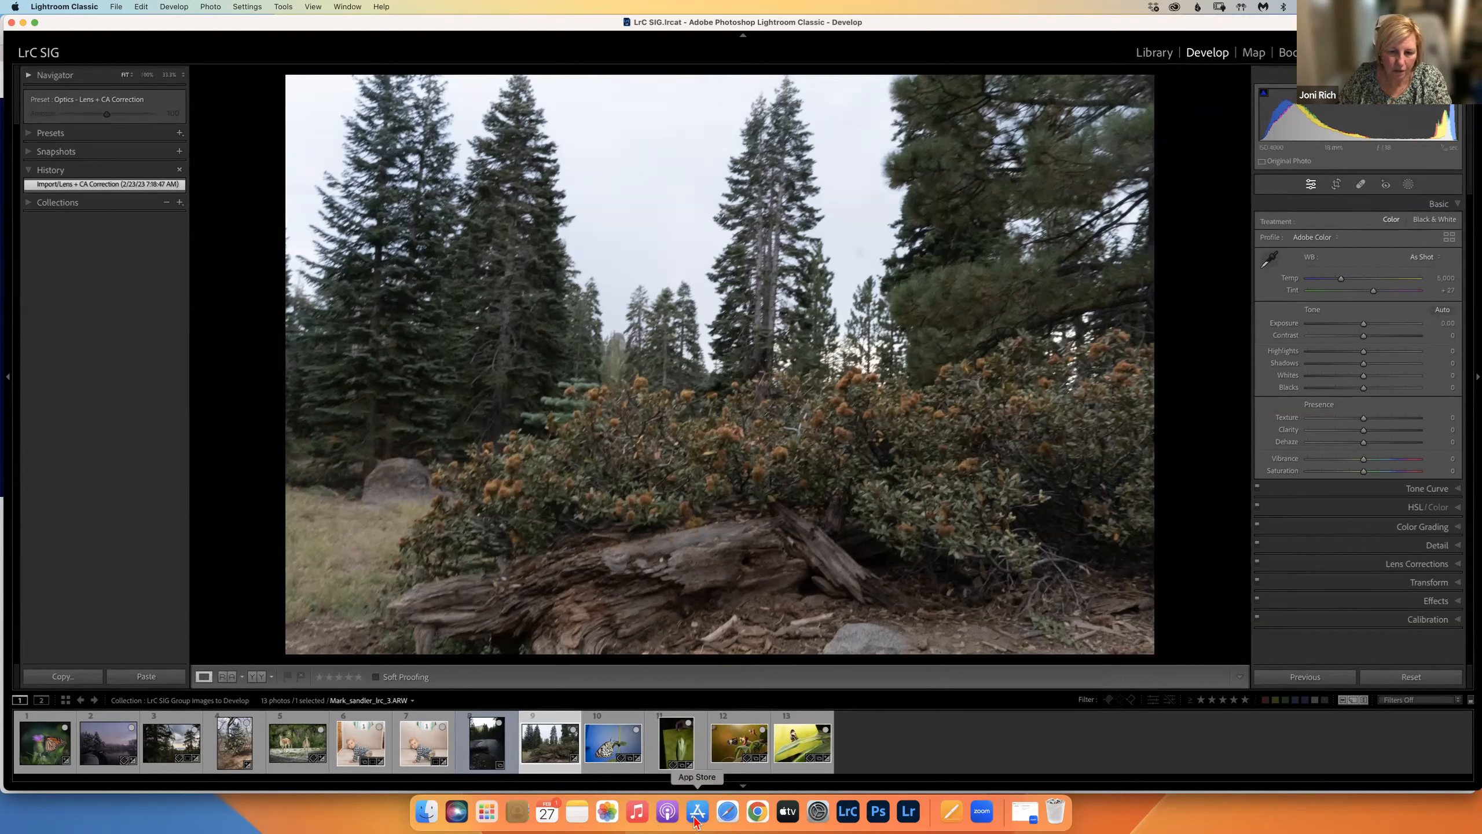
# Step: Switch to Safari and open the Gateway Camera Club website's Lightroom SIG page in a new tab
pyautogui.click(727, 812)
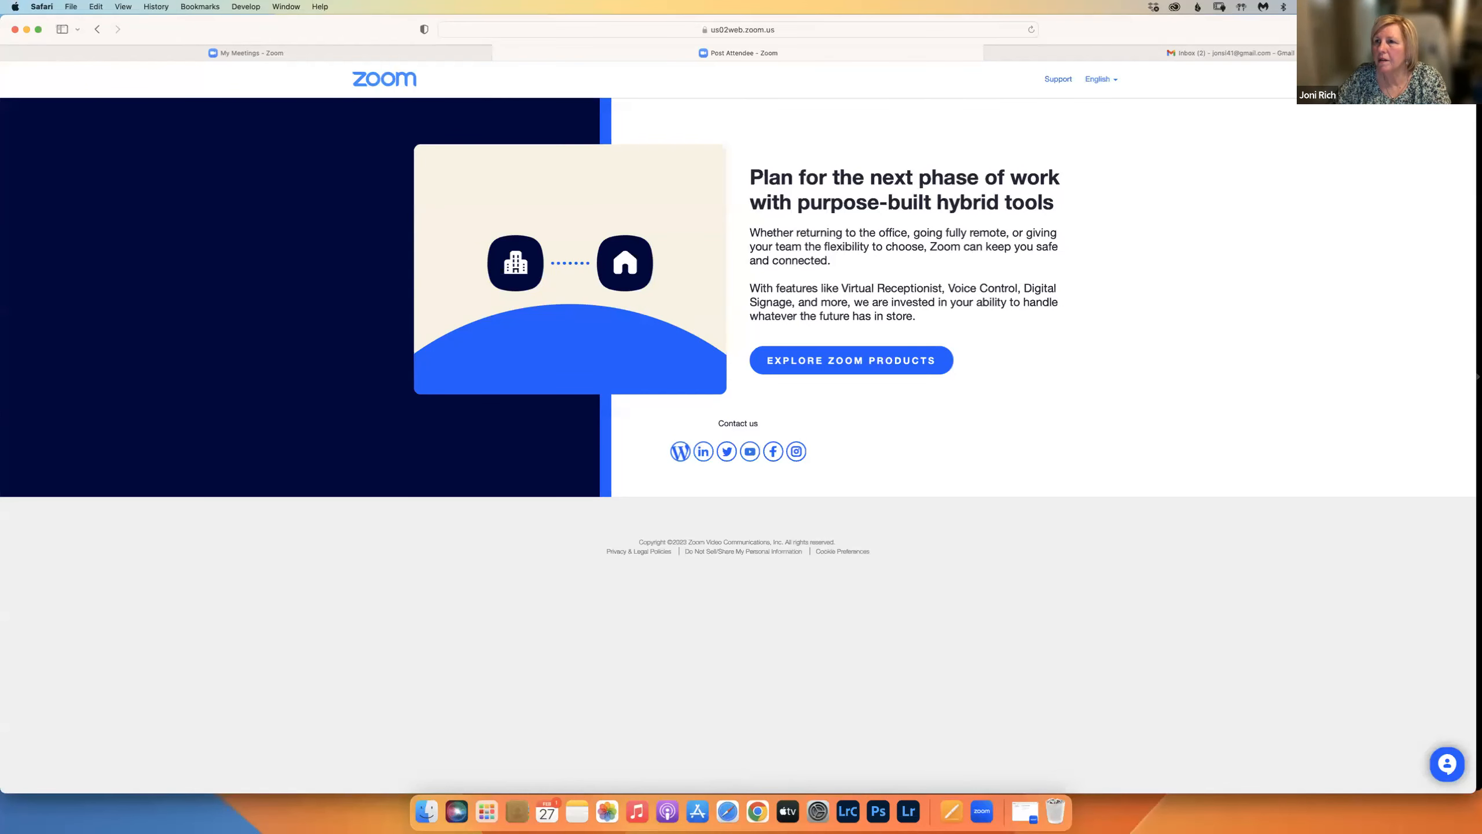
pyautogui.press('super+t')
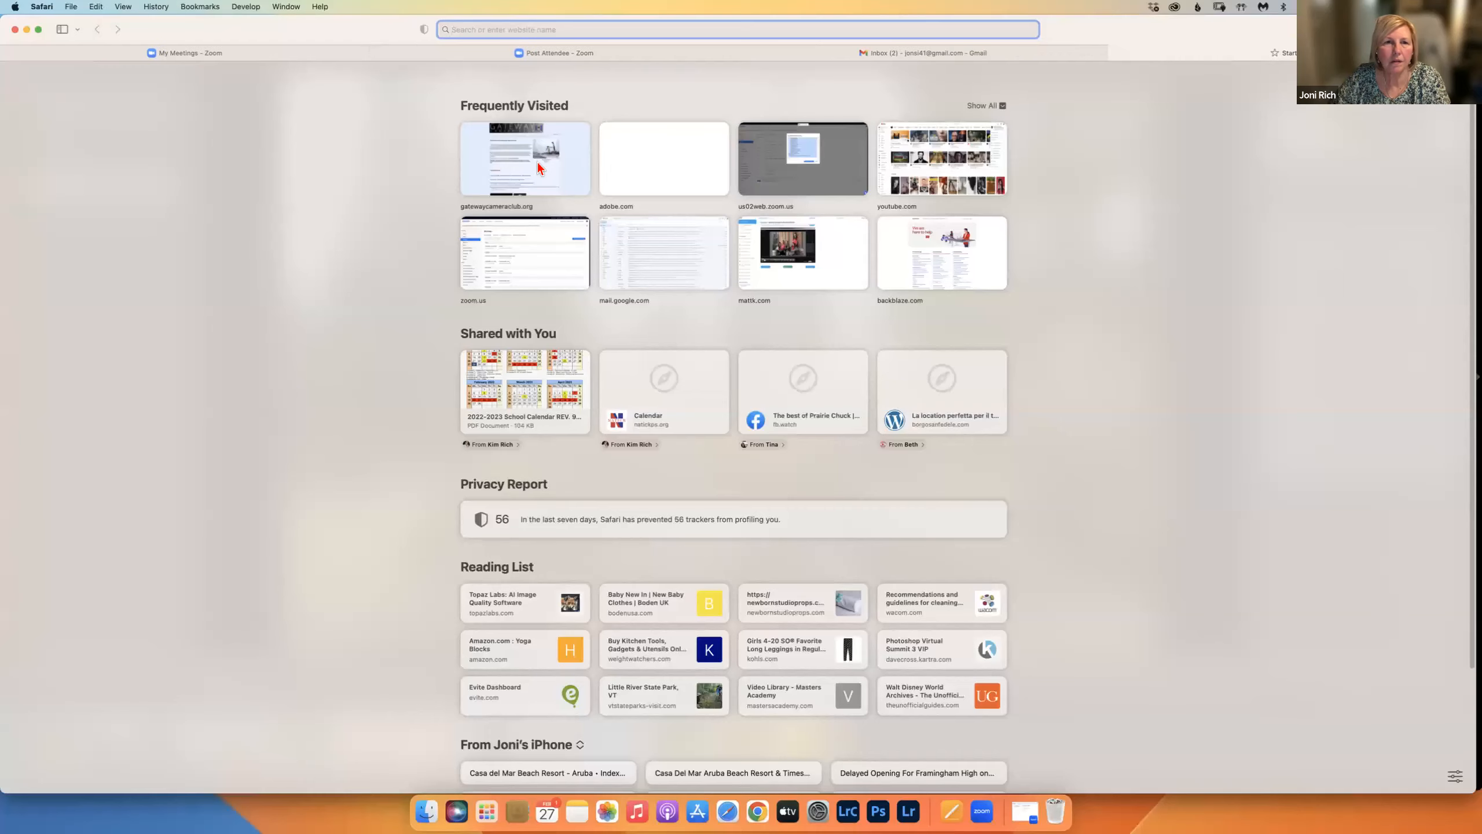
pyautogui.click(533, 160)
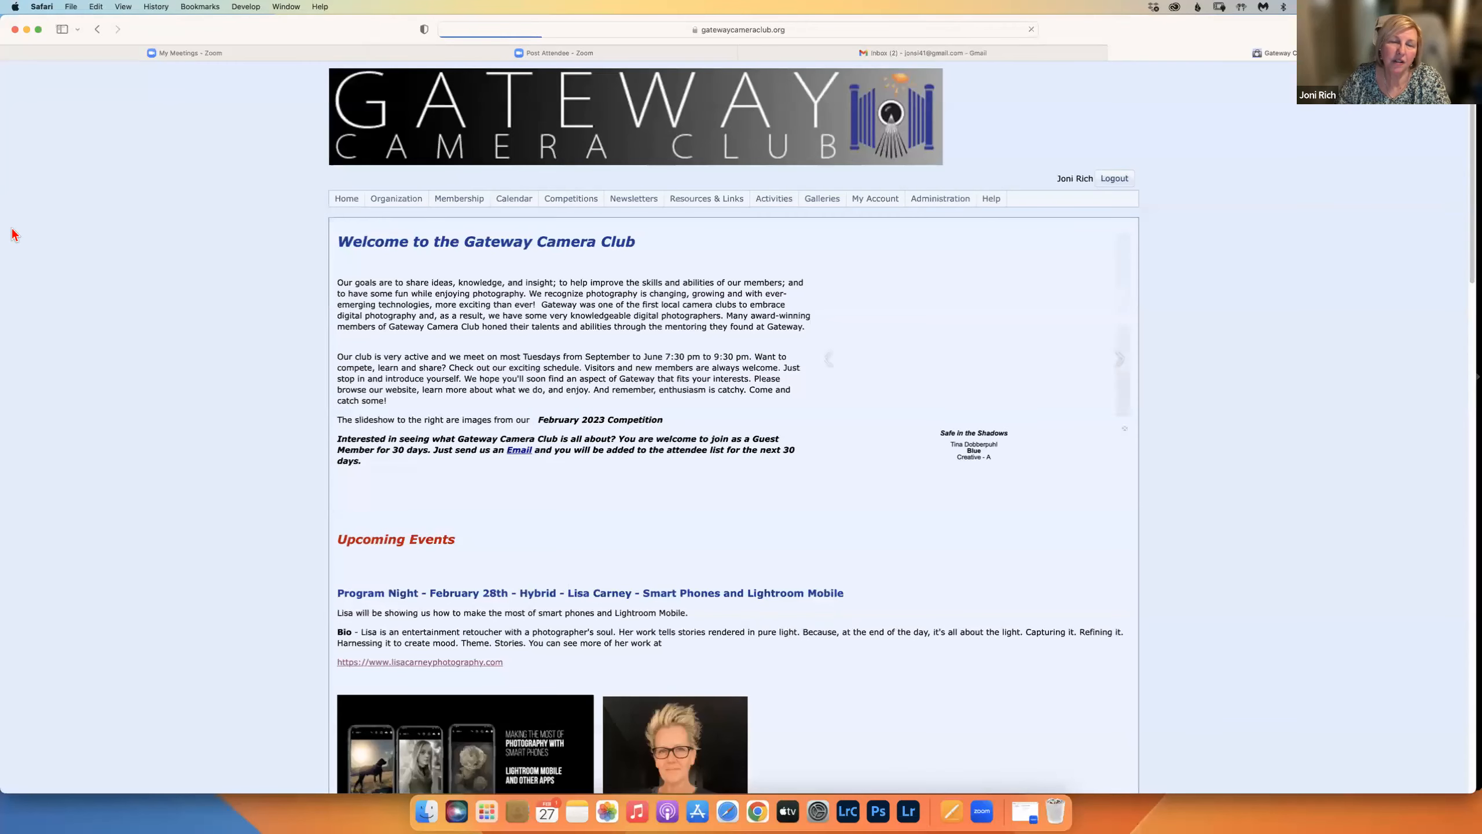
pyautogui.moveTo(742, 205)
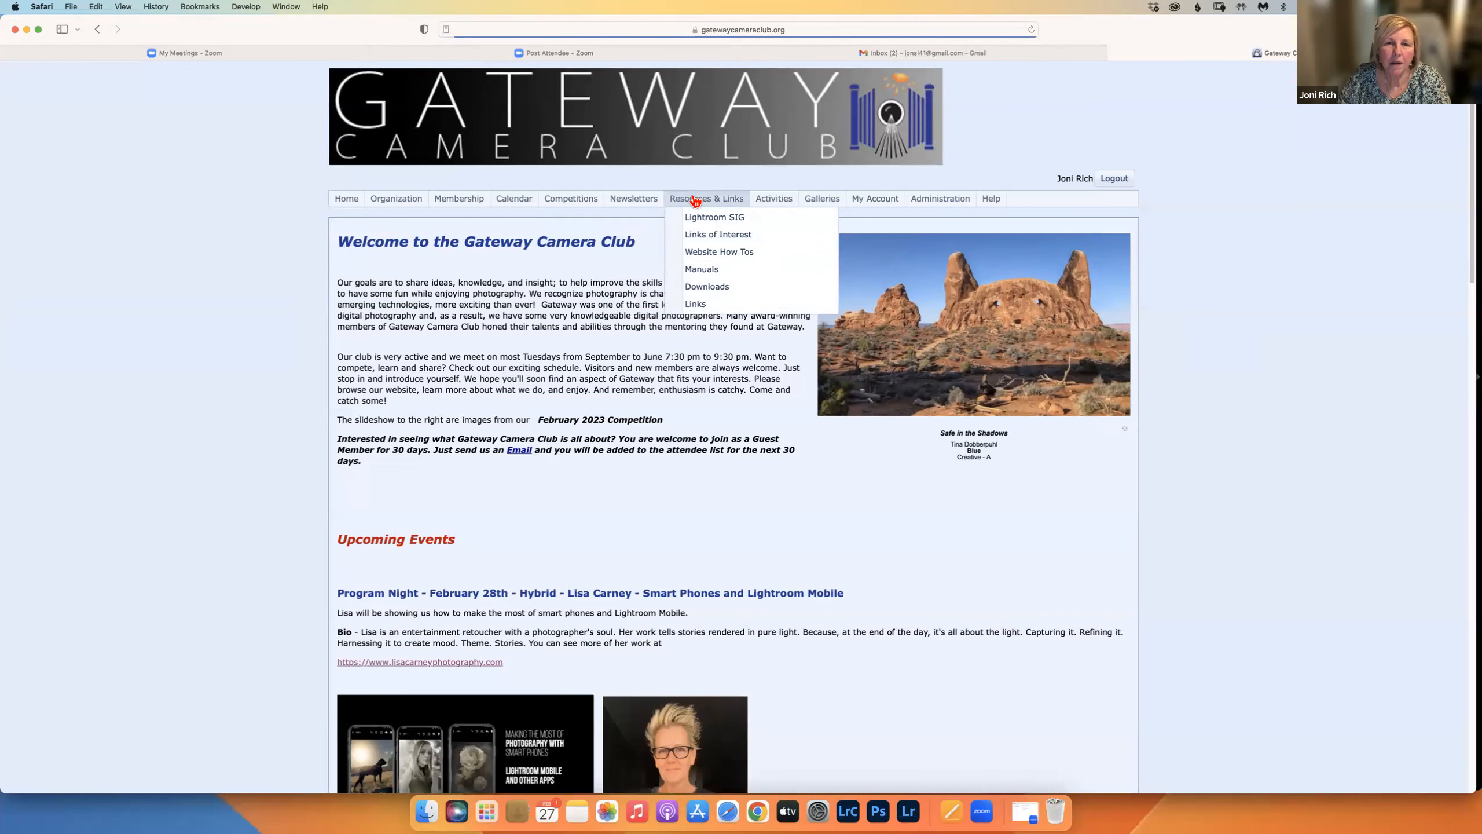
pyautogui.click(713, 217)
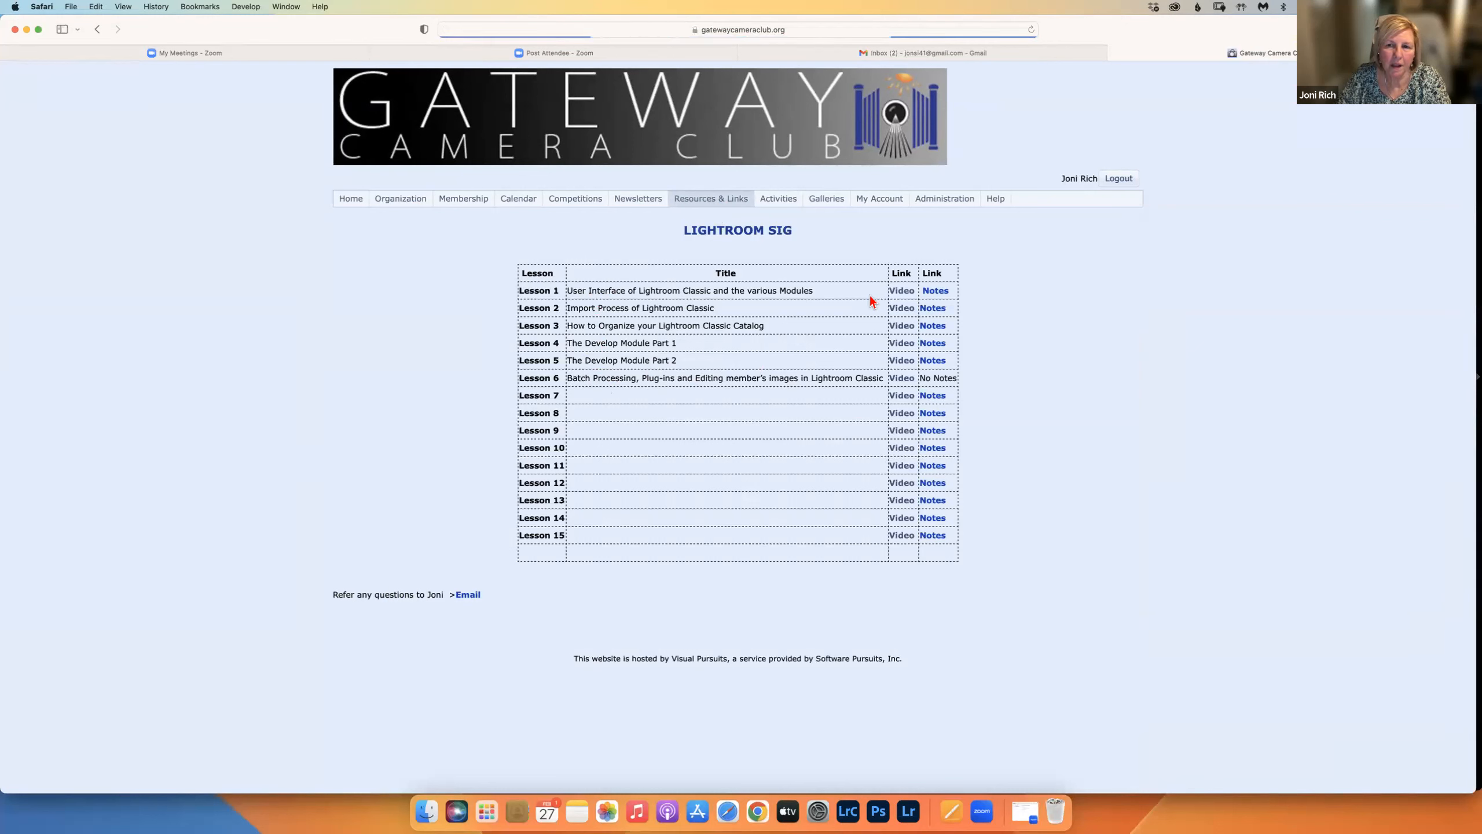
# Step: View the Lesson 1 video and the Lesson 1 notes, closing each to return to the lesson list
pyautogui.click(901, 292)
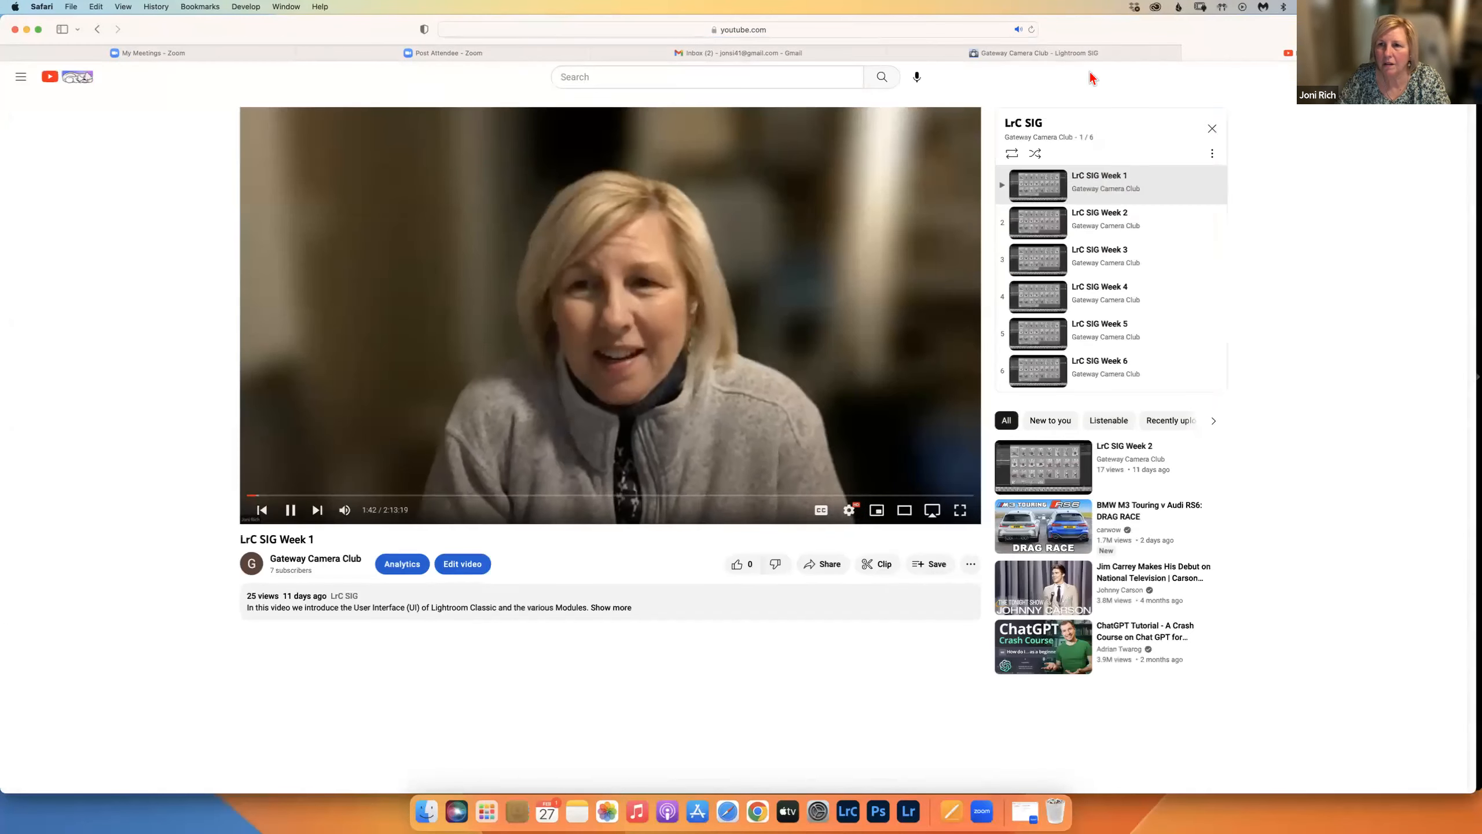
pyautogui.press('super+w')
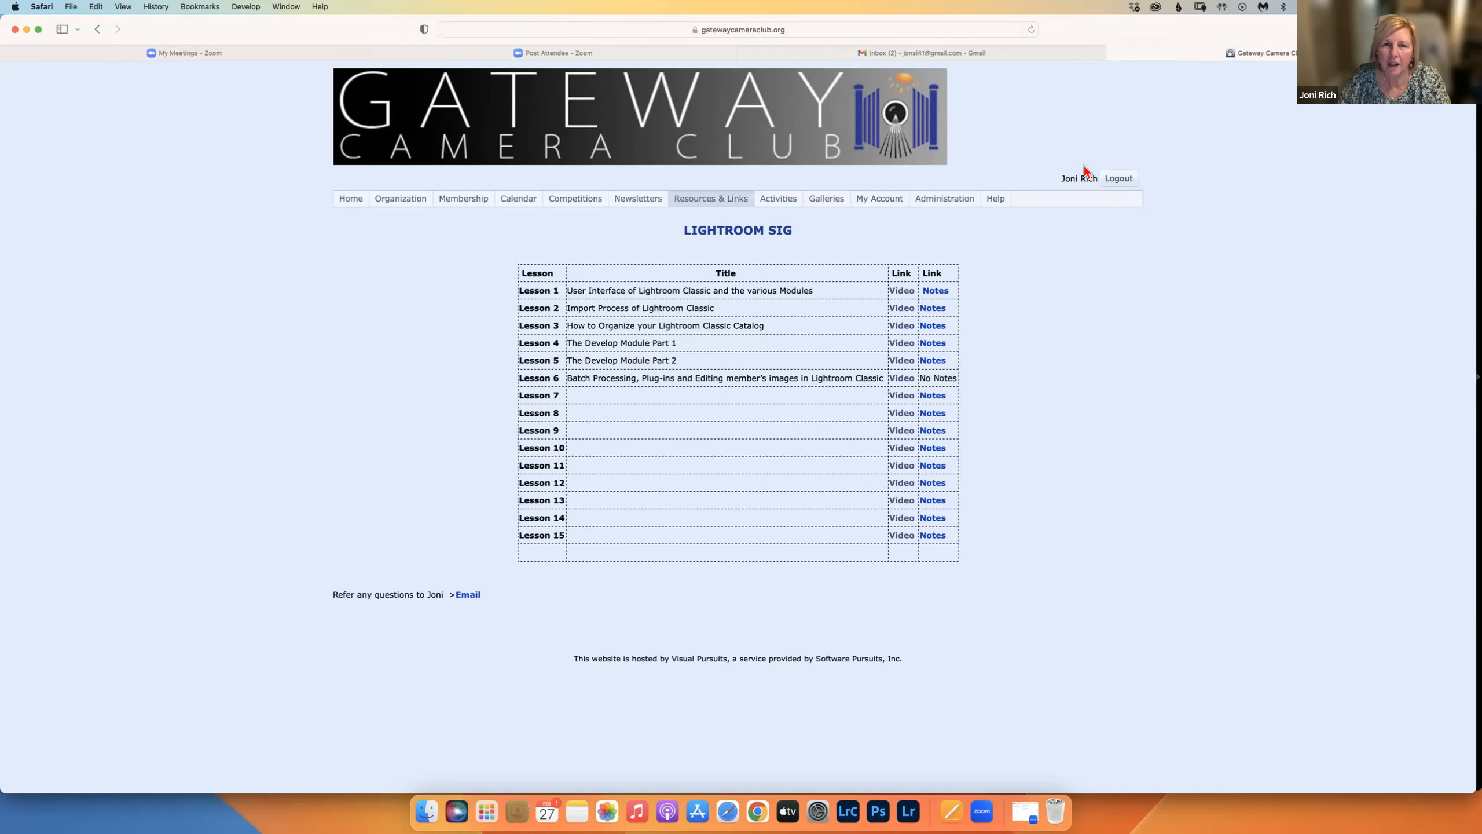
pyautogui.click(935, 291)
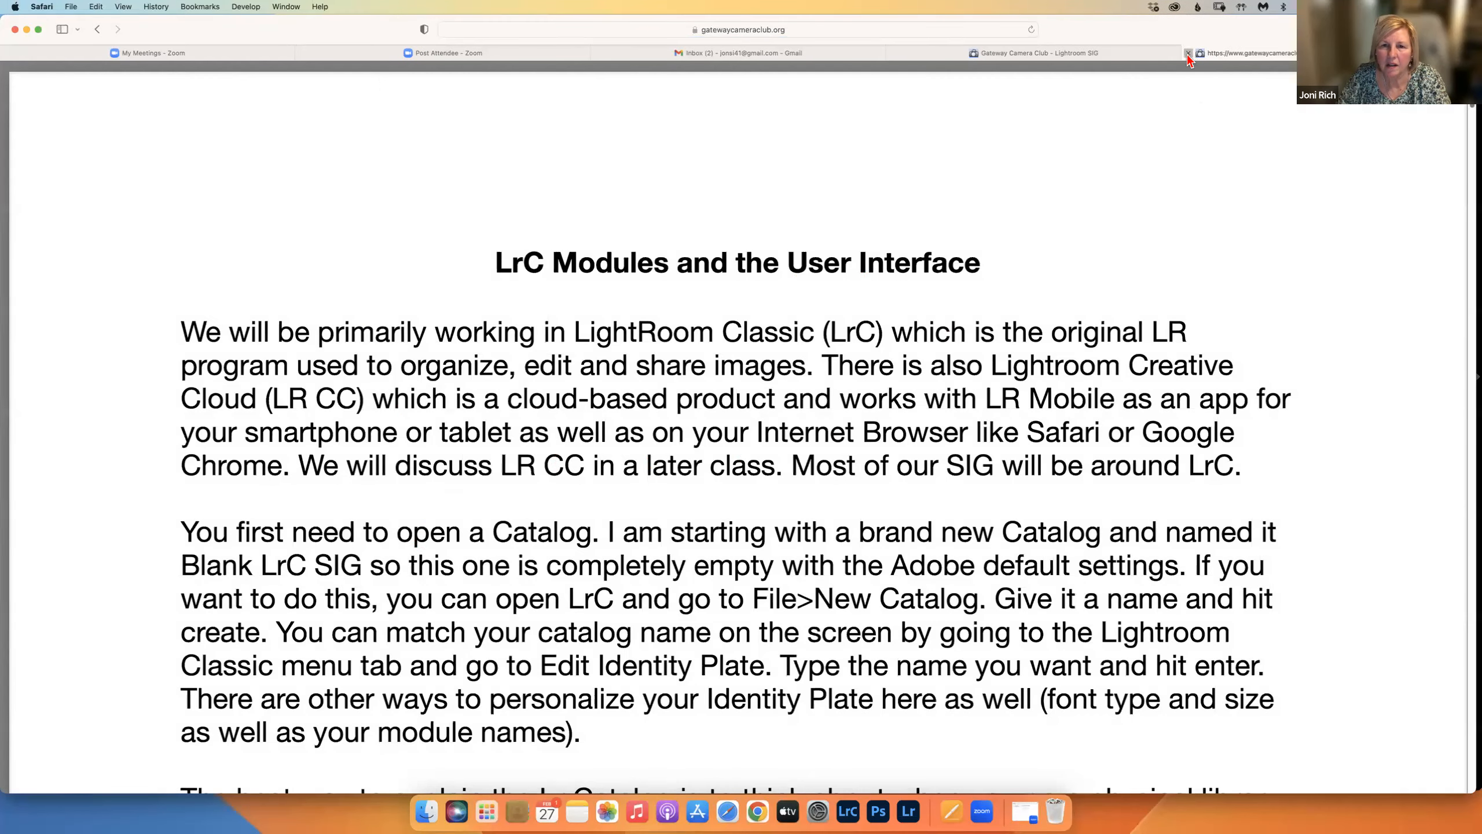
pyautogui.click(1188, 53)
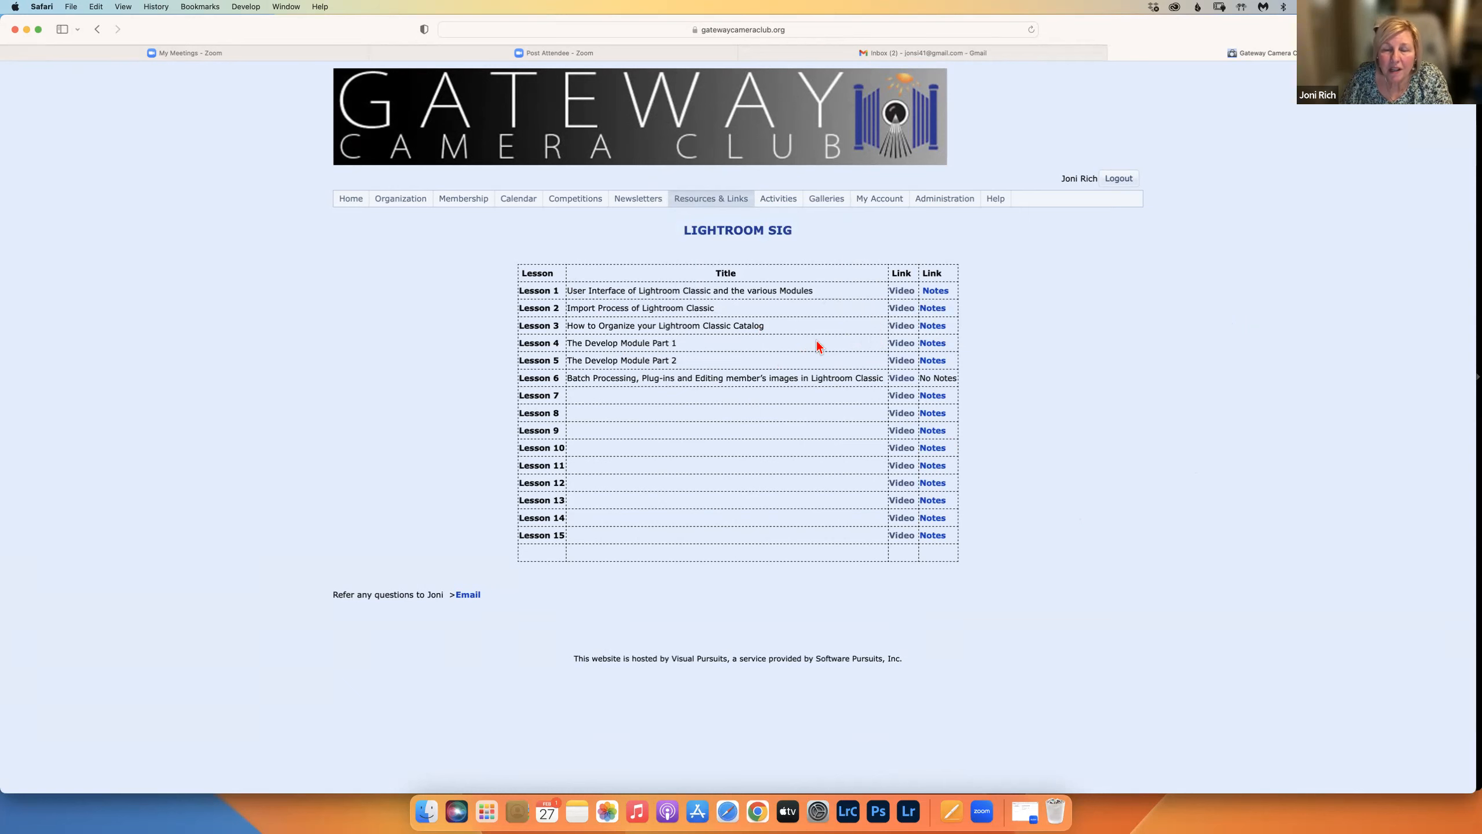
pyautogui.scroll(2, 1134, 423)
pyautogui.scroll(-2, 1127, 428)
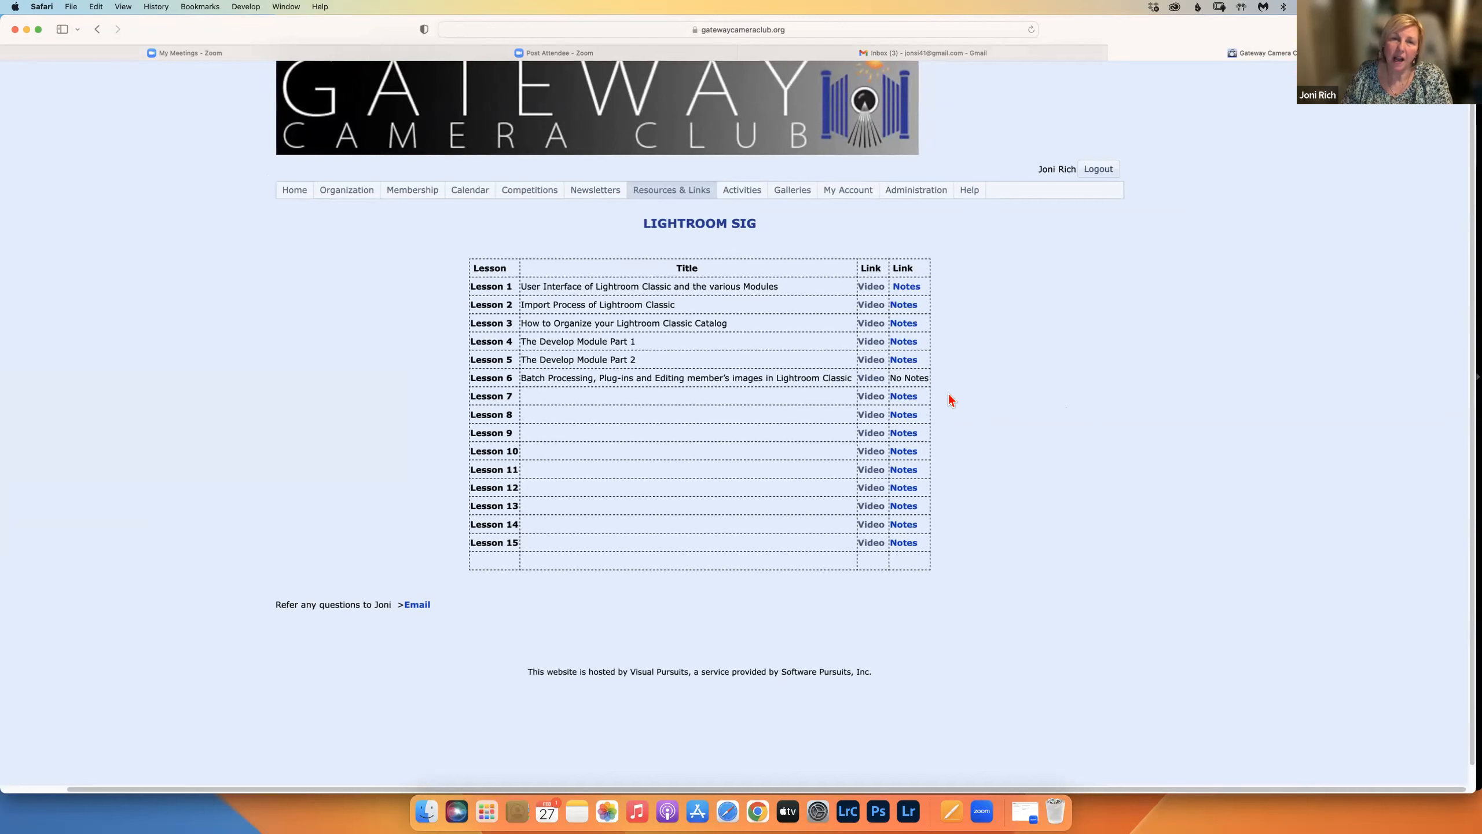
# Step: Minimize the browser, return to Lightroom Classic and display the General preferences
pyautogui.click(26, 29)
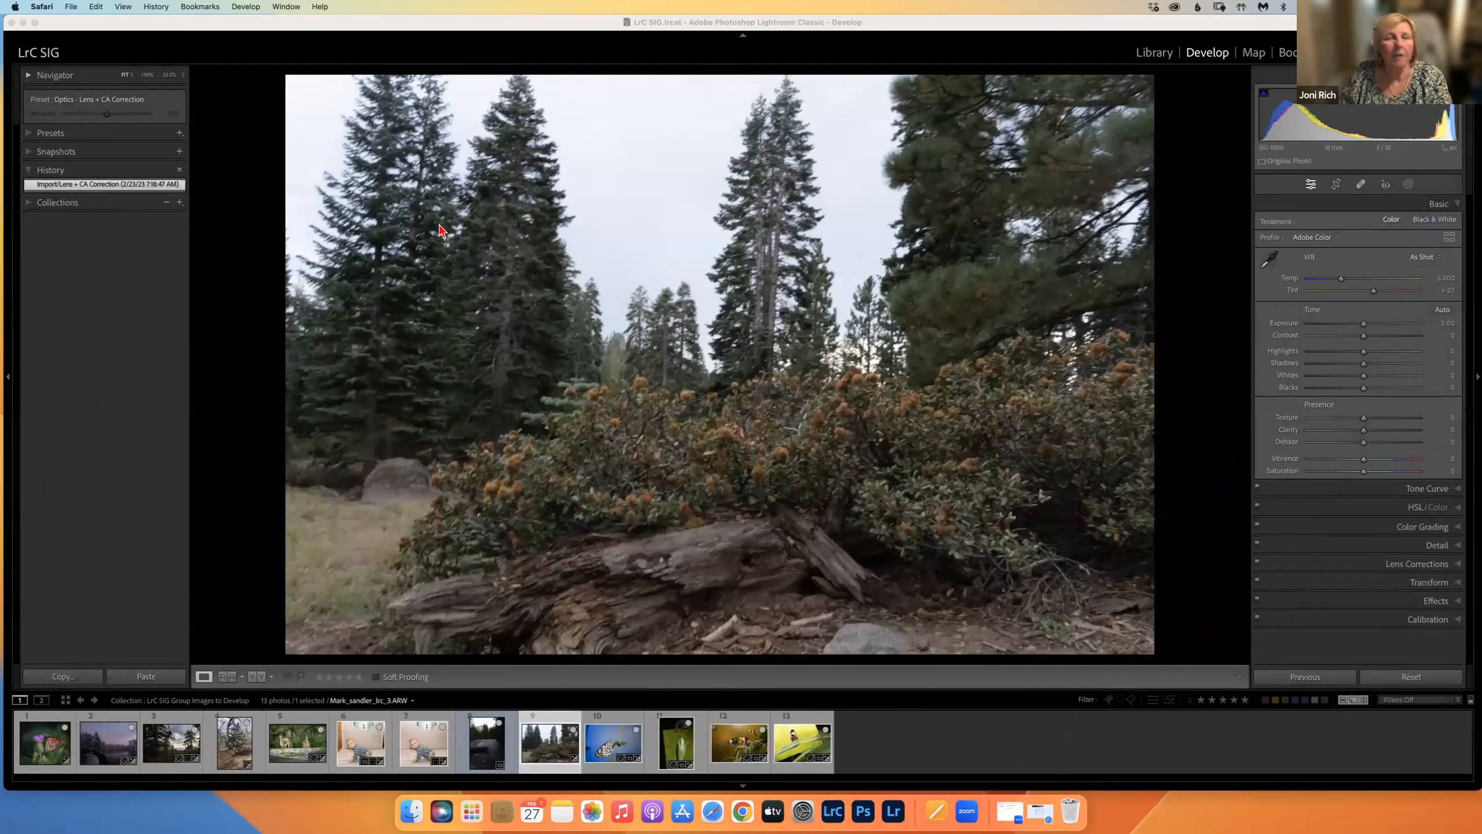
pyautogui.click(520, 29)
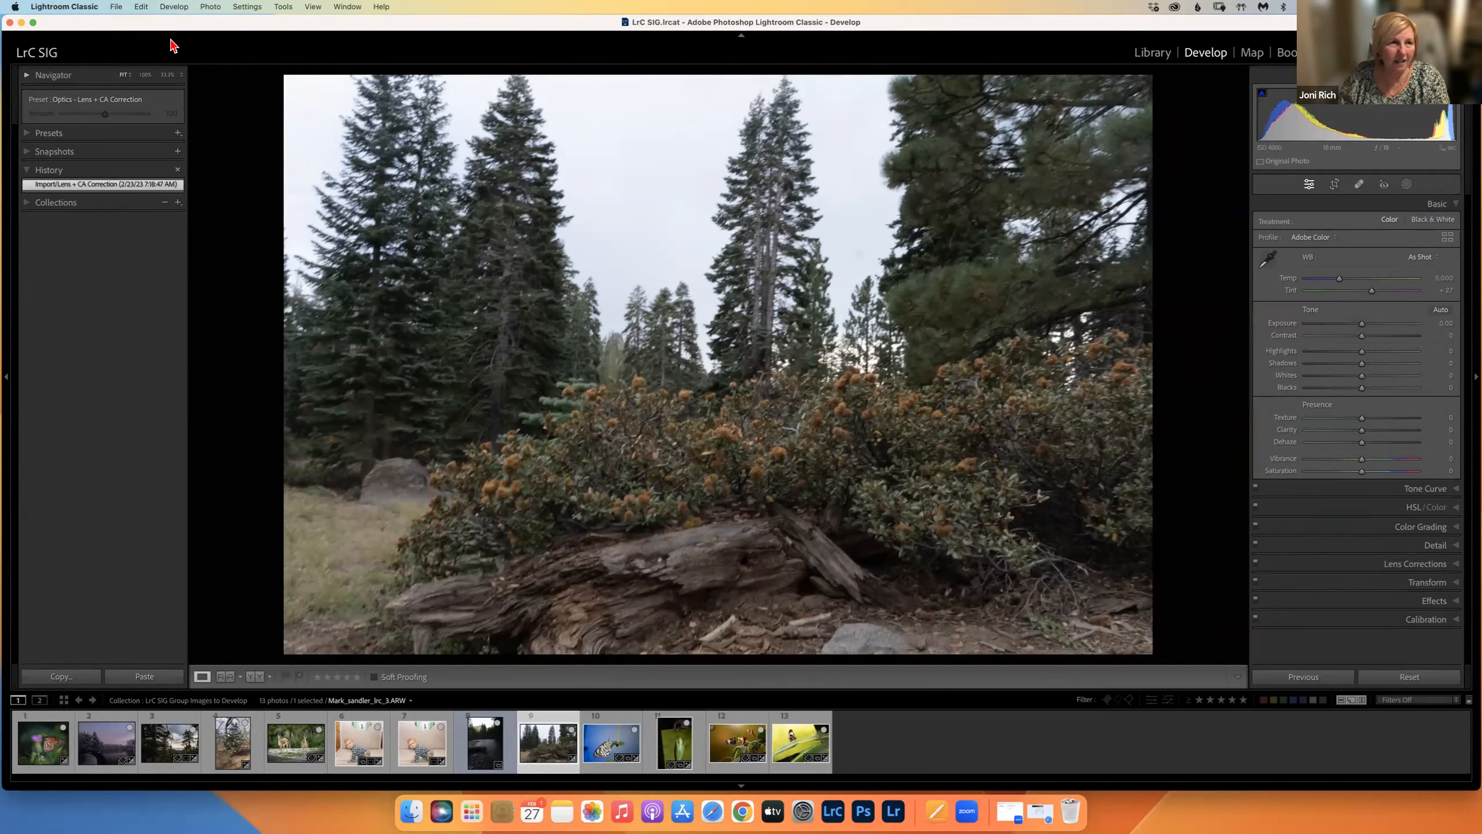
pyautogui.click(73, 8)
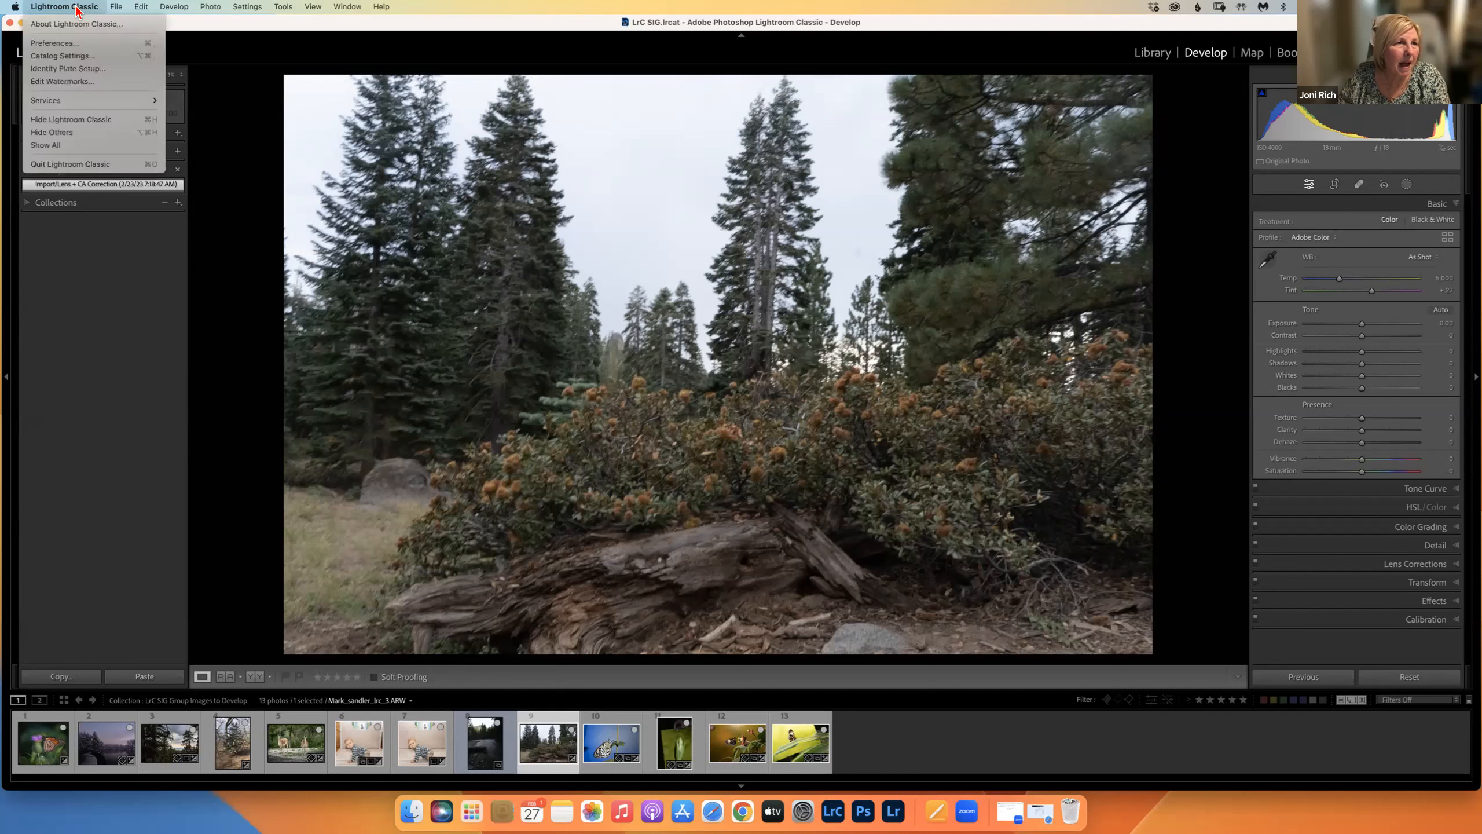
pyautogui.click(54, 44)
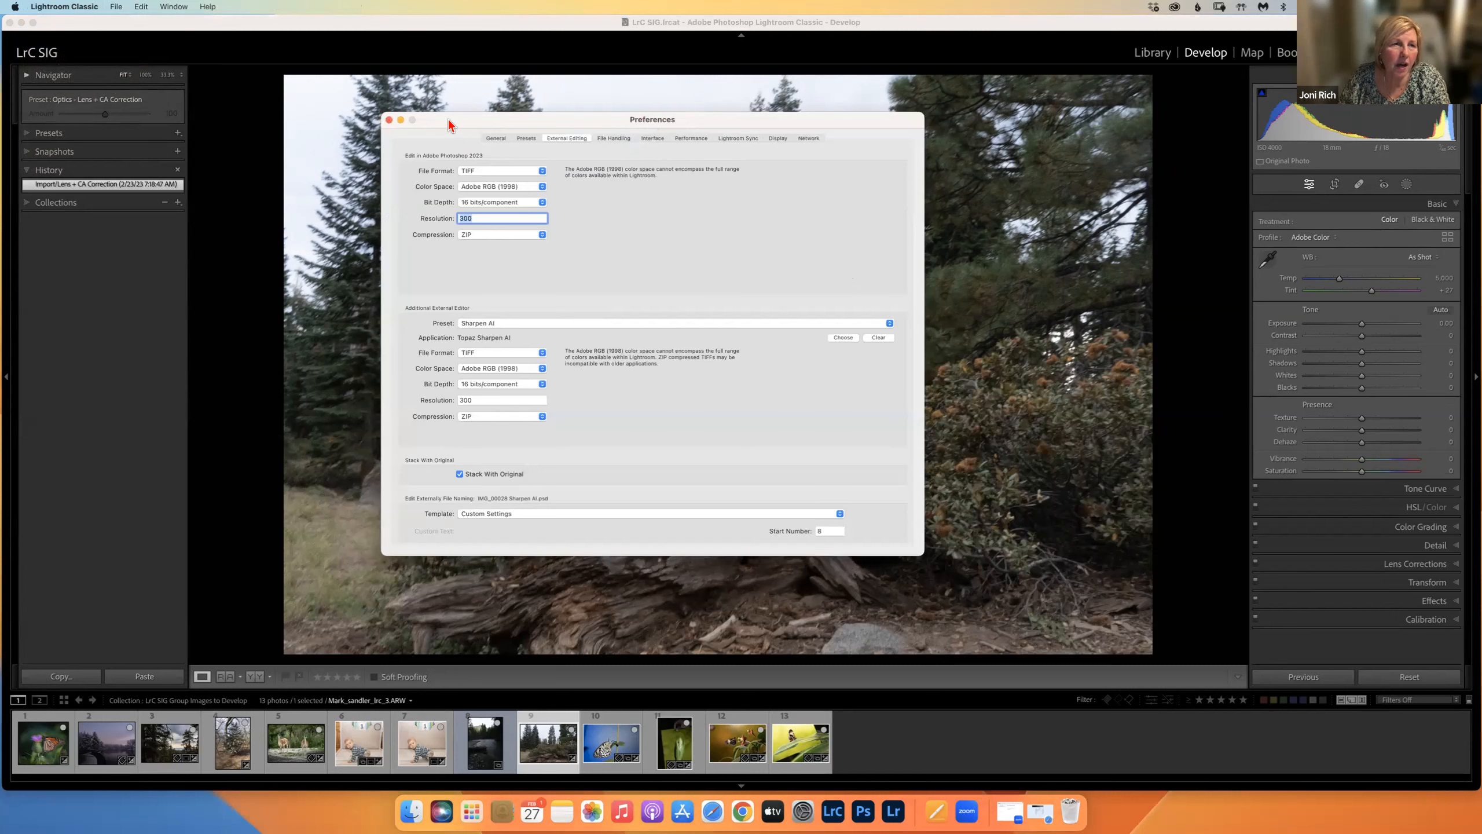
pyautogui.moveTo(448, 121); pyautogui.dragTo(453, 186)
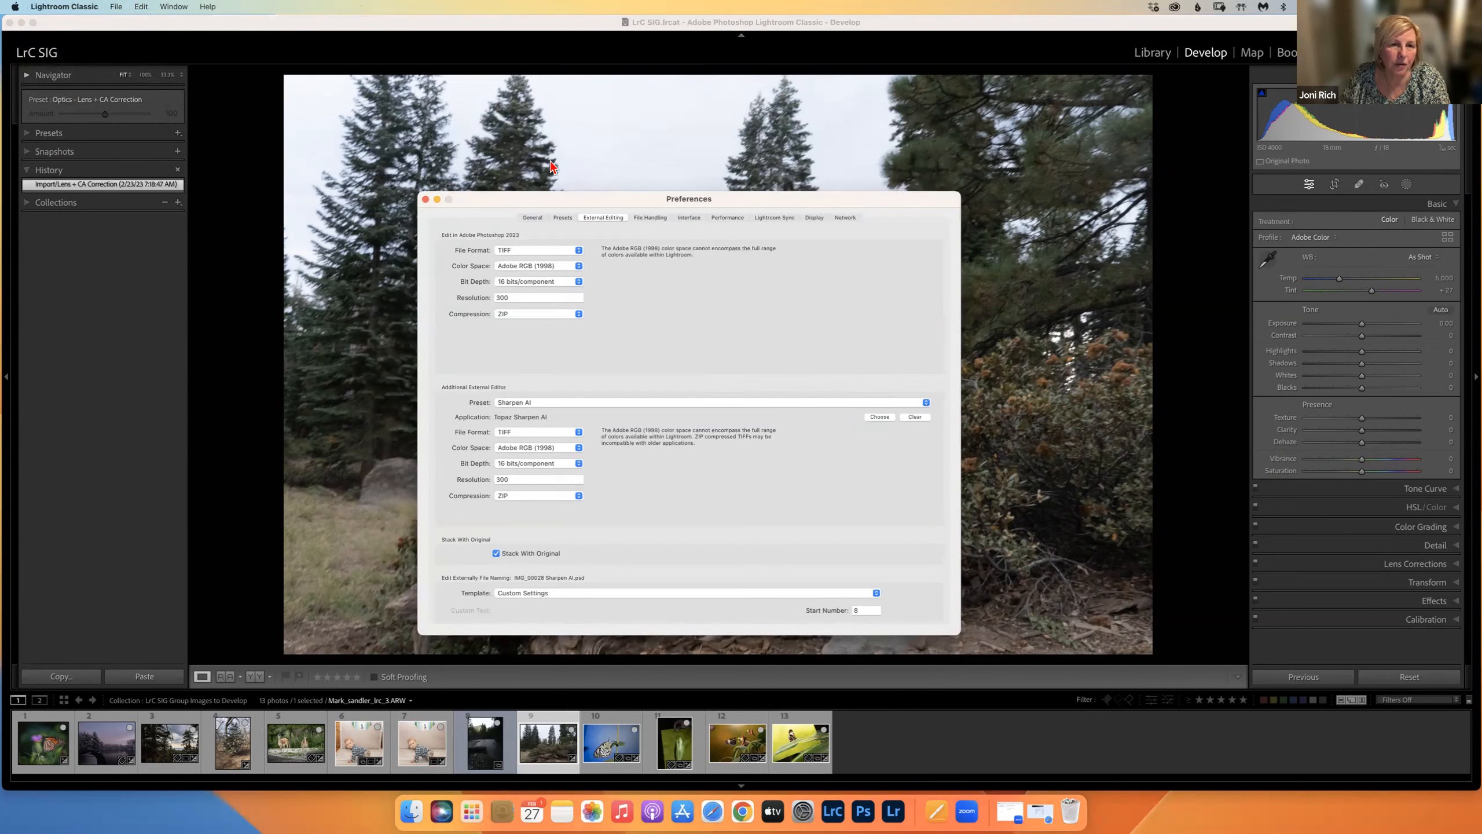
pyautogui.moveTo(536, 218); pyautogui.dragTo(557, 164)
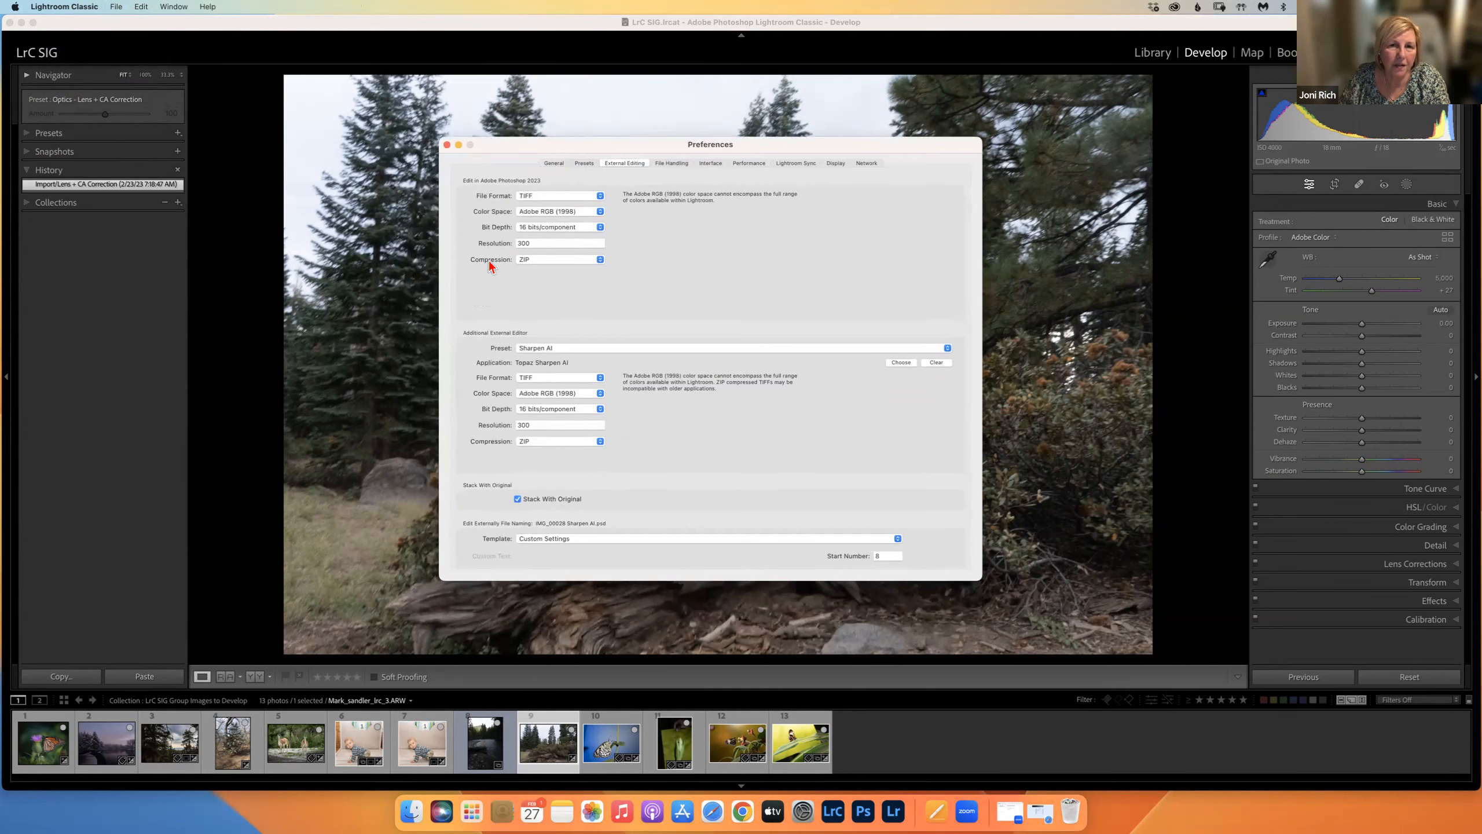
pyautogui.click(553, 163)
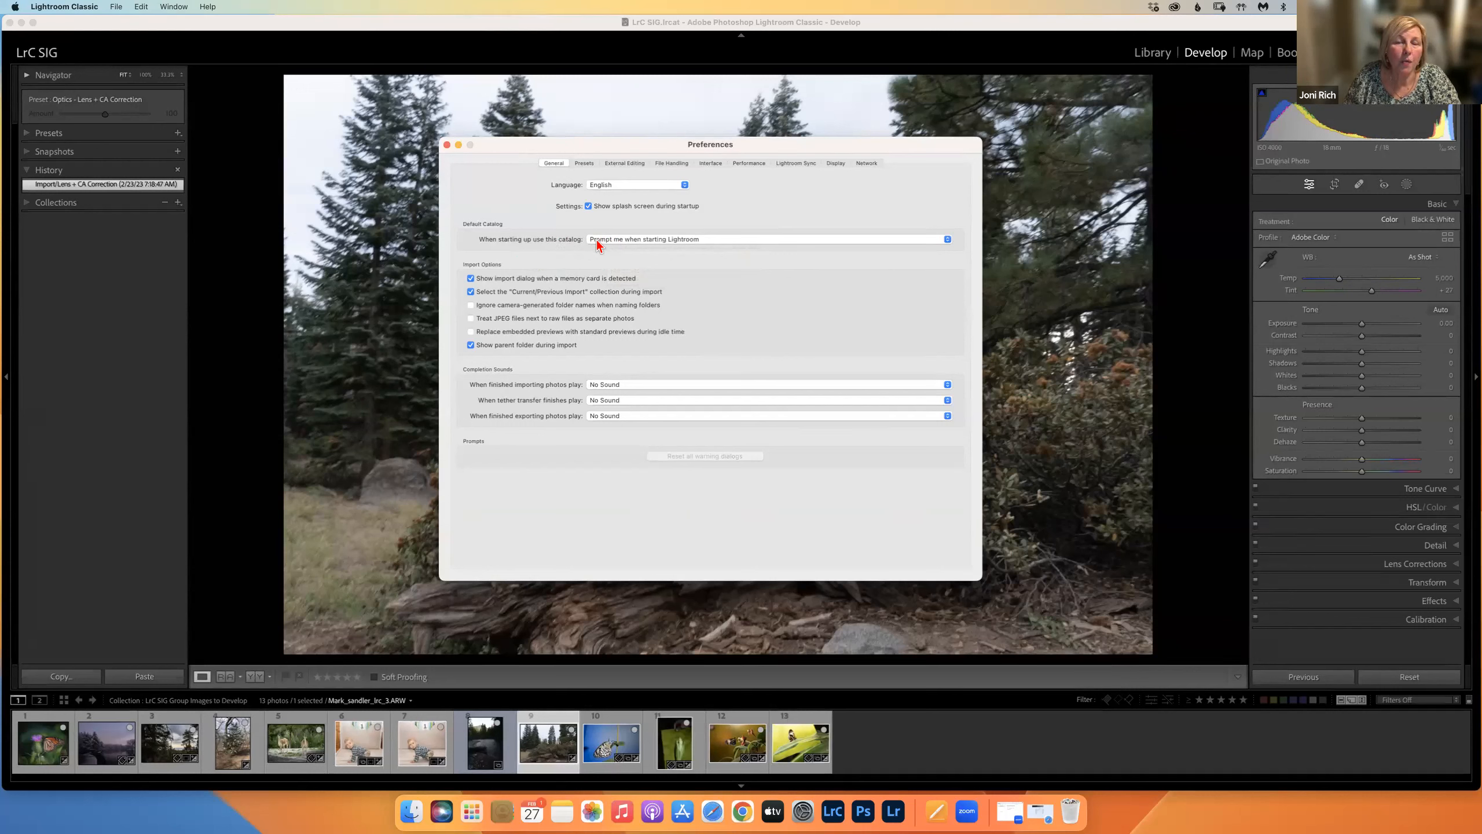
# Step: Try Load most recent catalog as the startup catalog option and revert to Prompt me when starting Lightroom
pyautogui.moveTo(623, 242)
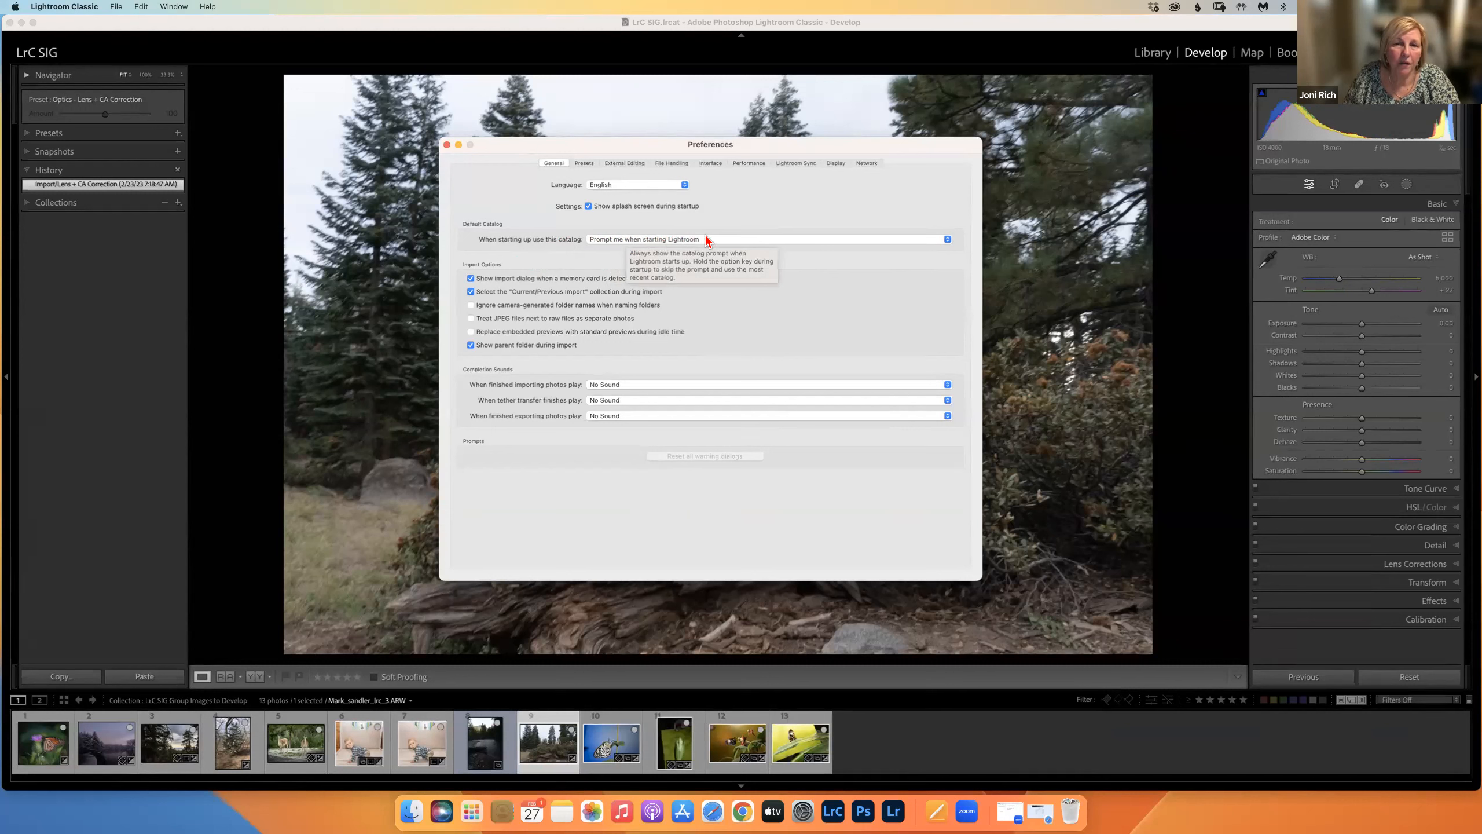
pyautogui.click(952, 242)
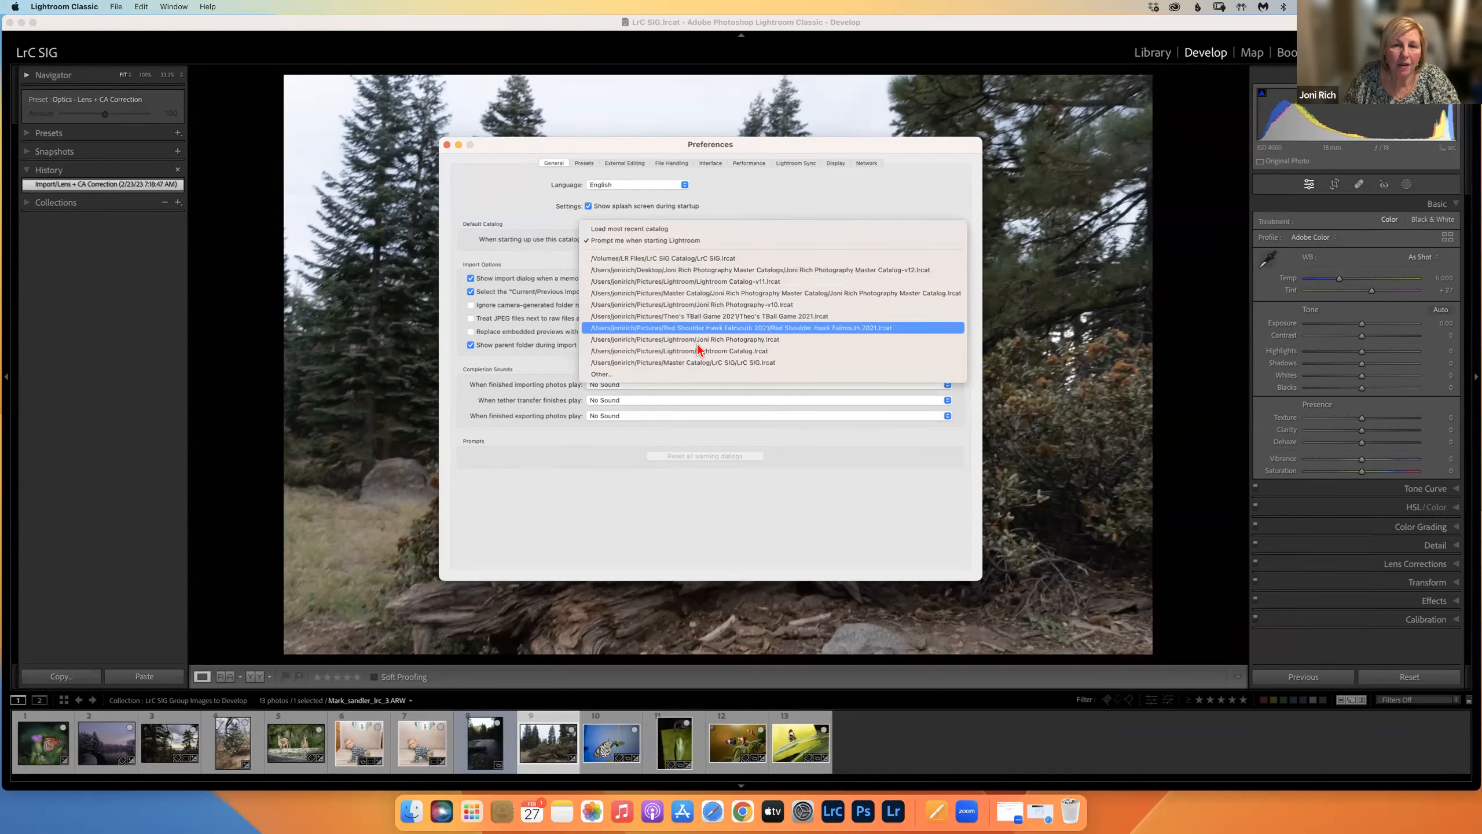
pyautogui.click(627, 230)
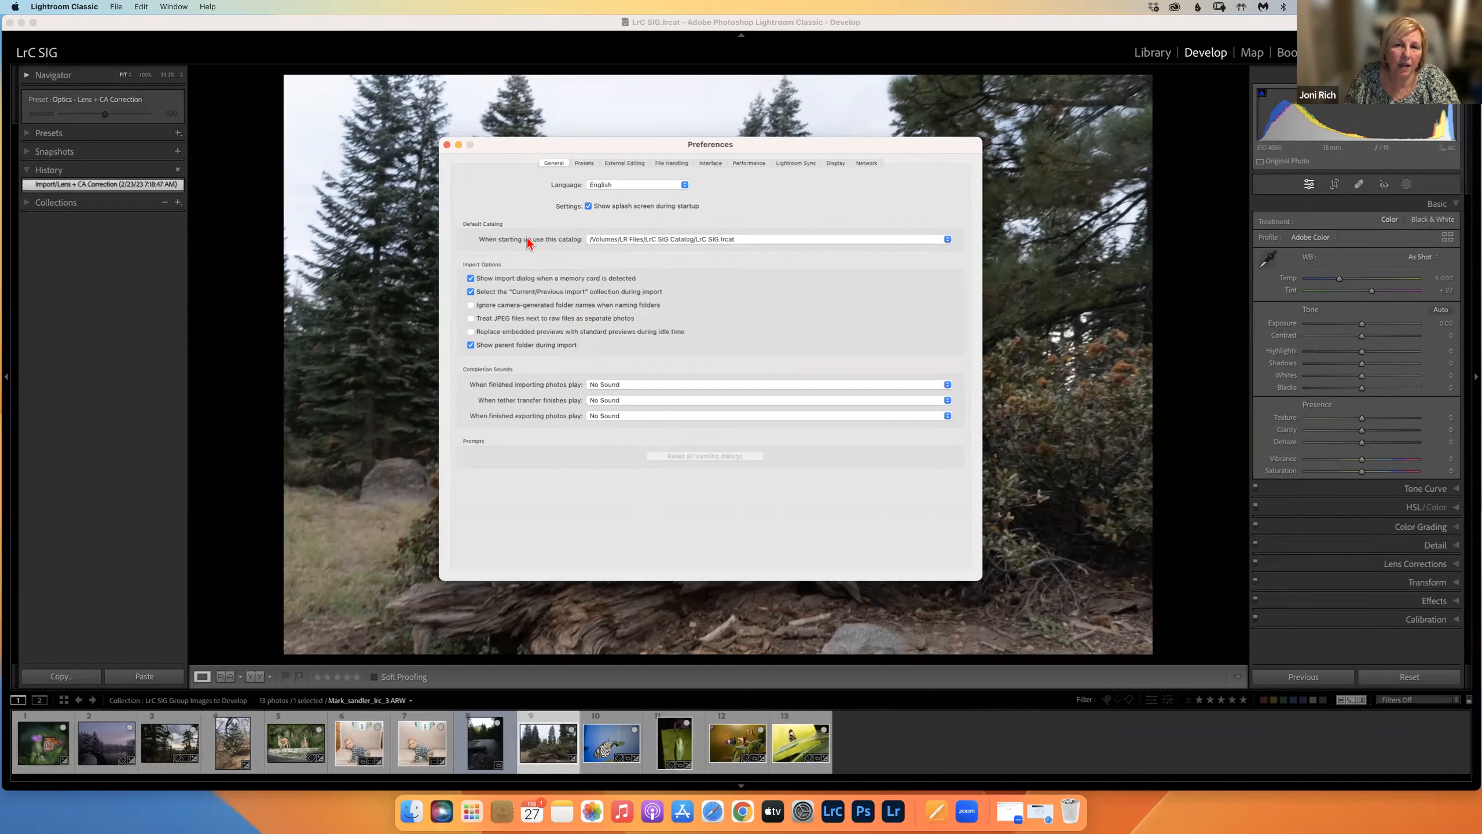
pyautogui.click(740, 240)
pyautogui.click(710, 224)
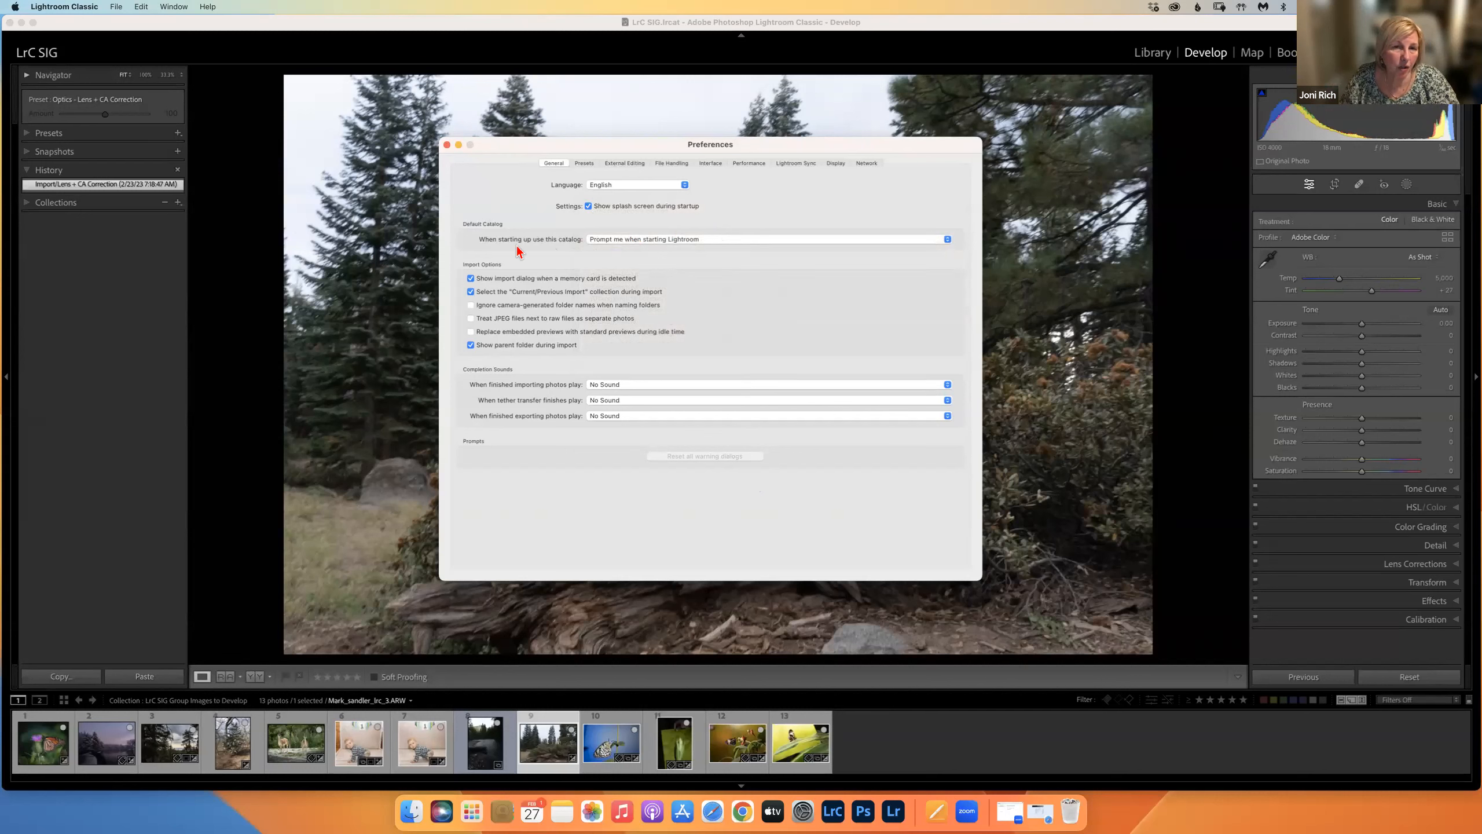
# Step: Review the startup catalog choices, keep Prompt me when starting Lightroom and close the preferences
pyautogui.click(710, 237)
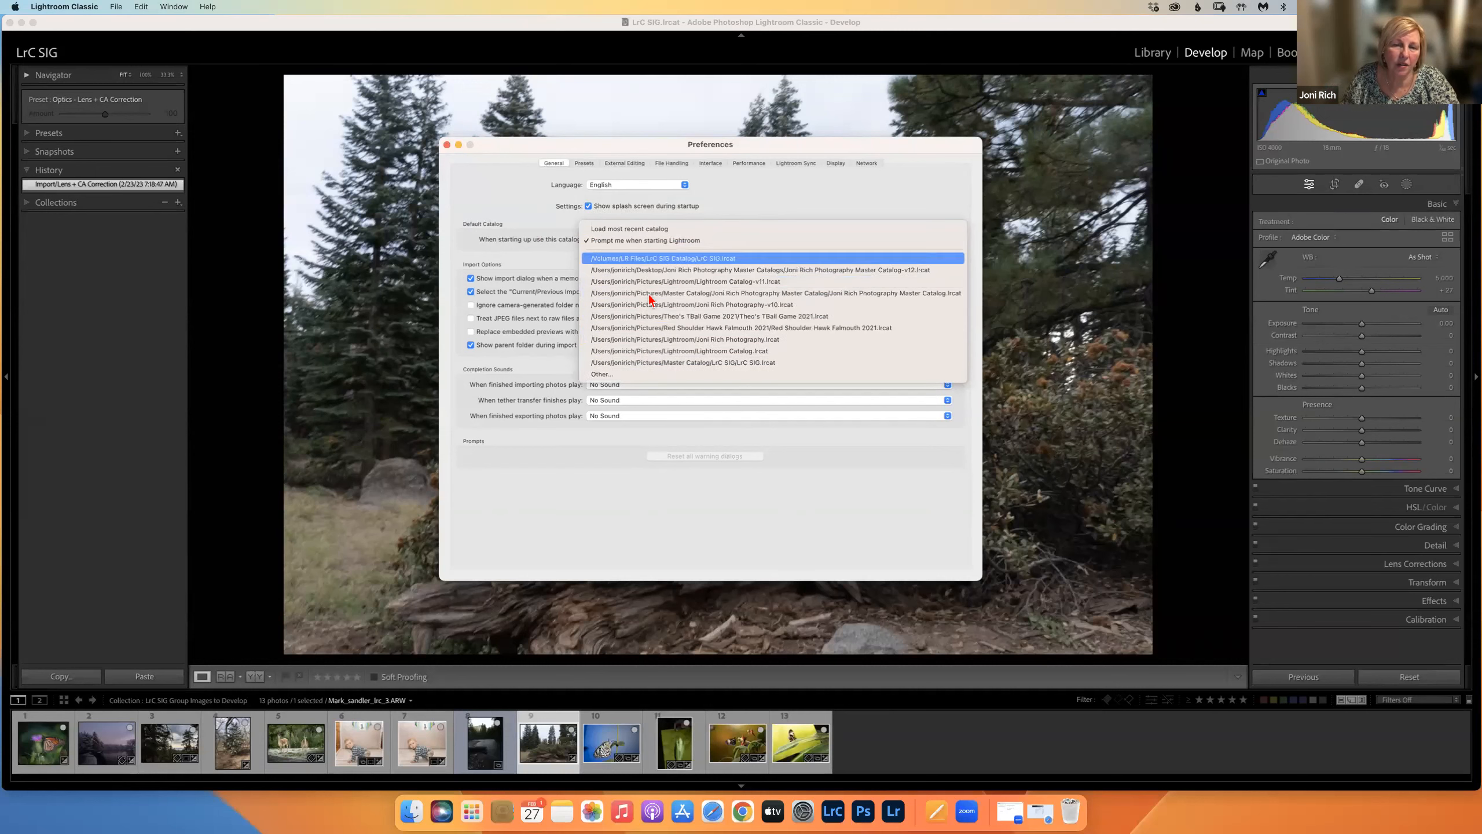
pyautogui.click(629, 231)
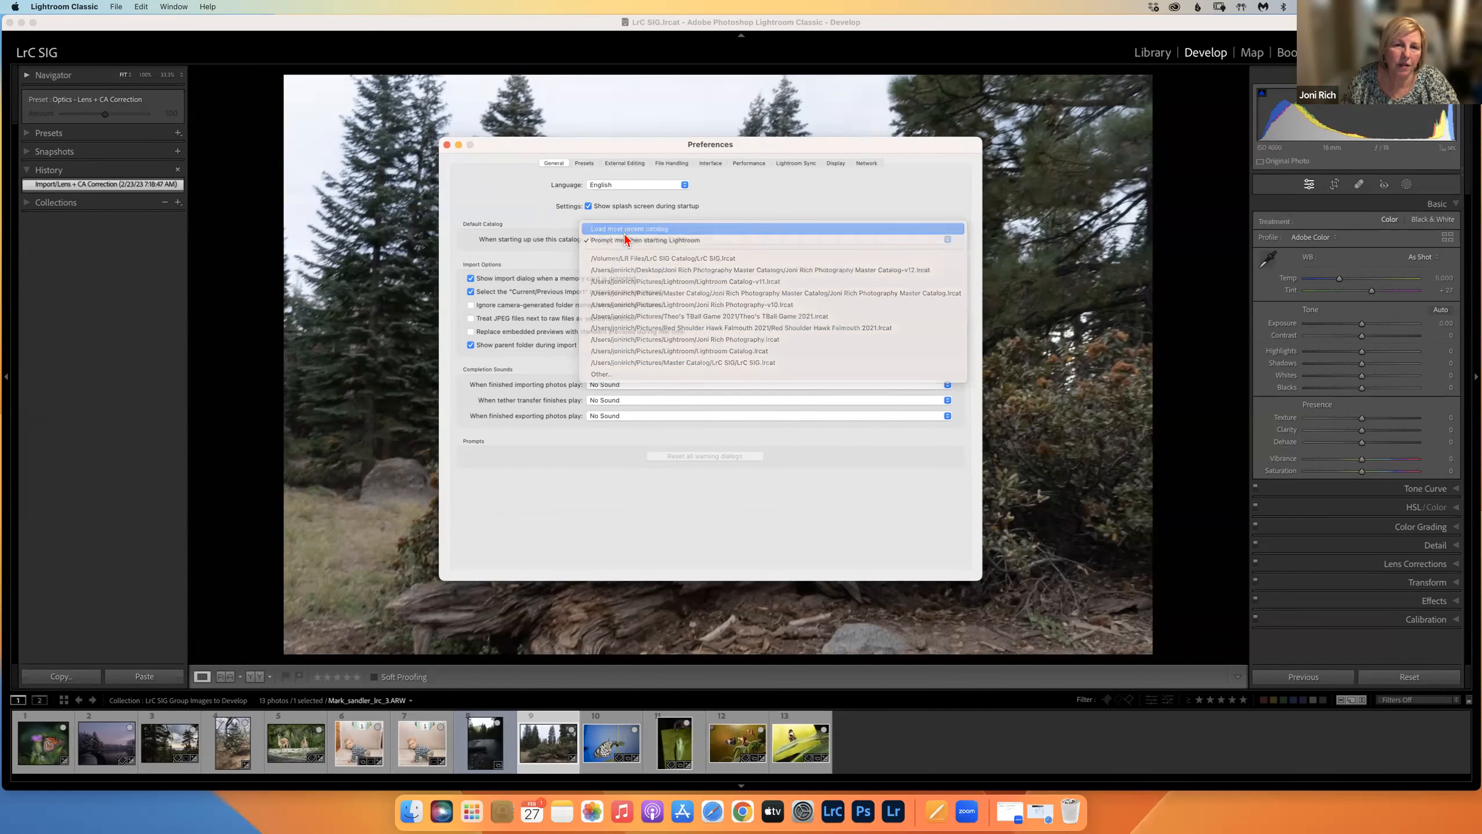
pyautogui.click(628, 239)
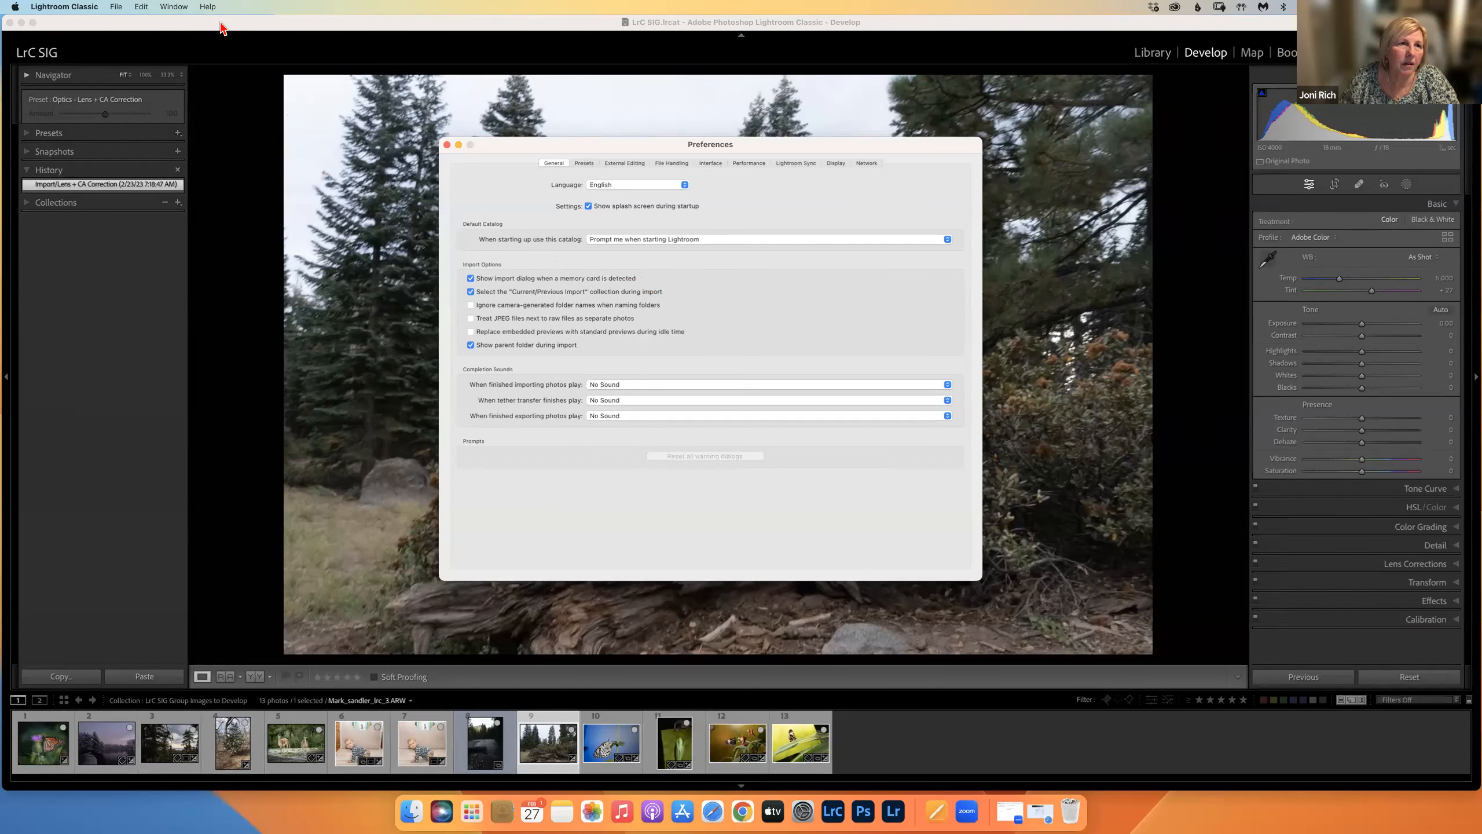
pyautogui.press('Escape')
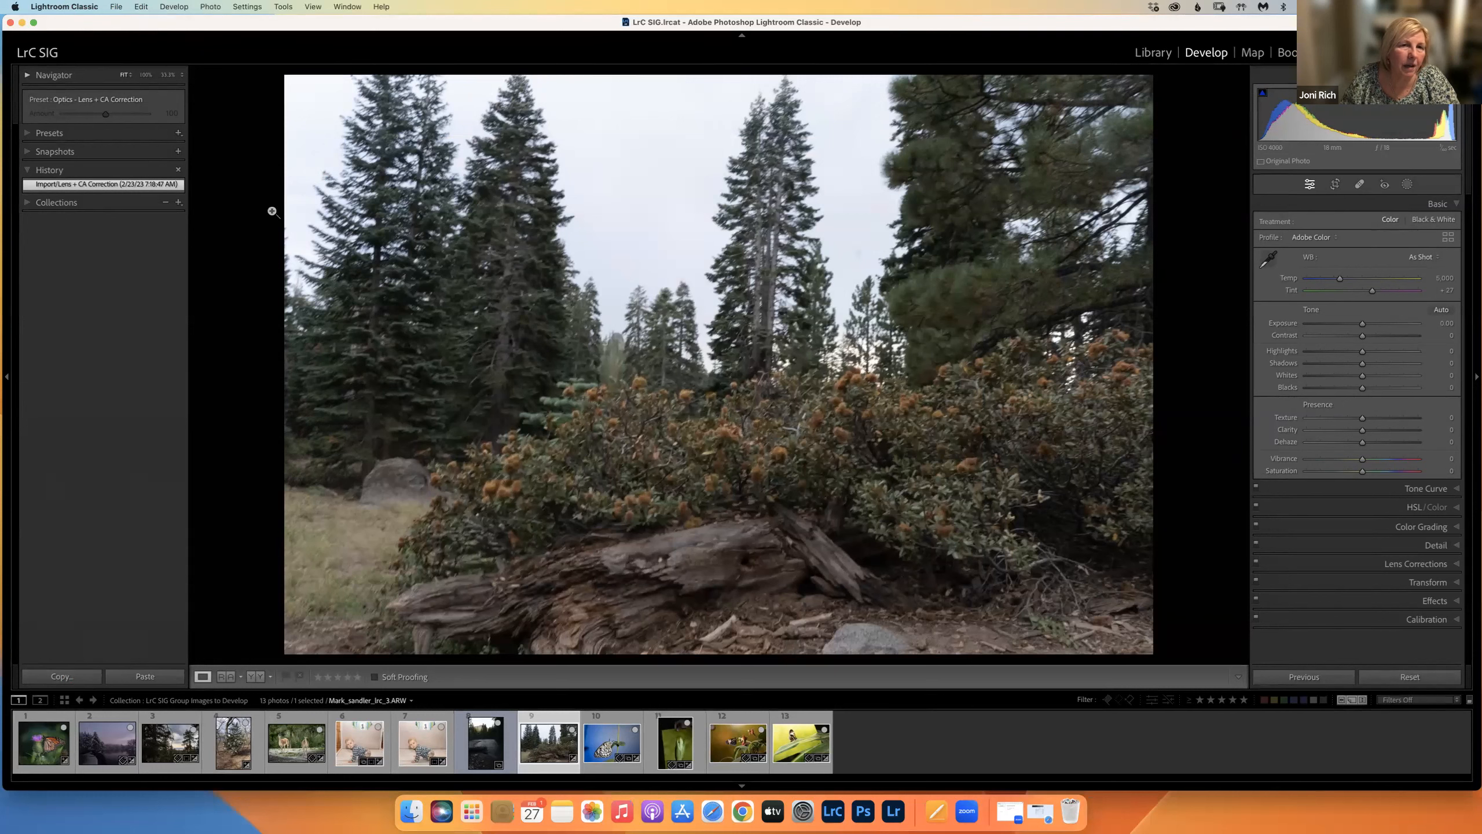
# Step: Reopen the preferences and display the Presets settings
pyautogui.click(85, 7)
pyautogui.click(65, 43)
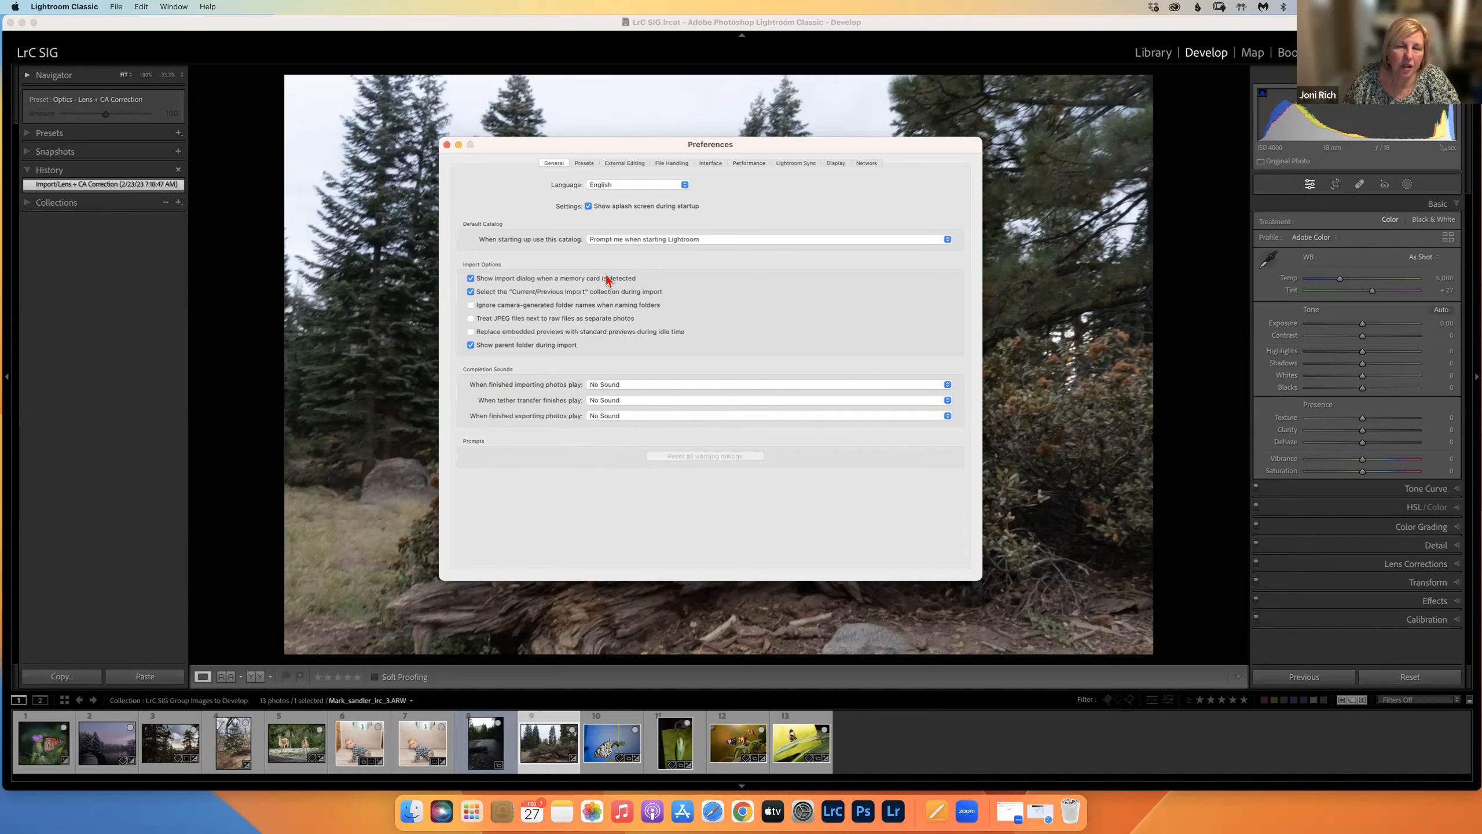
pyautogui.click(585, 163)
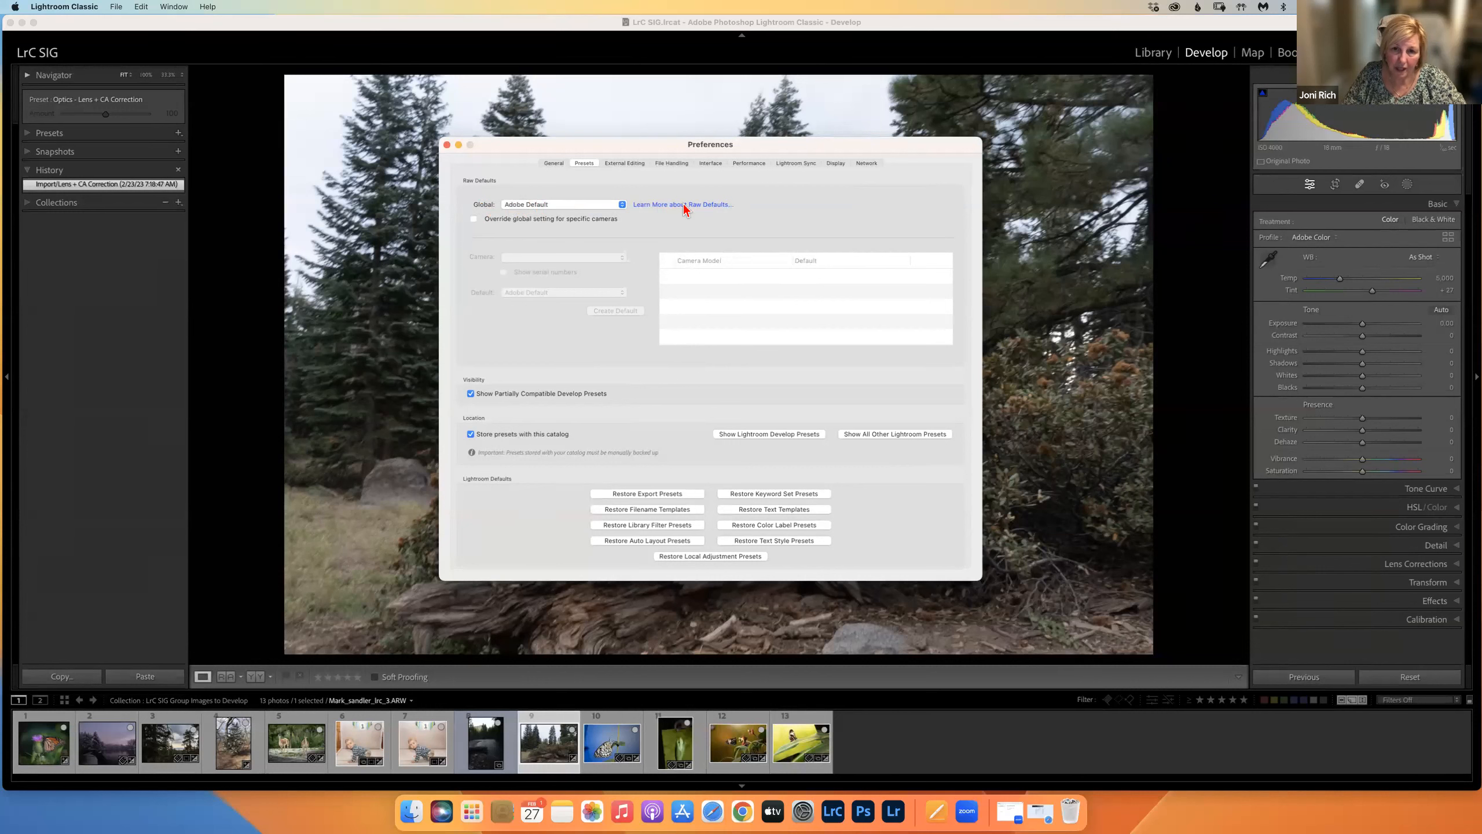
# Step: Try Camera Settings as the global raw default with the camera-specific override enabled, reverting to Adobe Default with the override off
pyautogui.click(622, 204)
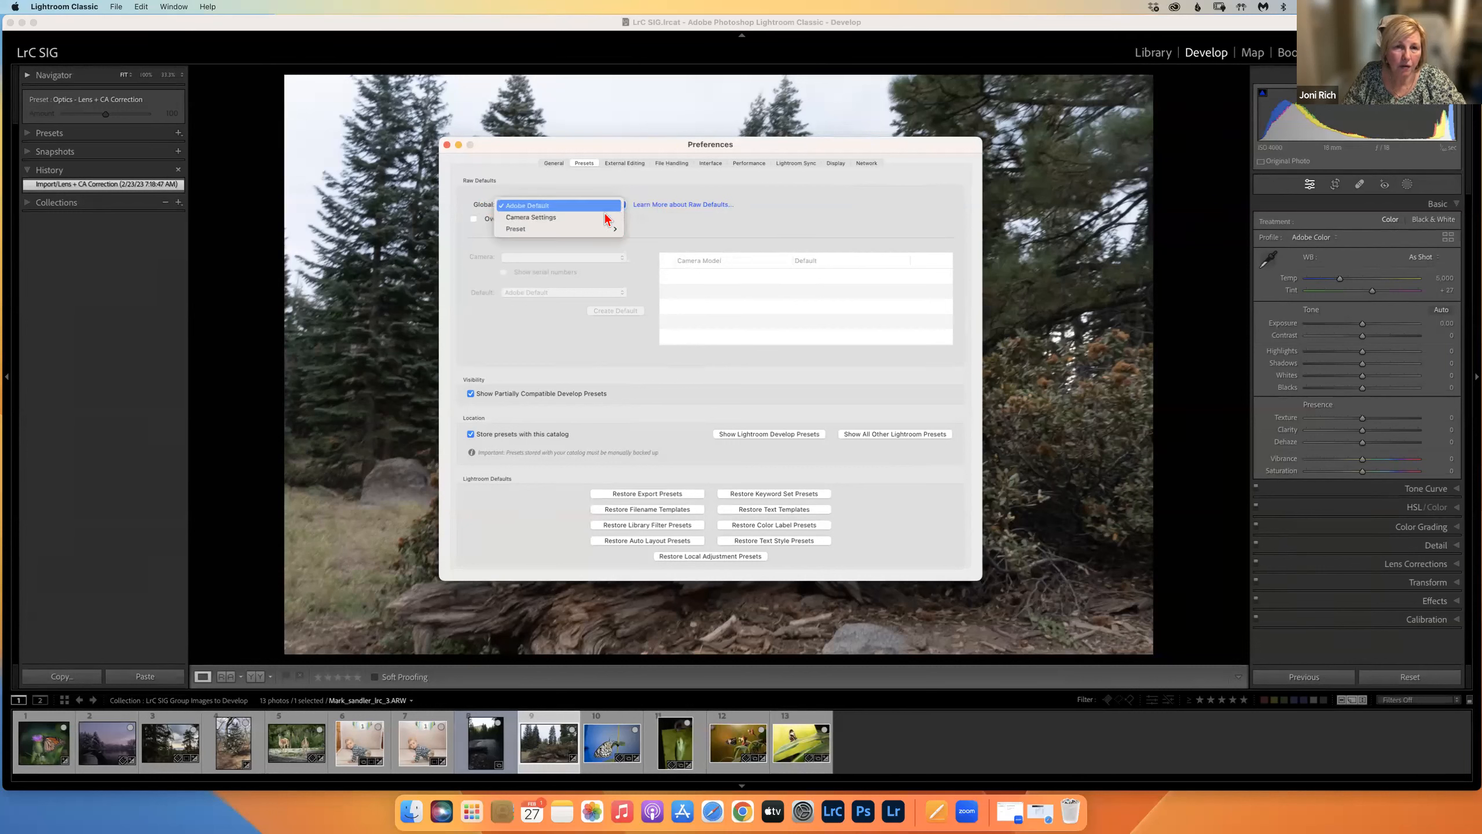
pyautogui.click(598, 218)
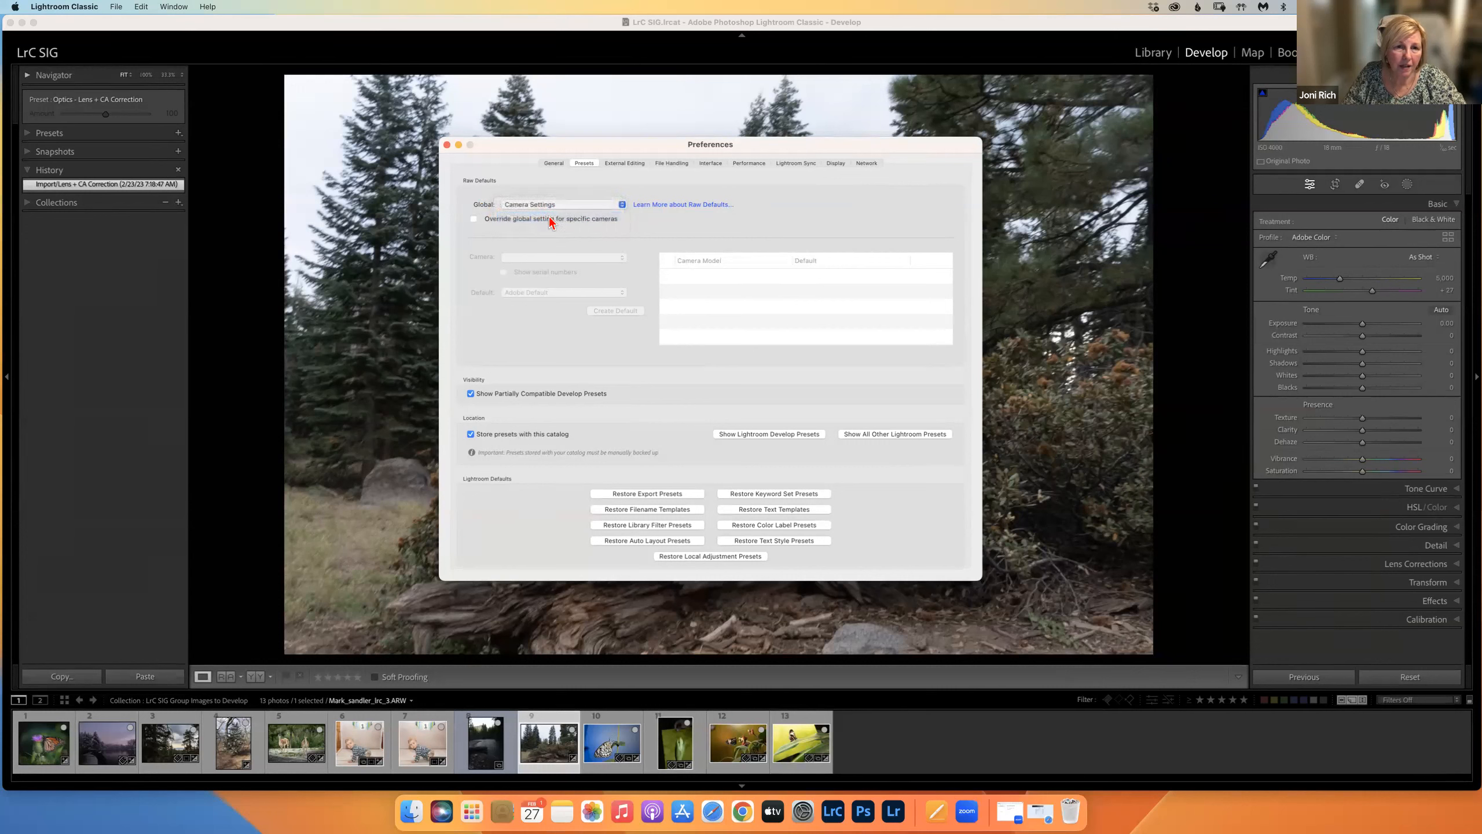
pyautogui.click(473, 218)
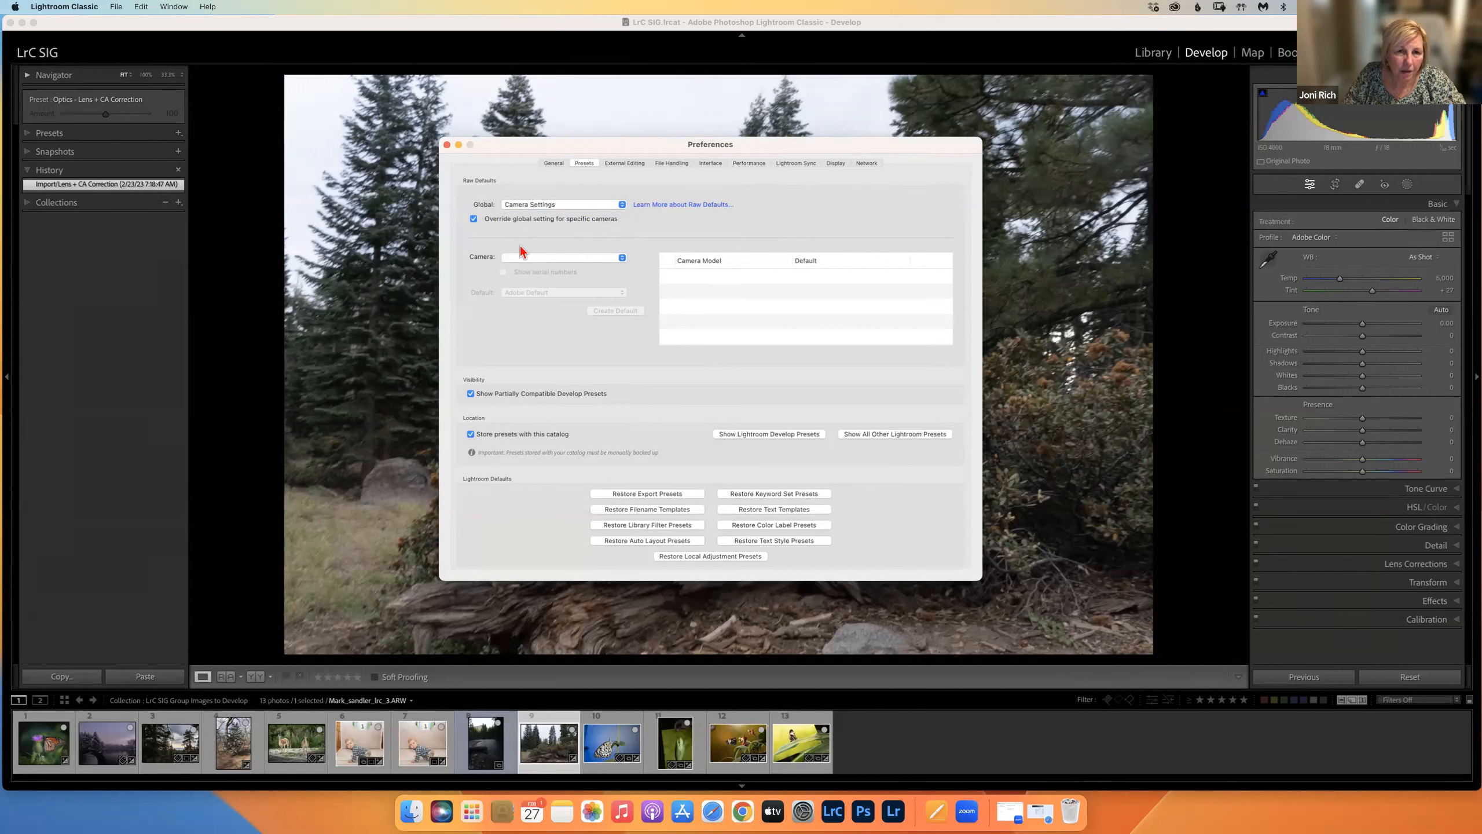
pyautogui.click(623, 204)
pyautogui.click(604, 191)
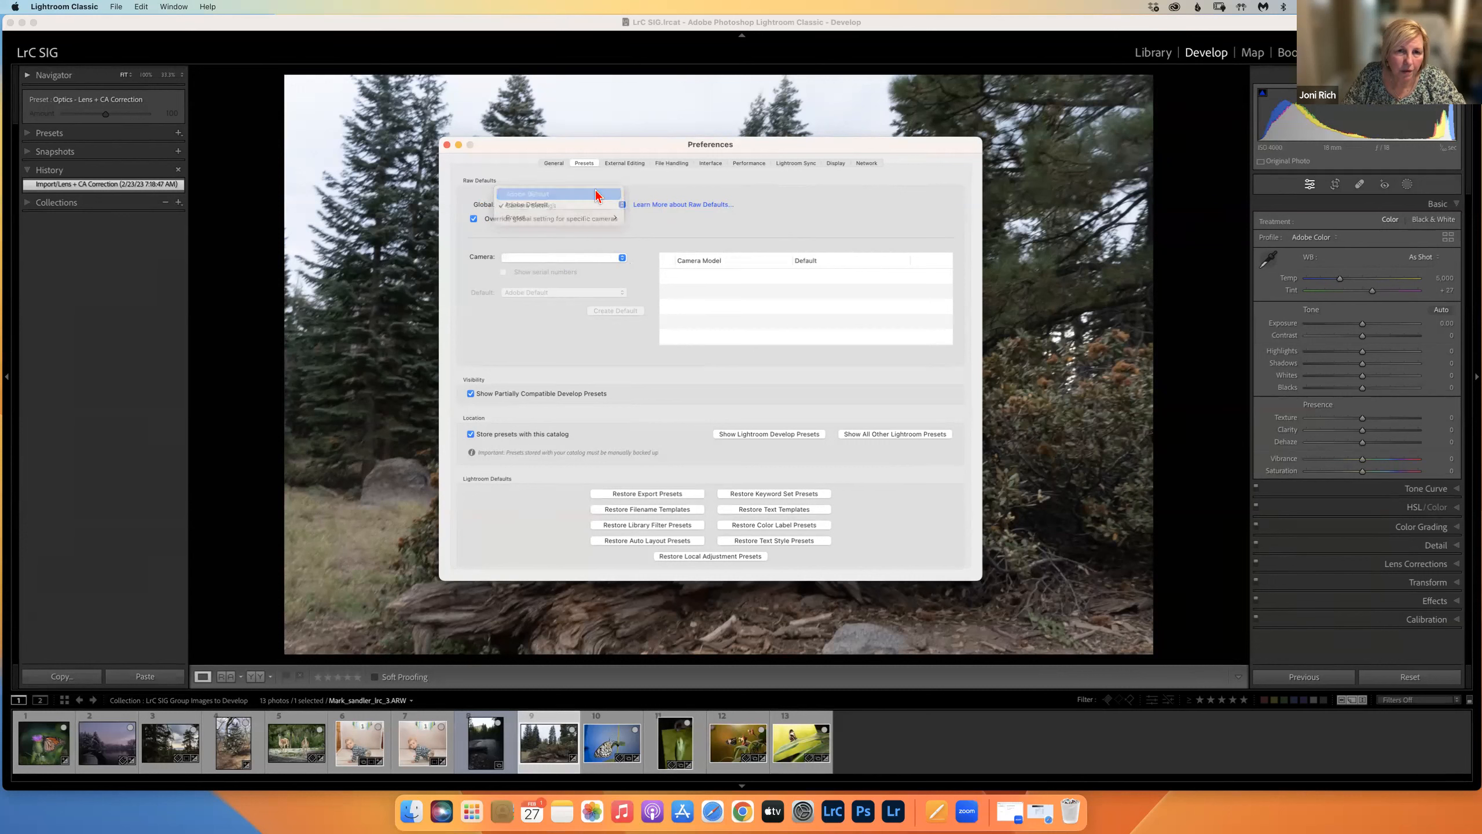
pyautogui.click(474, 220)
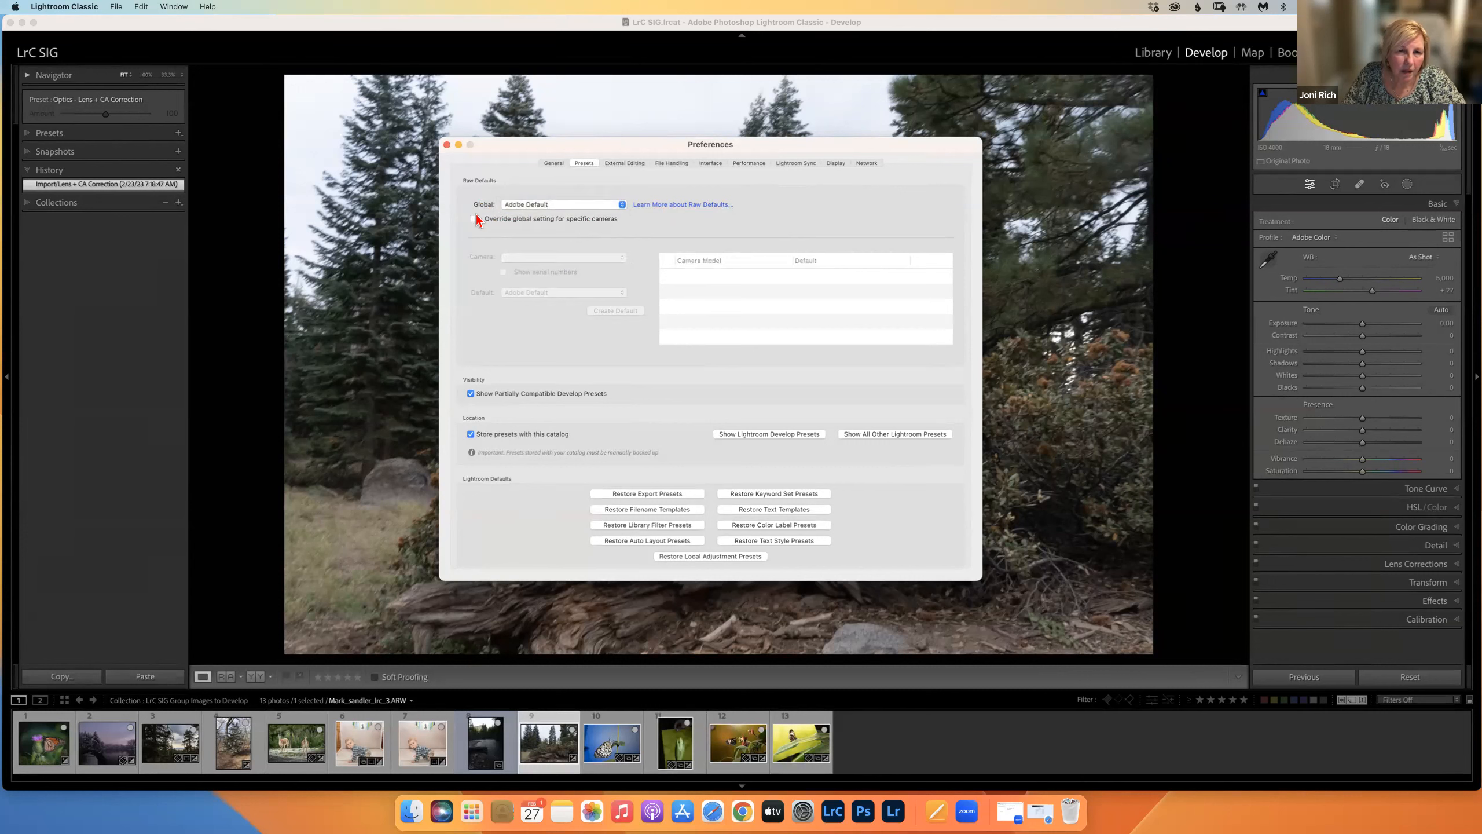
# Step: Enable overriding the global raw setting for specific cameras and close the preferences
pyautogui.click(473, 219)
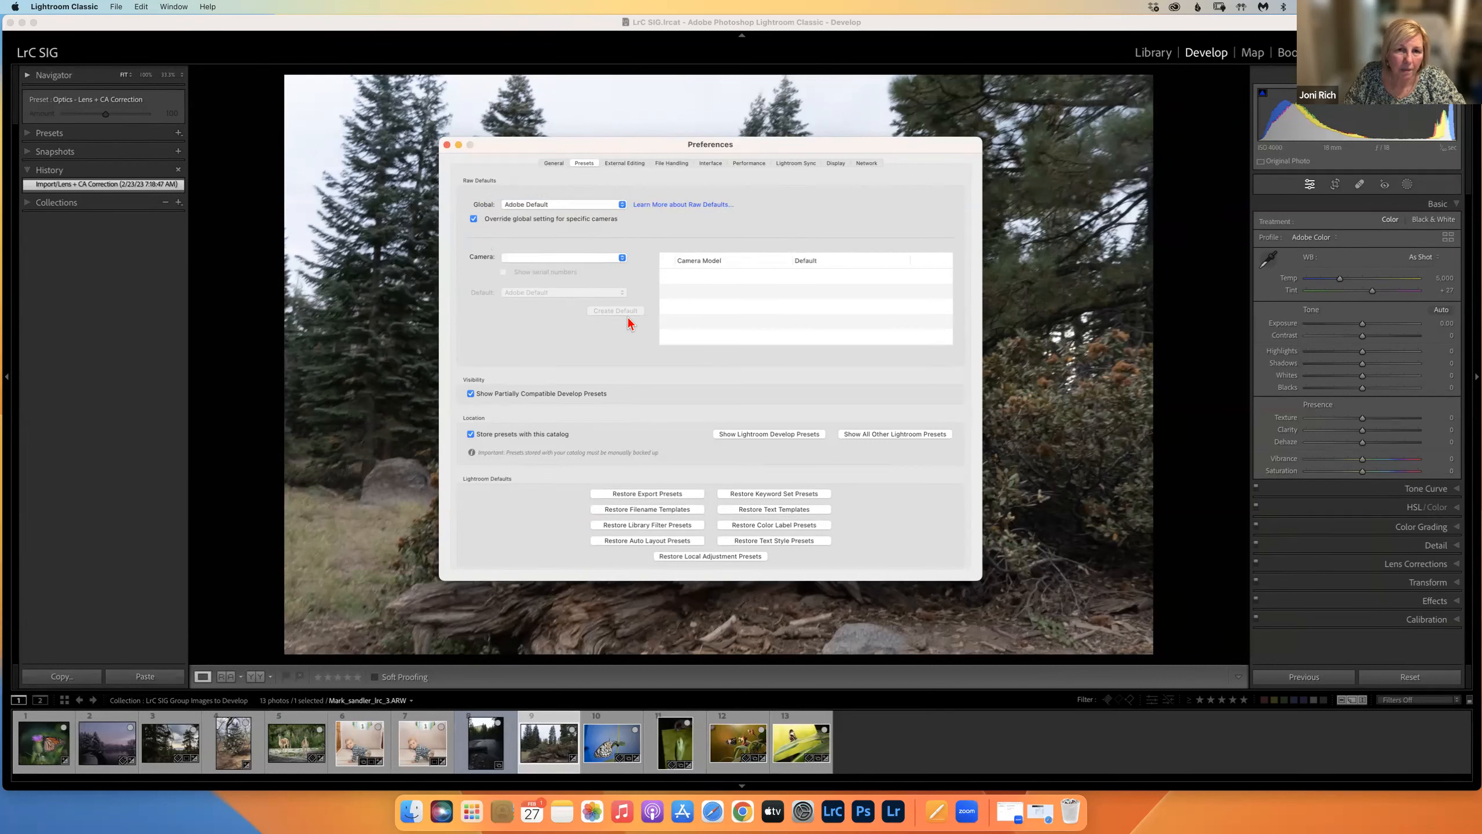
pyautogui.click(447, 146)
# Step: Advance to the next photo, reopen the Presets preferences and turn off the override of the global raw setting for specific cameras
pyautogui.press('Right')
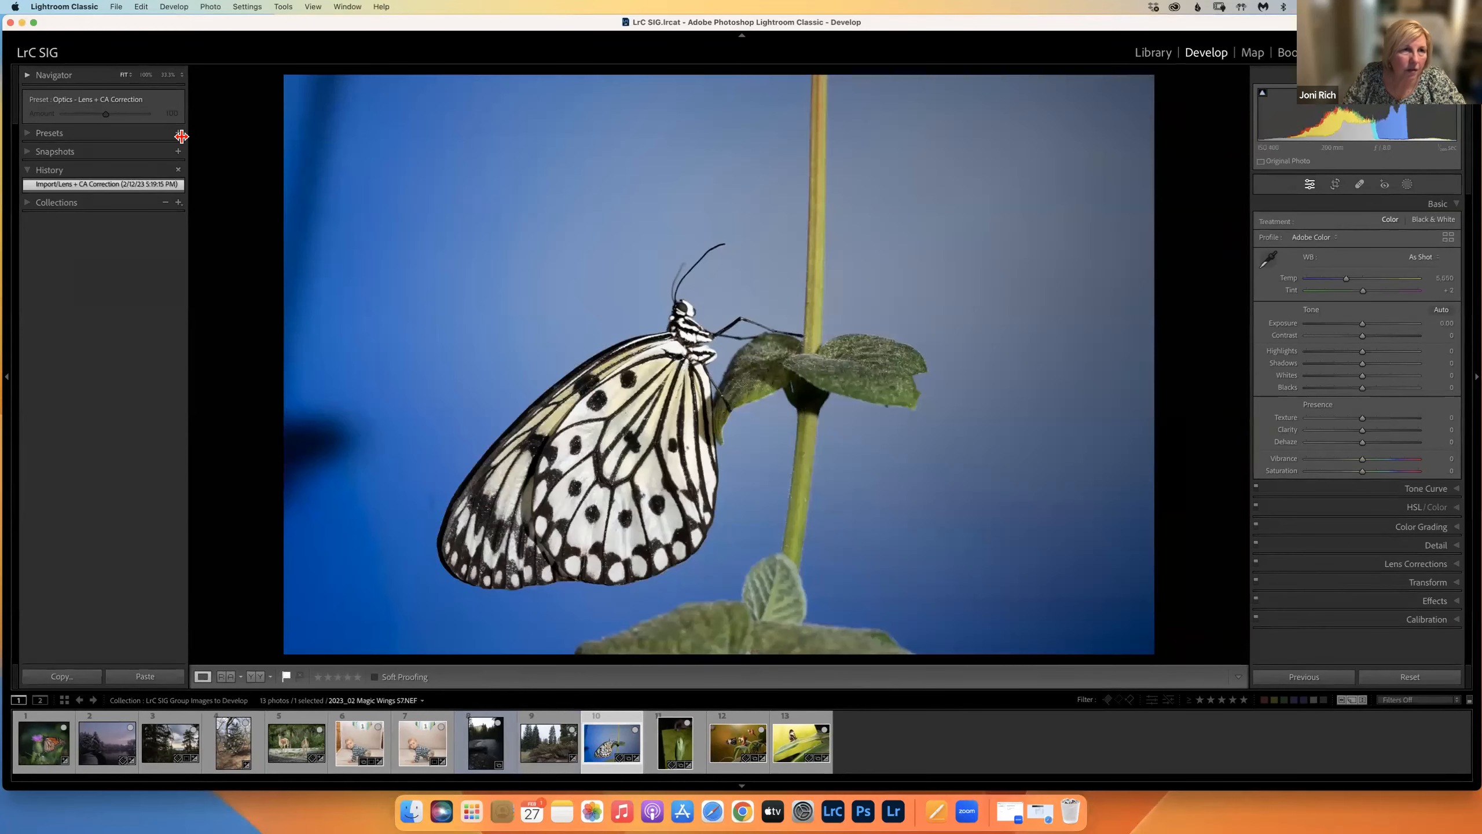
pyautogui.click(73, 7)
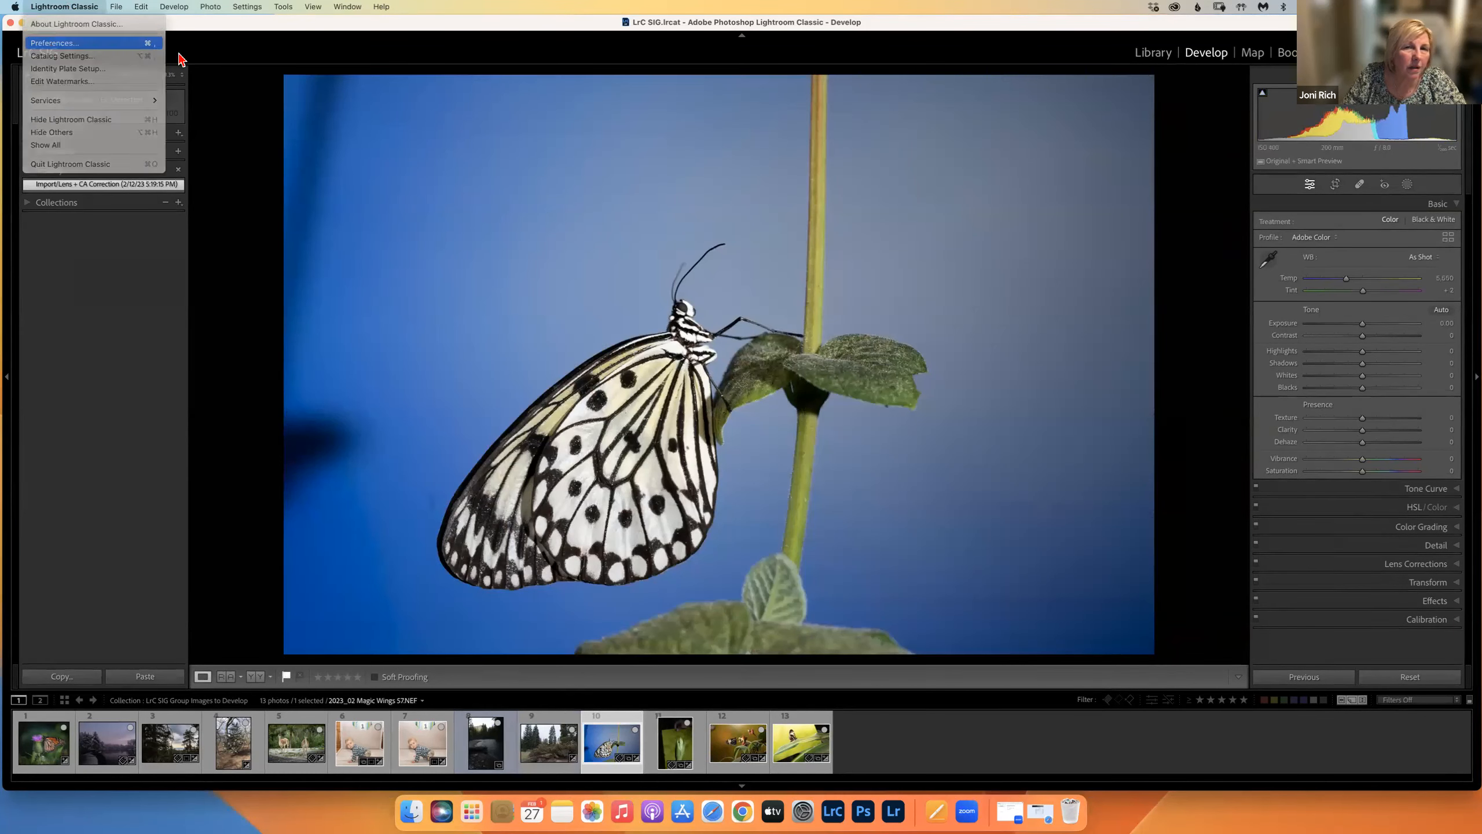
pyautogui.press('Return')
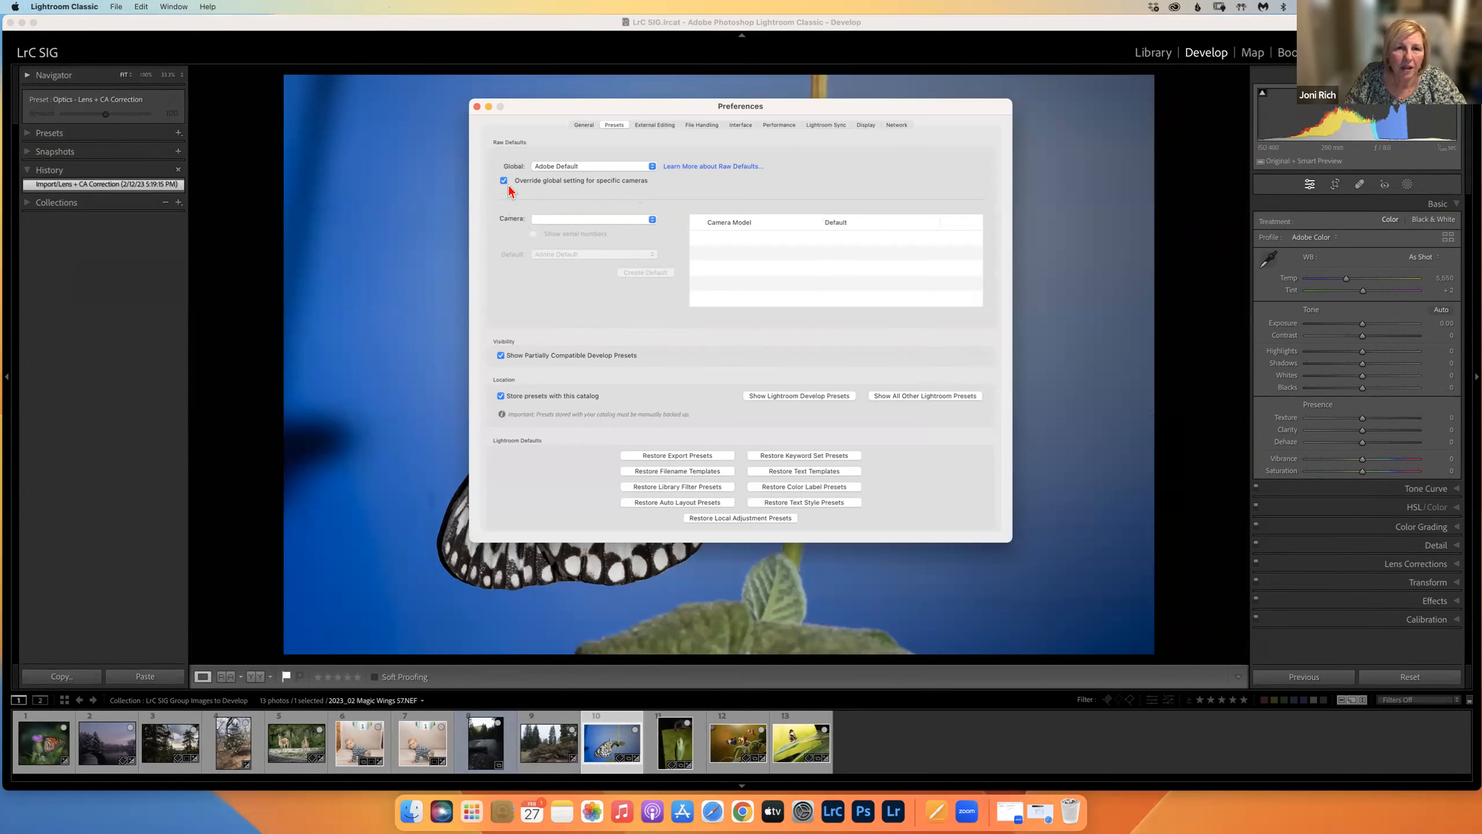
pyautogui.click(653, 220)
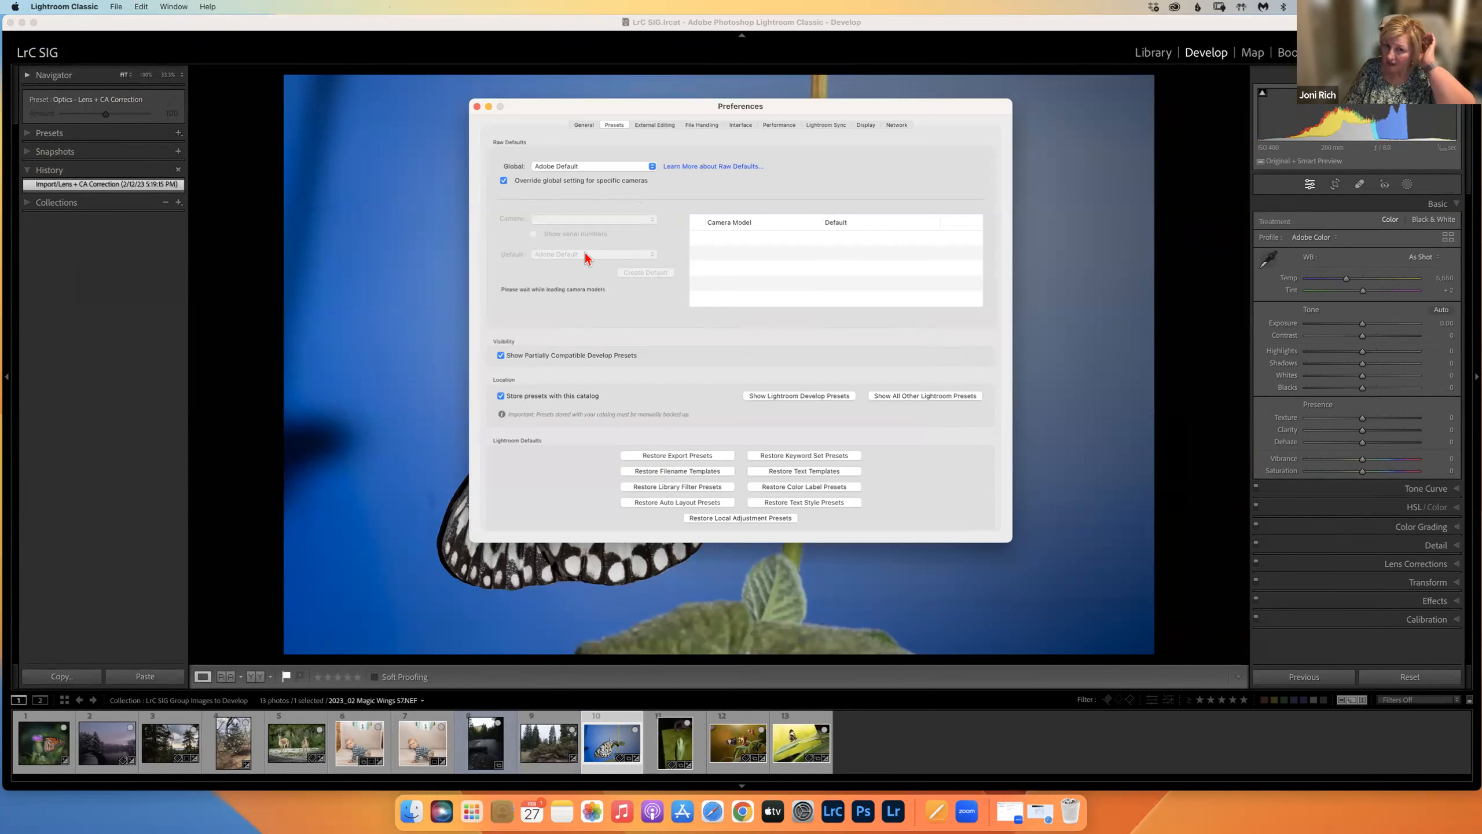
pyautogui.click(506, 179)
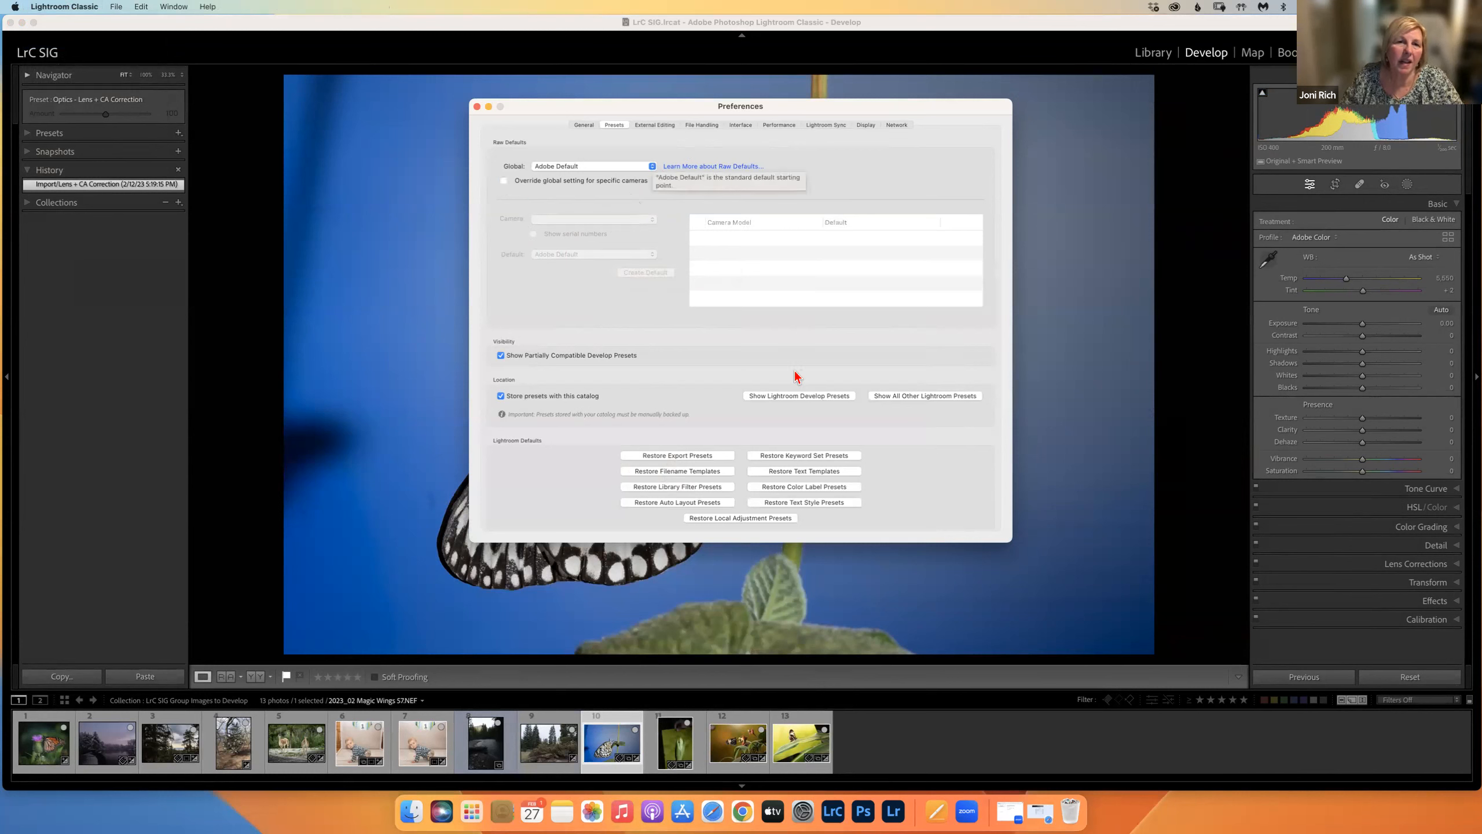
# Step: Review the presets offered as the global raw default, keeping Adobe Default
pyautogui.click(653, 166)
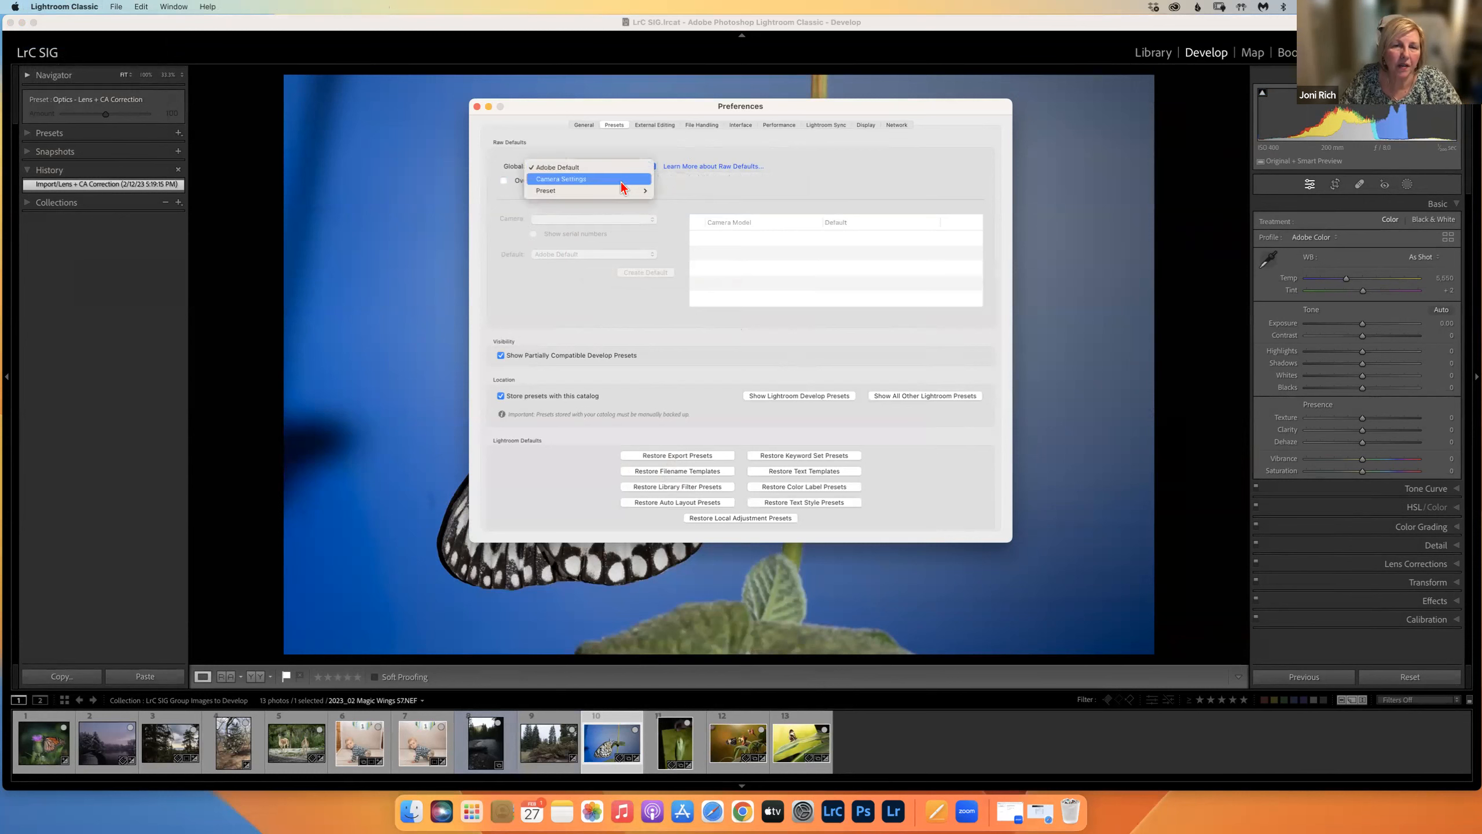
pyautogui.moveTo(606, 191)
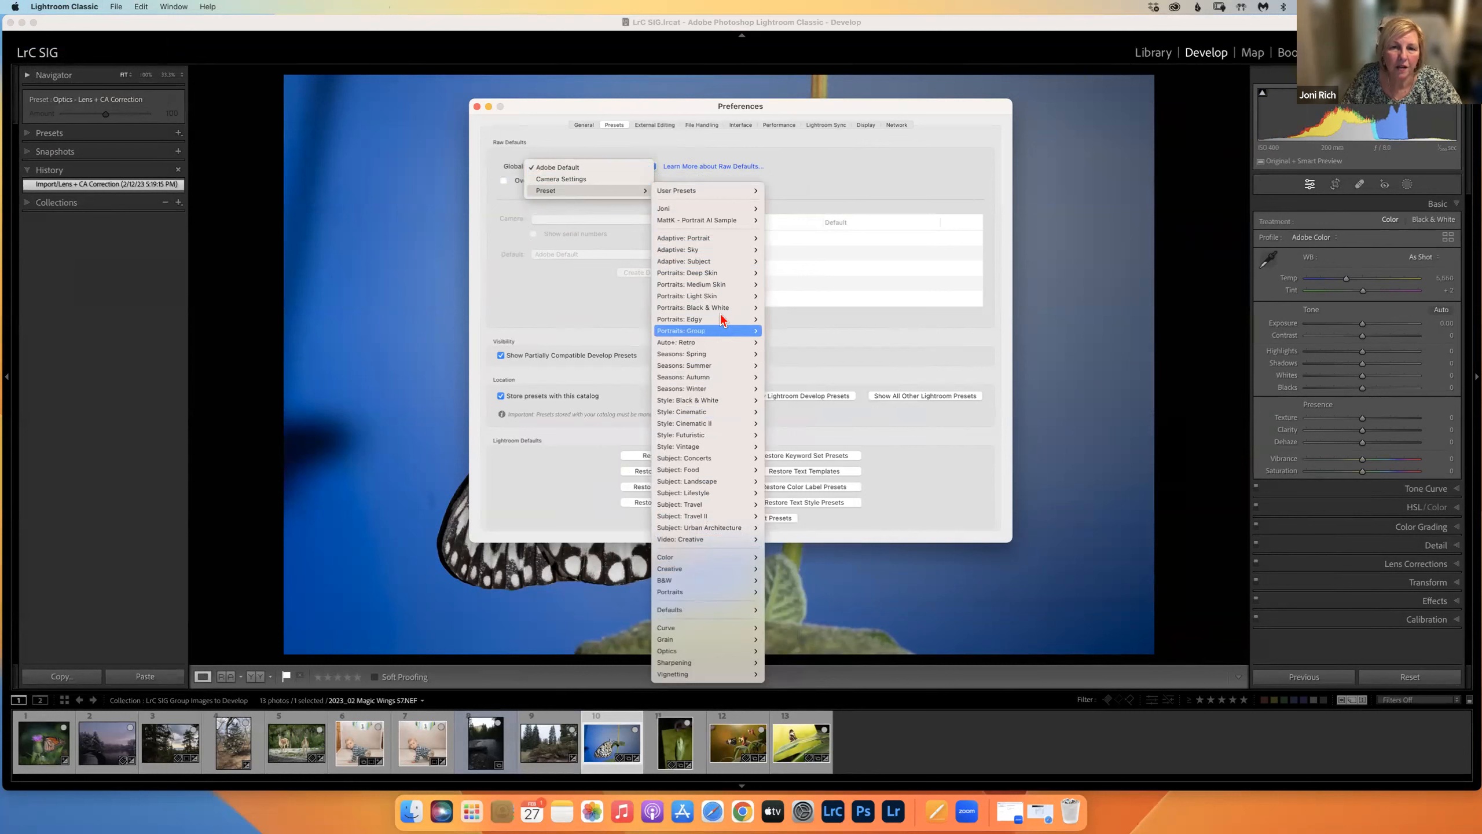
pyautogui.moveTo(691, 240)
pyautogui.click(836, 191)
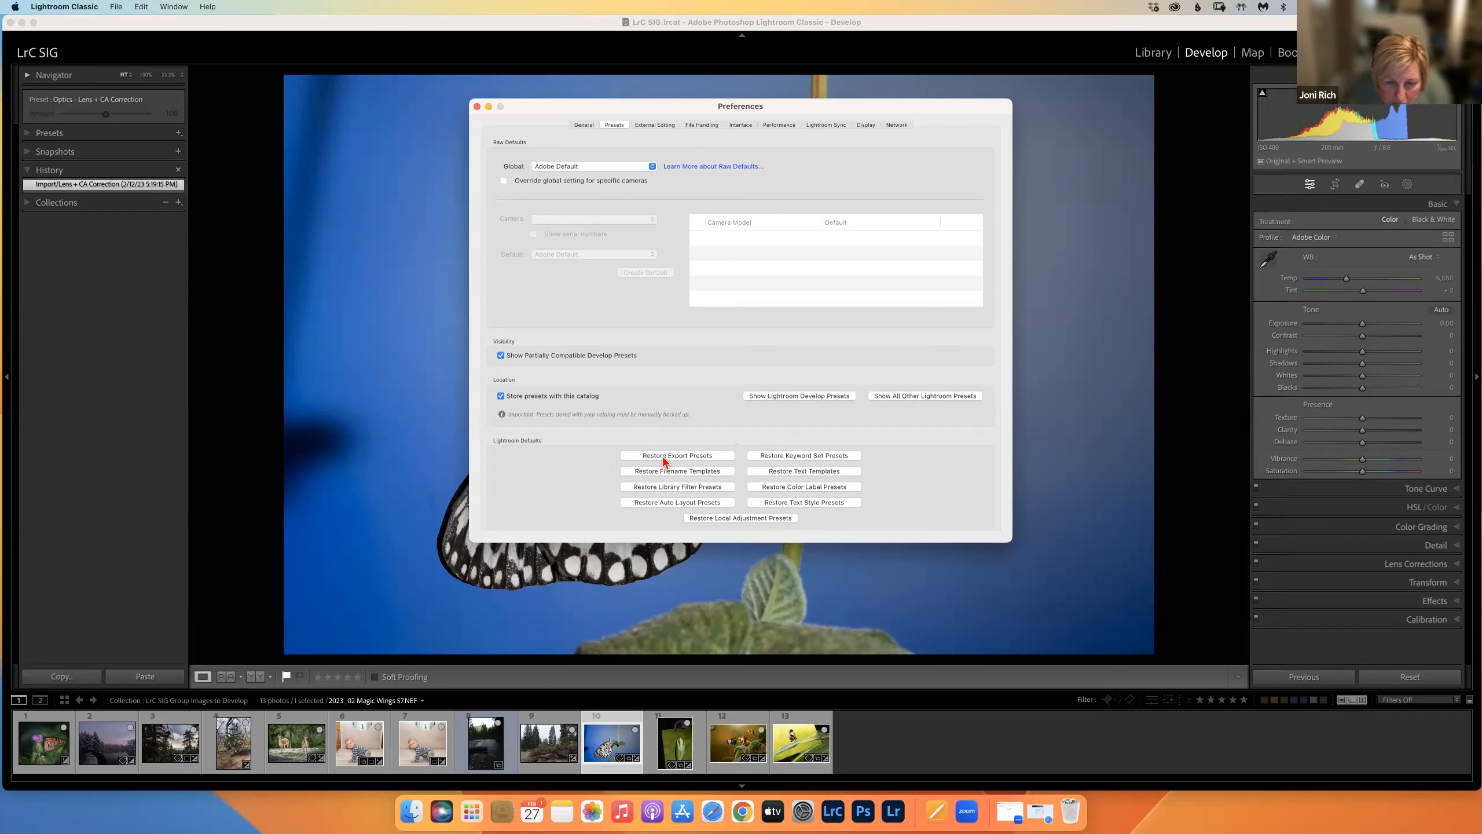
# Step: Display the External Editing preferences and review the Photoshop file format choices, keeping TIFF
pyautogui.click(652, 125)
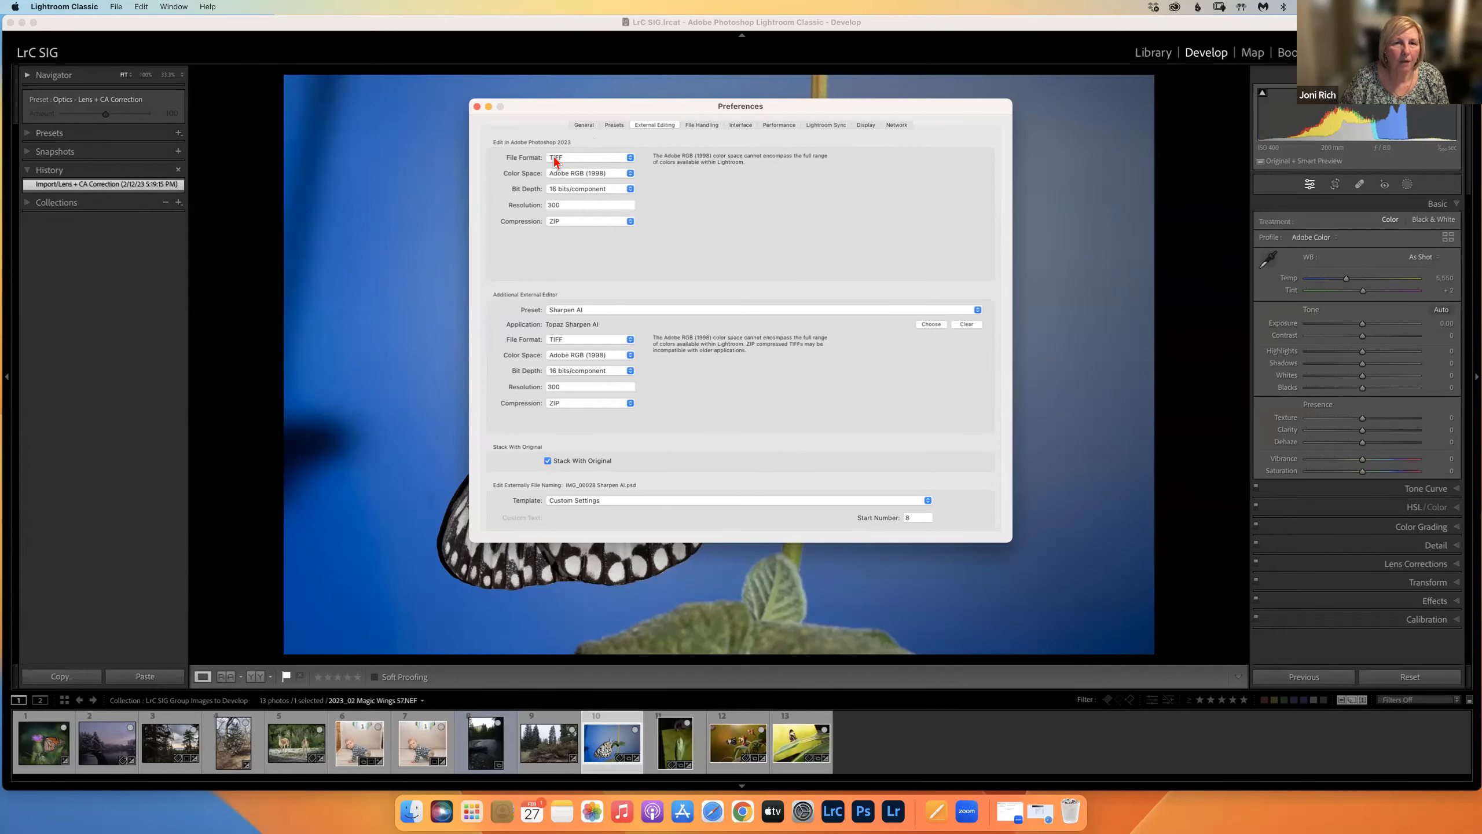
pyautogui.click(634, 159)
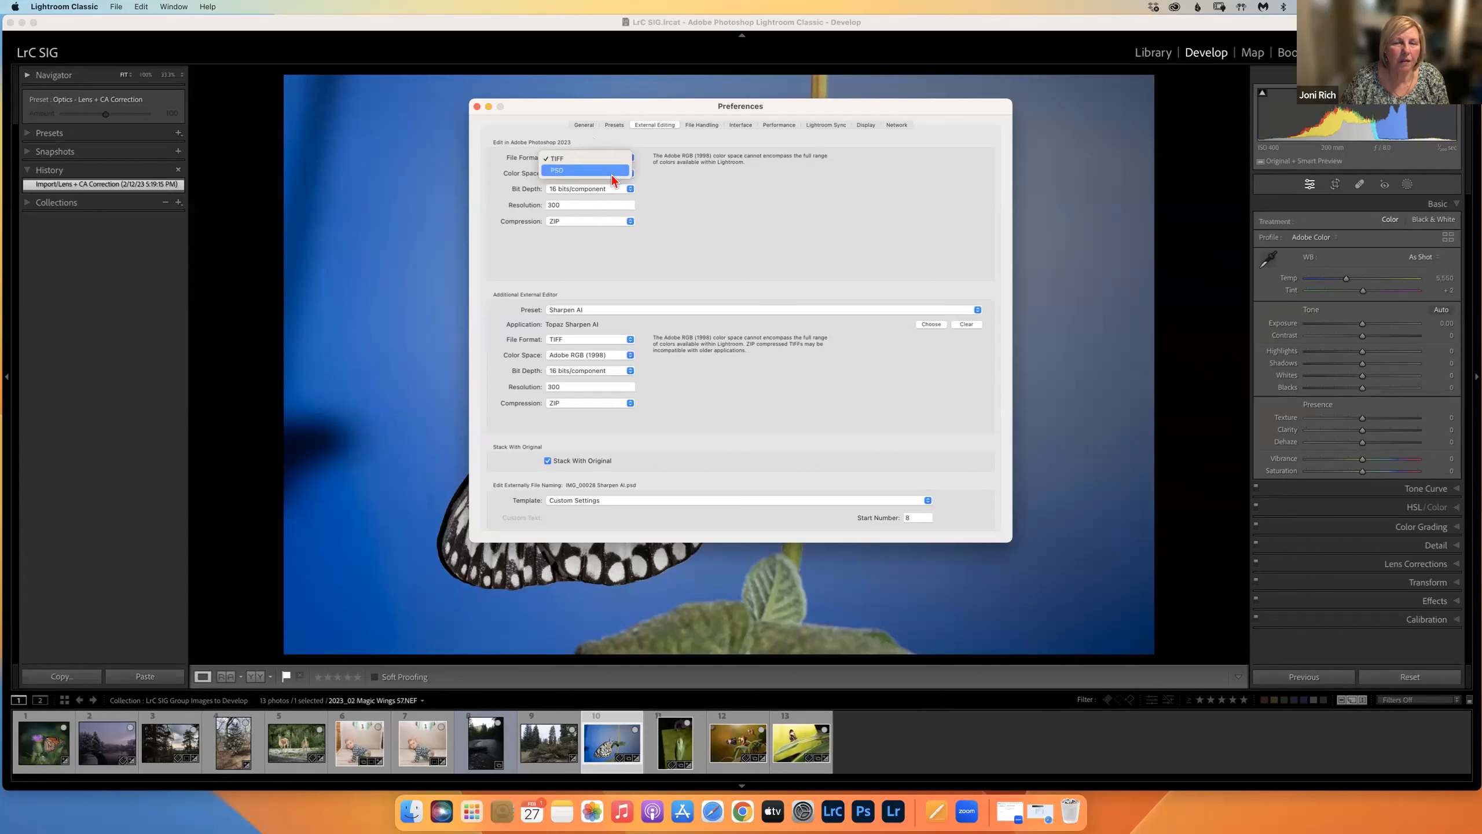
pyautogui.click(782, 257)
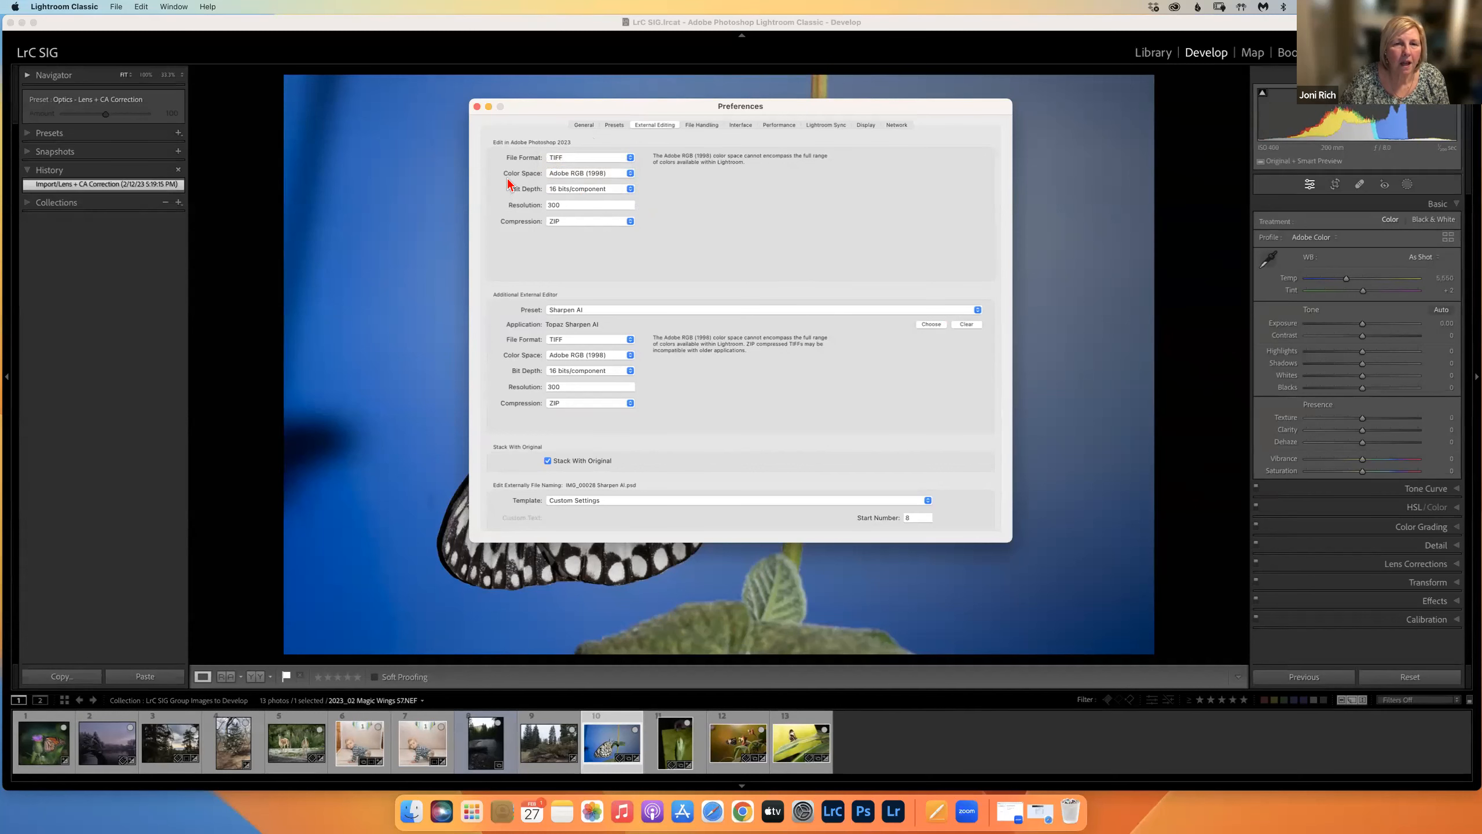
# Step: Review the Photoshop color space, bit depth and compression choices, keeping Adobe RGB (1998), 16 bits/component and ZIP
pyautogui.click(629, 175)
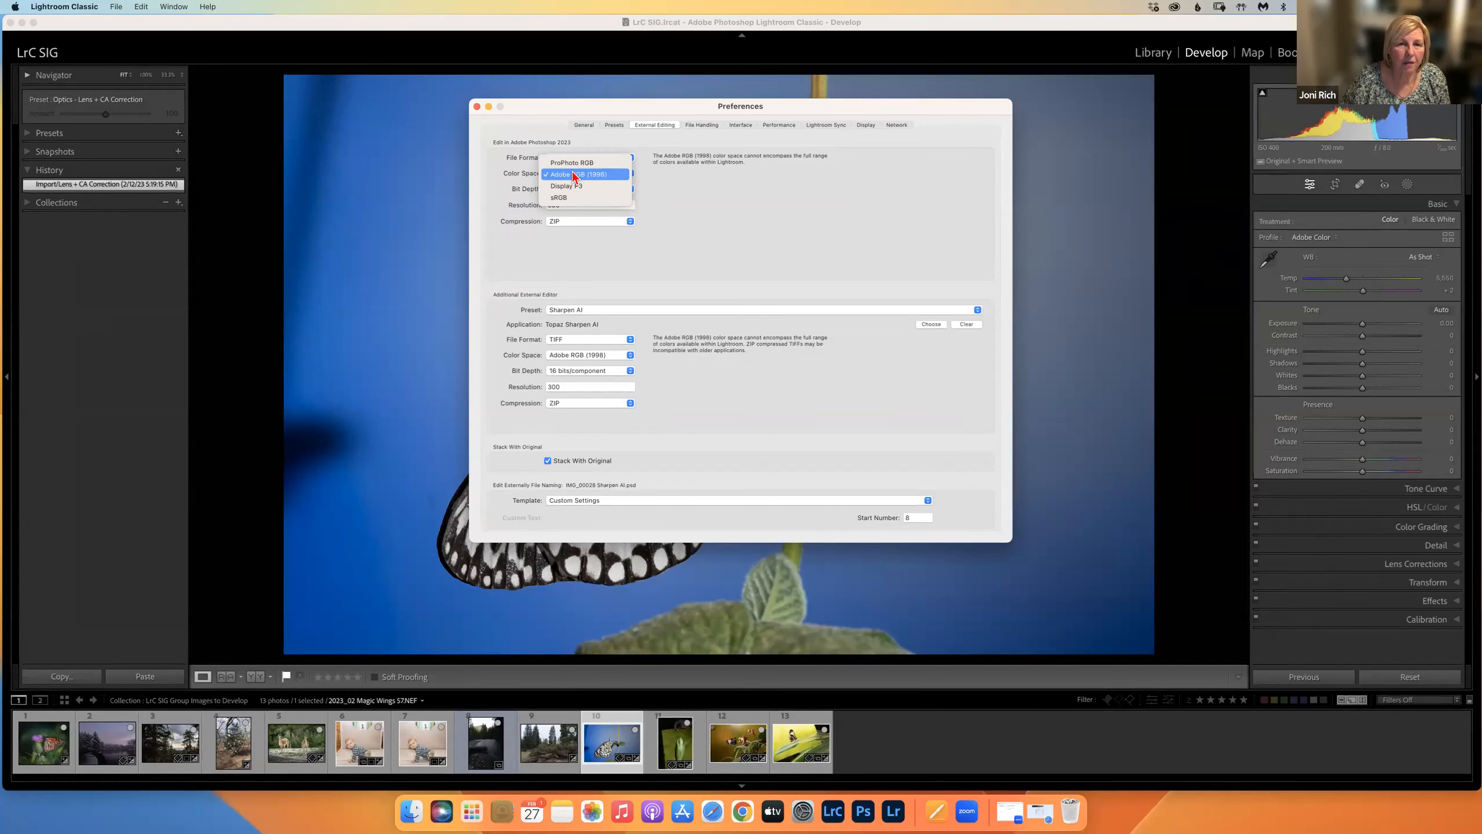
pyautogui.click(574, 175)
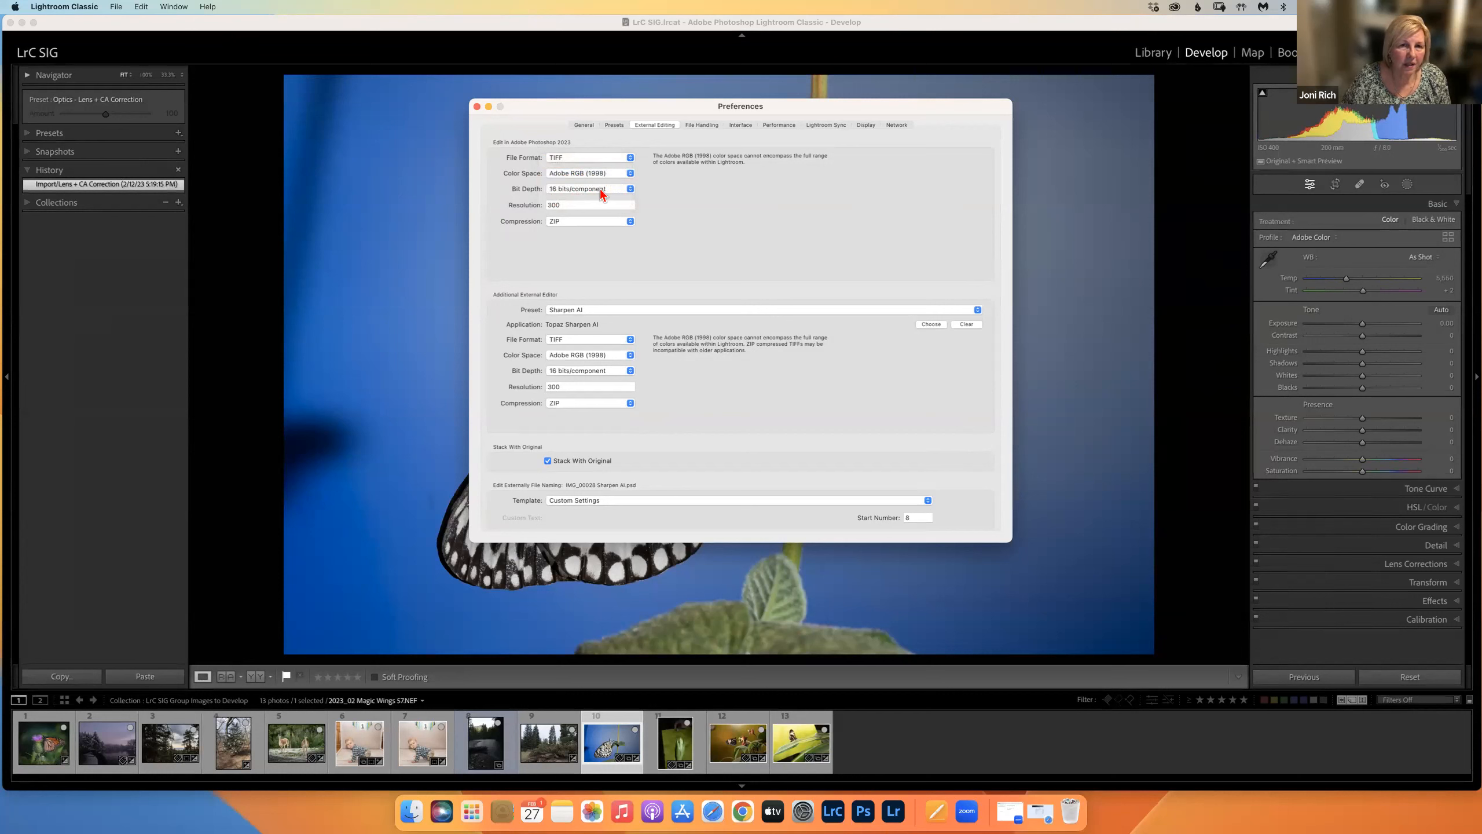
pyautogui.click(629, 191)
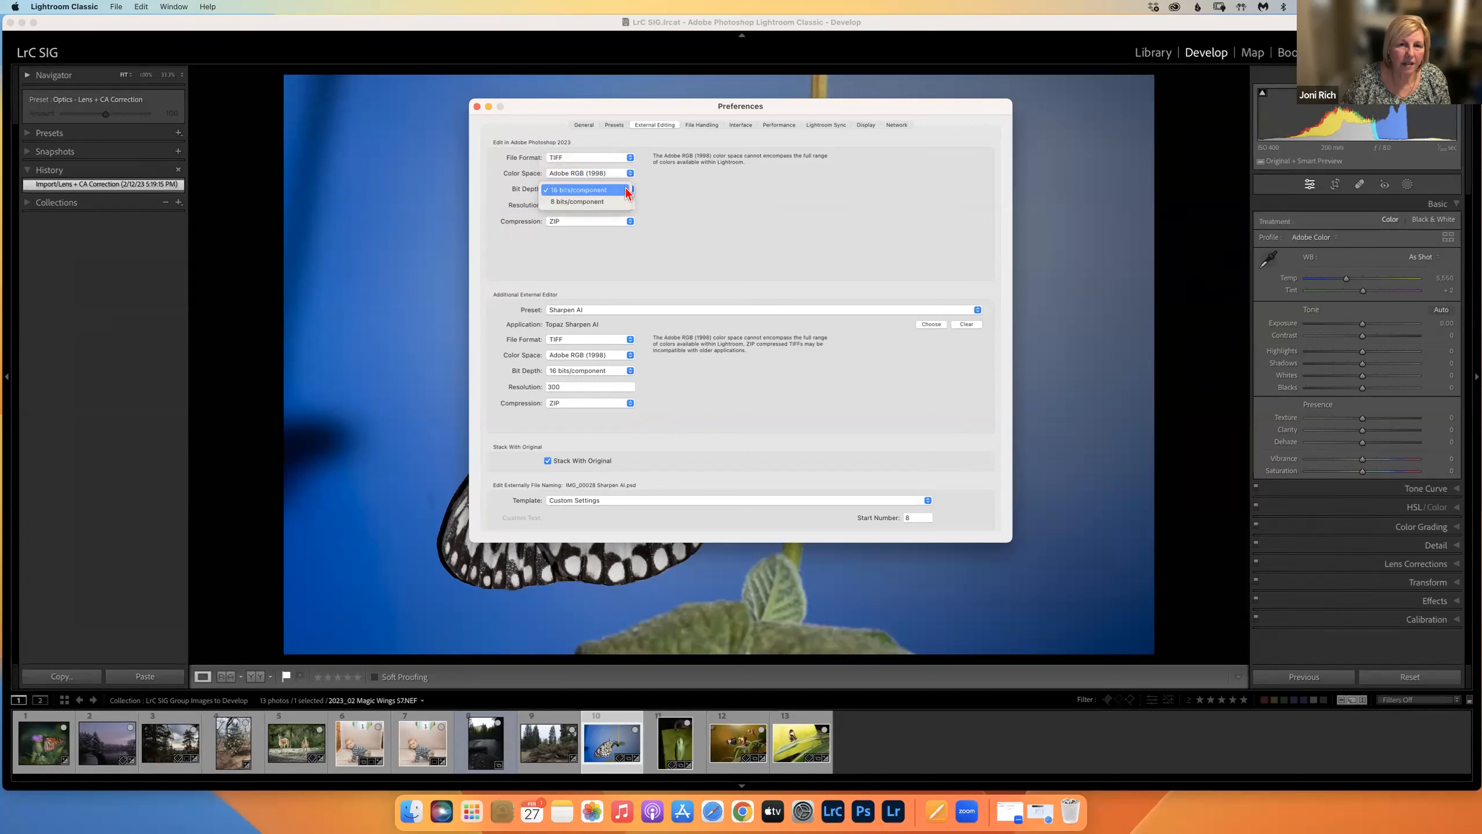
pyautogui.click(626, 191)
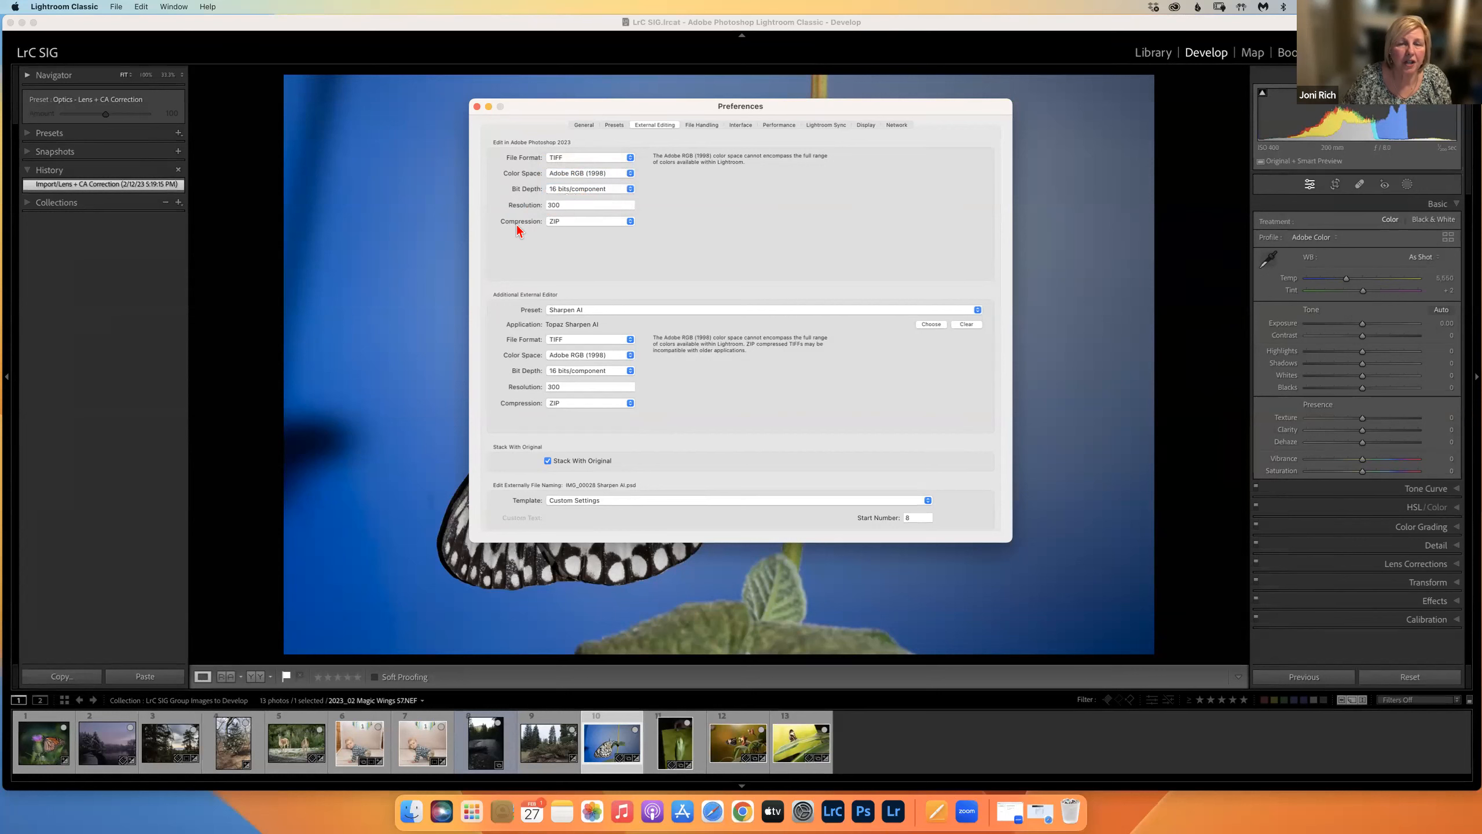
pyautogui.click(574, 225)
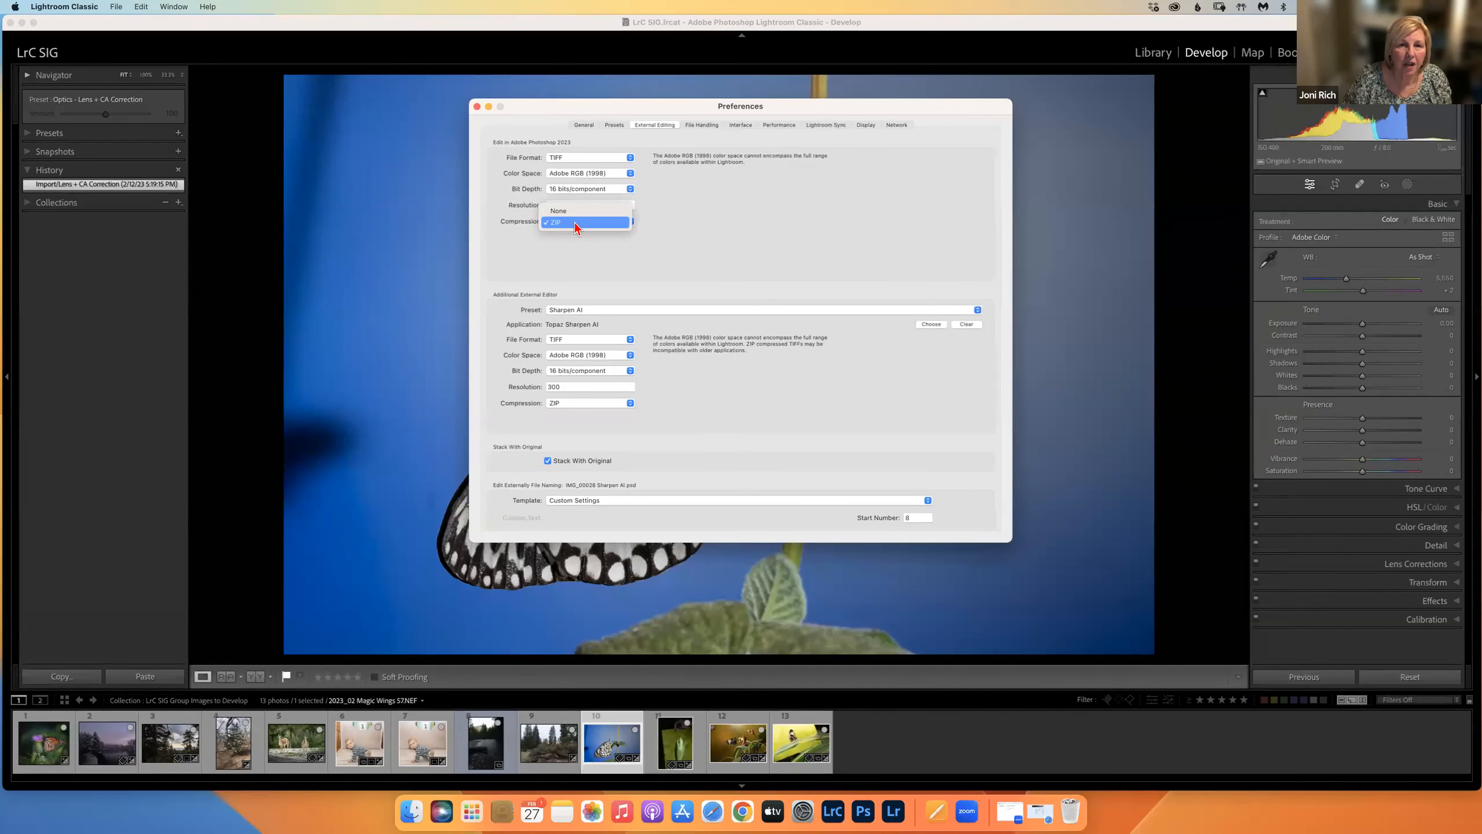
pyautogui.click(572, 226)
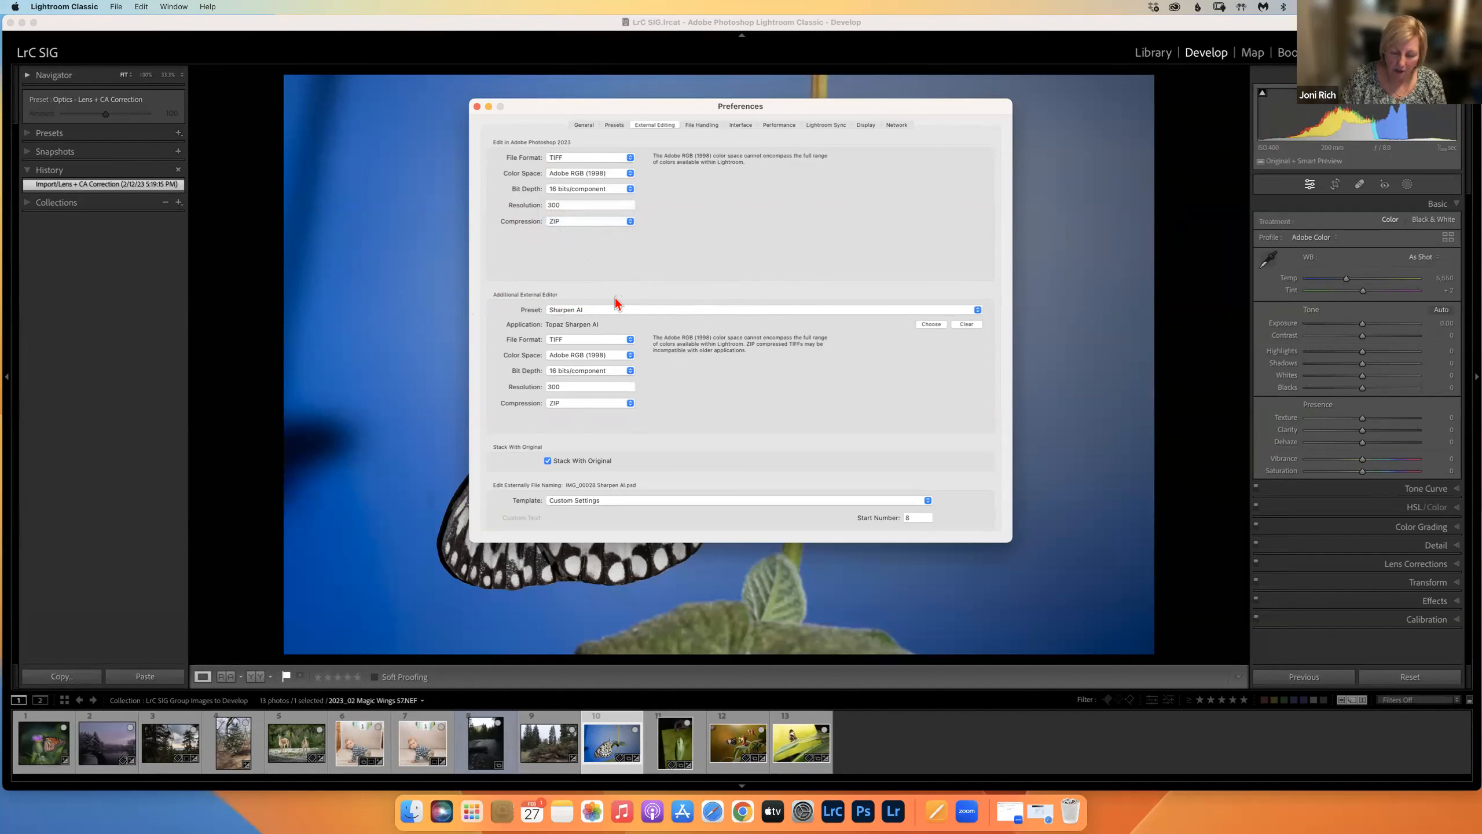
# Step: Load the Helicon preset for the additional external editor and view the custom filename template without changing it
pyautogui.click(589, 309)
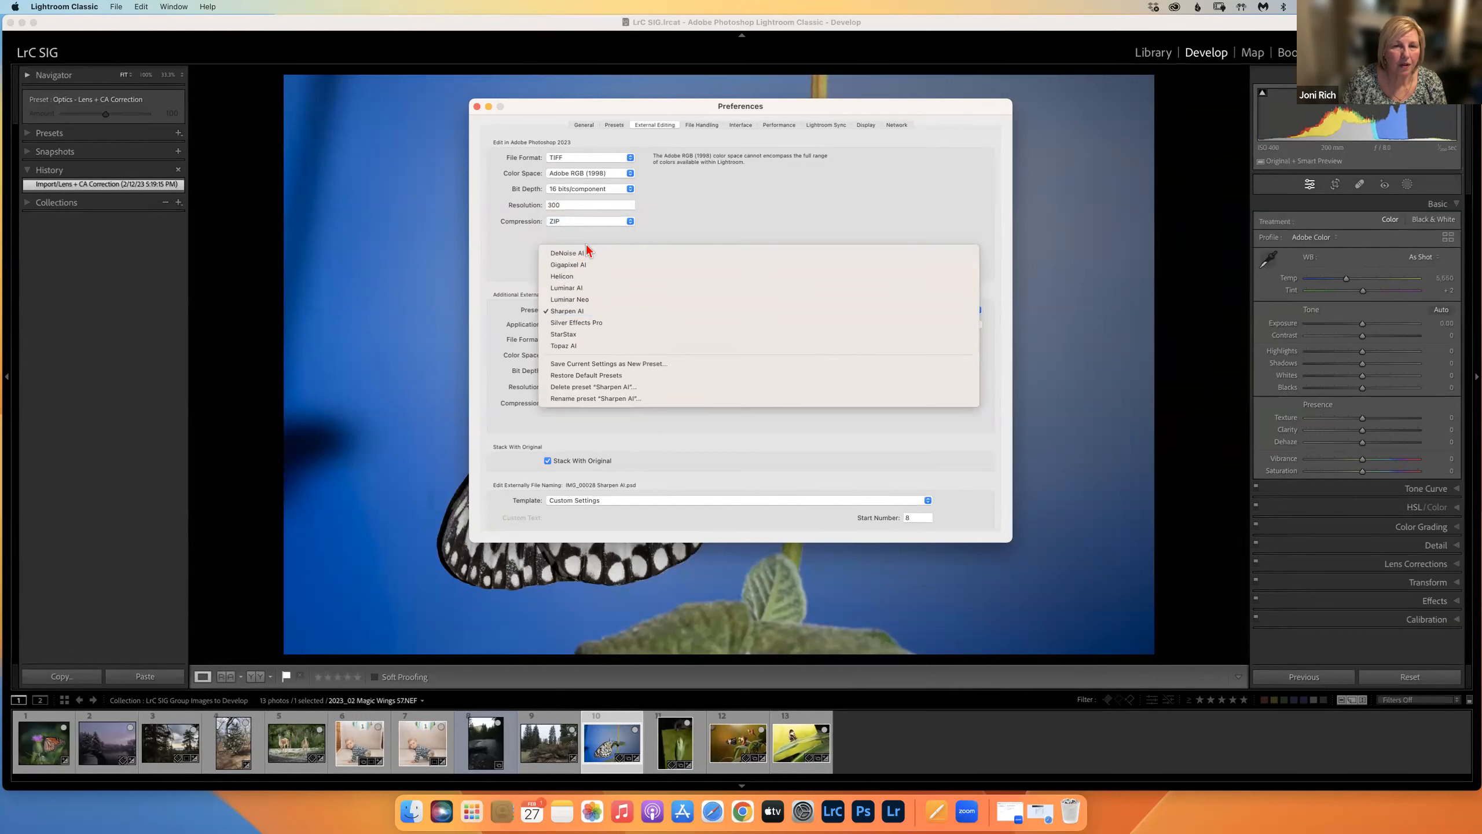
pyautogui.click(568, 276)
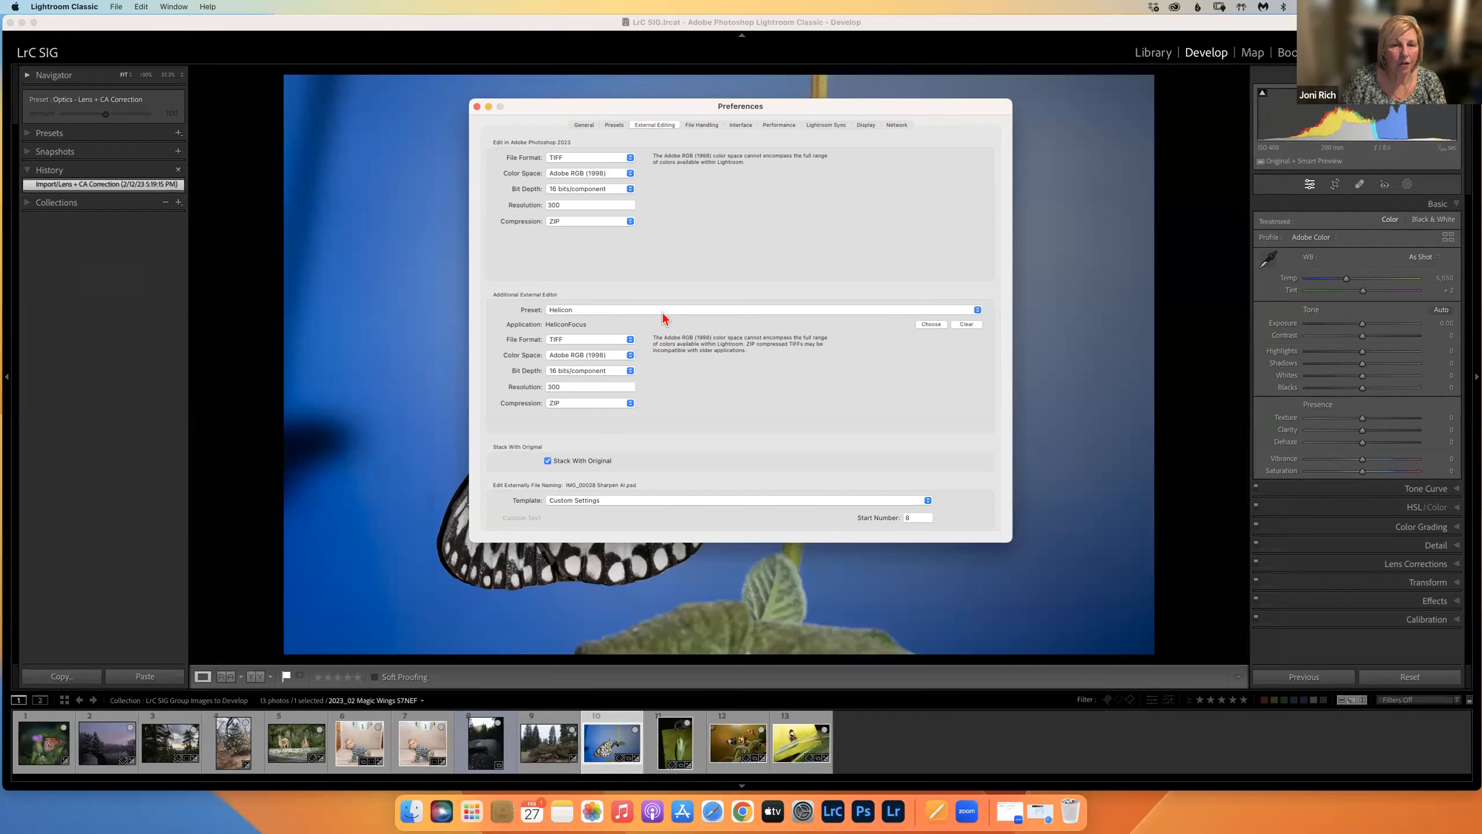
pyautogui.click(603, 500)
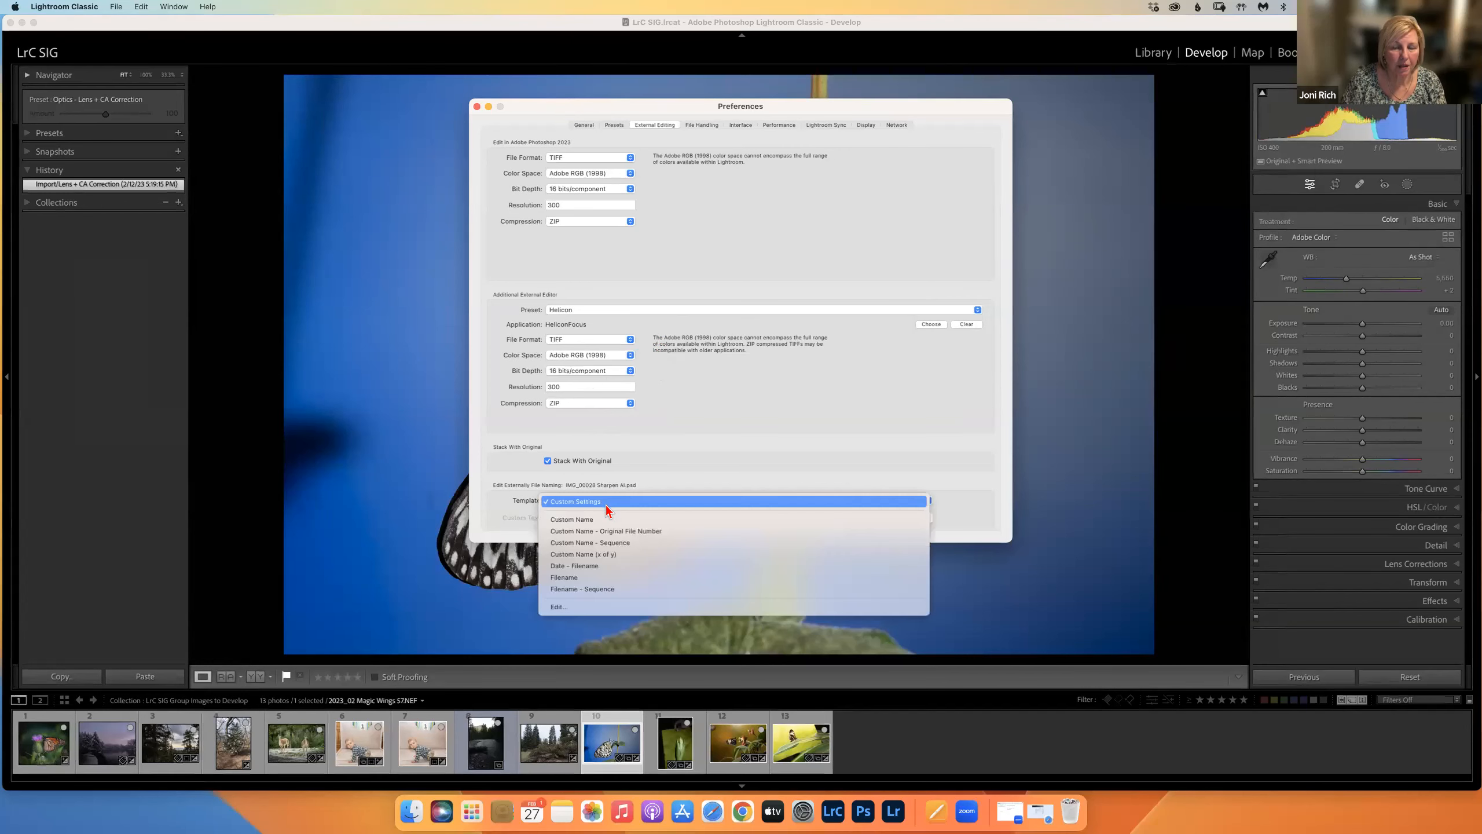
pyautogui.click(564, 609)
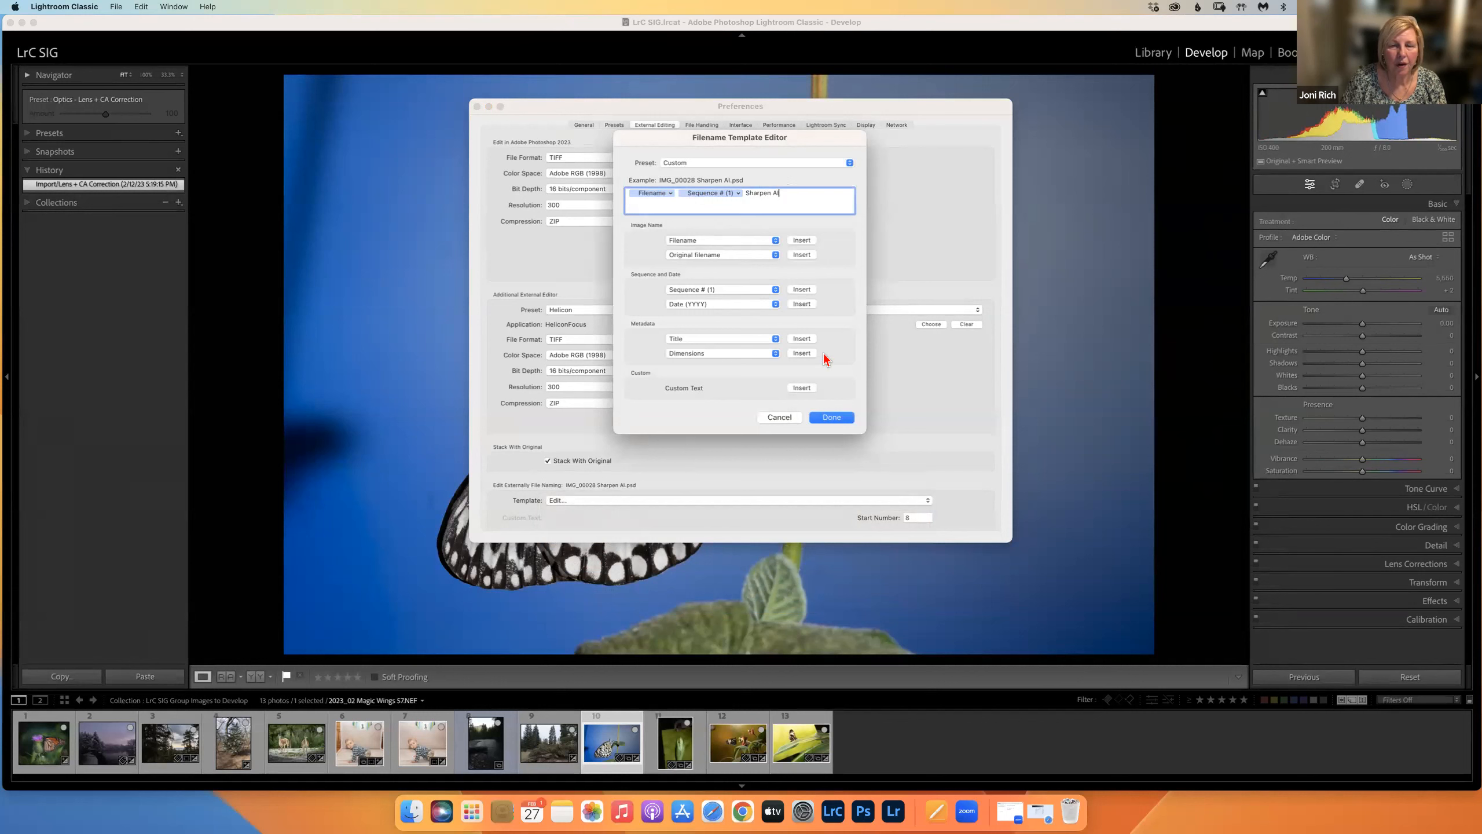
pyautogui.click(770, 417)
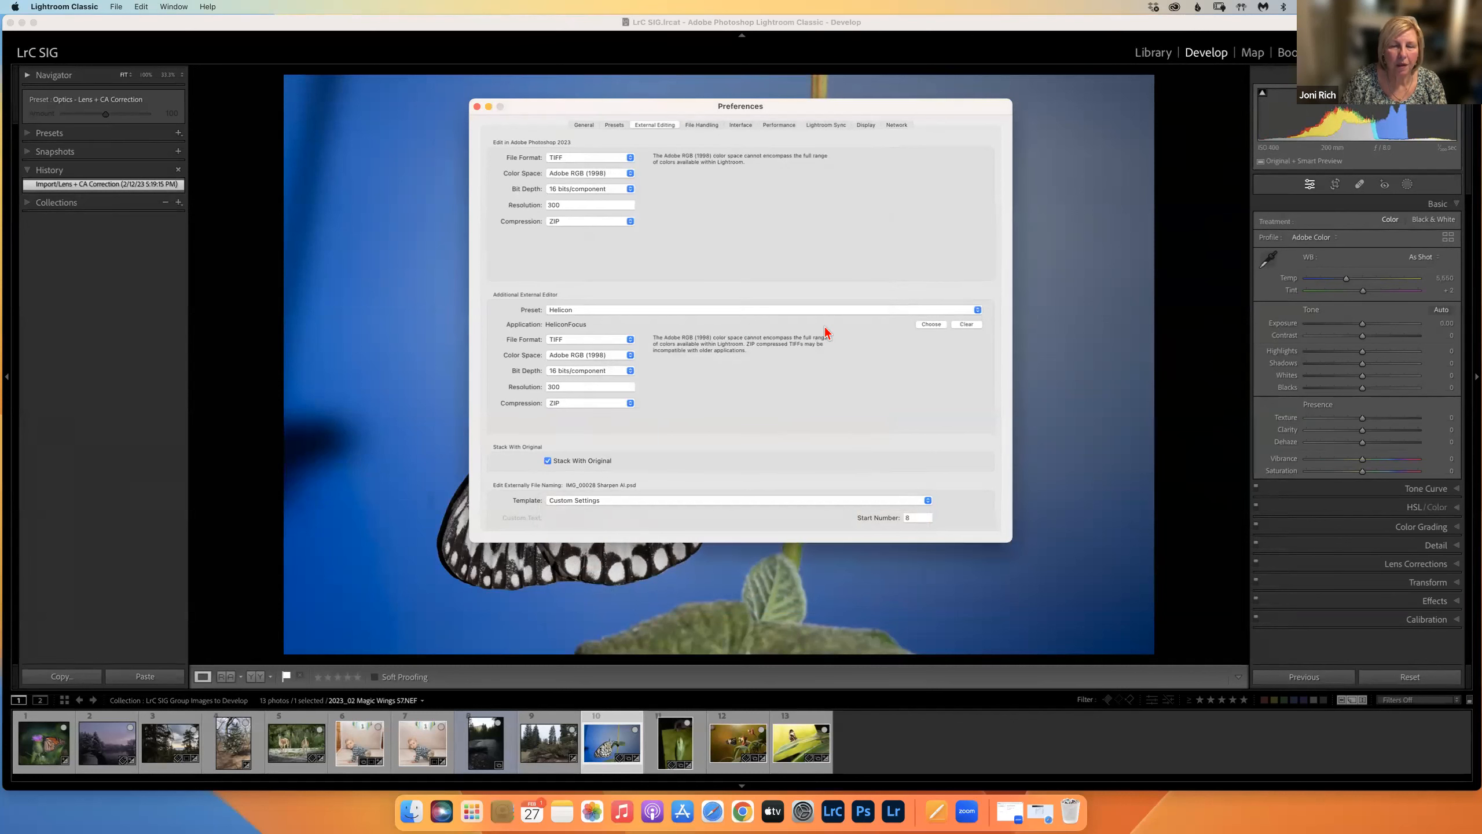
# Step: Choose Topaz Photo AI from the Applications folder as the additional external editor's application
pyautogui.click(932, 325)
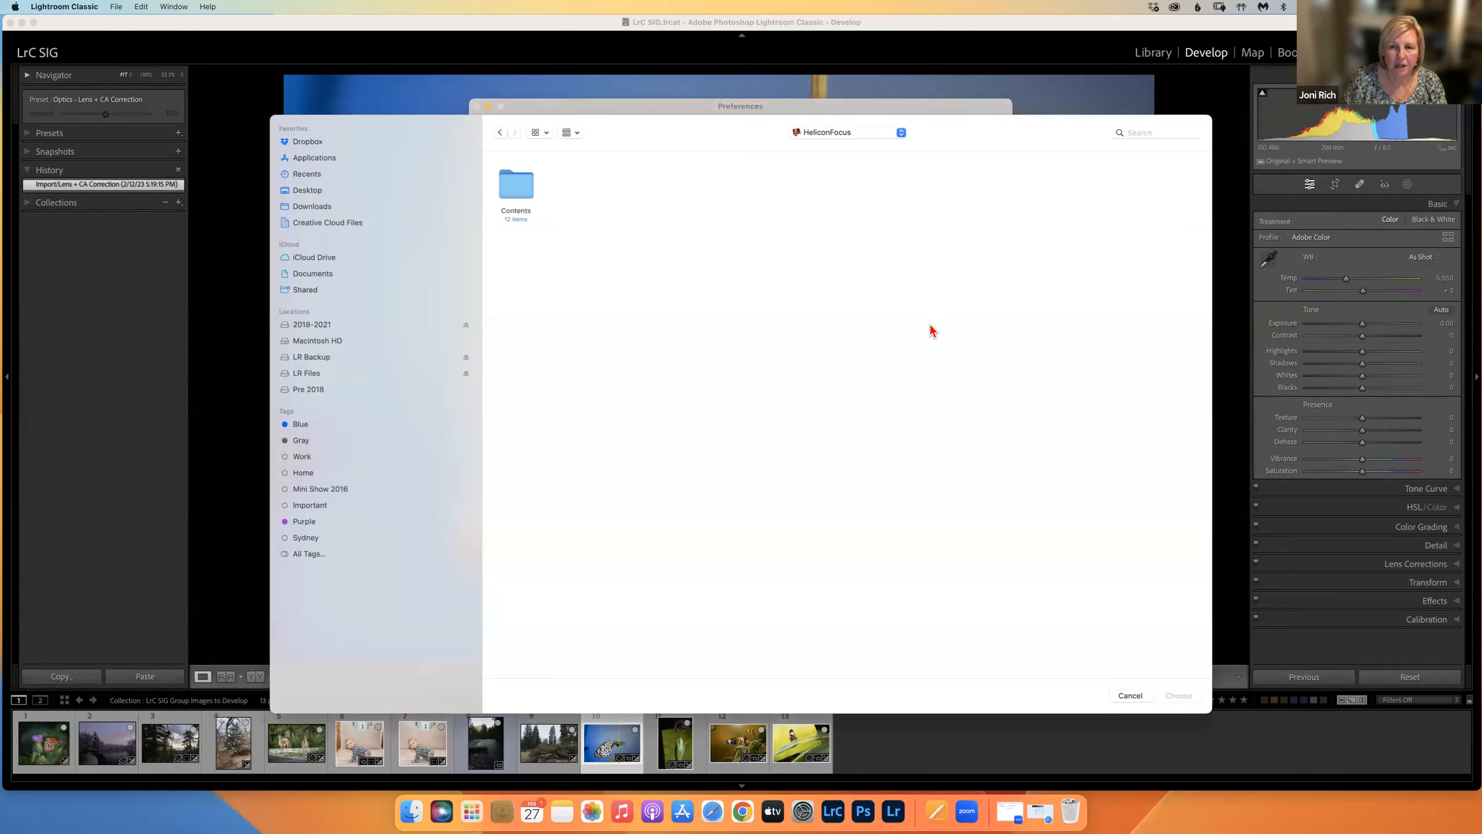
pyautogui.click(846, 136)
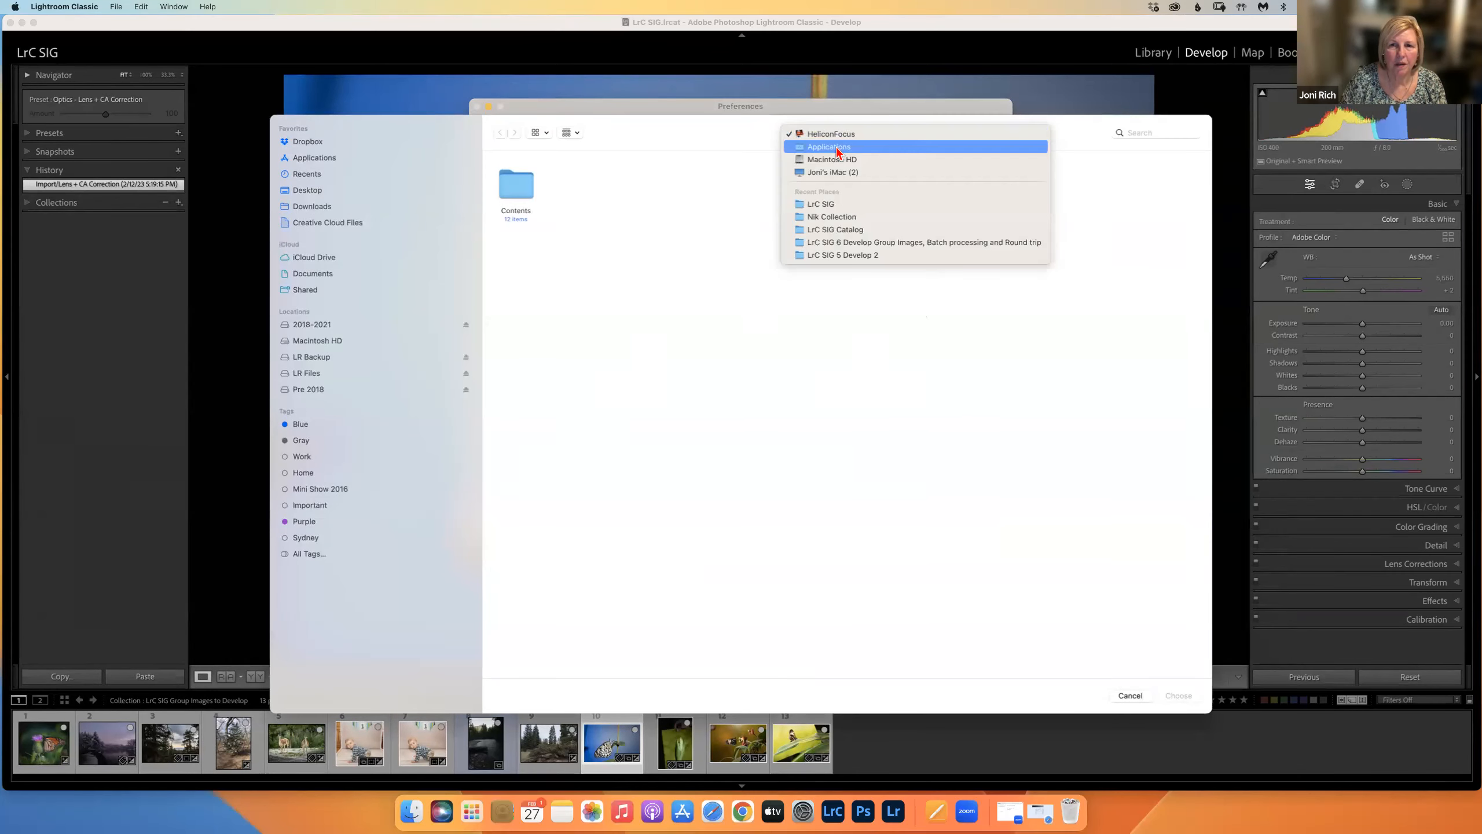
pyautogui.click(805, 148)
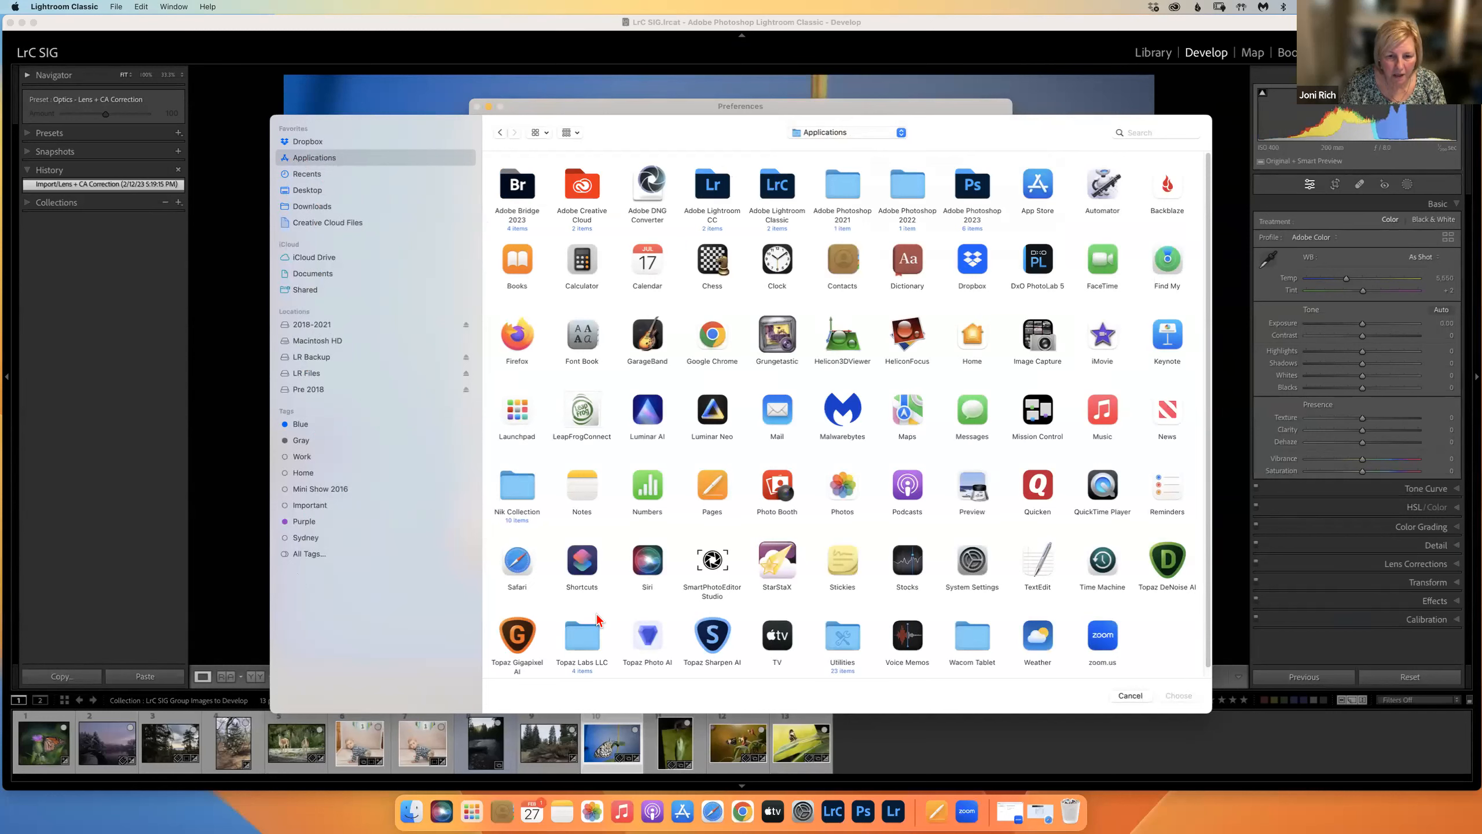
pyautogui.click(647, 636)
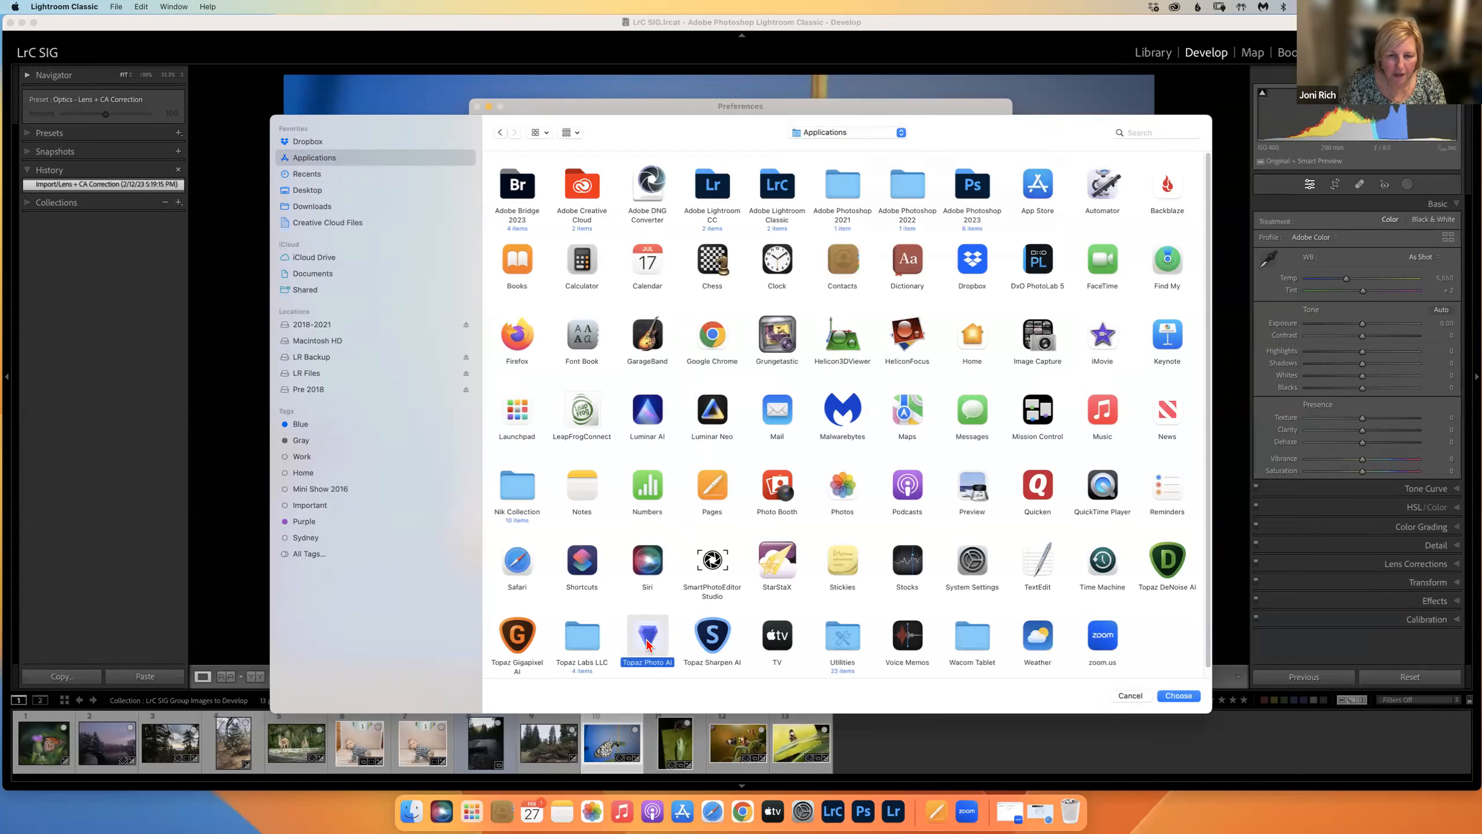
pyautogui.click(1177, 697)
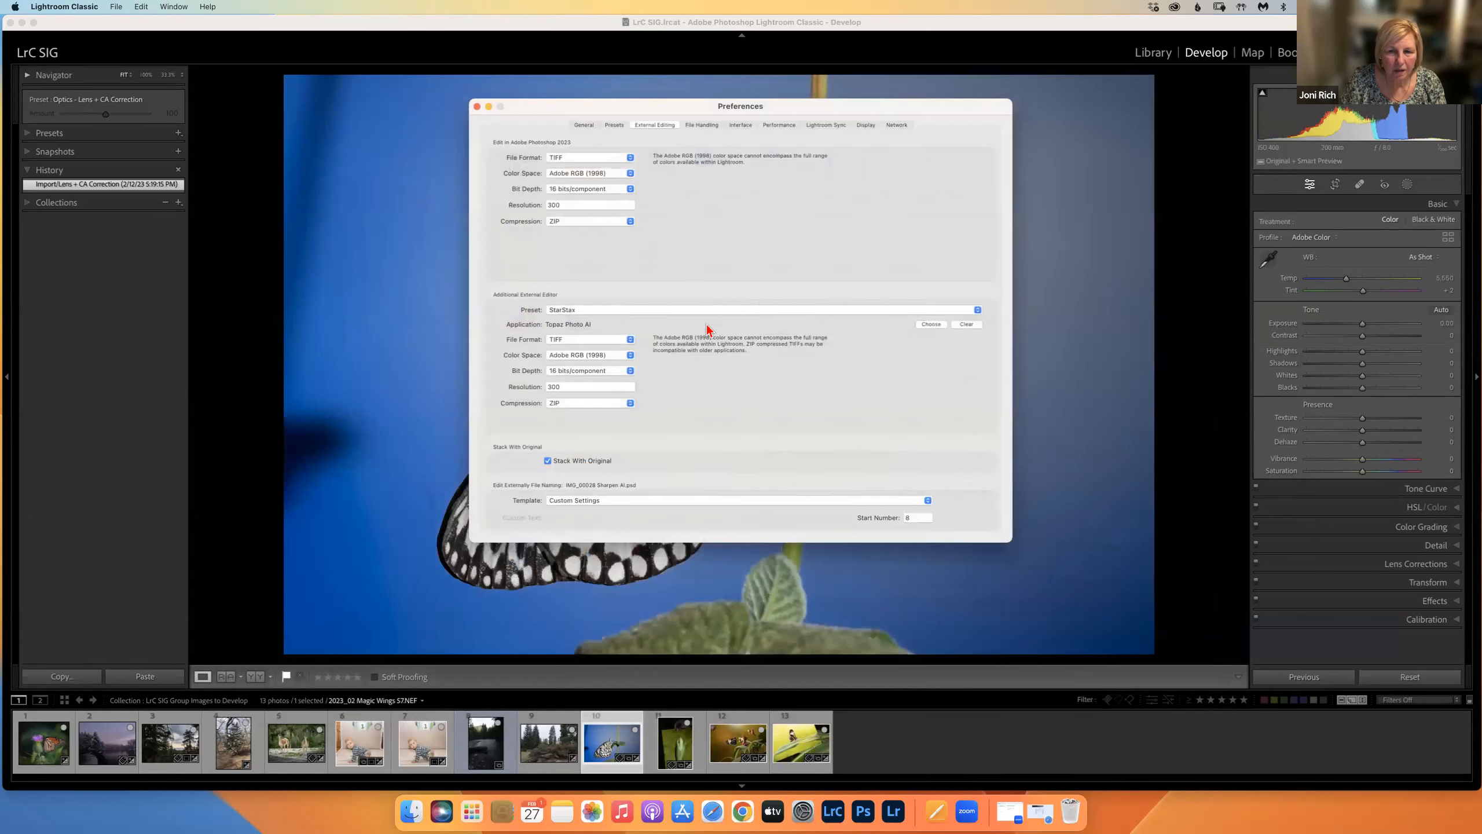
# Step: Edit the external file naming template so the filename and sequence number are followed by Topaz AI
pyautogui.click(606, 500)
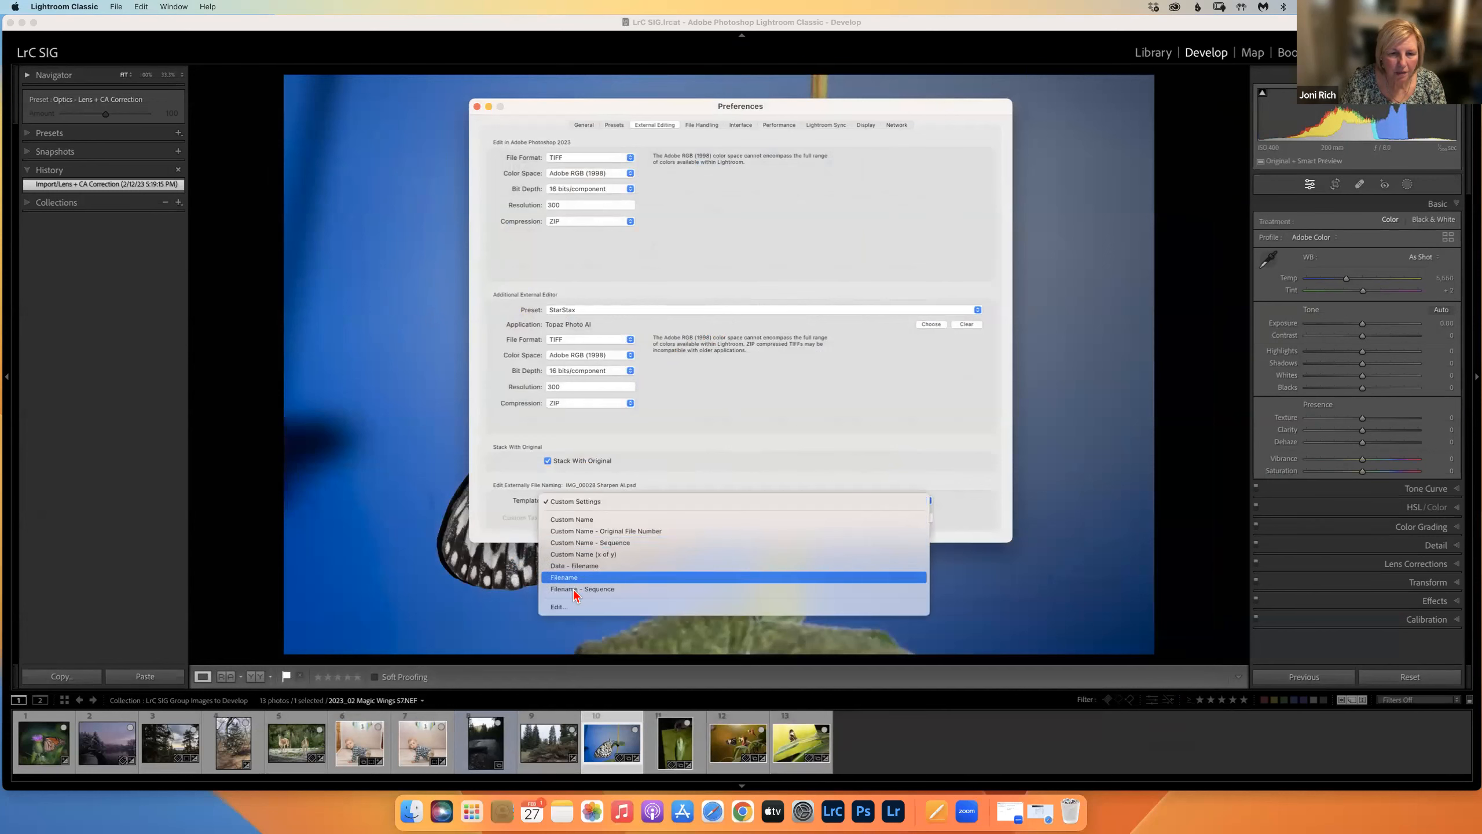
pyautogui.click(557, 607)
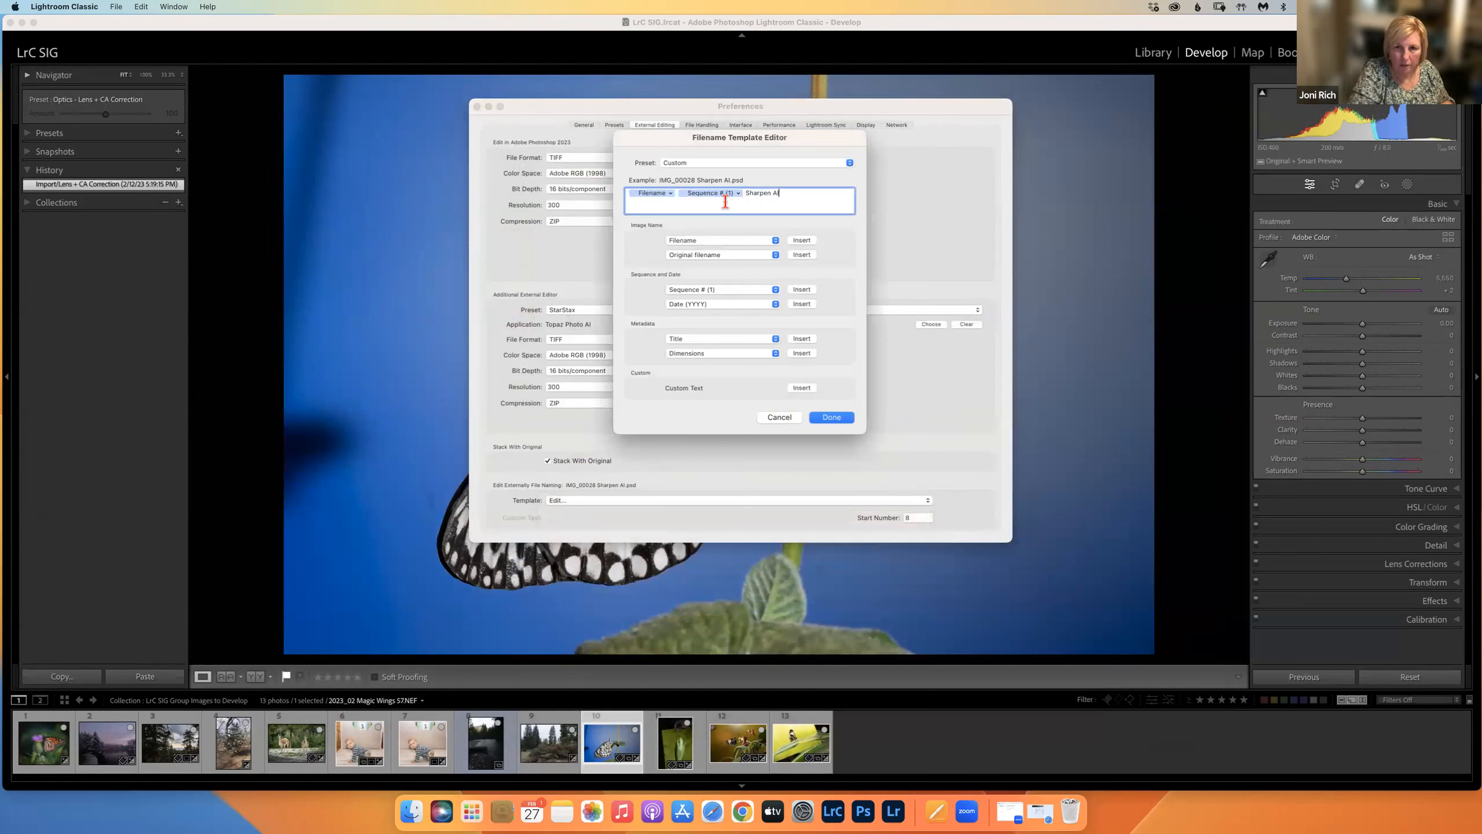
pyautogui.press('BackSpace')
pyautogui.press('BackSpace')
pyautogui.press('BackSpace')
pyautogui.press('BackSpace')
pyautogui.press('BackSpace')
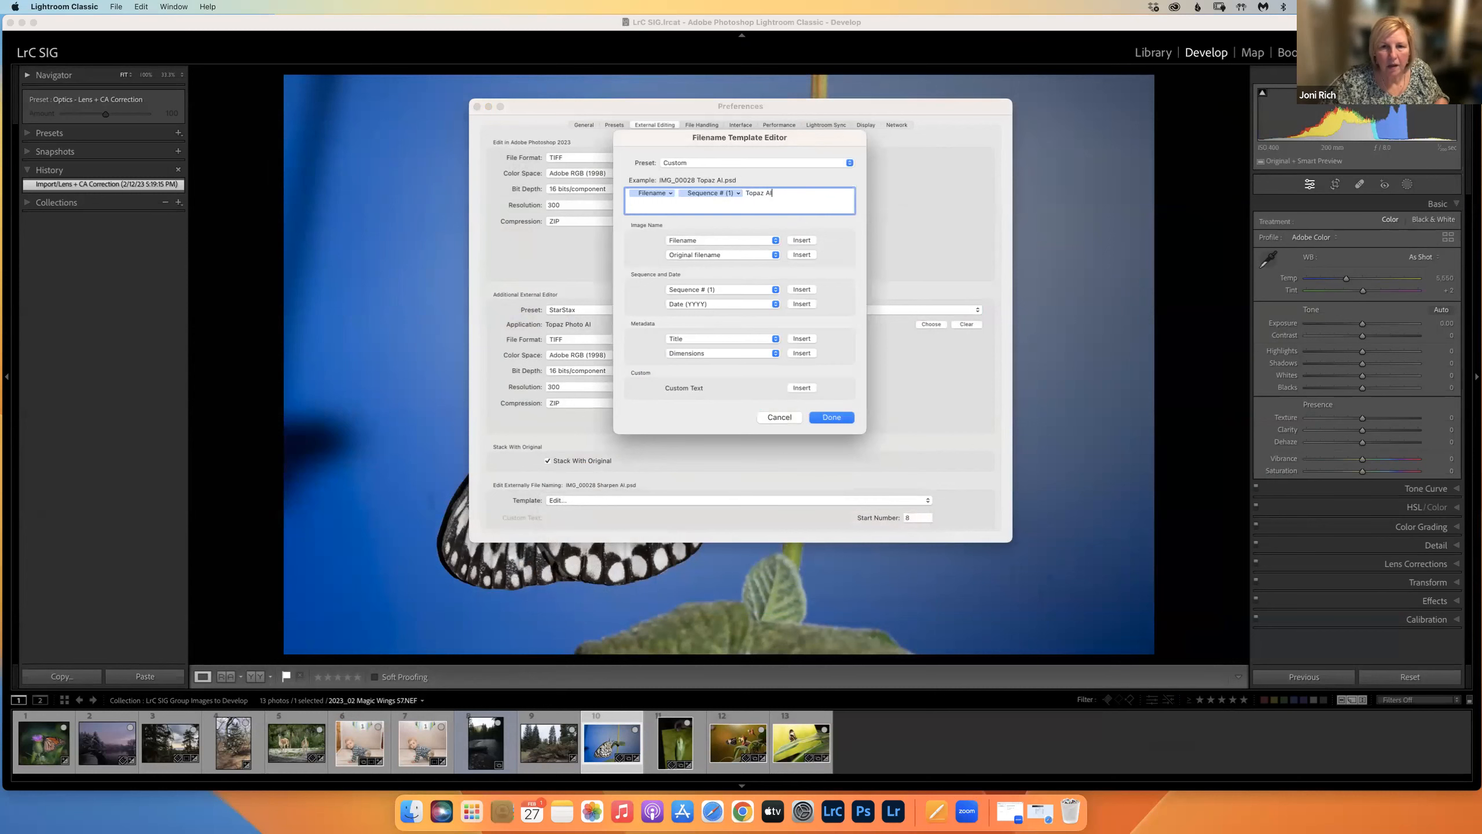
pyautogui.click(829, 417)
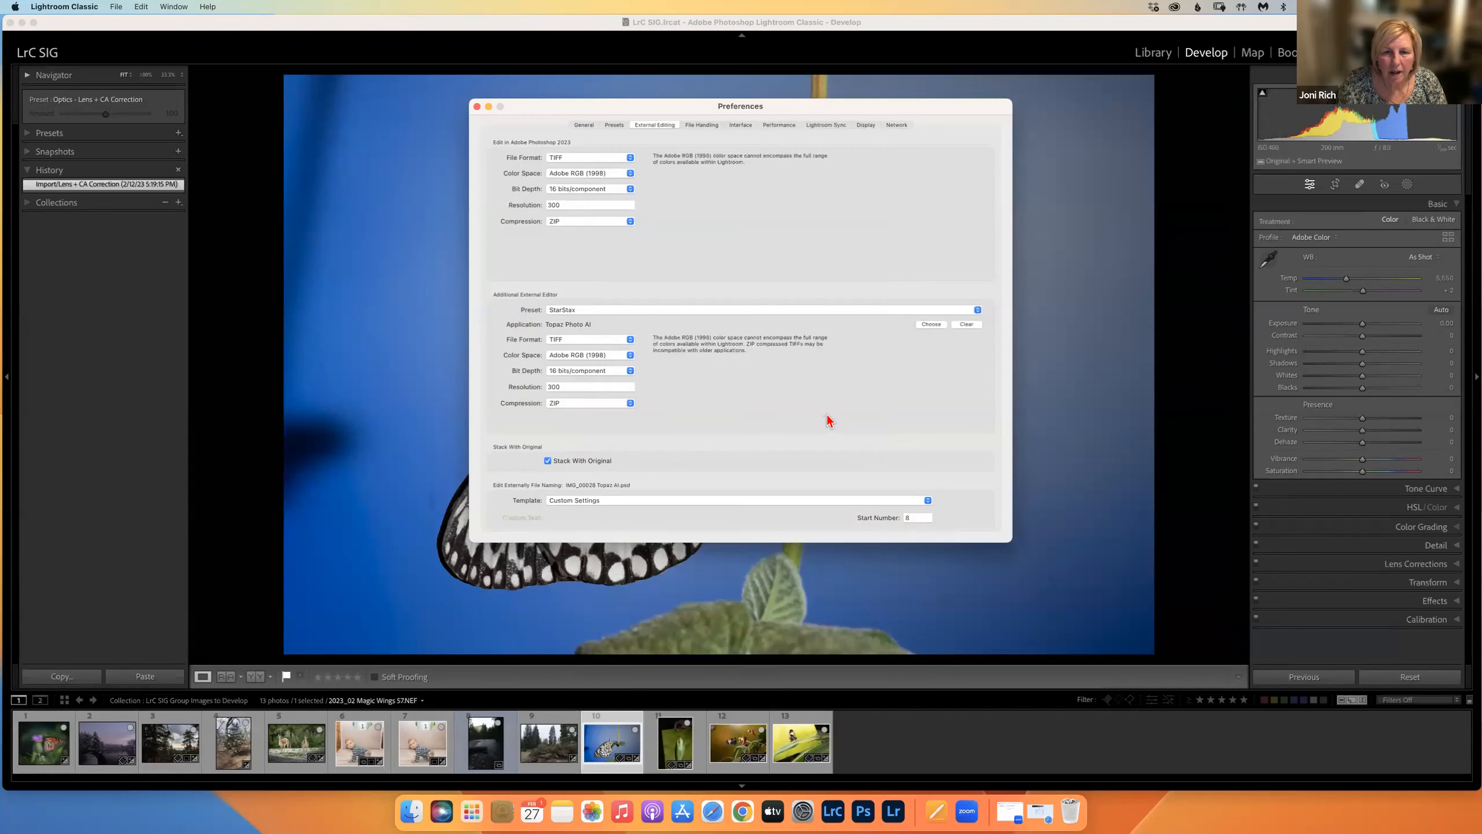
# Step: Try to save the current additional external editor settings as a new preset named Topaz AI
pyautogui.click(742, 310)
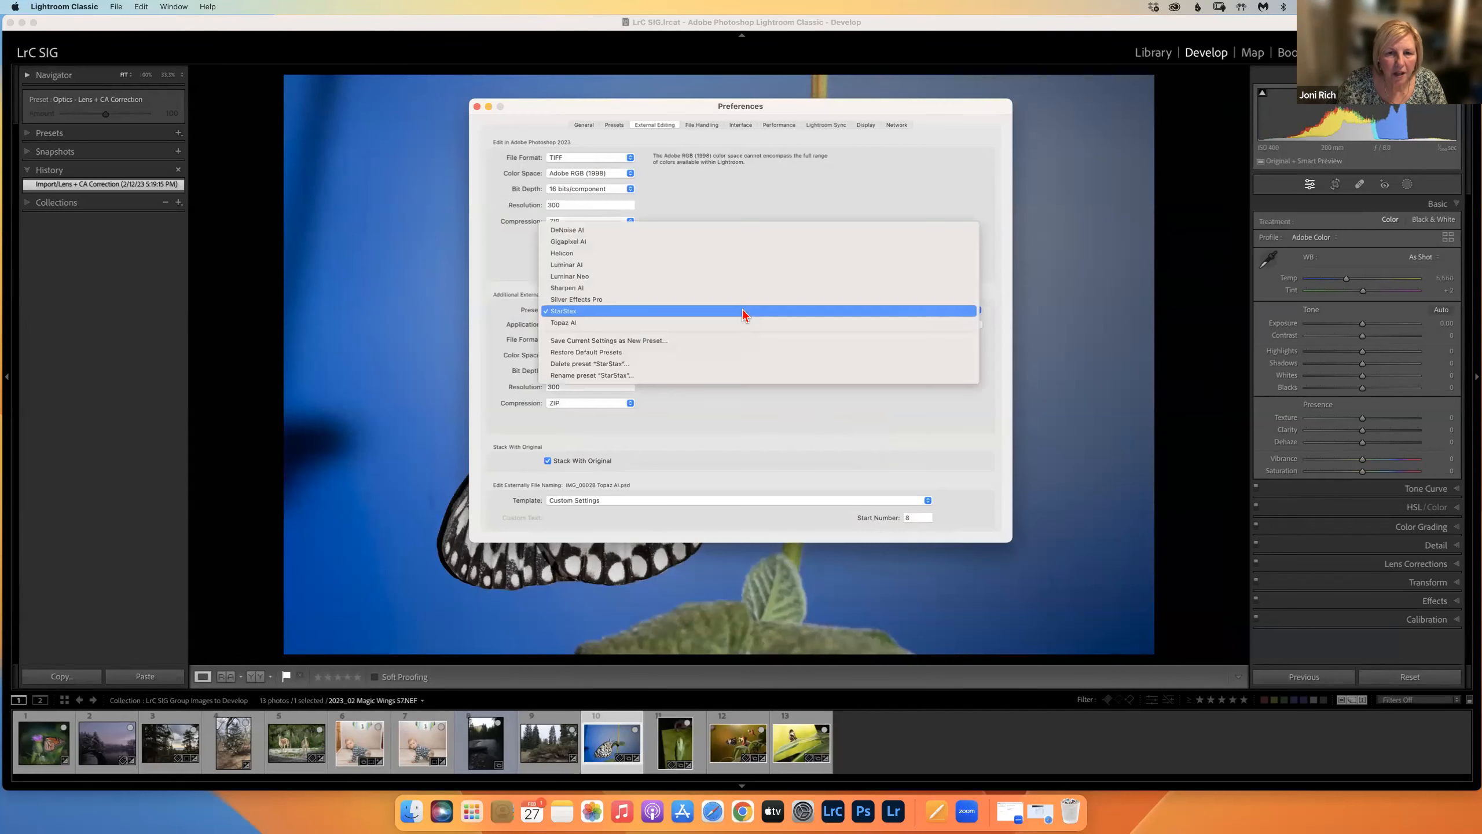
pyautogui.click(639, 342)
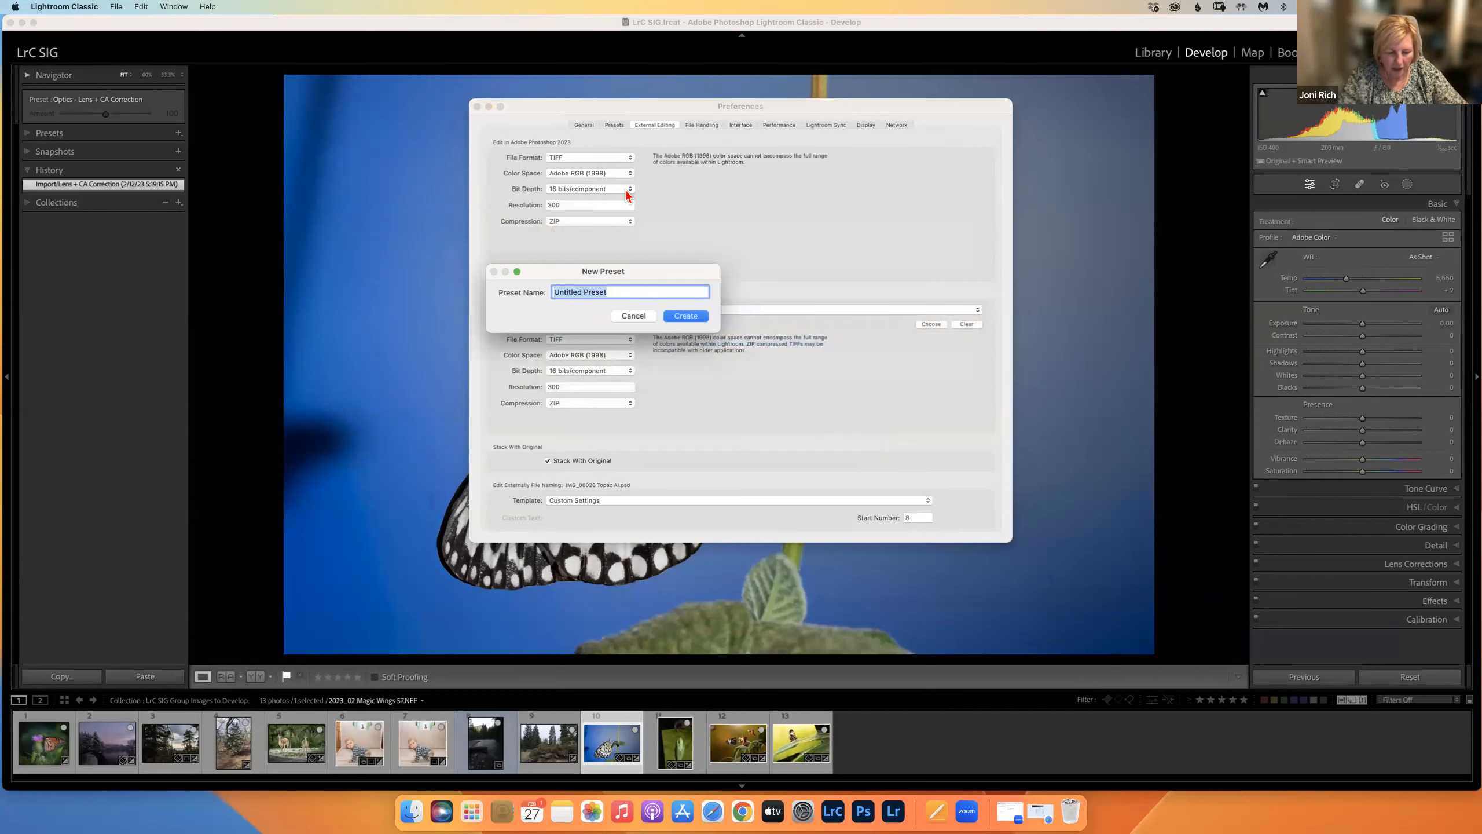
pyautogui.write('Topaz')
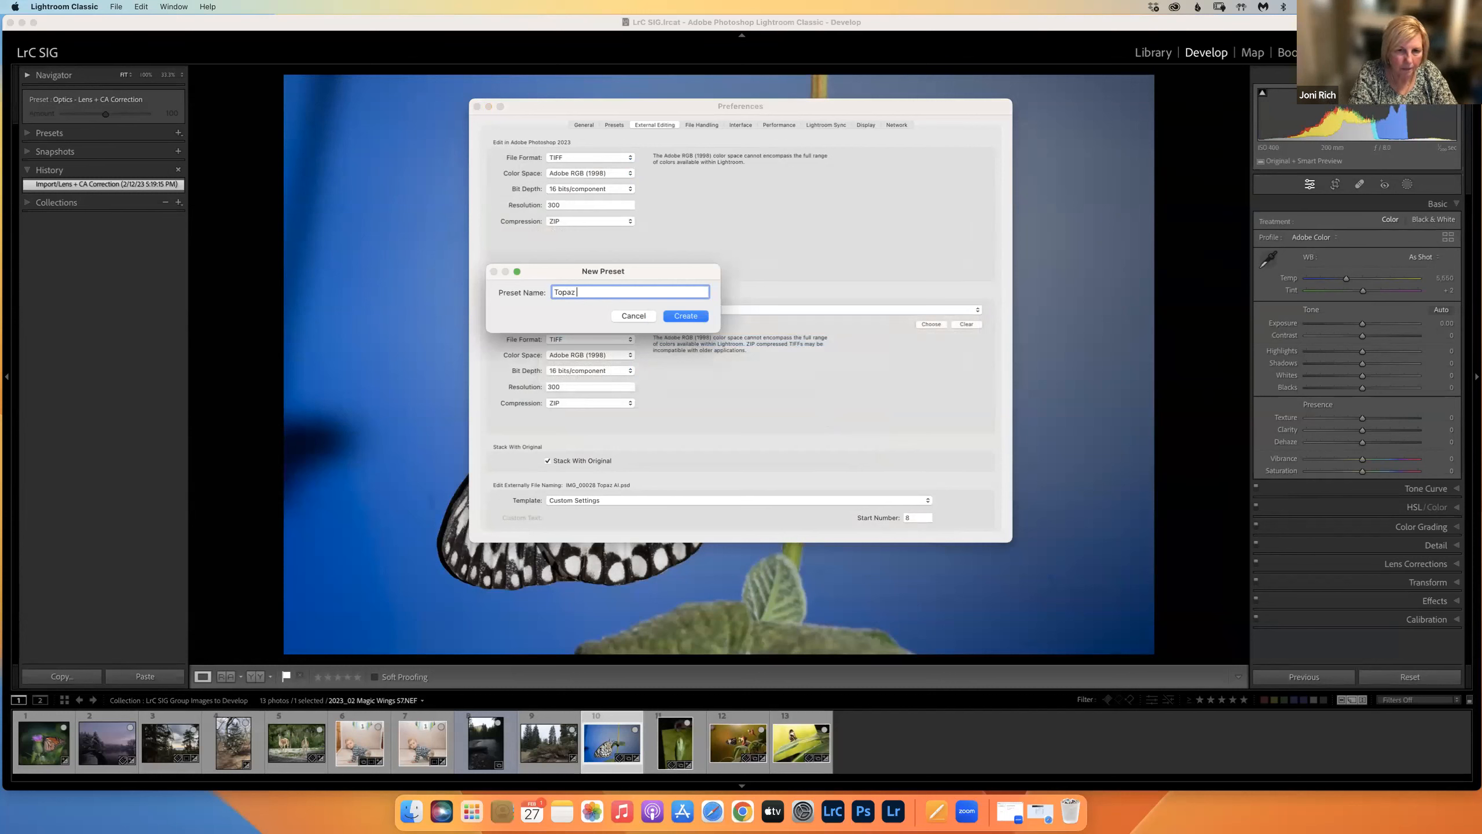
pyautogui.write(' AI')
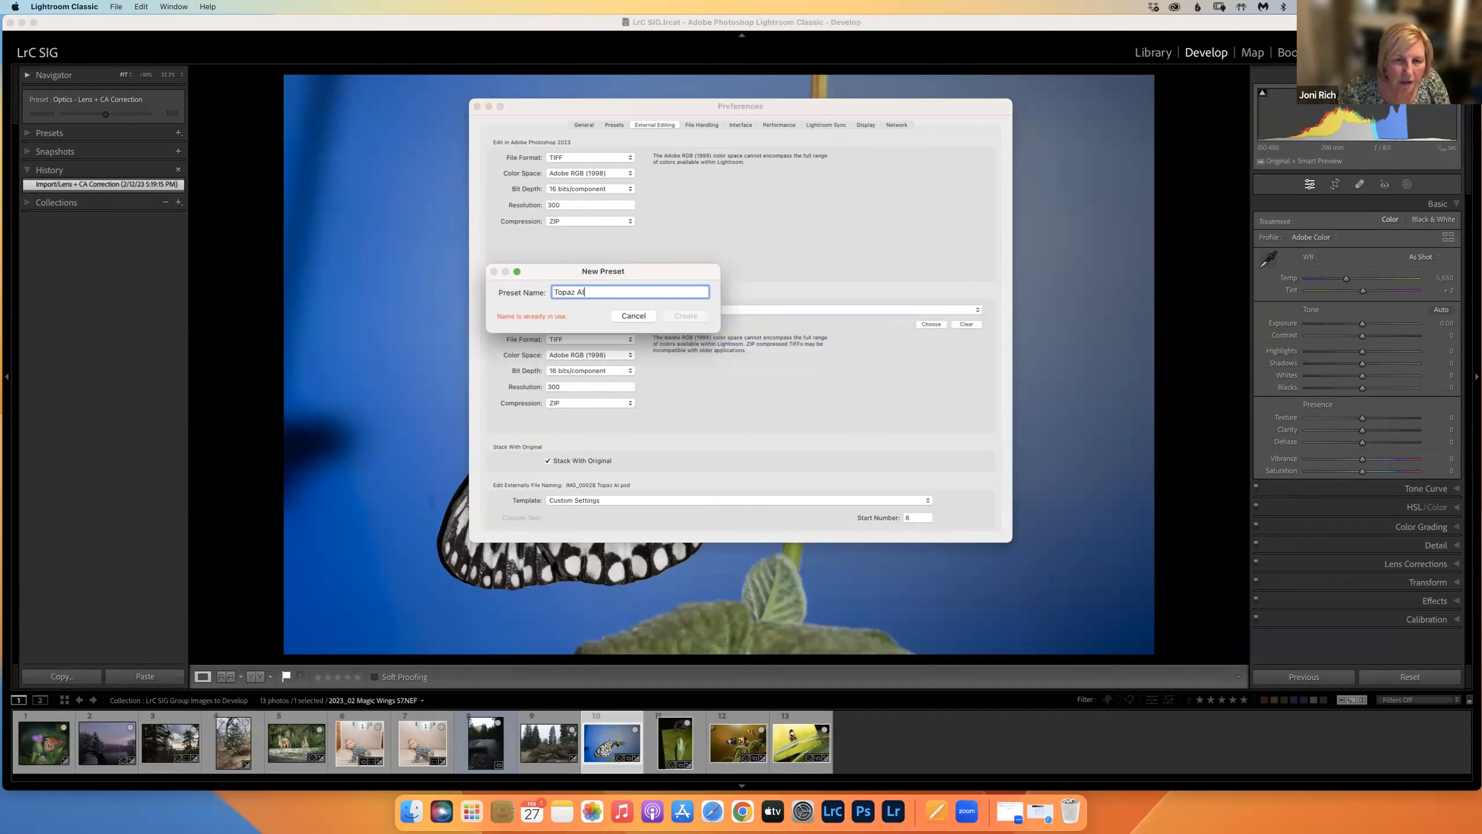
pyautogui.click(631, 311)
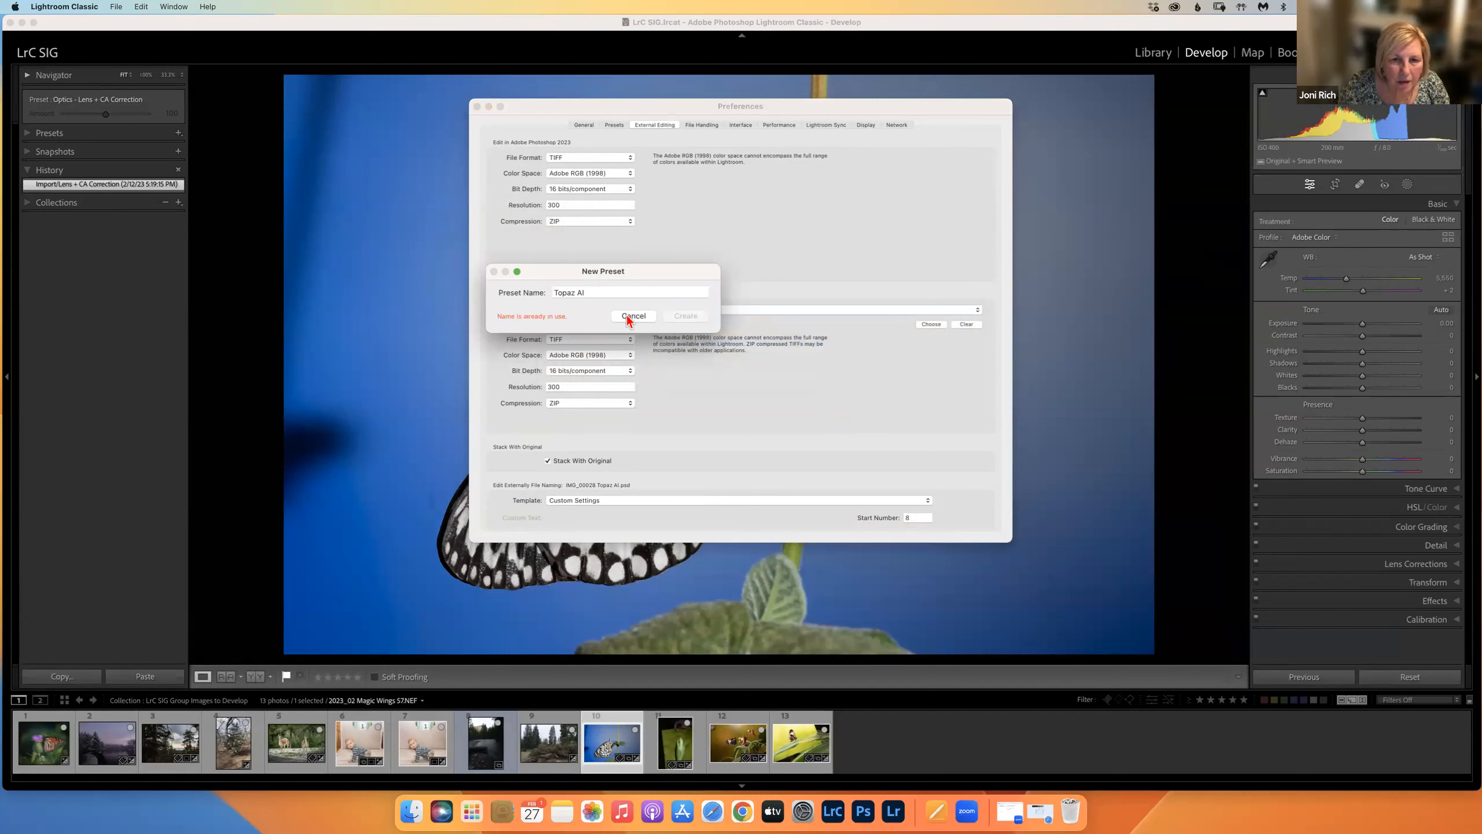
# Step: Load the existing Topaz AI preset for the additional external editor and delete it
pyautogui.click(955, 309)
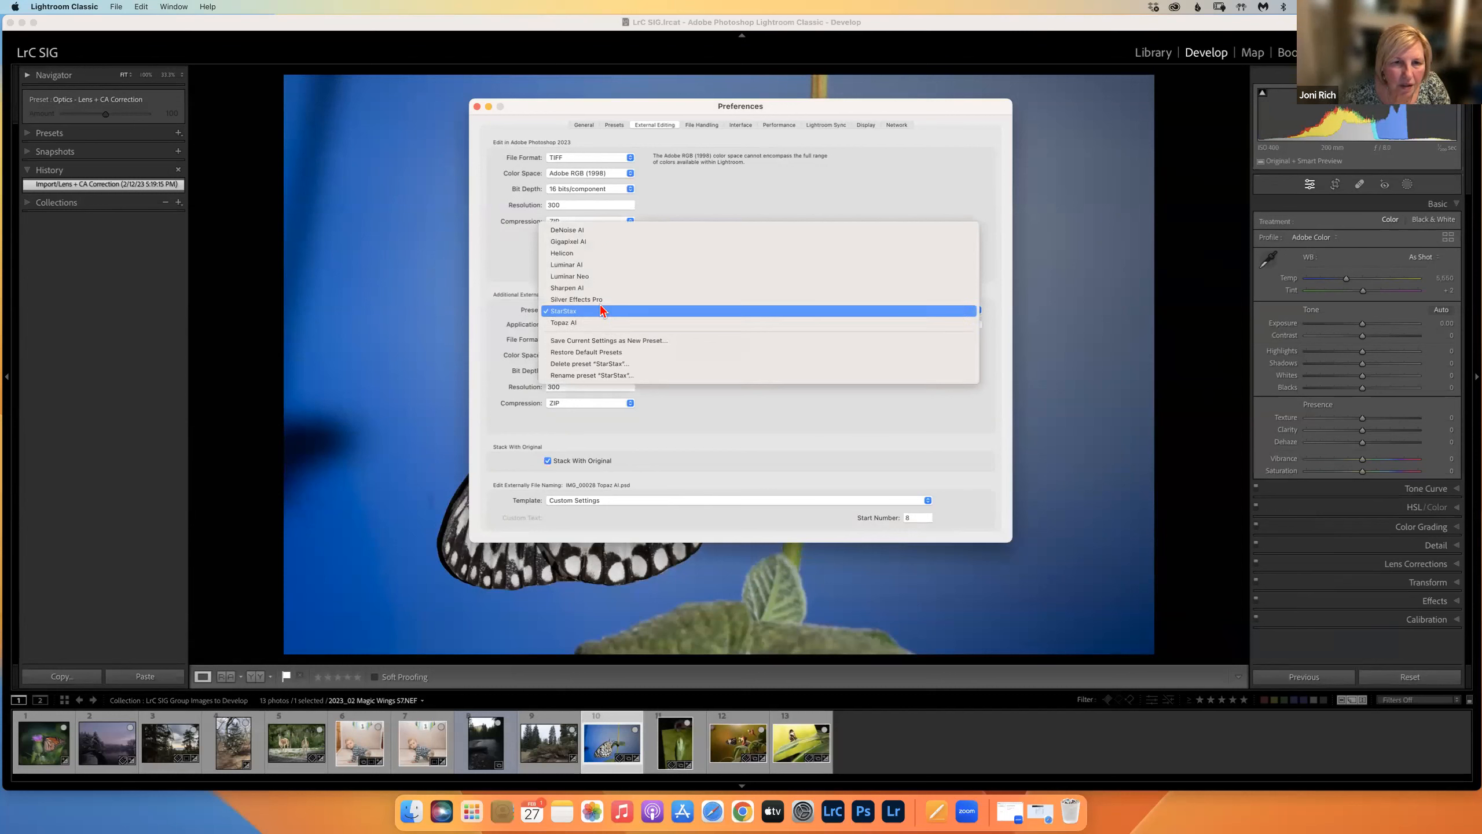
pyautogui.click(574, 323)
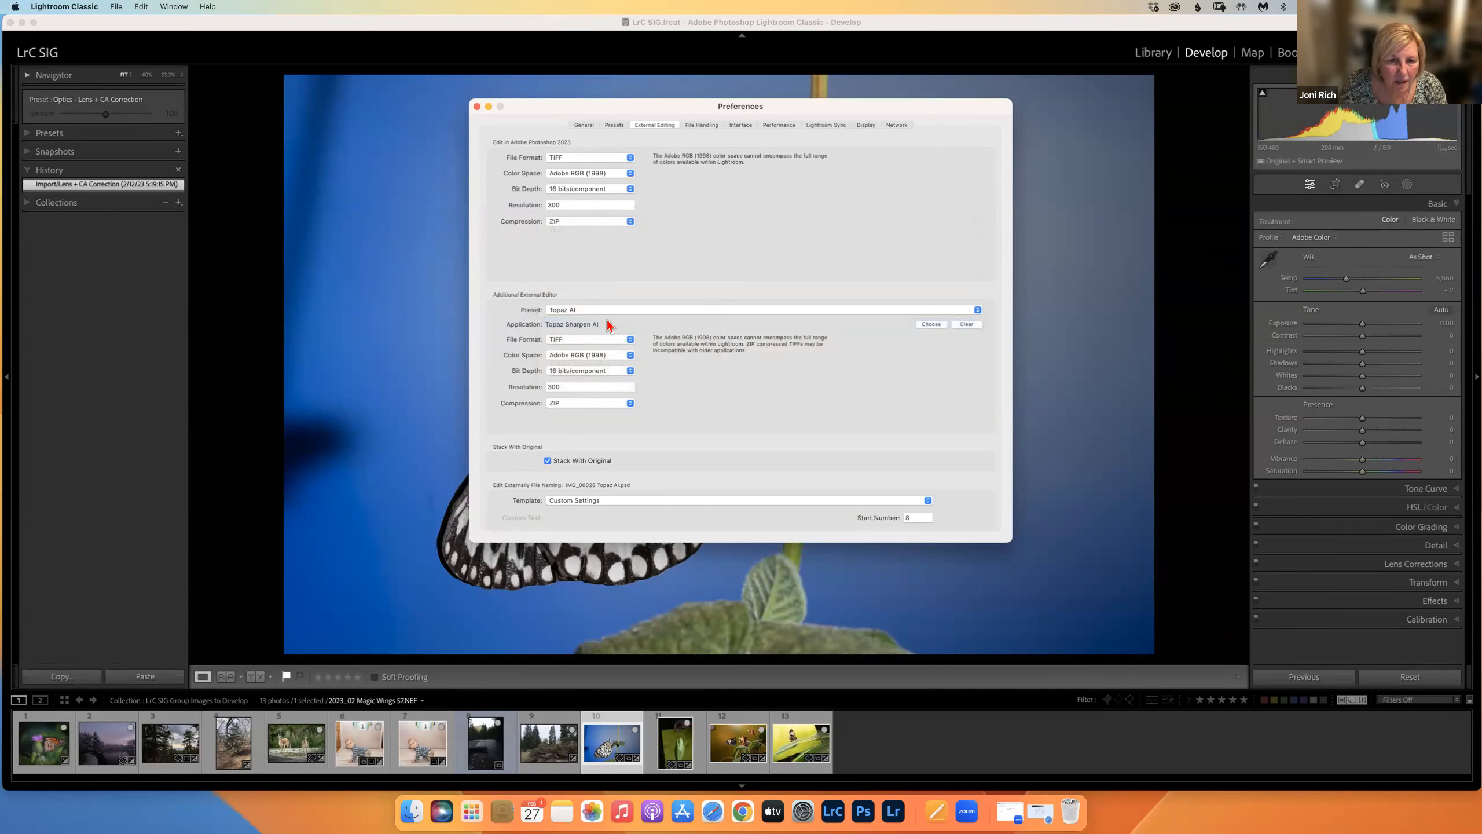
pyautogui.click(623, 310)
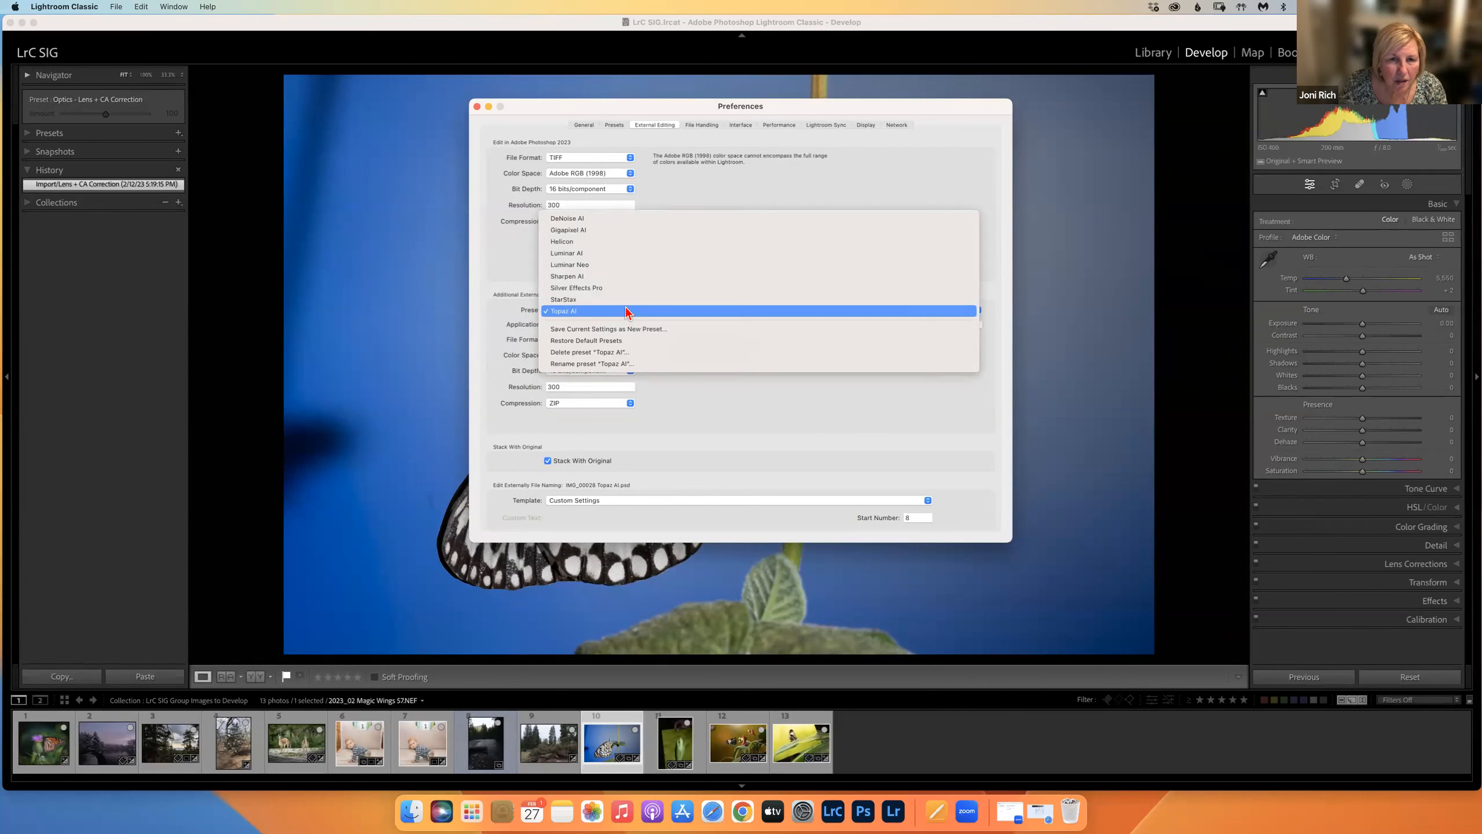
pyautogui.click(603, 352)
pyautogui.click(781, 290)
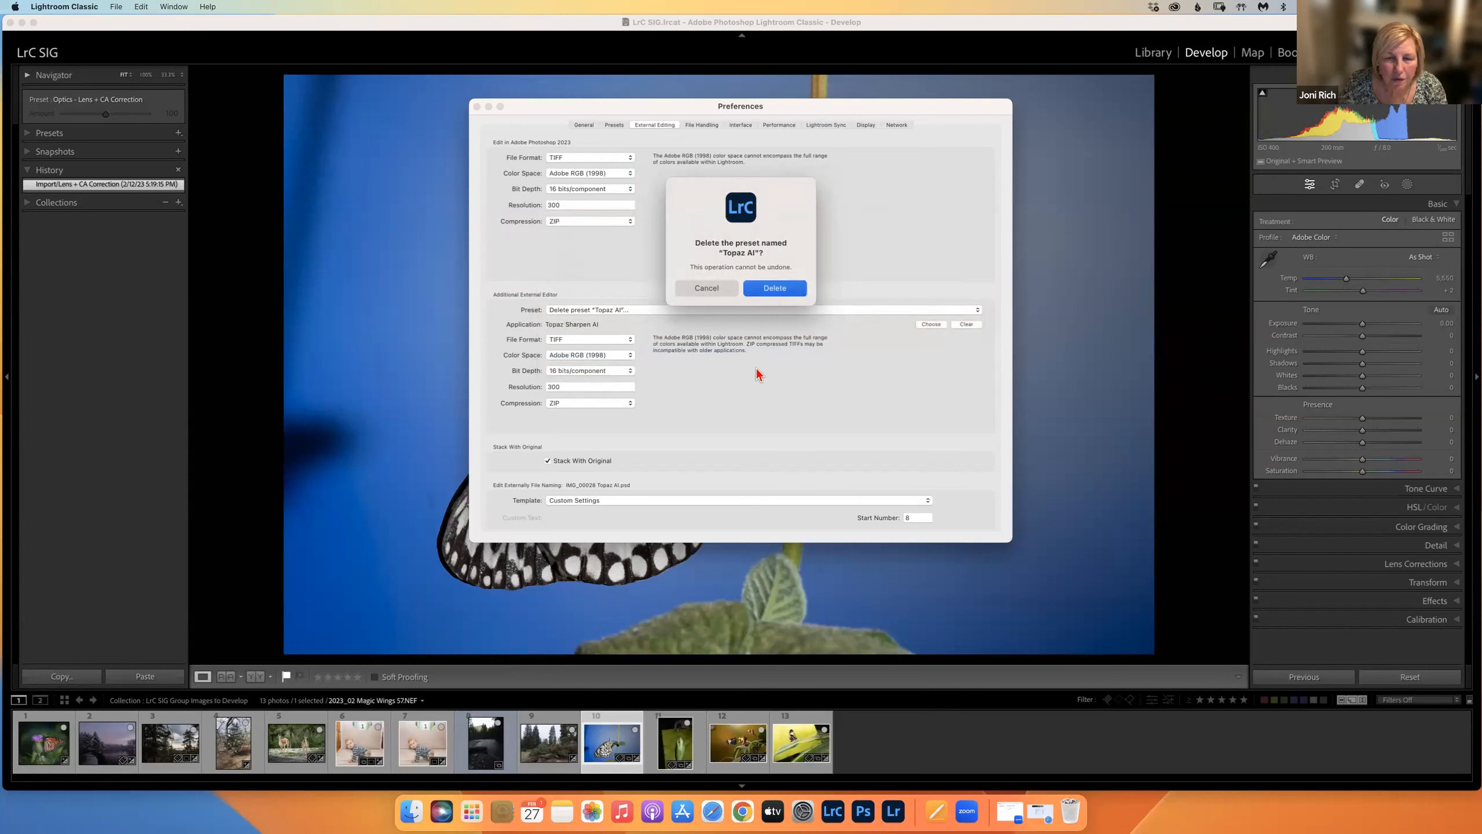
# Step: Choose Topaz Photo AI from the Applications folder again as the application for the additional external editor
pyautogui.click(928, 324)
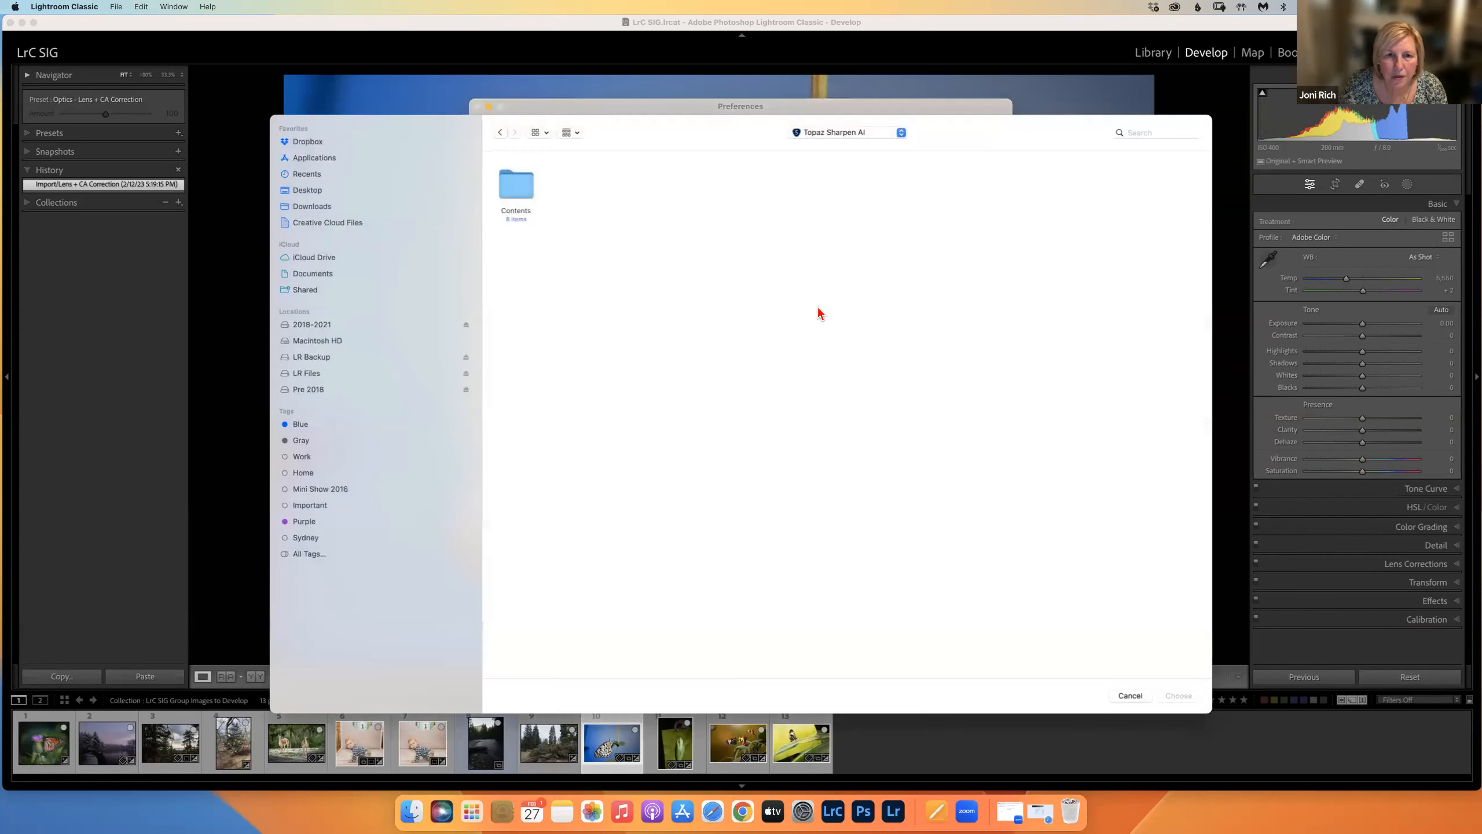
pyautogui.click(838, 133)
pyautogui.click(840, 147)
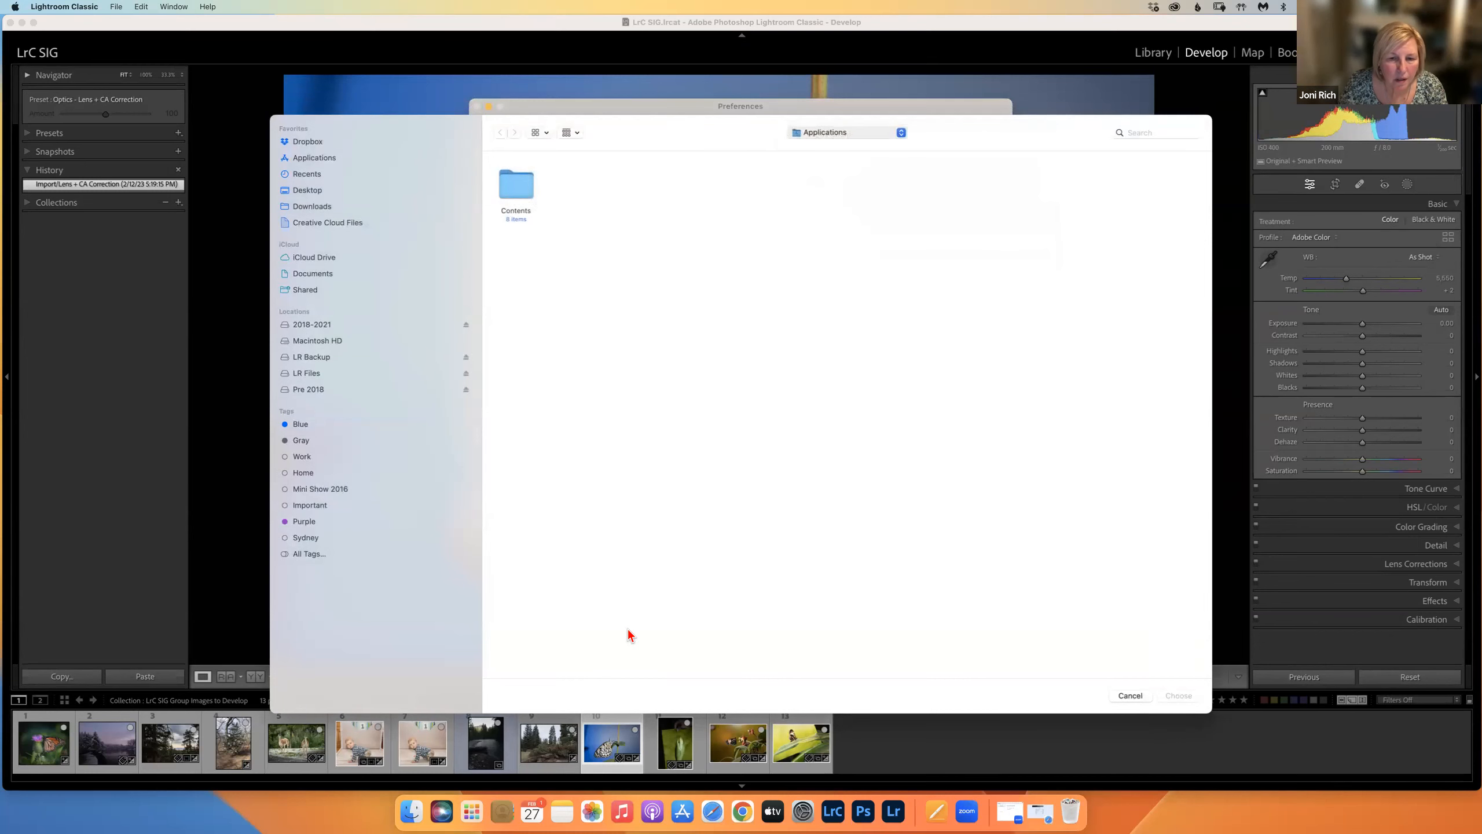
pyautogui.click(648, 639)
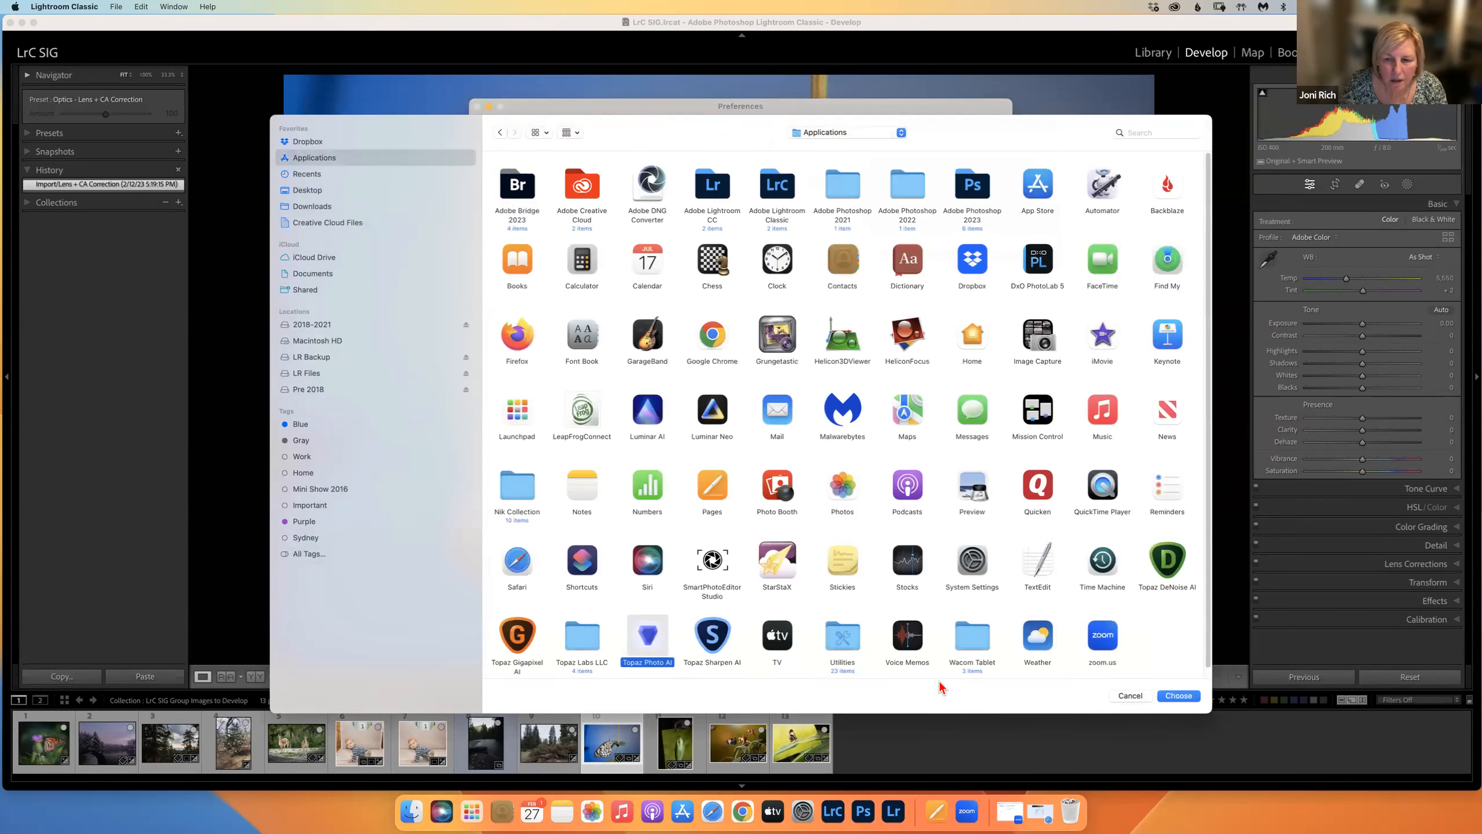
pyautogui.click(1178, 696)
# Step: Check that the external file naming template contains filename, sequence number and Topaz AI, and keep it
pyautogui.click(659, 499)
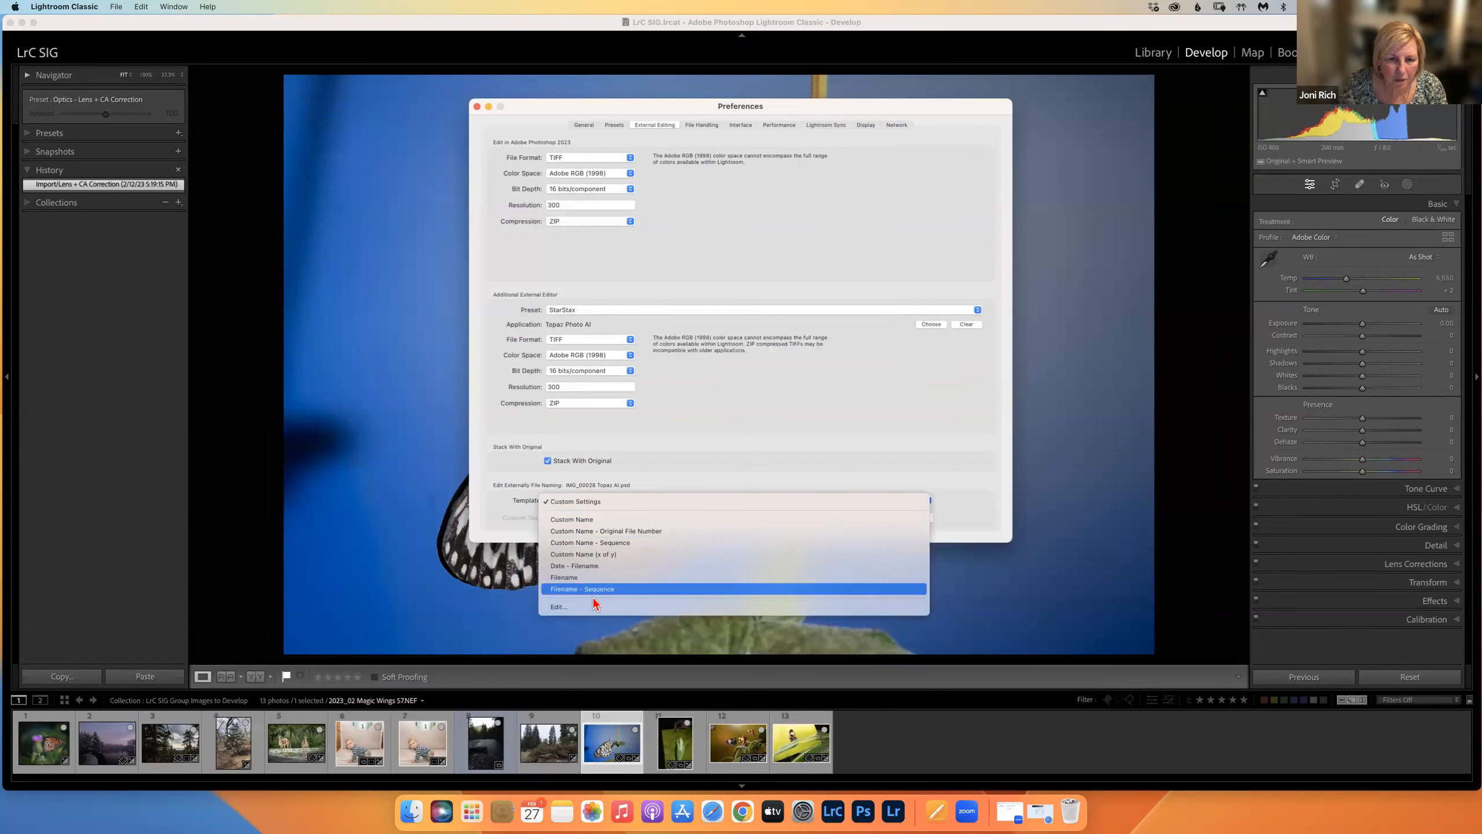
pyautogui.click(586, 607)
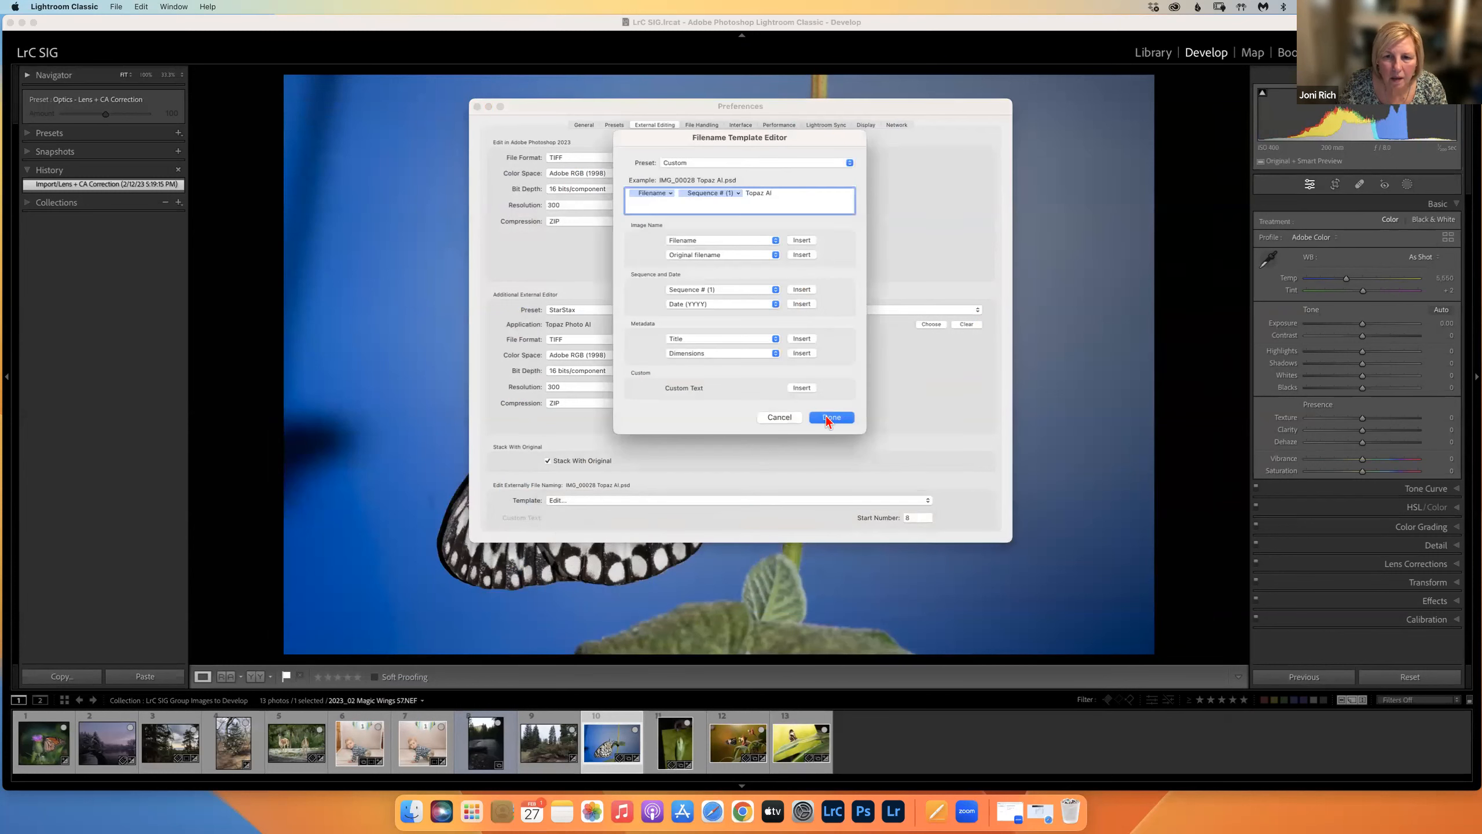
pyautogui.click(830, 418)
# Step: Save the current additional external editor settings as a new preset named Topaz AI
pyautogui.click(761, 305)
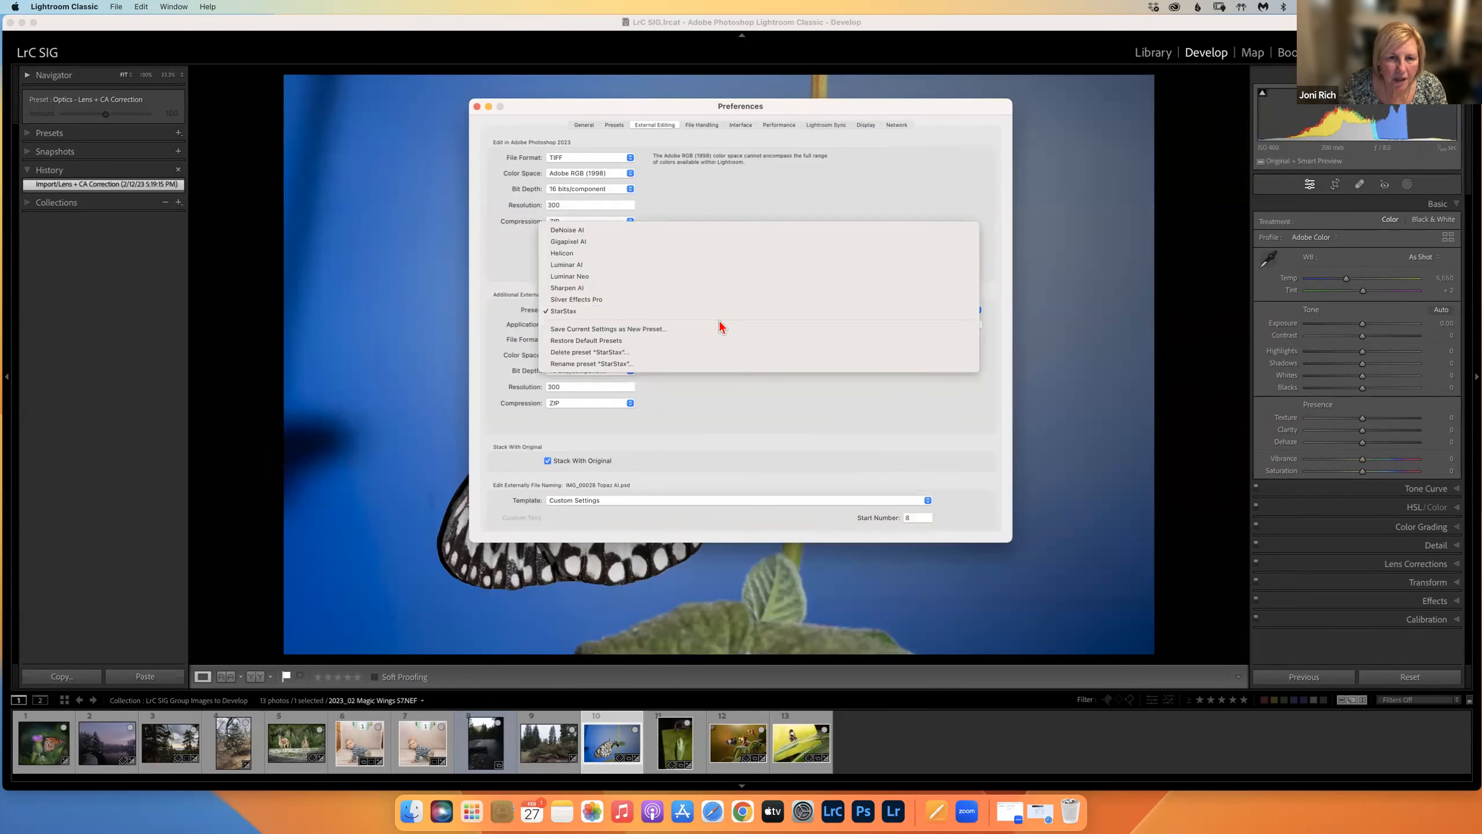
pyautogui.click(638, 329)
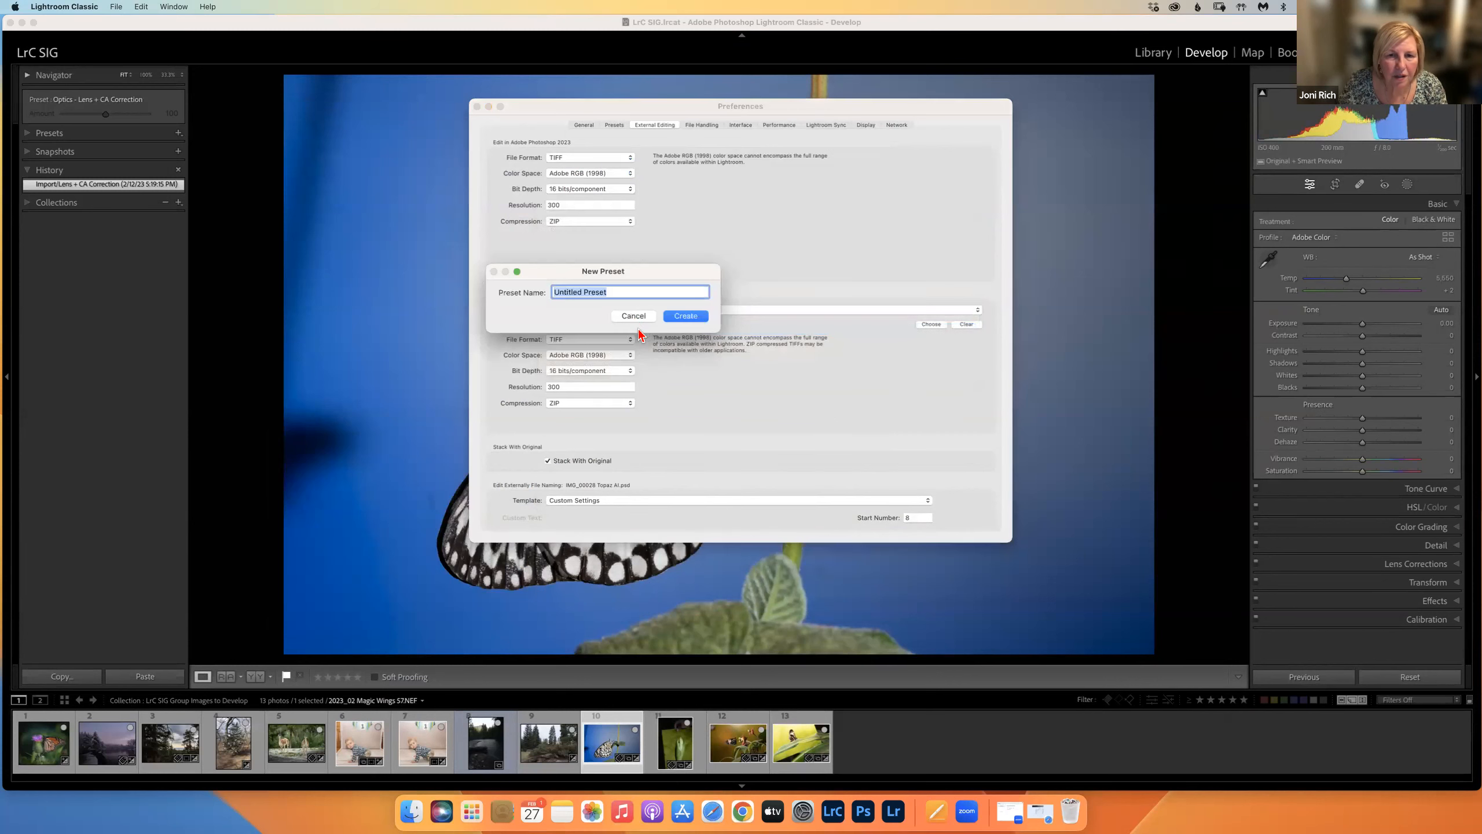
pyautogui.write('Topaz AI')
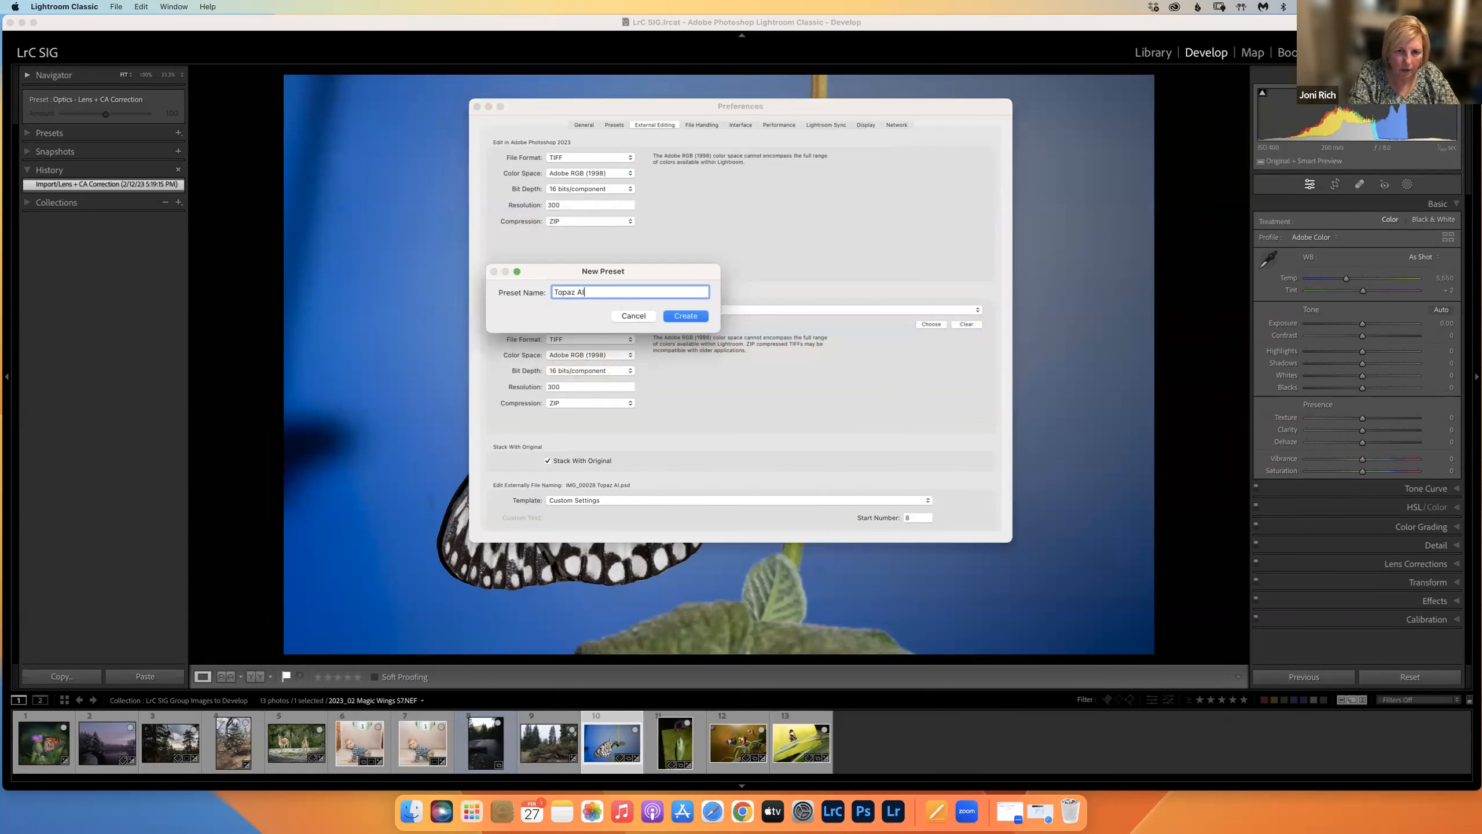
pyautogui.press('Return')
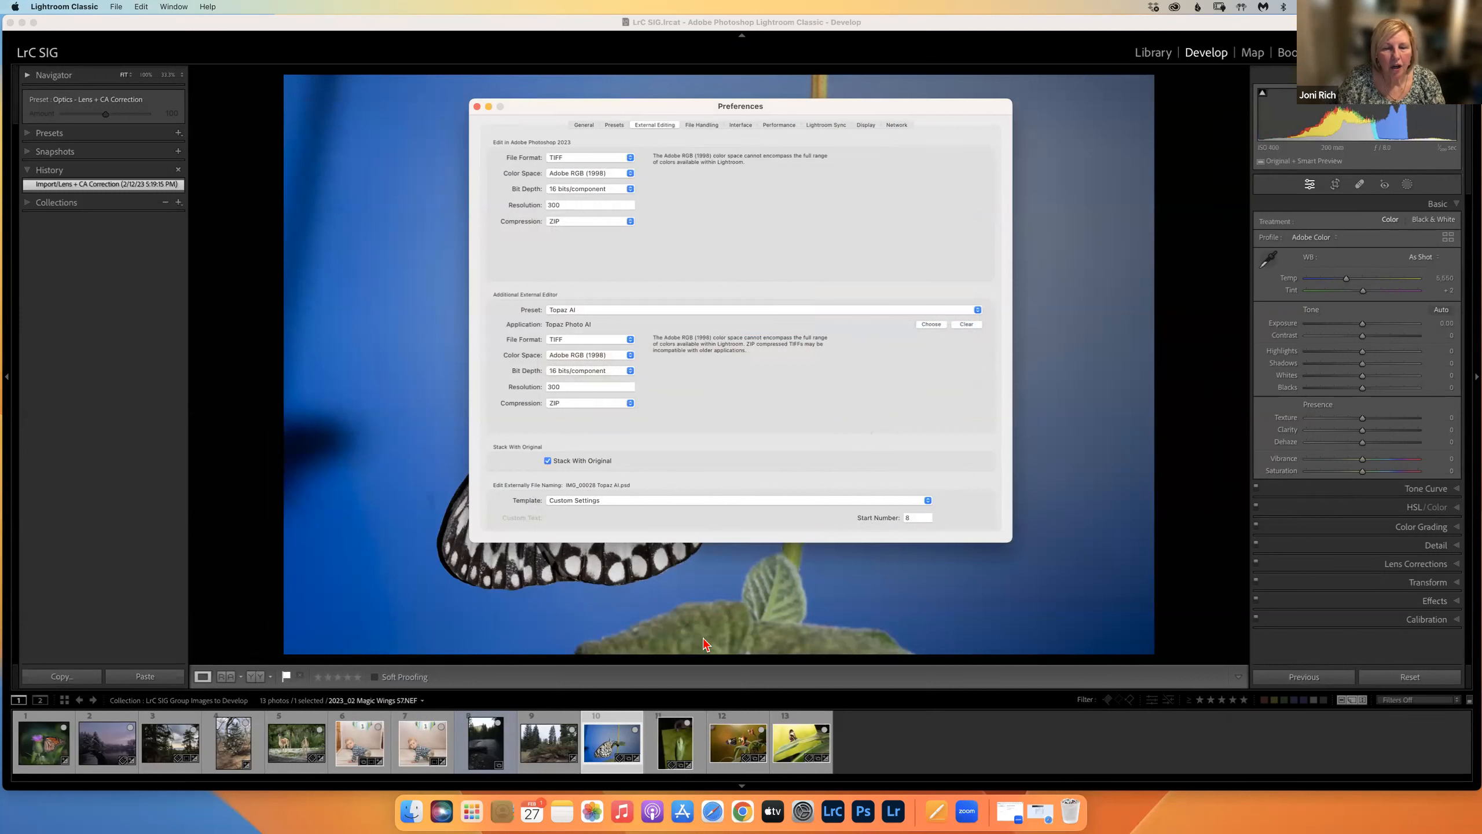
# Step: Close the preferences and examine the external editors offered for the butterfly photo, including the Topaz AI preset
pyautogui.click(476, 107)
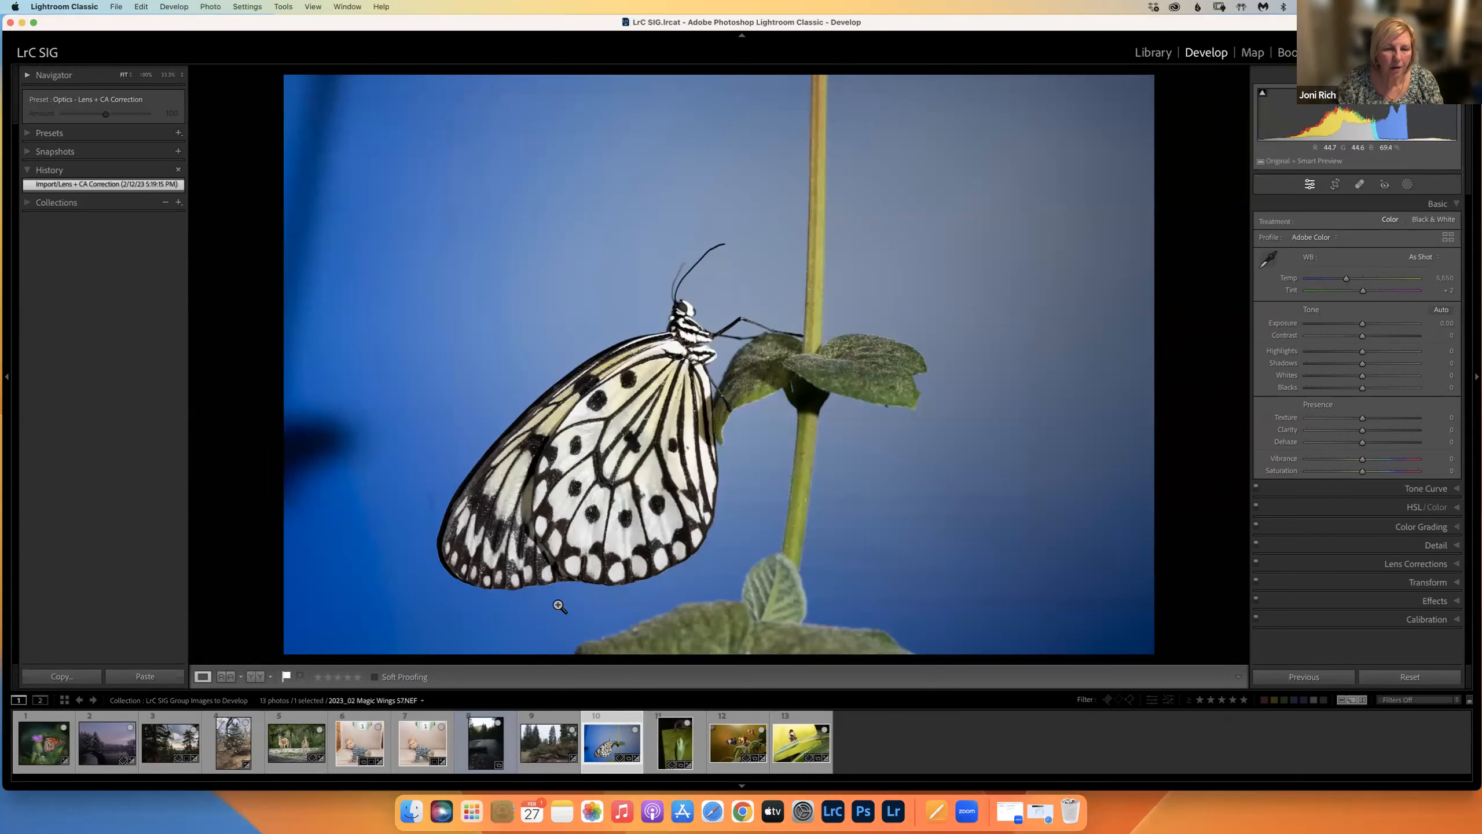
pyautogui.rightClick(663, 454)
pyautogui.moveTo(686, 521)
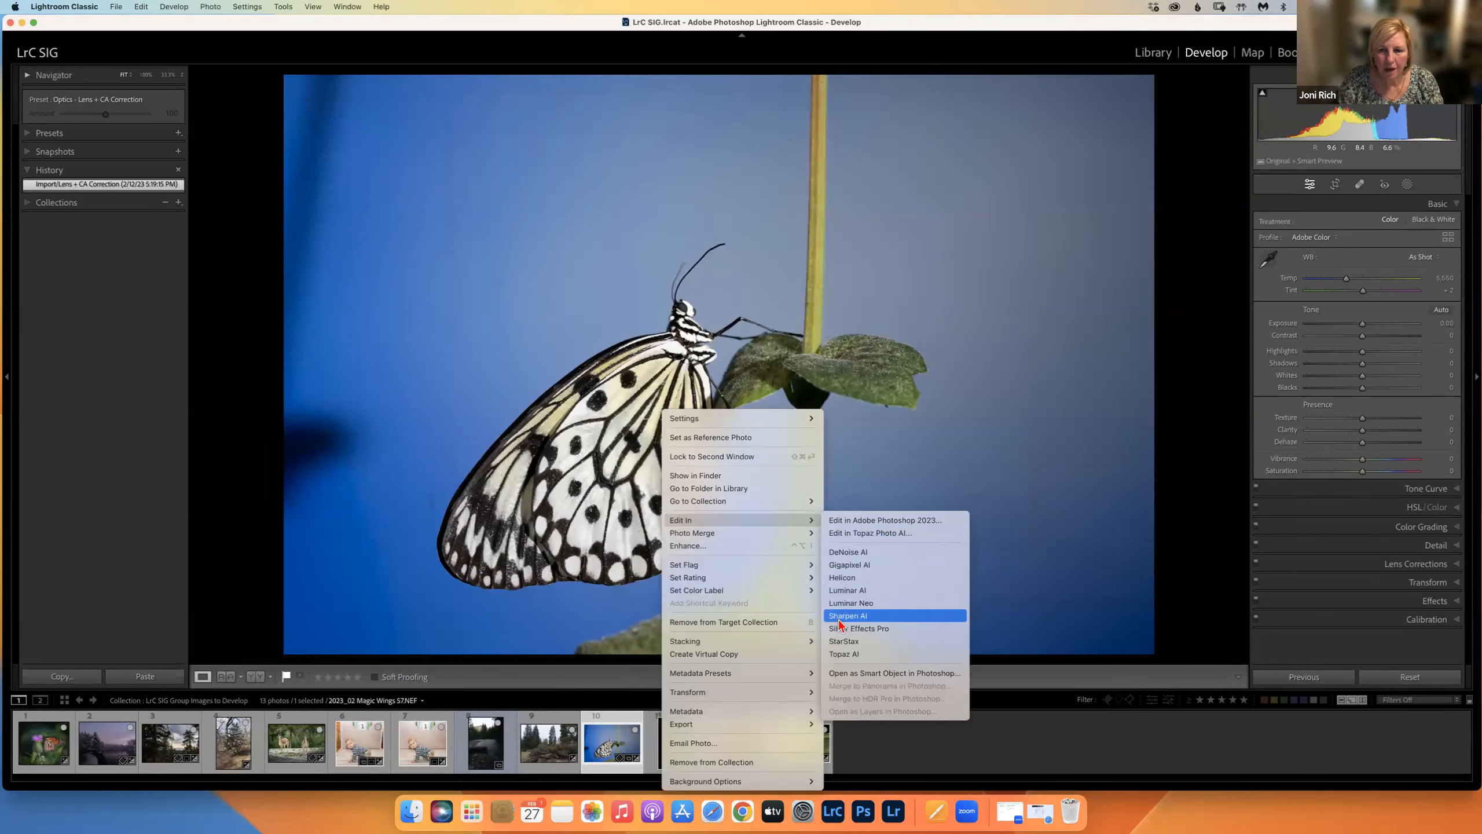
pyautogui.click(850, 654)
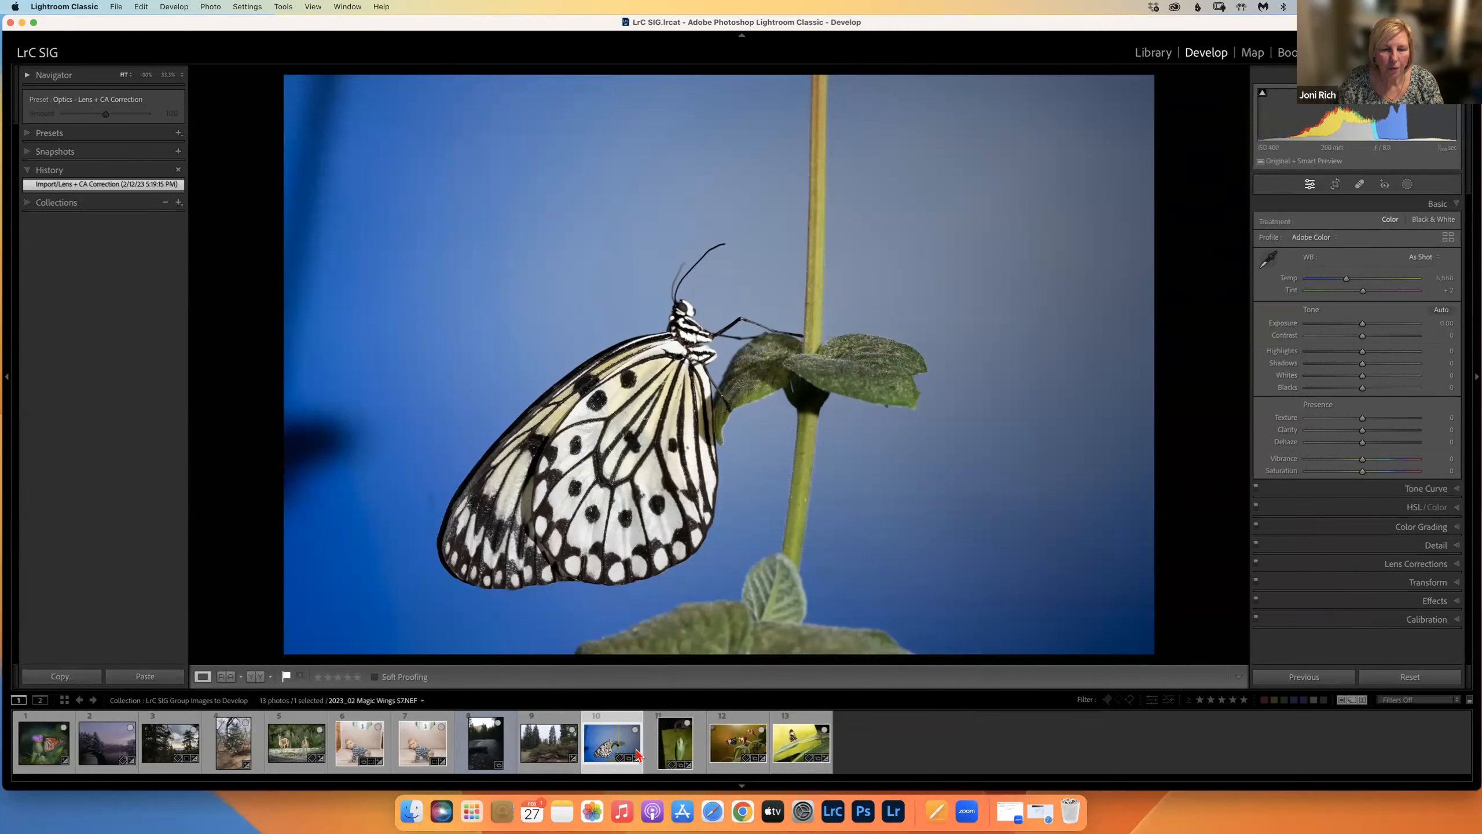
# Step: Reopen the preferences and load the Gigapixel AI preset for the additional external editor
pyautogui.click(70, 8)
pyautogui.click(53, 44)
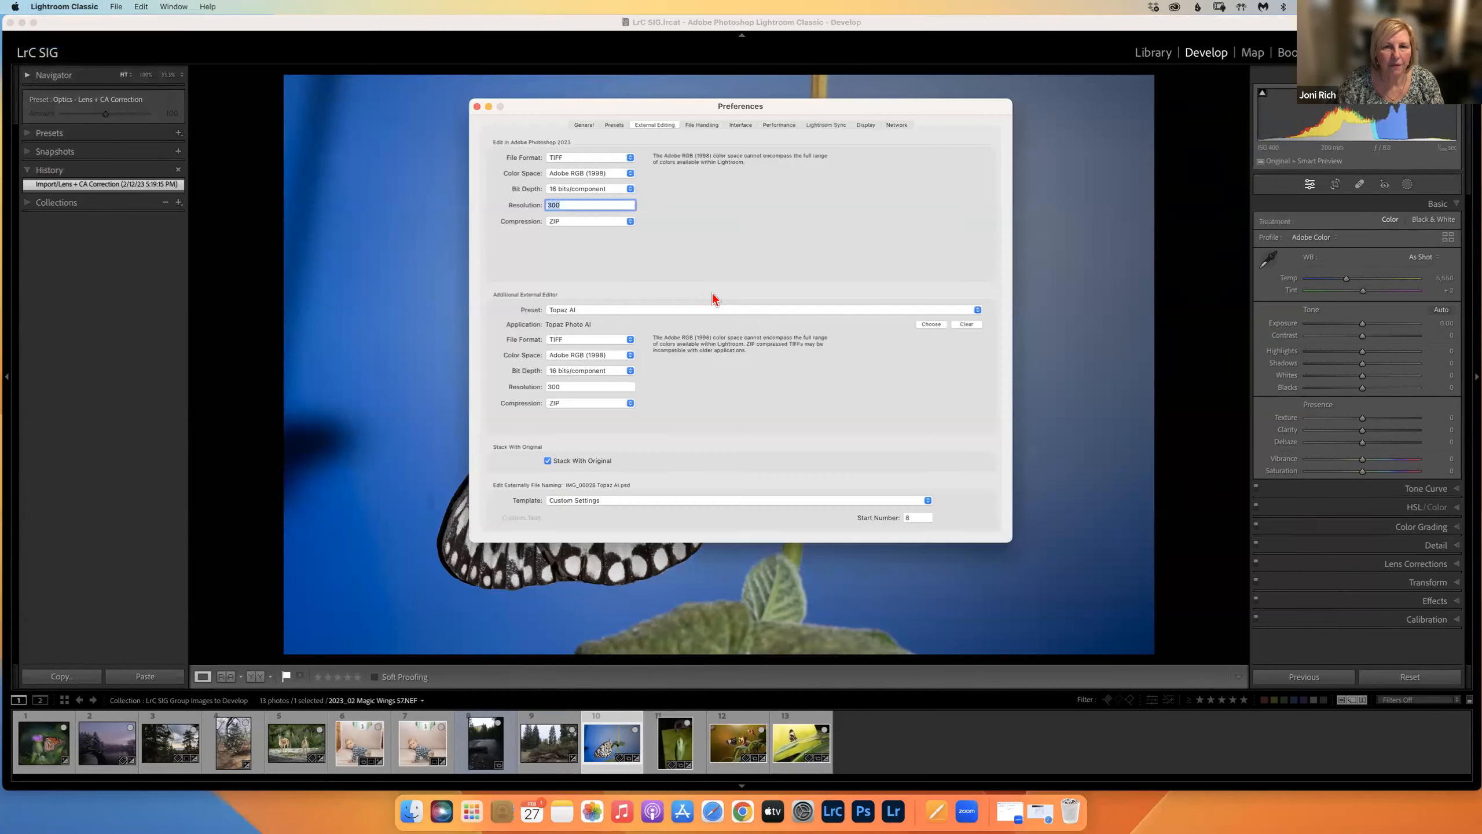
pyautogui.click(625, 308)
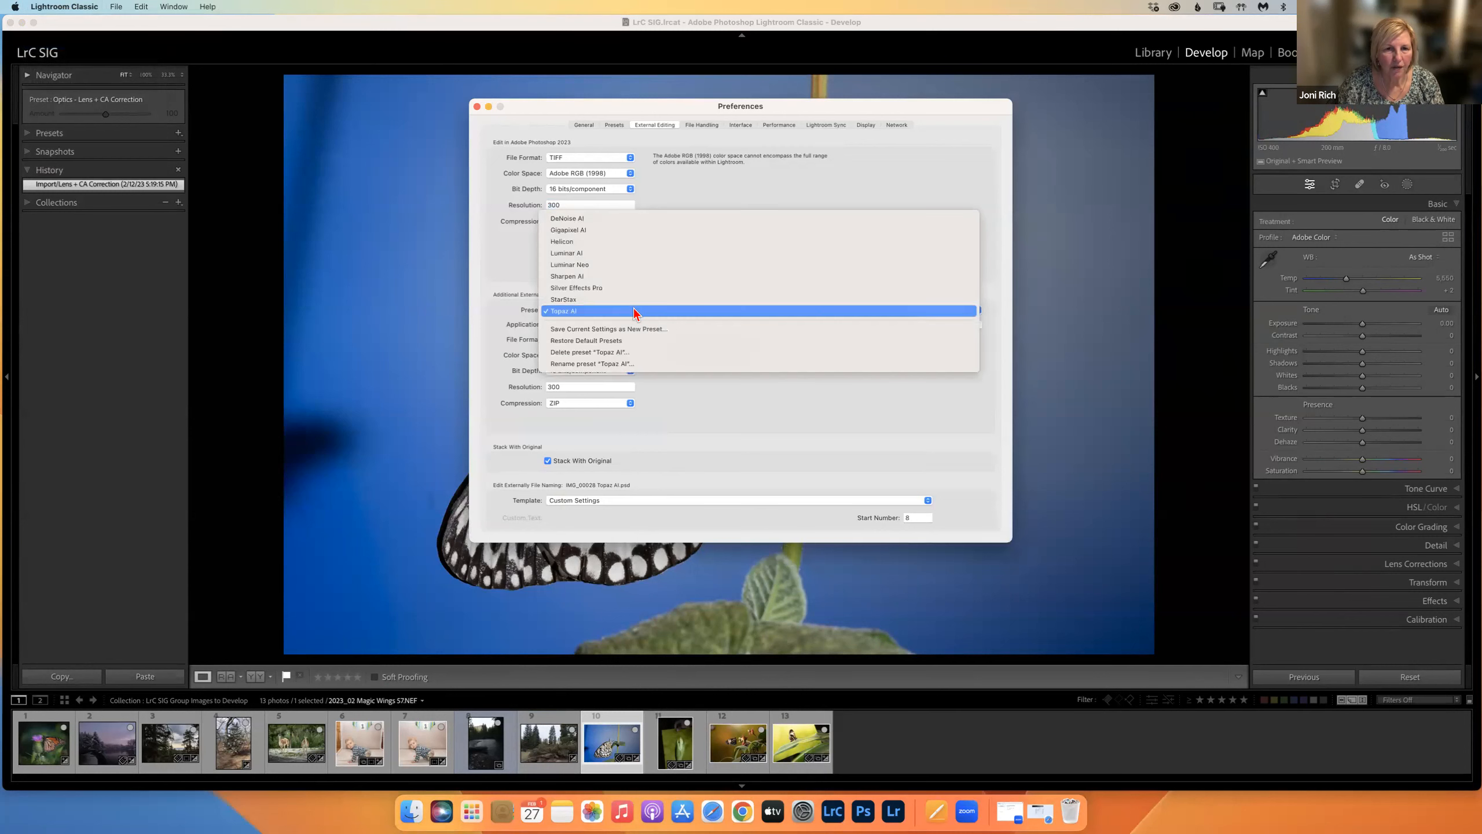
pyautogui.click(603, 229)
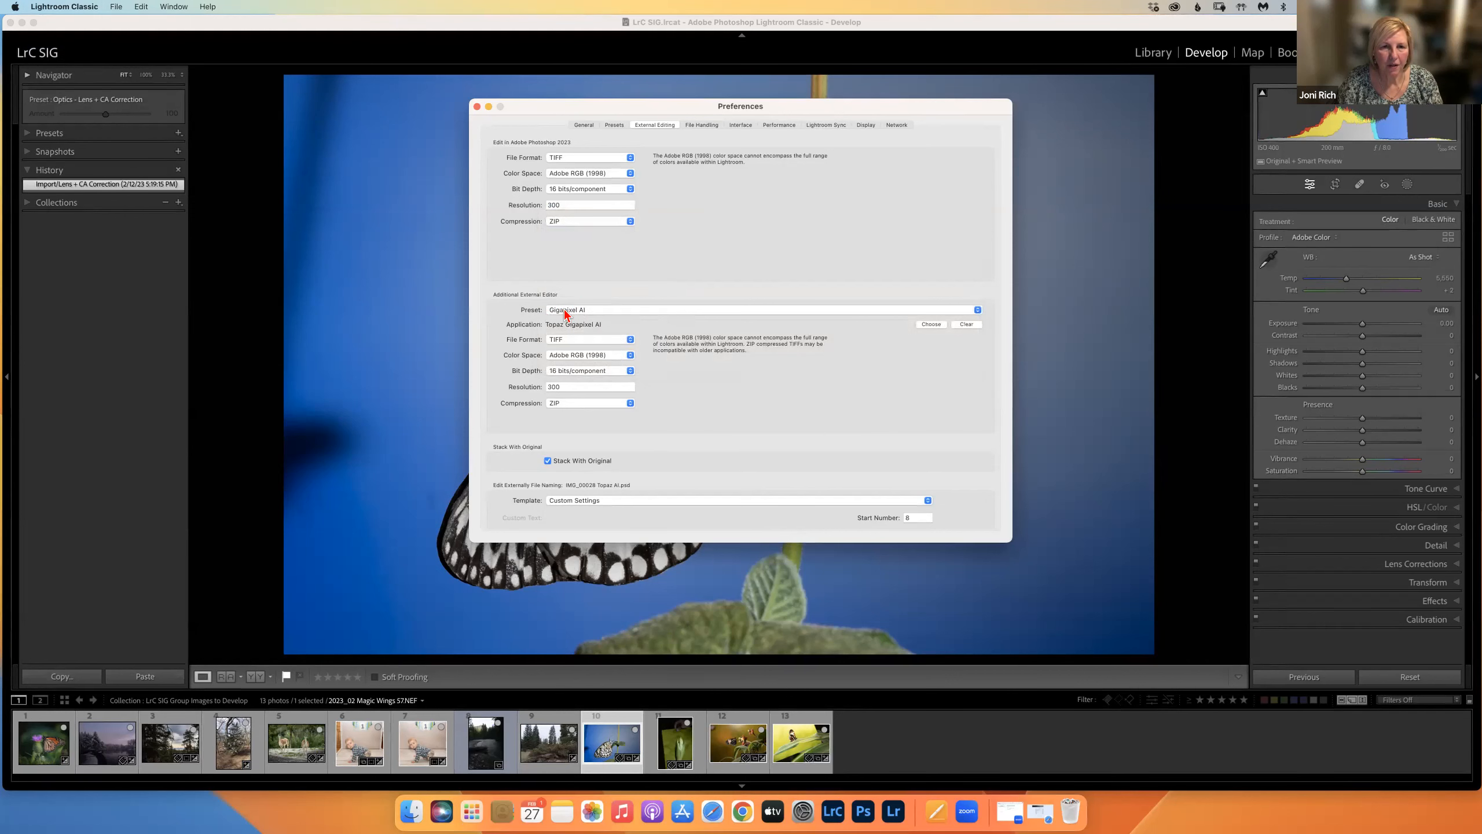
# Step: Try to assign Adobe Photoshop 2023 from the Applications folder as the additional external editor's application
pyautogui.click(928, 325)
pyautogui.click(833, 134)
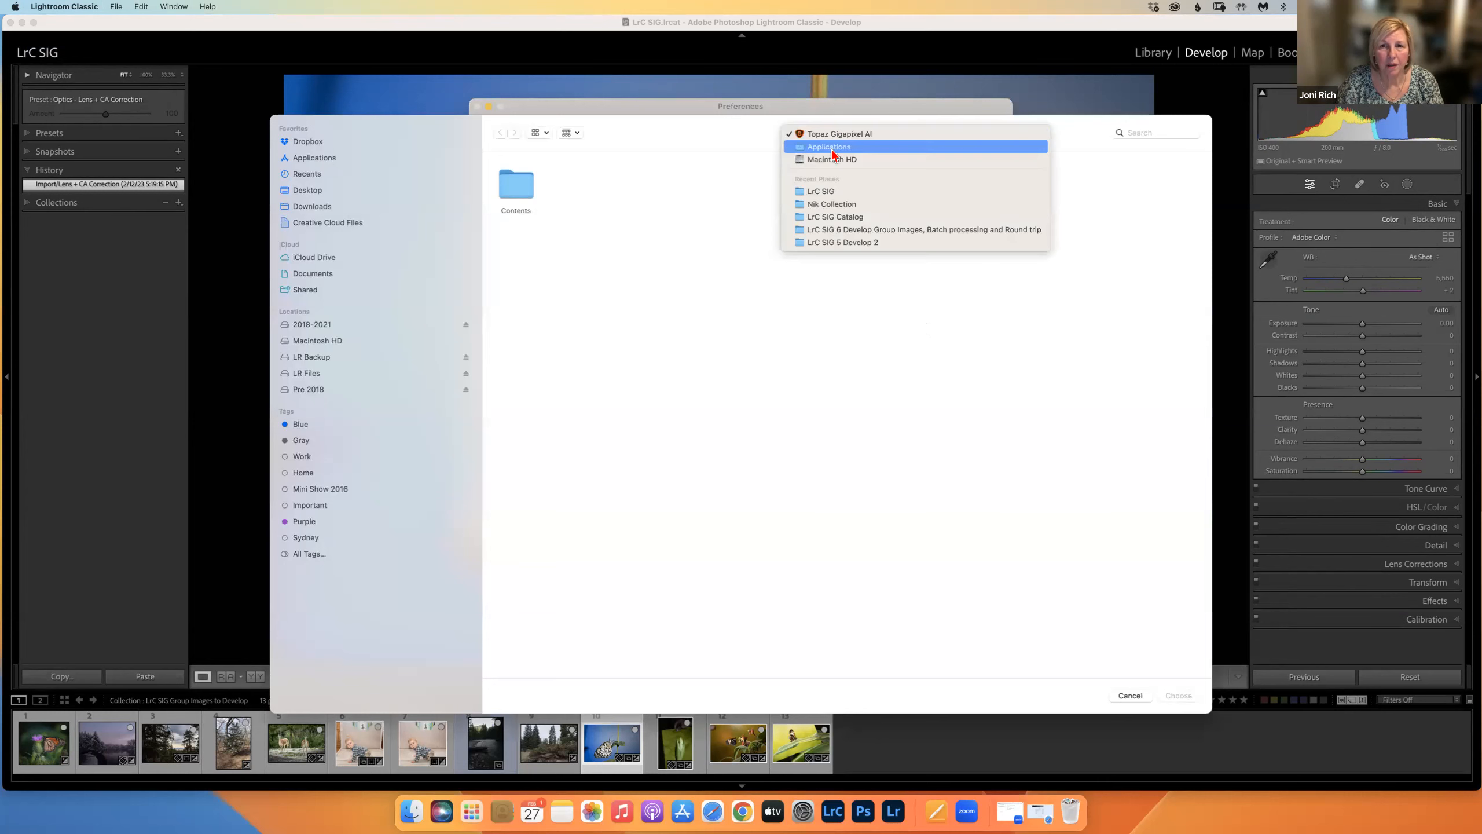
pyautogui.click(833, 155)
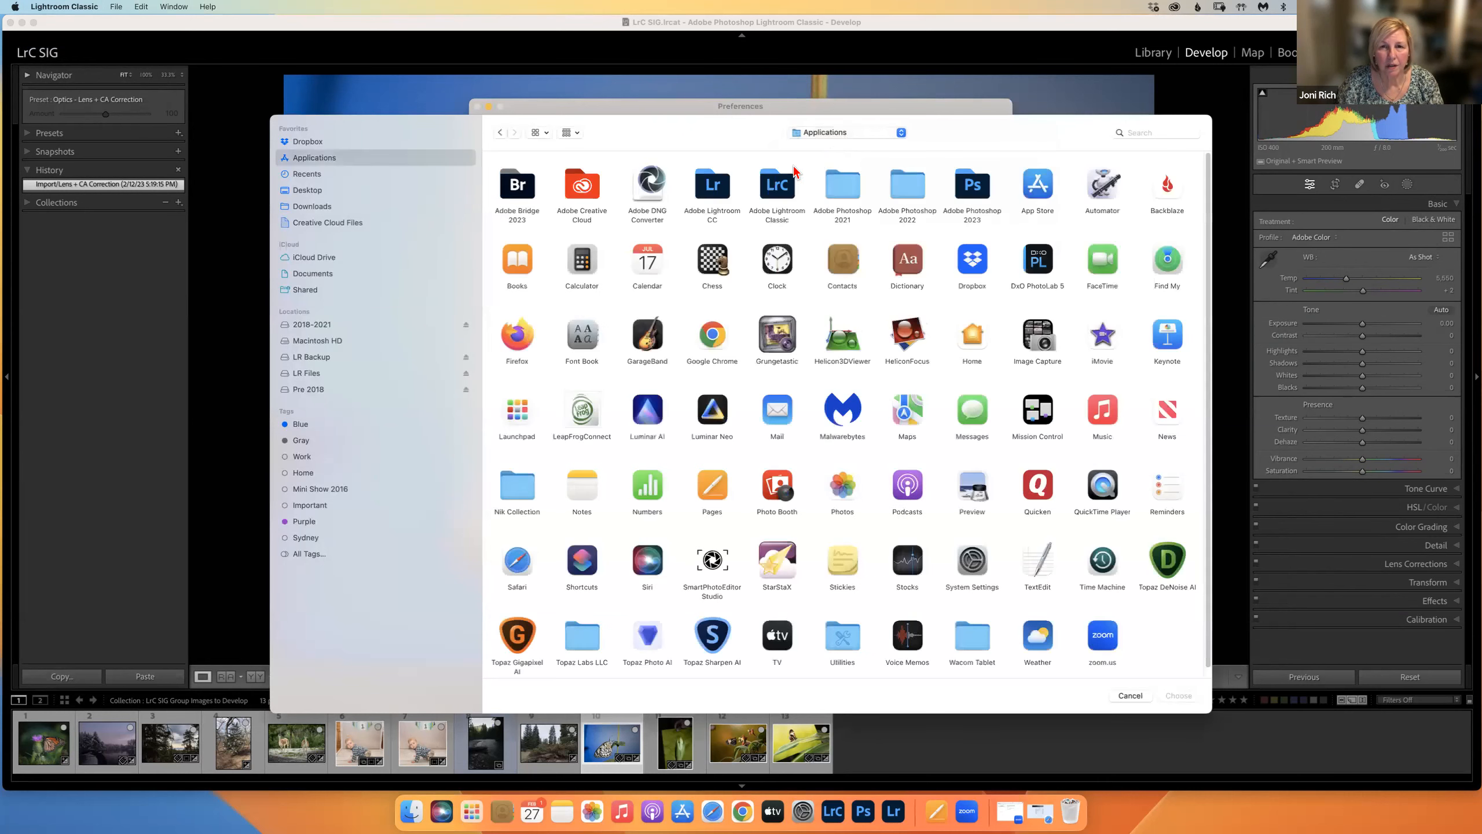
pyautogui.doubleClick(971, 185)
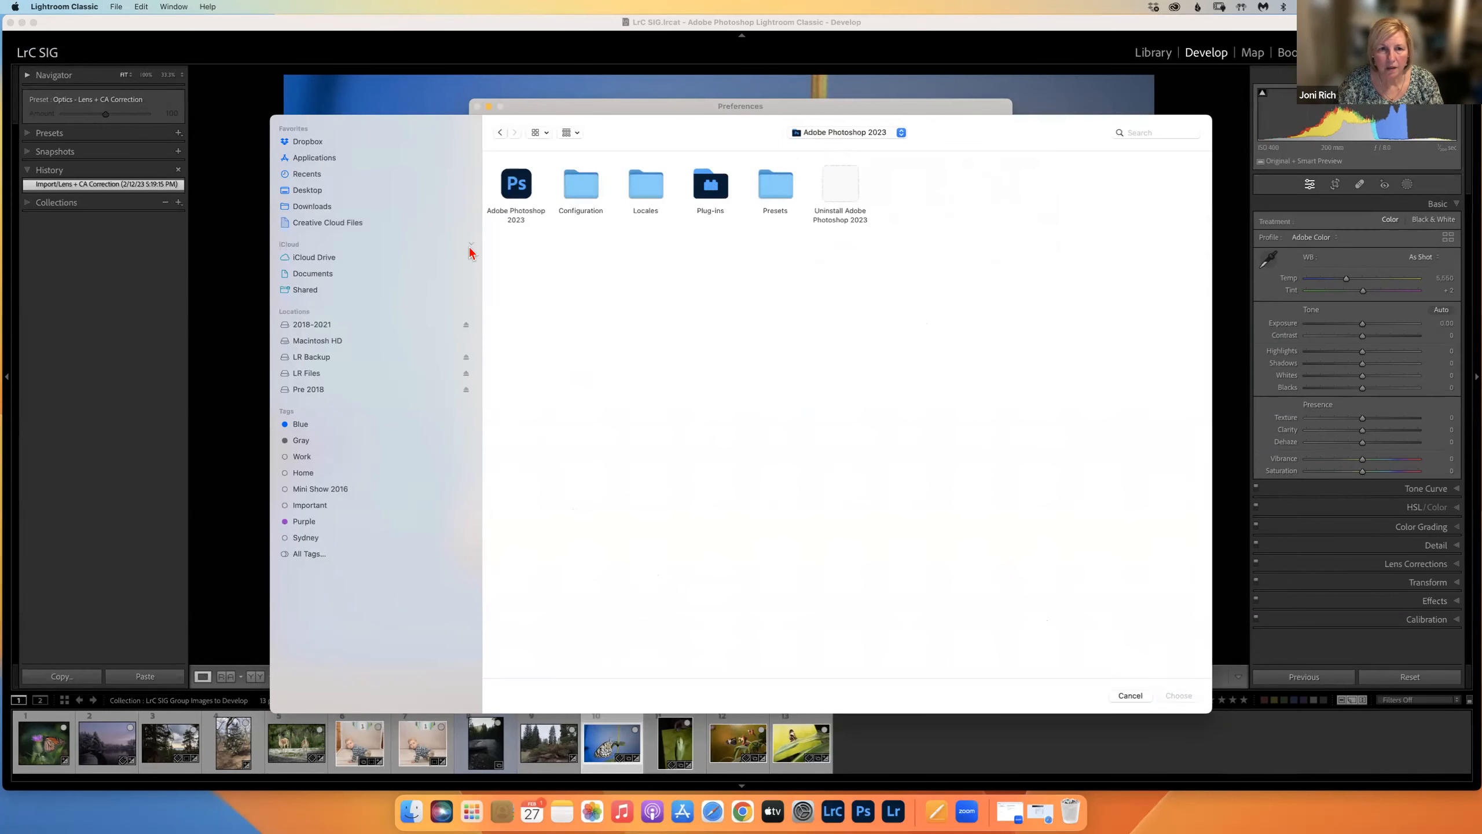
pyautogui.click(515, 189)
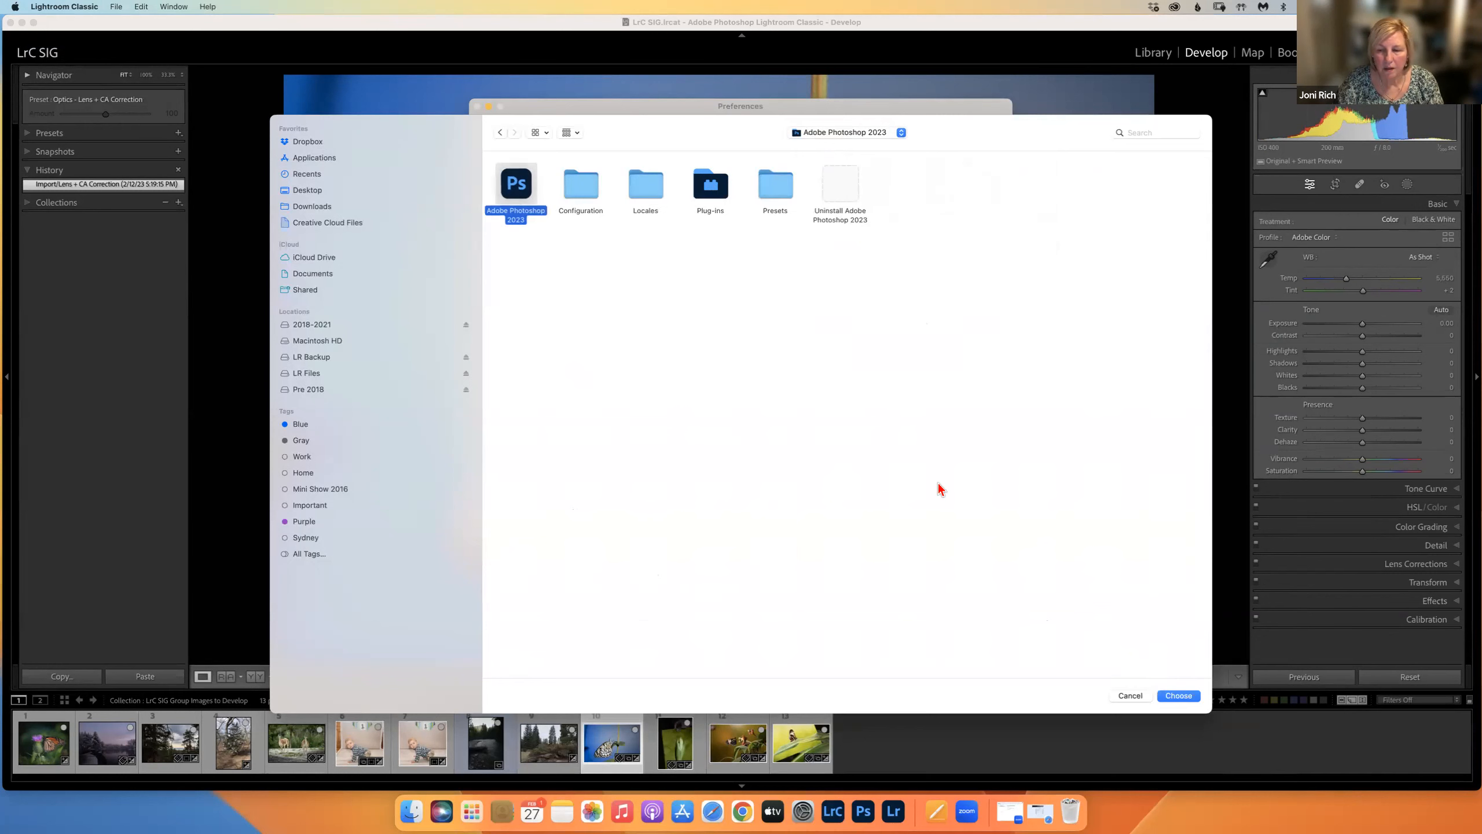
pyautogui.click(1178, 695)
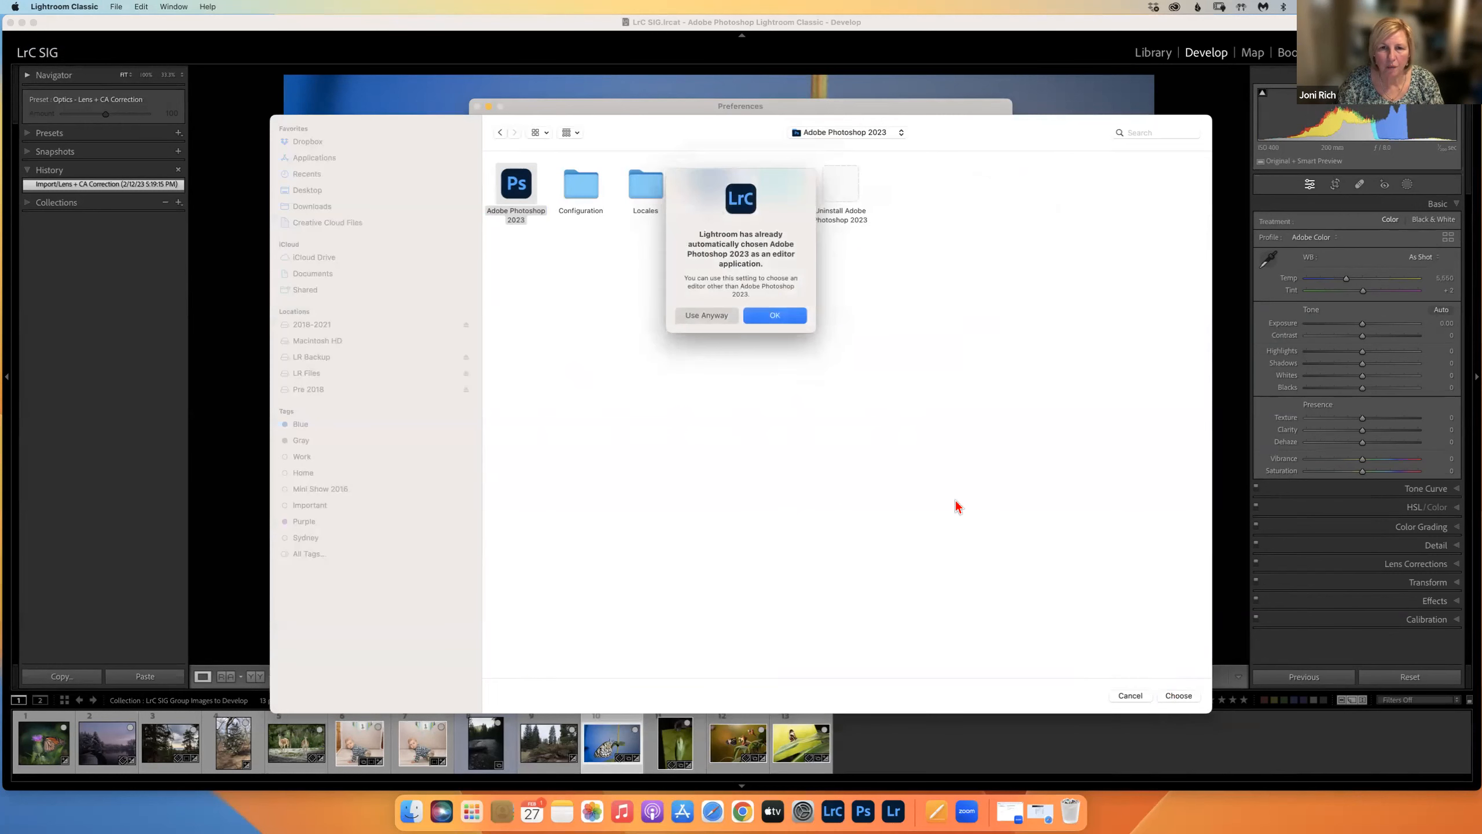
pyautogui.click(775, 316)
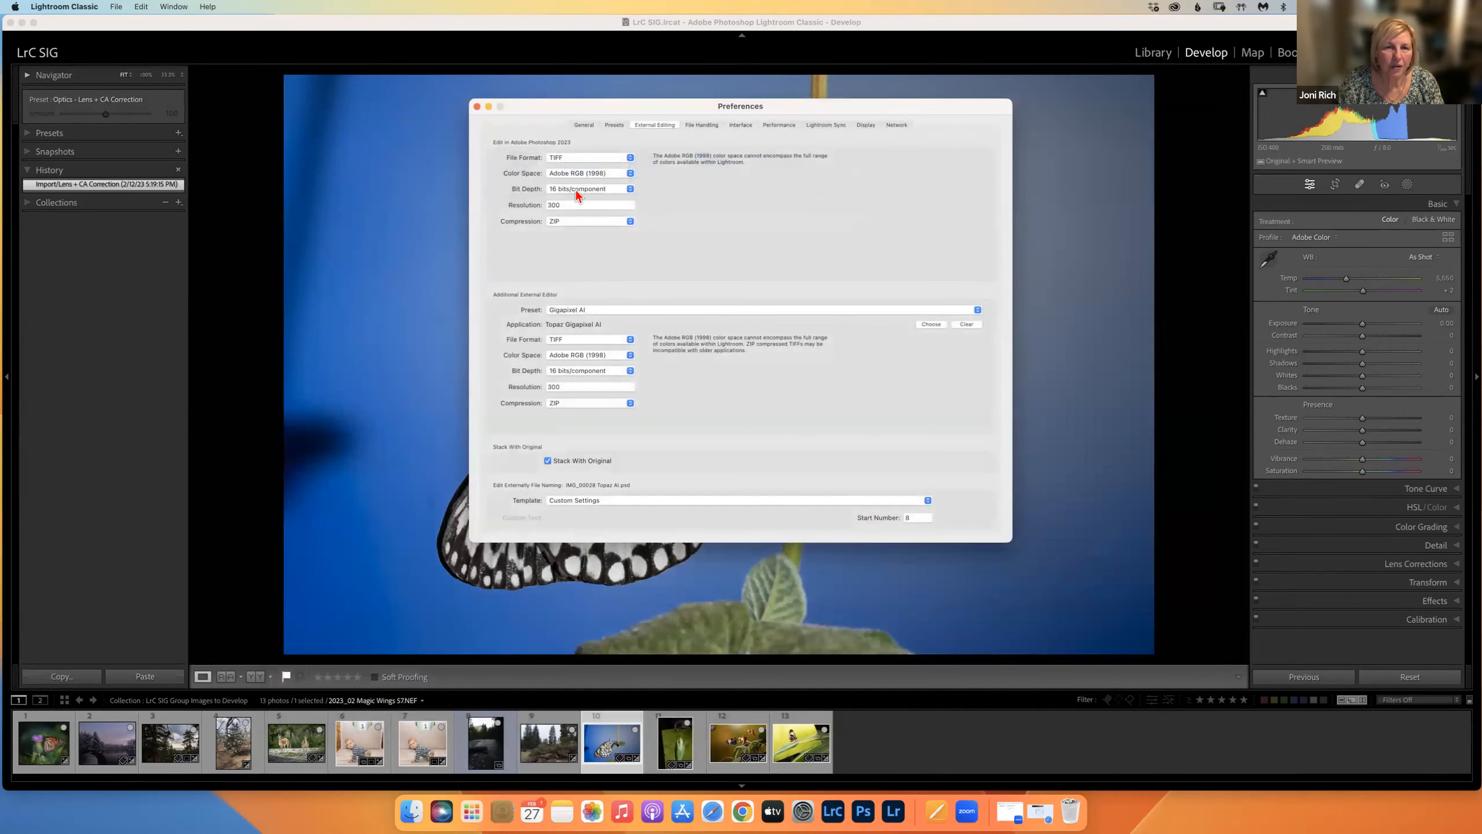
# Step: Leave the preferences to view the Photoshop-edited baby photo, and return to the butterfly photo
pyautogui.click(410, 745)
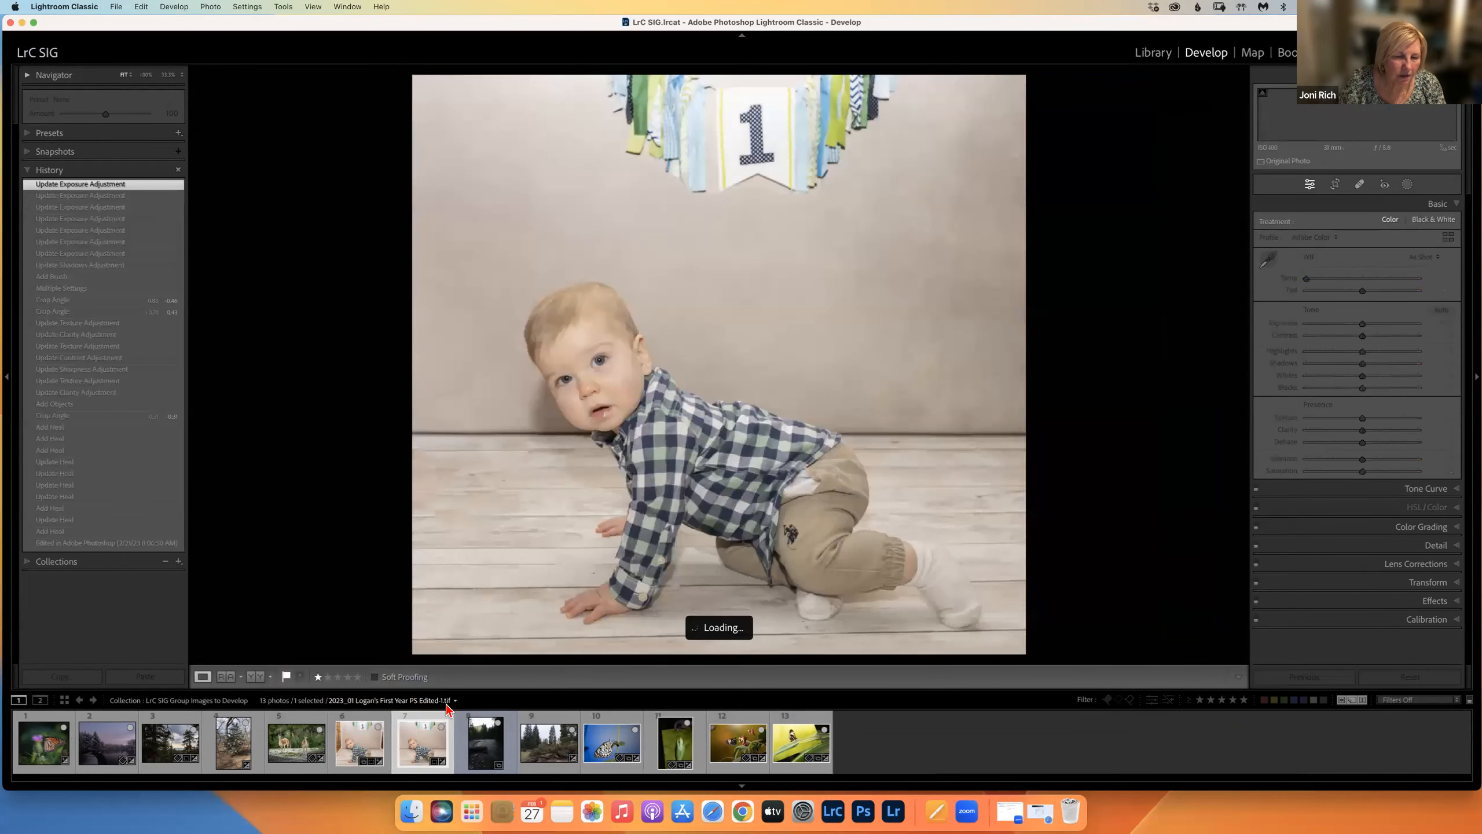
pyautogui.click(613, 753)
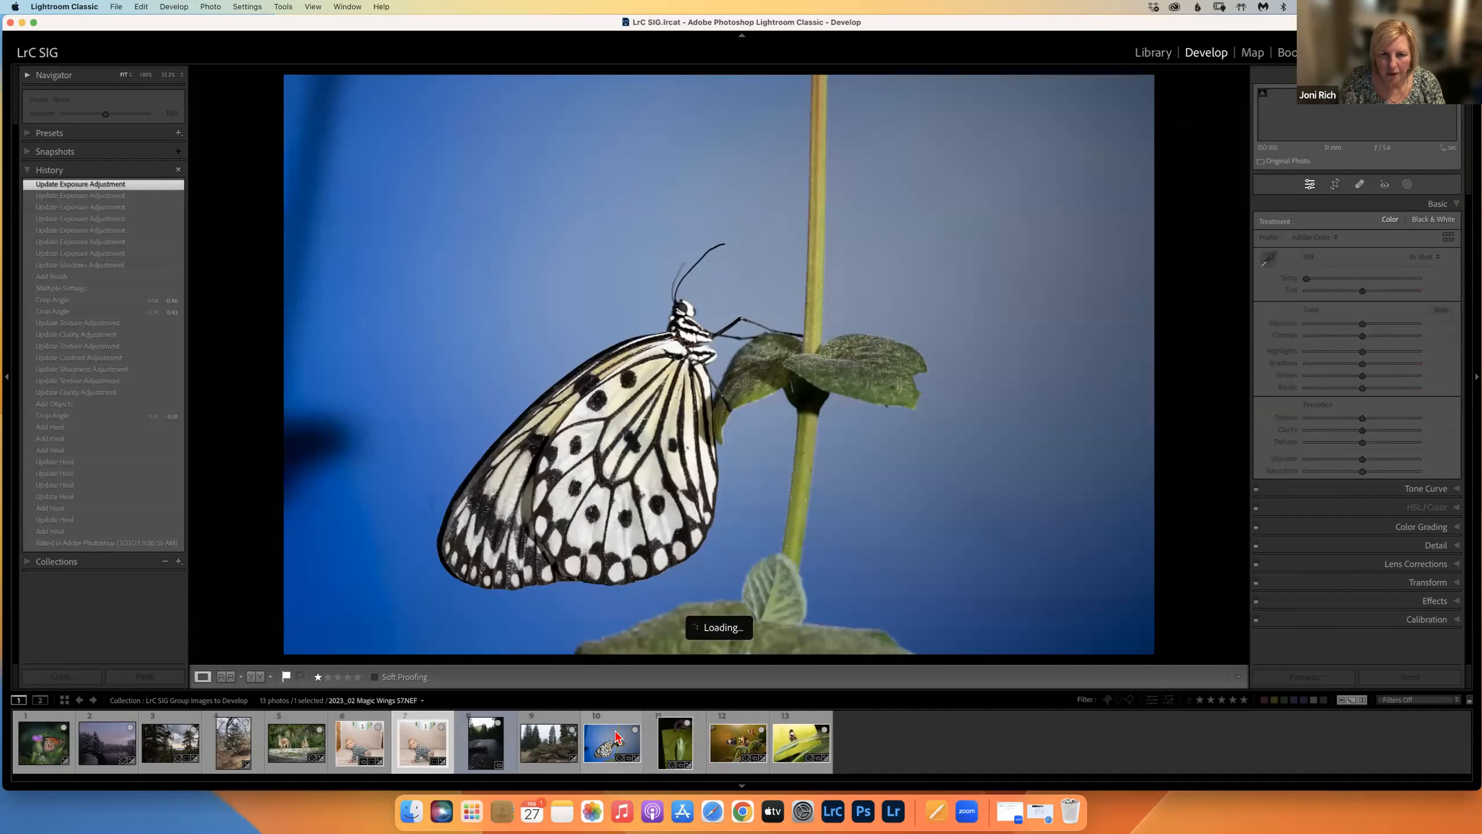
# Step: Reopen the preferences and review the File Handling and Interface settings
pyautogui.click(79, 6)
pyautogui.click(64, 43)
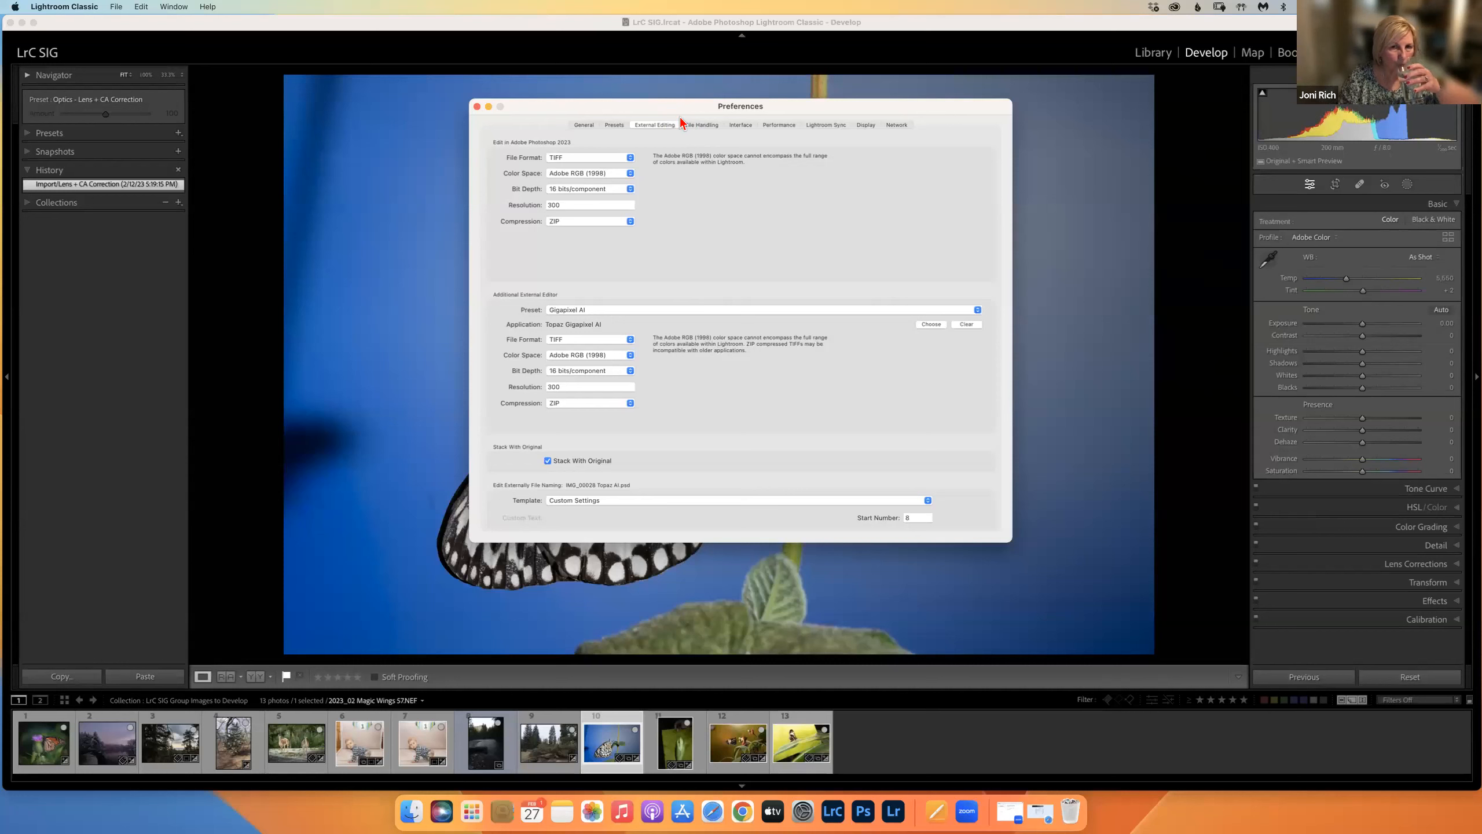
pyautogui.click(700, 125)
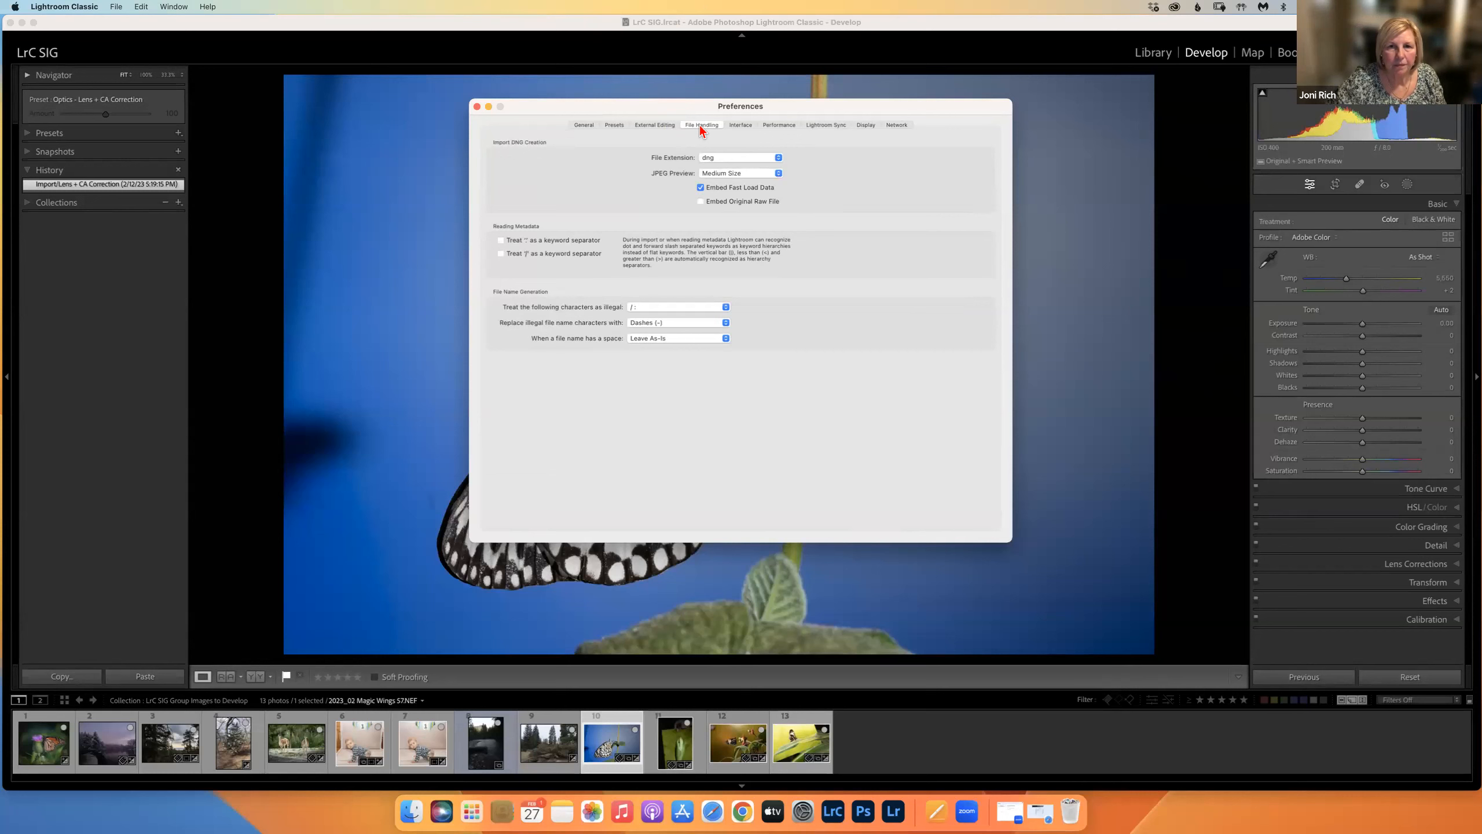
pyautogui.click(742, 126)
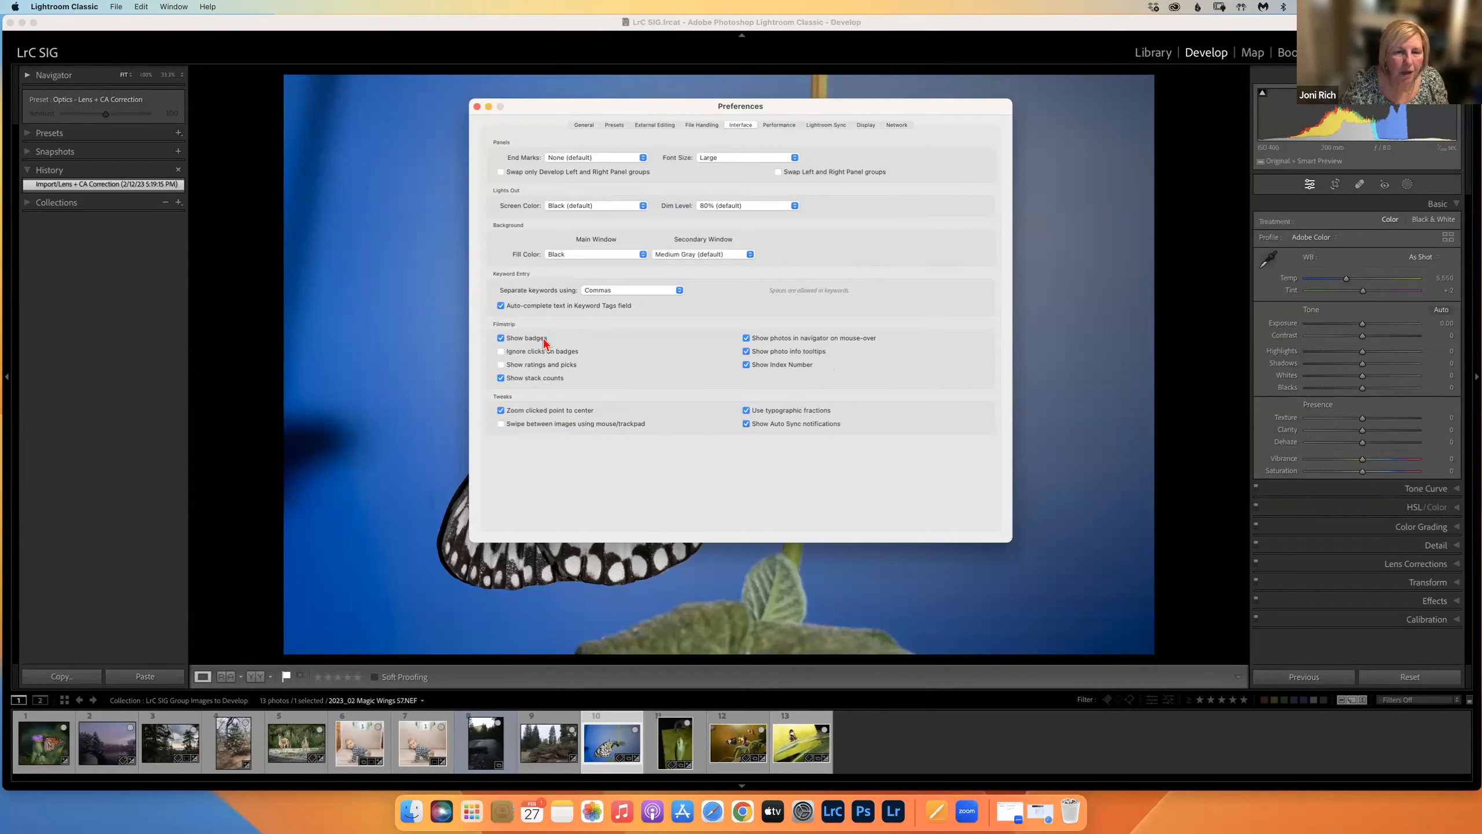
# Step: Turn Show badges off and on again to compare the filmstrip thumbnails
pyautogui.click(500, 338)
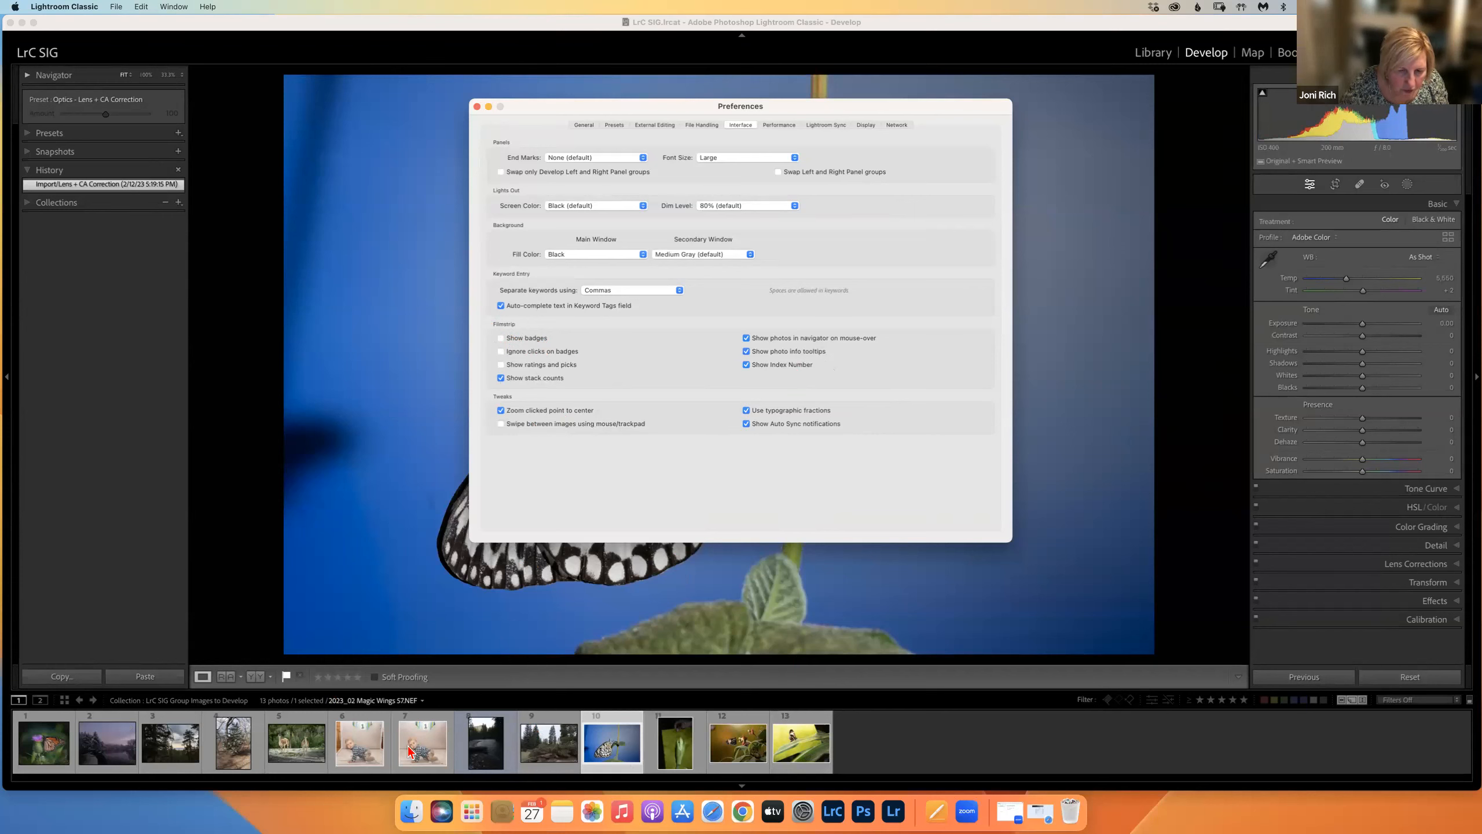
pyautogui.click(501, 338)
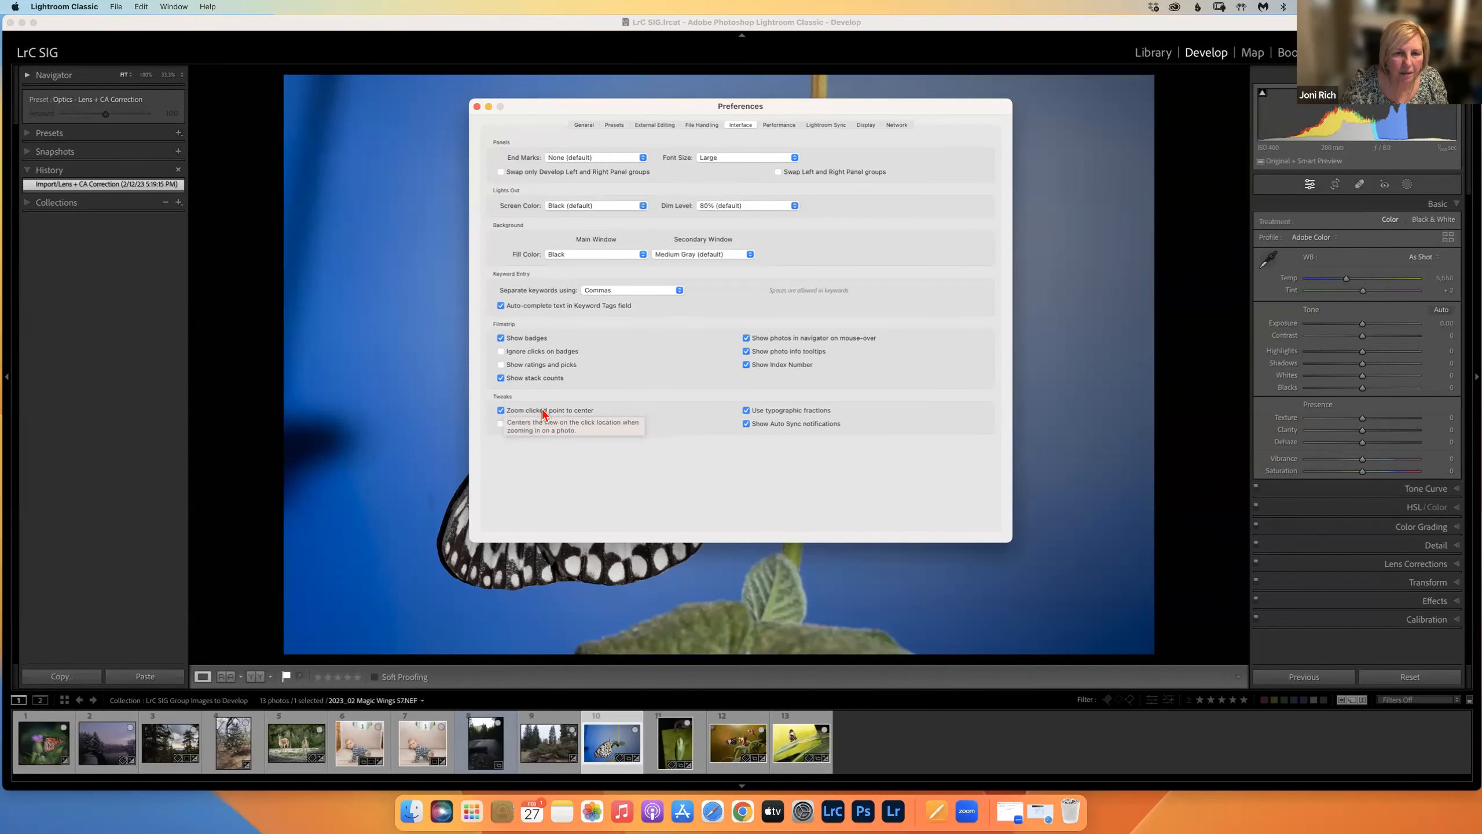
# Step: Turn off Zoom clicked point to center, close the preferences, and test zooming at several spots on the butterfly photo
pyautogui.click(500, 410)
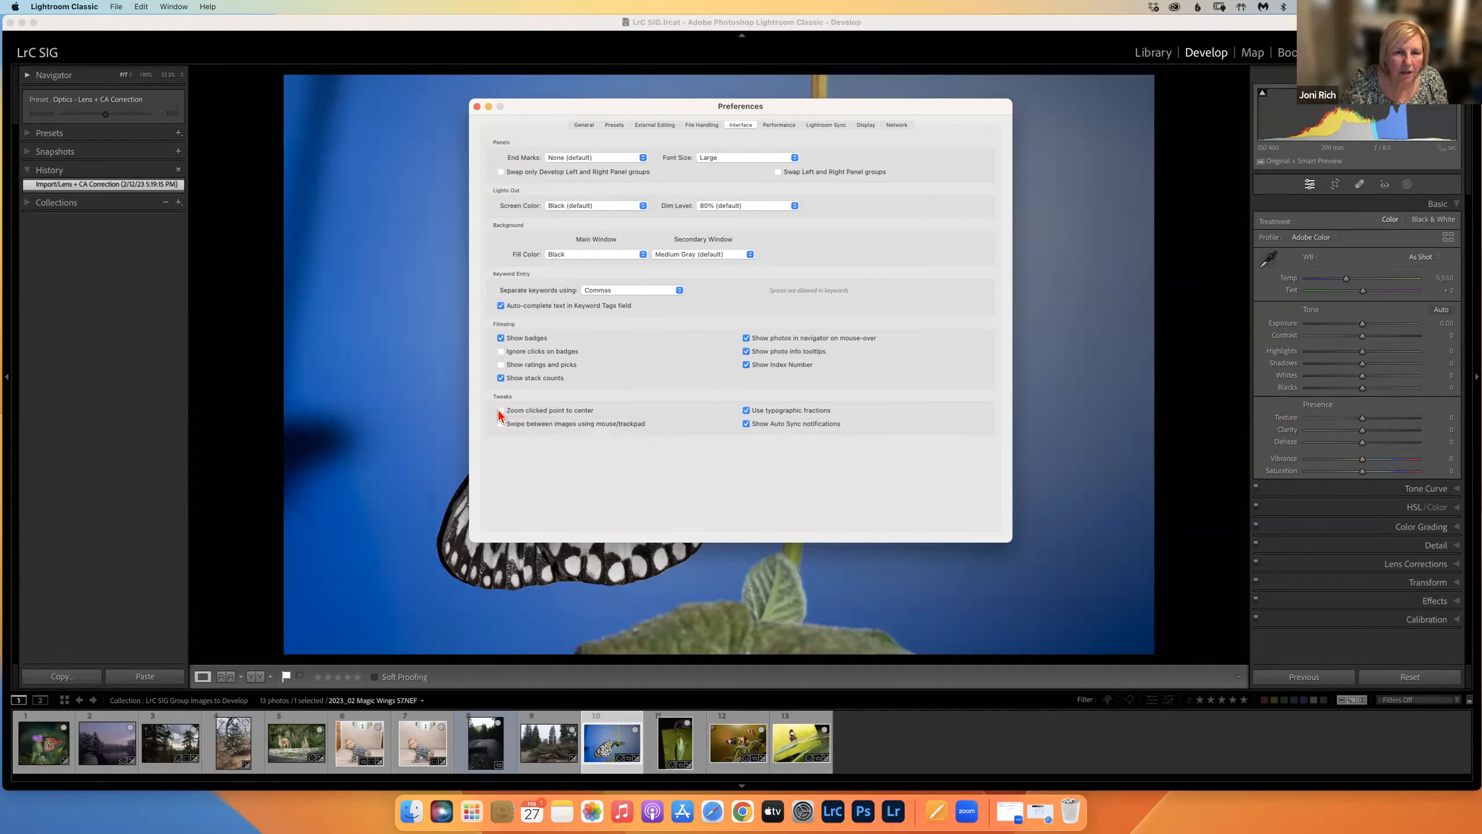
pyautogui.click(476, 106)
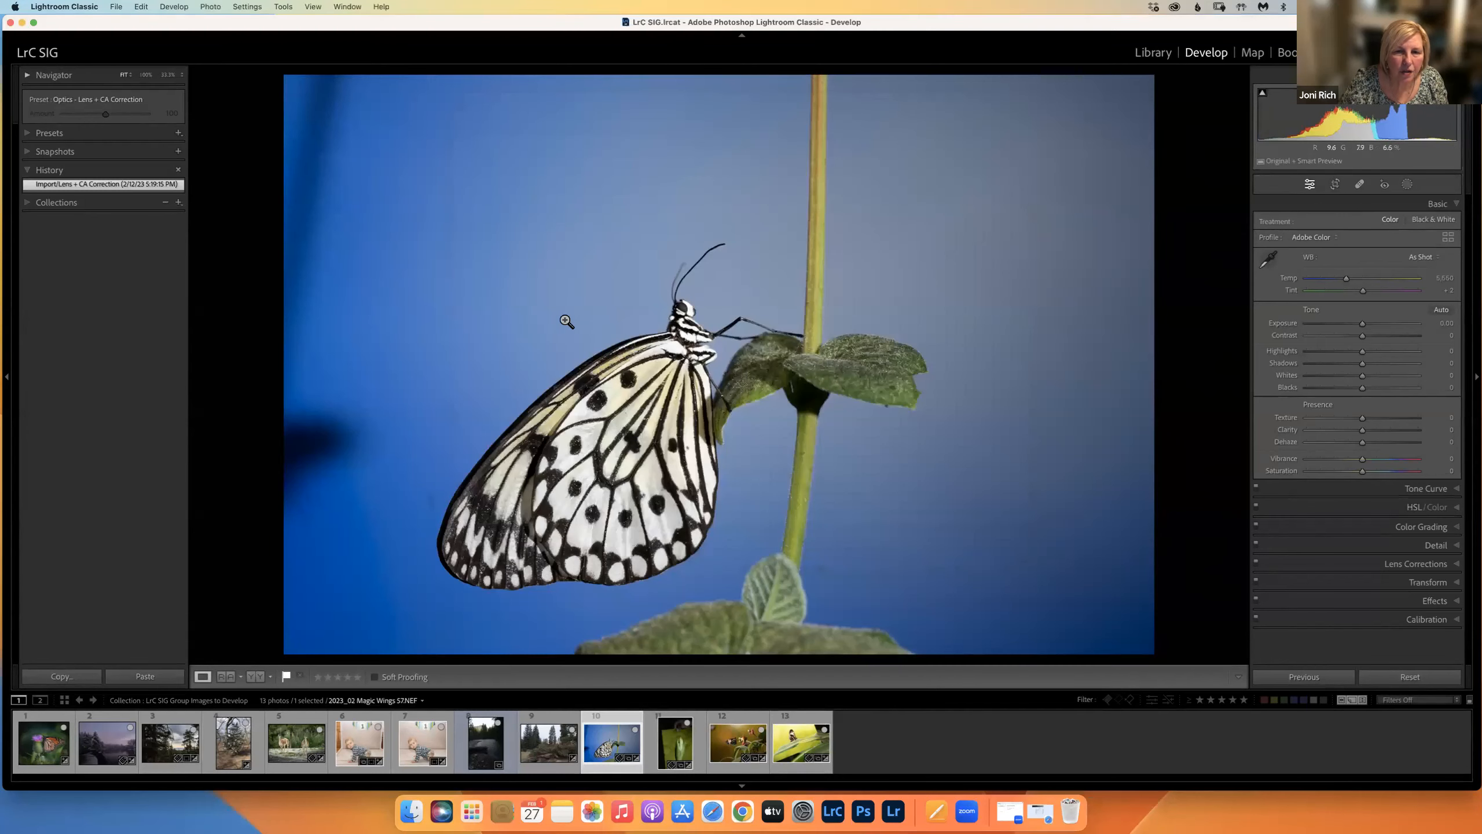
pyautogui.click(818, 149)
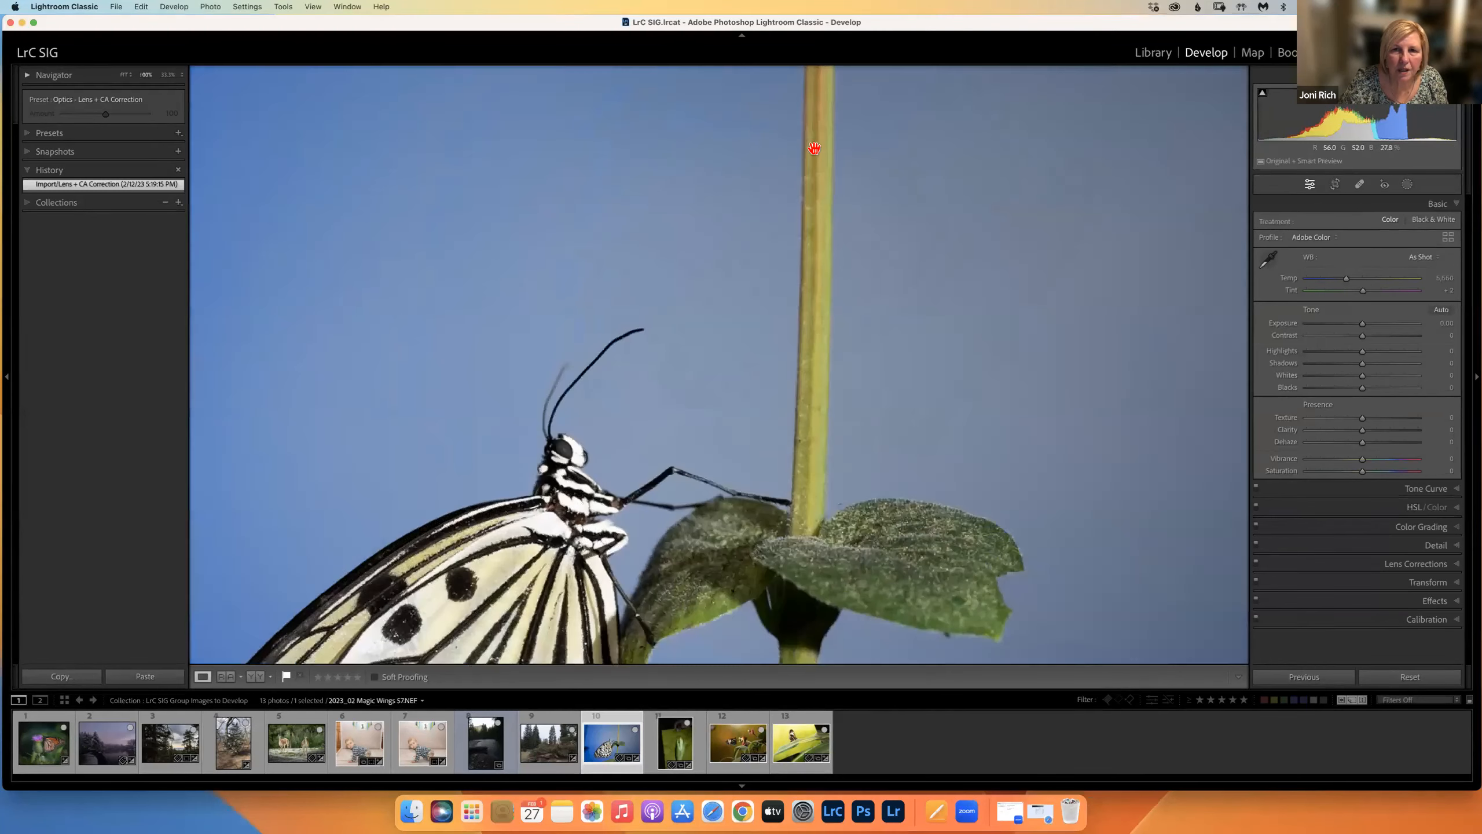
pyautogui.click(678, 369)
pyautogui.click(677, 369)
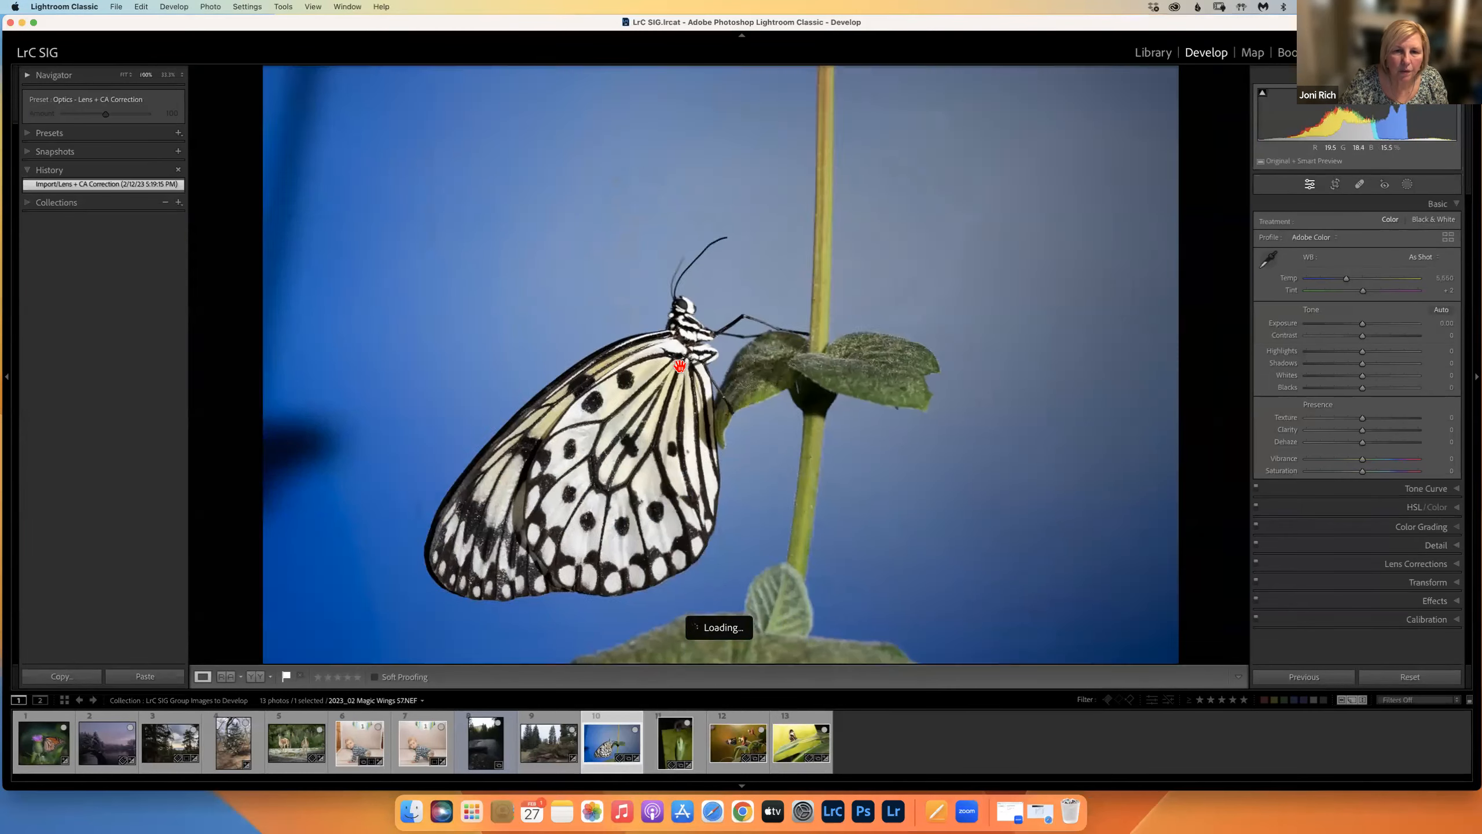
pyautogui.click(673, 396)
pyautogui.click(746, 599)
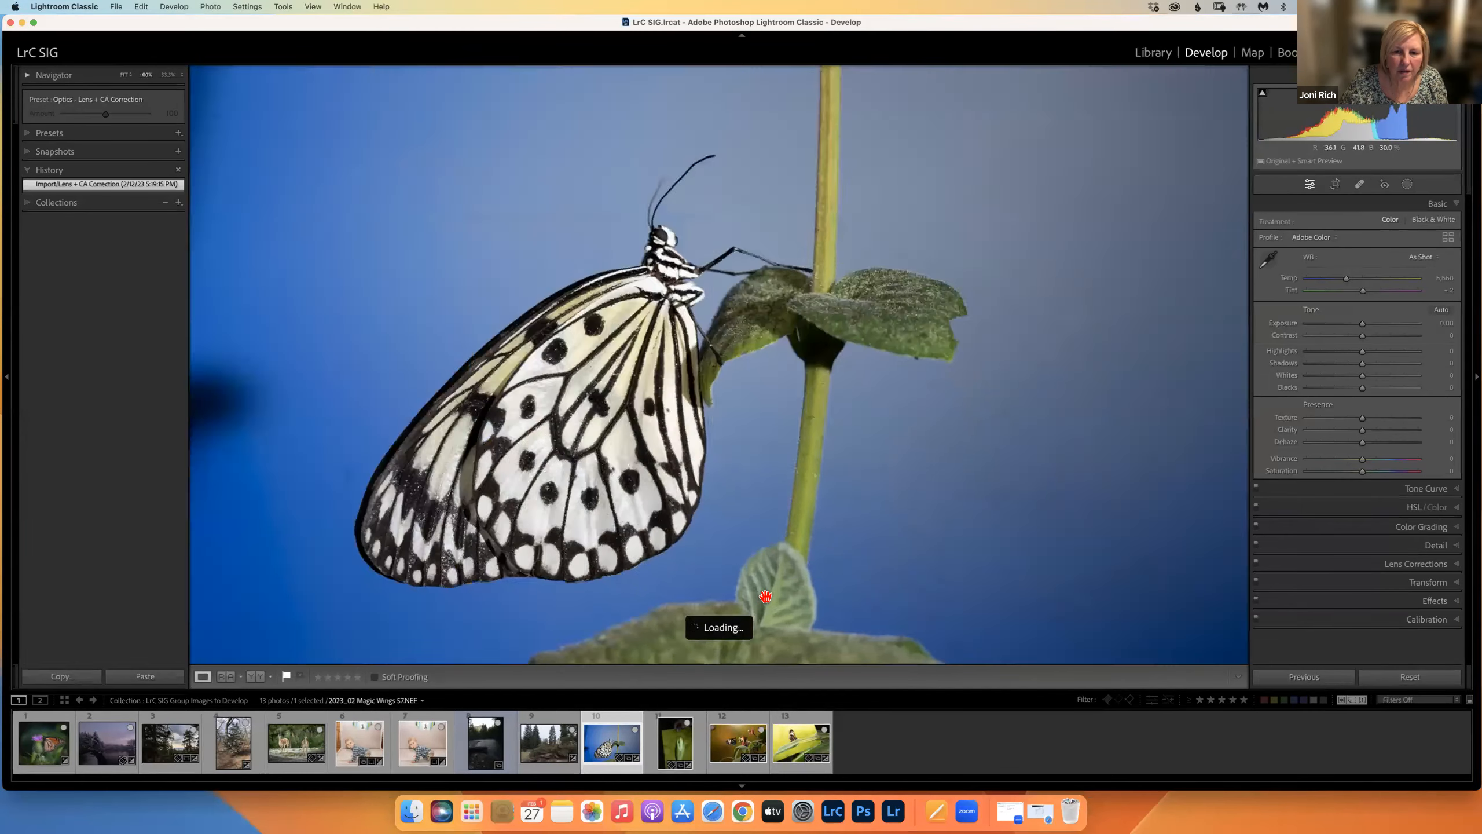
pyautogui.click(747, 599)
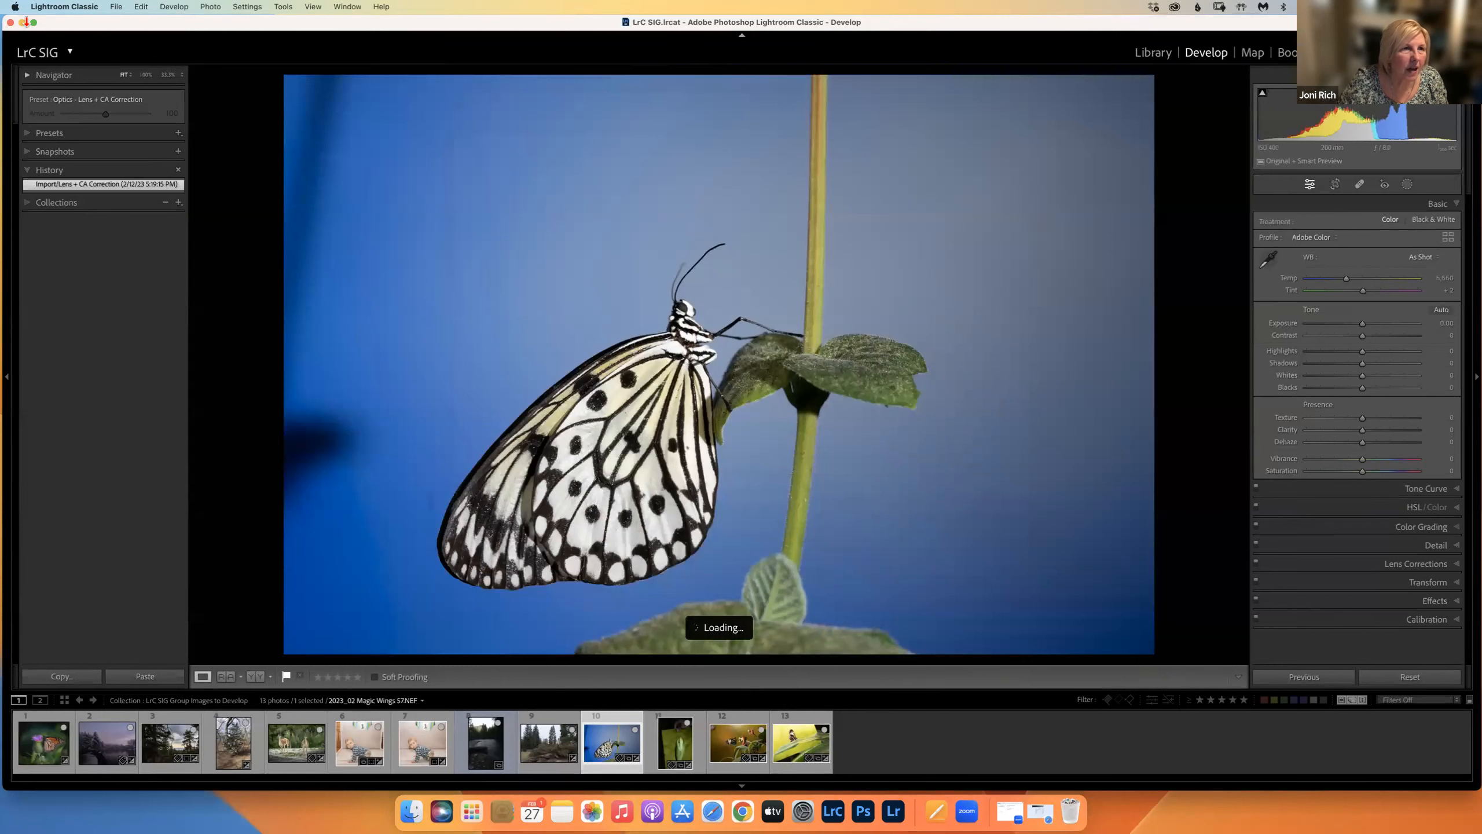
# Step: Reopen the preferences, turn Zoom clicked point to center back on, and close them
pyautogui.click(66, 6)
pyautogui.click(55, 44)
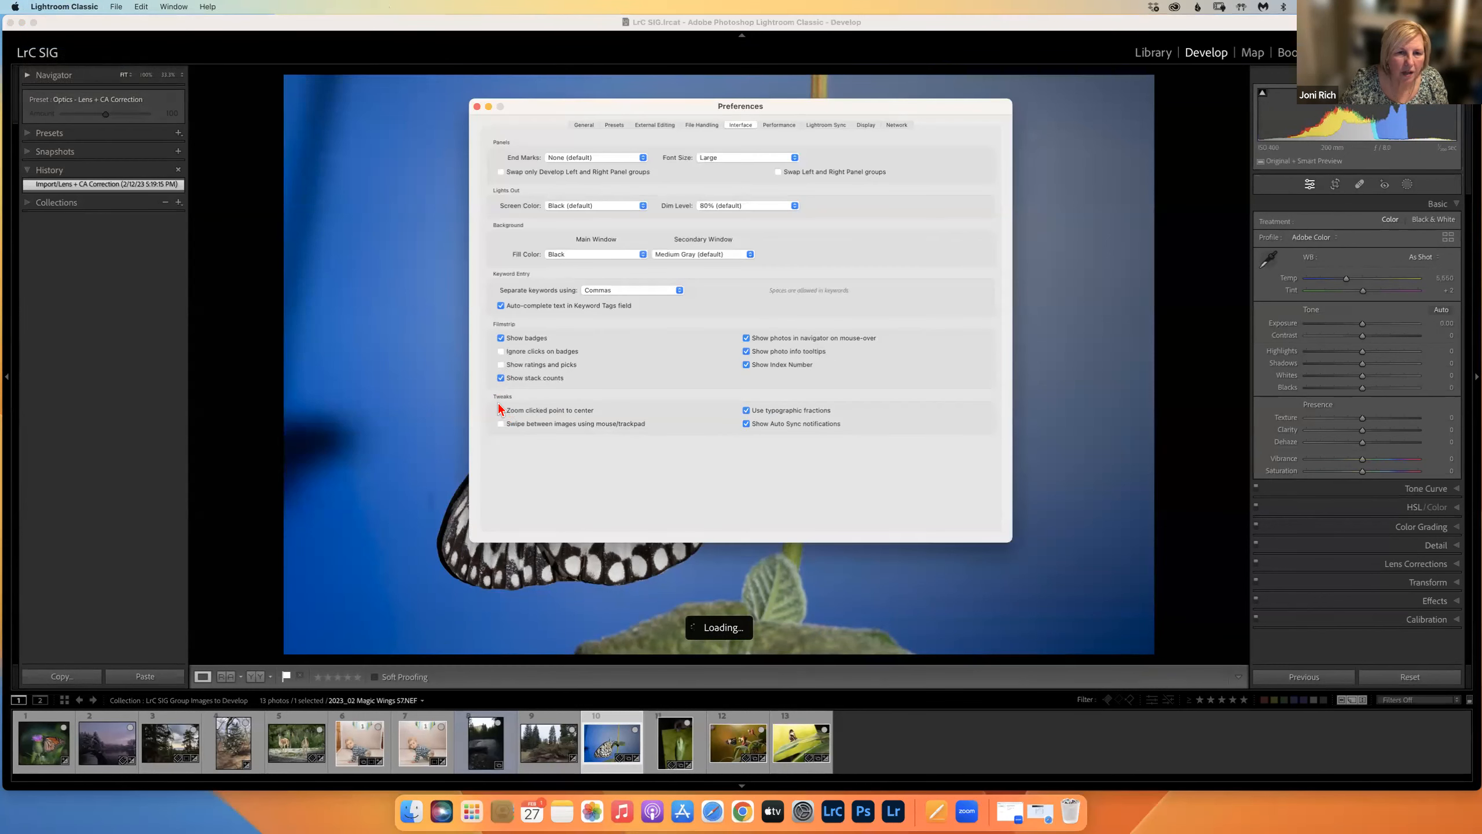
pyautogui.click(500, 410)
pyautogui.click(478, 106)
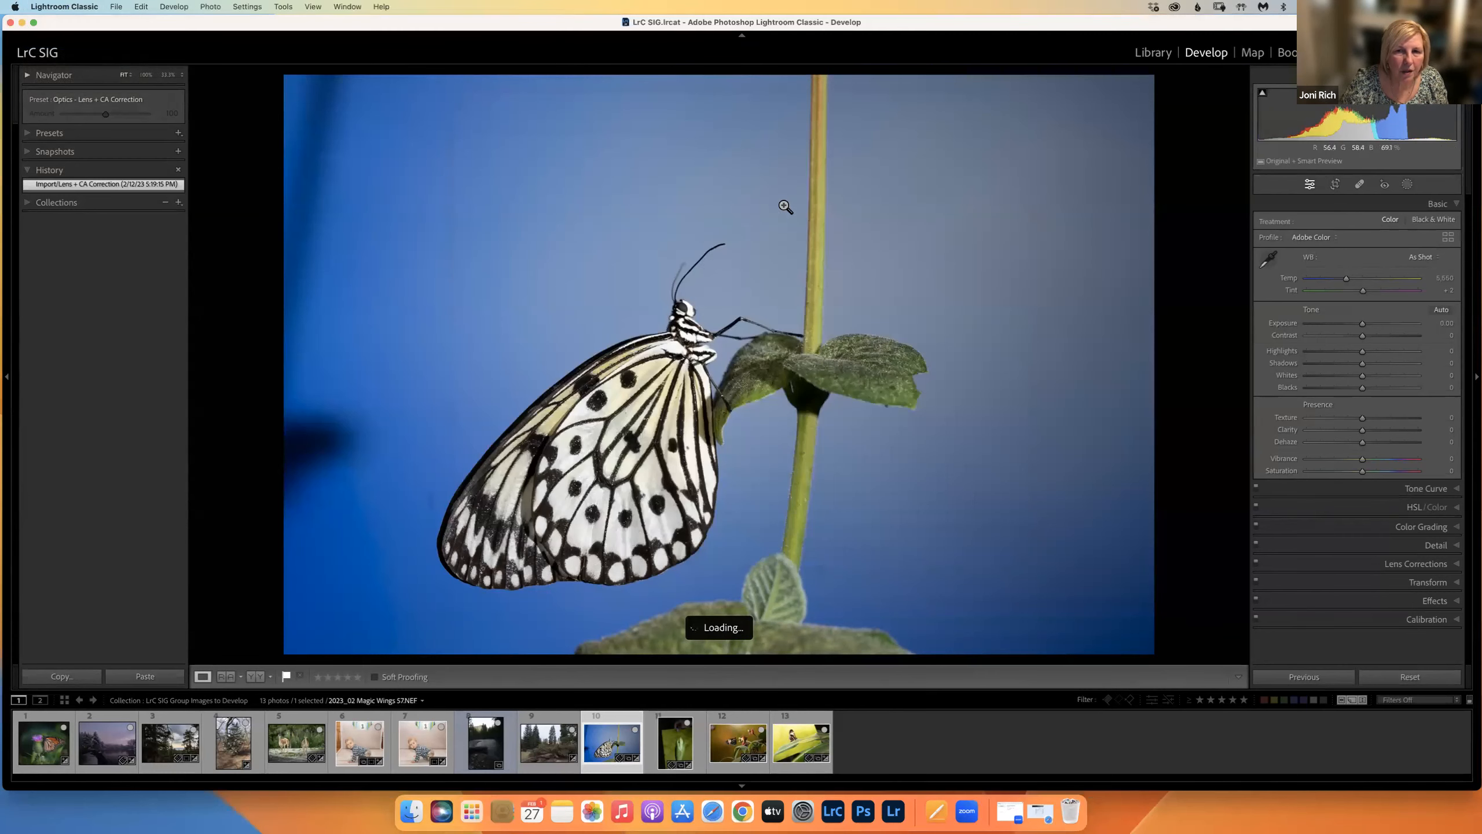
# Step: Zoom in and out at different points of the butterfly photo to test the centering behavior
pyautogui.click(982, 169)
pyautogui.click(934, 249)
pyautogui.click(942, 255)
pyautogui.click(933, 265)
pyautogui.click(496, 241)
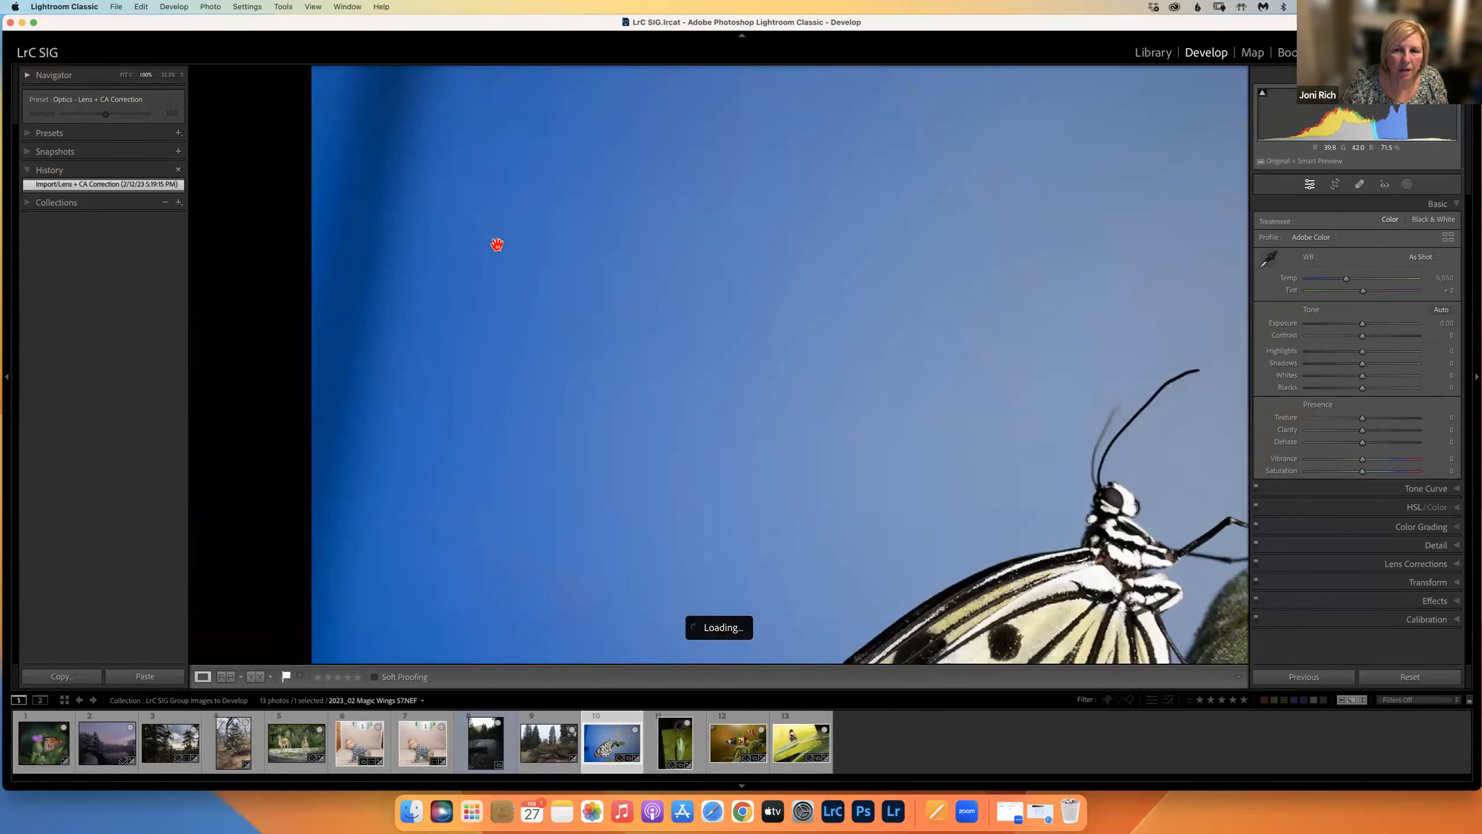
pyautogui.click(605, 321)
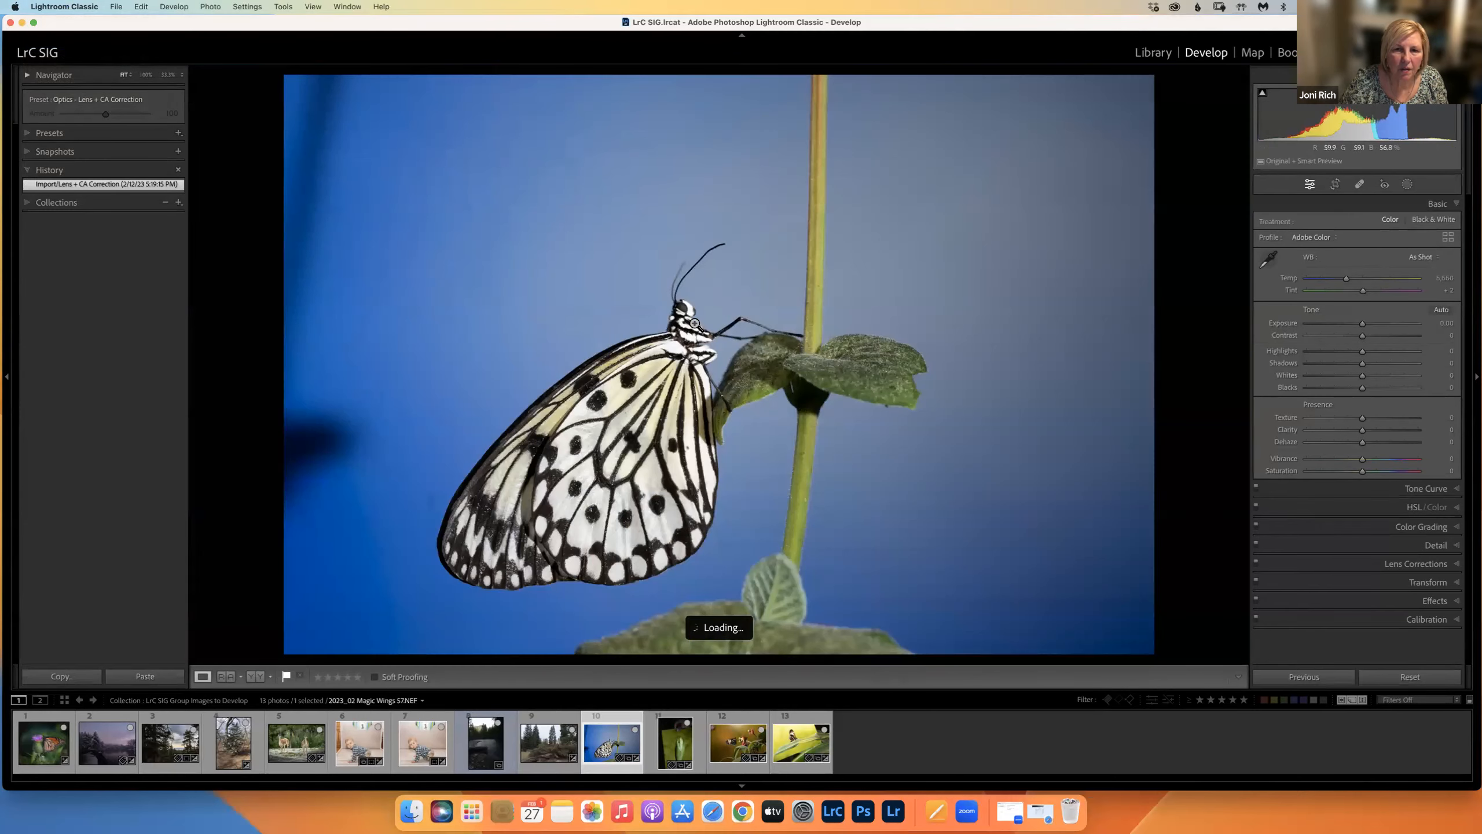
pyautogui.click(933, 485)
pyautogui.click(932, 485)
pyautogui.click(718, 373)
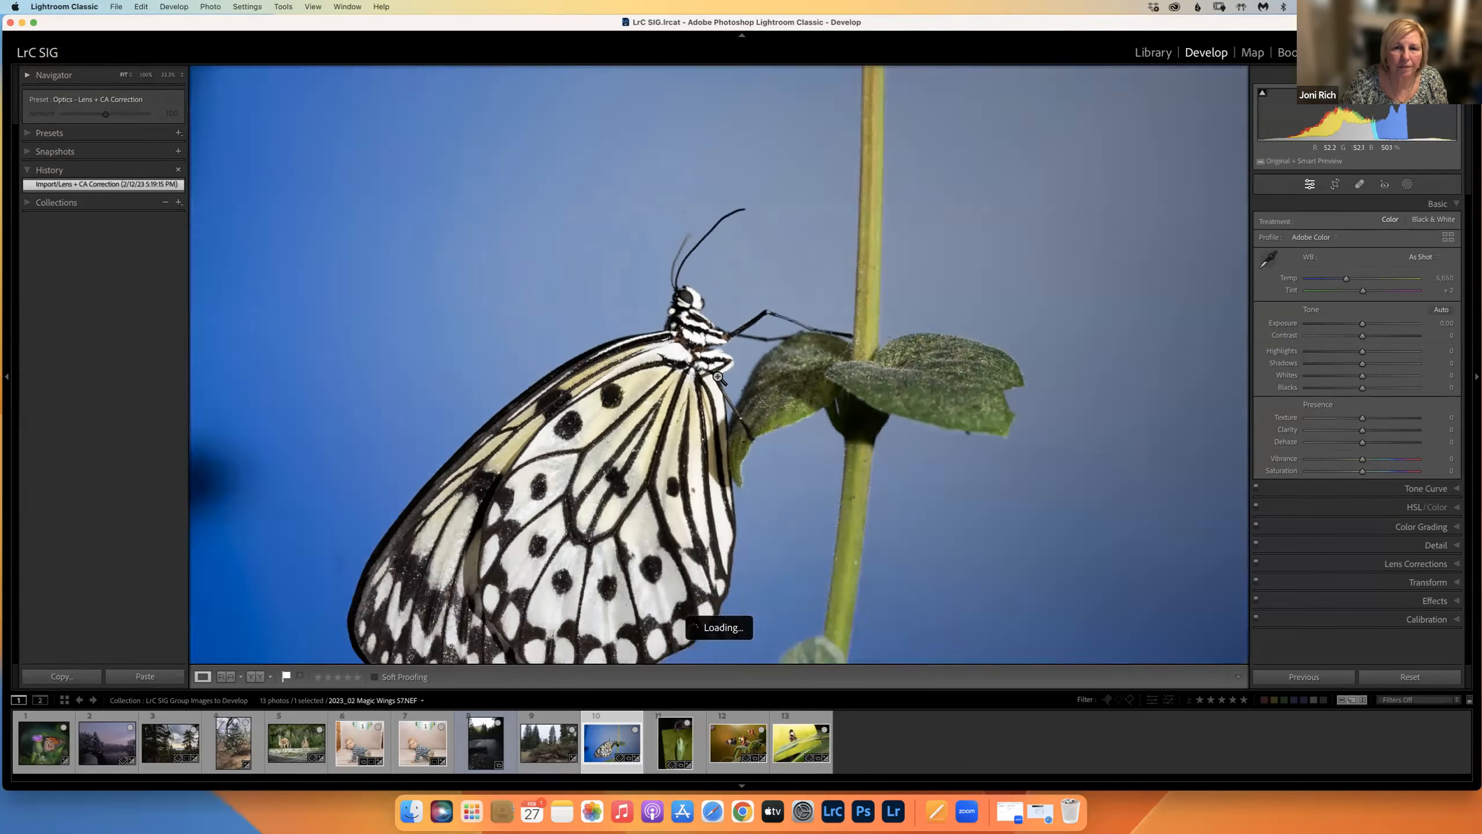
pyautogui.click(718, 376)
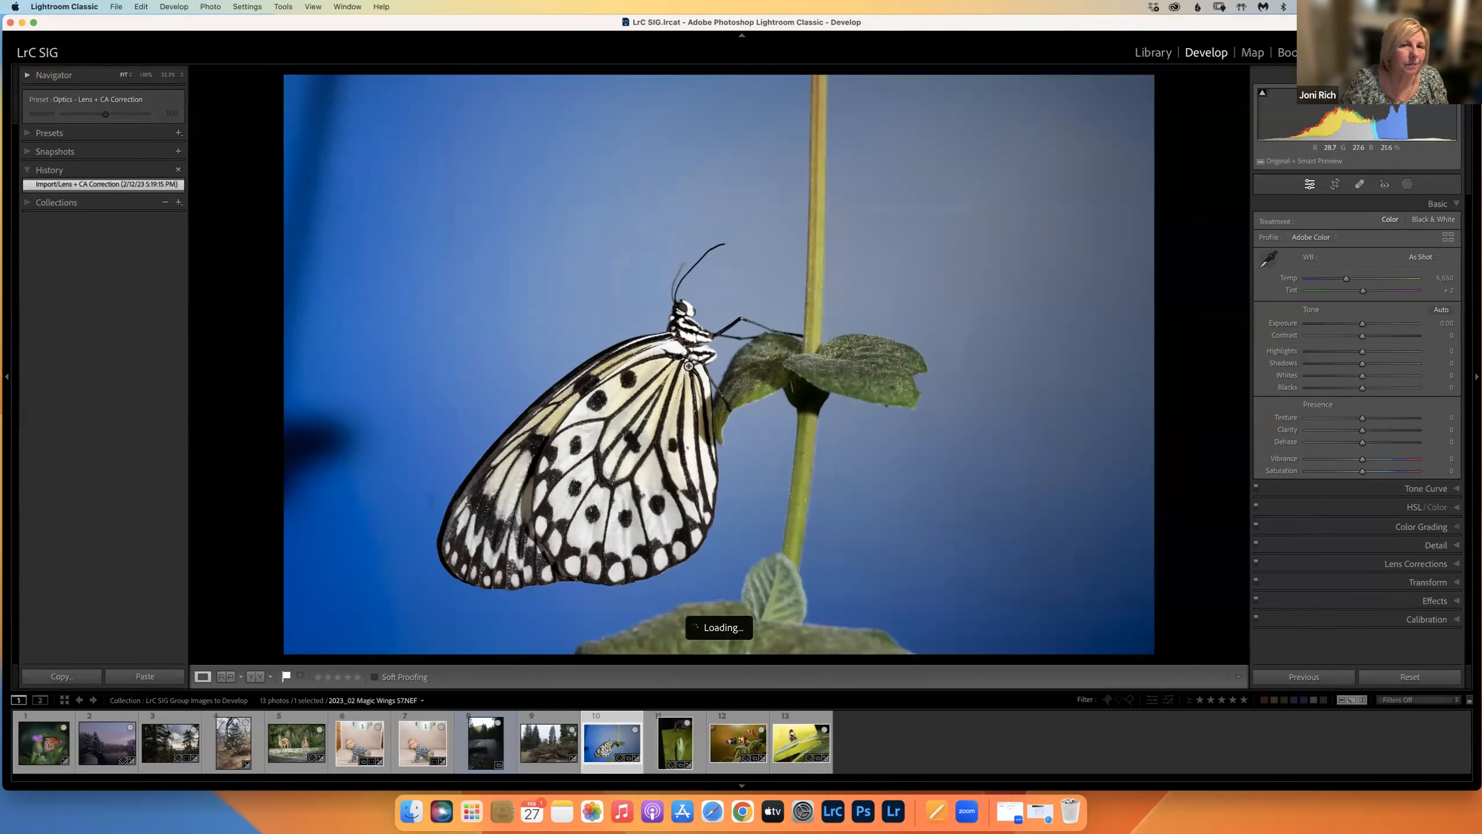
pyautogui.click(695, 305)
pyautogui.click(700, 308)
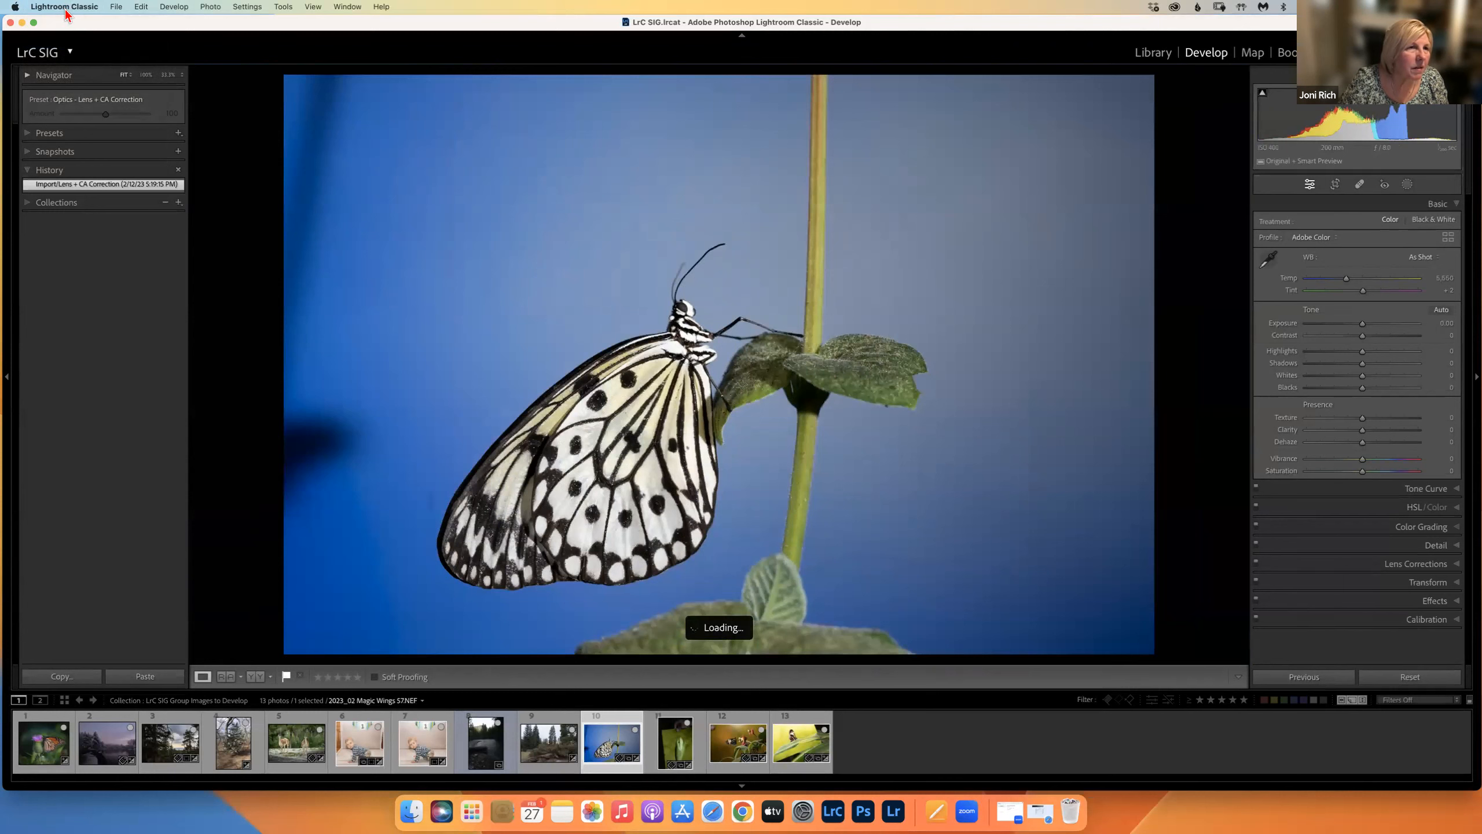
# Step: Revisit the Zoom clicked point to center preference and test zooming across the butterfly photo once more
pyautogui.click(64, 7)
pyautogui.click(55, 43)
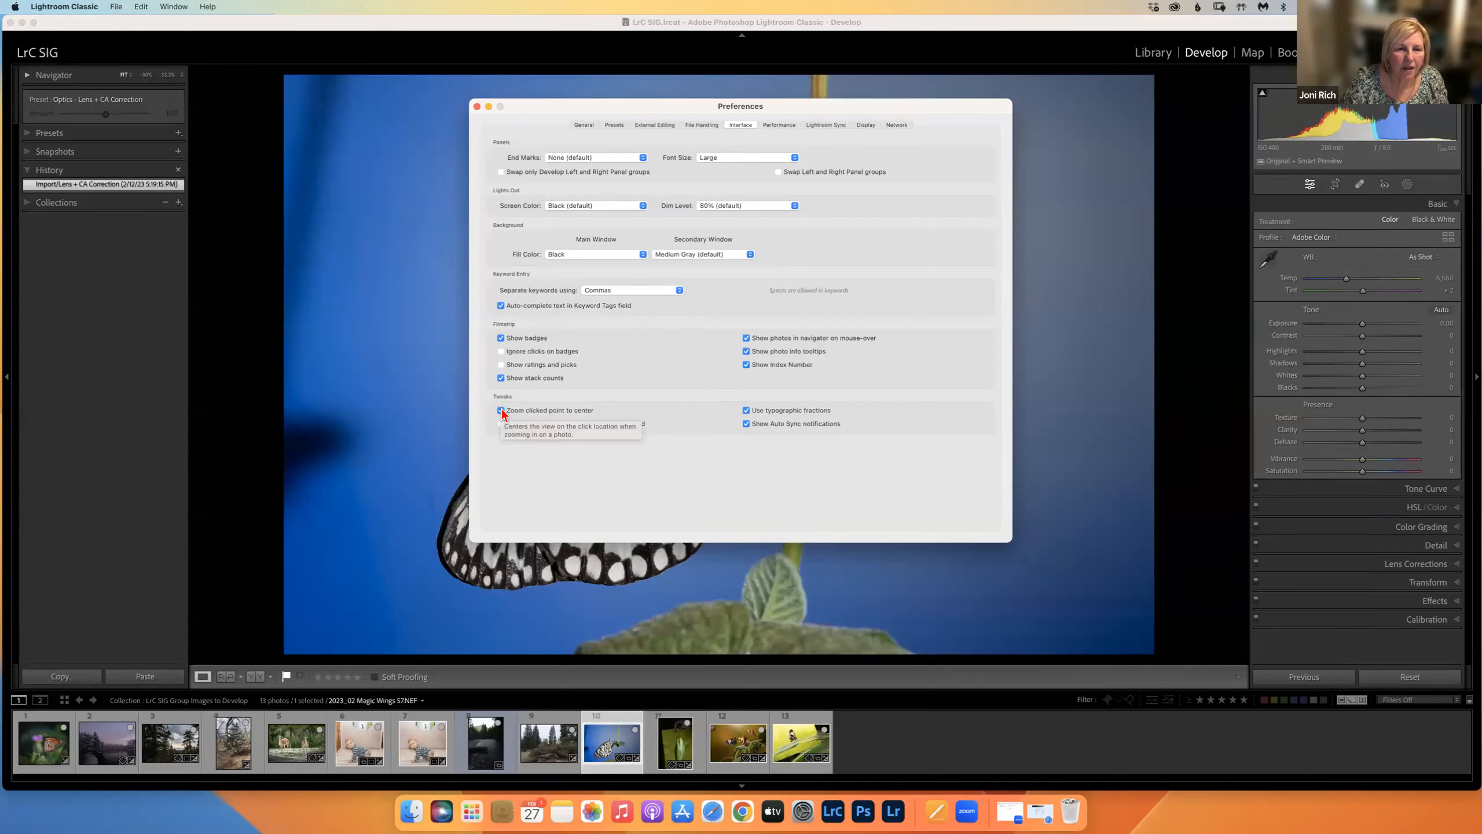
pyautogui.click(476, 106)
pyautogui.moveTo(684, 172); pyautogui.dragTo(698, 189)
pyautogui.moveTo(1010, 186); pyautogui.dragTo(1013, 192)
pyautogui.moveTo(507, 291); pyautogui.dragTo(327, 222)
# Step: Reopen the Interface preferences and make sure Zoom clicked point to center is turned on
pyautogui.click(65, 7)
pyautogui.click(58, 44)
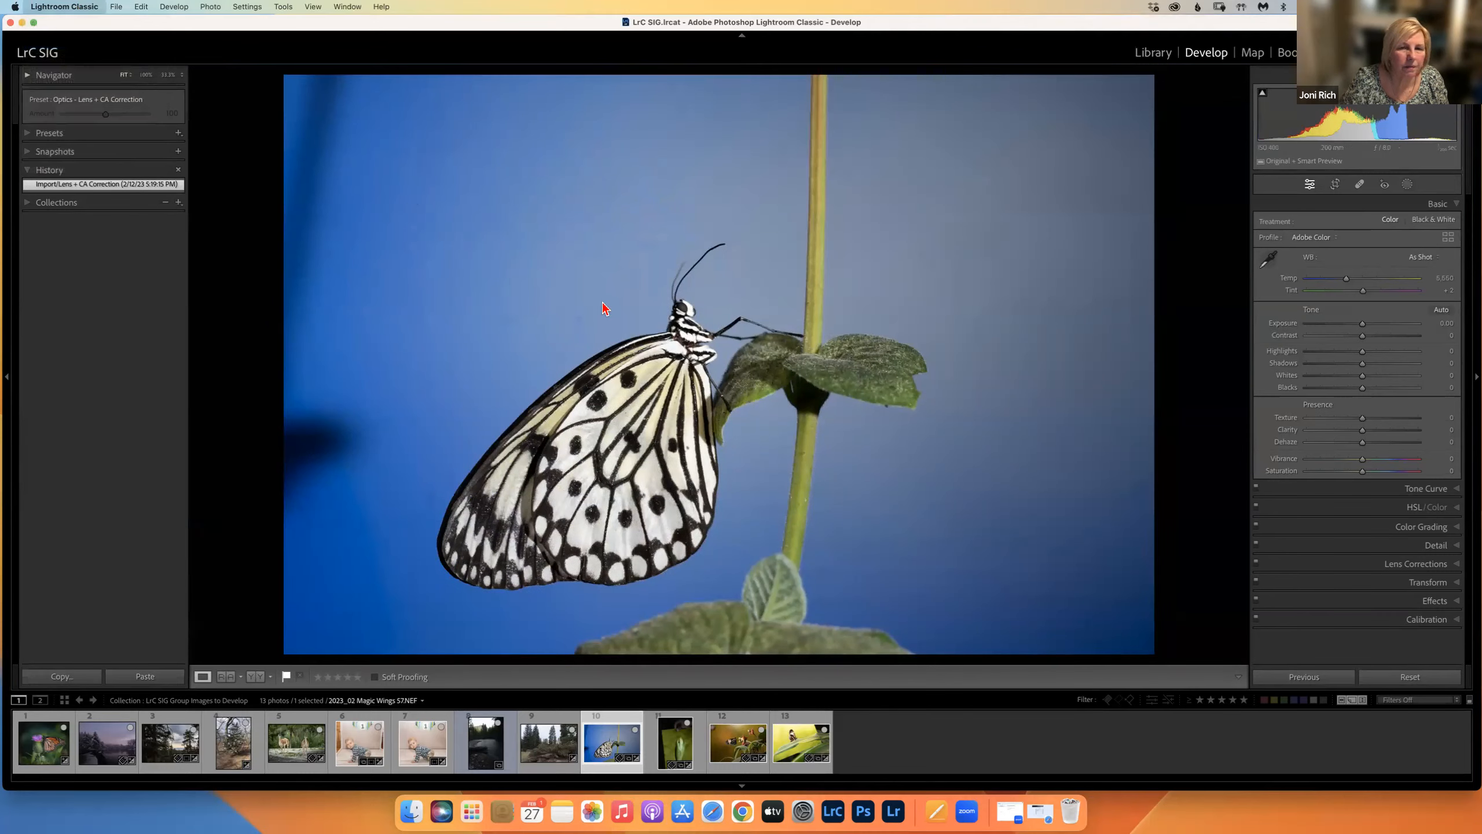
pyautogui.click(502, 409)
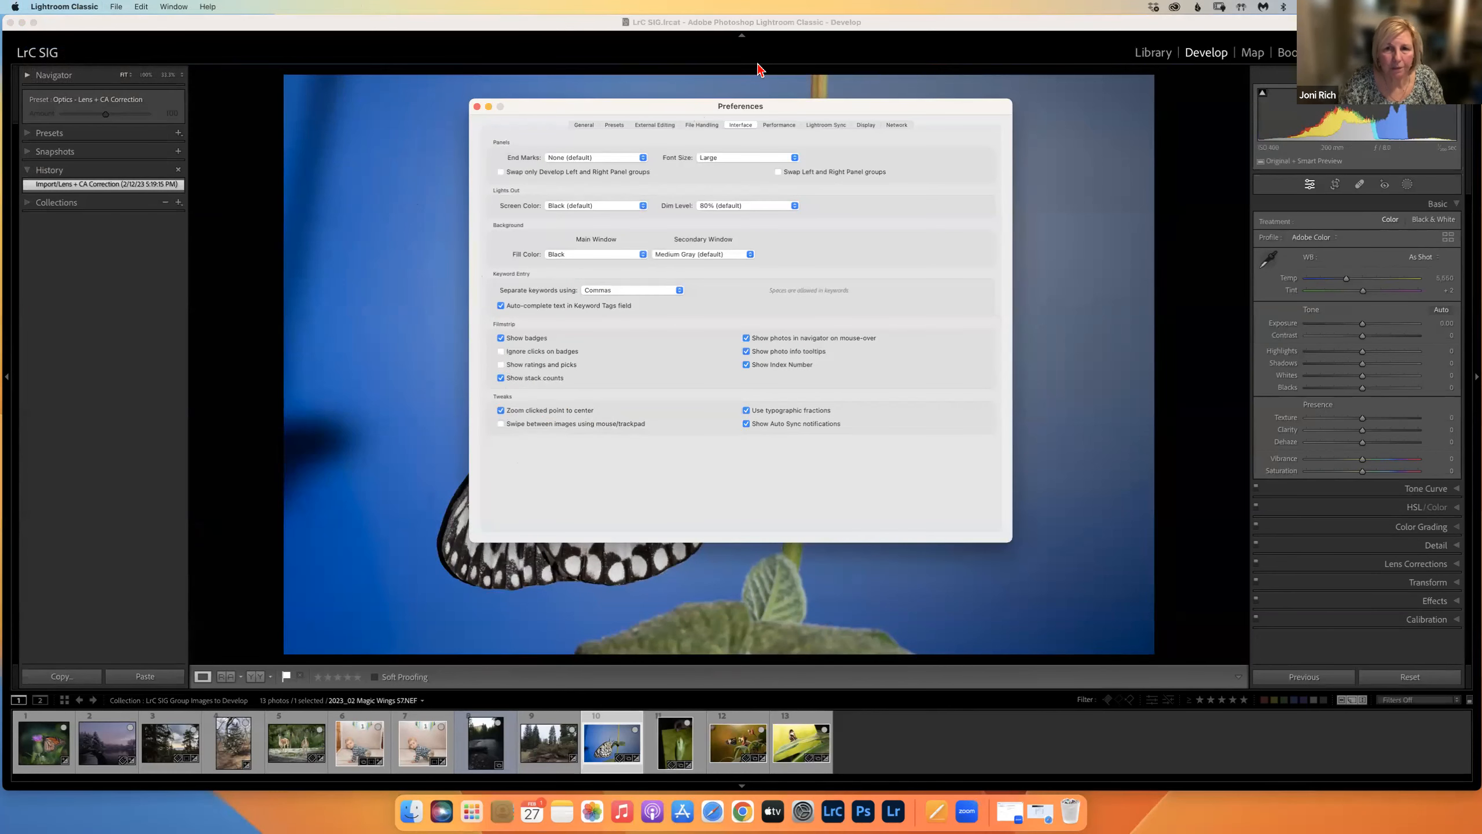
pyautogui.rightClick(772, 88)
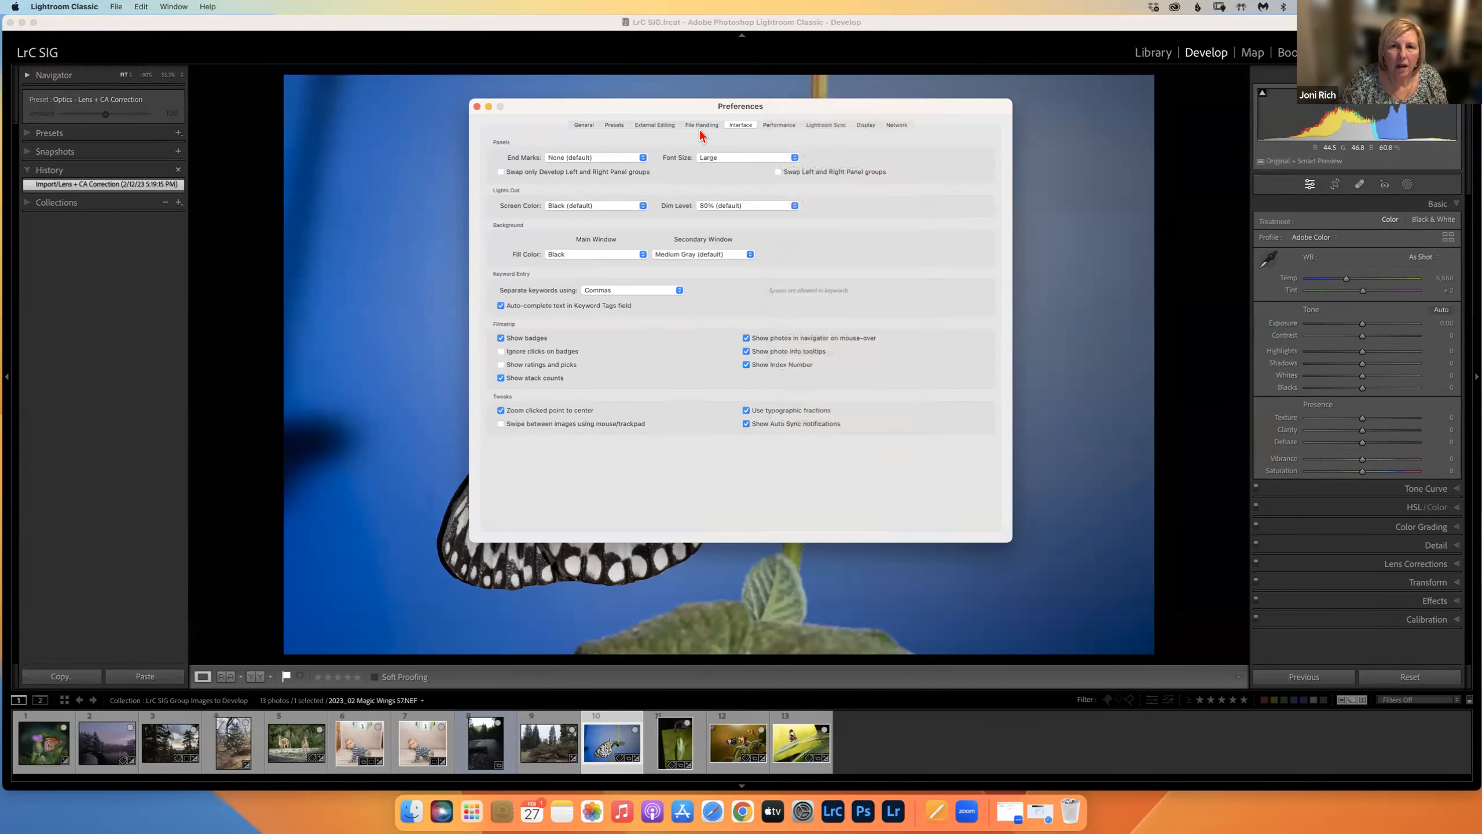
# Step: Review the Performance preferences, checking the graphics processor choices and the Camera Raw cache's maximum size
pyautogui.click(774, 124)
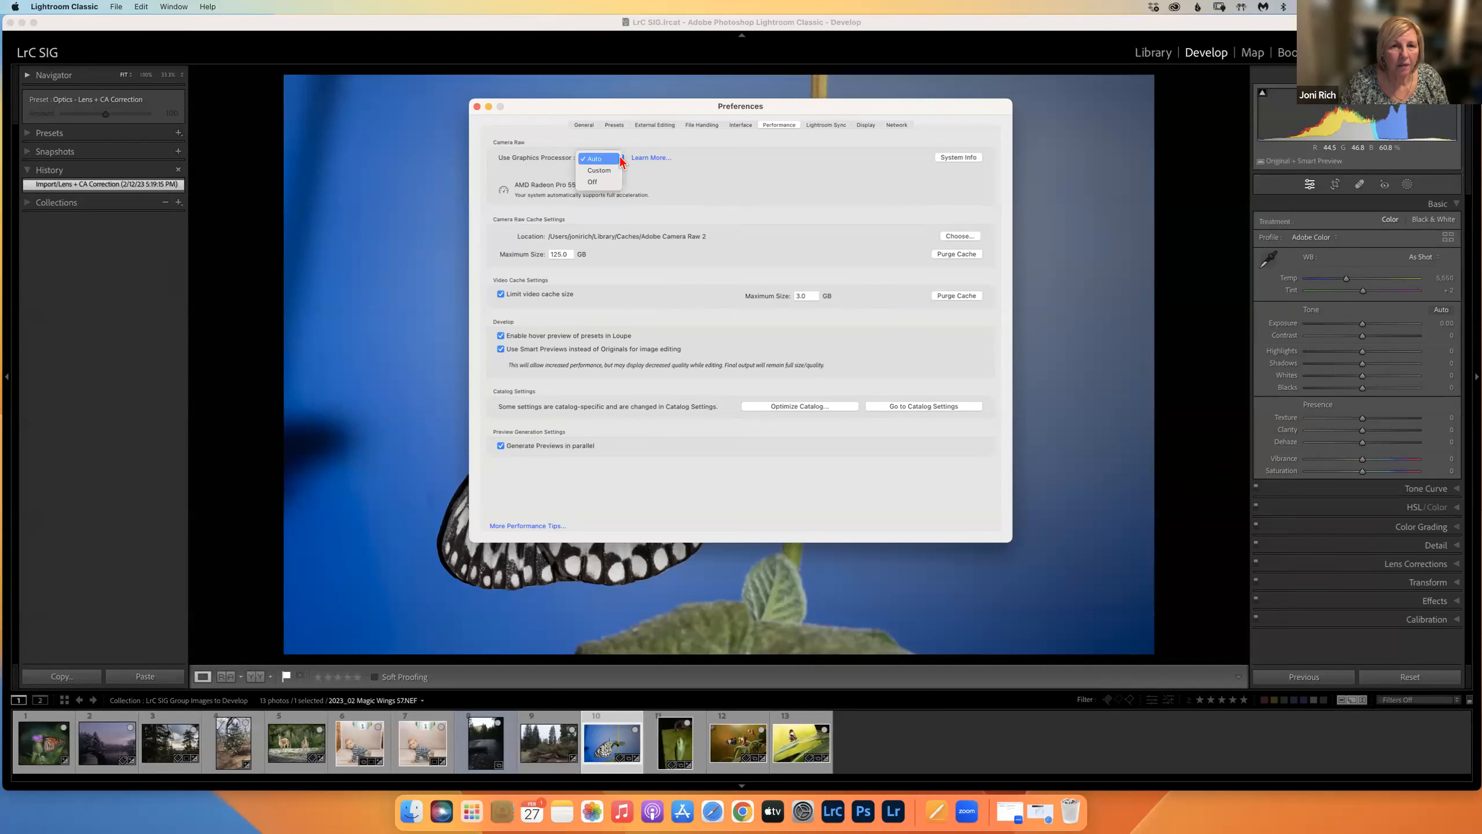
pyautogui.click(621, 158)
pyautogui.click(647, 172)
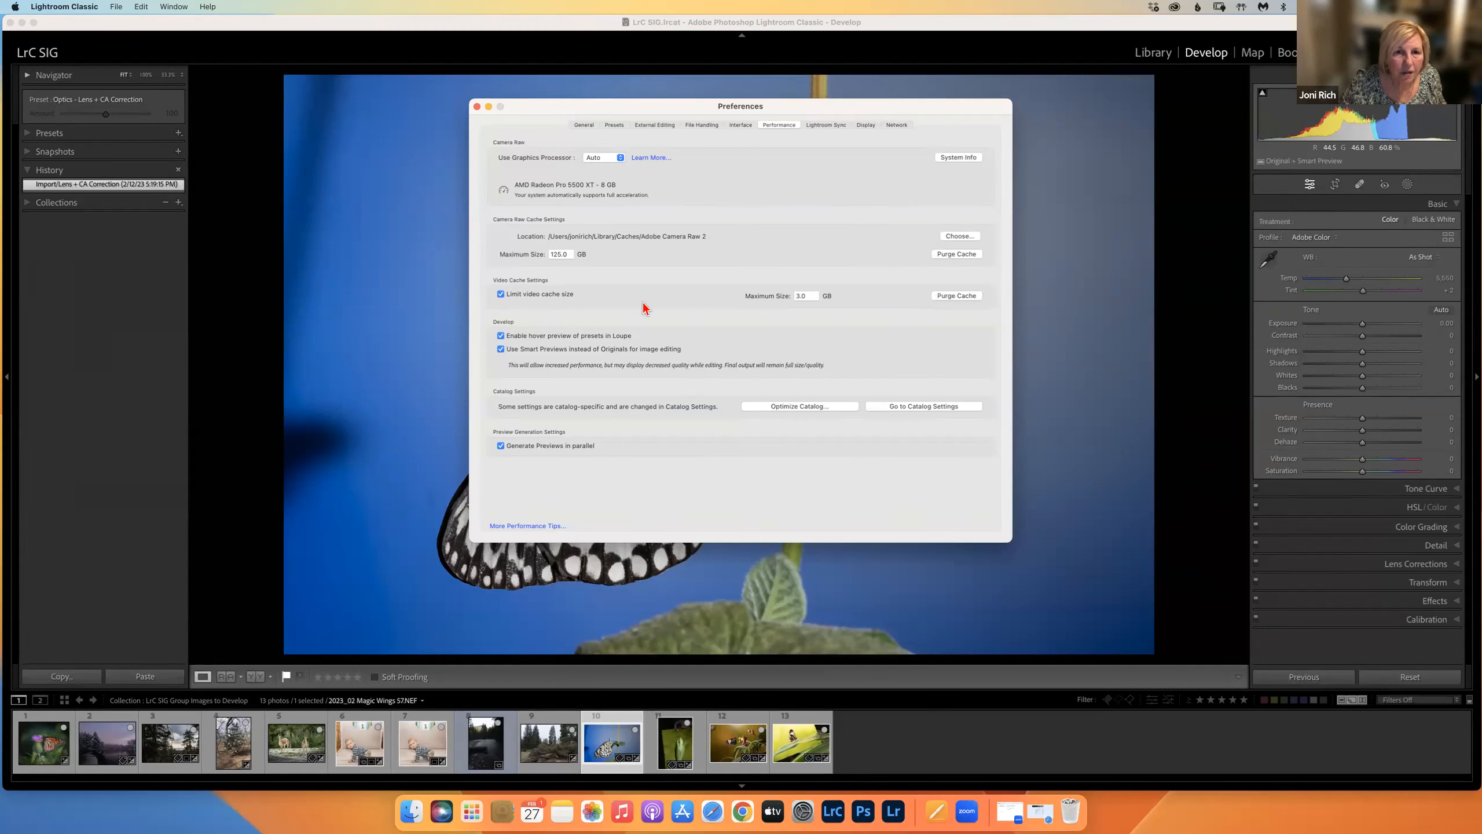
pyautogui.doubleClick(551, 254)
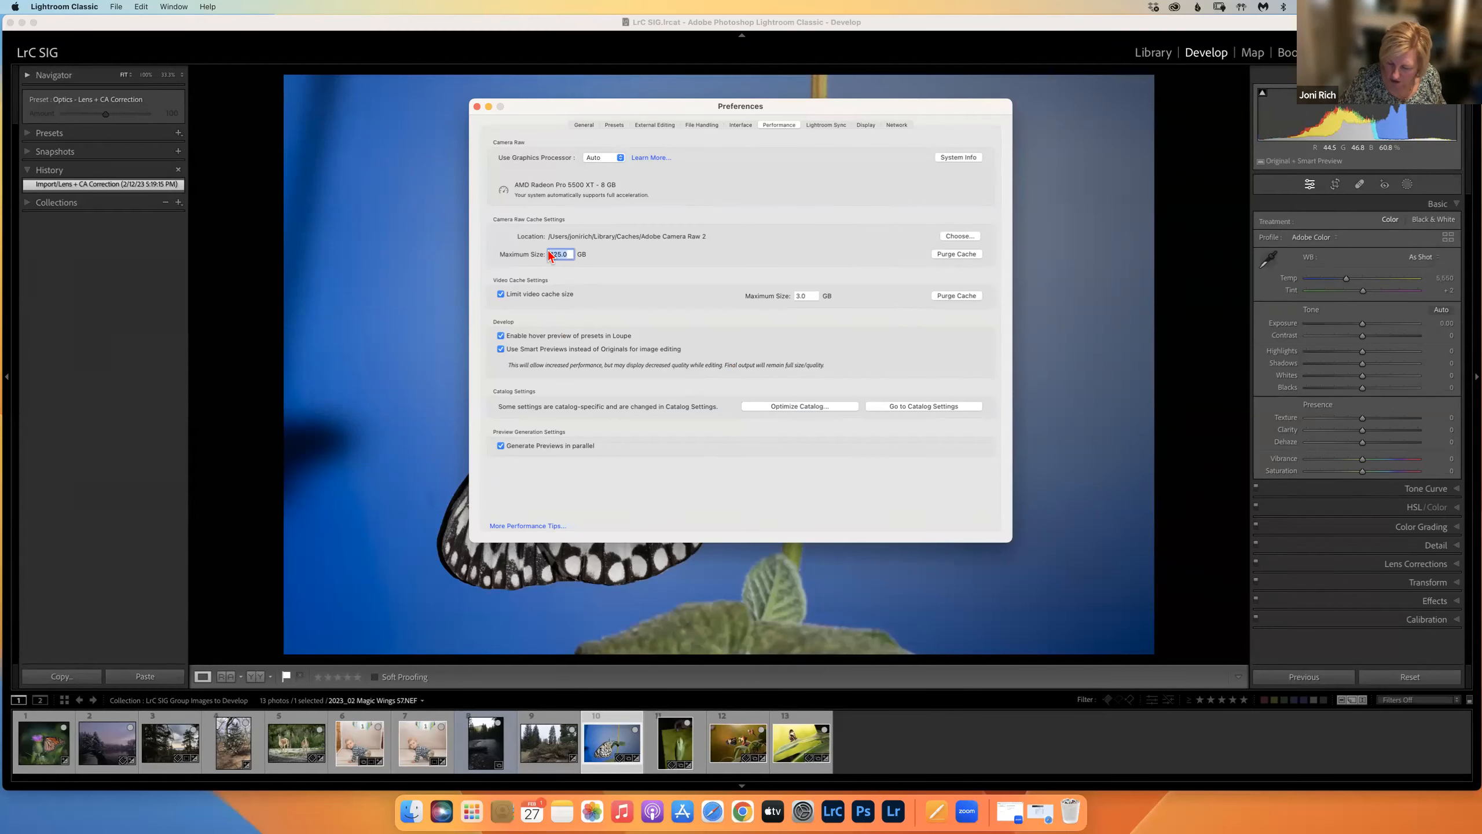
pyautogui.click(601, 271)
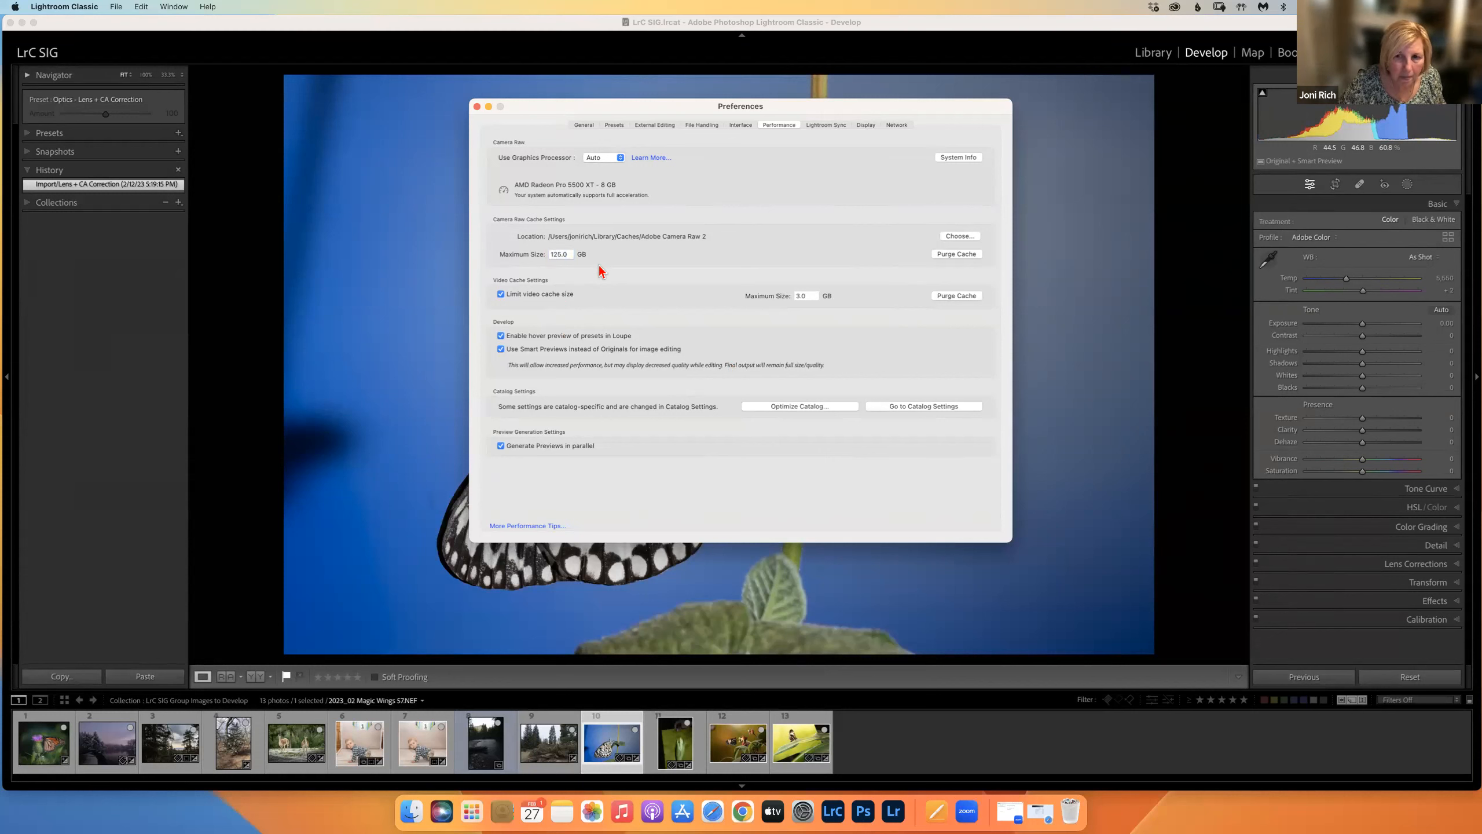
pyautogui.doubleClick(554, 254)
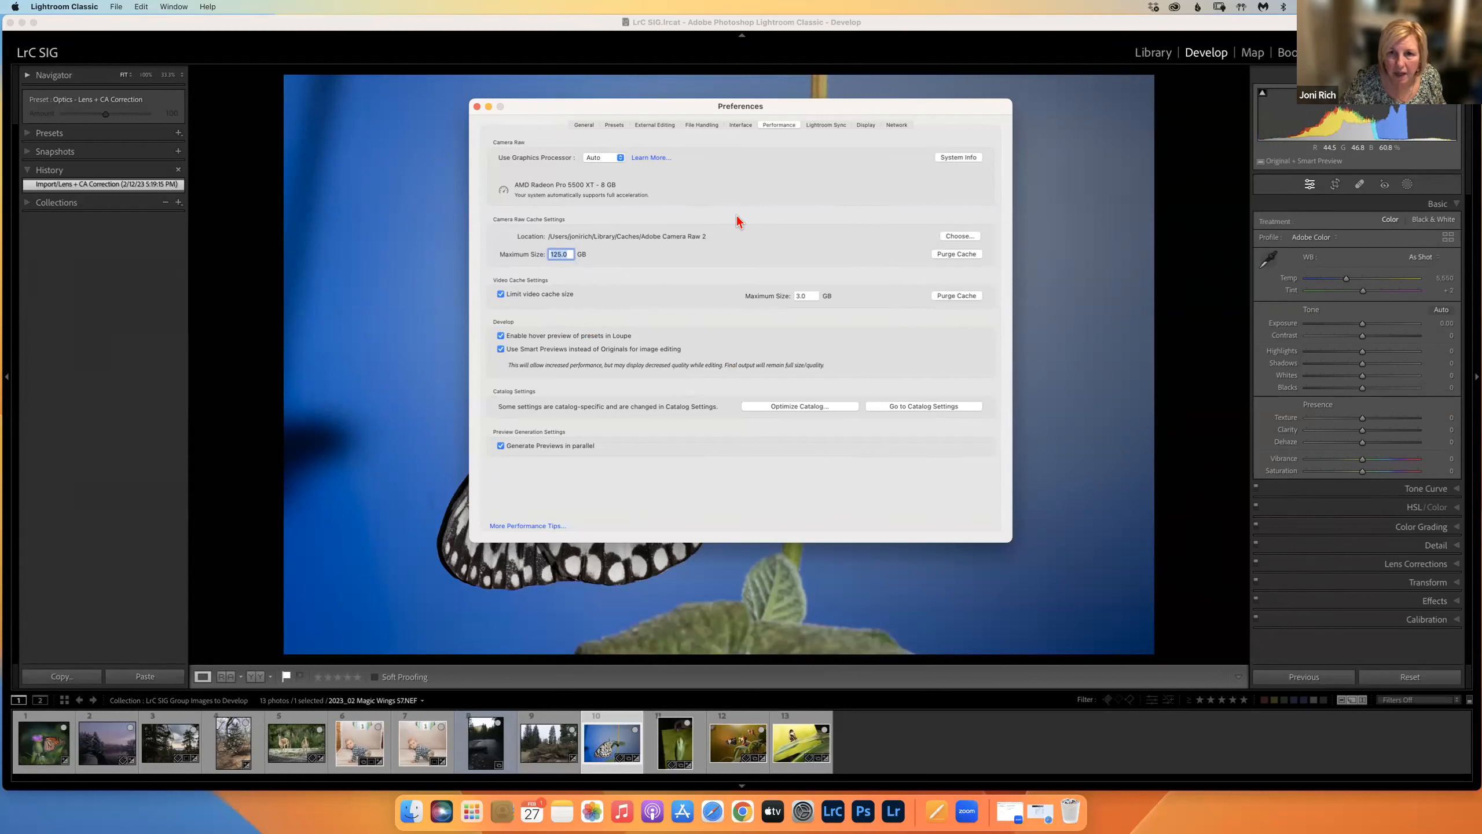
pyautogui.click(620, 255)
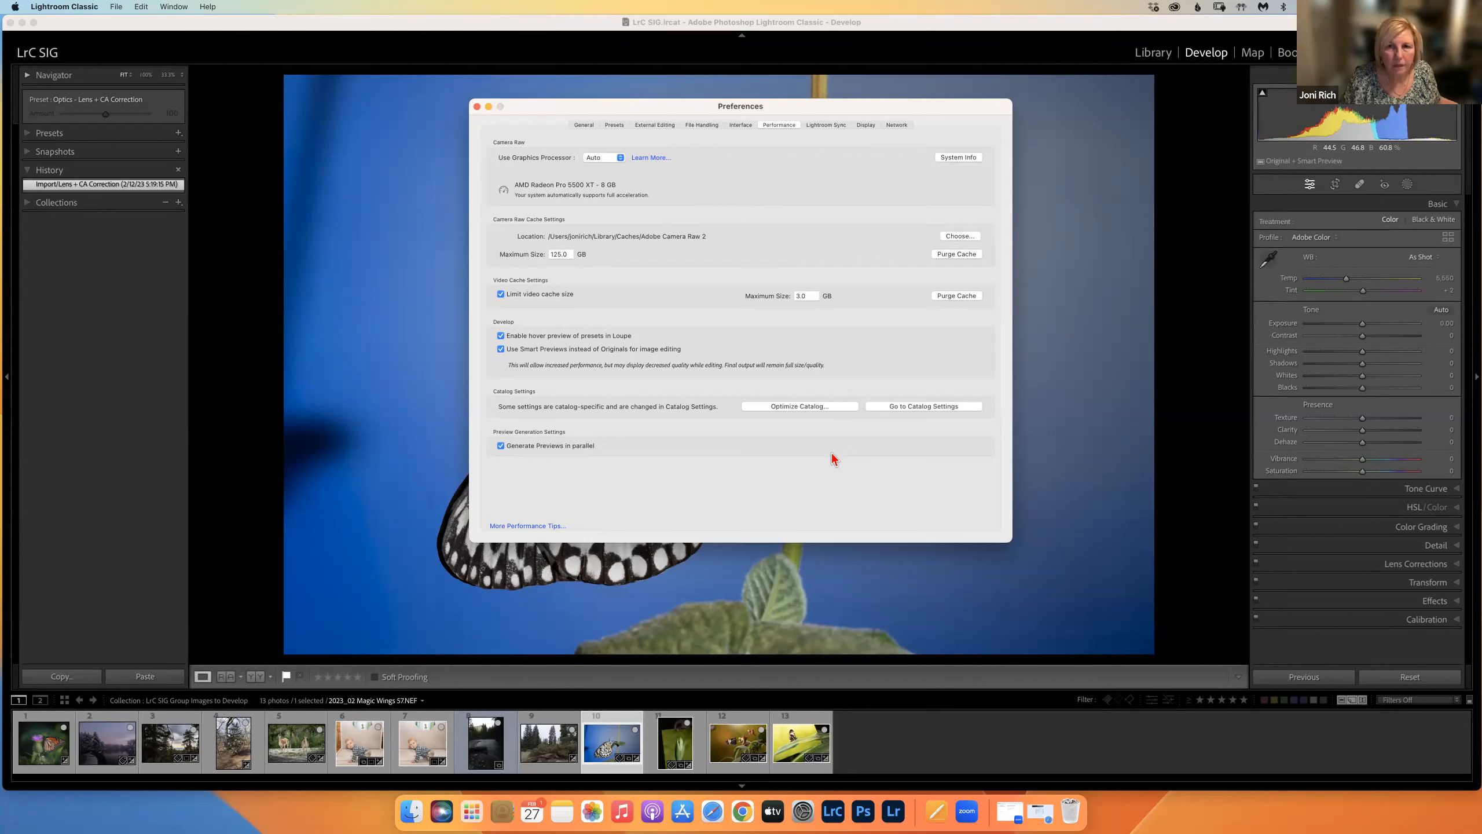
# Step: Review the Lightroom Sync, Display, Network and General preferences, revisit Performance, and close the preferences
pyautogui.click(825, 126)
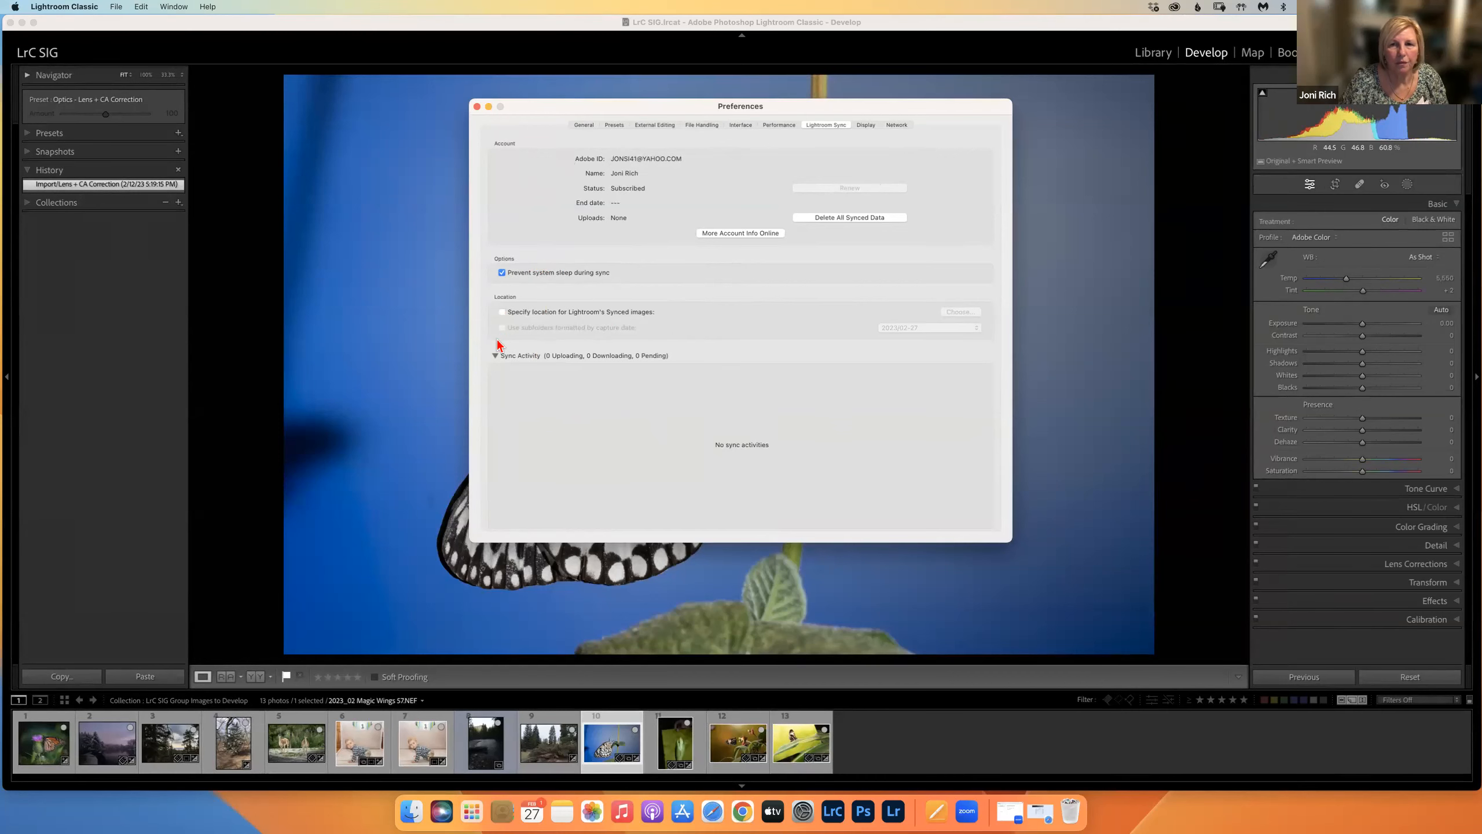
pyautogui.click(870, 128)
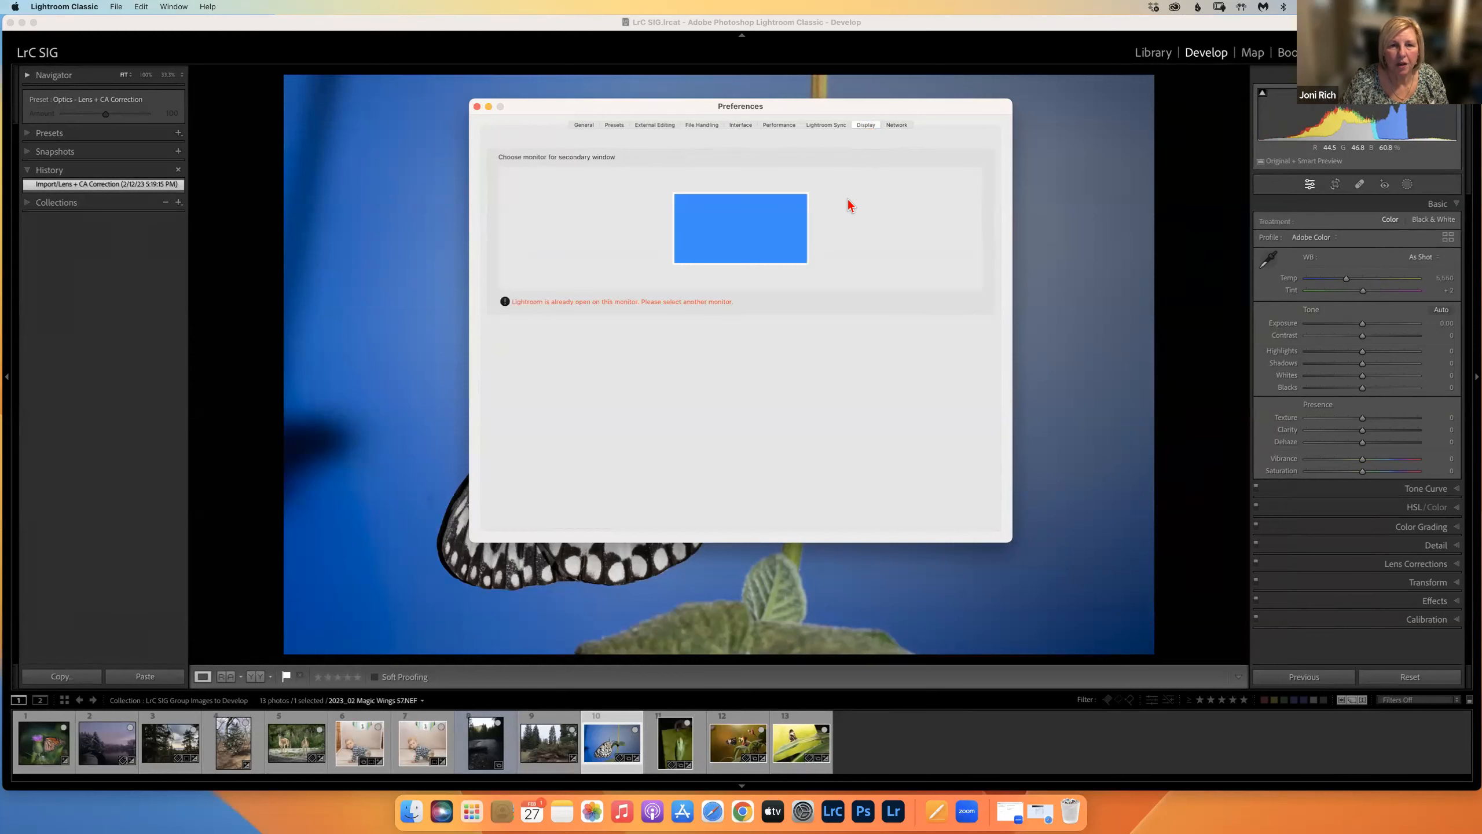
pyautogui.click(899, 125)
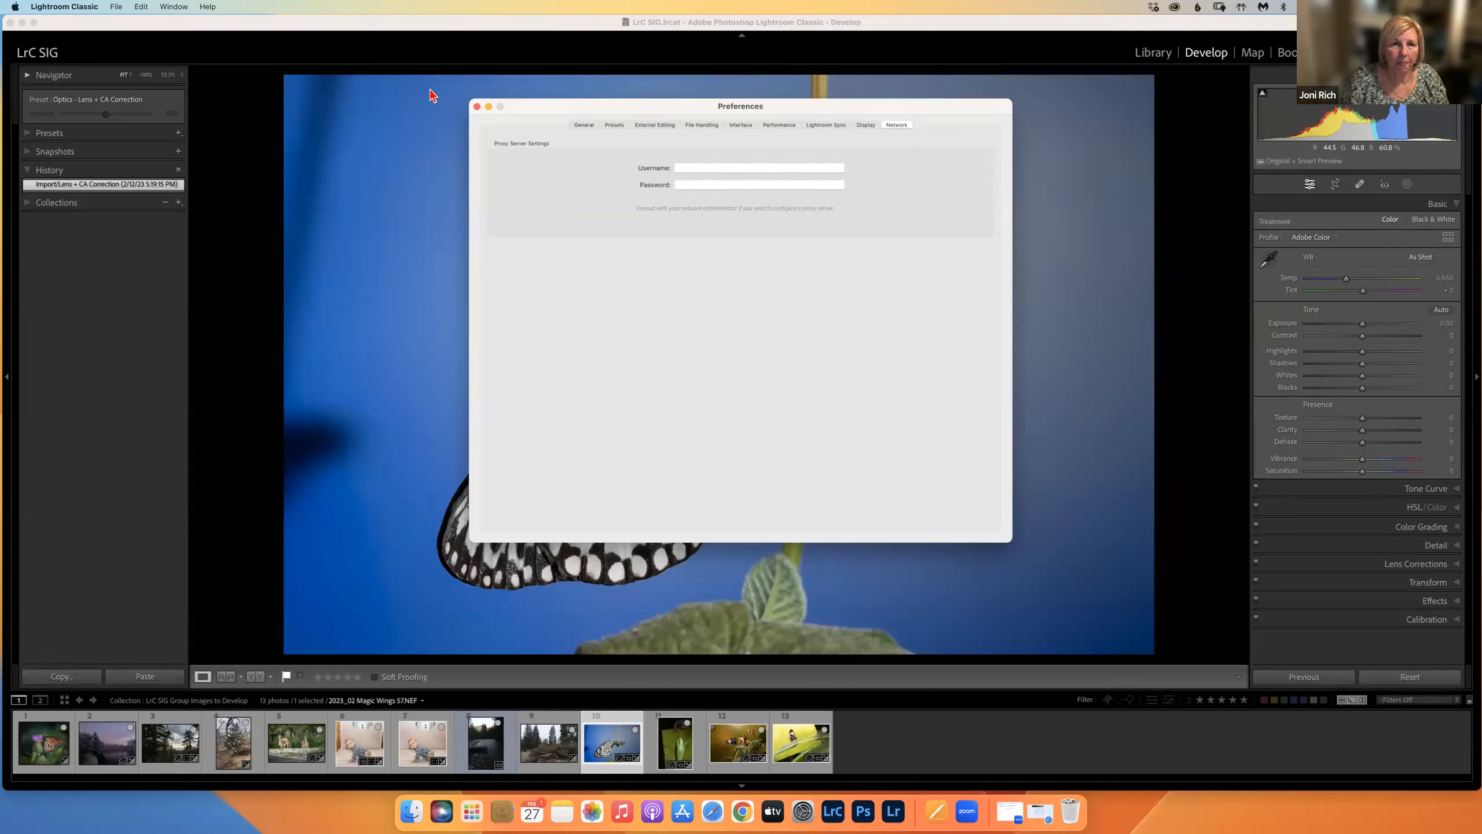
pyautogui.click(583, 125)
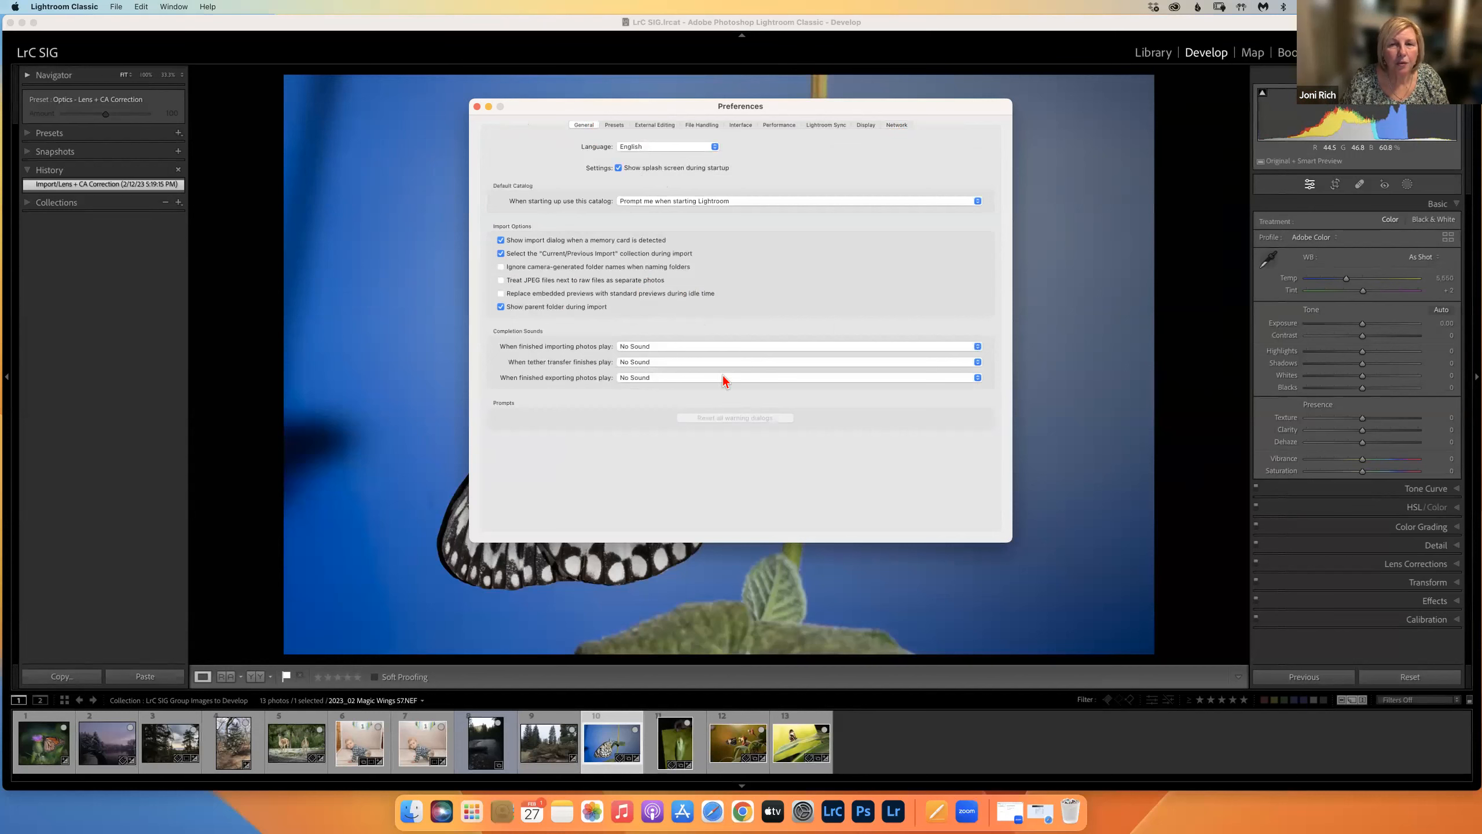
pyautogui.click(780, 126)
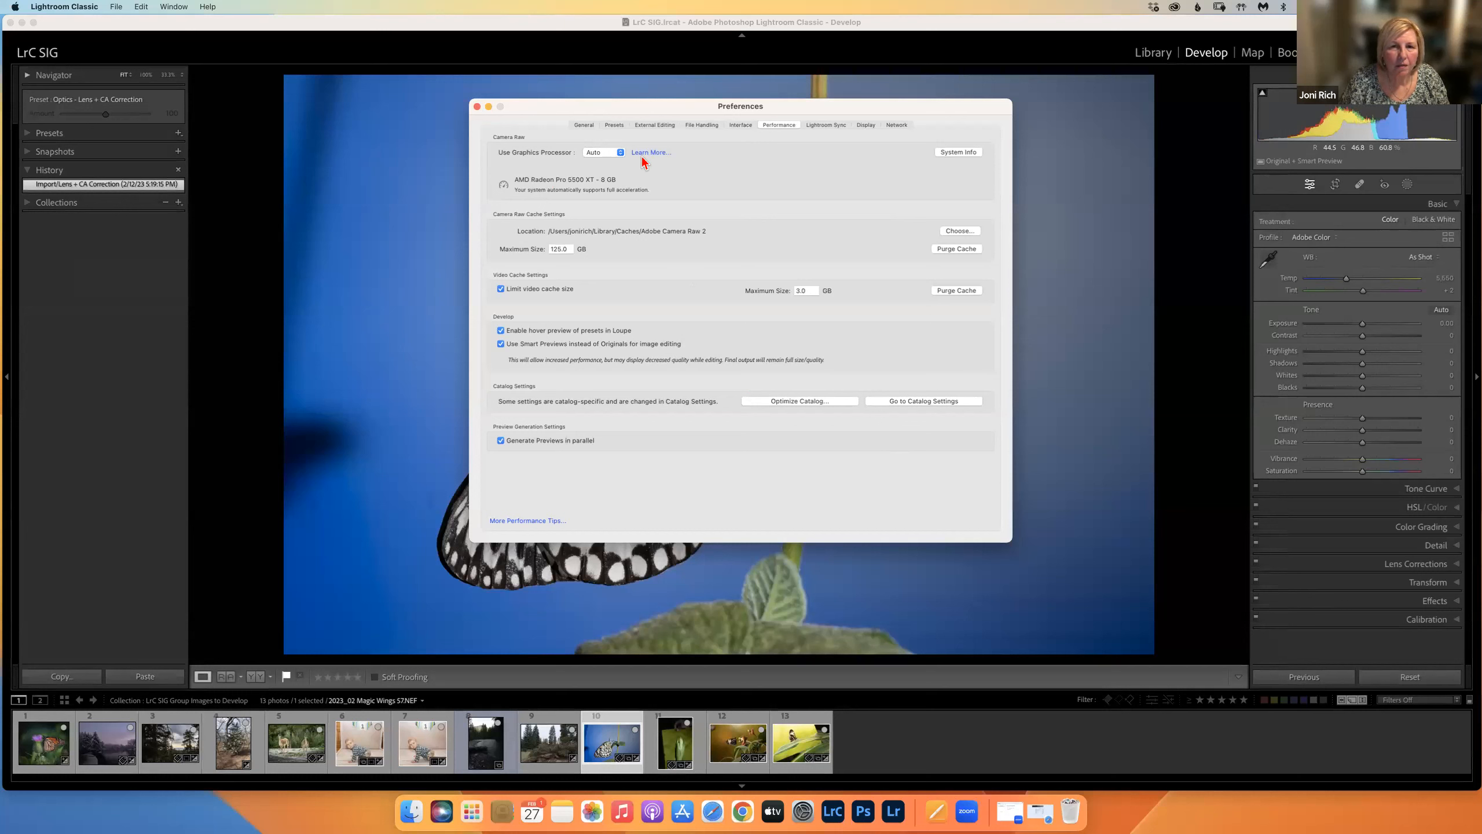
pyautogui.click(477, 107)
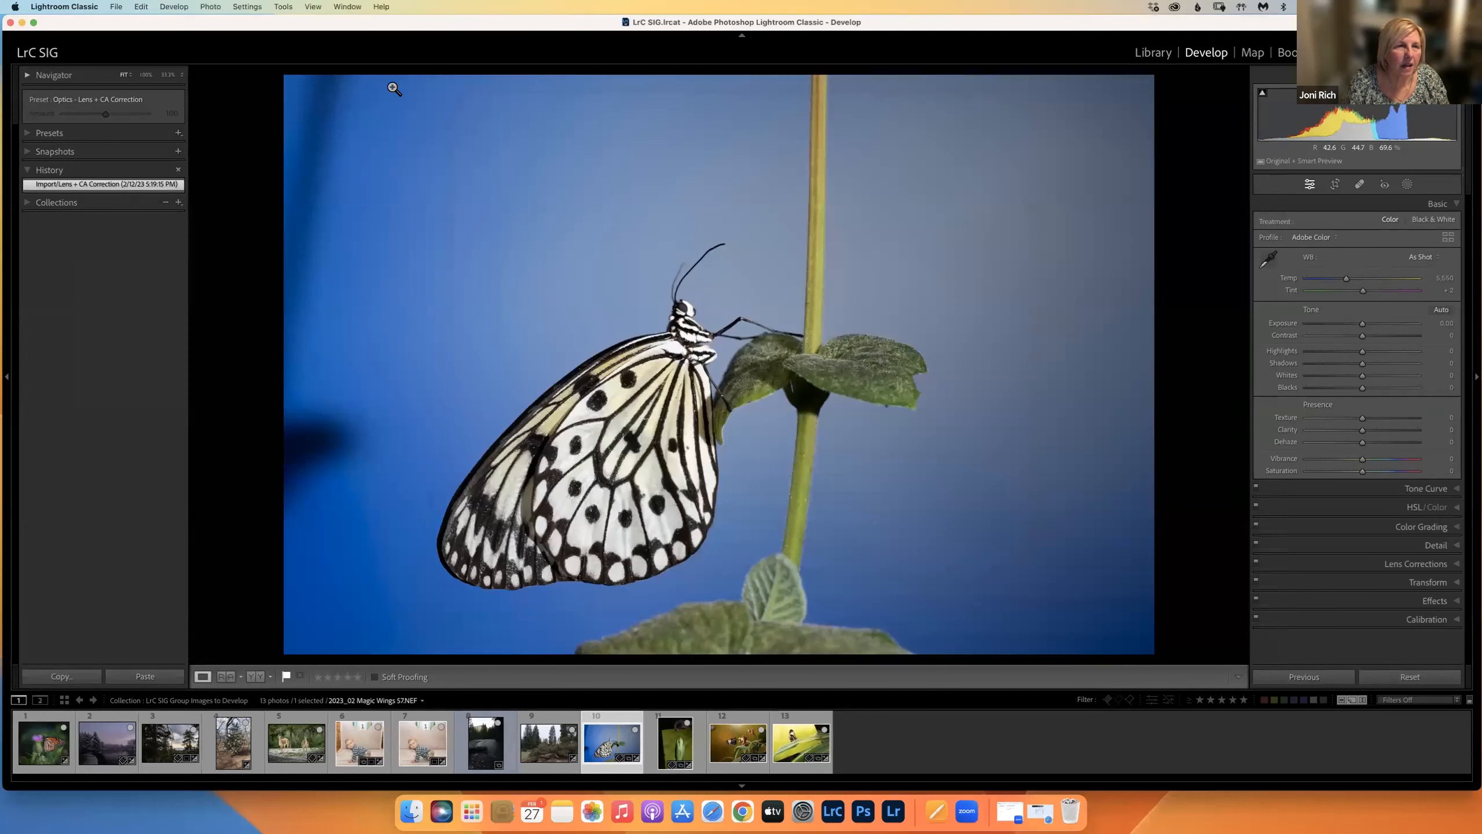
# Step: Open the Catalog Settings to view the File Handling options
pyautogui.click(73, 7)
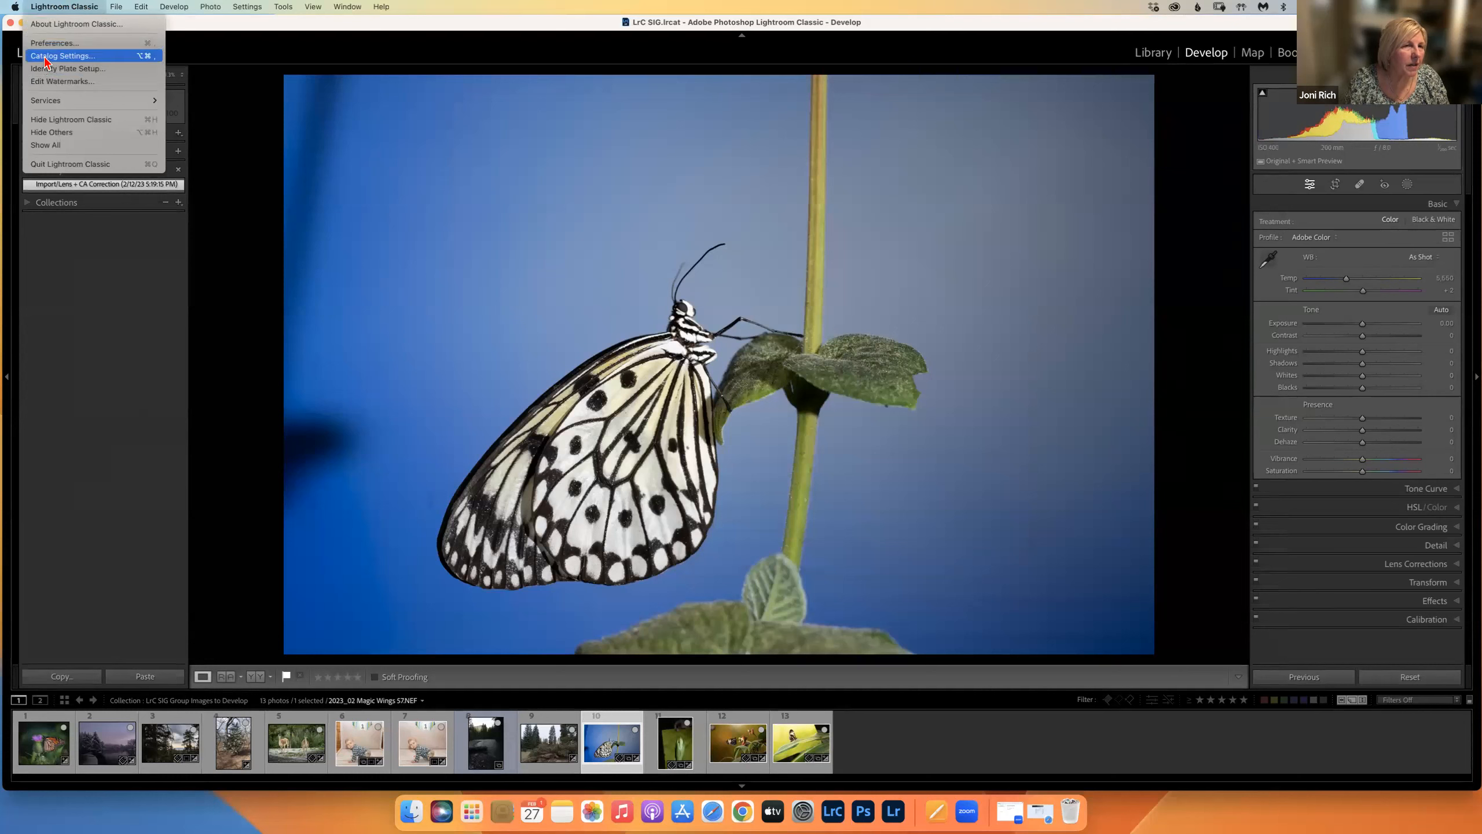
pyautogui.moveTo(145, 11)
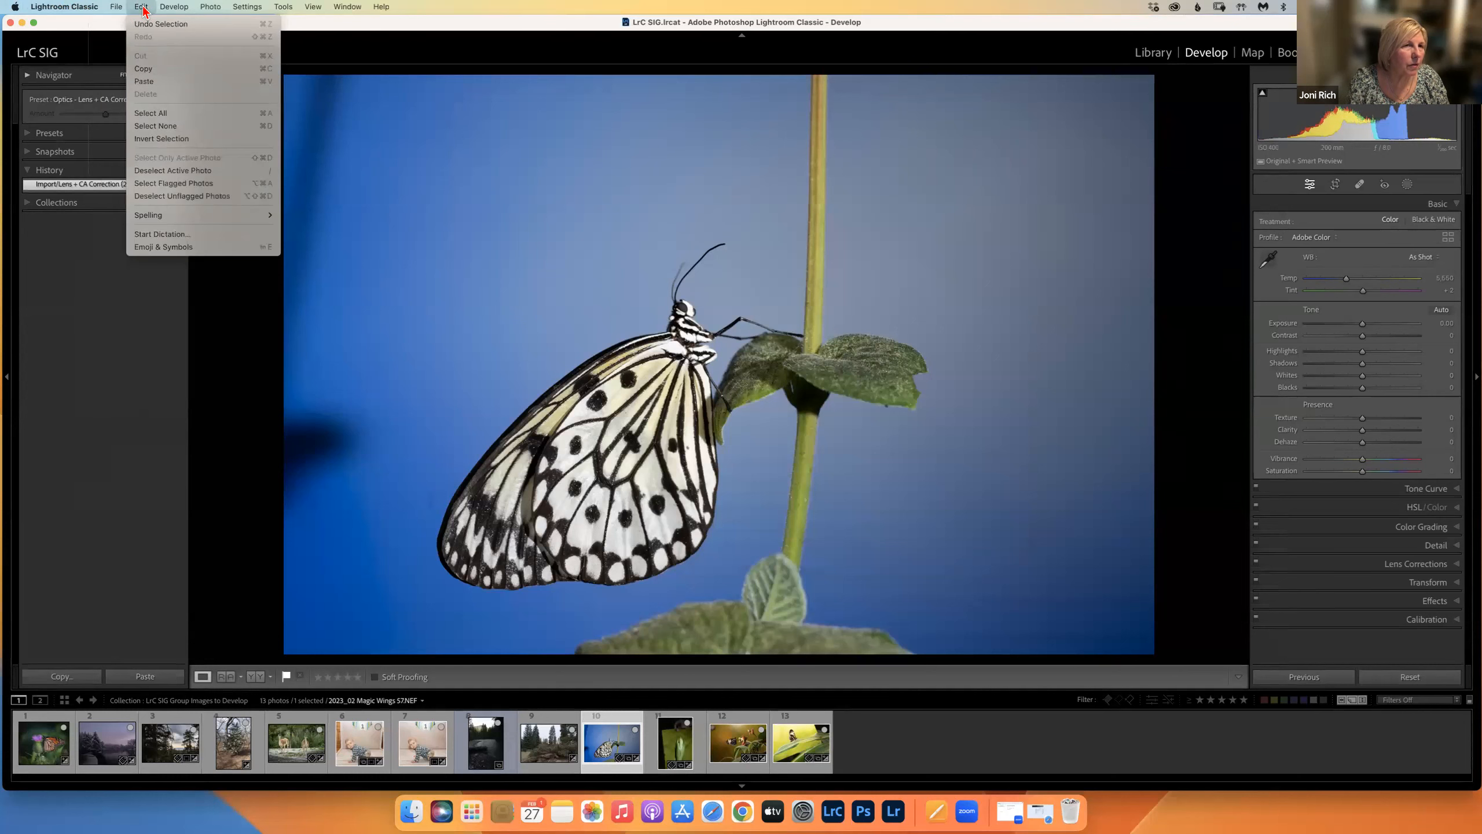
pyautogui.moveTo(66, 8)
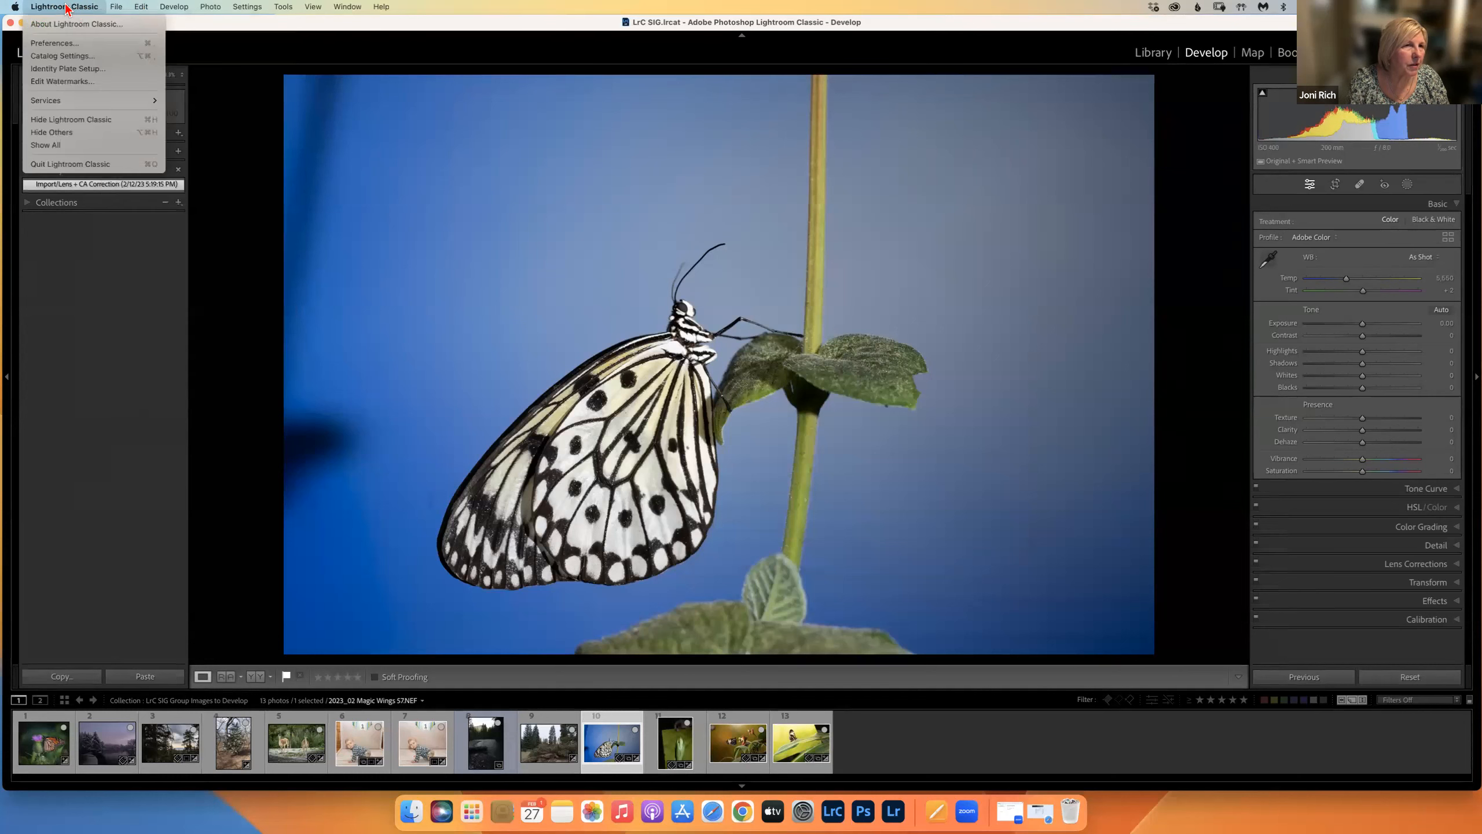
pyautogui.click(63, 56)
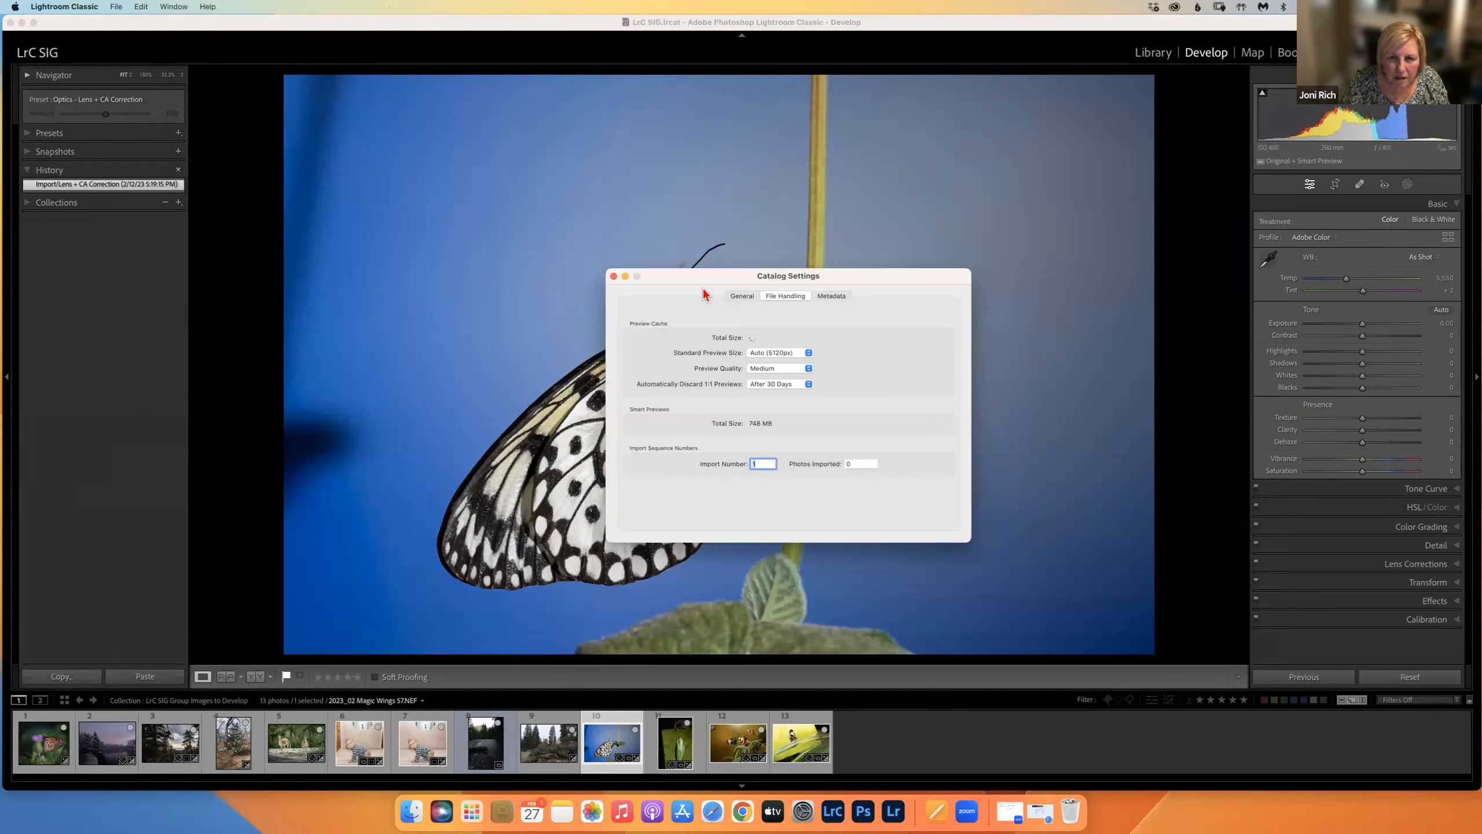
# Step: Look through the General, File Handling and Metadata sections of the Catalog Settings, and close them
pyautogui.click(739, 296)
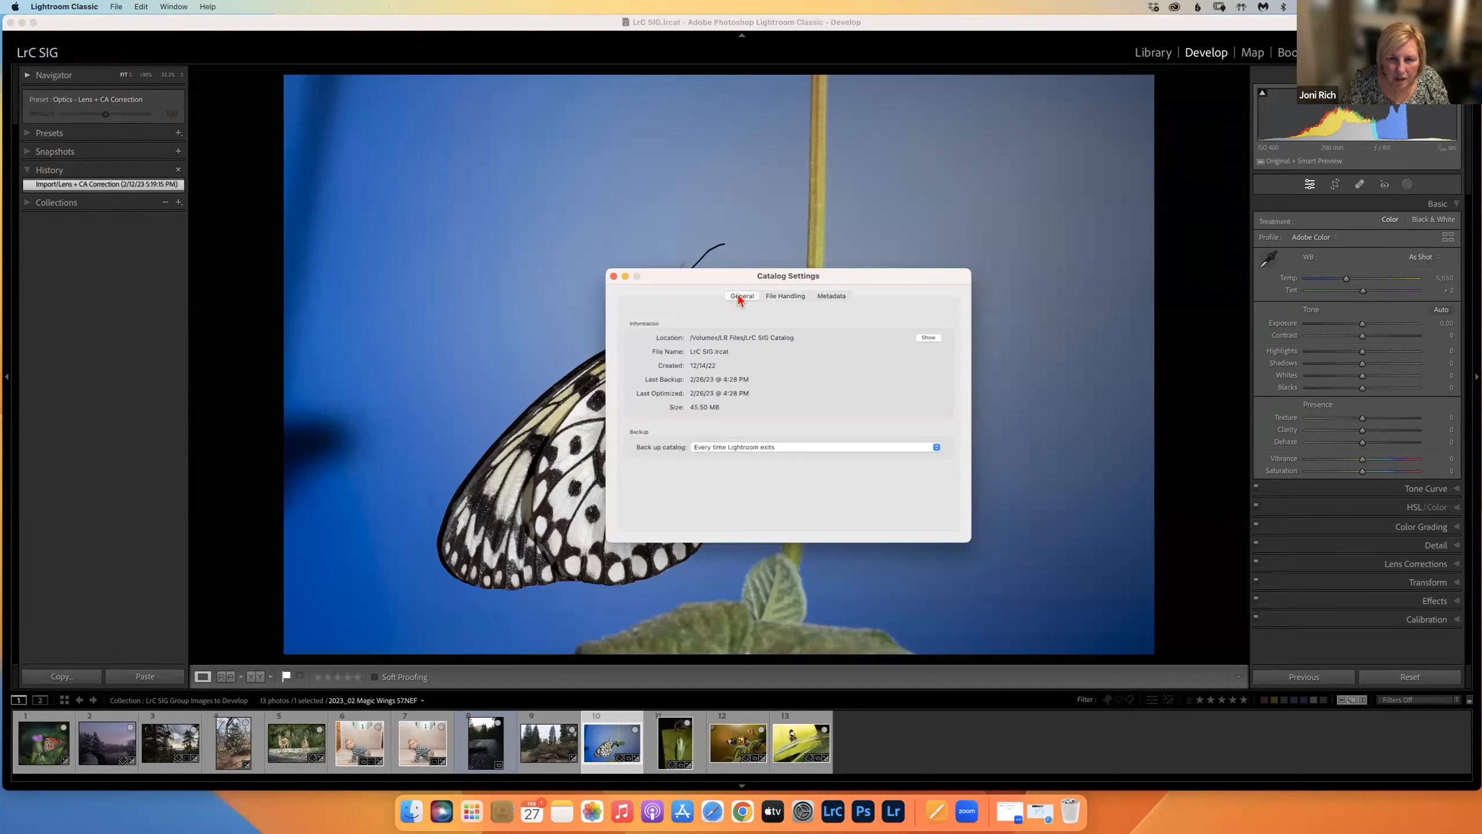
pyautogui.click(782, 295)
pyautogui.click(826, 294)
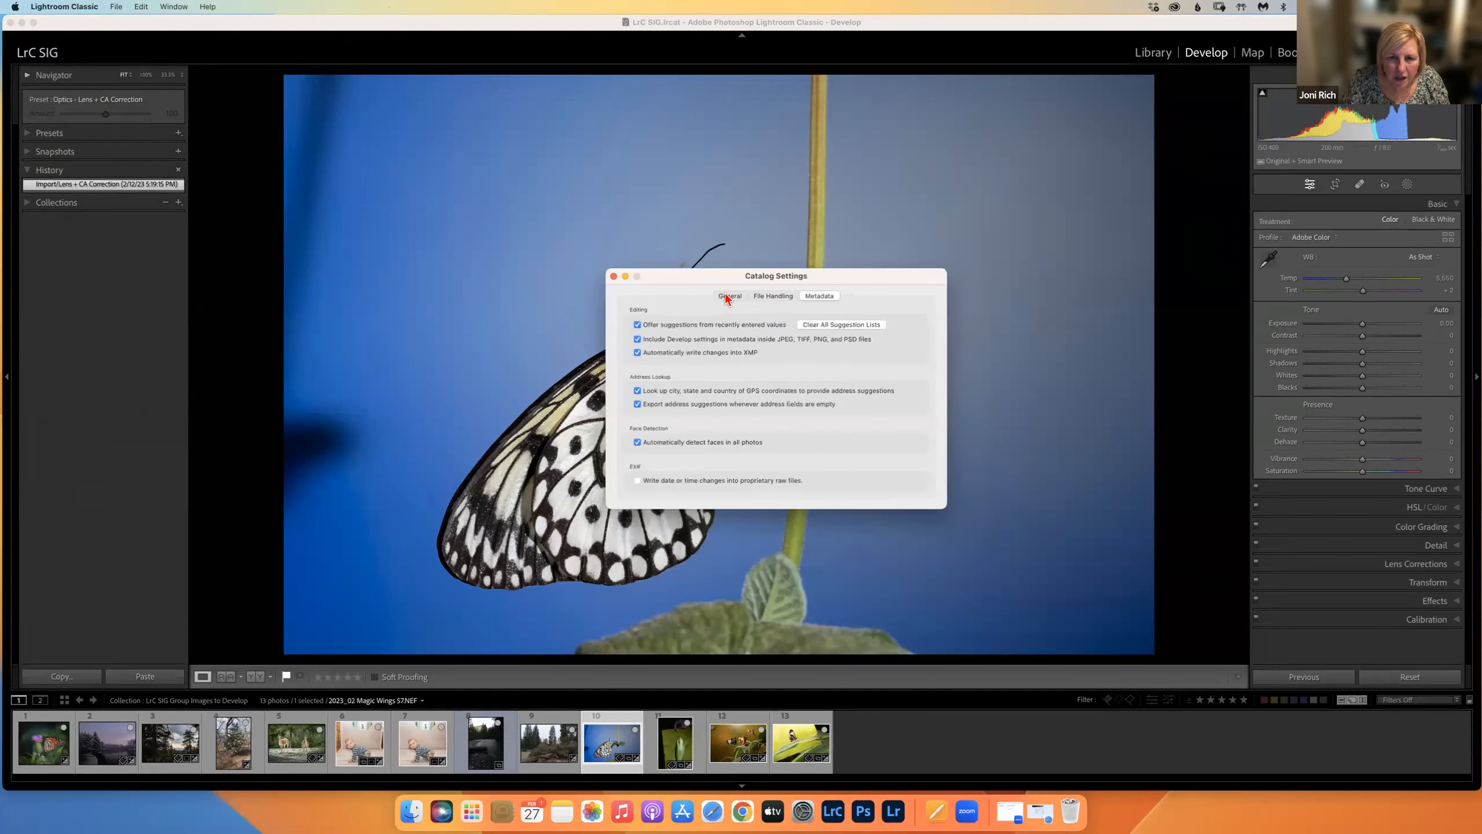
pyautogui.click(613, 276)
# Step: Set the Camera Raw cache's maximum size to 25.0 GB in the Performance preferences and close them
pyautogui.click(78, 6)
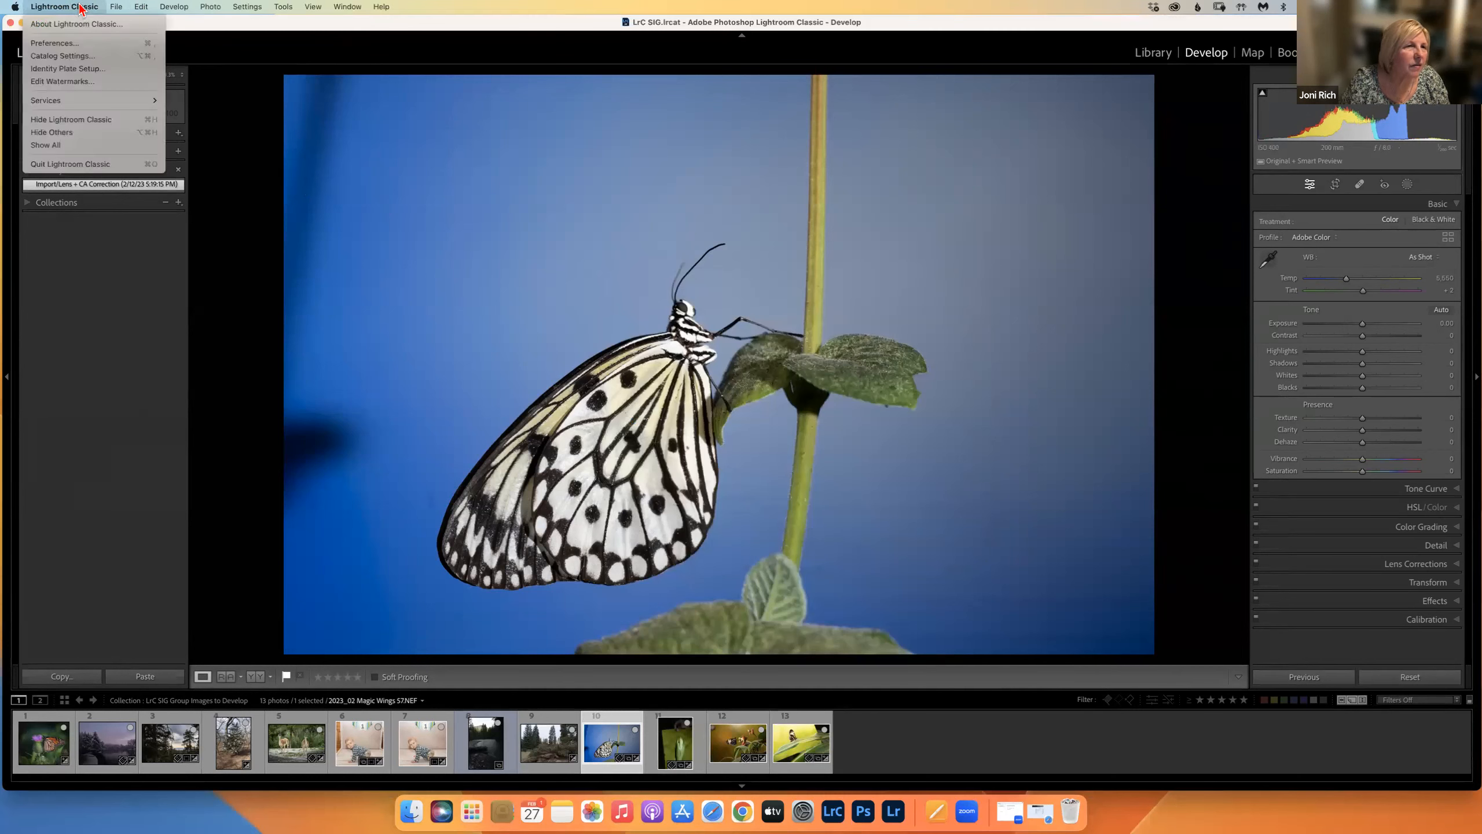
pyautogui.click(54, 45)
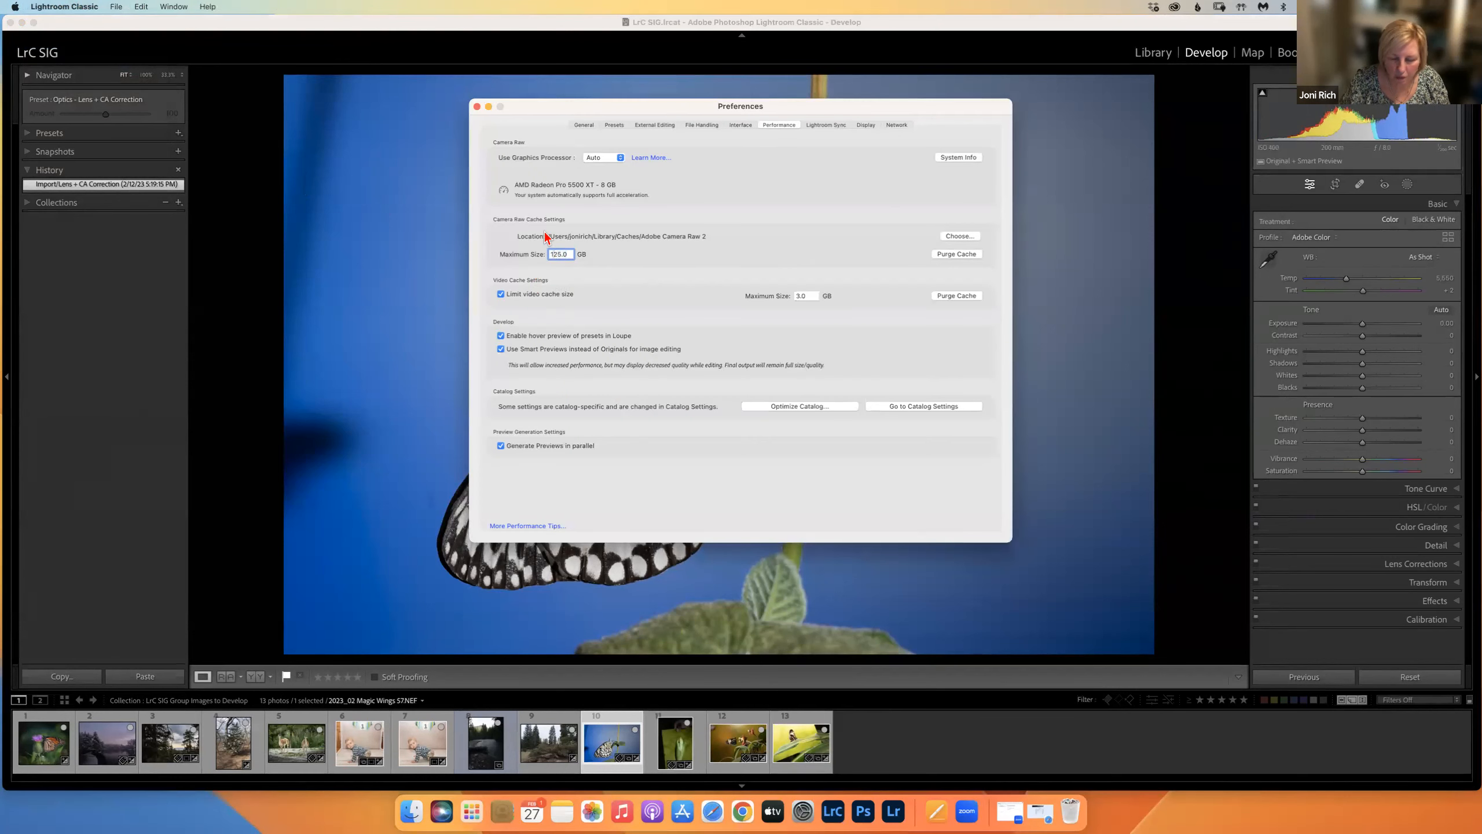
pyautogui.press('BackSpace')
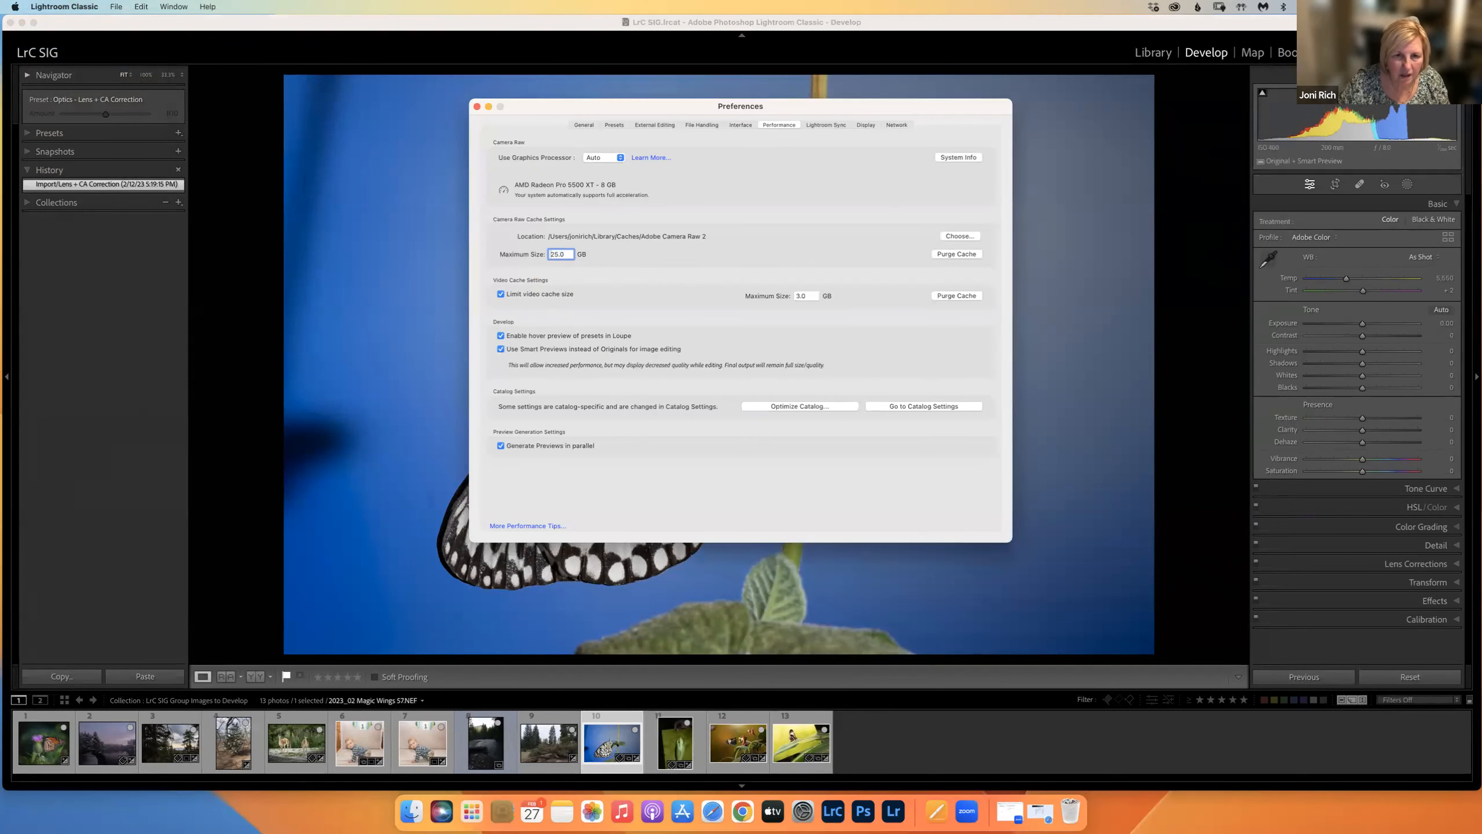
pyautogui.moveTo(487, 102); pyautogui.dragTo(482, 105)
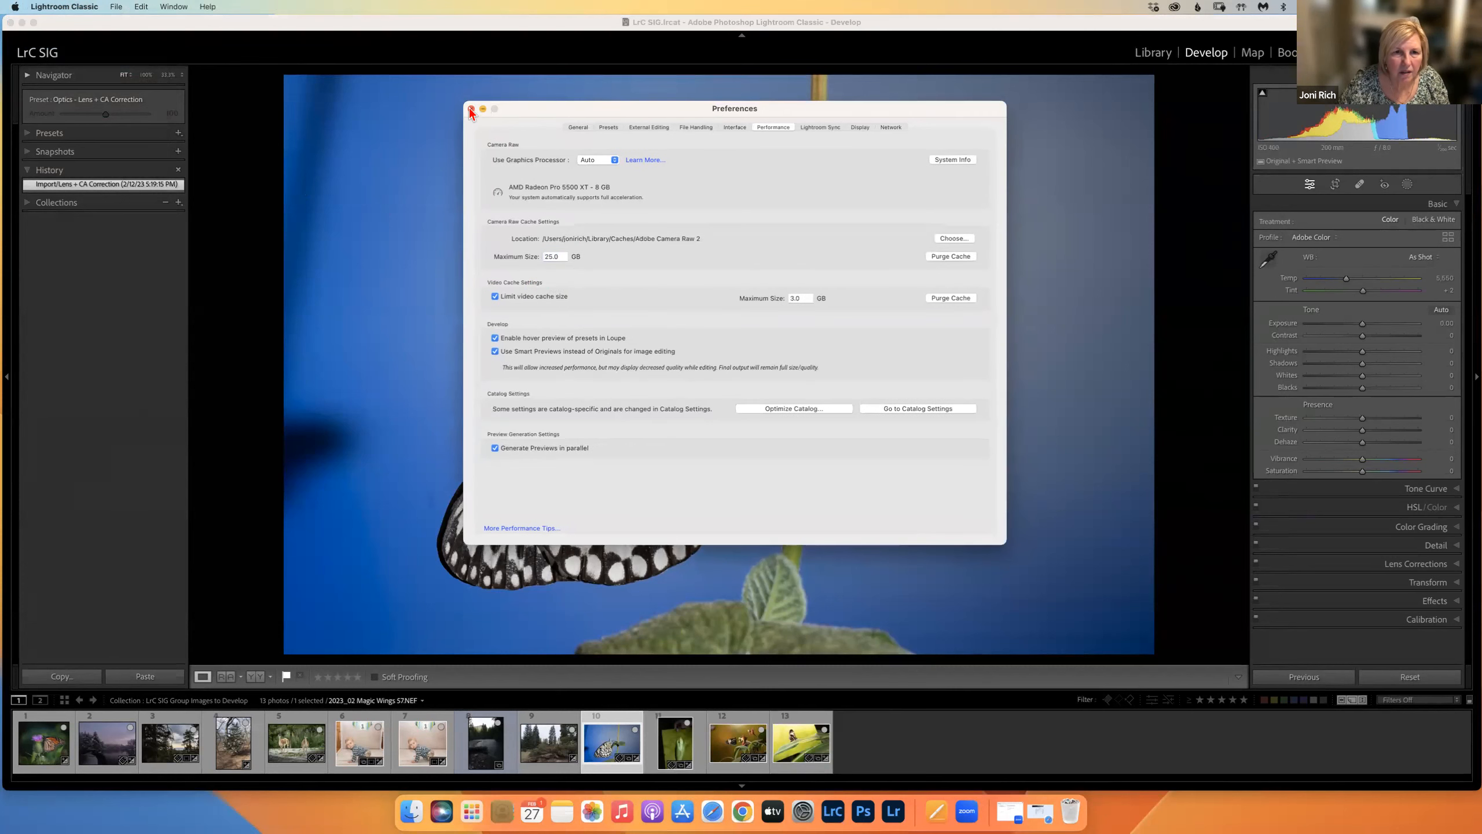
pyautogui.click(471, 109)
# Step: Reopen the Performance preferences to check the Camera Raw cache's maximum size, and close them
pyautogui.click(53, 7)
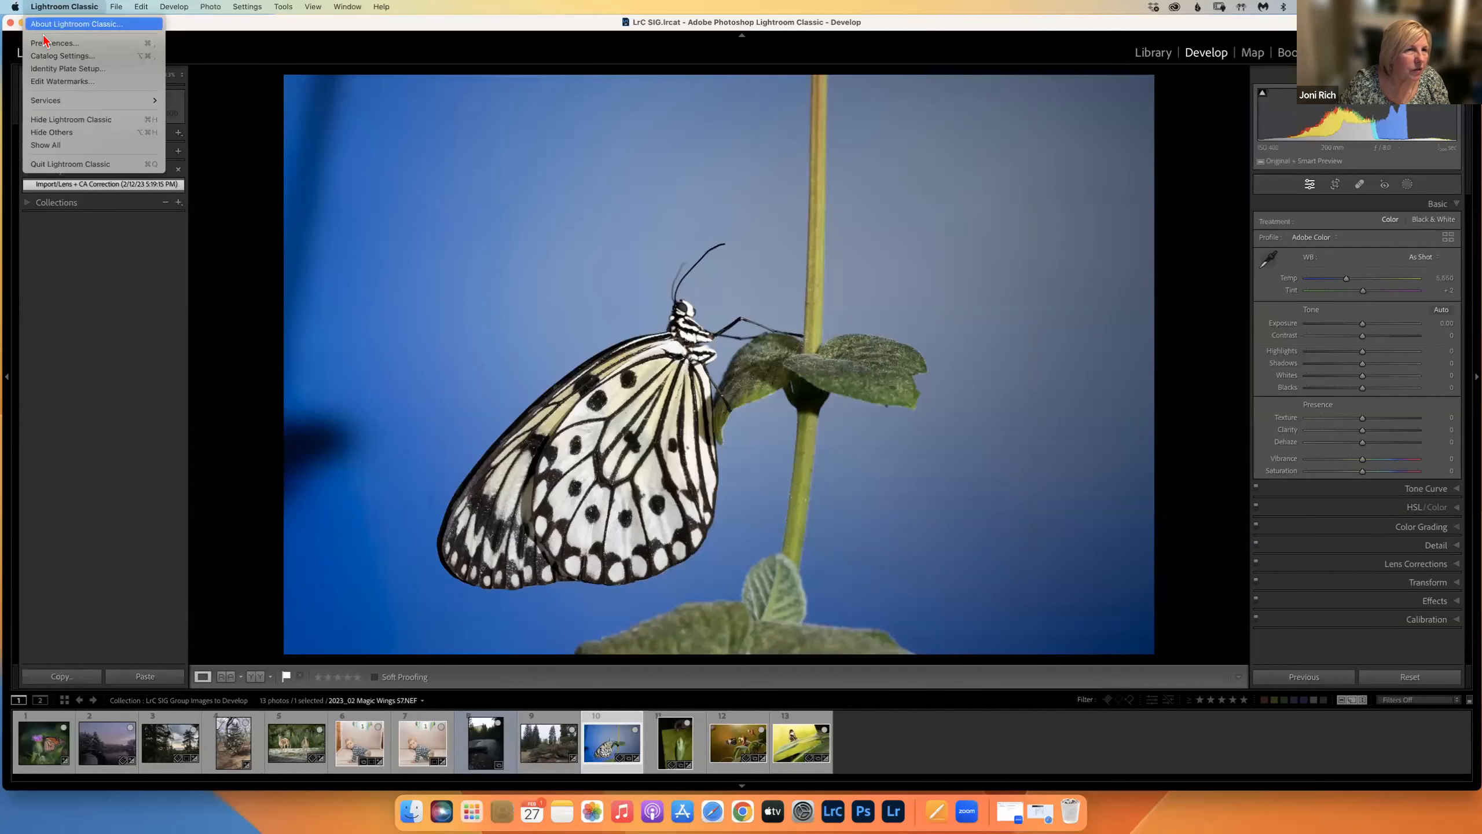
pyautogui.click(47, 45)
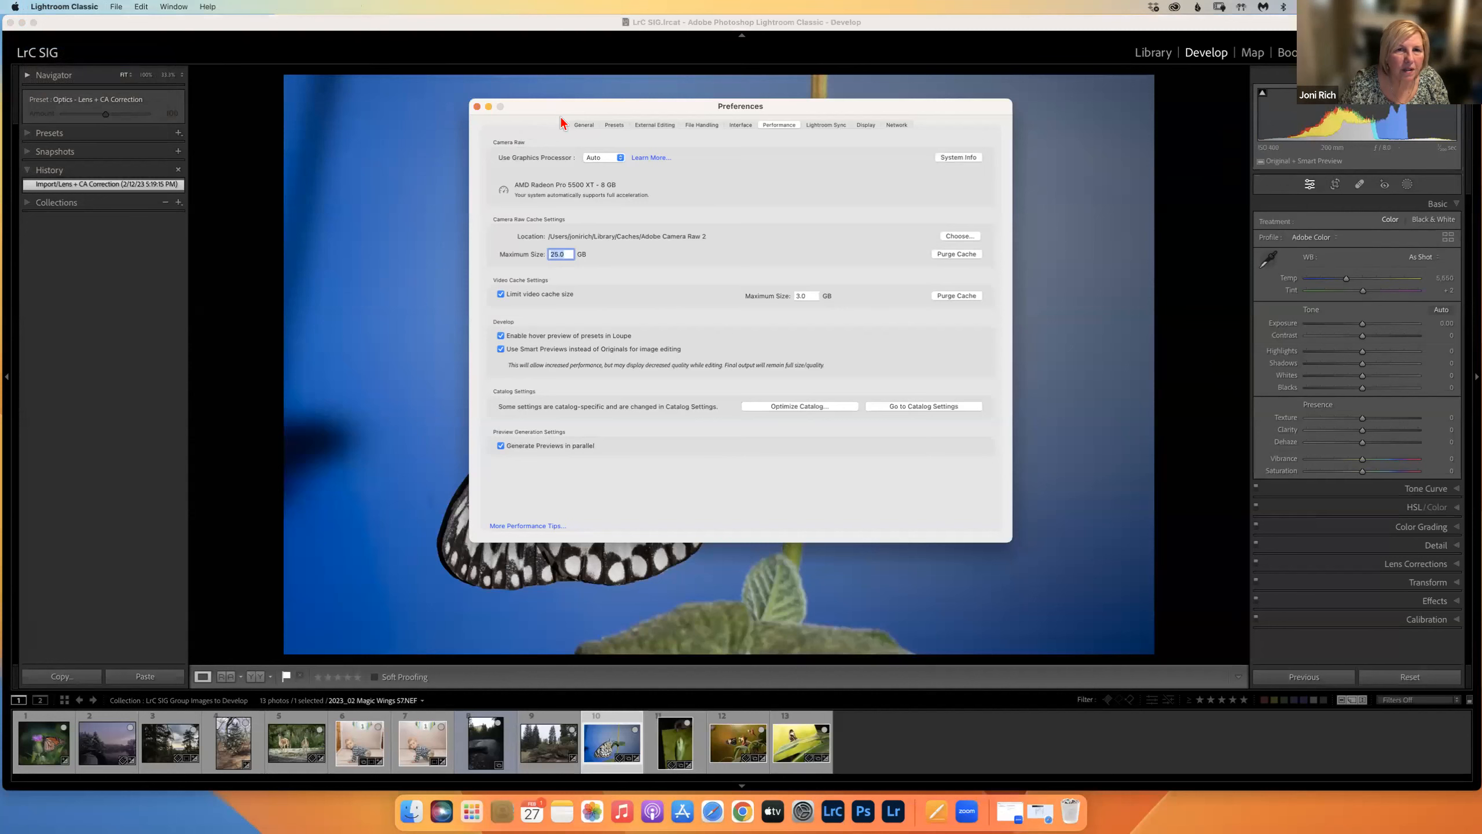
pyautogui.click(622, 255)
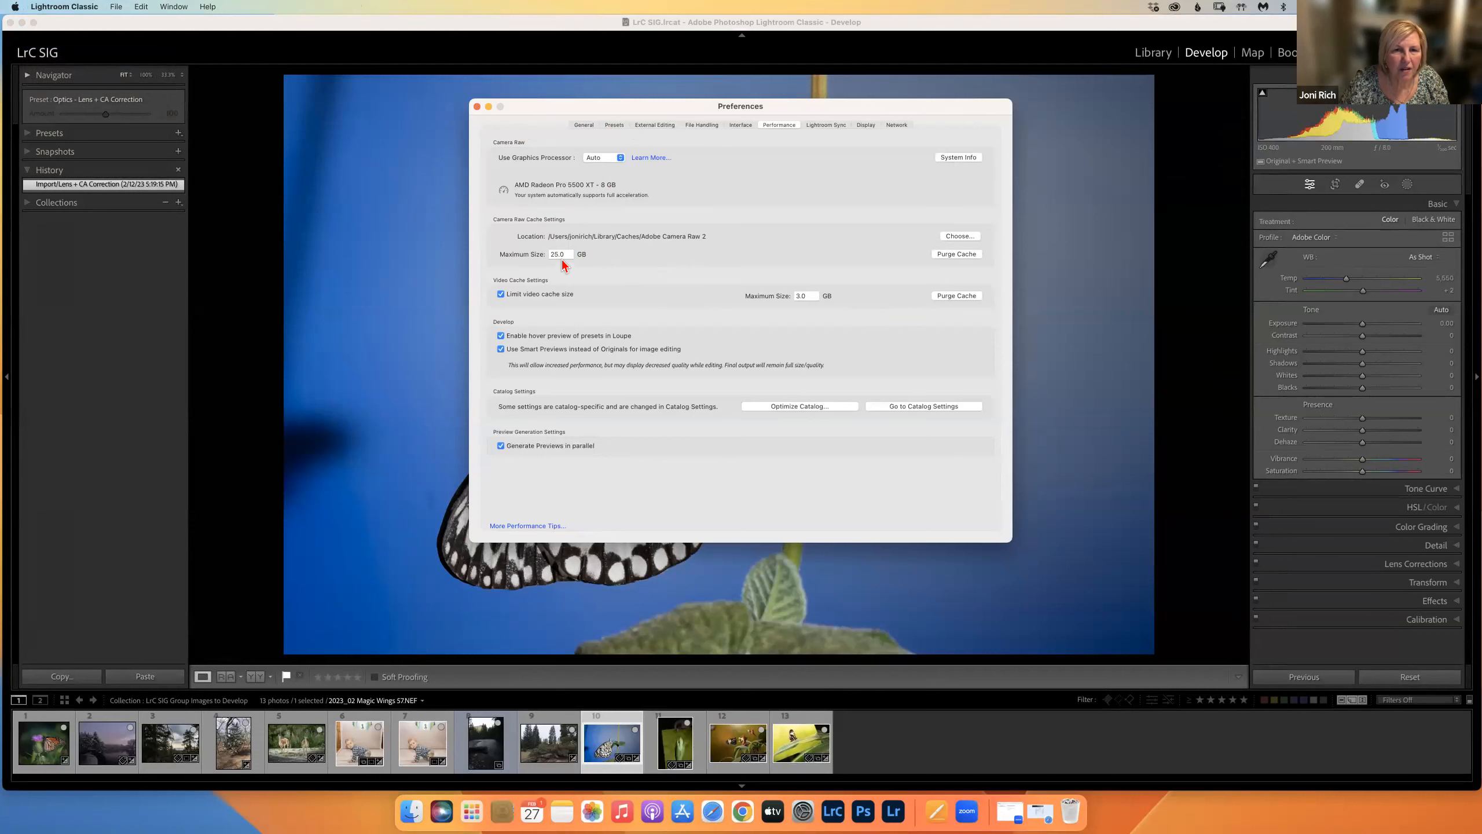
pyautogui.click(478, 106)
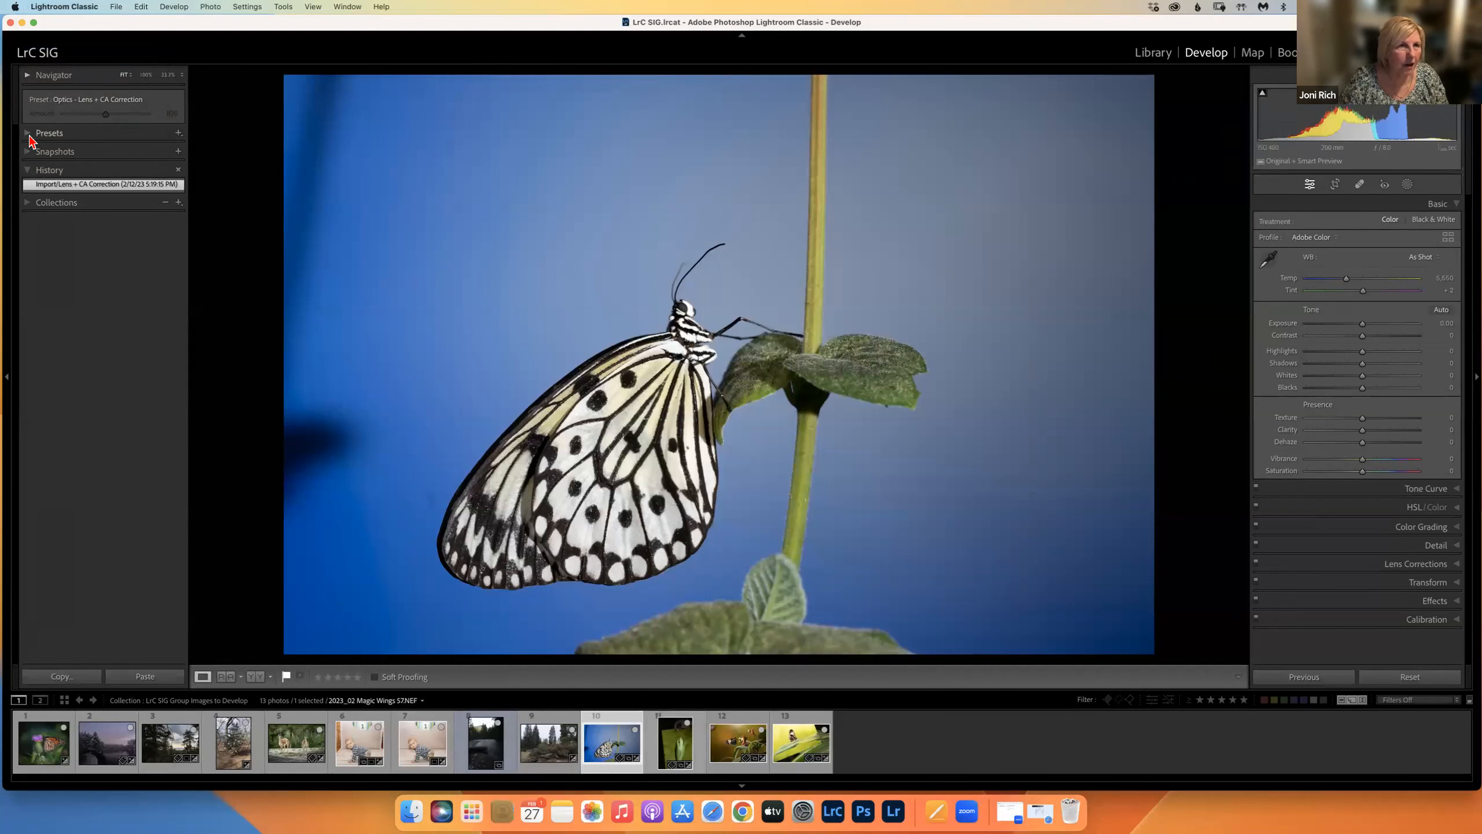
# Step: Open the General section of the Catalog Settings, move the window clear of the image's center, and reopen it to view the catalog information and backup setting
pyautogui.click(89, 9)
pyautogui.click(49, 59)
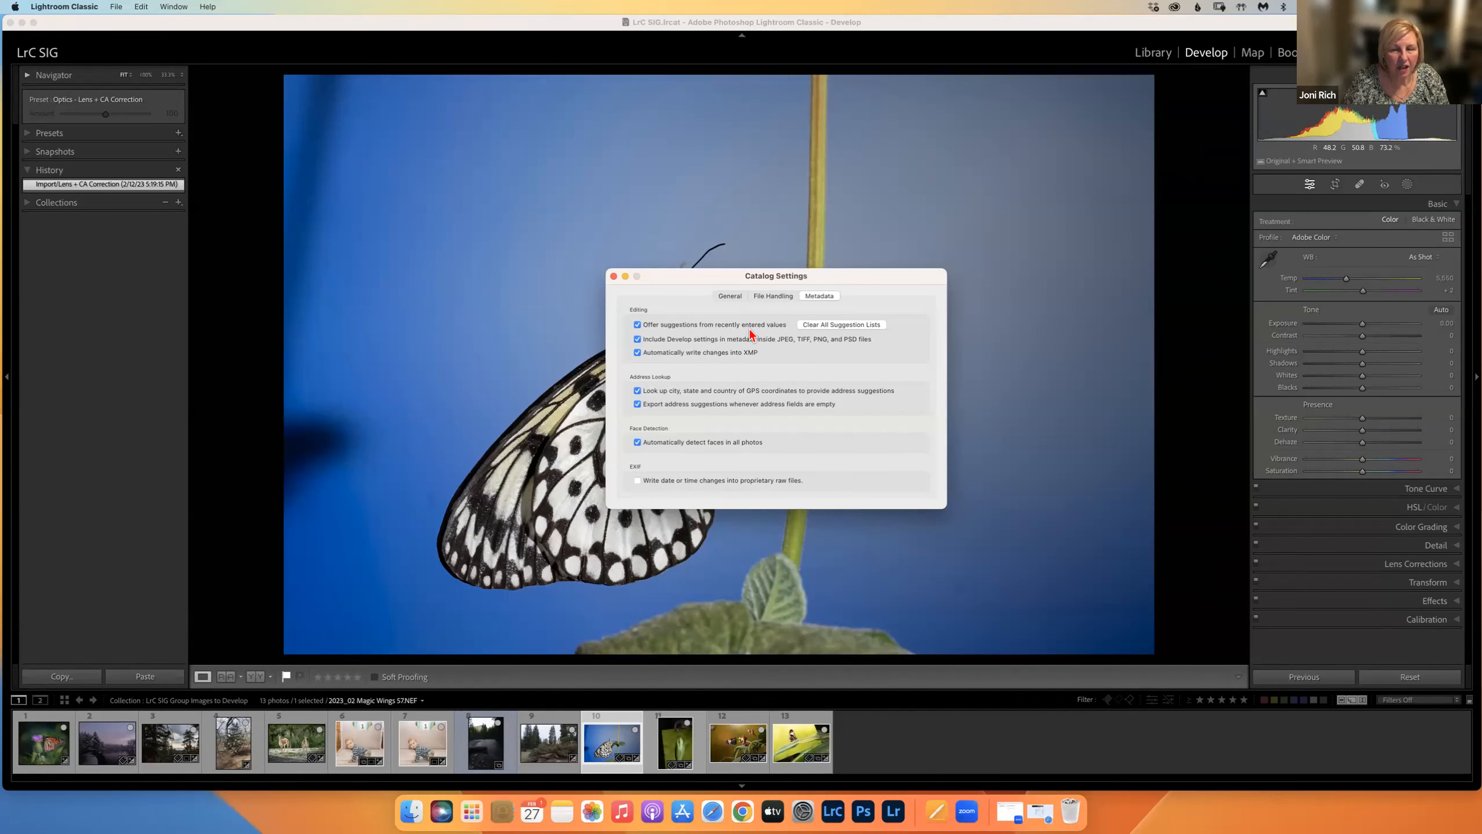
pyautogui.click(730, 298)
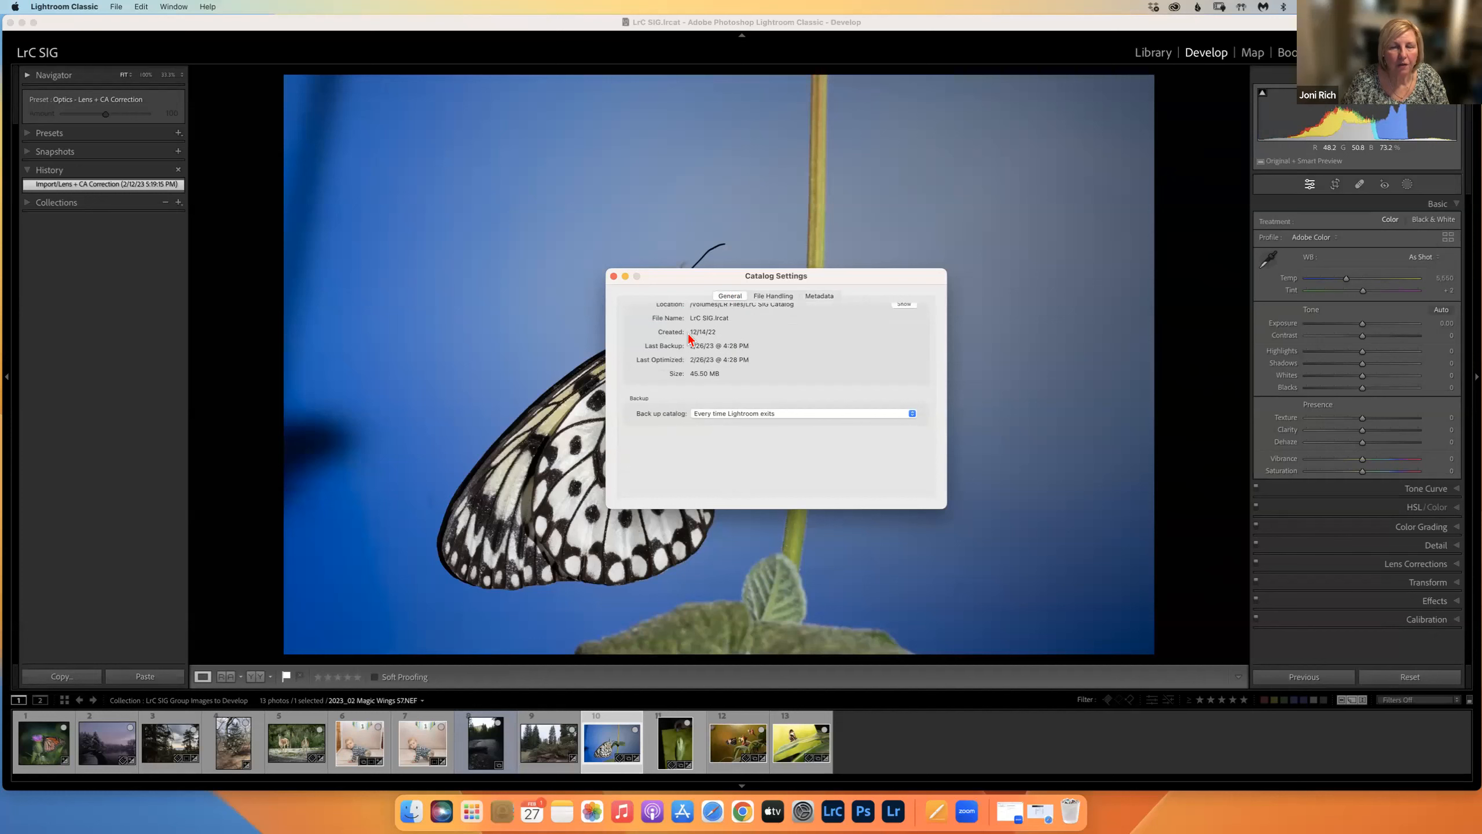
pyautogui.moveTo(726, 275); pyautogui.dragTo(623, 200)
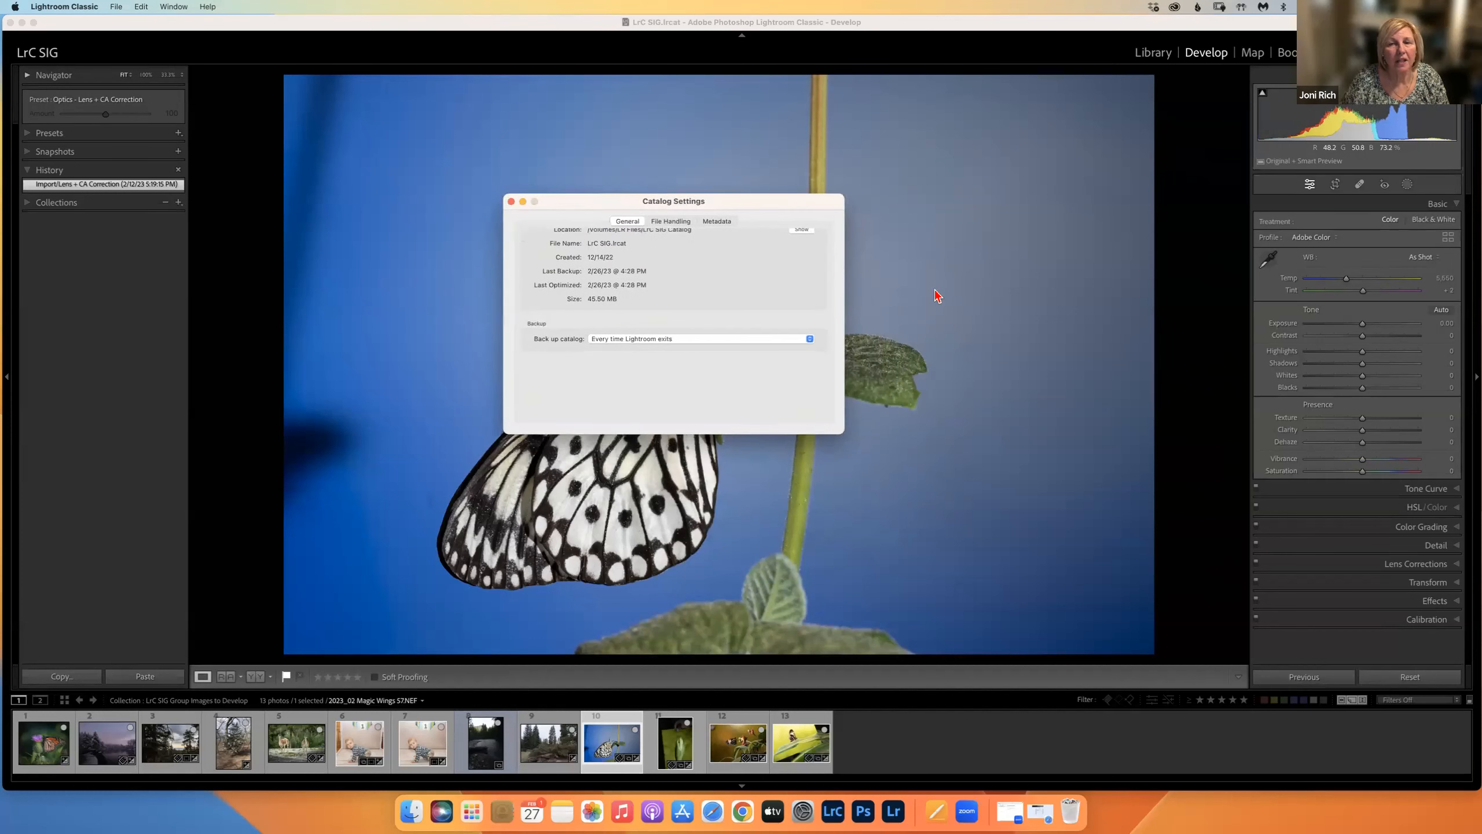
pyautogui.click(511, 201)
pyautogui.click(70, 6)
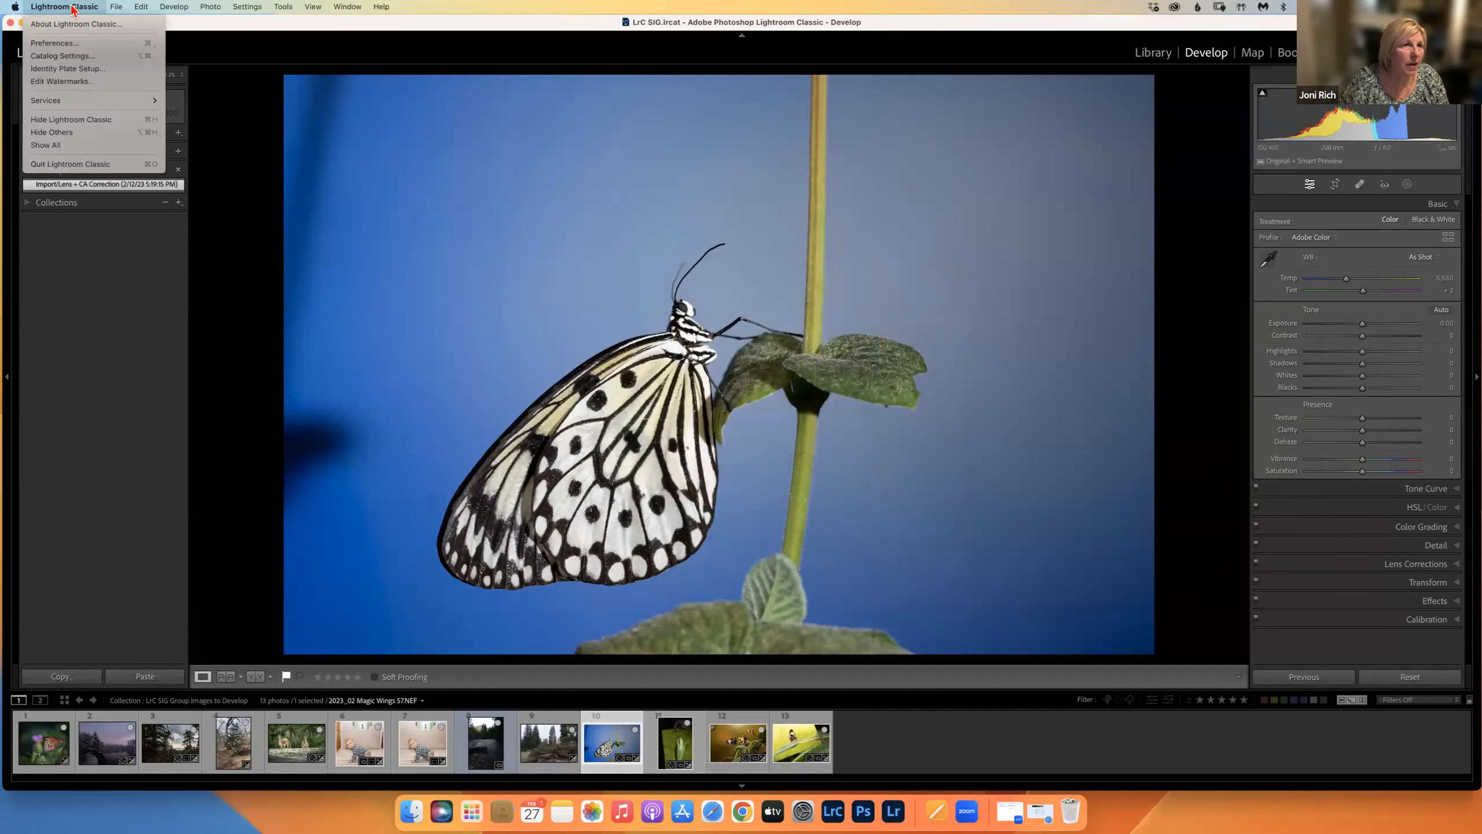
pyautogui.click(60, 56)
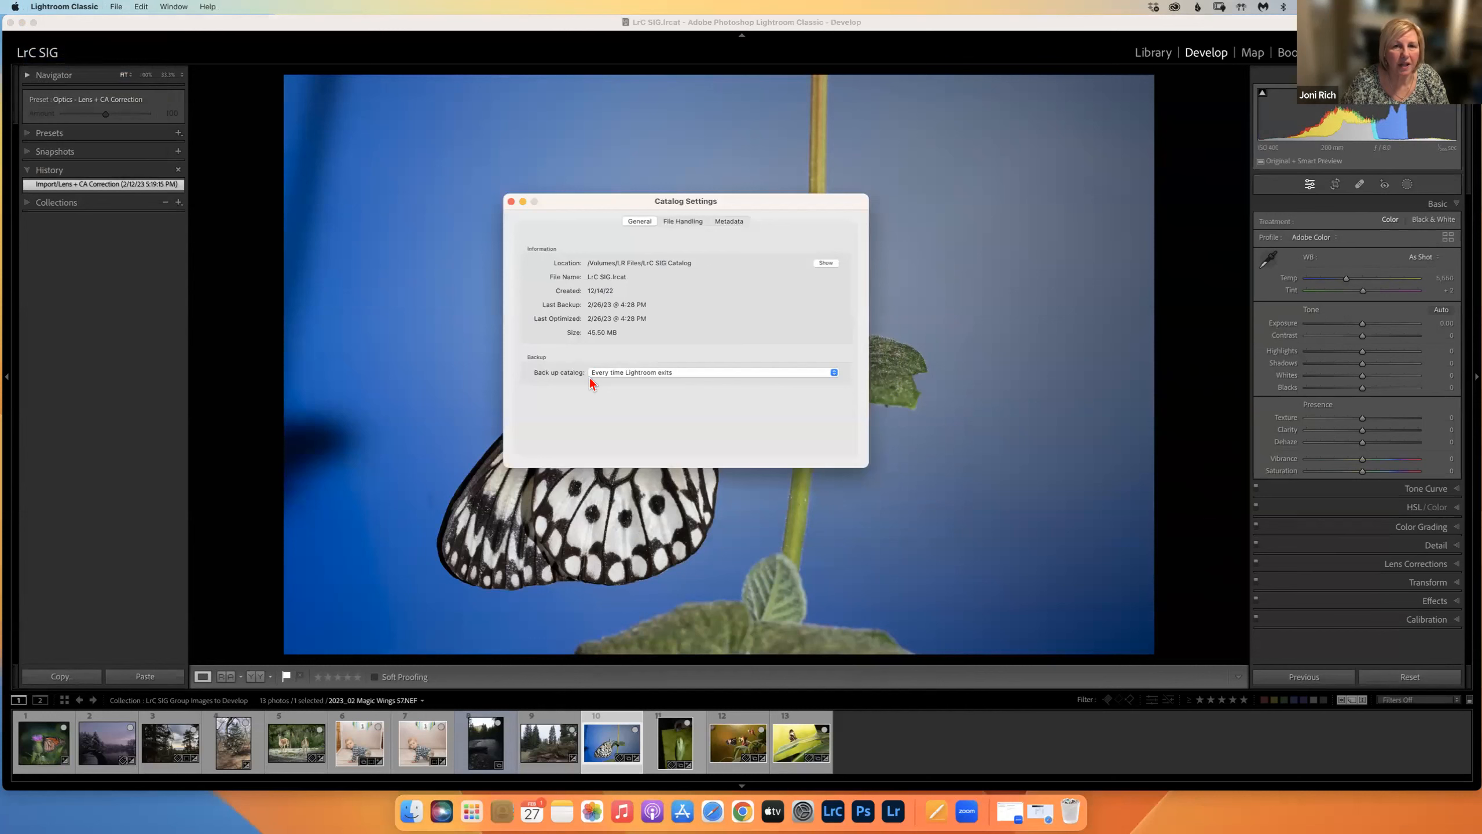
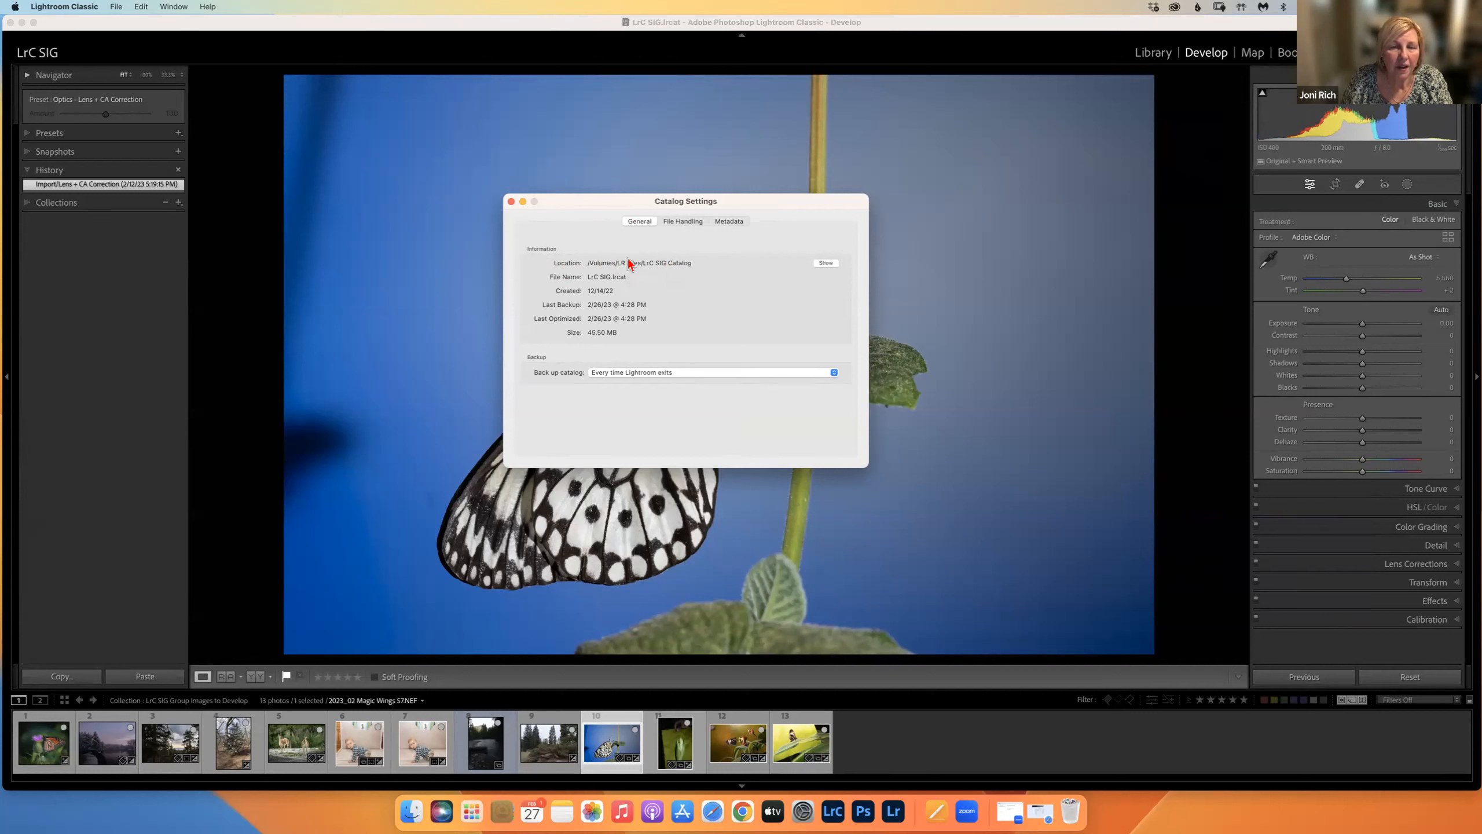
# Step: Show the catalog's location in Finder, examine the files in the LrC SIG Catalog folder, and close the Finder window
pyautogui.click(825, 263)
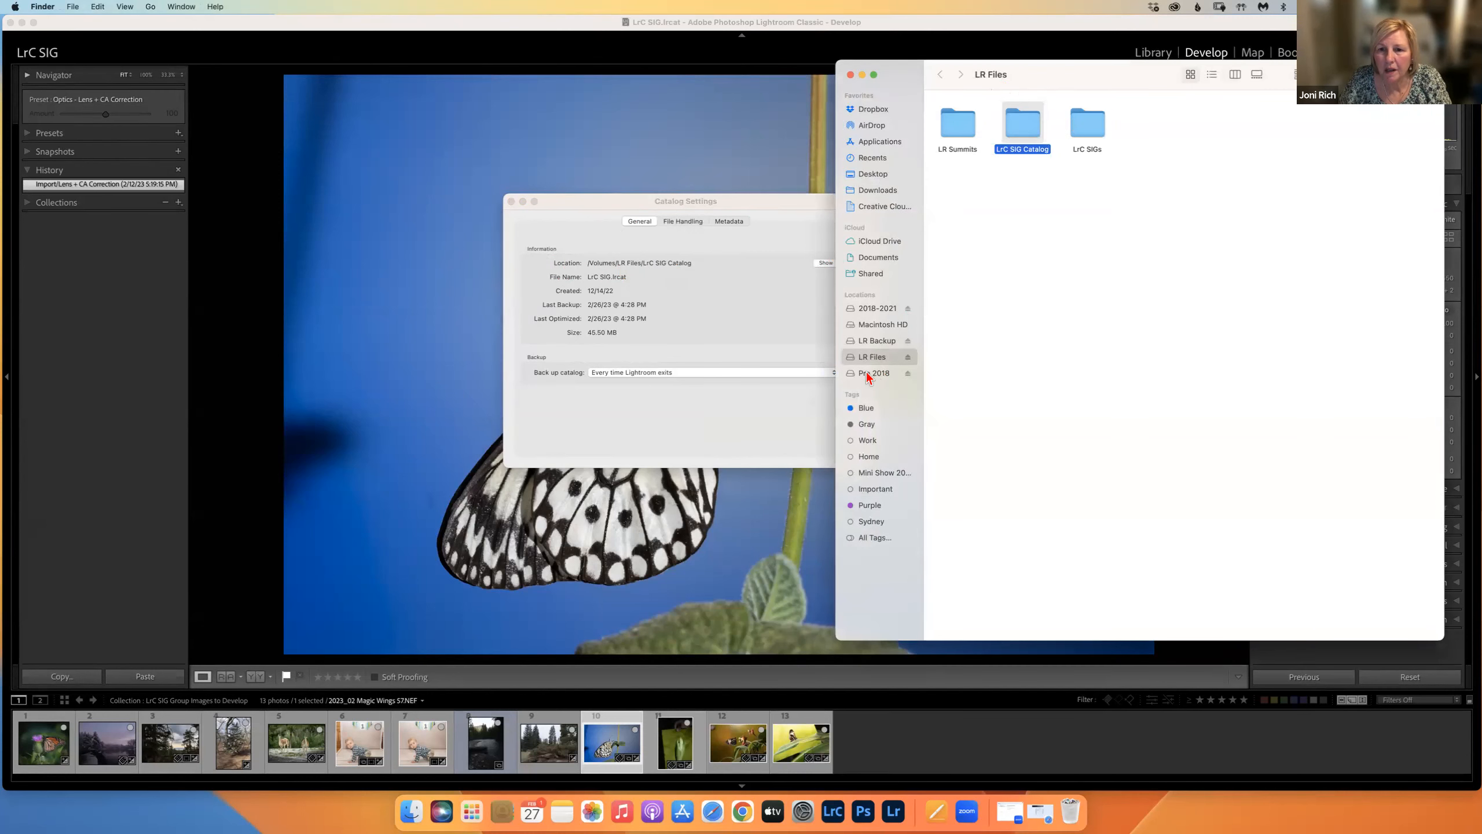
pyautogui.moveTo(1033, 78); pyautogui.dragTo(906, 75)
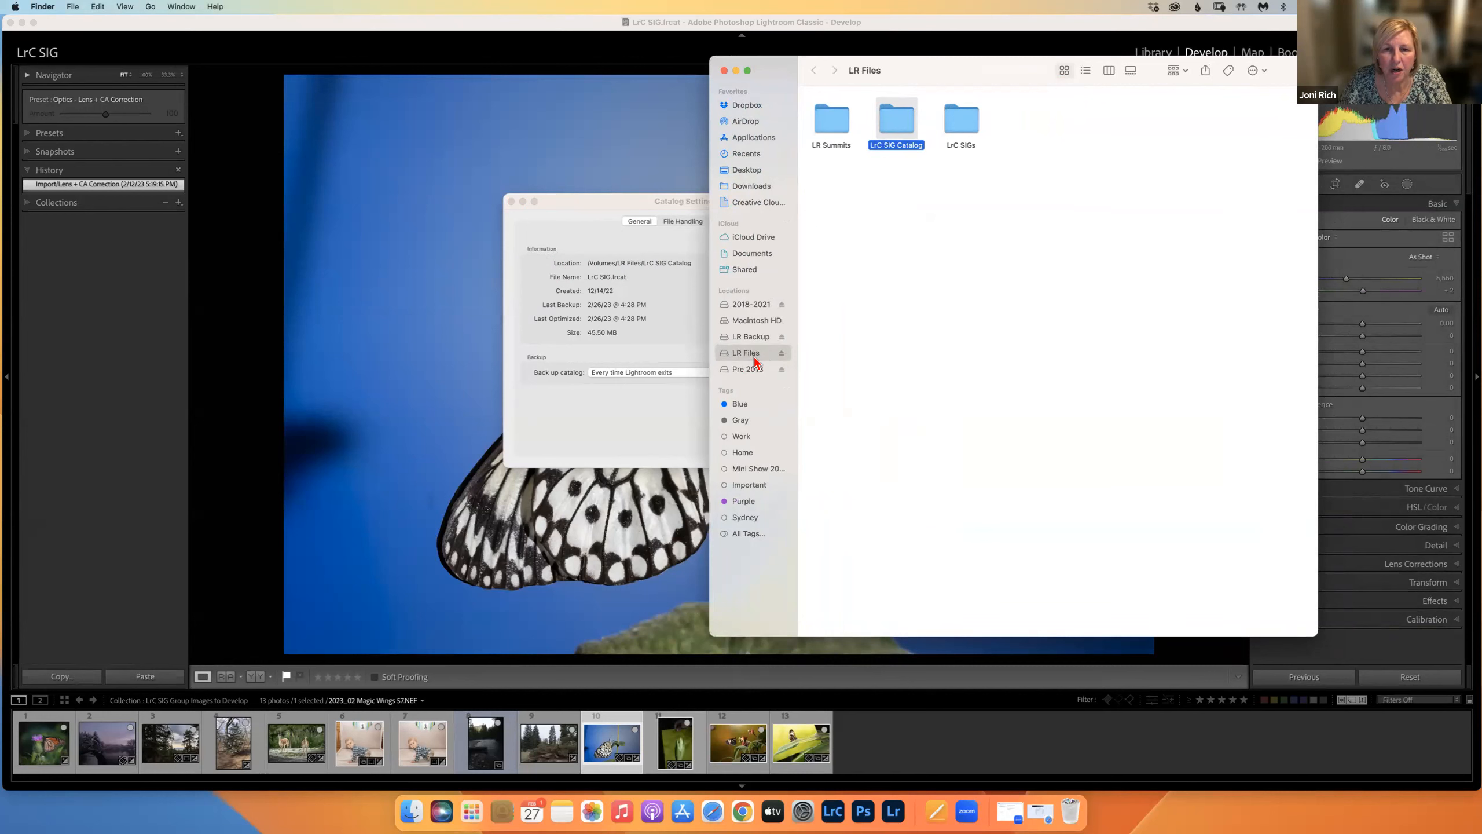
pyautogui.doubleClick(902, 123)
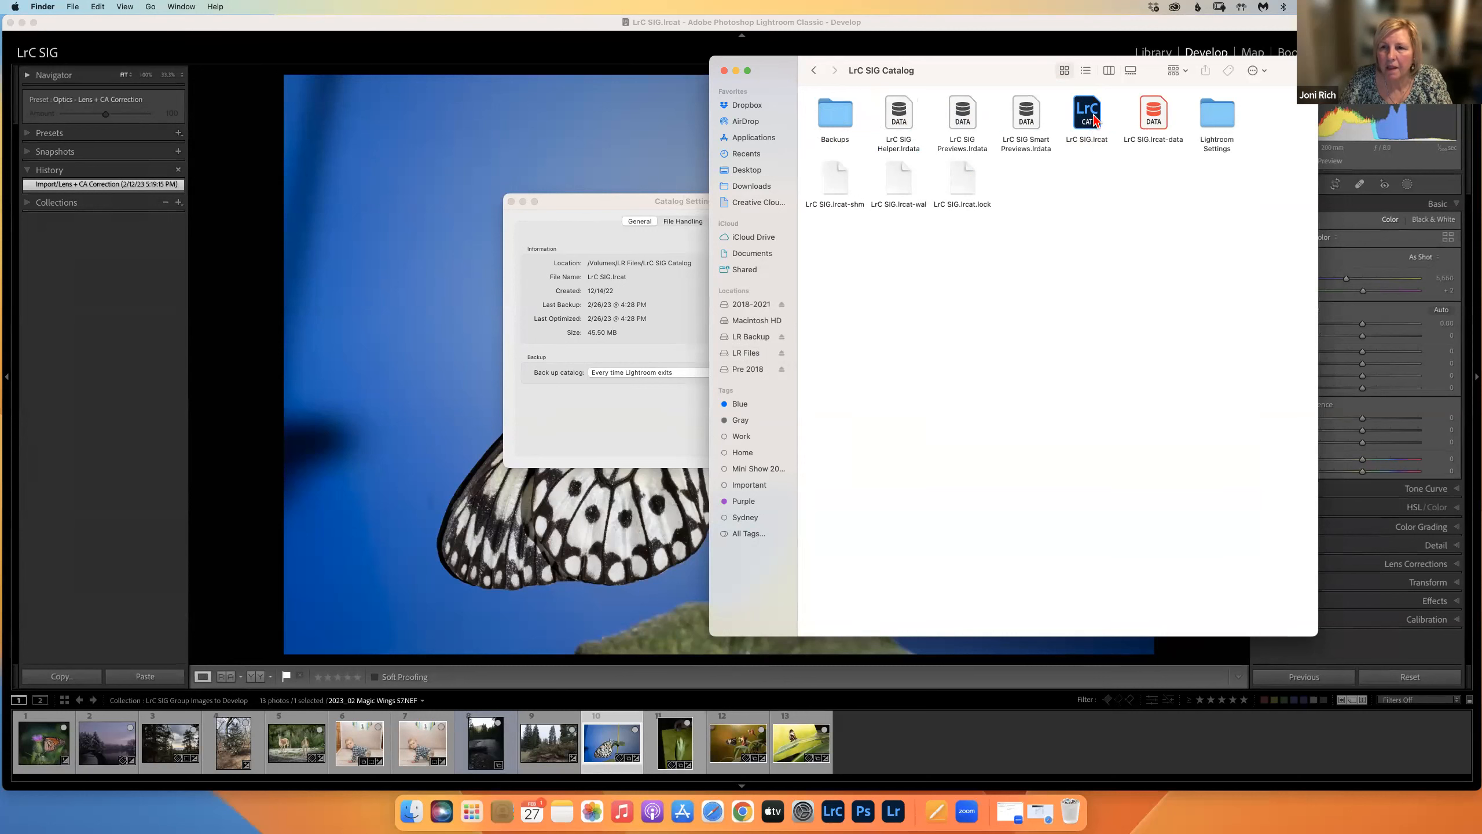
pyautogui.click(812, 69)
pyautogui.click(724, 71)
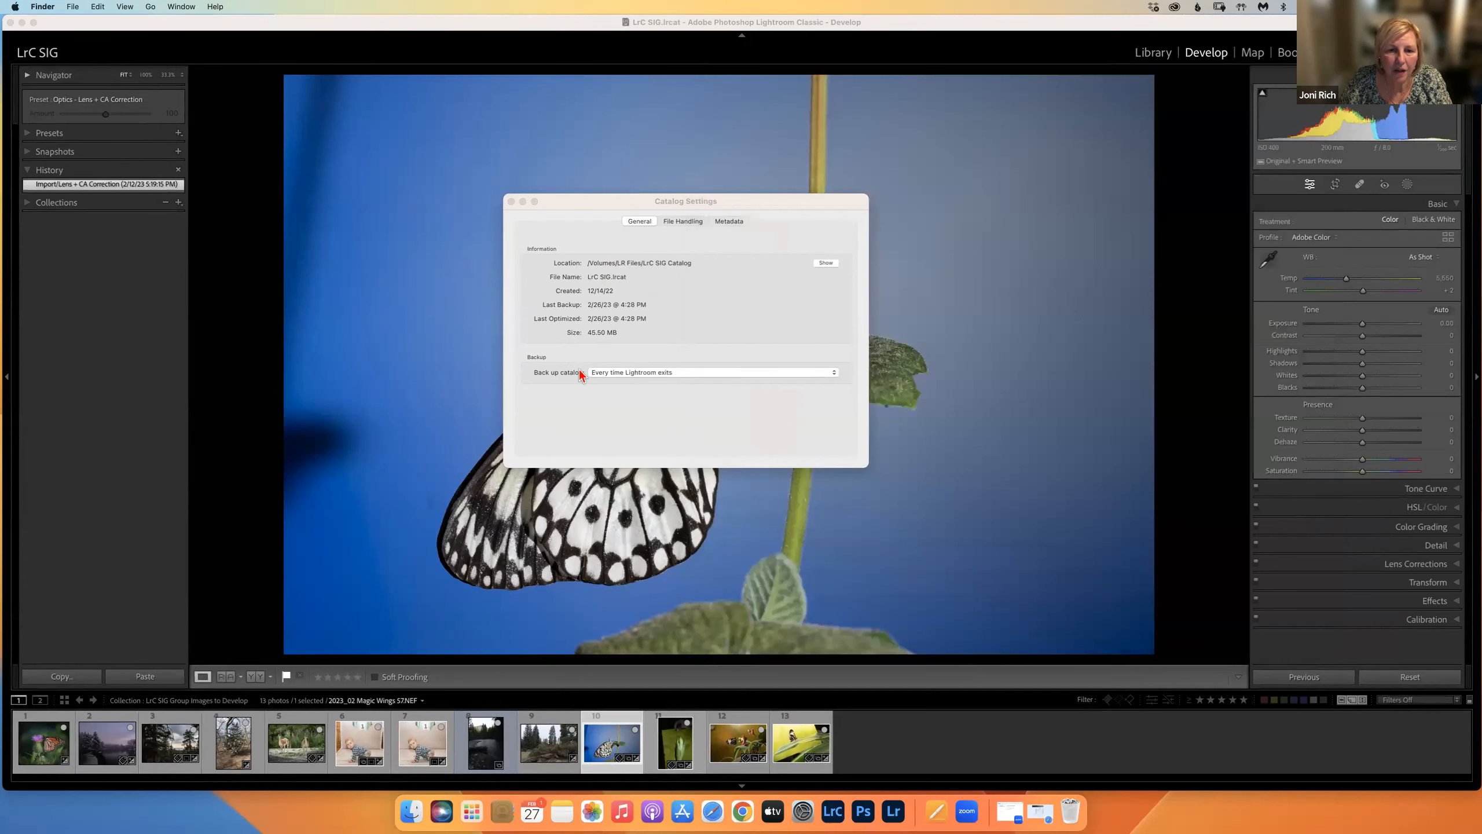
# Step: Browse to the LrC SIG Catalog folder through the LR Files drive in a new Finder window, find the catalog file, and close the window
pyautogui.click(415, 813)
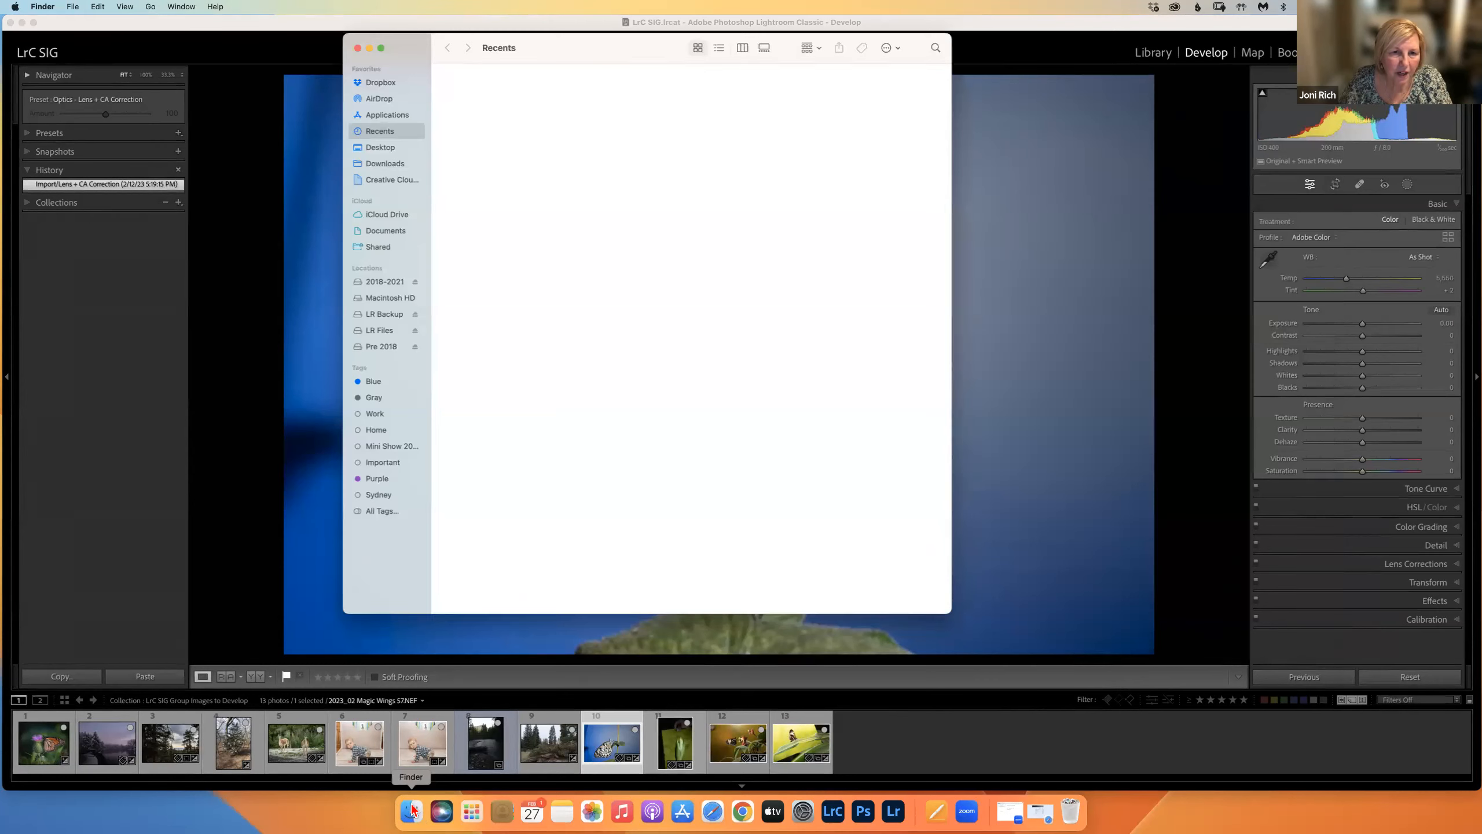
pyautogui.click(382, 330)
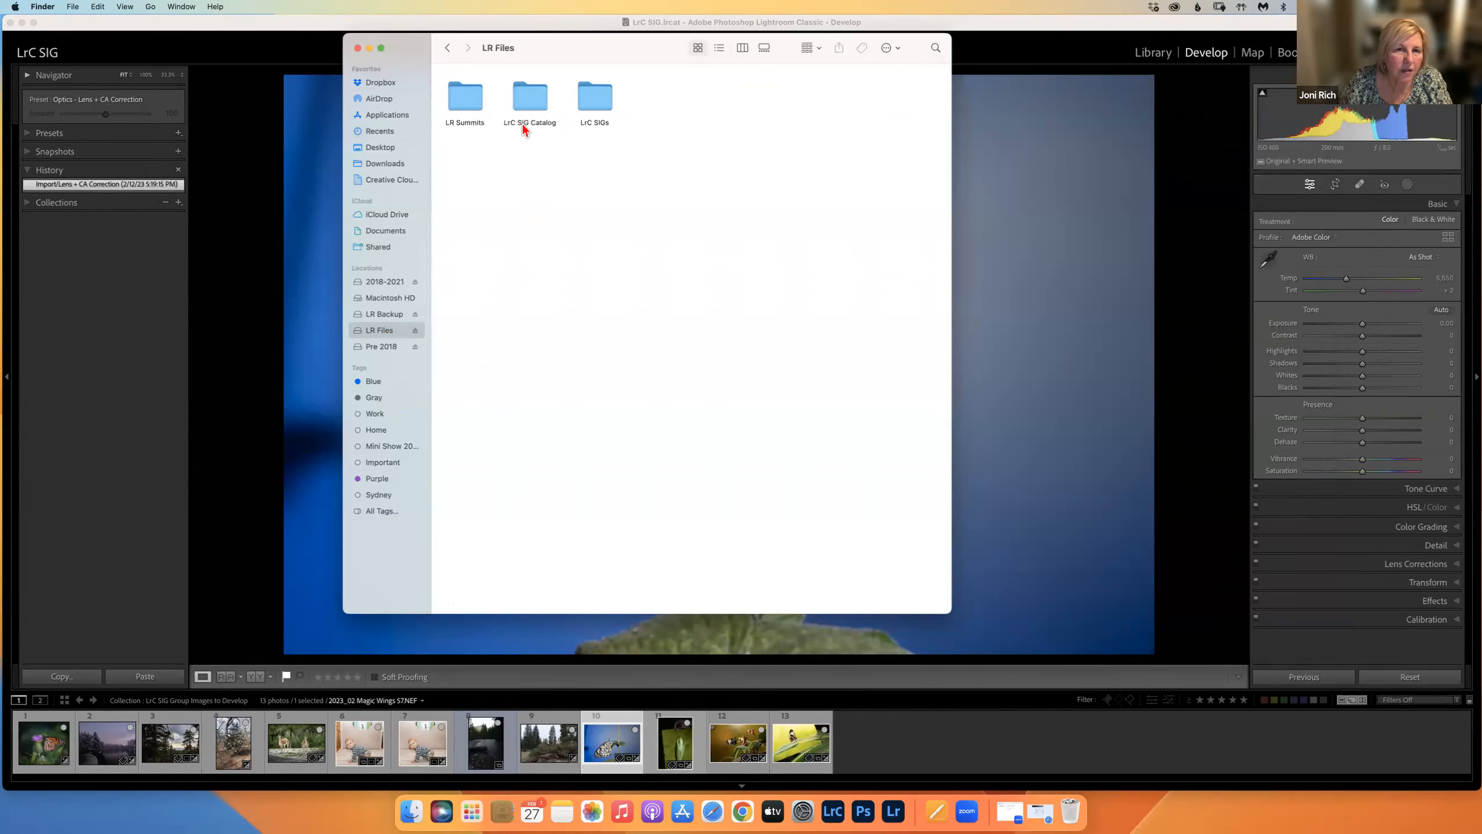
pyautogui.doubleClick(525, 97)
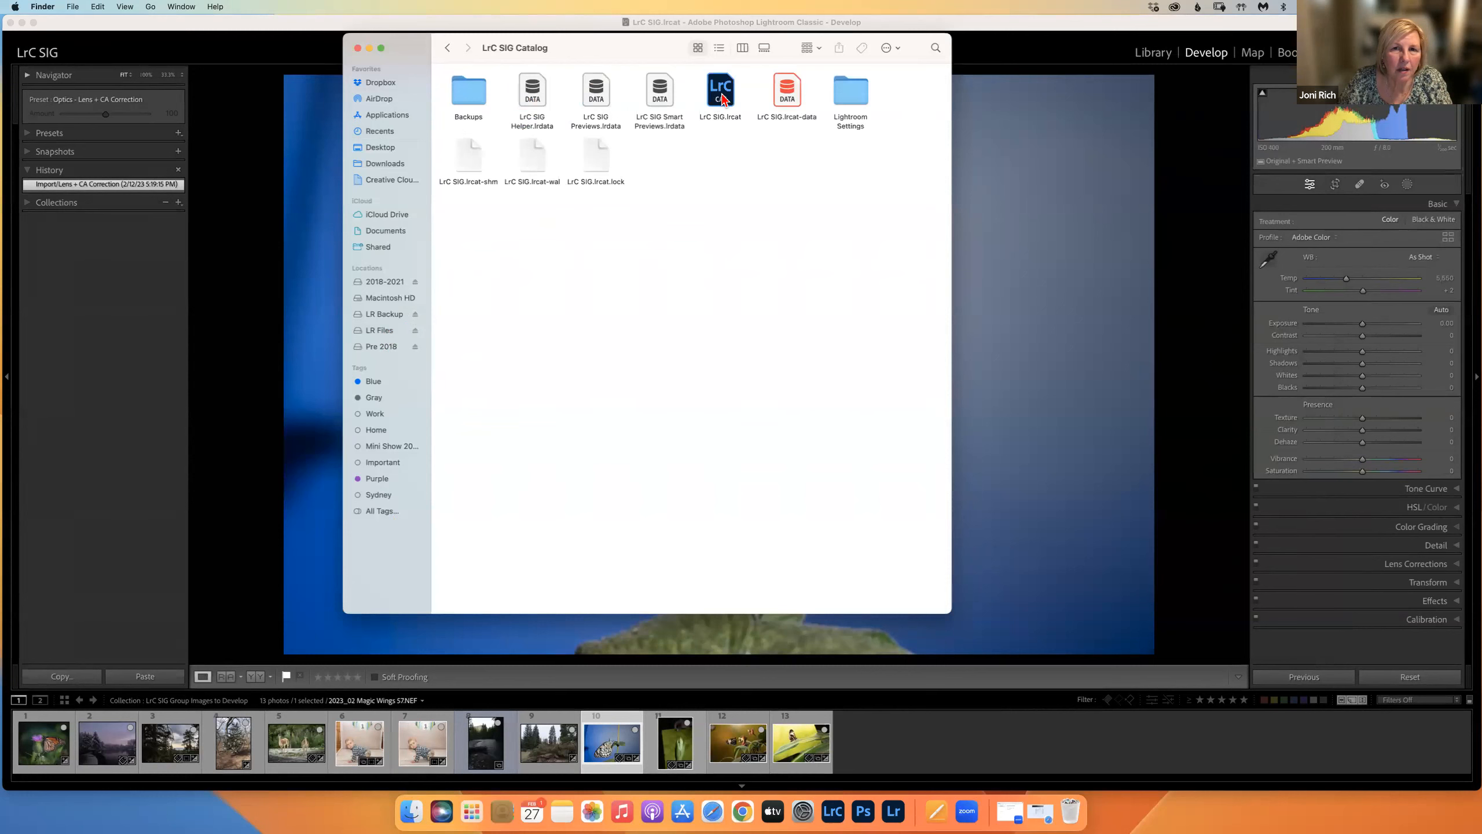
pyautogui.click(358, 48)
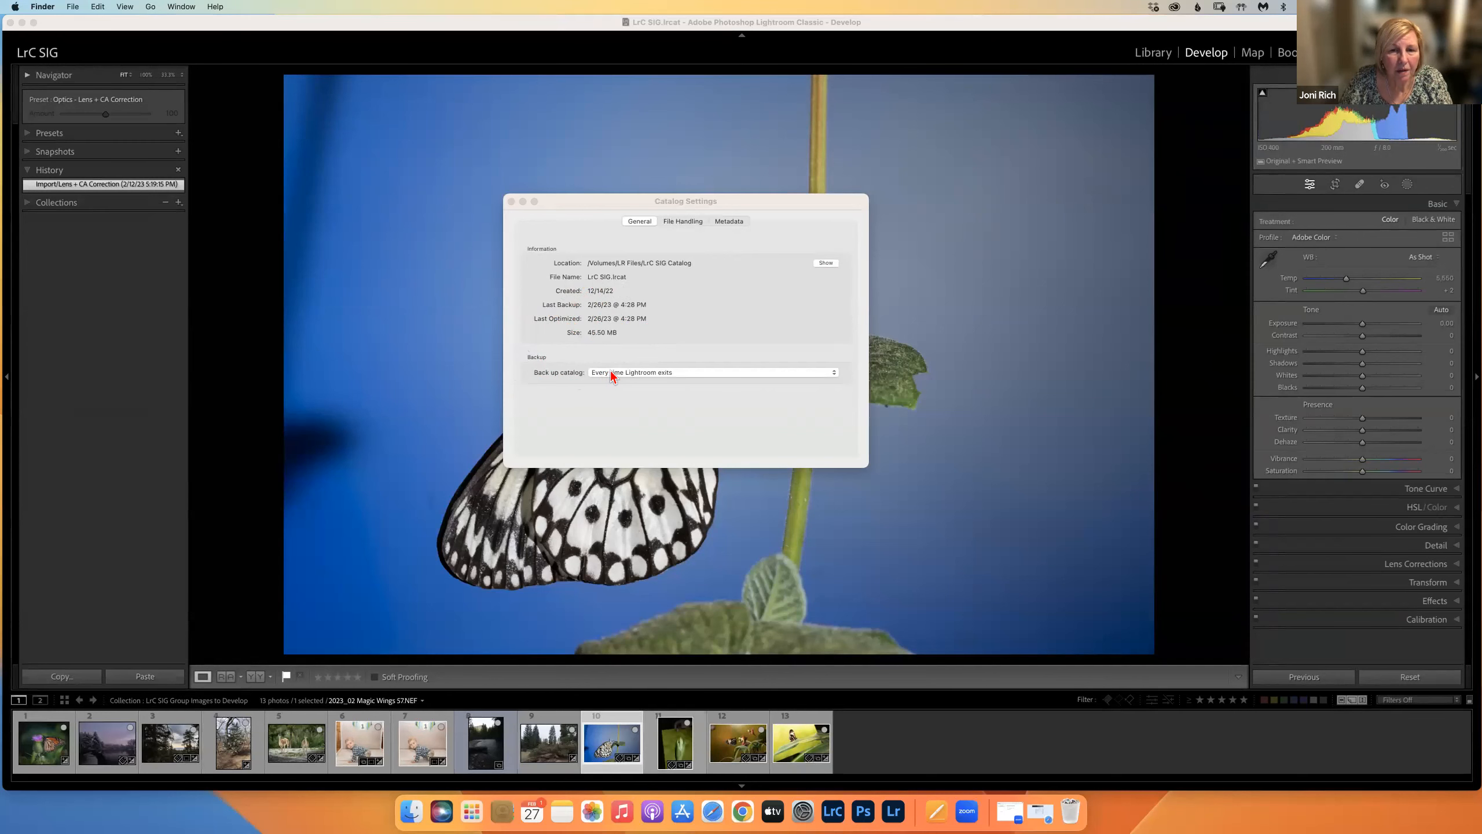
# Step: Review the catalog backup frequency choices in Lightroom Classic's Catalog Settings, keeping Every time Lightroom exits
pyautogui.click(663, 373)
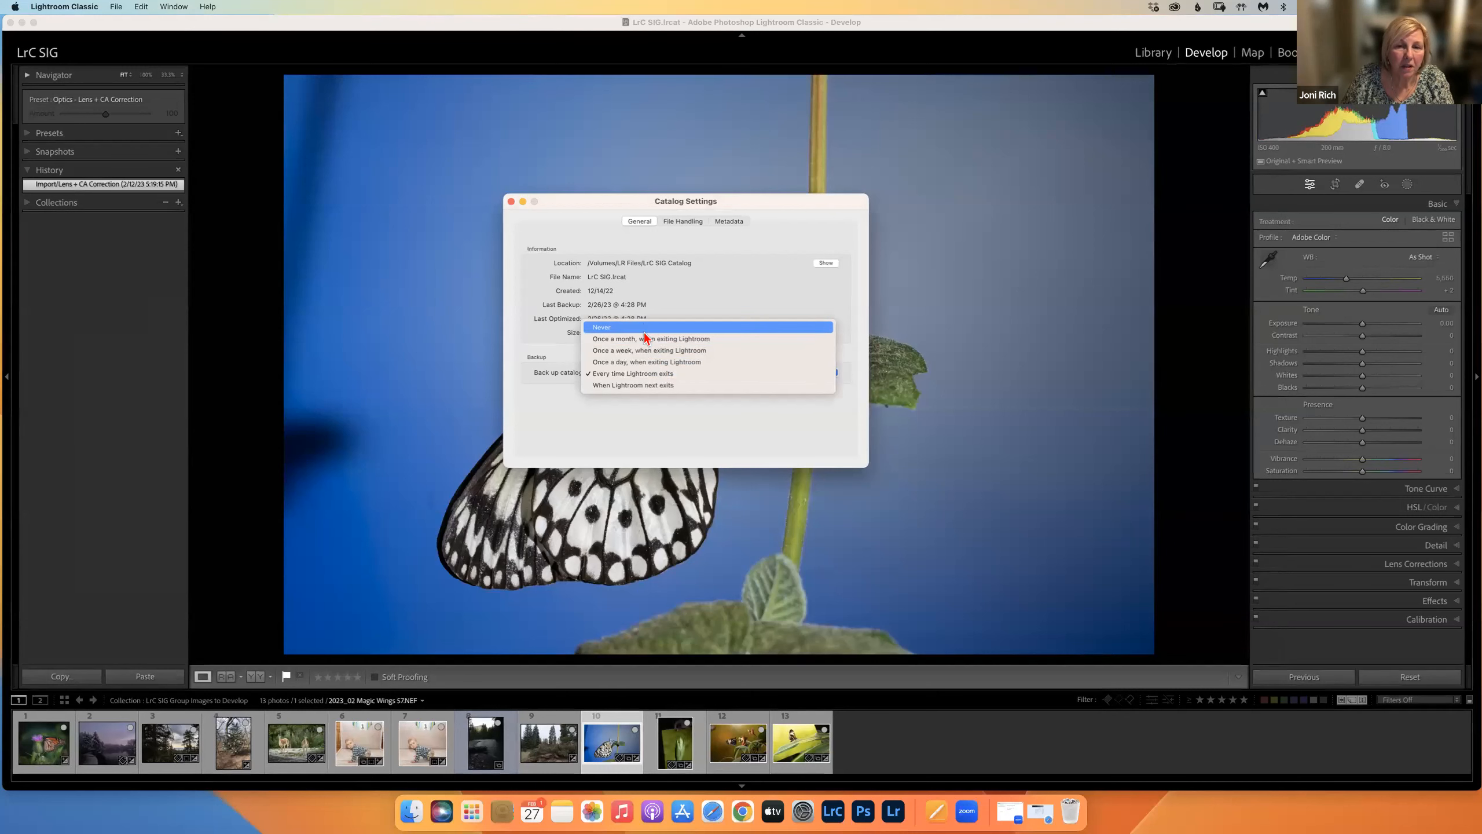
pyautogui.click(657, 373)
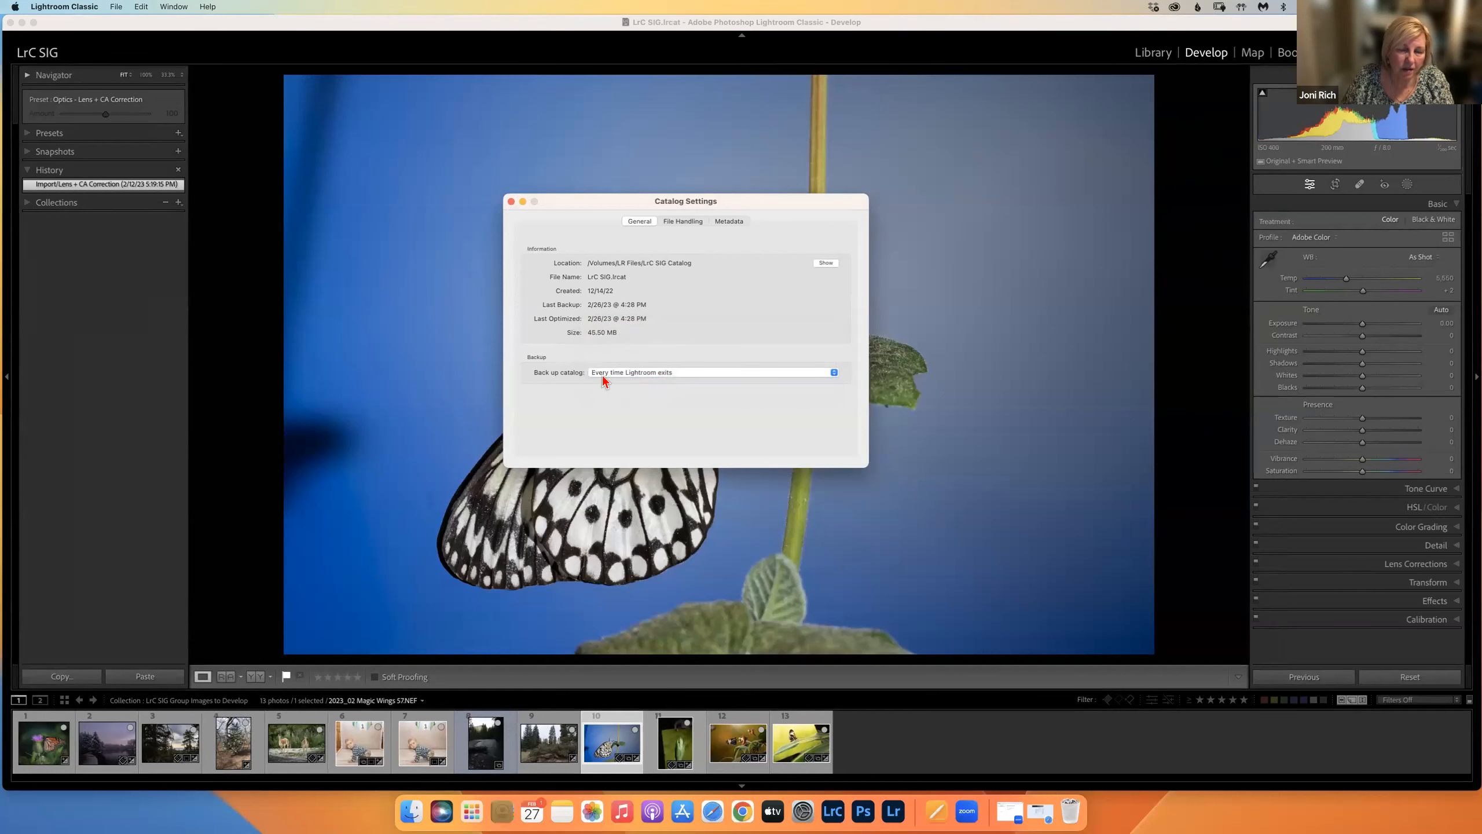
pyautogui.click(832, 373)
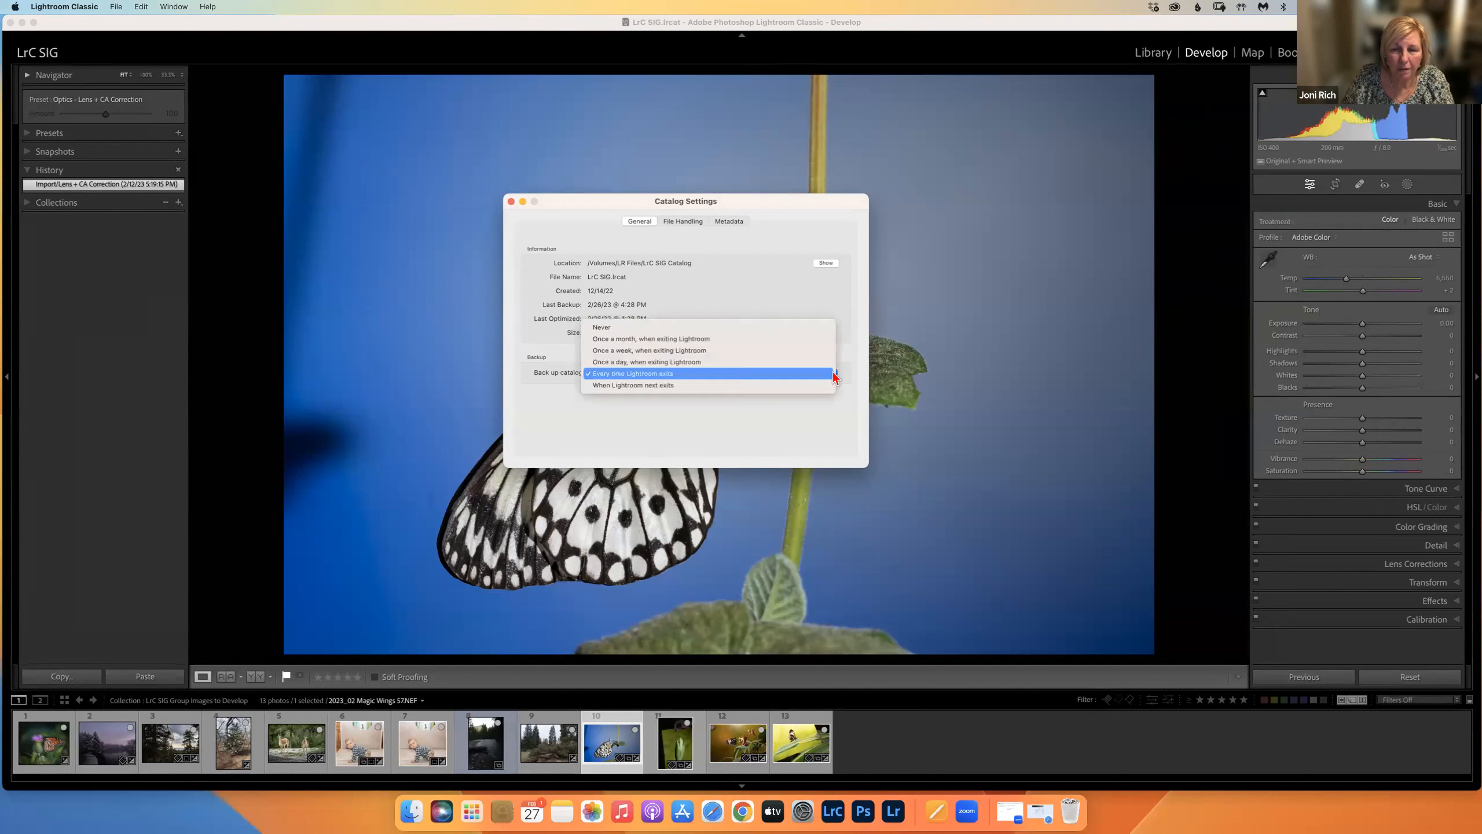
pyautogui.click(833, 372)
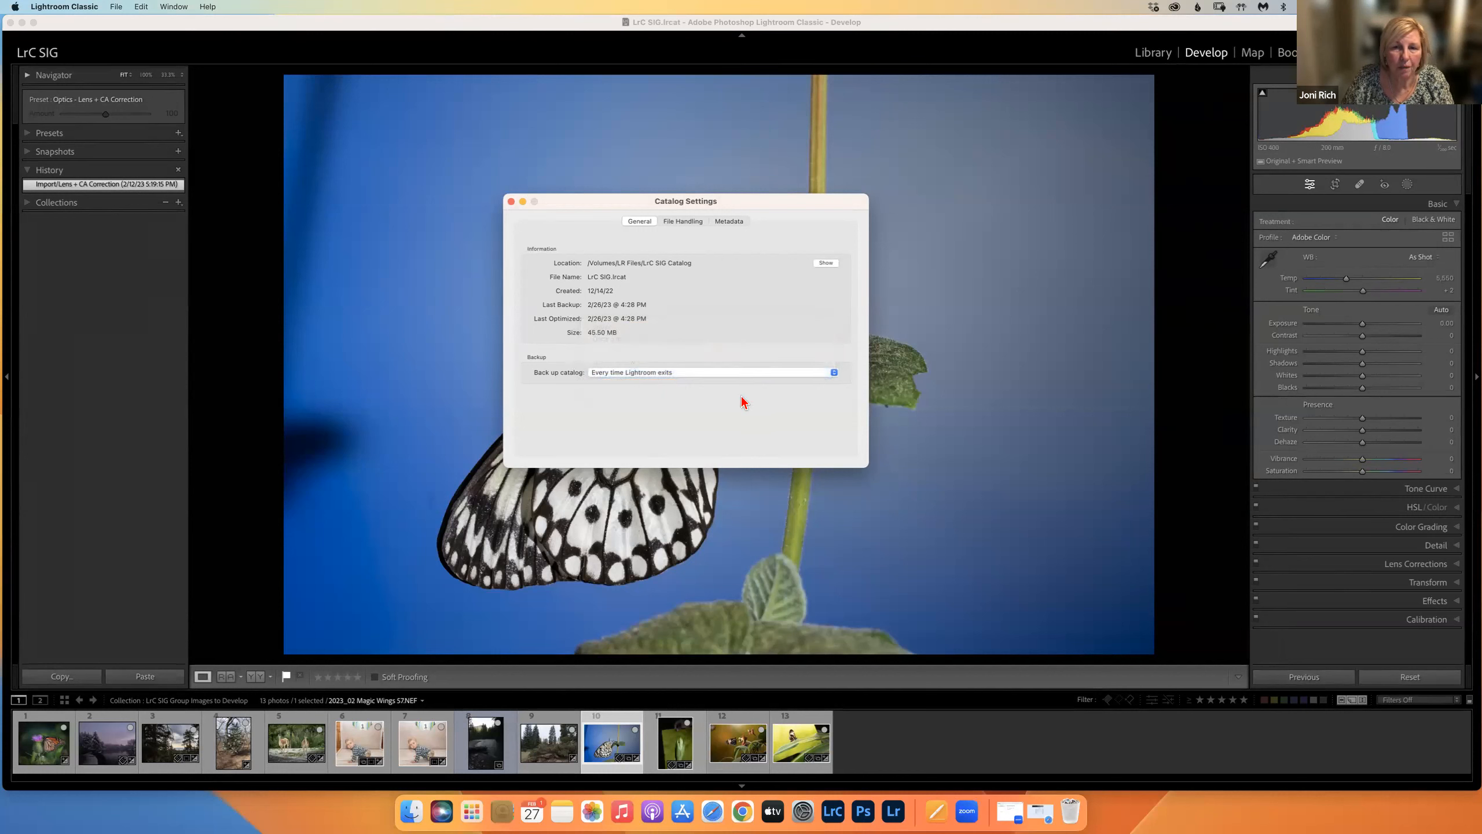
# Step: Review the File Handling preview options, keeping Standard Preview Size at Auto, Preview Quality at Medium and 1:1 preview discarding at After 30 Days
pyautogui.click(681, 222)
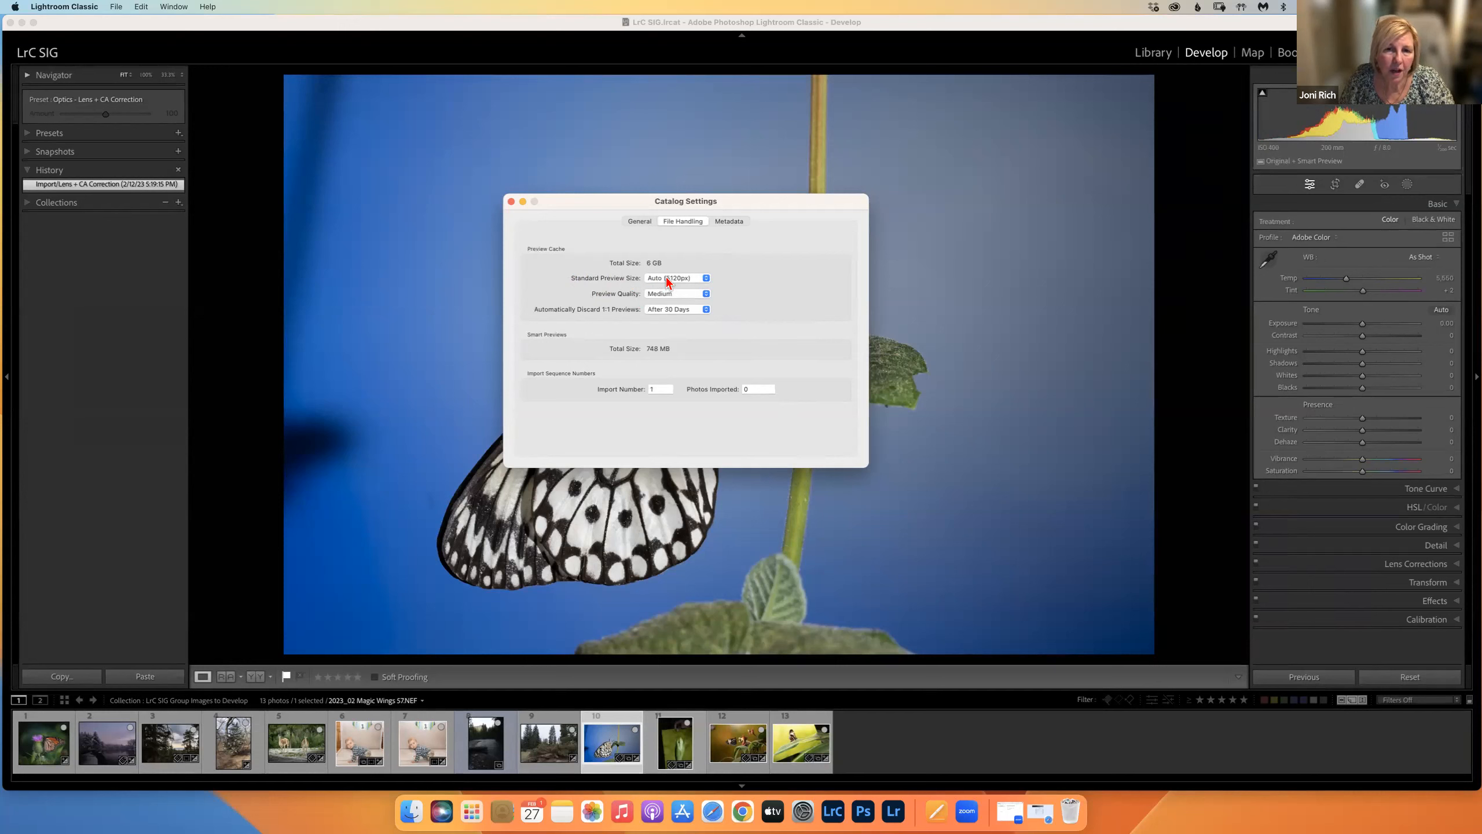
pyautogui.click(706, 280)
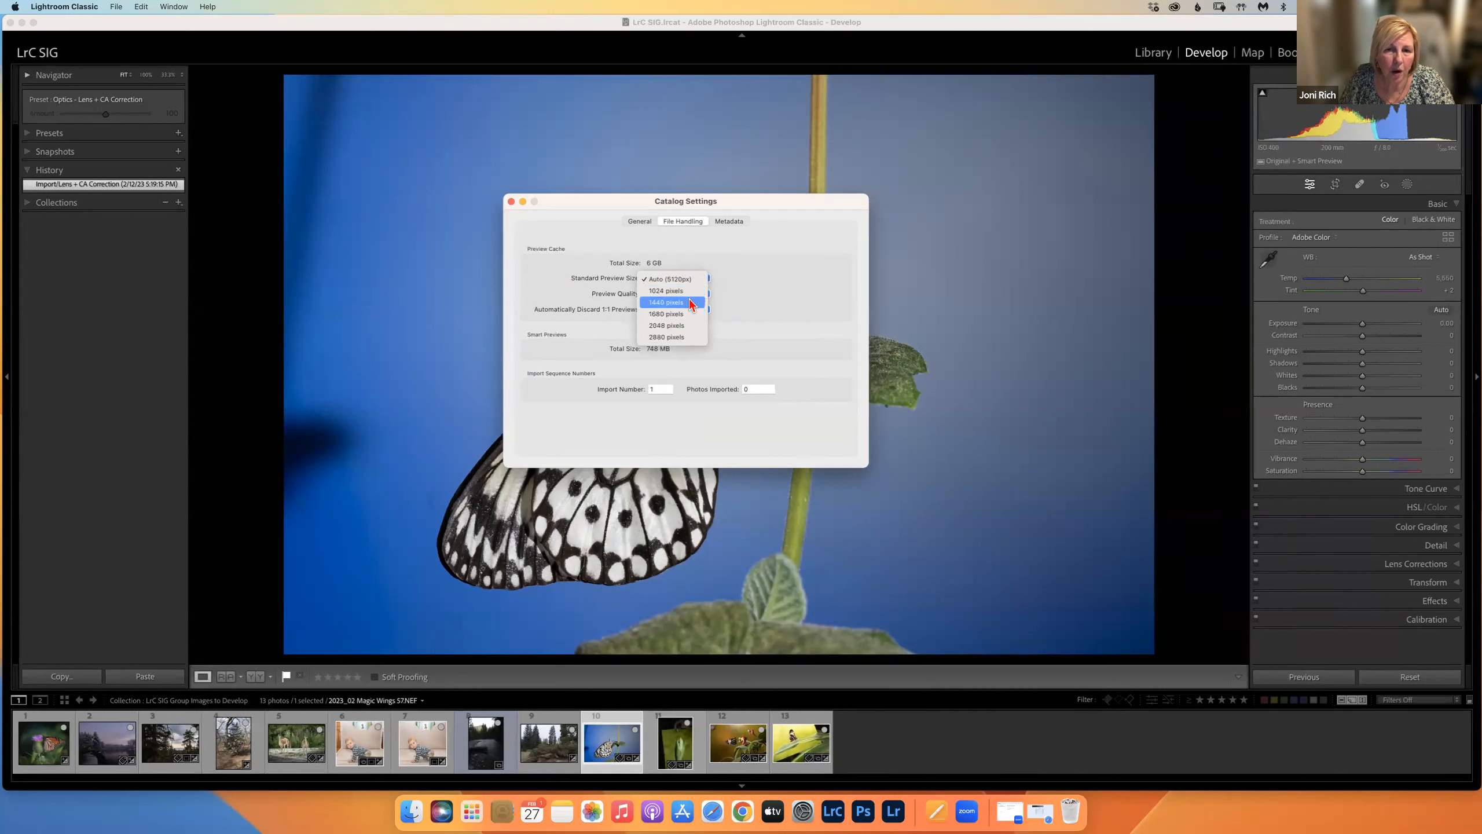
pyautogui.click(690, 280)
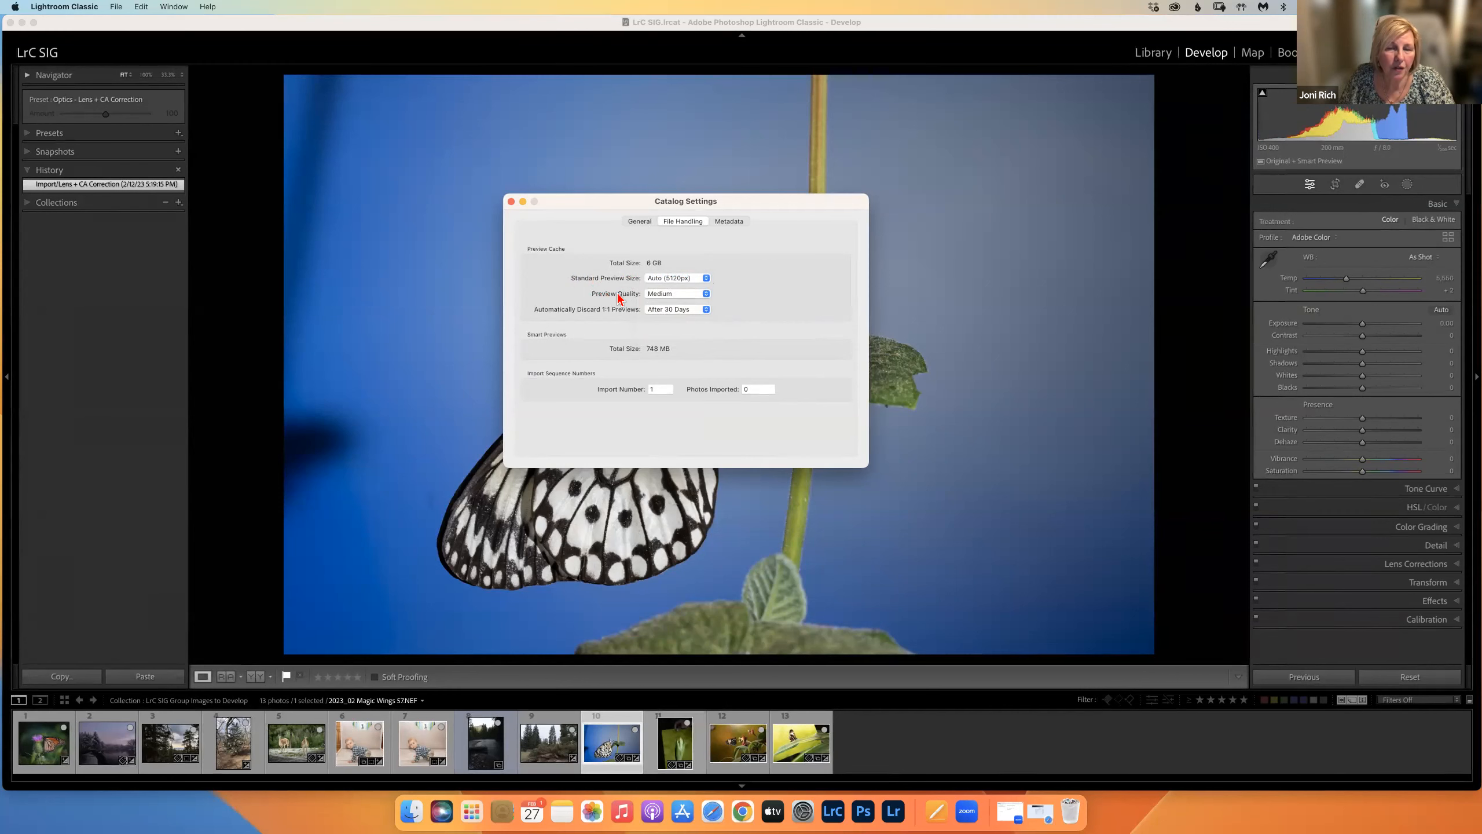
pyautogui.click(668, 297)
pyautogui.click(670, 297)
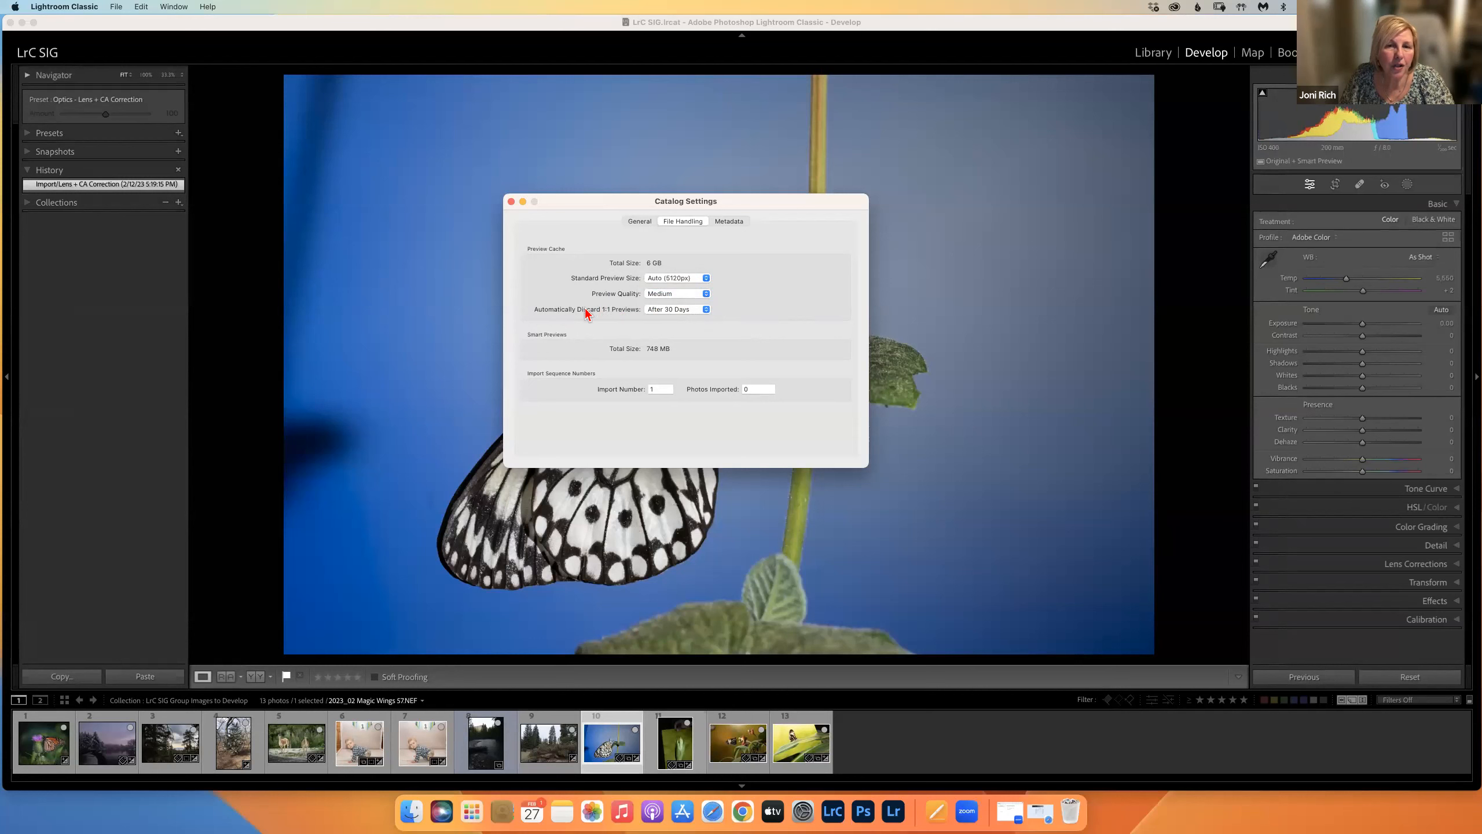
pyautogui.click(664, 308)
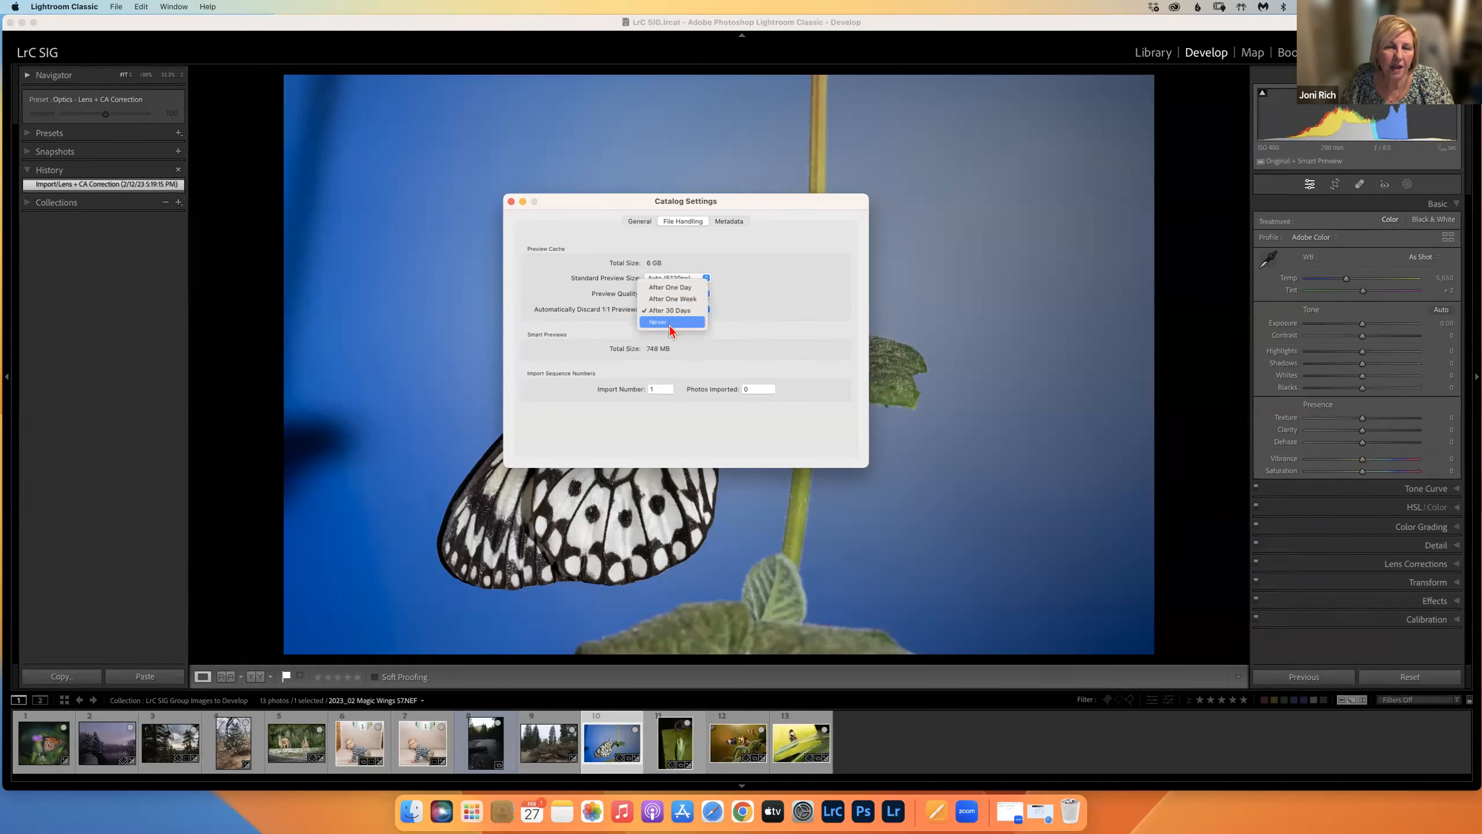
pyautogui.click(669, 312)
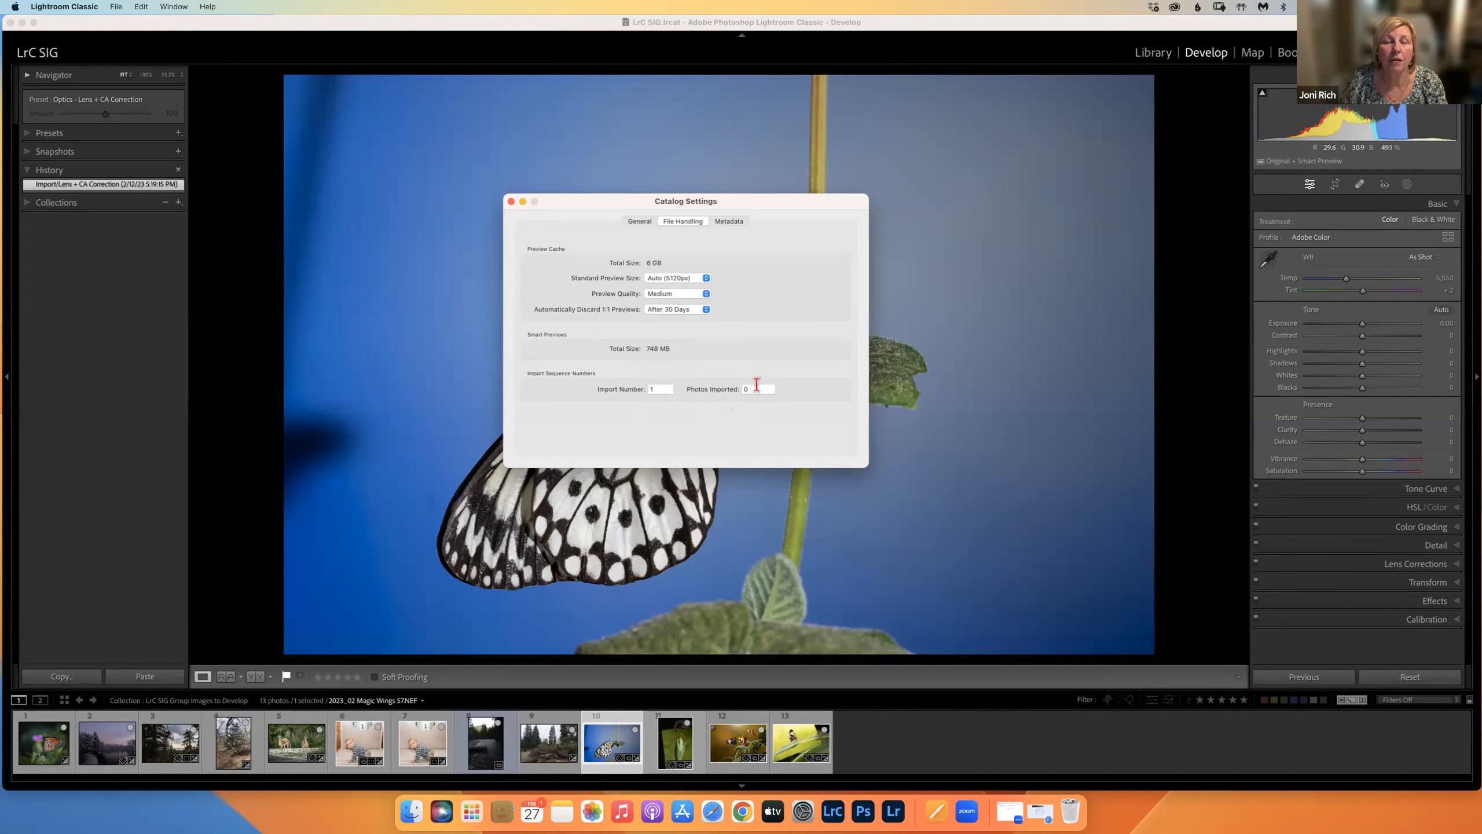
# Step: Review the Metadata options in Catalog Settings and close the dialog
pyautogui.click(738, 221)
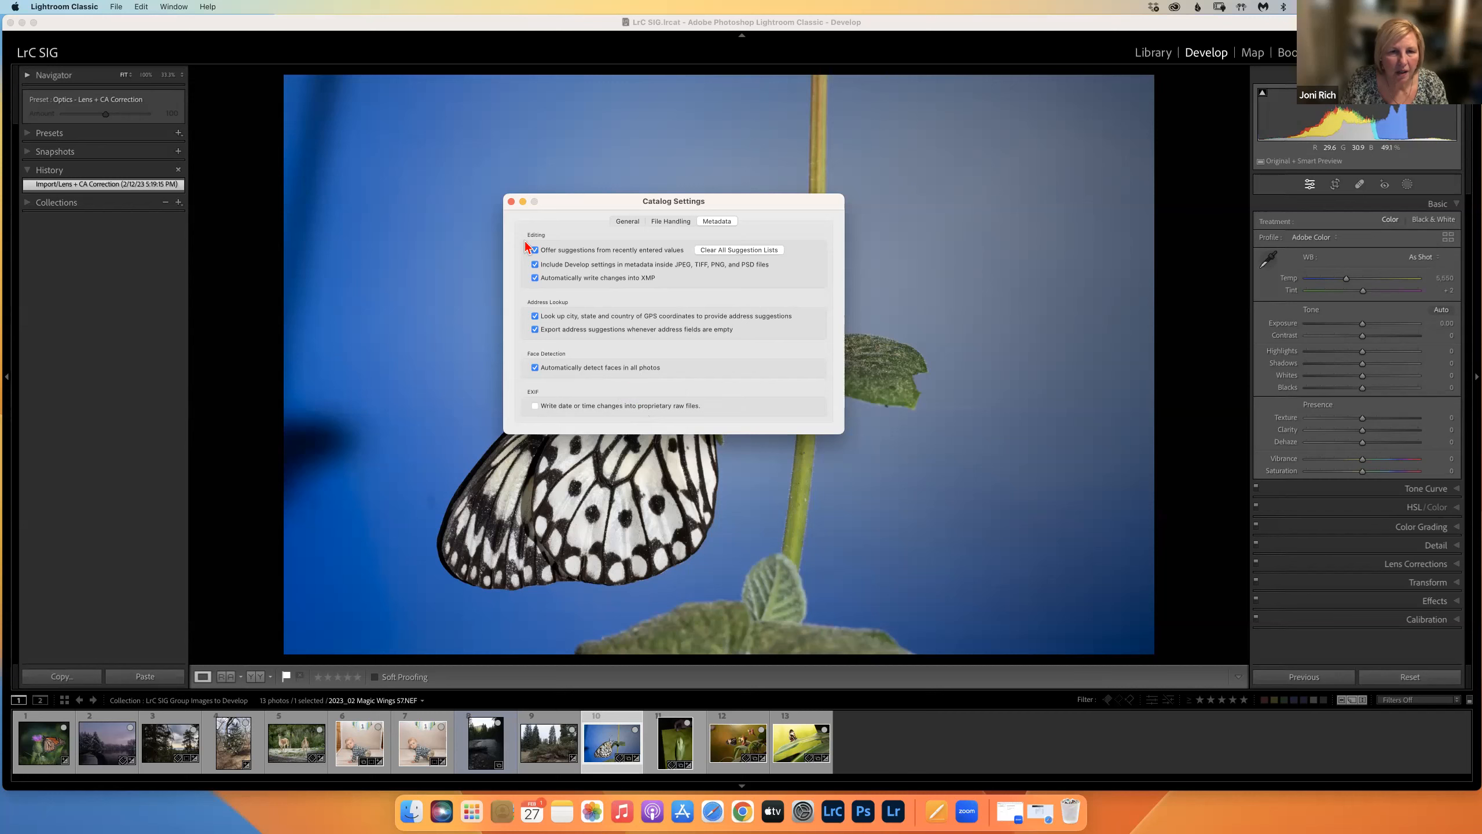
pyautogui.click(511, 202)
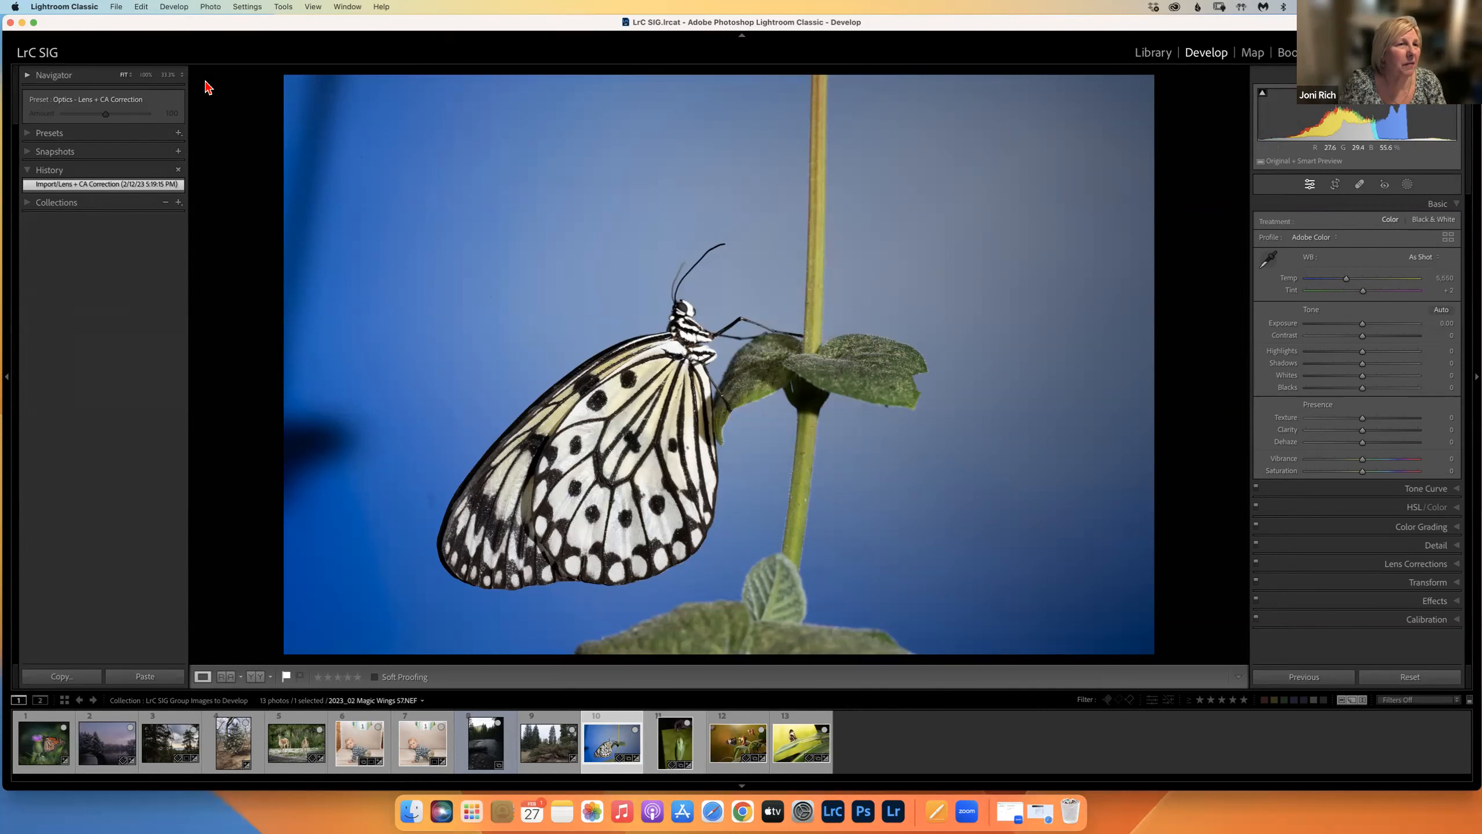
# Step: Open the Identity Plate Editor and review the identity plate types, keeping Personalized
pyautogui.click(81, 7)
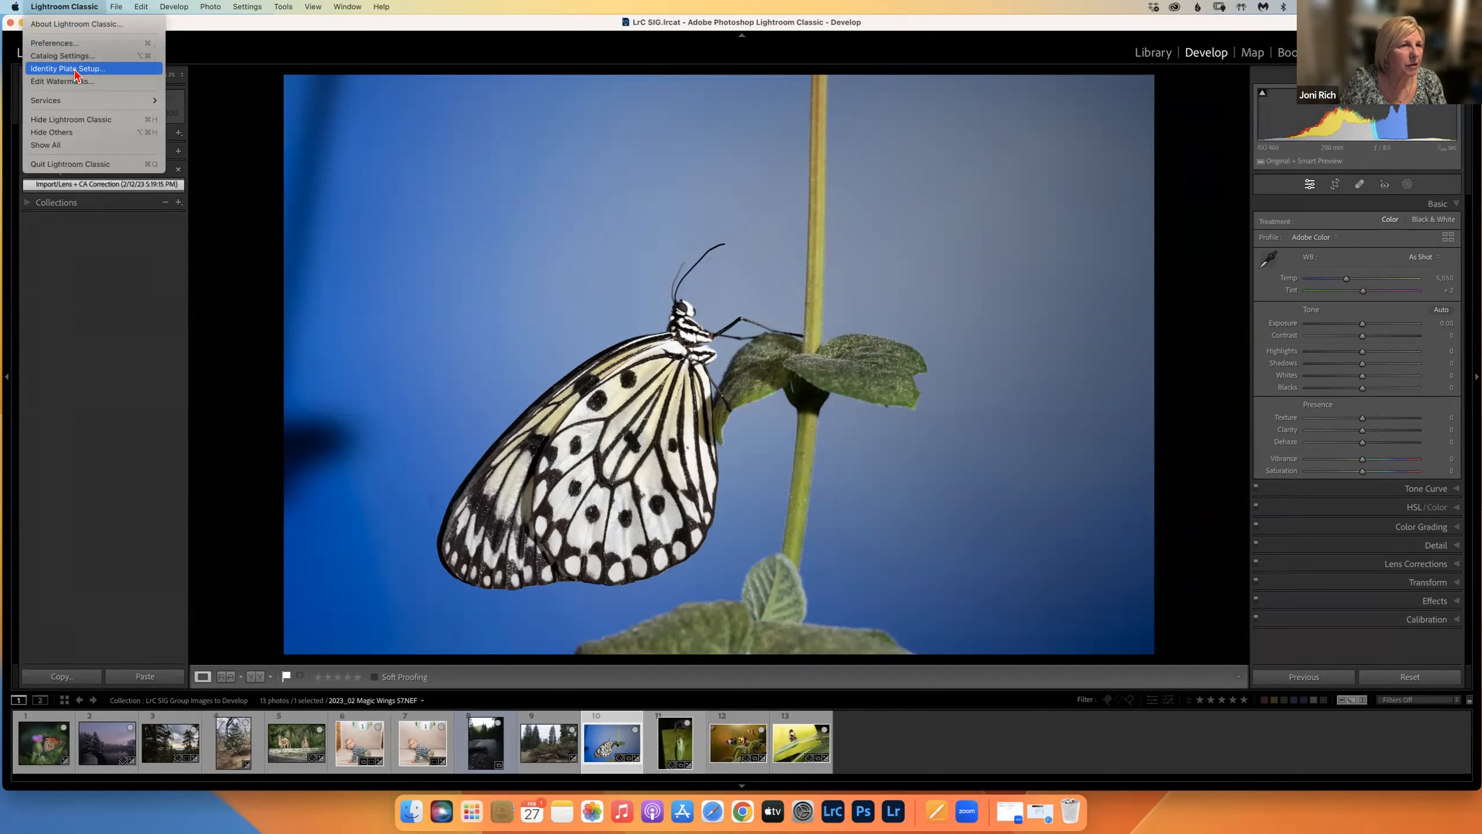
pyautogui.click(247, 47)
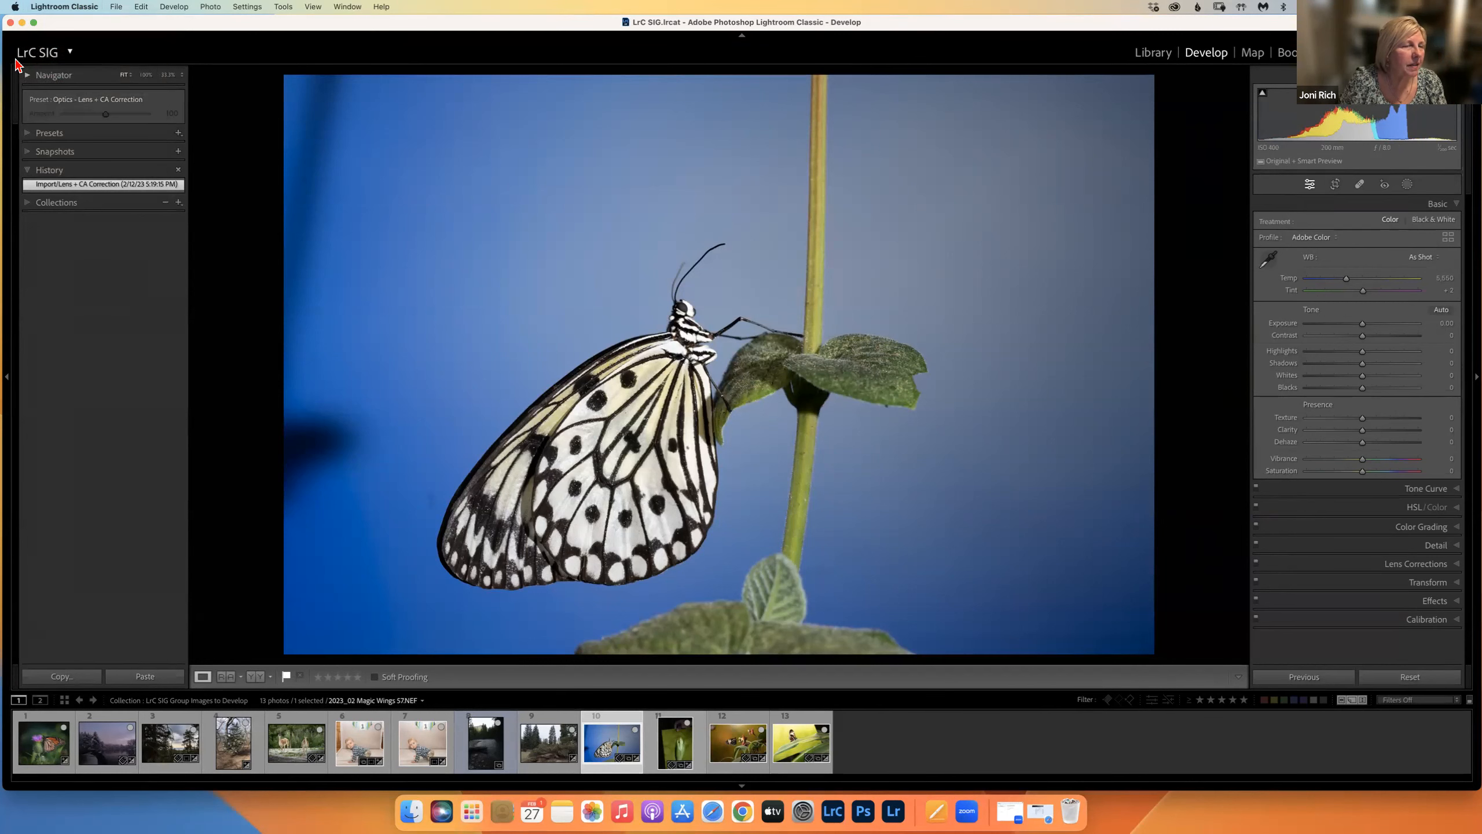
pyautogui.click(70, 52)
pyautogui.click(123, 39)
pyautogui.click(58, 7)
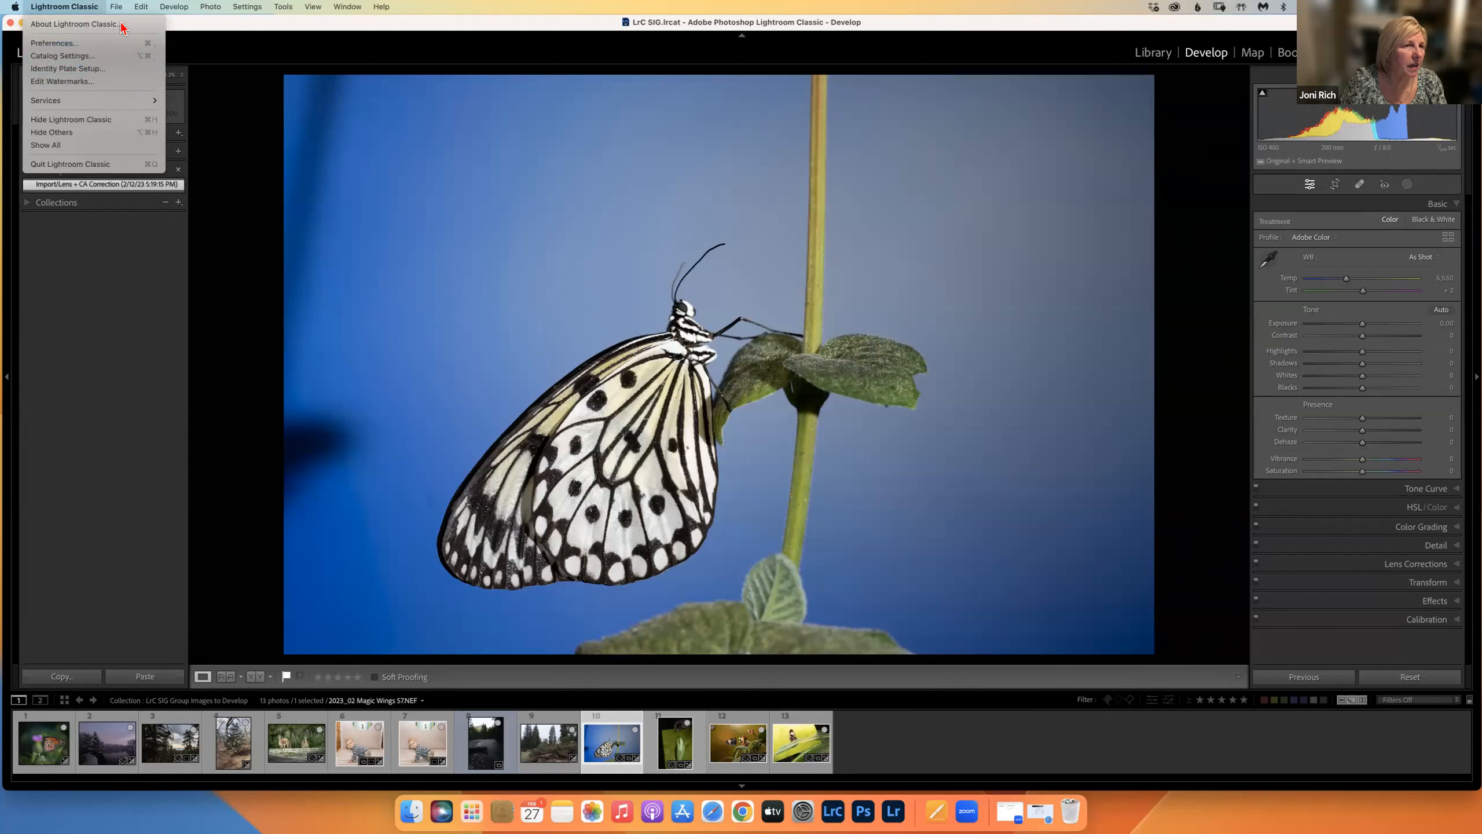
pyautogui.moveTo(142, 7)
pyautogui.moveTo(66, 9)
pyautogui.click(59, 70)
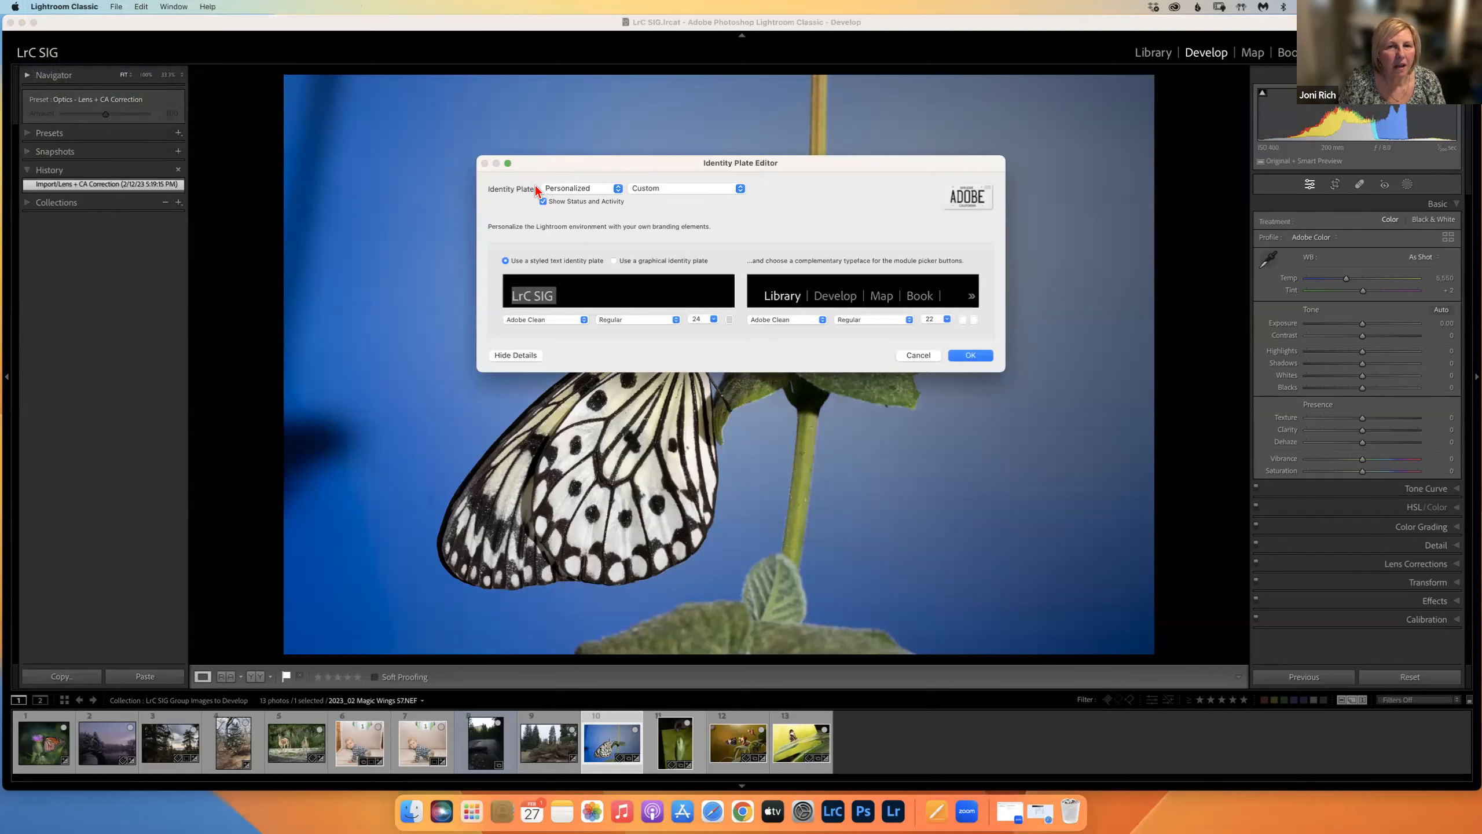
pyautogui.click(617, 190)
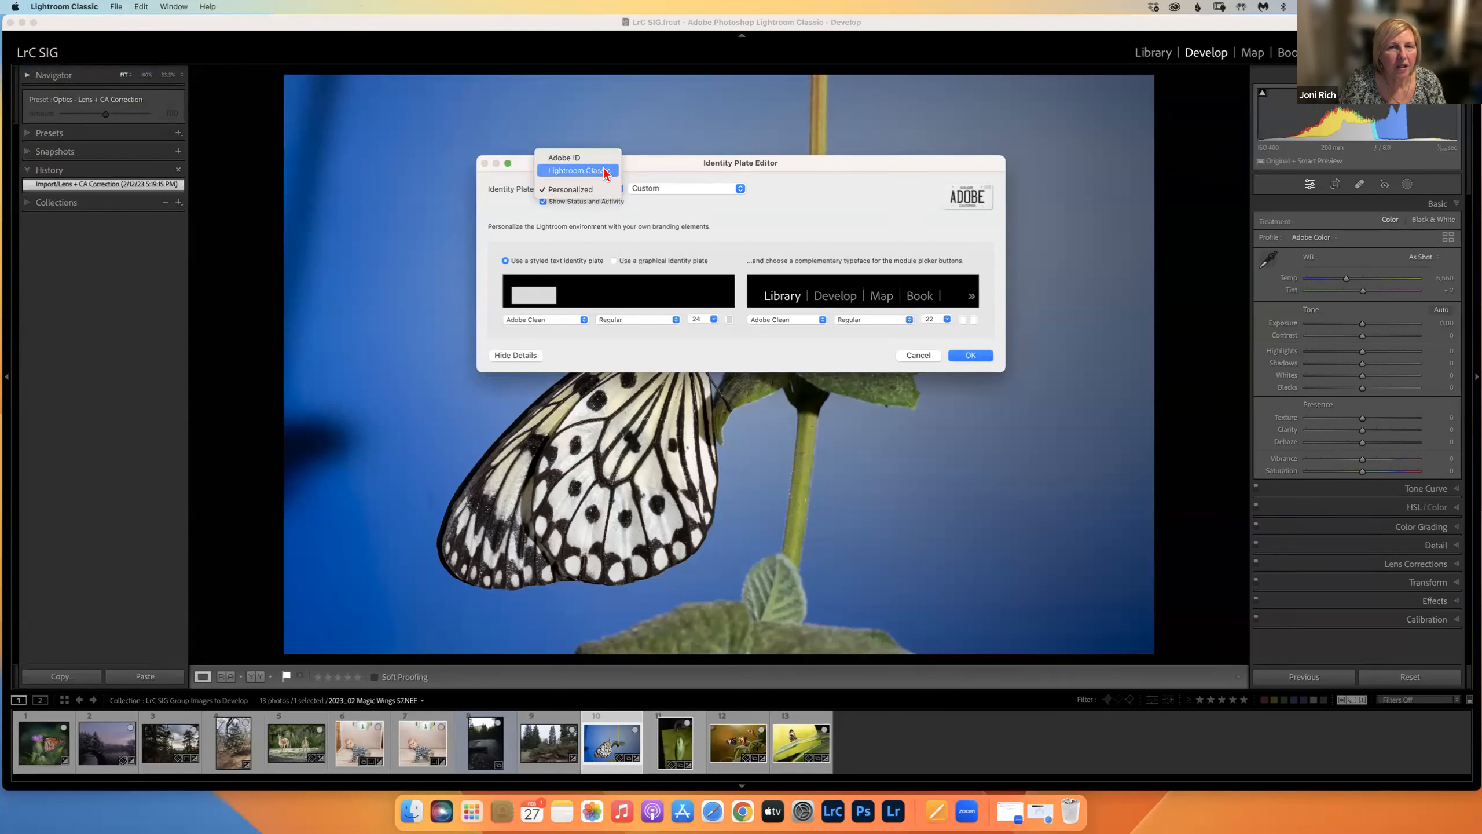
pyautogui.click(642, 211)
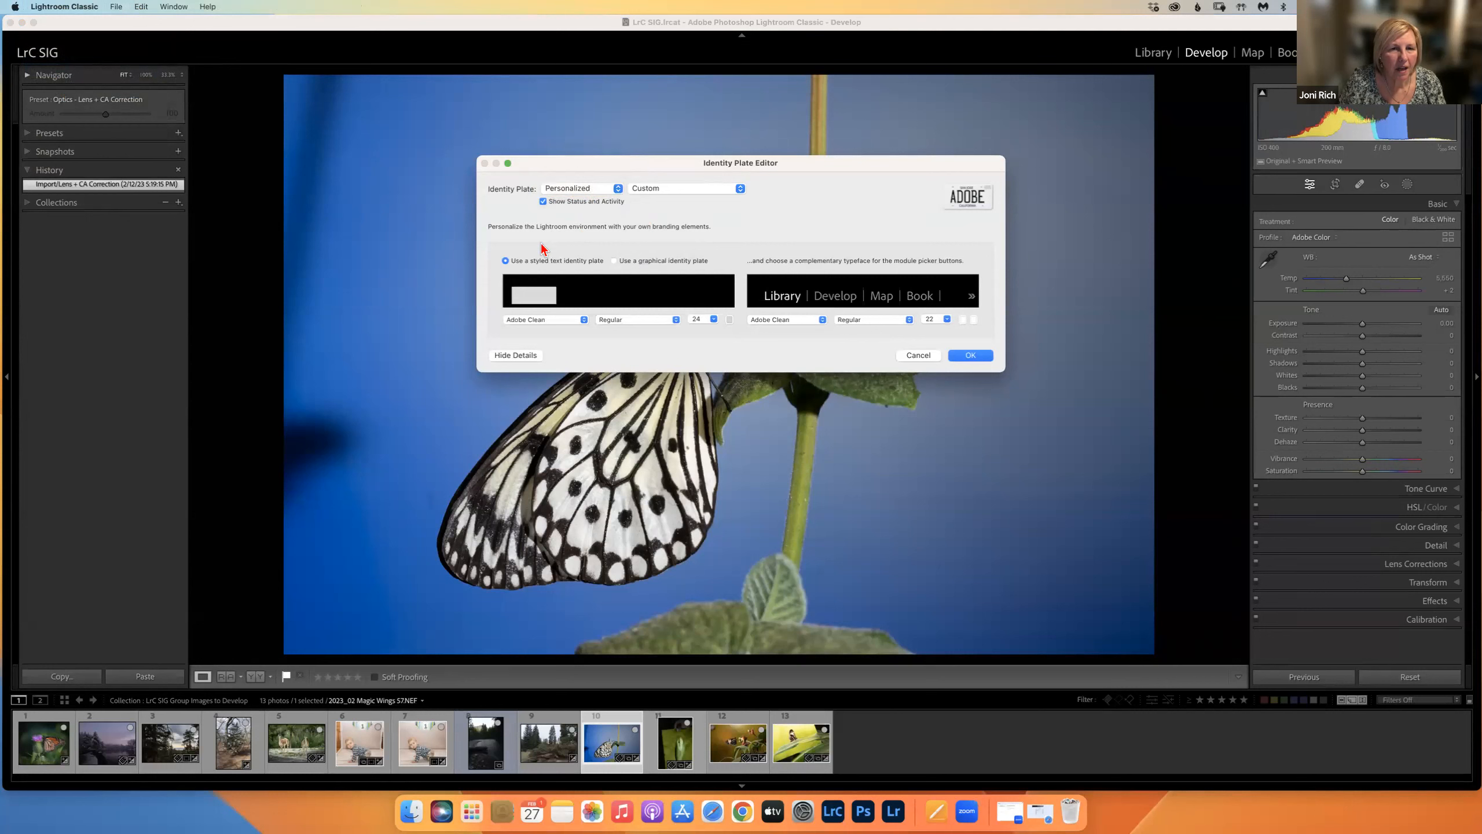
# Step: Review the styled text identity plate's text, font, style and size choices, keeping LrC SIG in Adobe Clean Regular at size 24
pyautogui.click(582, 293)
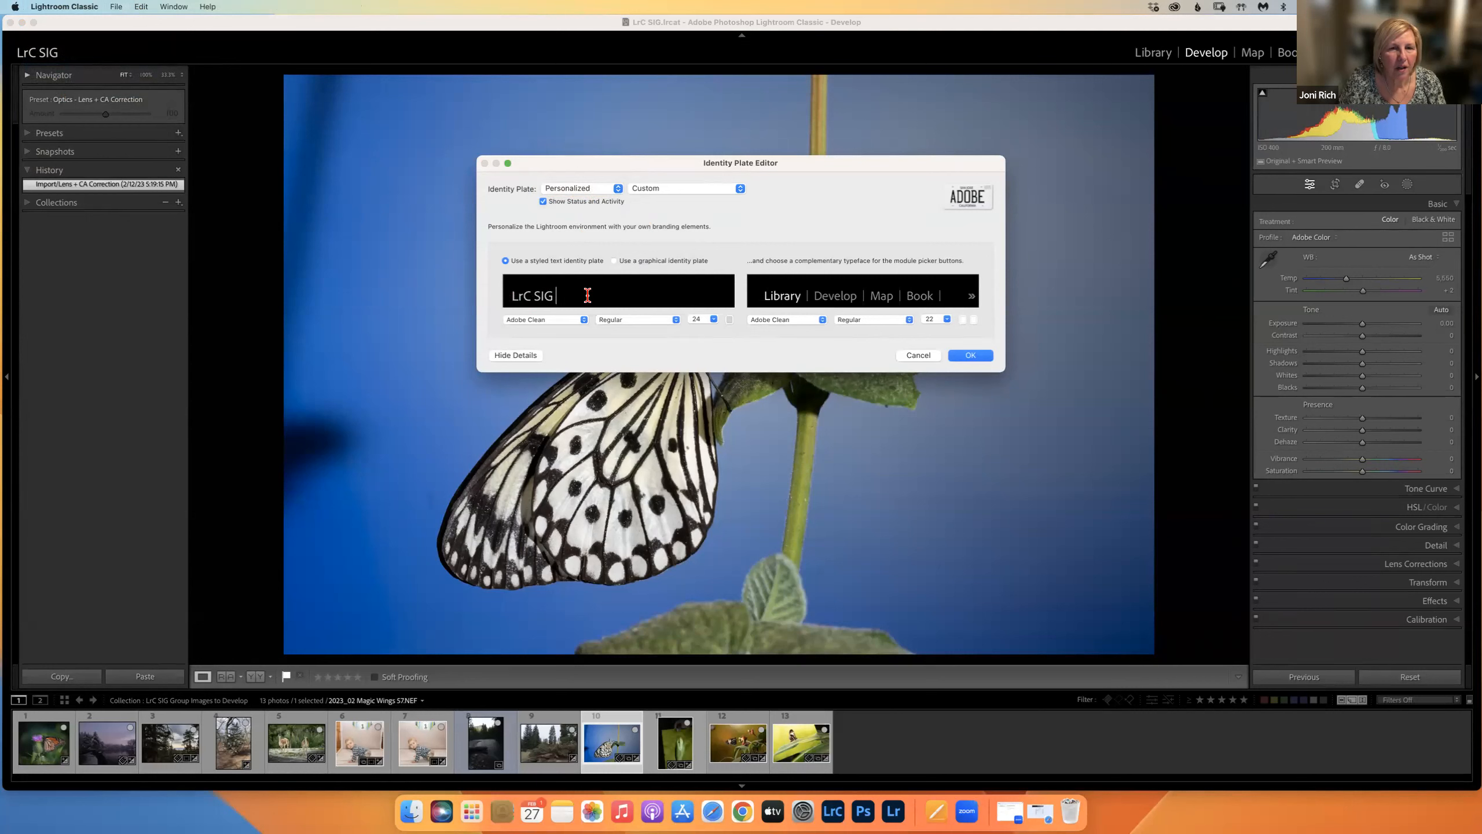
pyautogui.moveTo(575, 297); pyautogui.dragTo(491, 306)
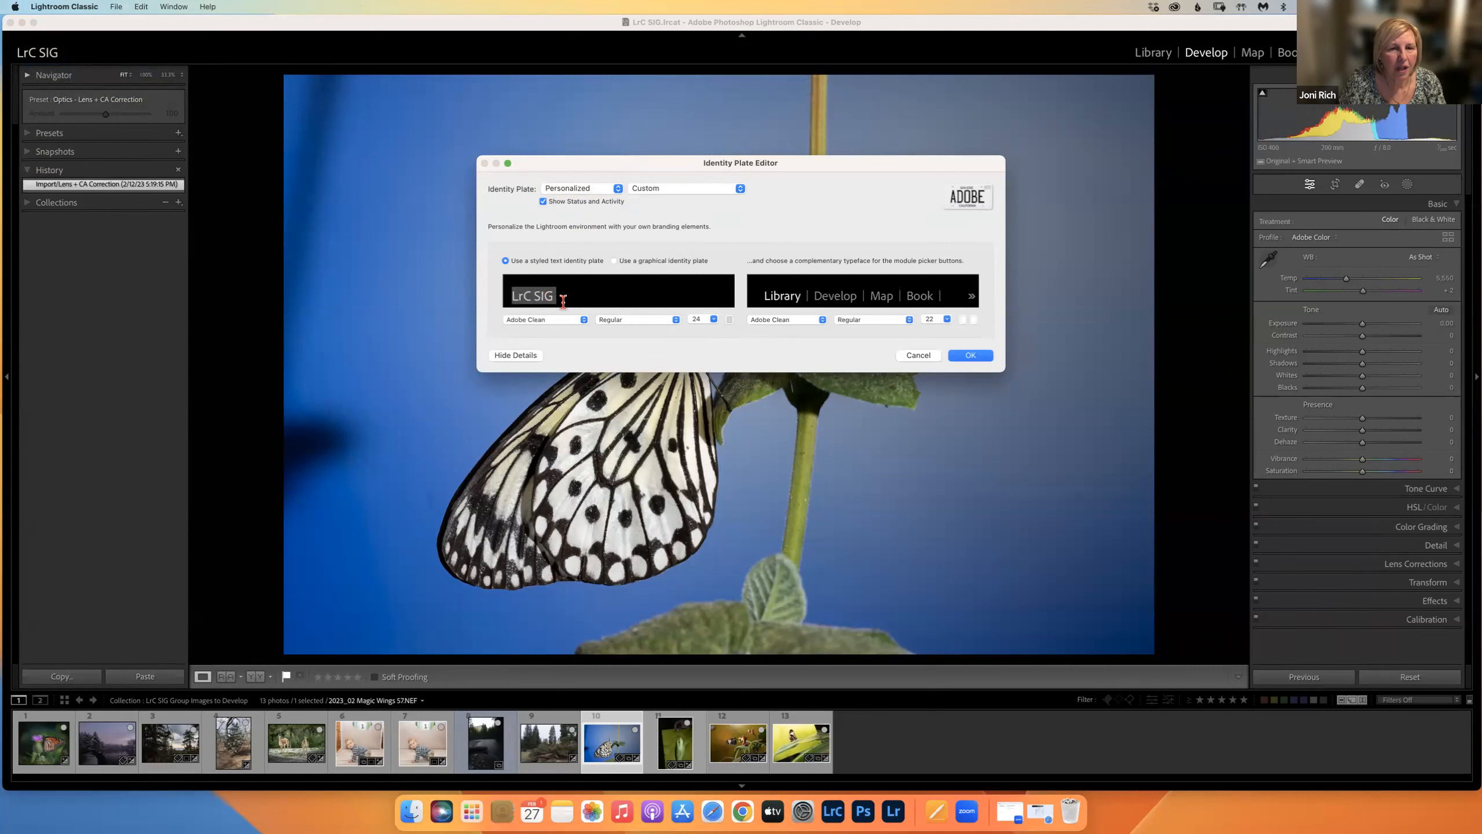
pyautogui.click(677, 294)
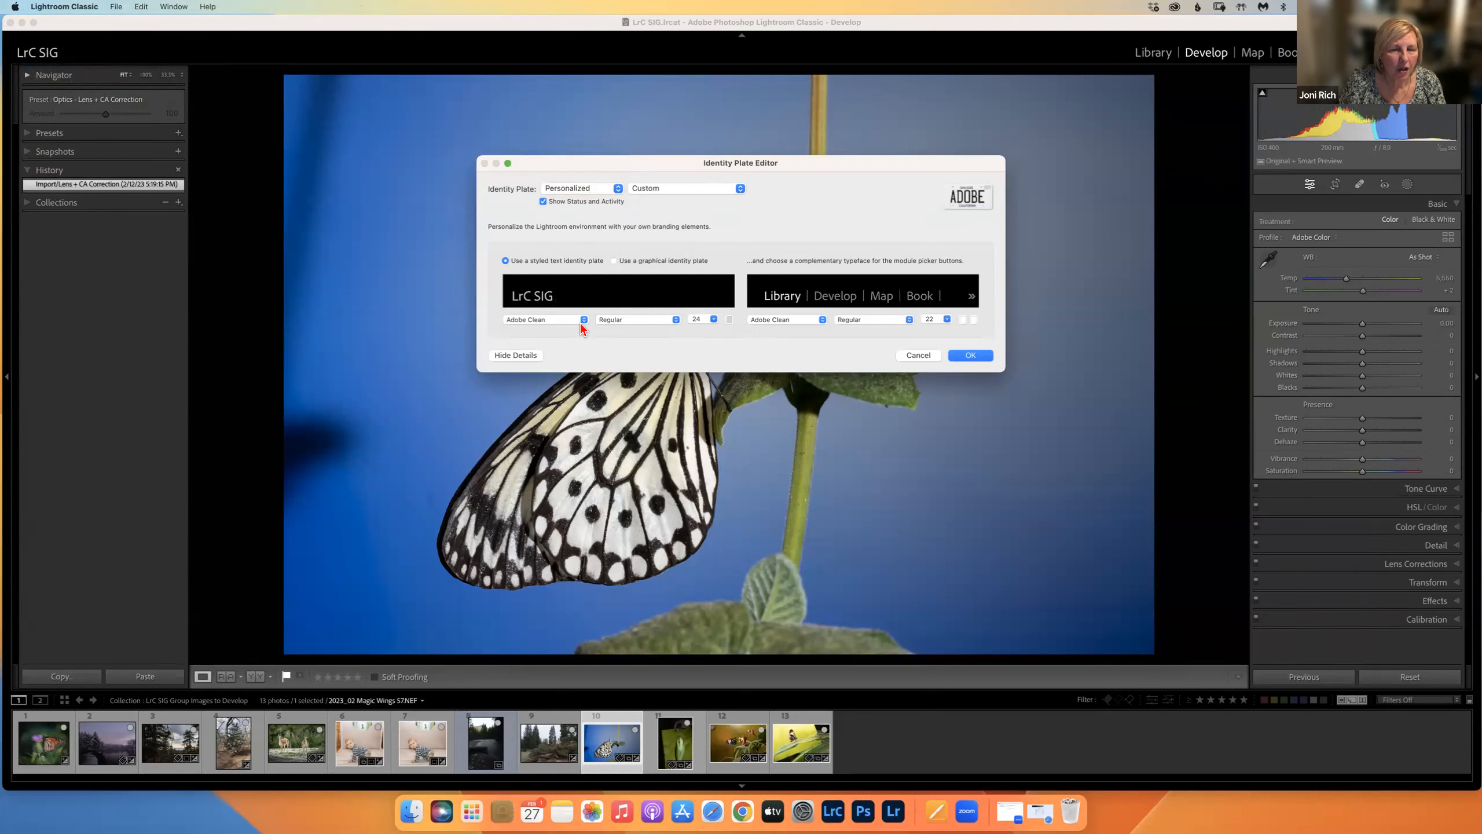
pyautogui.click(583, 321)
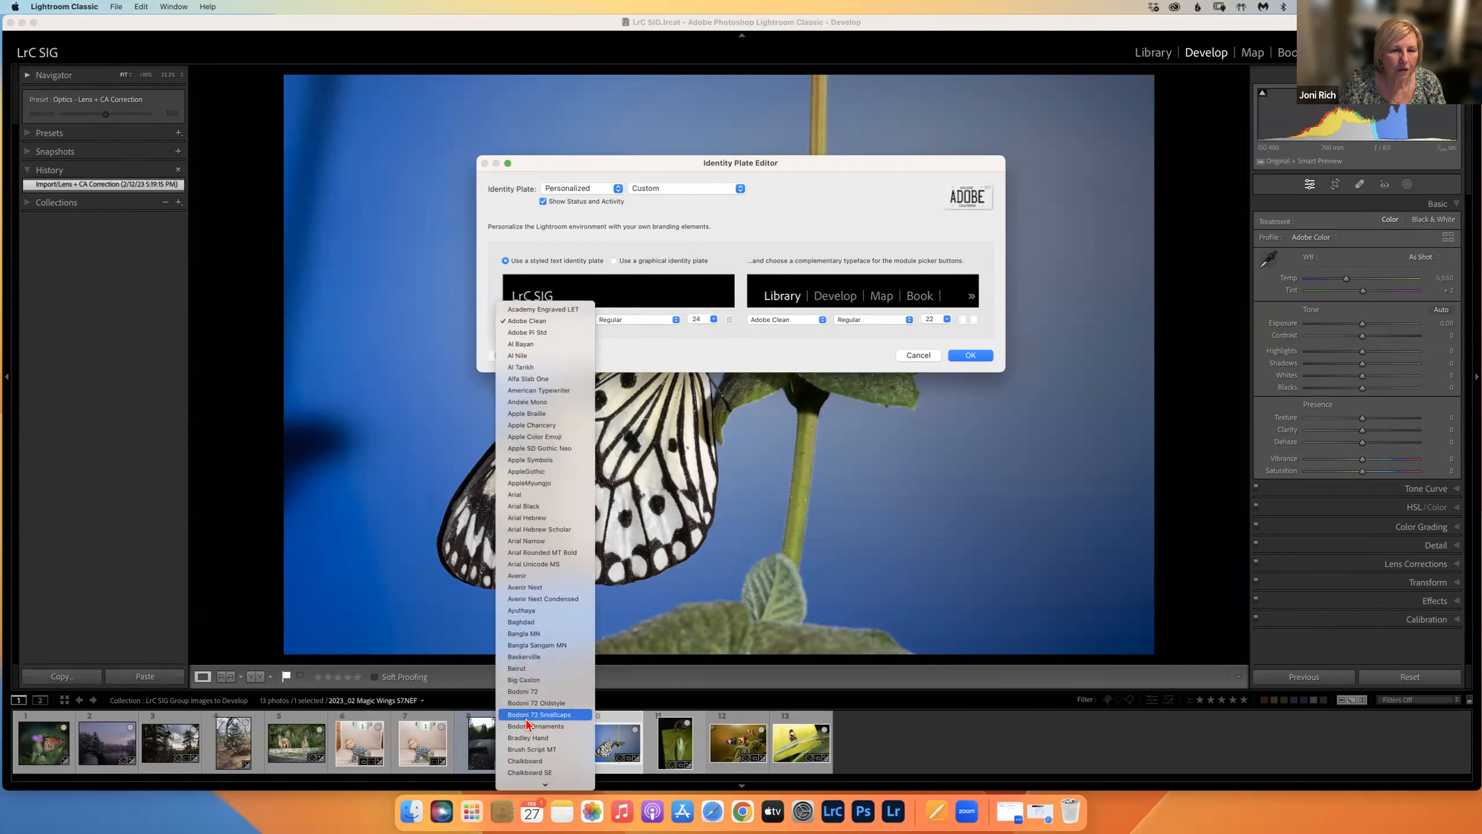
pyautogui.click(618, 344)
pyautogui.click(677, 320)
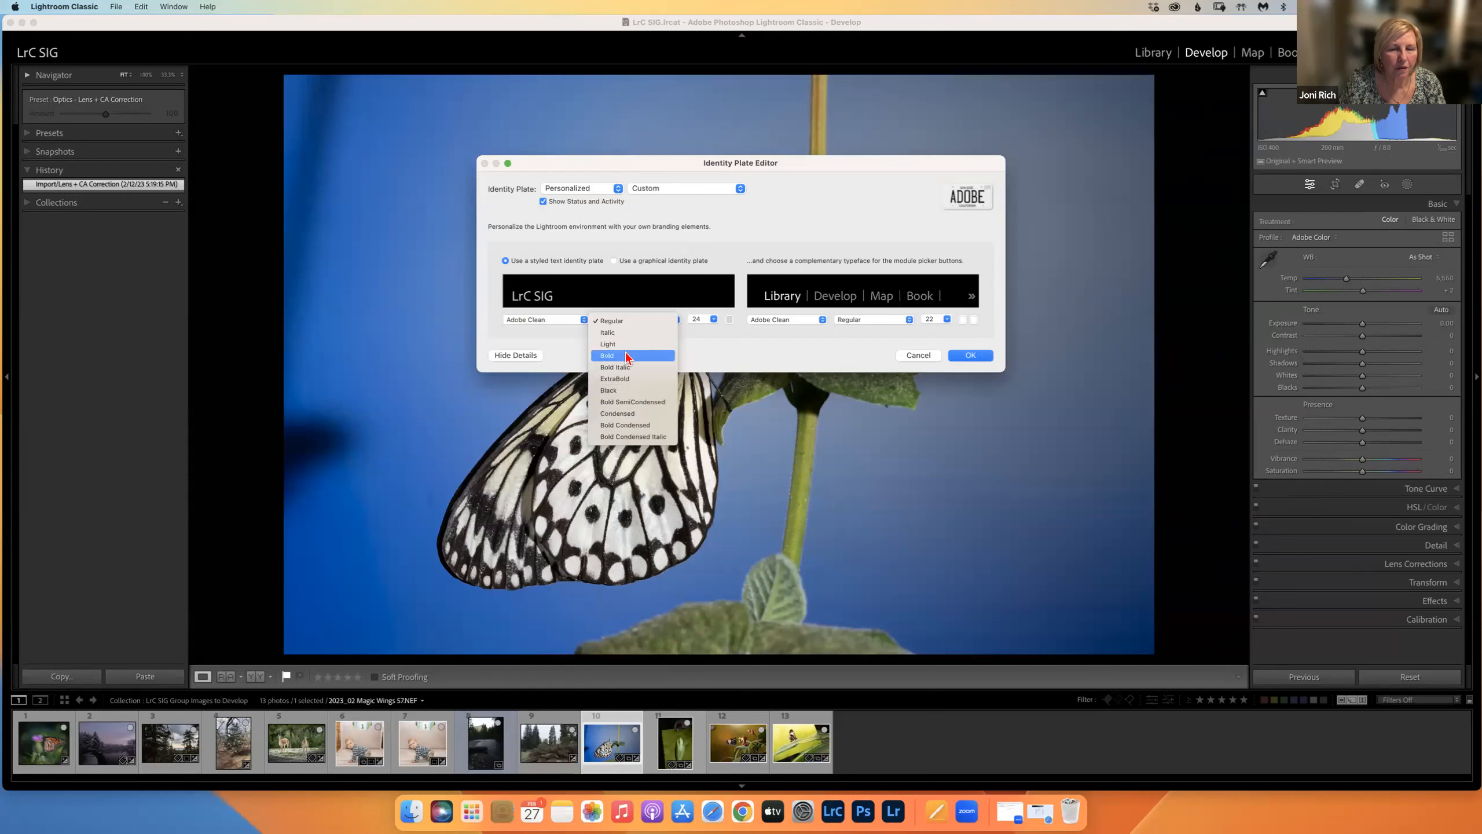
pyautogui.click(691, 339)
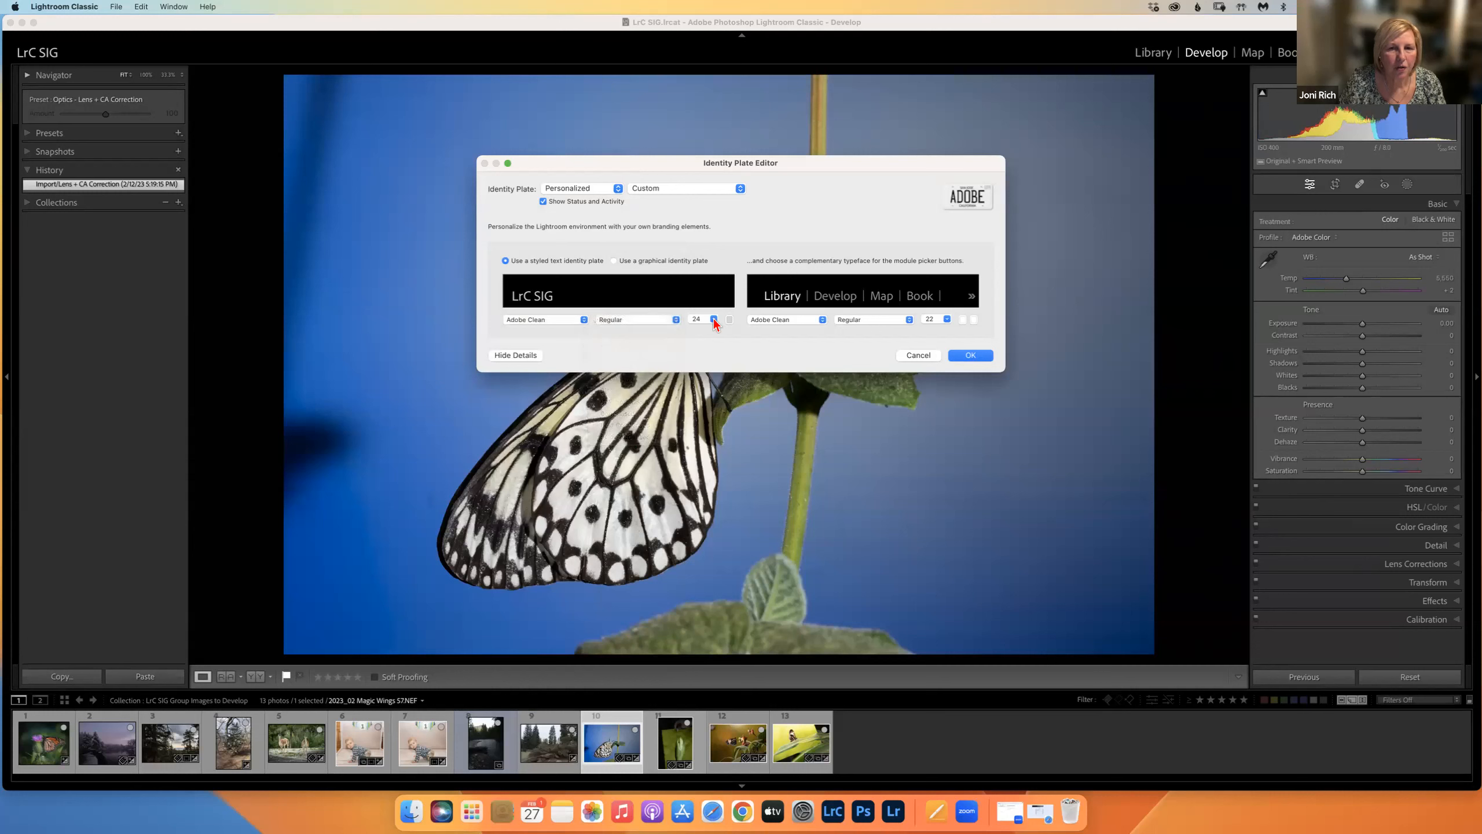
pyautogui.click(715, 320)
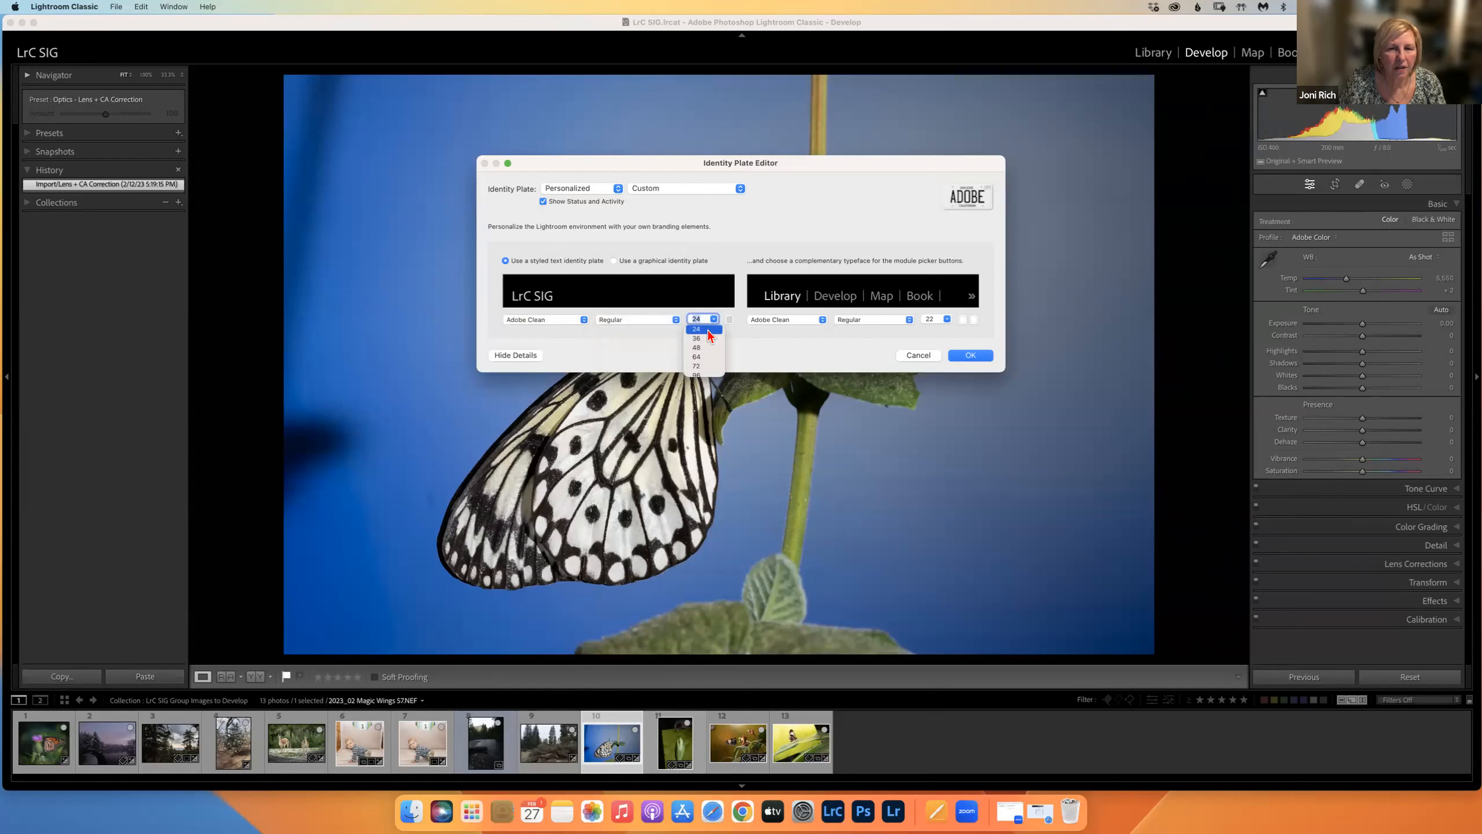
pyautogui.click(738, 337)
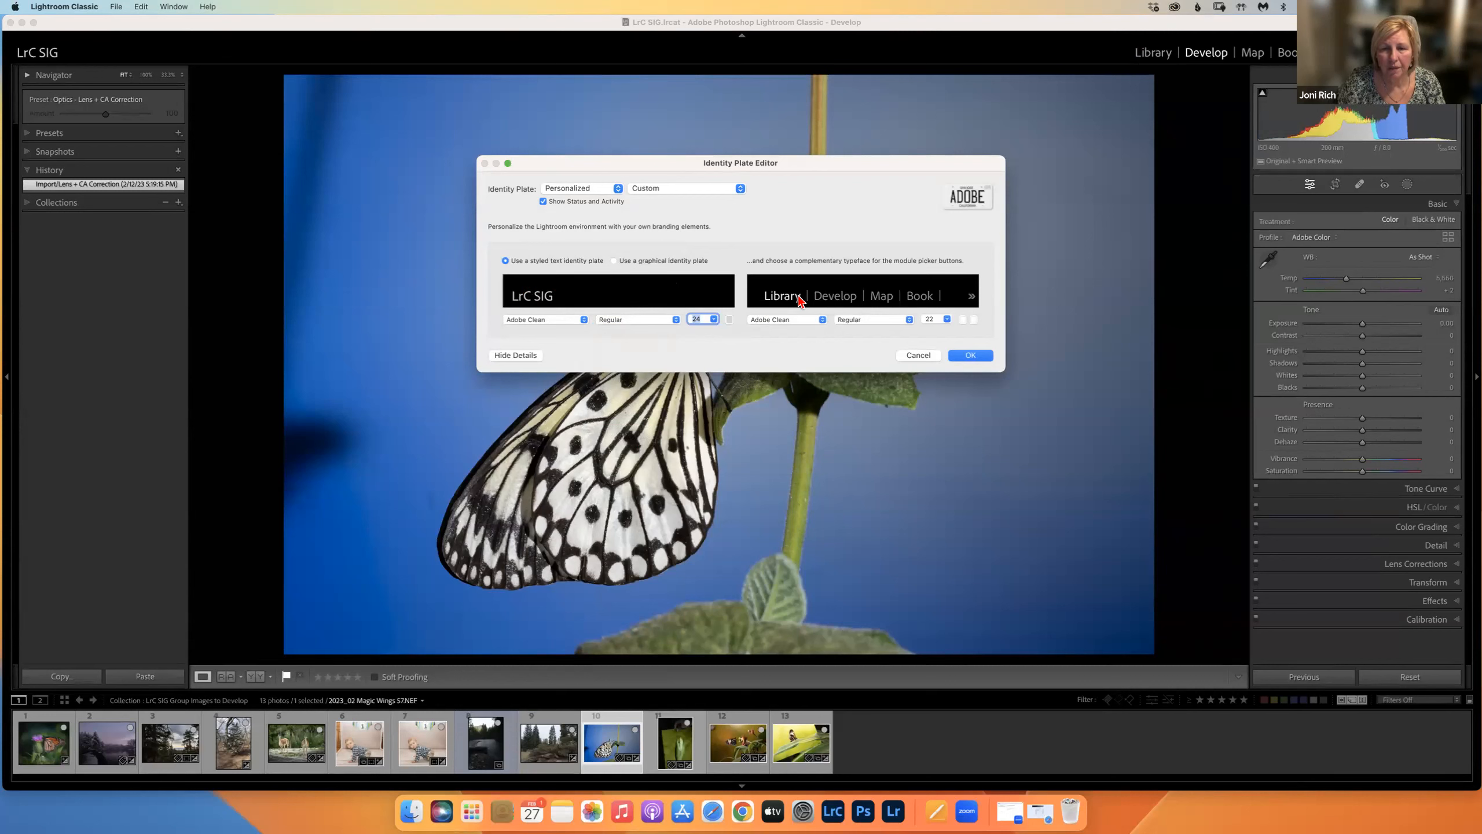
# Step: Try Arial Black and Arial Italic typefaces for the module picker buttons, explore the font sizes, and discard the changes
pyautogui.click(821, 321)
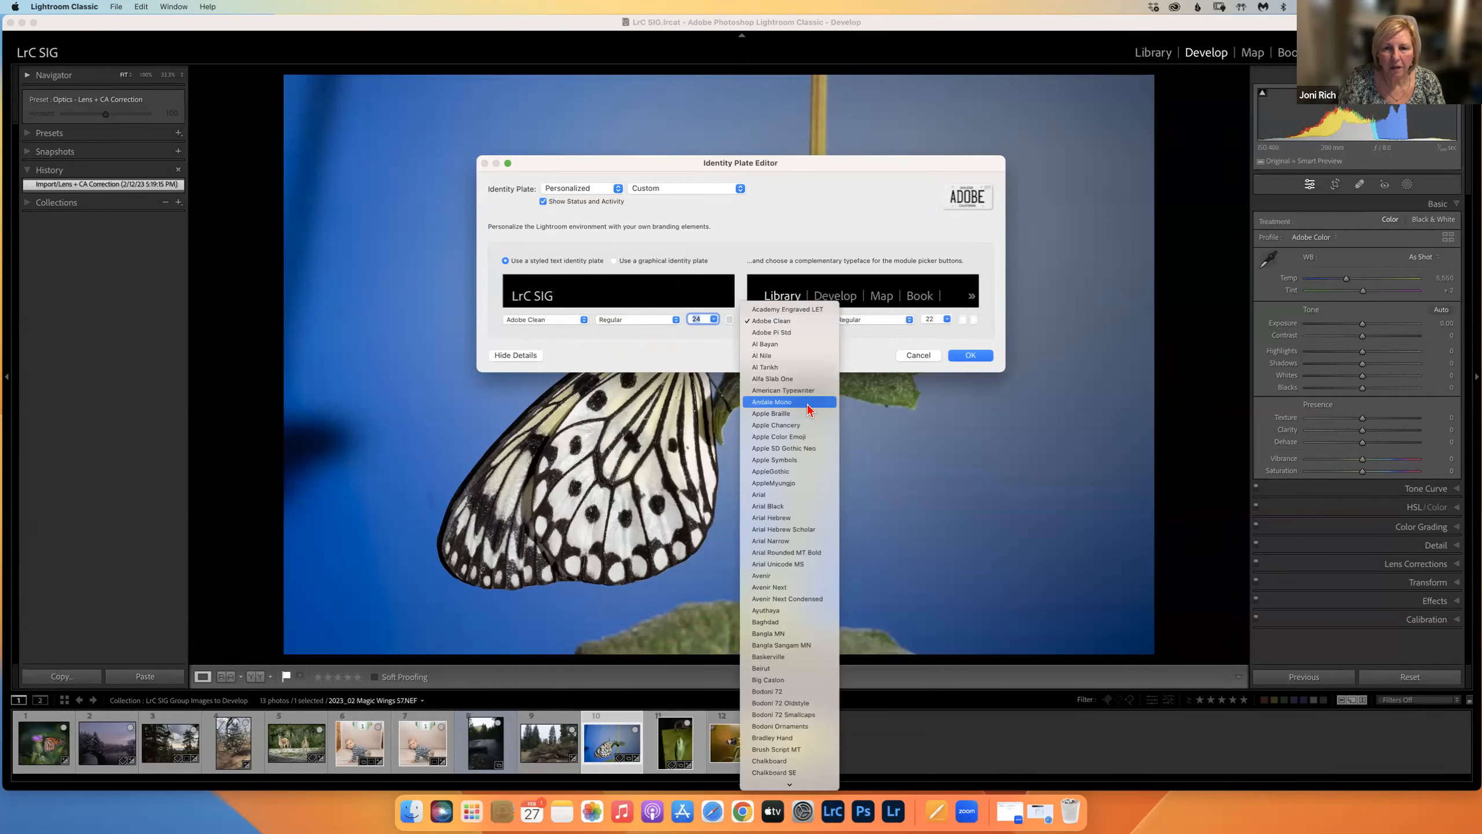
pyautogui.click(779, 506)
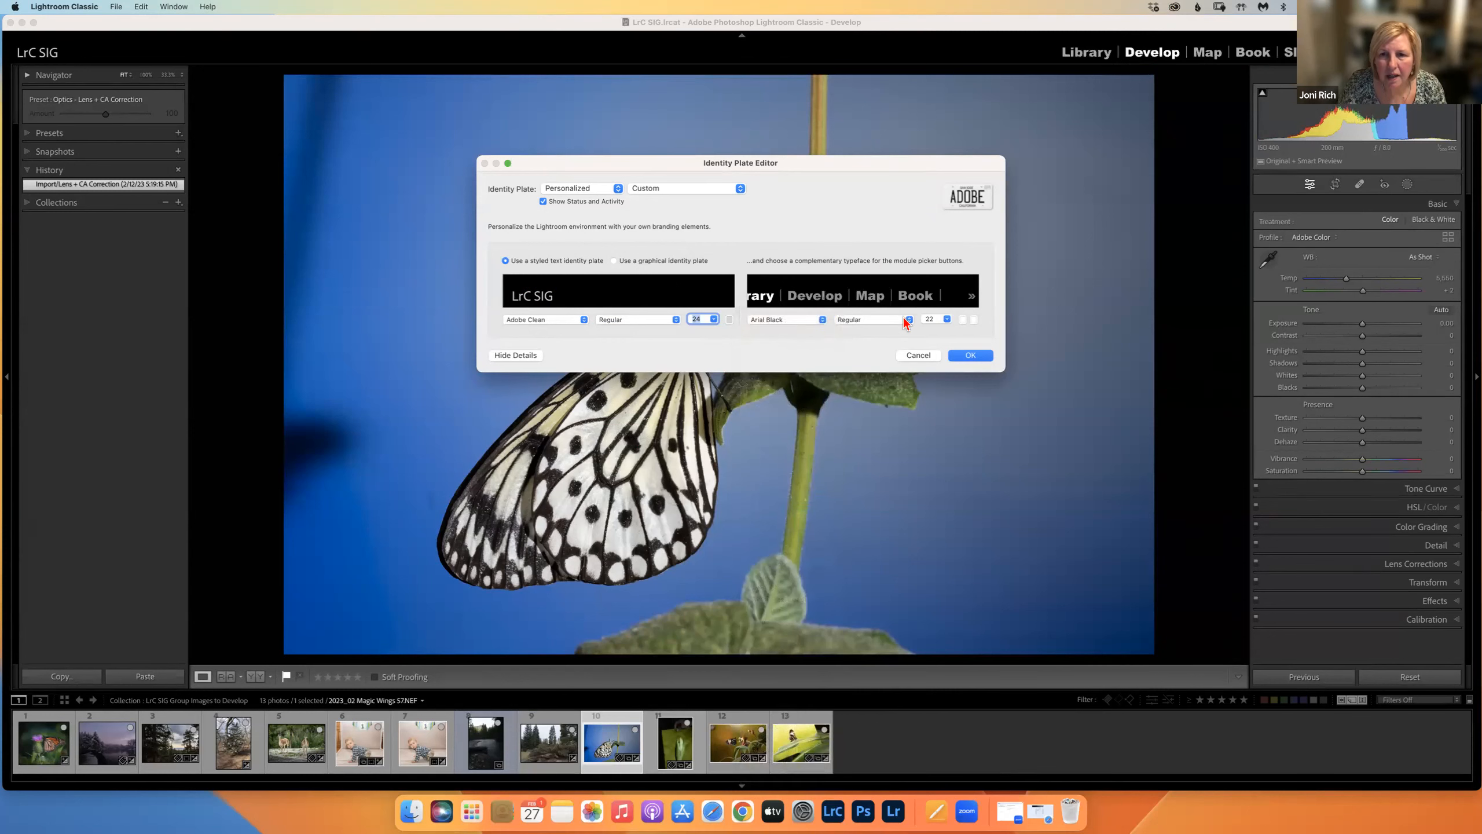
pyautogui.click(904, 321)
pyautogui.click(904, 326)
pyautogui.click(825, 322)
pyautogui.click(823, 309)
pyautogui.click(907, 321)
pyautogui.click(891, 333)
pyautogui.click(946, 320)
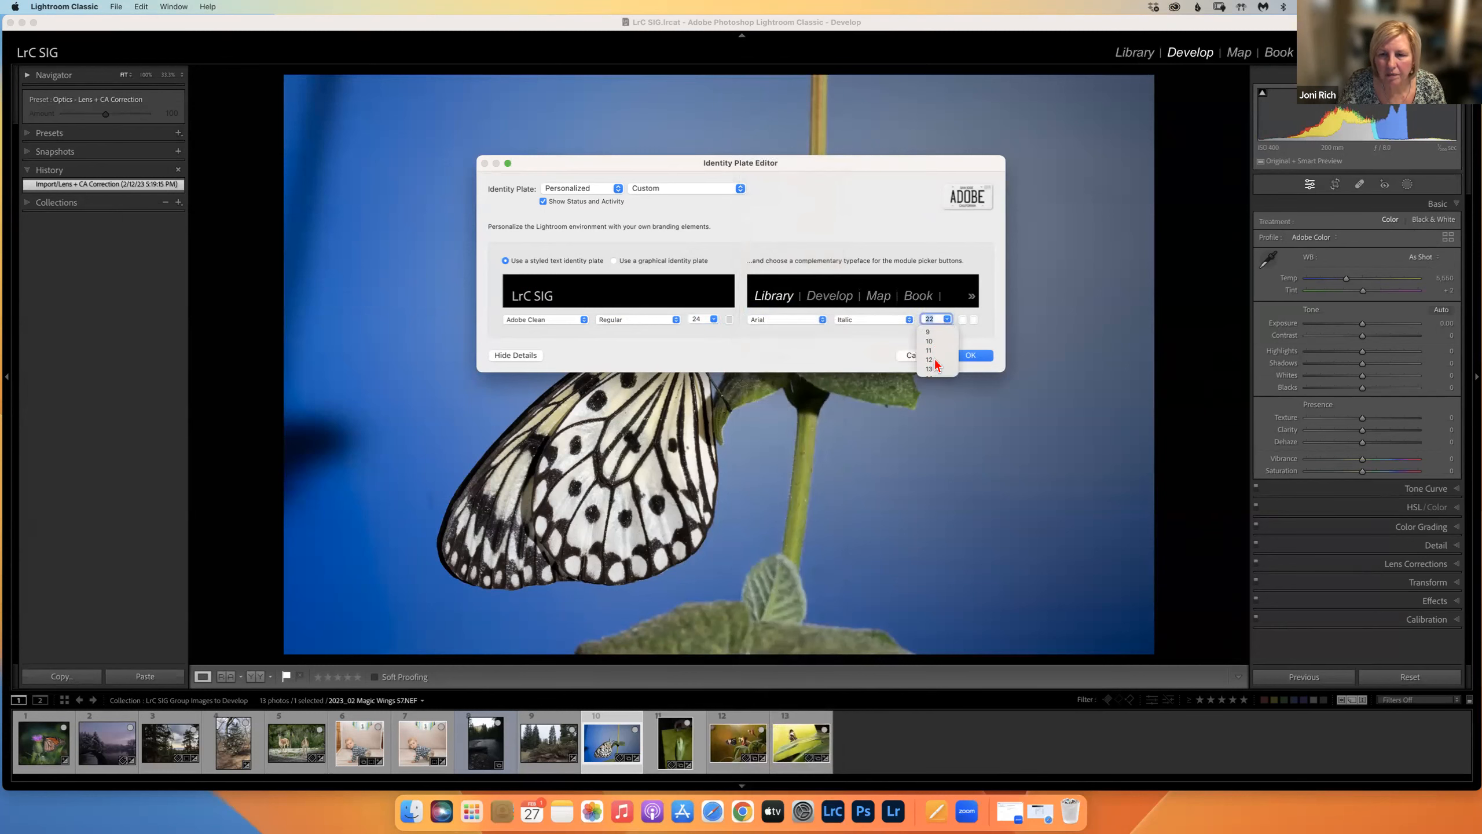
pyautogui.click(929, 340)
pyautogui.click(946, 321)
pyautogui.click(935, 368)
pyautogui.click(931, 357)
# Step: Reopen the Identity Plate Editor, check the module picker typeface settings, and accept them
pyautogui.click(54, 7)
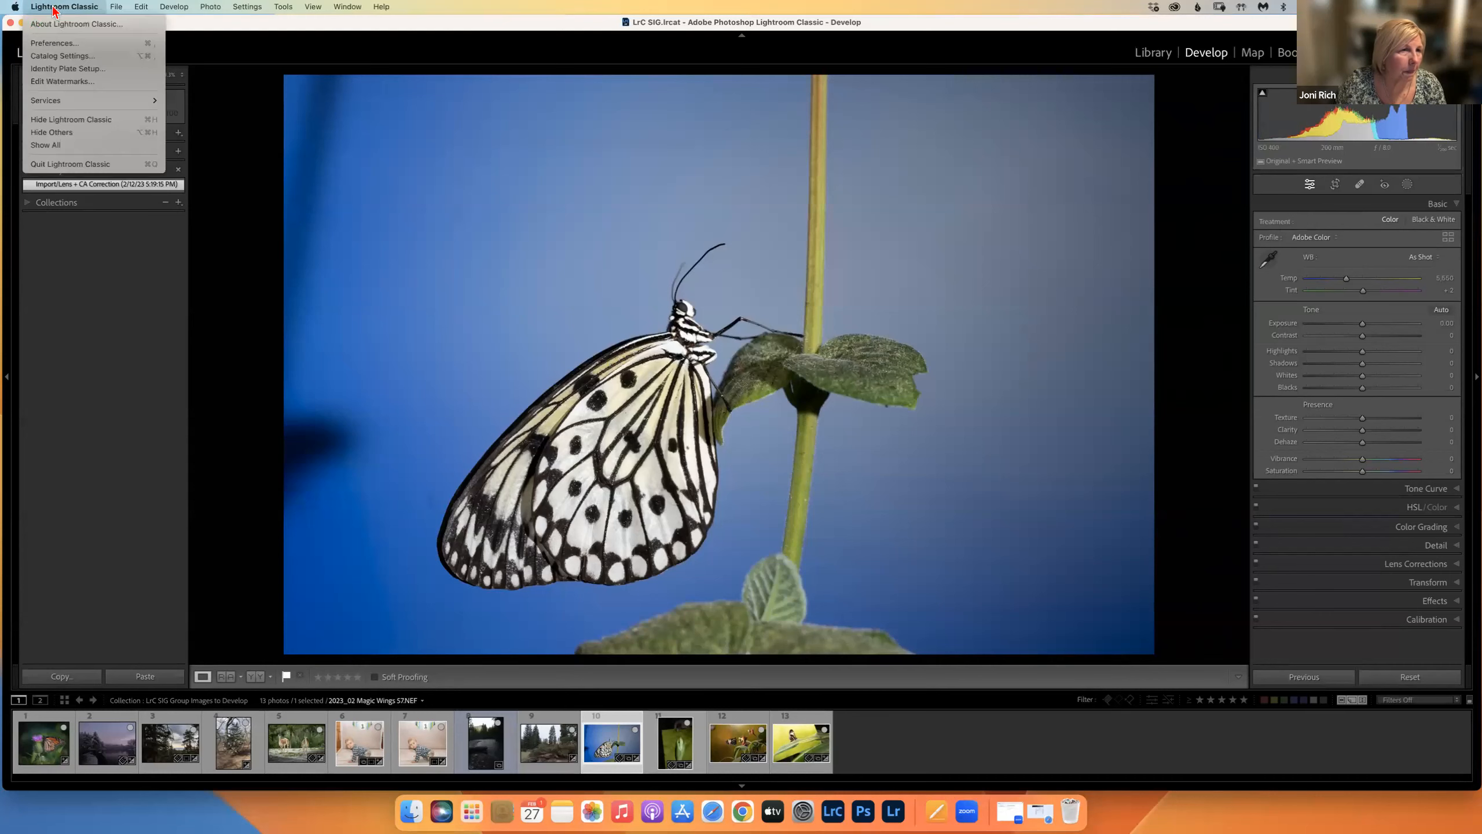
pyautogui.click(56, 69)
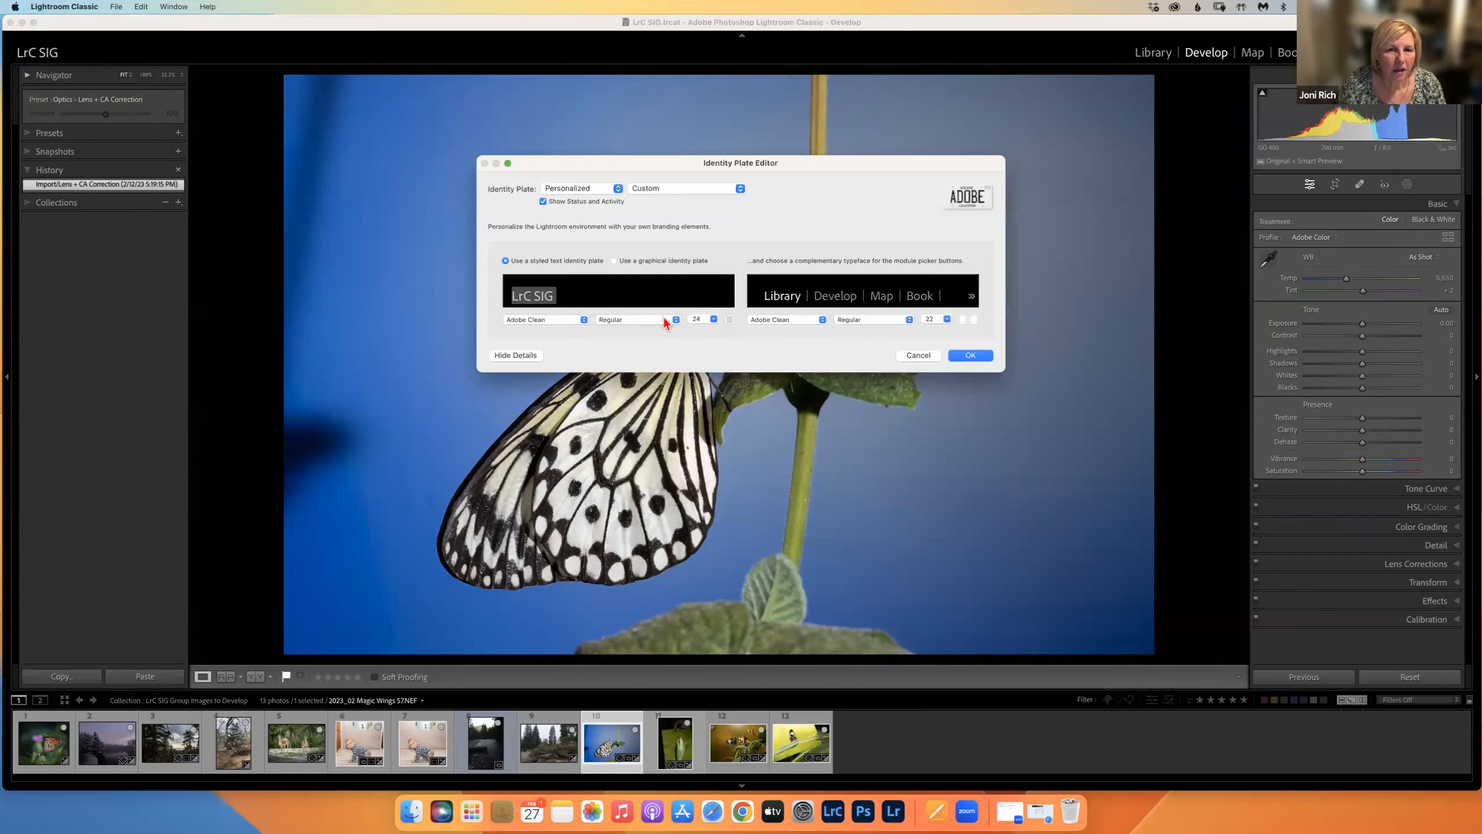
pyautogui.click(969, 355)
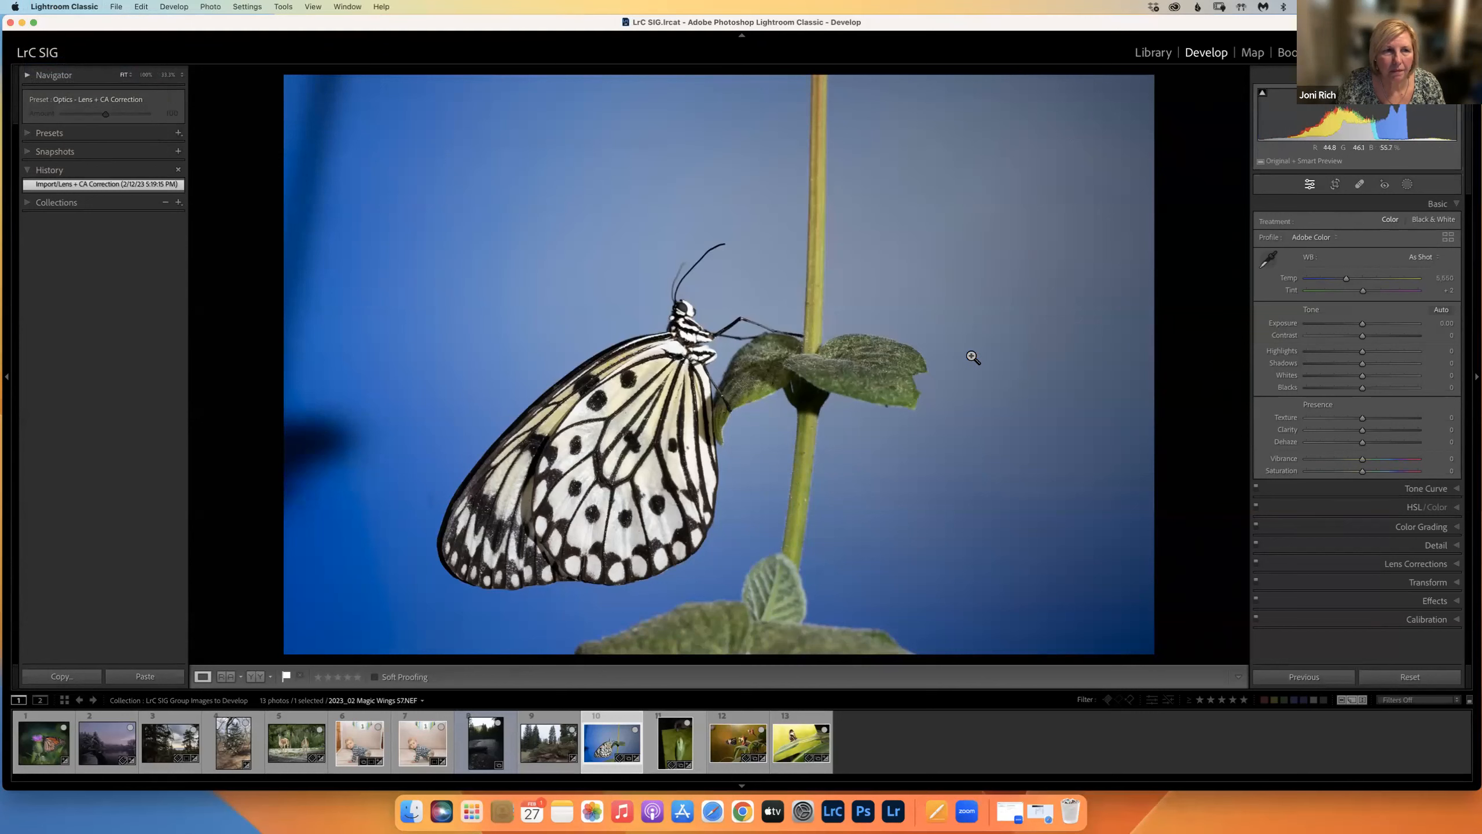
# Step: Open the Watermark Editor, move it aside, and review the text watermark's font choices, keeping Adobe Clean
pyautogui.click(63, 7)
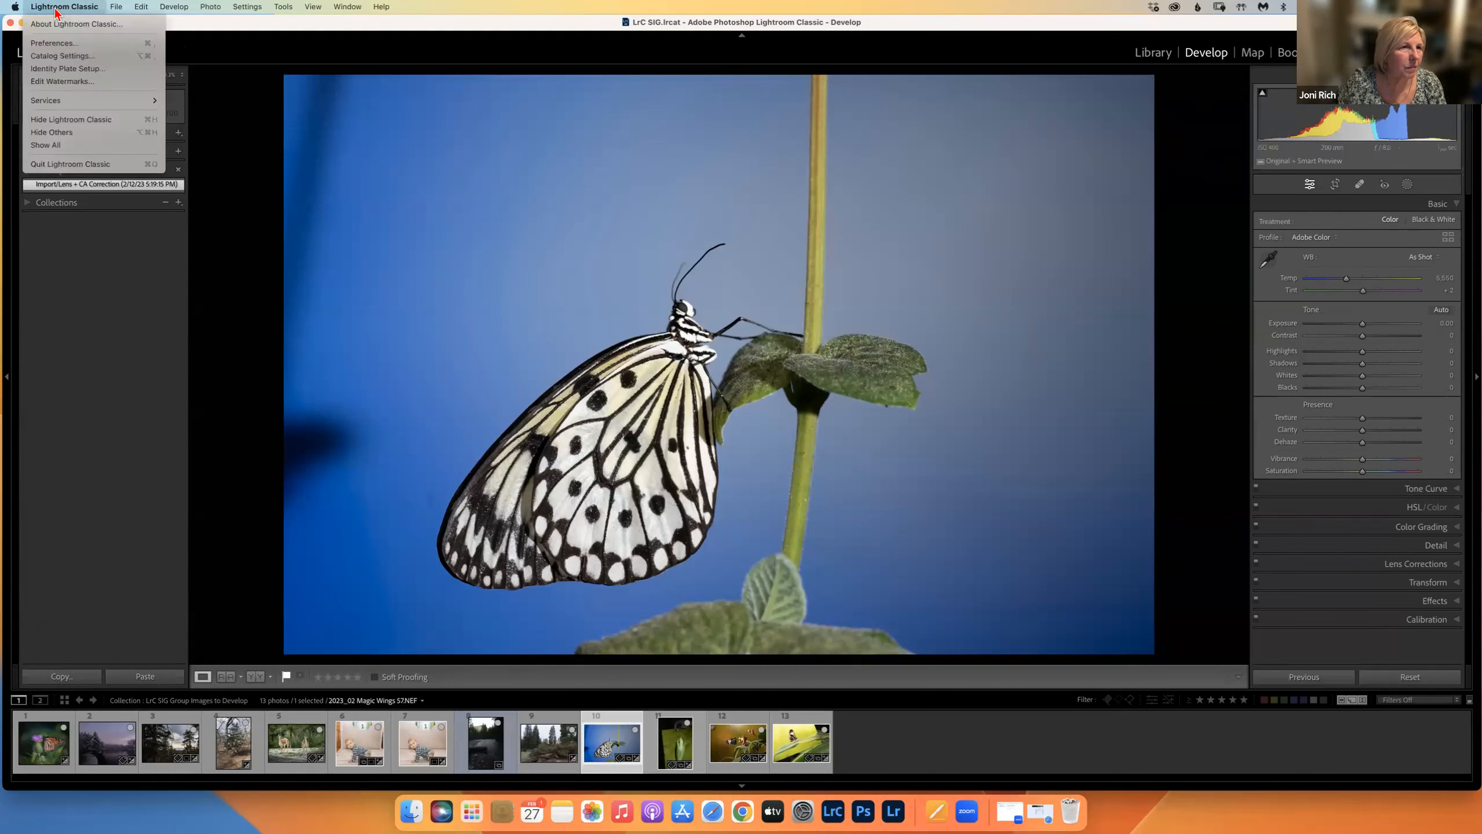
pyautogui.click(44, 81)
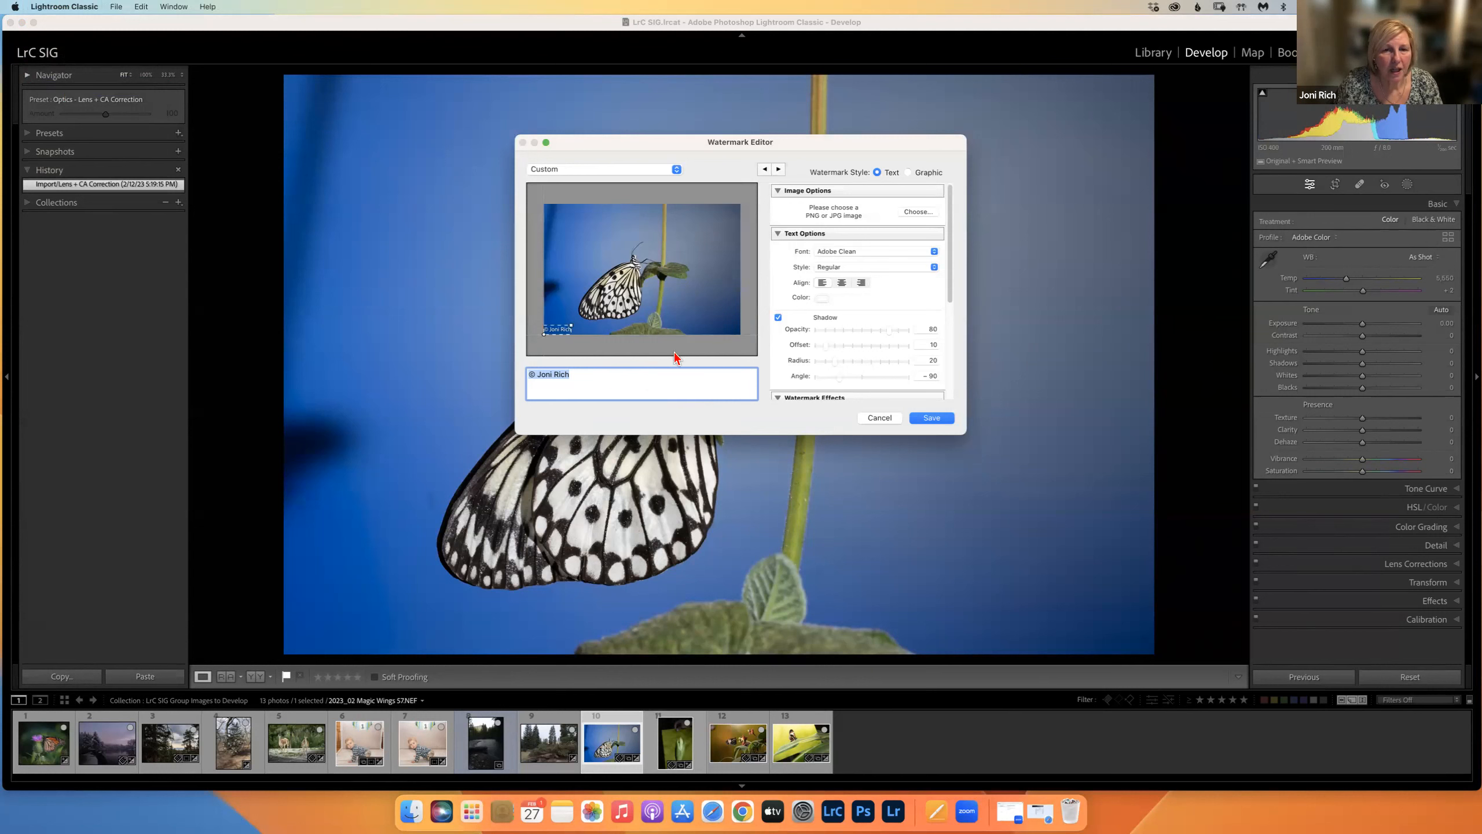
pyautogui.click(717, 161)
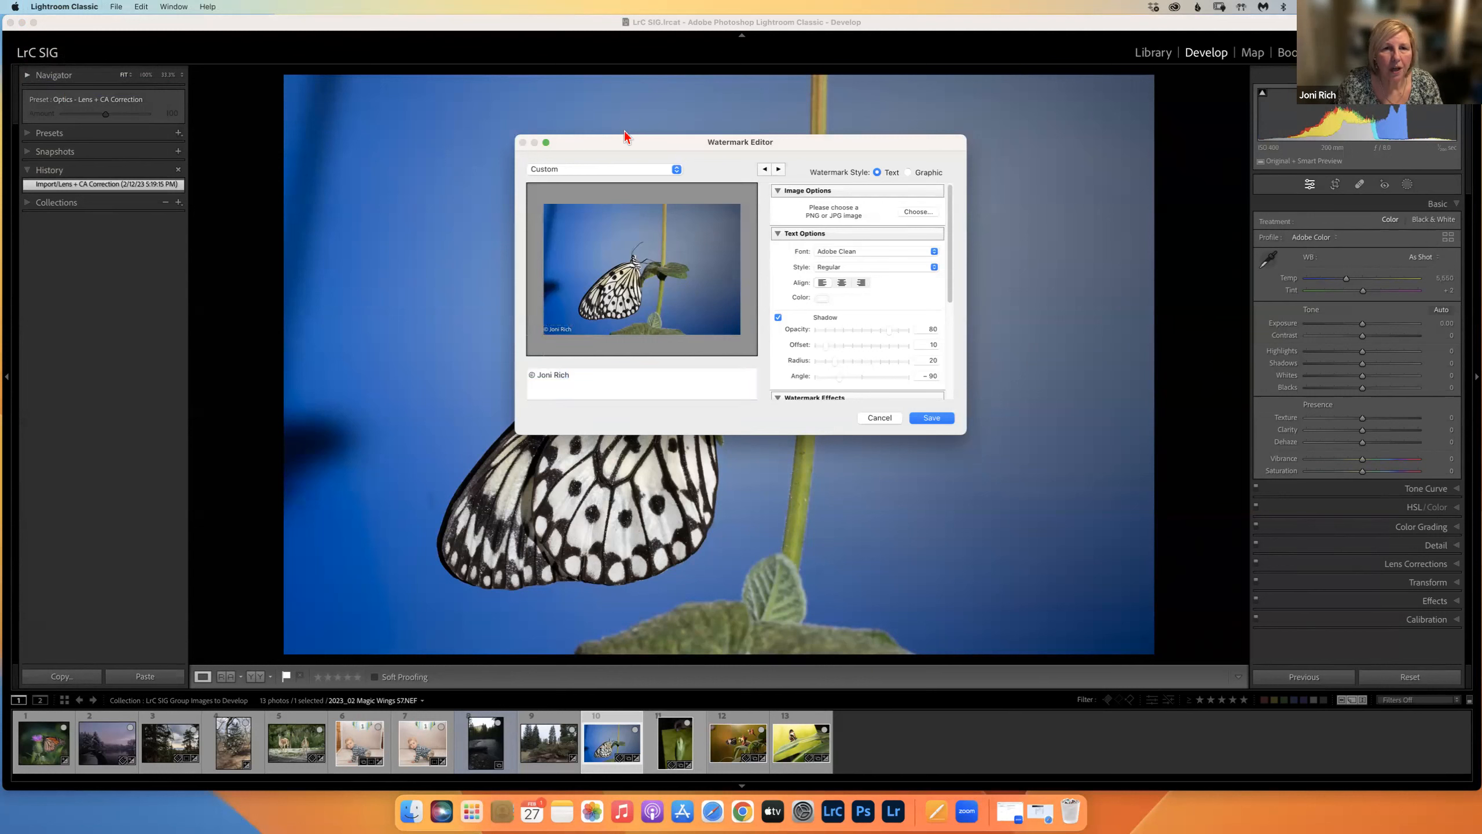
pyautogui.moveTo(660, 136); pyautogui.dragTo(528, 111)
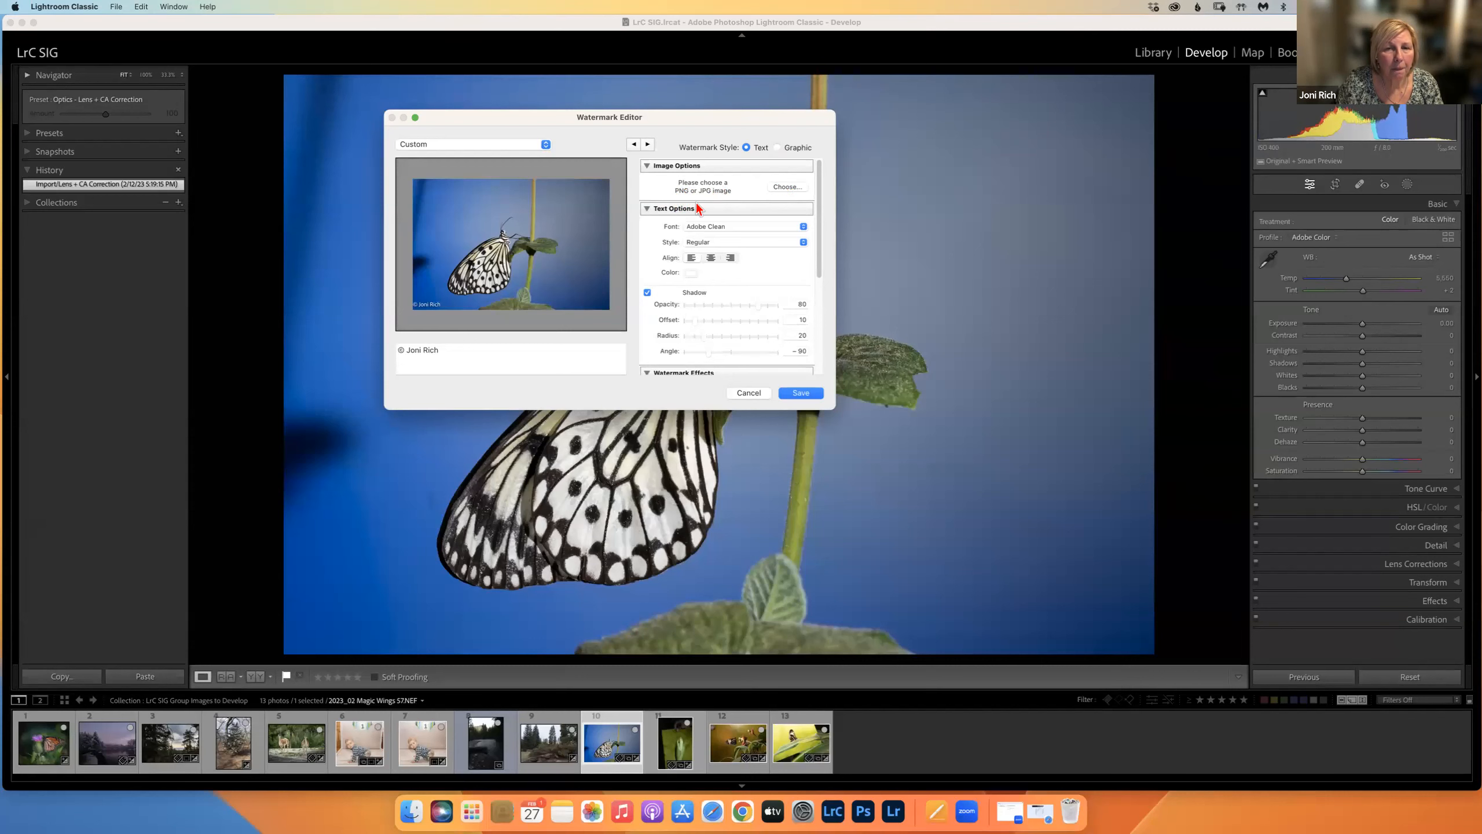
pyautogui.click(719, 227)
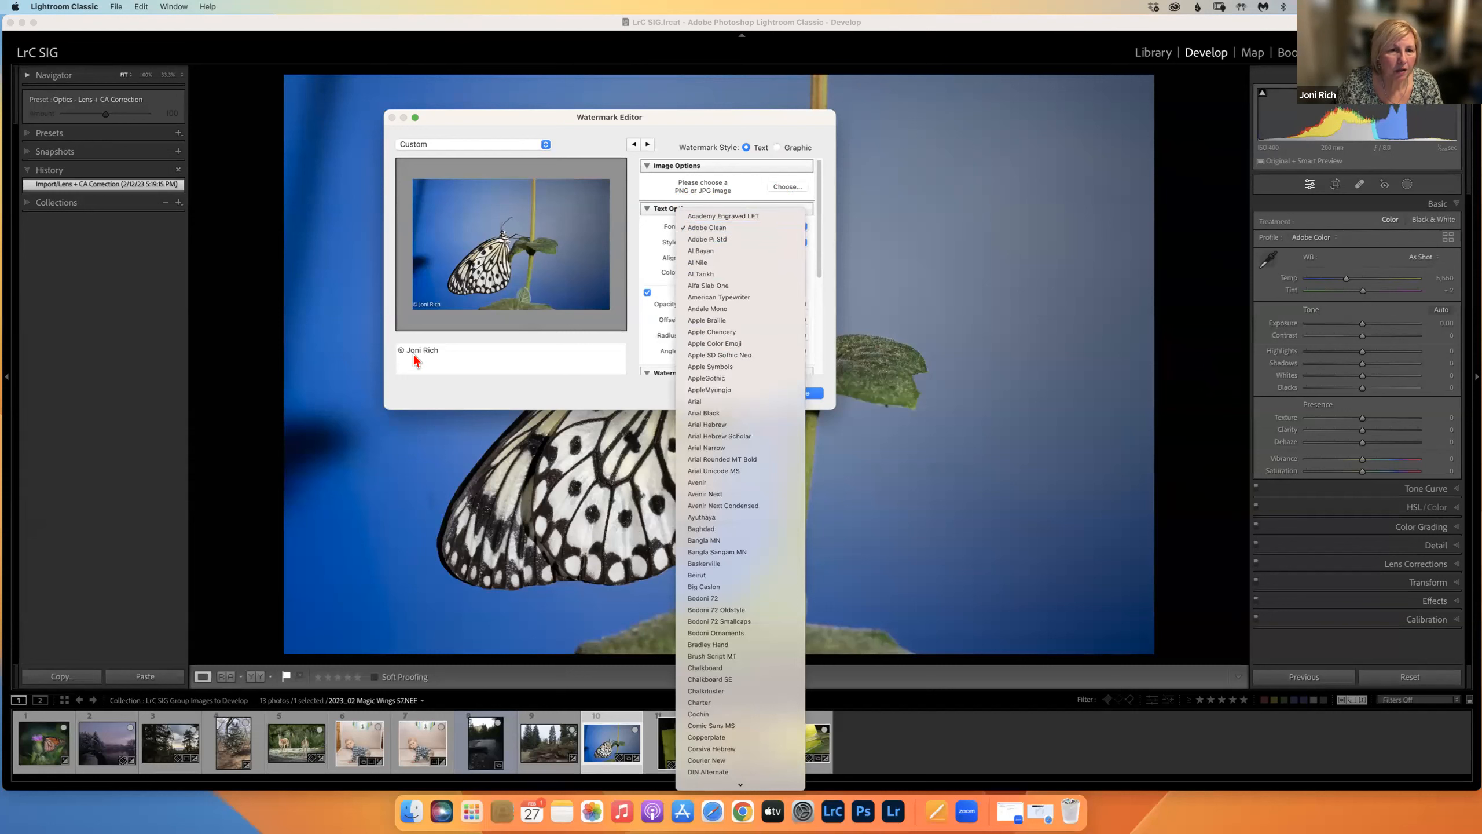
pyautogui.click(444, 351)
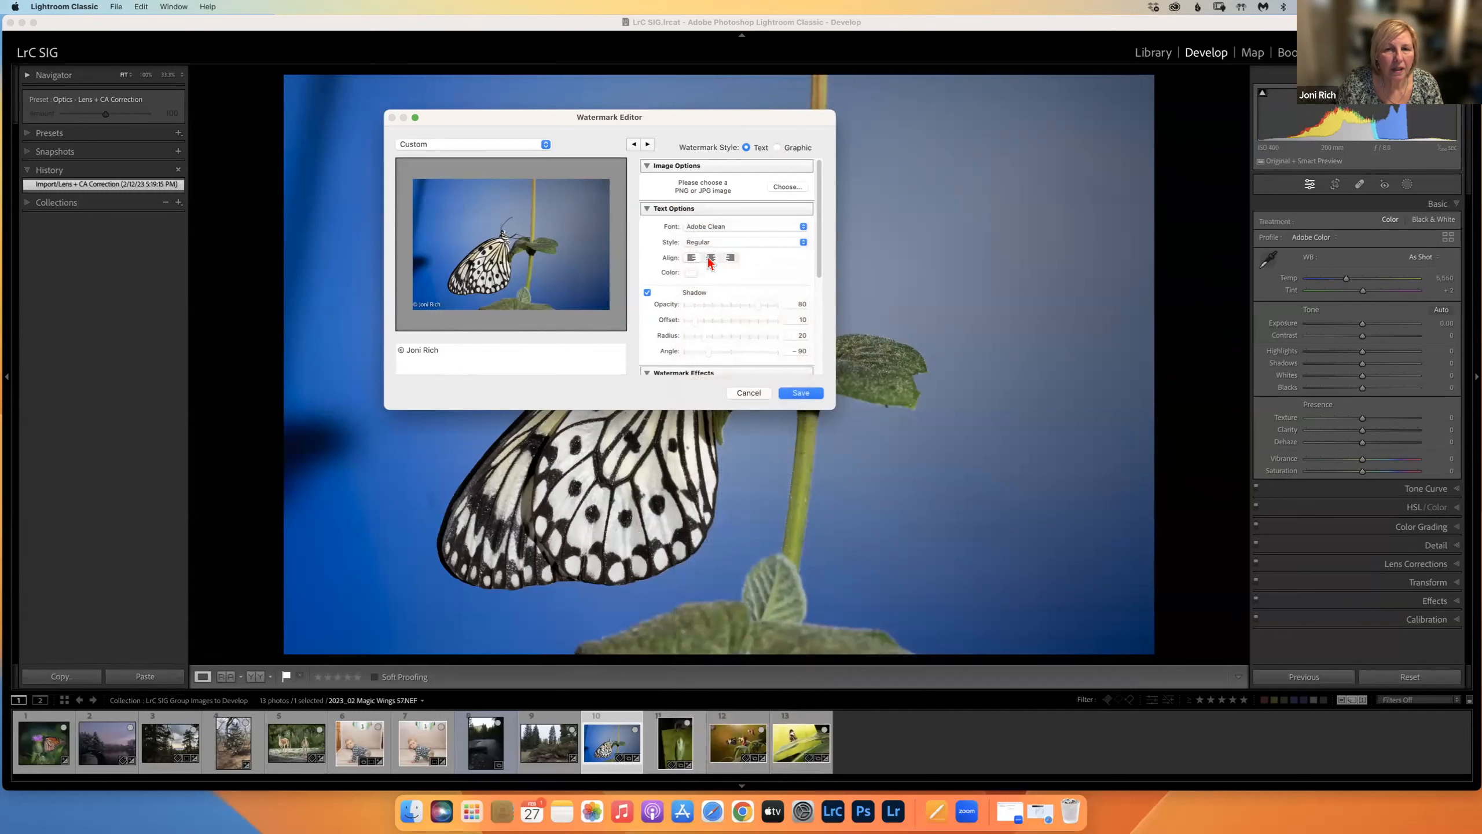
# Step: Try several anchor positions for the copyright watermark under Watermark Effects and anchor it in the photo's lower-right corner
pyautogui.scroll(-1, 820, 264)
pyautogui.moveTo(820, 269); pyautogui.dragTo(823, 294)
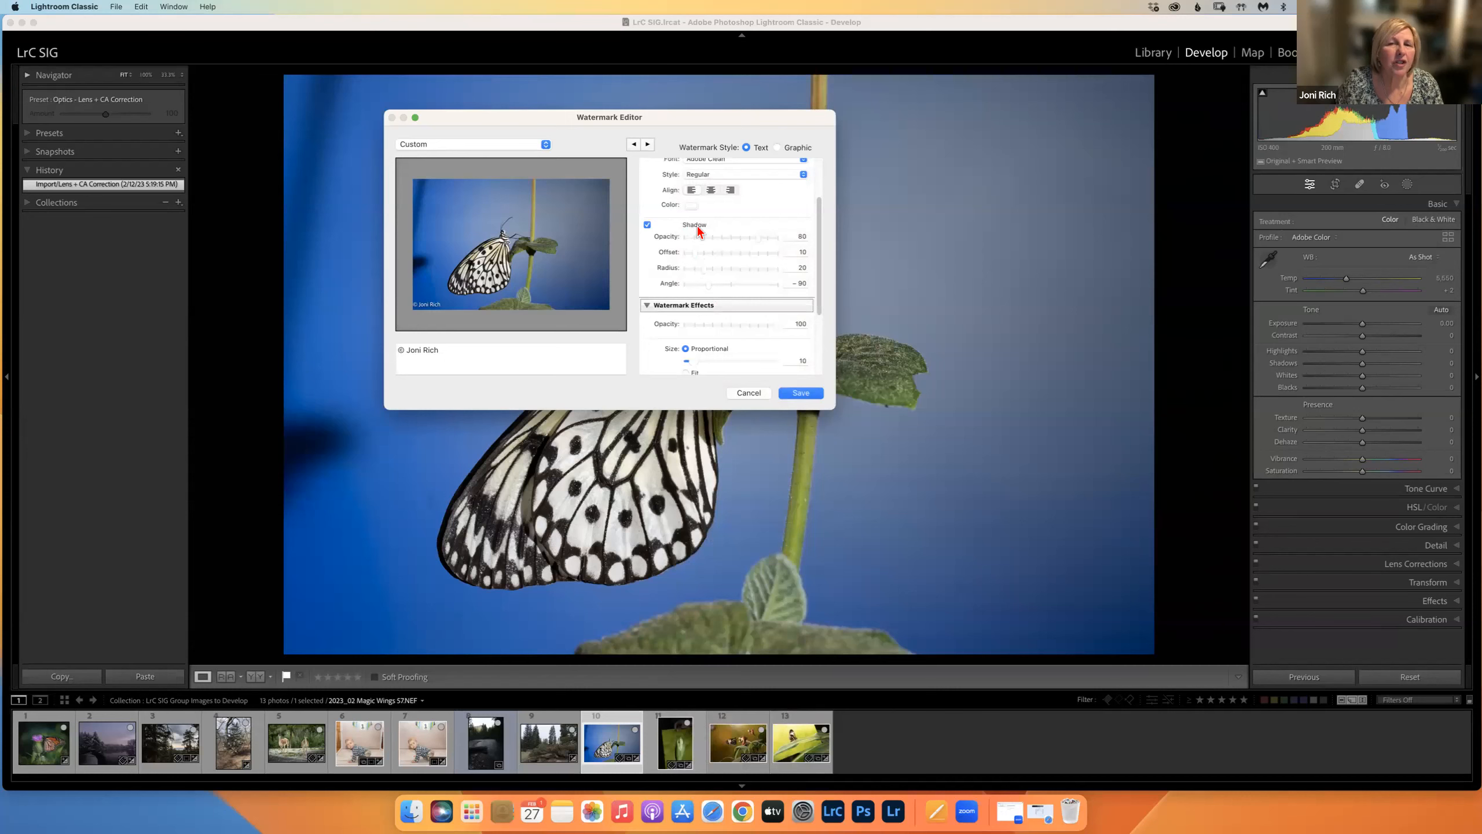
pyautogui.moveTo(819, 263); pyautogui.dragTo(815, 330)
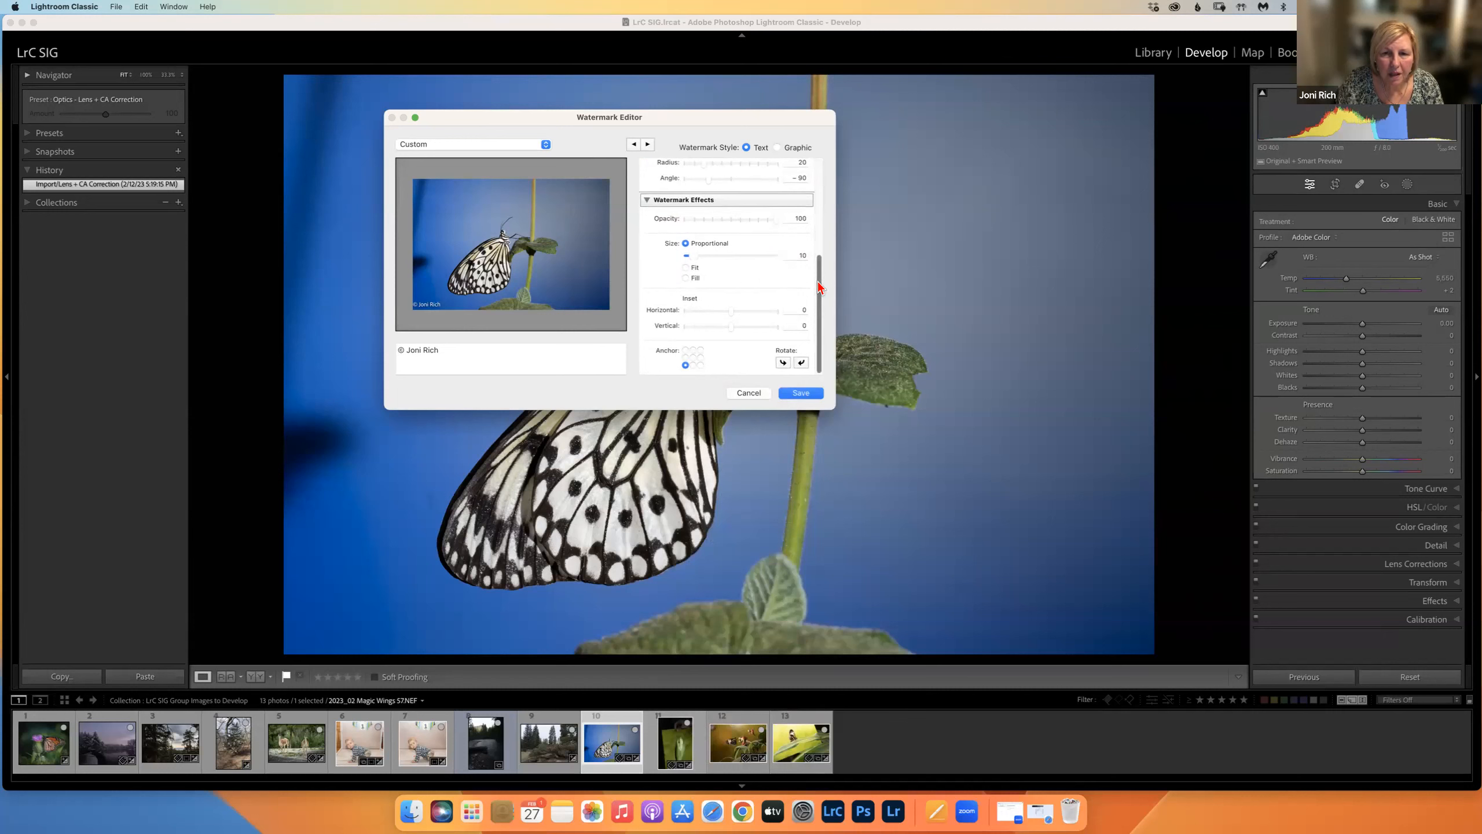
pyautogui.click(685, 350)
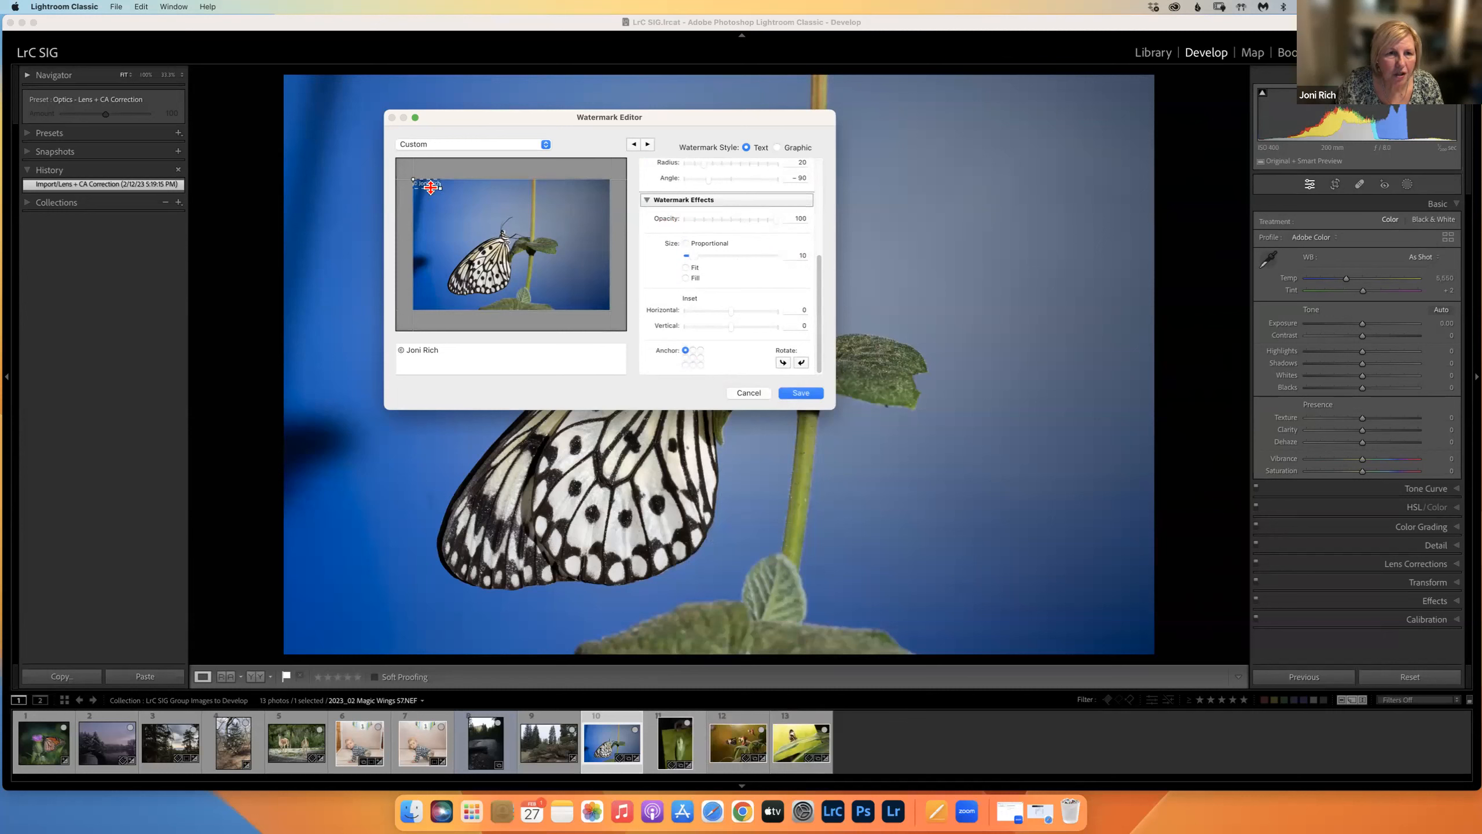
pyautogui.click(693, 350)
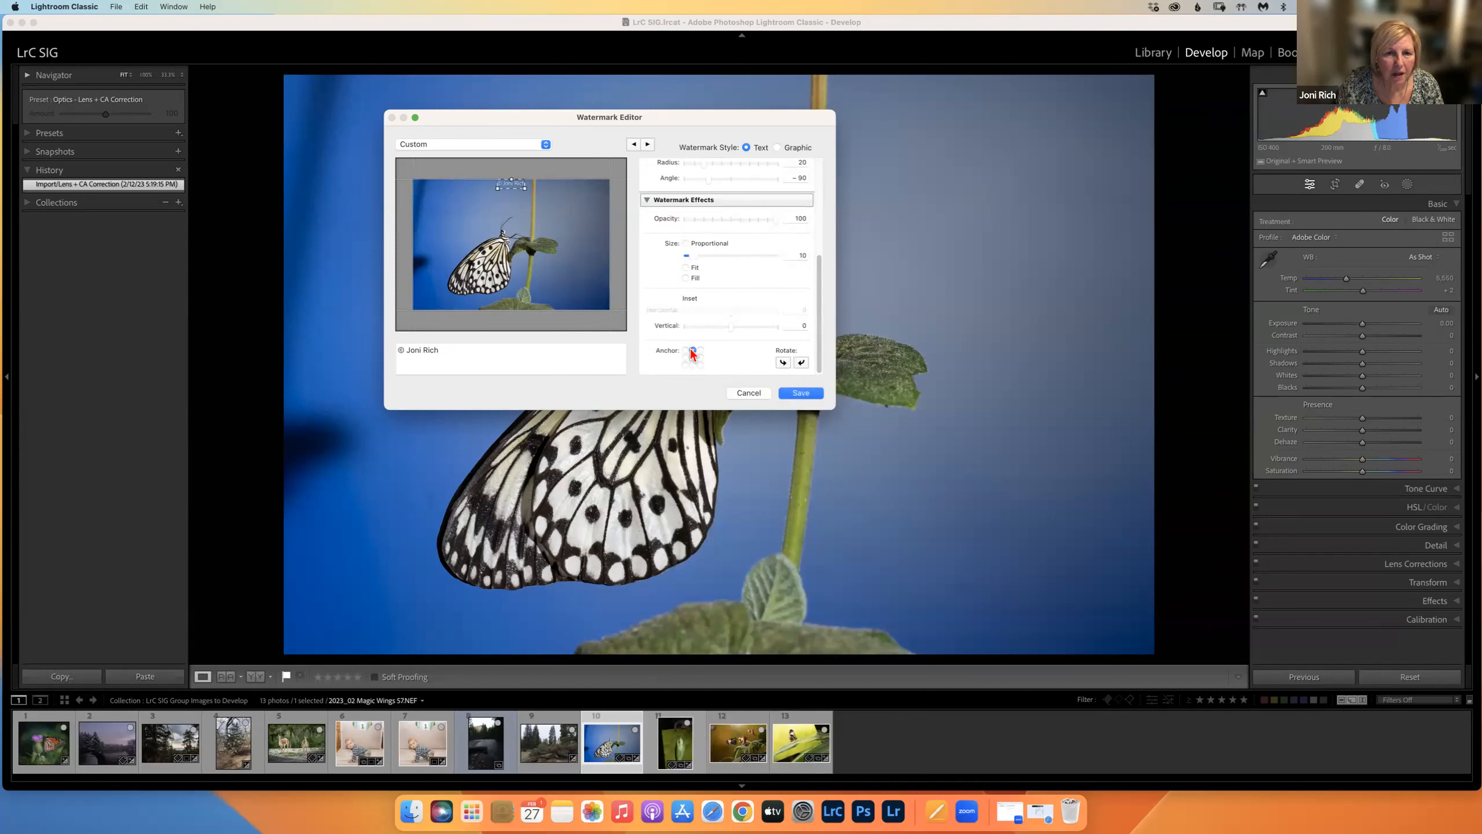
pyautogui.click(700, 351)
pyautogui.click(700, 364)
pyautogui.click(685, 364)
pyautogui.click(700, 365)
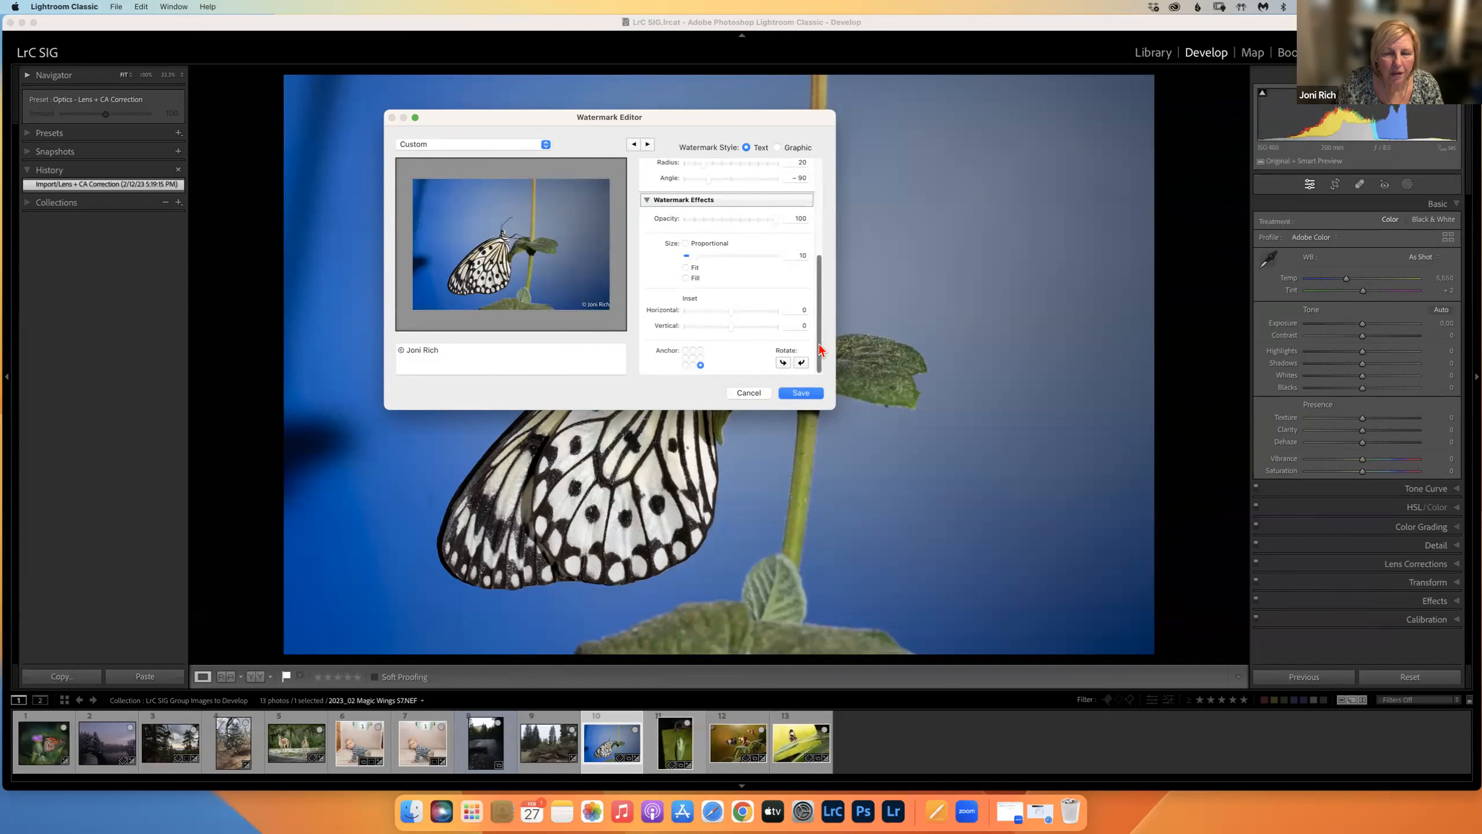
pyautogui.moveTo(820, 350); pyautogui.dragTo(822, 357)
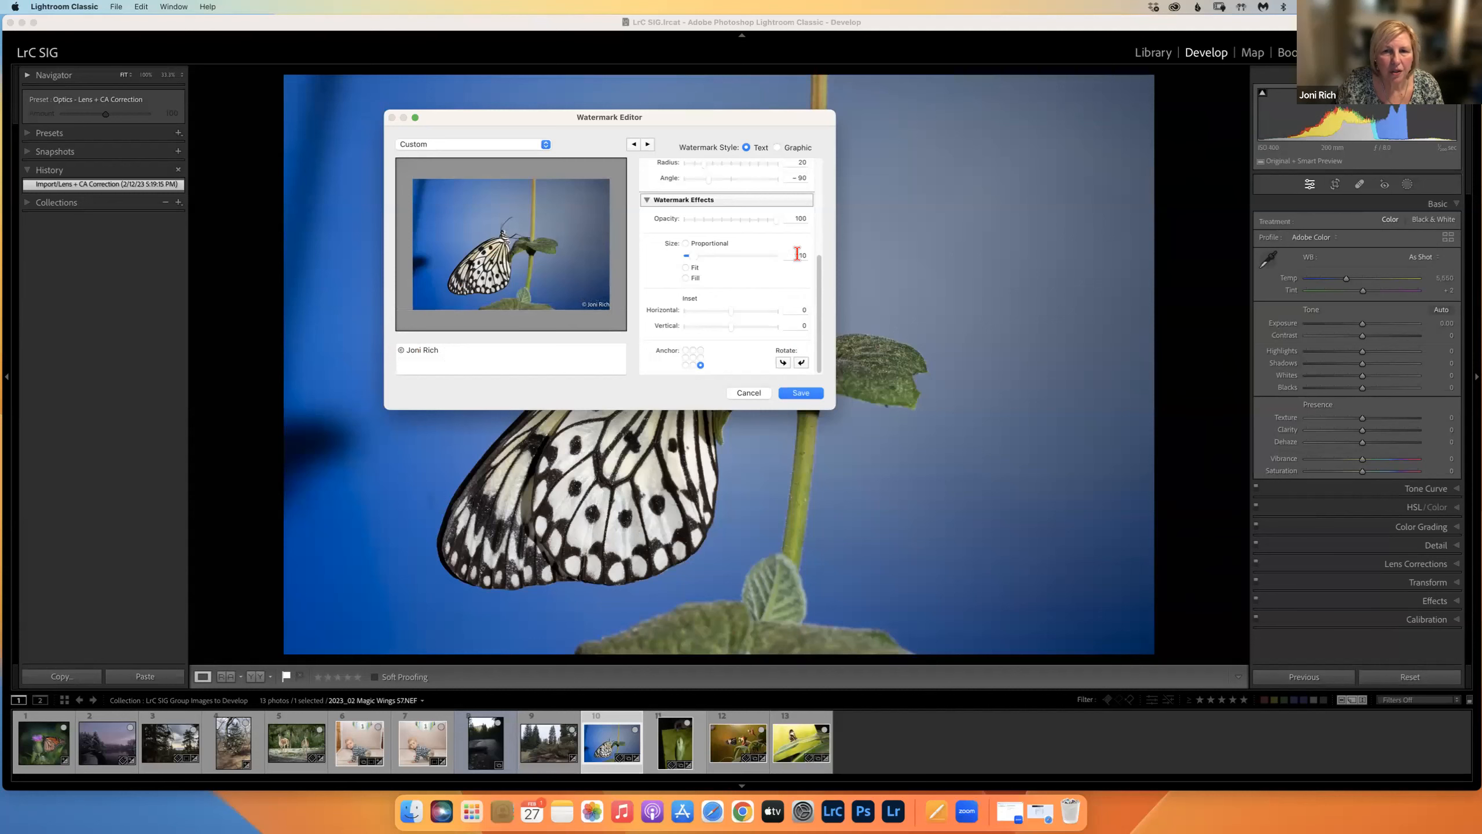
pyautogui.moveTo(820, 278); pyautogui.dragTo(822, 146)
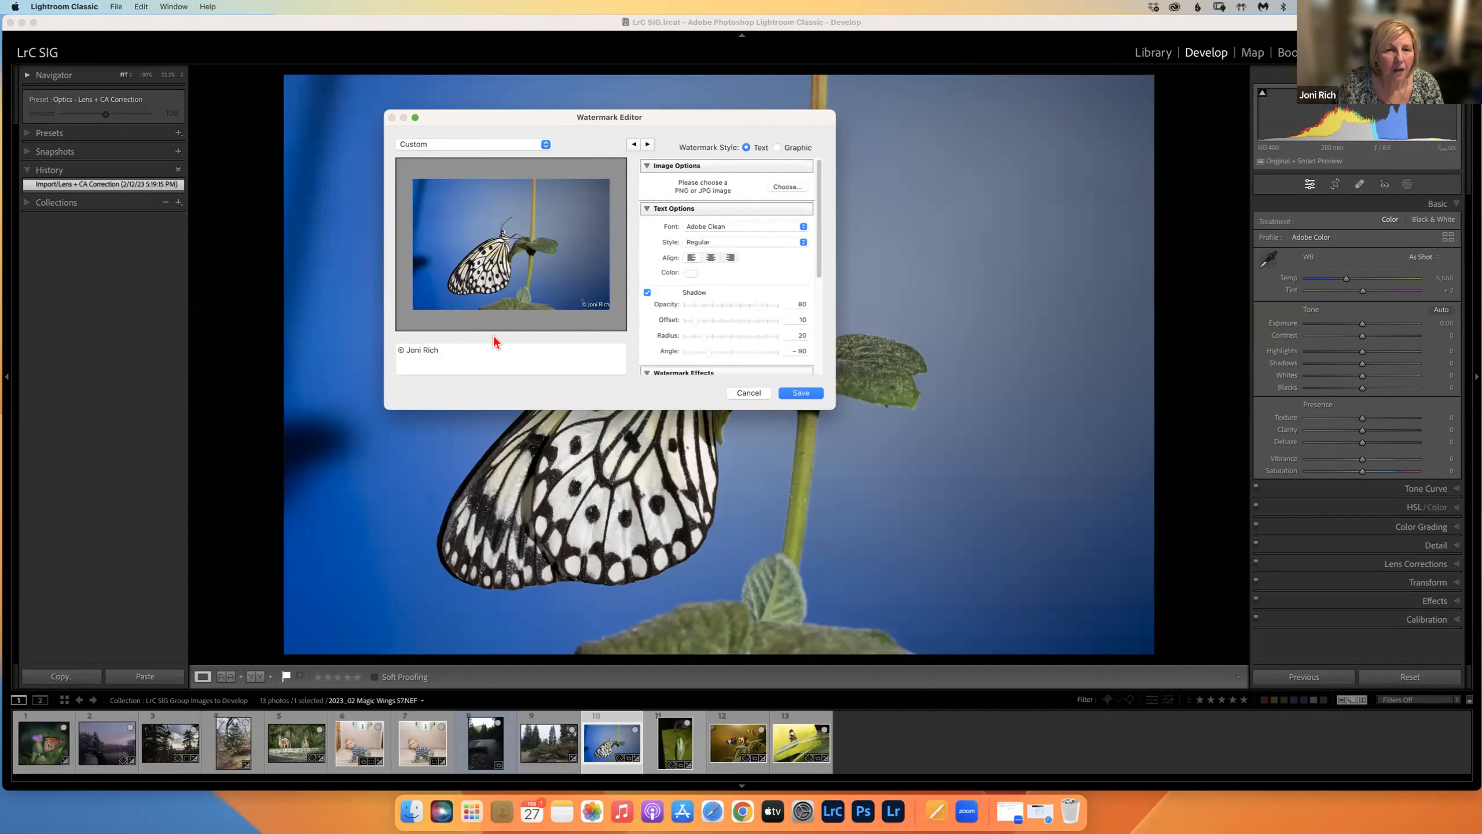
# Step: Close the Watermark Editor without saving, then hide the module picker and filmstrip and bring them back
pyautogui.click(749, 395)
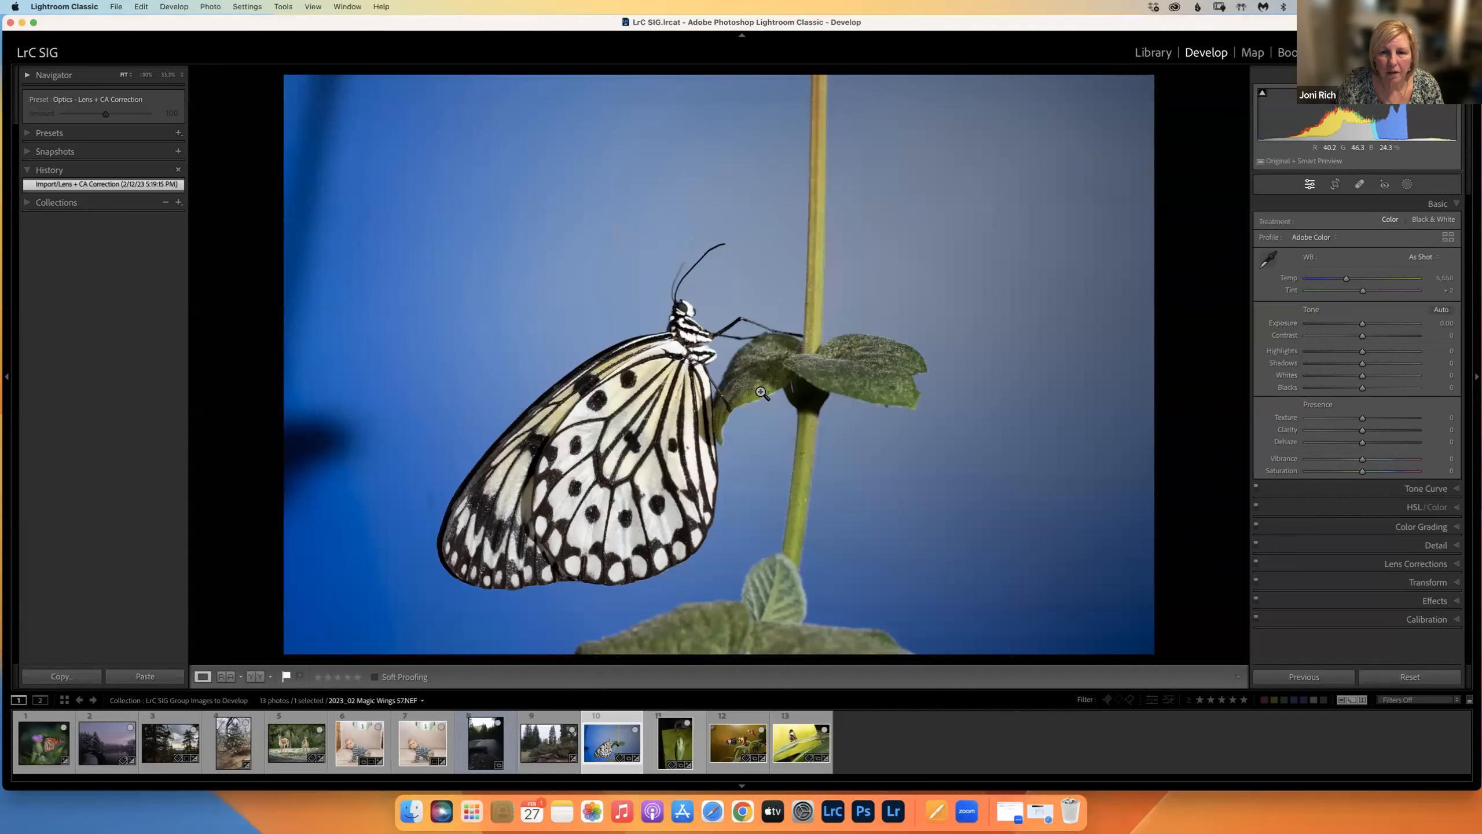
pyautogui.click(85, 6)
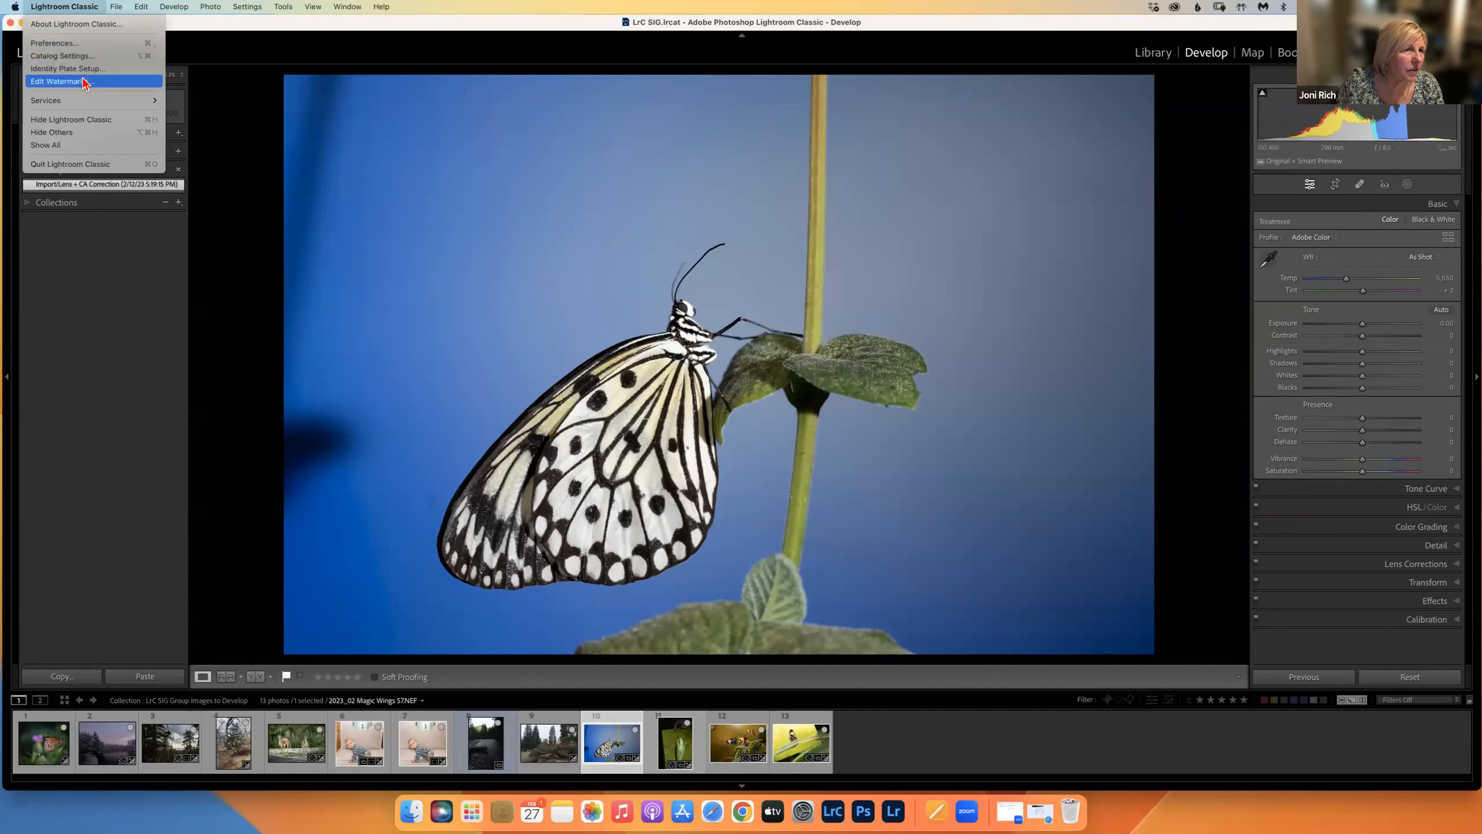
pyautogui.click(424, 12)
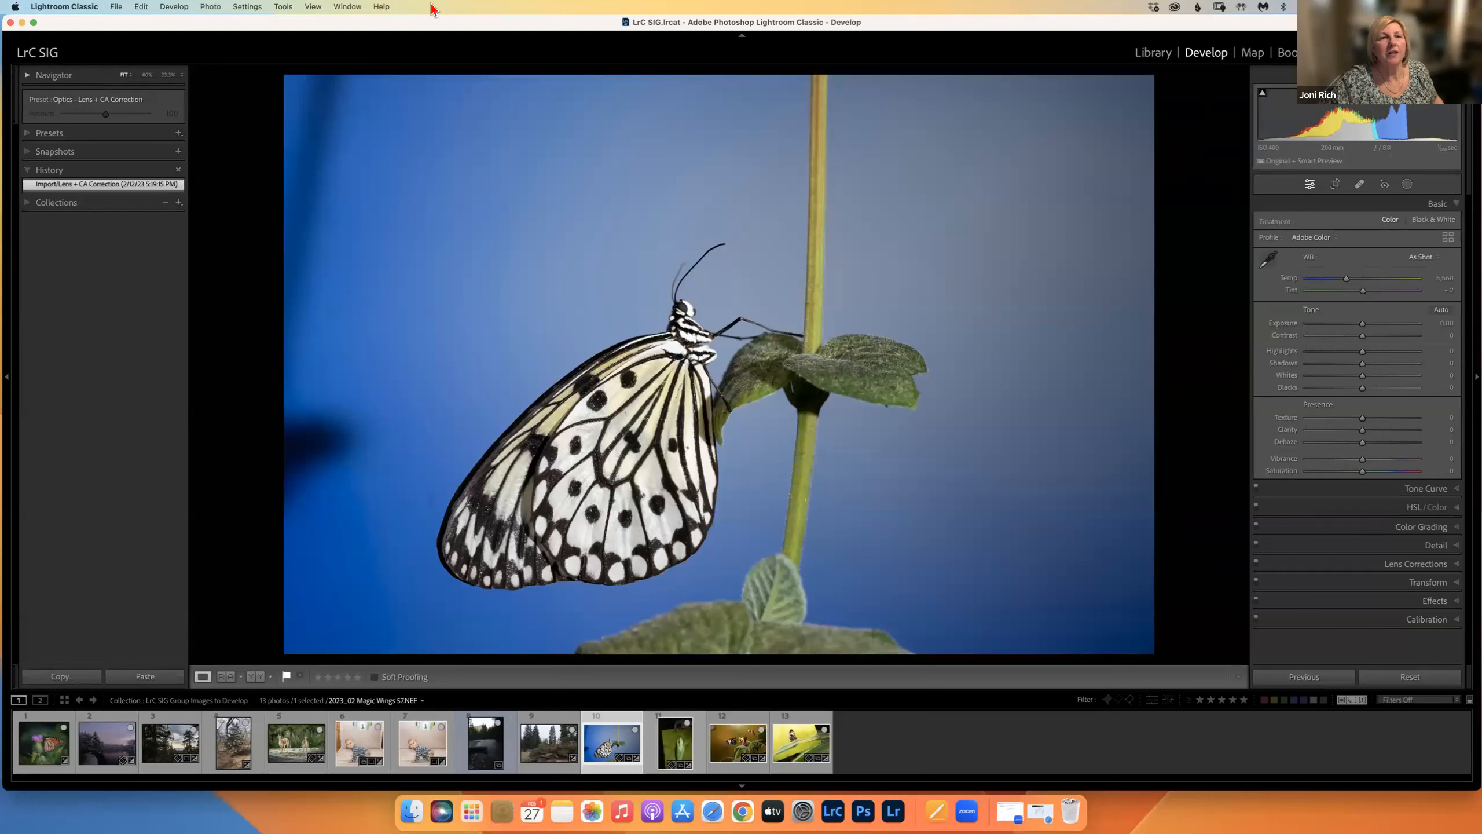
pyautogui.click(228, 35)
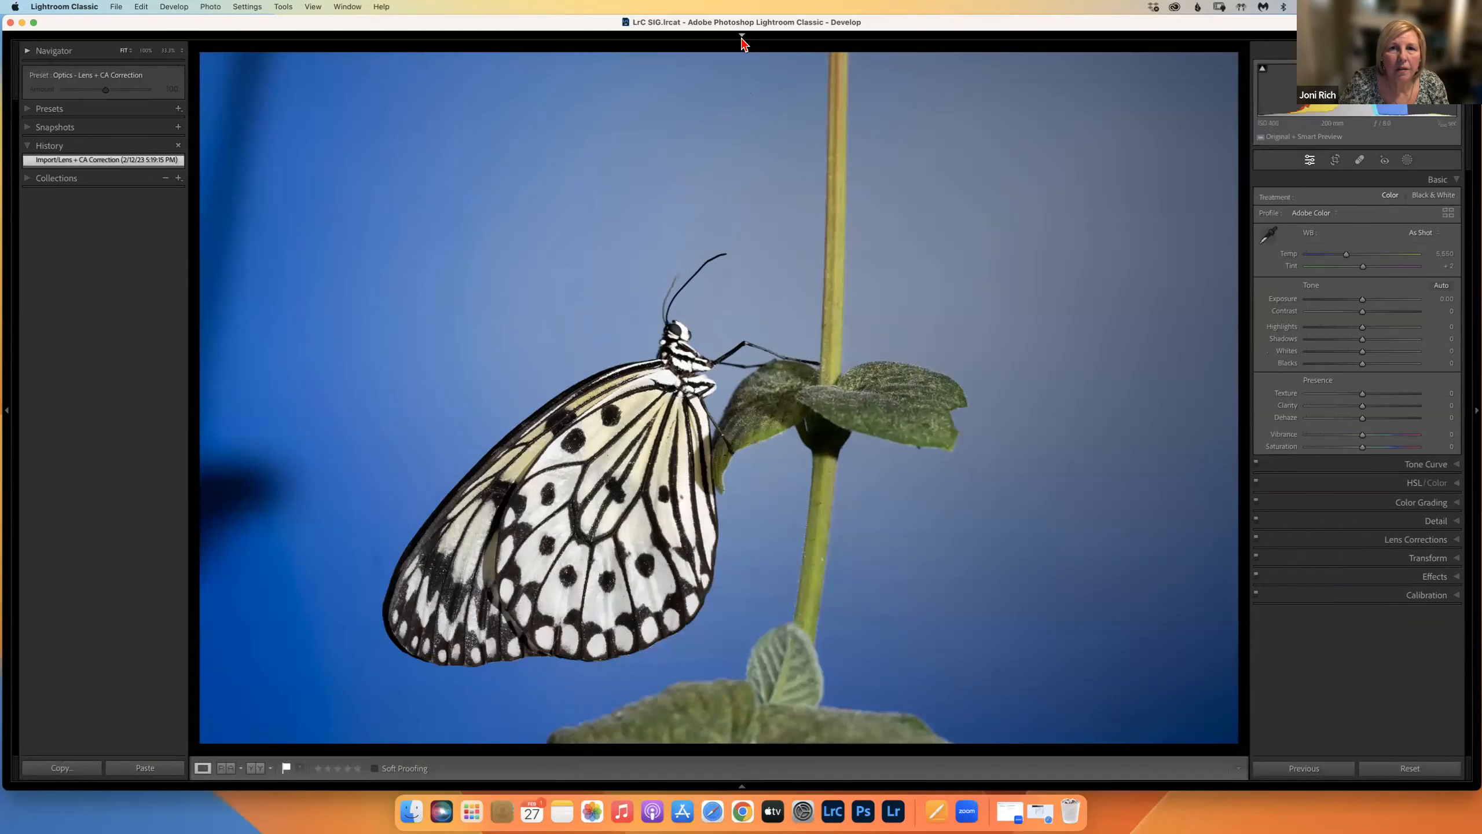
pyautogui.click(743, 39)
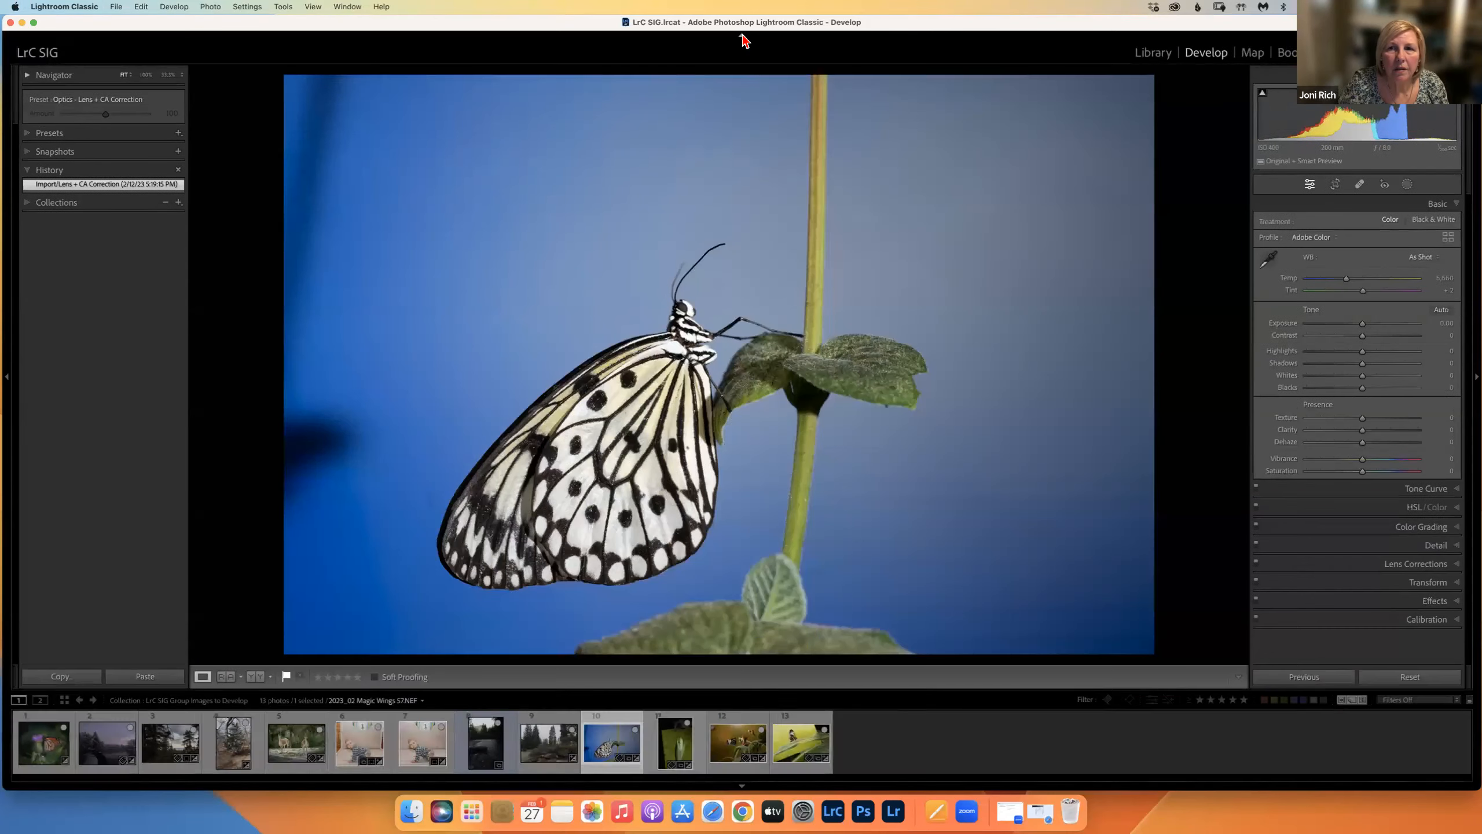
# Step: Review the commands available for the butterfly photo, such as Create Virtual Copy and Export, without applying any
pyautogui.click(208, 7)
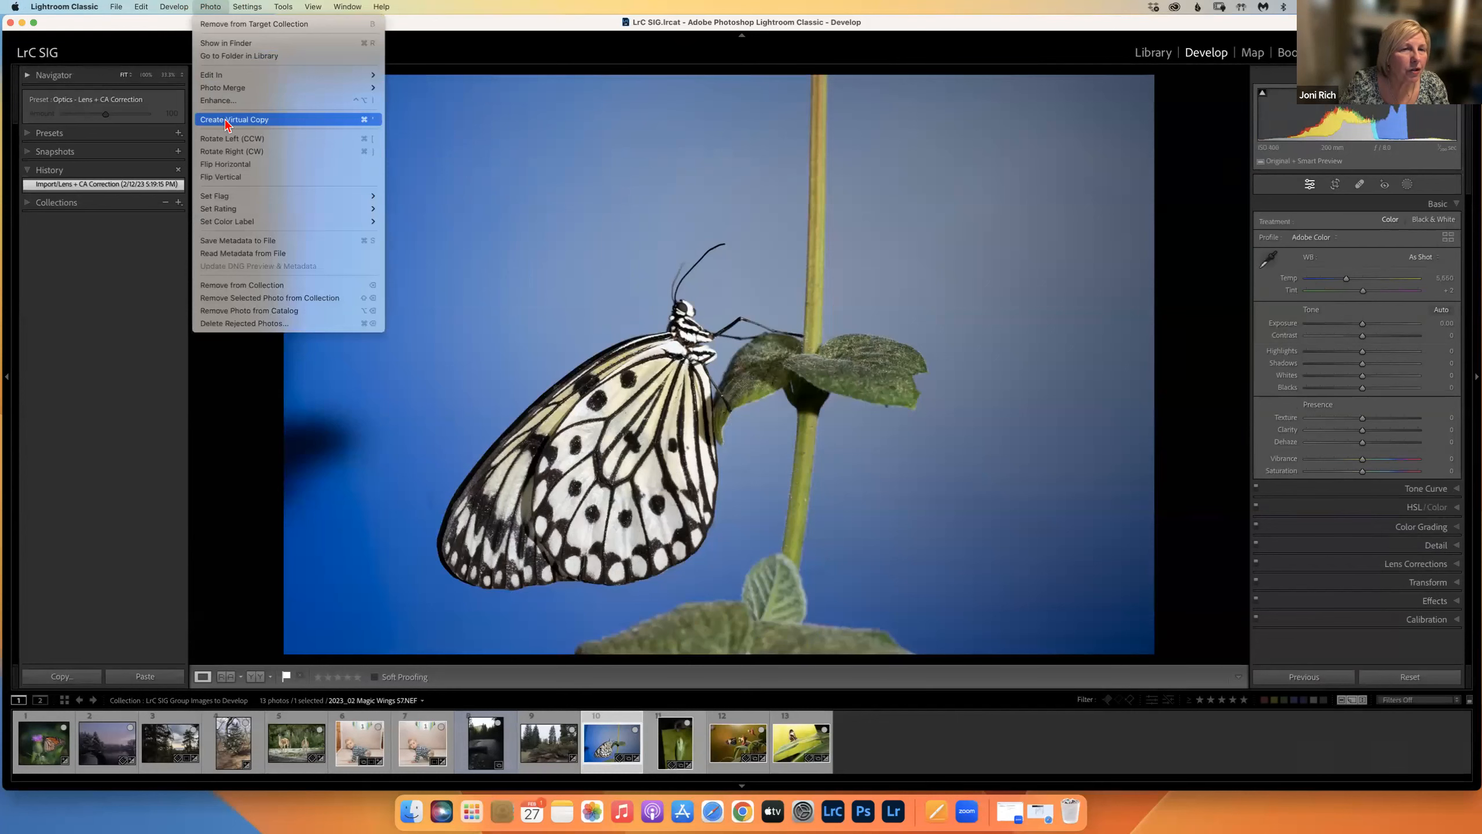
pyautogui.click(601, 305)
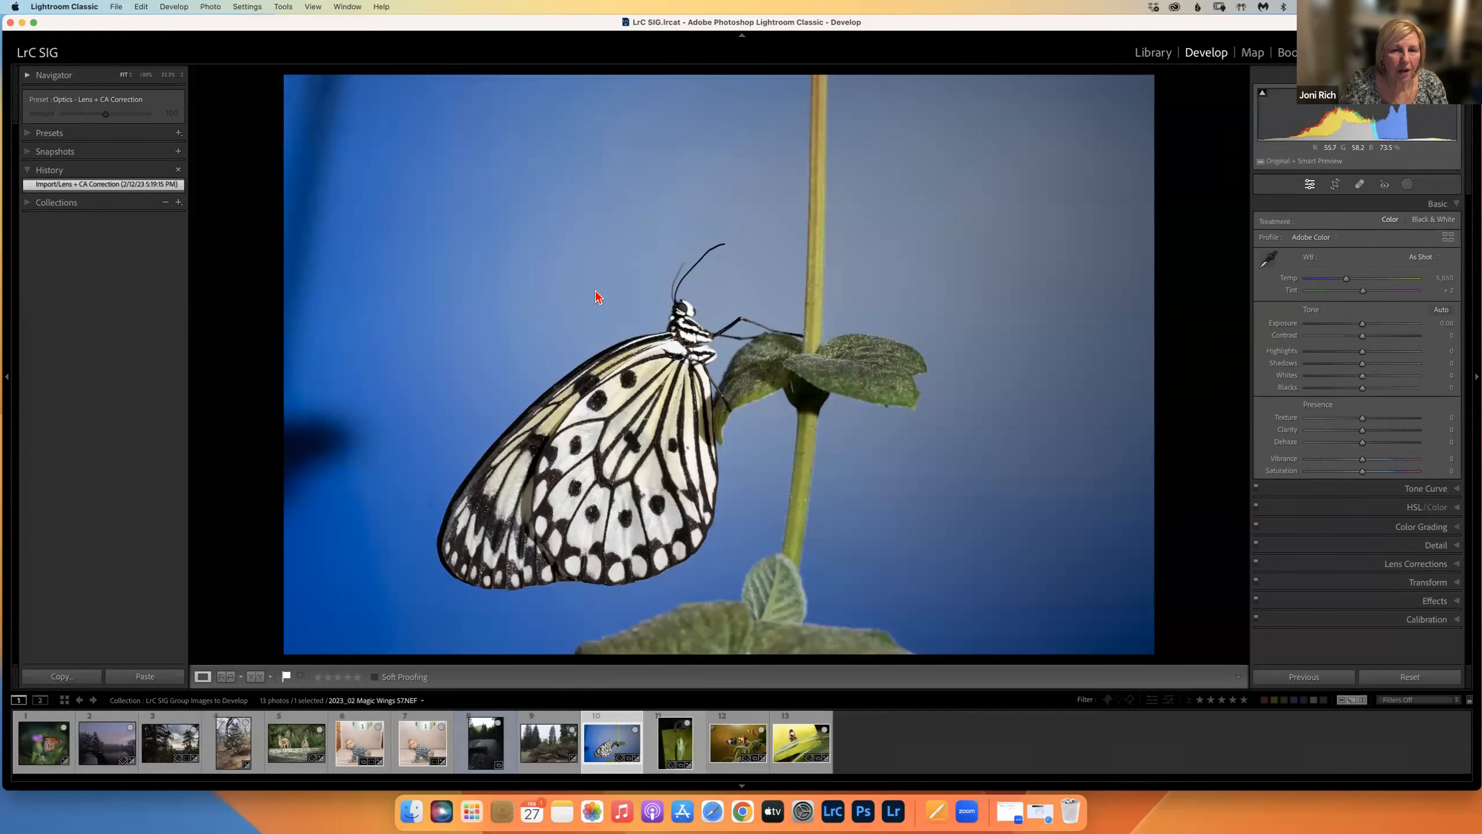
pyautogui.rightClick(595, 296)
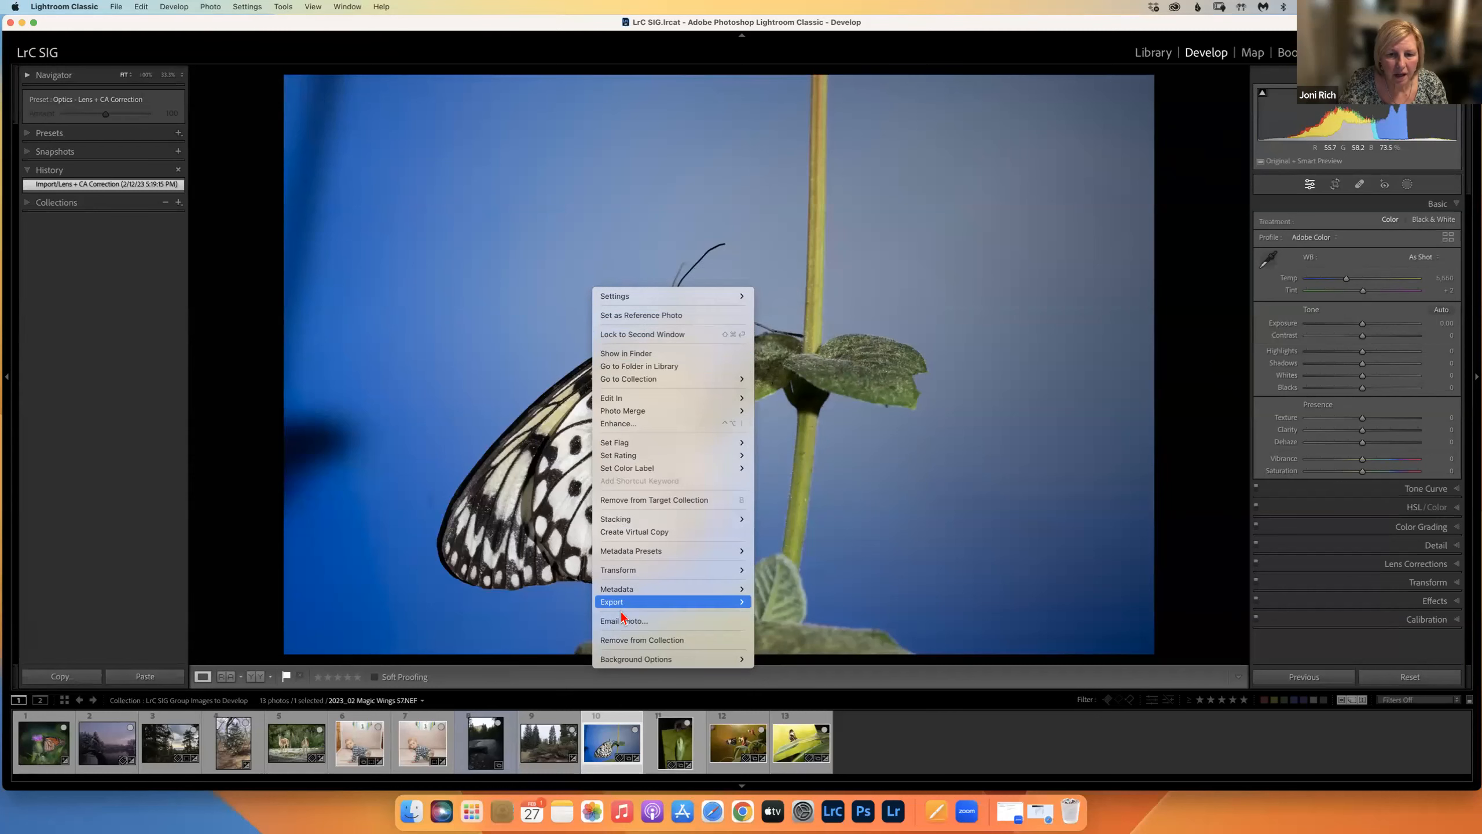
pyautogui.click(793, 496)
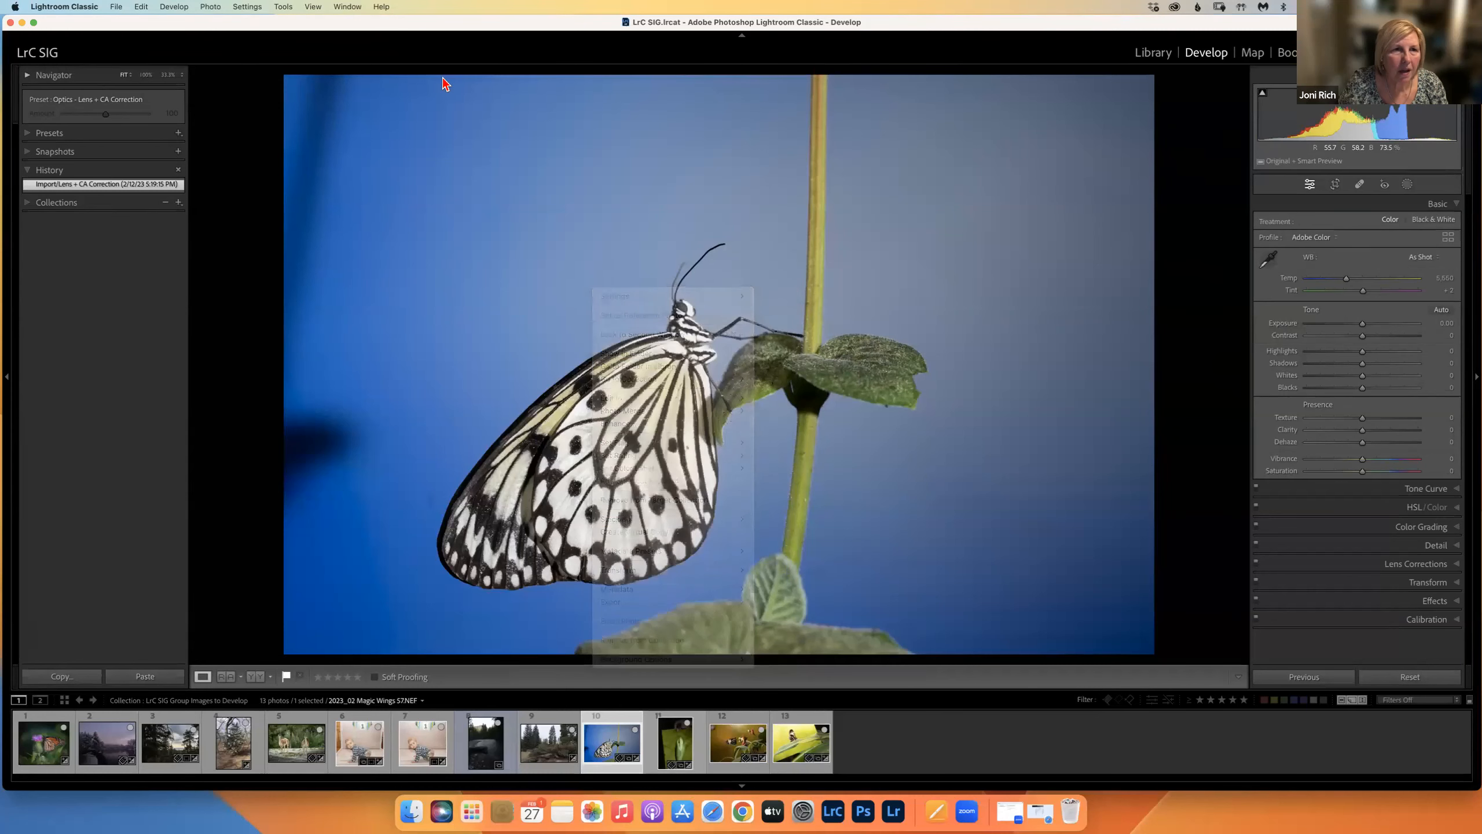
pyautogui.click(209, 7)
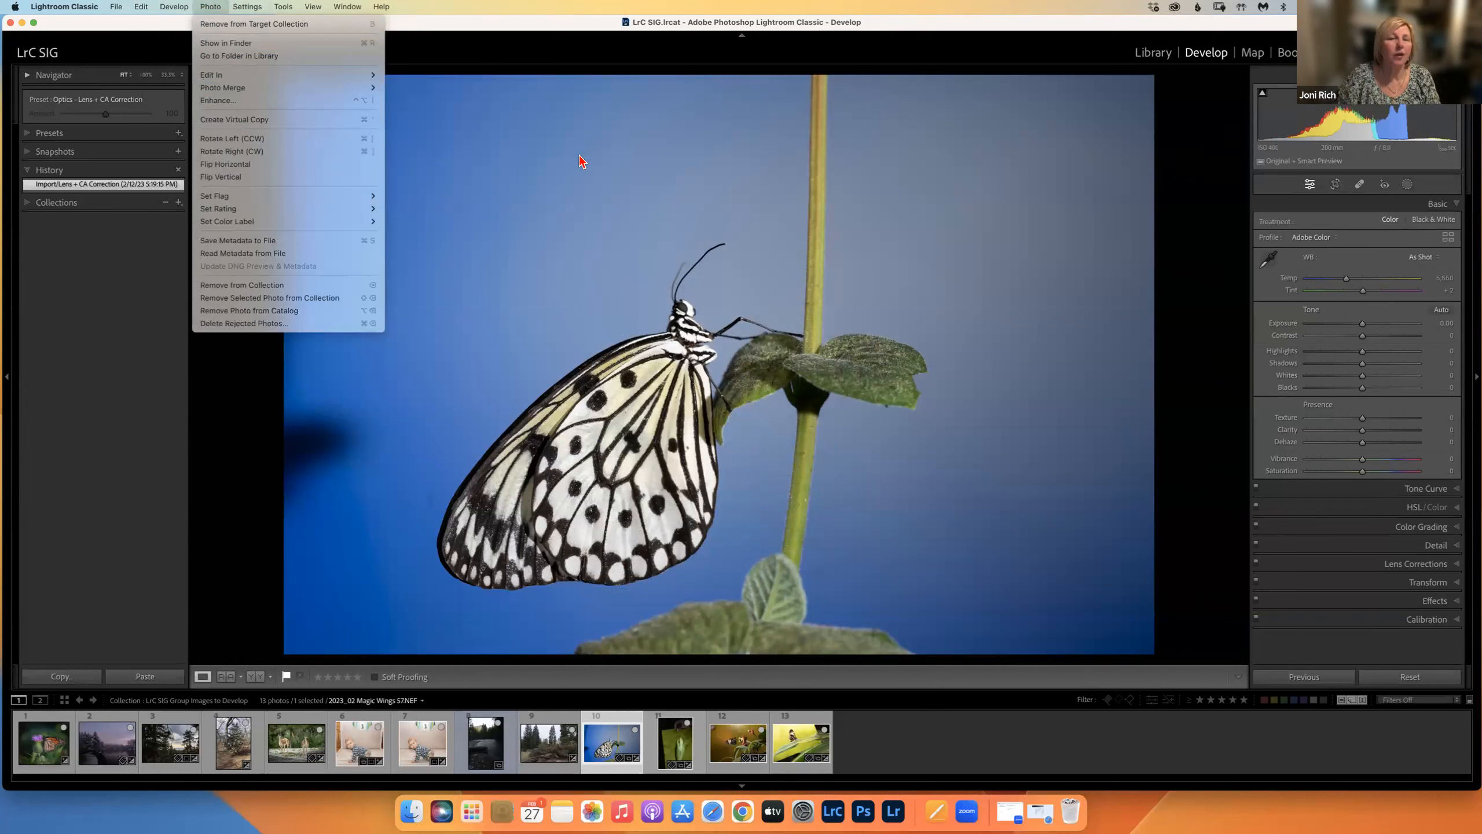
pyautogui.rightClick(521, 200)
pyautogui.click(520, 201)
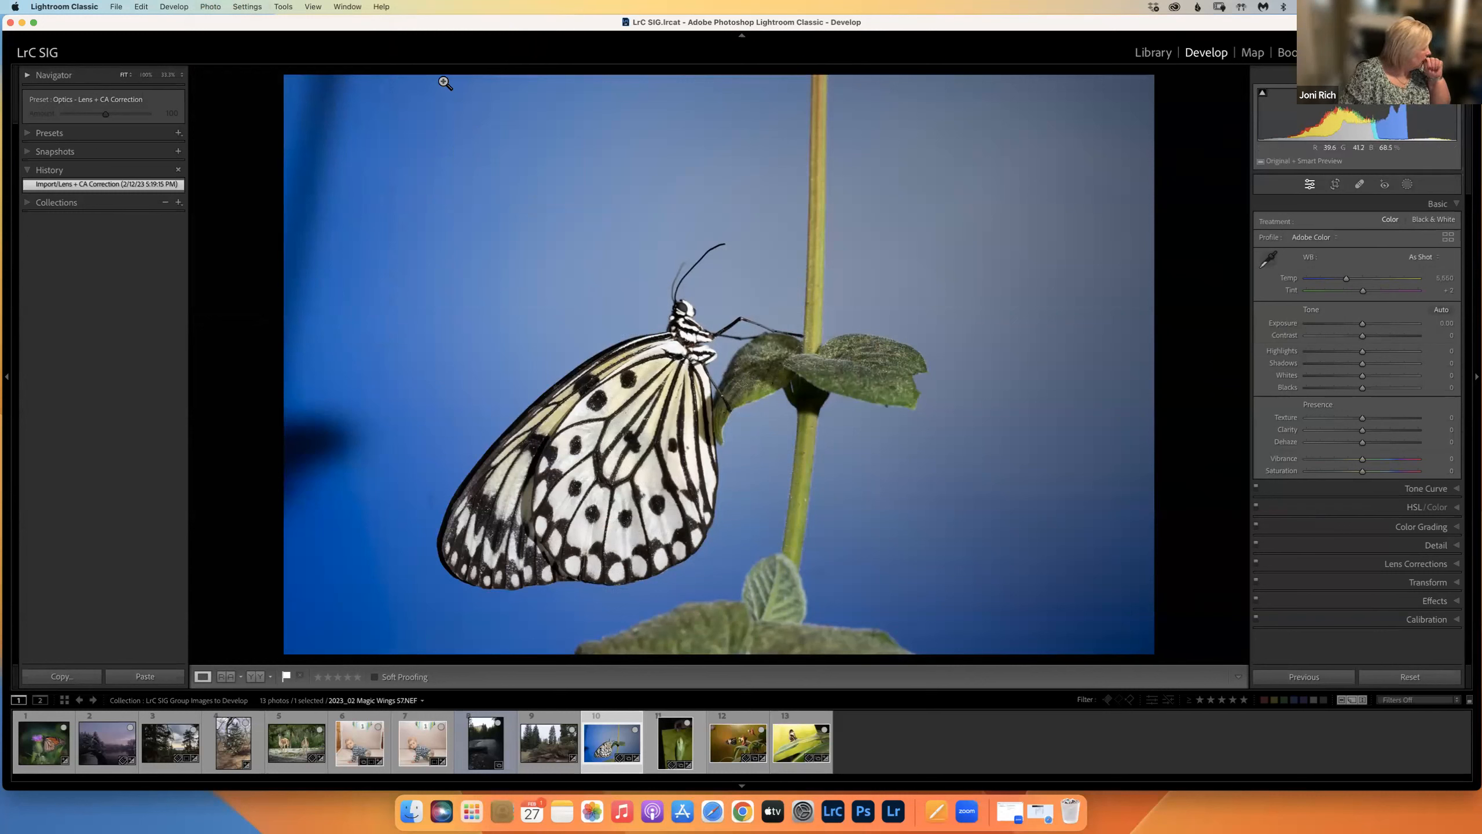
# Step: Try to save the butterfly photo's metadata to its file
pyautogui.press('super+s')
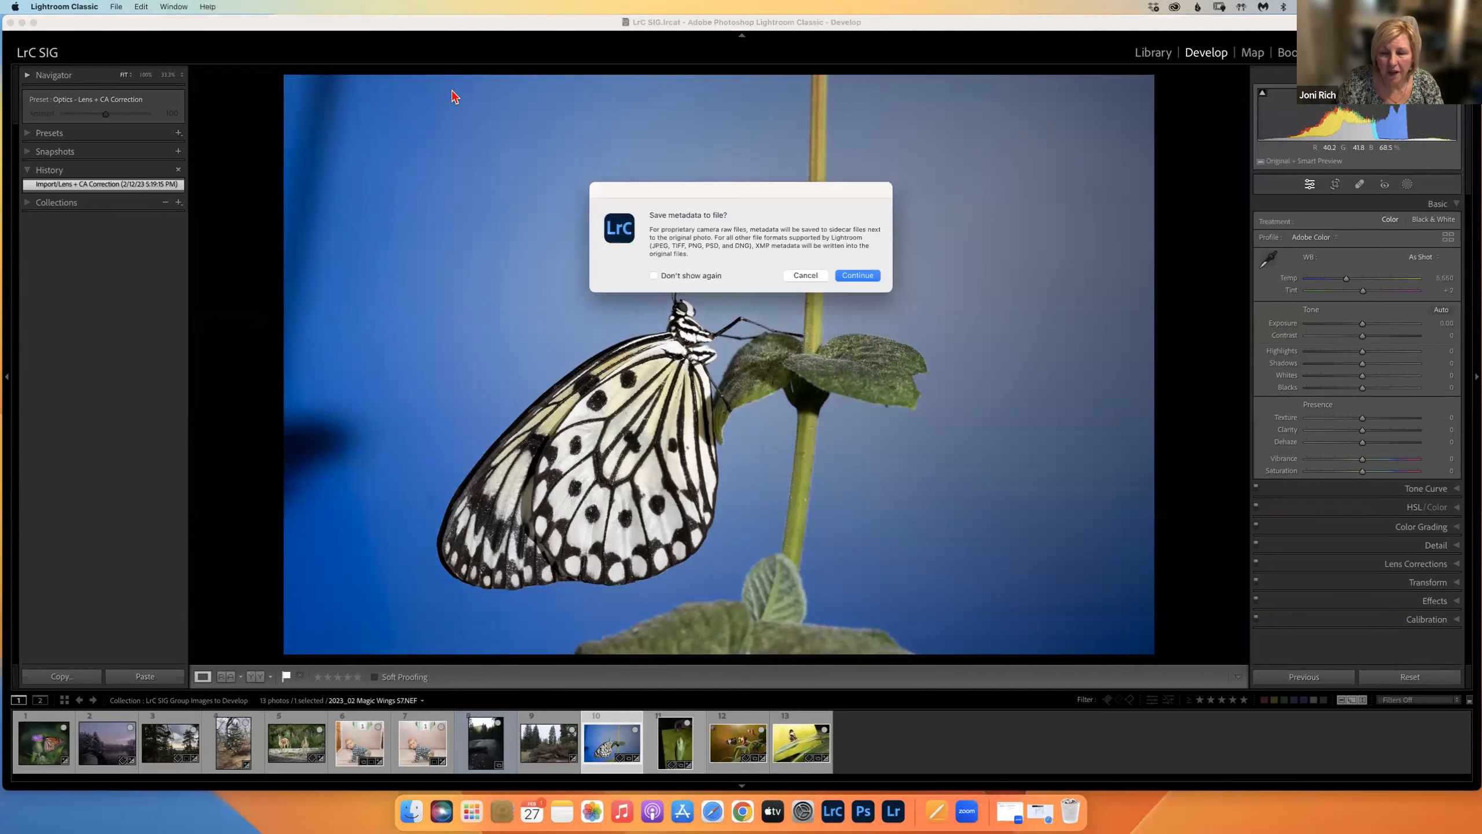
pyautogui.click(805, 276)
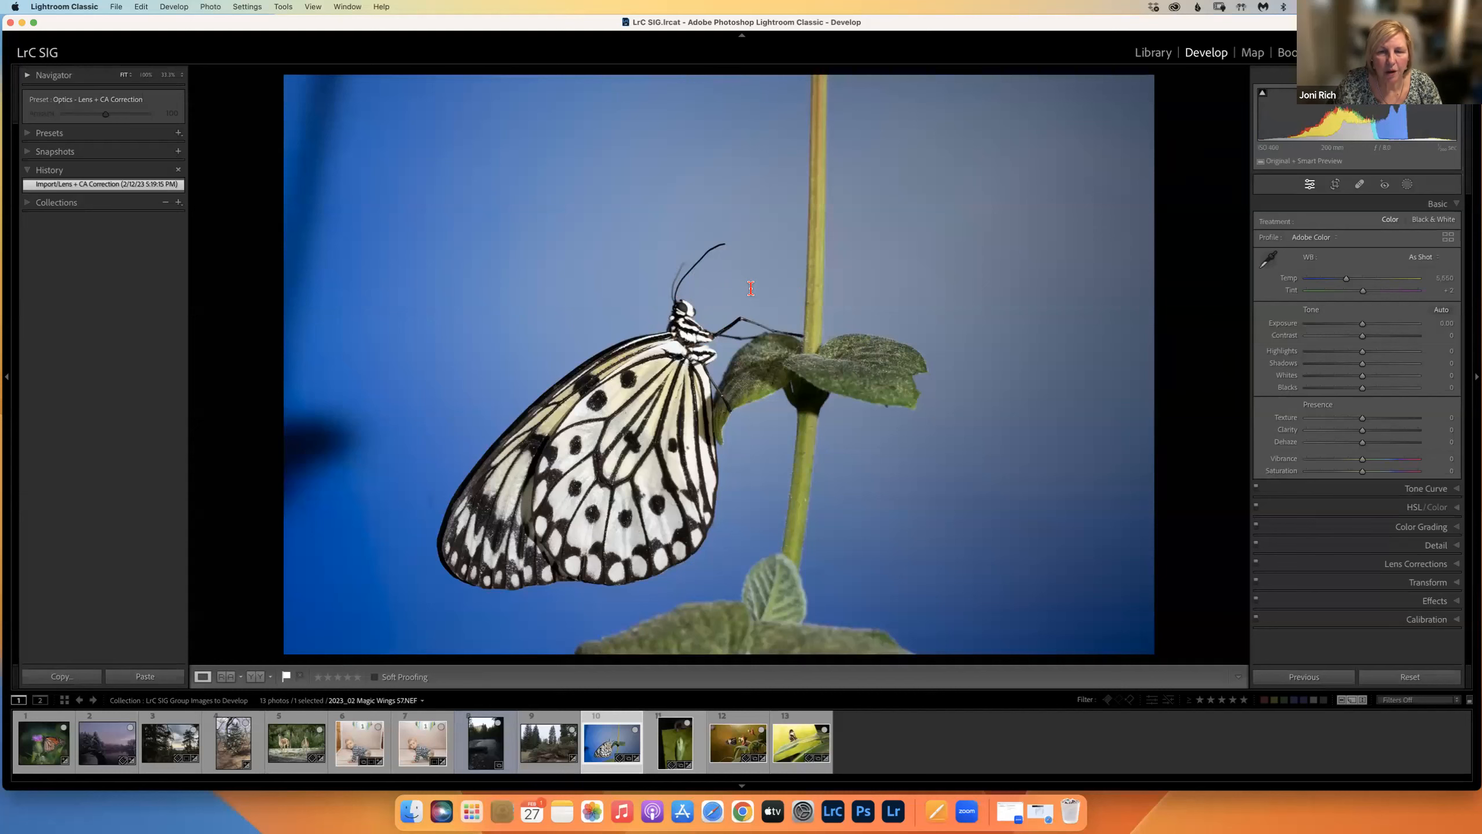
pyautogui.click(849, 279)
pyautogui.click(850, 276)
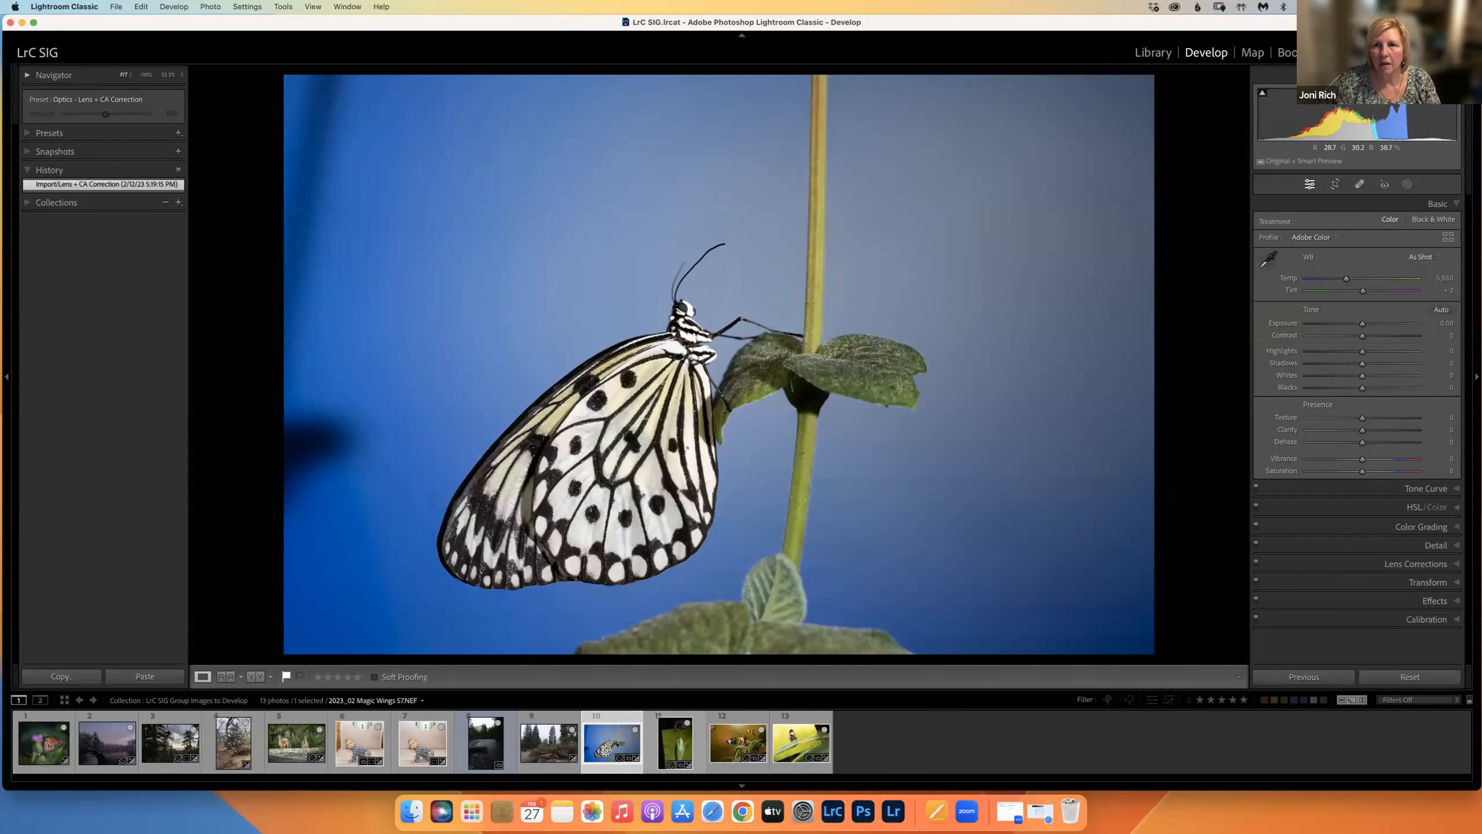
# Step: Show the collection in Library's Grid view, dim the lights there and in Develop, and restore normal lighting in the grid
pyautogui.press('g')
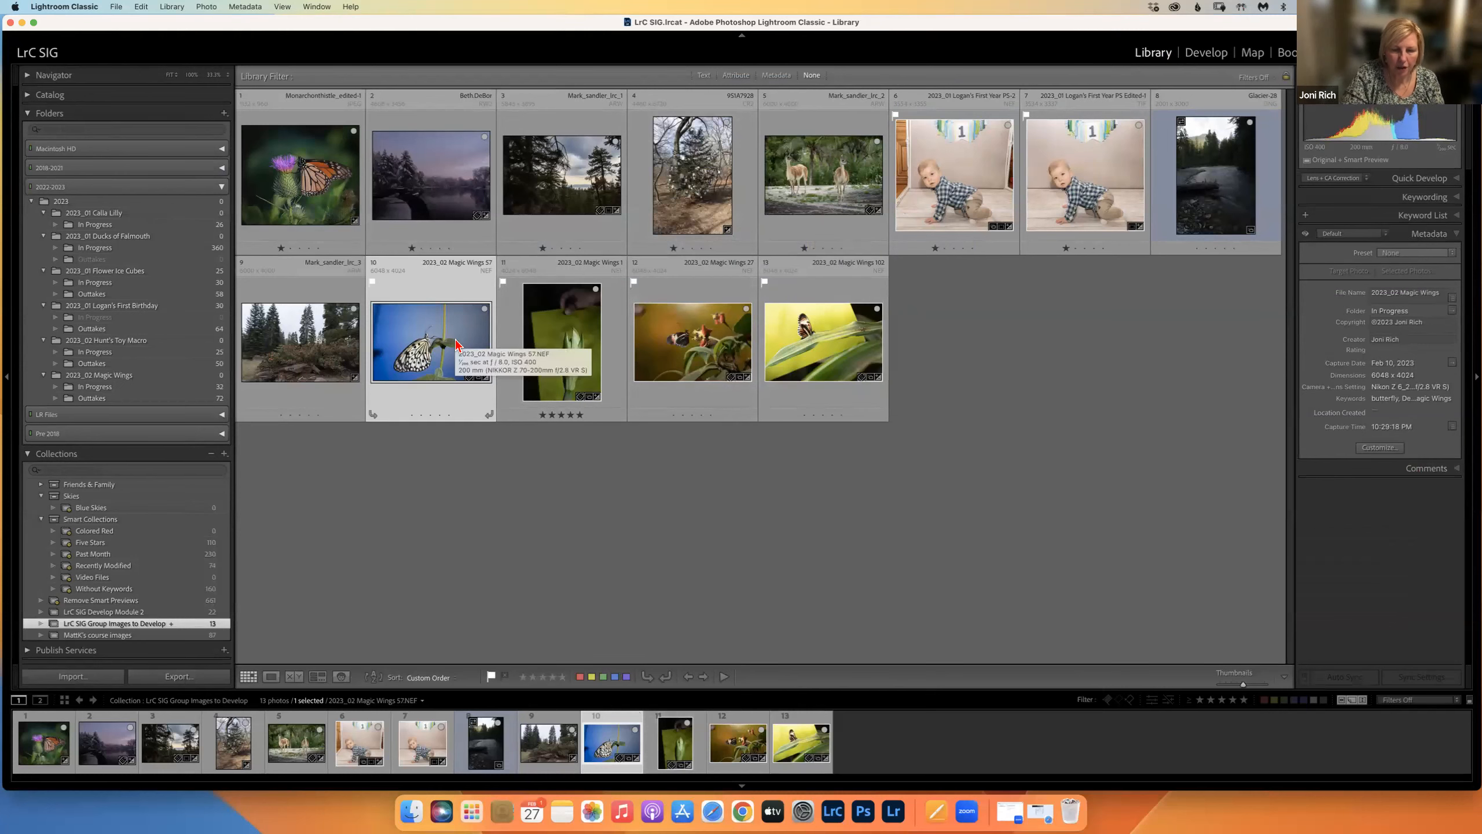
pyautogui.press('l')
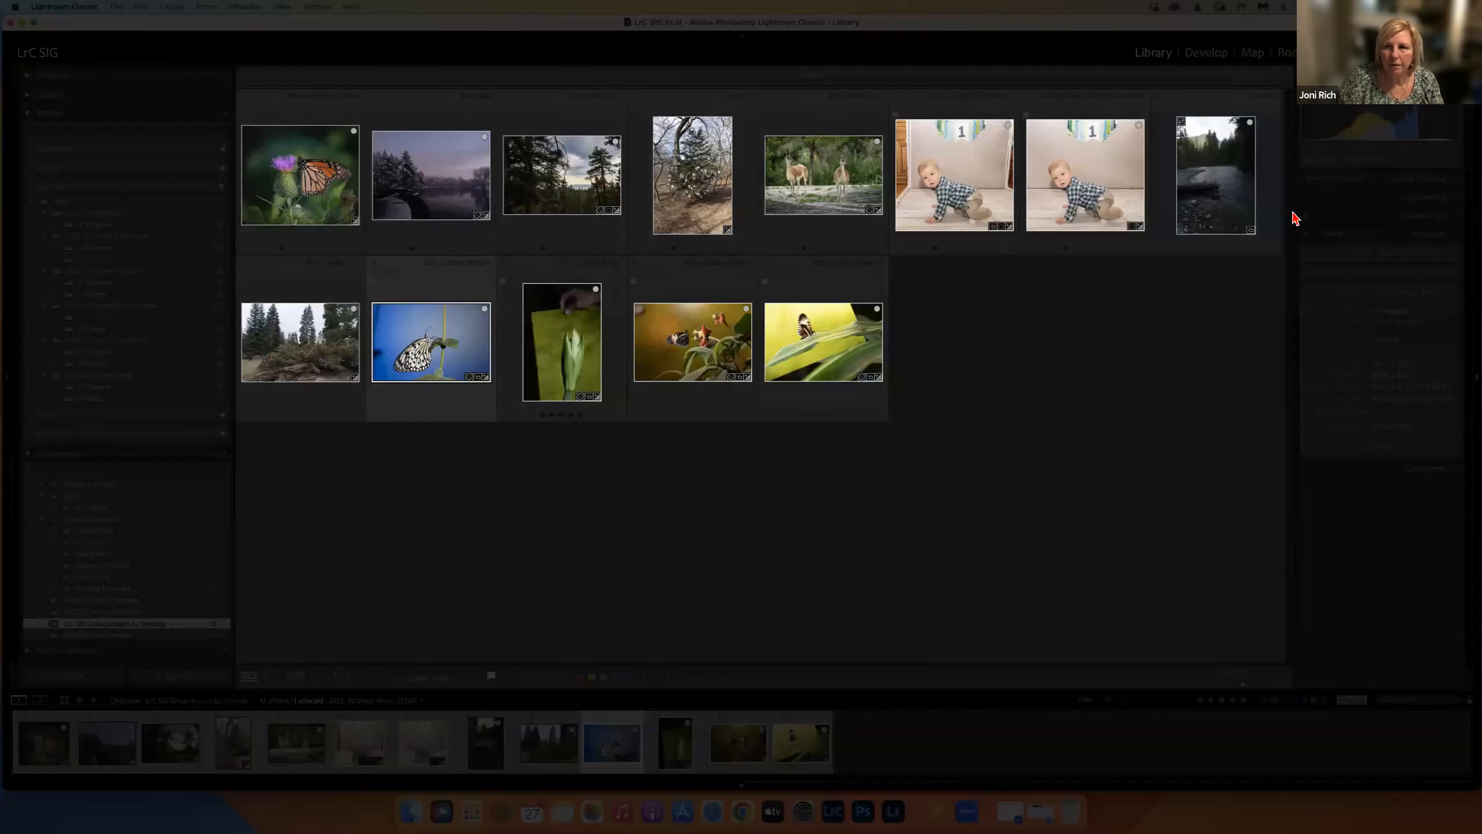
pyautogui.click(1174, 58)
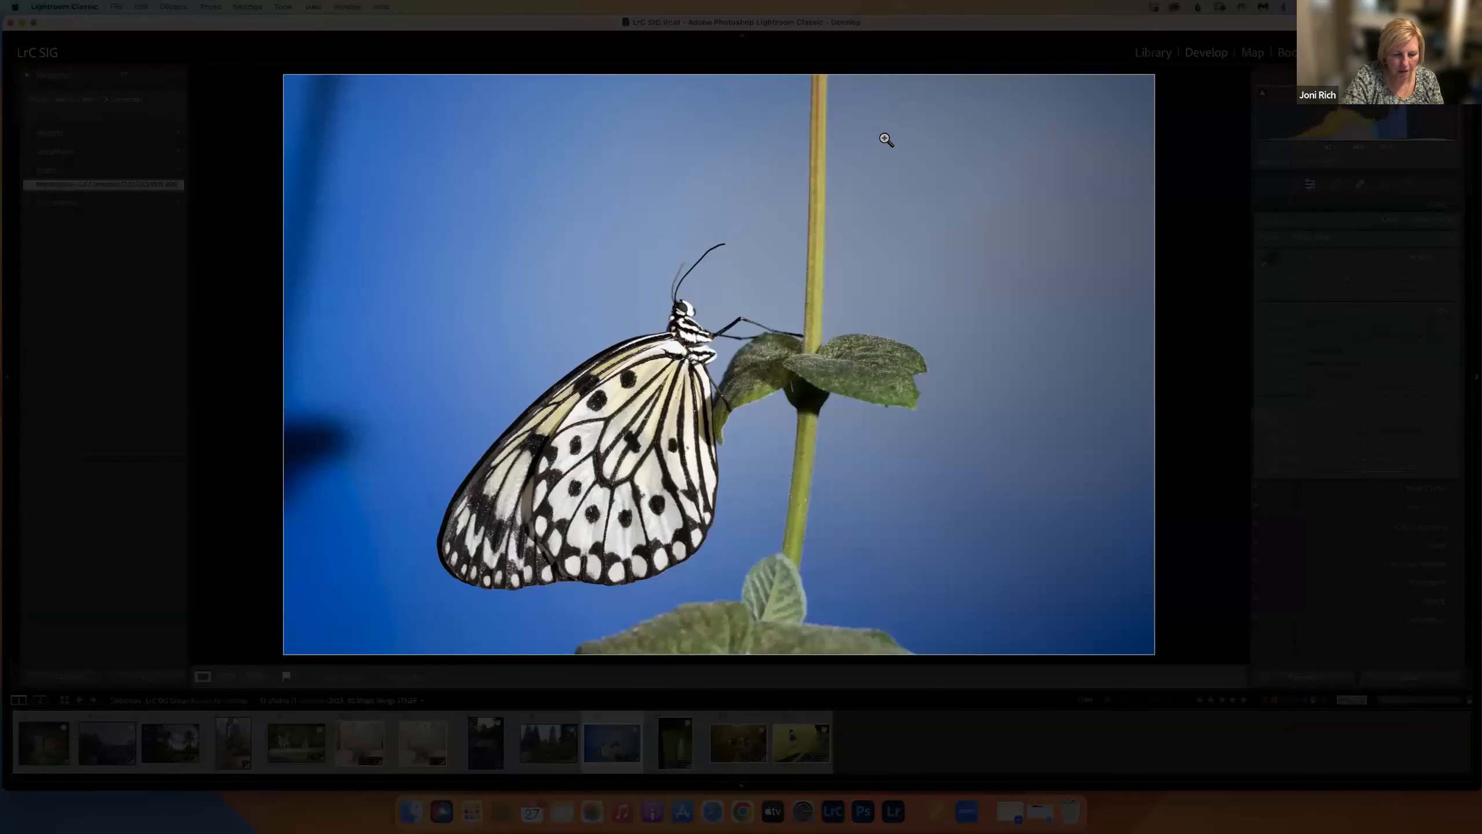
pyautogui.press('g')
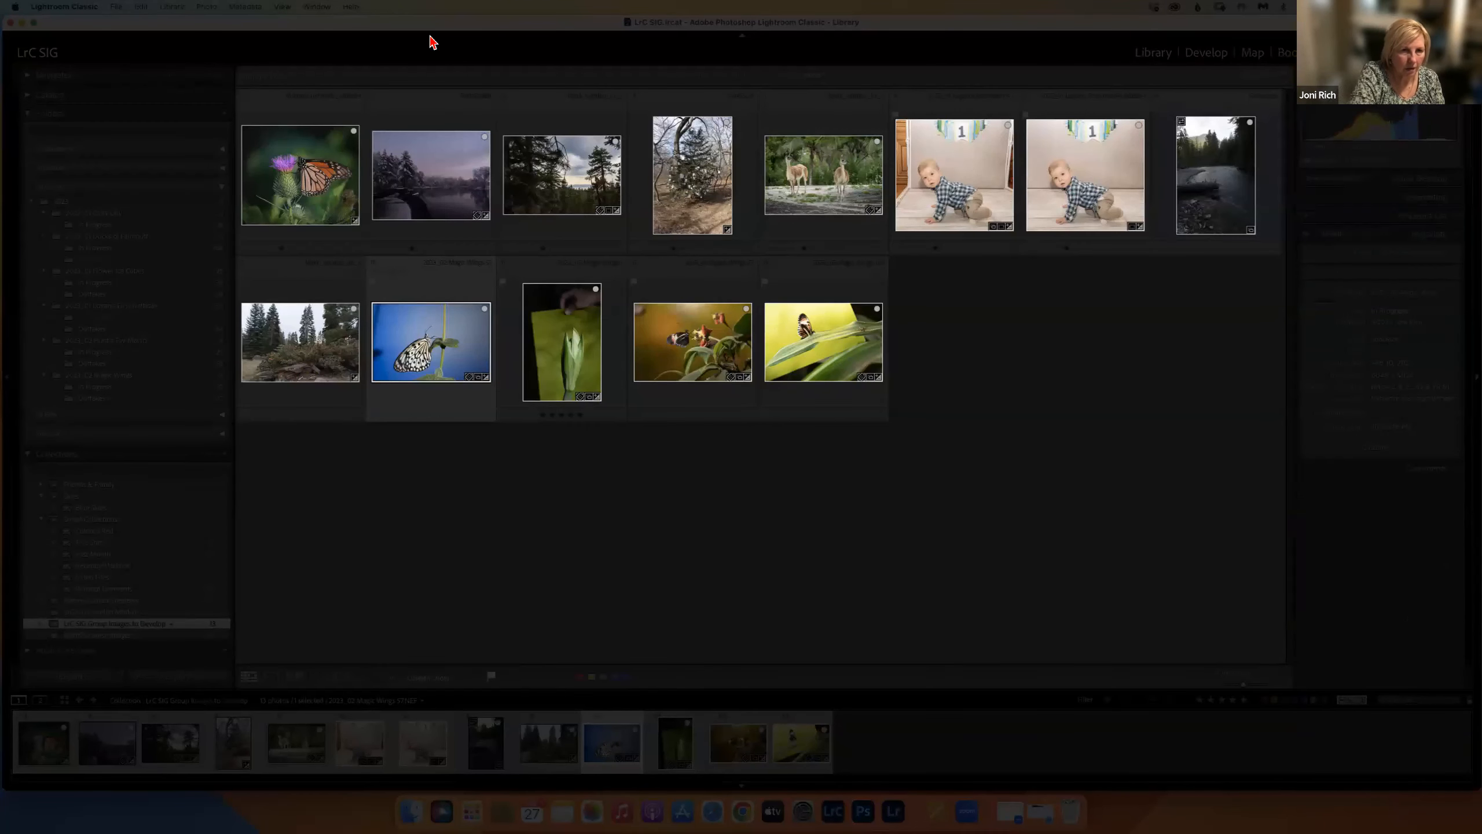
pyautogui.press('l')
pyautogui.press('l')
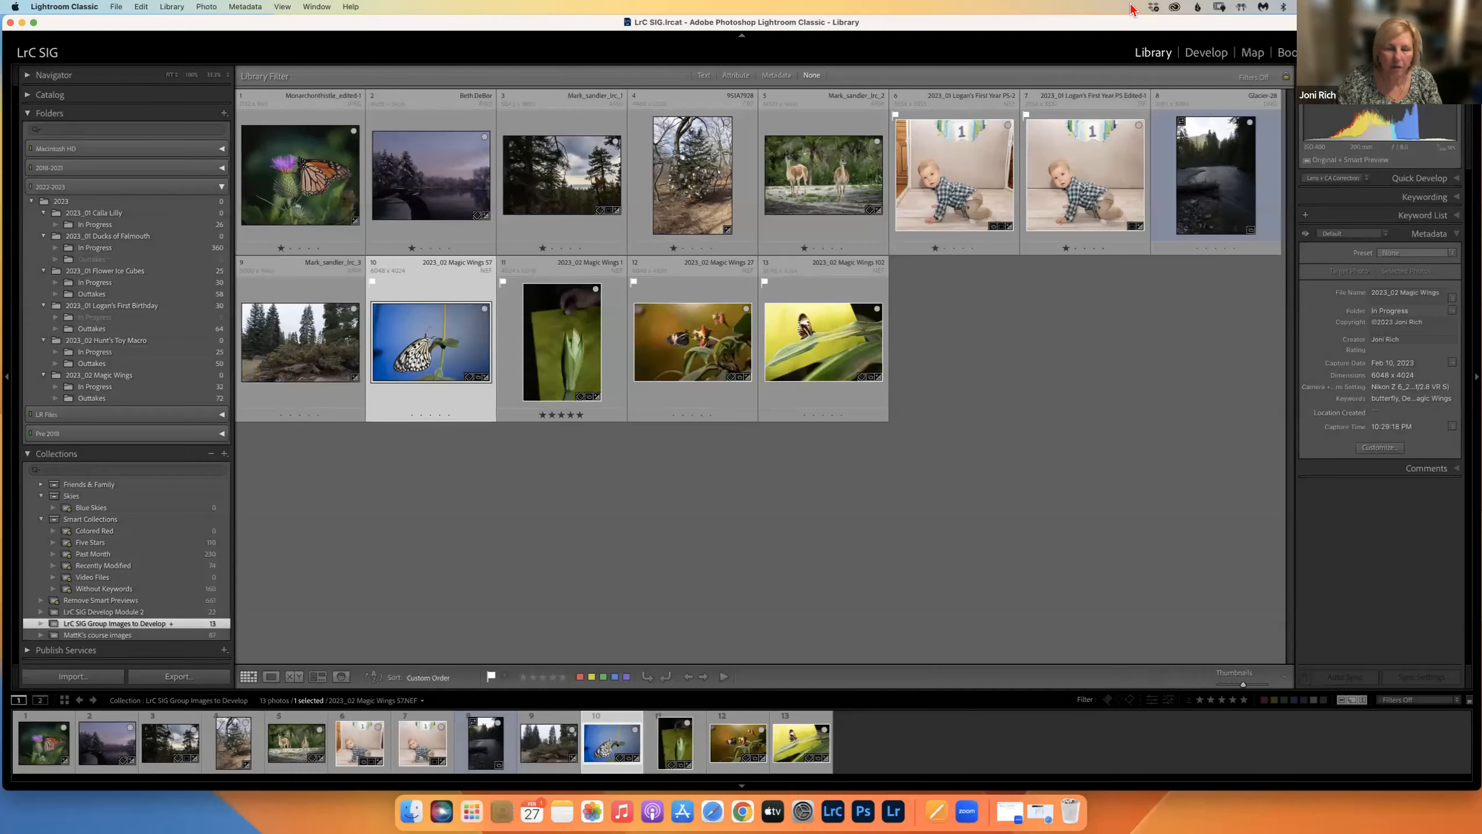
# Step: Open the butterfly photo in Develop, cycle Lights Out through to full black, and return to normal lighting
pyautogui.click(1219, 55)
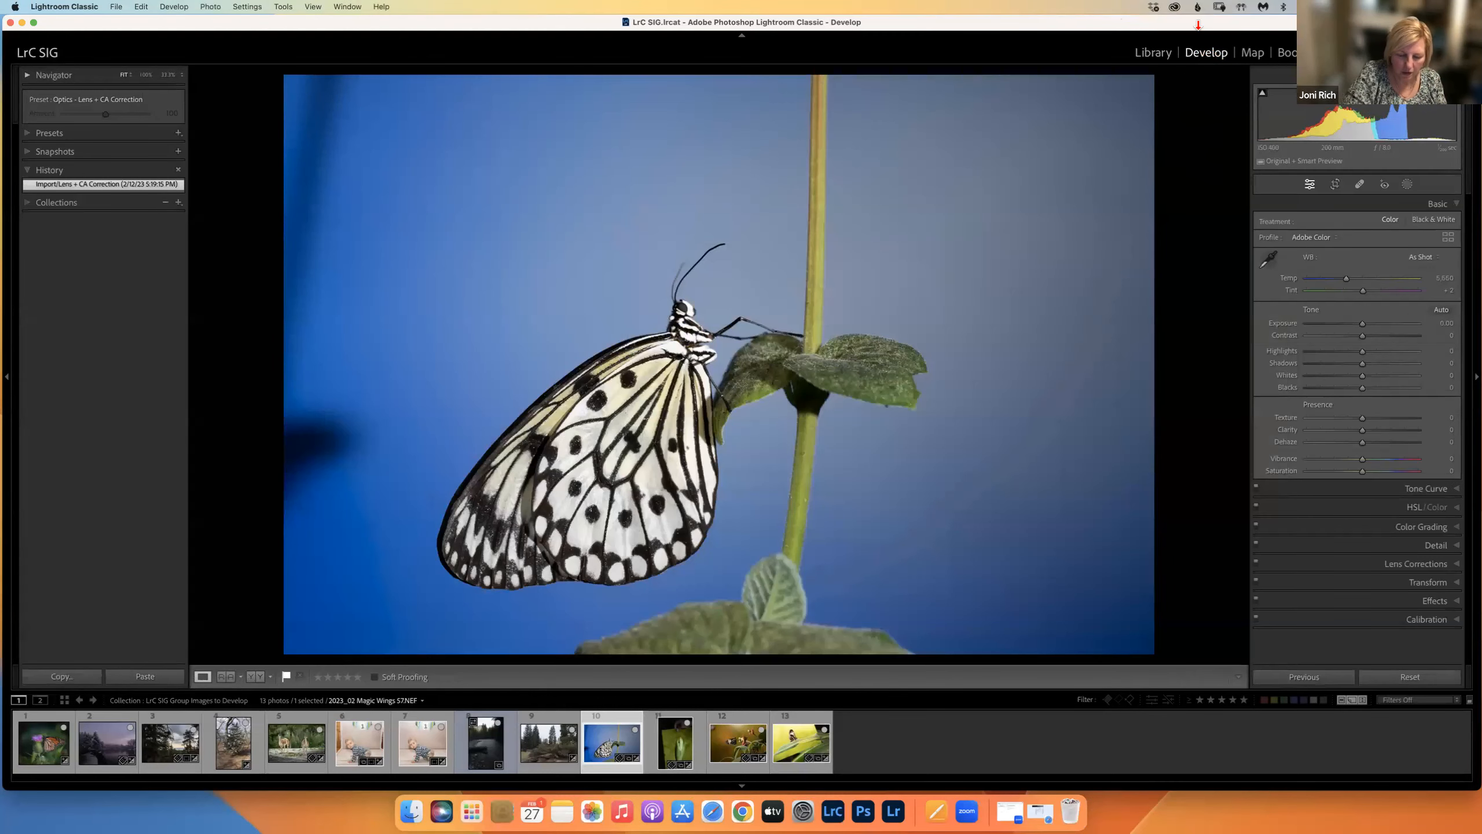
pyautogui.press('l')
pyautogui.press('l')
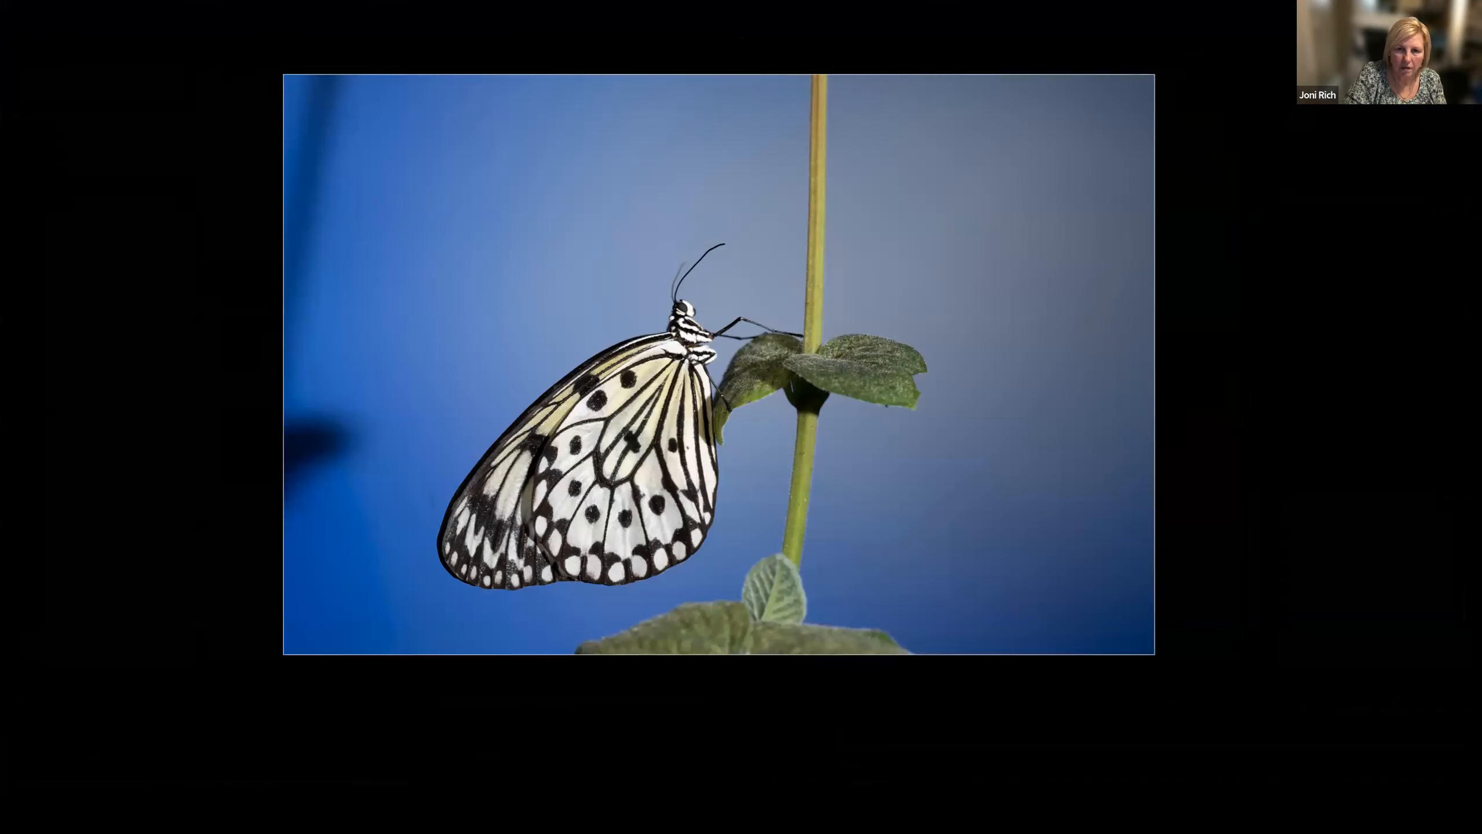
pyautogui.press('l')
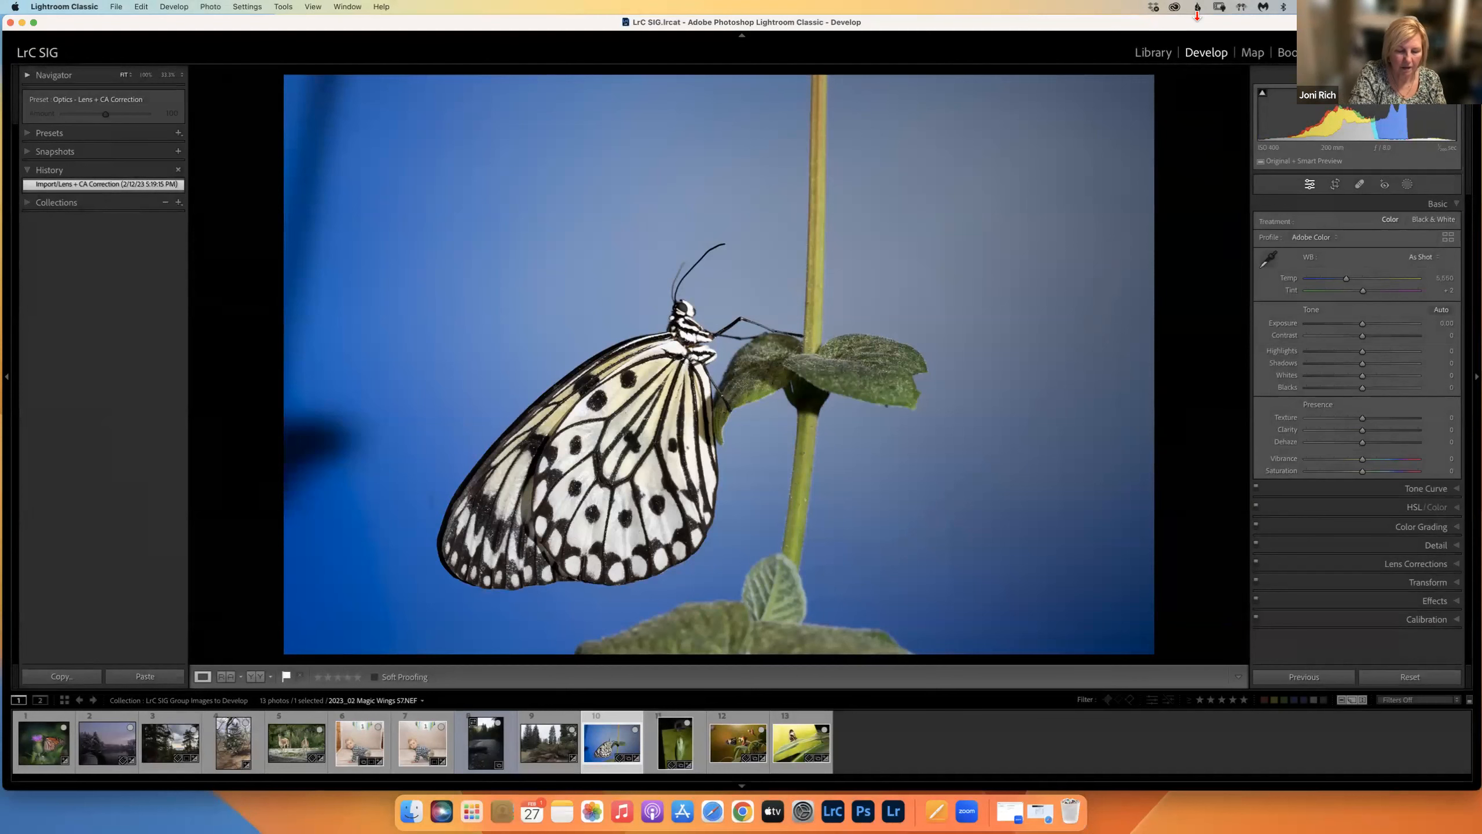
# Step: Switch the Library repeatedly between Loupe and Grid views, ending with the butterfly photo in Loupe view
pyautogui.press('e')
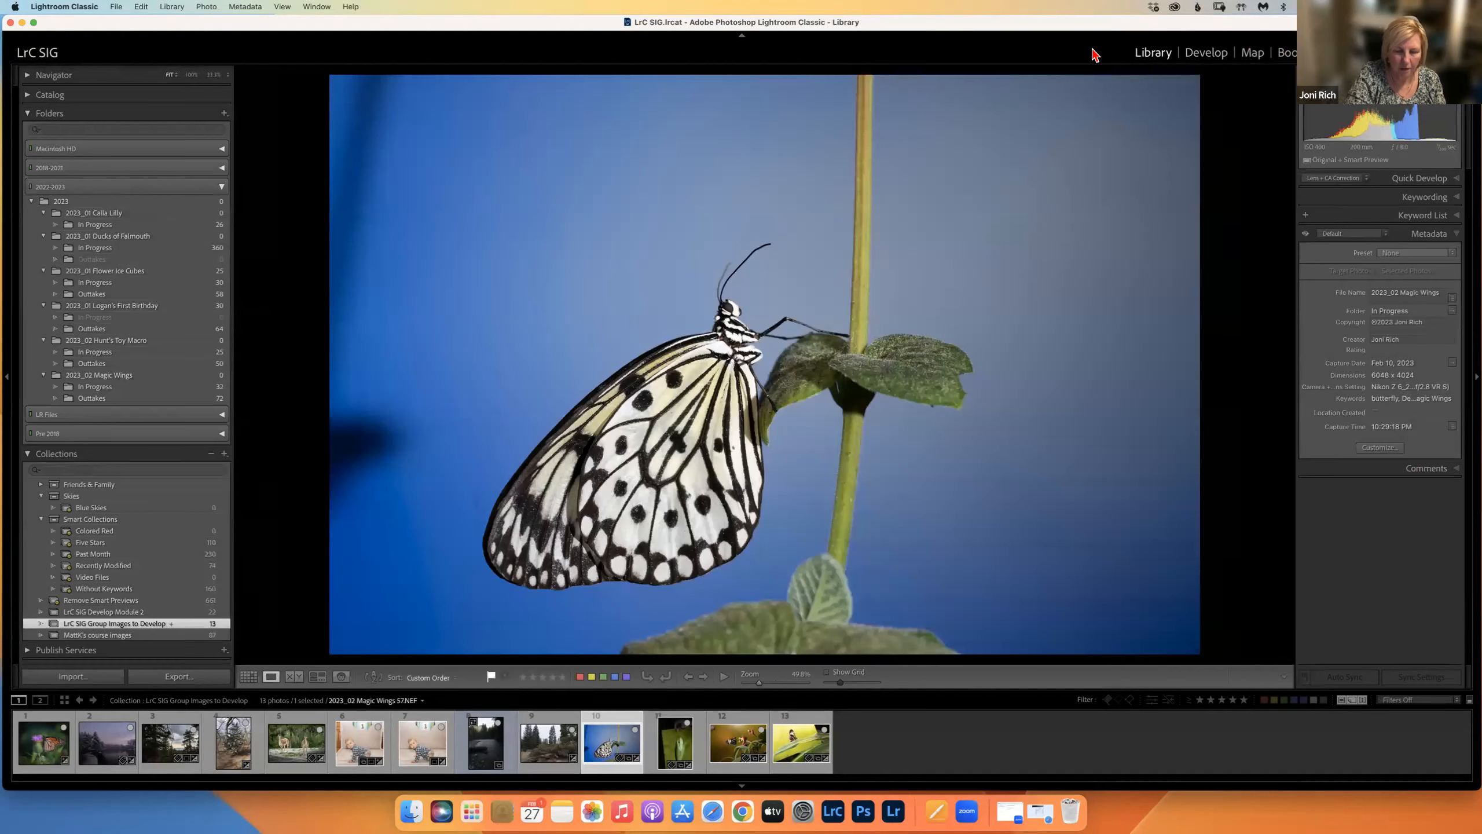
pyautogui.press('g')
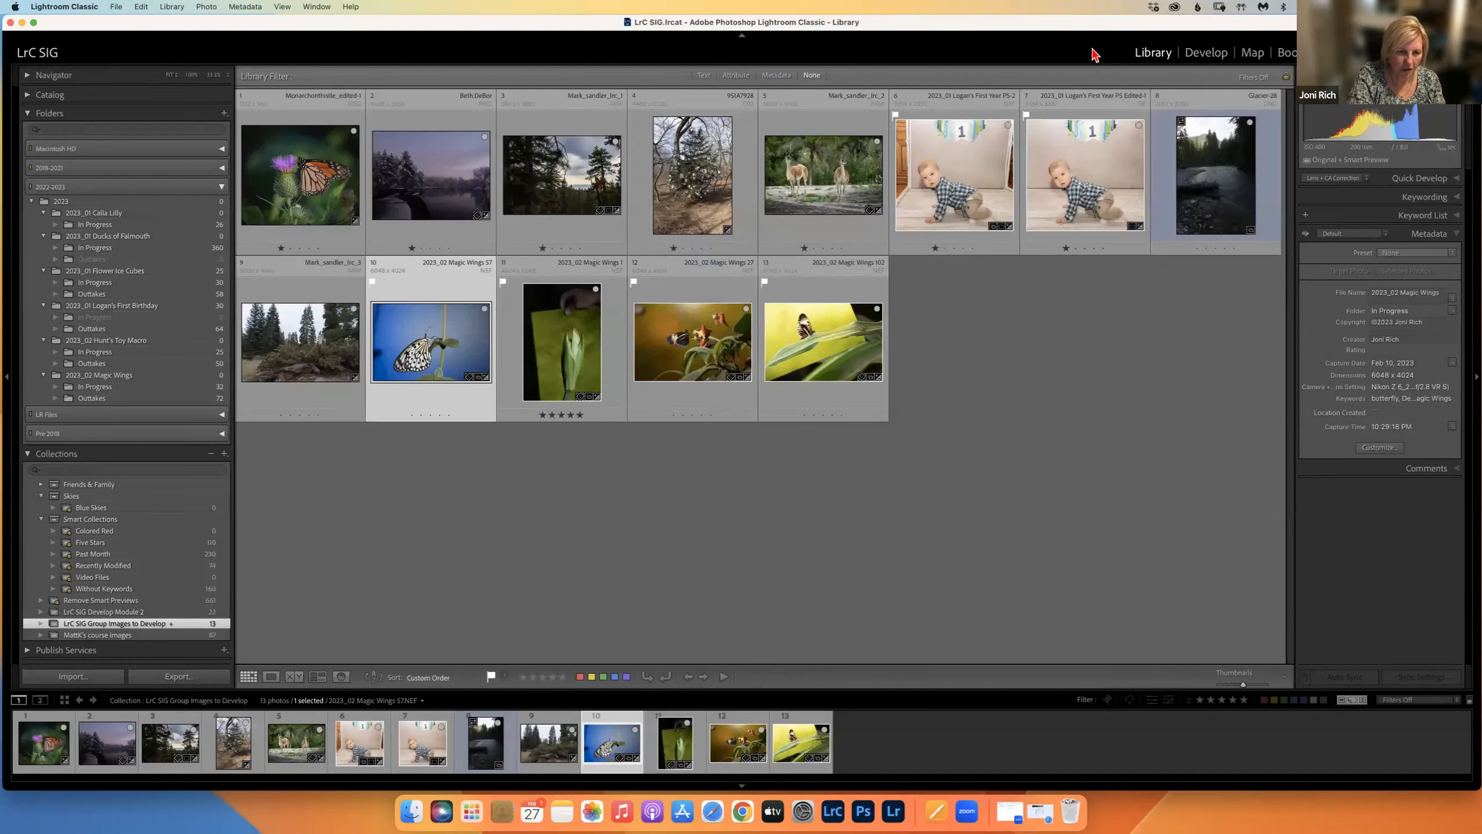
pyautogui.press('e')
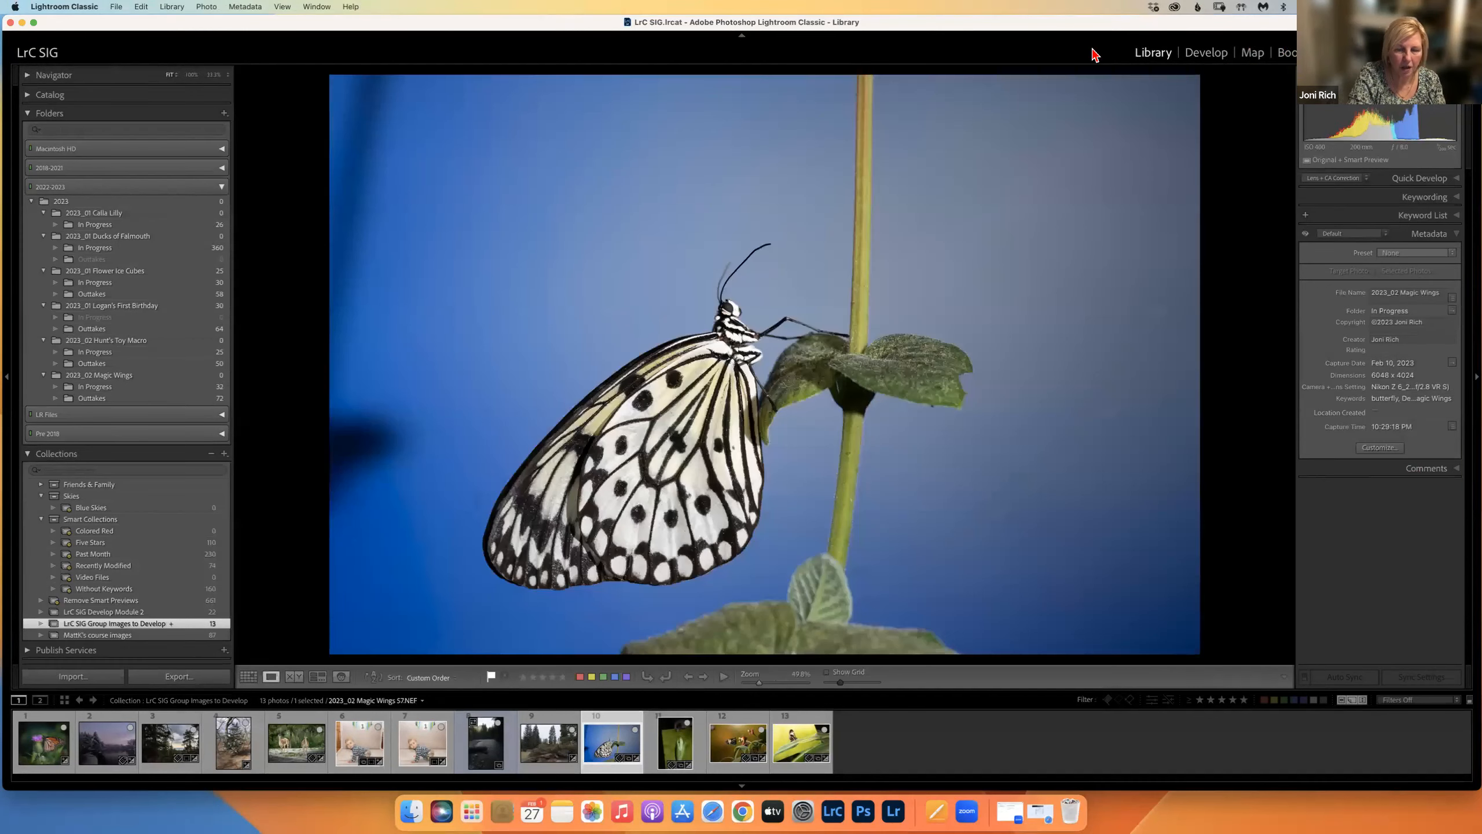
pyautogui.press('g')
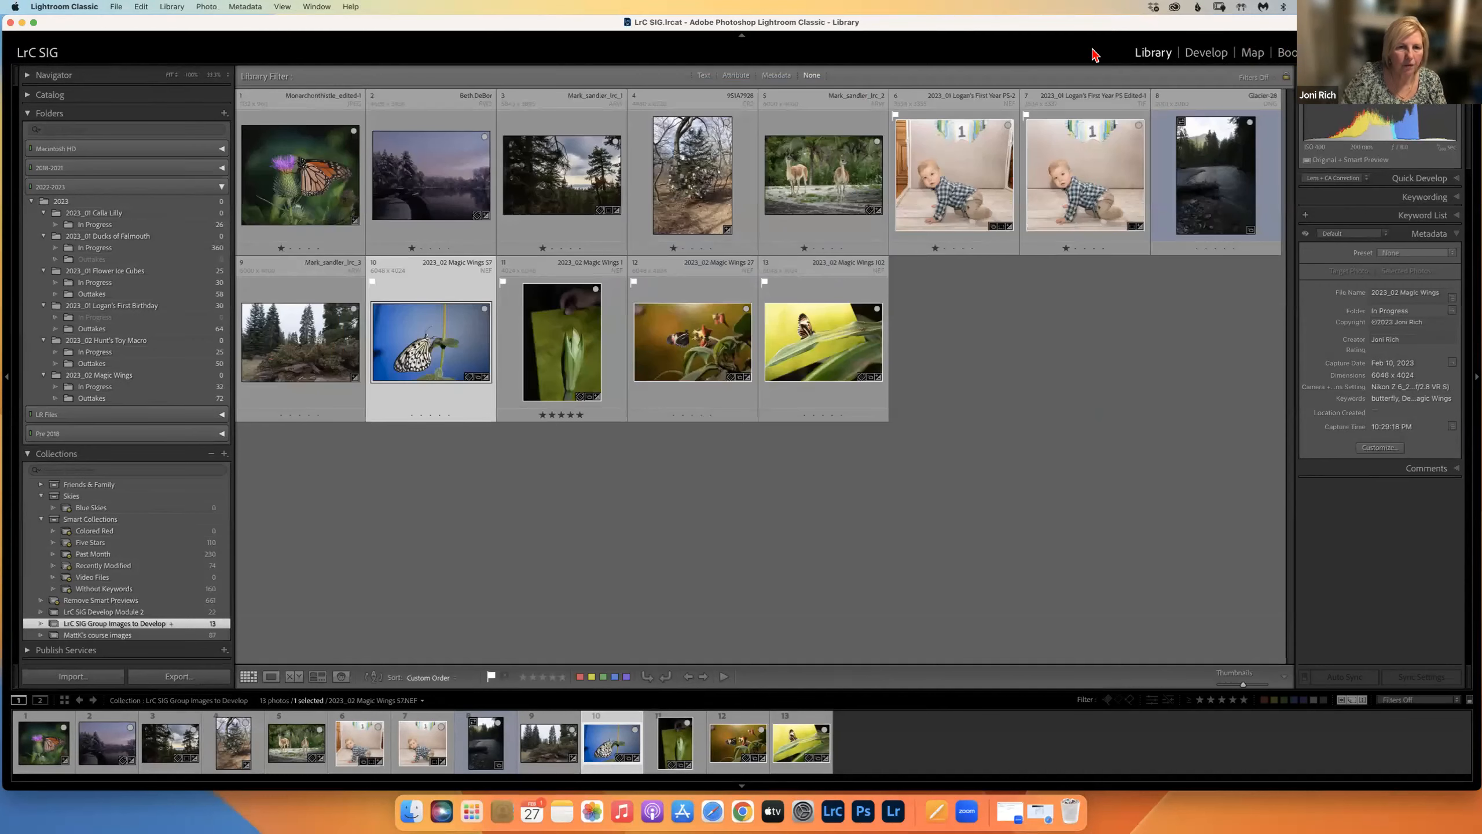
pyautogui.doubleClick(452, 336)
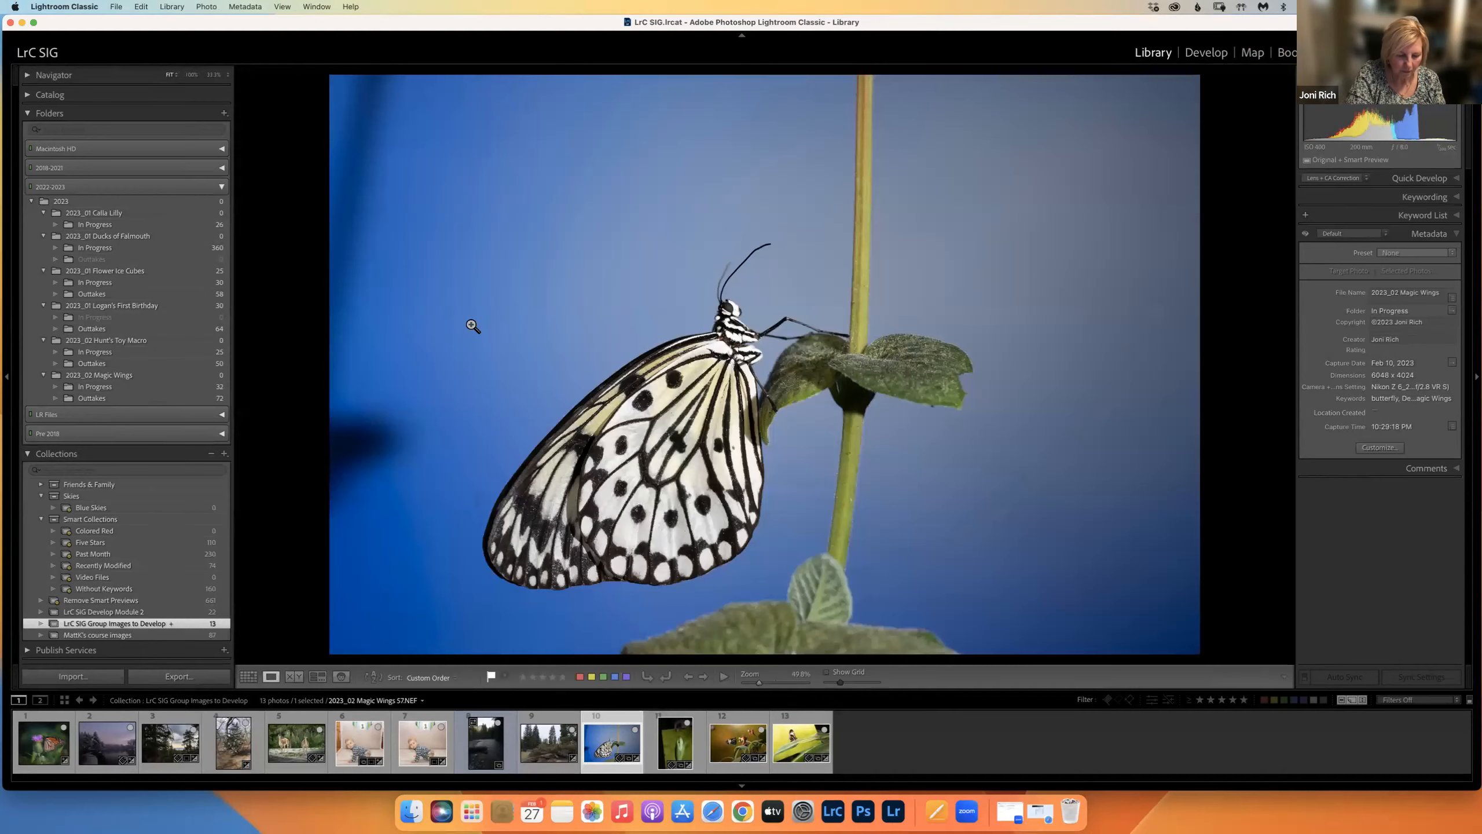
pyautogui.press('g')
pyautogui.doubleClick(471, 328)
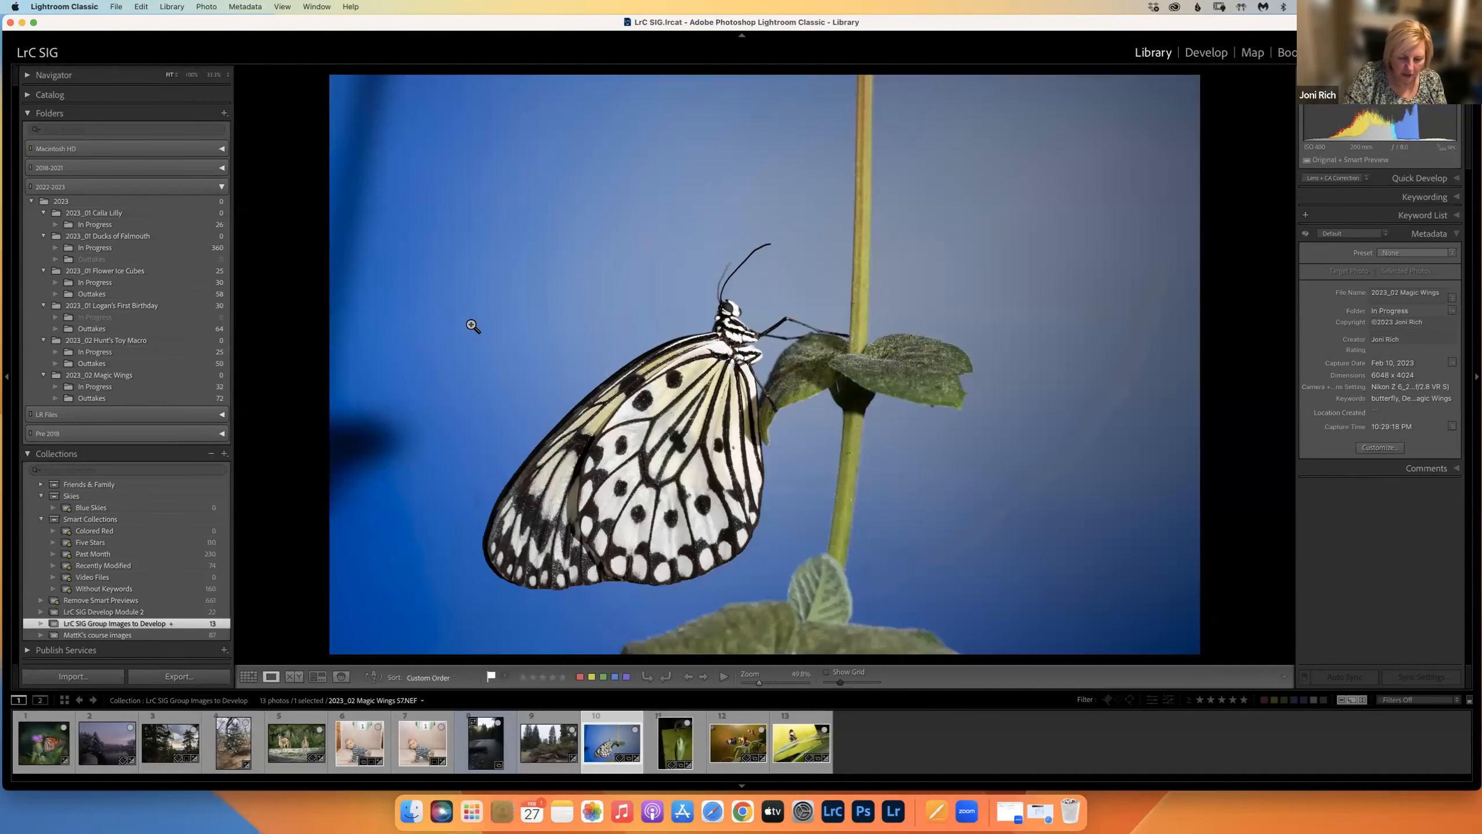
# Step: Return the butterfly photo to Develop, review the Develop and Edit commands, and select all photos in the filmstrip
pyautogui.press('d')
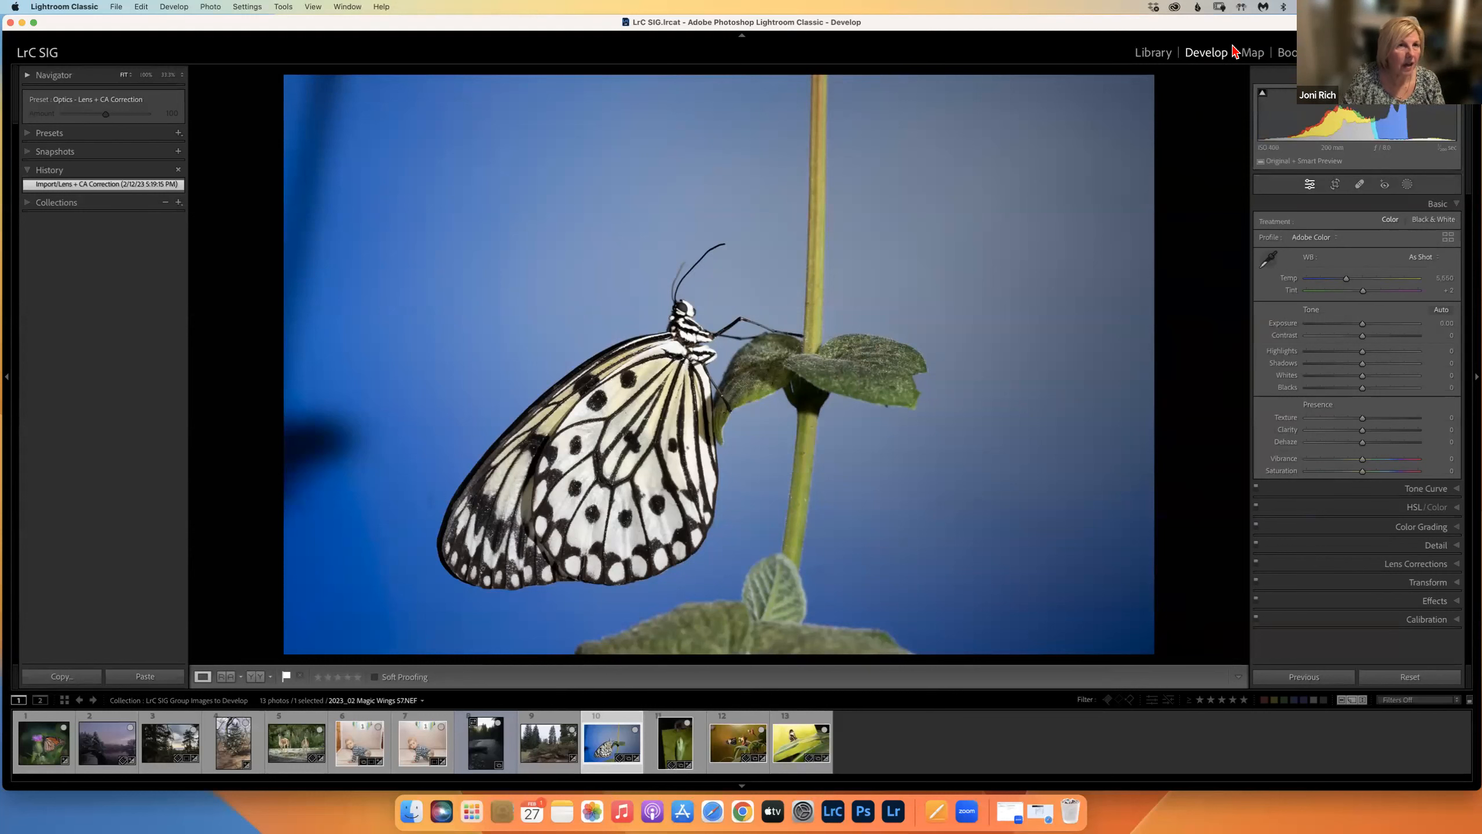
pyautogui.click(158, 8)
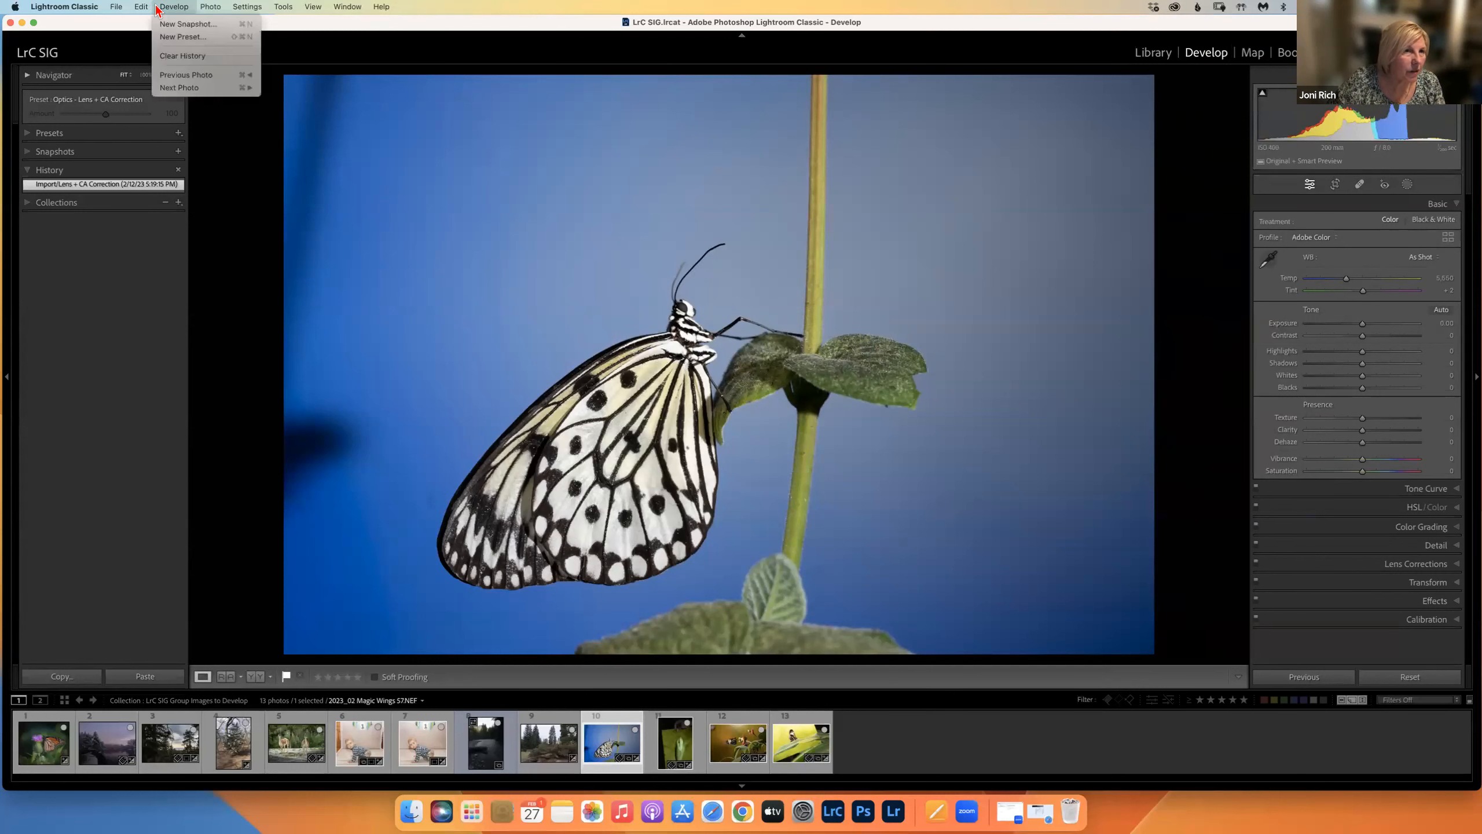
pyautogui.moveTo(145, 7)
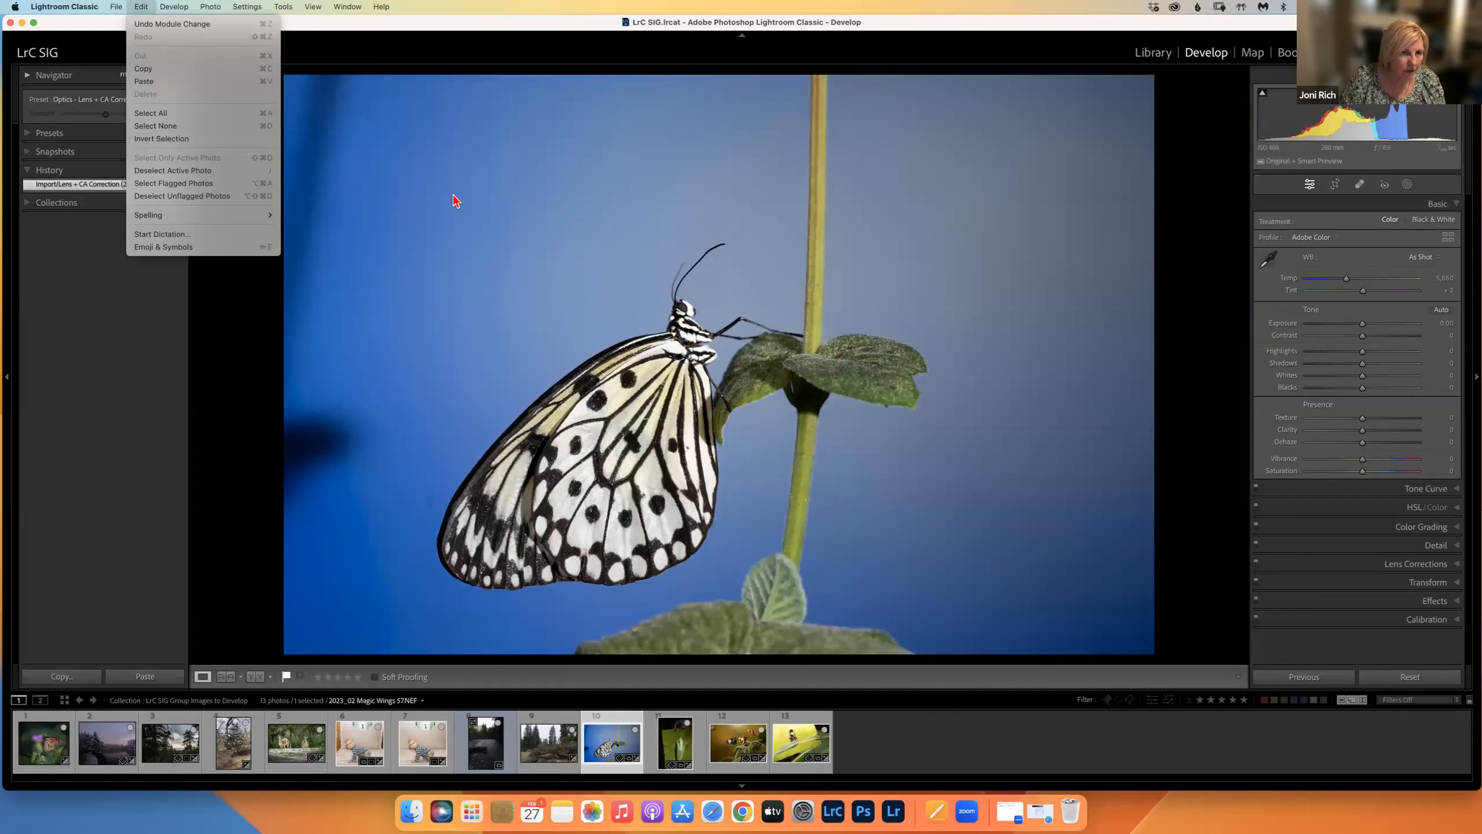
pyautogui.moveTo(479, 26); pyautogui.dragTo(477, 26)
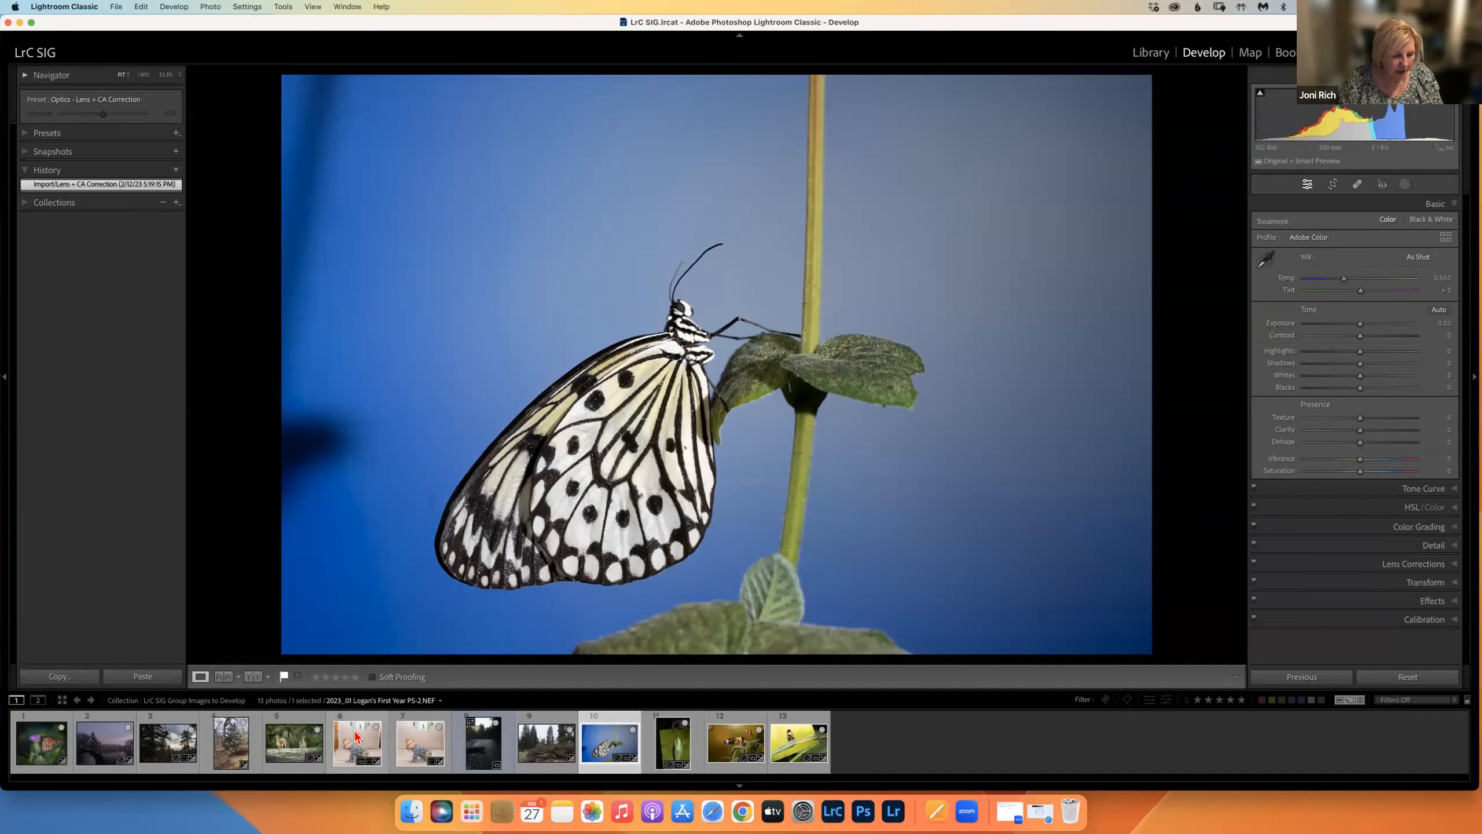
pyautogui.press('super+a')
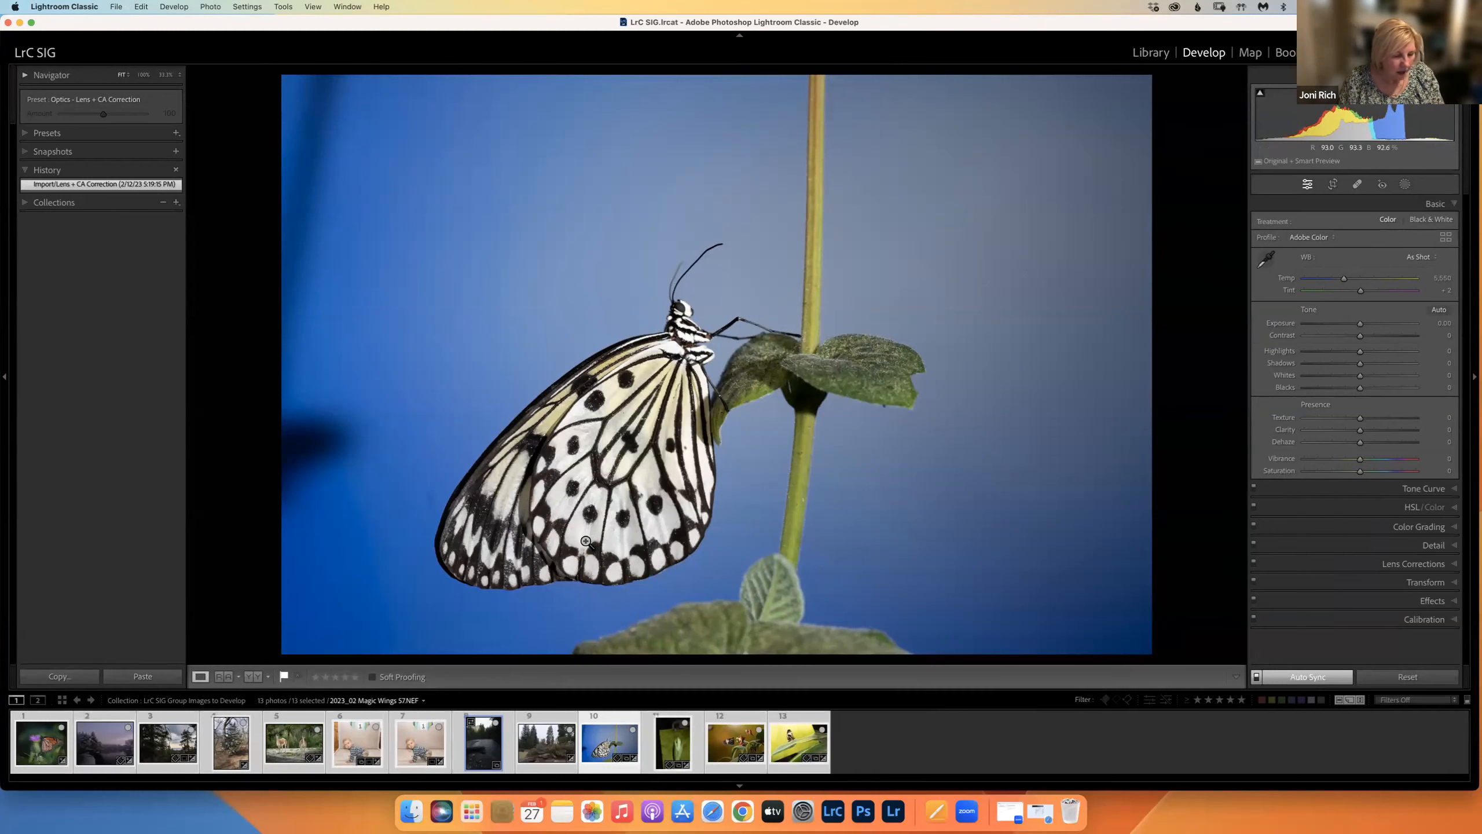
# Step: Hide the side panels and restore them, then hide the side panels, module picker and filmstrip together
pyautogui.press('Tab')
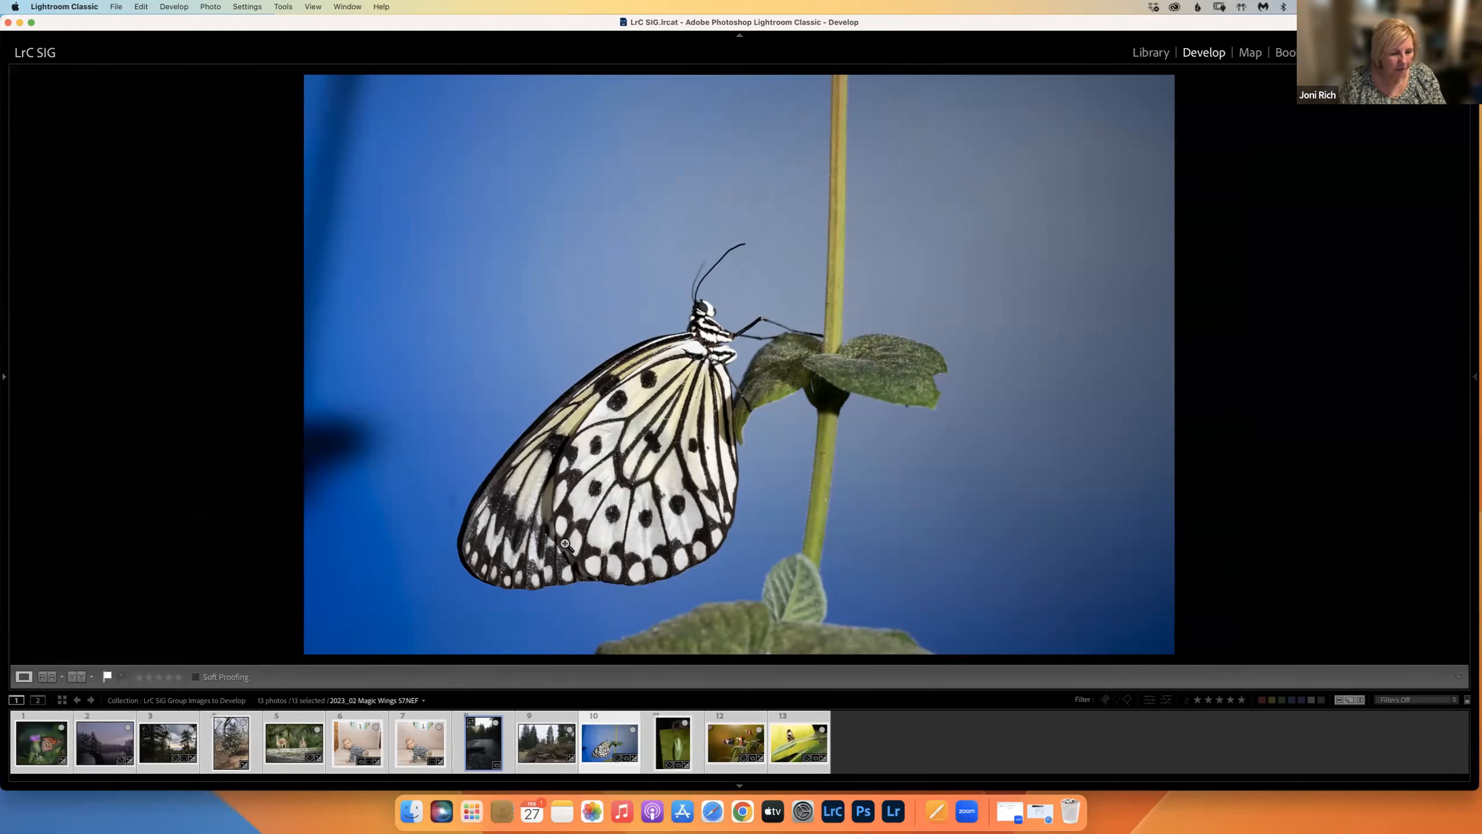
pyautogui.press('Tab')
pyautogui.hotkey('shift', 'Tab')
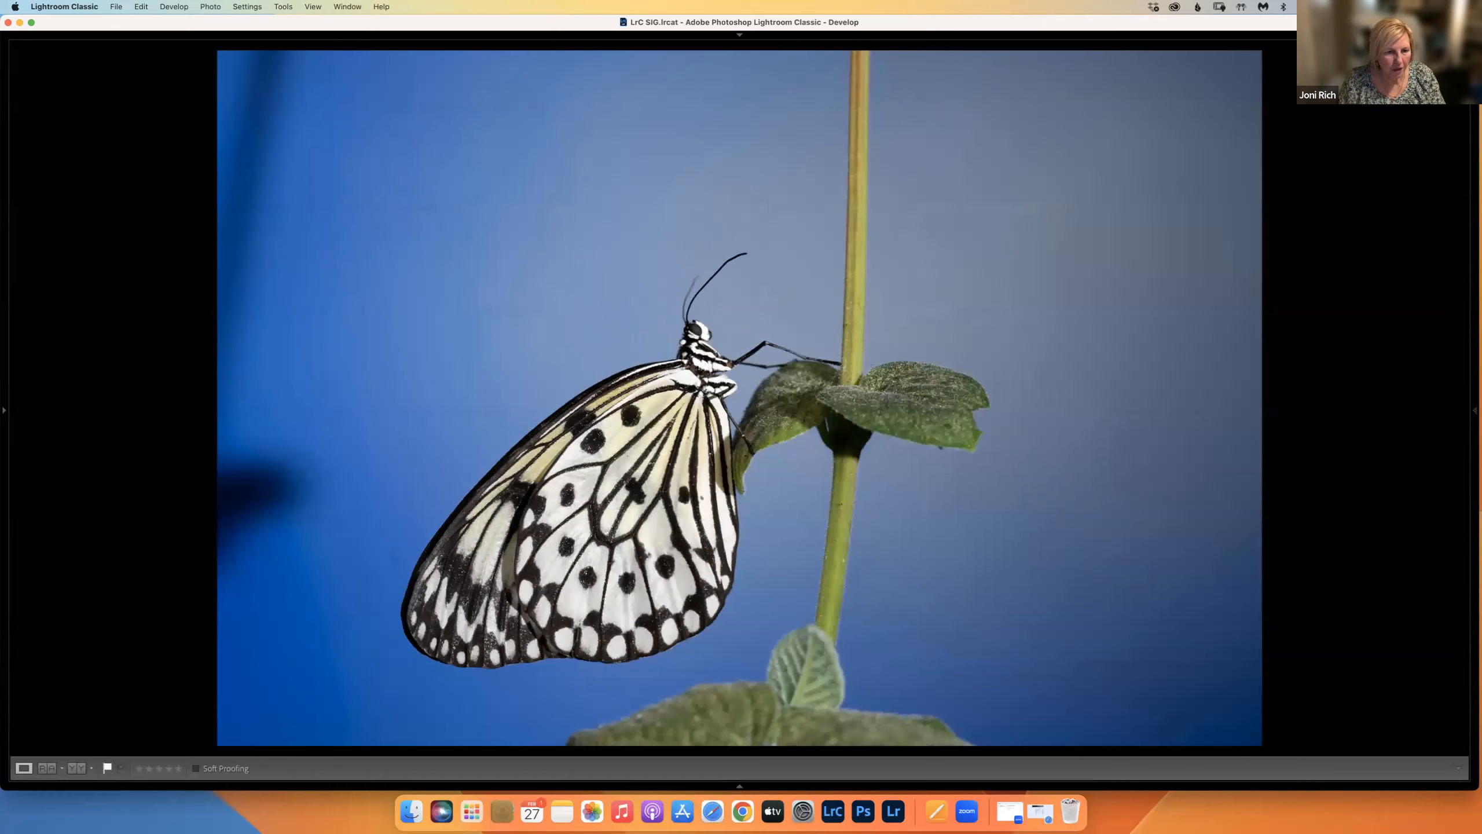
# Step: Preview the butterfly photo full screen, return to the normal window, and restore all the hidden panels
pyautogui.press('f')
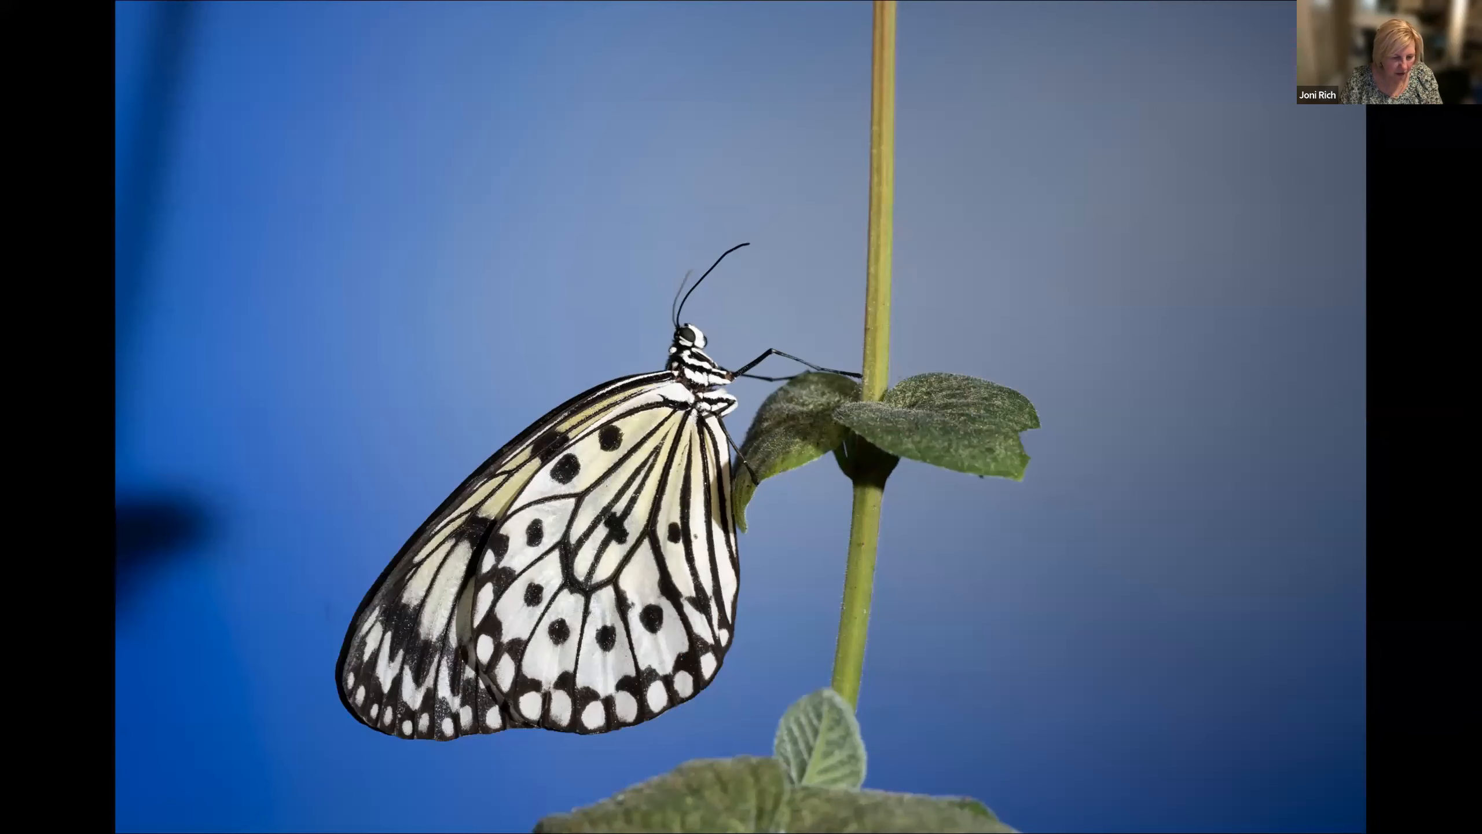
pyautogui.press('f')
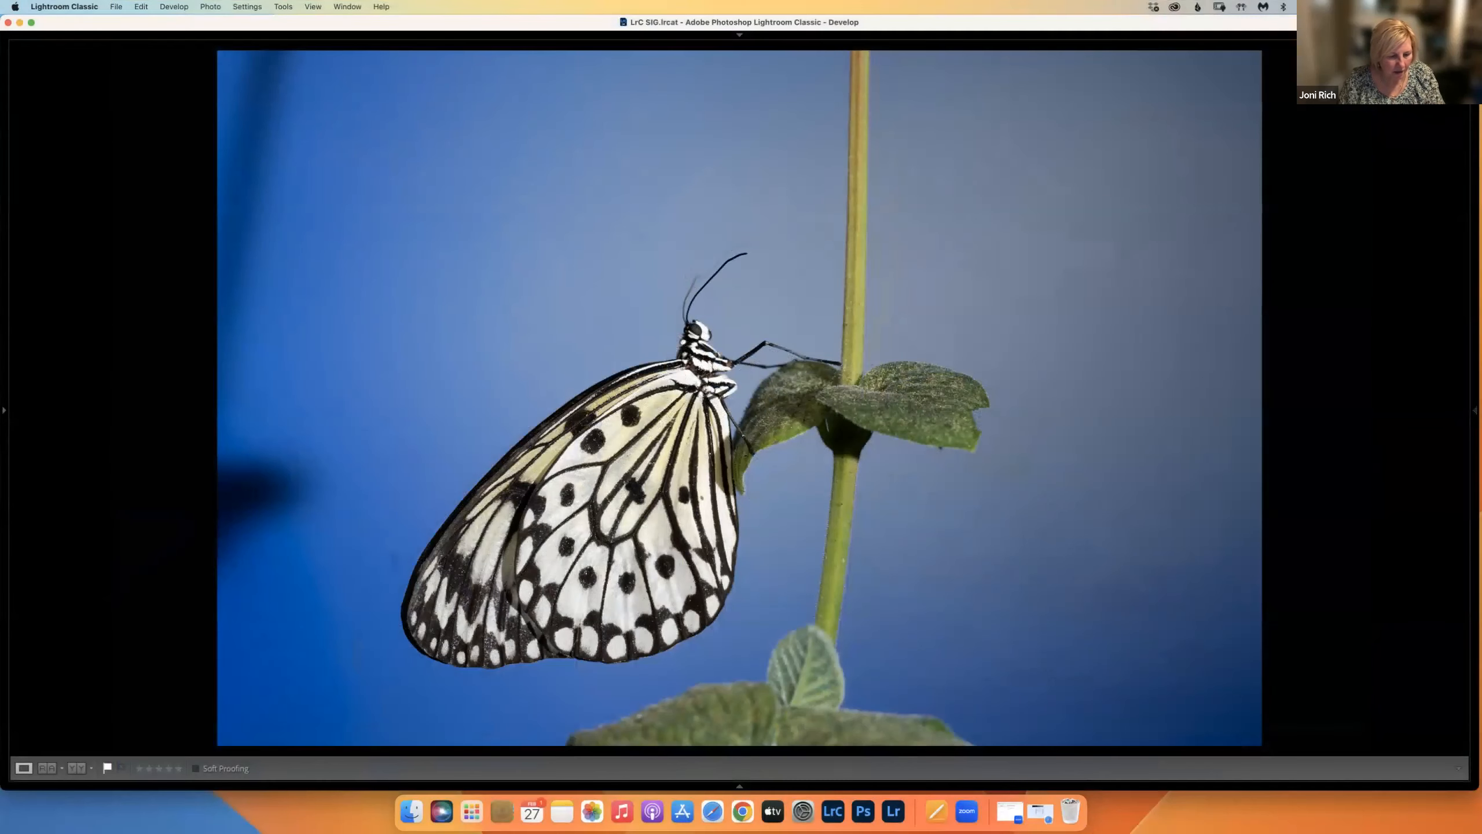
pyautogui.hotkey('shift', 'Tab')
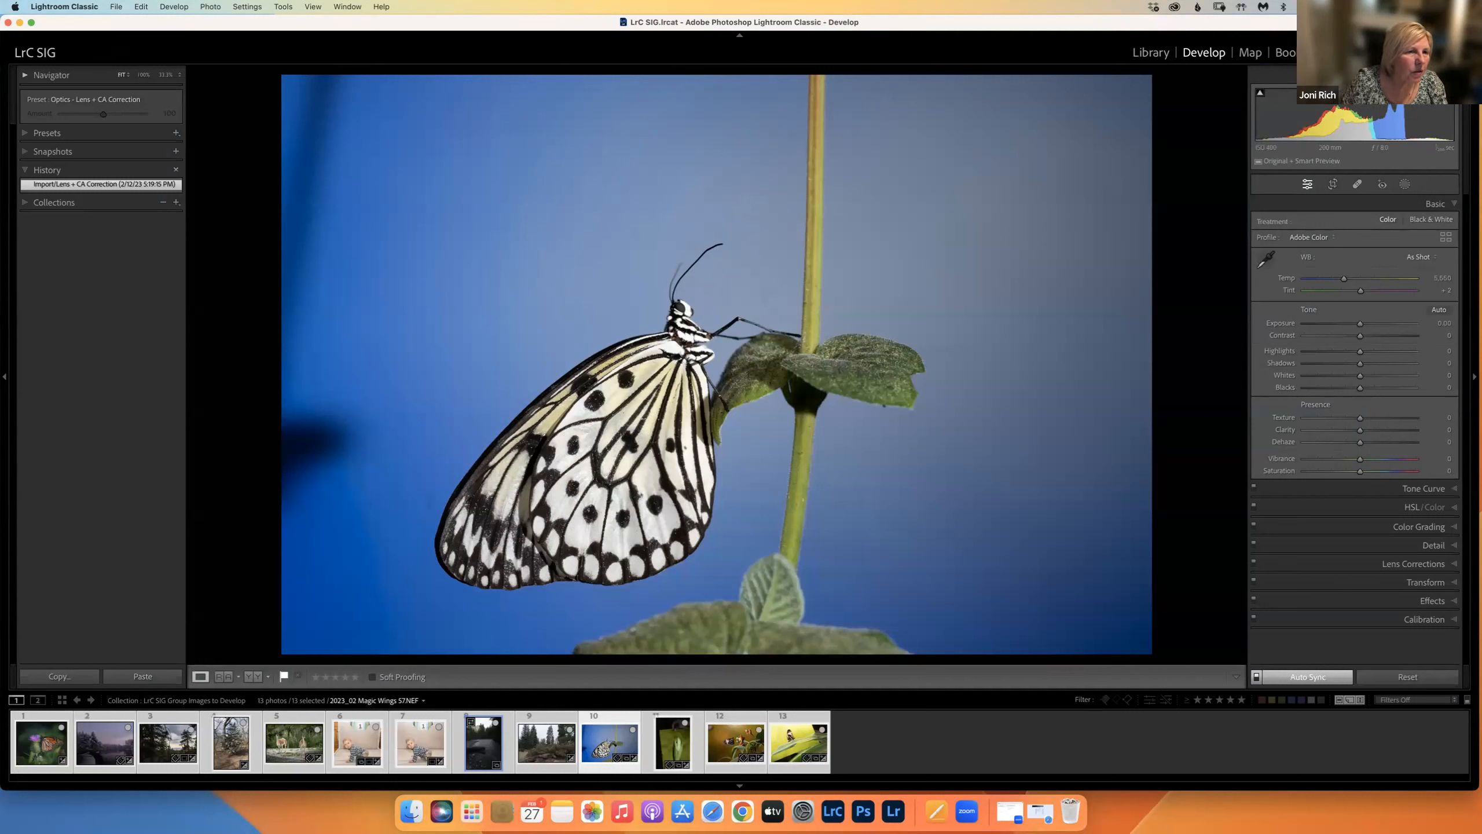
# Step: Try wider and narrower side panels in Develop, ending with a slightly widened left panel and a narrowed right panel
pyautogui.moveTo(194, 311); pyautogui.dragTo(232, 310)
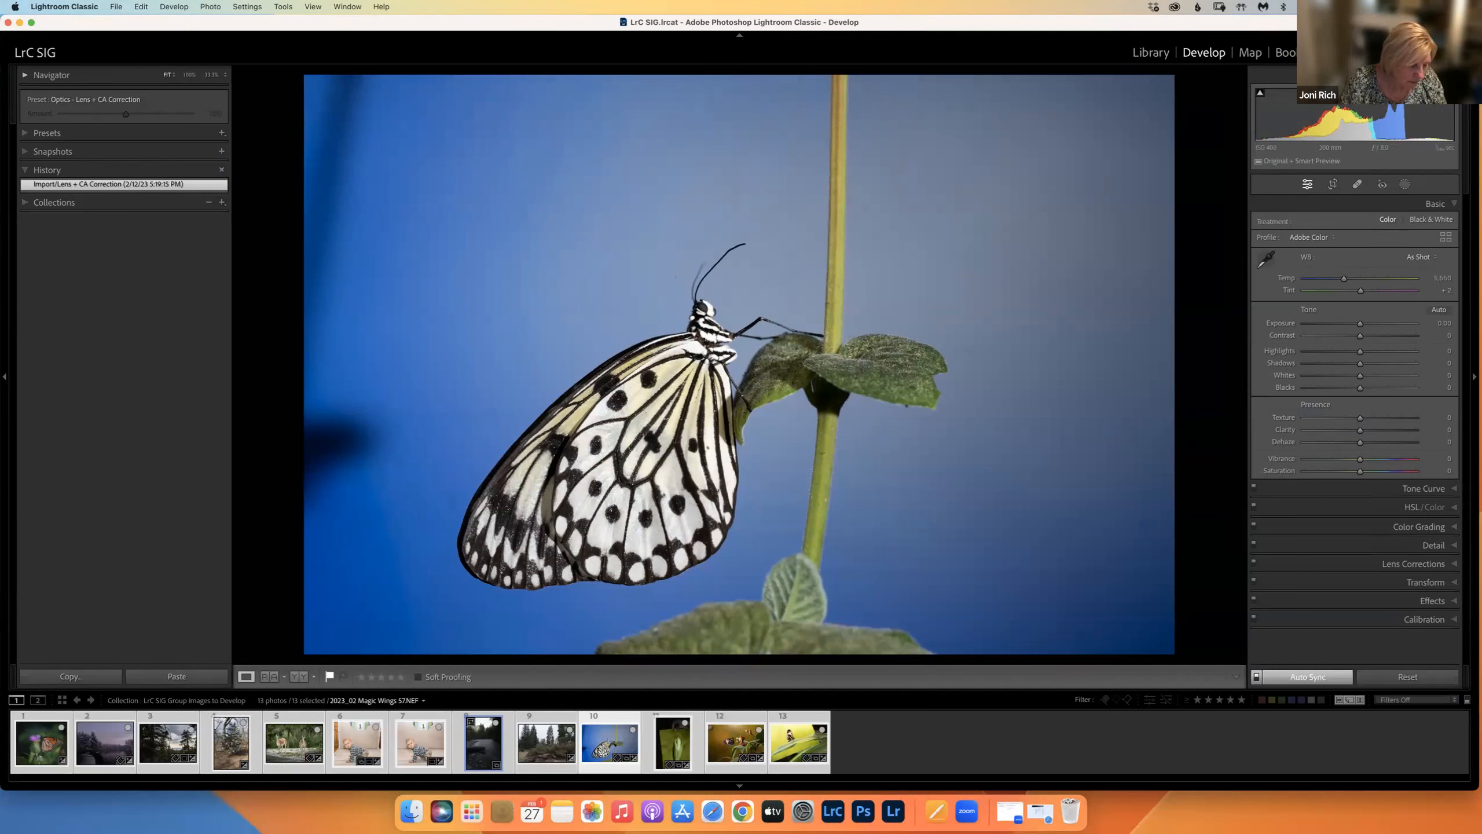
pyautogui.press('alt')
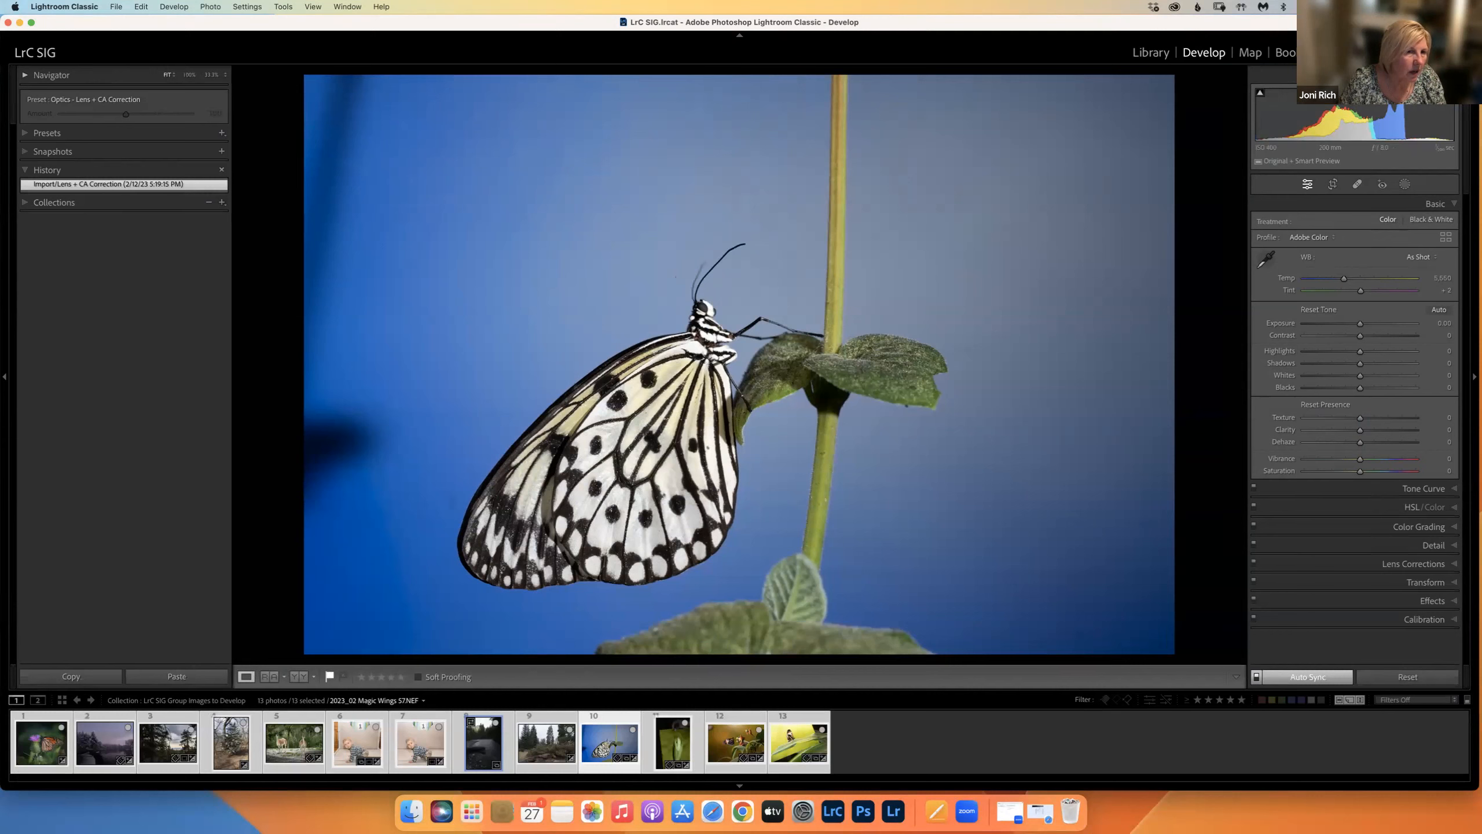
pyautogui.moveTo(232, 376)
pyautogui.mouseDown()
pyautogui.moveTo(569, 376)
pyautogui.moveTo(211, 376)
pyautogui.mouseUp()
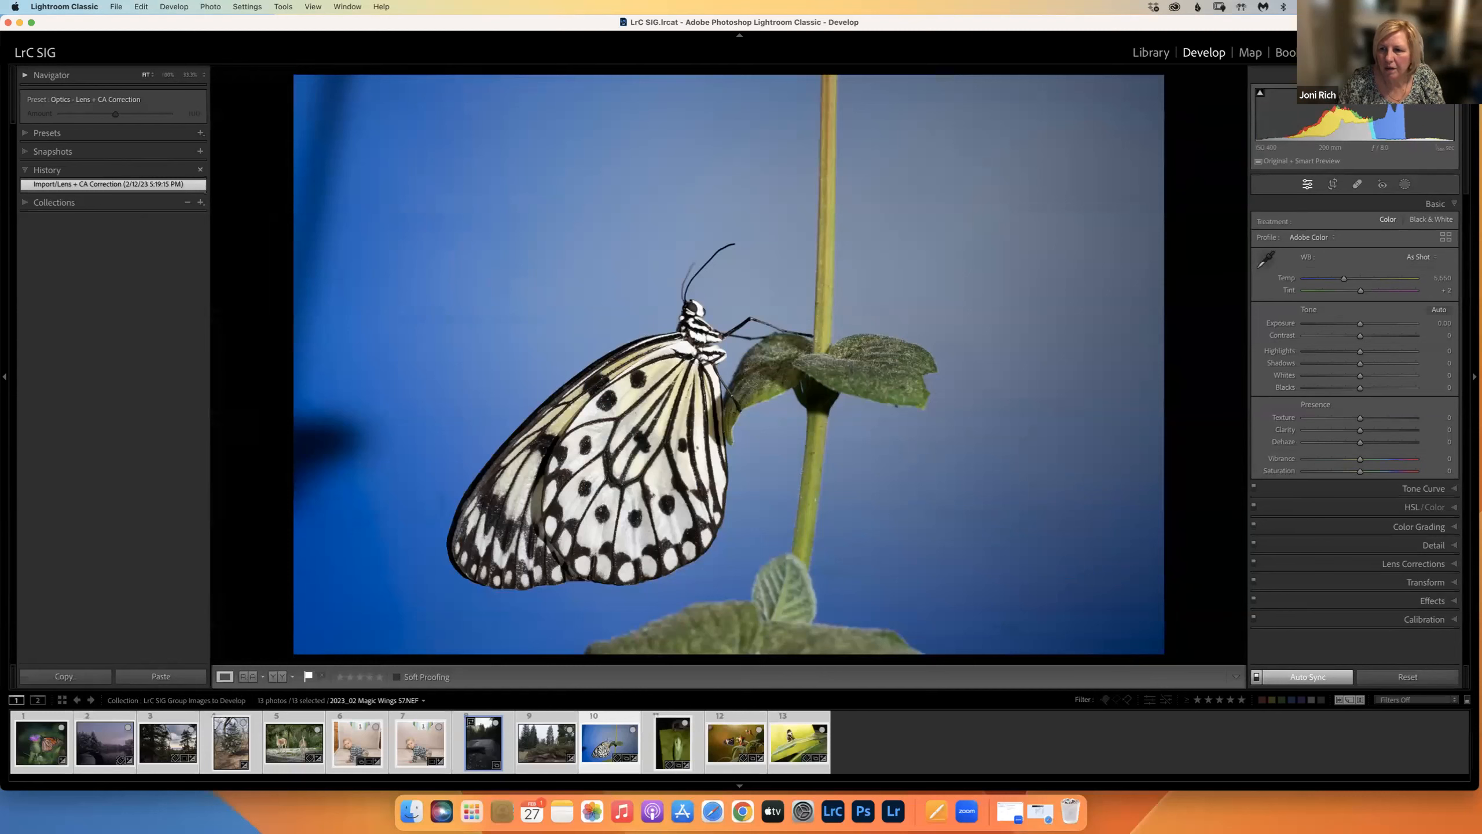
pyautogui.press('alt')
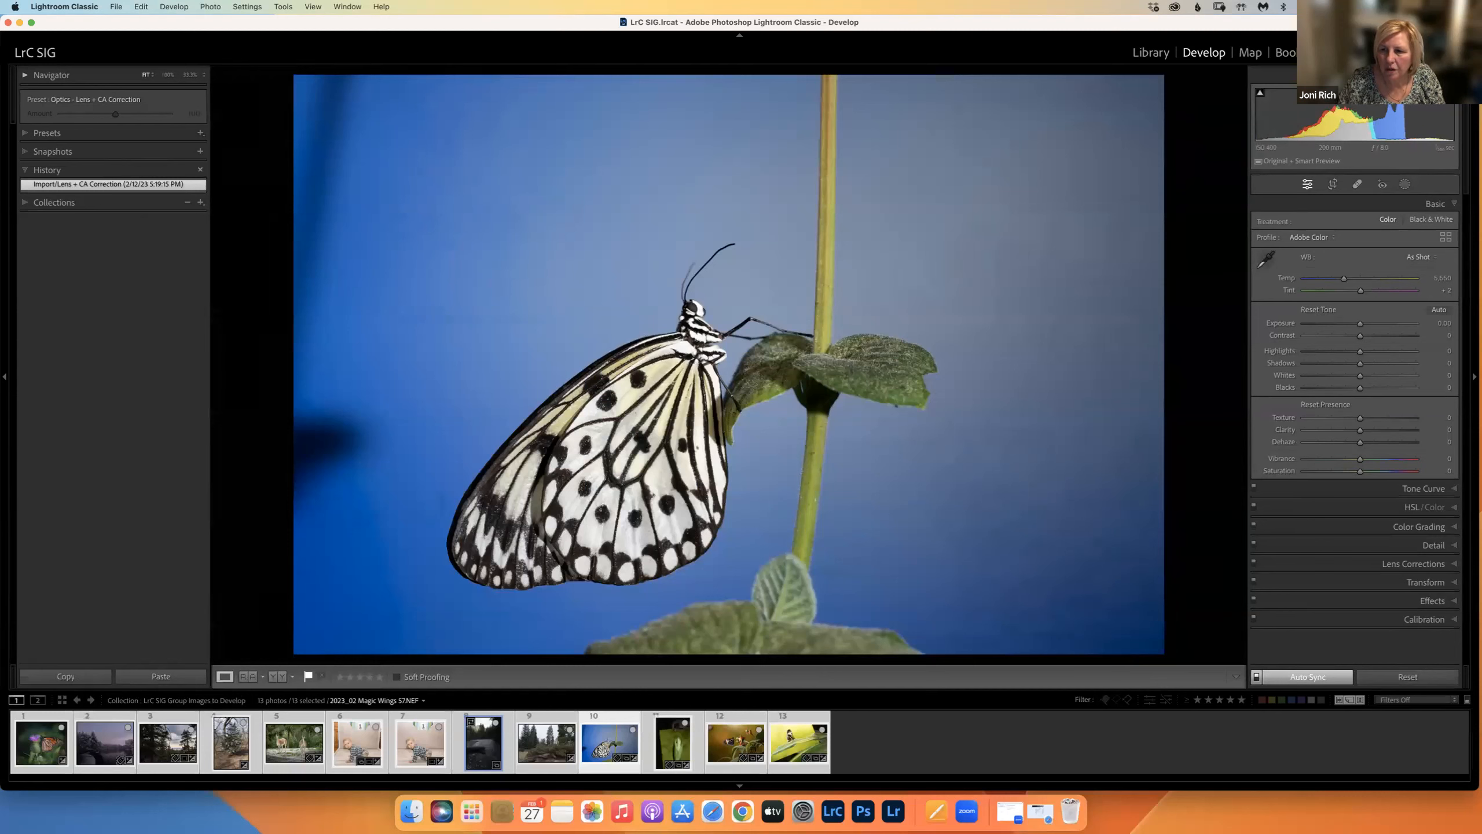
pyautogui.moveTo(1247, 376); pyautogui.dragTo(1293, 376)
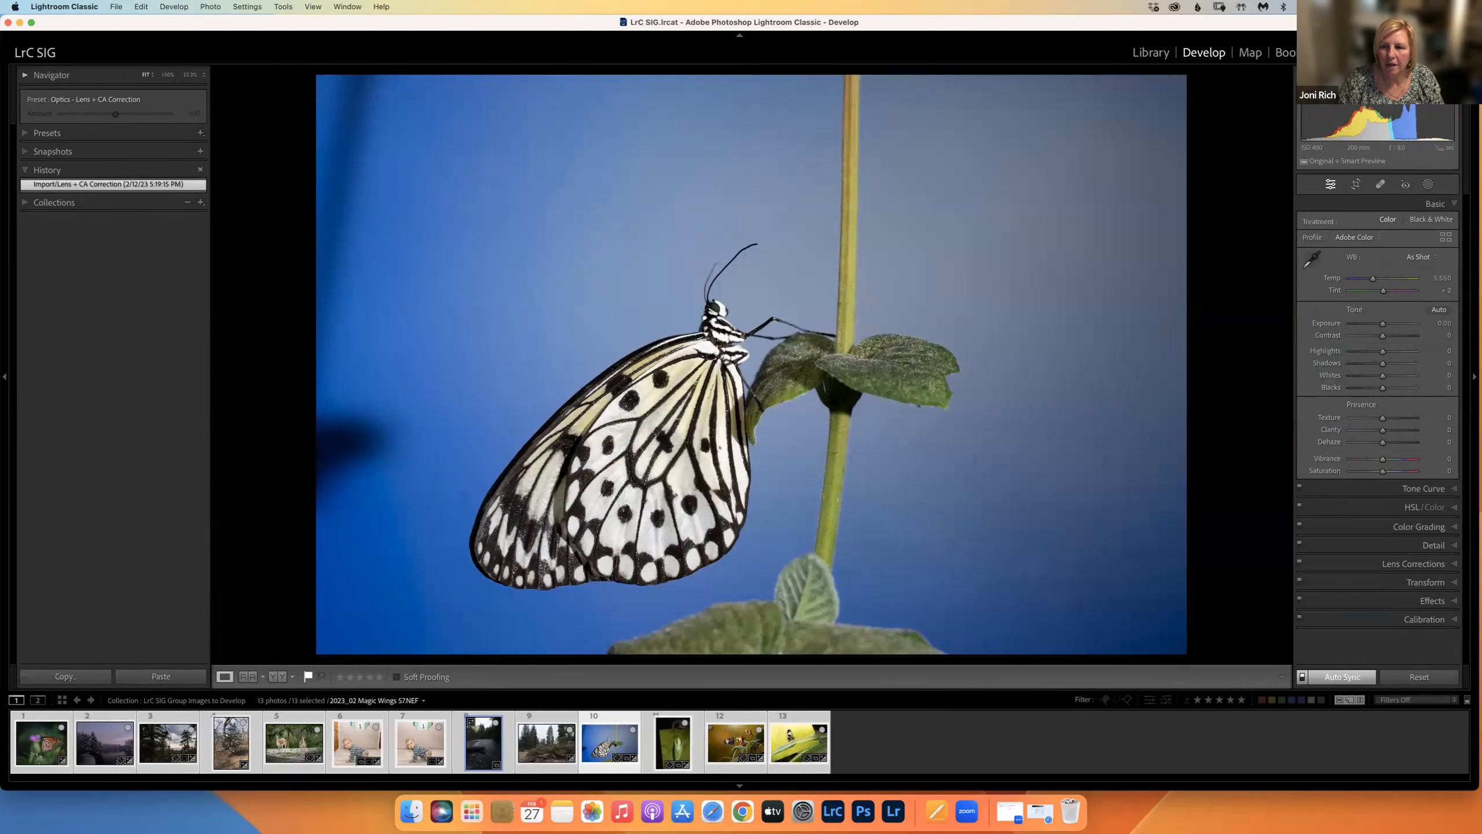
pyautogui.moveTo(1294, 373); pyautogui.dragTo(1247, 374)
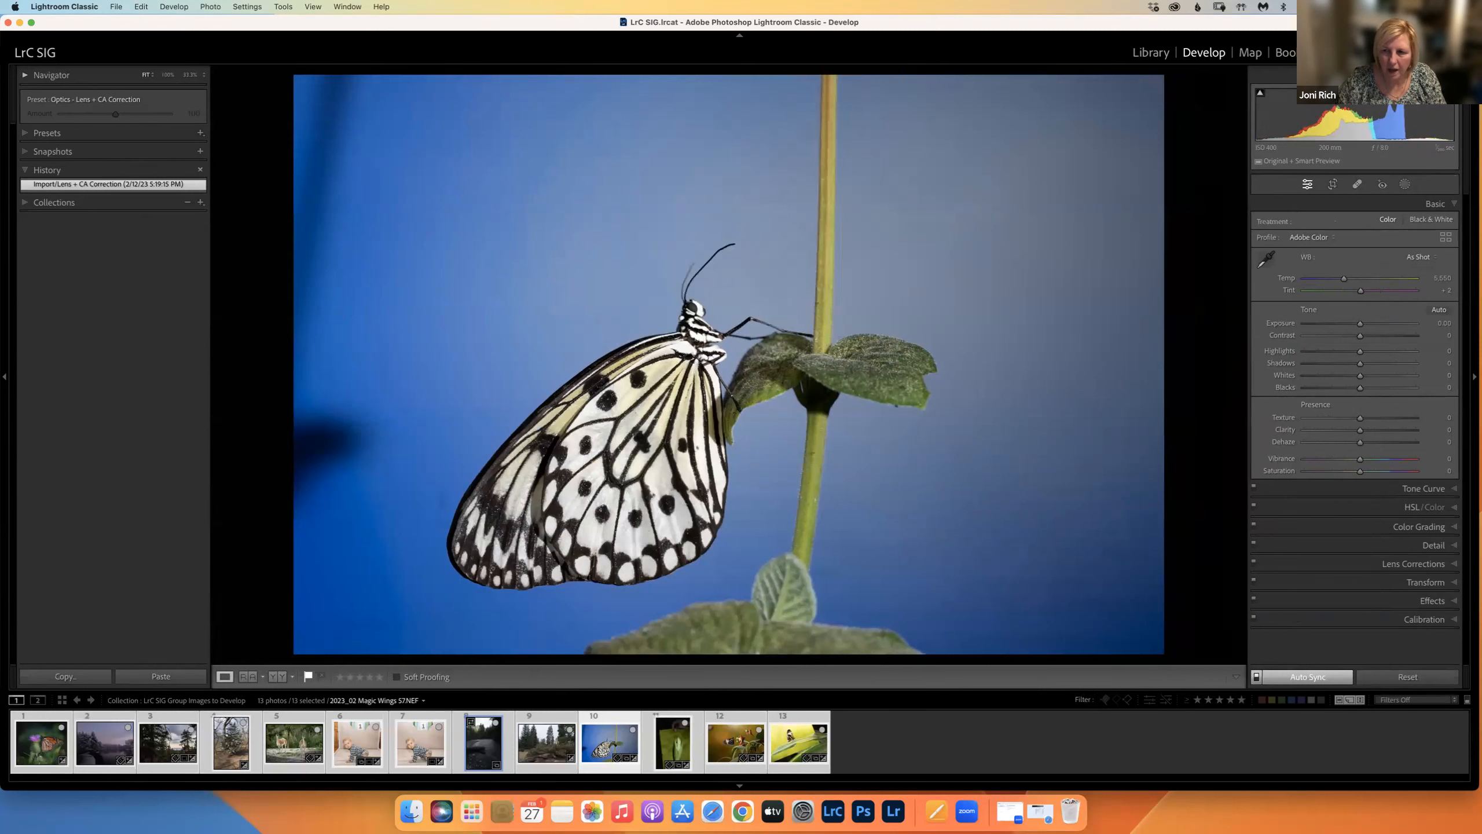
pyautogui.moveTo(1247, 374); pyautogui.dragTo(1293, 373)
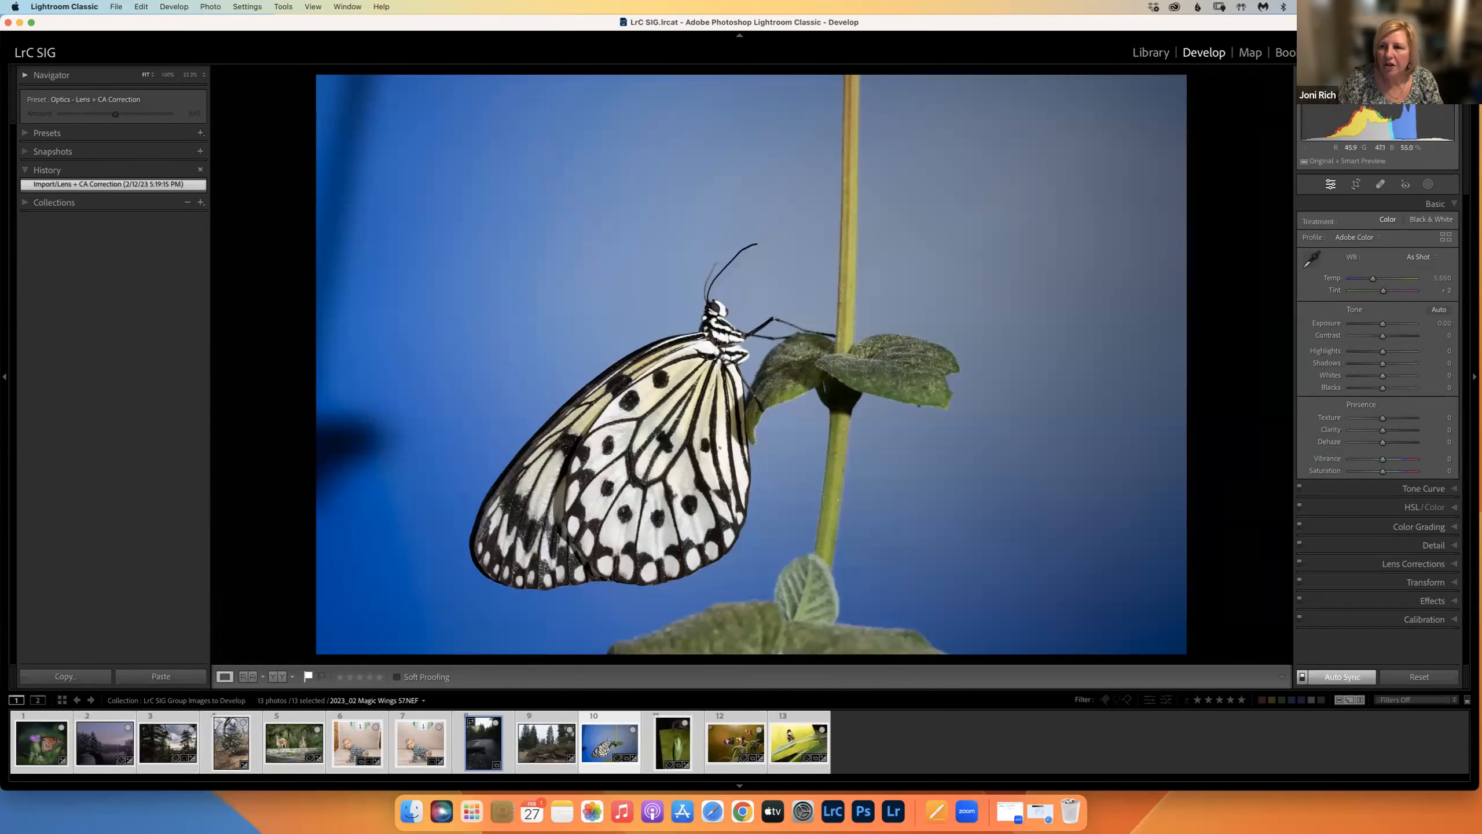
# Step: Start a brush mask on the butterfly photo, enlarge and shrink the brush, and return to the Edit adjustments without painting
pyautogui.hotkey('shift', 'w')
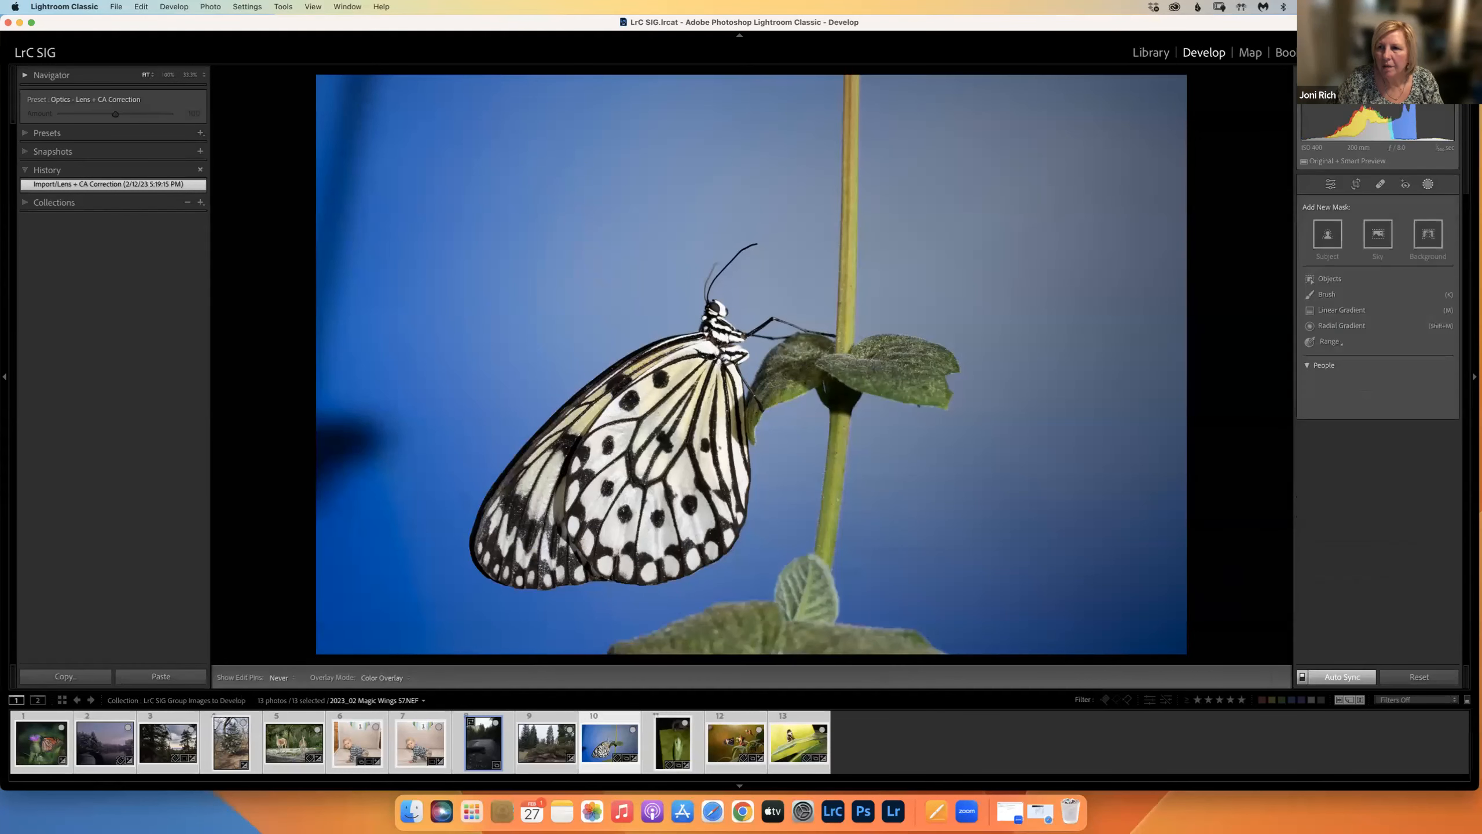
pyautogui.press('k')
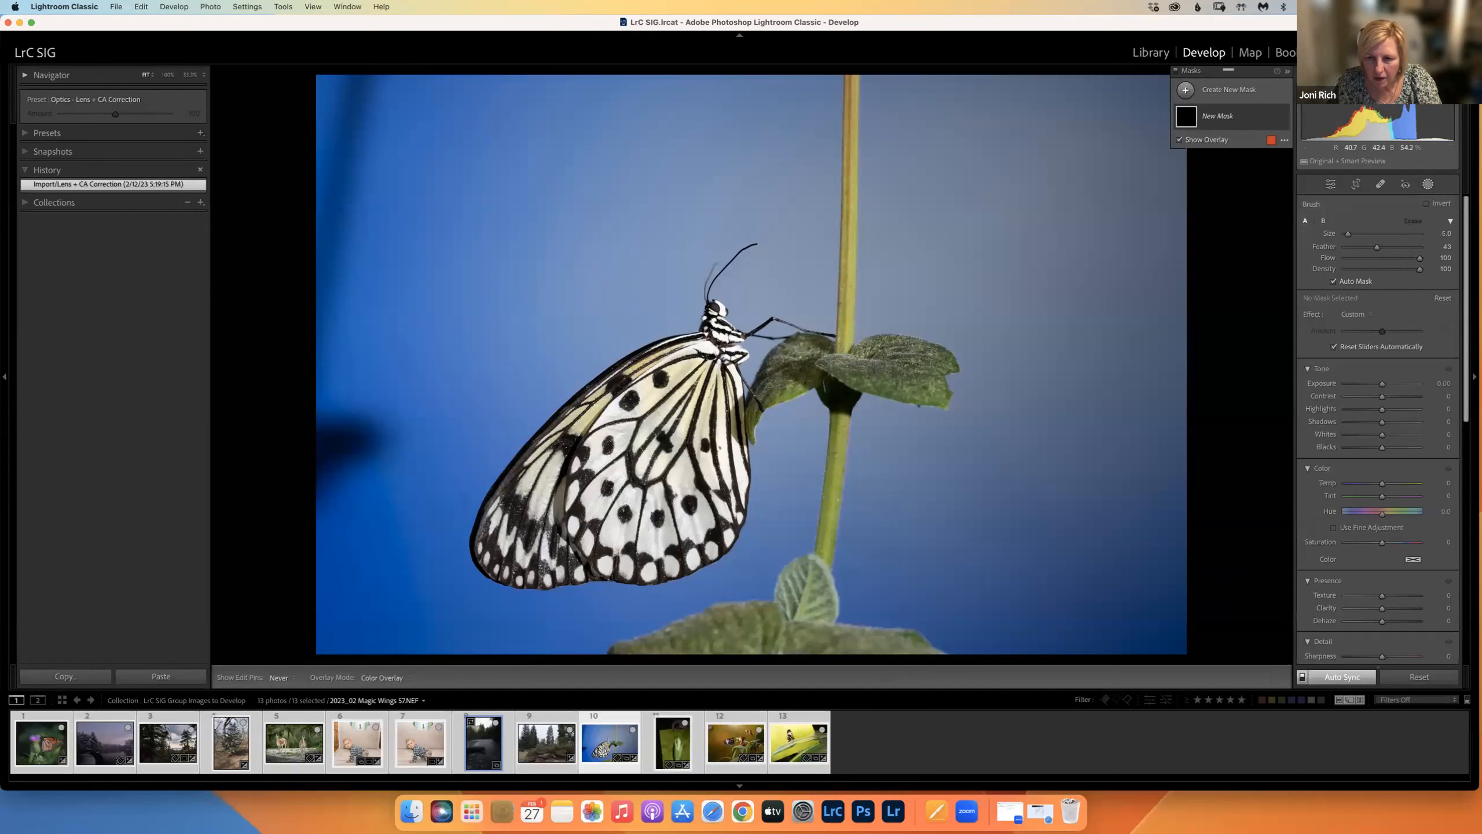
pyautogui.scroll(10, 990, 441)
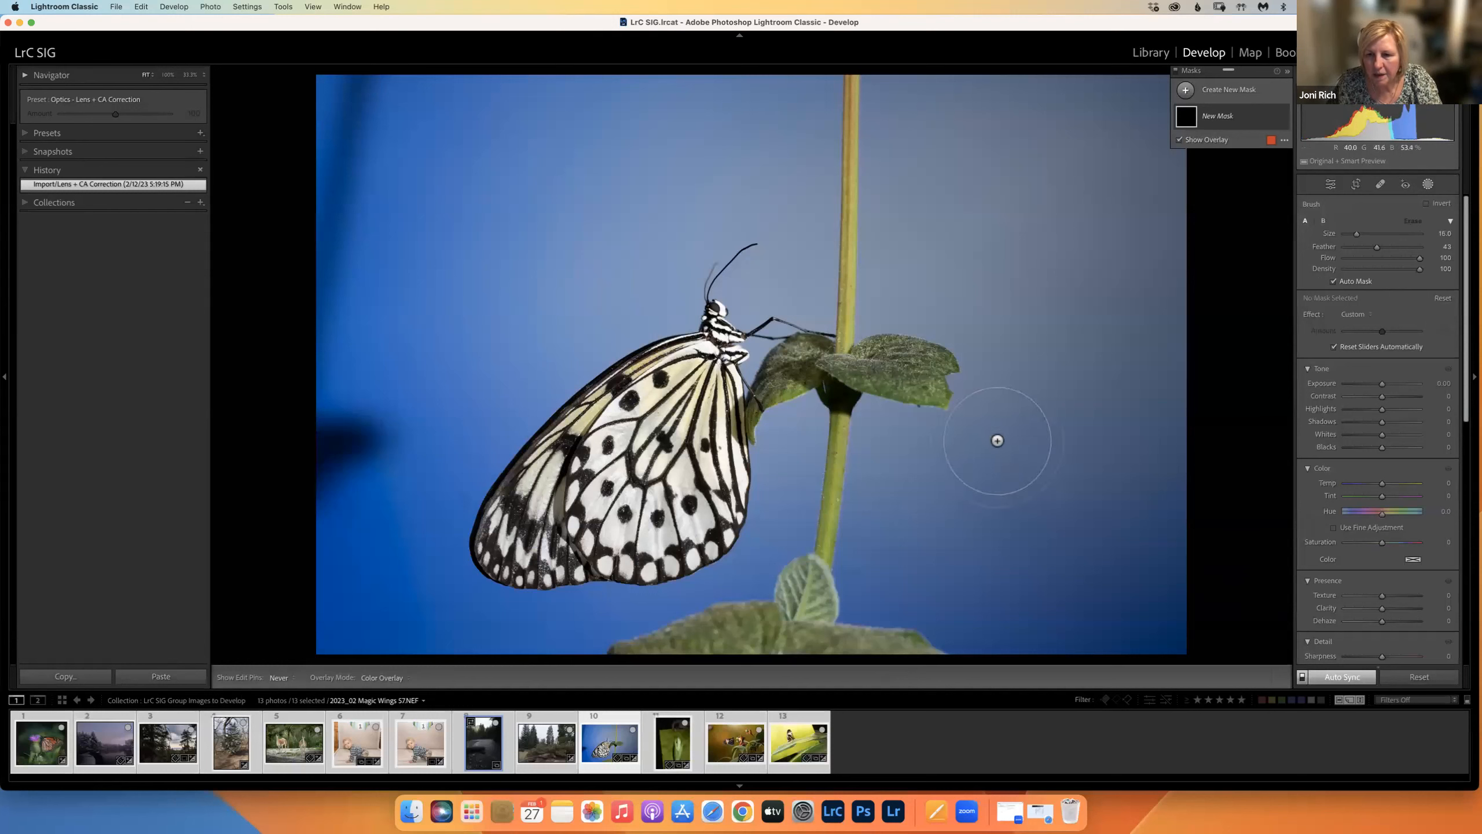
pyautogui.scroll(-1, 998, 440)
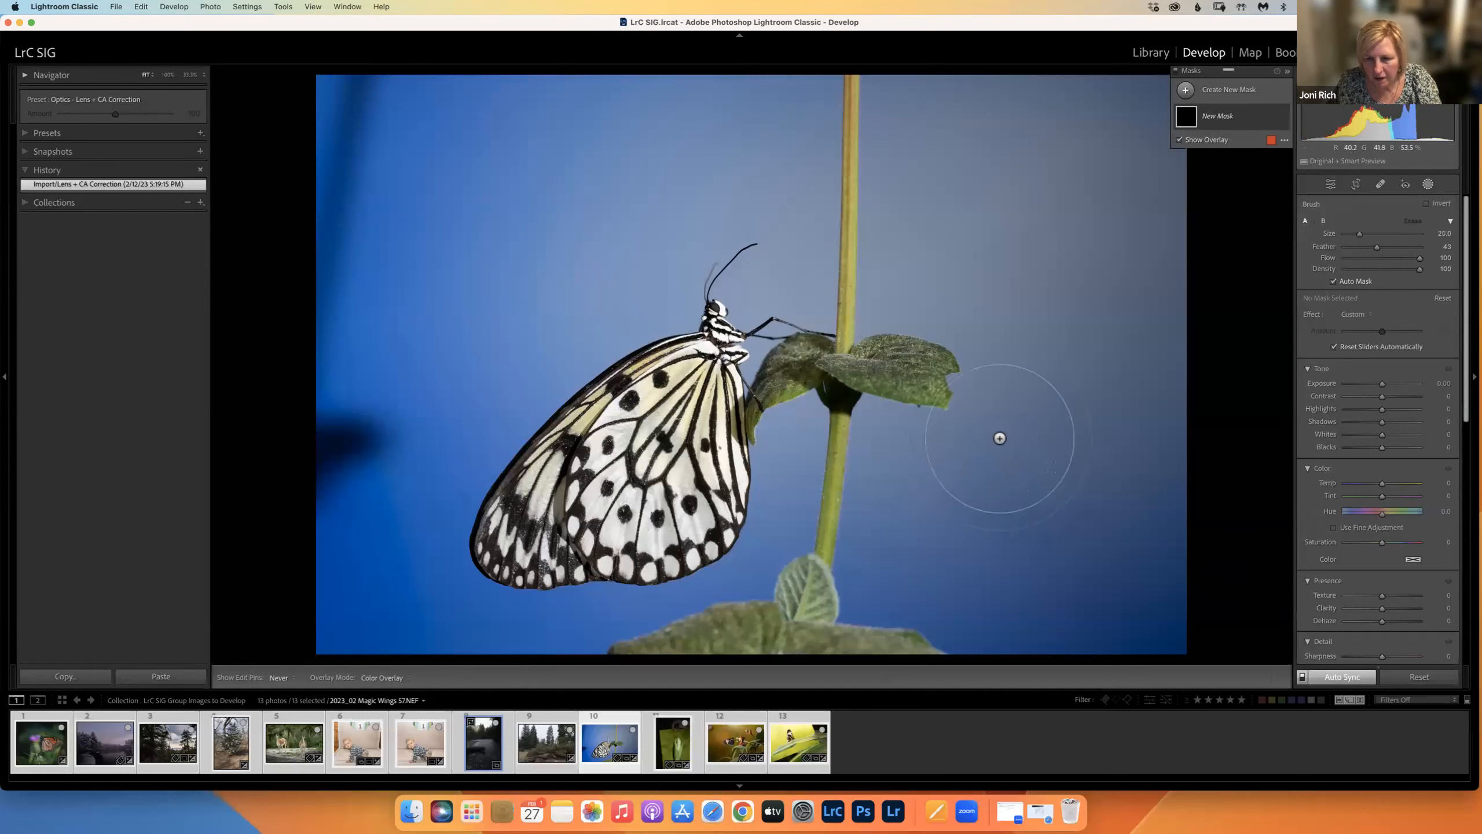
pyautogui.scroll(-10, 1000, 437)
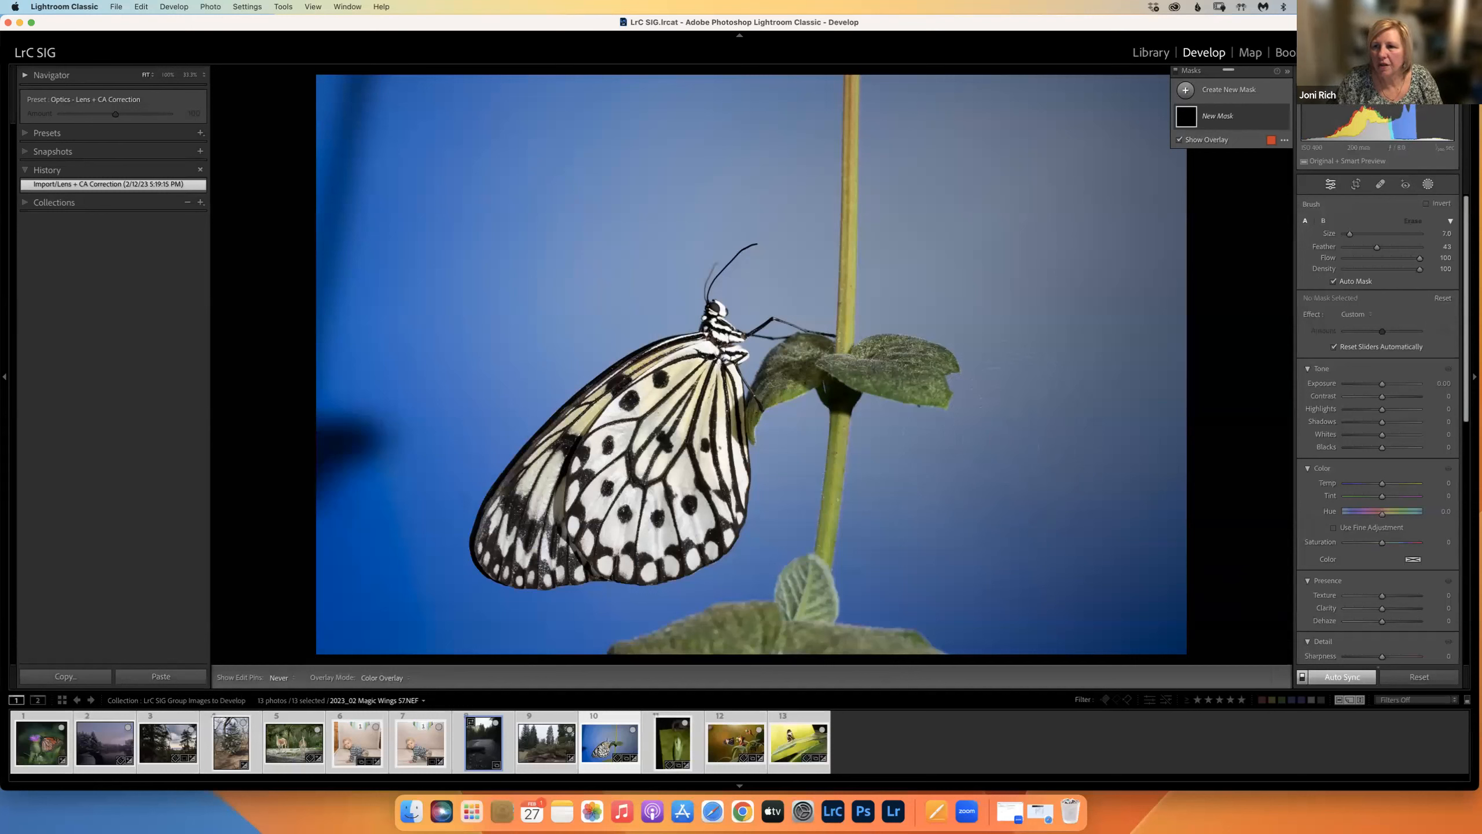
pyautogui.click(1330, 184)
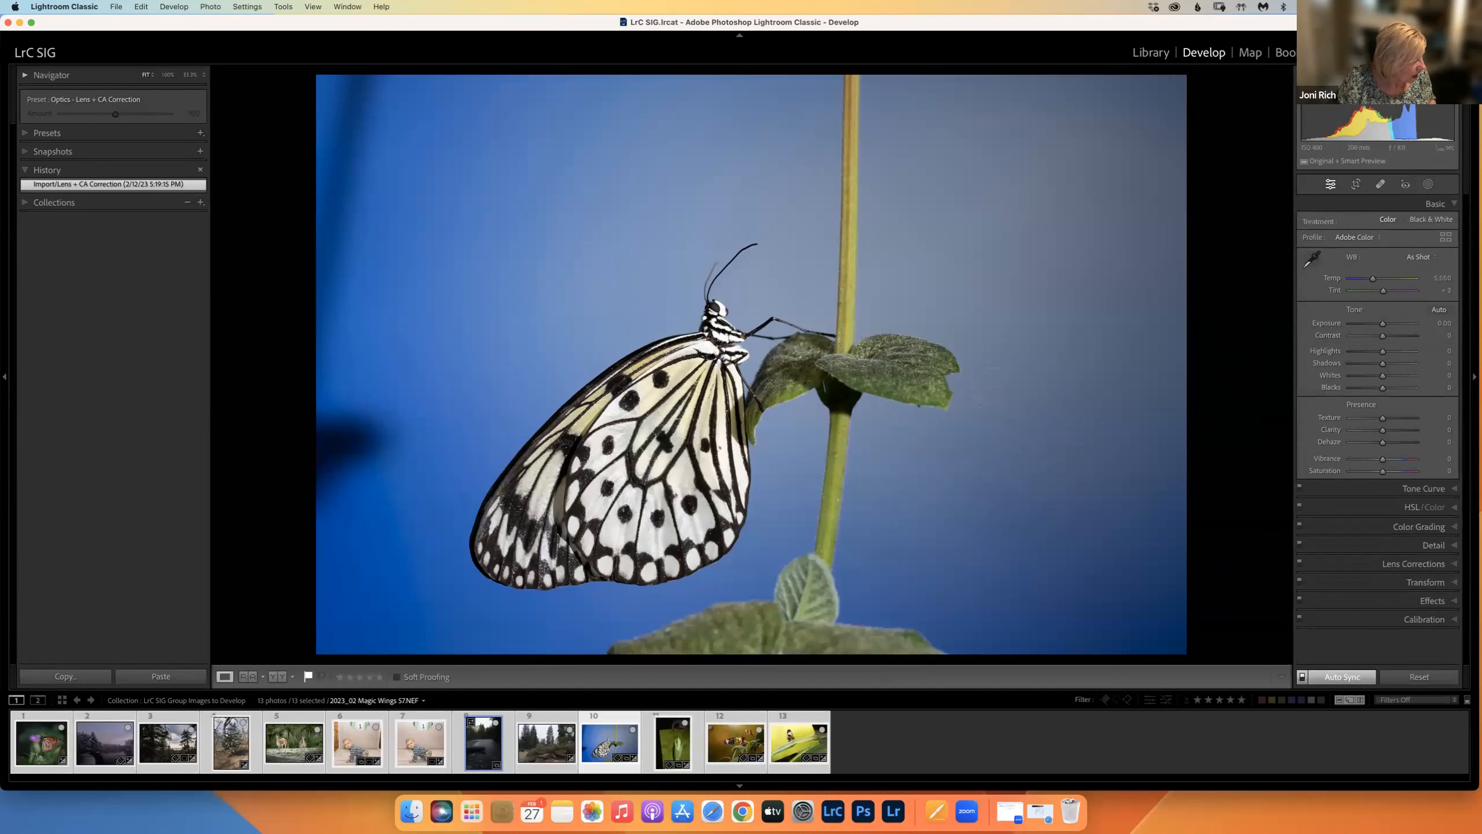
# Step: Hide and show the toolbar below the photo repeatedly, leaving it visible
pyautogui.press('t')
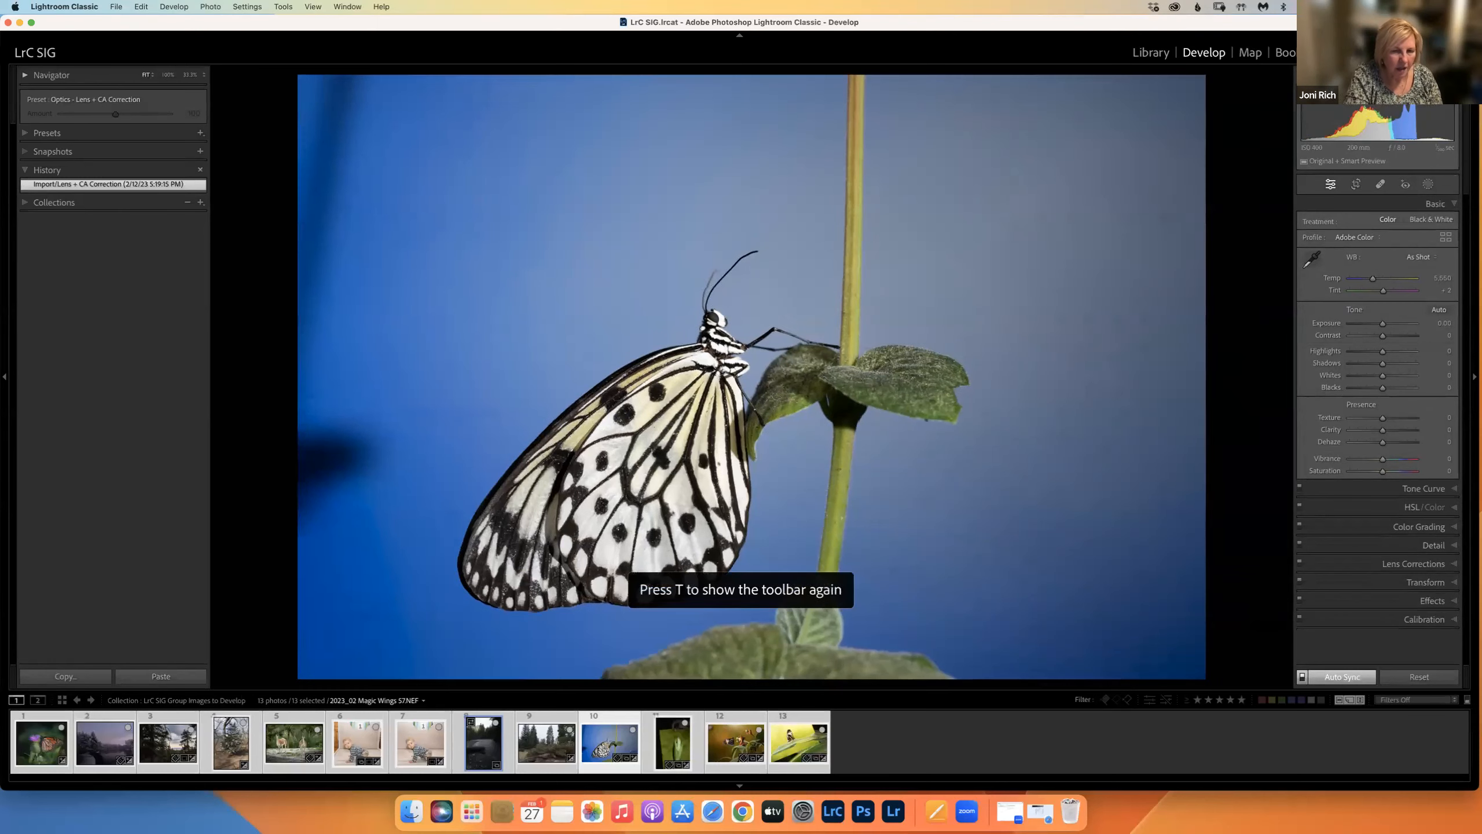
pyautogui.press('t')
pyautogui.press('t')
pyautogui.press('t')
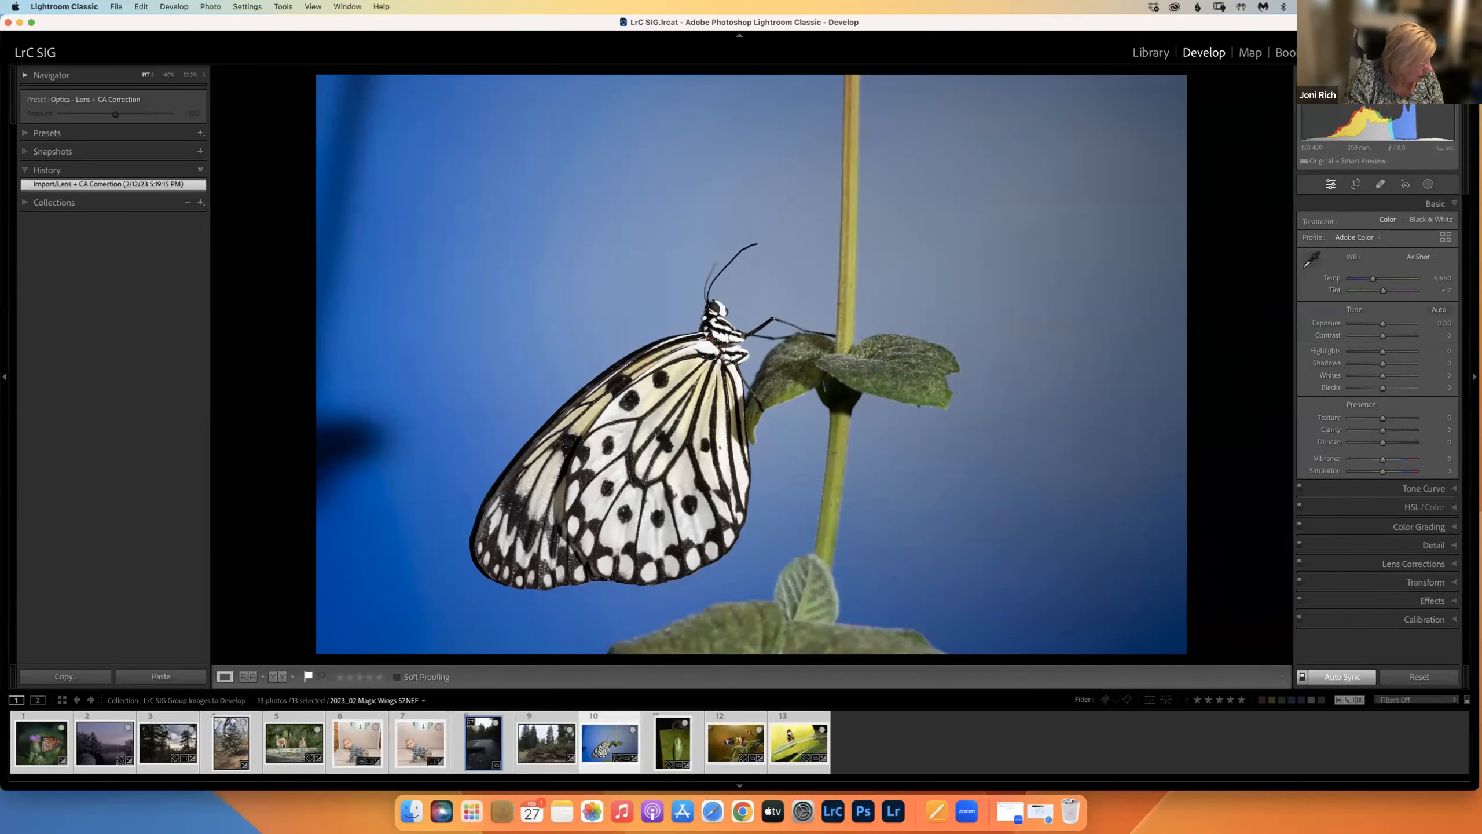
# Step: Toggle the butterfly photo's before and after views repeatedly, briefly hiding and restoring the module picker and filmstrip
pyautogui.press('\\')
pyautogui.press('\\')
pyautogui.press('\\')
pyautogui.press('\\')
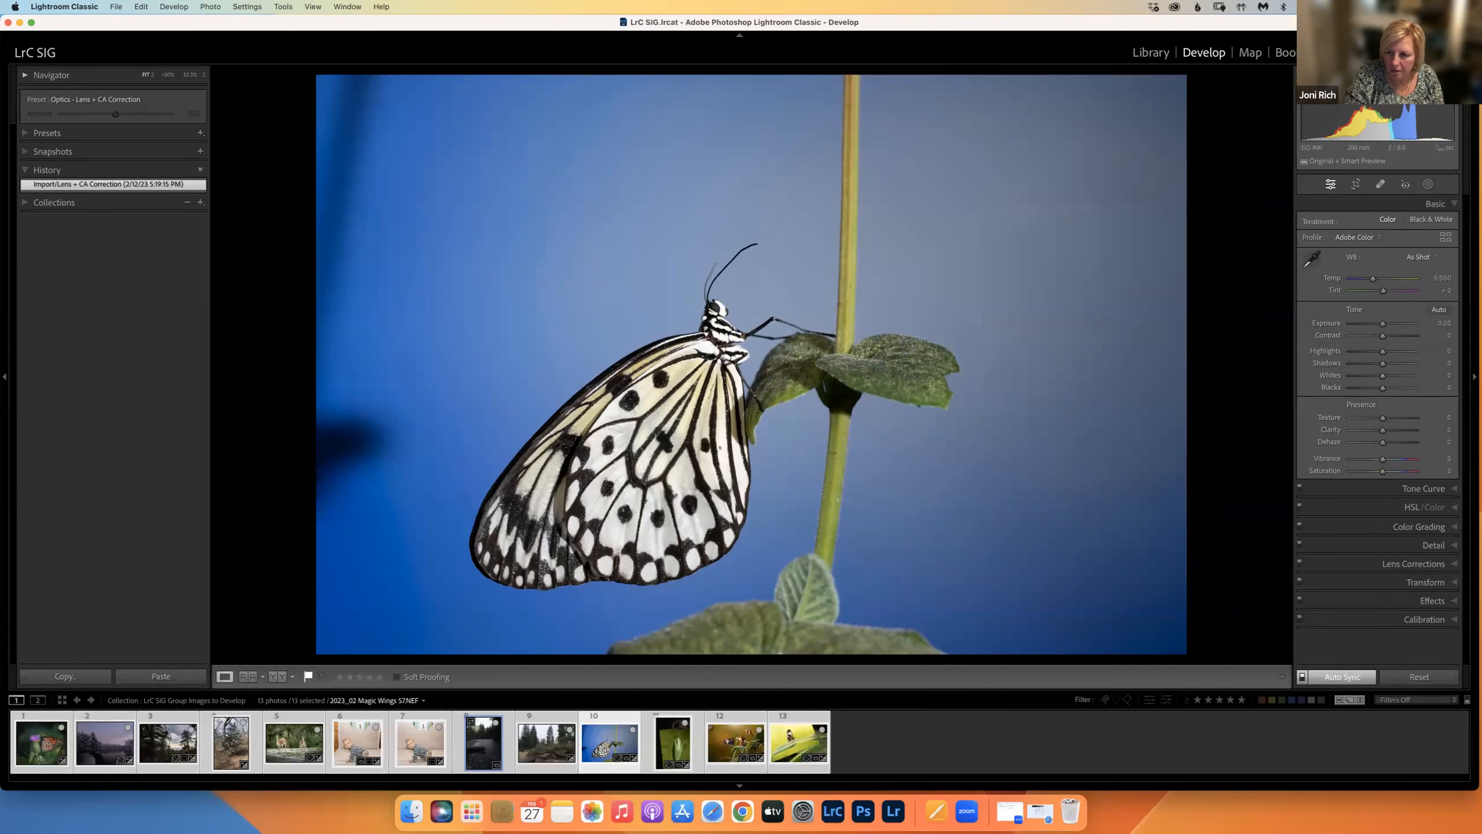
pyautogui.press('\\')
pyautogui.press('\\')
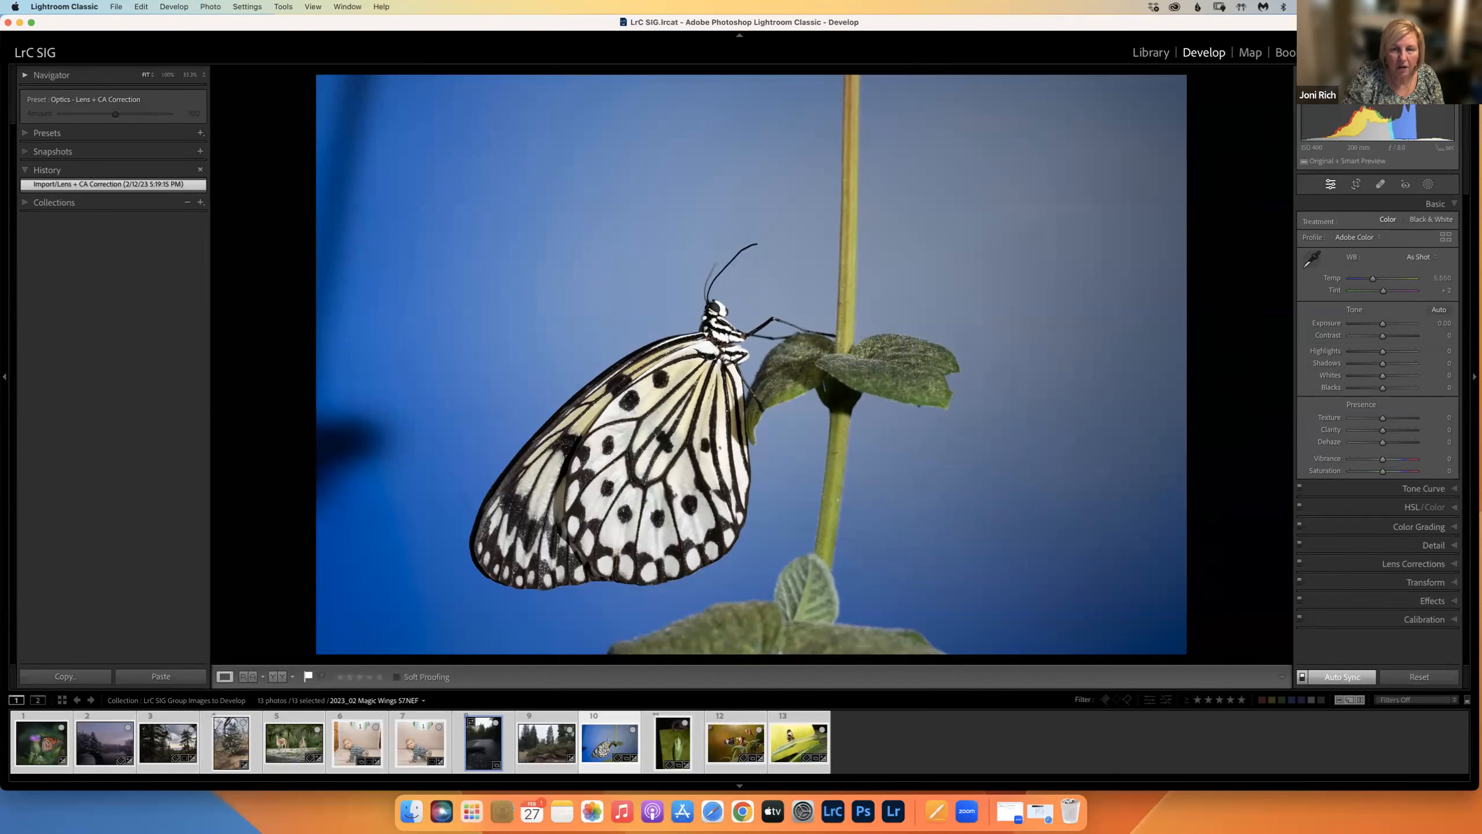
pyautogui.press('\\')
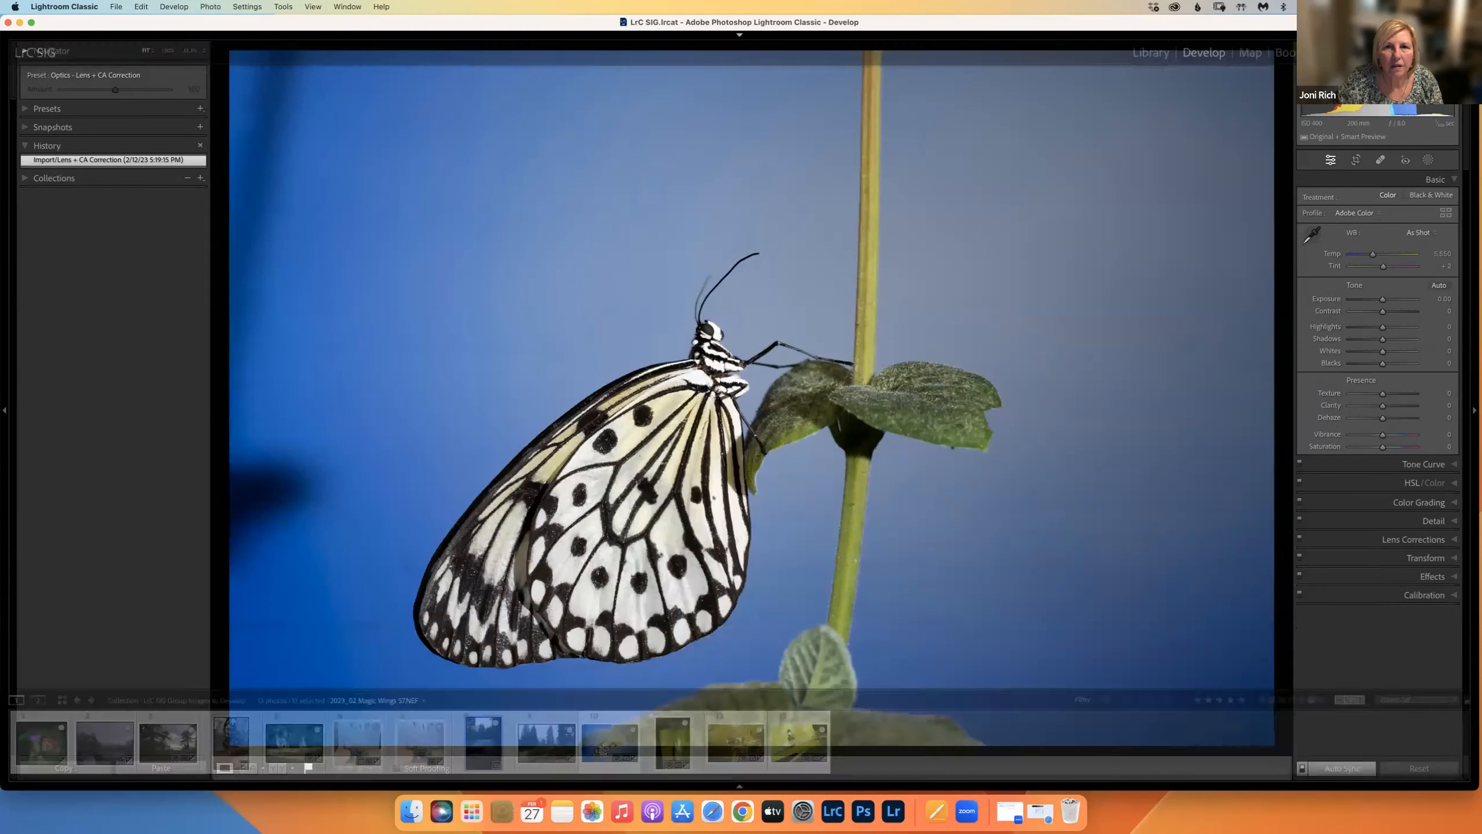
pyautogui.press('\\')
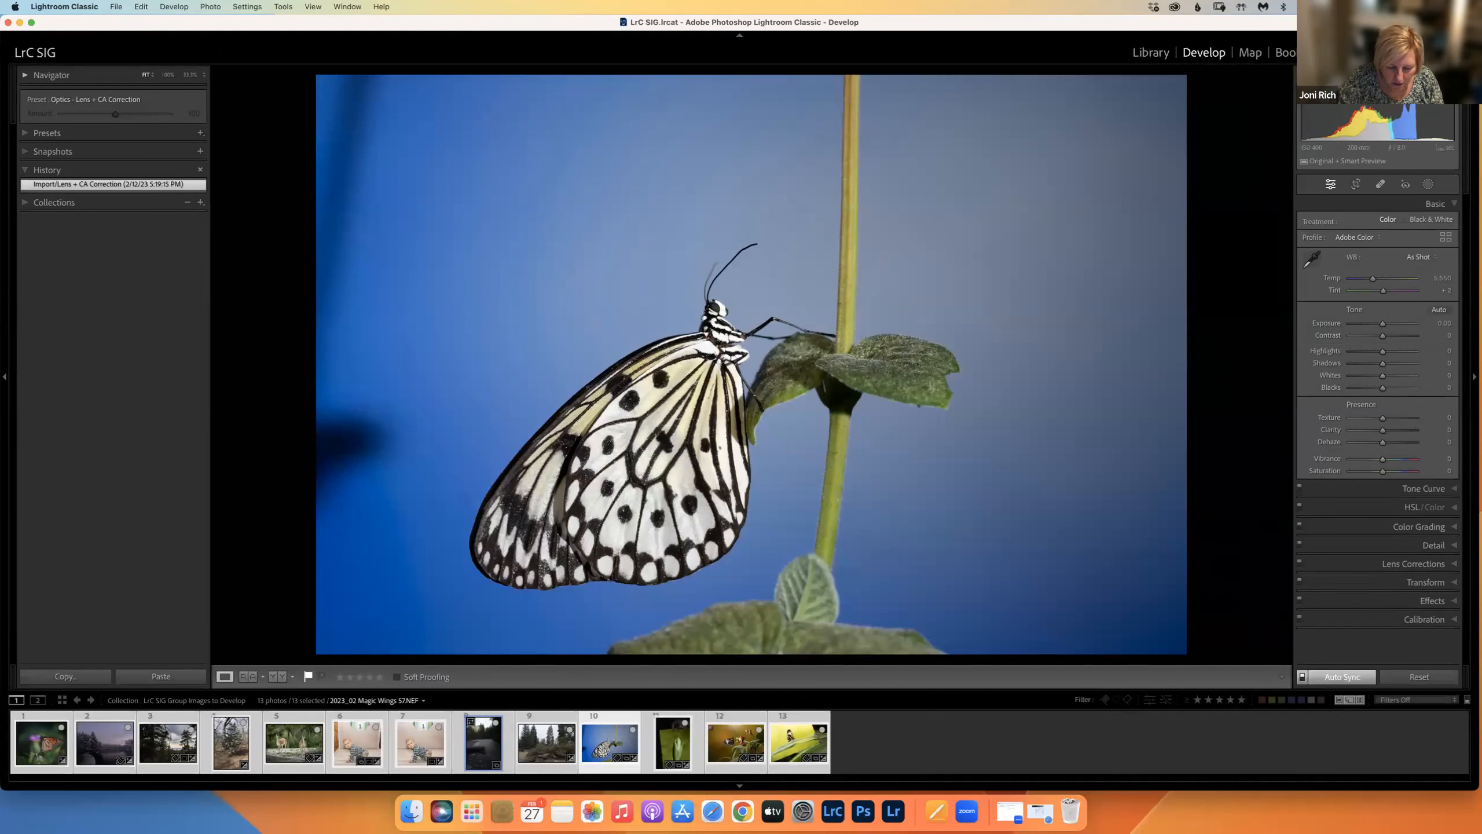
pyautogui.press('\\')
pyautogui.press('\\')
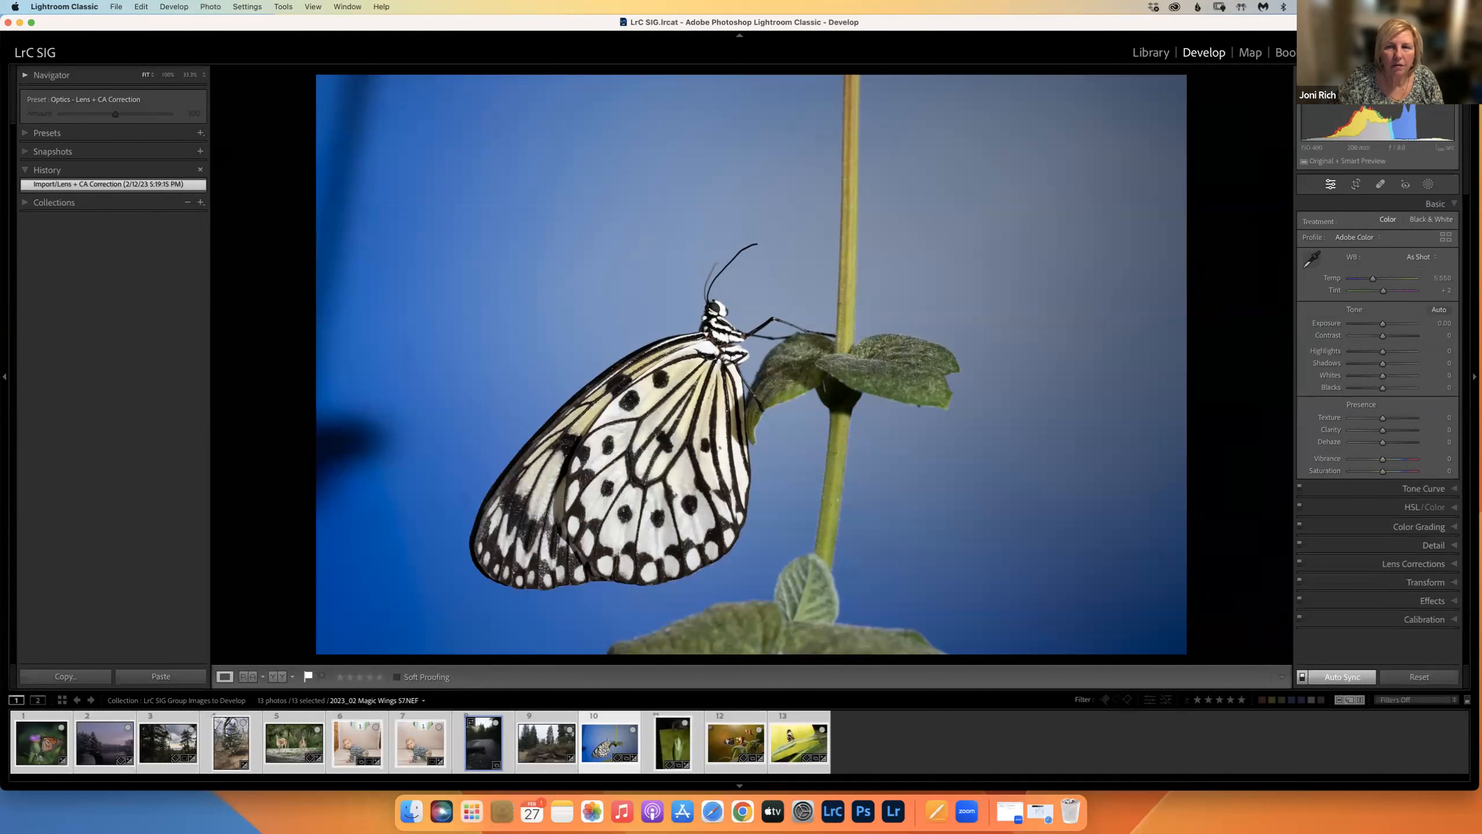
# Step: Cycle the photo info overlay through its variants, leaving the file name, capture date and pixel dimensions displayed
pyautogui.press('i')
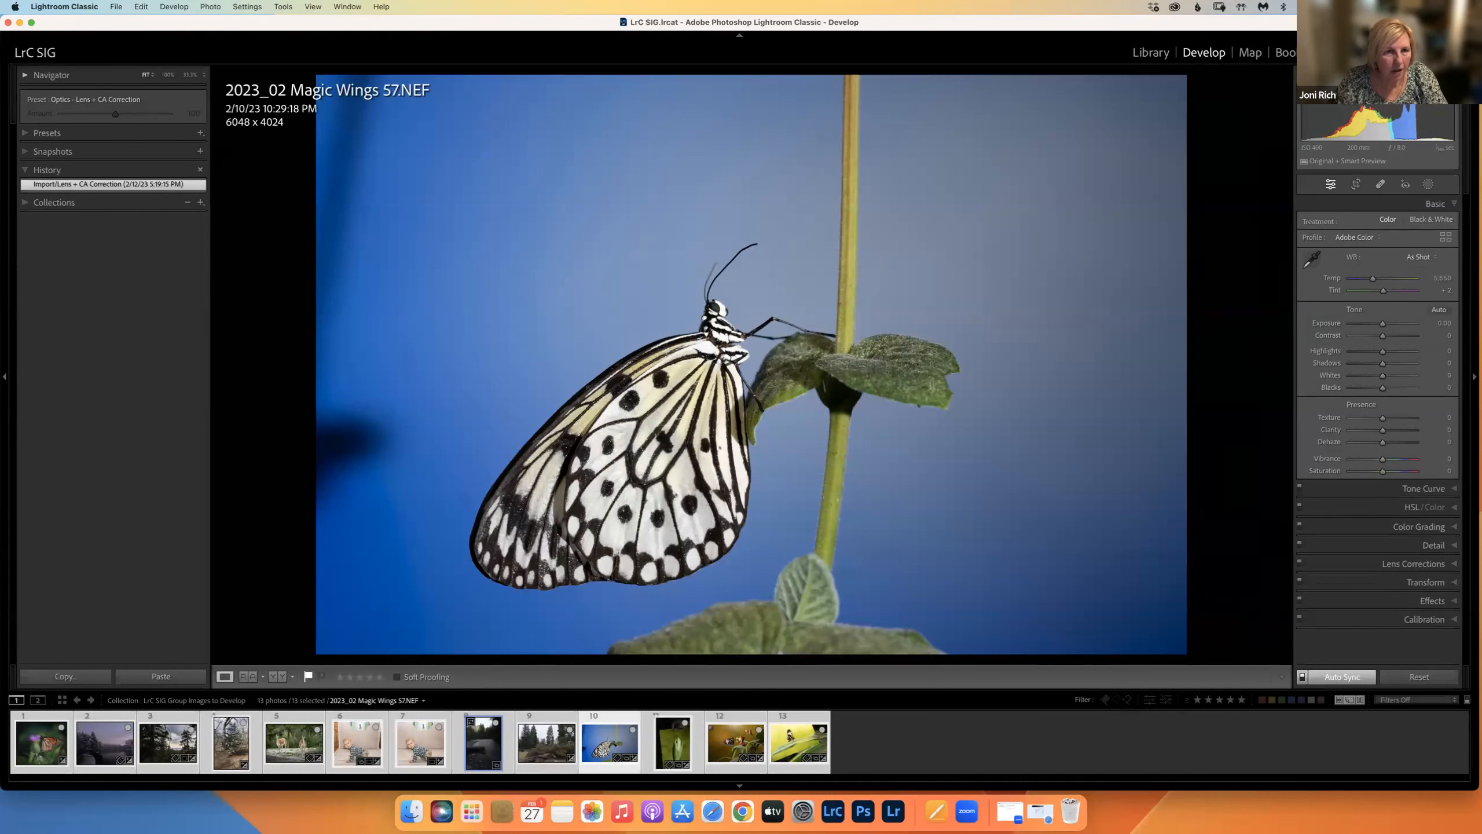
pyautogui.press('i')
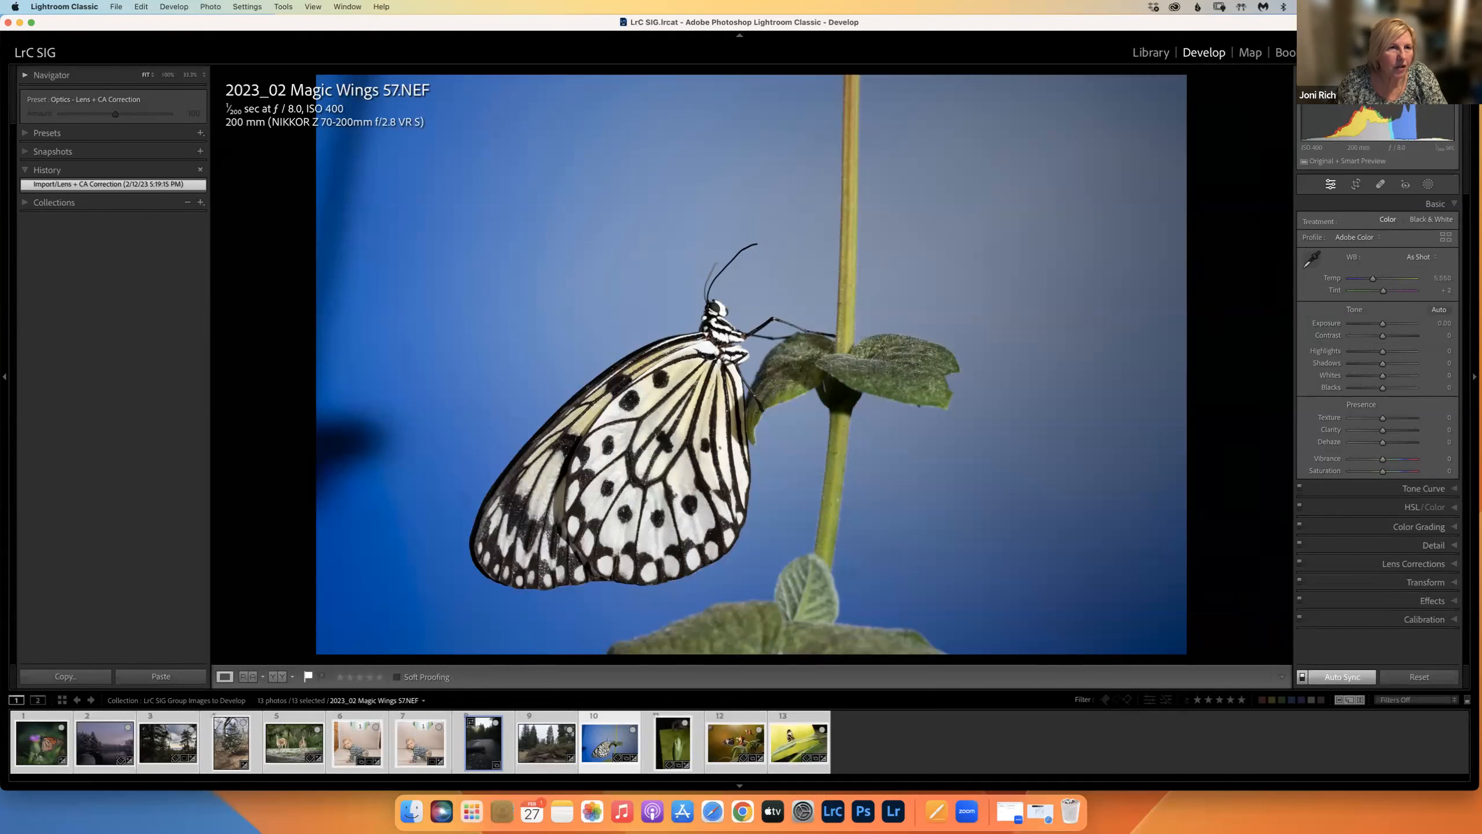
pyautogui.press('i')
pyautogui.press('i')
pyautogui.press('i')
pyautogui.press('i')
pyautogui.press('i')
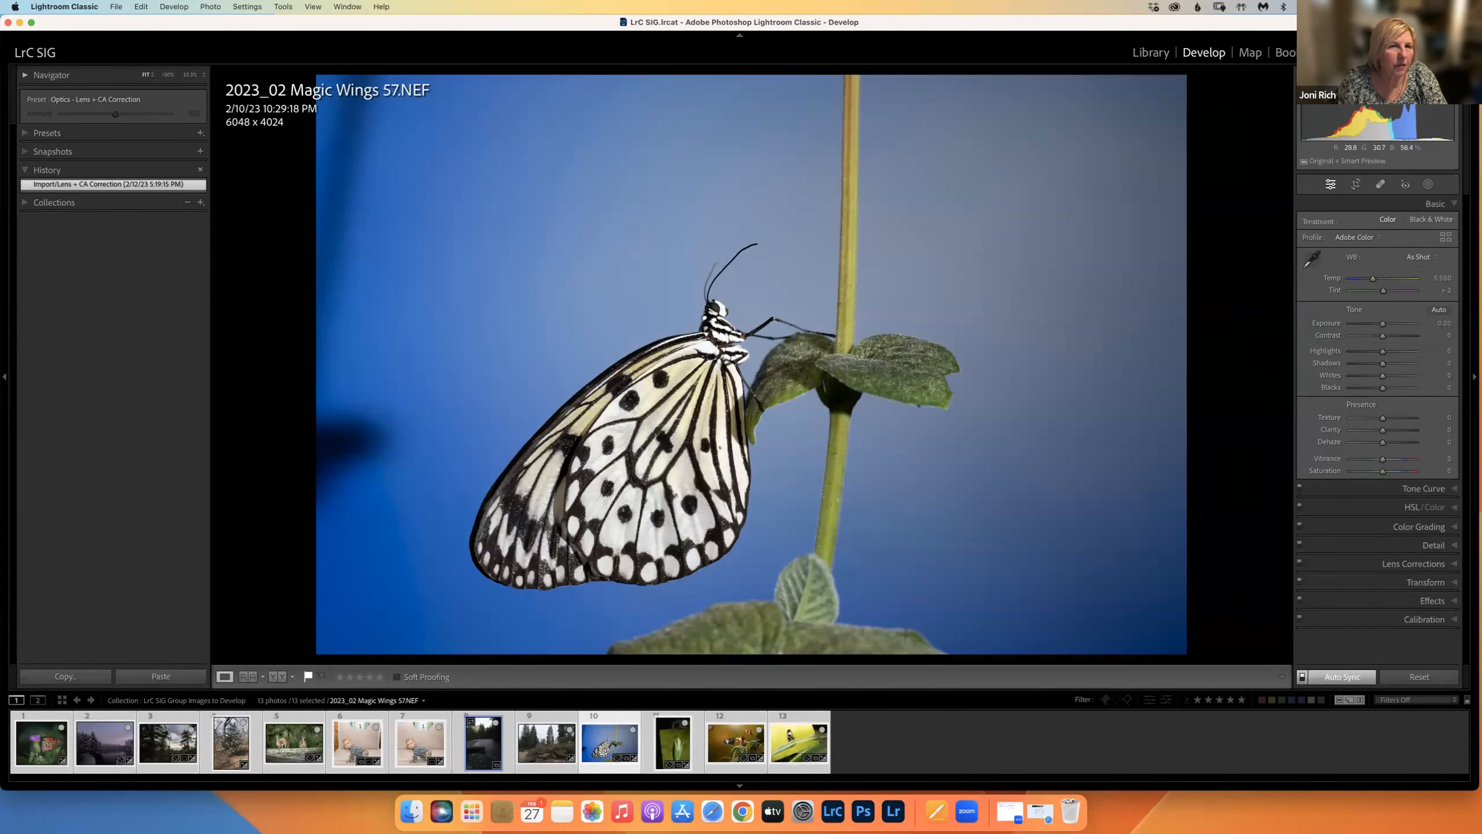
# Step: Browse to the neighbouring photos with the info overlay on and return to the butterfly photo
pyautogui.press('Left')
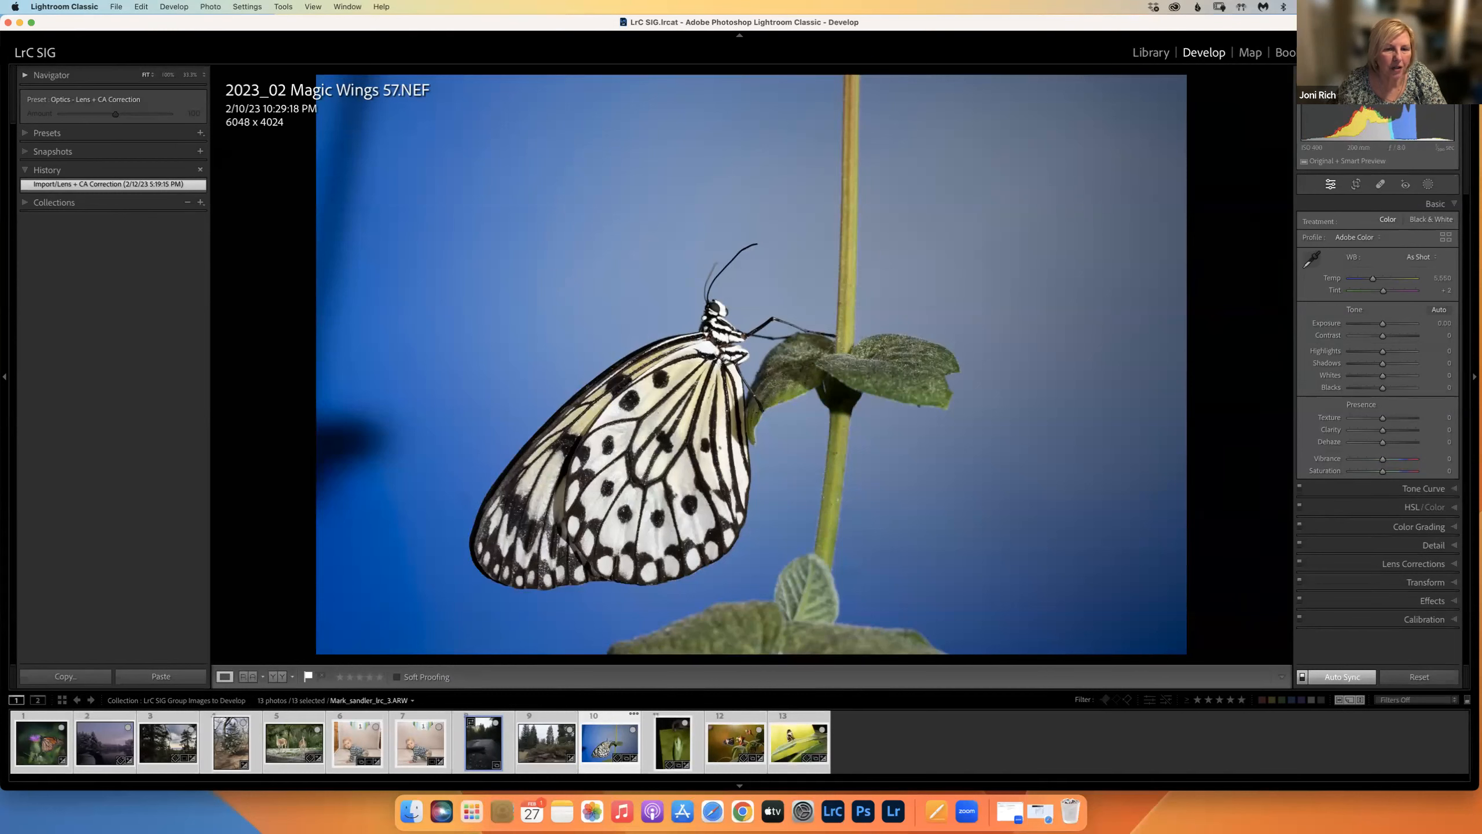
pyautogui.press('Right')
pyautogui.press('Right')
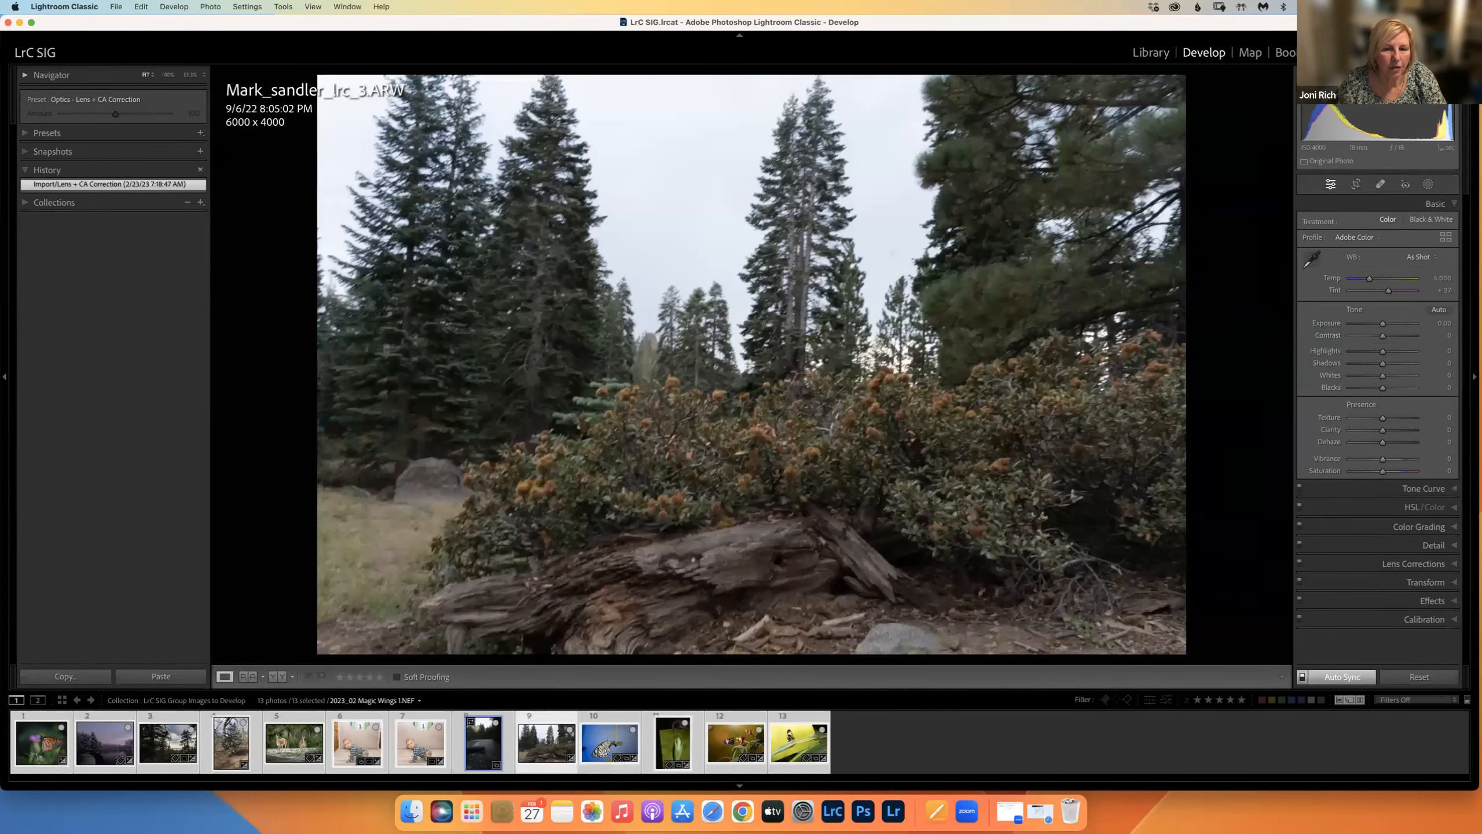
pyautogui.press('Left')
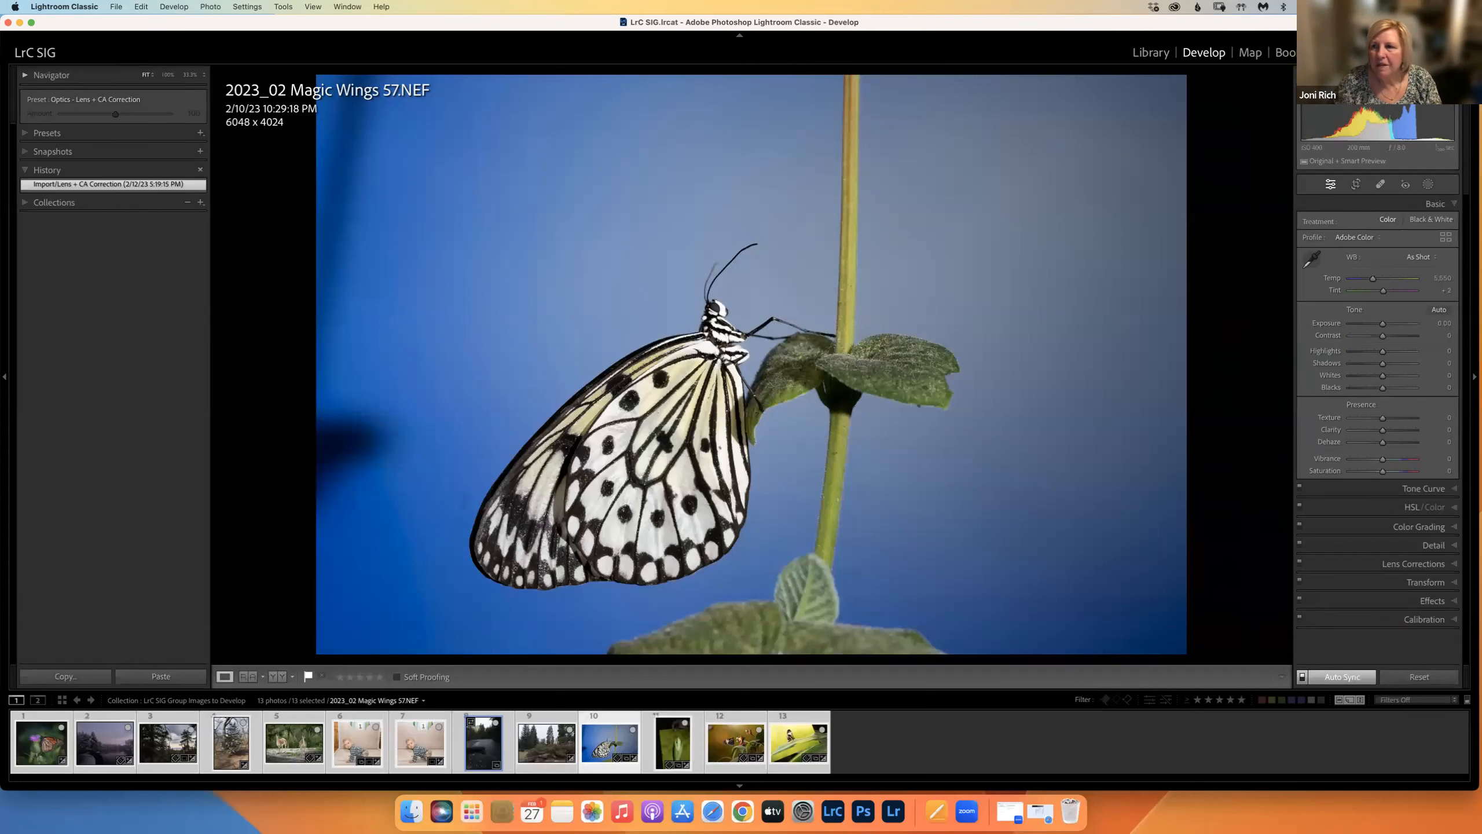
# Step: Open the crop tool on the butterfly photo and switch the crop between portrait and landscape four times, ending in landscape
pyautogui.press('r')
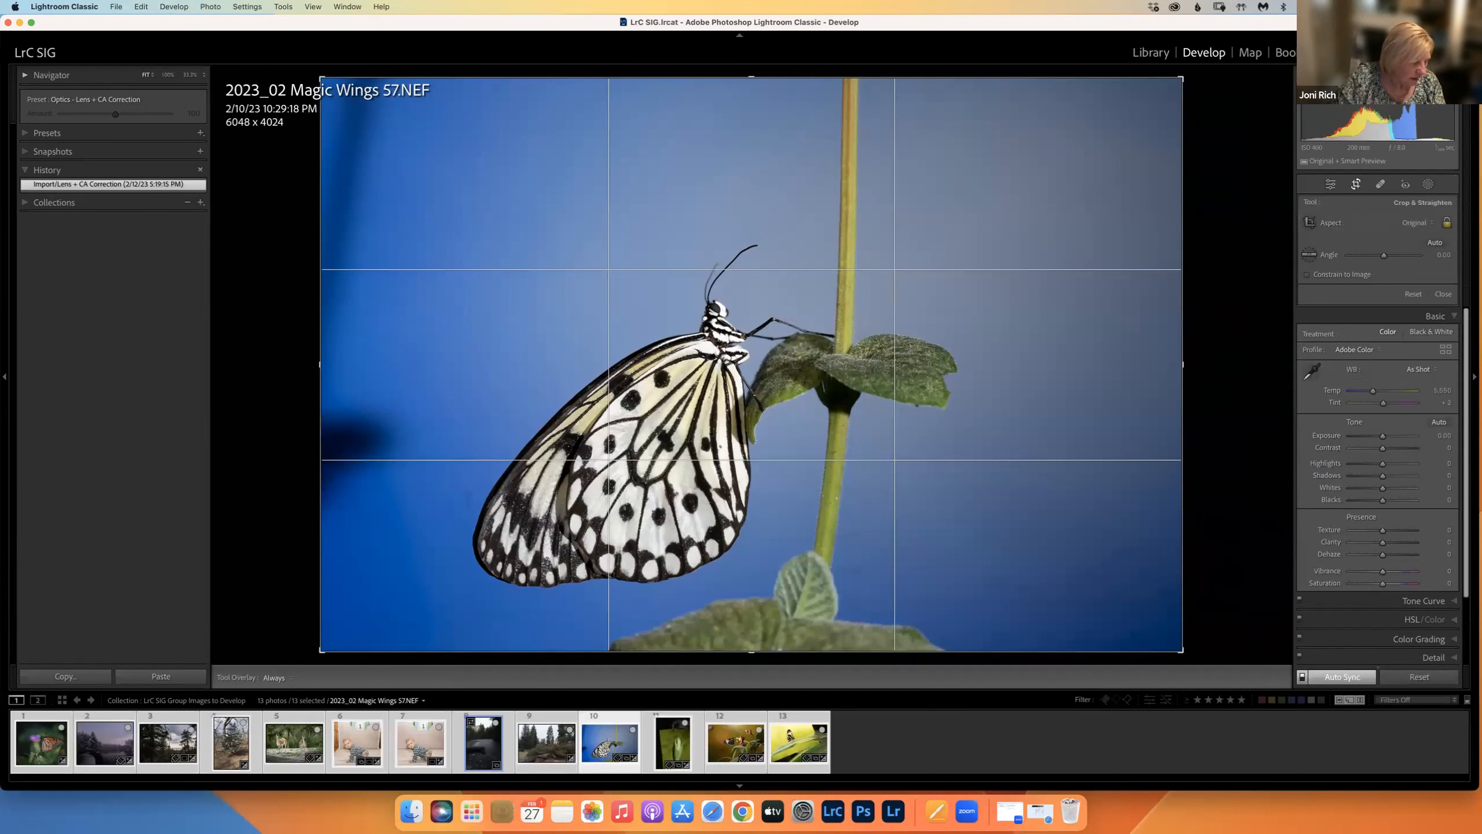
pyautogui.press('x')
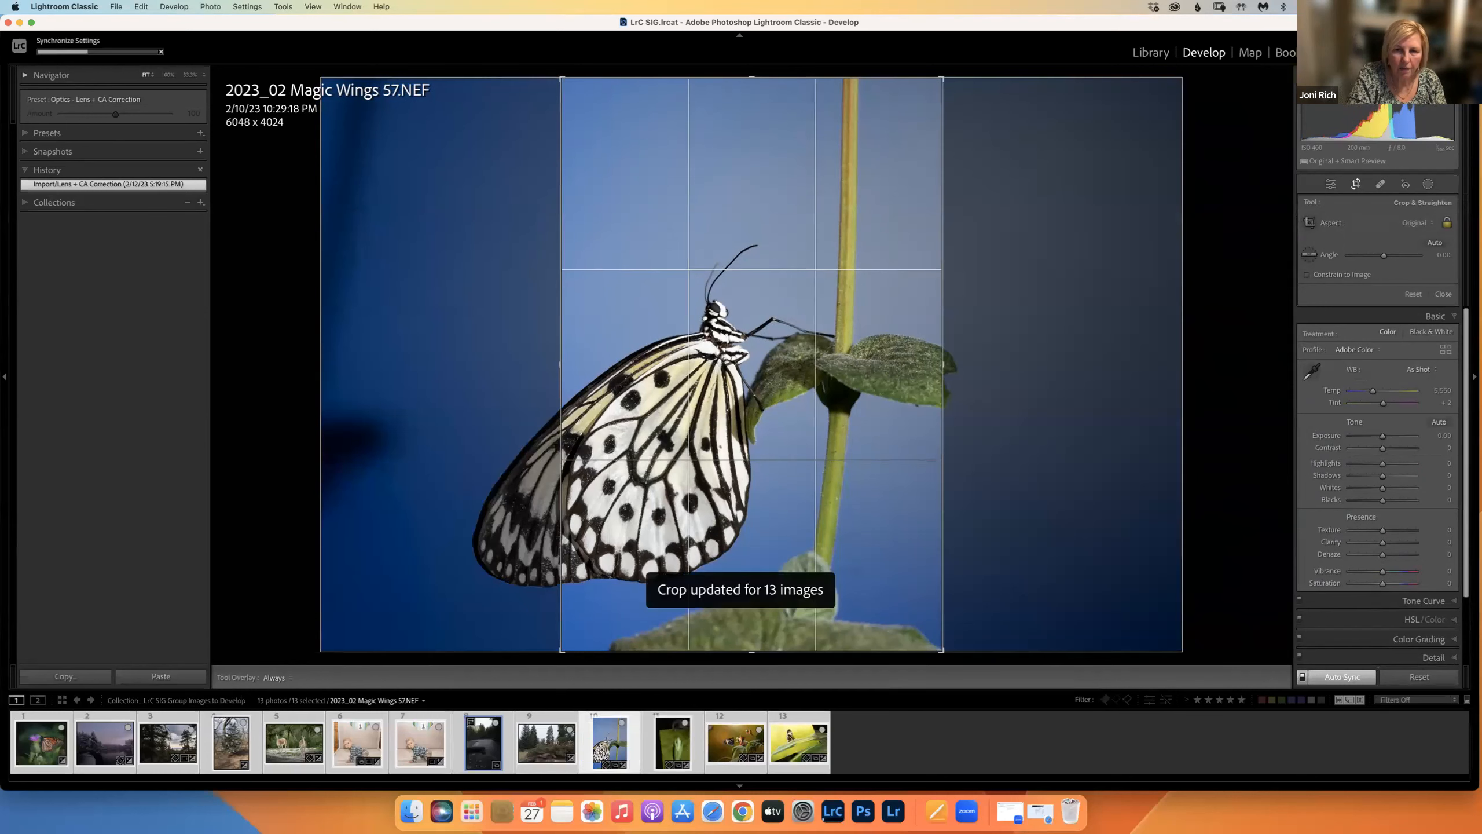
pyautogui.press('x')
pyautogui.press('x')
pyautogui.press('x')
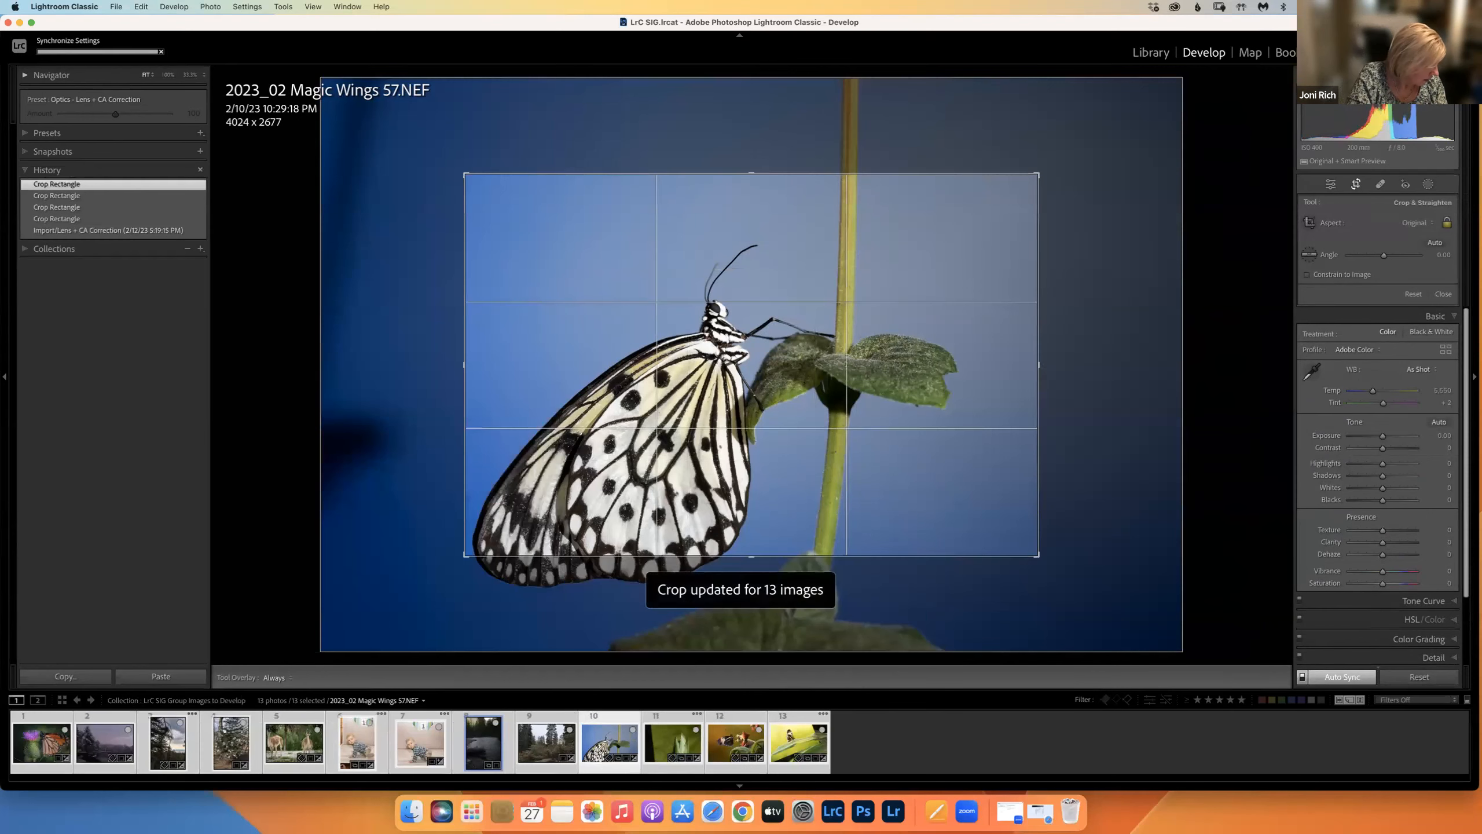
# Step: Straighten the butterfly photo slightly and reposition it to the left within the landscape crop frame
pyautogui.moveTo(751, 364)
pyautogui.mouseDown()
pyautogui.moveTo(777, 364)
pyautogui.moveTo(751, 365)
pyautogui.mouseUp()
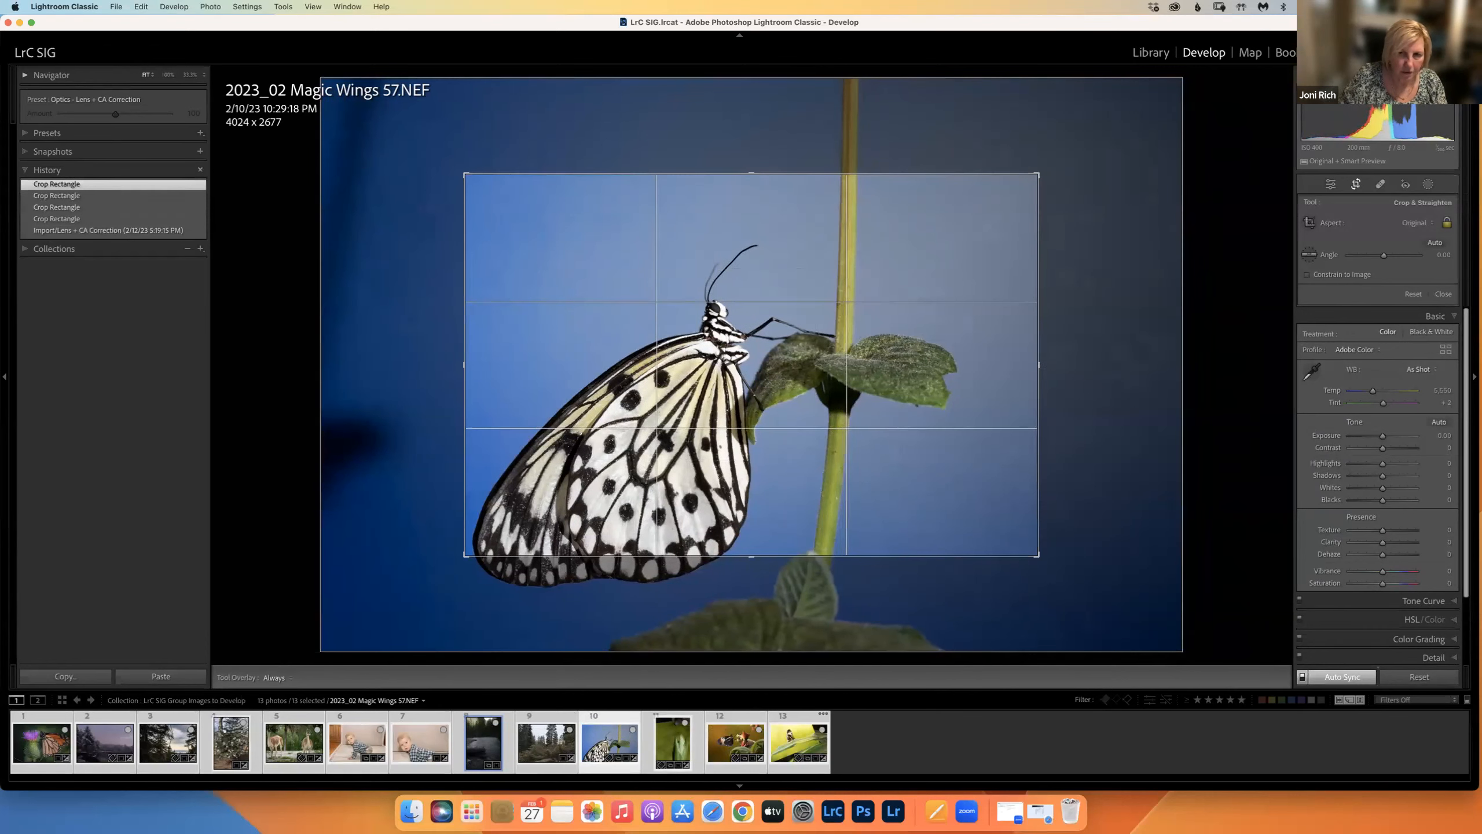
pyautogui.moveTo(1384, 255); pyautogui.dragTo(1384, 255)
pyautogui.moveTo(752, 365); pyautogui.dragTo(705, 376)
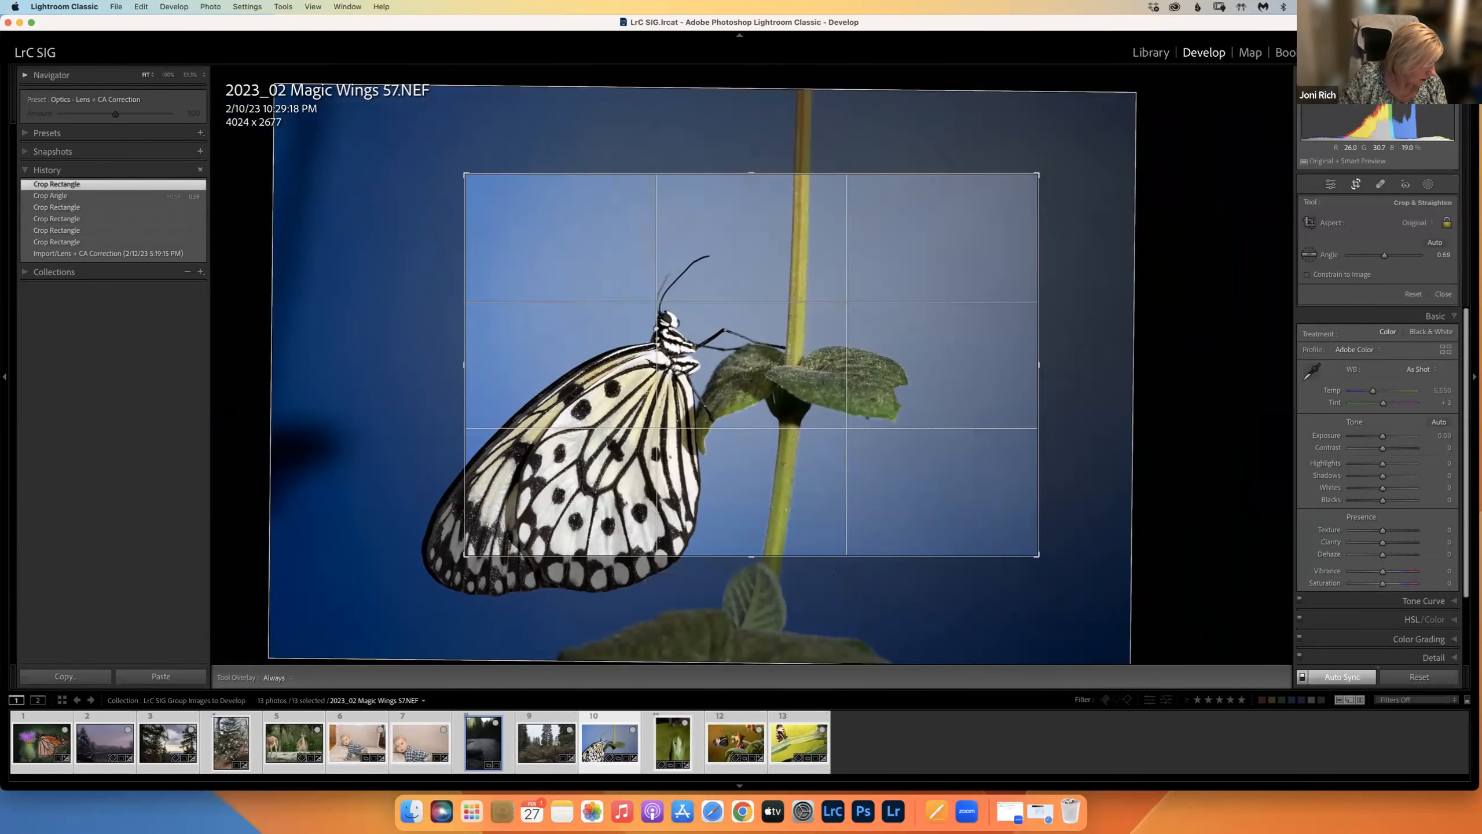
# Step: Cycle the crop guide overlay from the rule of thirds to the golden ratio grid
pyautogui.press('o')
pyautogui.press('o')
pyautogui.press('o')
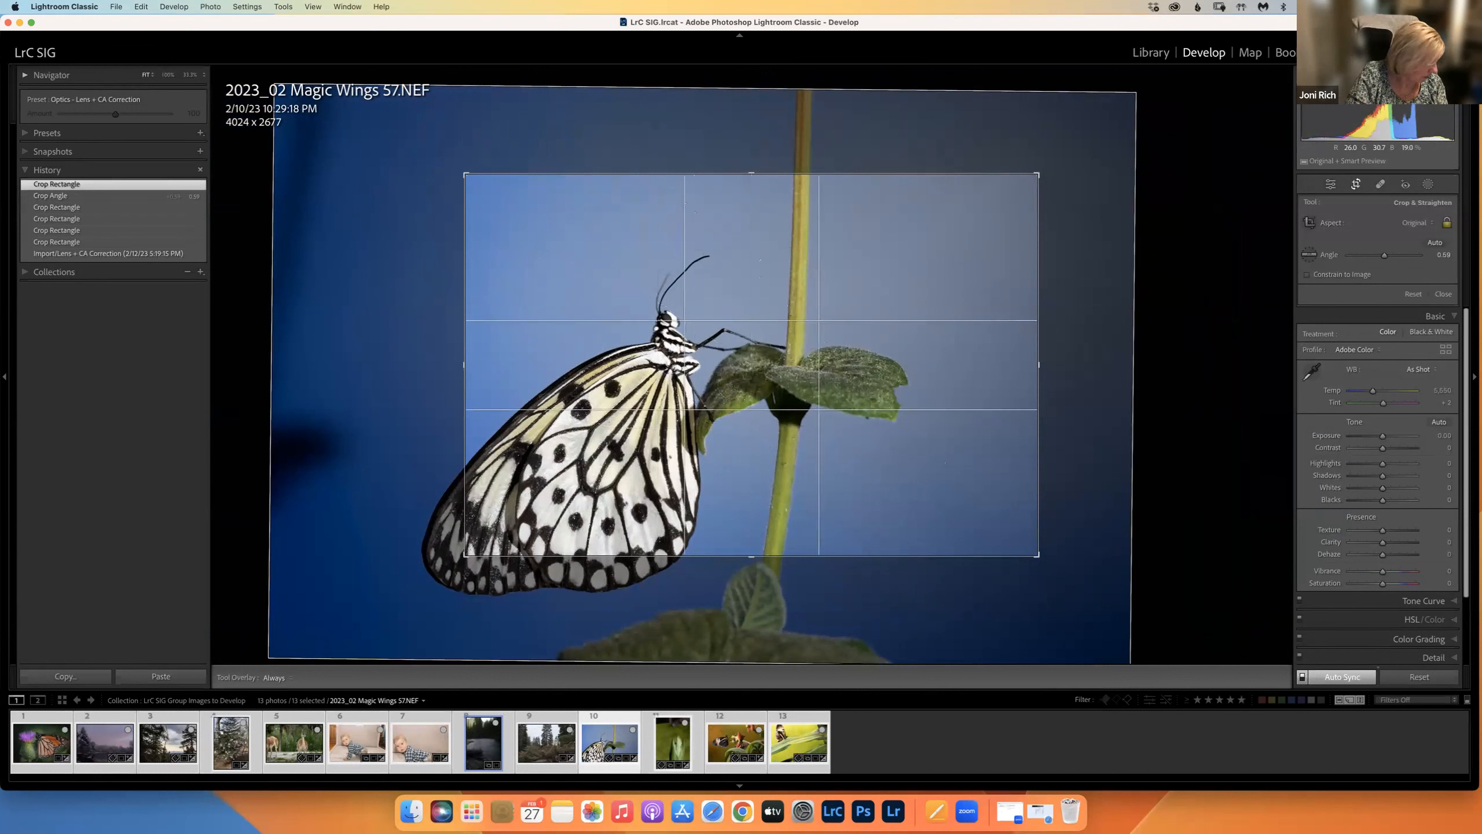
# Step: Cycle the crop guide overlay through the aspect ratio guides and back to the rule of thirds
pyautogui.press('o')
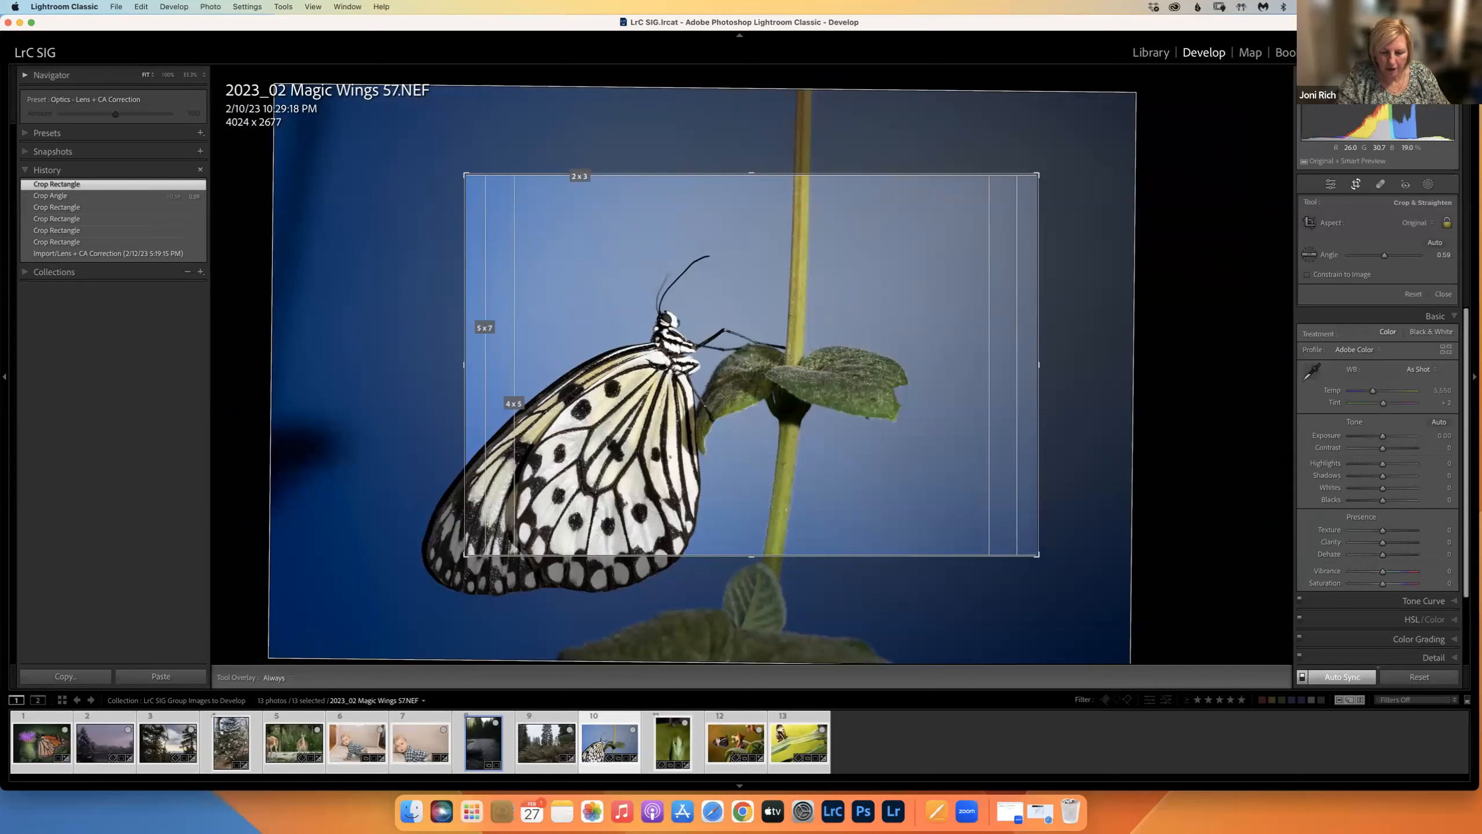
pyautogui.press('o')
pyautogui.press('o')
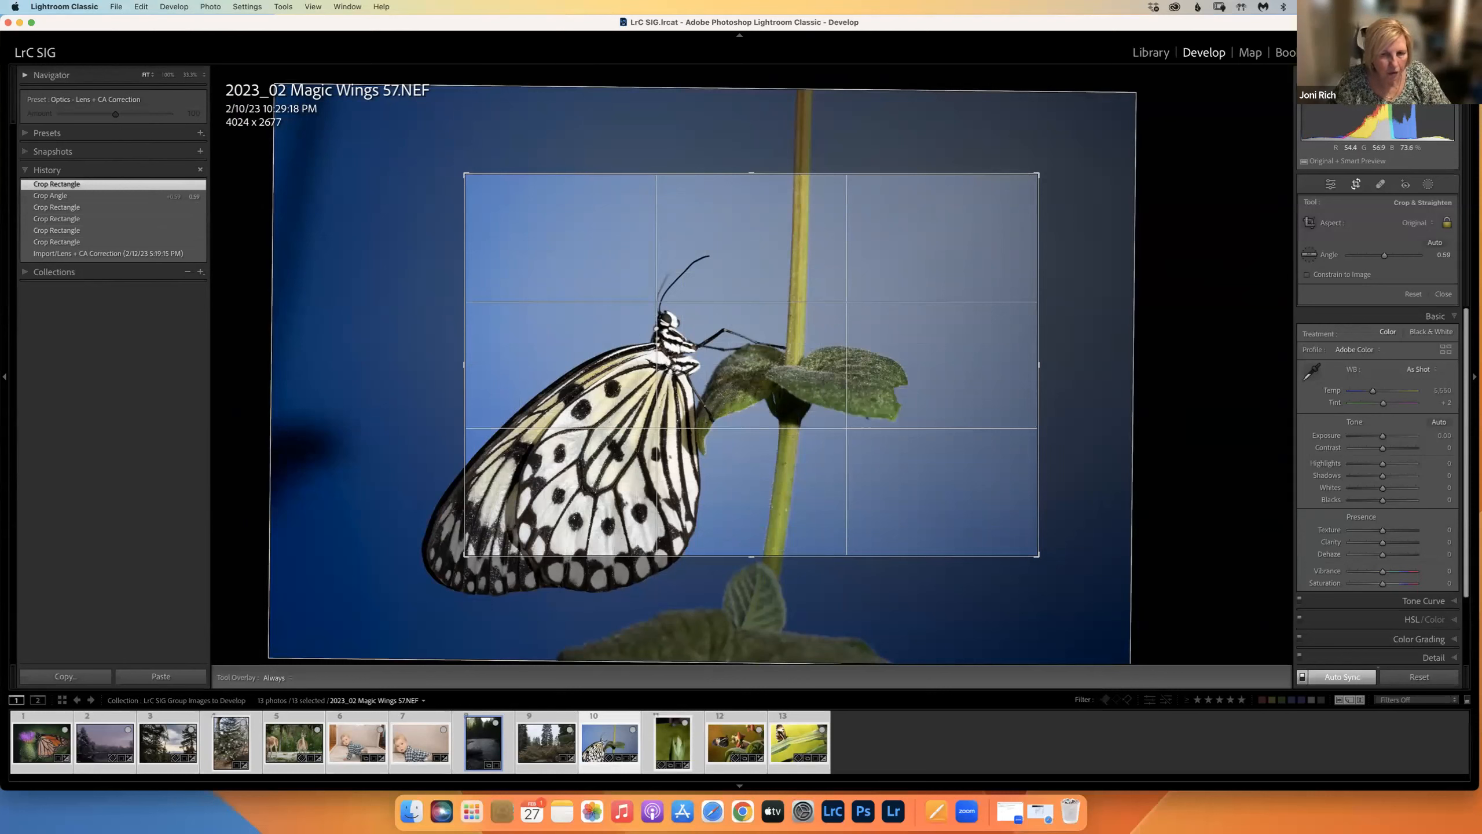
# Step: Resize the butterfly crop repeatedly from one corner, first at the original ratio and then at a custom one, ending at about 4141 x 2820
pyautogui.press('shift')
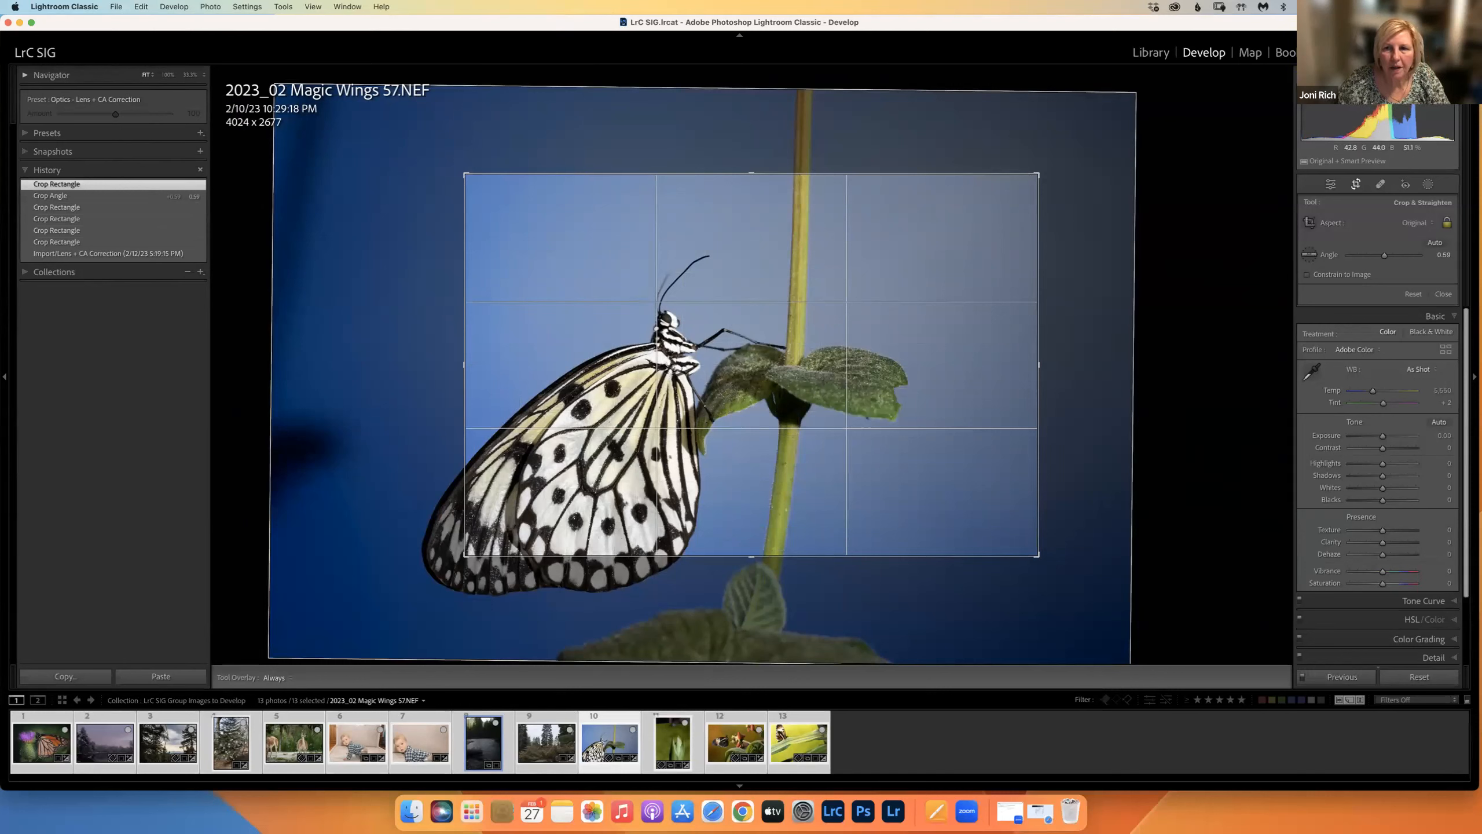
pyautogui.moveTo(1036, 175); pyautogui.dragTo(964, 223)
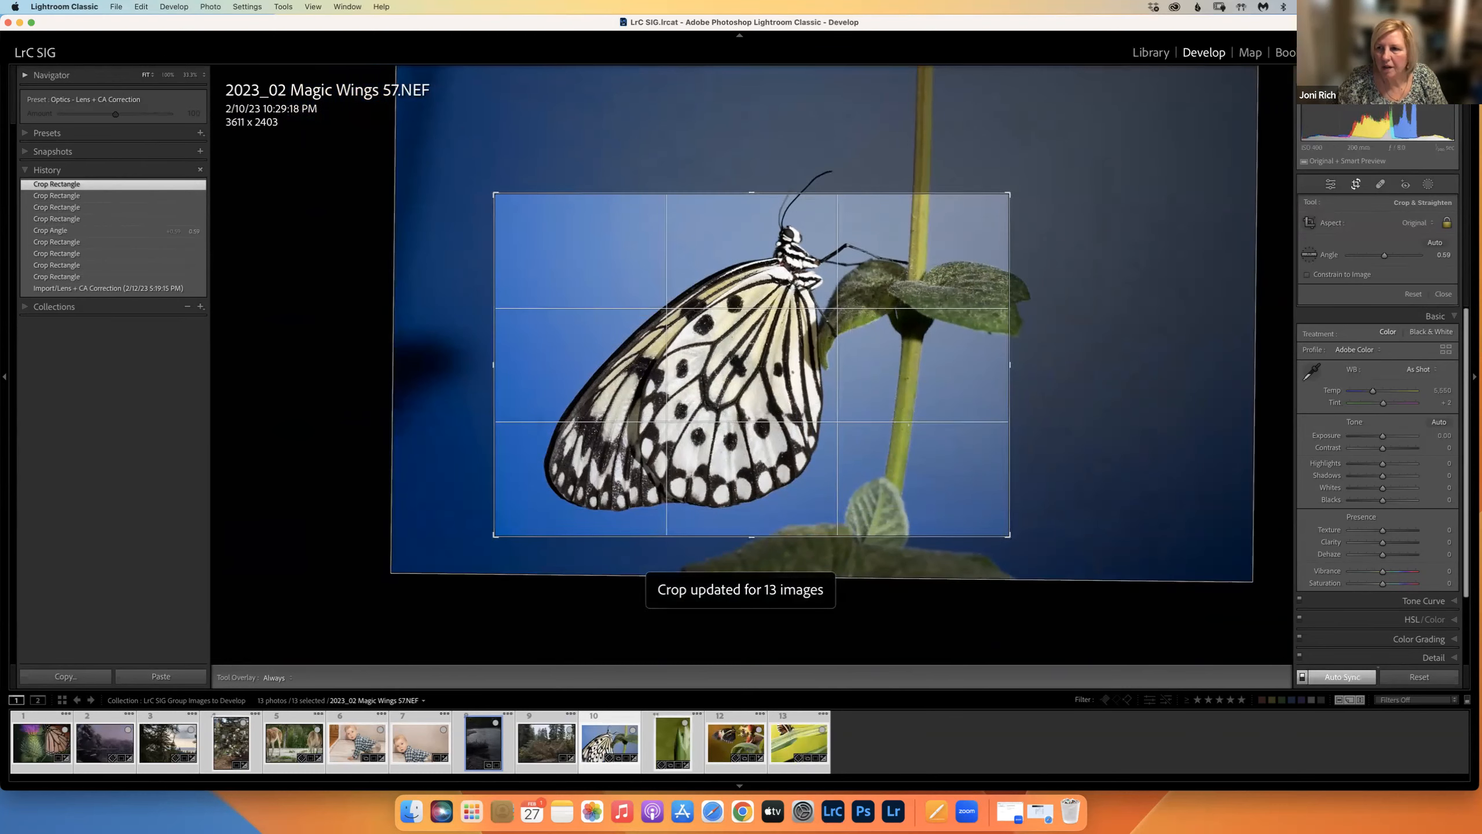
pyautogui.moveTo(1010, 193); pyautogui.dragTo(1038, 174)
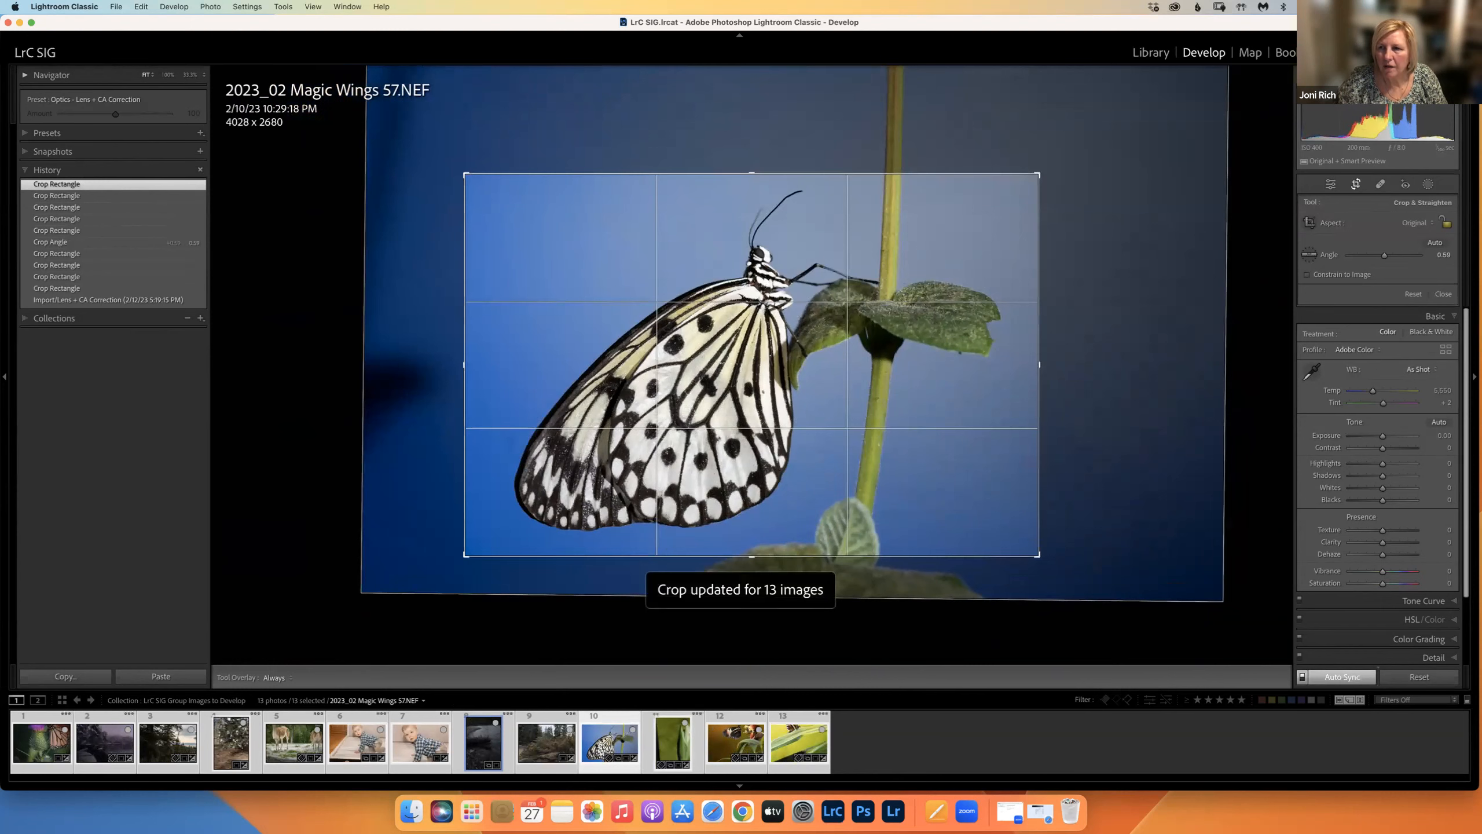
pyautogui.moveTo(1038, 174)
pyautogui.mouseDown()
pyautogui.moveTo(1096, 133)
pyautogui.moveTo(1030, 174)
pyautogui.mouseUp()
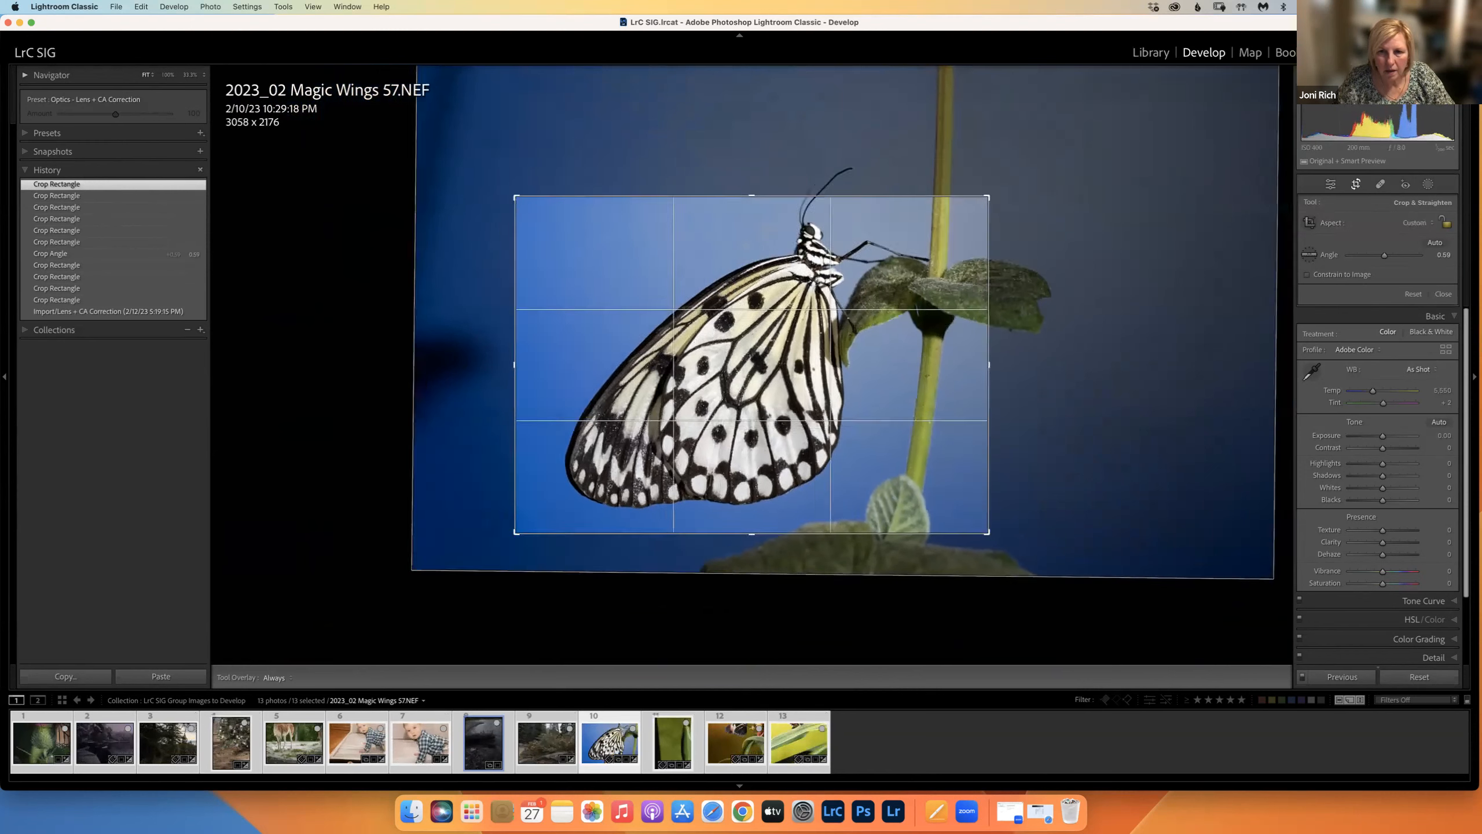
pyautogui.moveTo(1030, 166)
pyautogui.mouseDown()
pyautogui.moveTo(1082, 135)
pyautogui.moveTo(1047, 162)
pyautogui.mouseUp()
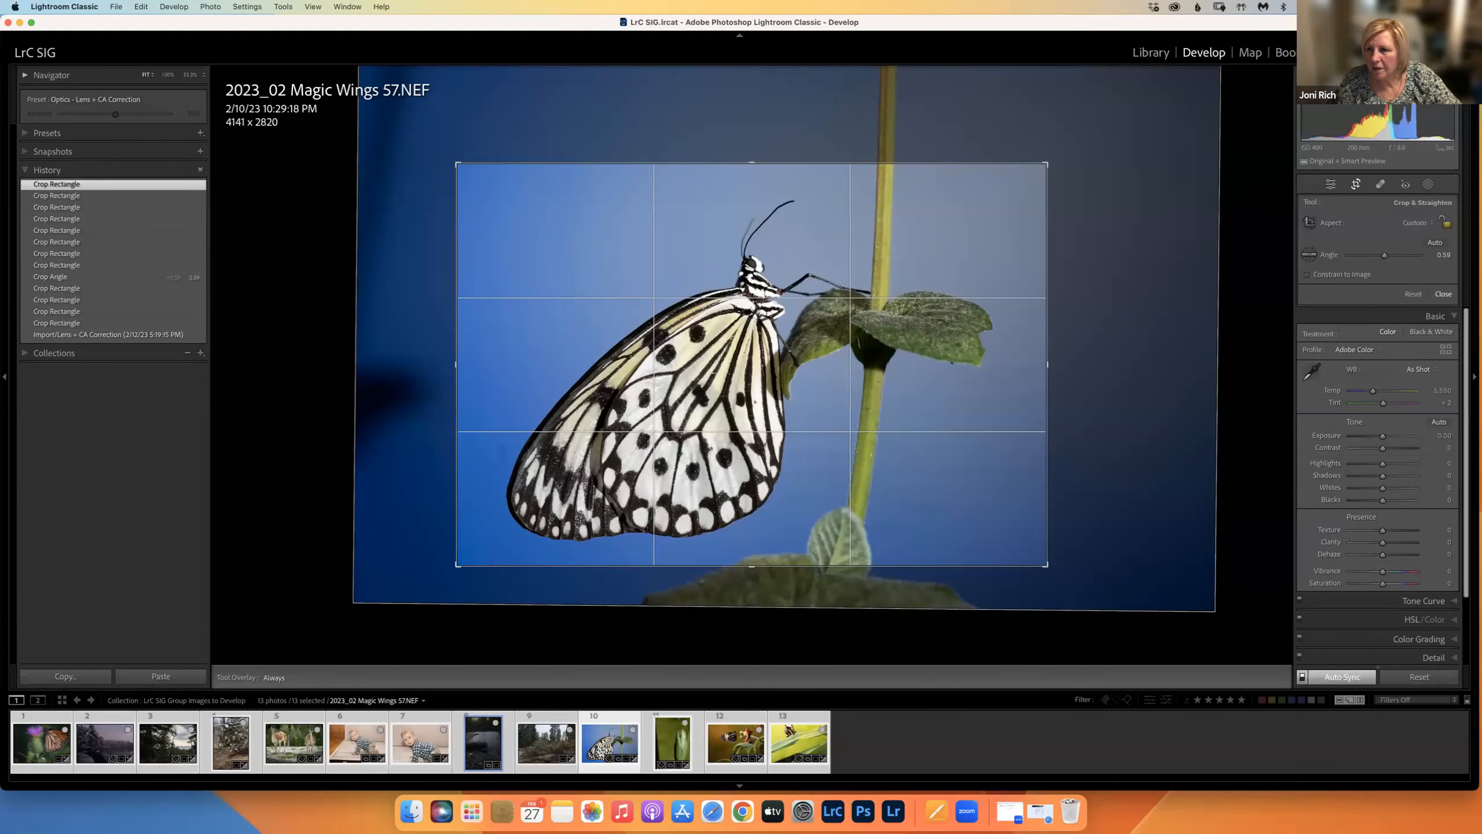
# Step: Reset the butterfly photo's crop, return it to its import history state, and deselect all photos except this one
pyautogui.click(1412, 294)
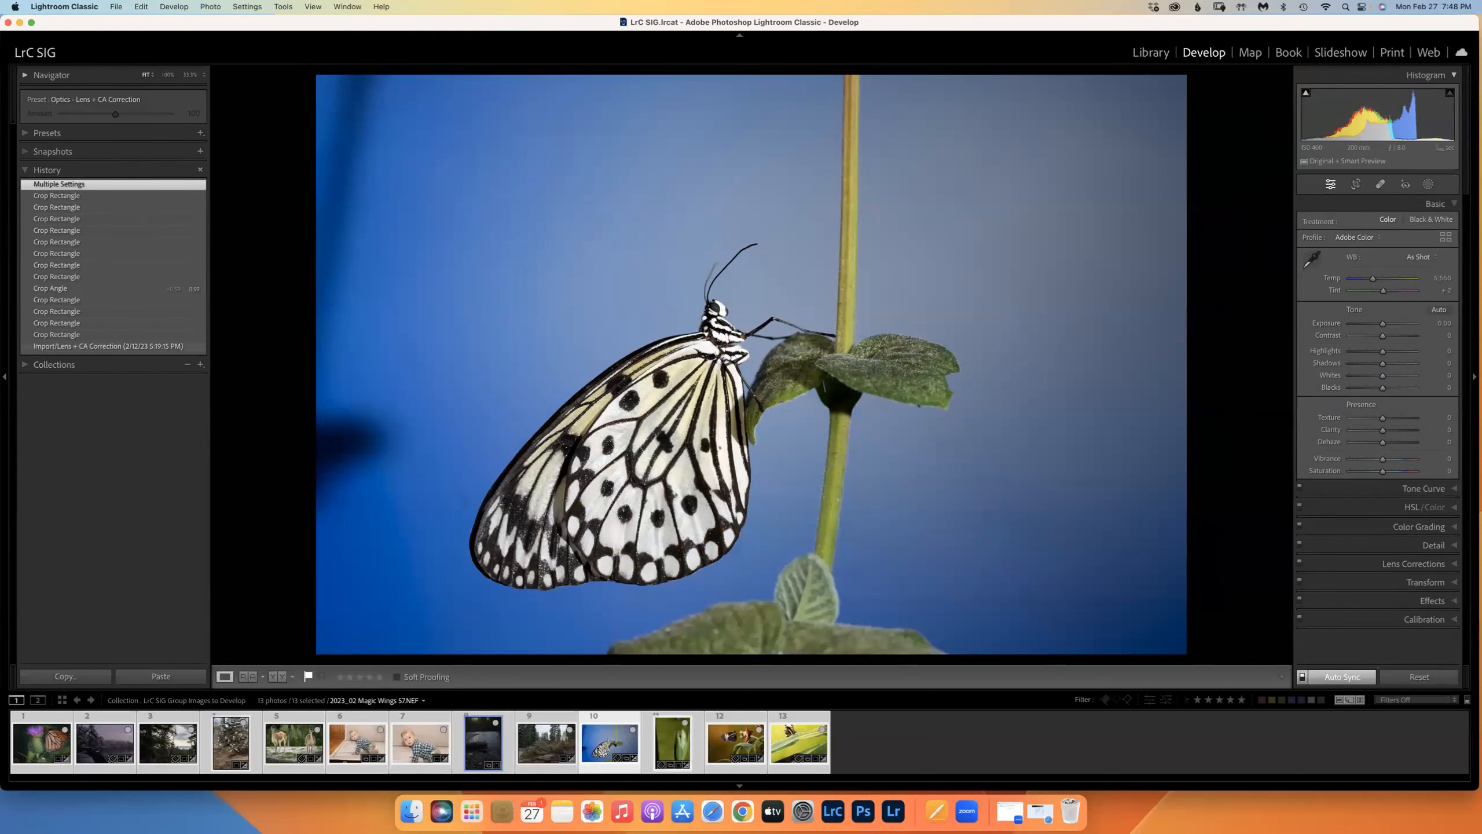
pyautogui.click(108, 346)
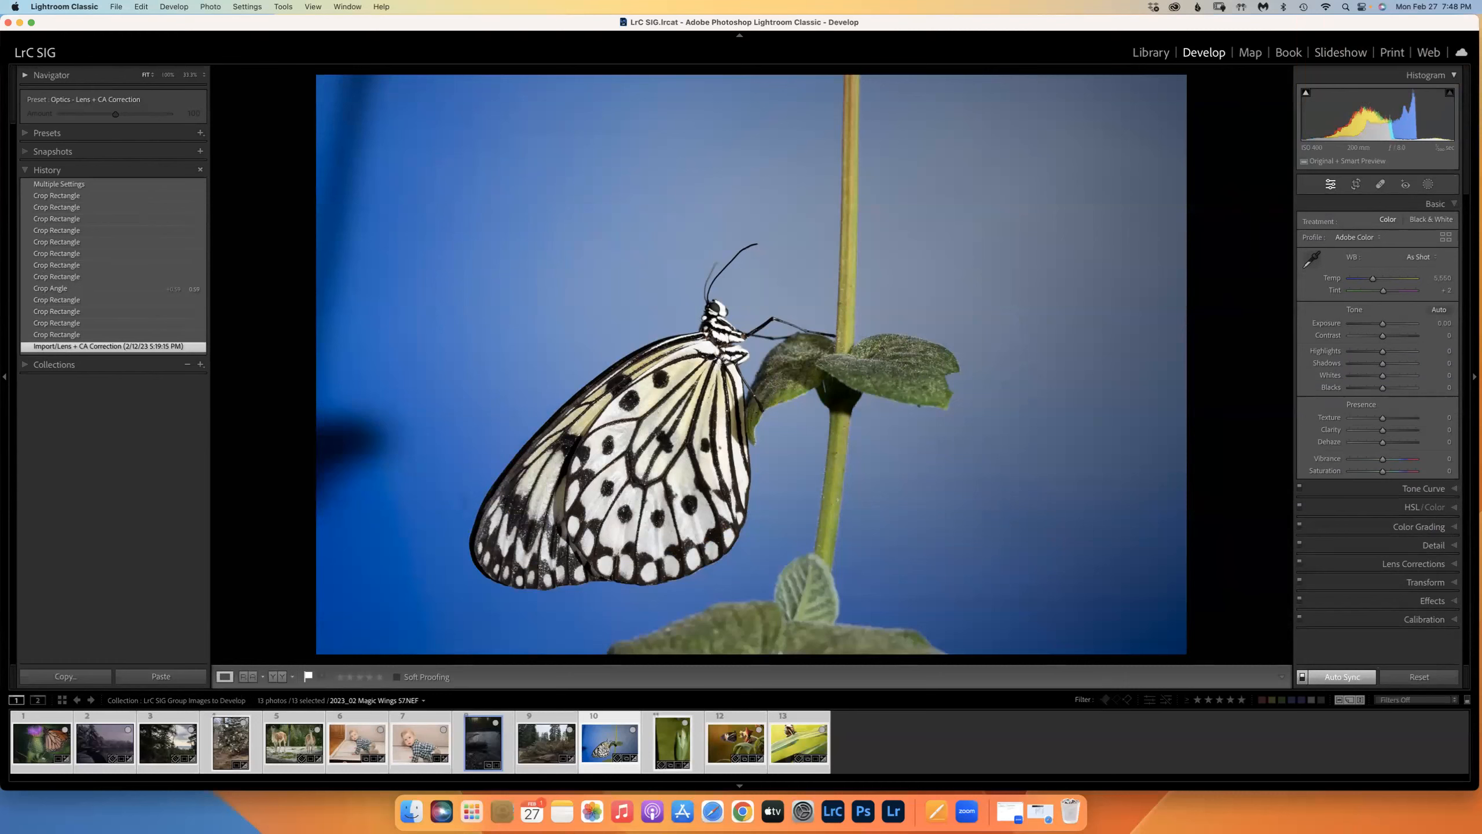
pyautogui.press('super+d')
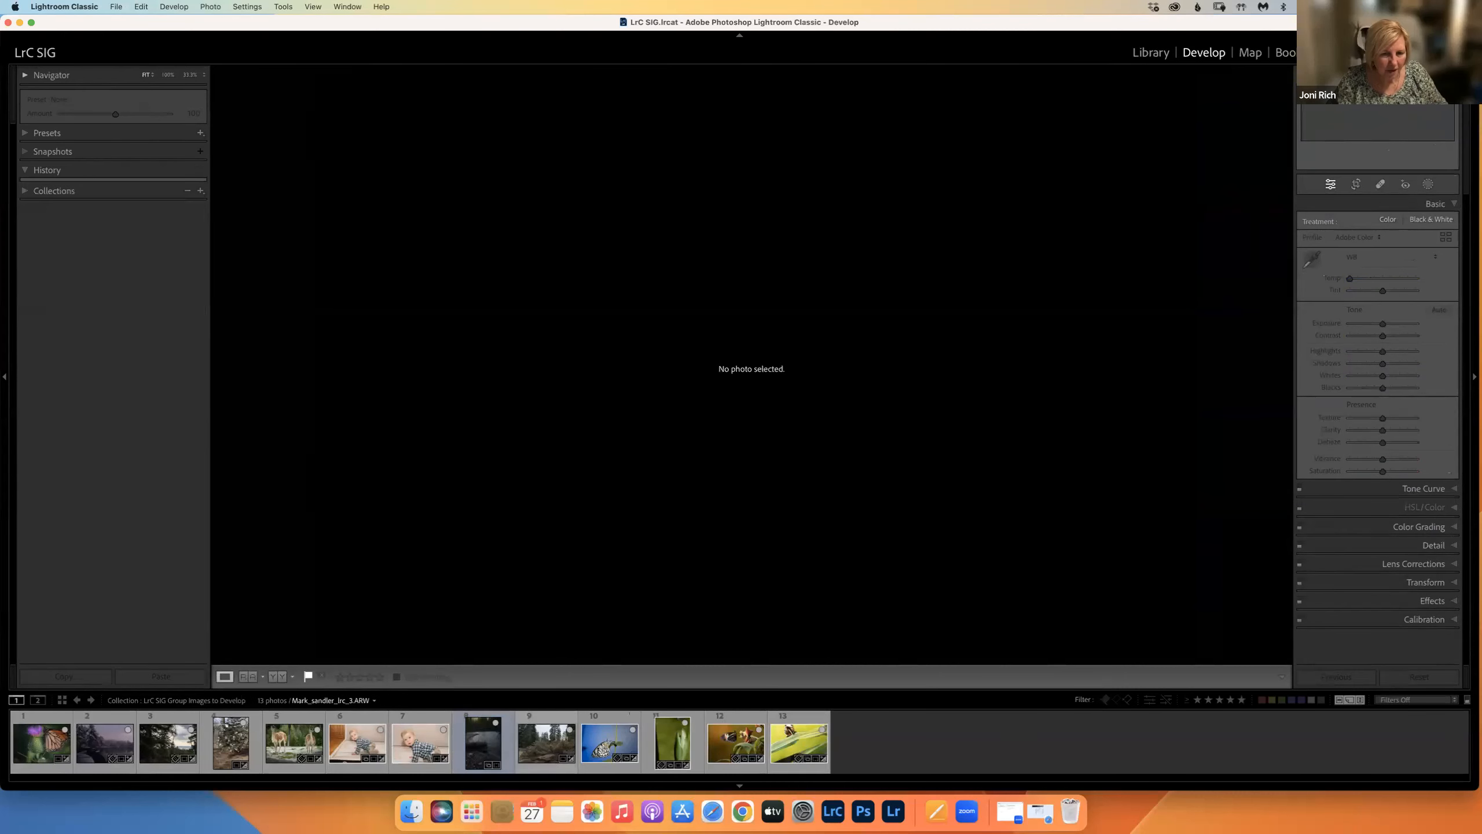
pyautogui.click(609, 742)
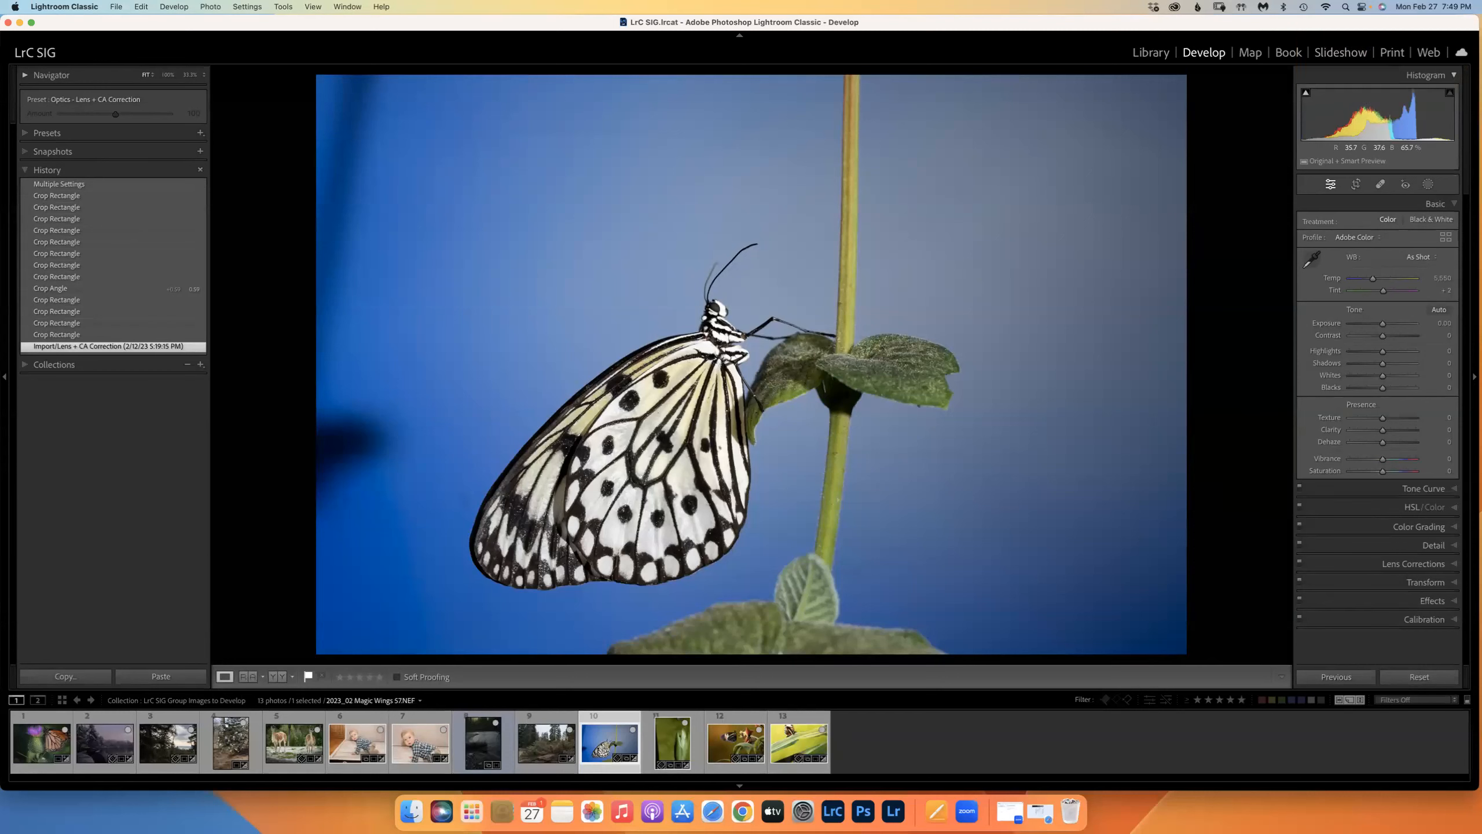
# Step: Review the editing, address lookup and face detection options in the catalog's metadata settings, reopening them for a second look
pyautogui.press('XF86AudioRaiseVolume')
pyautogui.click(62, 7)
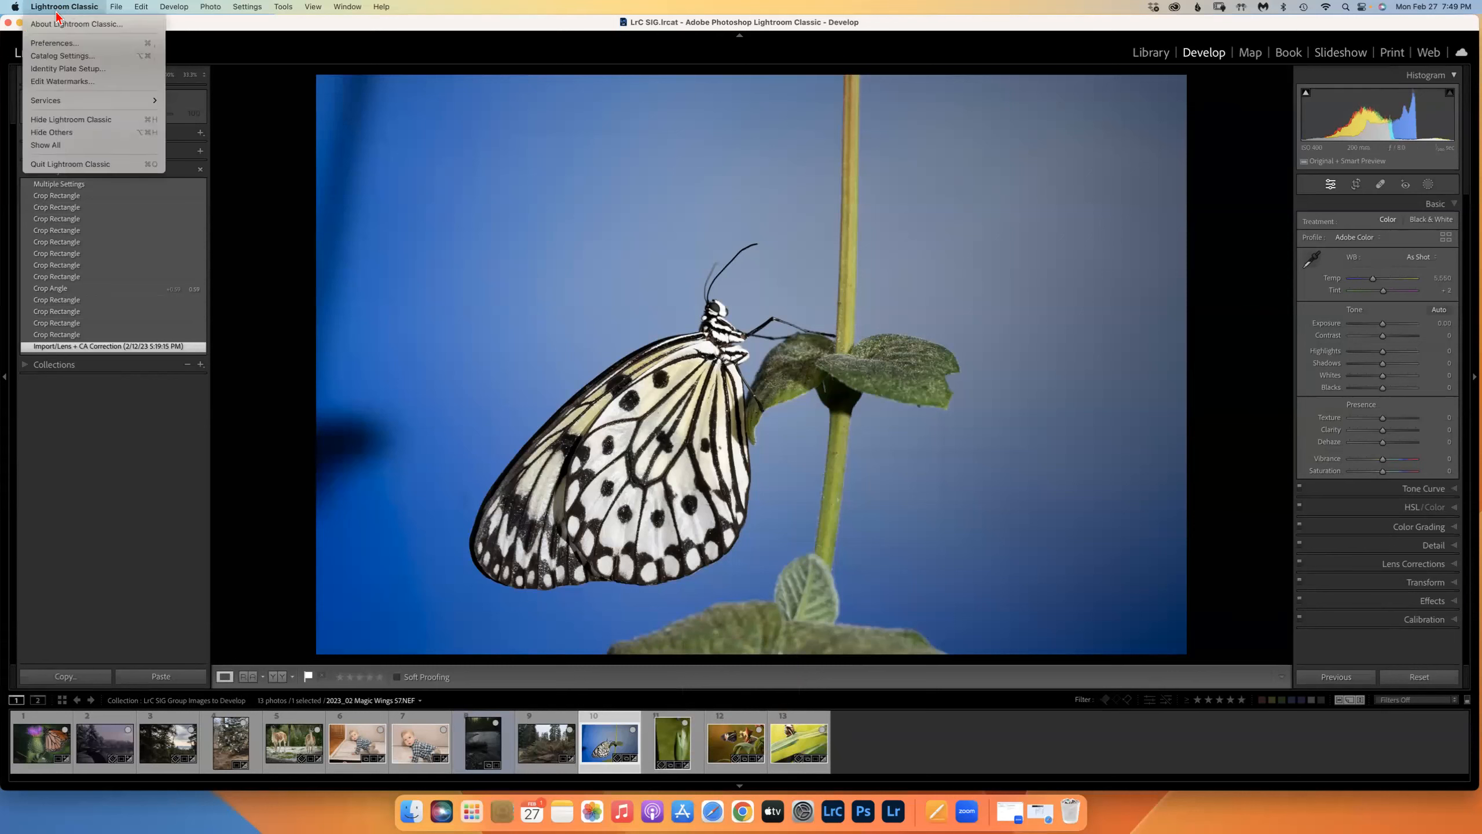
pyautogui.click(58, 57)
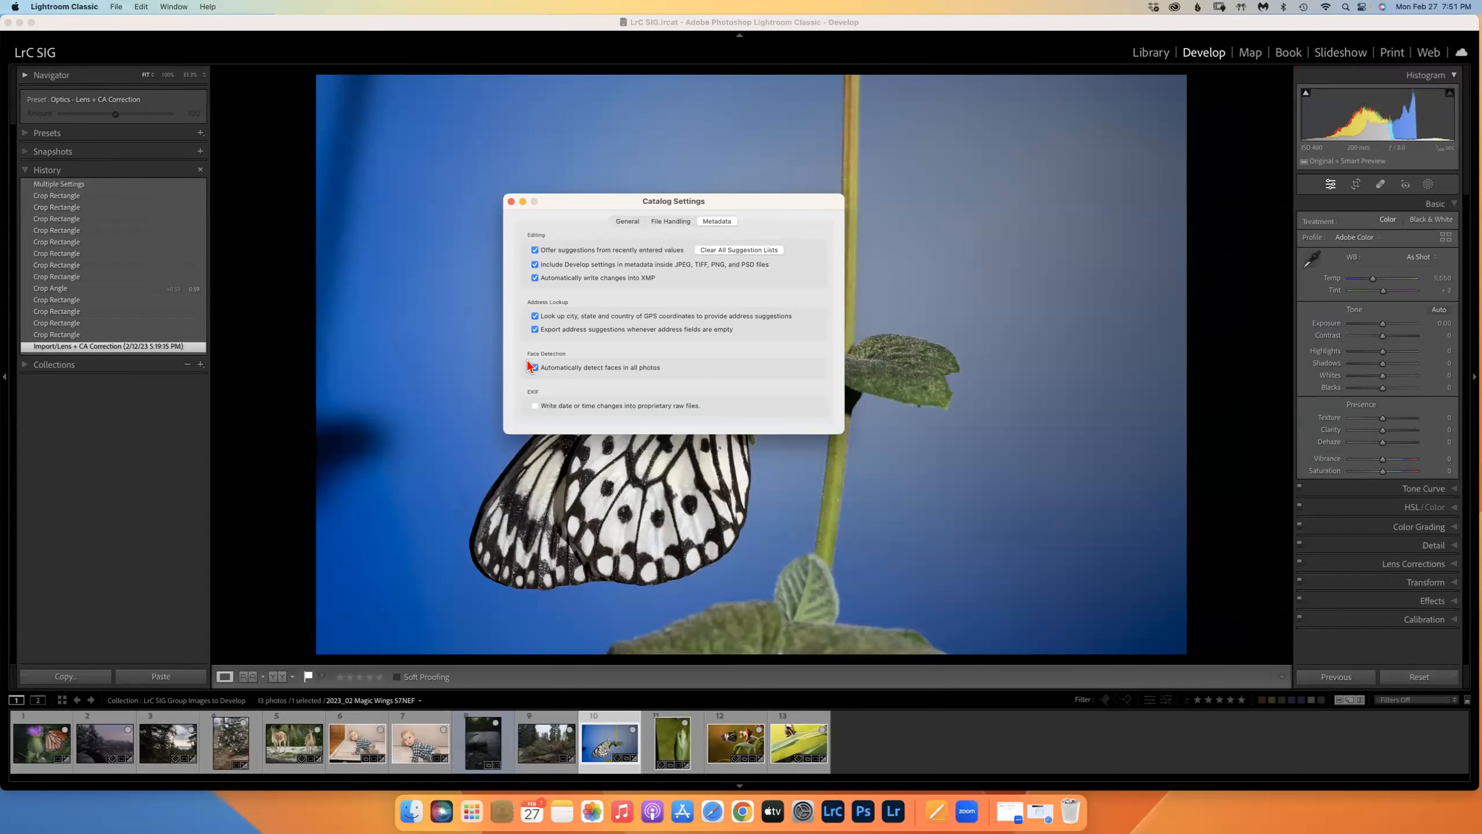
pyautogui.click(511, 202)
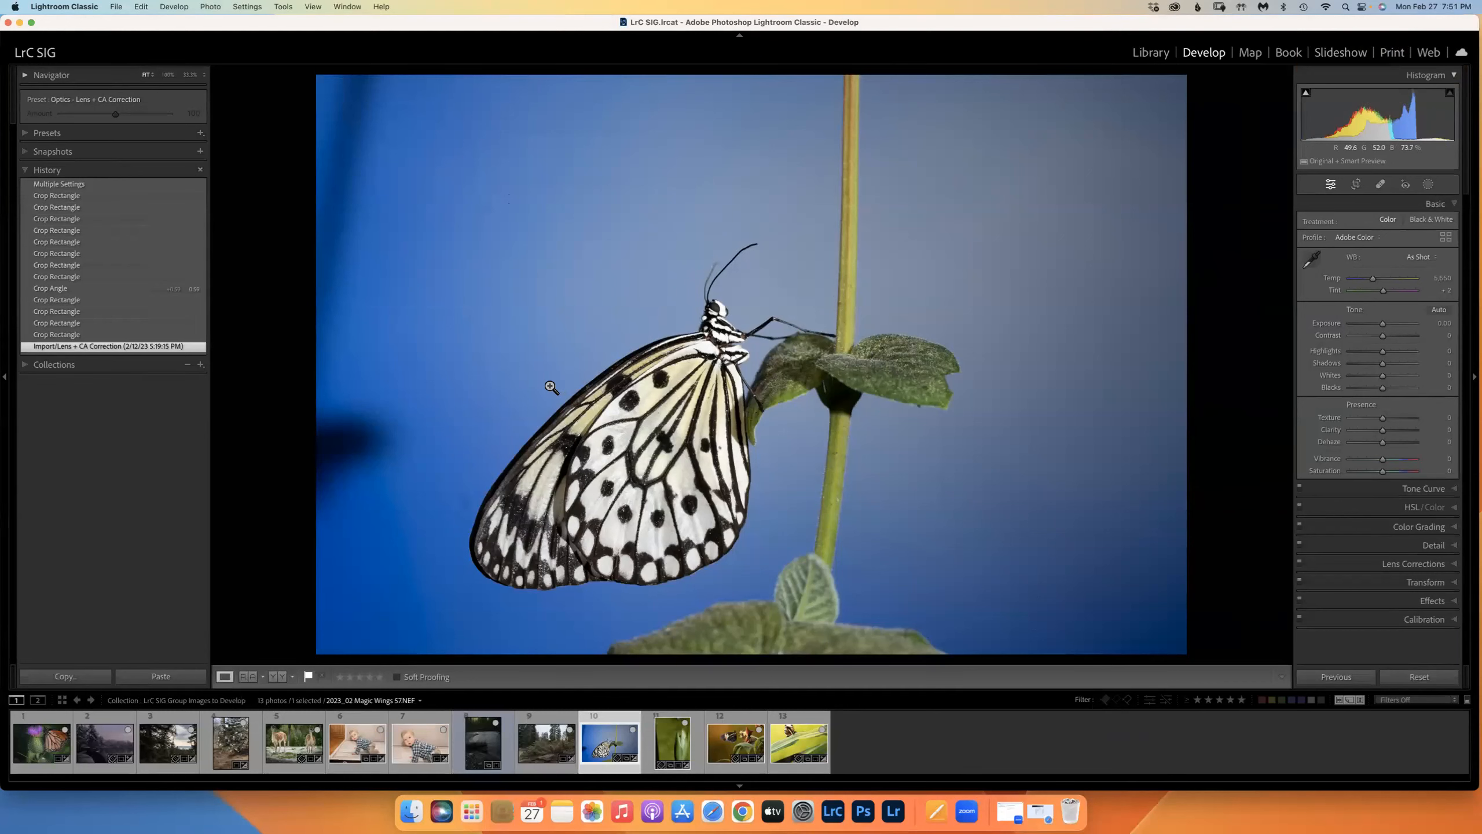
pyautogui.click(65, 11)
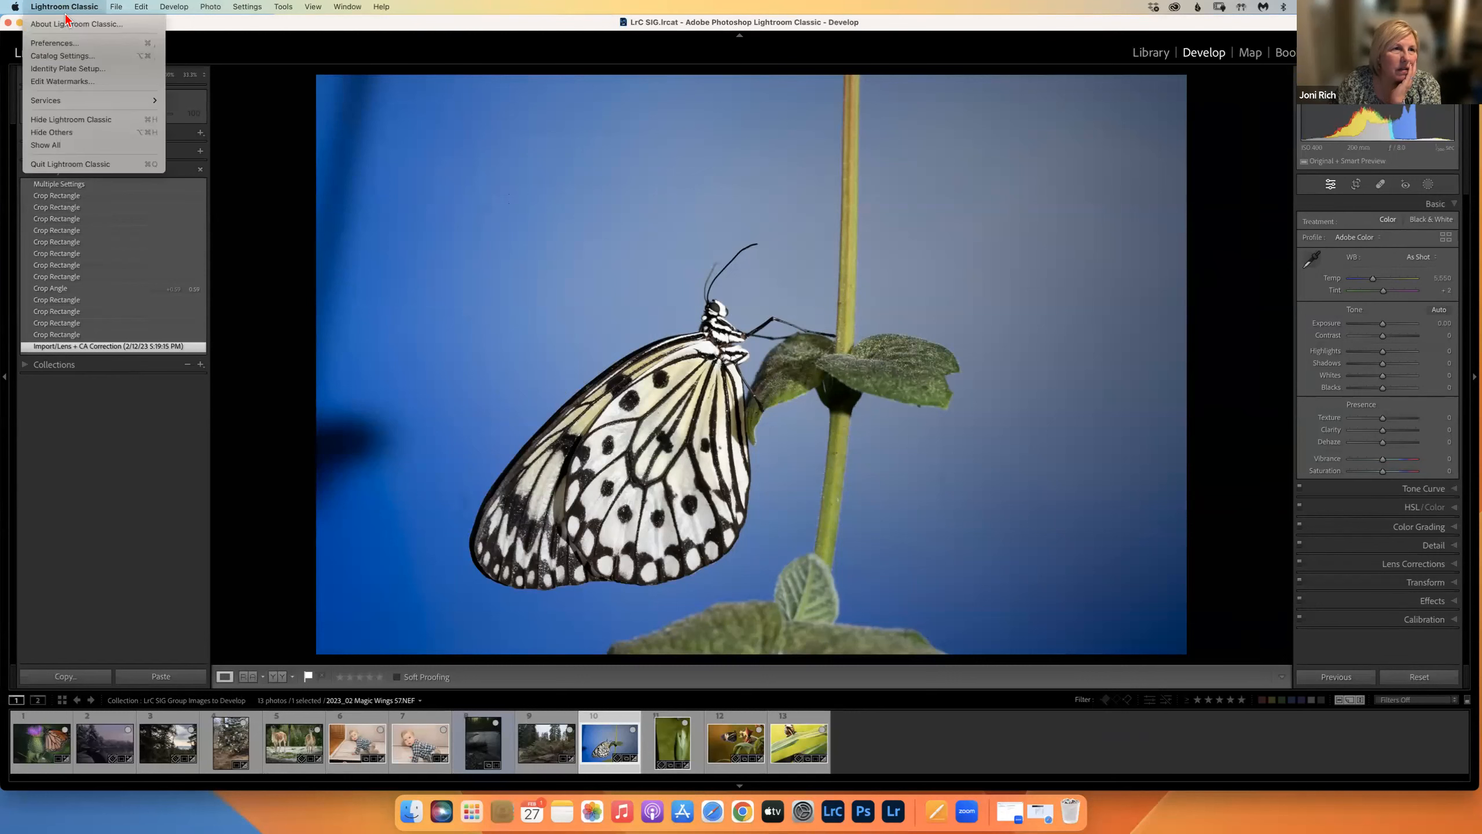
pyautogui.click(61, 56)
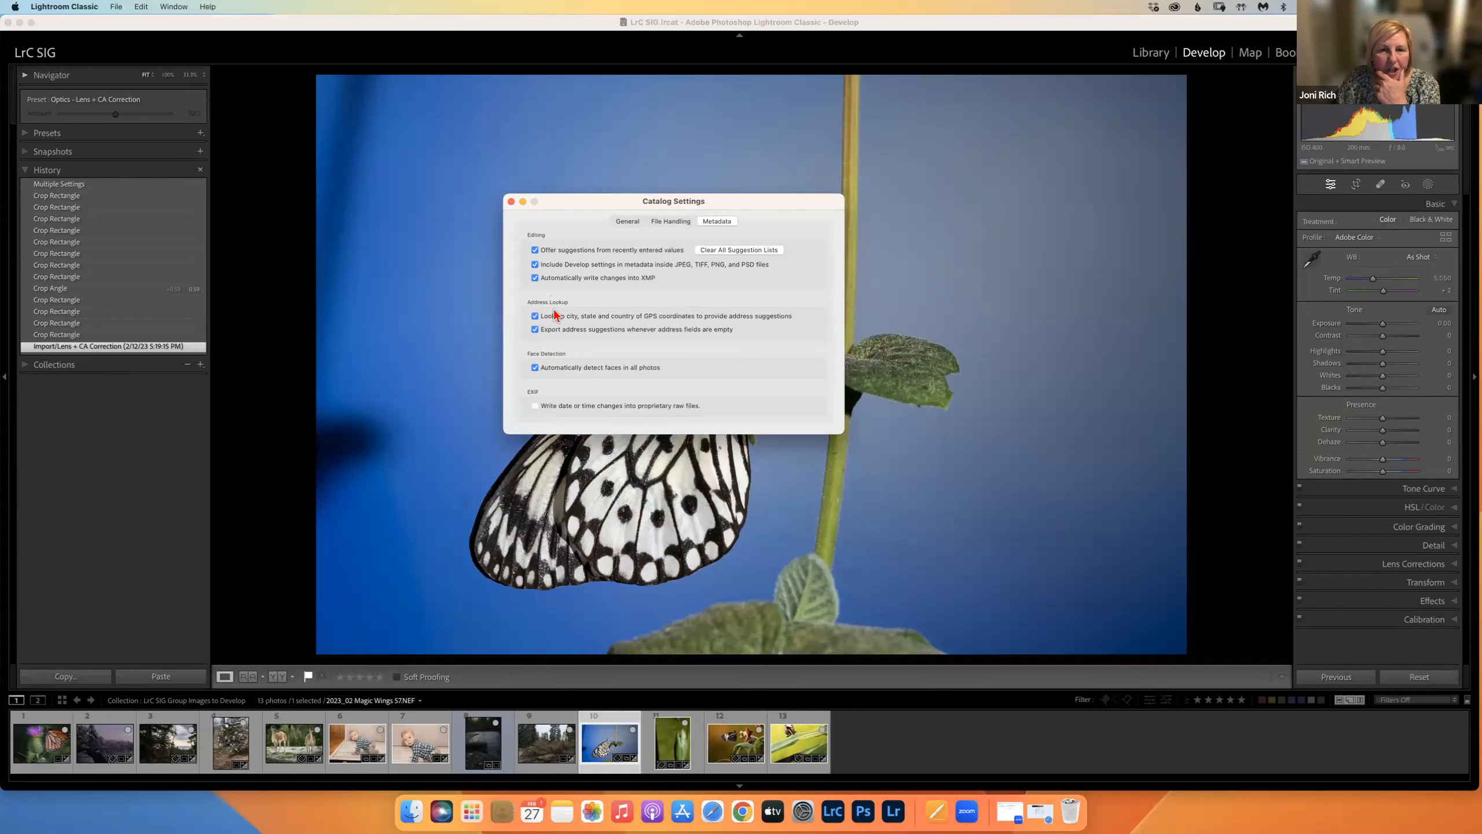
pyautogui.click(510, 202)
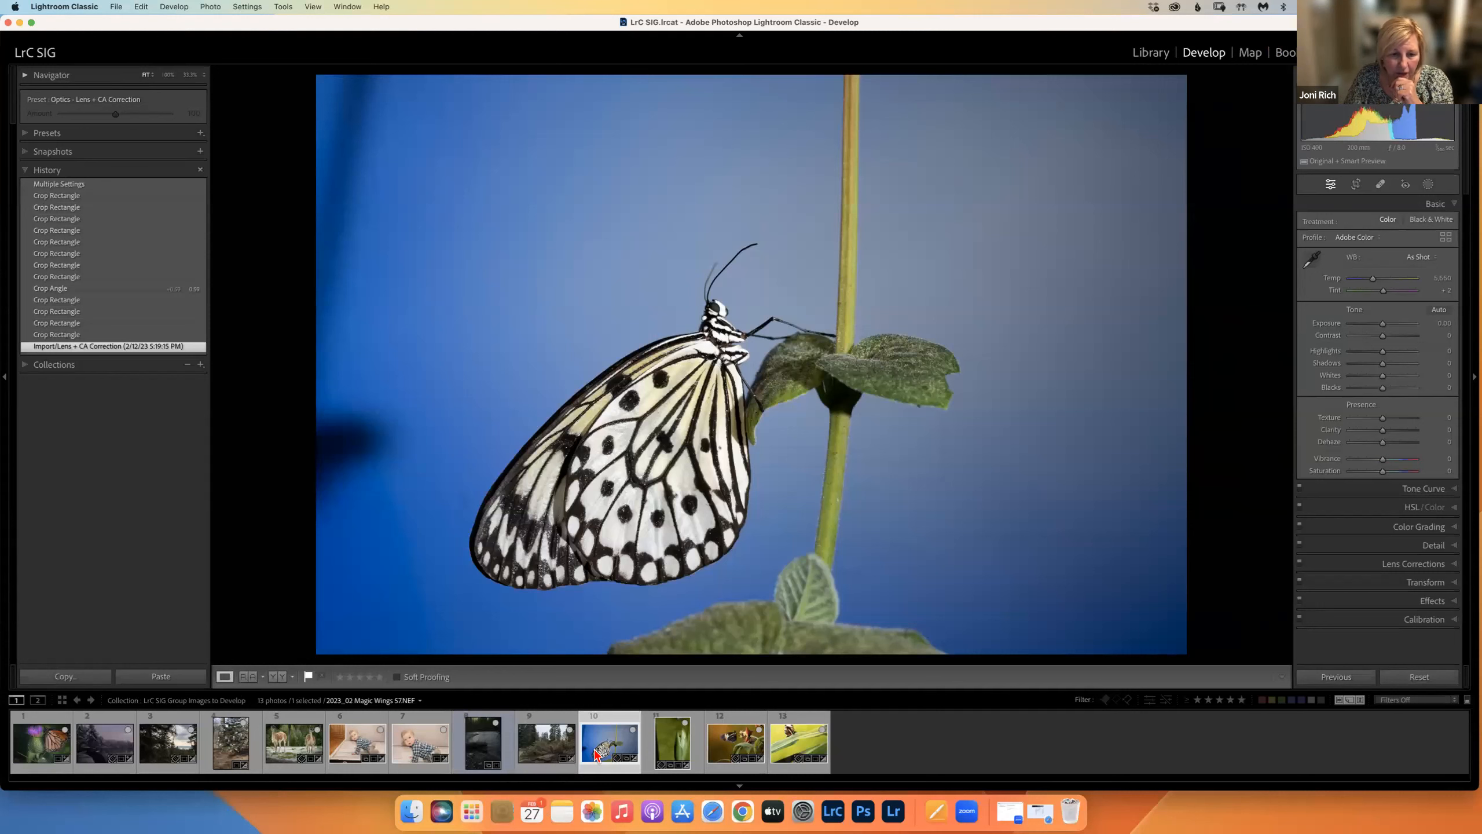
# Step: Select the wide shot of the baby, view it in the Library module and open it in Develop
pyautogui.click(369, 739)
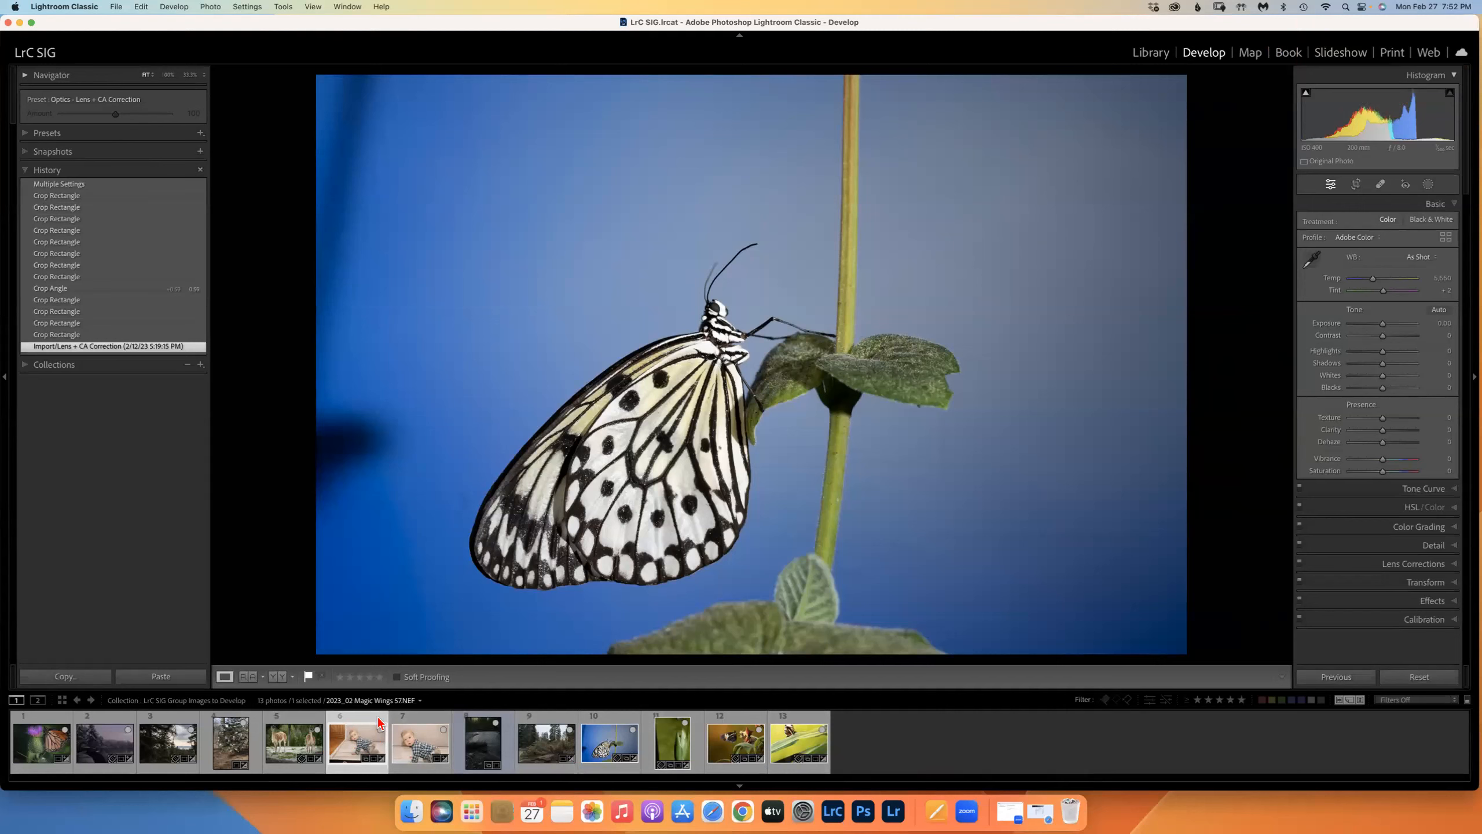
pyautogui.moveTo(618, 26); pyautogui.dragTo(627, 16)
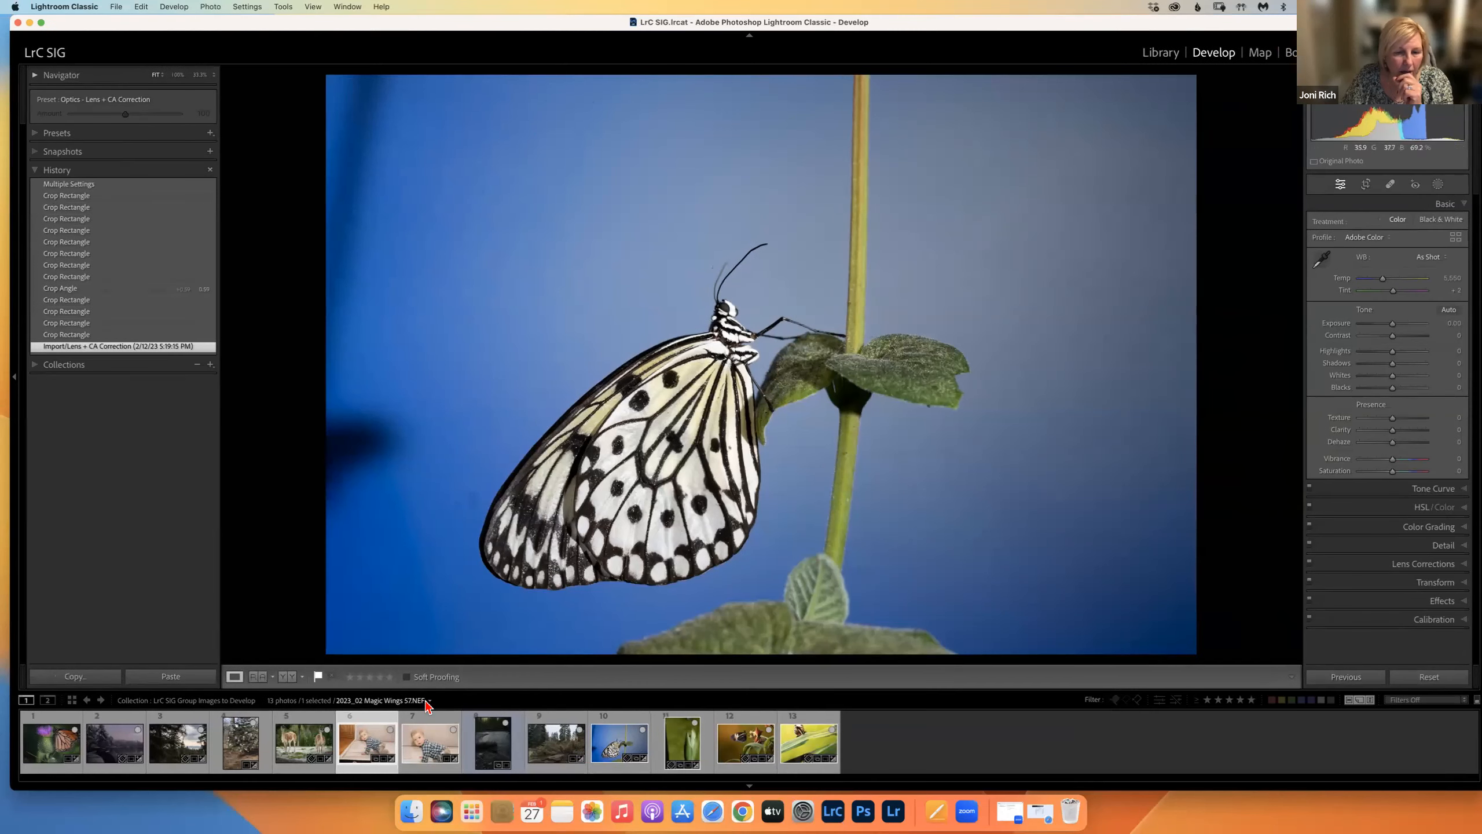
pyautogui.click(424, 745)
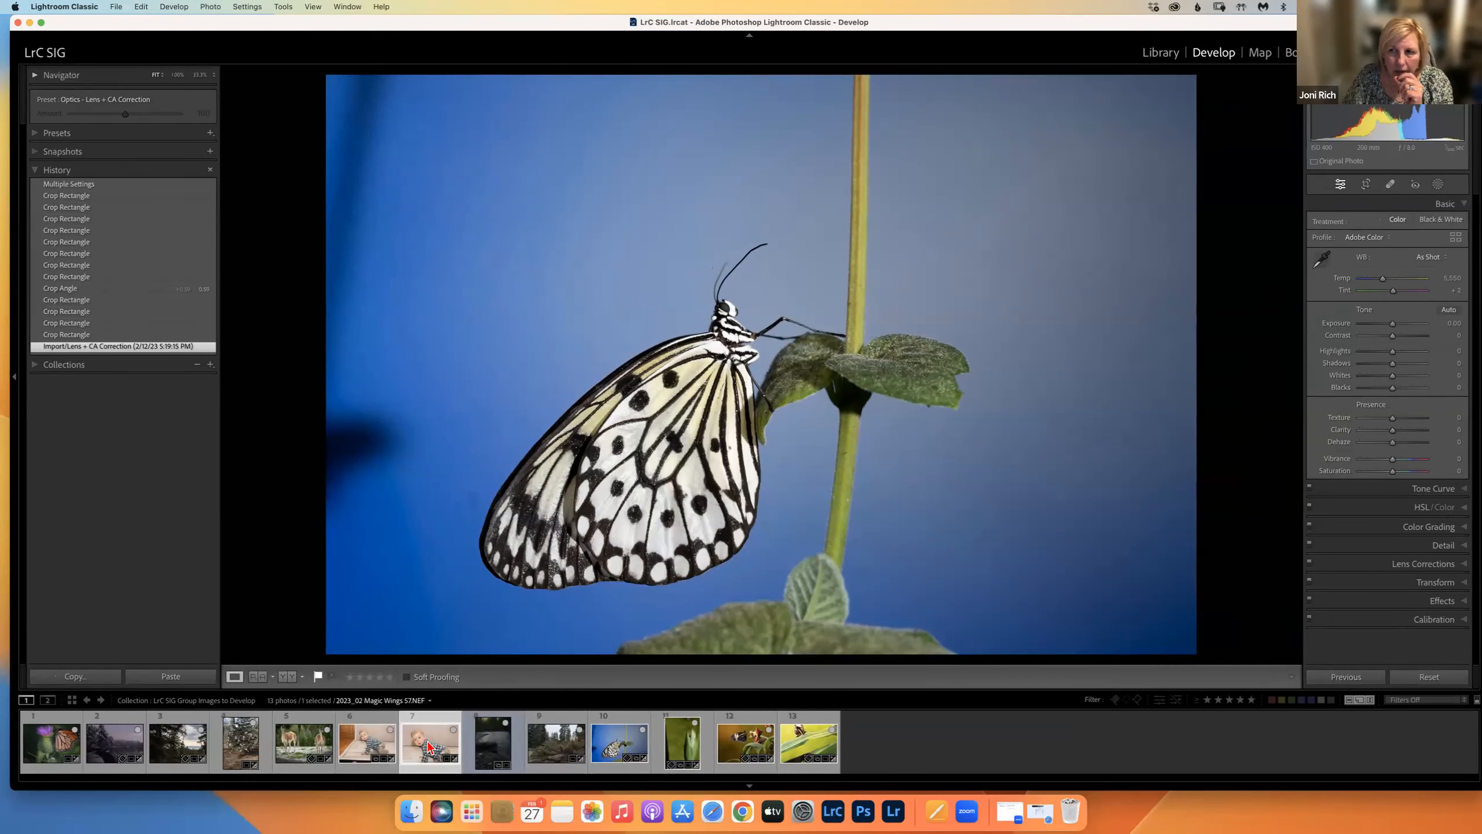
pyautogui.click(1163, 59)
pyautogui.click(363, 746)
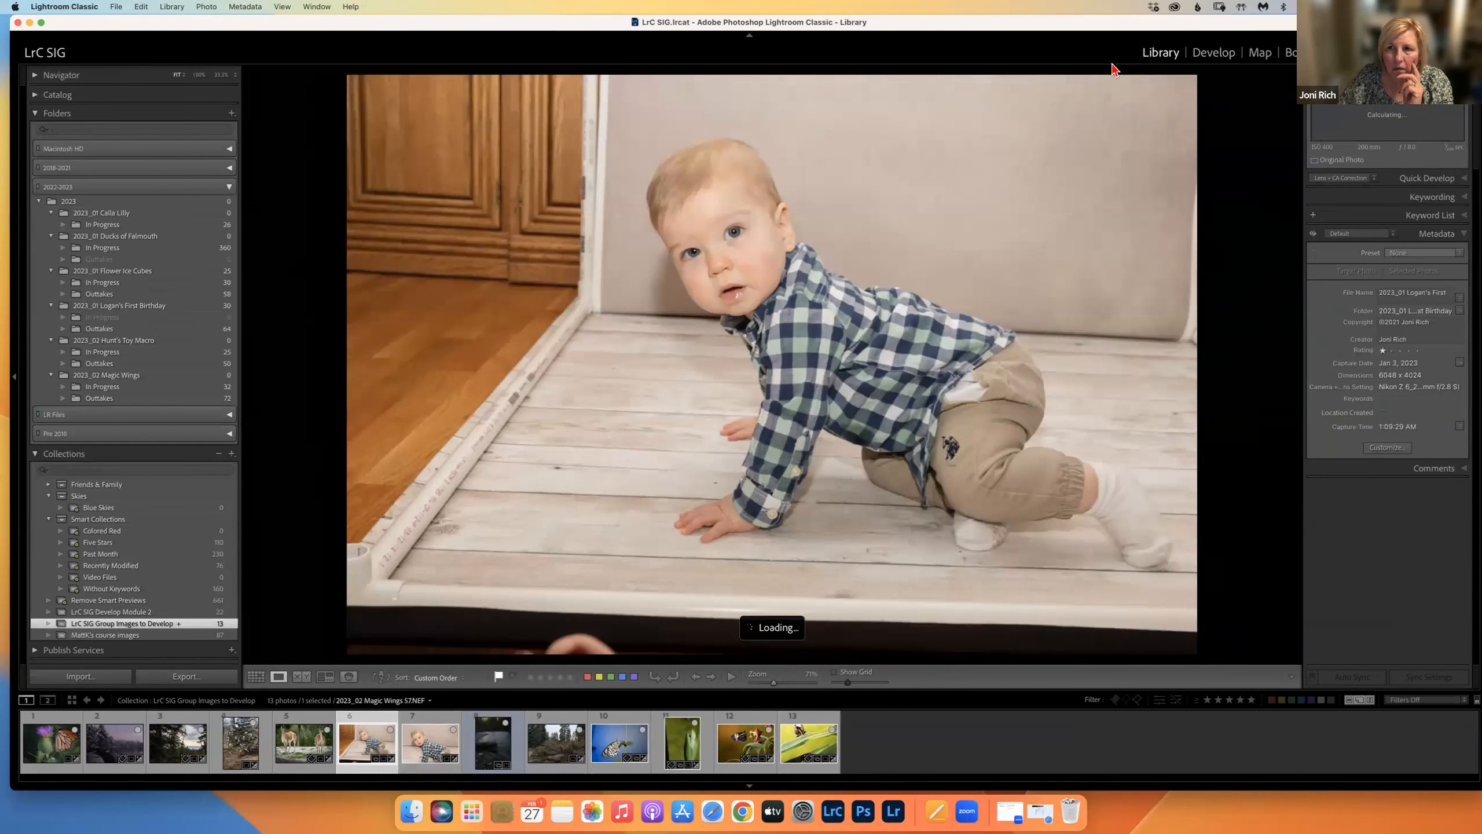
pyautogui.click(1218, 55)
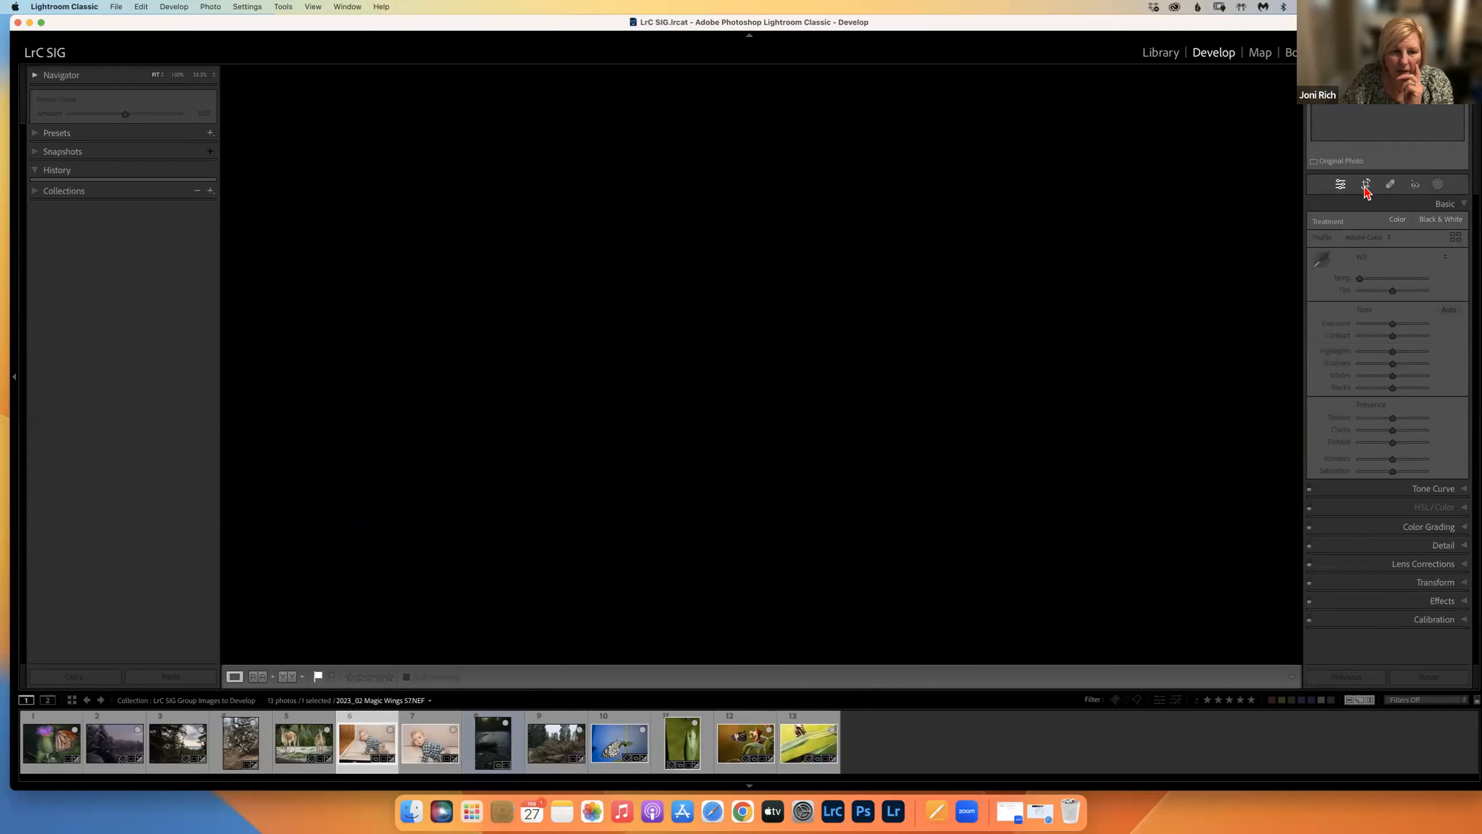
# Step: Select the close-up baby photo, show it in the Library's grid and loupe views, and open it in Develop
pyautogui.moveTo(988, 19); pyautogui.dragTo(978, 22)
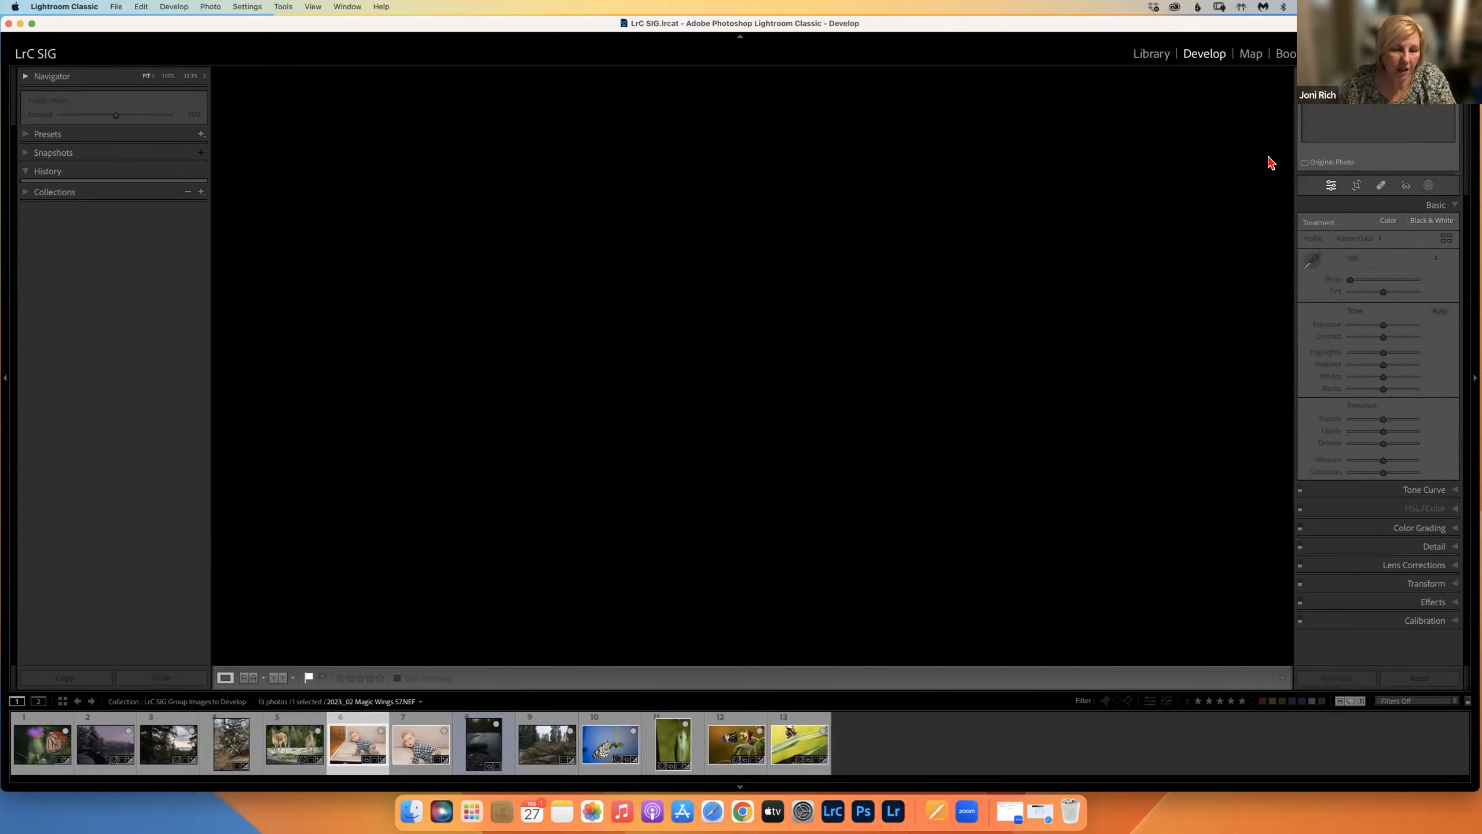
pyautogui.click(413, 746)
pyautogui.click(1151, 54)
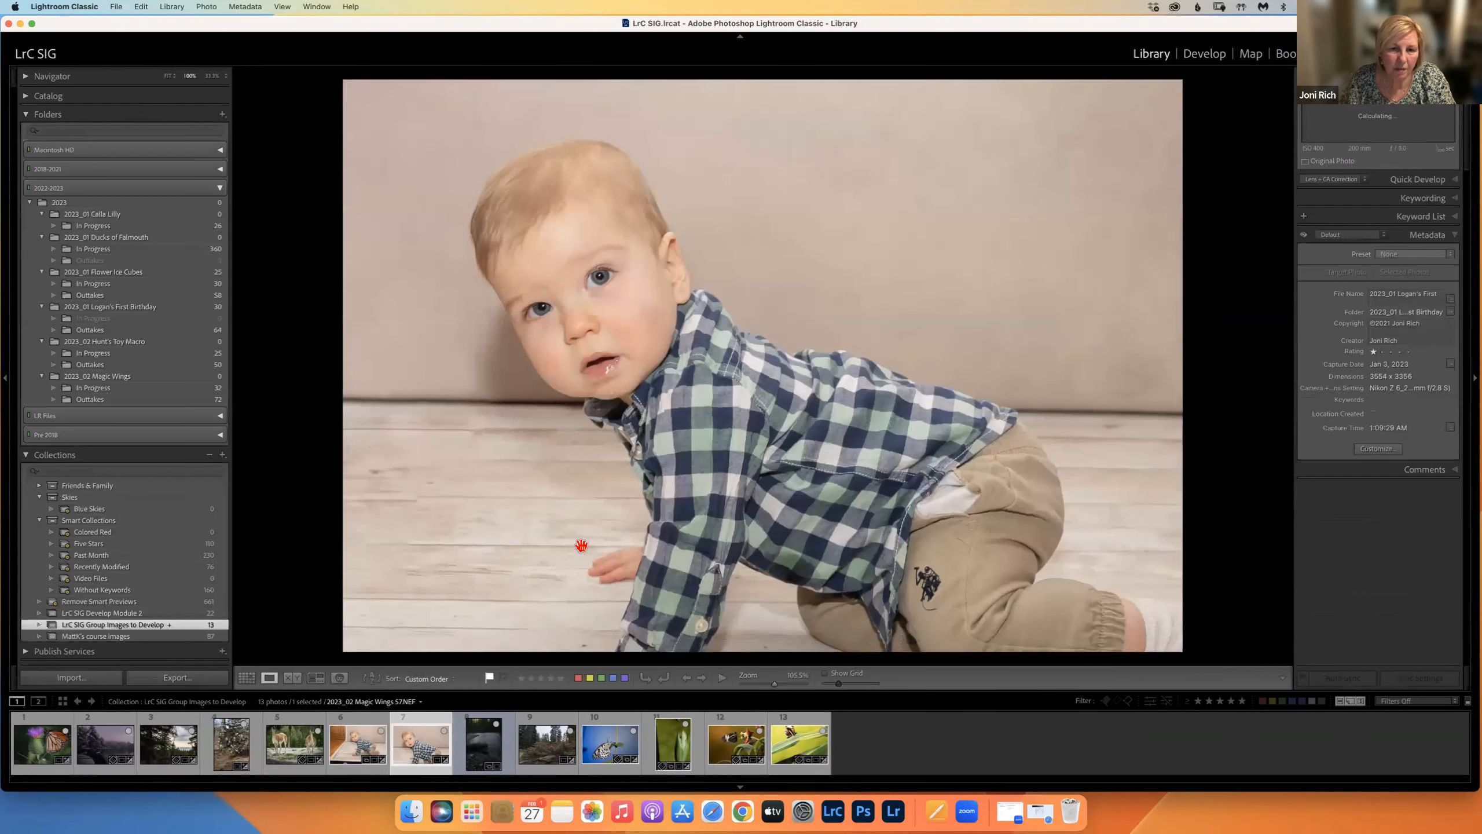
pyautogui.click(169, 77)
pyautogui.press('g')
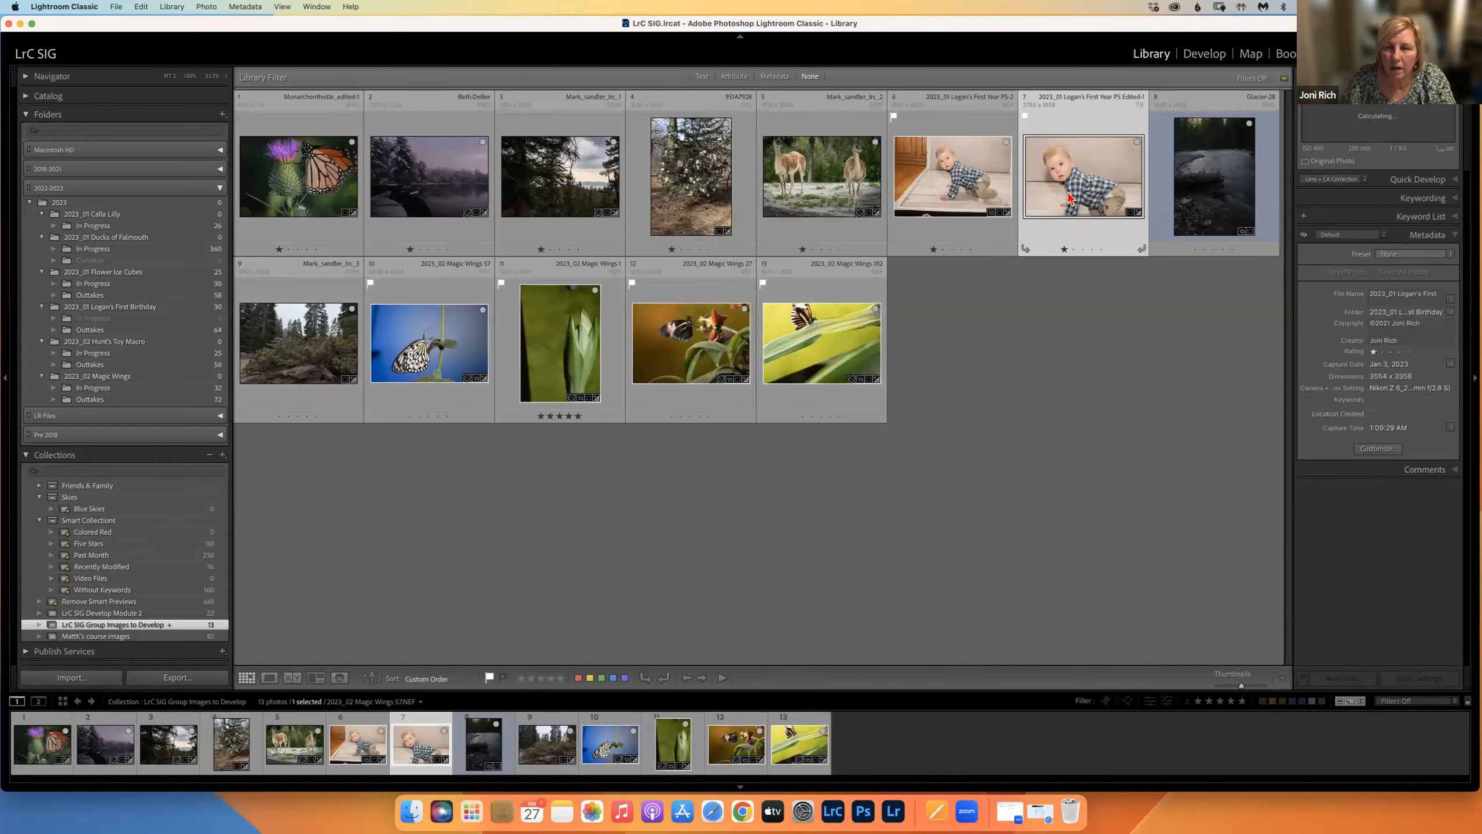
pyautogui.press('e')
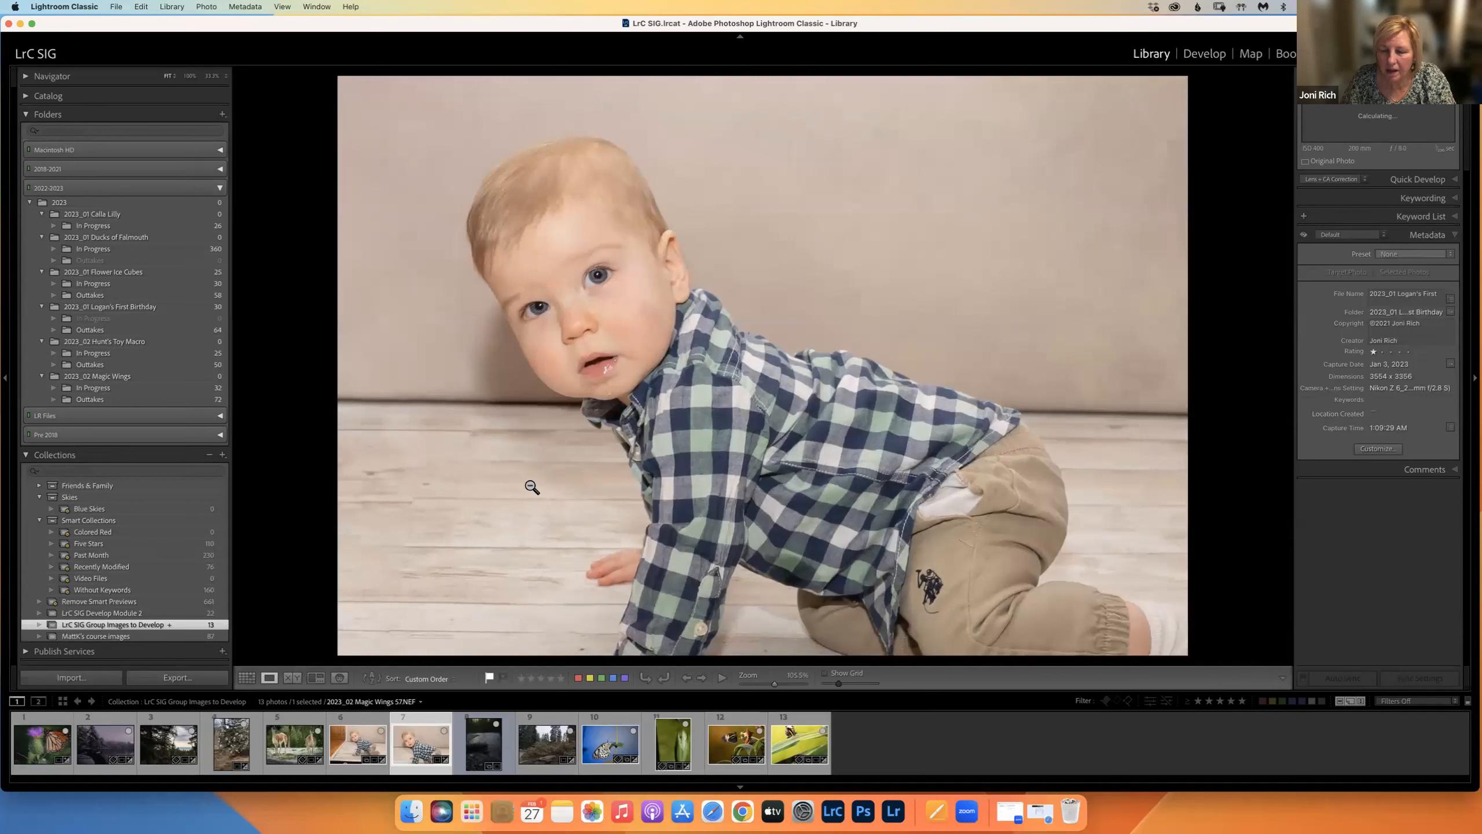
pyautogui.click(1210, 59)
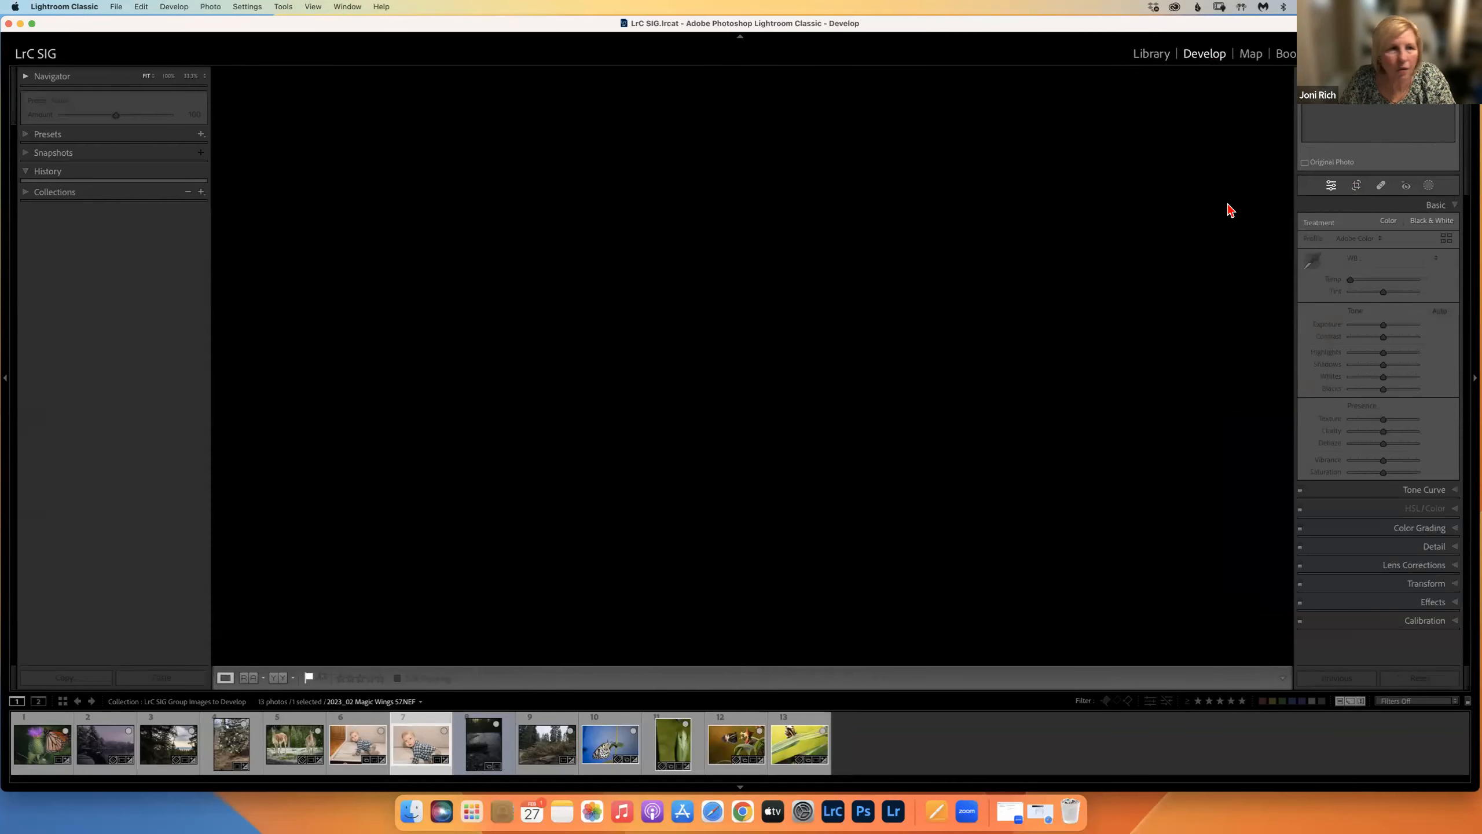
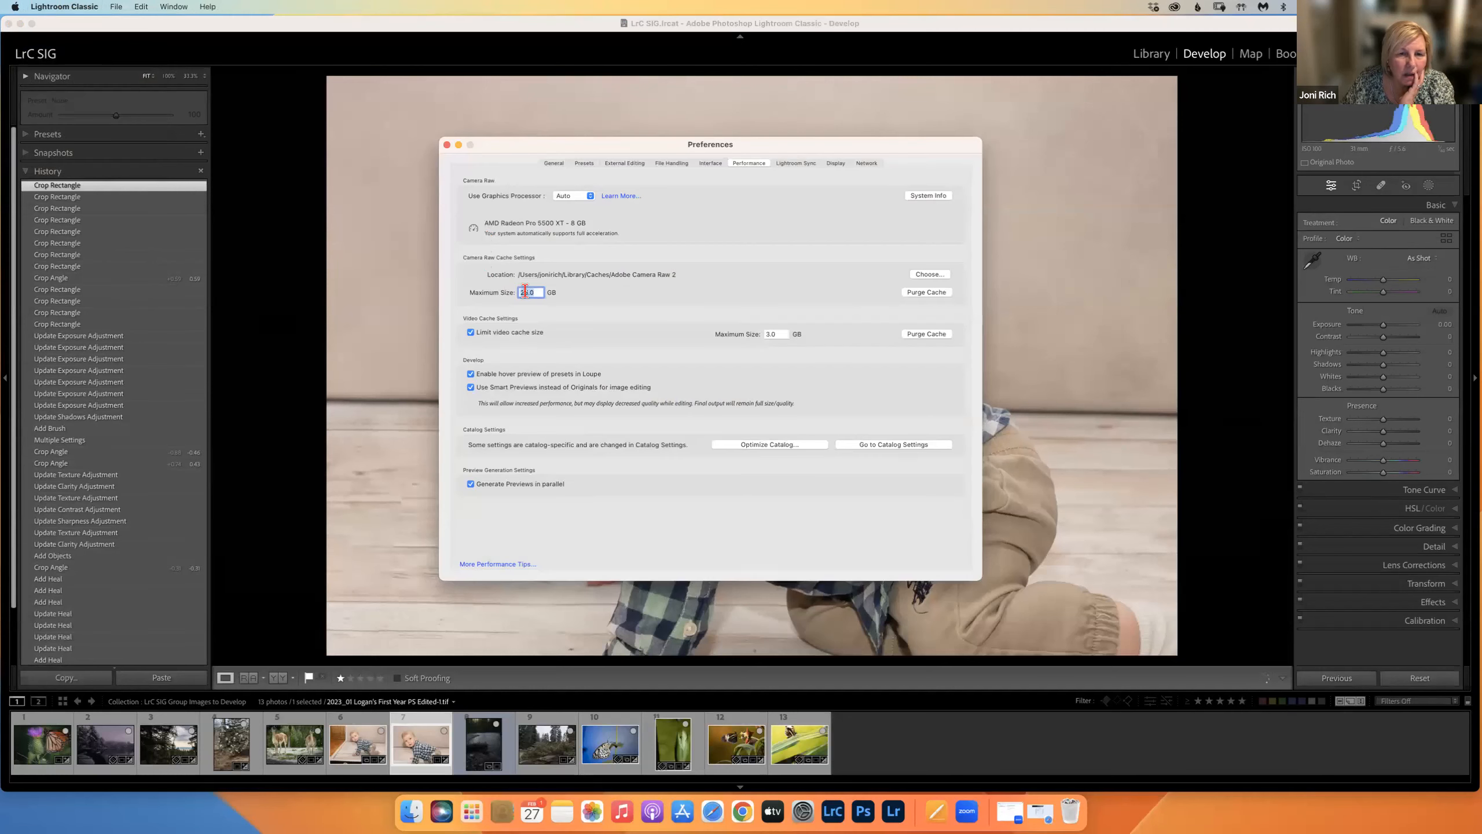
# Step: Set the Camera Raw cache's maximum size to 10.0 GB in the performance preferences and close them
pyautogui.click(528, 291)
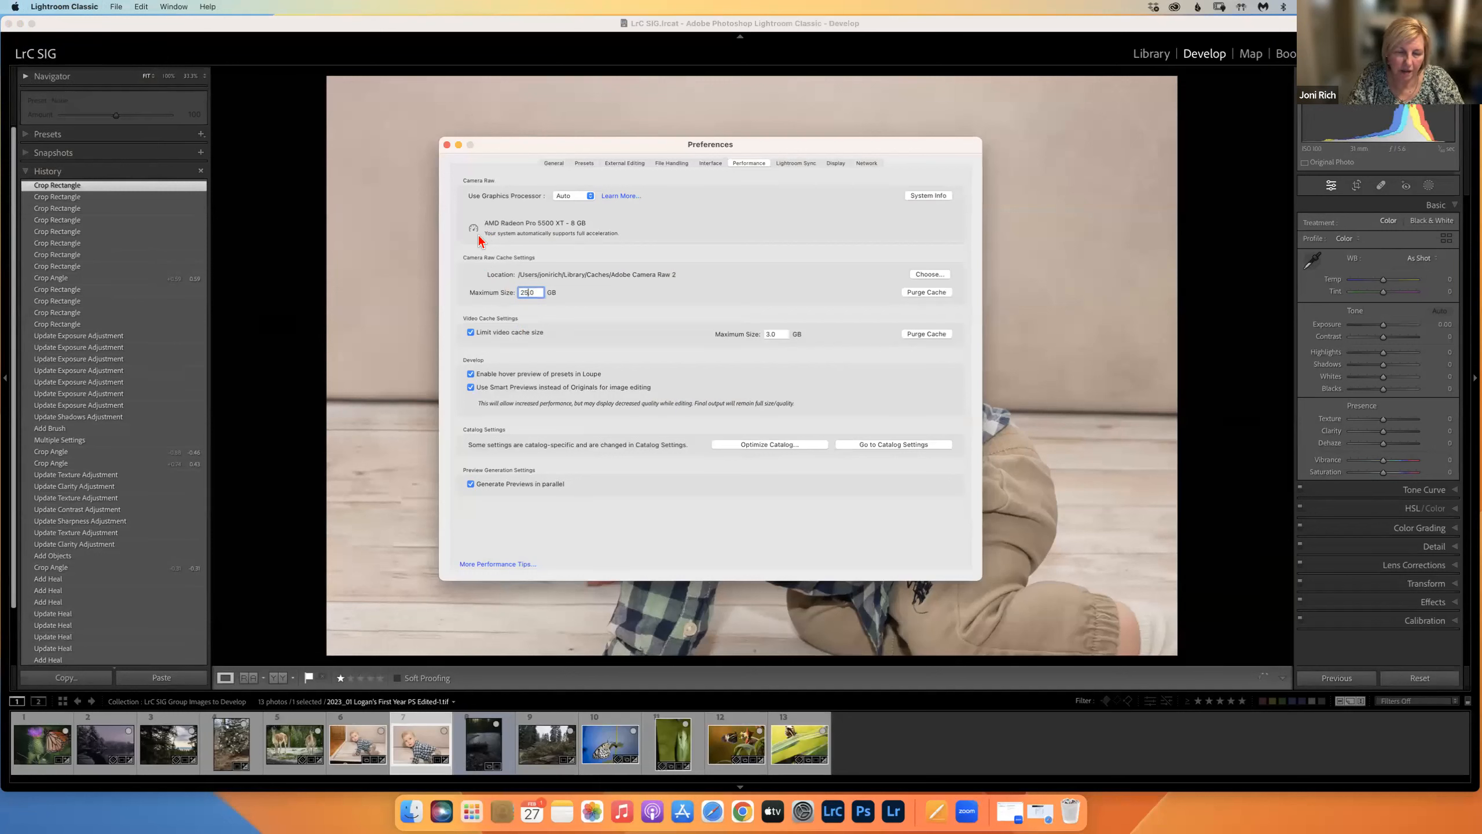
pyautogui.press('BackSpace')
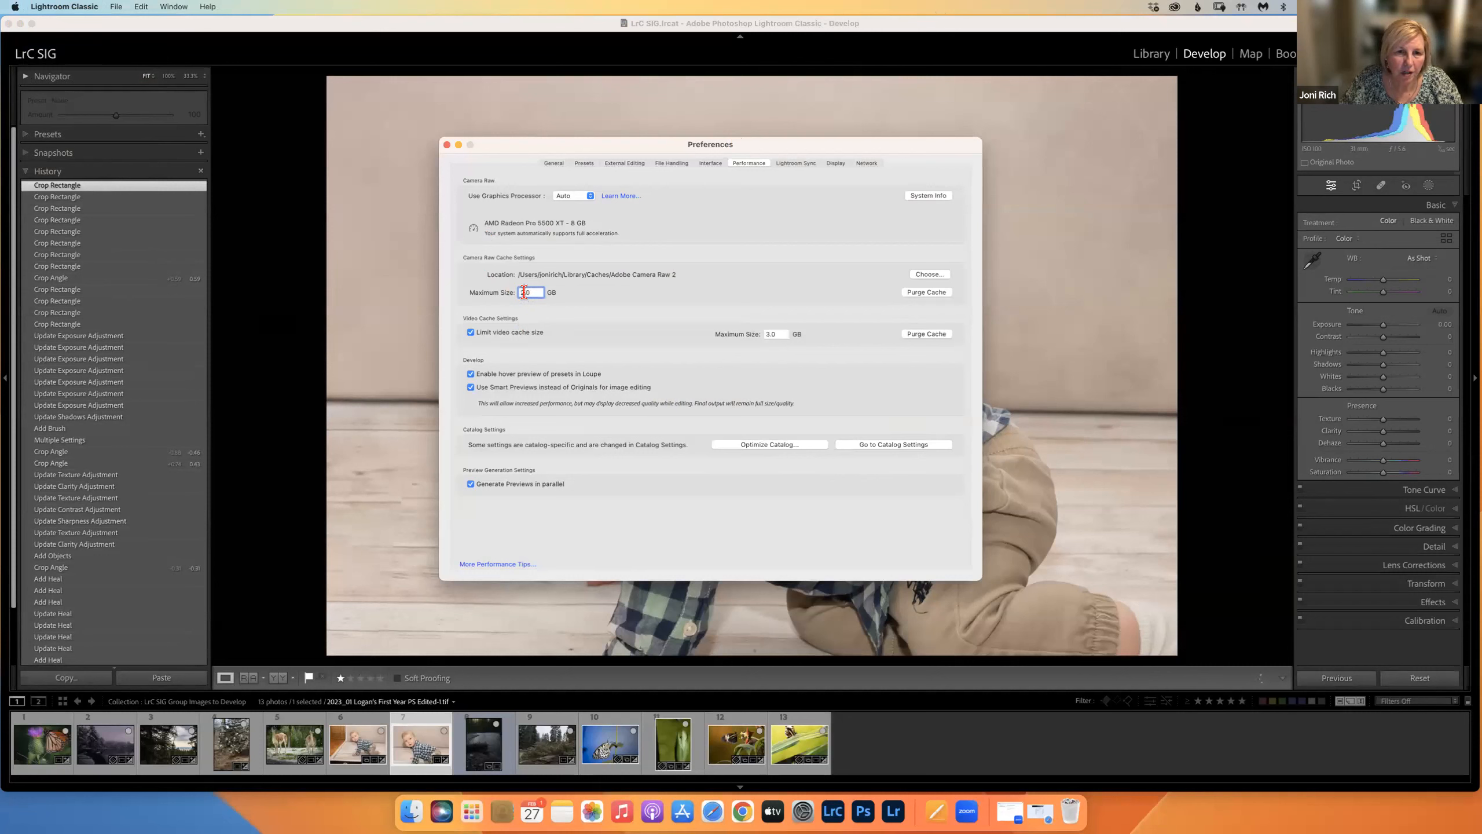
pyautogui.press('BackSpace')
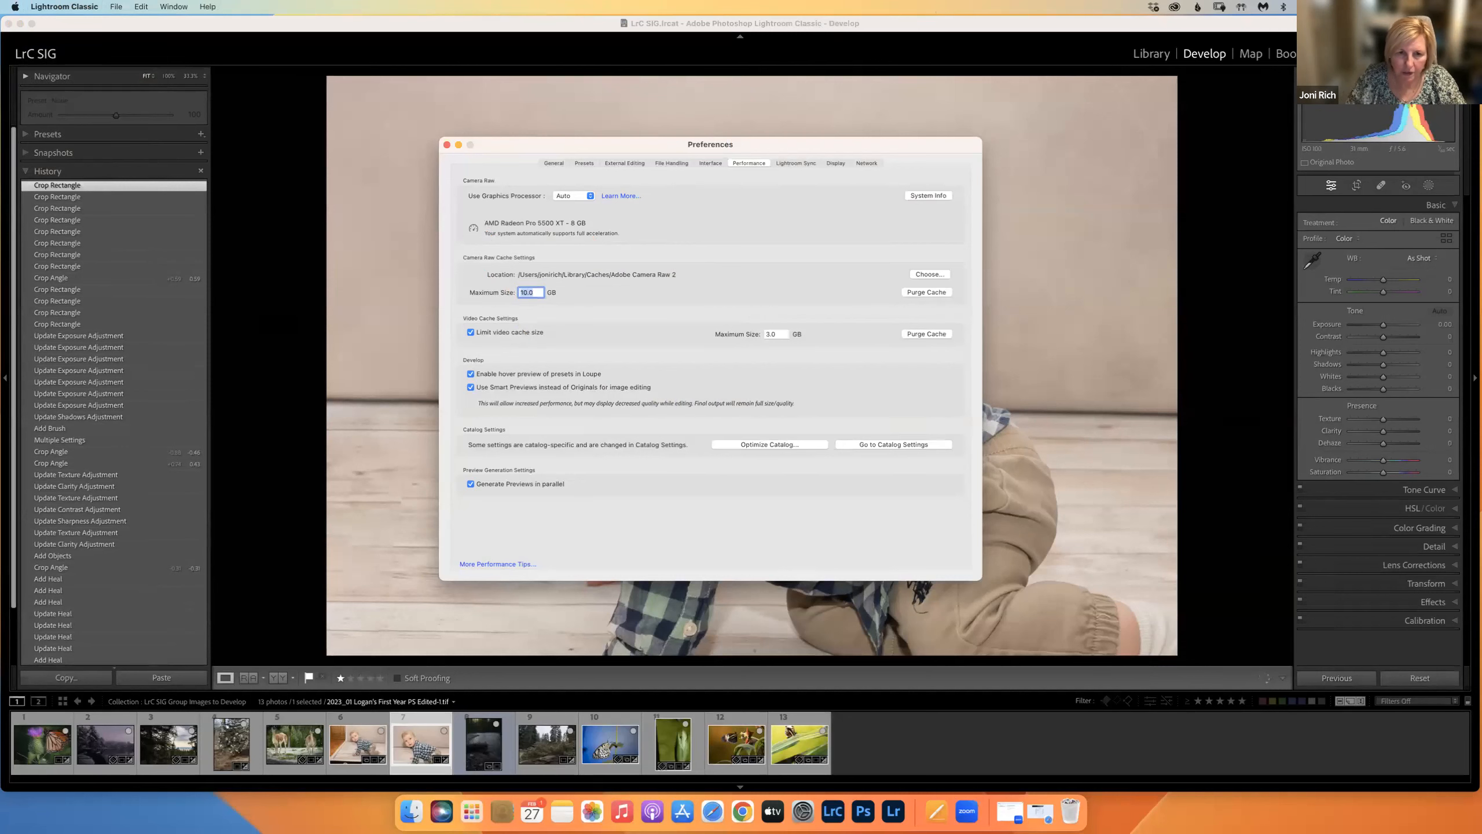
pyautogui.click(447, 144)
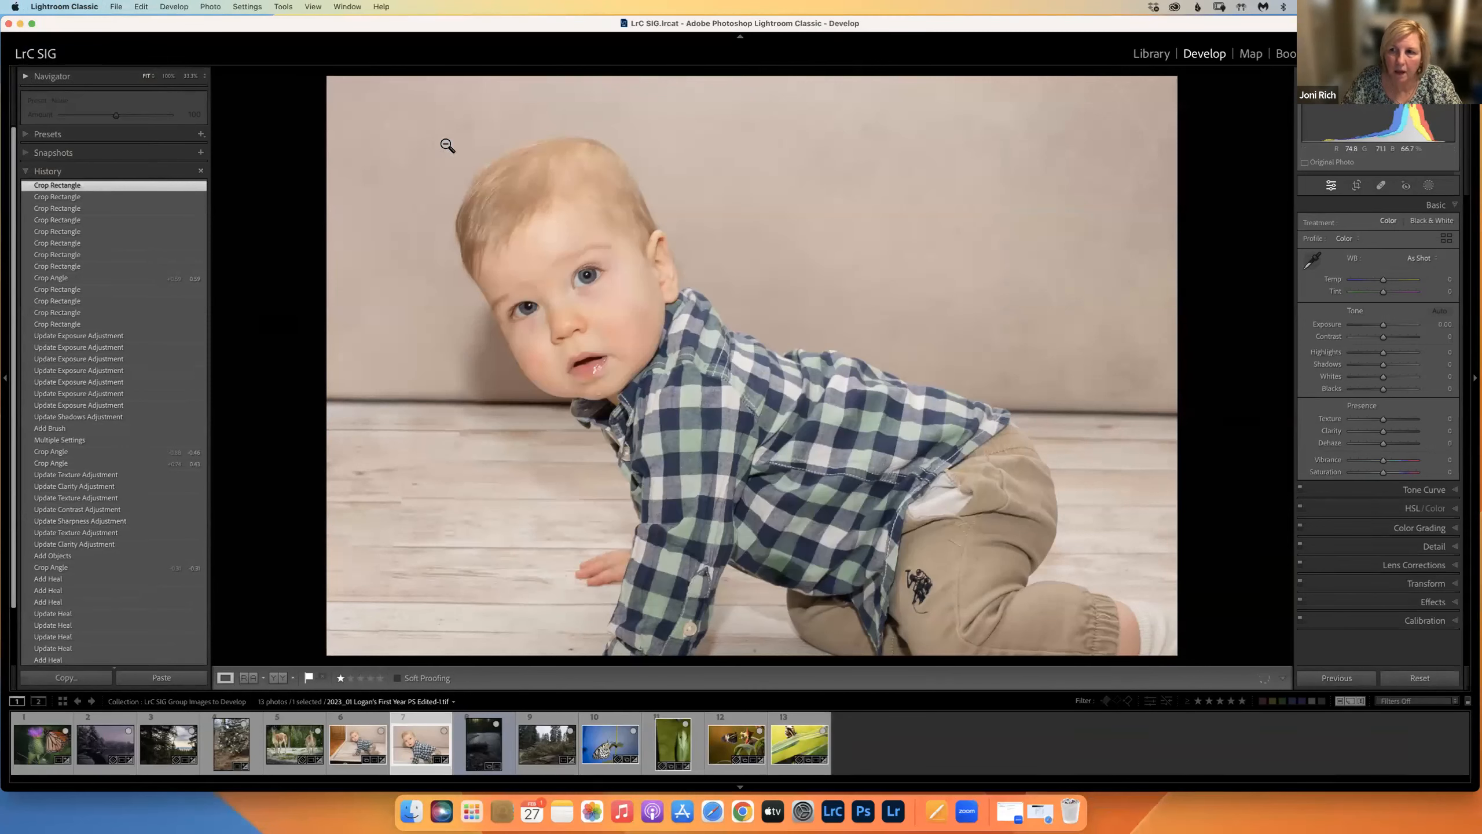
# Step: Open the wide baby photo and roll its edits back to the Delete Heal history state
pyautogui.click(356, 737)
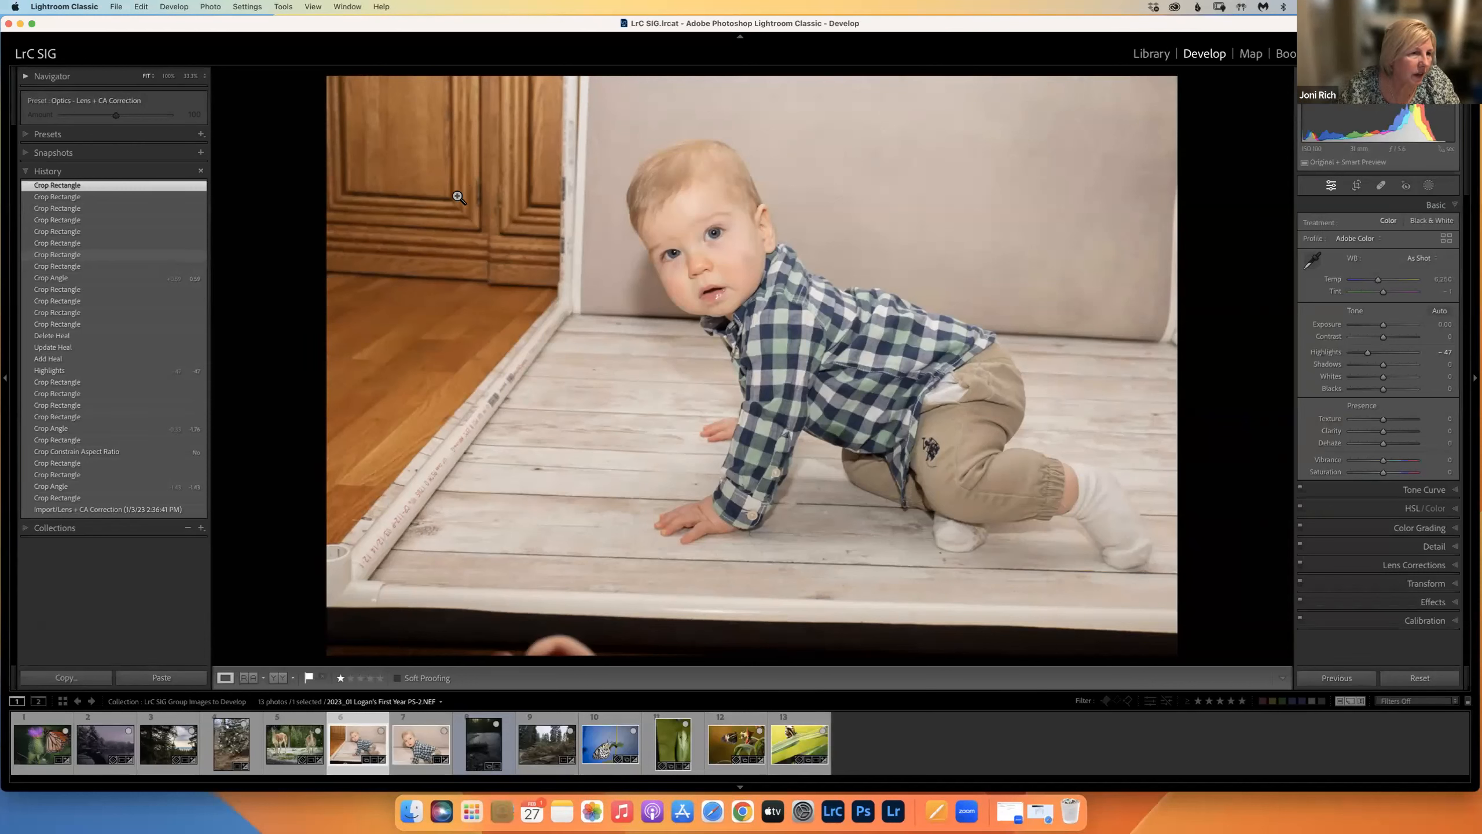
pyautogui.rightClick(439, 264)
pyautogui.click(417, 294)
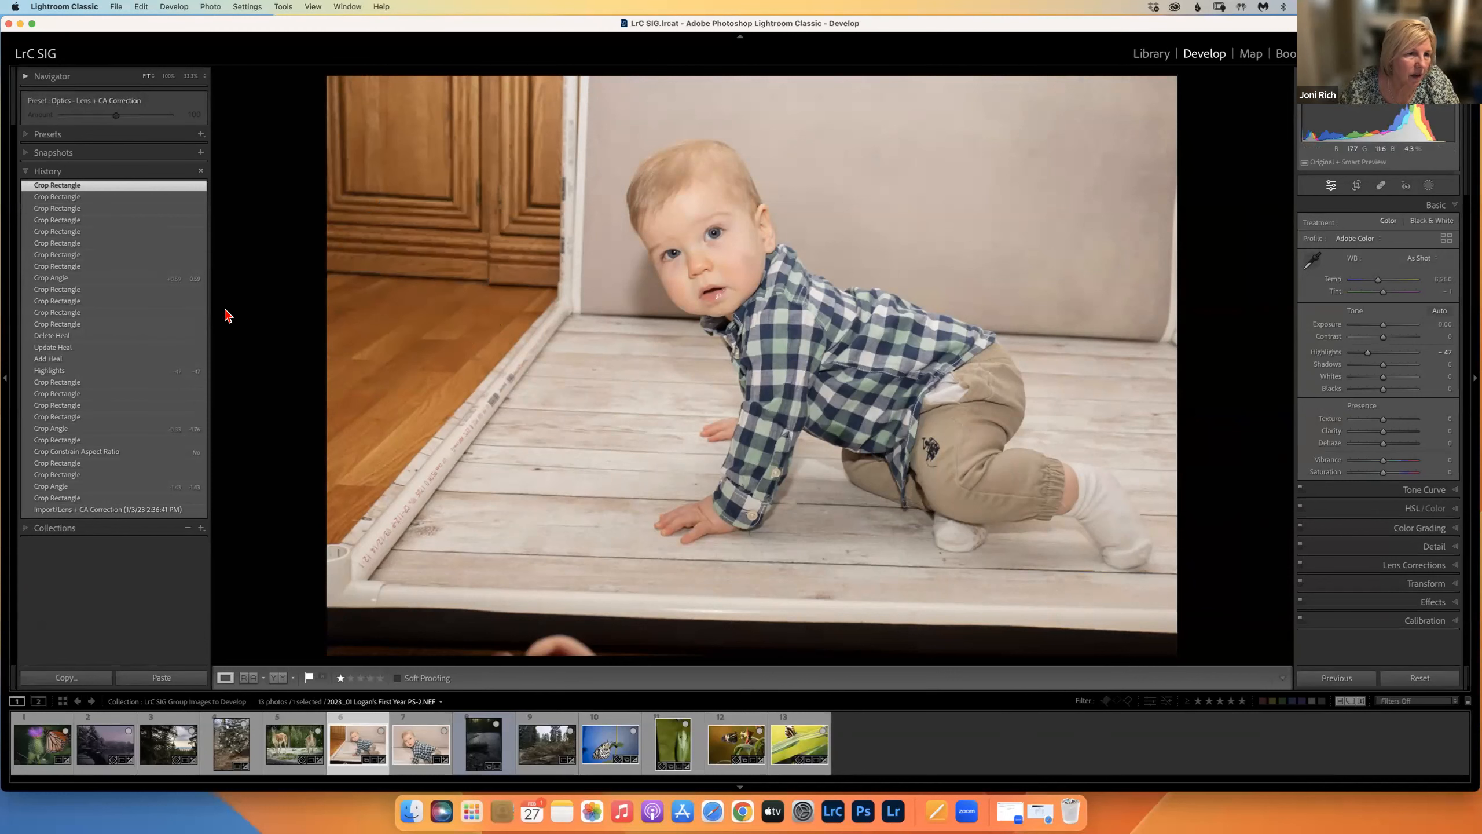
pyautogui.click(60, 337)
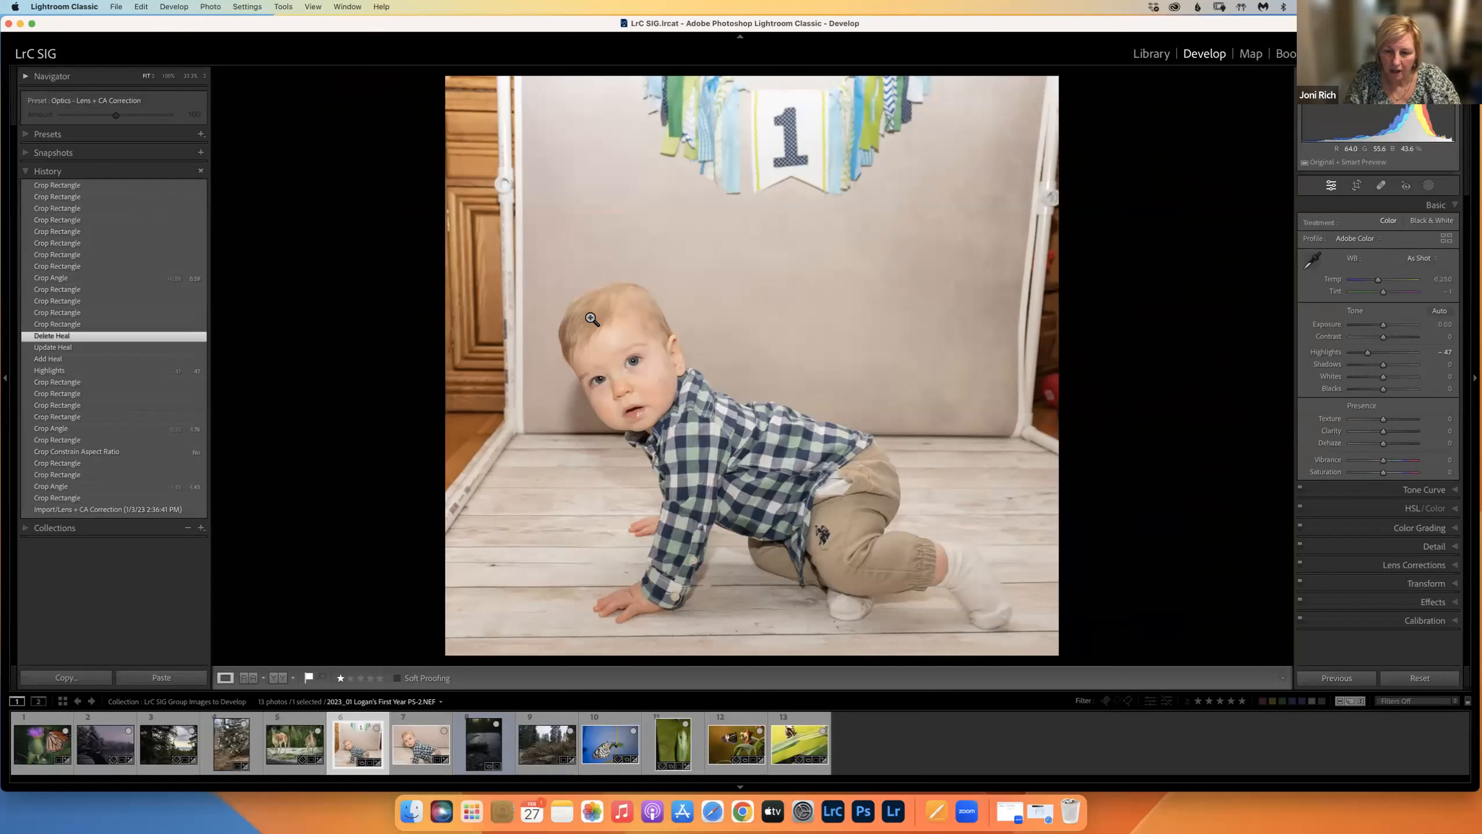
pyautogui.rightClick(862, 815)
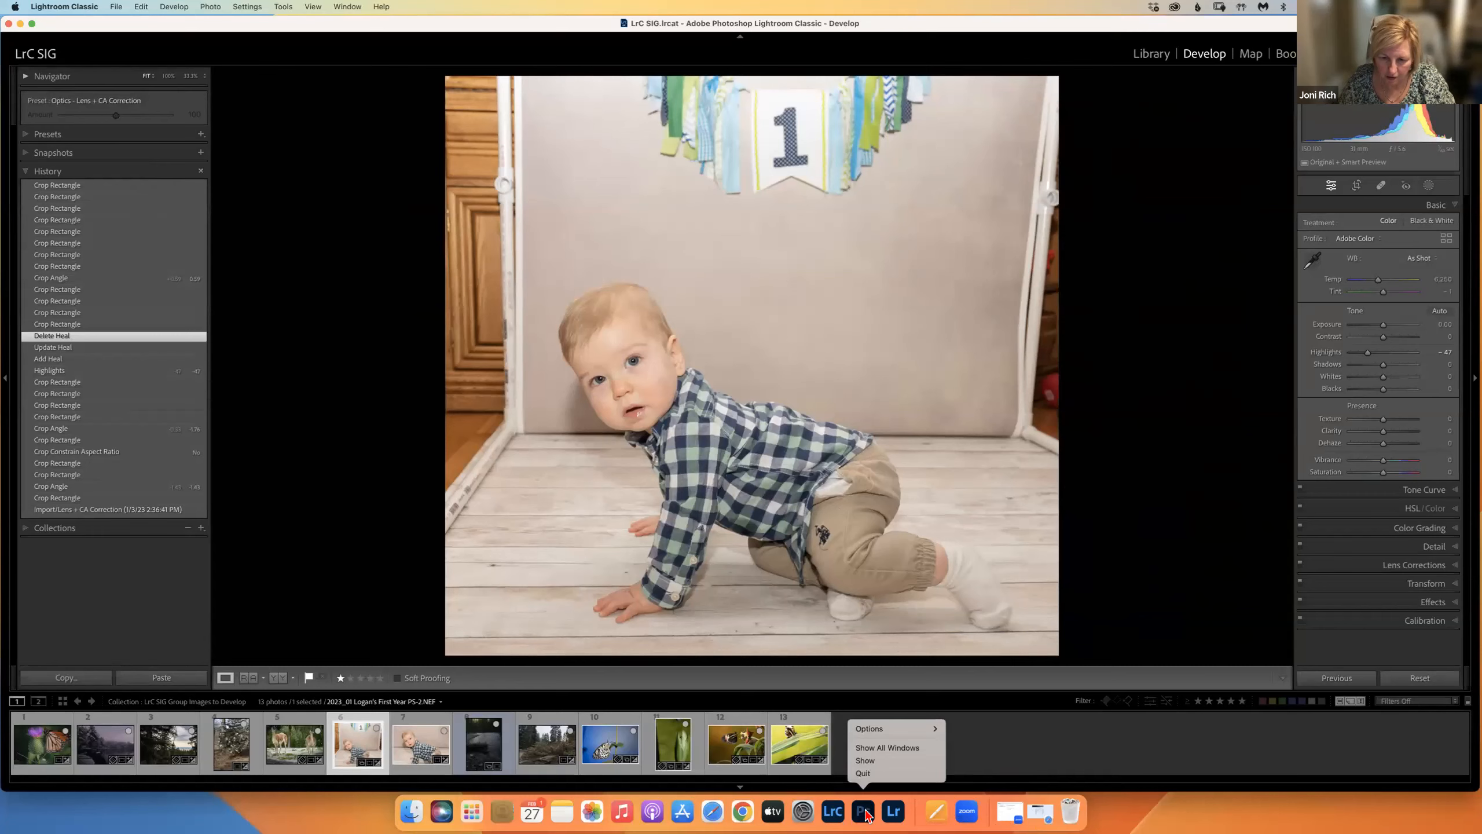
pyautogui.click(1042, 725)
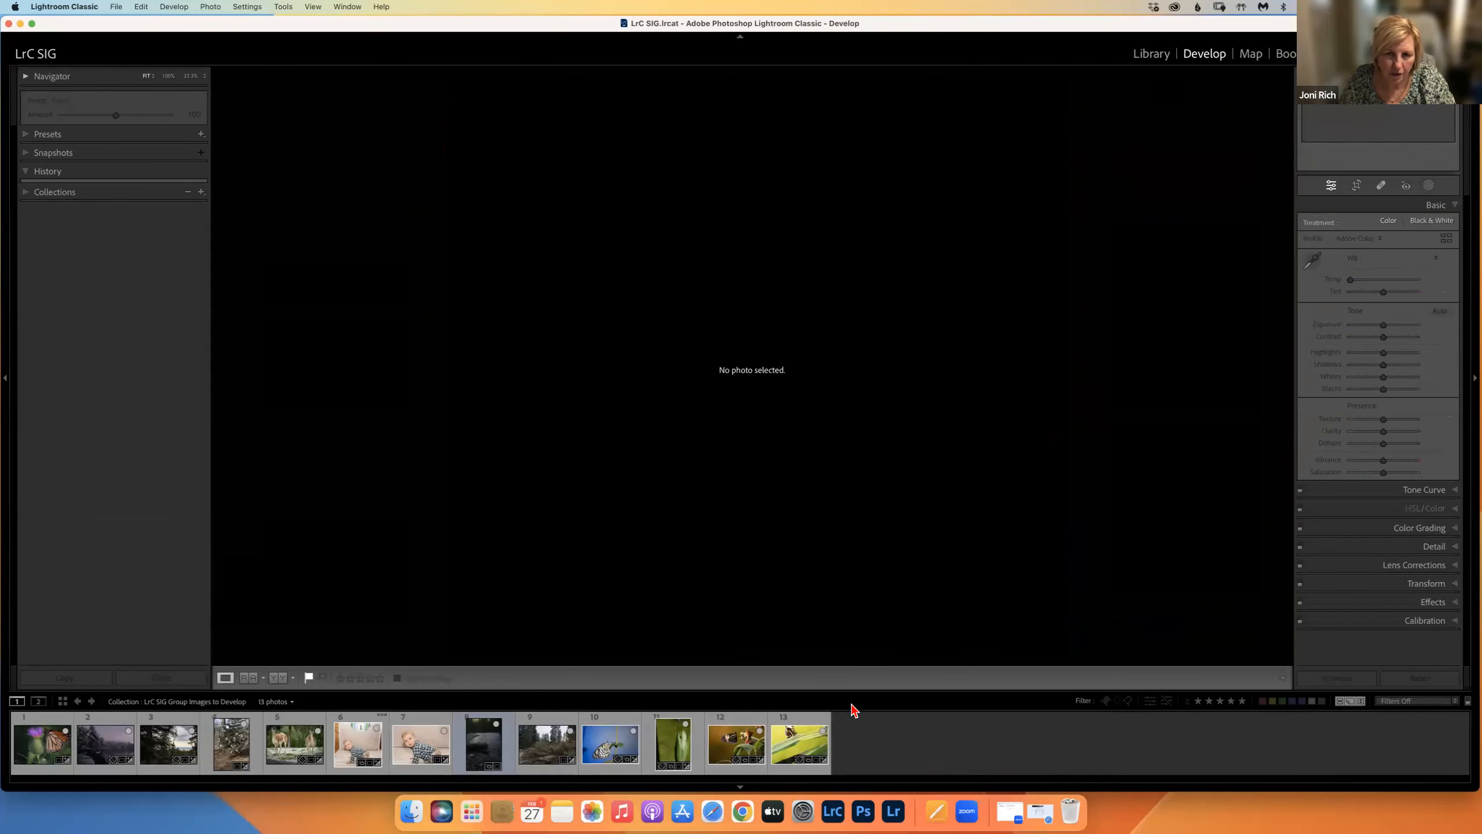
pyautogui.click(358, 754)
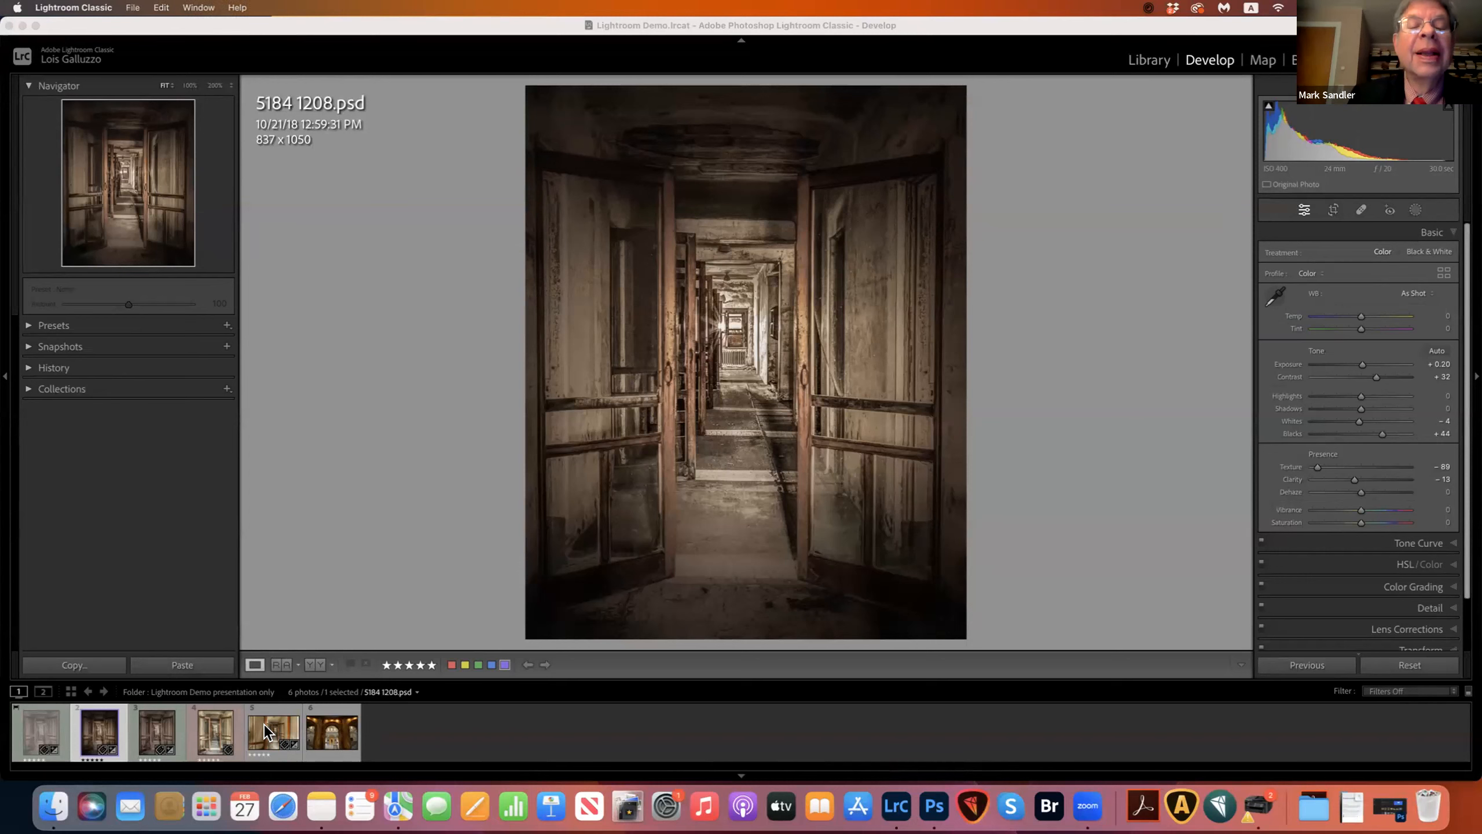
# Step: Compare the raw corridor photo 5184cr2.cr2 with the finished version 5184 1208.psd in Develop, ending on the raw file
pyautogui.click(264, 723)
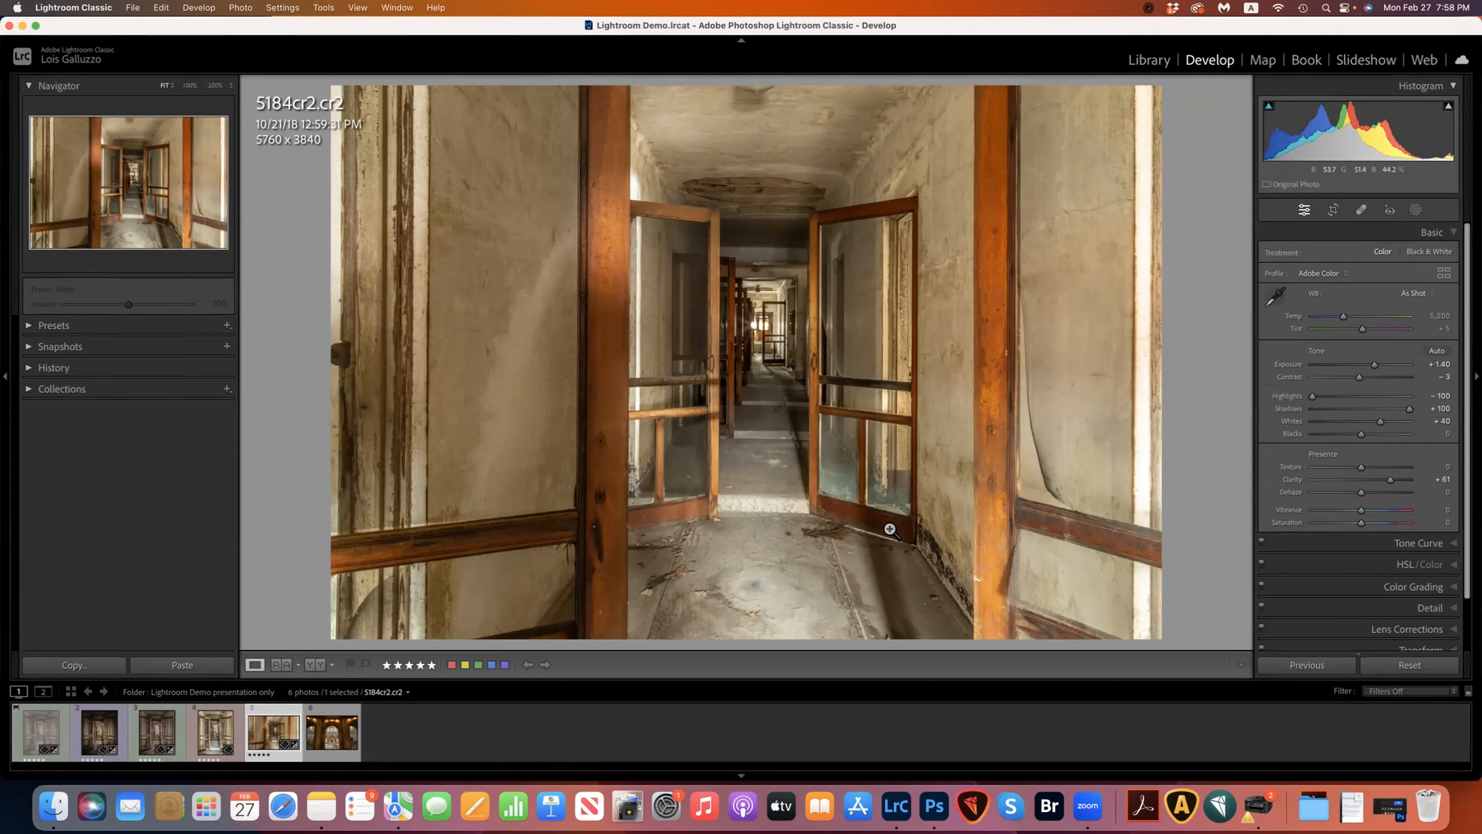
pyautogui.click(92, 741)
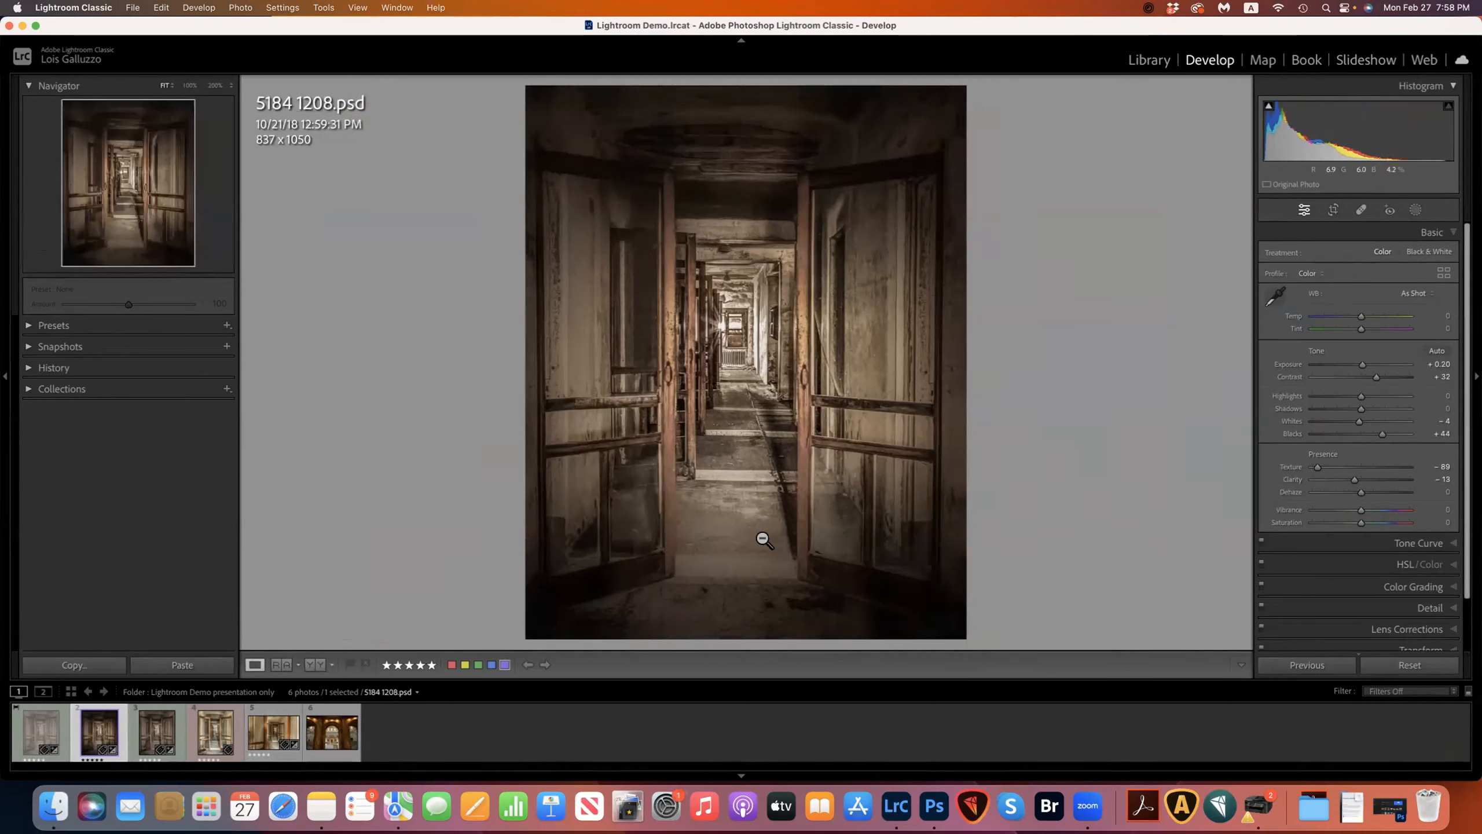
pyautogui.click(275, 730)
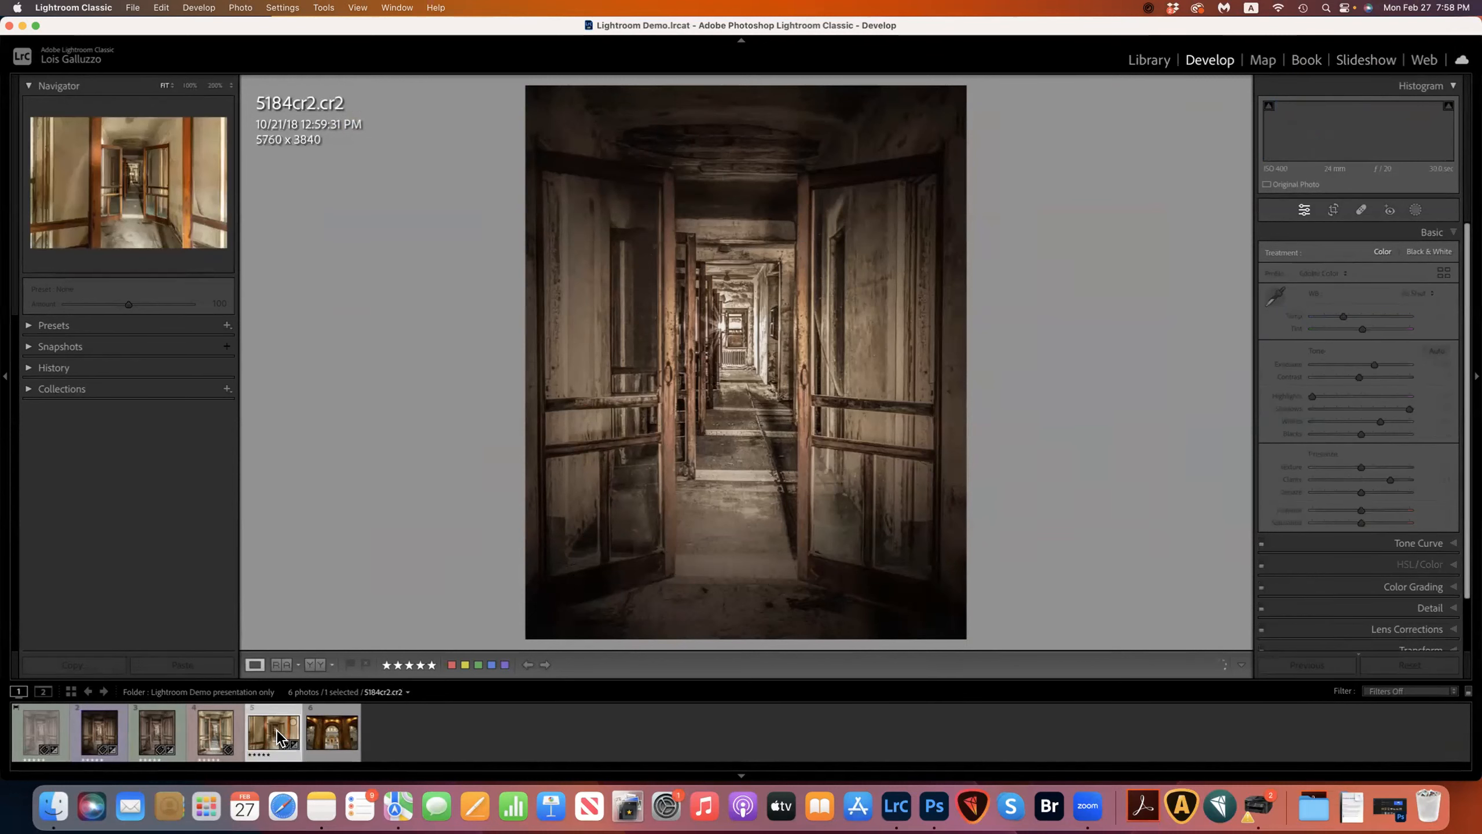
# Step: Open the original hallway photo 5184cr2.cr2 from Lightroom Classic in Adobe Photoshop 2023 for editing
pyautogui.click(92, 733)
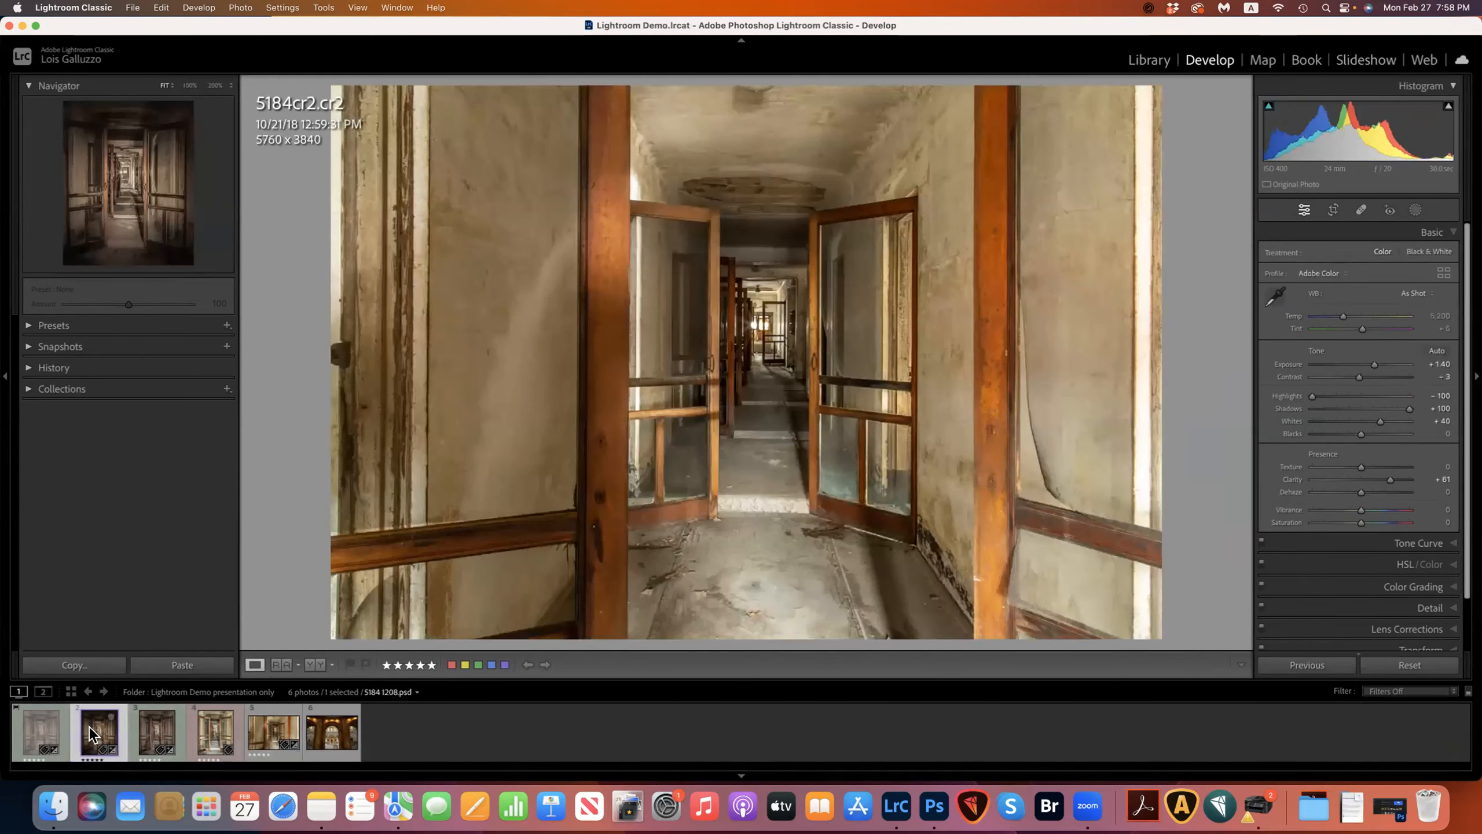
pyautogui.click(274, 736)
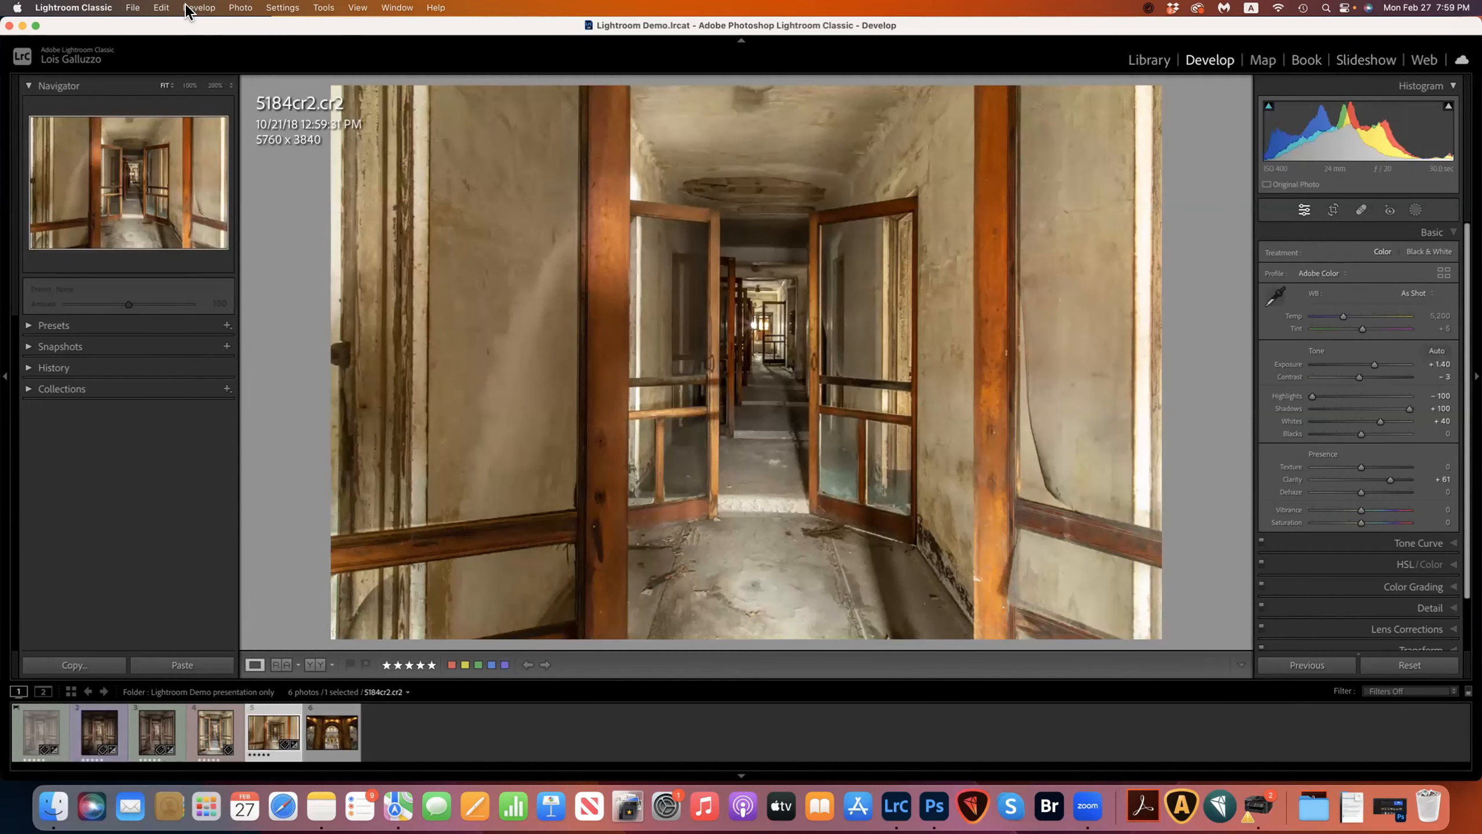
pyautogui.click(239, 8)
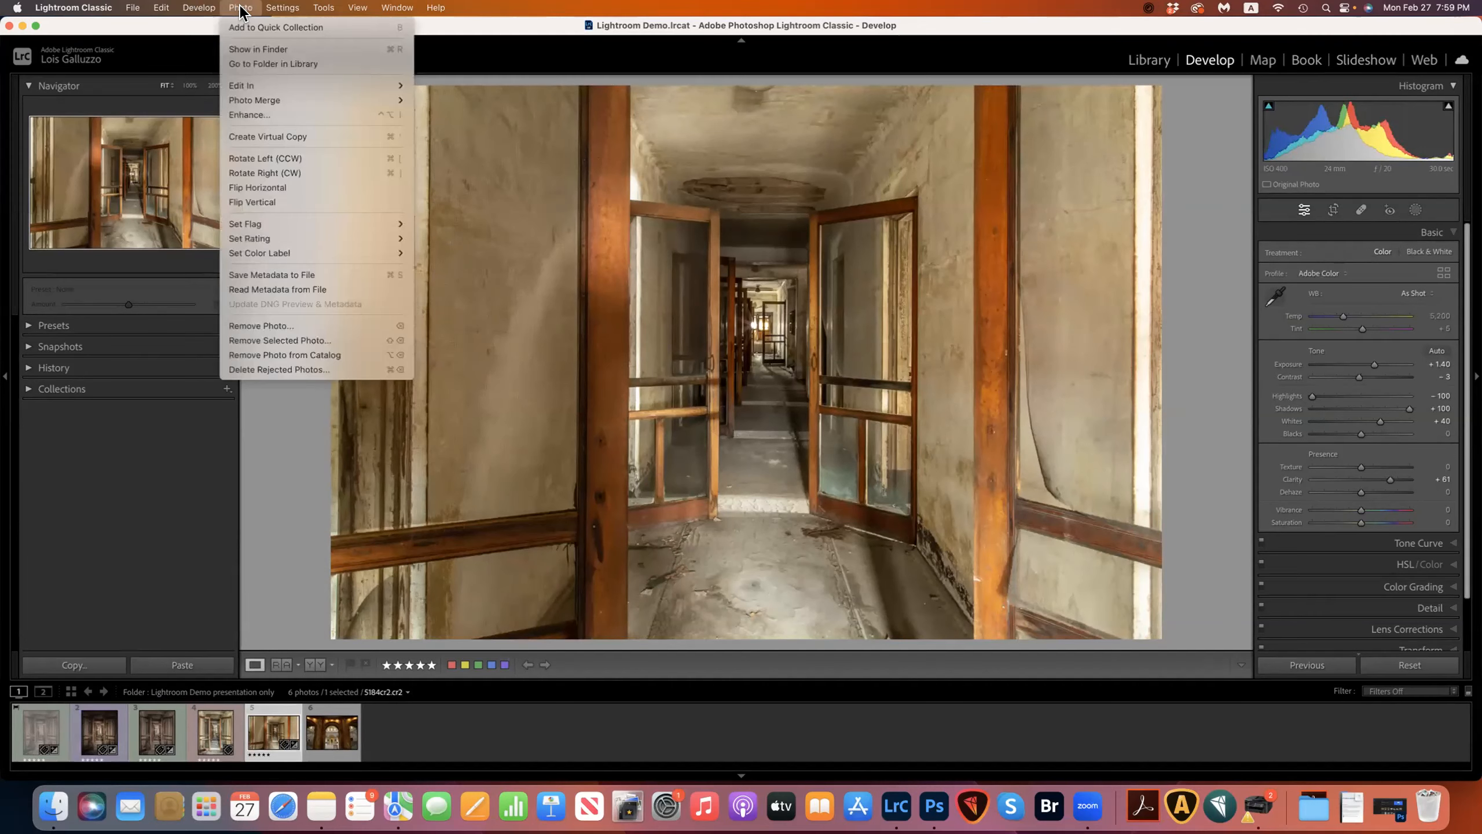
pyautogui.moveTo(257, 91)
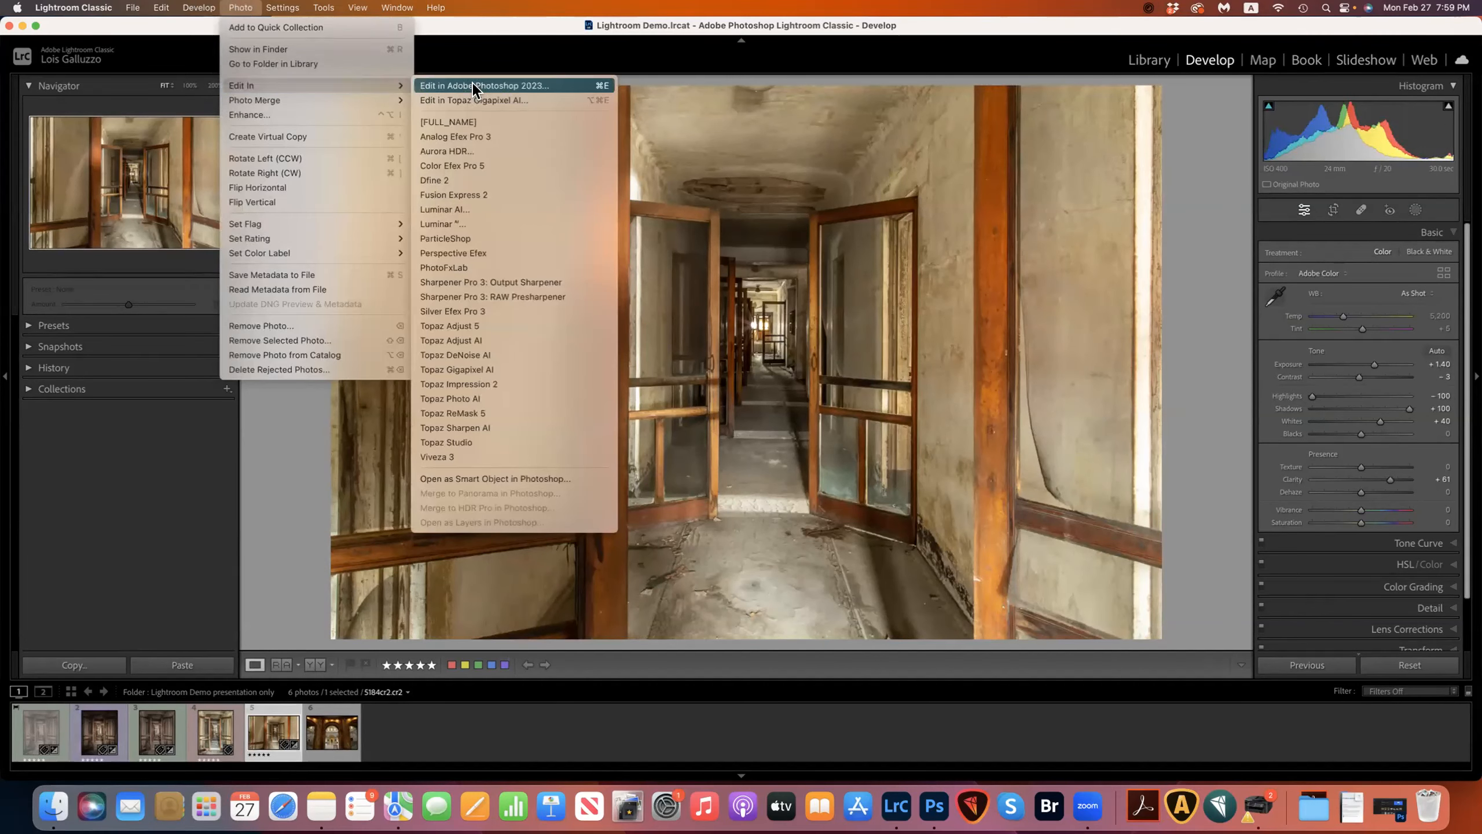
pyautogui.click(492, 85)
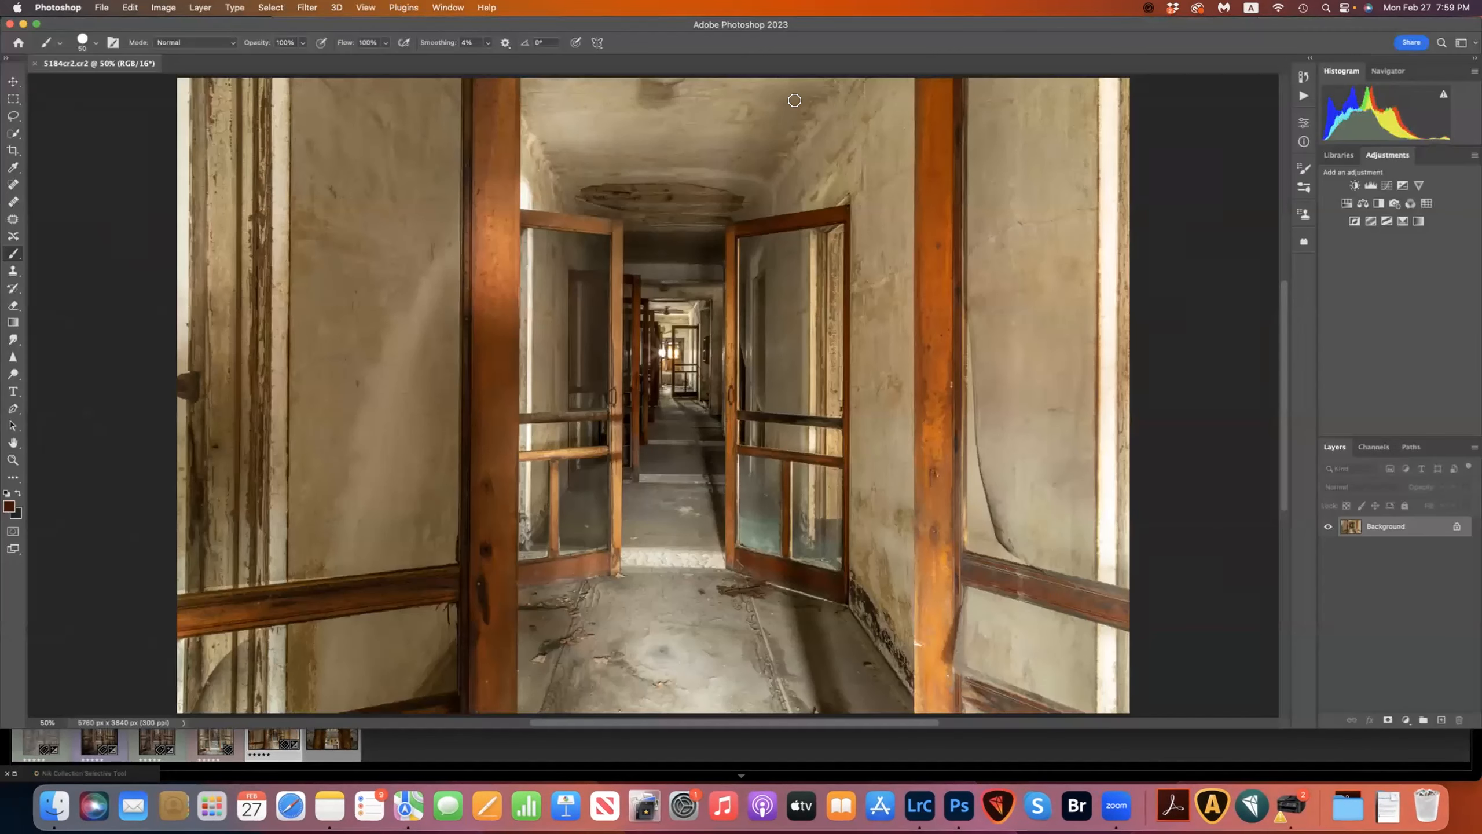
# Step: Crop the hallway photo tightly around the open double doors, trimming all four sides, and apply the crop
pyautogui.click(12, 152)
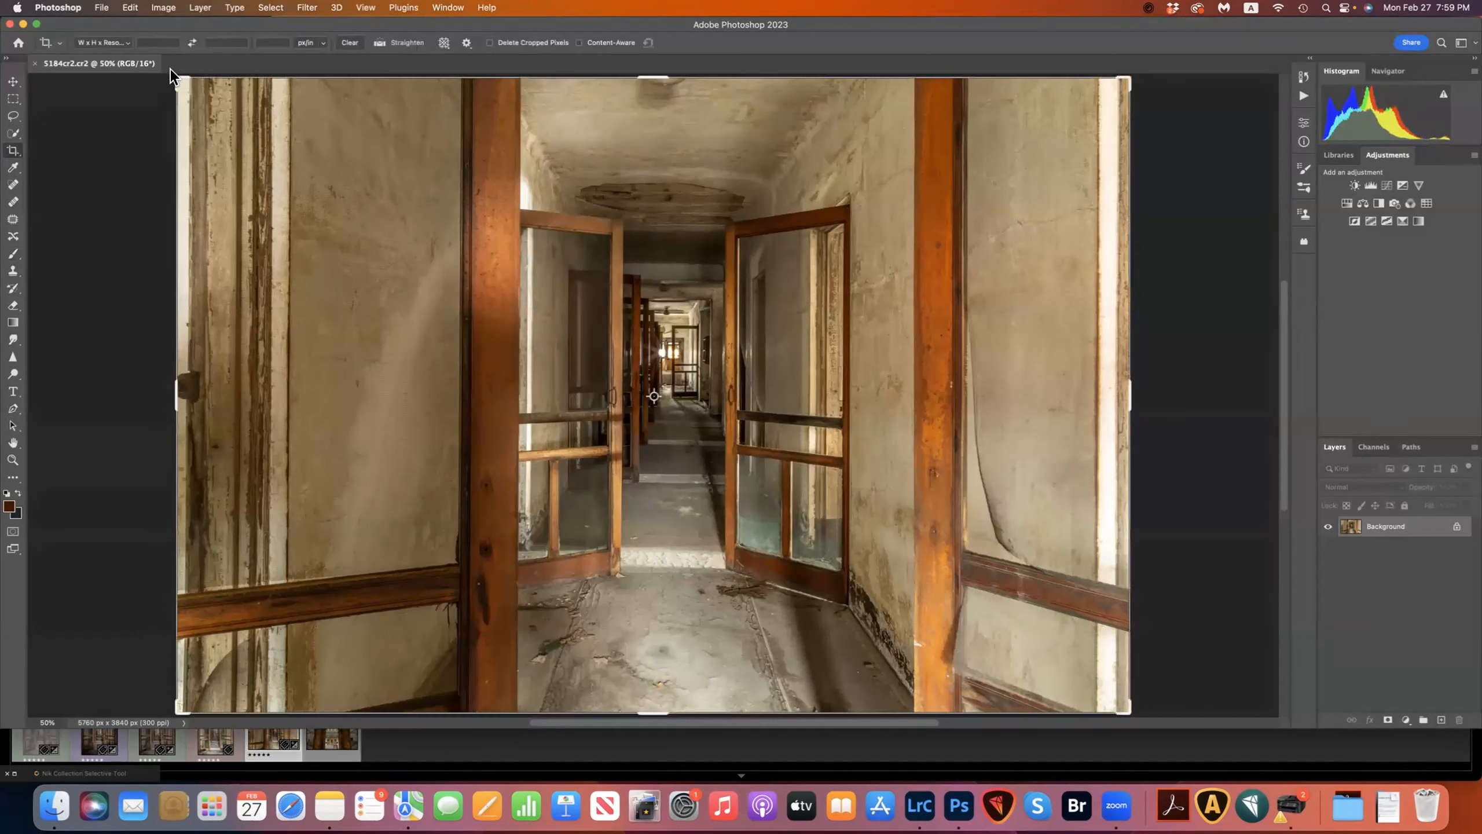
pyautogui.click(237, 104)
pyautogui.moveTo(177, 79); pyautogui.dragTo(309, 133)
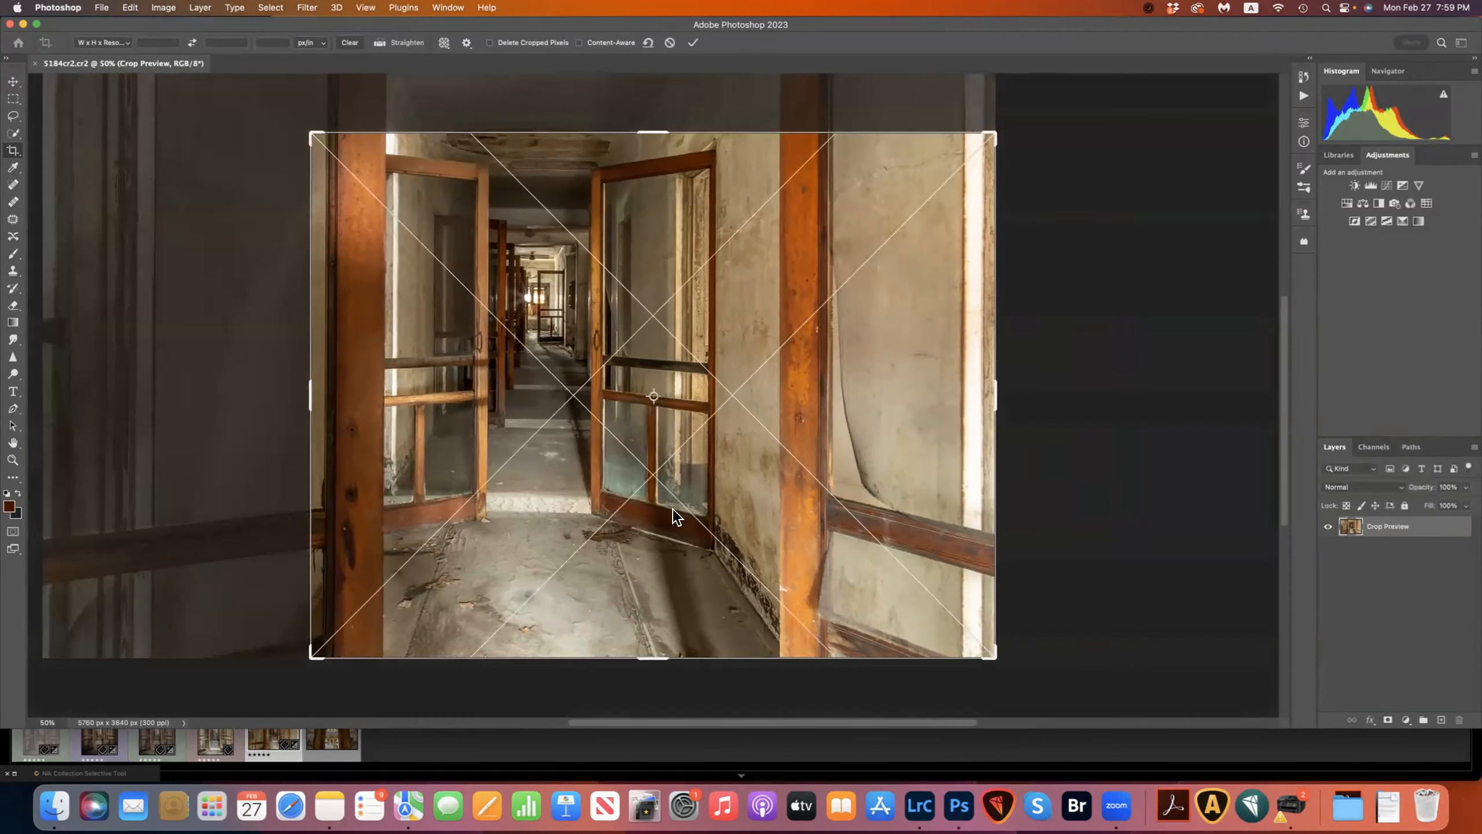
pyautogui.click(579, 657)
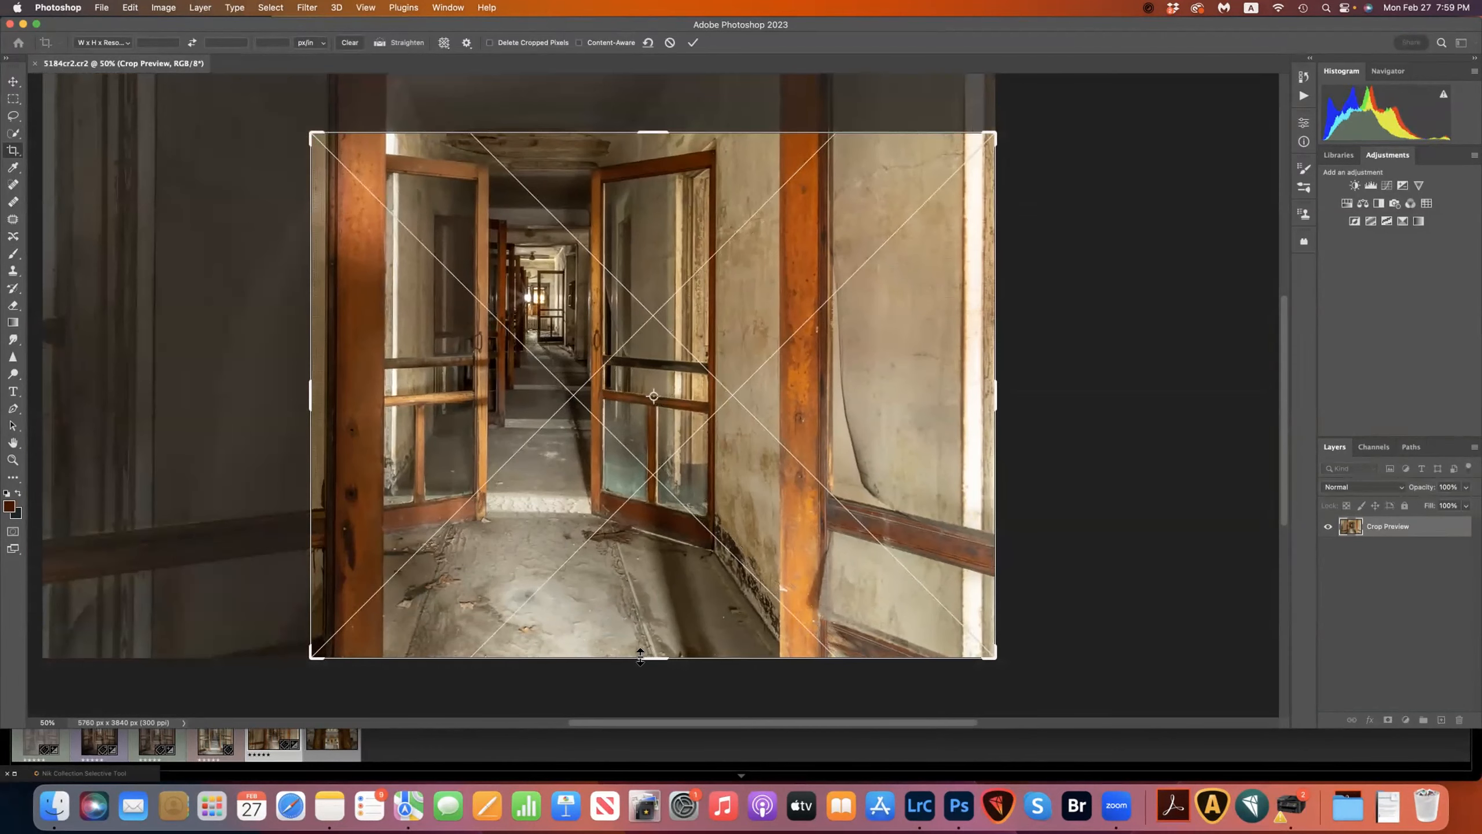
pyautogui.click(641, 635)
pyautogui.moveTo(640, 634); pyautogui.dragTo(642, 605)
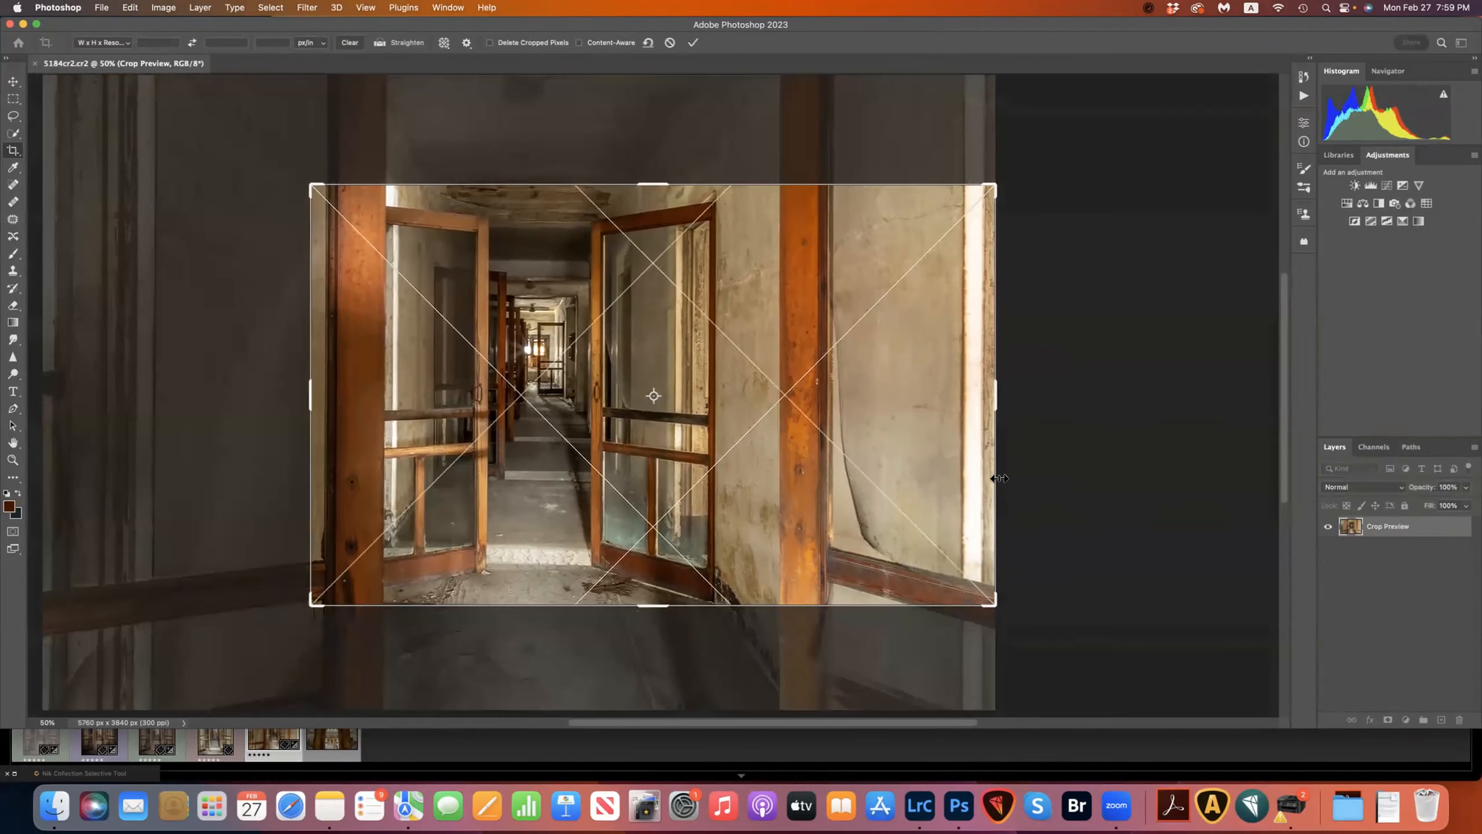
pyautogui.moveTo(996, 477); pyautogui.dragTo(884, 469)
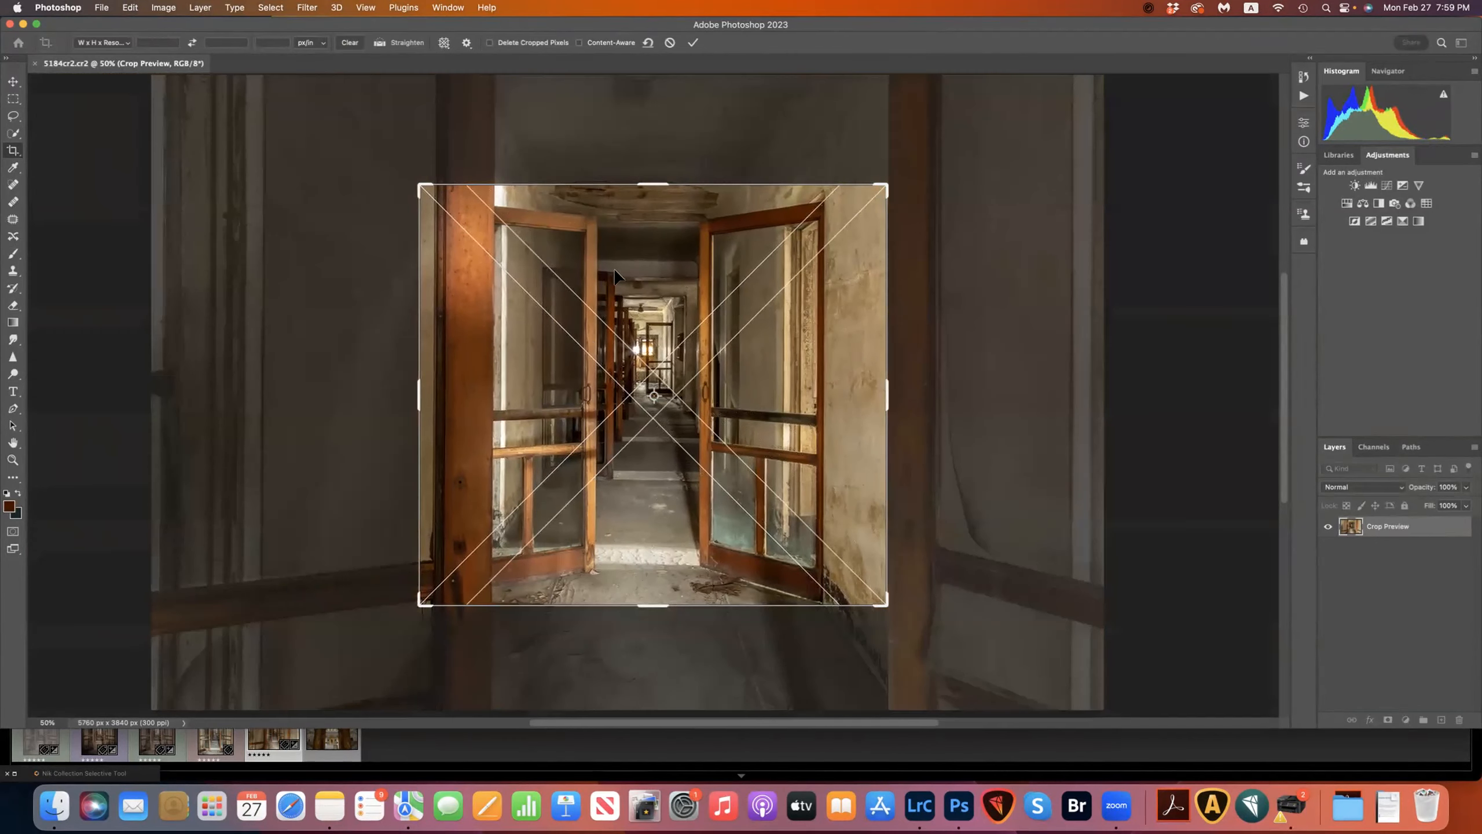
pyautogui.click(691, 43)
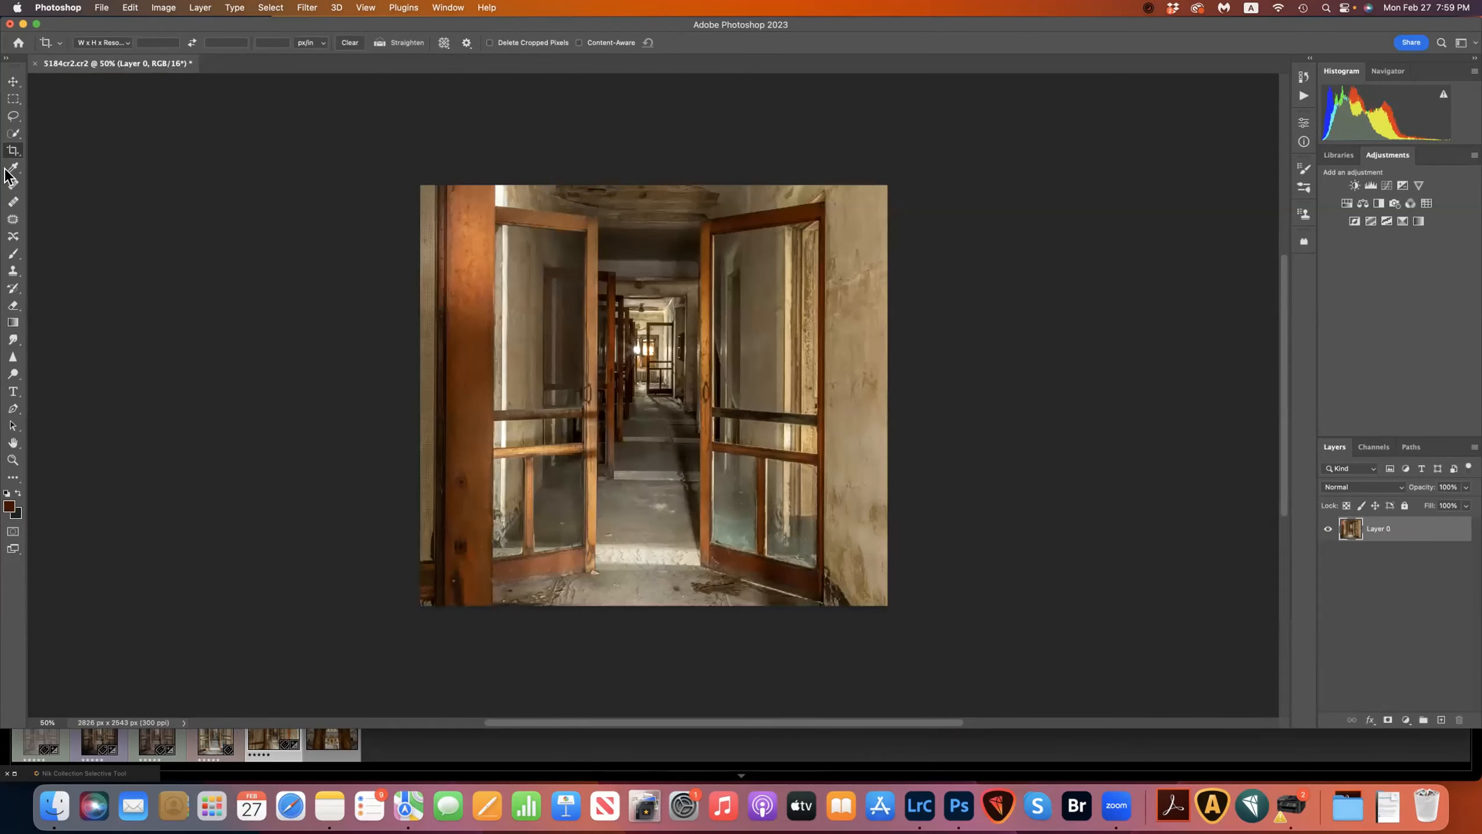
# Step: Select the outer half of the right door and adjoining wall with the Rectangular Marquee, copy it and paste it in place
pyautogui.click(13, 99)
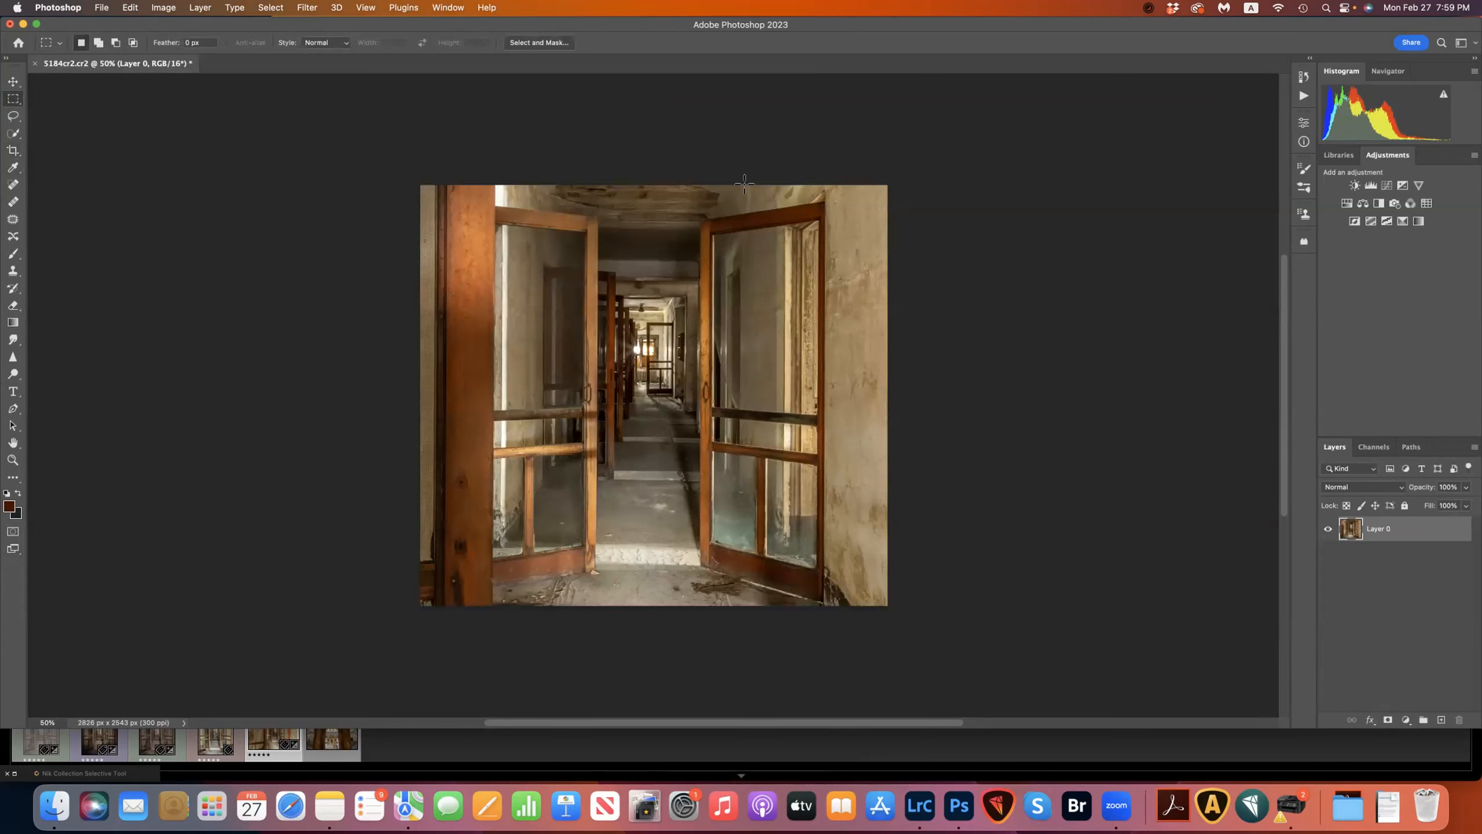
pyautogui.moveTo(753, 185); pyautogui.dragTo(899, 628)
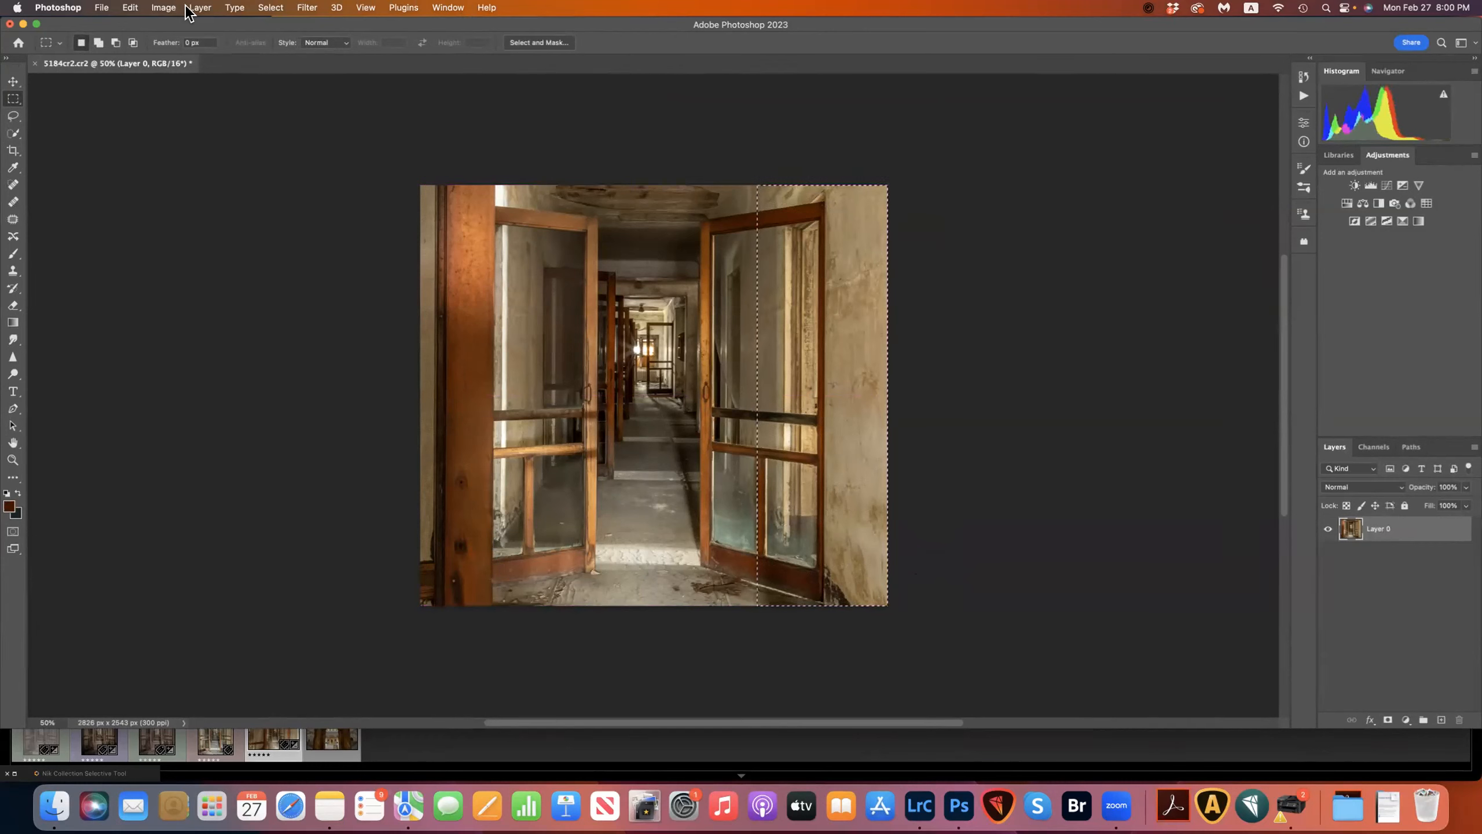
pyautogui.click(131, 10)
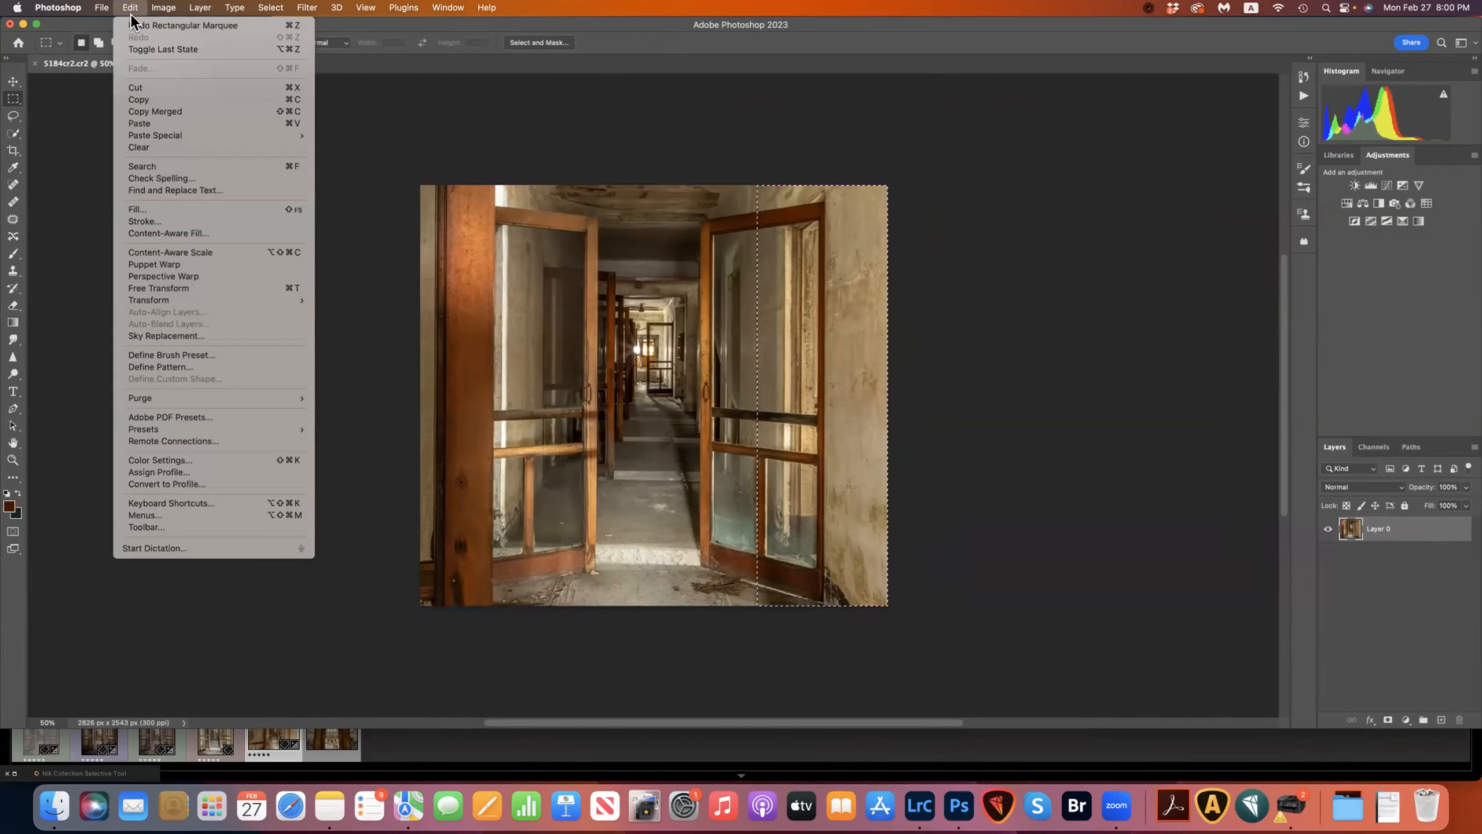
pyautogui.click(129, 88)
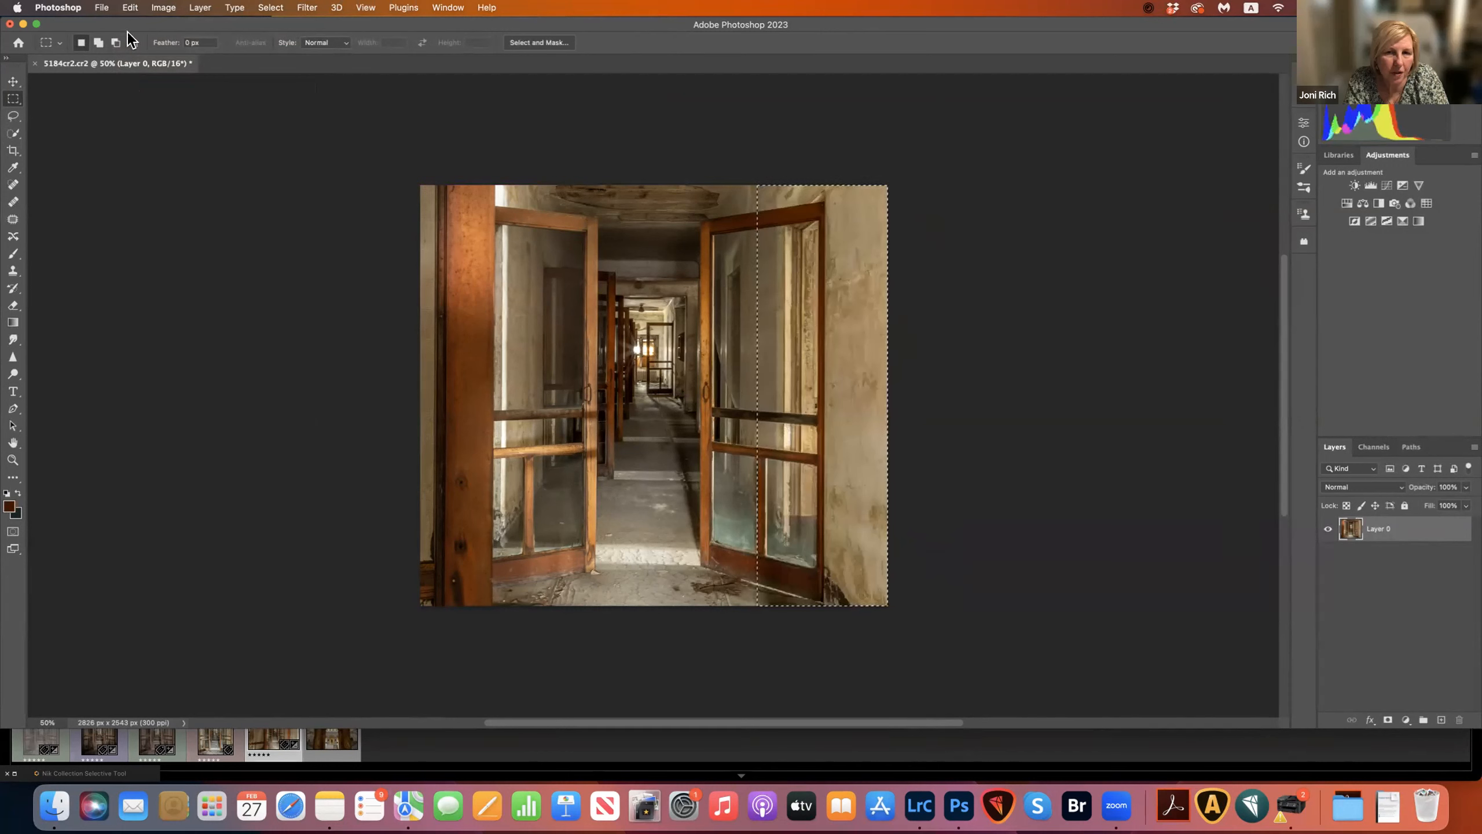
pyautogui.click(128, 8)
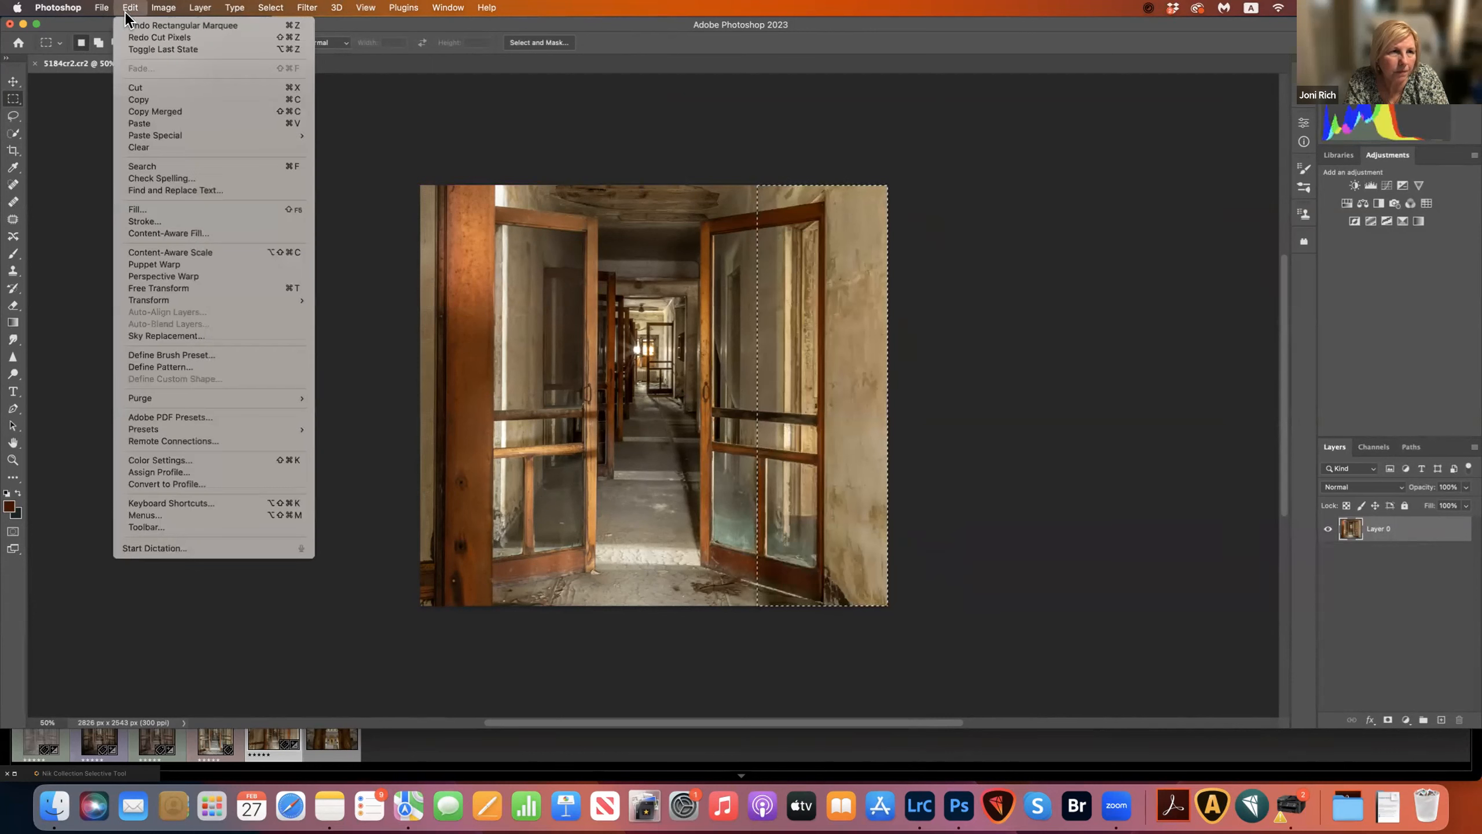
pyautogui.click(142, 97)
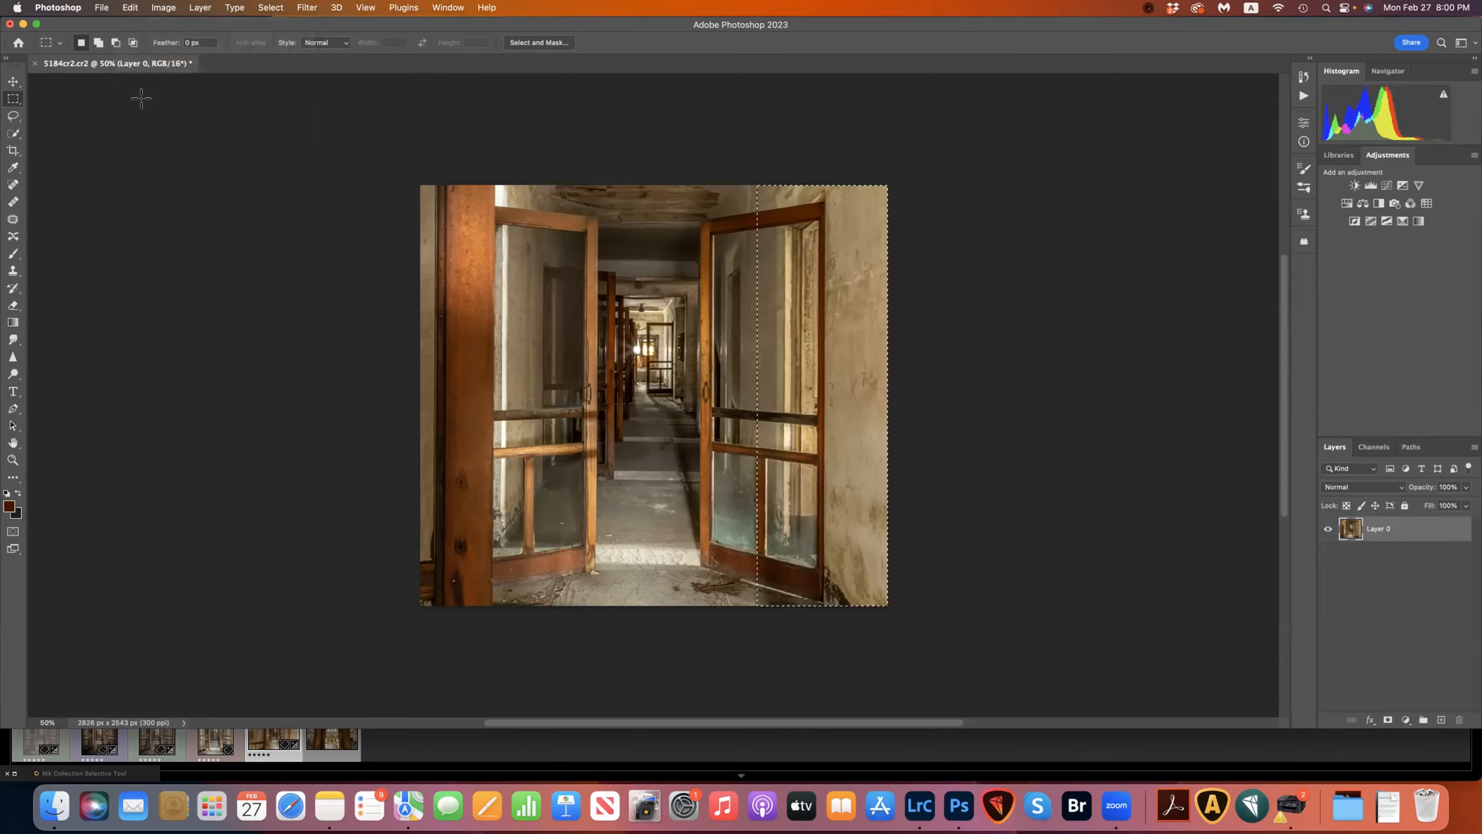
pyautogui.click(131, 8)
pyautogui.moveTo(139, 139)
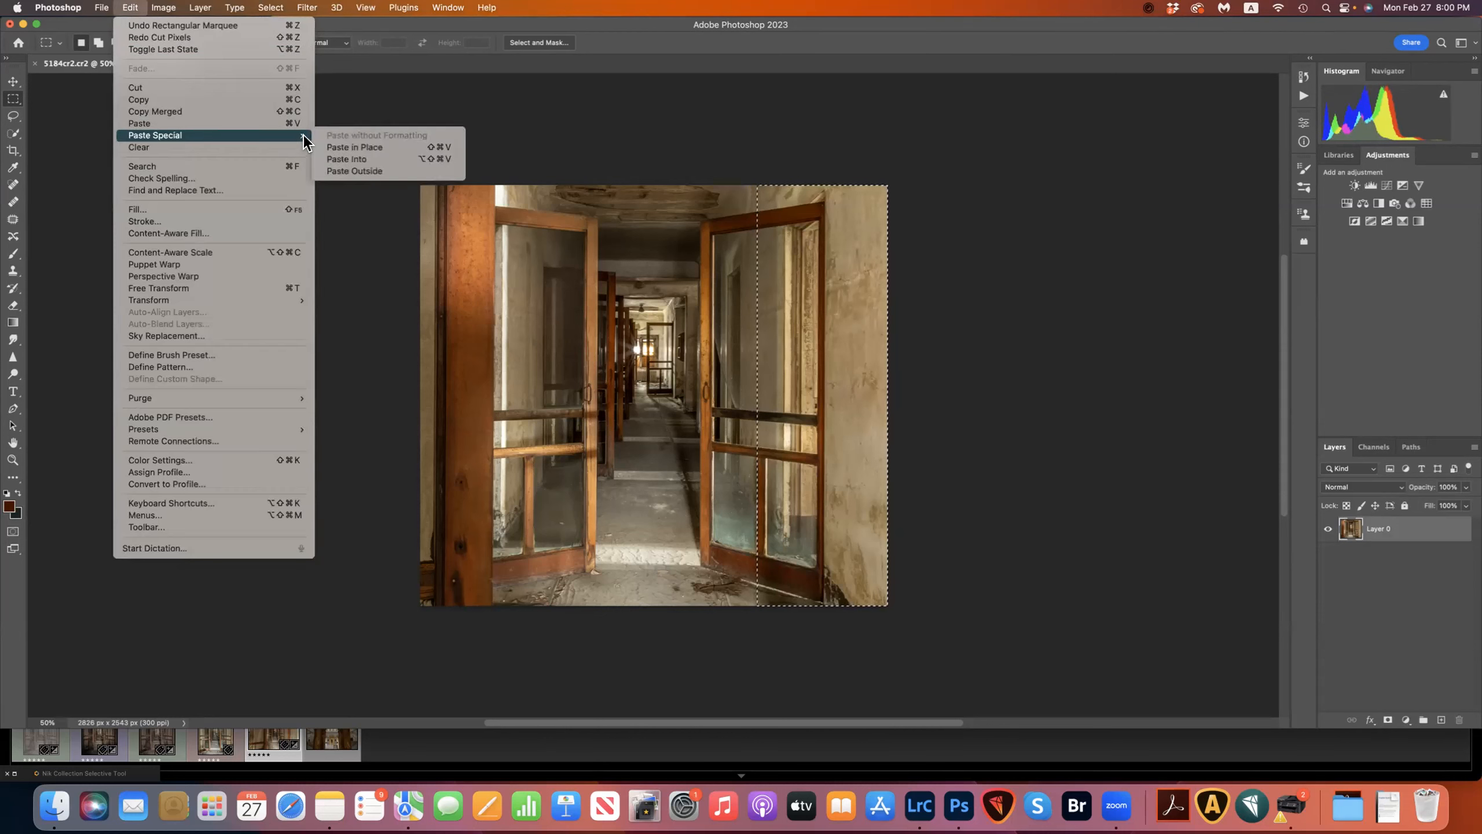
pyautogui.click(343, 145)
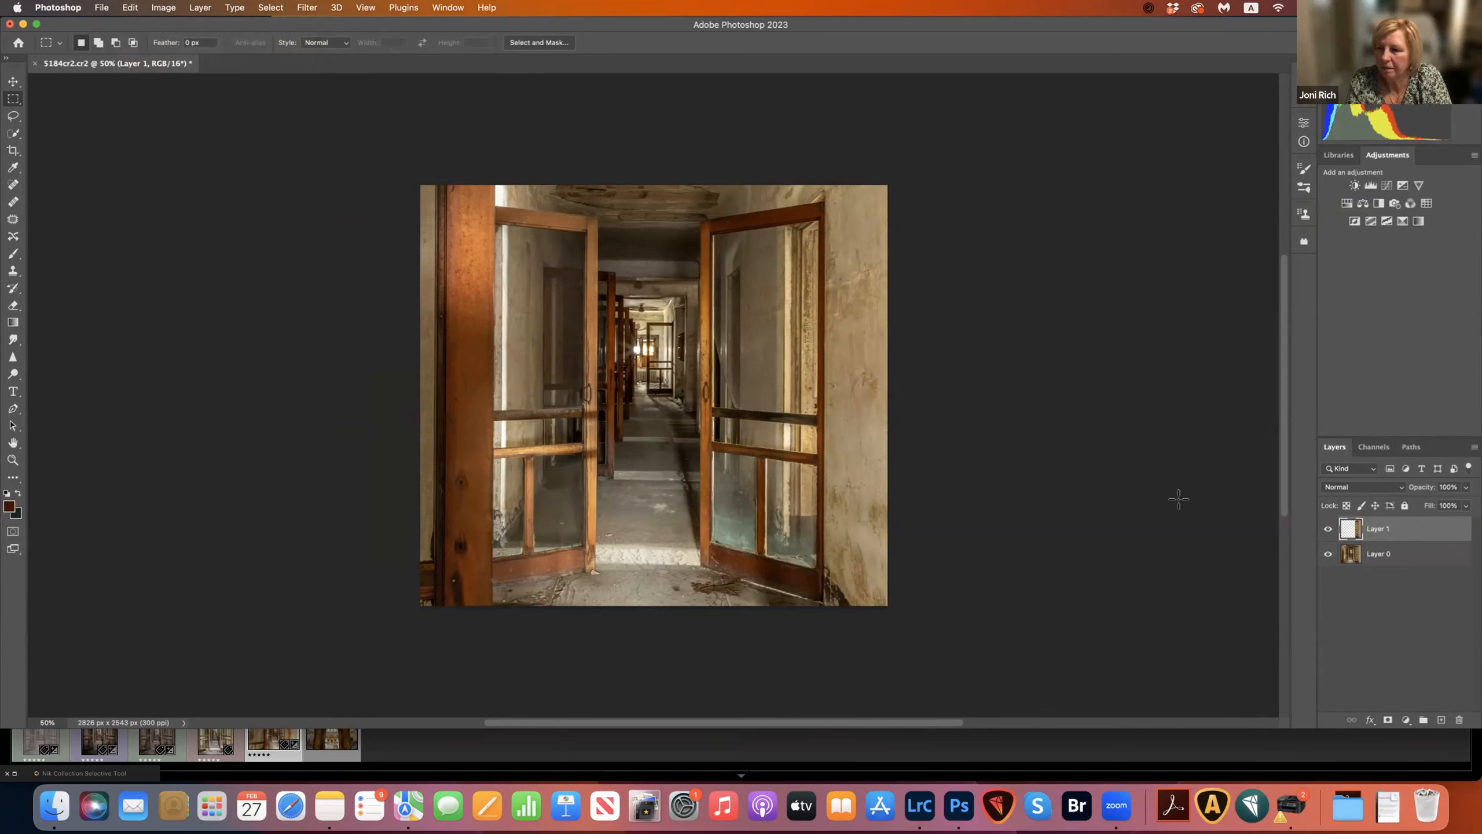
# Step: Flip the pasted door section horizontally and move it over the left edge of the image to mirror the right door
pyautogui.click(128, 9)
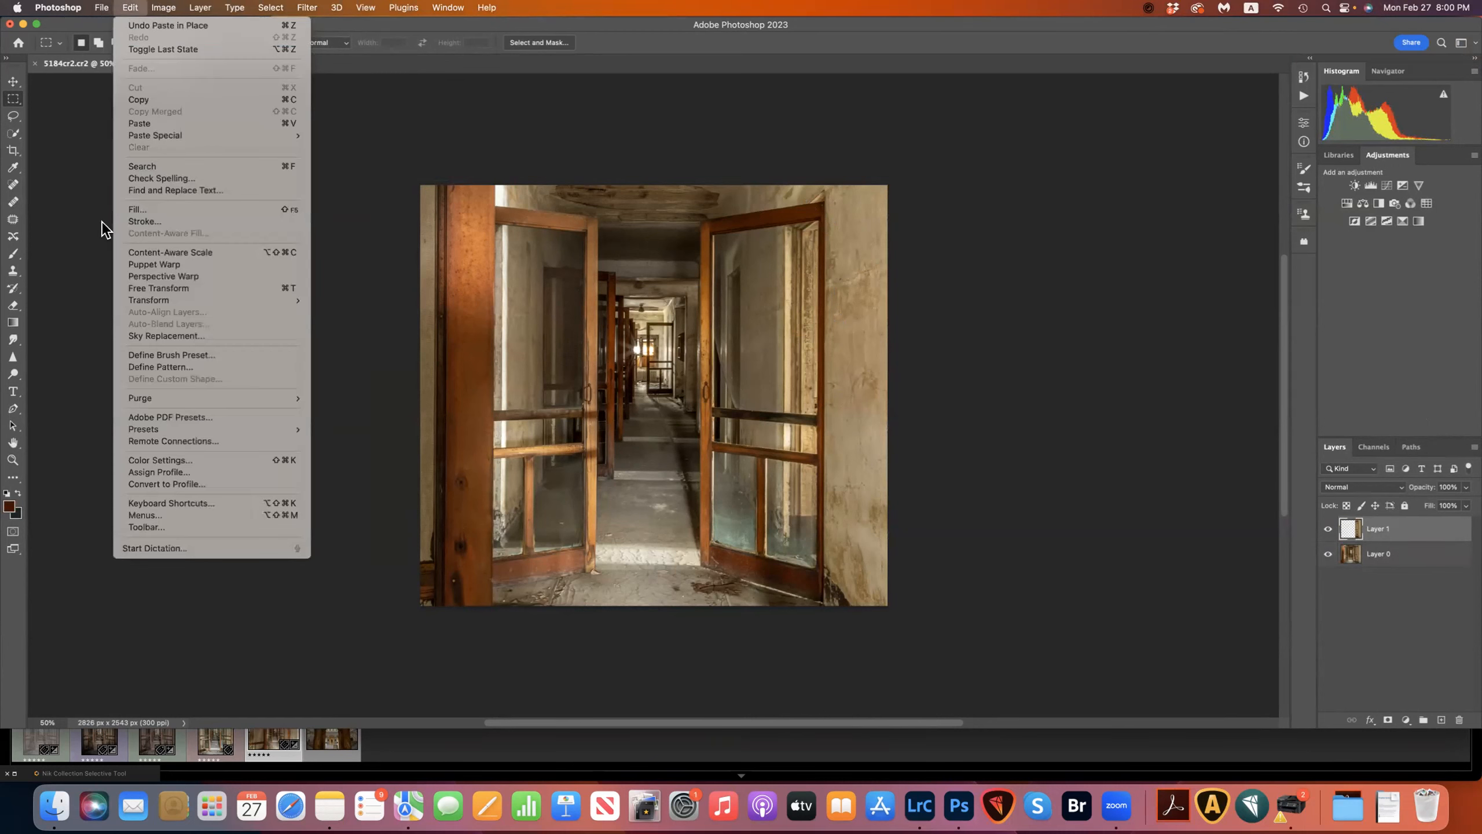
pyautogui.moveTo(153, 297)
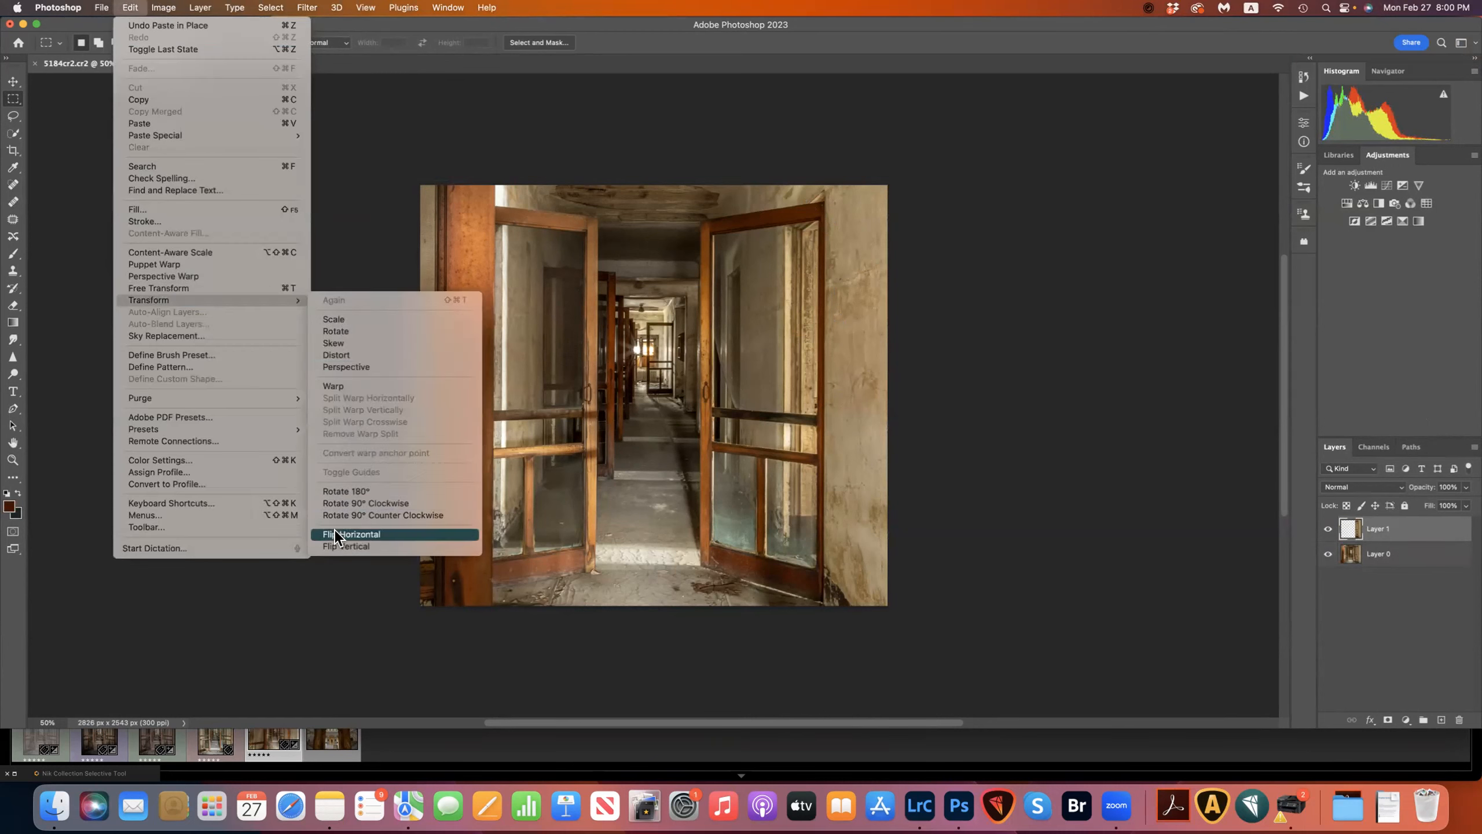
pyautogui.click(371, 534)
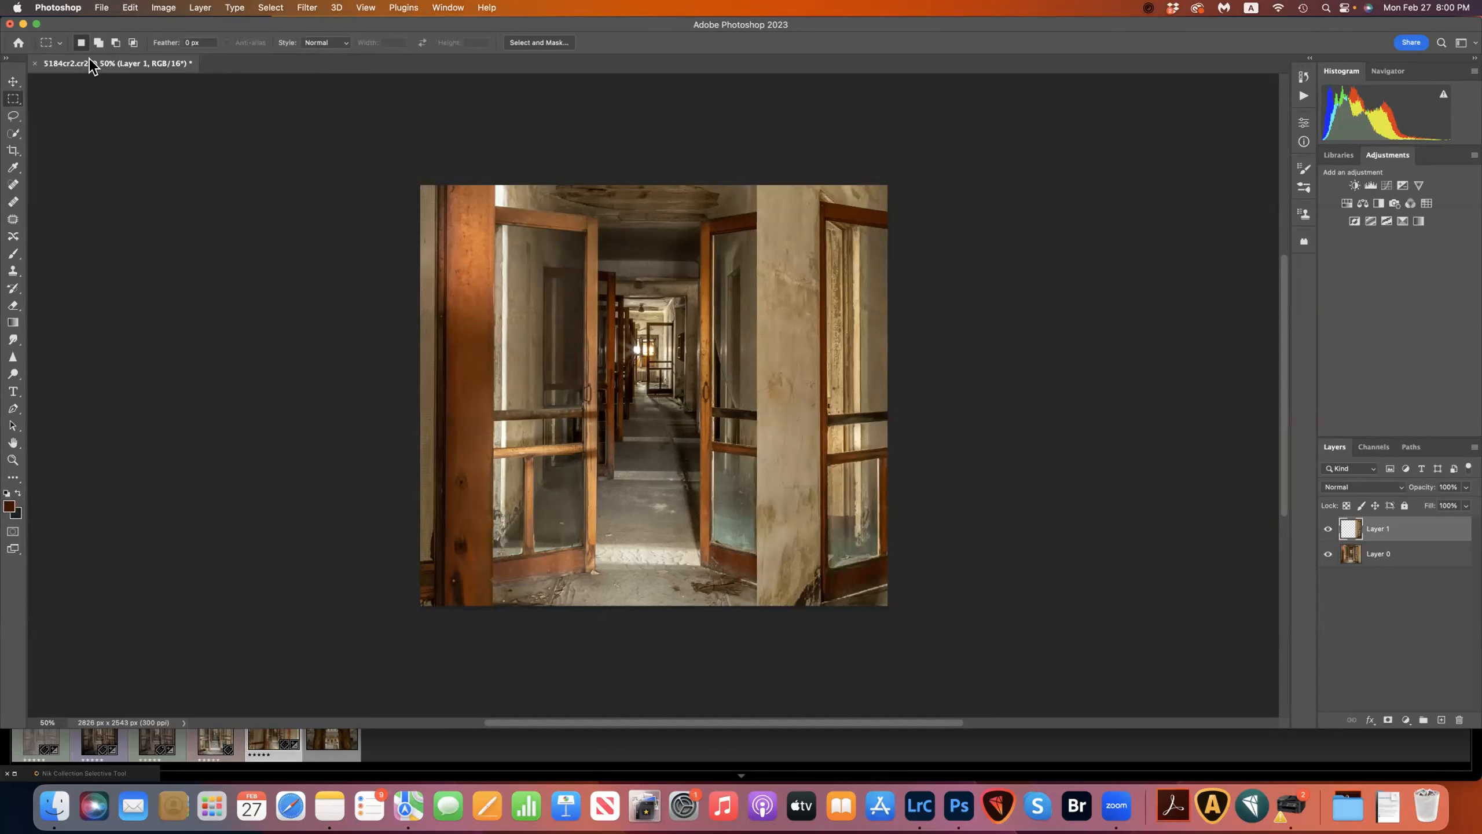
pyautogui.click(12, 82)
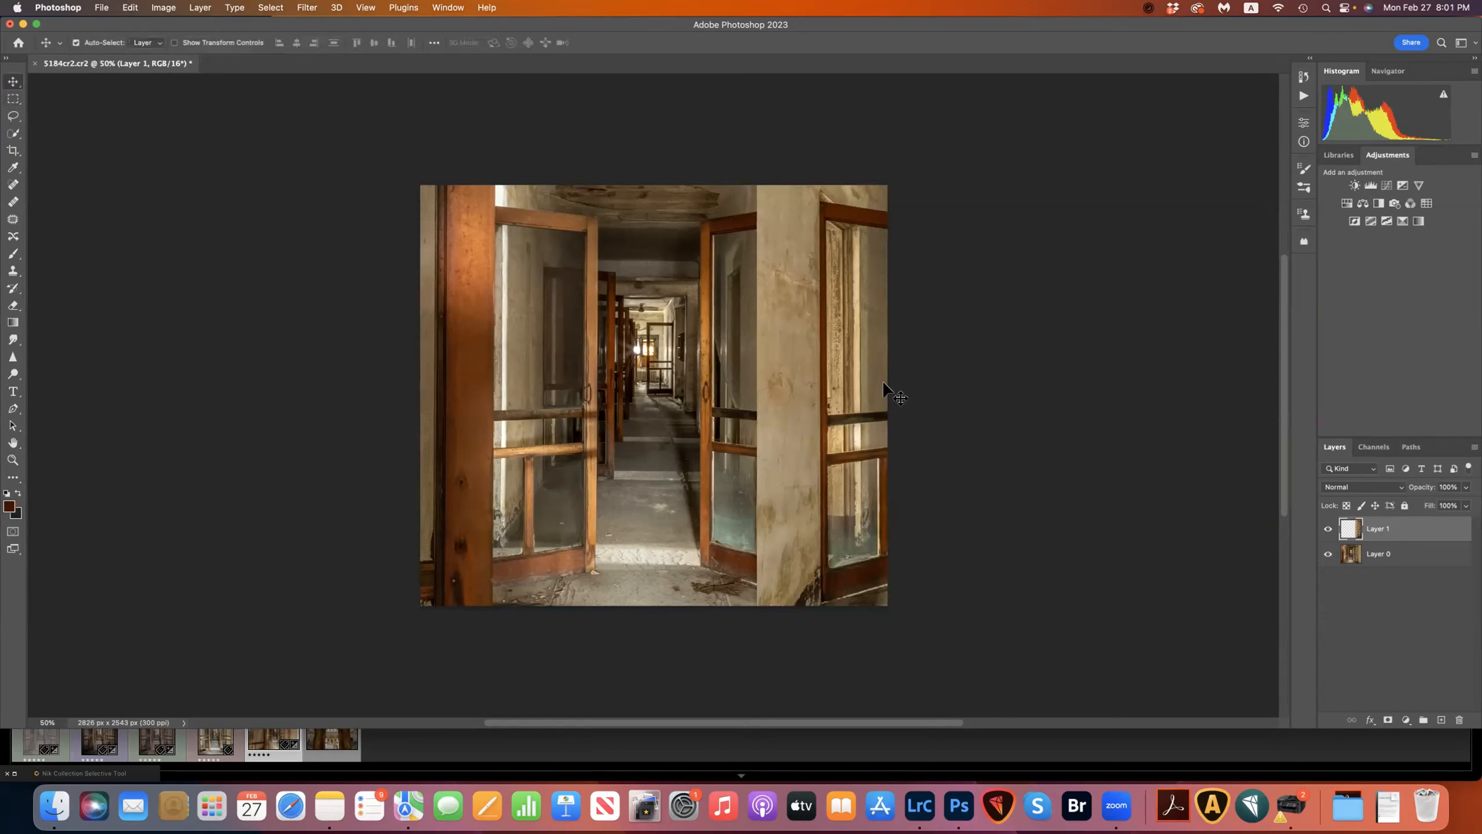
pyautogui.moveTo(805, 378); pyautogui.dragTo(464, 372)
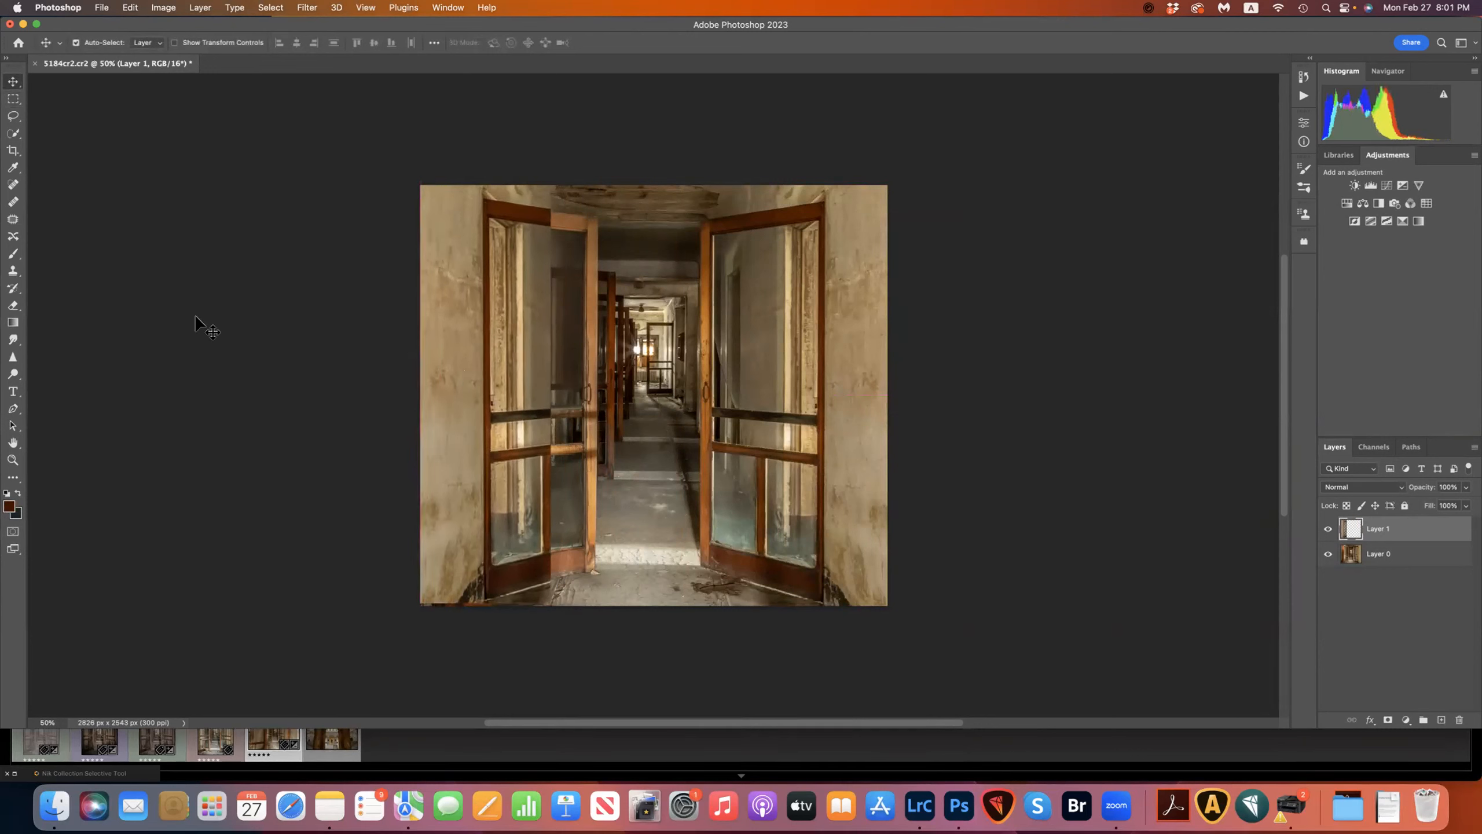
# Step: Scale the mirrored door section to about 99% so its upper edge meets the image's upper edge, and select Layer 0
pyautogui.click(129, 8)
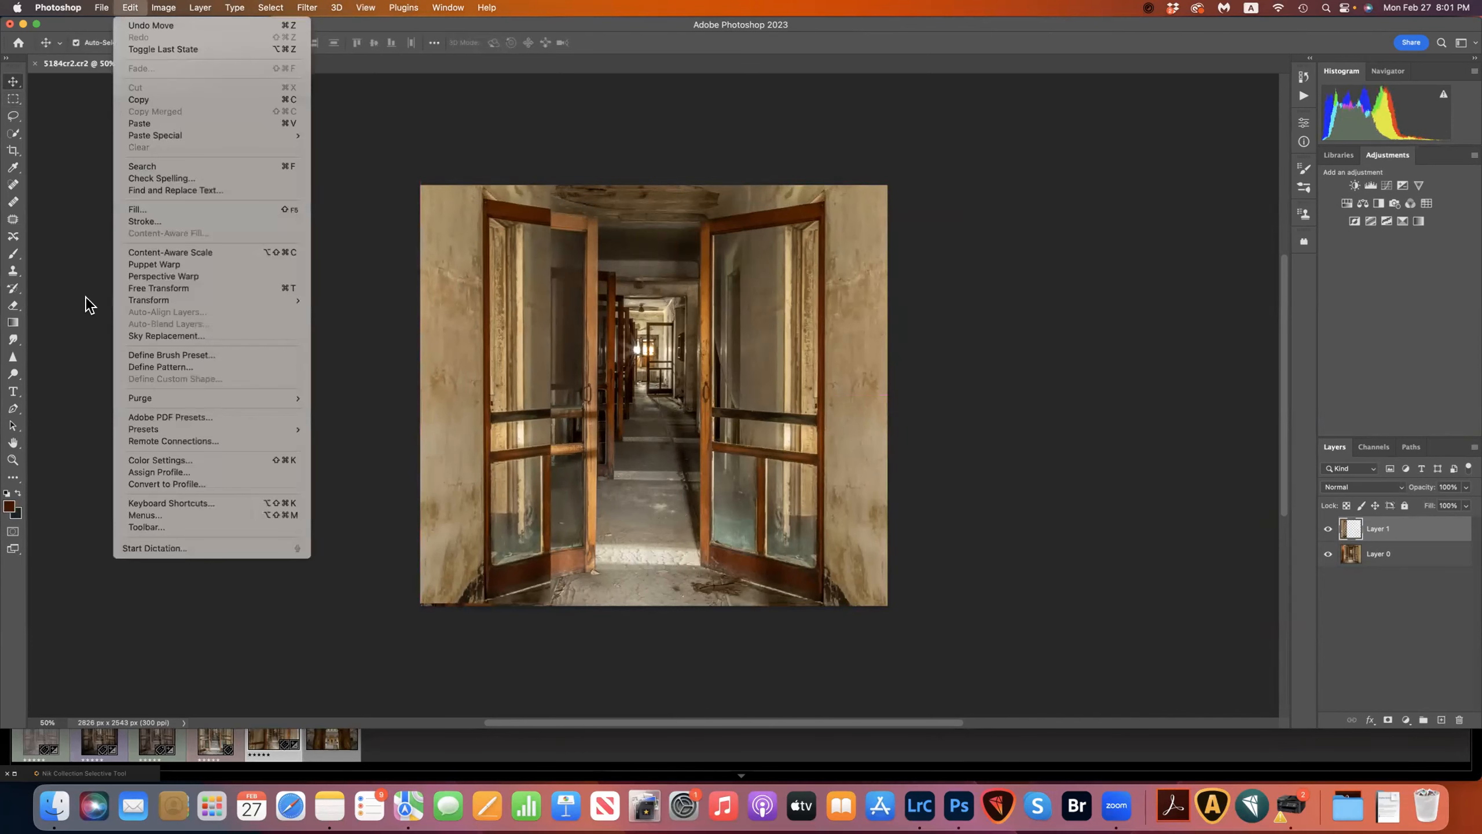
pyautogui.moveTo(137, 296)
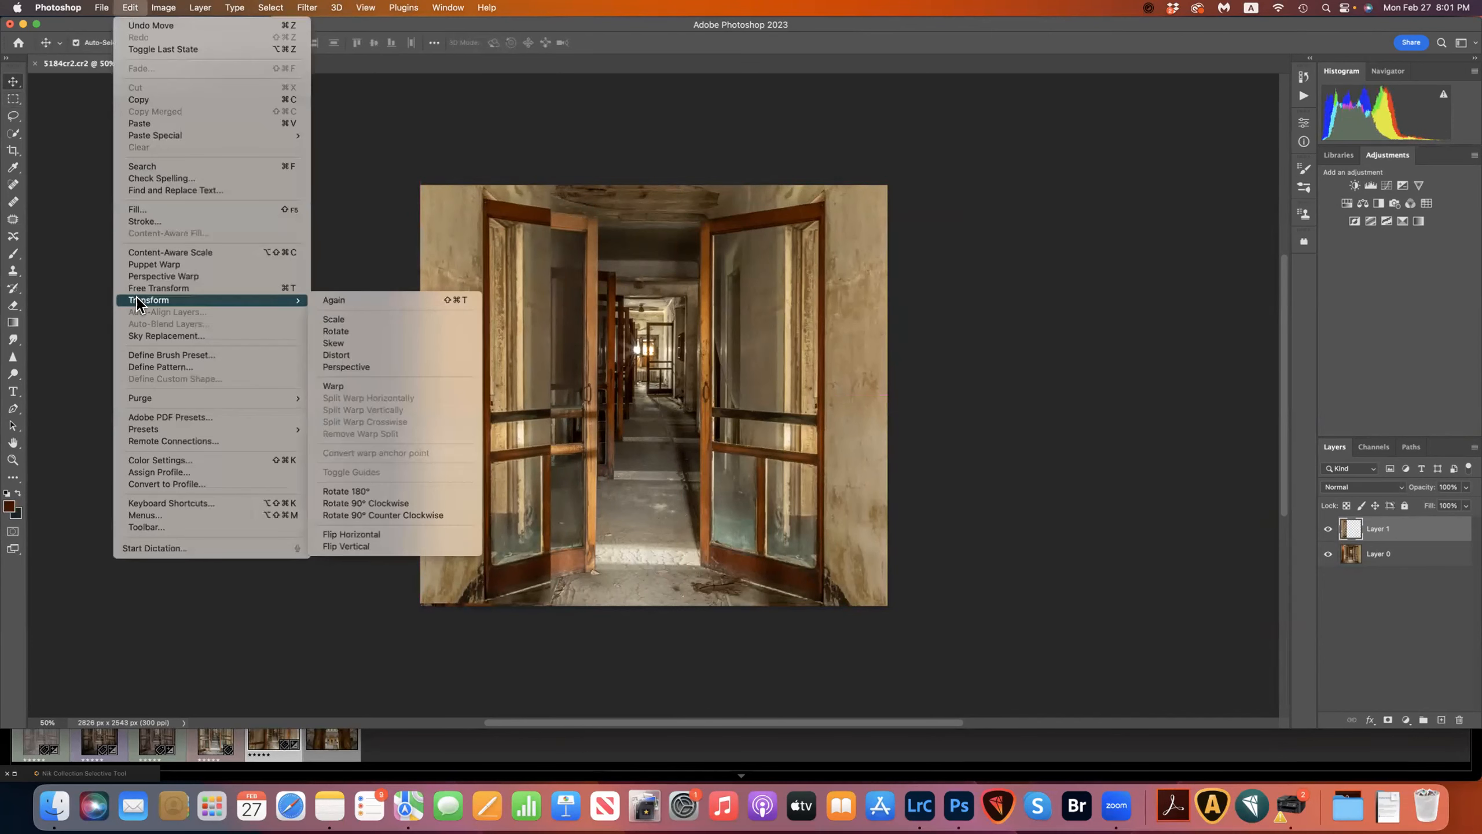
pyautogui.click(336, 319)
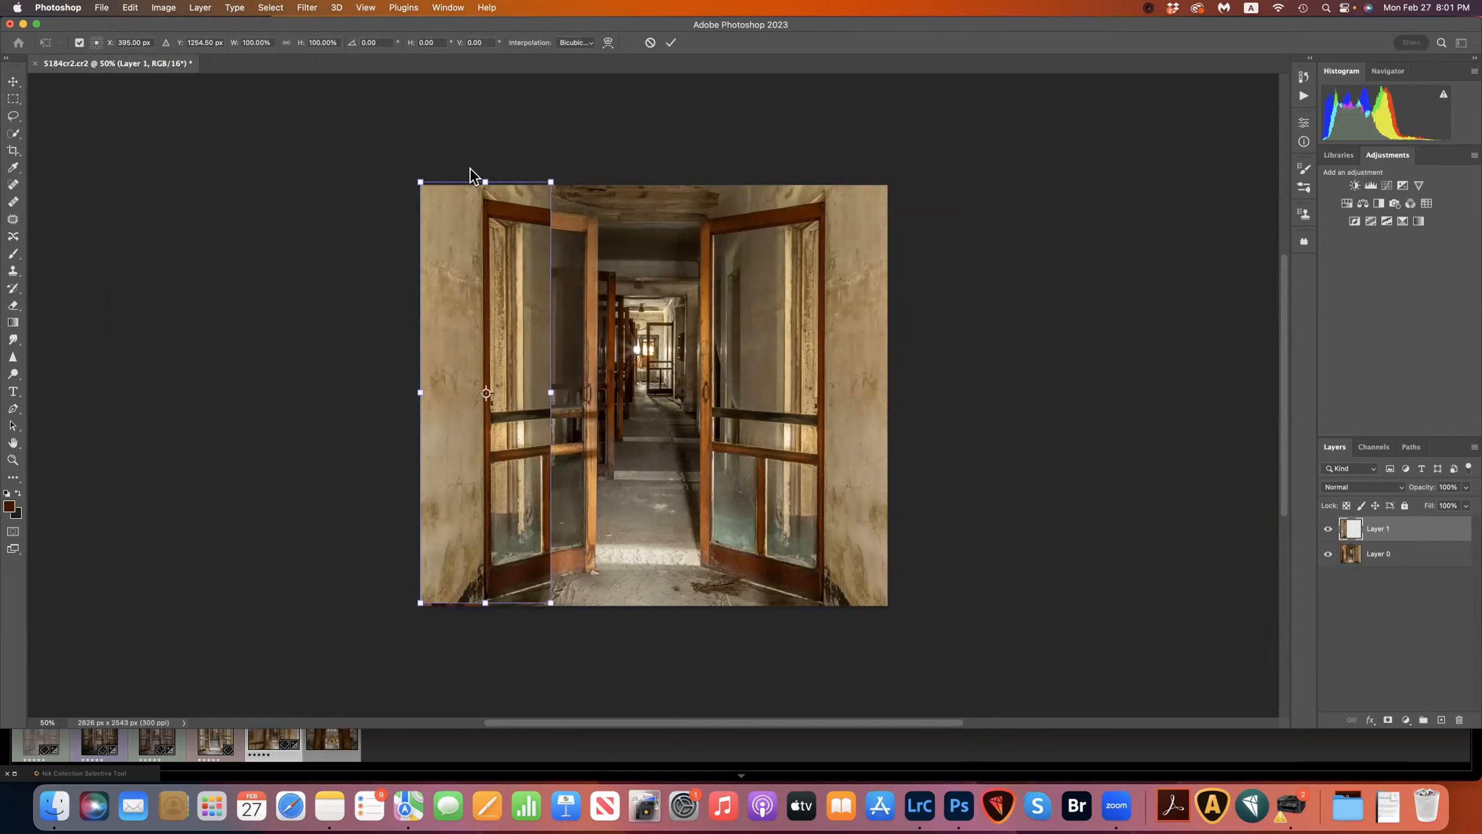
pyautogui.moveTo(489, 182); pyautogui.dragTo(489, 185)
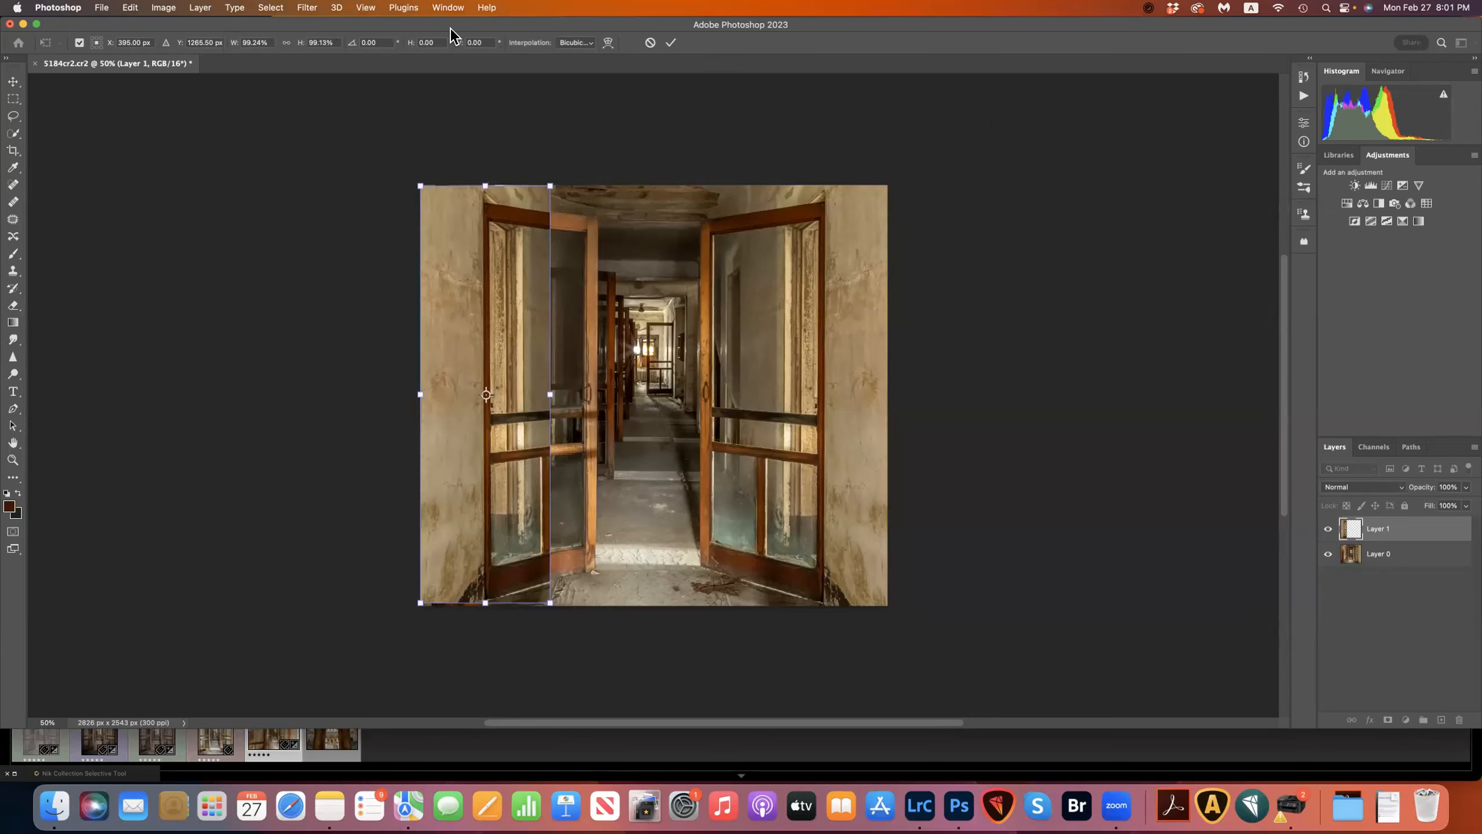
pyautogui.click(671, 43)
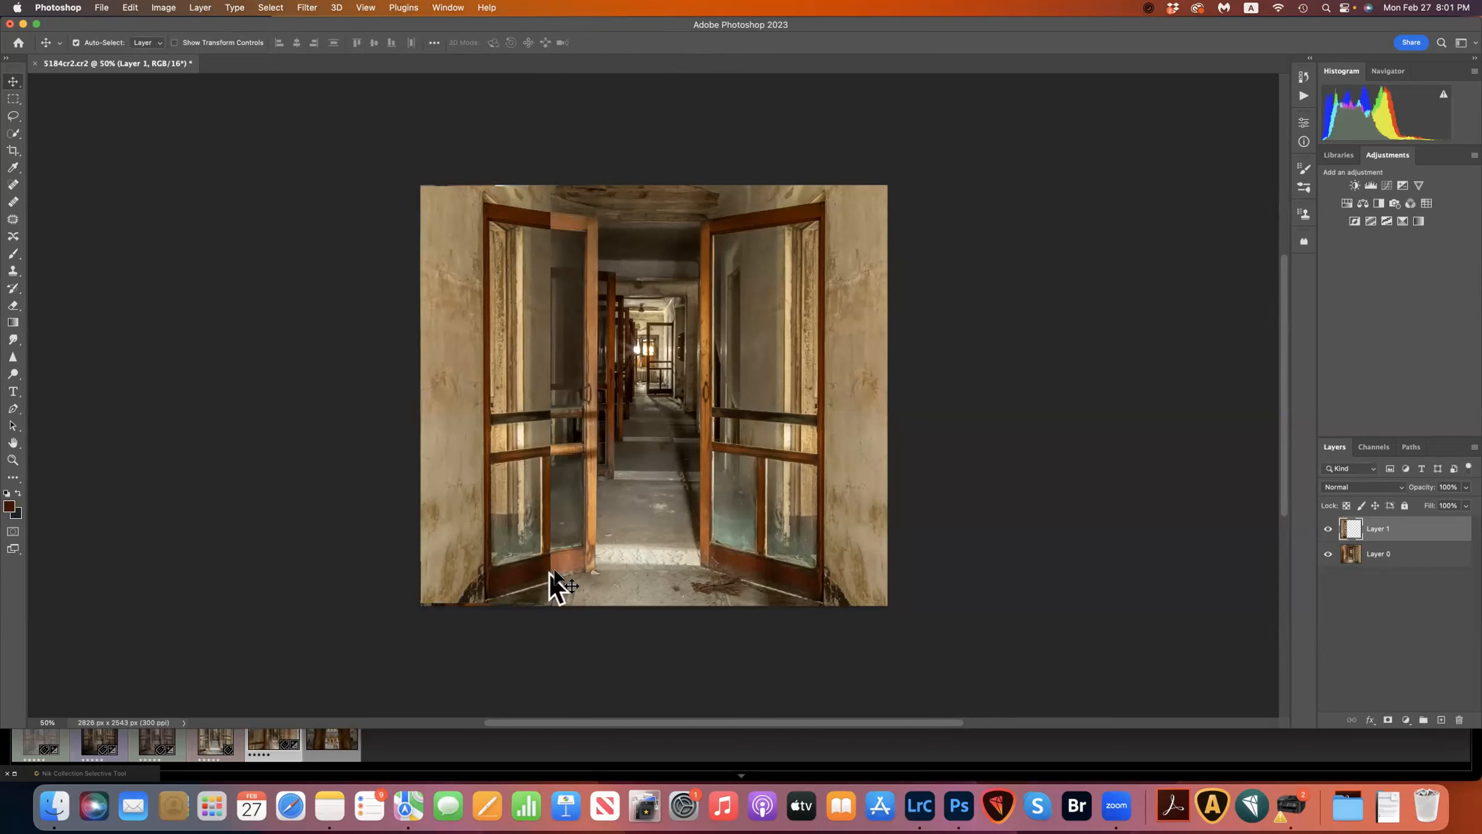
pyautogui.click(799, 349)
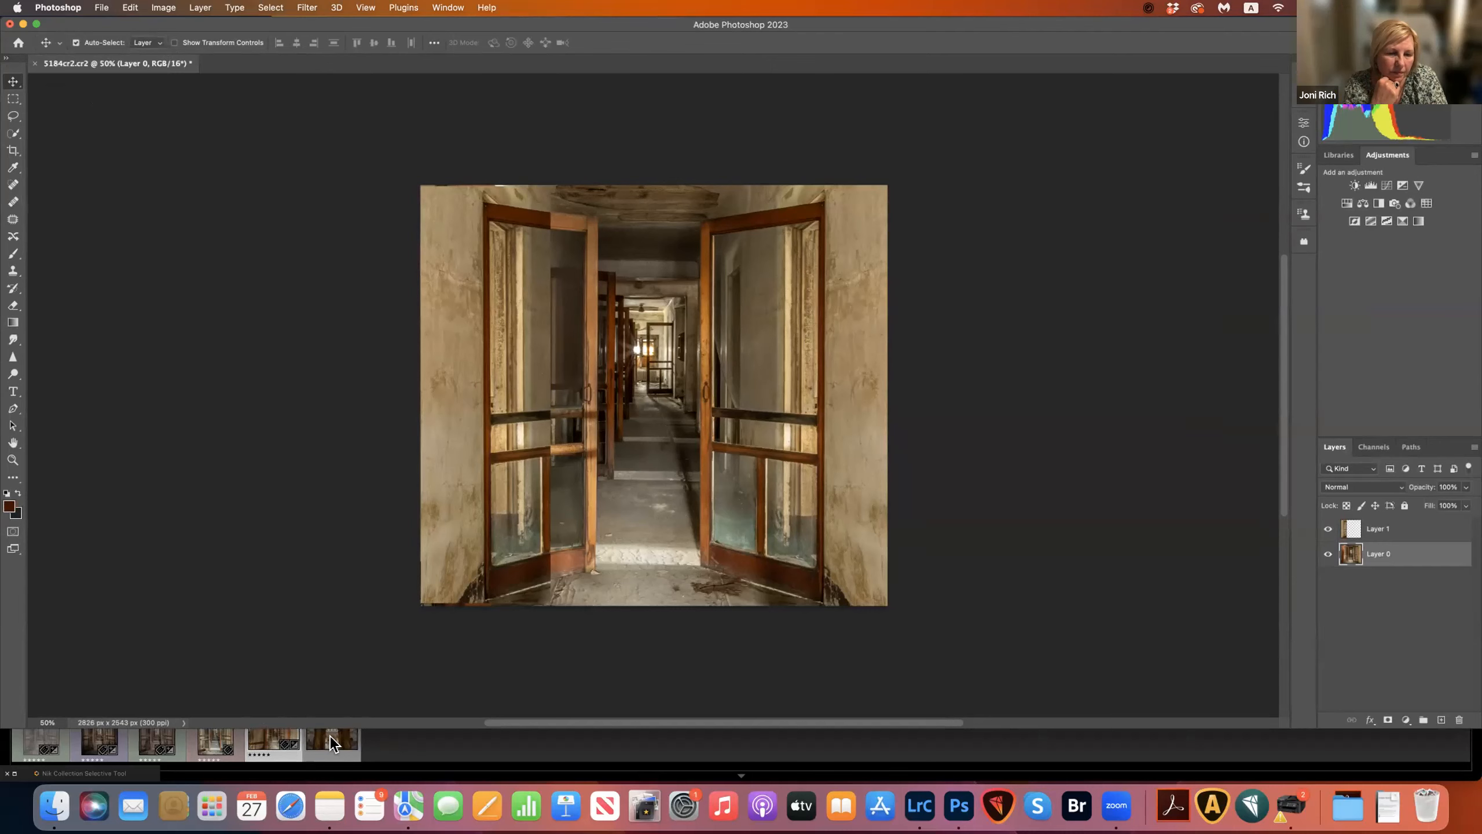
# Step: Switch to Lightroom Classic and view the finished image 5184 1208.psd in the Library module
pyautogui.click(262, 734)
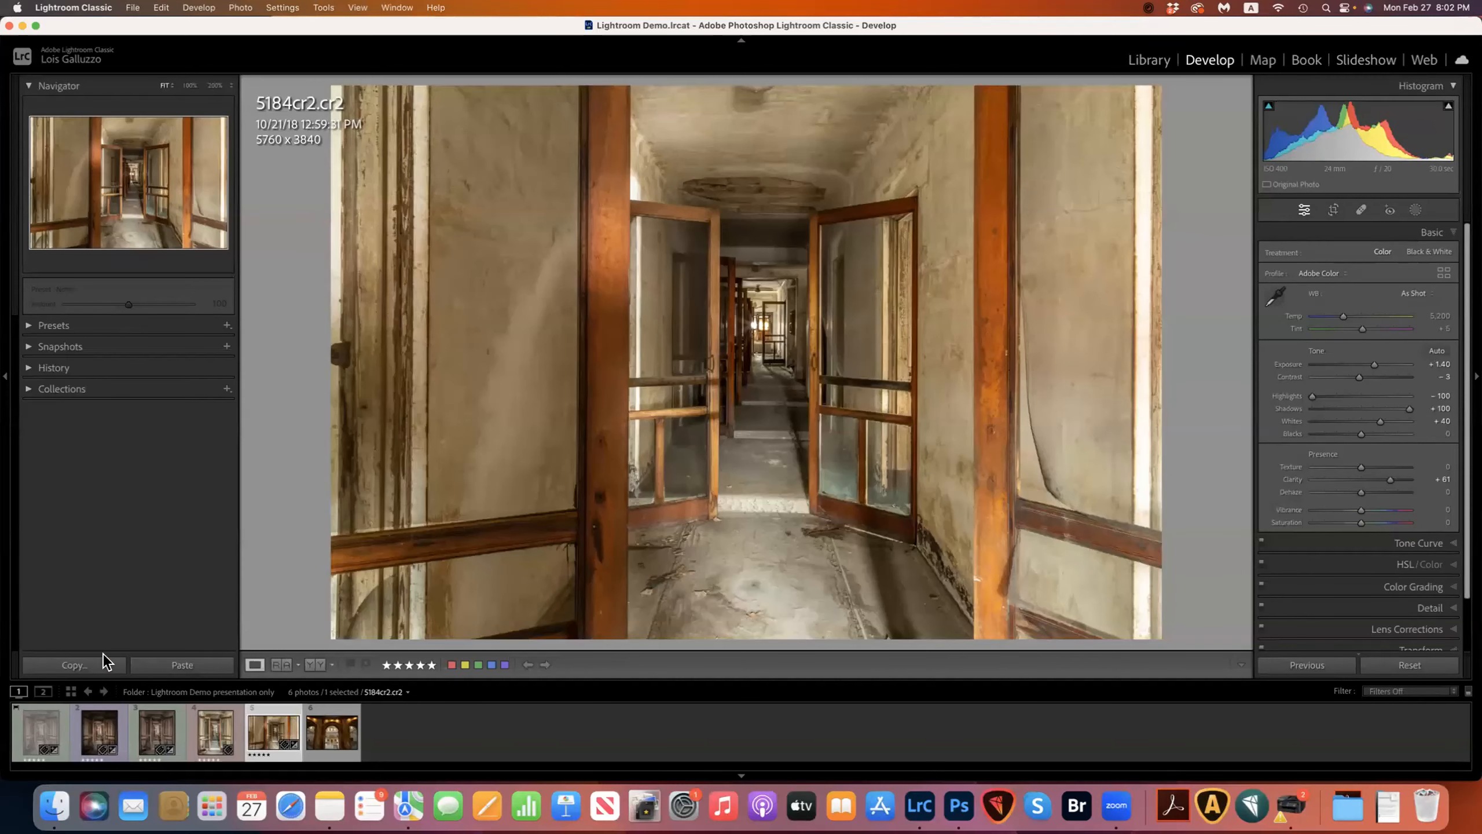
pyautogui.click(95, 736)
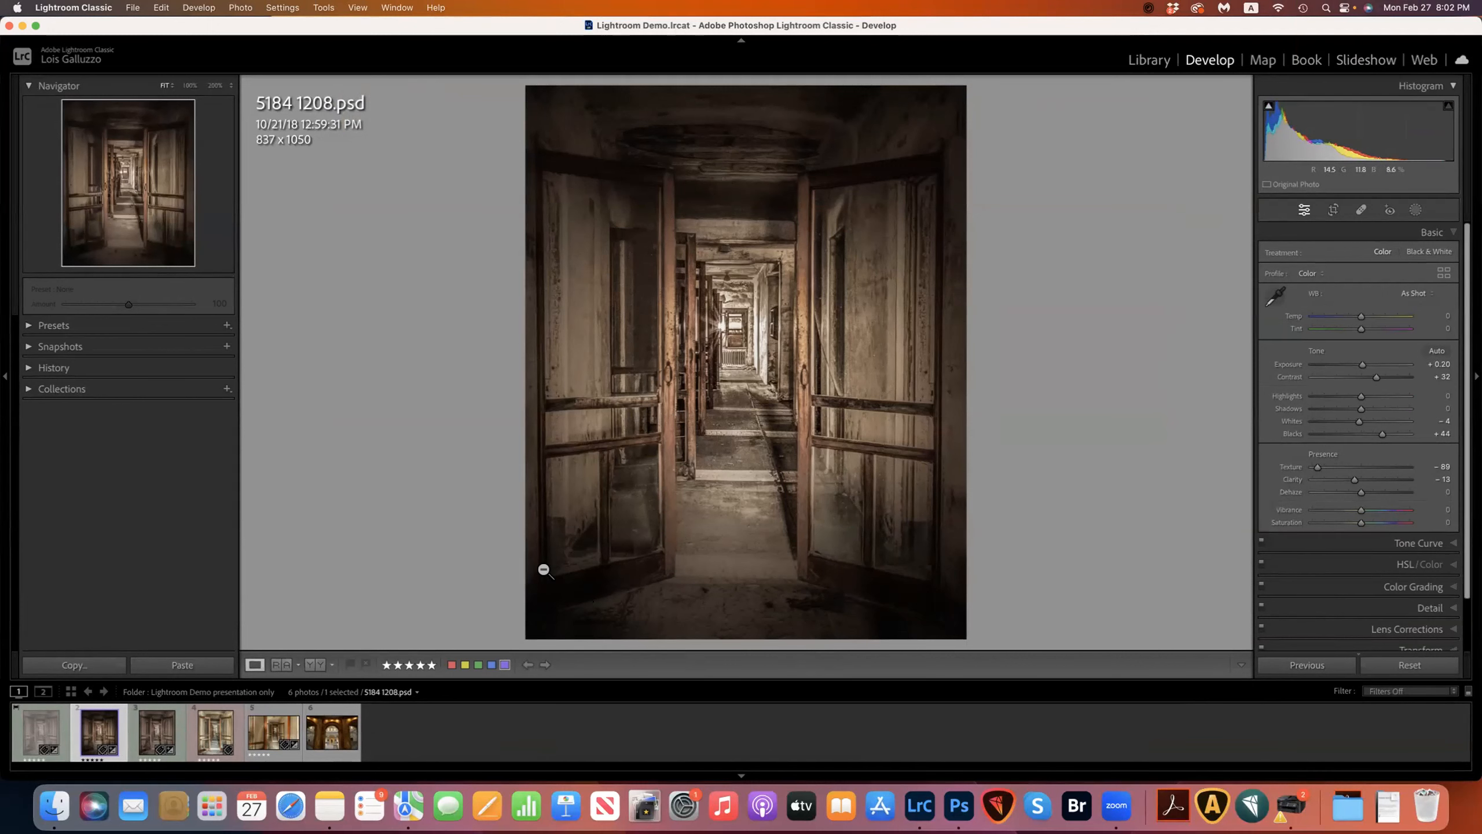
pyautogui.moveTo(323, 715)
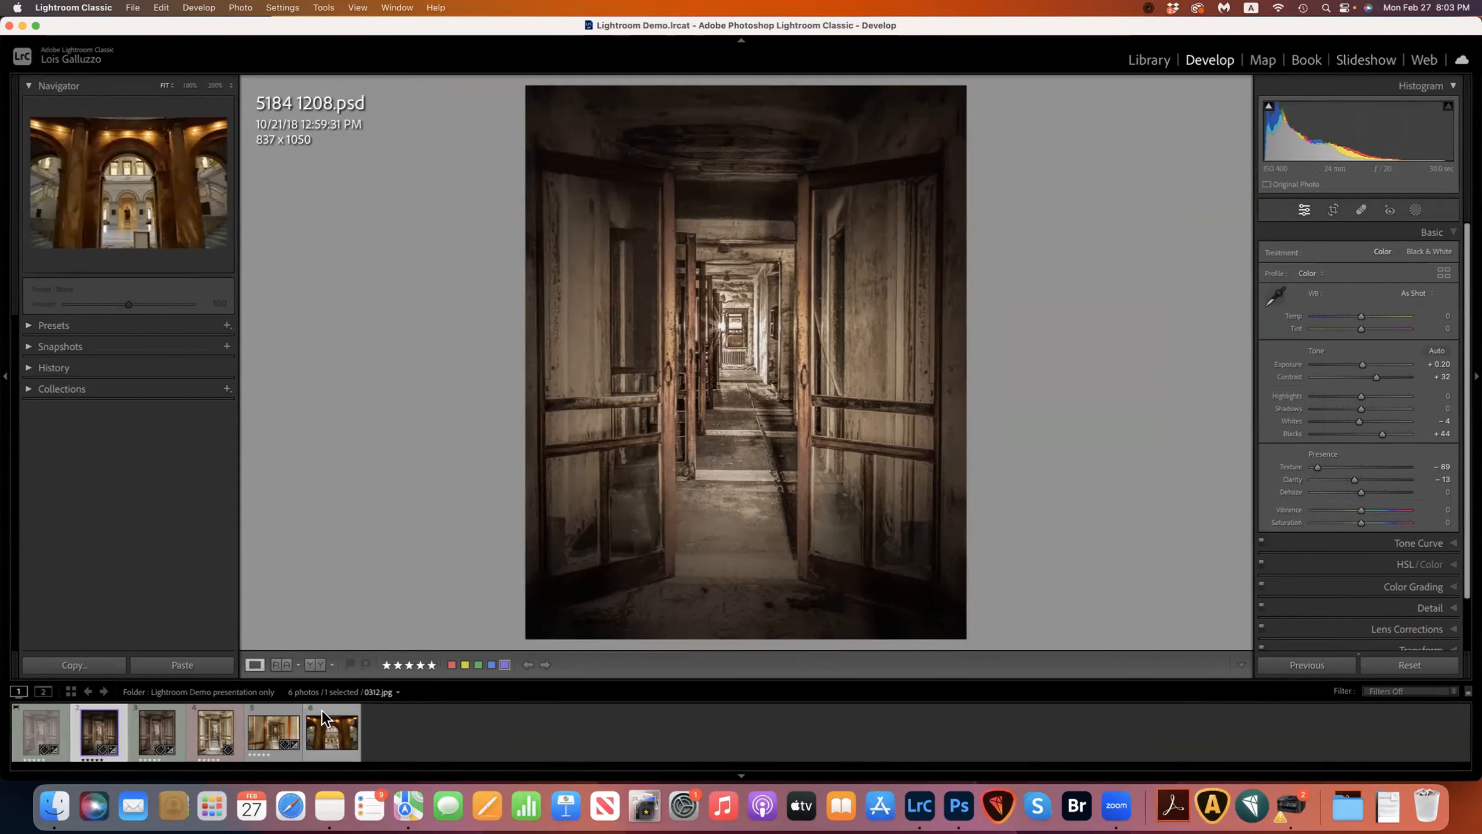
pyautogui.click(919, 808)
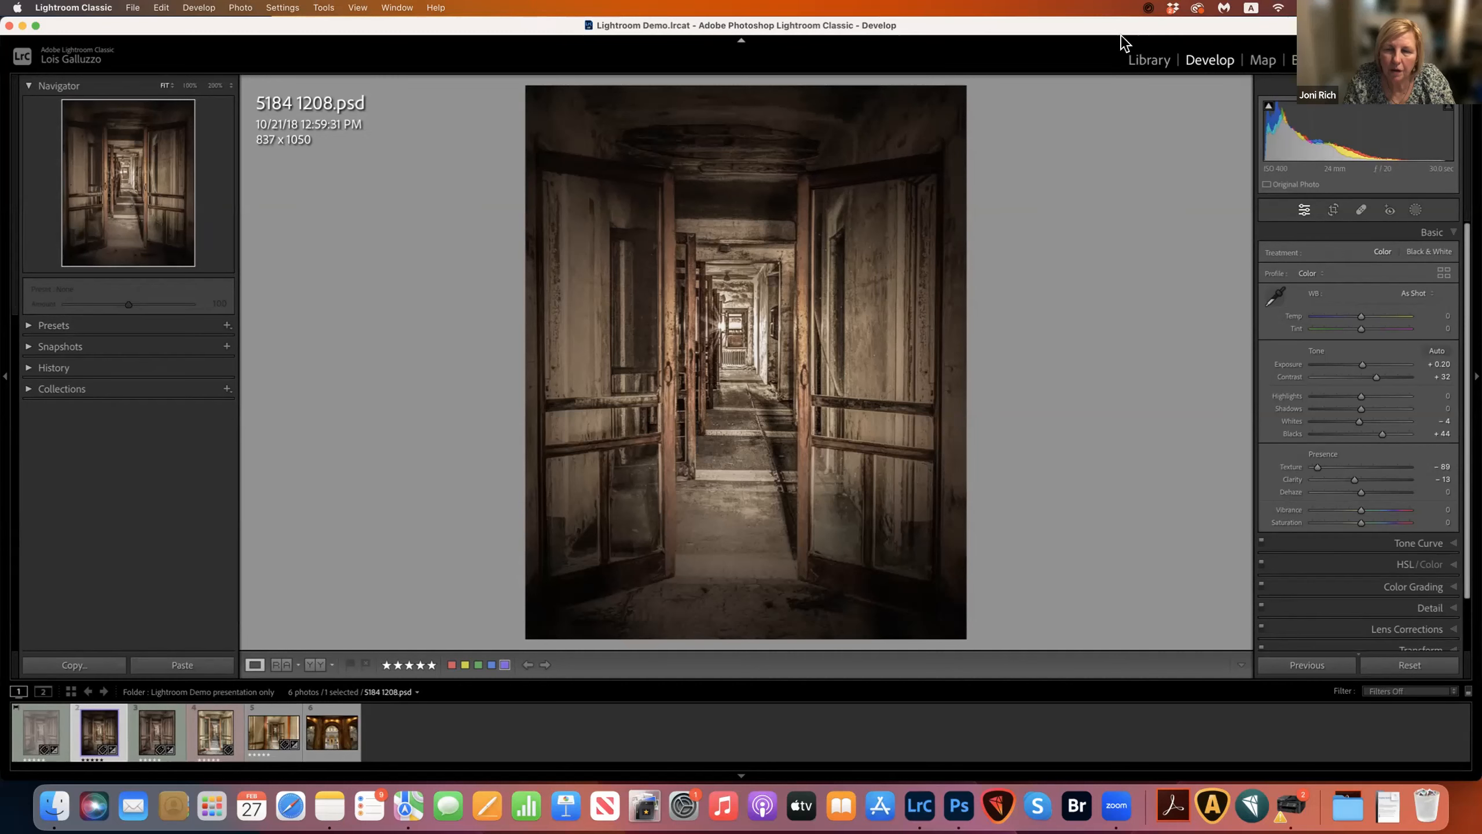
pyautogui.click(1147, 62)
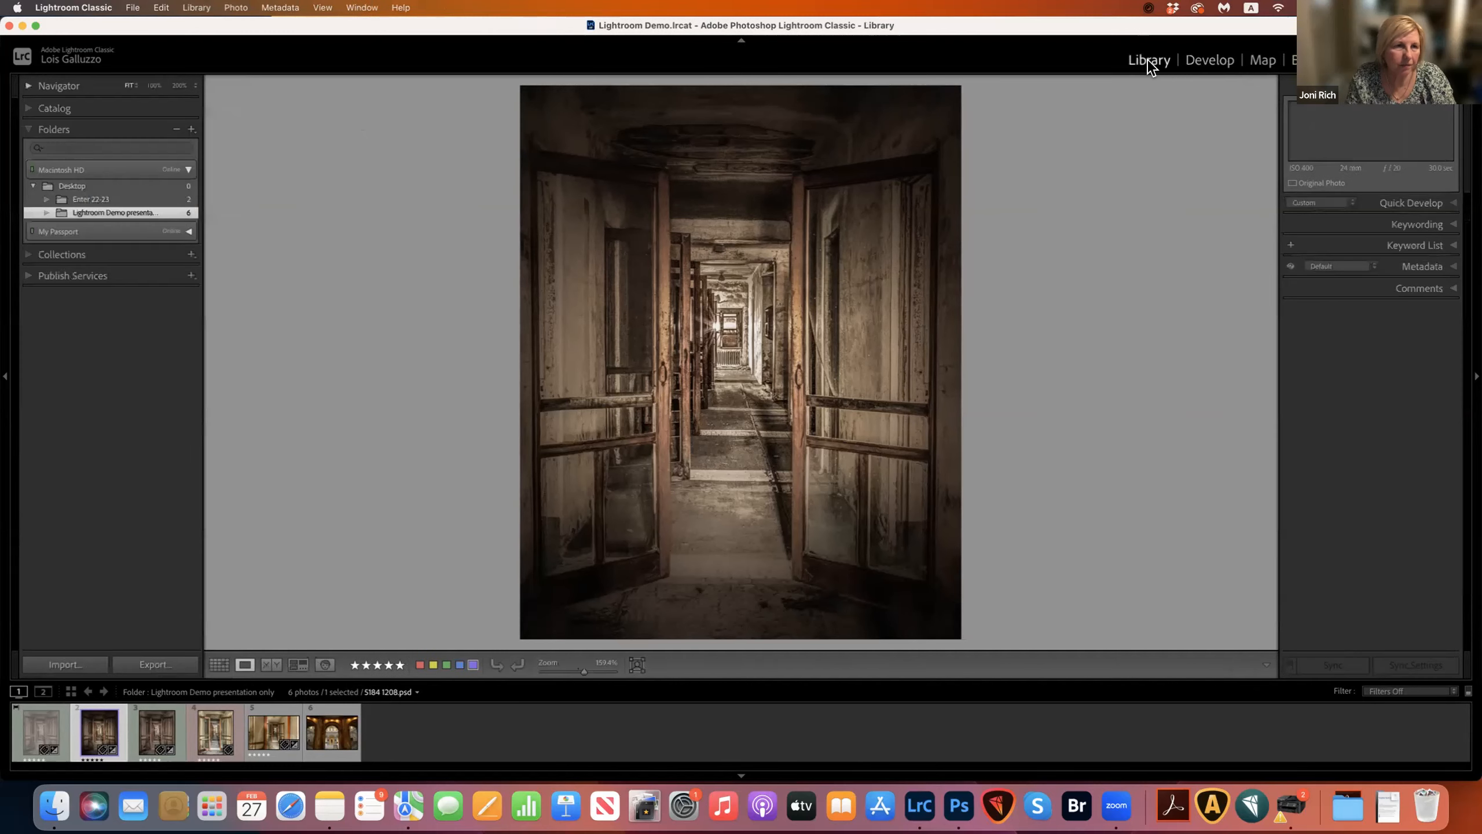
# Step: Open the Enter 22-23 folder and compare the color photo 0312.jpg with the black-and-white version 0312 0227.tif
pyautogui.click(89, 200)
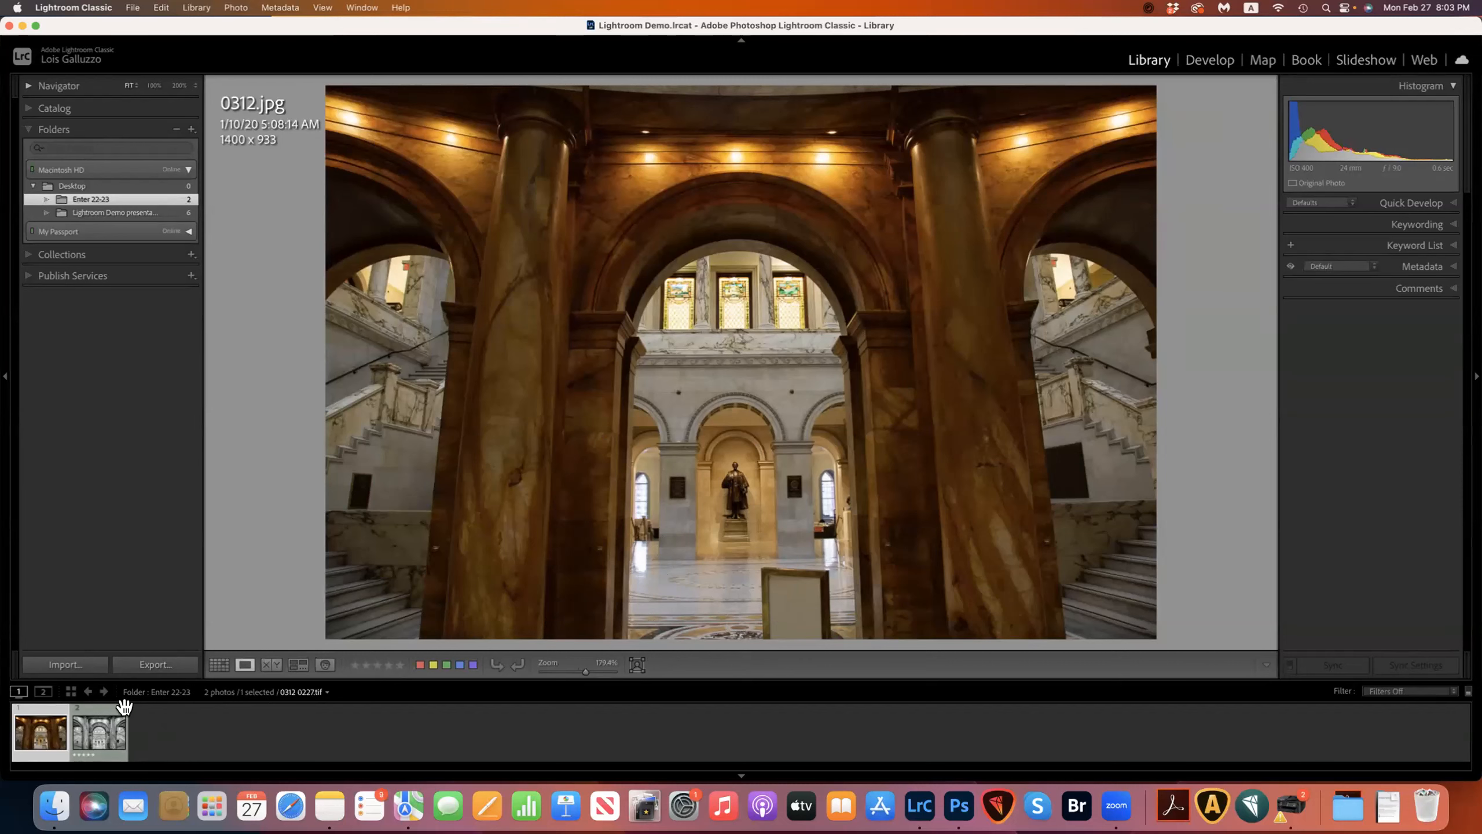
pyautogui.click(104, 739)
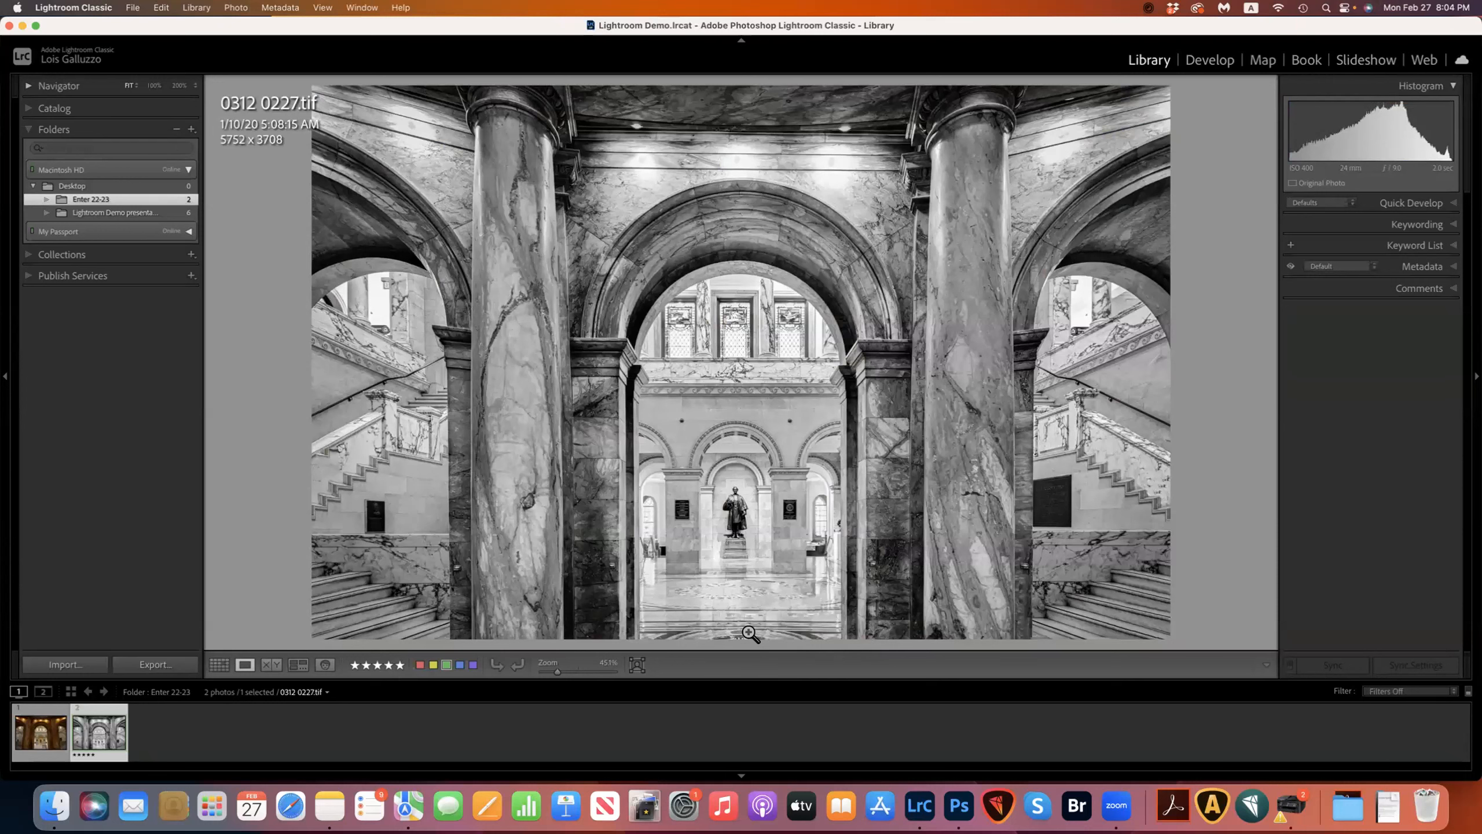
pyautogui.click(42, 730)
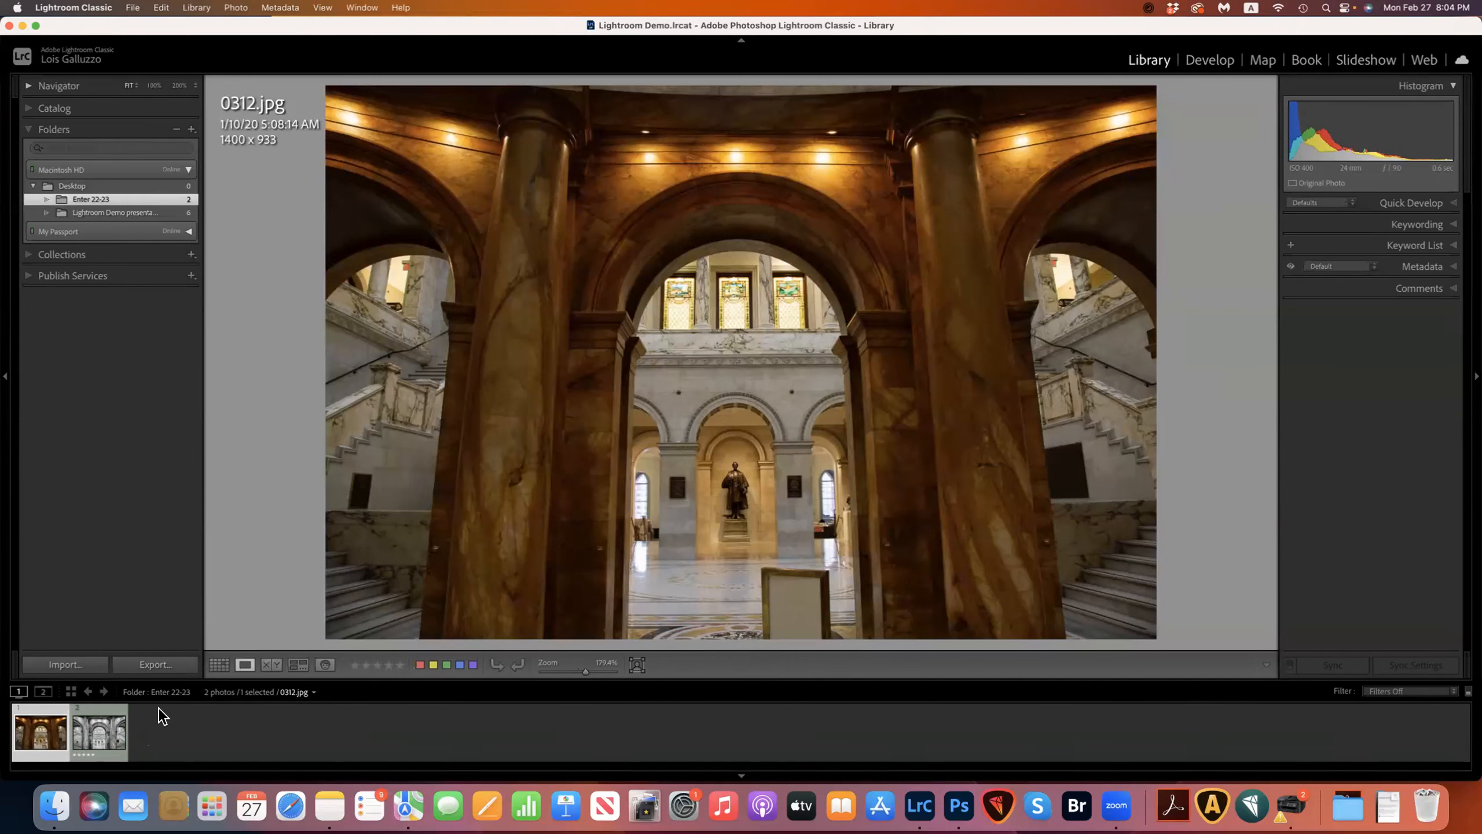
pyautogui.click(92, 739)
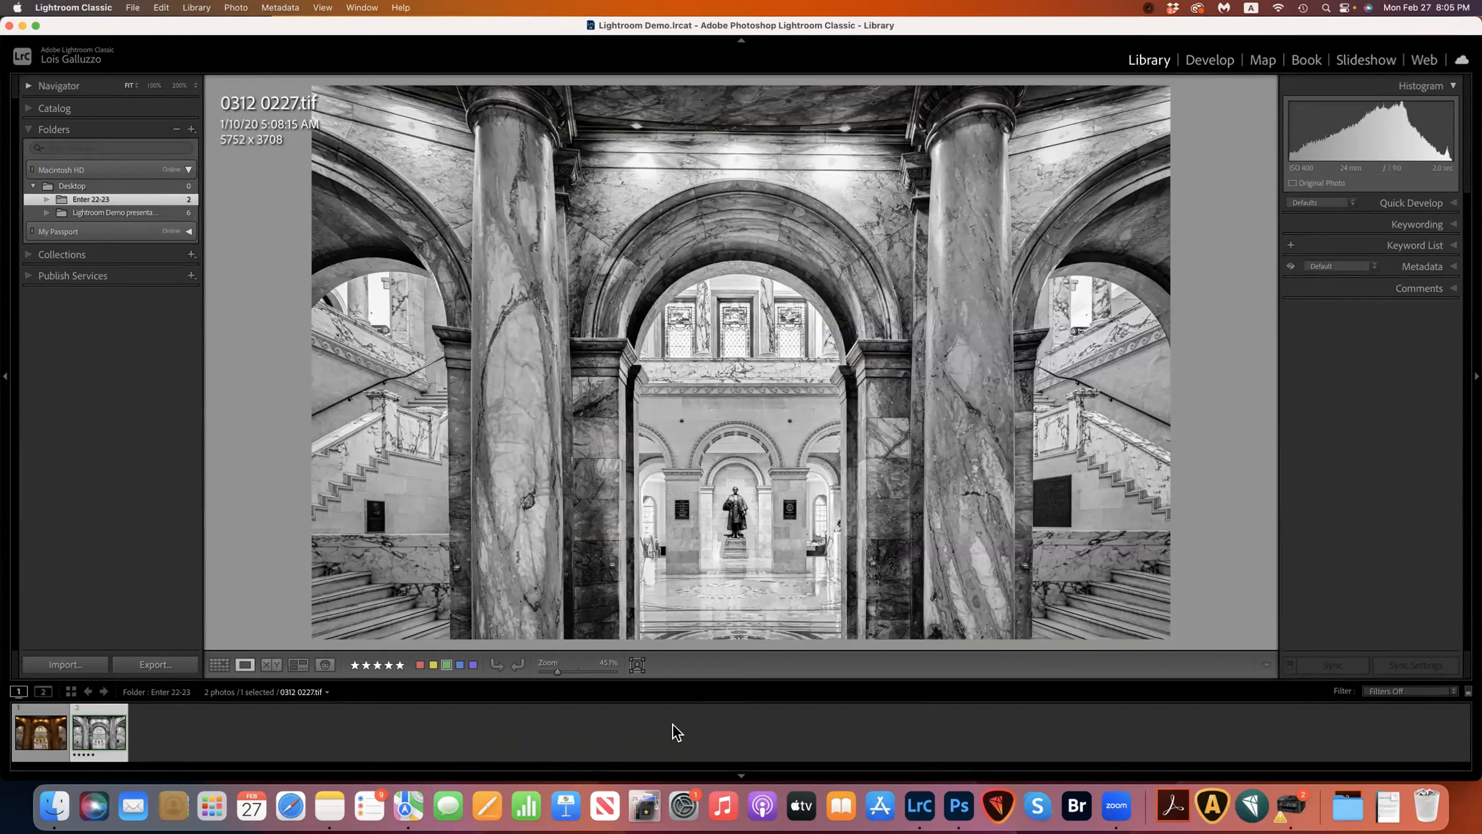
# Step: Return to the Lightroom Demo presentation folder and compare the hallway edits, including 5184cr2b.tif, 5184cr2d.tif and 5184 1208.psd
pyautogui.click(125, 212)
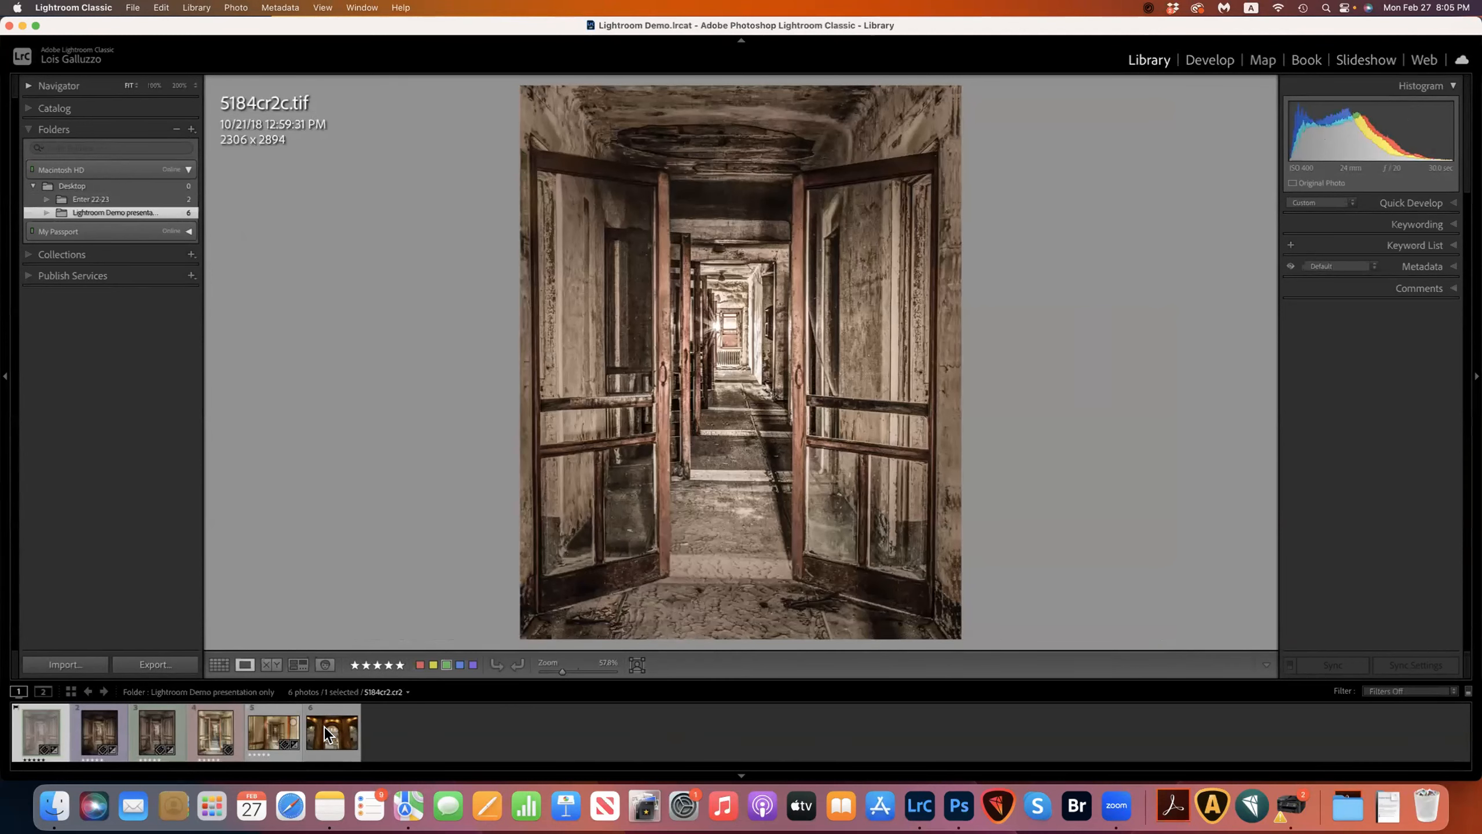
pyautogui.click(92, 732)
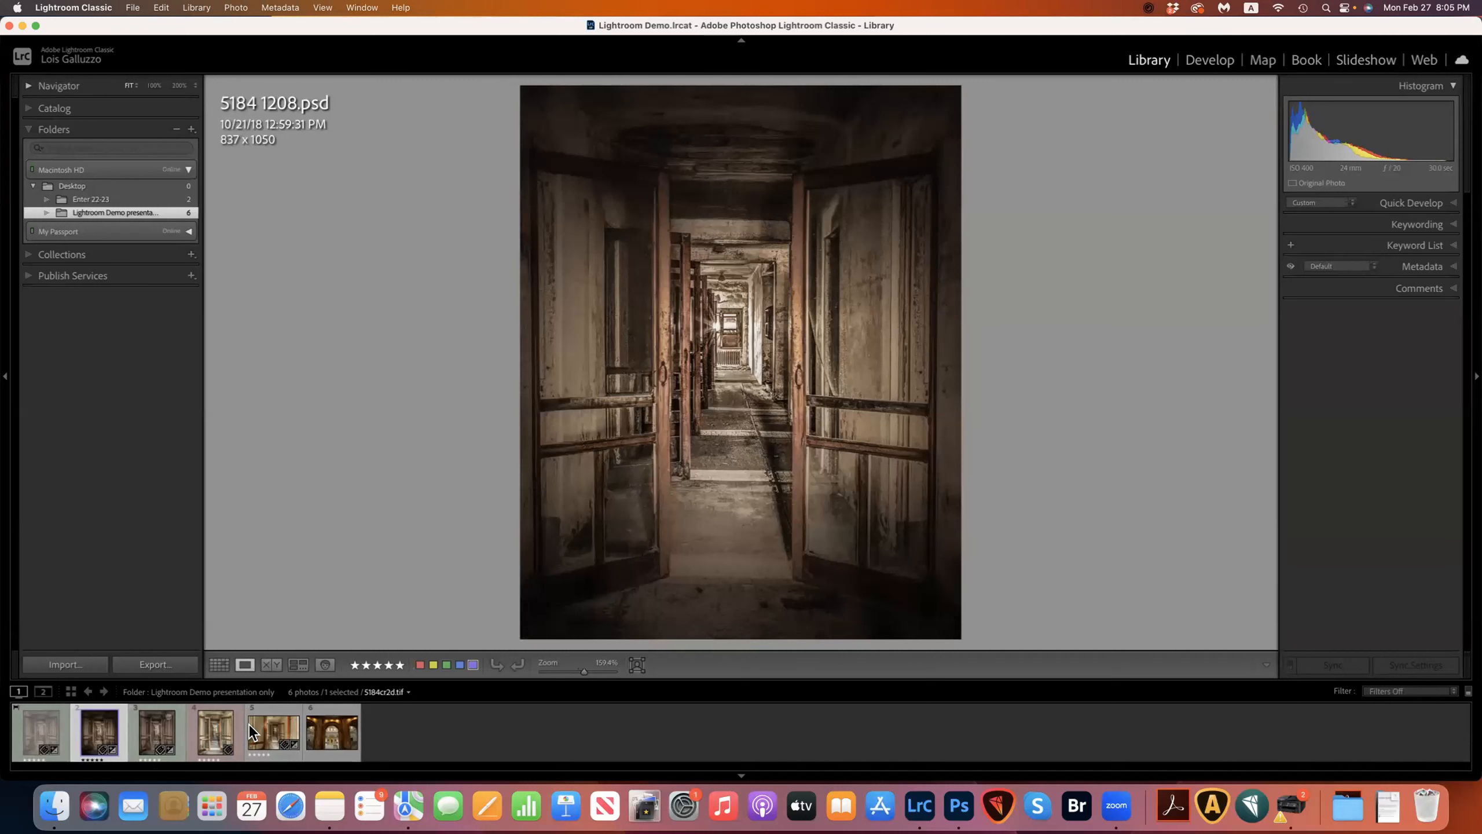
pyautogui.click(280, 727)
pyautogui.click(221, 736)
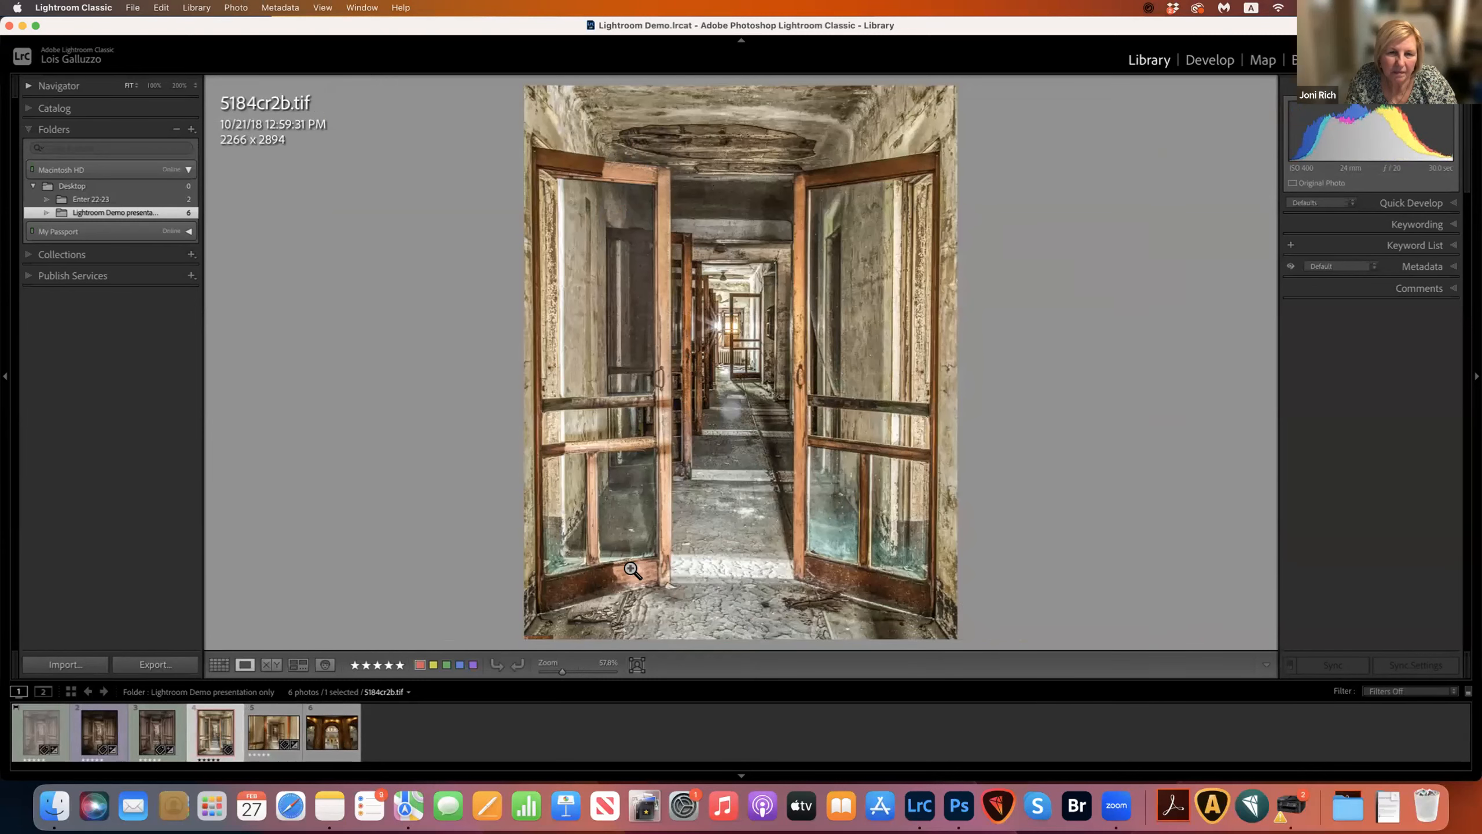
pyautogui.click(154, 735)
pyautogui.click(95, 730)
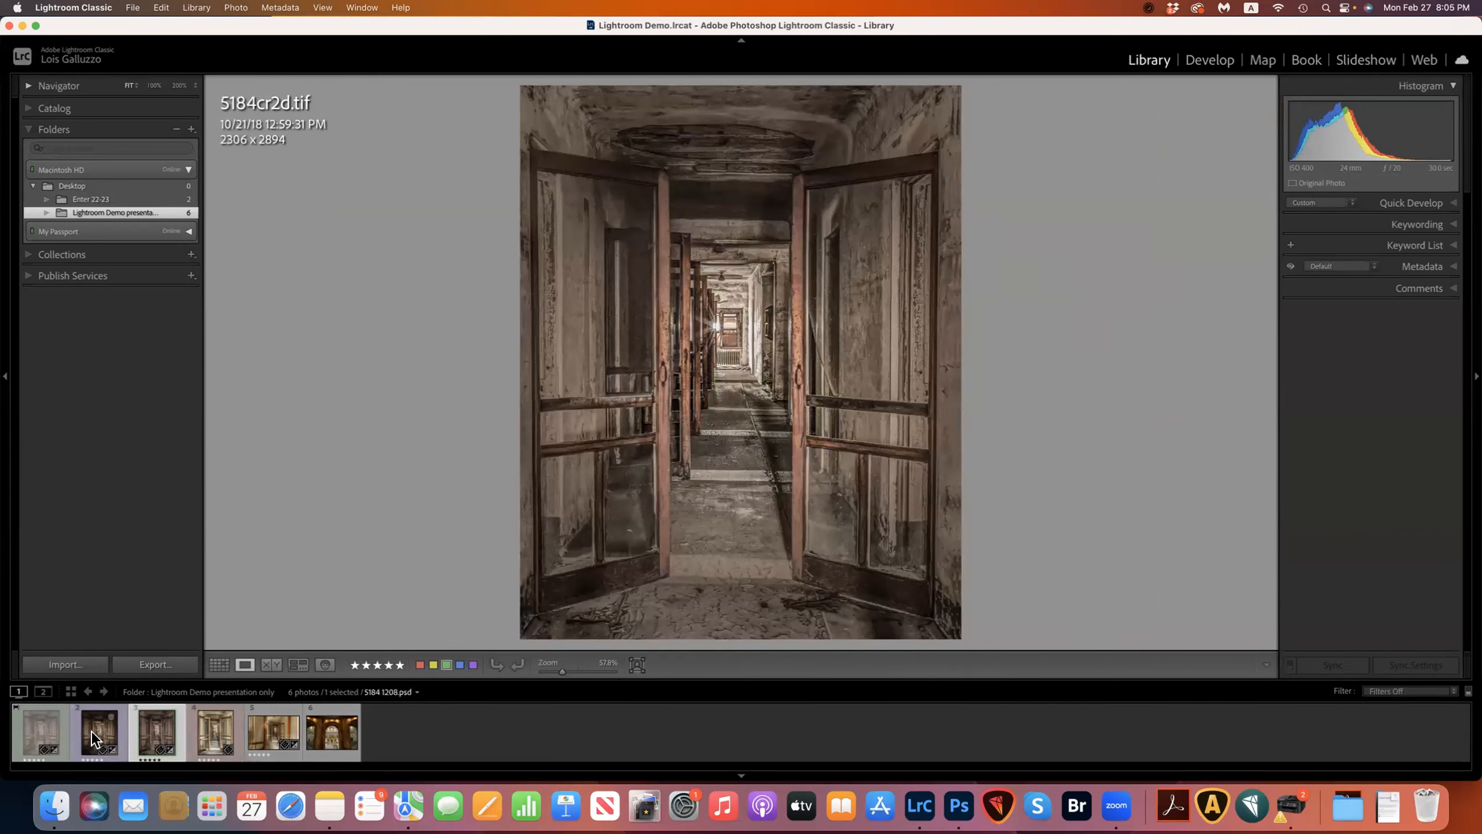
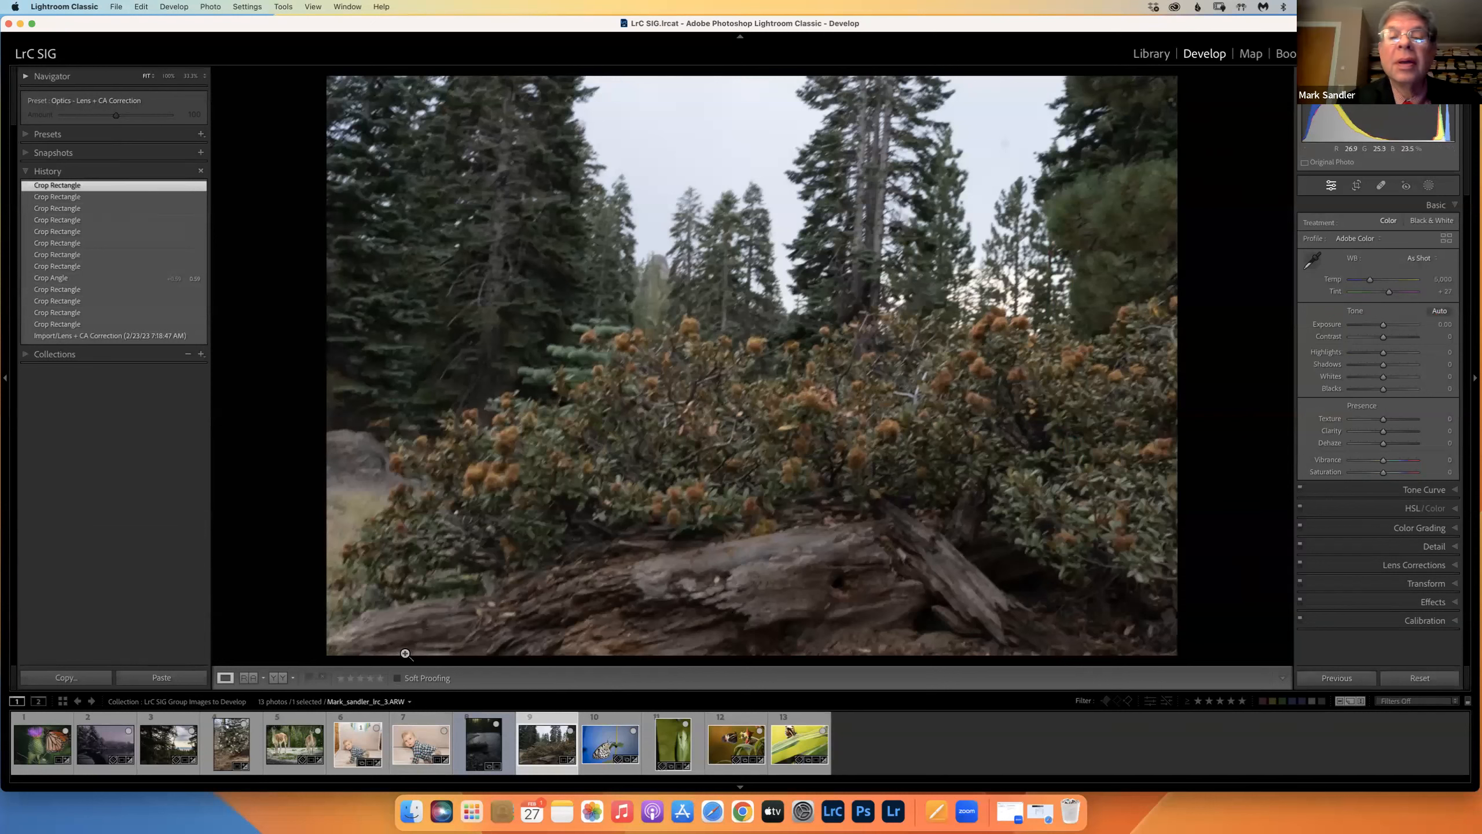
# Step: Apply Auto tone settings to the forest photo and slightly lower a highlight point on the RGB point curve
pyautogui.click(1439, 312)
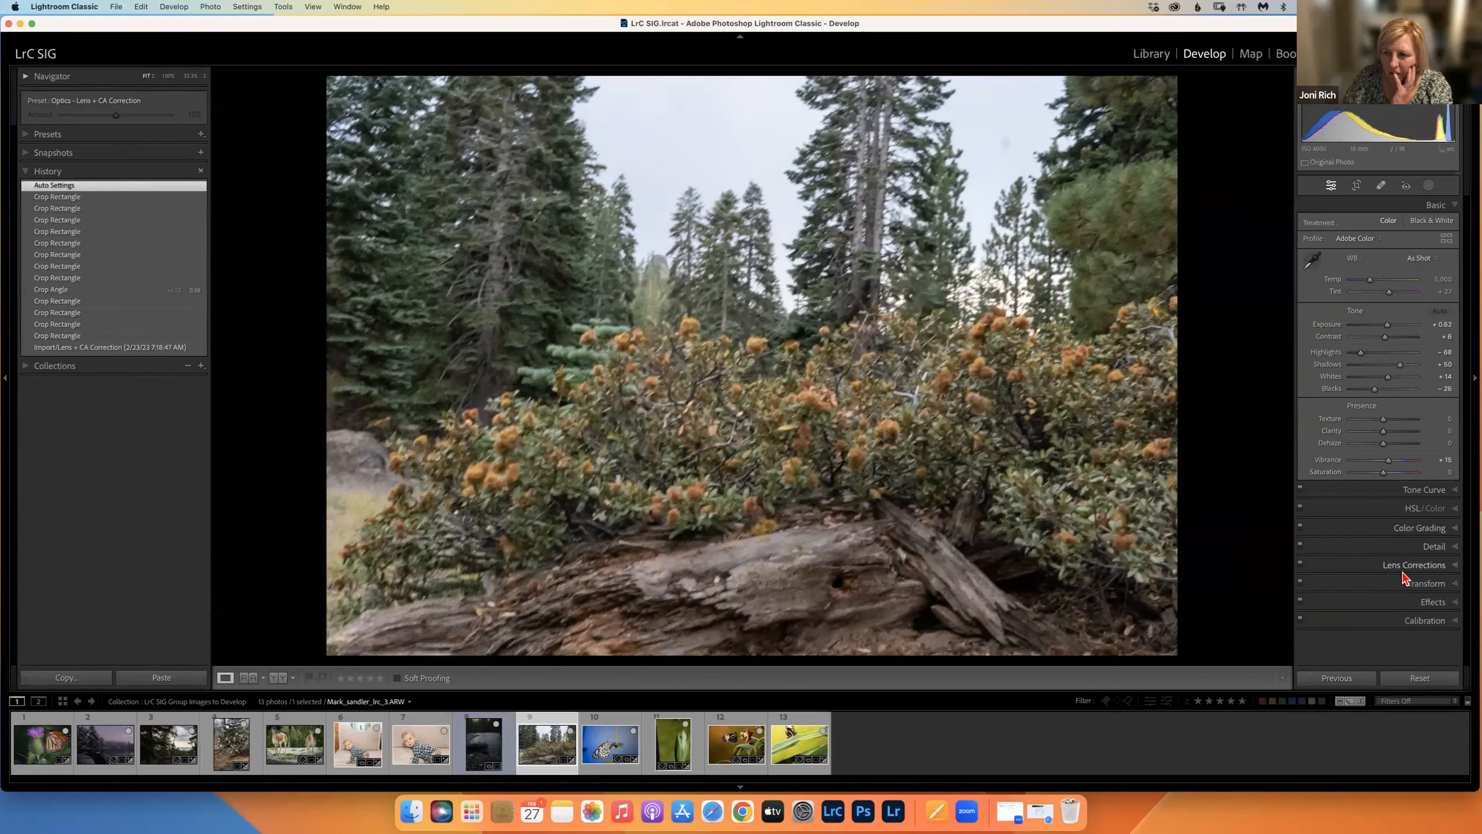
pyautogui.click(1405, 492)
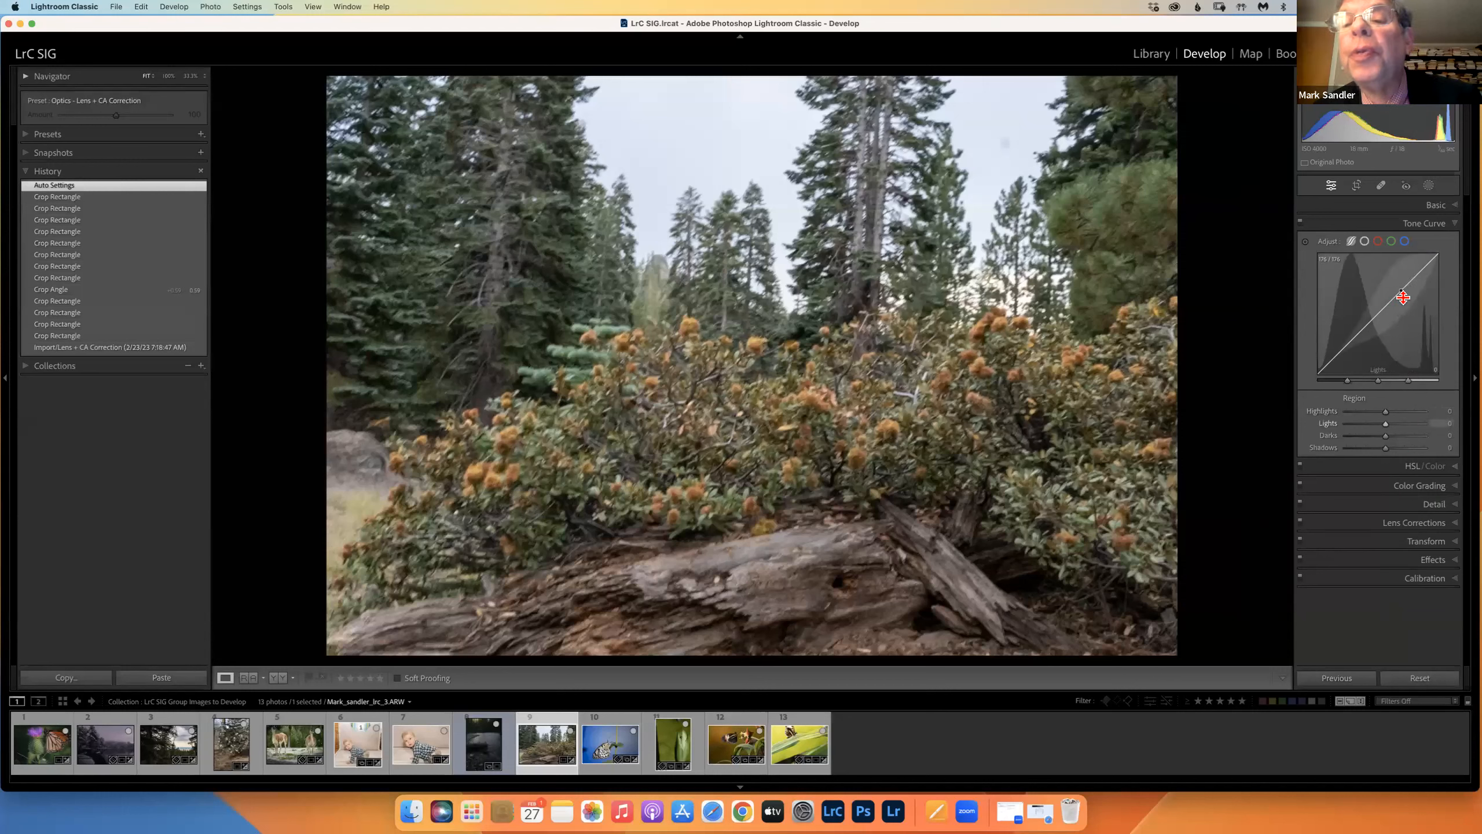
pyautogui.click(1365, 242)
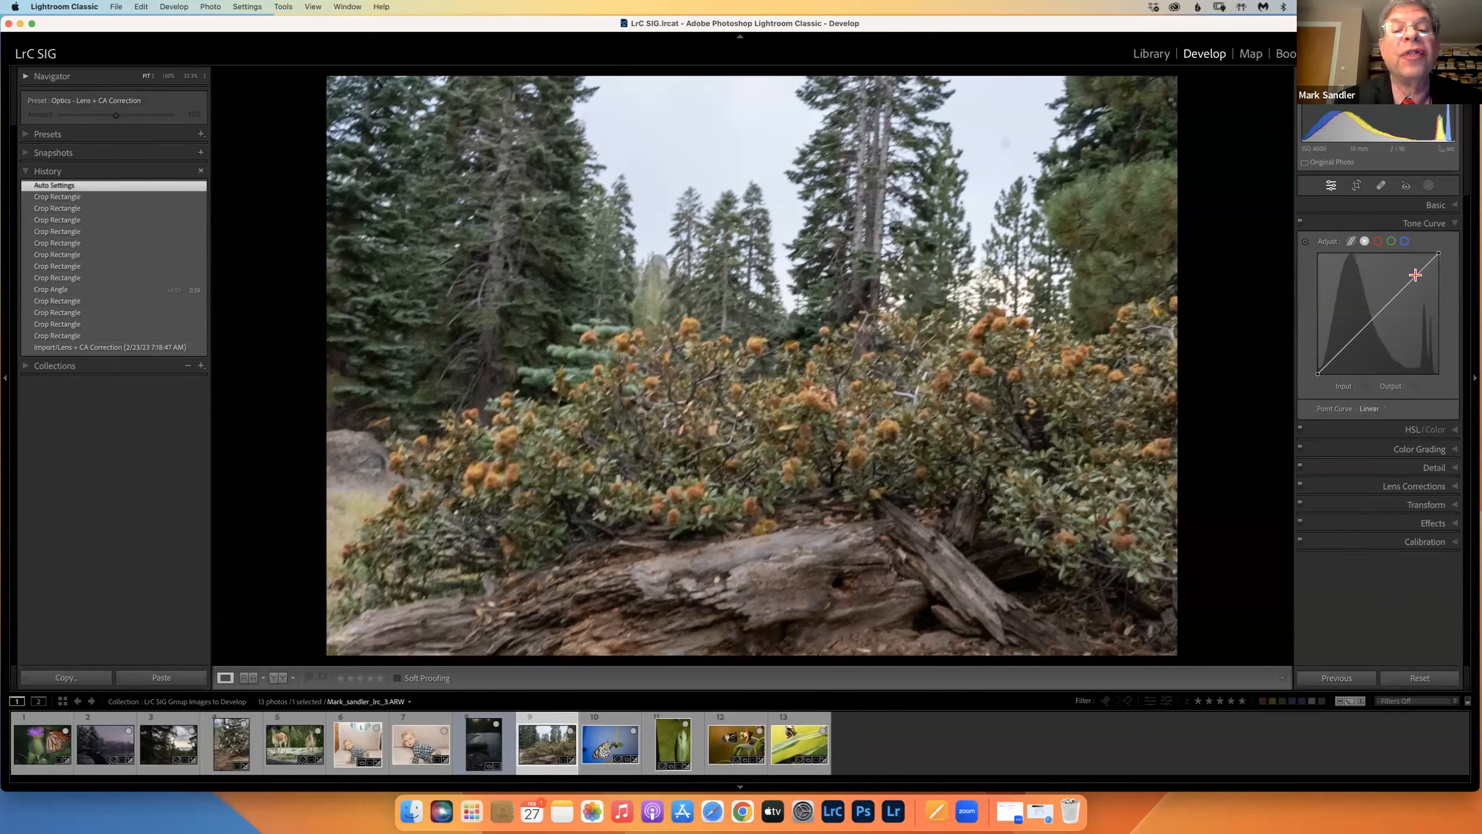
pyautogui.moveTo(1397, 293)
pyautogui.mouseDown()
pyautogui.moveTo(1398, 279)
pyautogui.moveTo(1426, 291)
pyautogui.moveTo(1421, 278)
pyautogui.mouseUp()
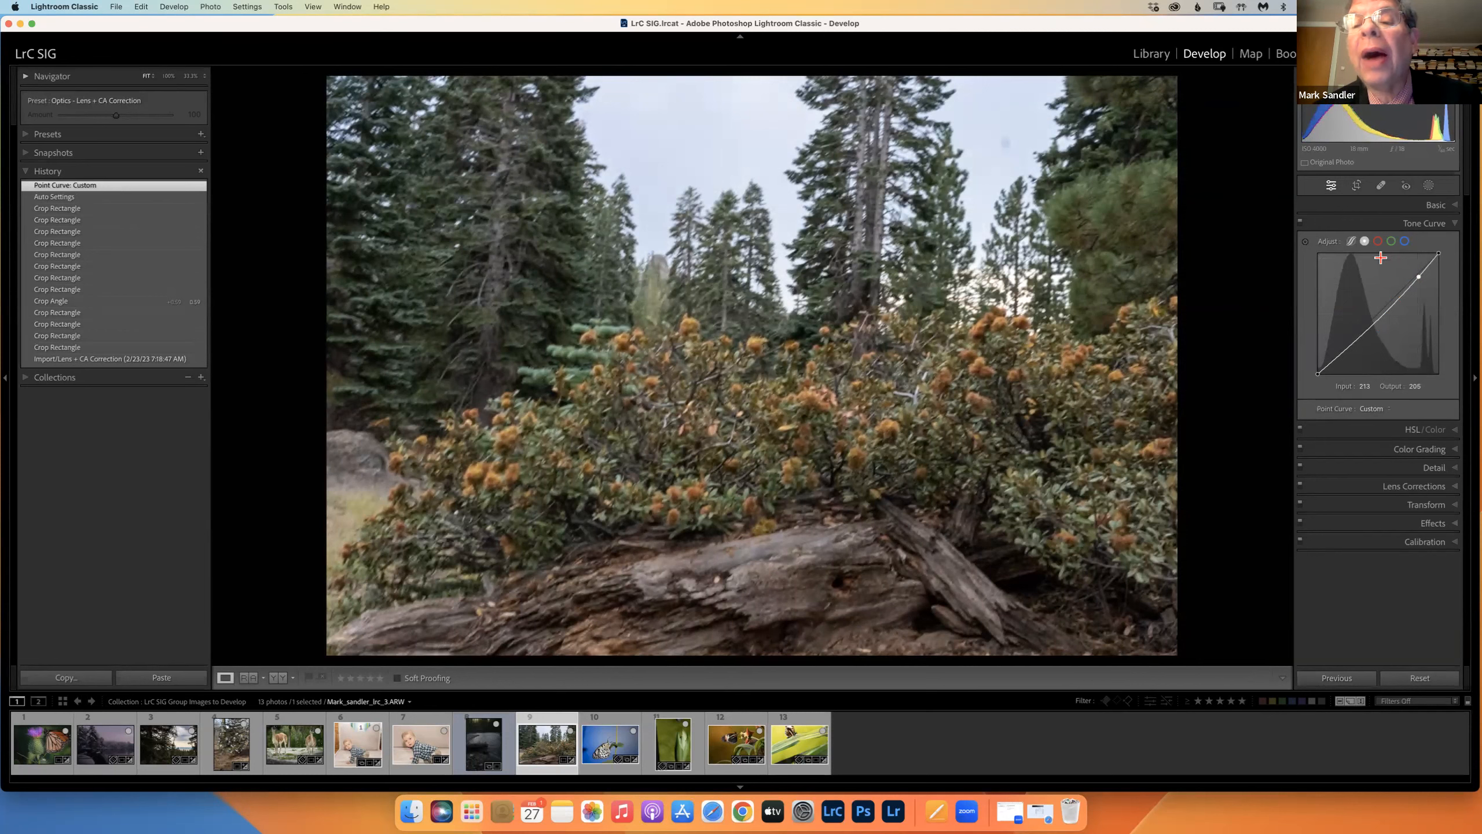
# Step: Try adjusting a point on the blue channel's tone curve and remove the point again
pyautogui.click(1405, 241)
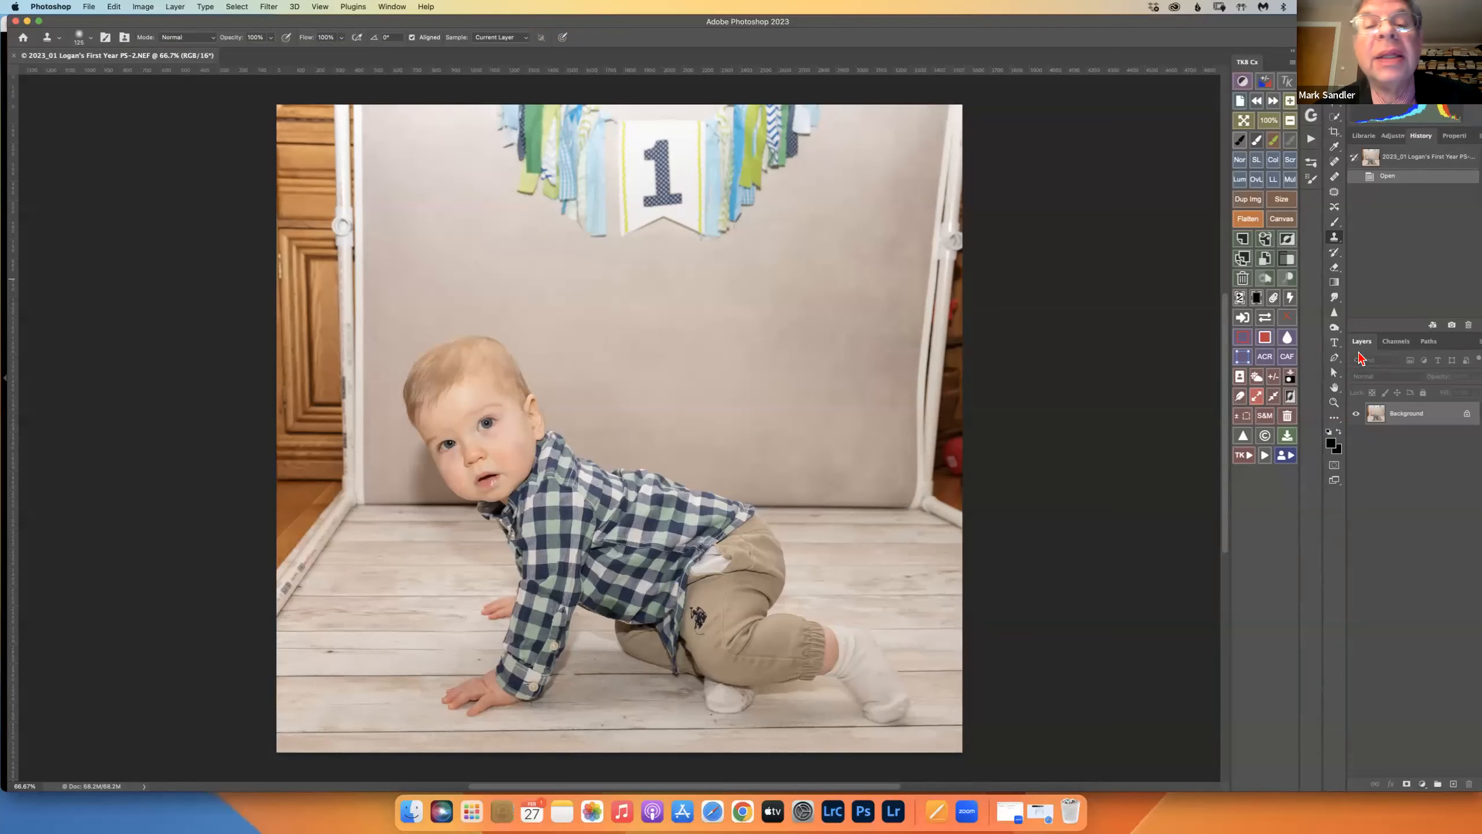
pyautogui.click(833, 812)
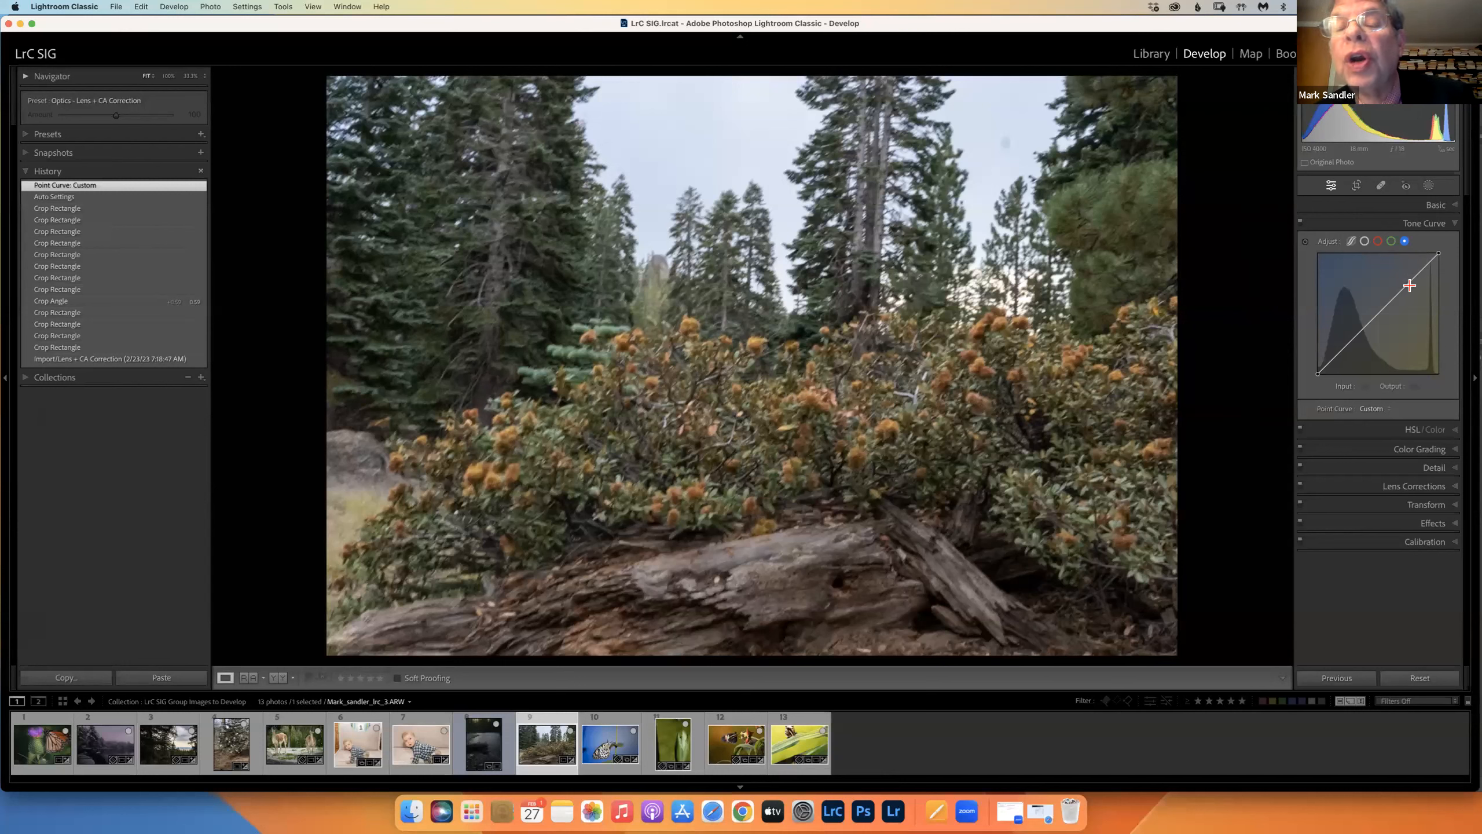
pyautogui.moveTo(1409, 285); pyautogui.dragTo(1401, 293)
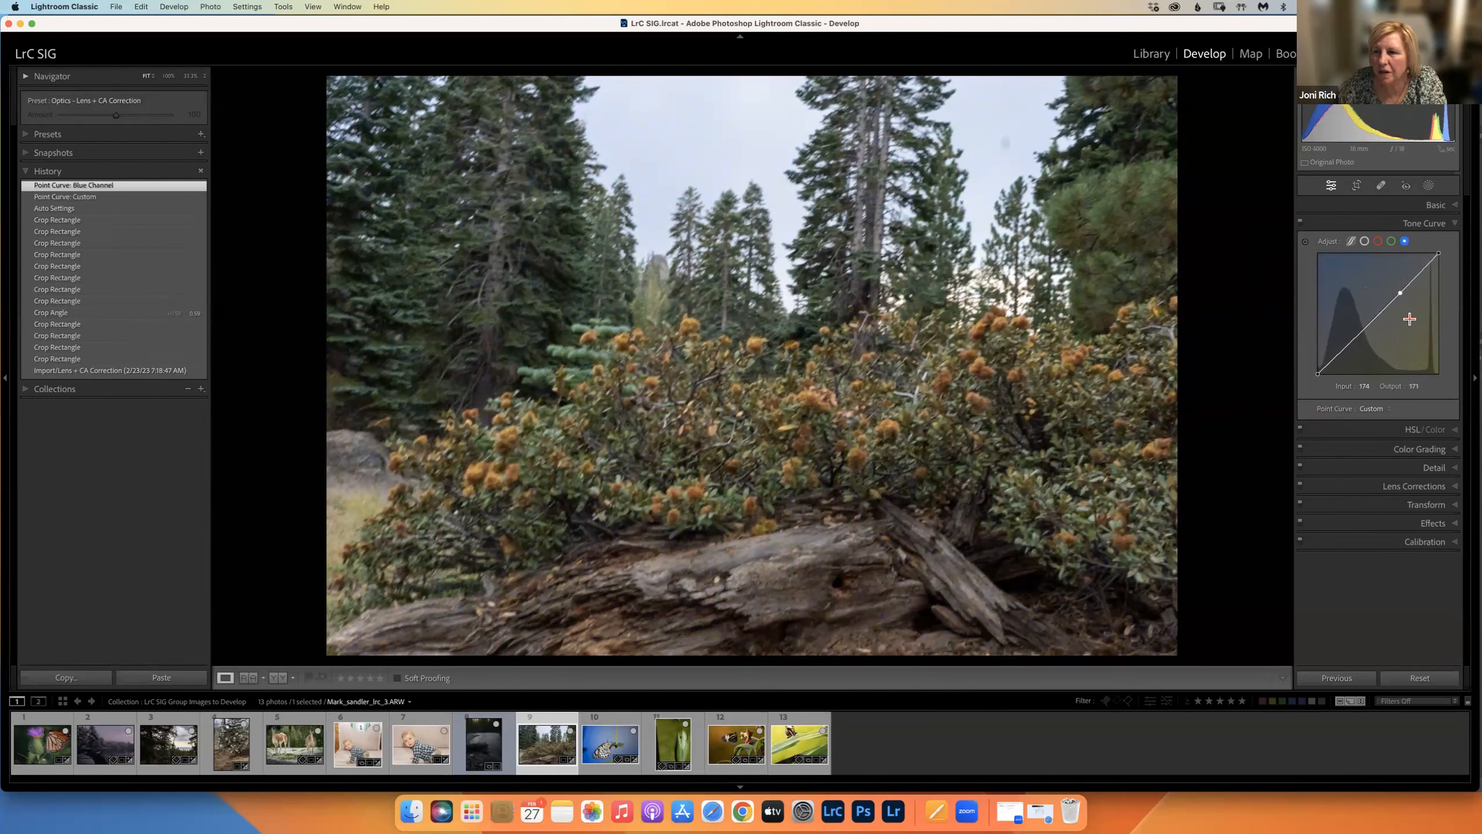
pyautogui.moveTo(1400, 292); pyautogui.dragTo(1461, 300)
pyautogui.doubleClick(1429, 300)
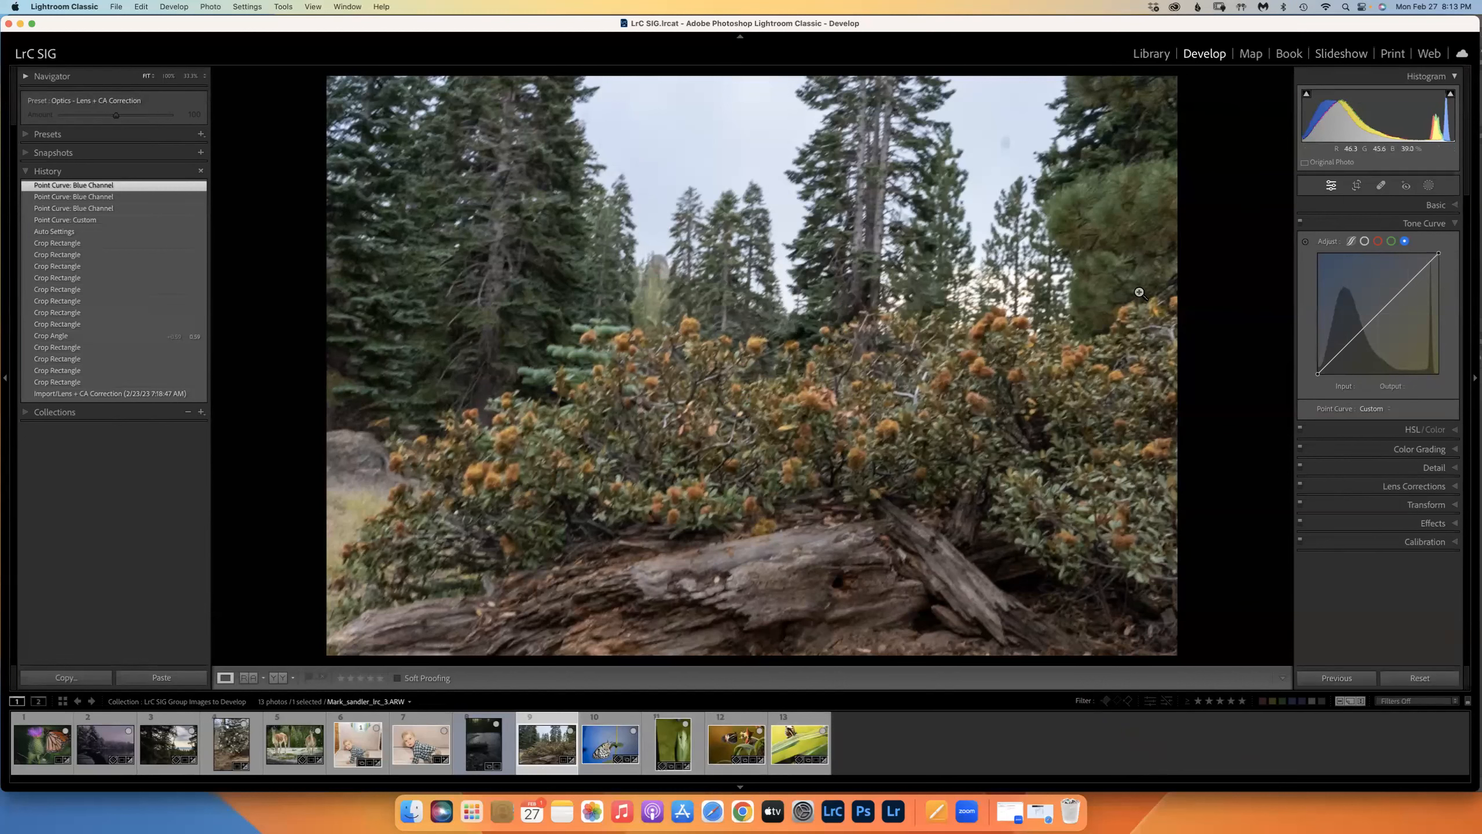
# Step: Send a copy of the forest photo with Lightroom adjustments to Topaz Sharpen AI as a 16-bit Adobe RGB (1998) TIFF at 300 resolution with ZIP compression
pyautogui.click(1415, 204)
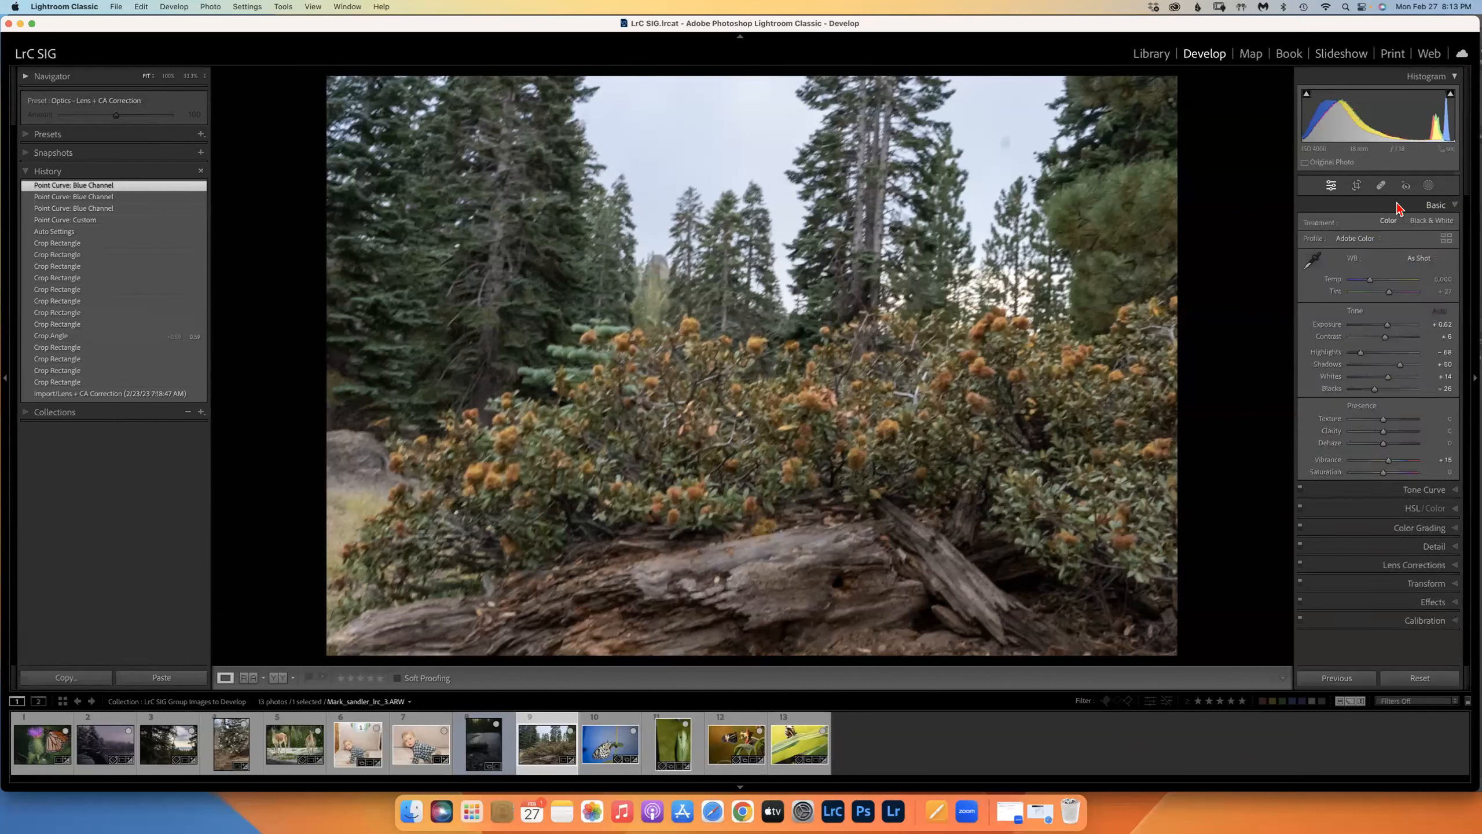
pyautogui.rightClick(659, 502)
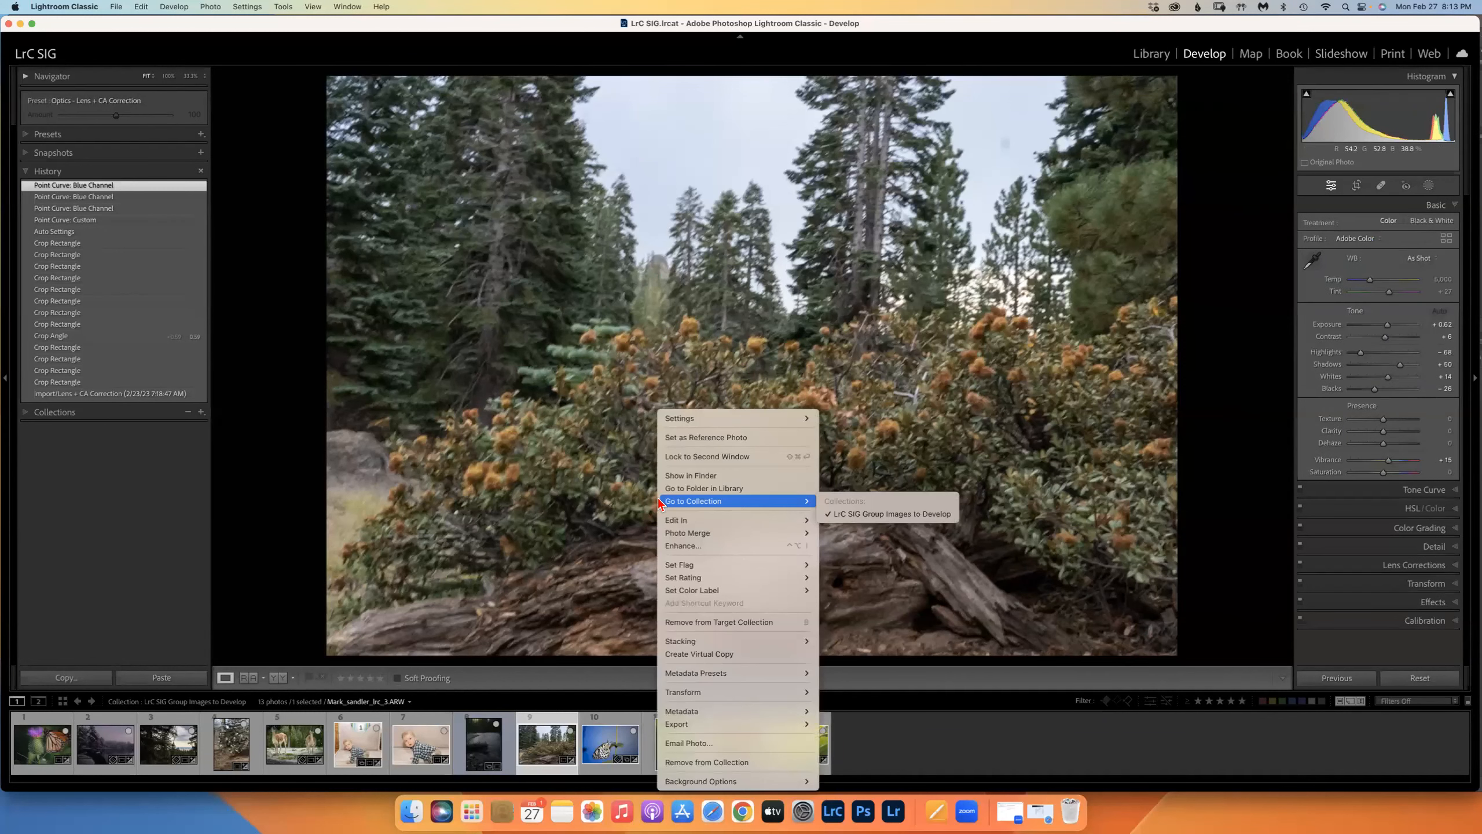
pyautogui.moveTo(680, 520)
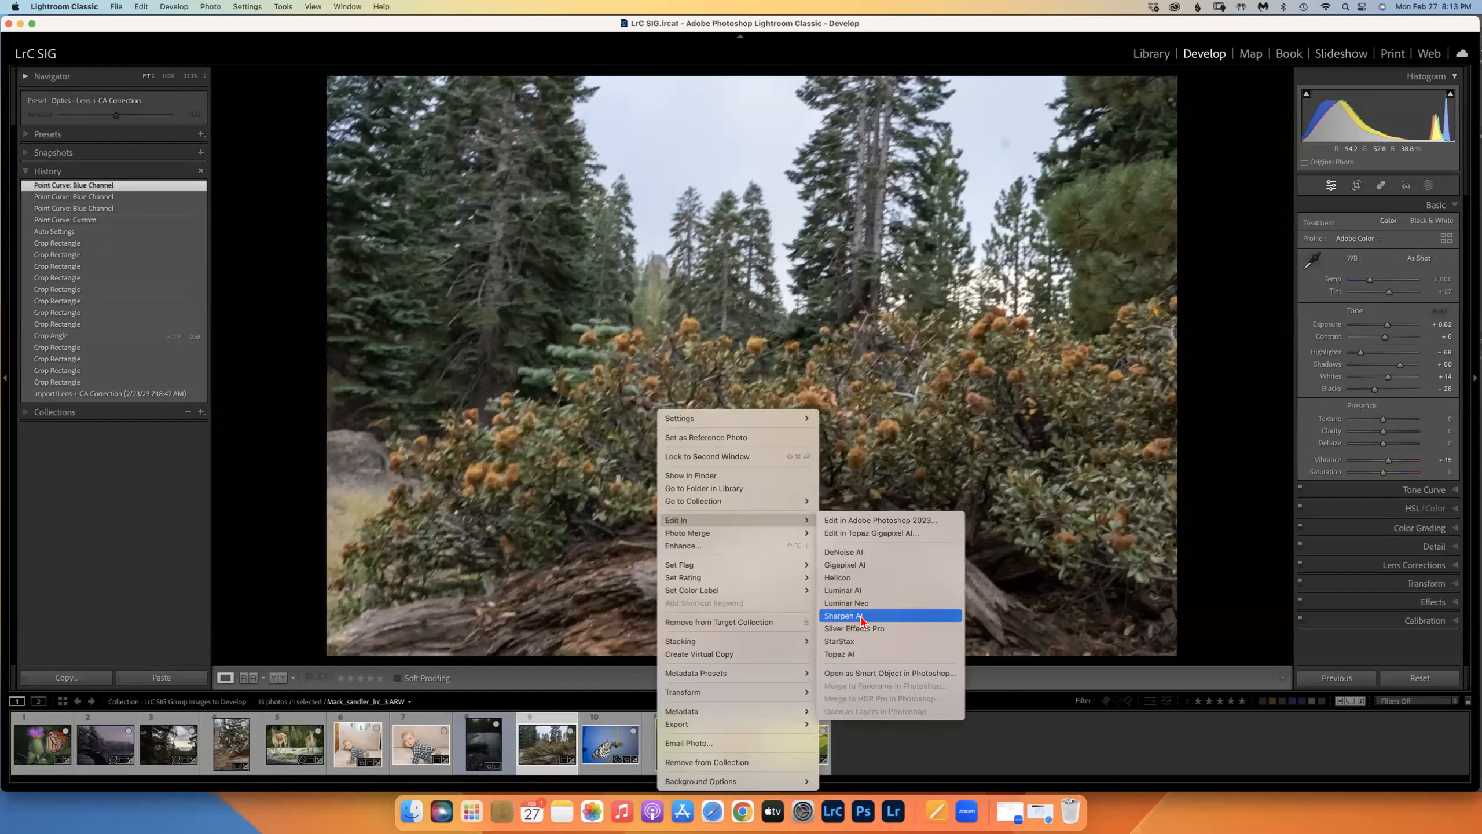
pyautogui.click(854, 616)
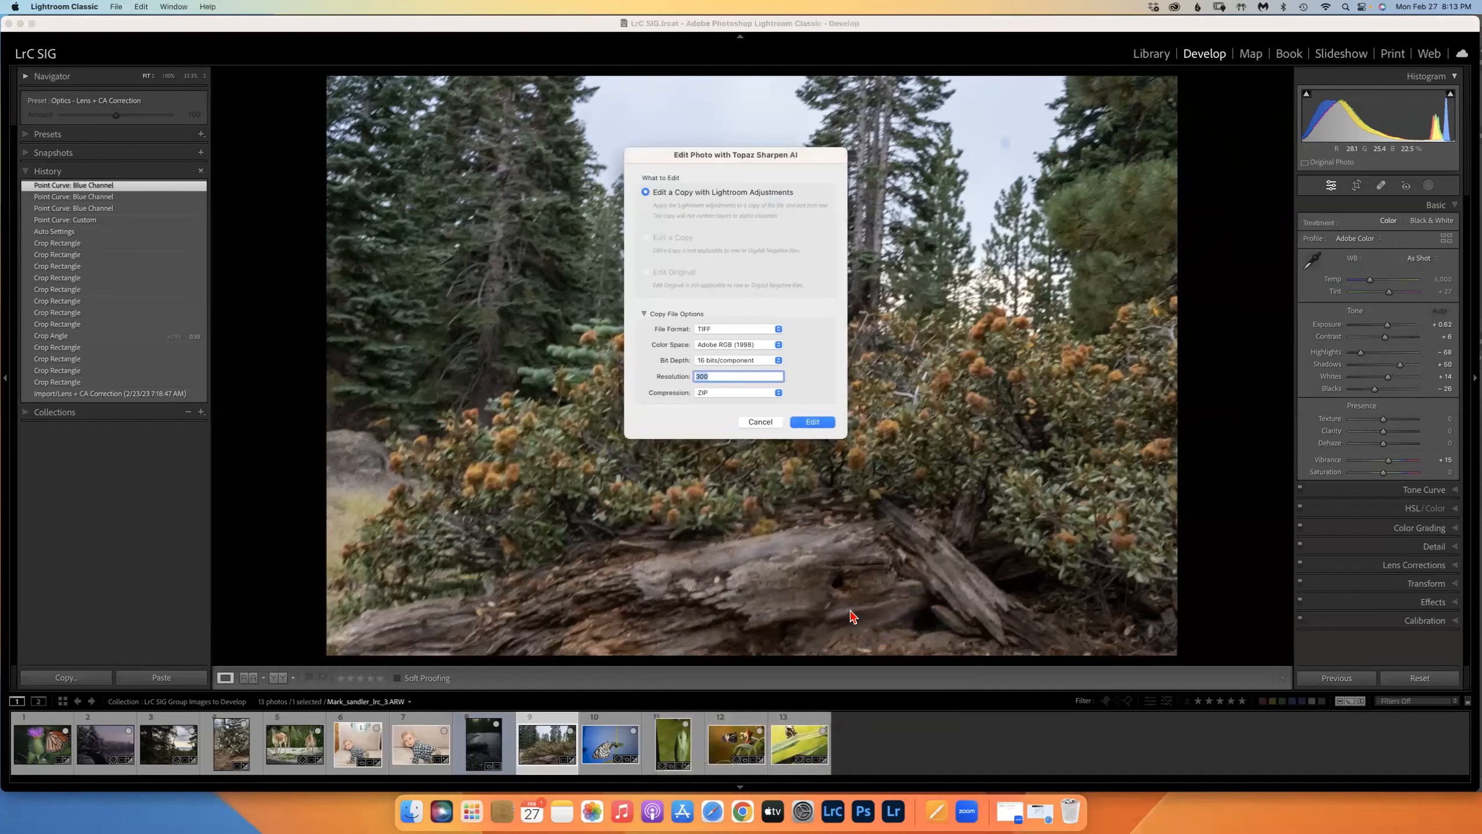
pyautogui.click(810, 423)
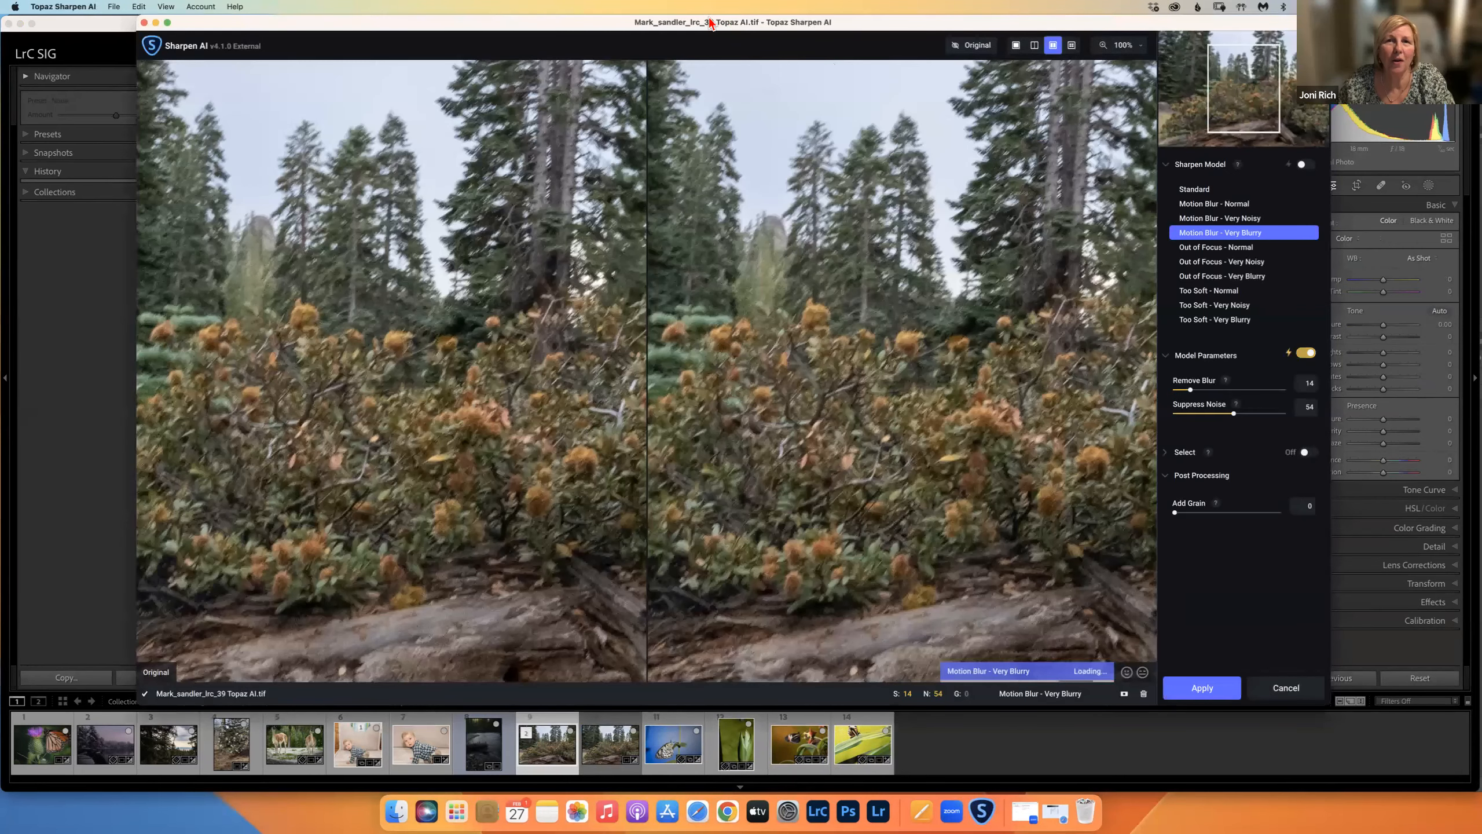
# Step: Enlarge the Sharpen AI window and show the sharpening models side by side in the four-pane comparison view
pyautogui.moveTo(711, 23); pyautogui.dragTo(575, 23)
pyautogui.moveTo(1191, 703); pyautogui.dragTo(1471, 723)
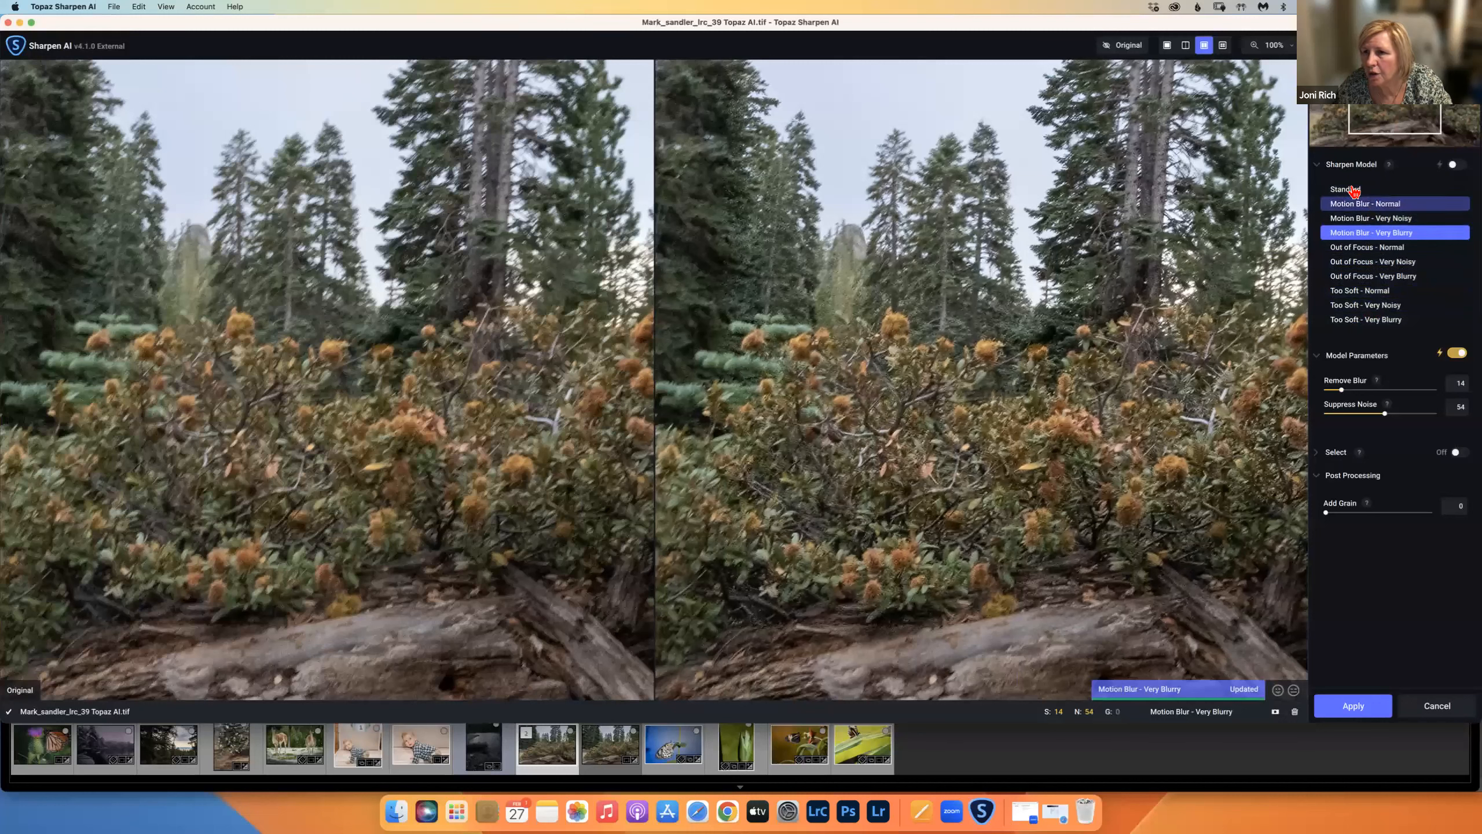
pyautogui.click(1222, 47)
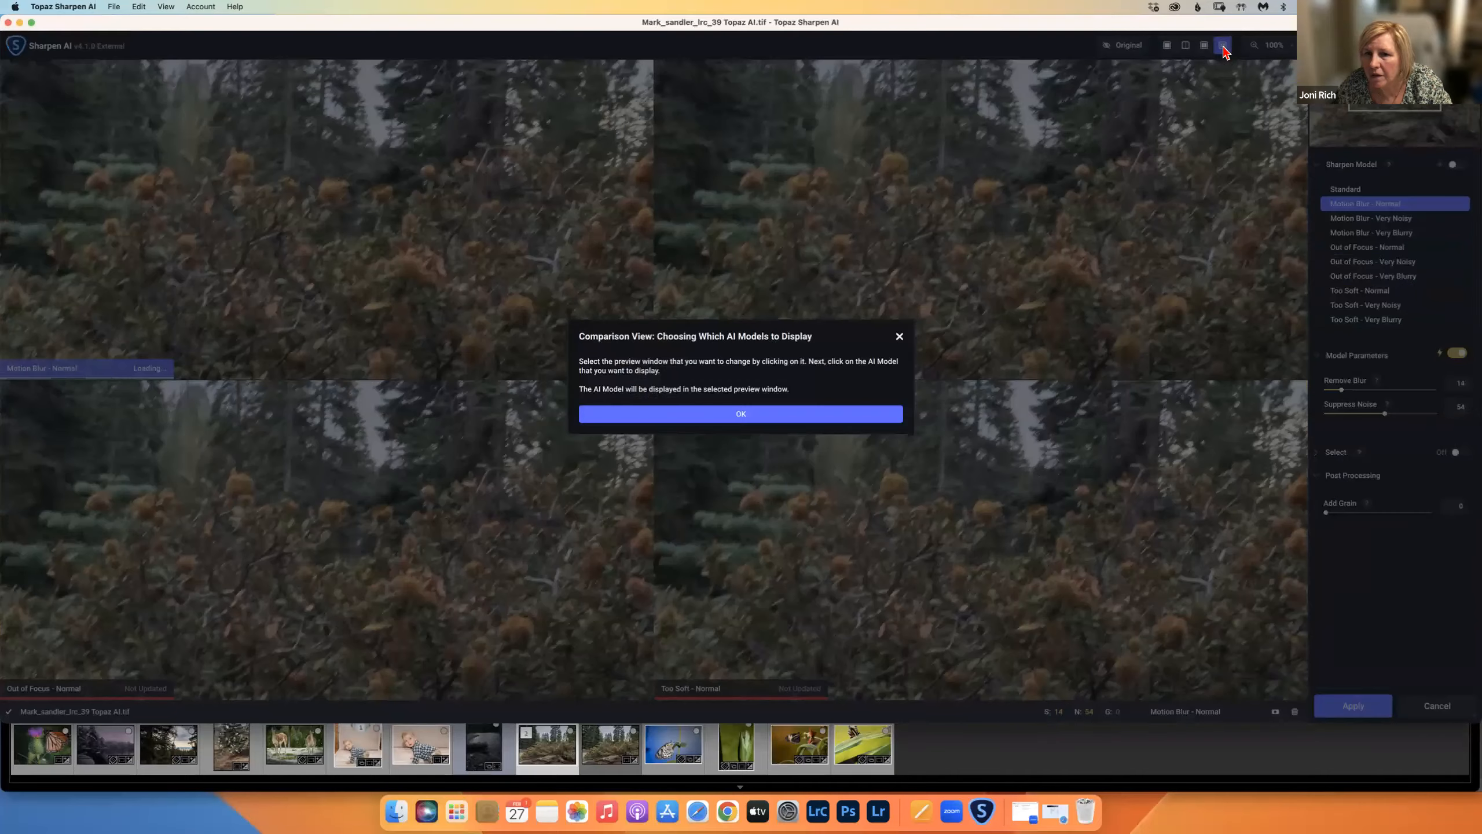
pyautogui.click(751, 414)
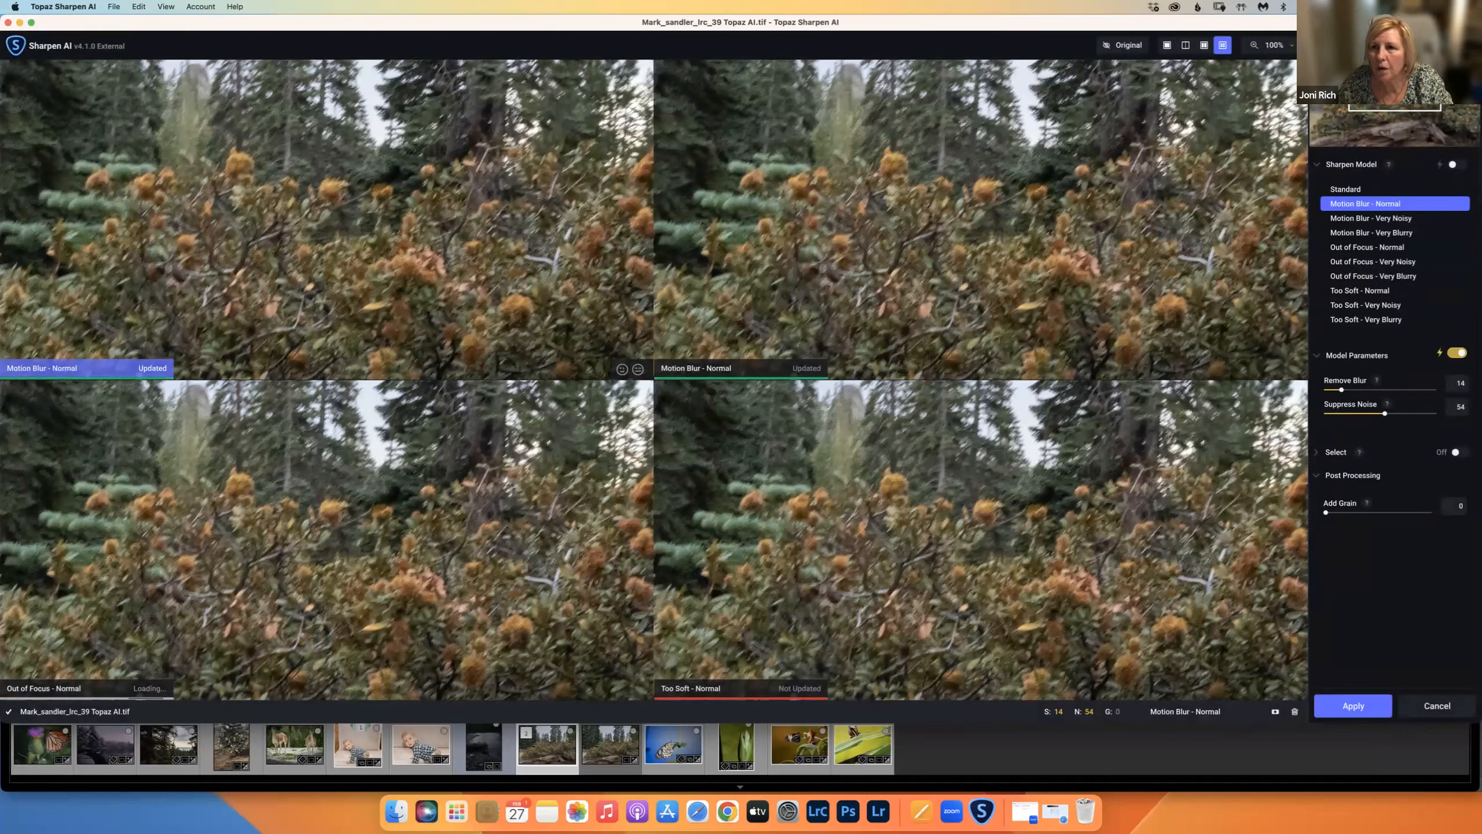
# Step: Compare the sharpening models on the orange shrub blossoms at 50% and 100% zoom
pyautogui.click(1291, 50)
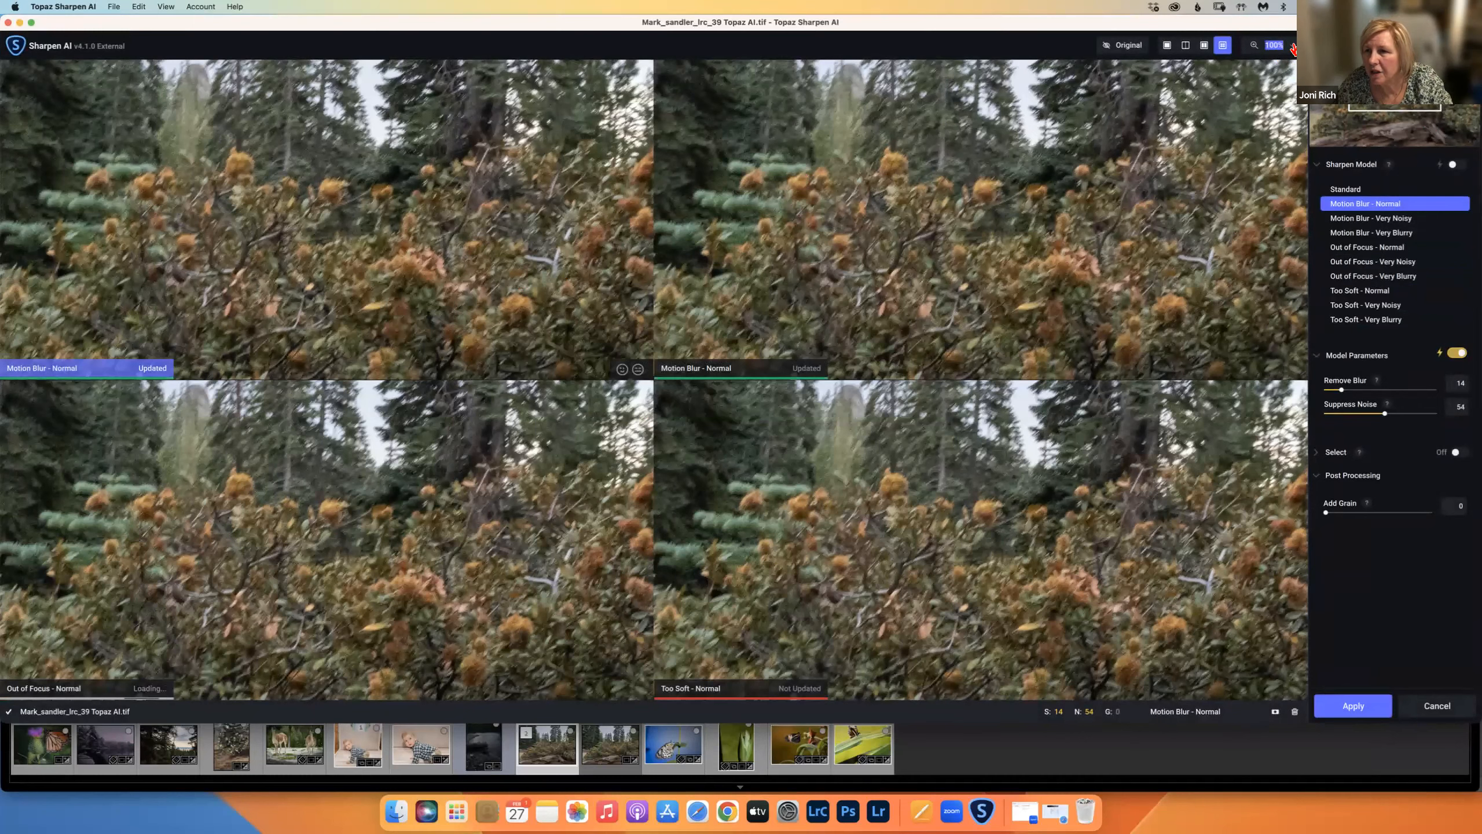
pyautogui.click(1291, 49)
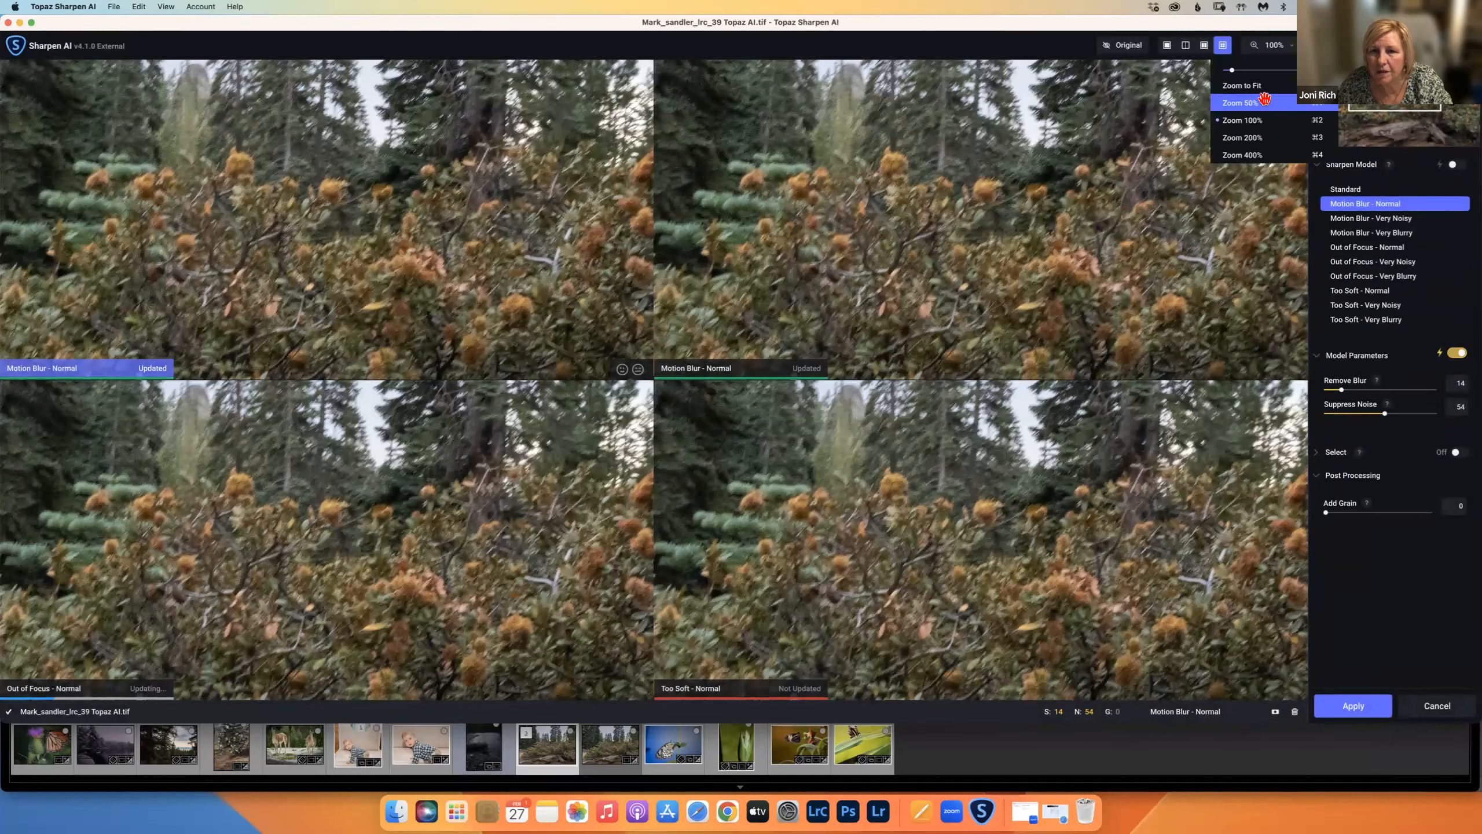
pyautogui.click(1264, 102)
pyautogui.click(1291, 50)
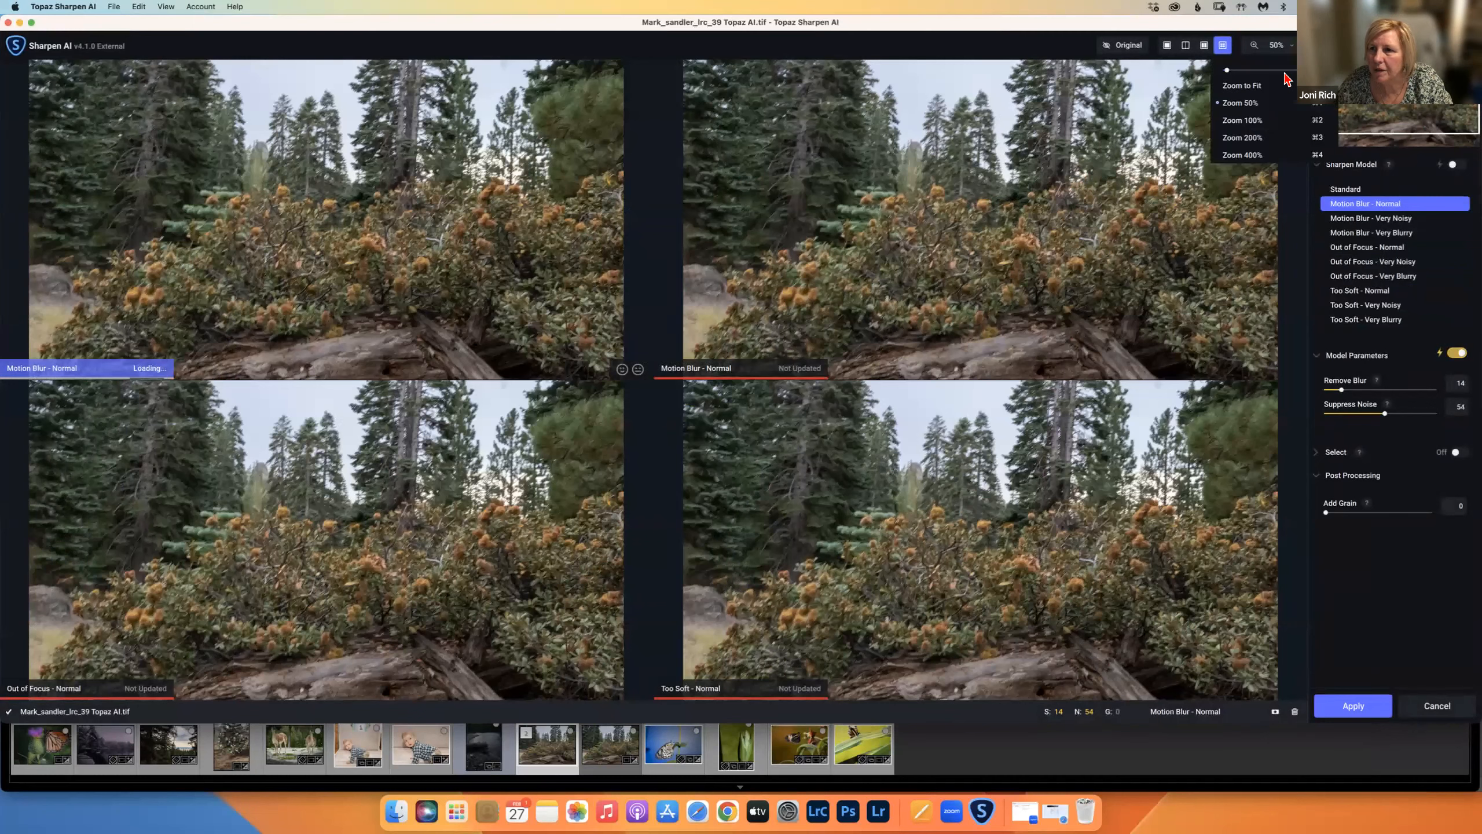
pyautogui.click(1262, 121)
pyautogui.moveTo(505, 246); pyautogui.dragTo(403, 189)
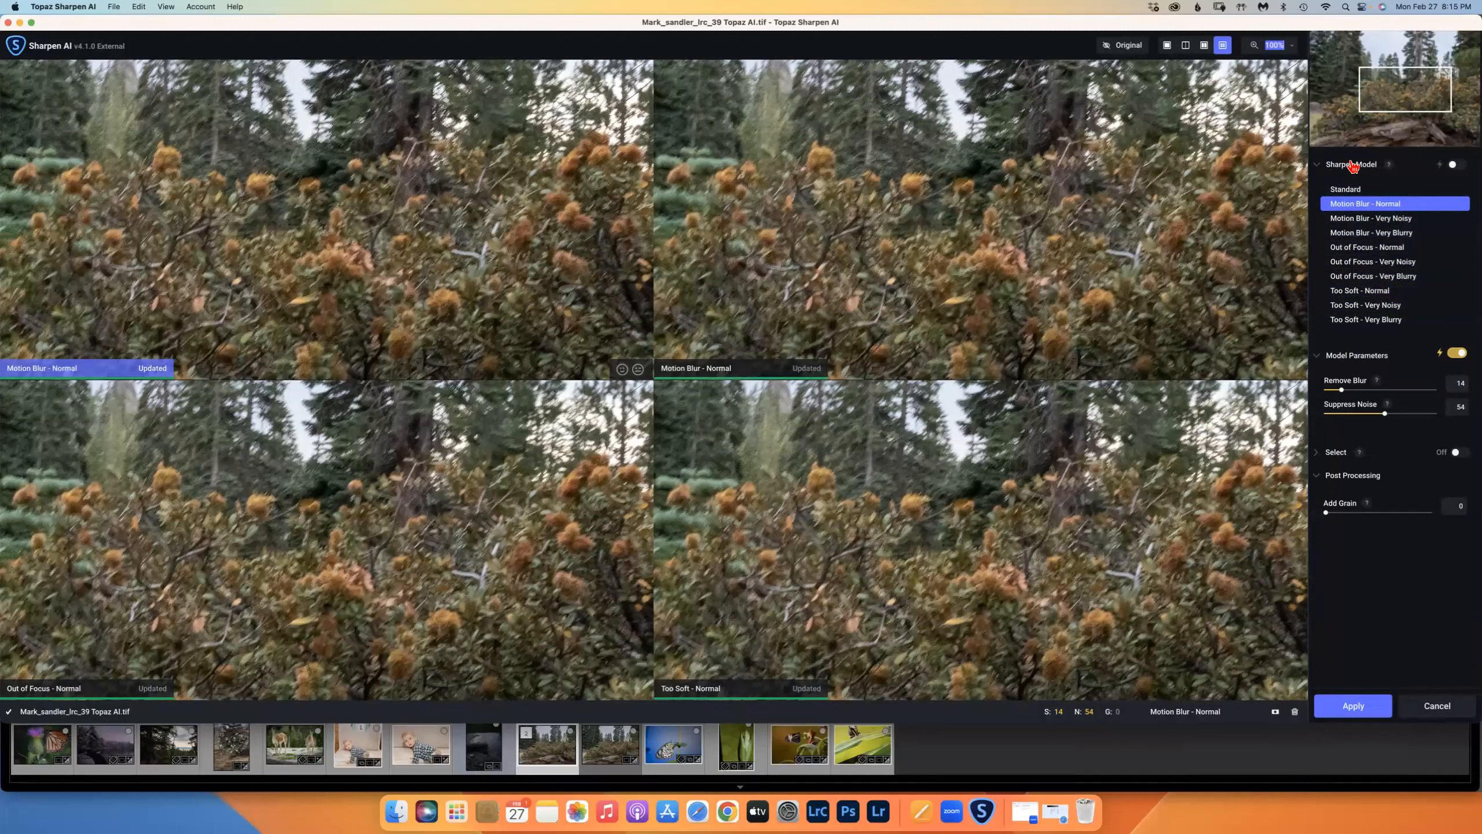
# Step: Try automatic sharpen model selection on the photo in single view, and close Sharpen AI without saving
pyautogui.moveTo(1390, 166)
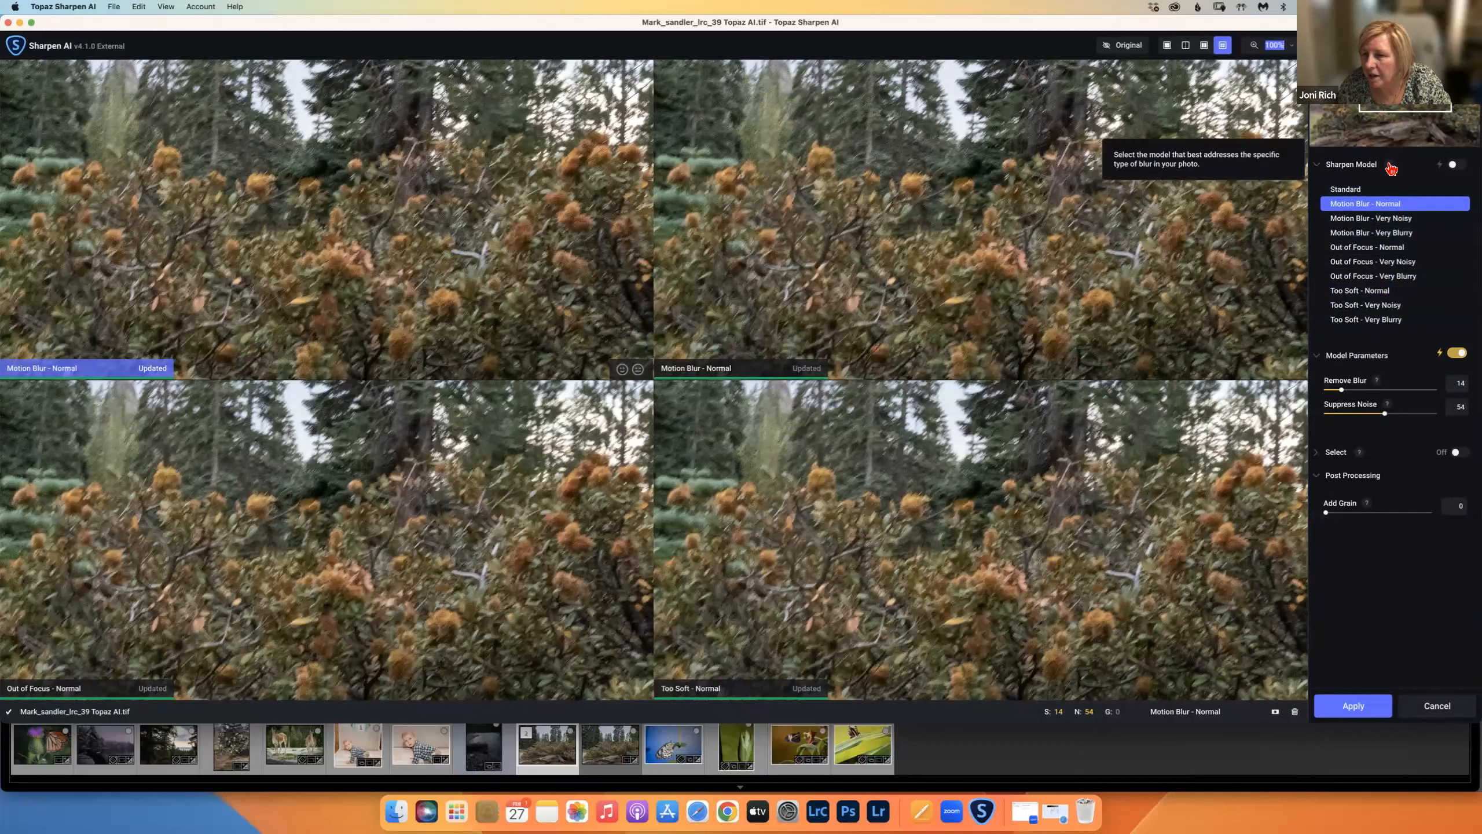
pyautogui.click(1453, 166)
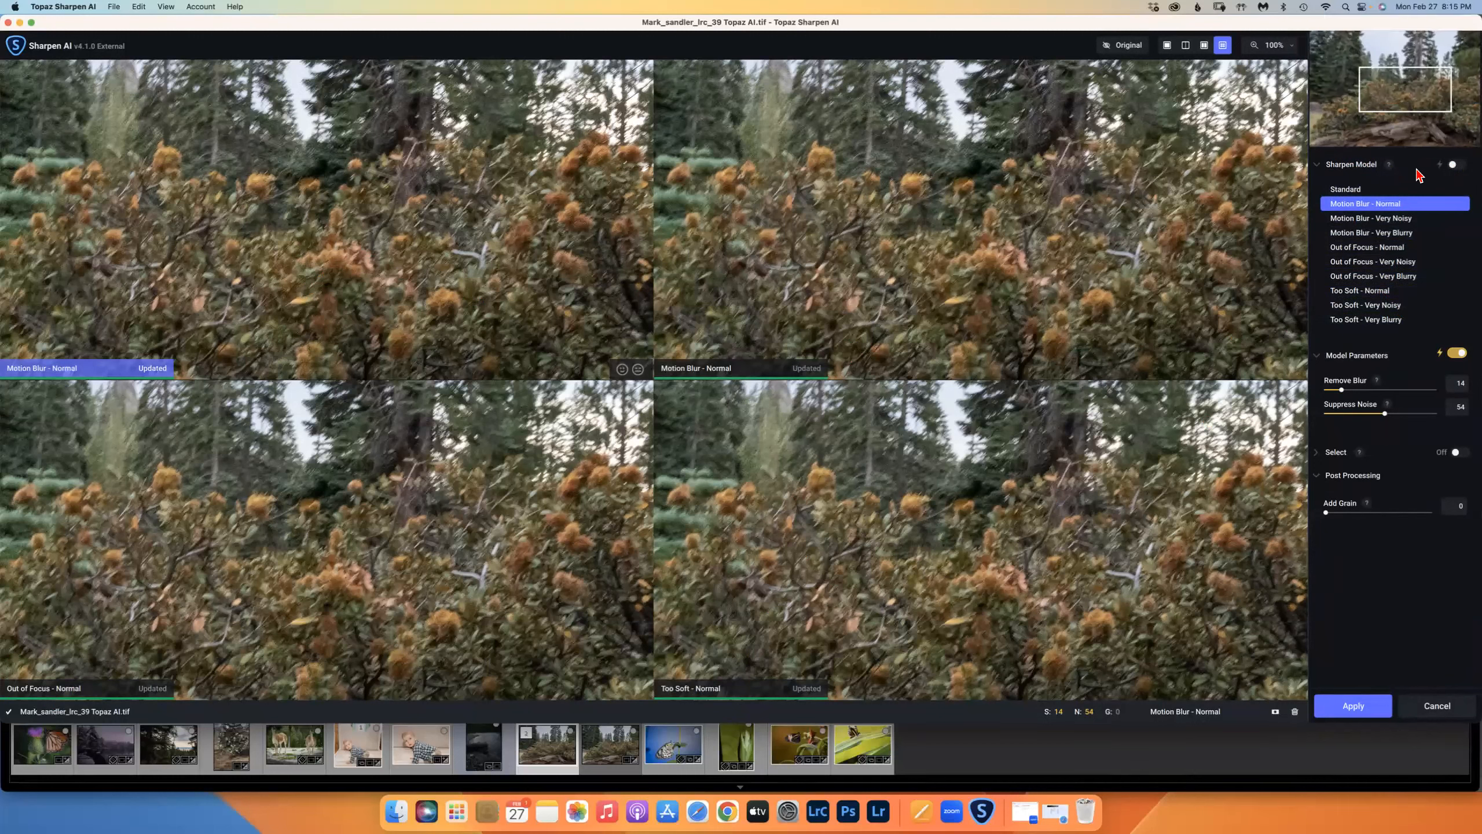
pyautogui.click(1167, 45)
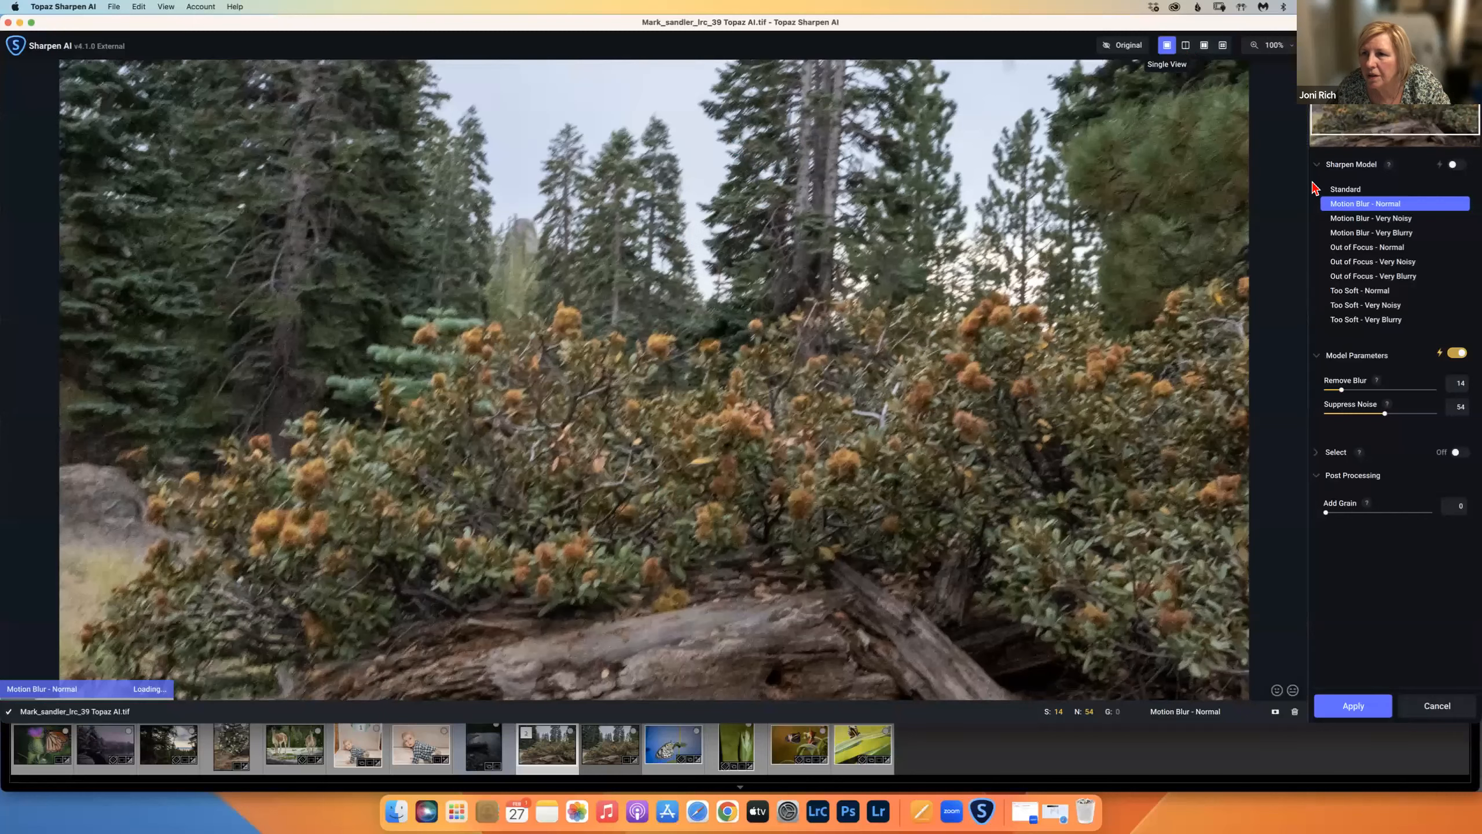
pyautogui.click(1455, 164)
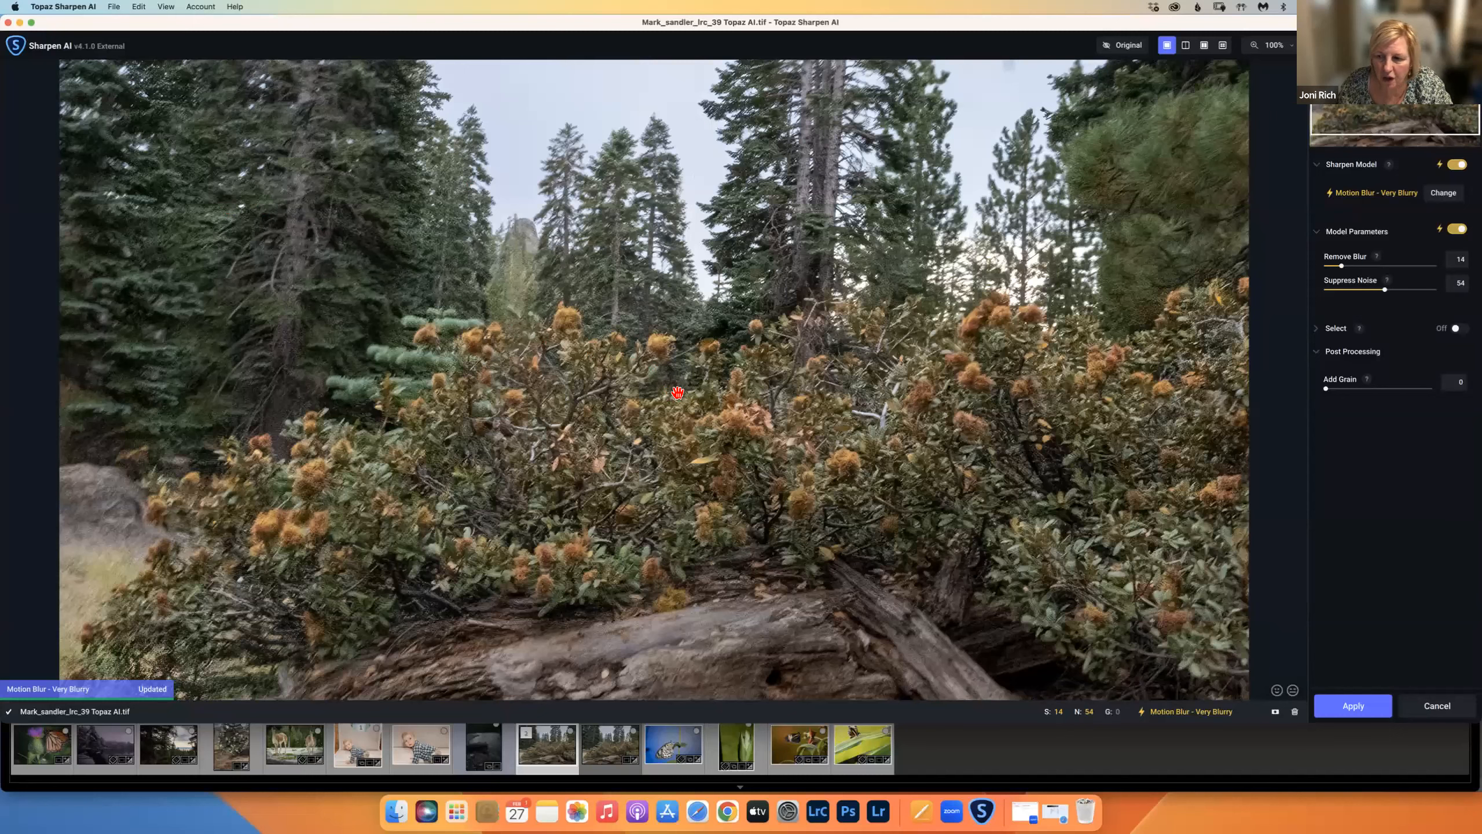
pyautogui.click(1436, 705)
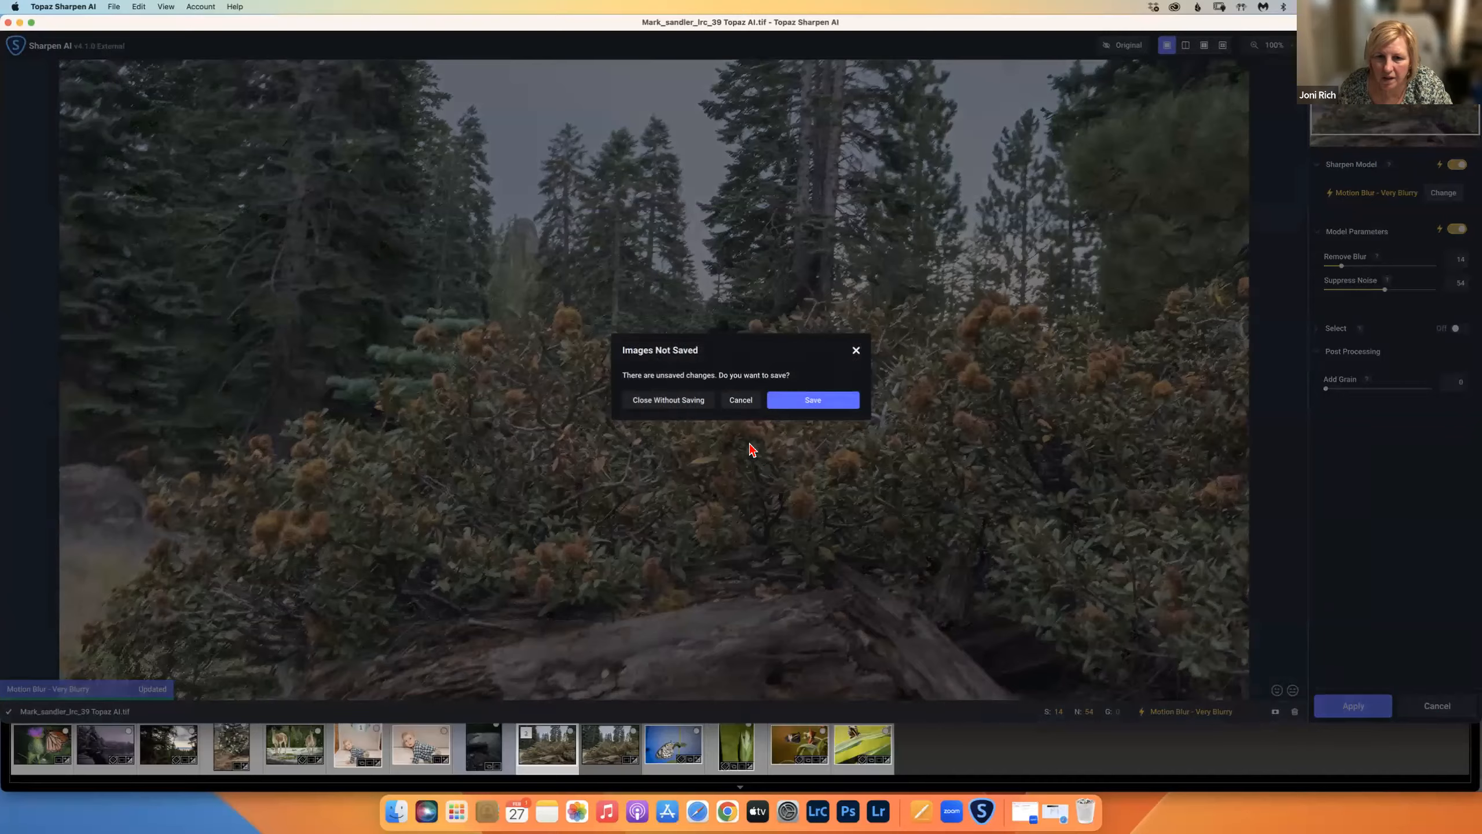
pyautogui.click(672, 401)
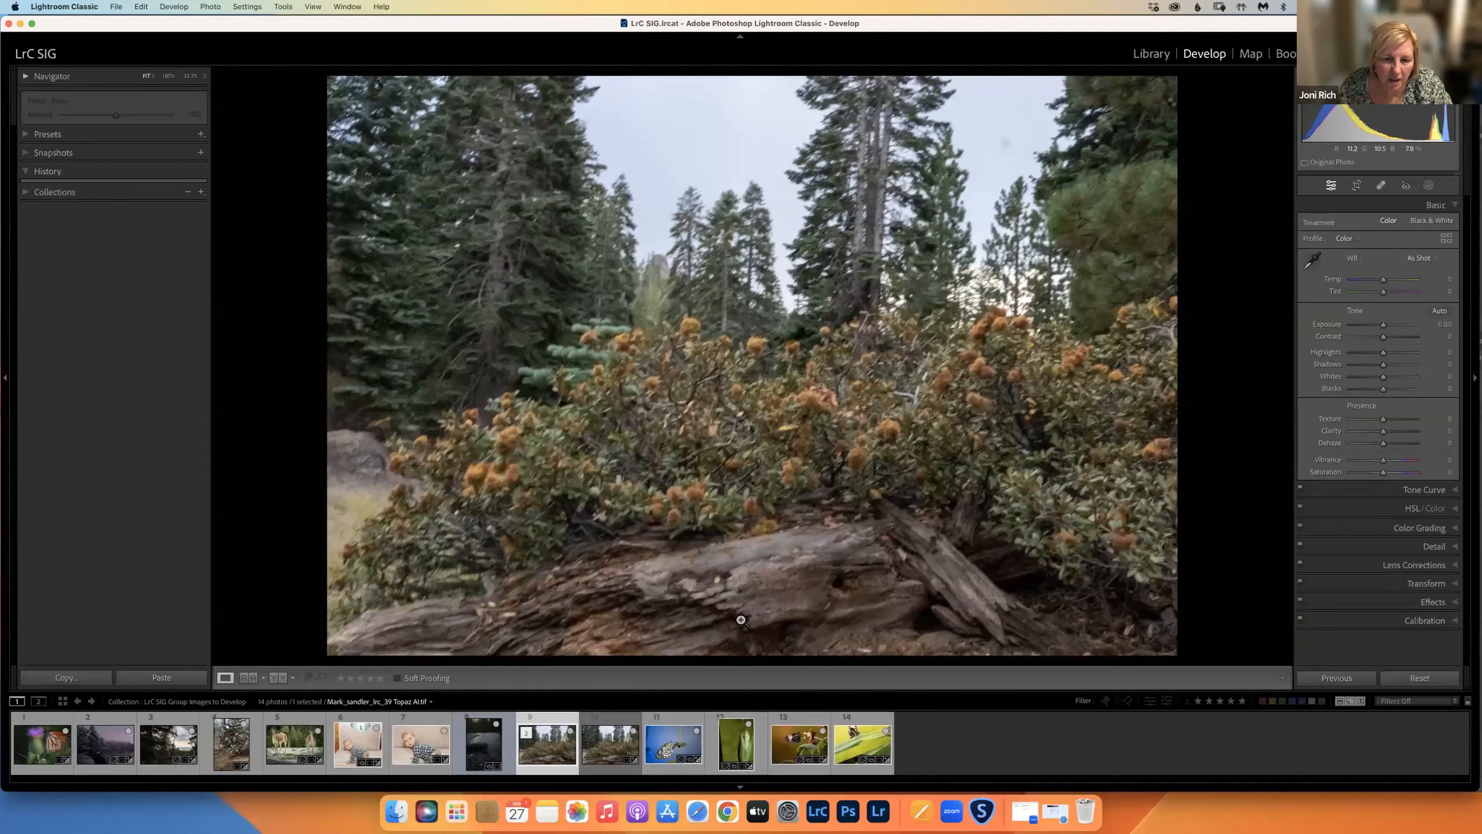
# Step: Remove the forest photo's TIFF copy made for Sharpen AI from the collection
pyautogui.rightClick(551, 752)
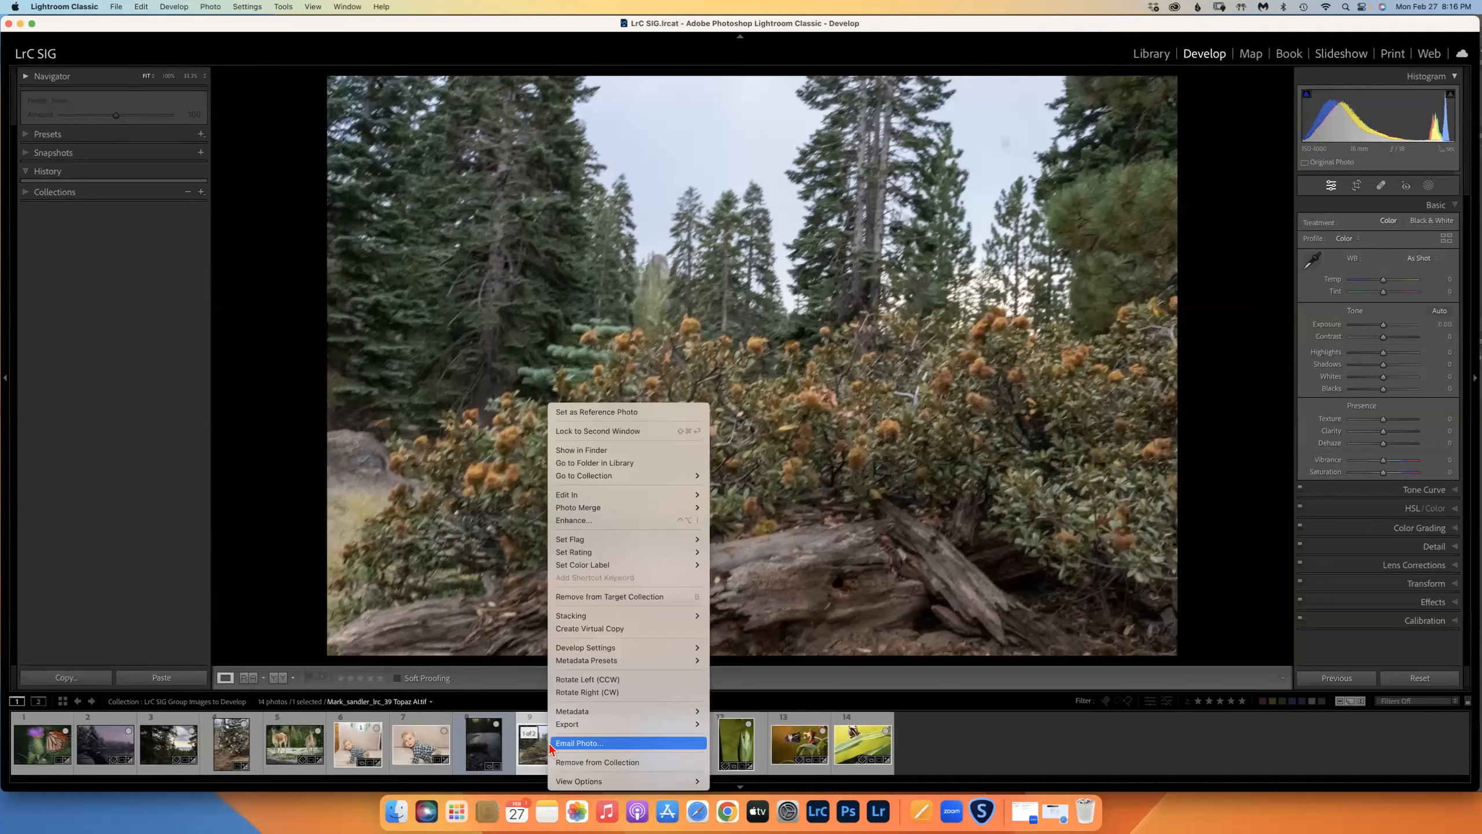
pyautogui.click(575, 759)
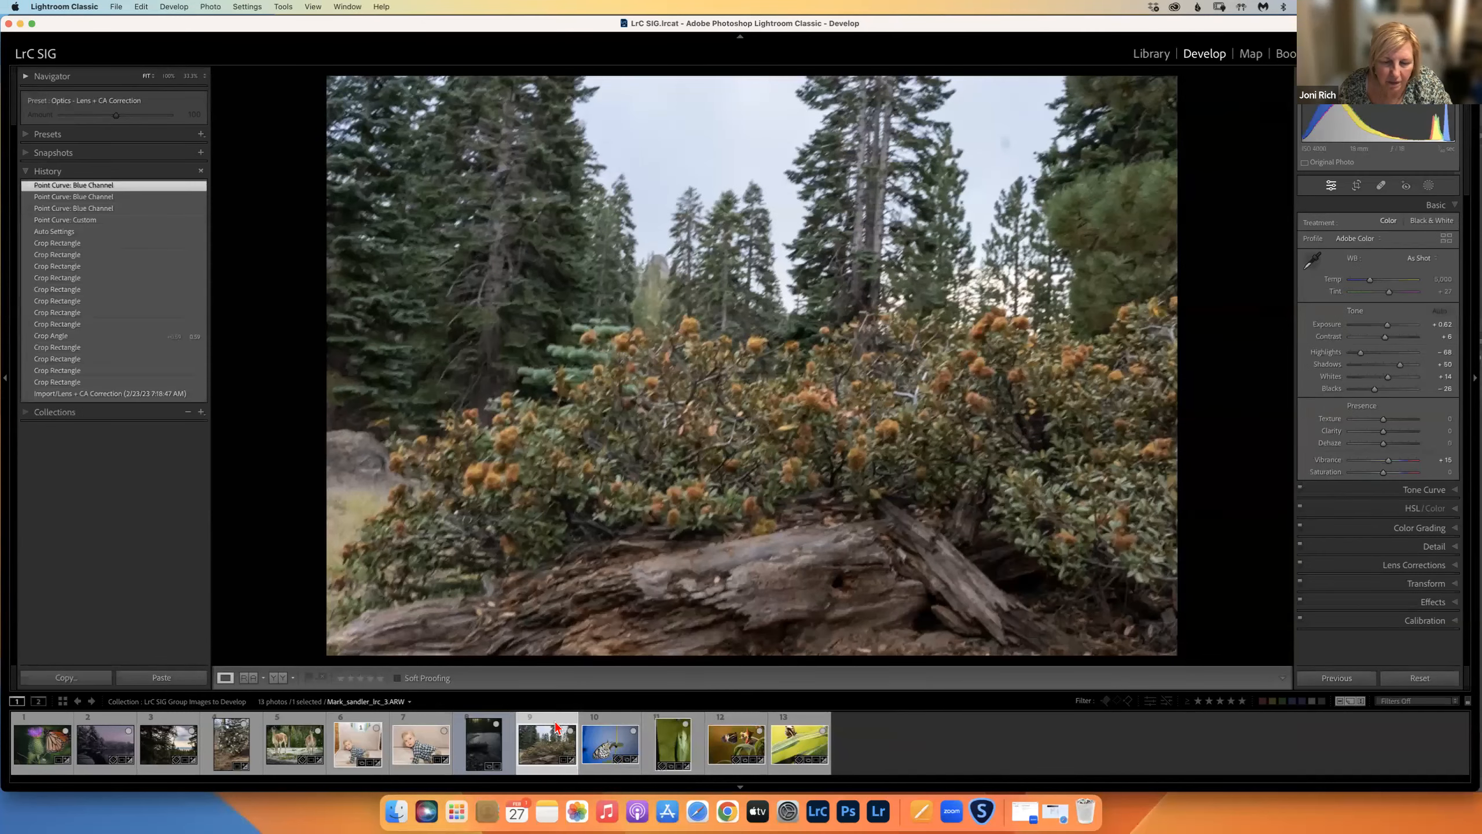
# Step: Inspect the log and tall tree trunks in the original forest photo up close, and show its exposure and lens info overlay
pyautogui.click(787, 570)
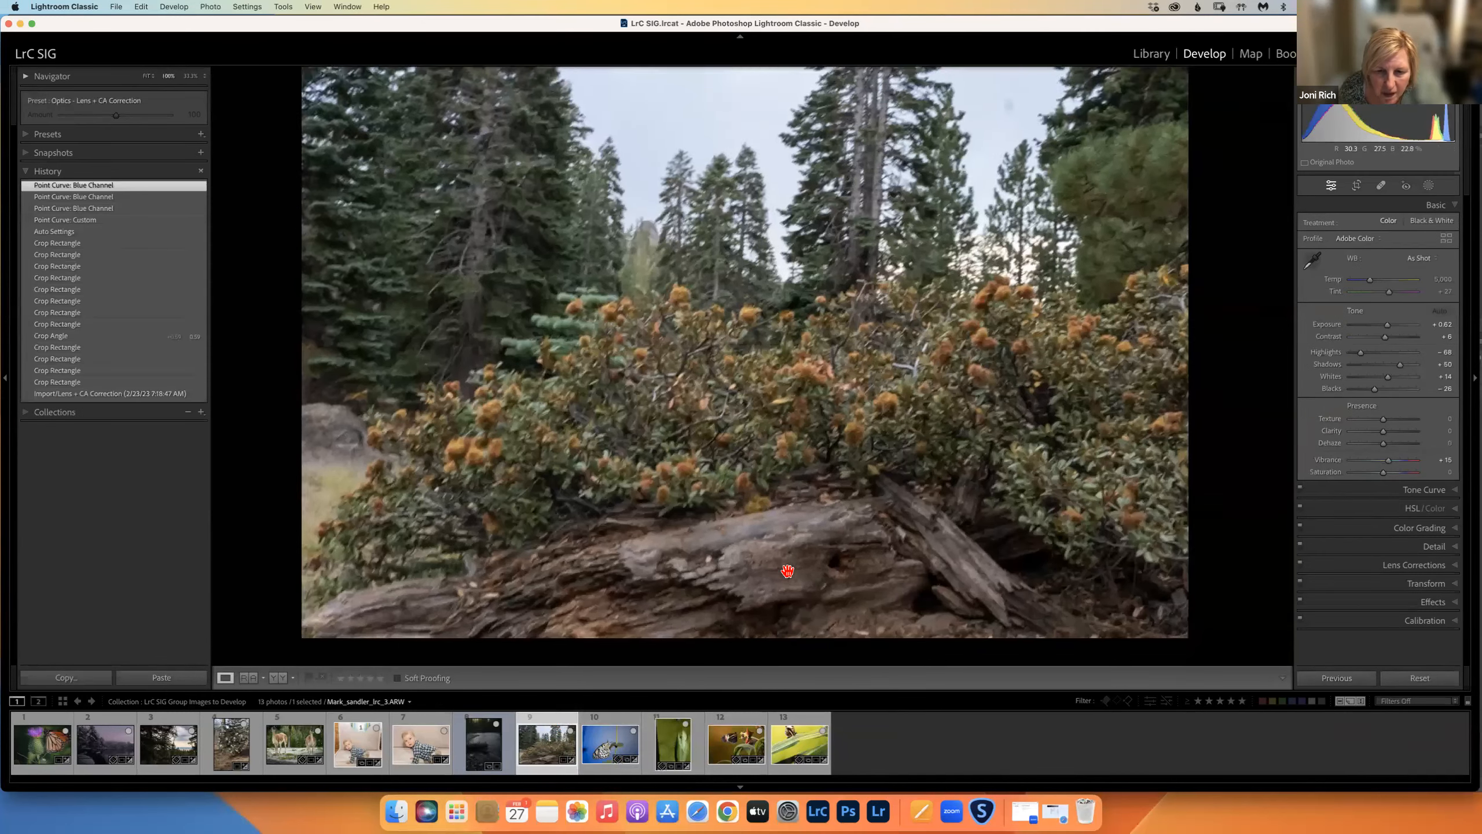
pyautogui.moveTo(787, 571); pyautogui.dragTo(797, 374)
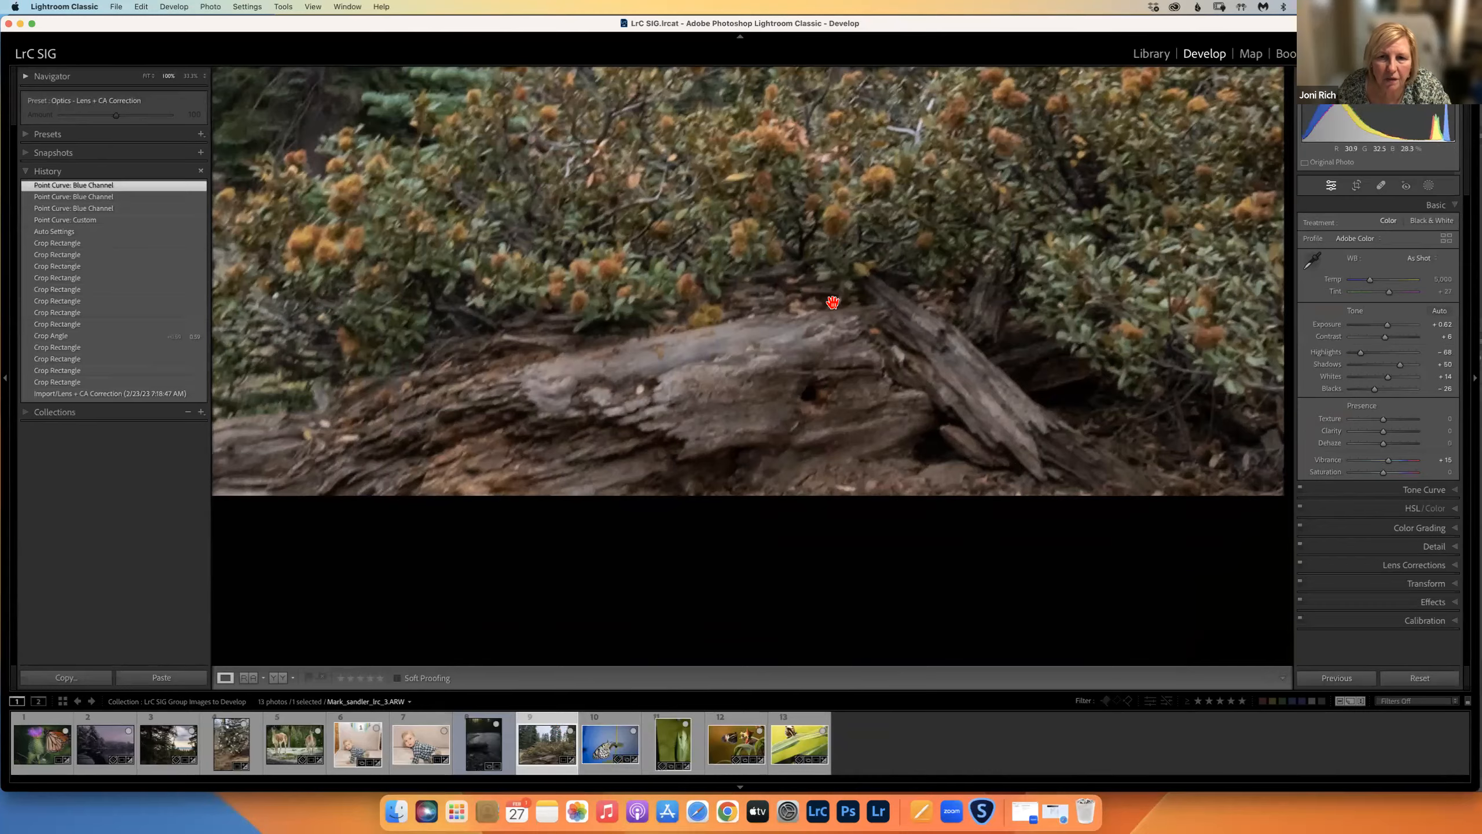
pyautogui.click(832, 302)
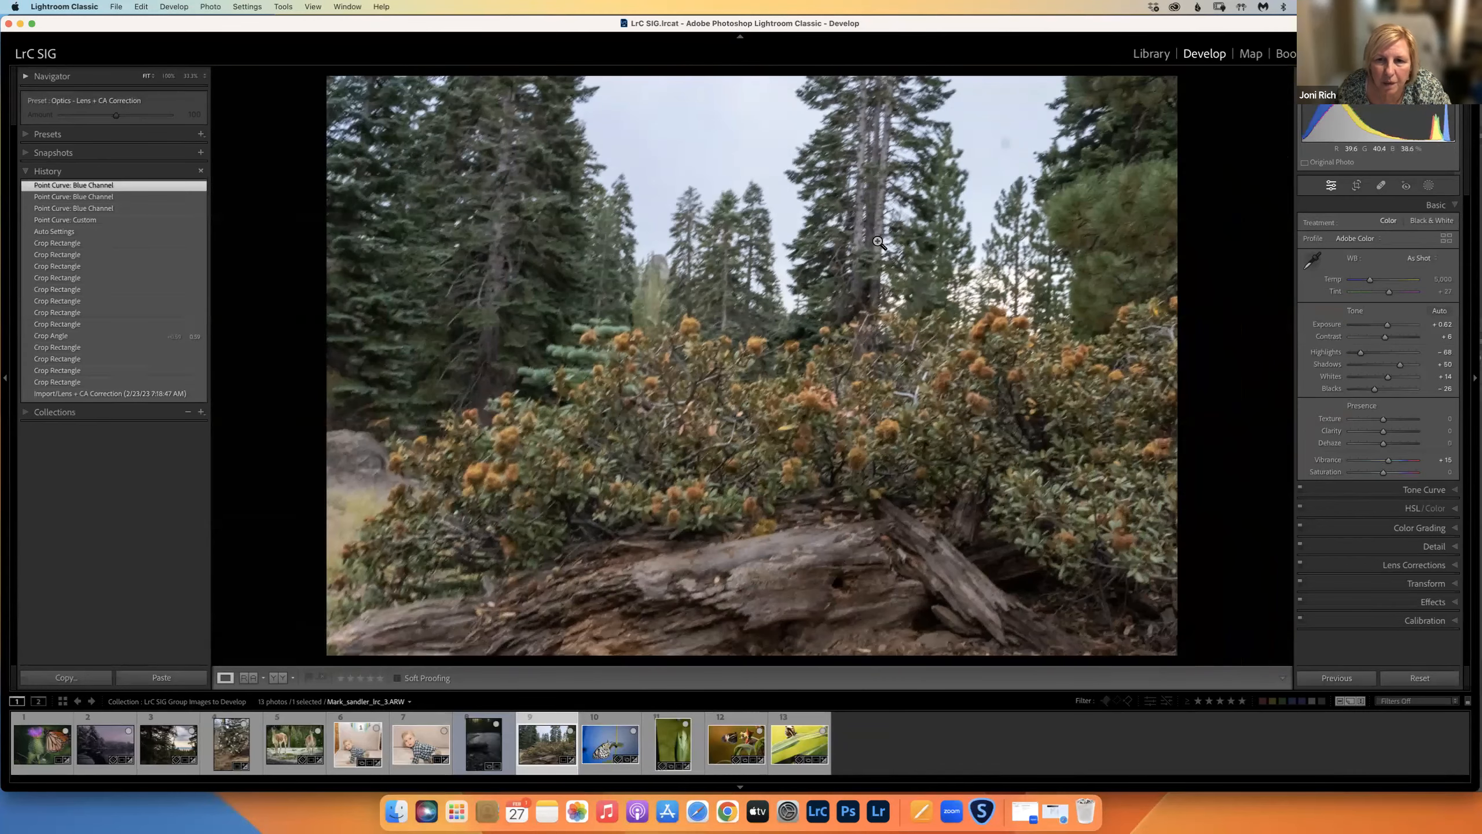
pyautogui.click(868, 228)
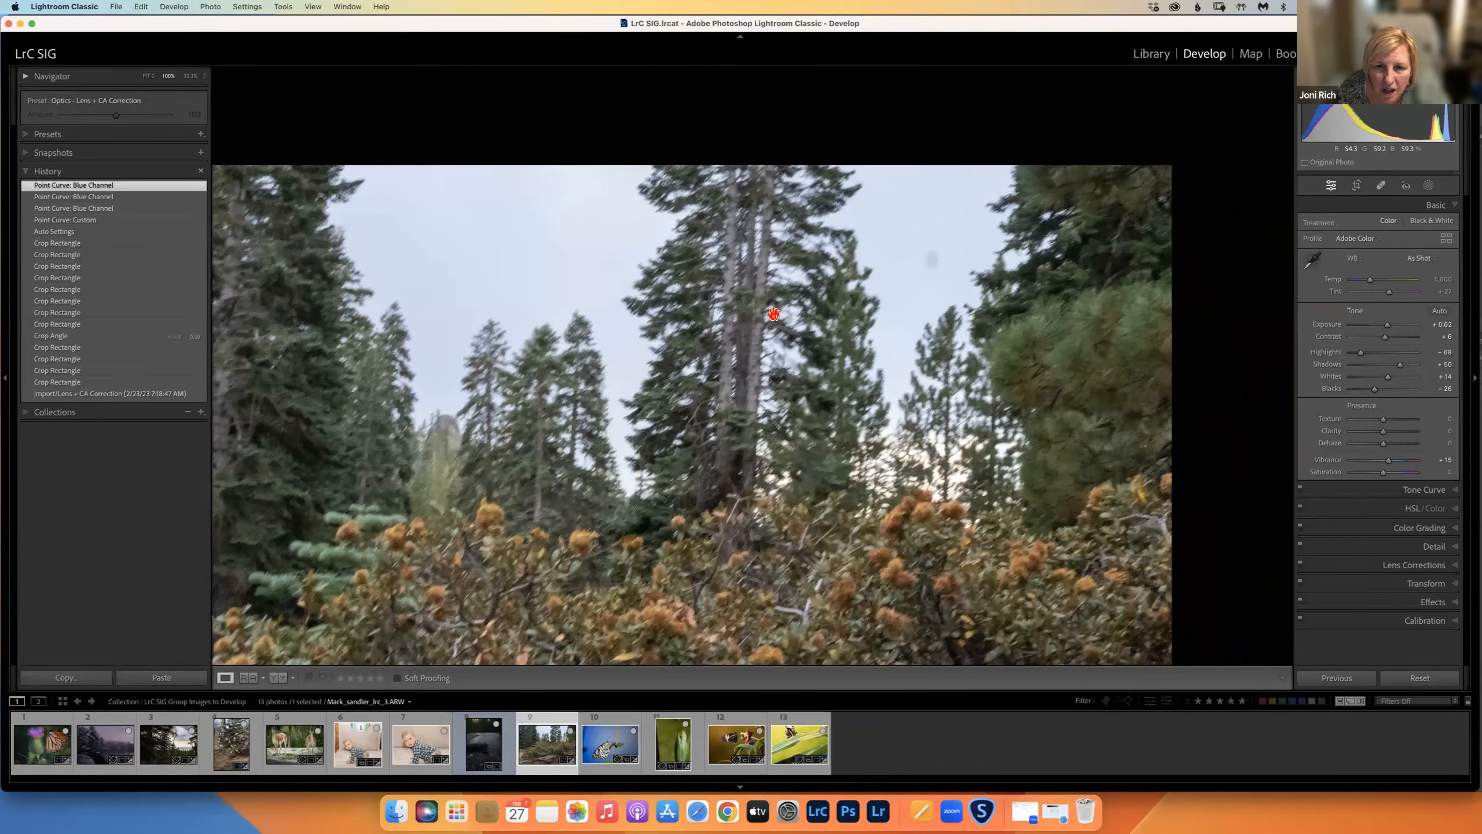
pyautogui.click(802, 398)
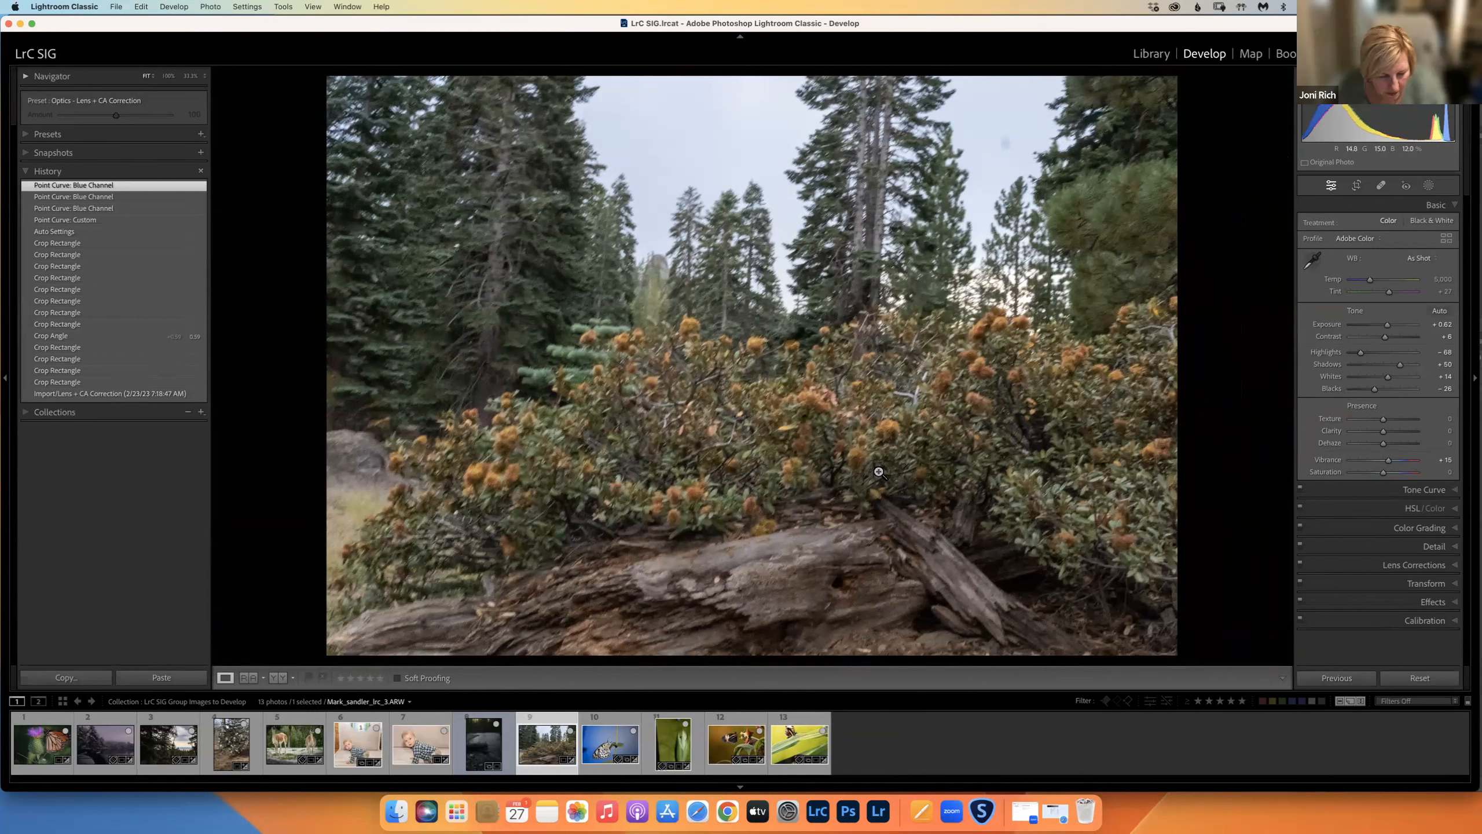
pyautogui.press('i')
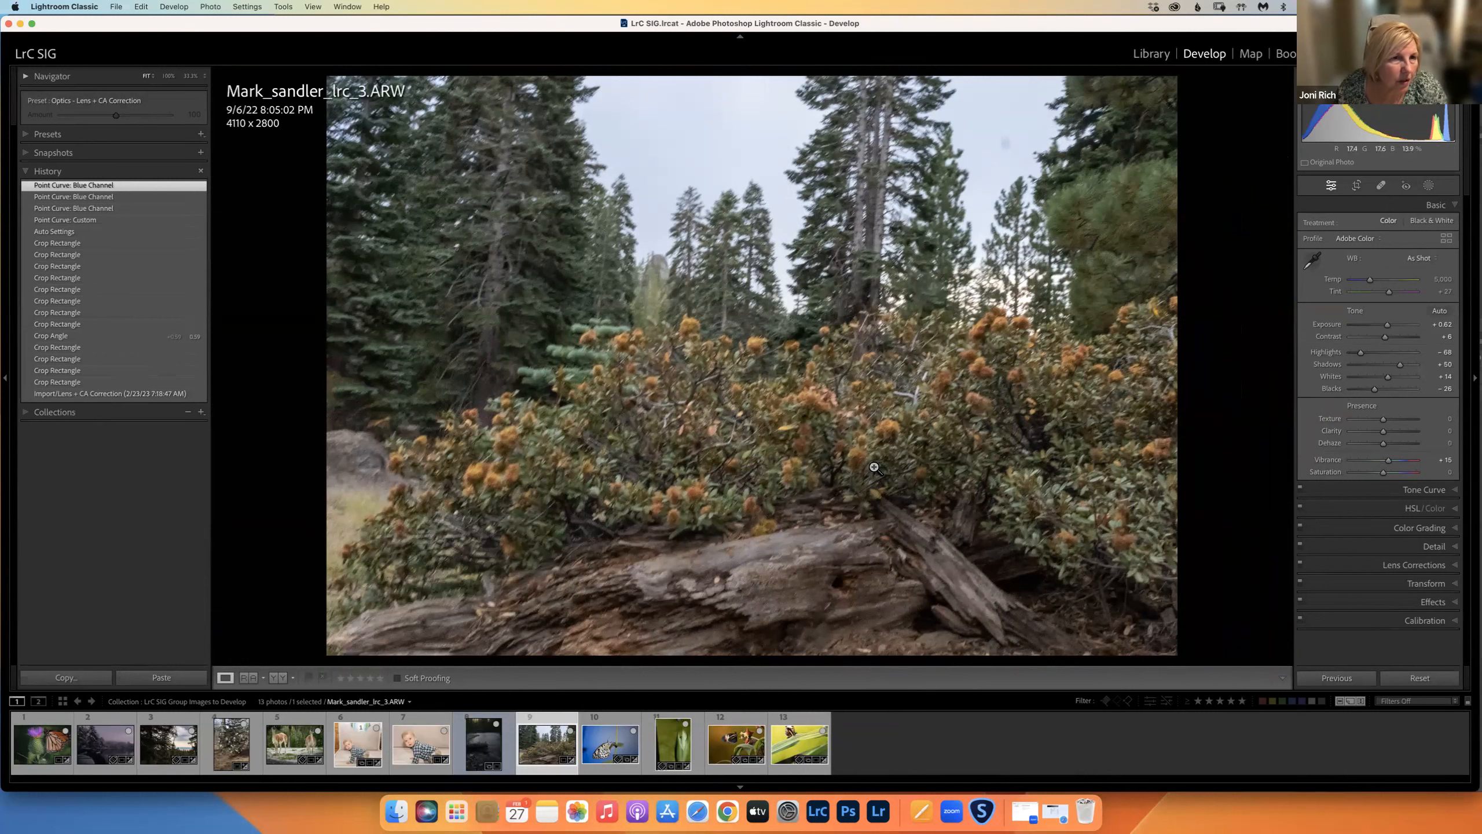
pyautogui.press('i')
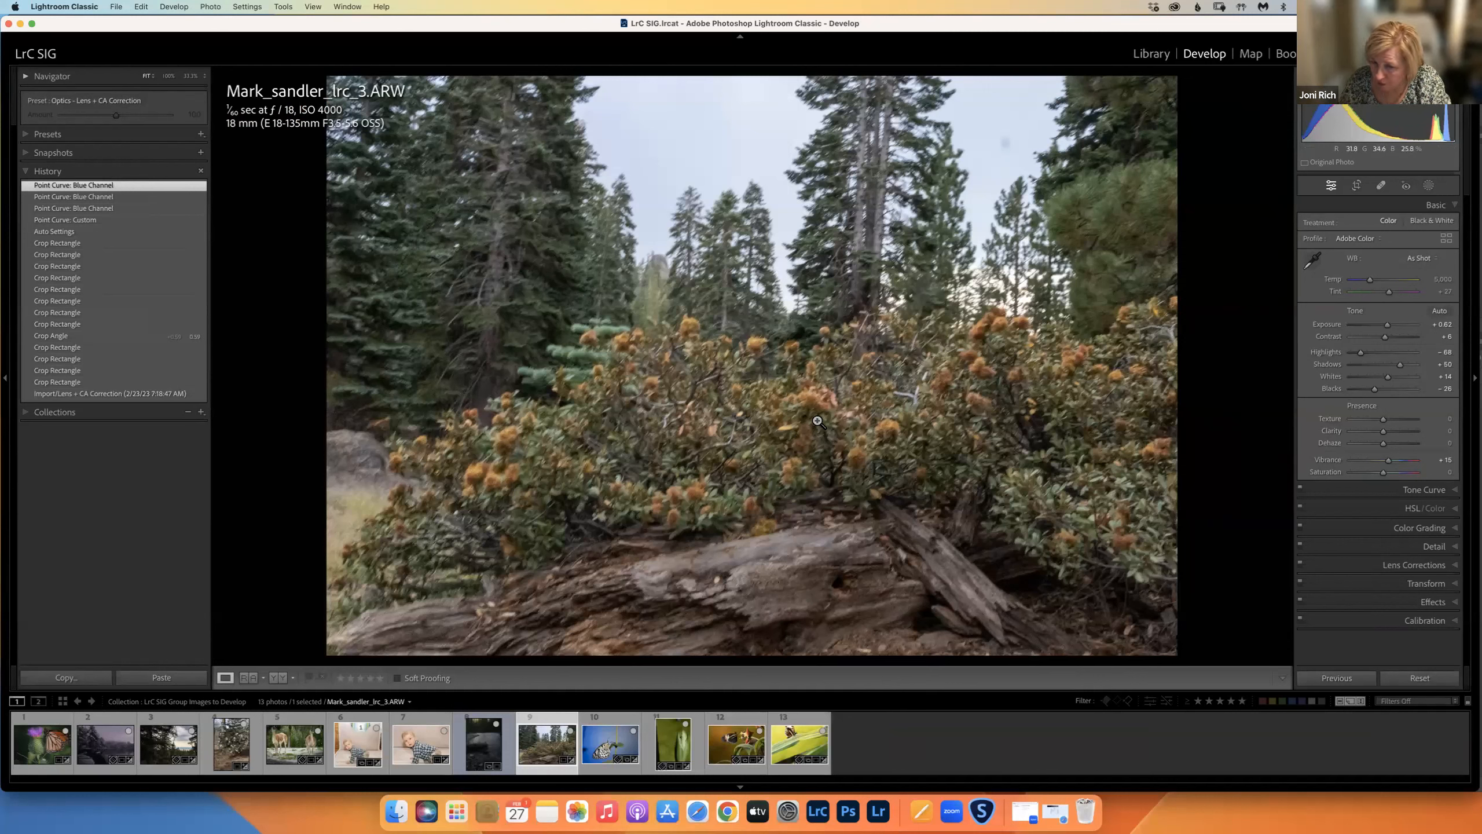
pyautogui.rightClick(756, 558)
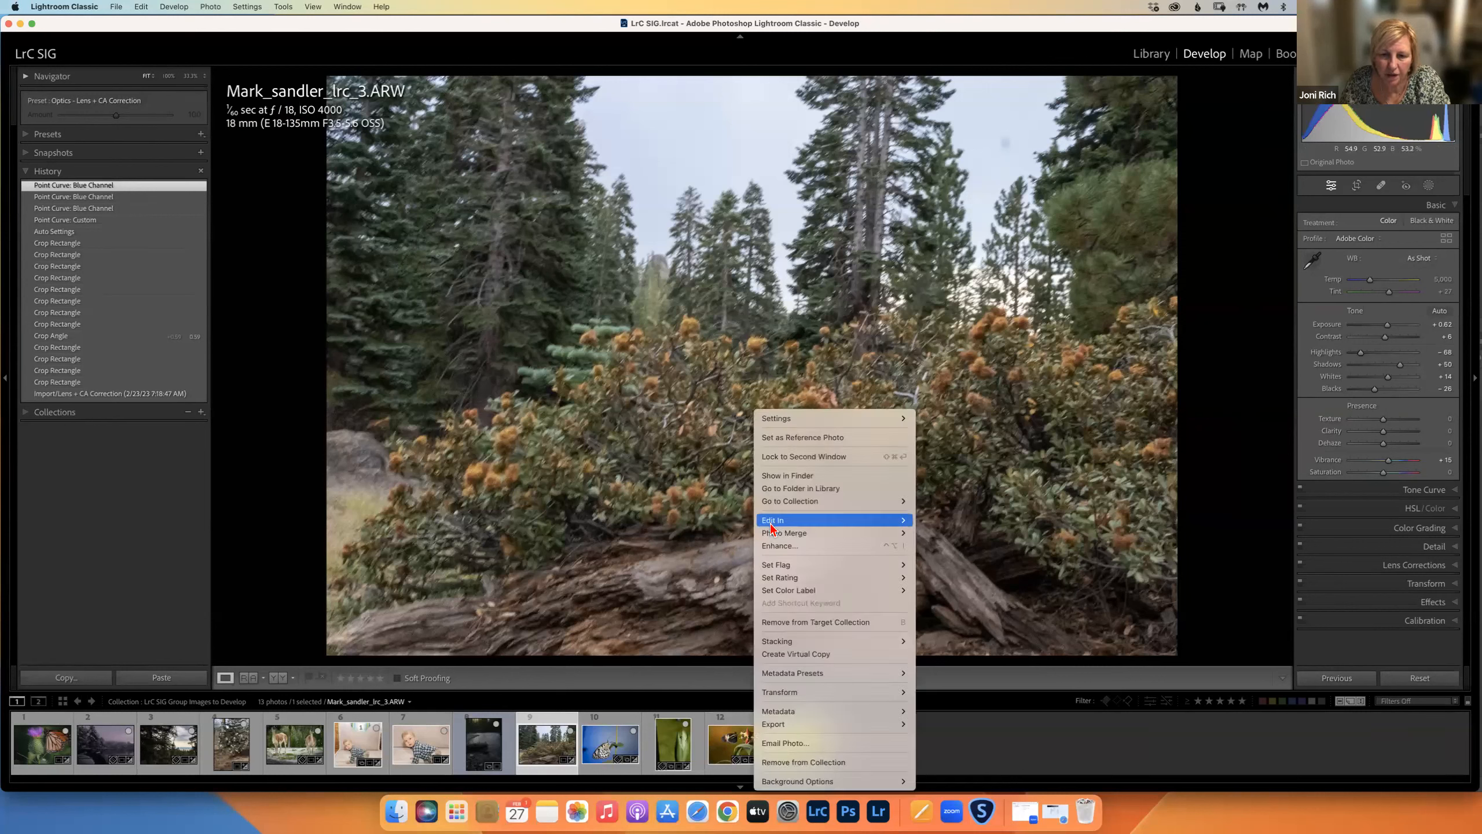
pyautogui.moveTo(770, 520)
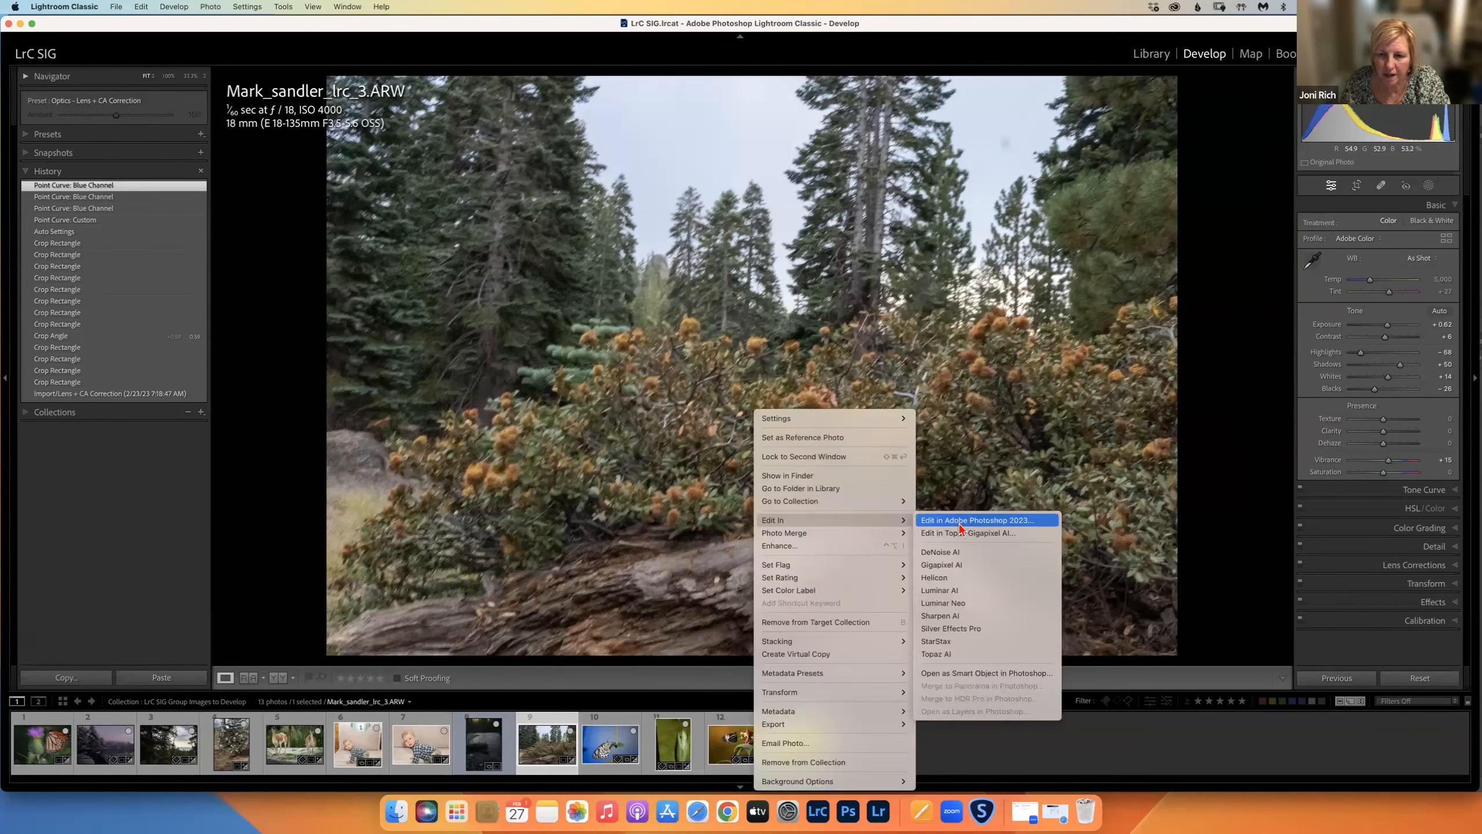
pyautogui.click(943, 652)
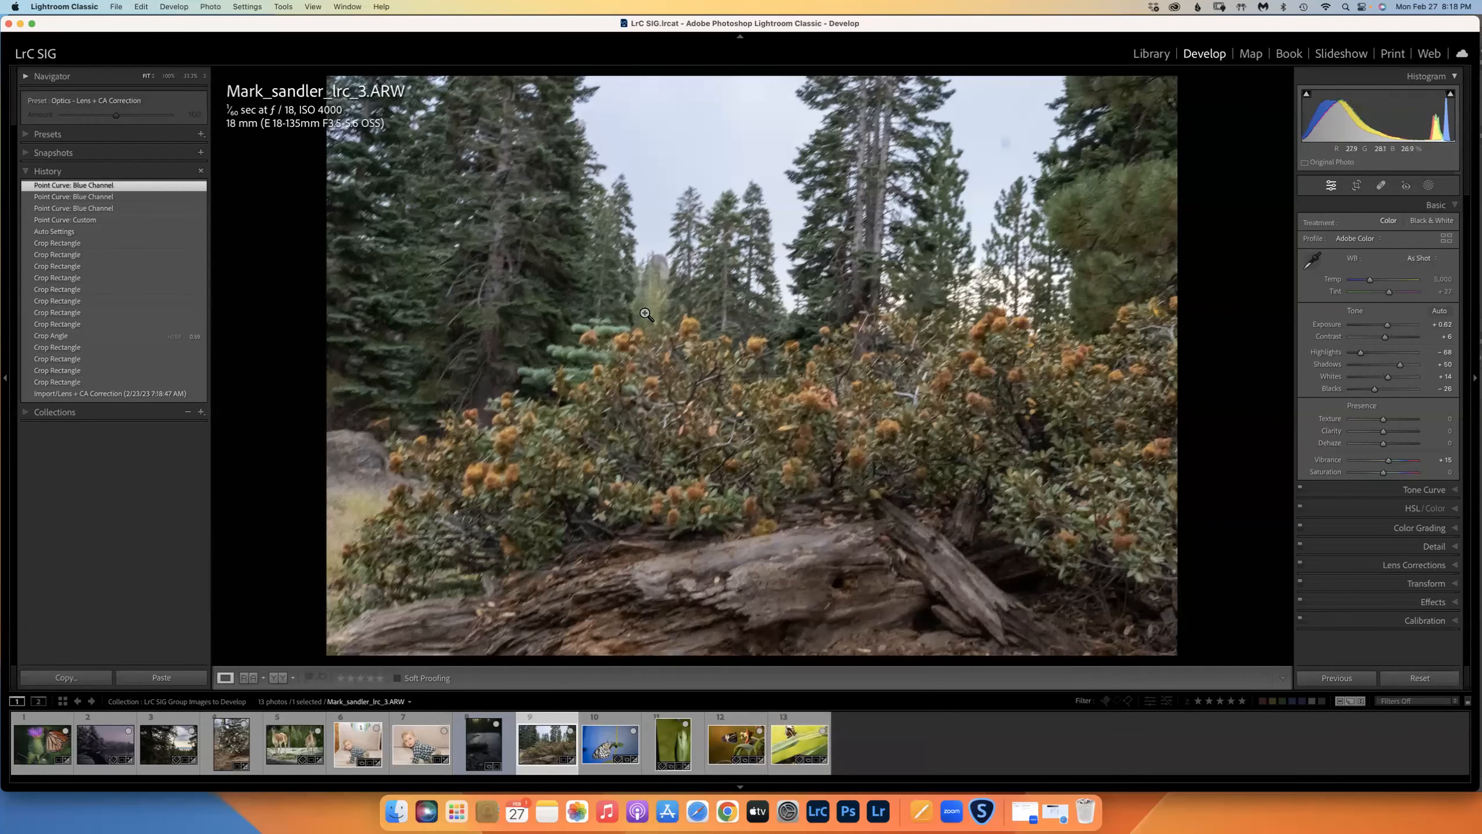
pyautogui.rightClick(708, 368)
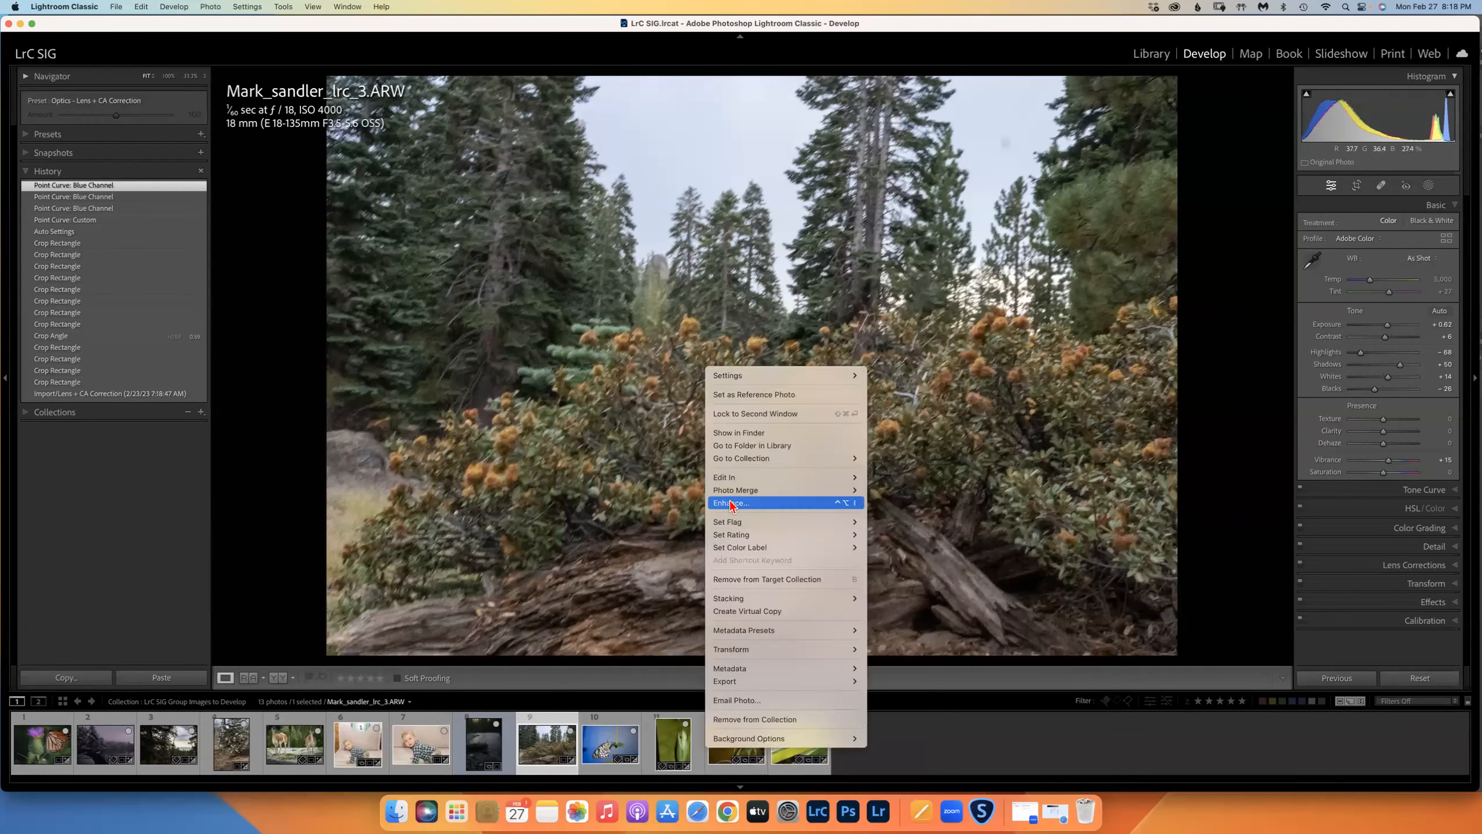
pyautogui.moveTo(732, 495)
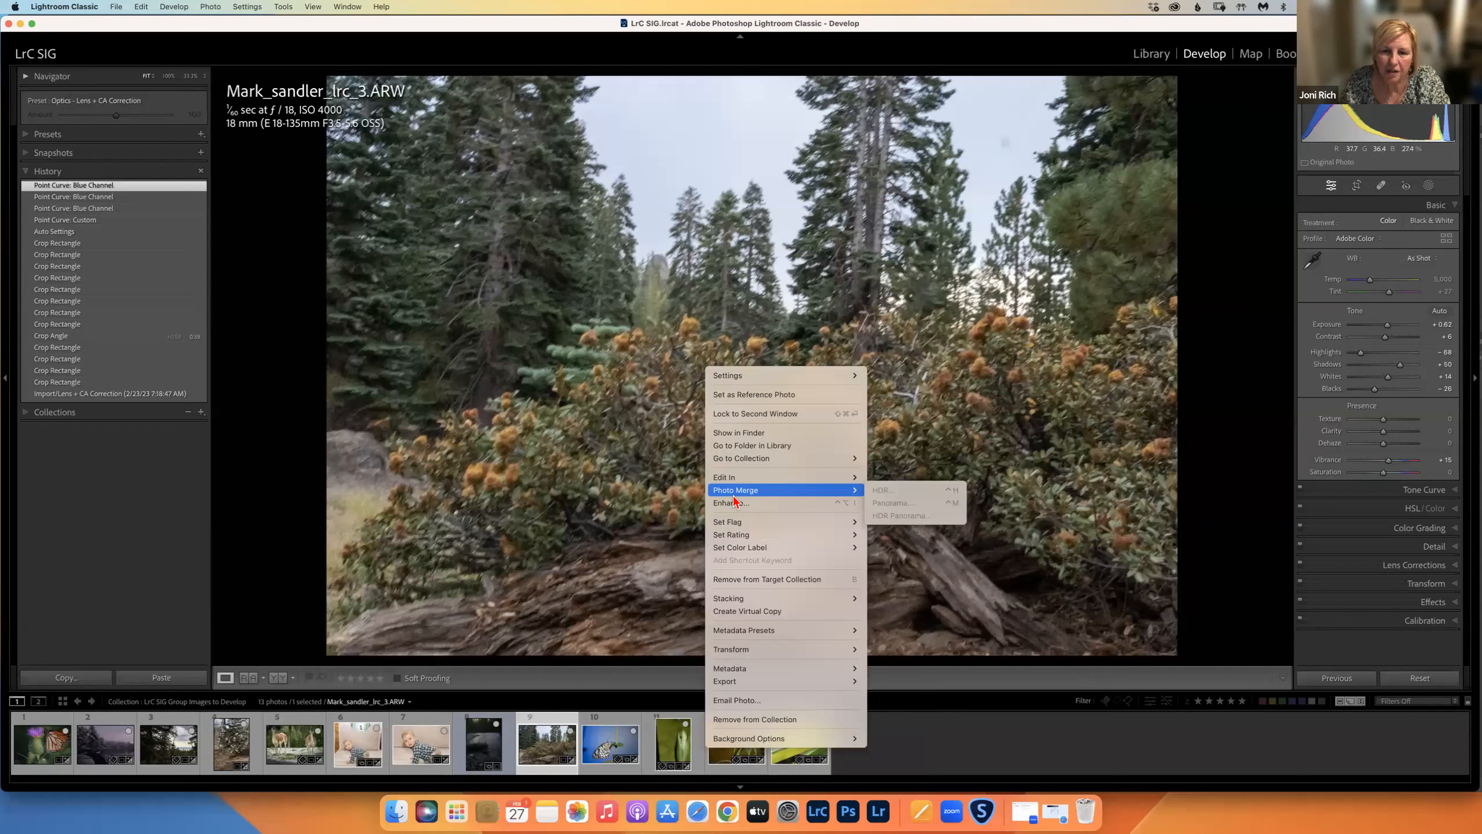
pyautogui.click(908, 611)
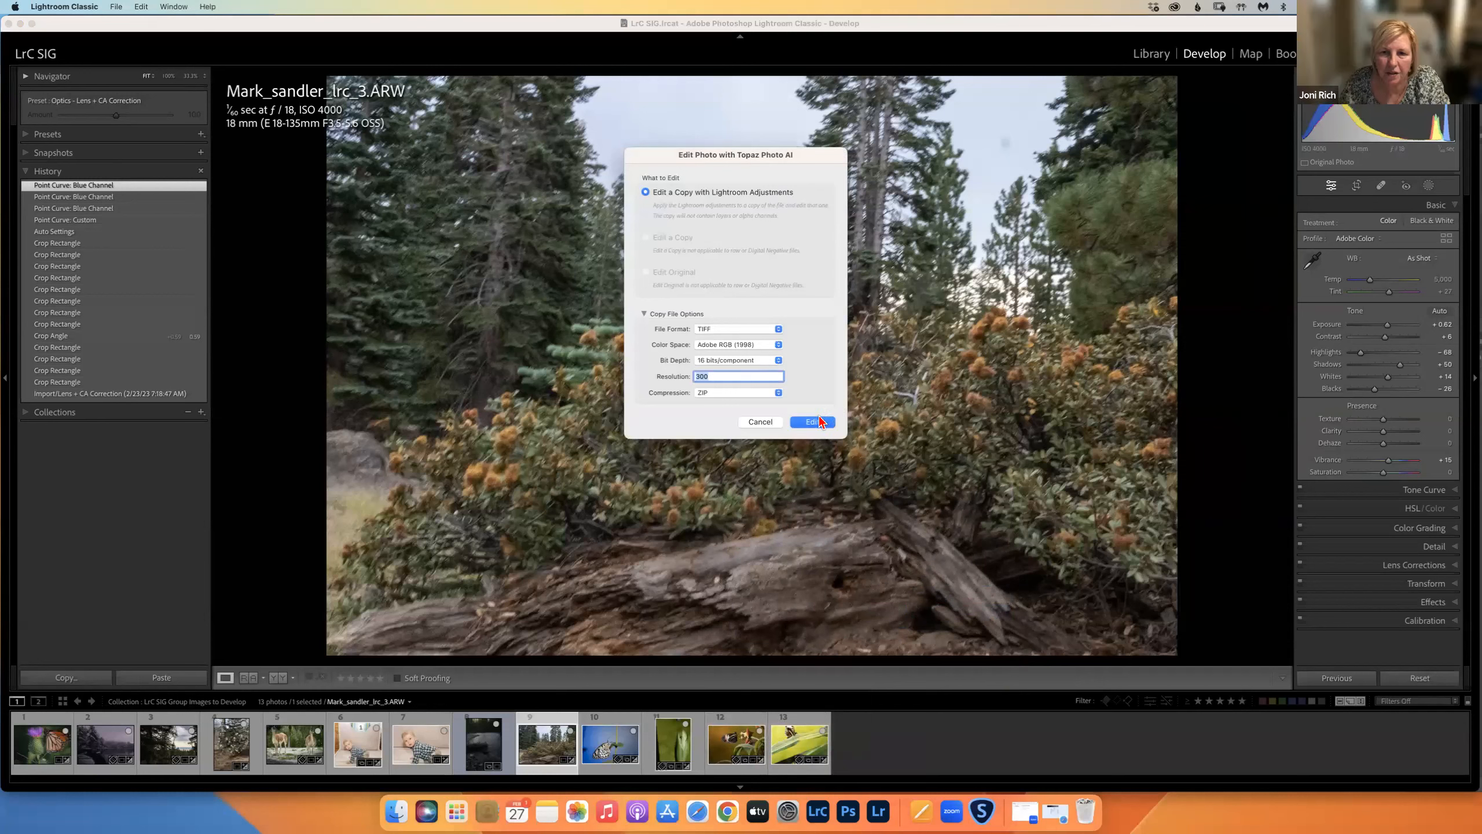
pyautogui.click(760, 420)
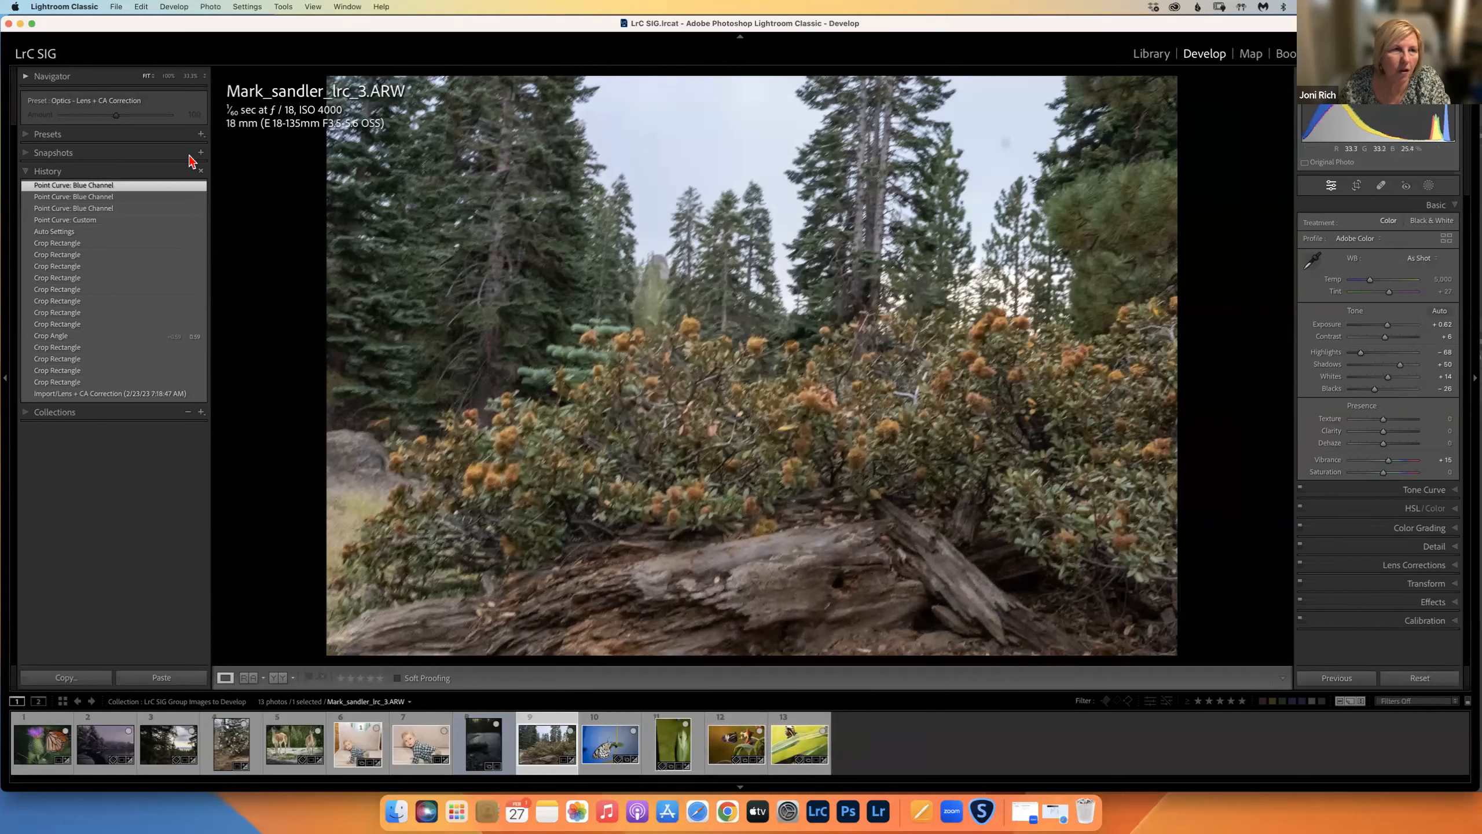
# Step: Select the Topaz AI preset as the additional external editor in the External Editing preferences and close the preferences
pyautogui.click(92, 7)
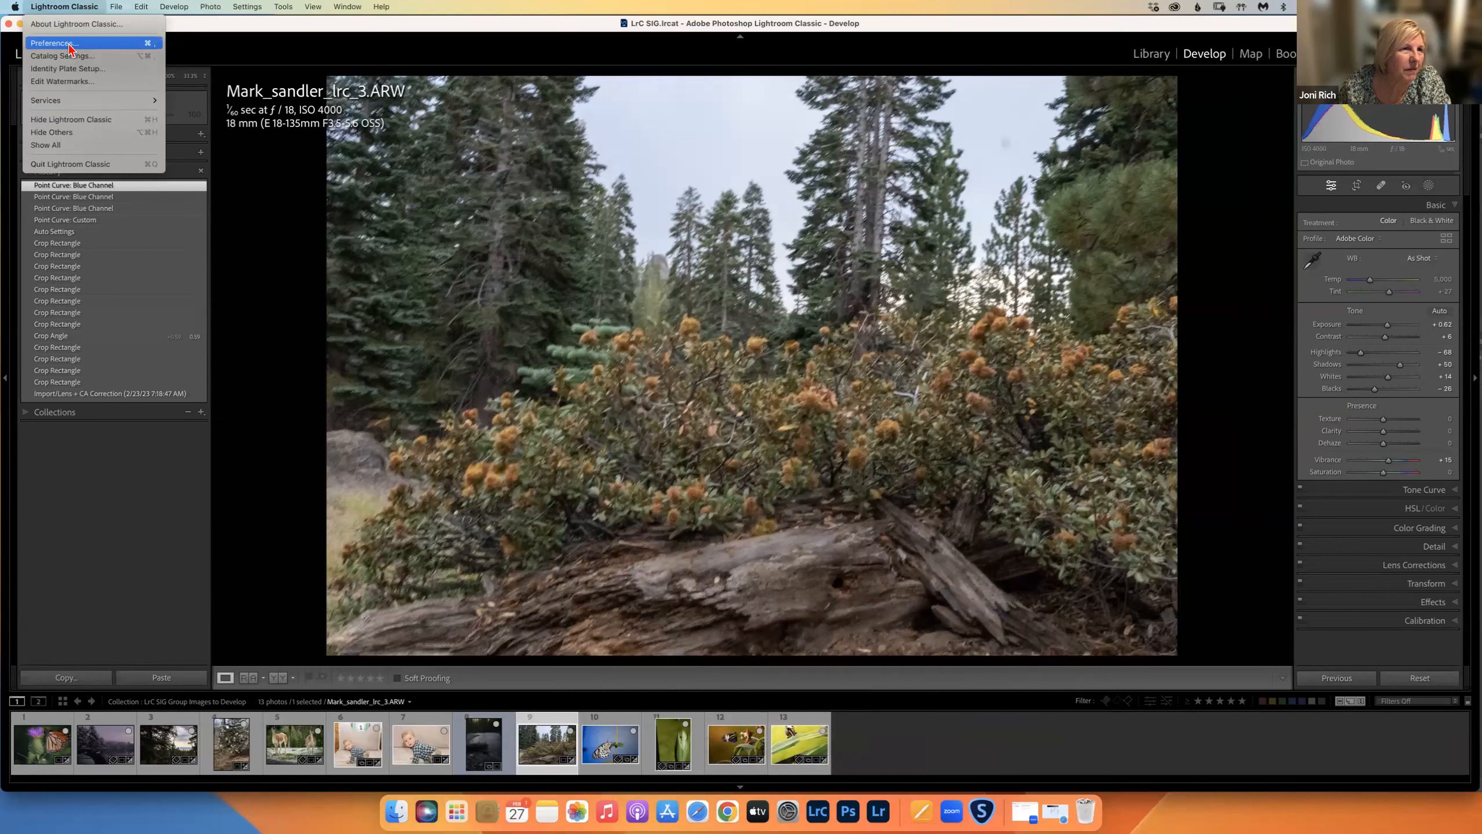
pyautogui.click(54, 43)
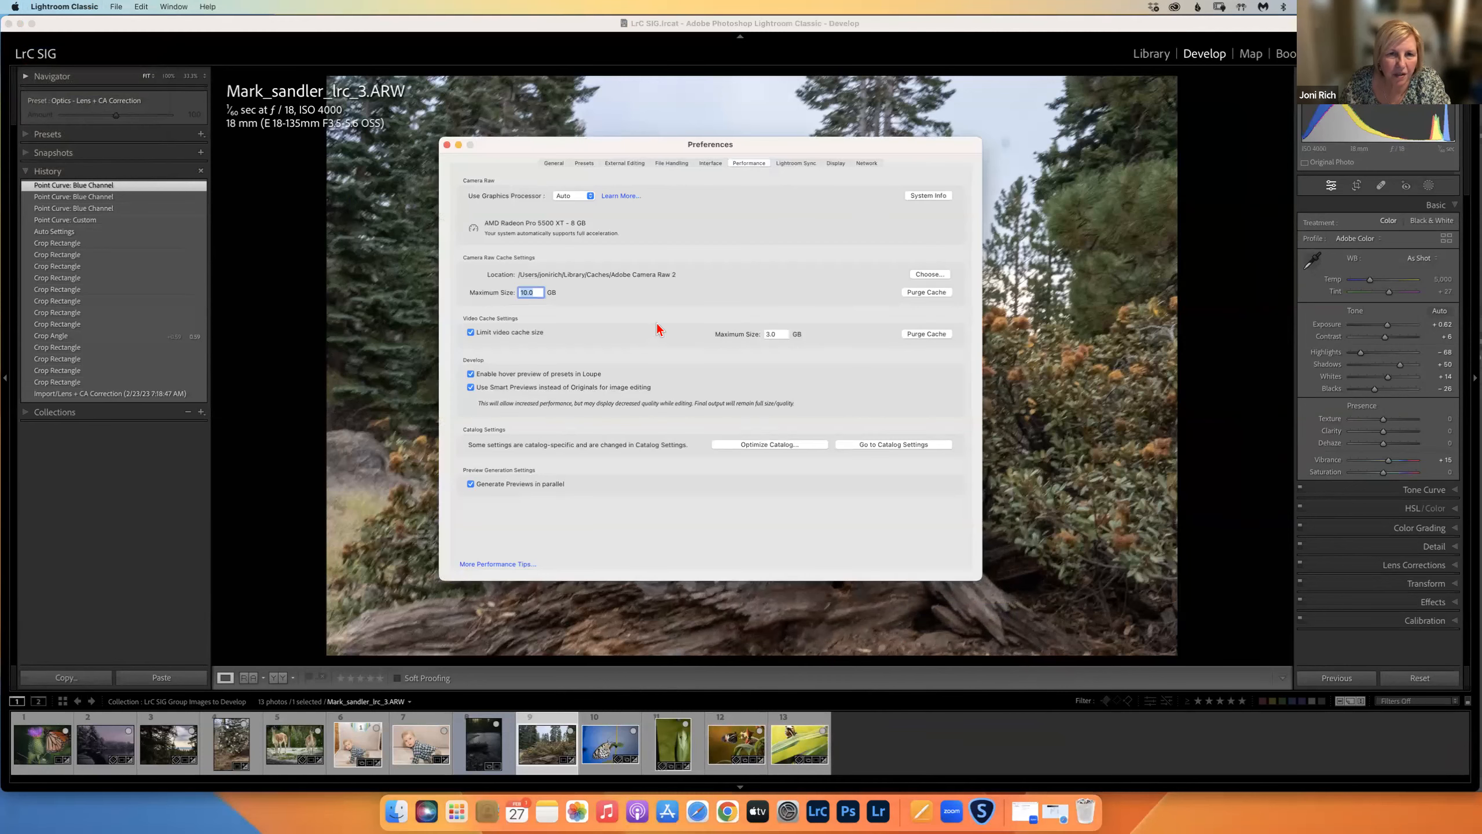
pyautogui.click(624, 165)
pyautogui.click(605, 347)
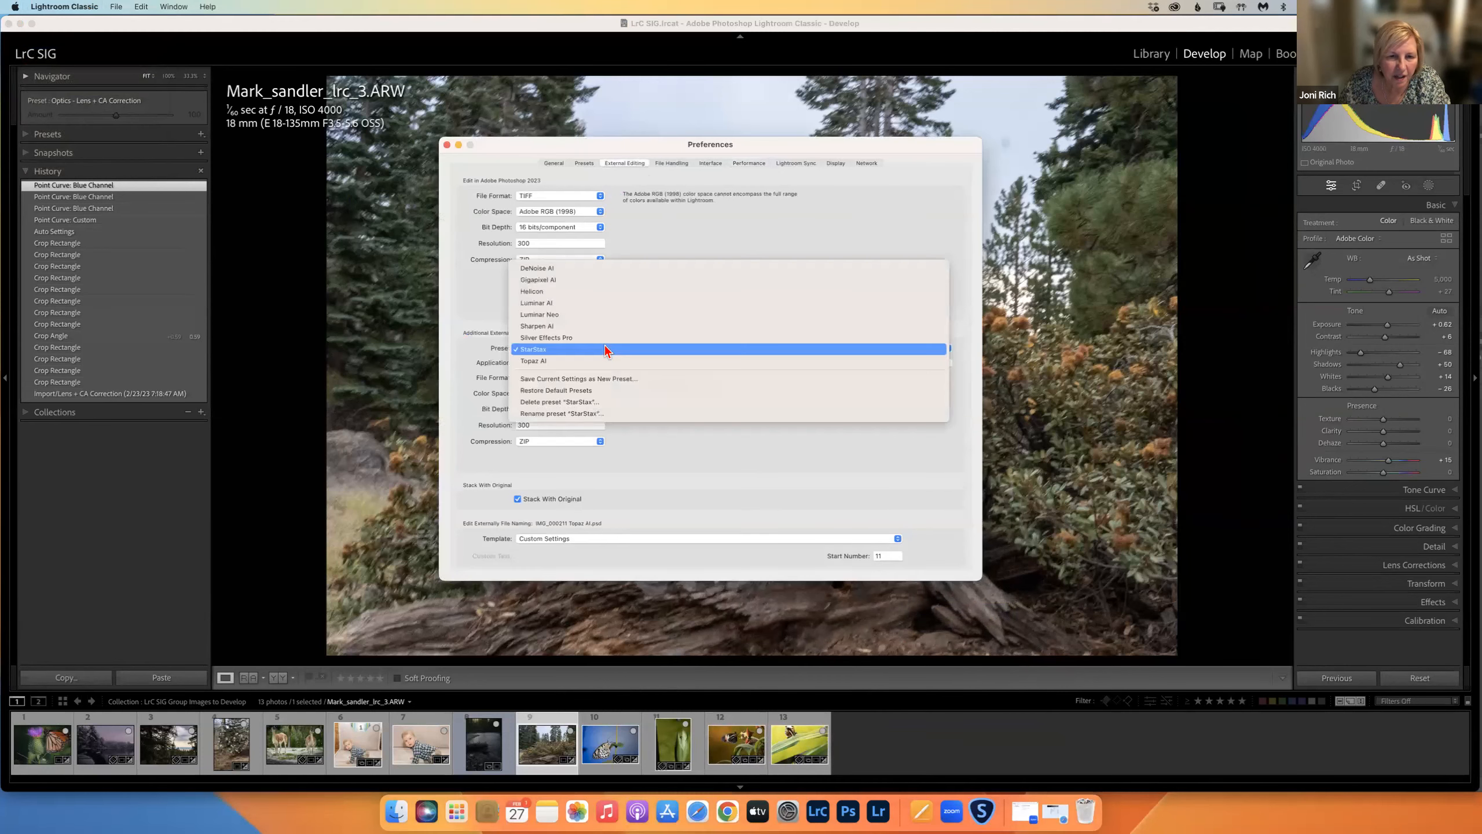
pyautogui.click(590, 362)
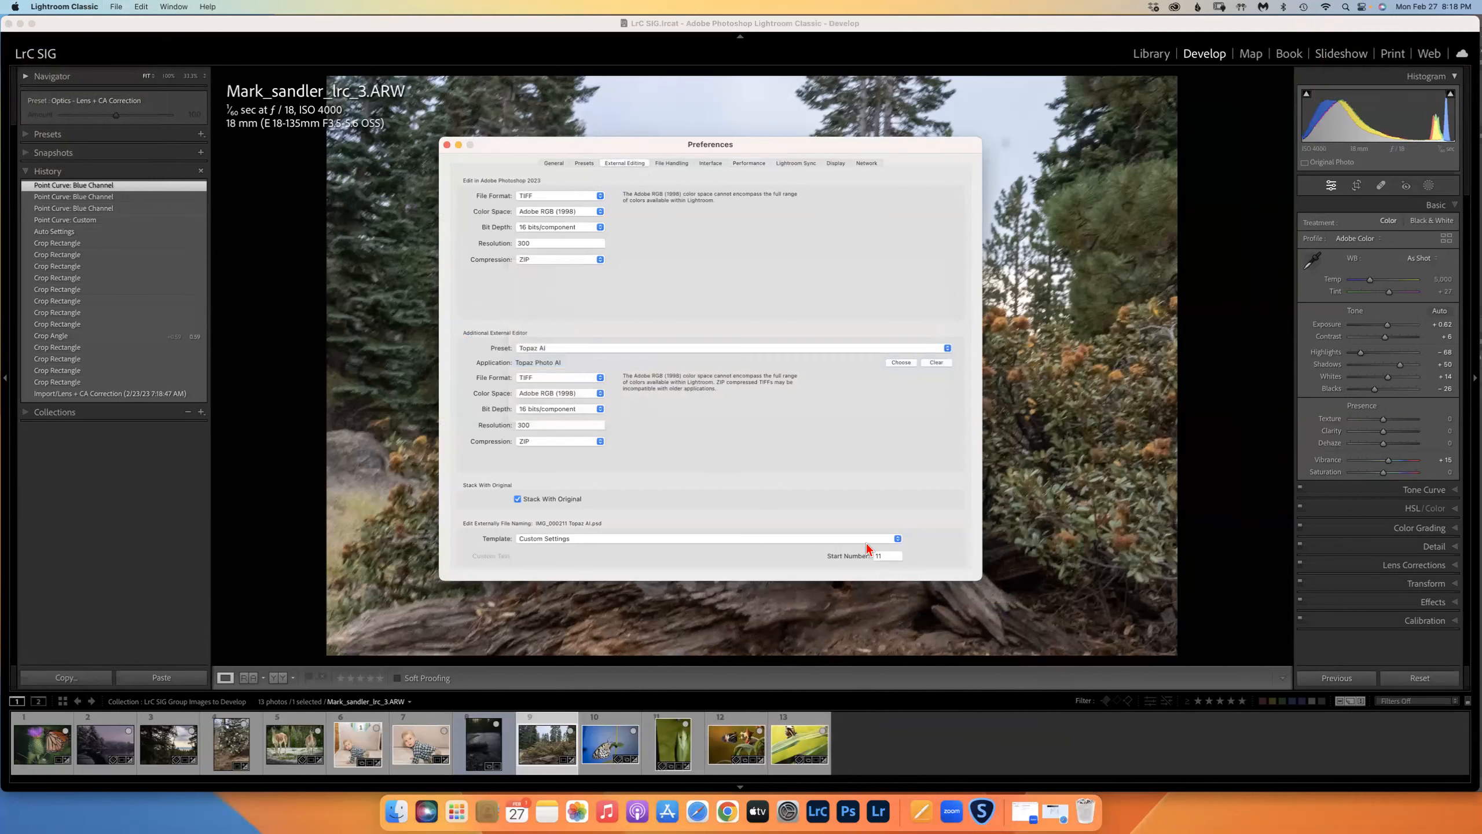
pyautogui.click(447, 145)
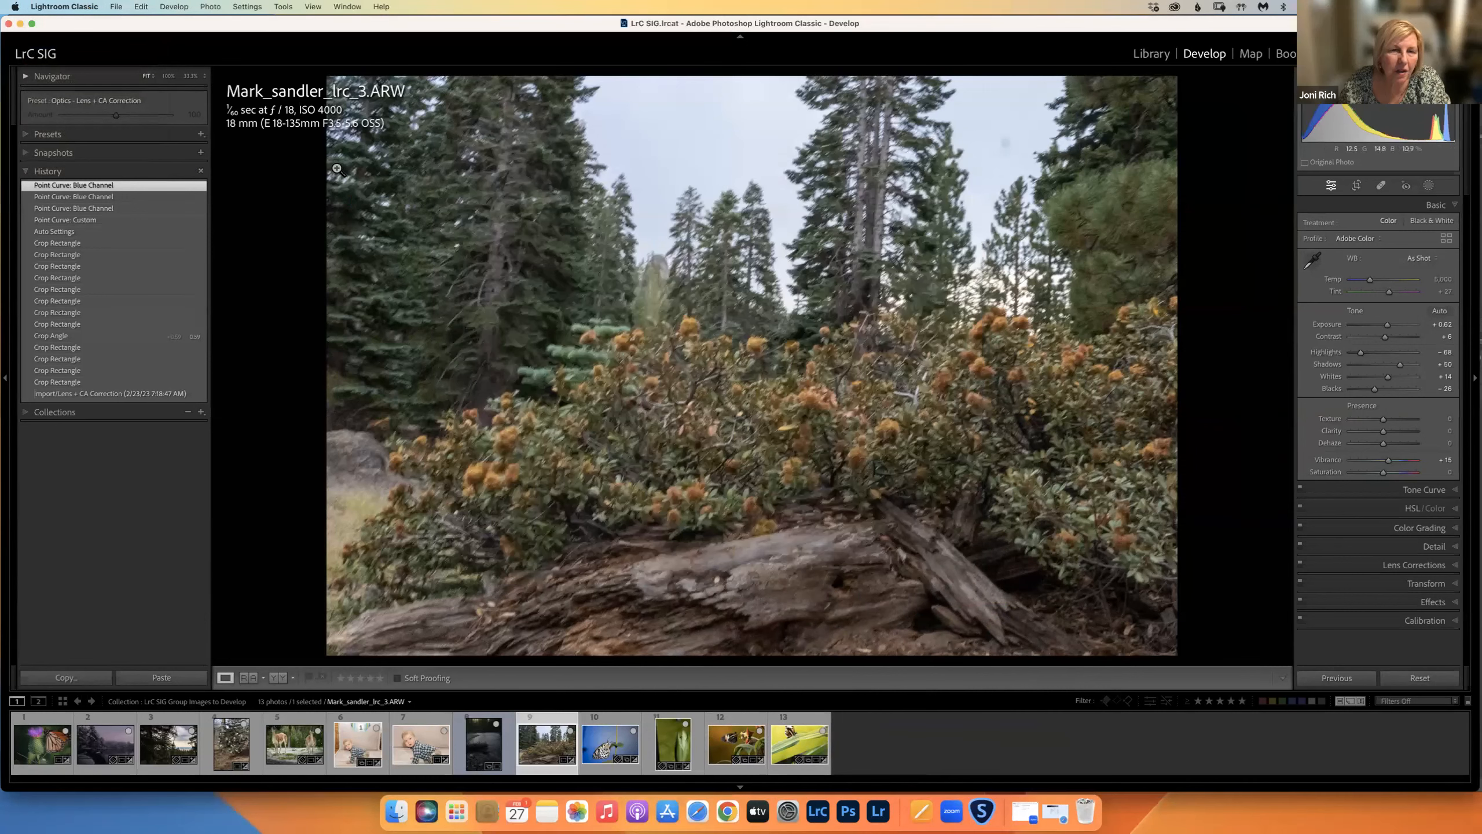
# Step: Send a copy with Lightroom adjustments to Topaz Photo AI as a 16-bit Adobe RGB (1998) ZIP TIFF at 300 resolution, and dismiss the activation message
pyautogui.click(90, 13)
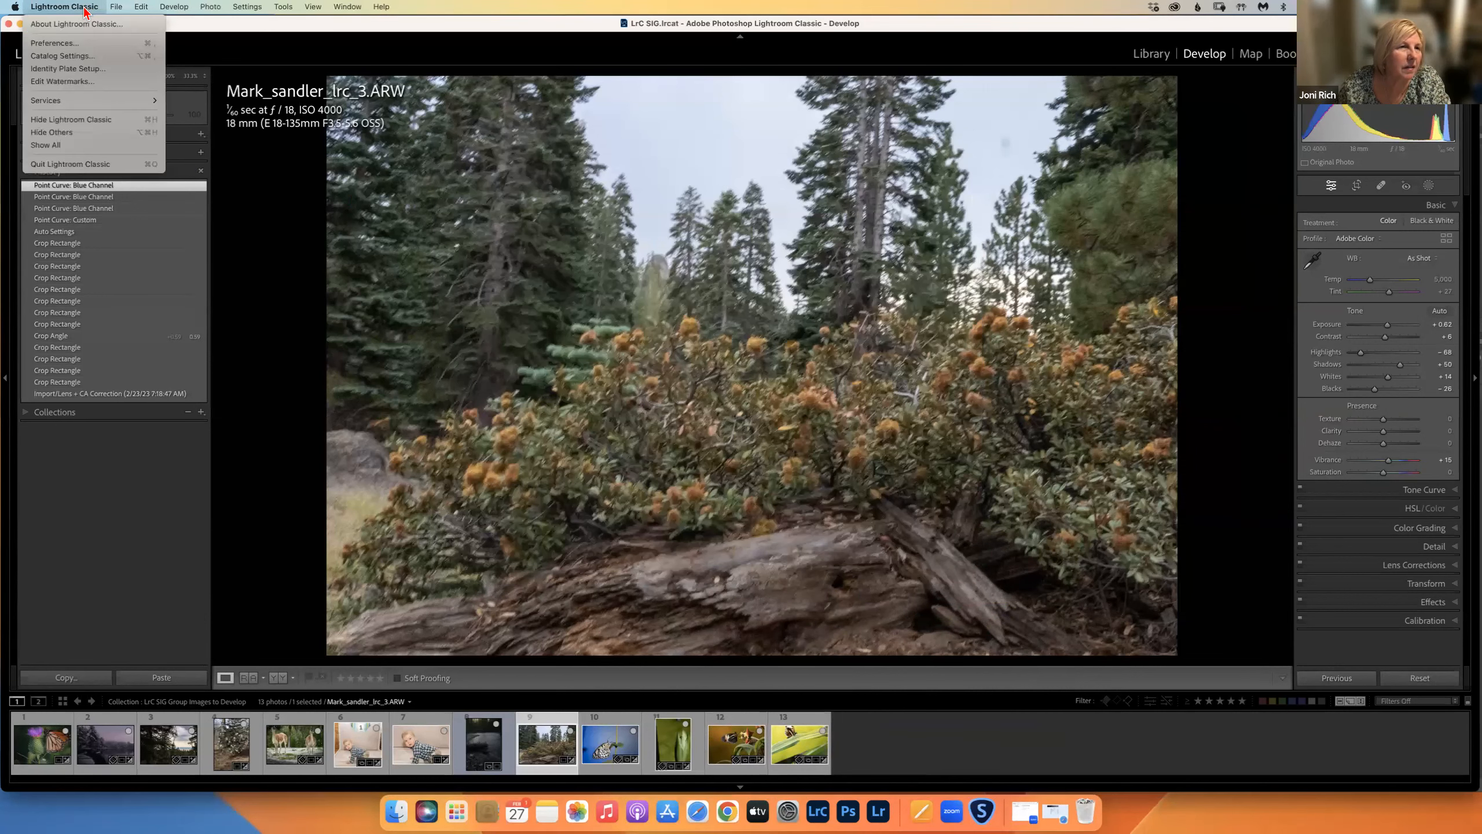
pyautogui.click(662, 327)
pyautogui.rightClick(662, 327)
pyautogui.moveTo(679, 443)
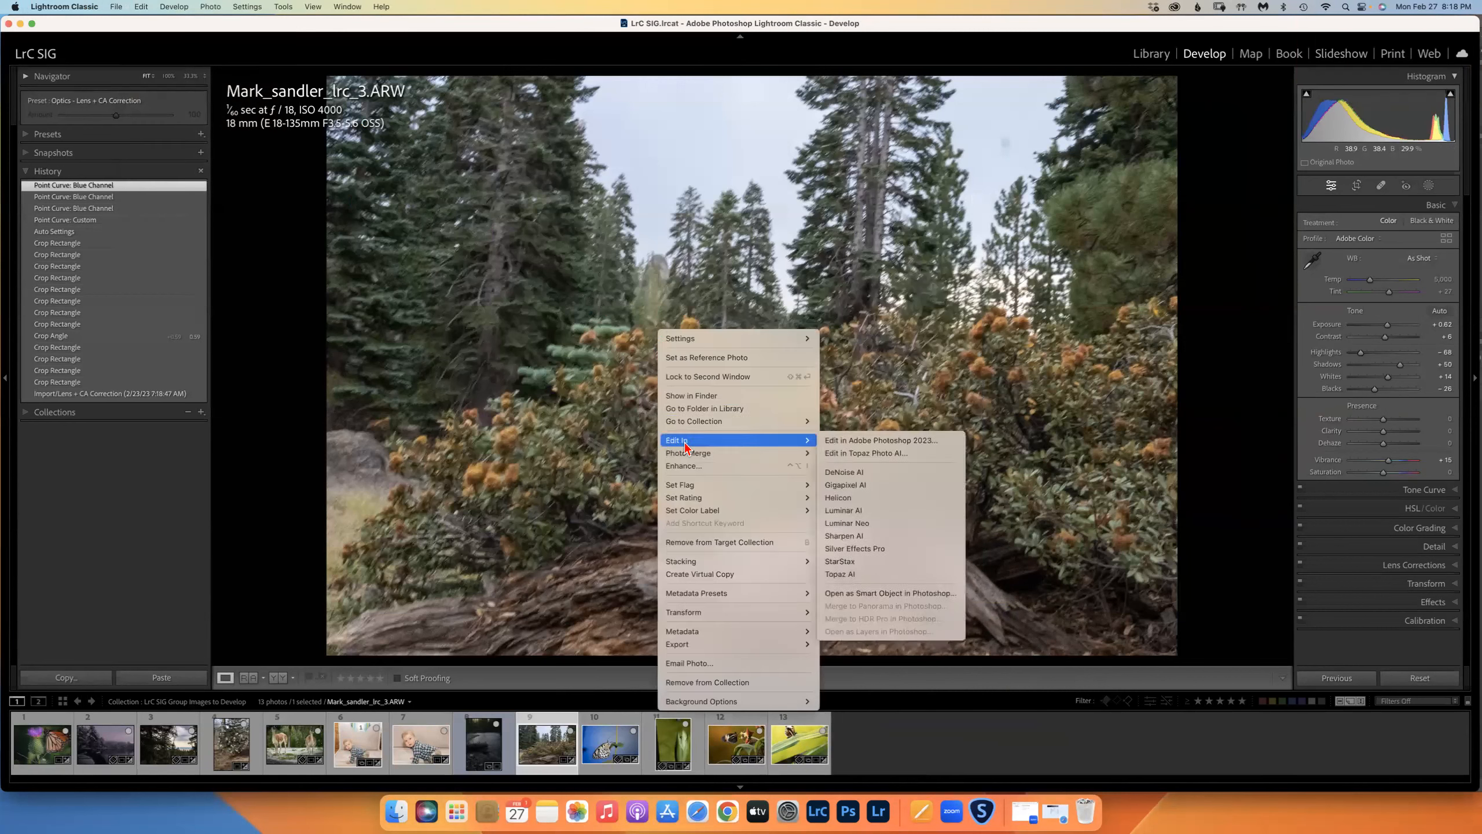
pyautogui.click(854, 573)
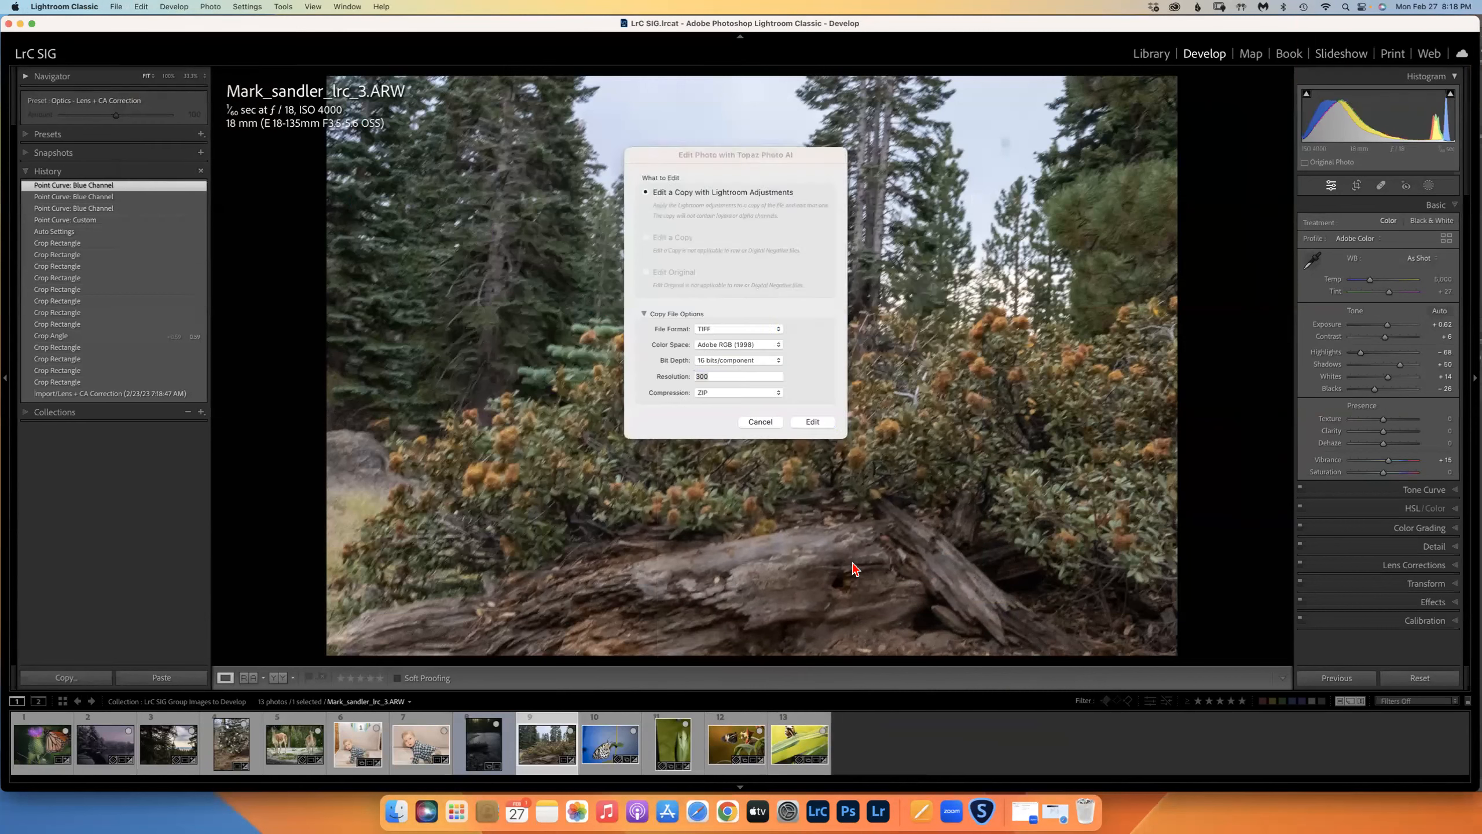
pyautogui.click(808, 423)
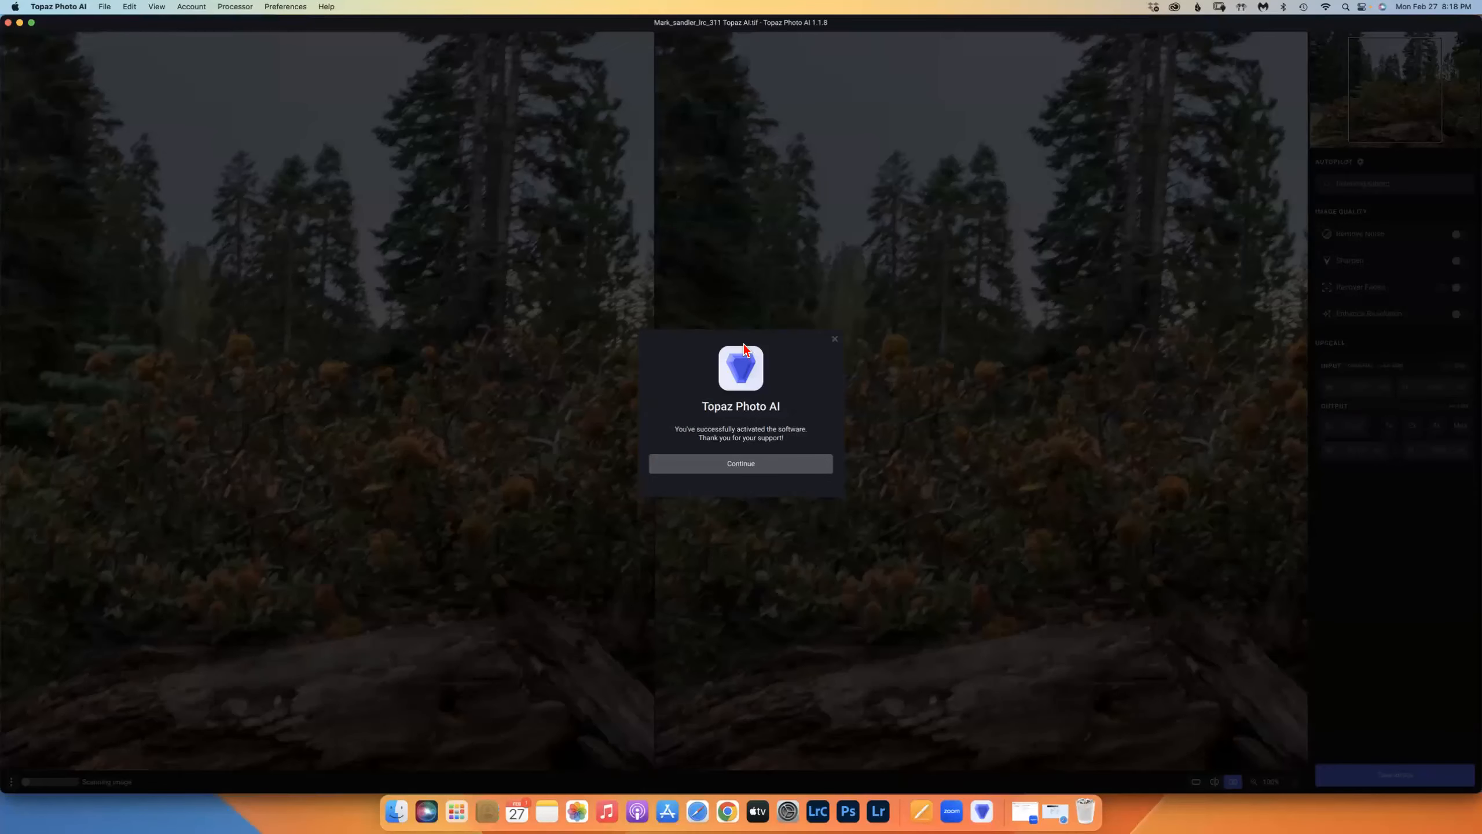
pyautogui.click(756, 463)
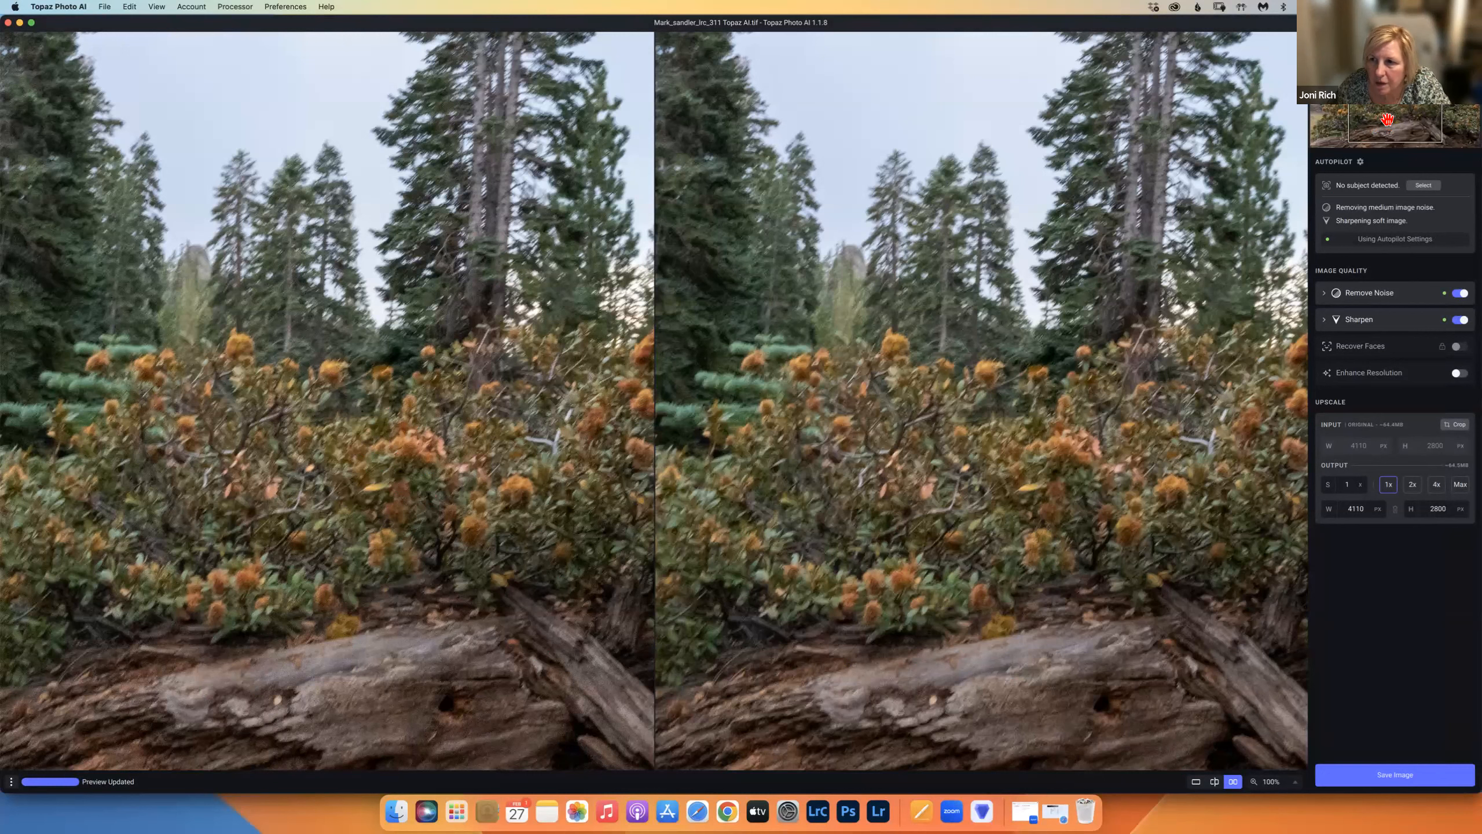
# Step: Compare the original and Autopilot preview side by side at 100% and fit zoom, and quit Topaz Photo AI without saving
pyautogui.moveTo(367, 677)
pyautogui.mouseDown()
pyautogui.moveTo(373, 640)
pyautogui.moveTo(414, 632)
pyautogui.moveTo(379, 657)
pyautogui.mouseUp()
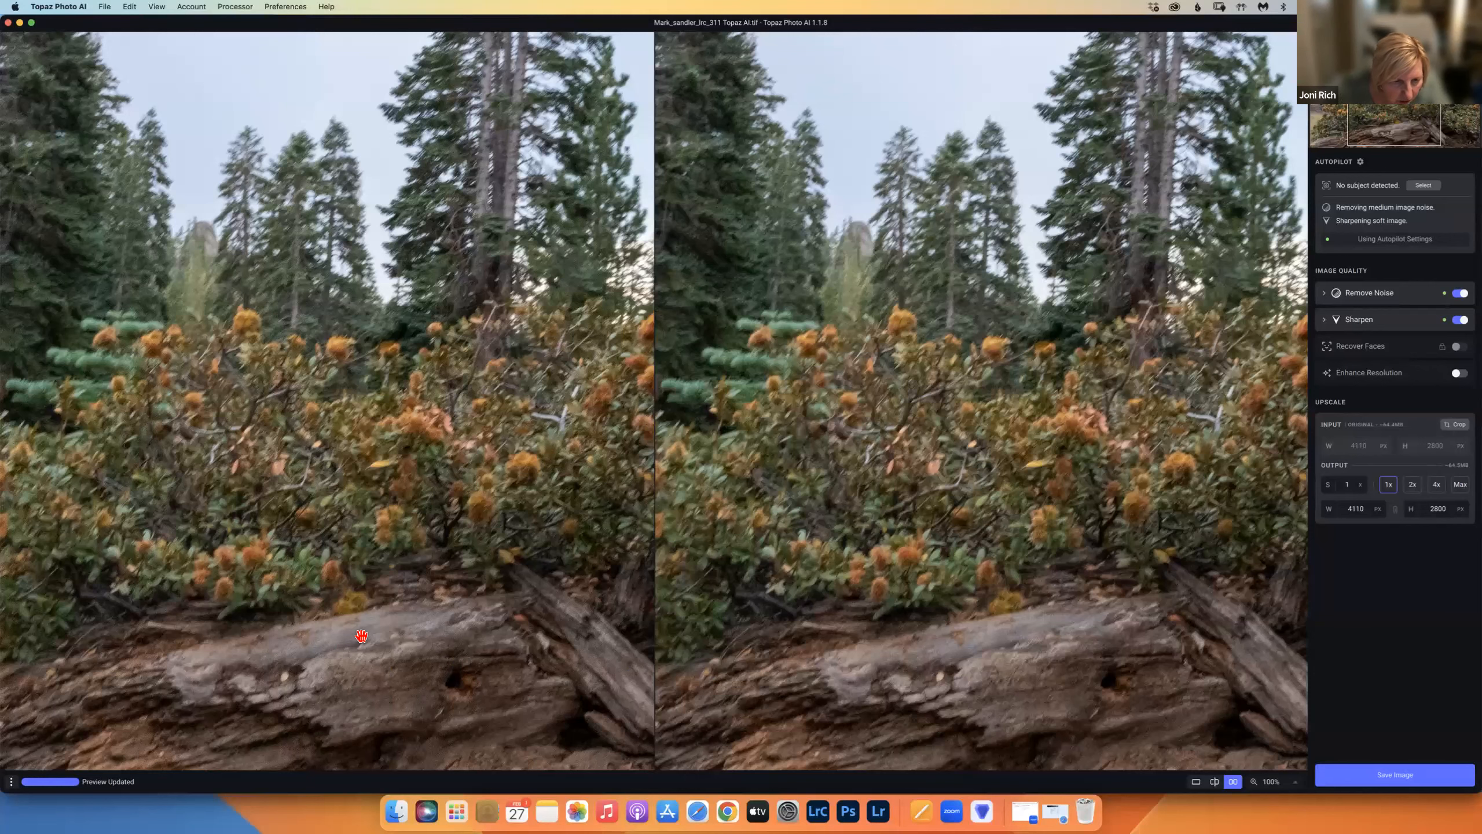
pyautogui.press('super+0')
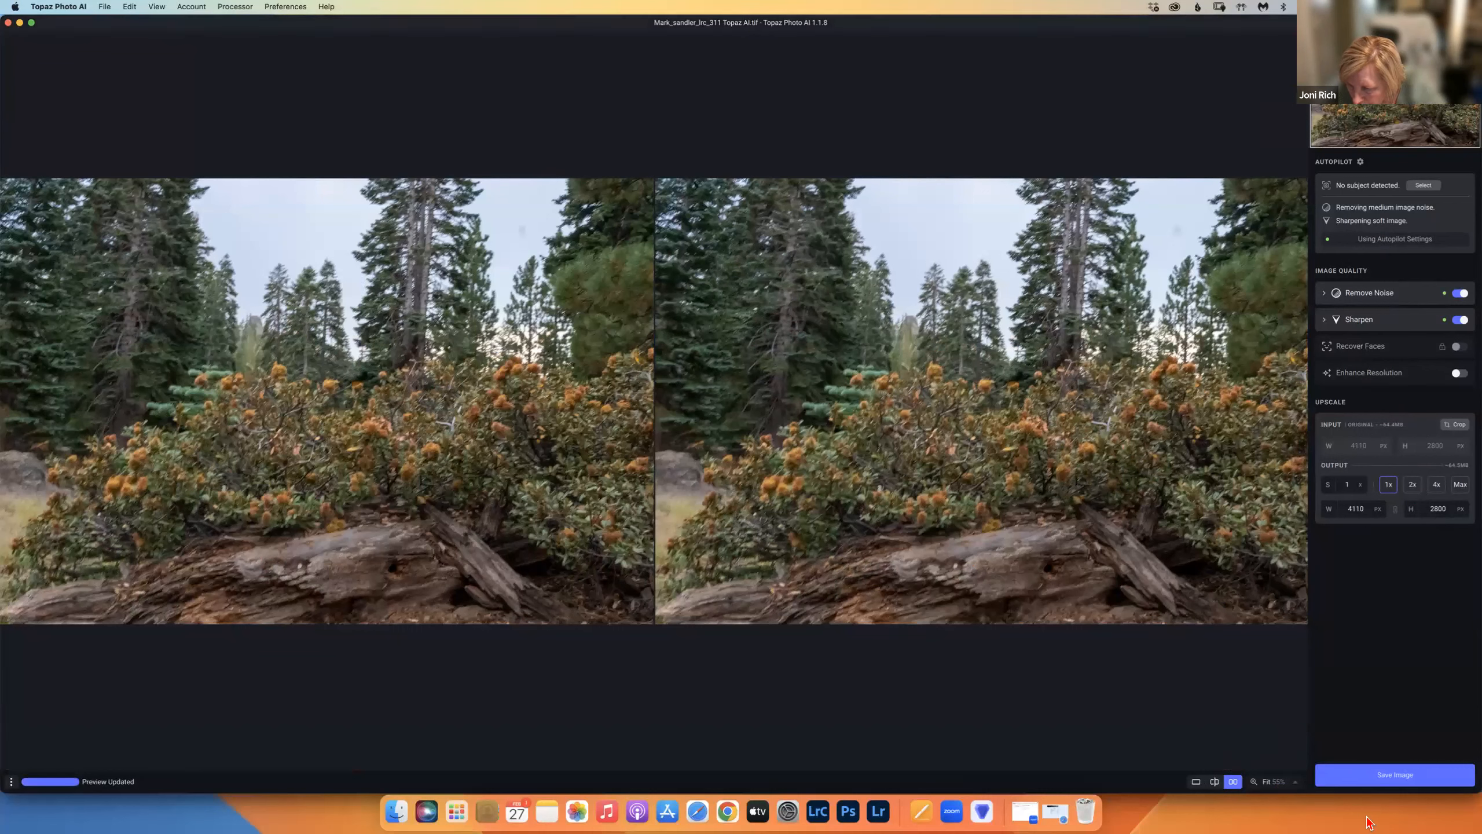
pyautogui.click(1274, 781)
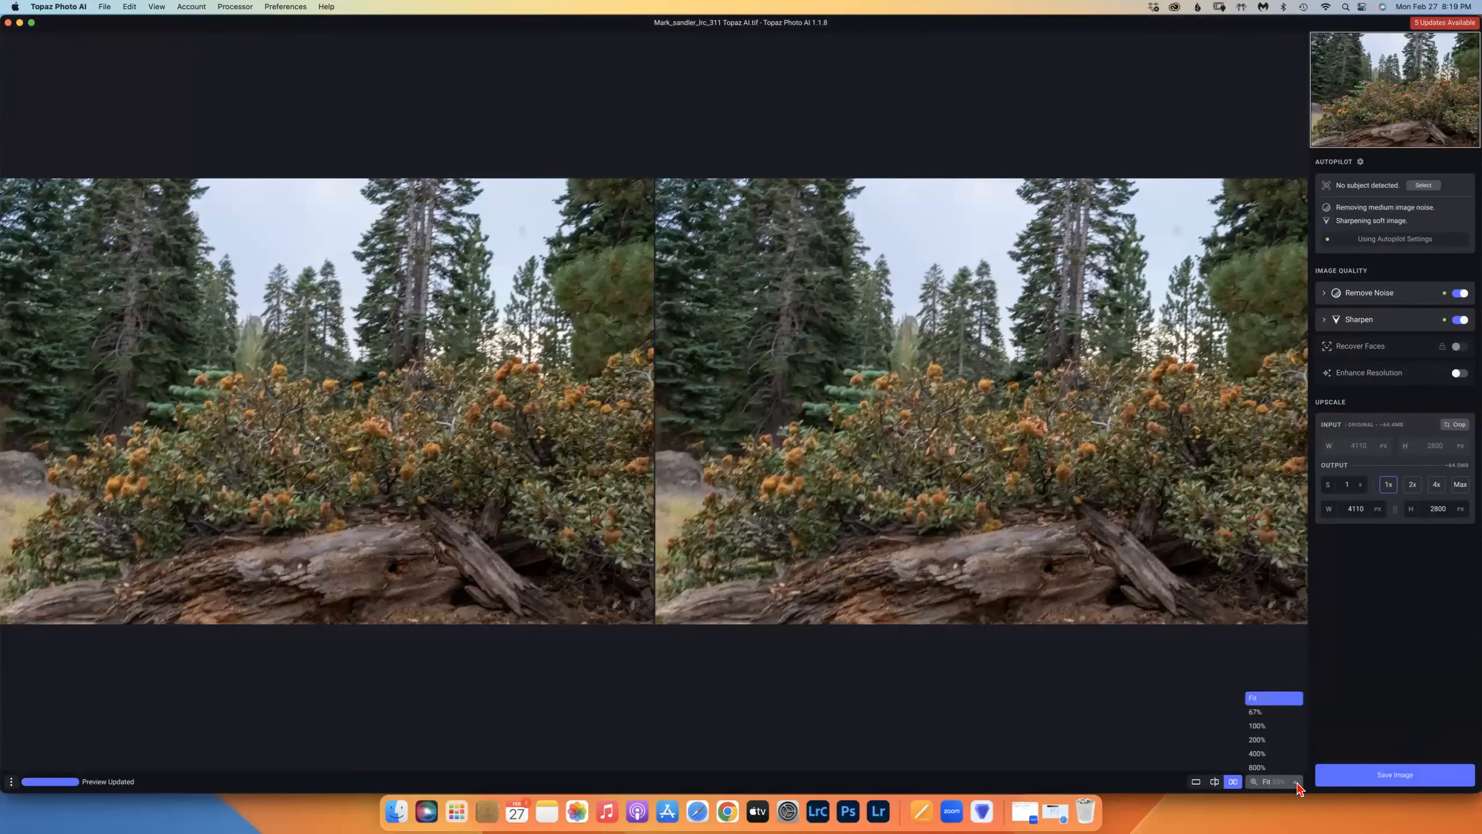
pyautogui.click(1269, 727)
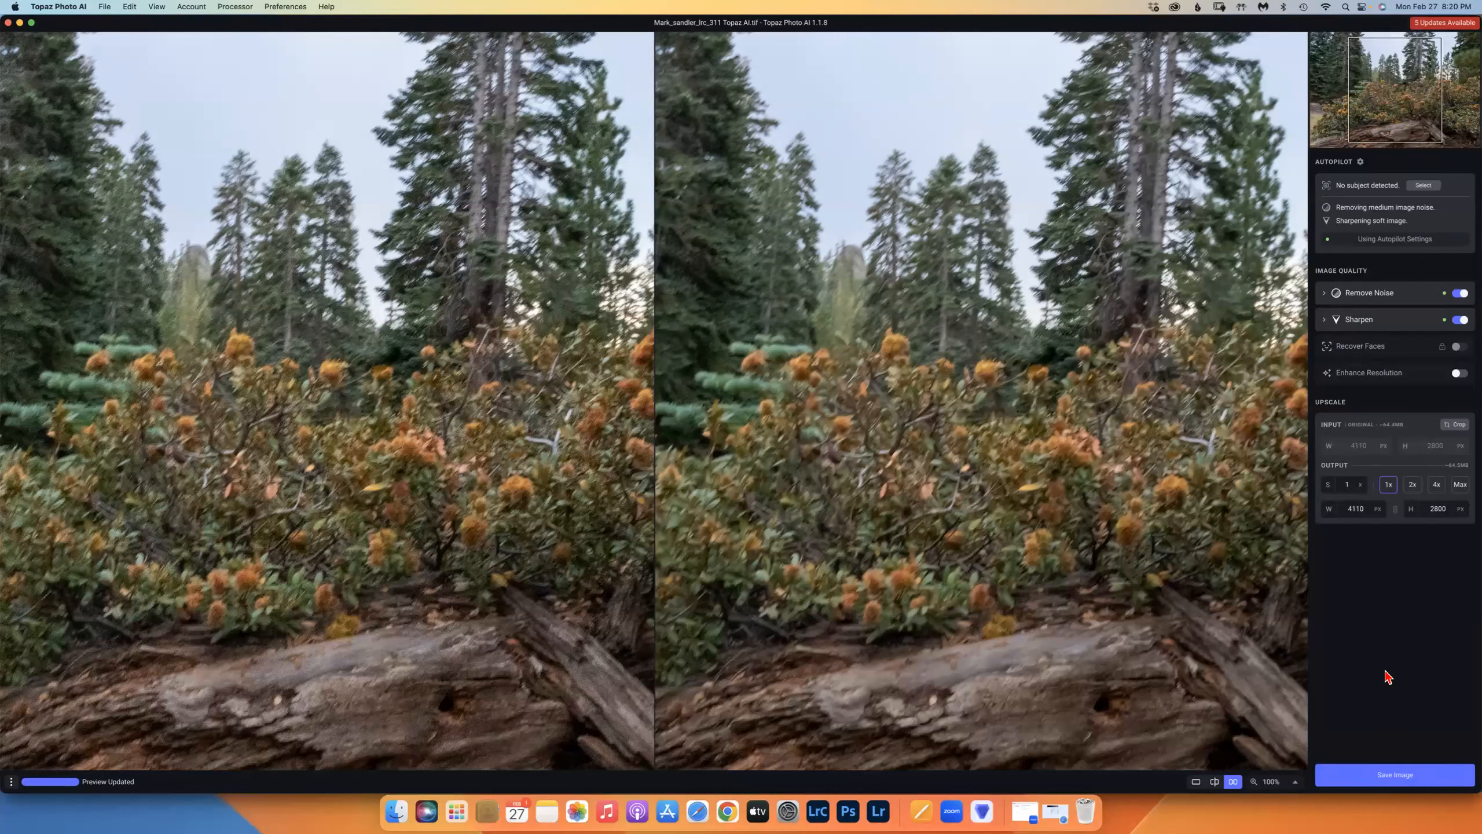
pyautogui.click(7, 22)
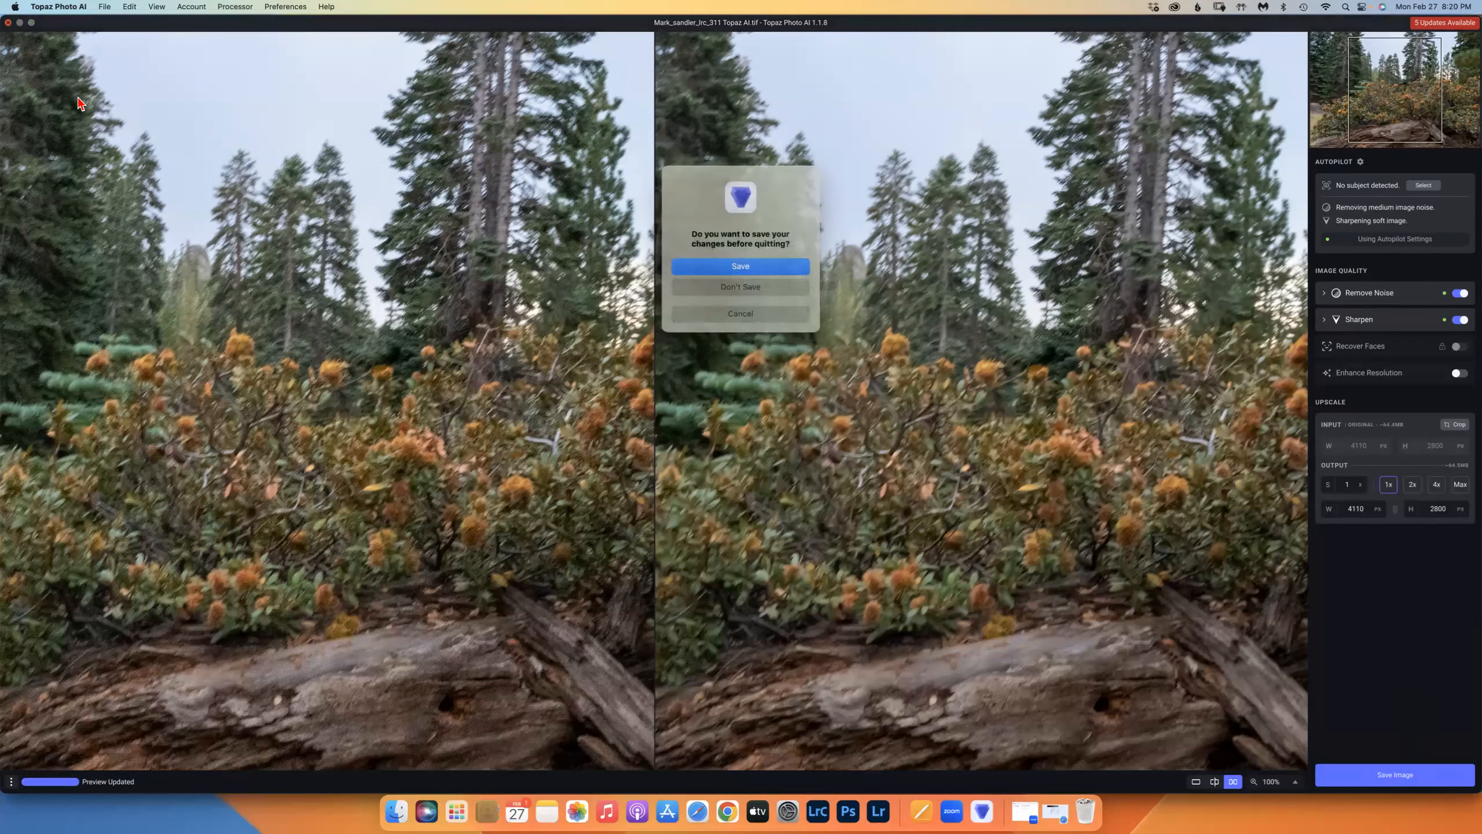
pyautogui.click(740, 286)
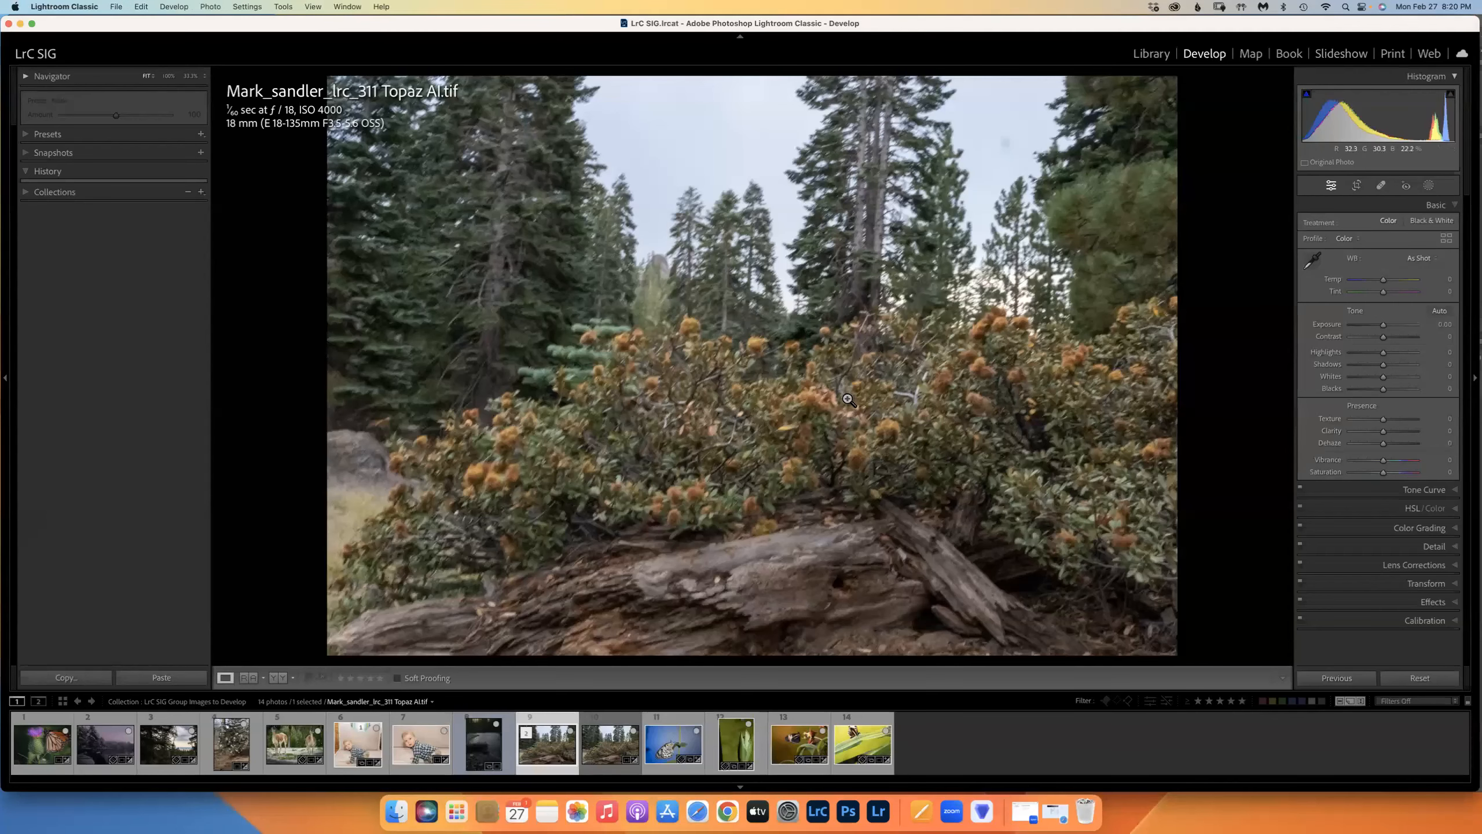
# Step: Remove the forest photo's TIFF copy made for Topaz Photo AI from the collection
pyautogui.rightClick(549, 752)
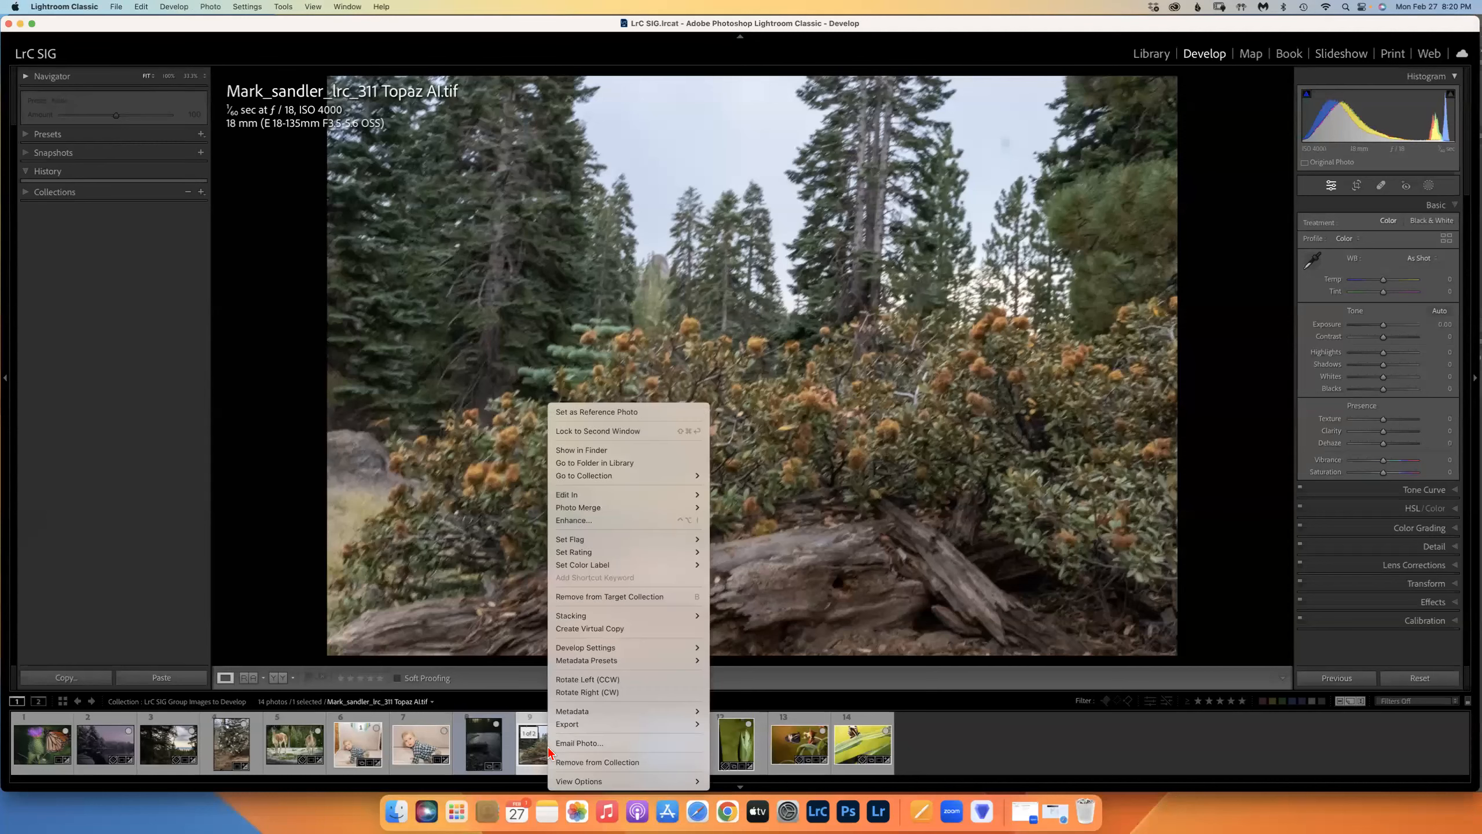
pyautogui.click(569, 762)
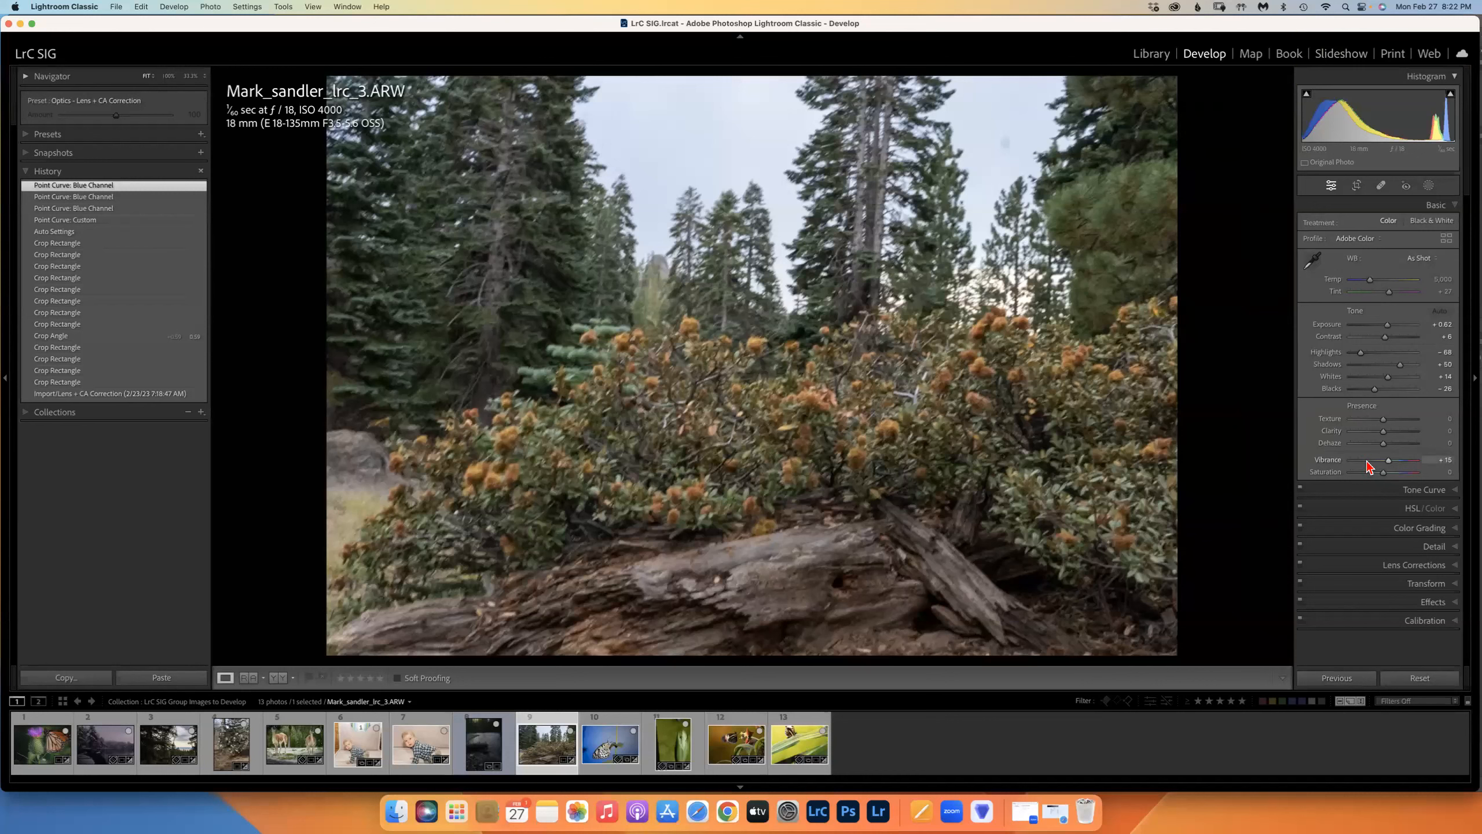
pyautogui.click(211, 7)
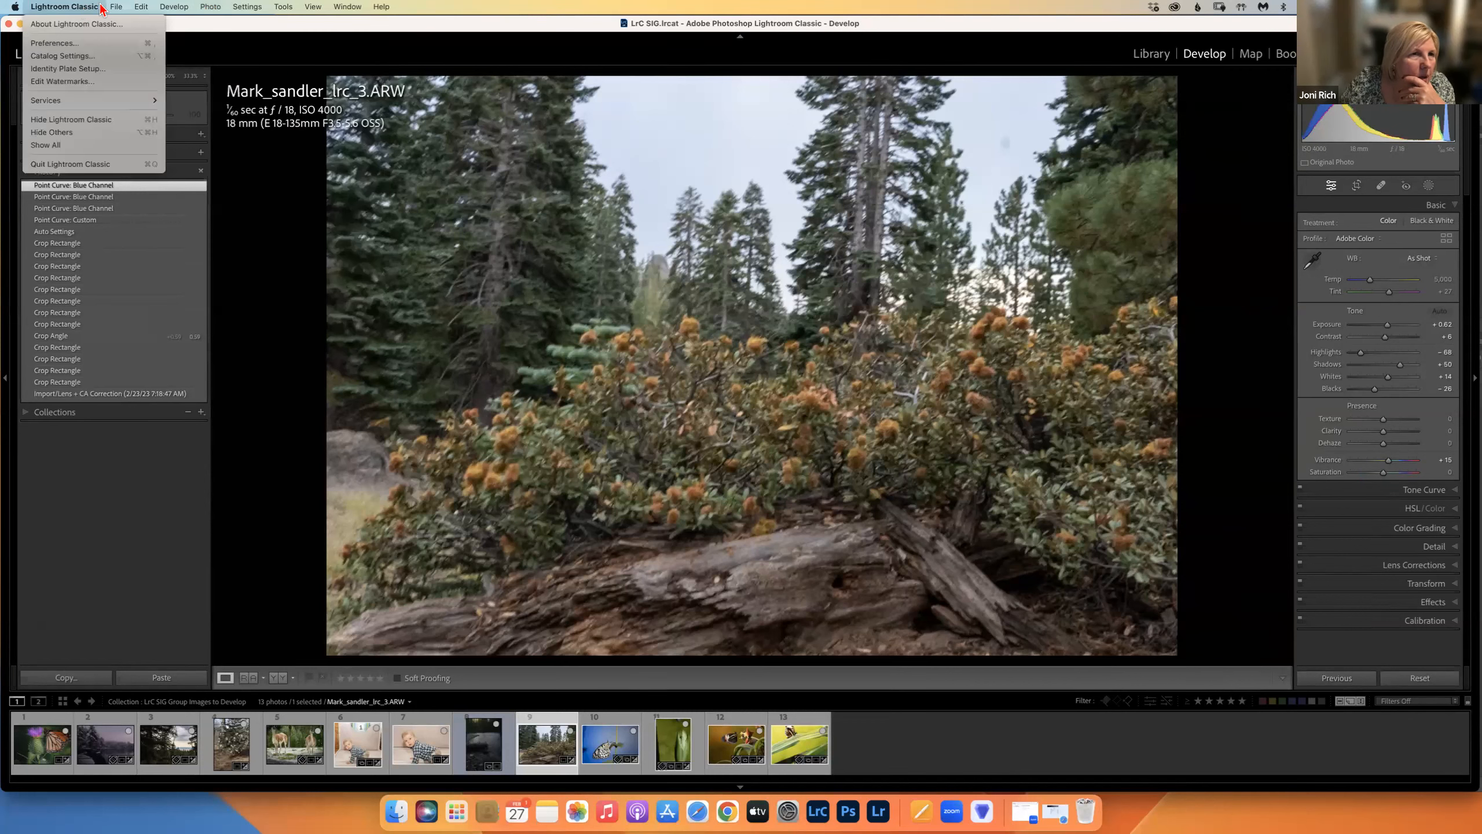
pyautogui.moveTo(135, 8)
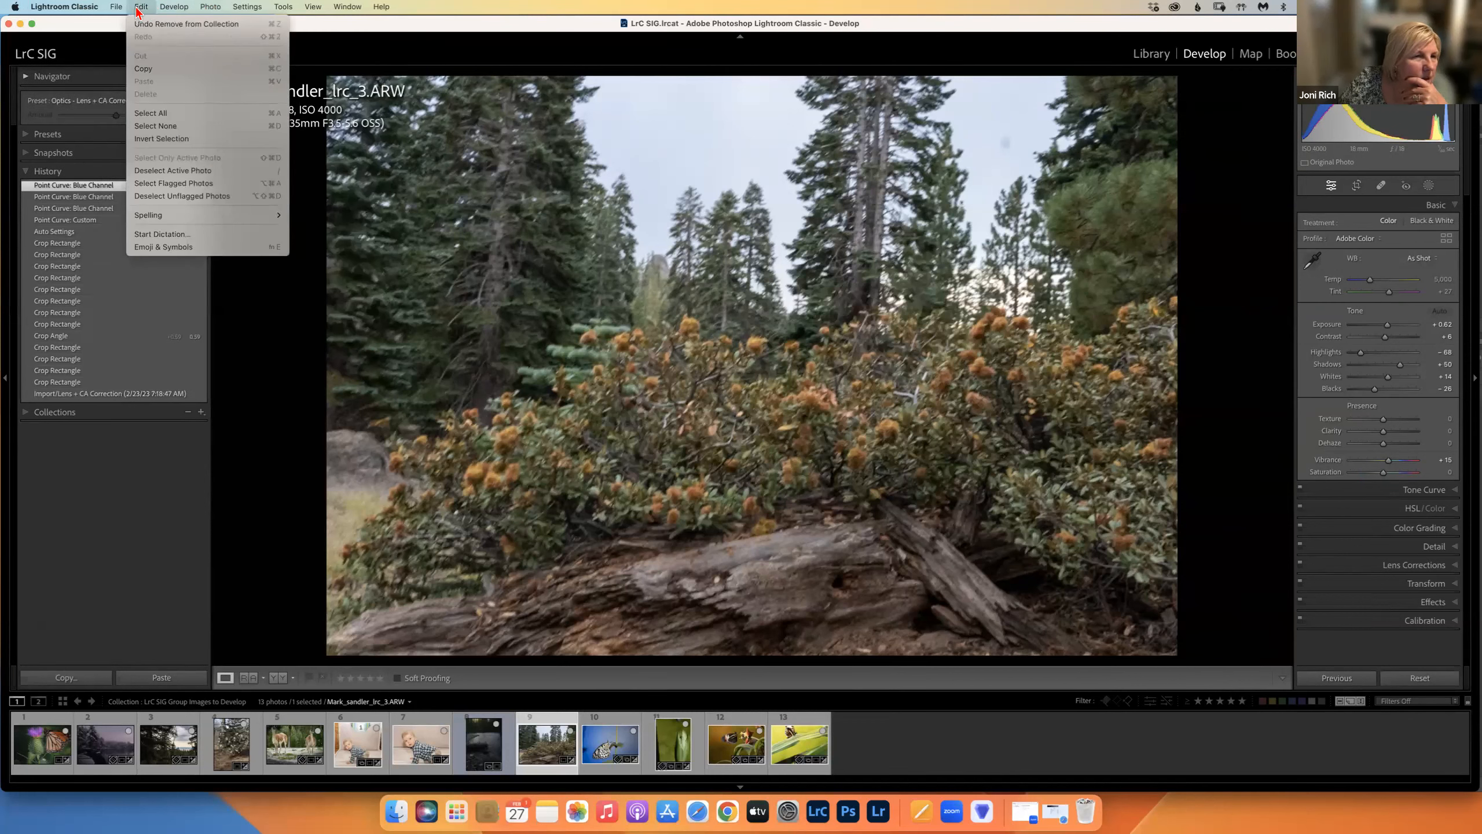
pyautogui.moveTo(213, 9)
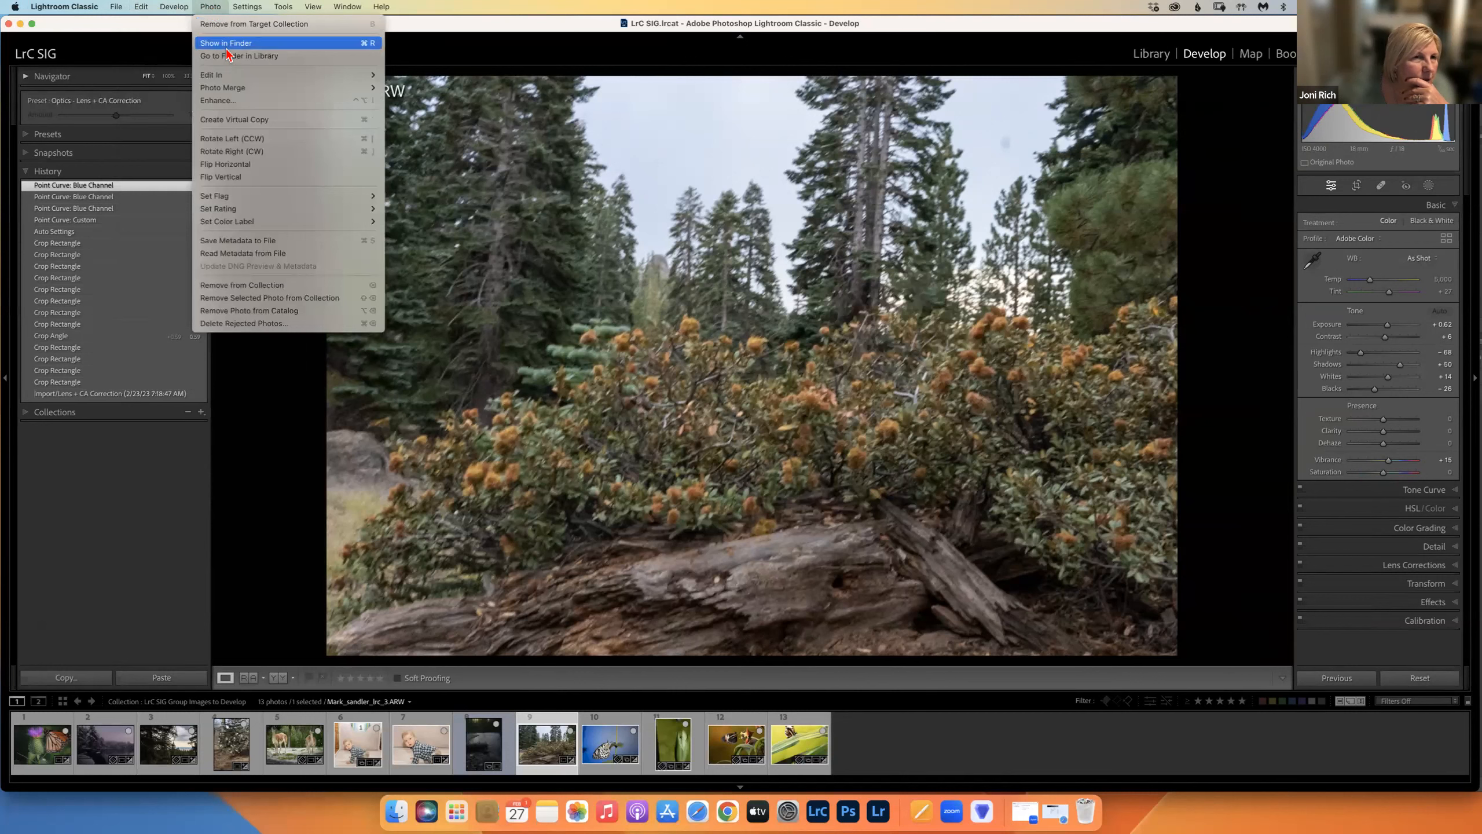
pyautogui.moveTo(225, 77)
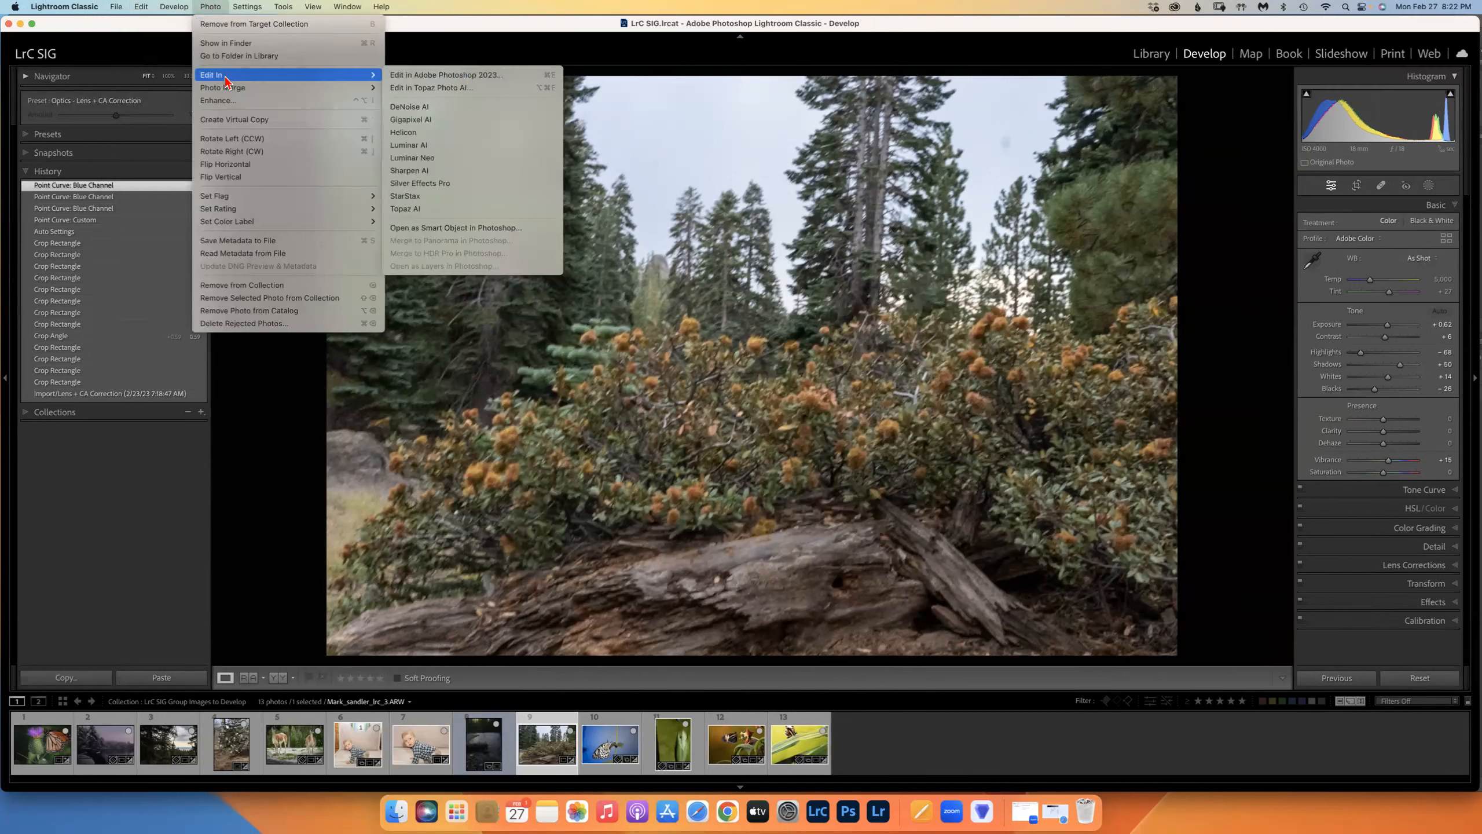
pyautogui.moveTo(283, 9)
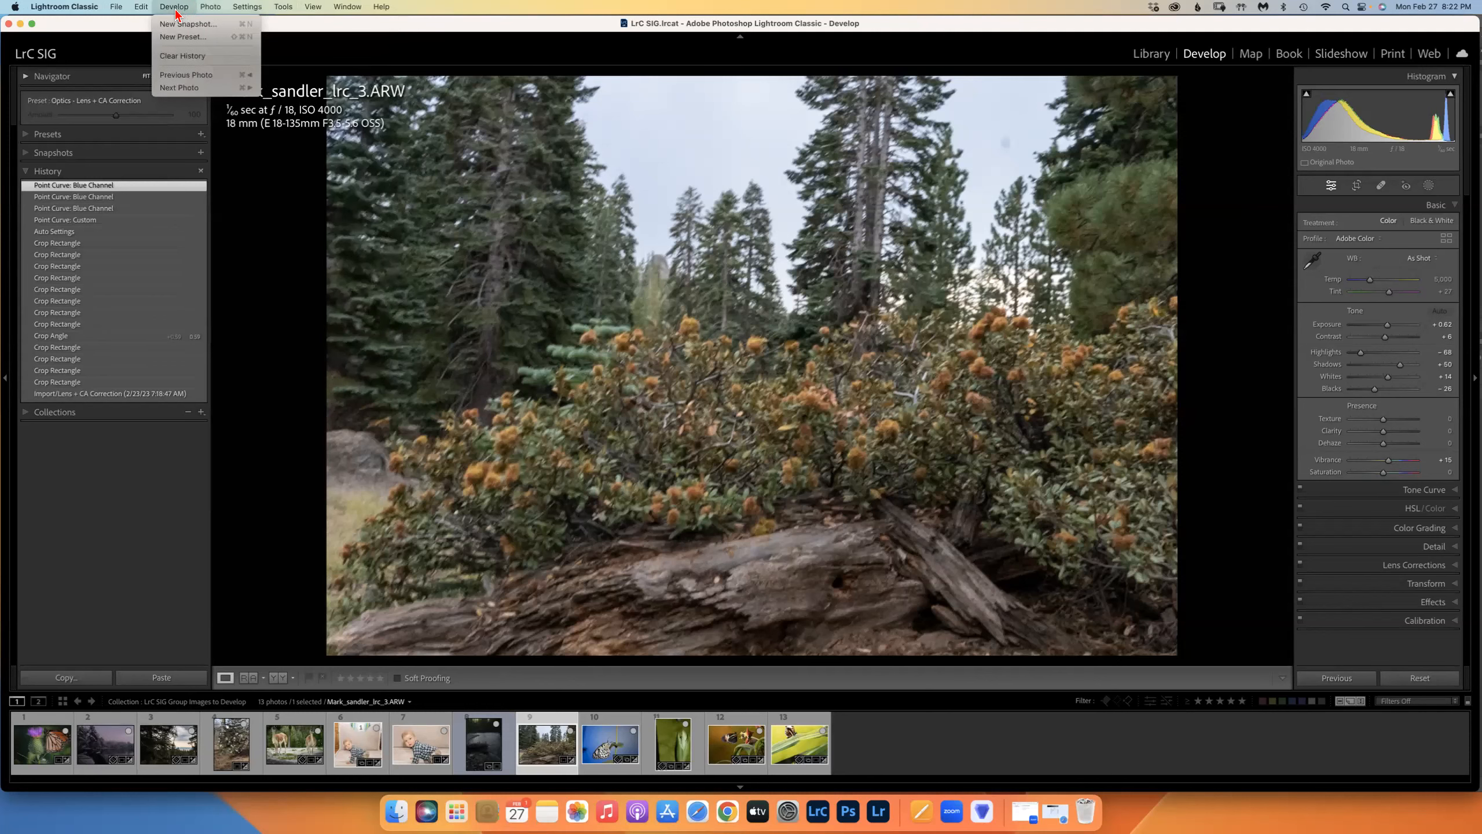
pyautogui.click(1330, 84)
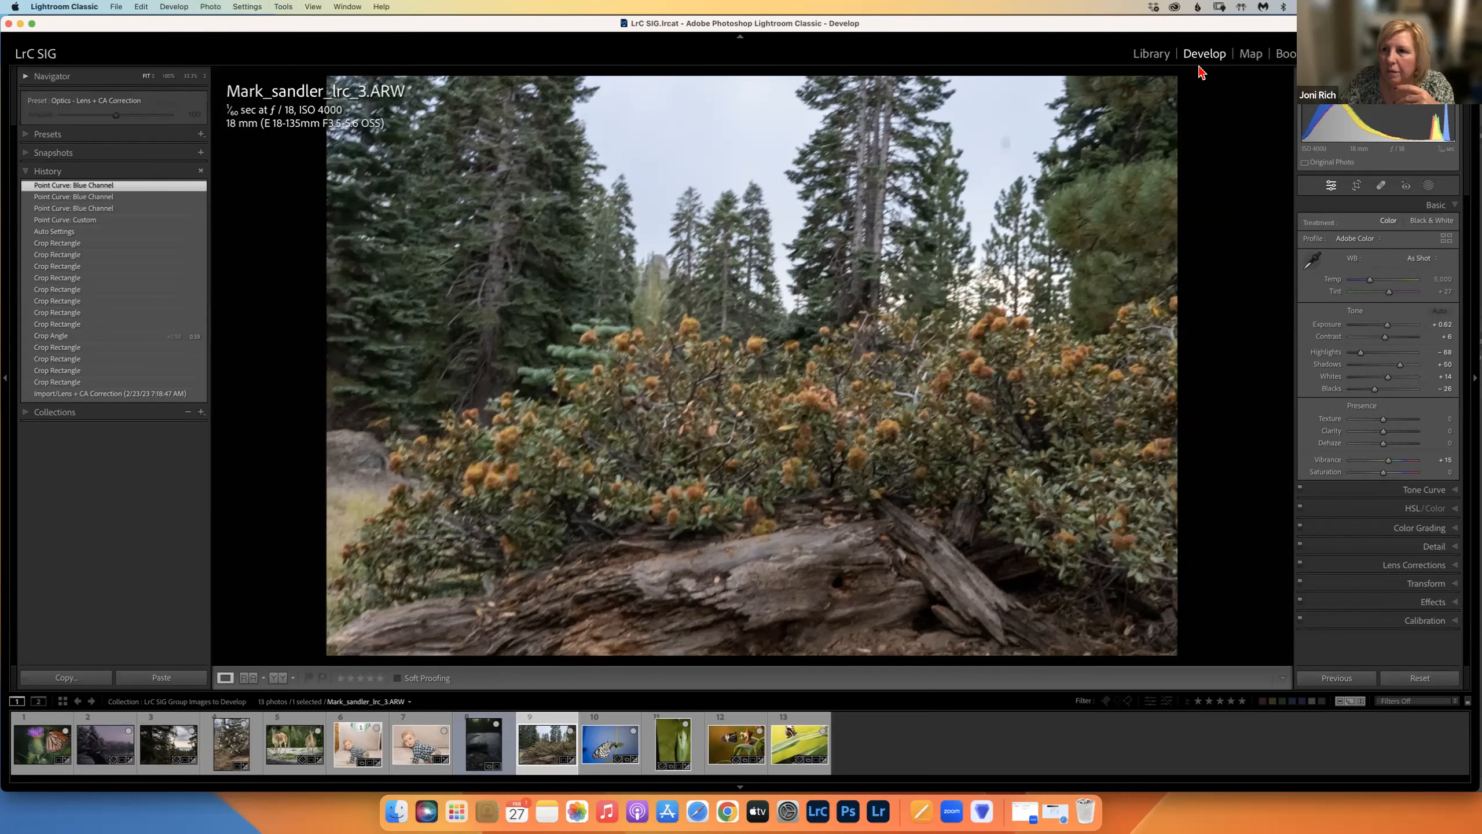
# Step: Add a sky mask to the forest photo and invert it to cover the trees, shrubs and log
pyautogui.click(1443, 546)
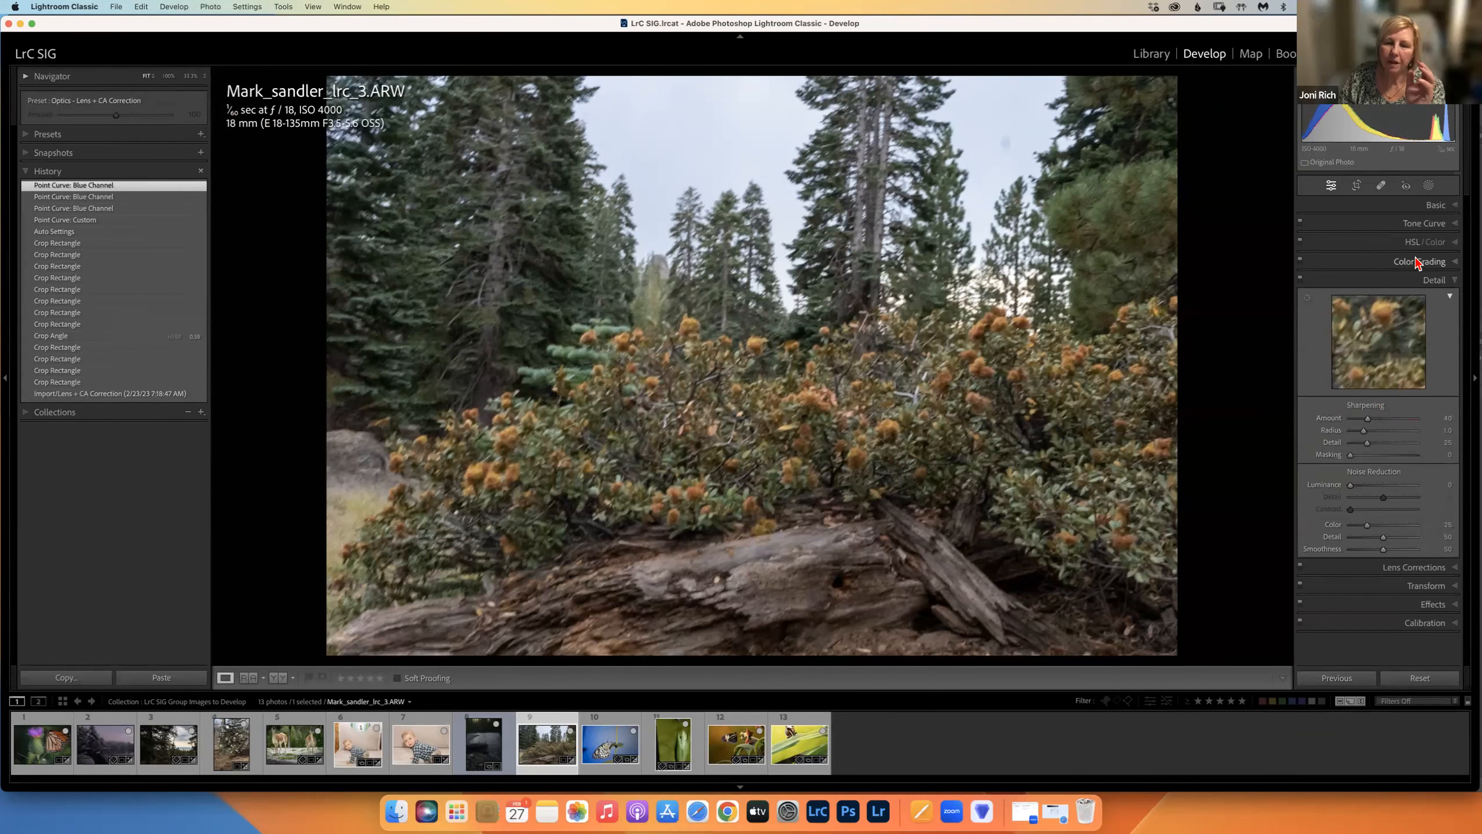
pyautogui.click(1427, 187)
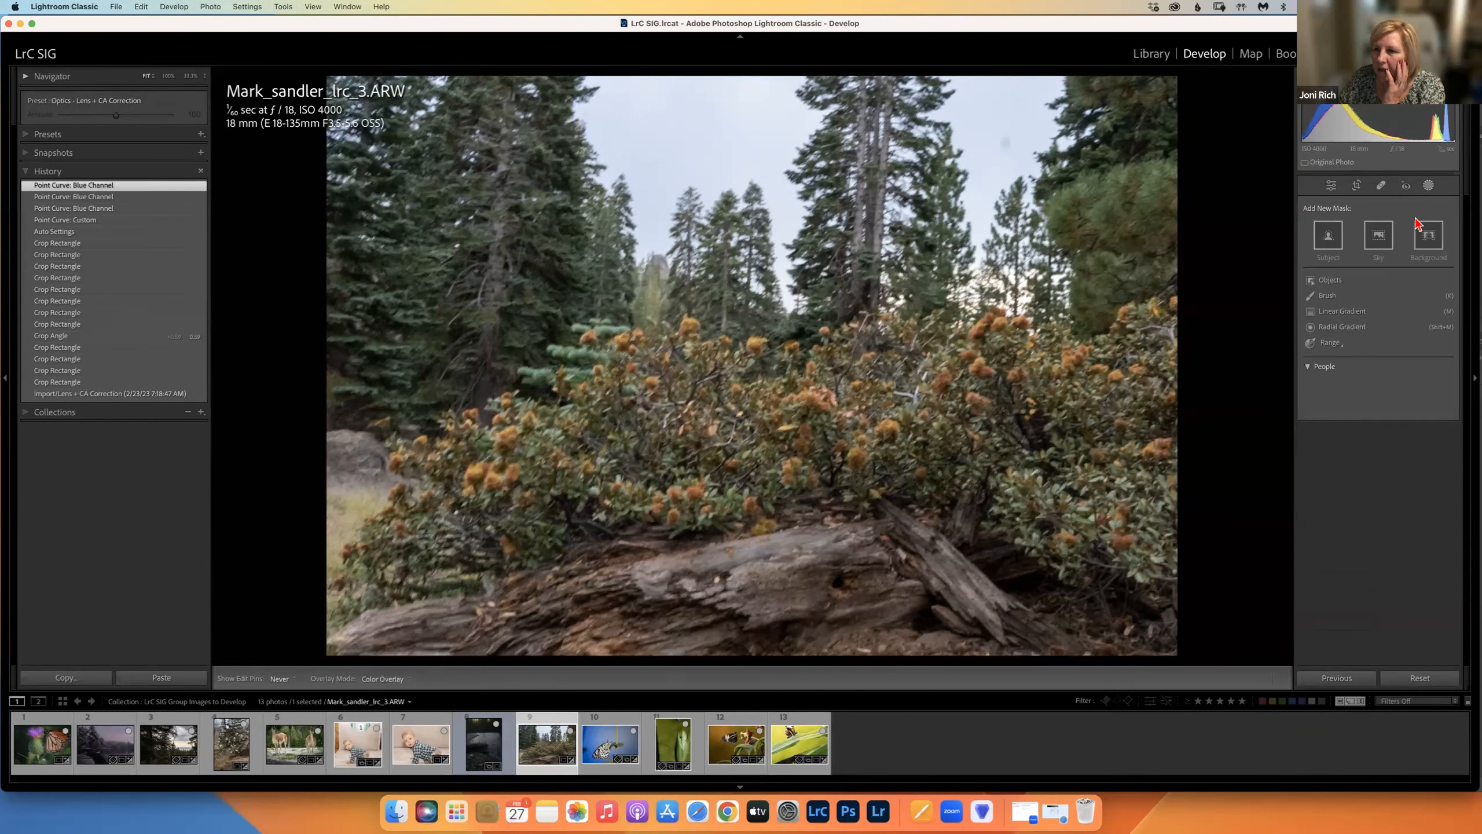
pyautogui.click(1381, 236)
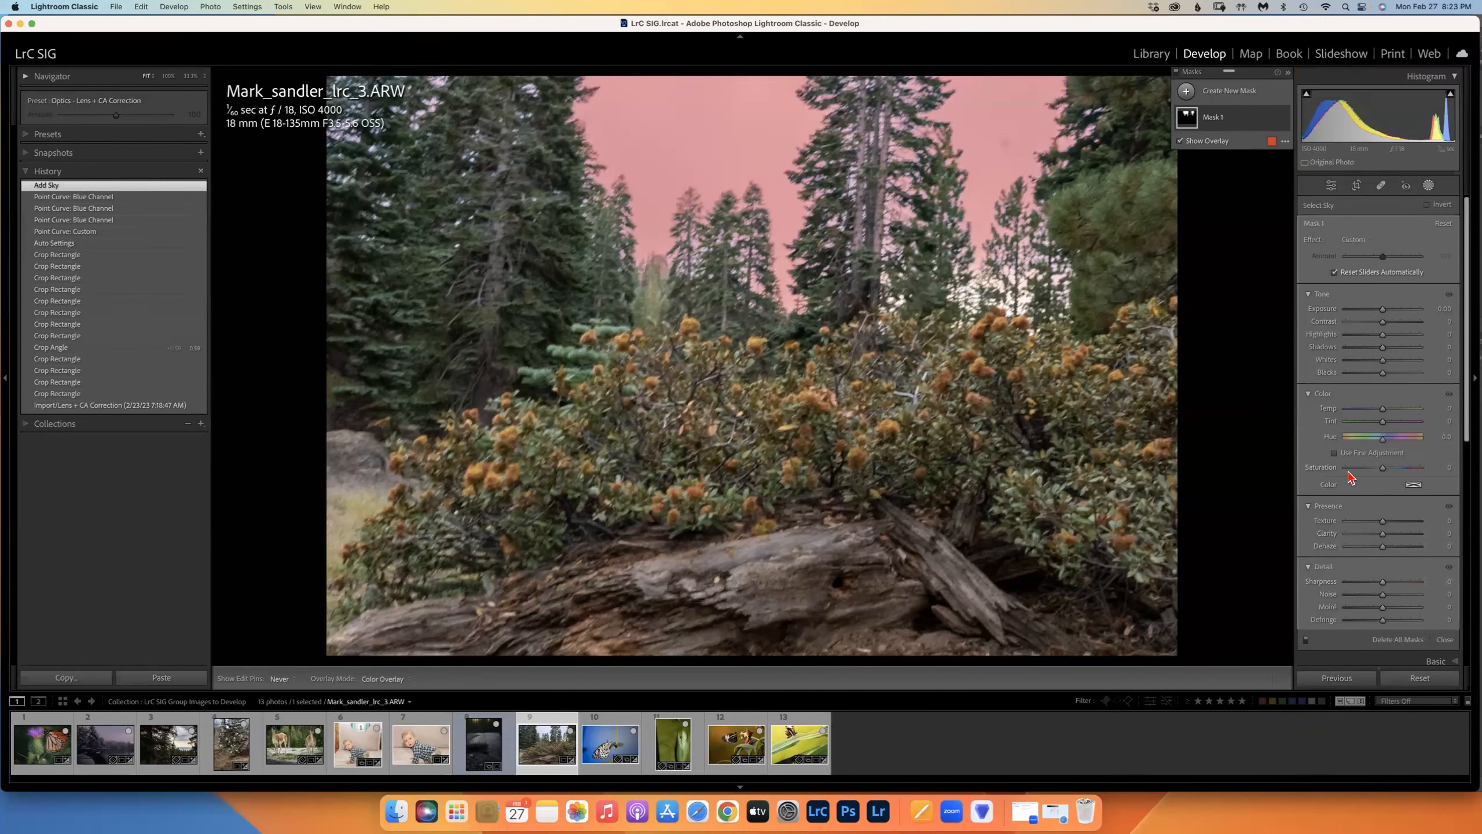
pyautogui.click(1274, 121)
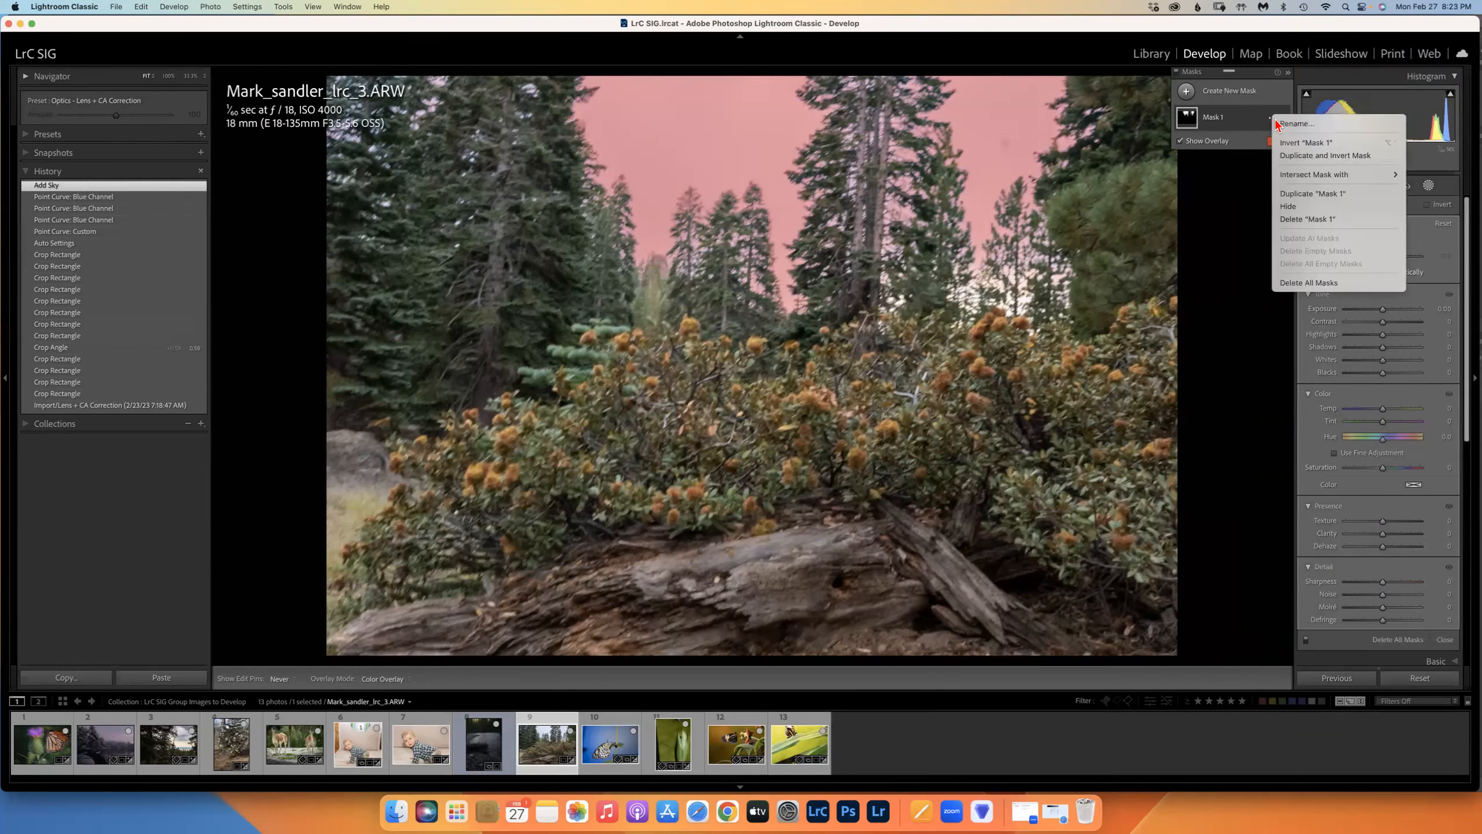
pyautogui.click(1306, 142)
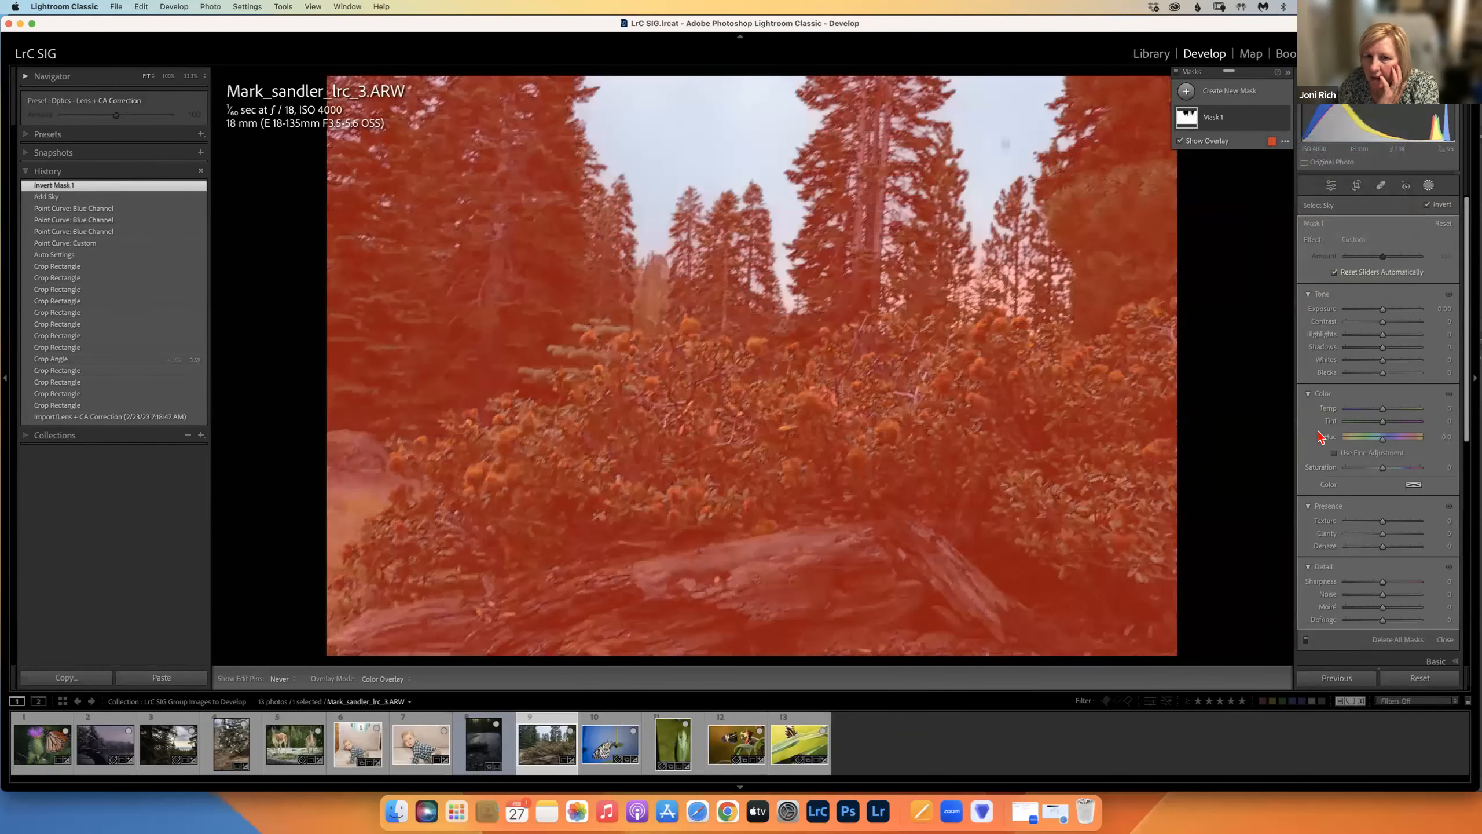
# Step: Hide the mask overlay and slightly increase the sharpness of the inverted sky mask
pyautogui.click(1181, 141)
pyautogui.moveTo(1382, 584)
pyautogui.mouseDown()
pyautogui.moveTo(1416, 584)
pyautogui.moveTo(1384, 583)
pyautogui.mouseUp()
pyautogui.click(1389, 582)
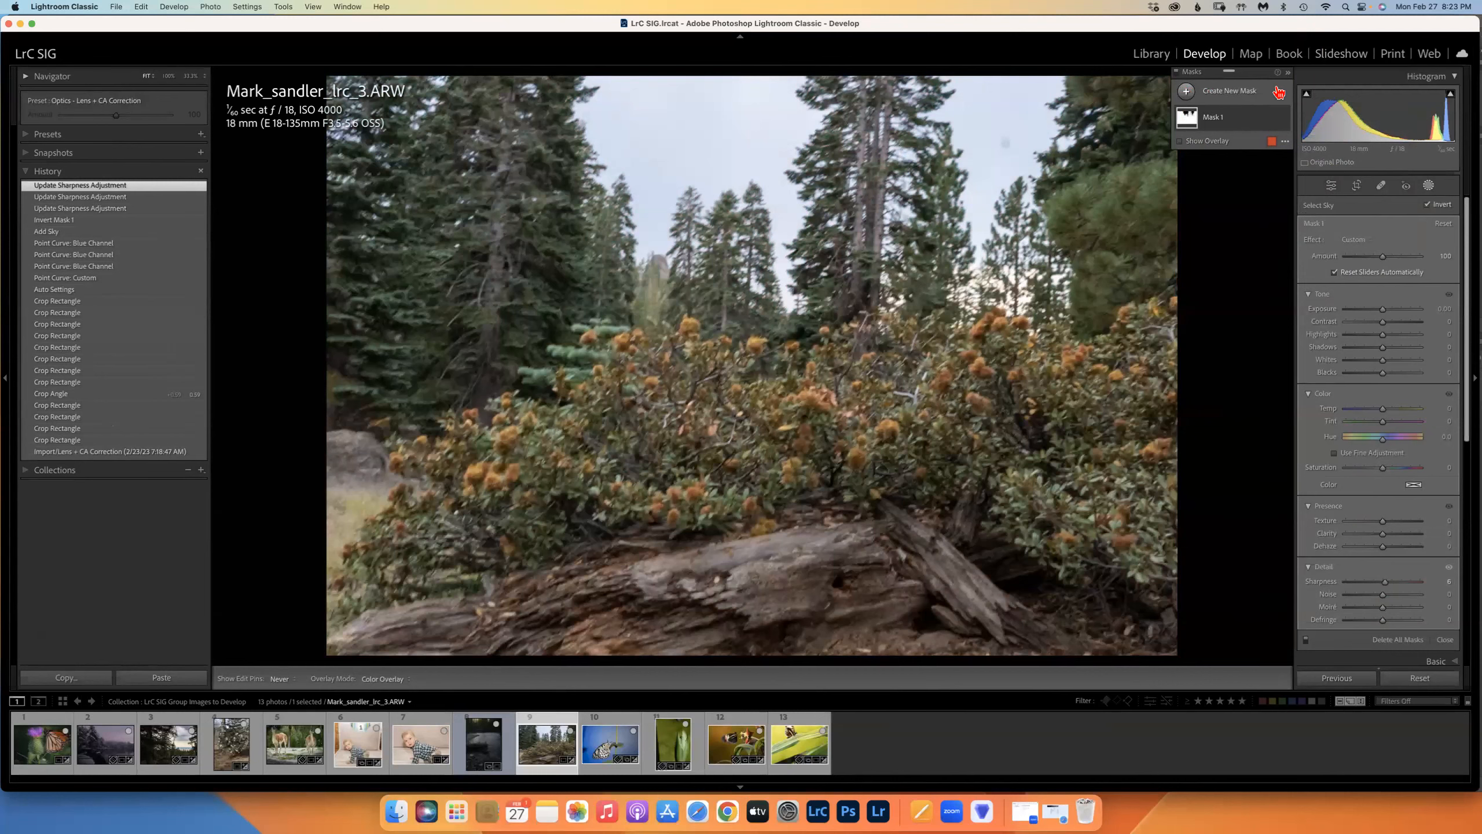
# Step: Close masking and go back to the forest photo's Import/Lens + CA Correction state in the history
pyautogui.click(1331, 186)
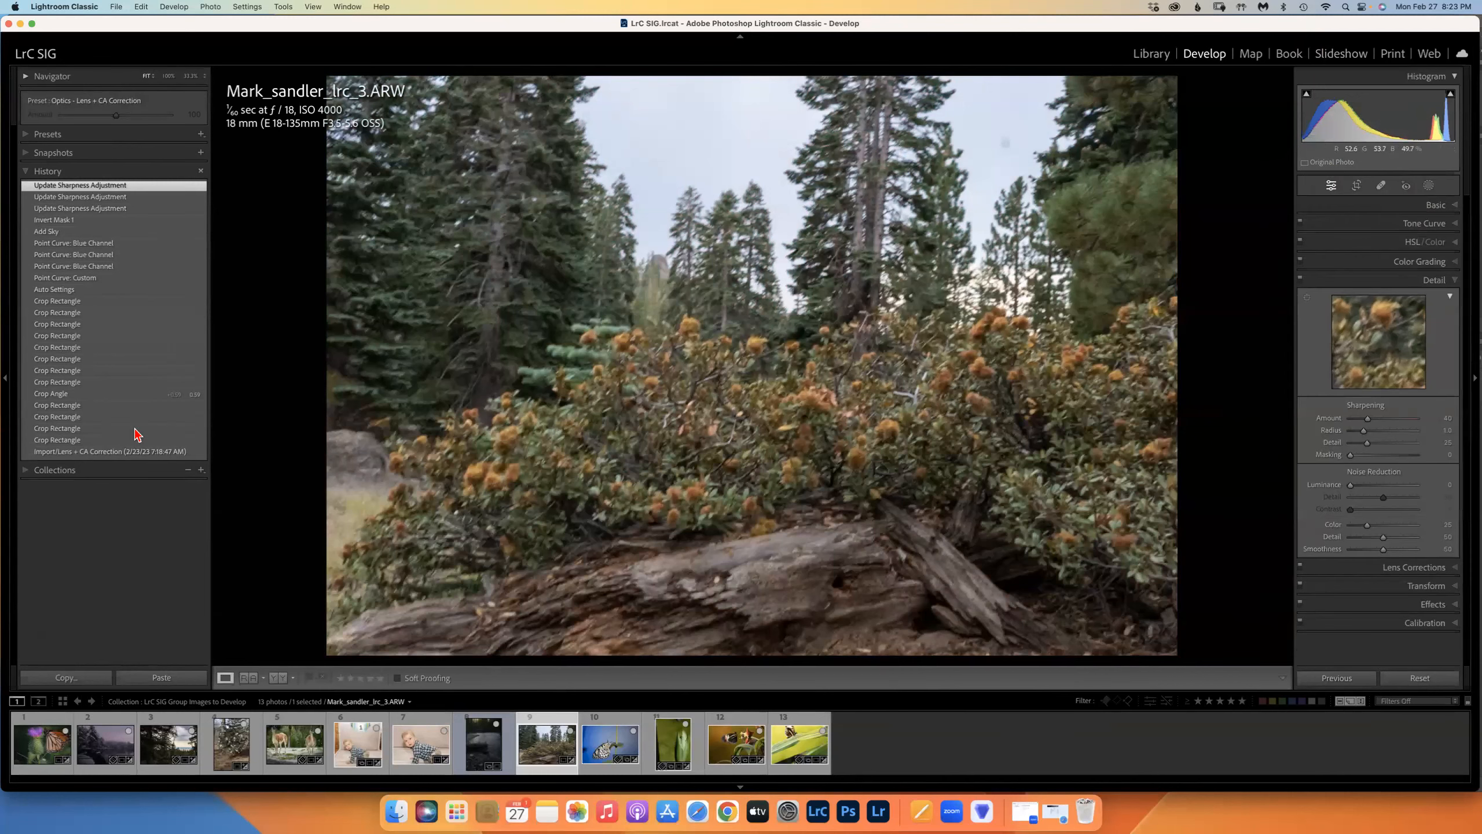
pyautogui.click(77, 451)
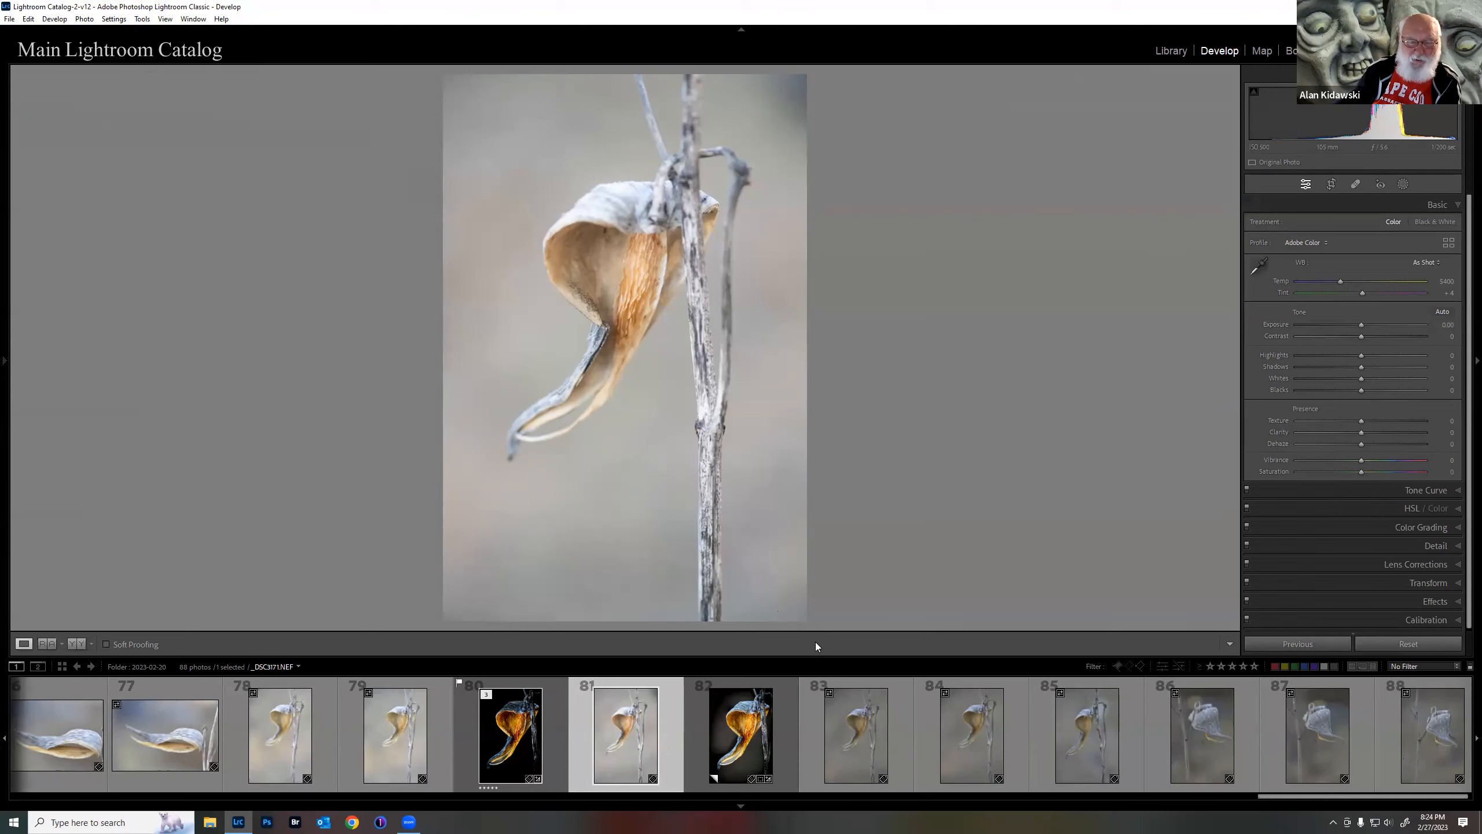
# Step: Compare the edited black-background seed pod photo with its unedited original
pyautogui.click(525, 728)
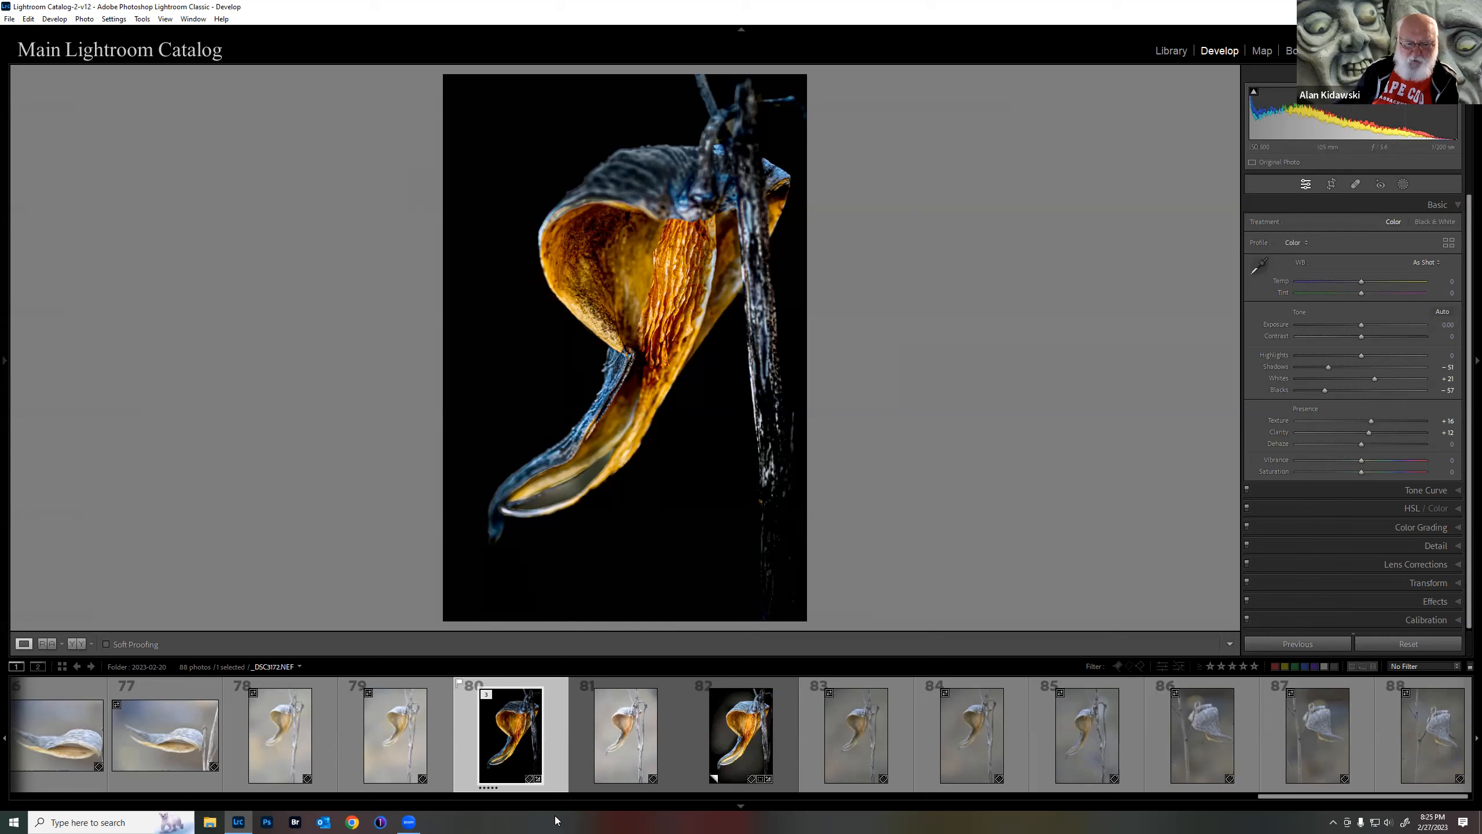
pyautogui.click(607, 762)
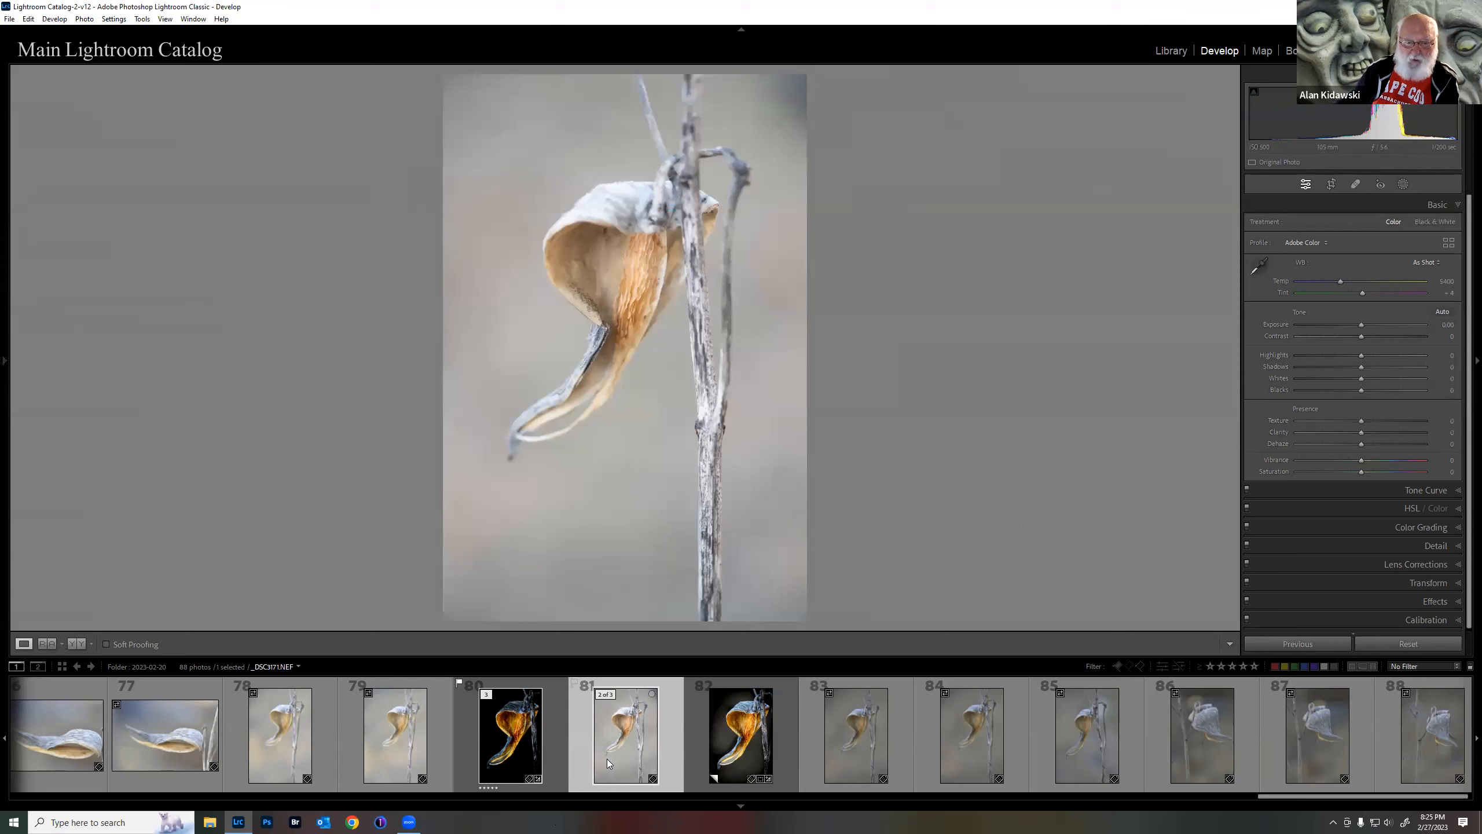
pyautogui.click(513, 743)
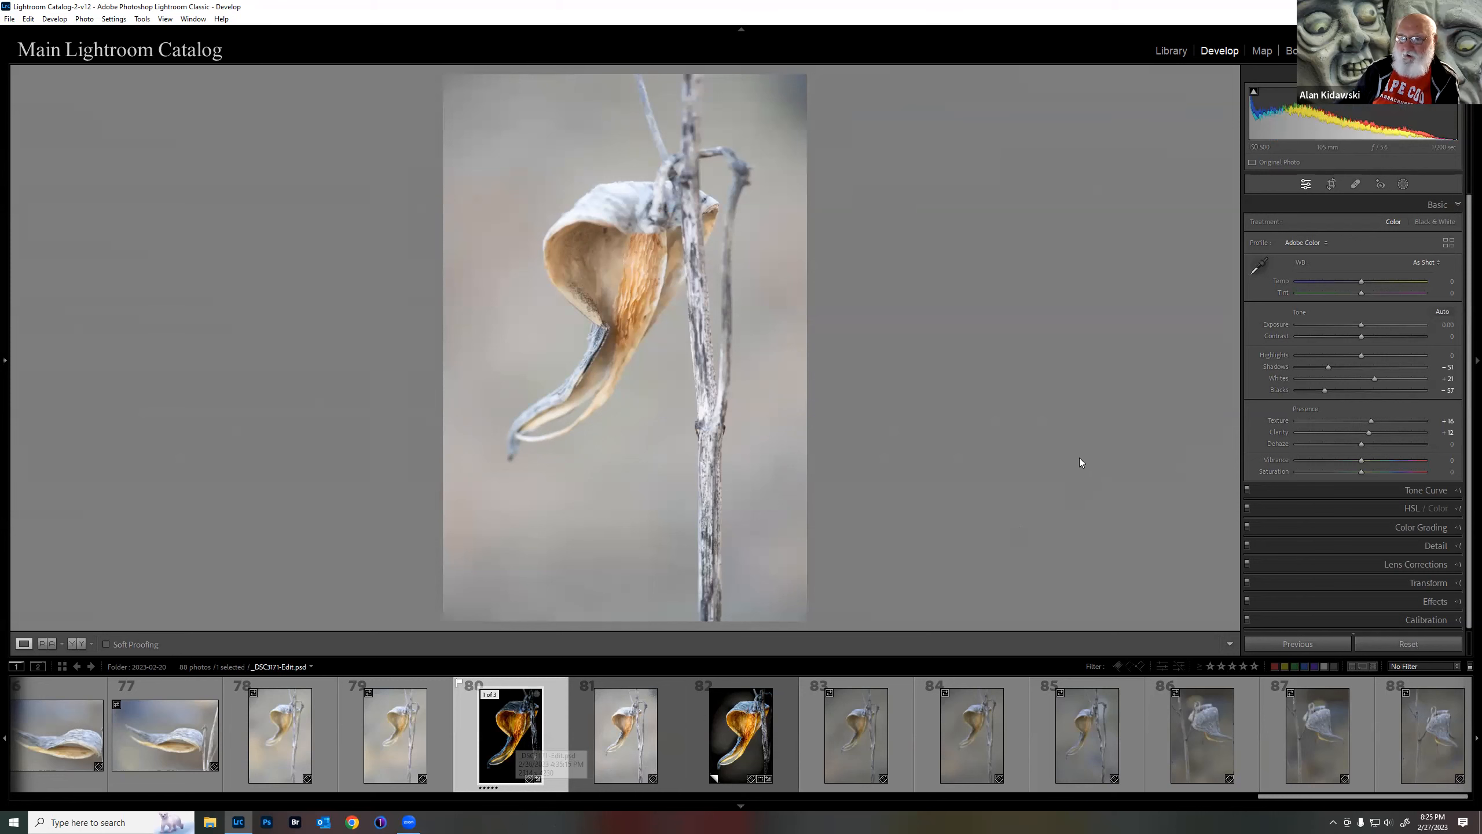
# Step: Examine the overlays of the individual masks, from Mask 8 down to Mask 1, on the edited seed pod photo
pyautogui.click(1403, 185)
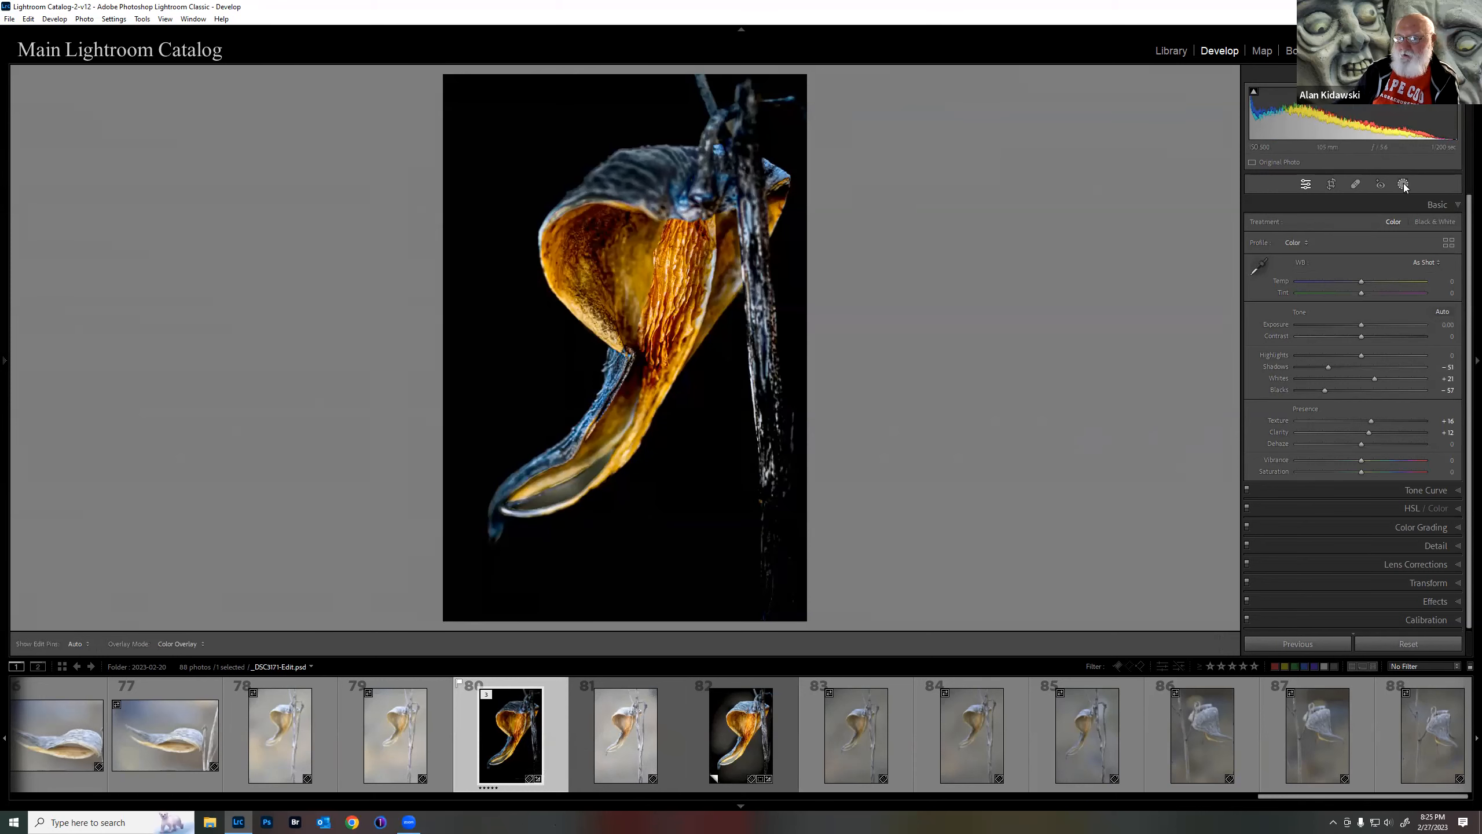
pyautogui.click(1403, 185)
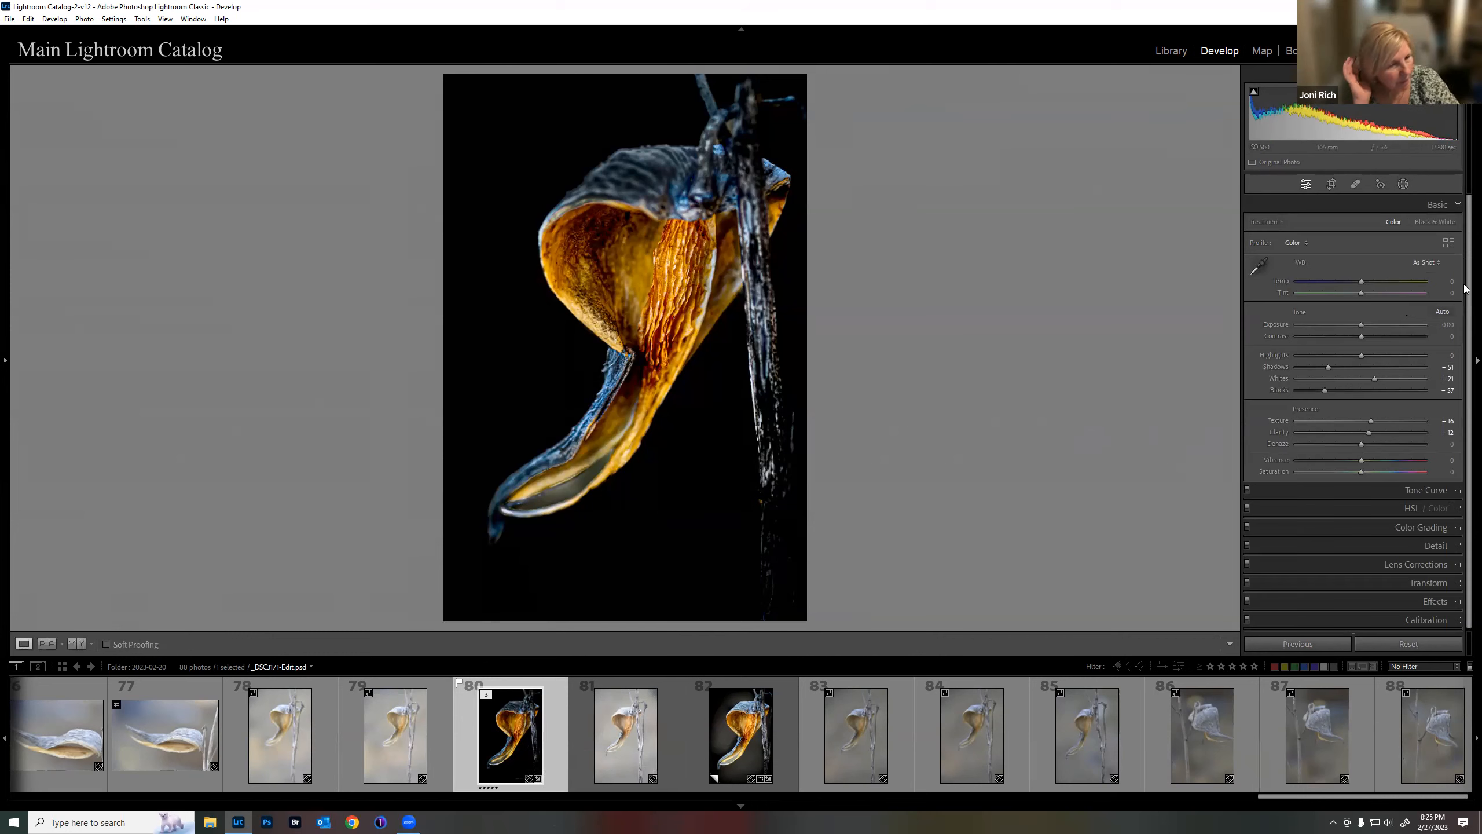
pyautogui.click(1403, 186)
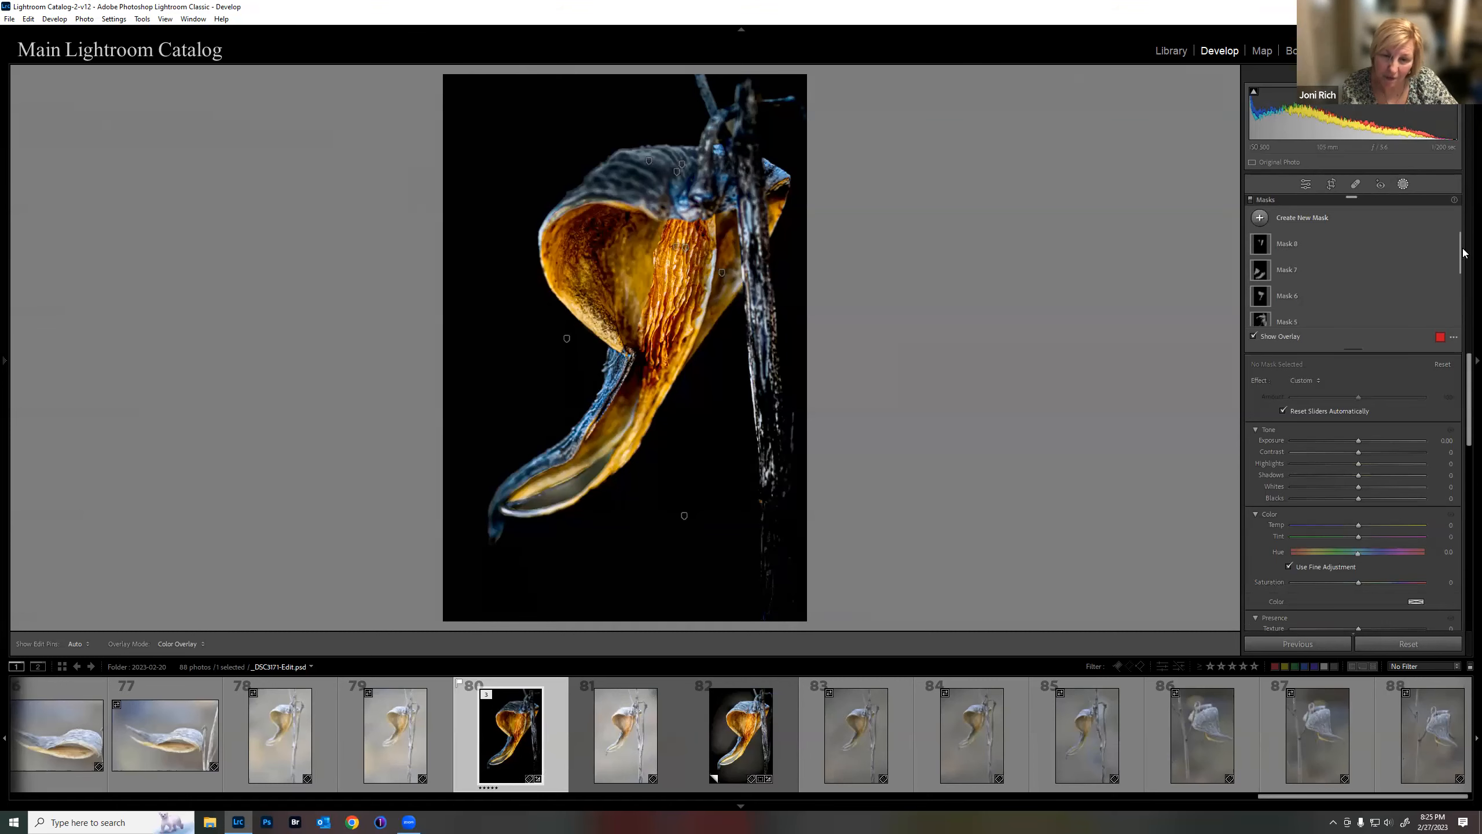
pyautogui.moveTo(1463, 253)
pyautogui.mouseDown()
pyautogui.moveTo(1464, 298)
pyautogui.moveTo(1464, 236)
pyautogui.mouseUp()
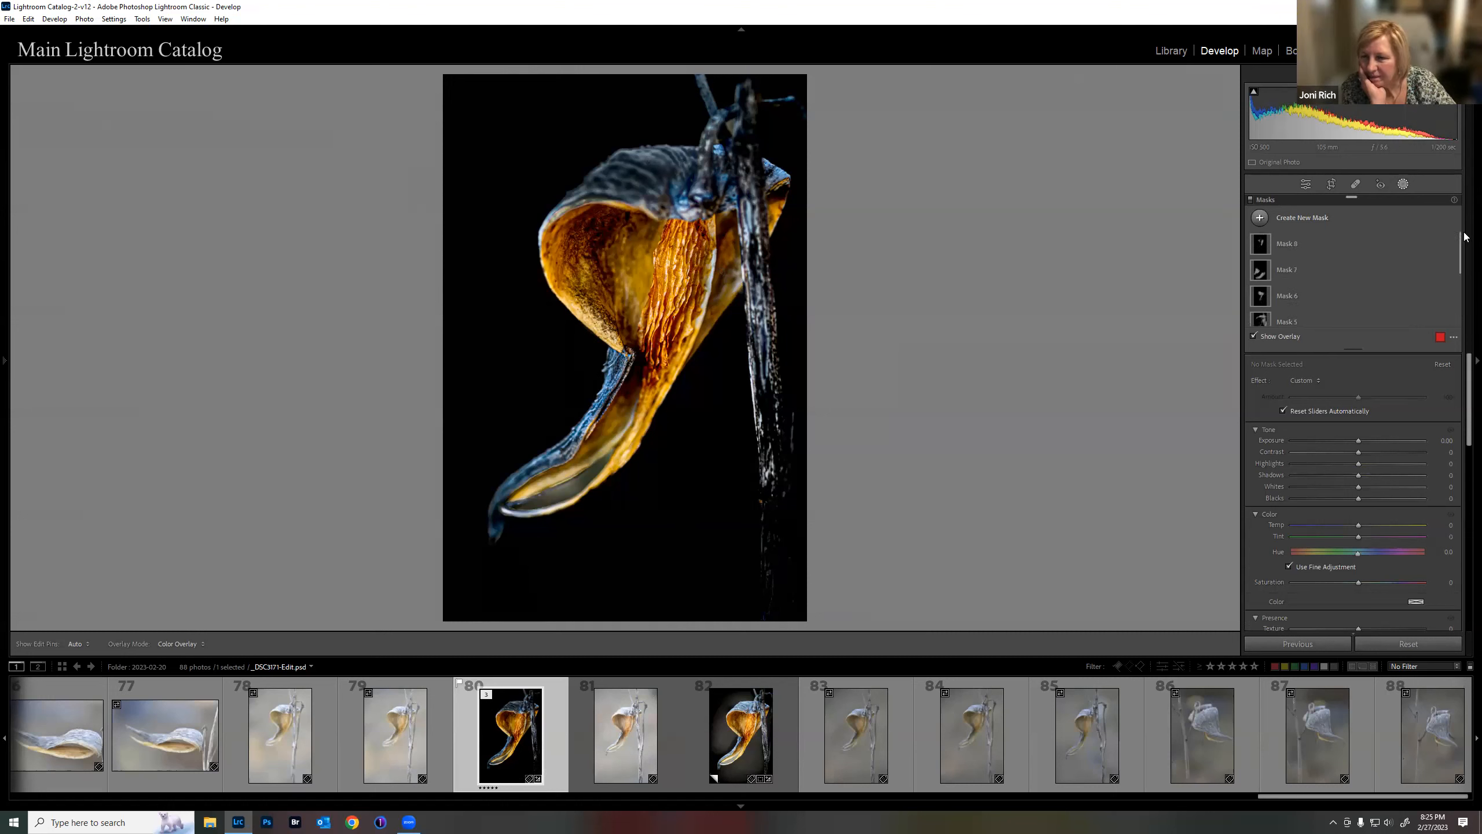
pyautogui.moveTo(1262, 251)
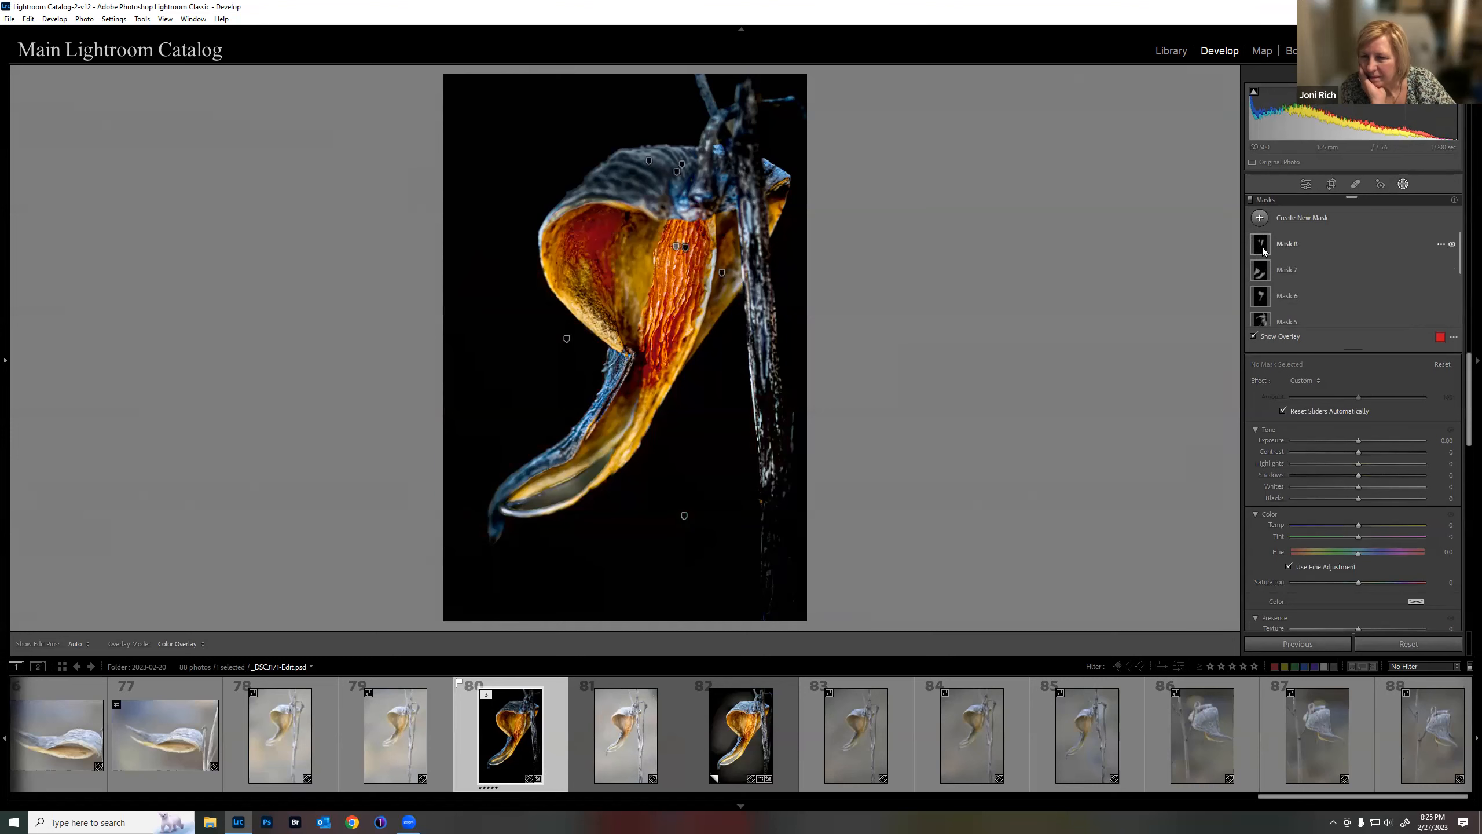
pyautogui.moveTo(1267, 295)
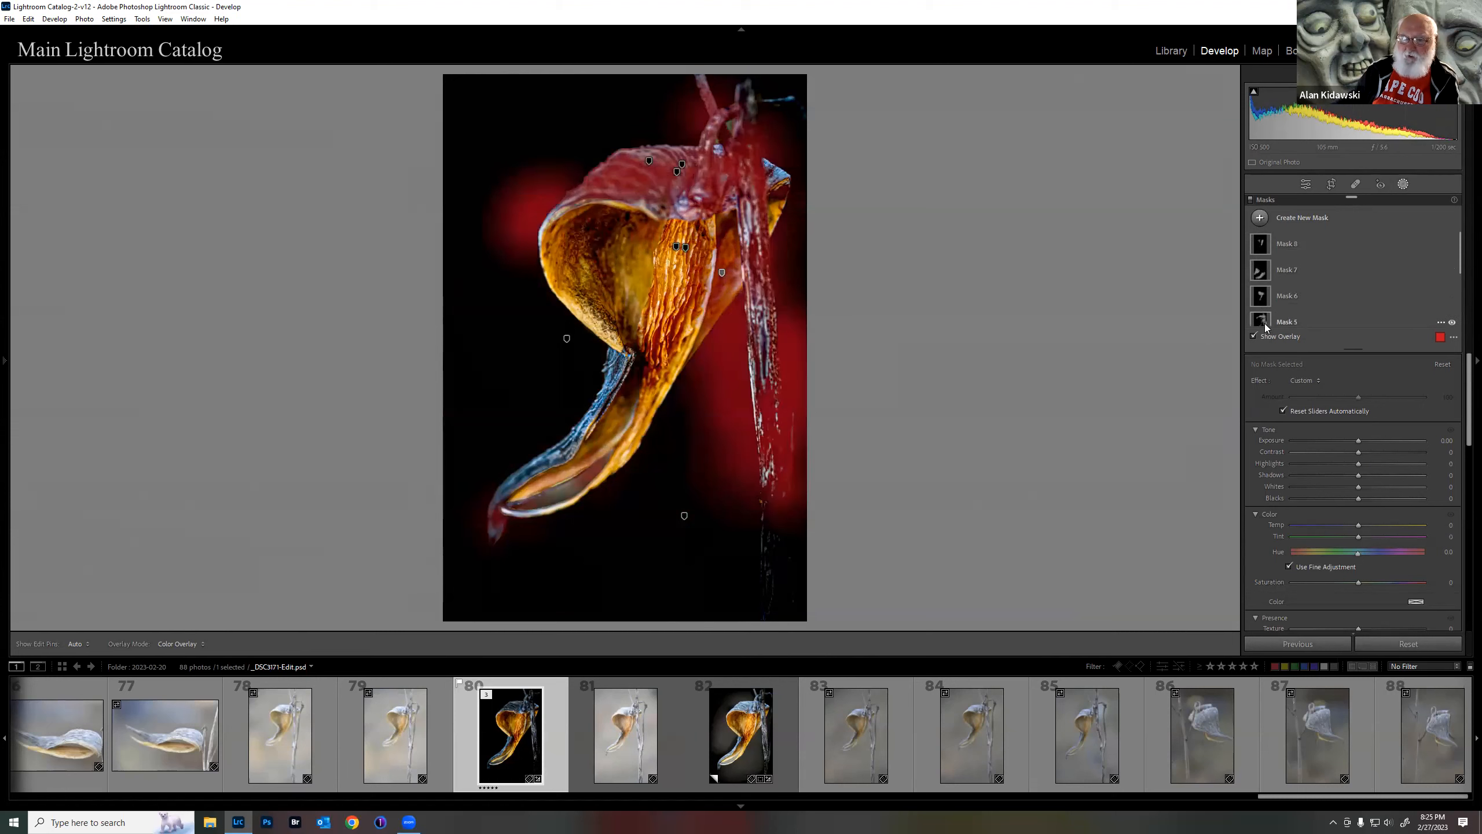
pyautogui.moveTo(1460, 242); pyautogui.dragTo(1461, 271)
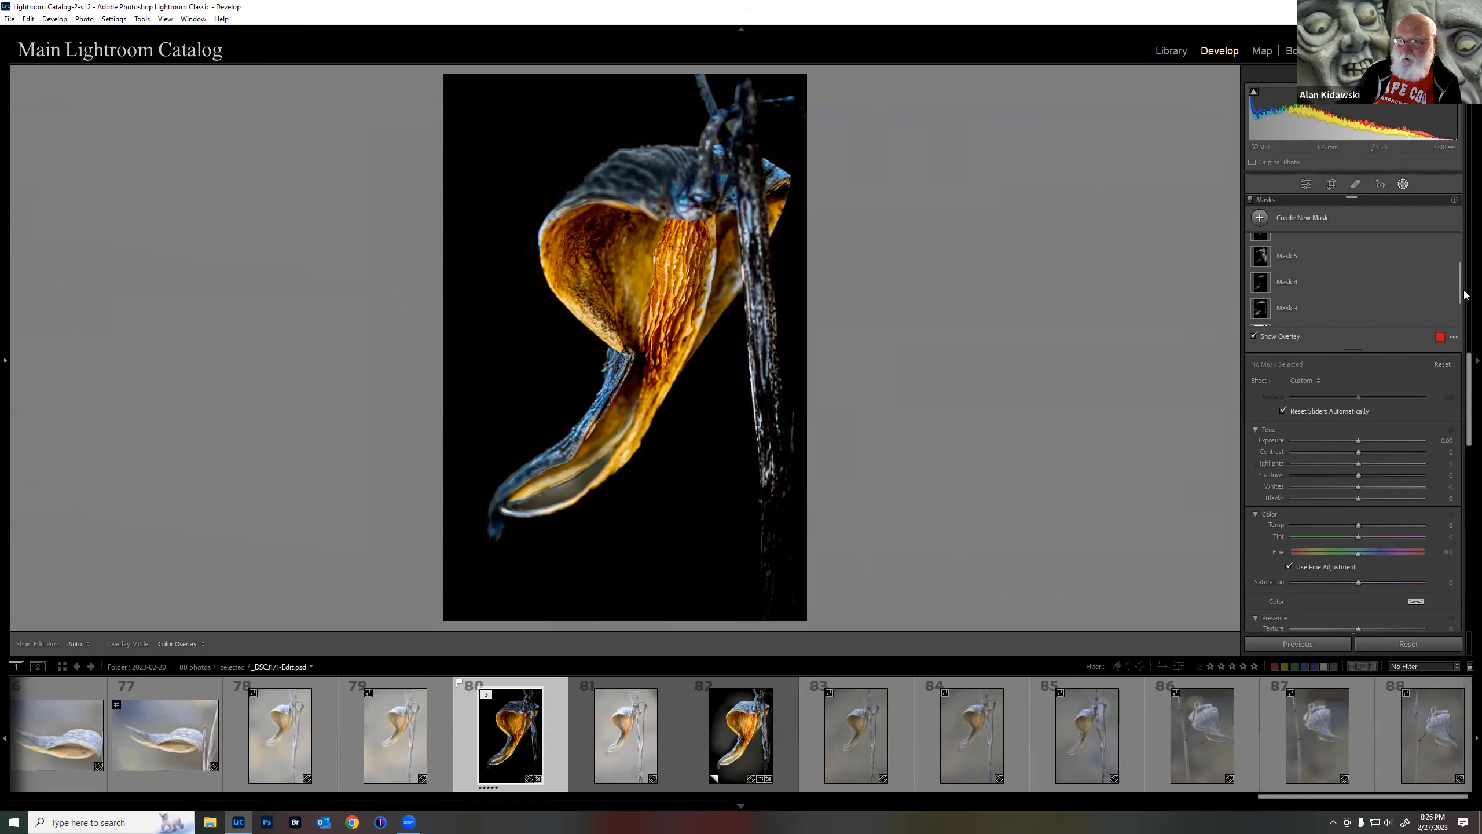
pyautogui.moveTo(1463, 299); pyautogui.dragTo(1463, 320)
pyautogui.moveTo(1264, 306)
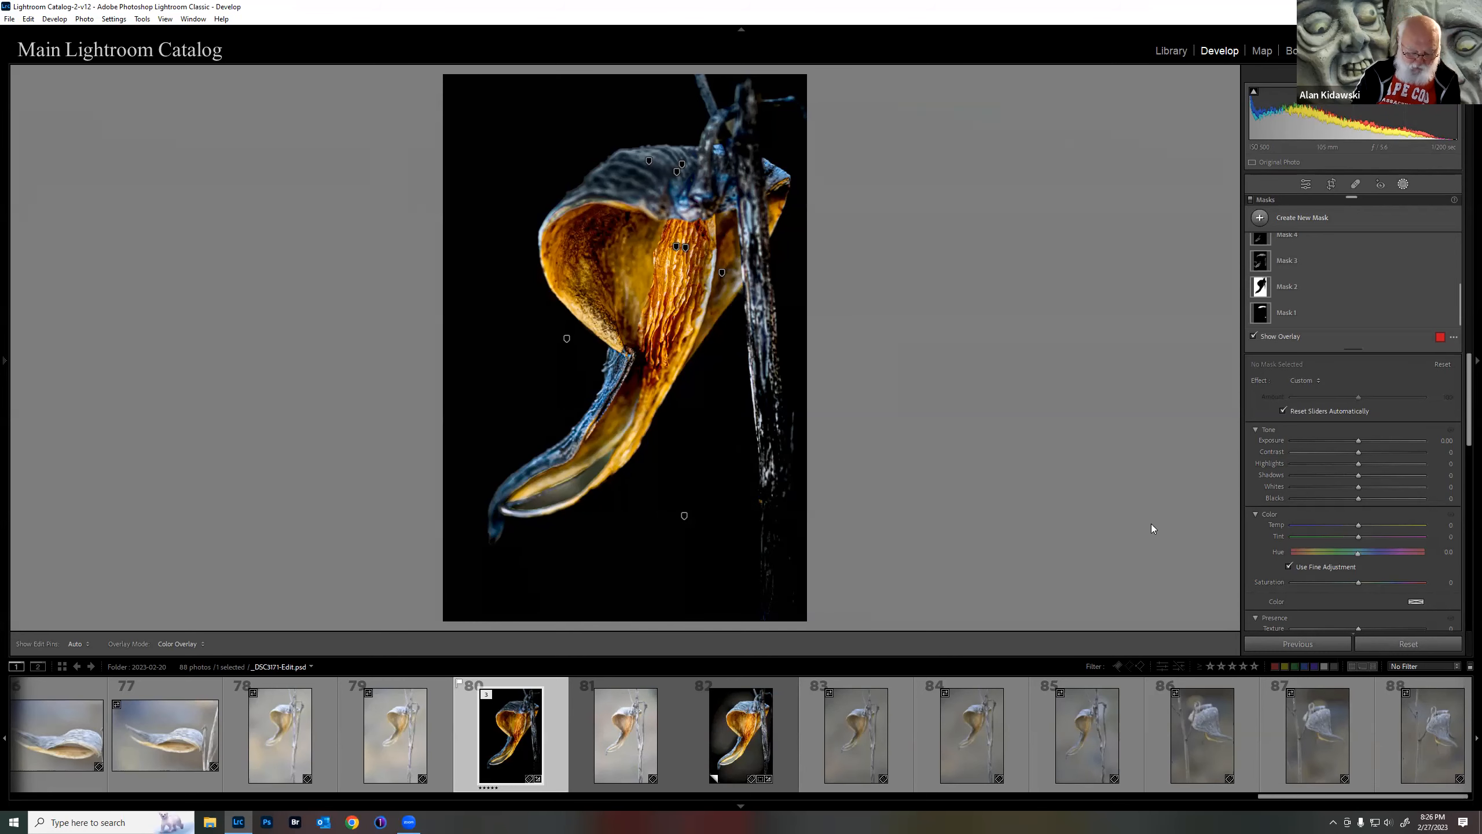
# Step: View the edited seed pod photo full screen and return to the Develop view
pyautogui.press('f')
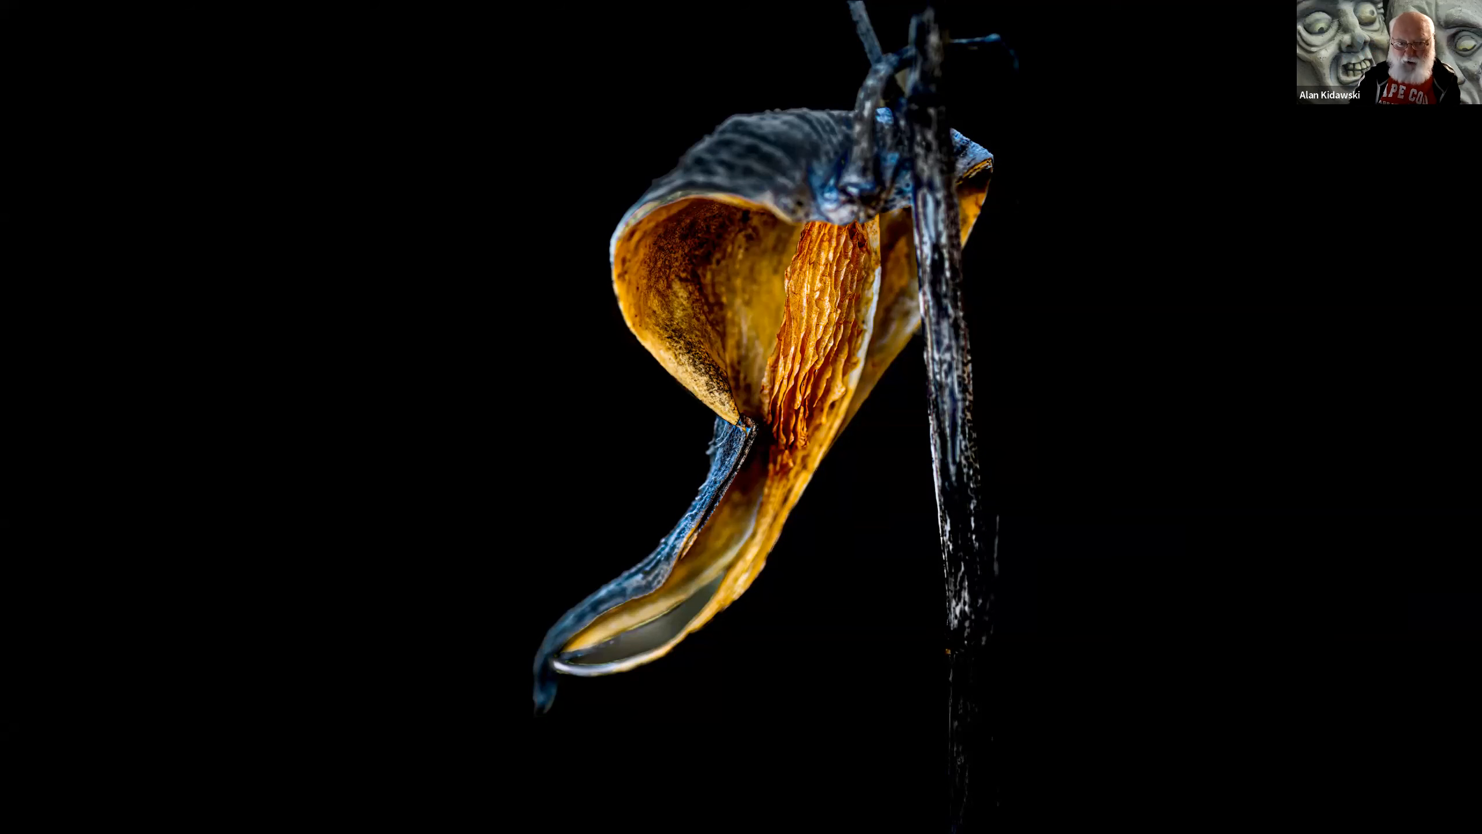
pyautogui.press('Escape')
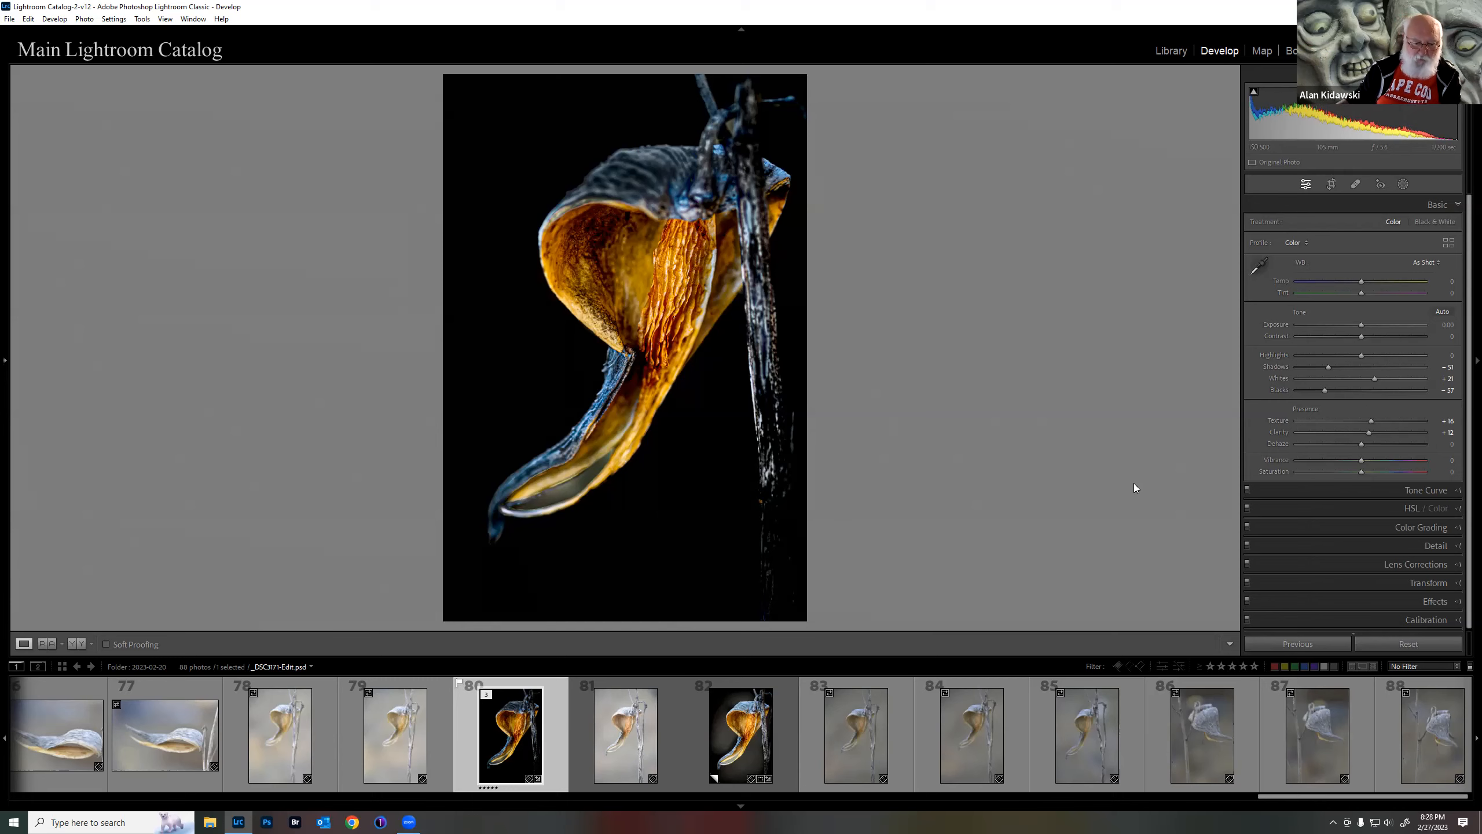
# Step: Look through the neighbouring unedited seed pod shots, photos 78 to 87, and return to the original, photo 81
pyautogui.click(274, 722)
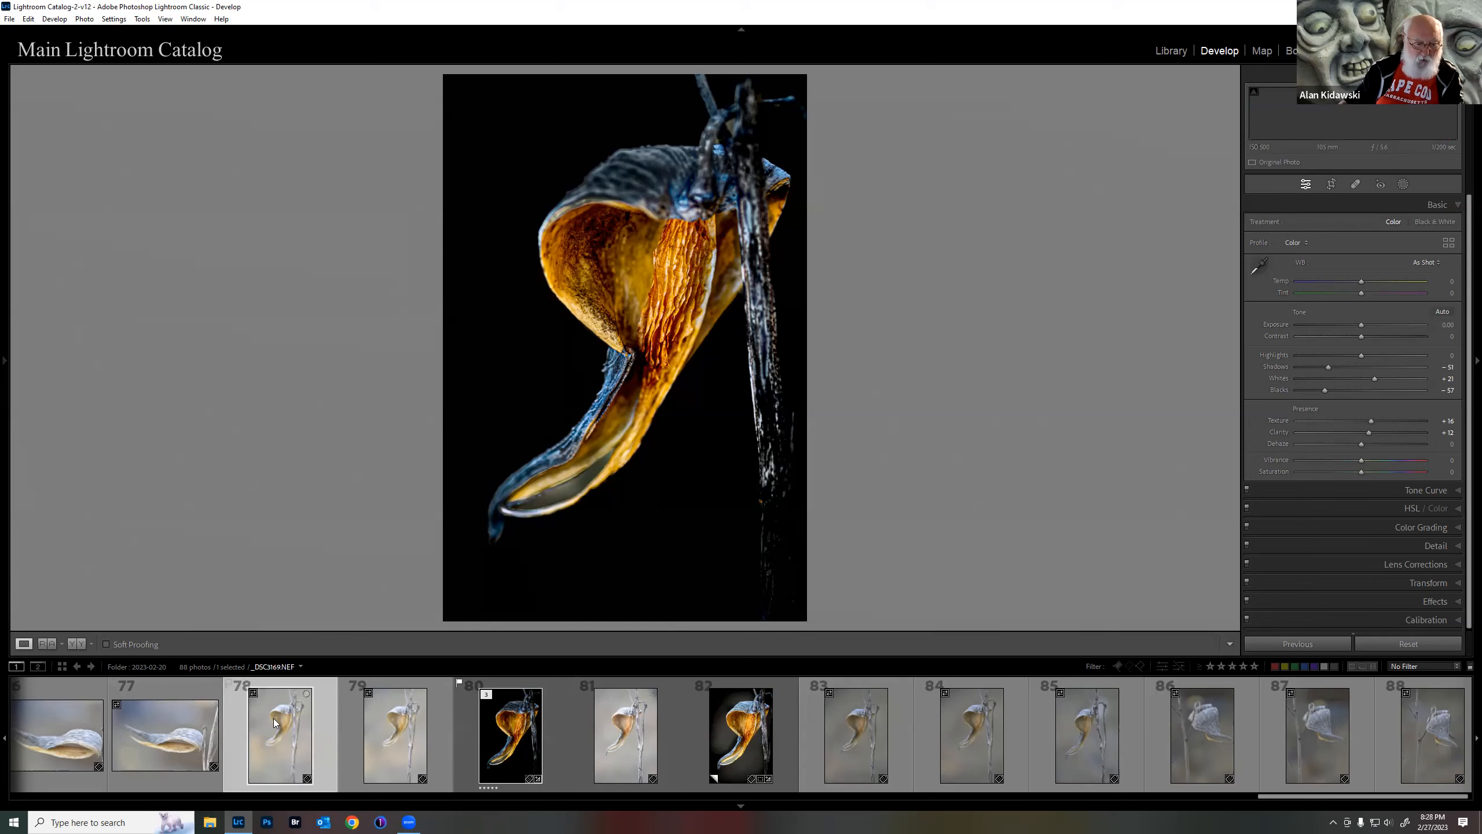
pyautogui.click(395, 726)
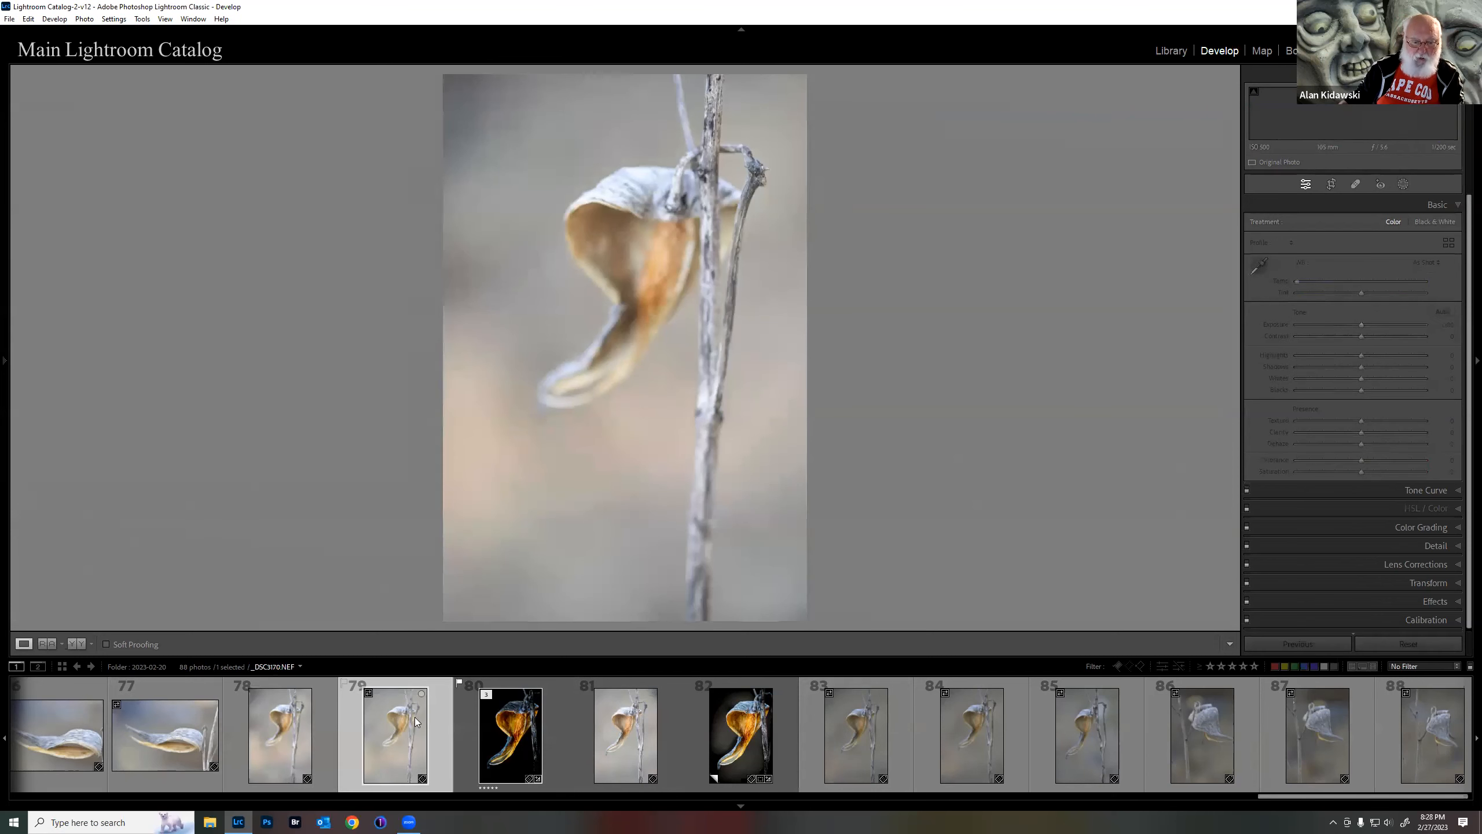
pyautogui.click(625, 735)
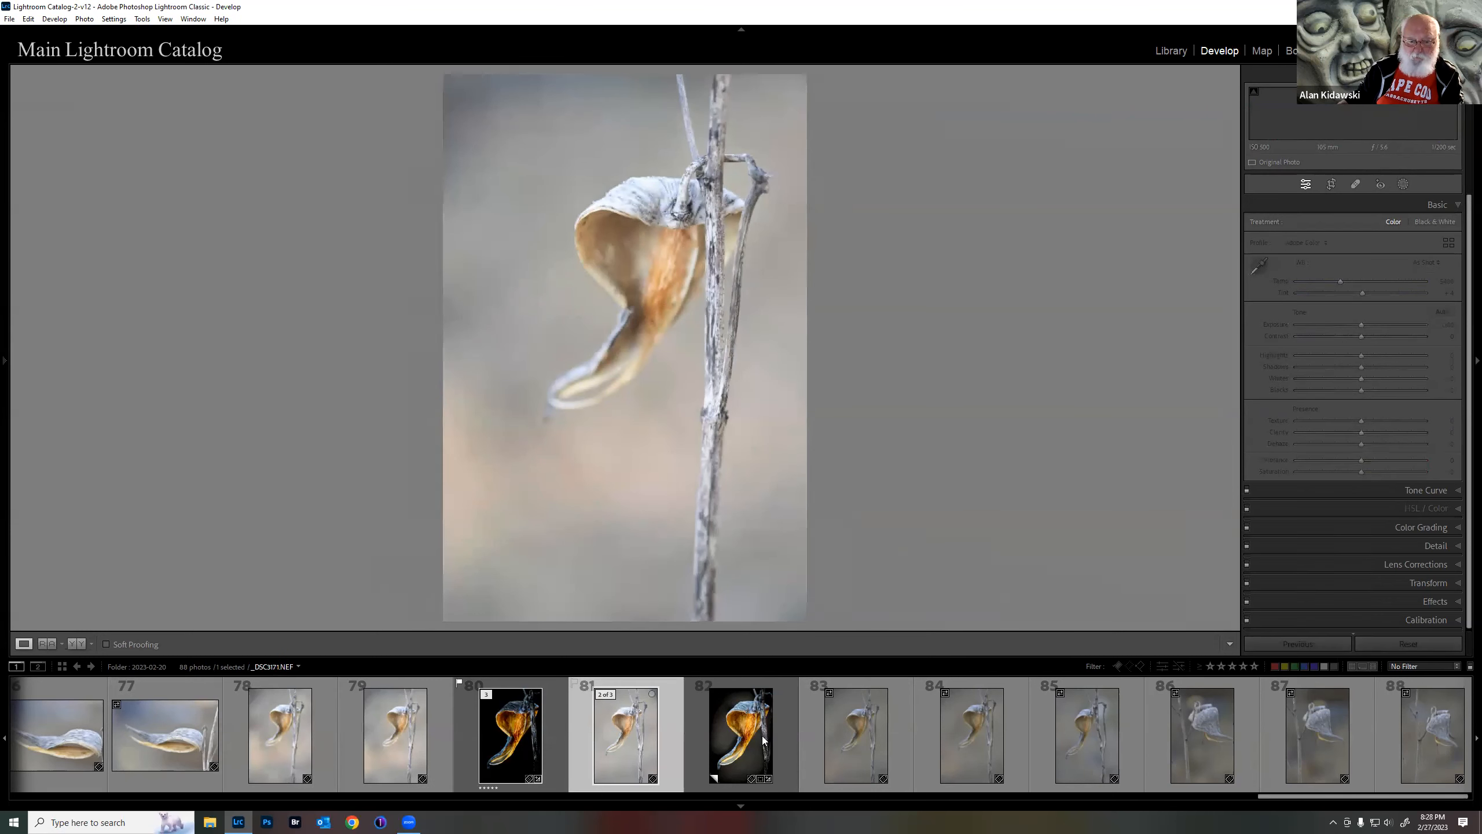
pyautogui.click(842, 734)
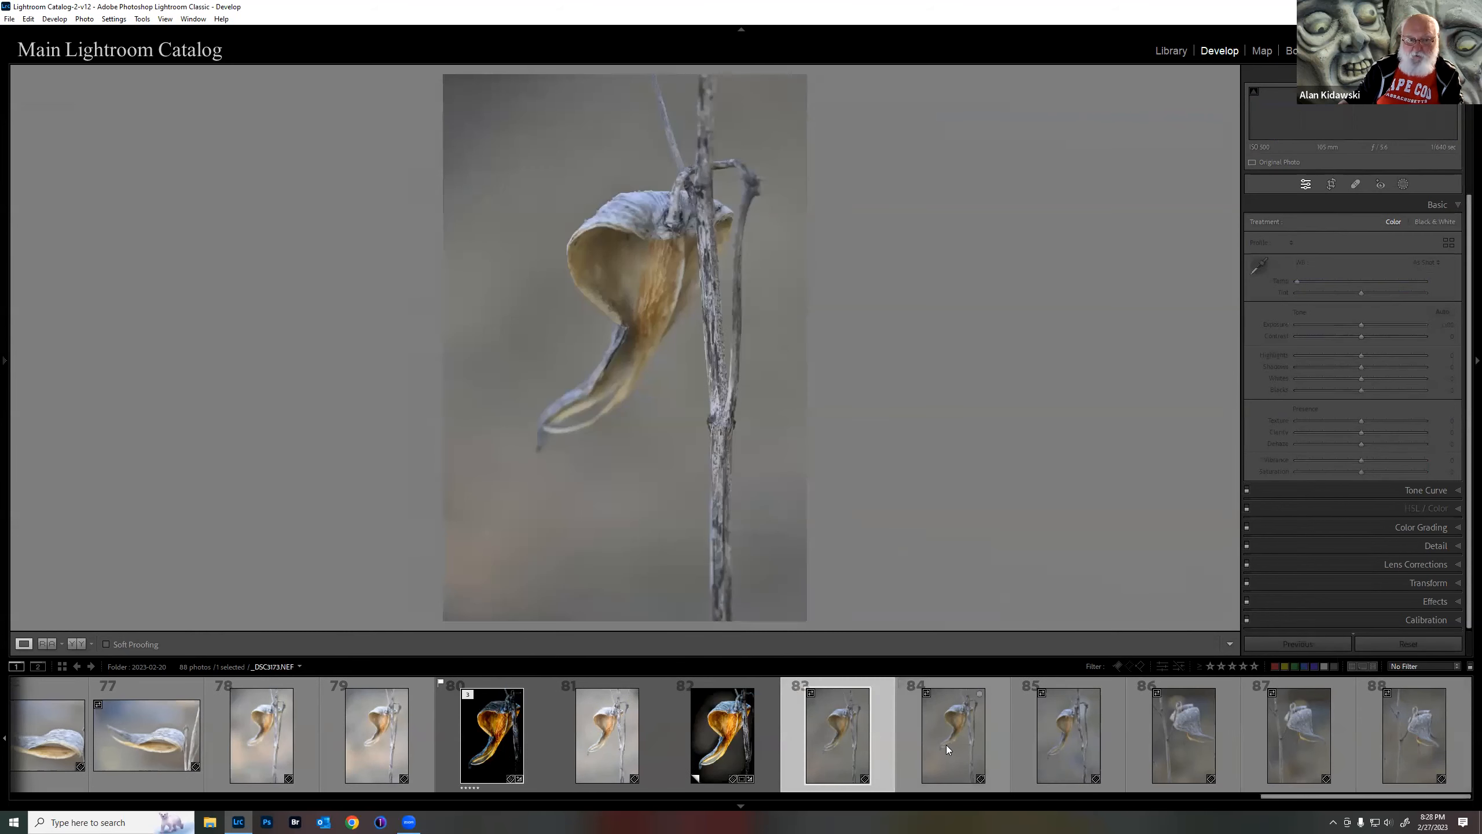
pyautogui.click(944, 745)
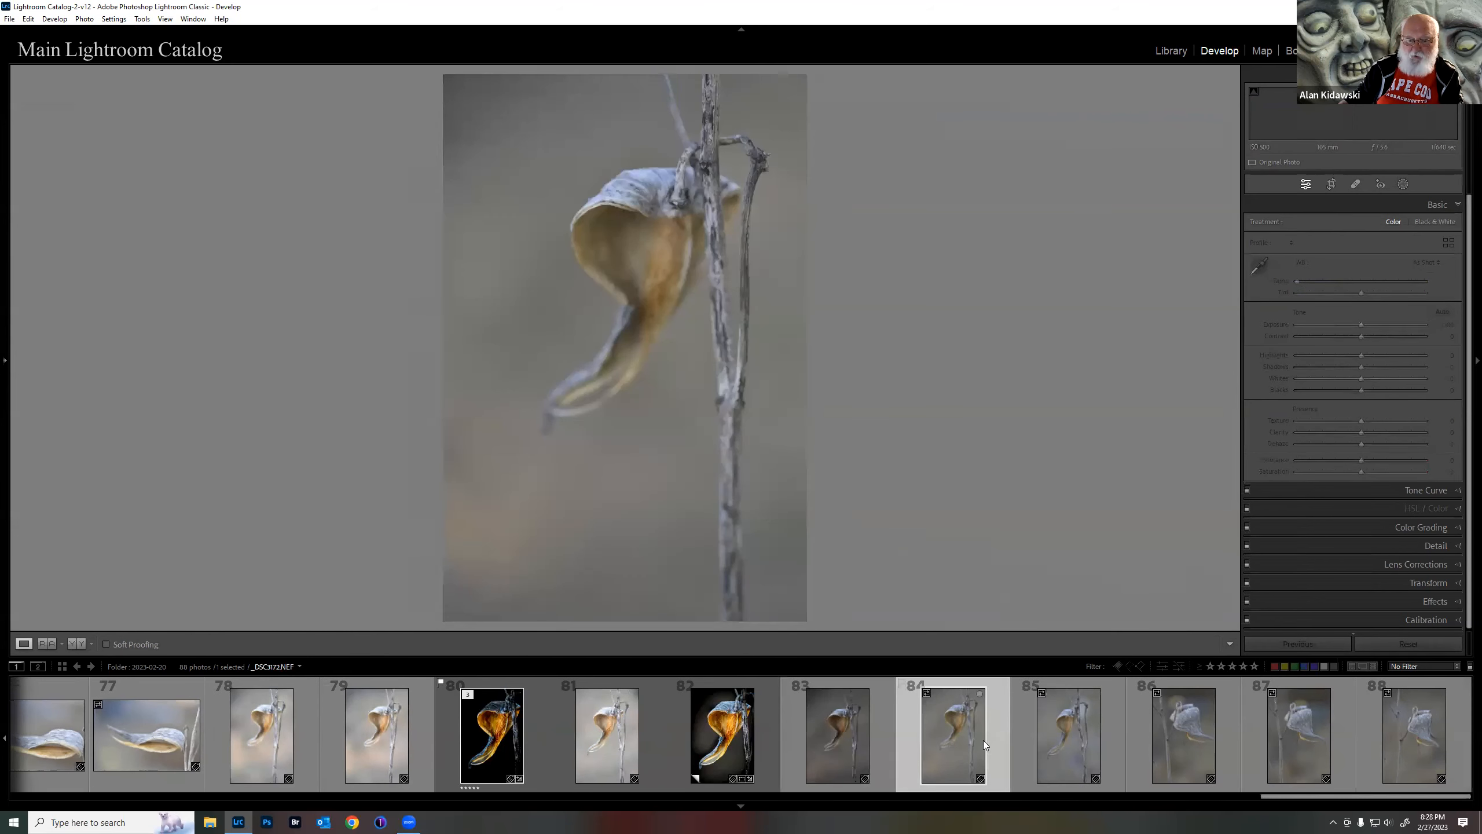
pyautogui.click(1059, 724)
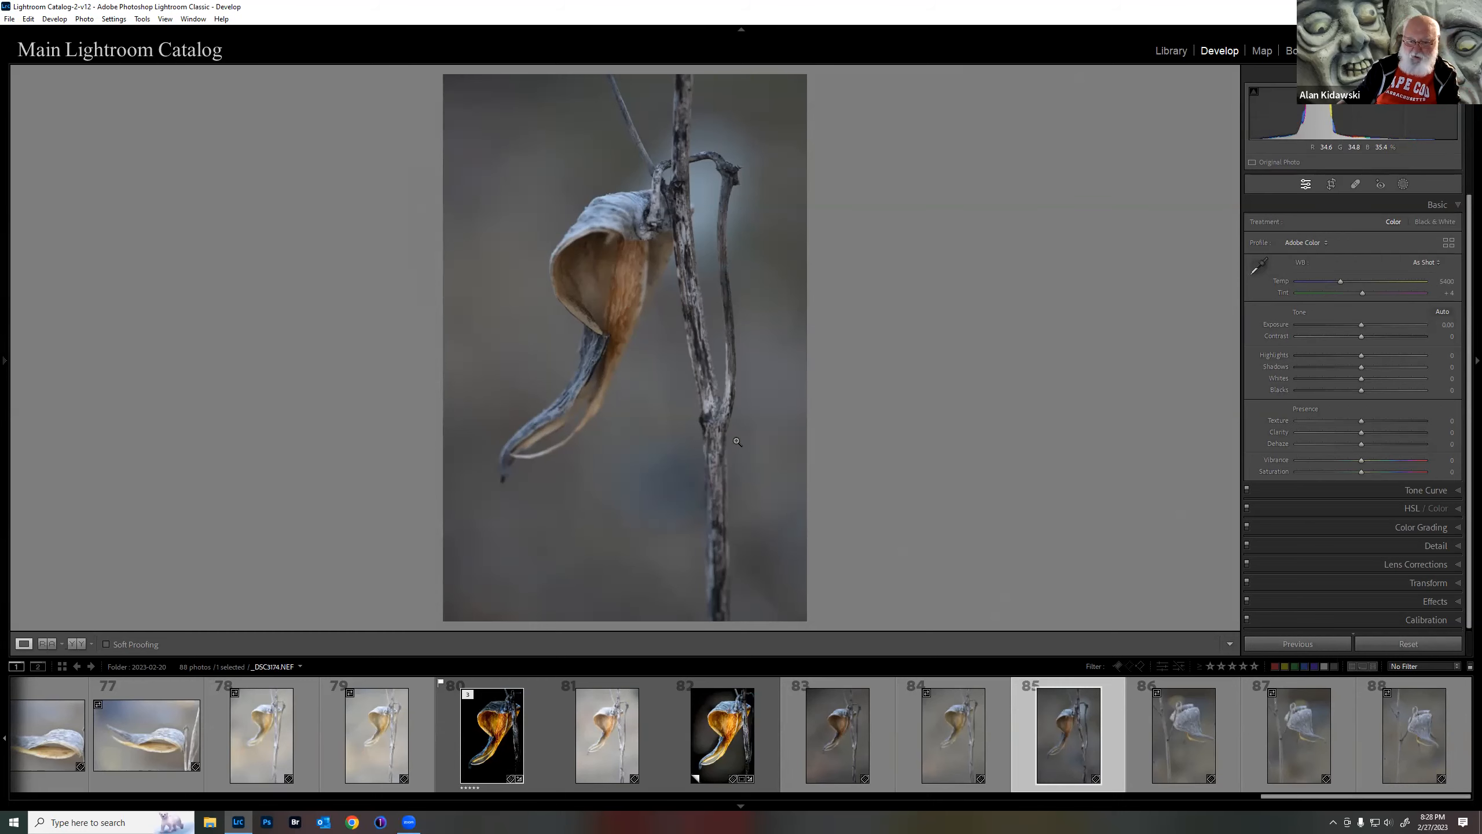
pyautogui.click(1197, 726)
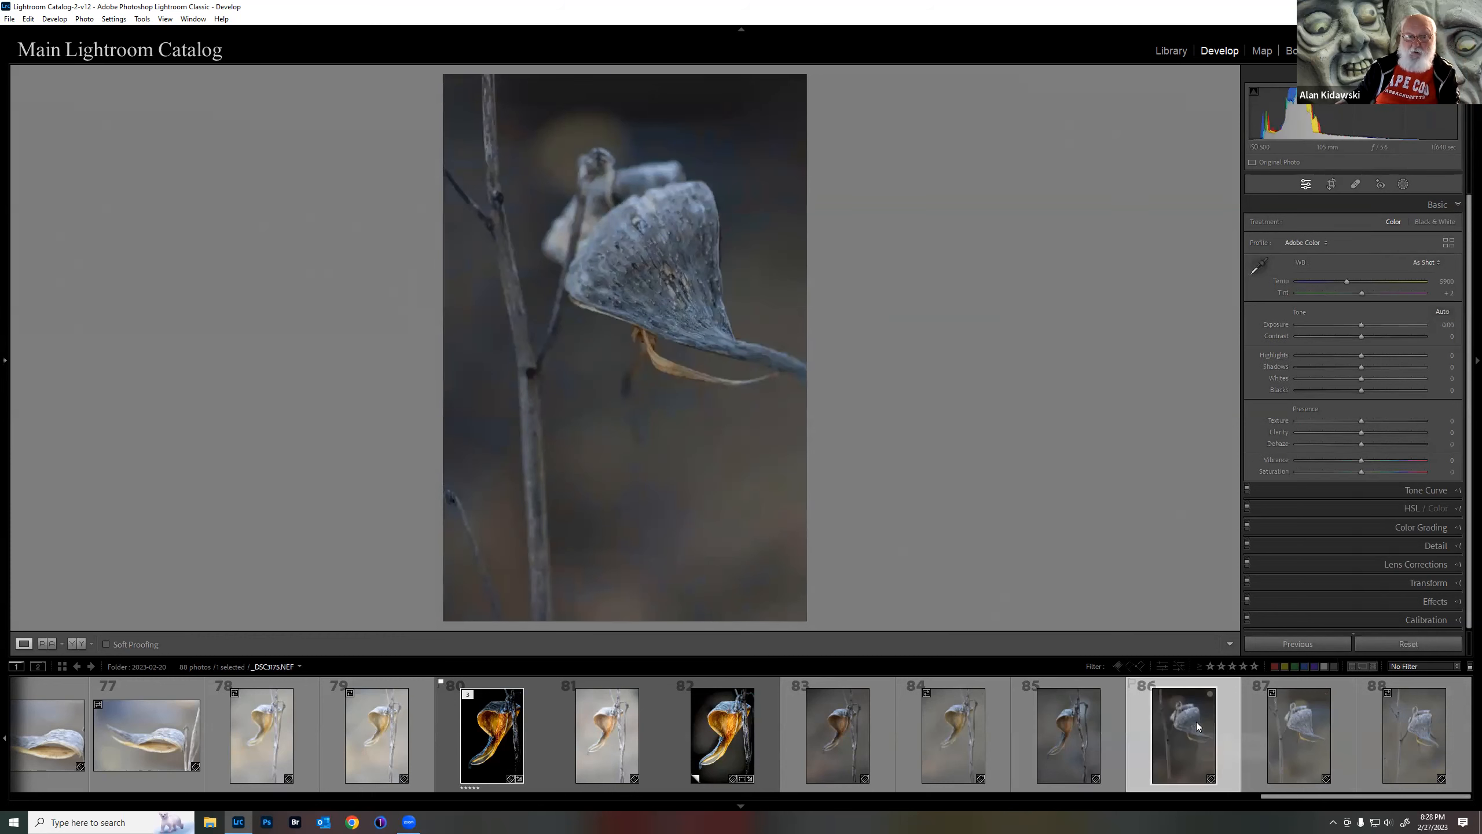
pyautogui.click(1296, 727)
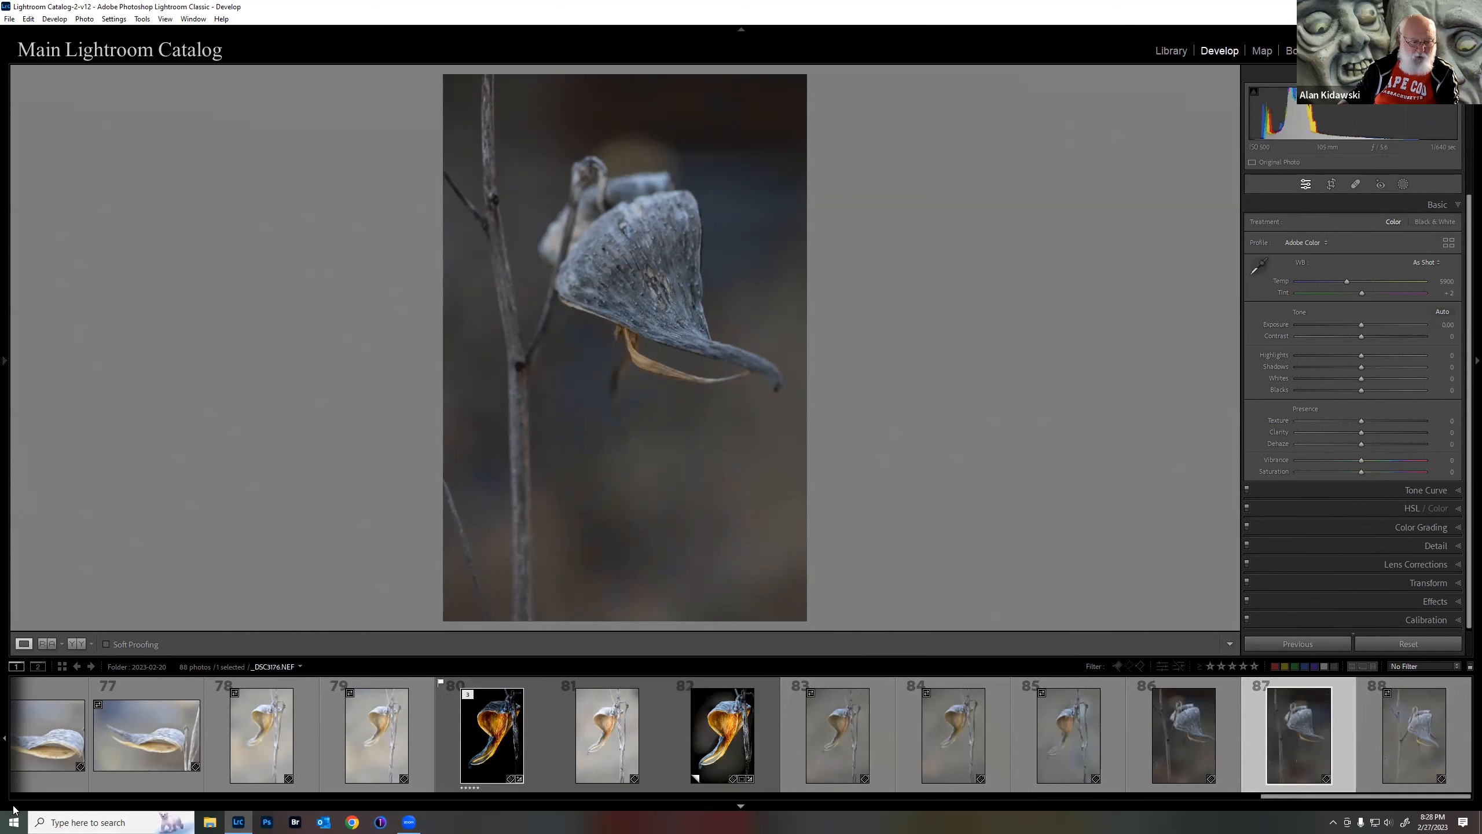
pyautogui.click(635, 750)
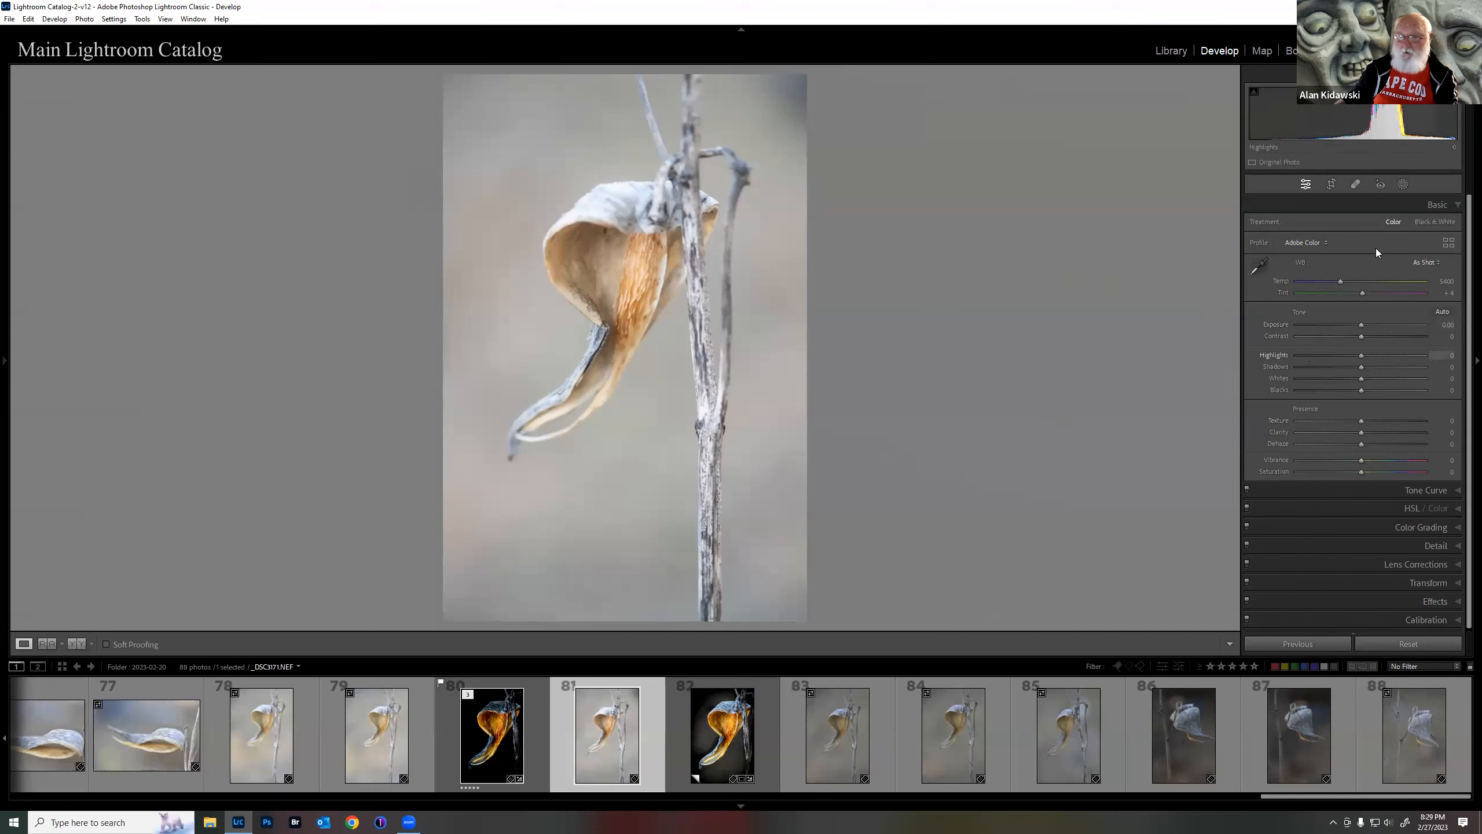
# Step: Try global Highlights −72, Shadows +64, Whites −93, Blacks −68, Texture +97 and Clarity +91 on the original seed pod photo, and reset them
pyautogui.moveTo(1331, 390); pyautogui.dragTo(1317, 396)
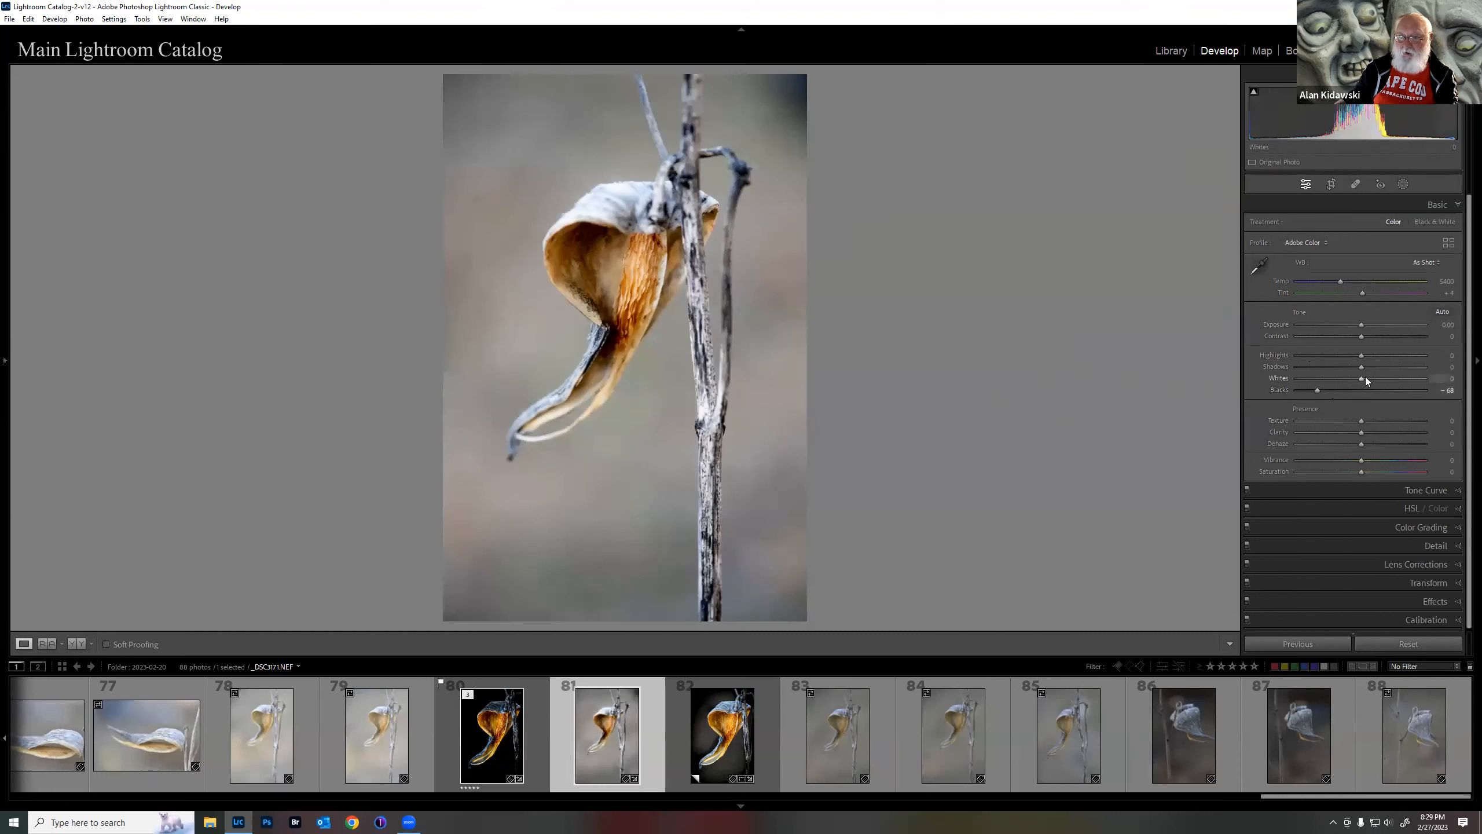
pyautogui.moveTo(1318, 378)
pyautogui.mouseDown()
pyautogui.moveTo(1382, 370)
pyautogui.moveTo(1315, 378)
pyautogui.moveTo(1313, 361)
pyautogui.moveTo(1391, 362)
pyautogui.moveTo(1301, 388)
pyautogui.moveTo(1318, 364)
pyautogui.moveTo(1400, 364)
pyautogui.moveTo(1366, 351)
pyautogui.moveTo(1393, 350)
pyautogui.moveTo(1316, 366)
pyautogui.mouseUp()
pyautogui.moveTo(1364, 420); pyautogui.dragTo(1420, 435)
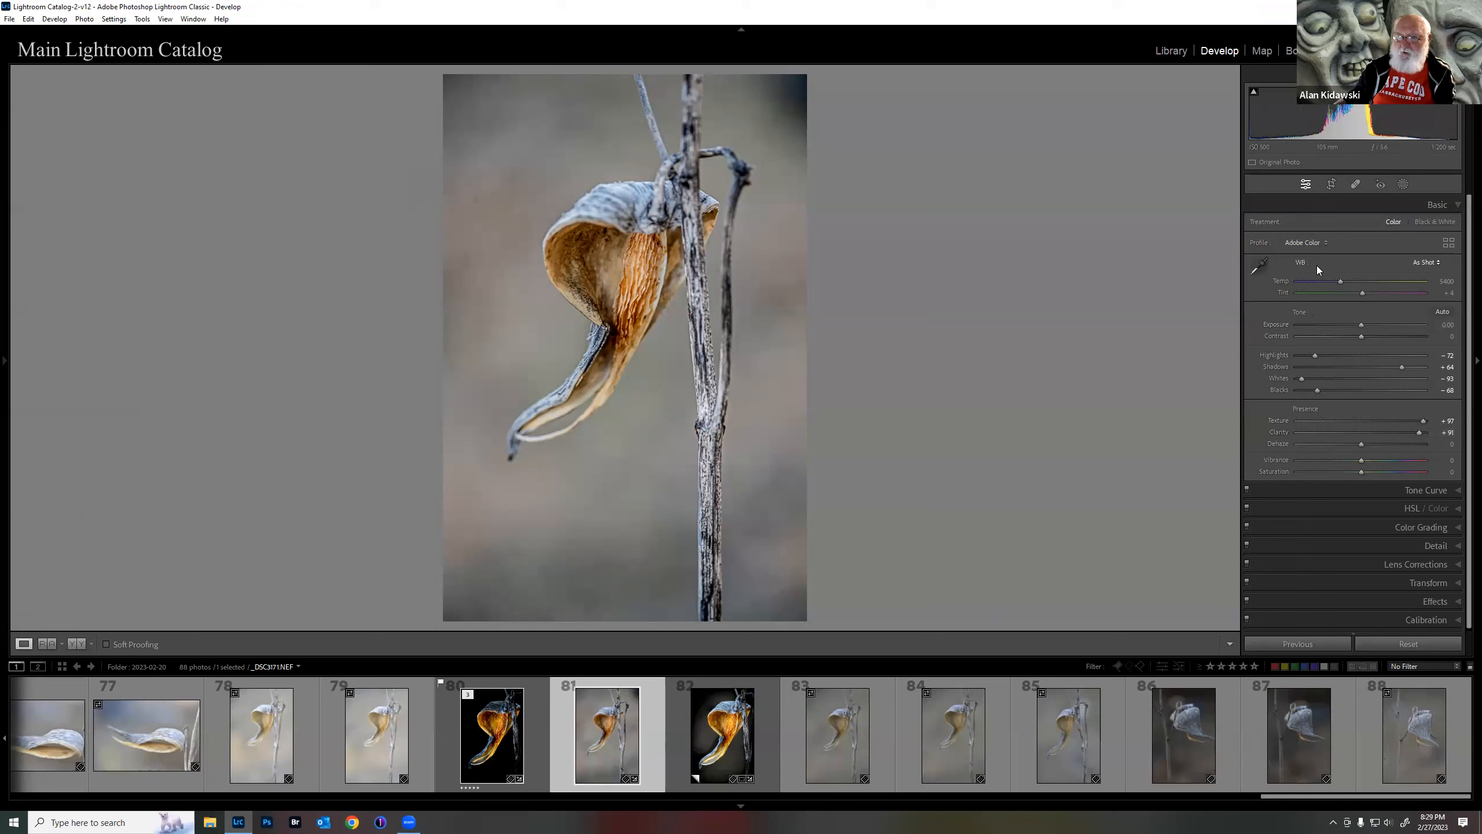
pyautogui.doubleClick(1296, 311)
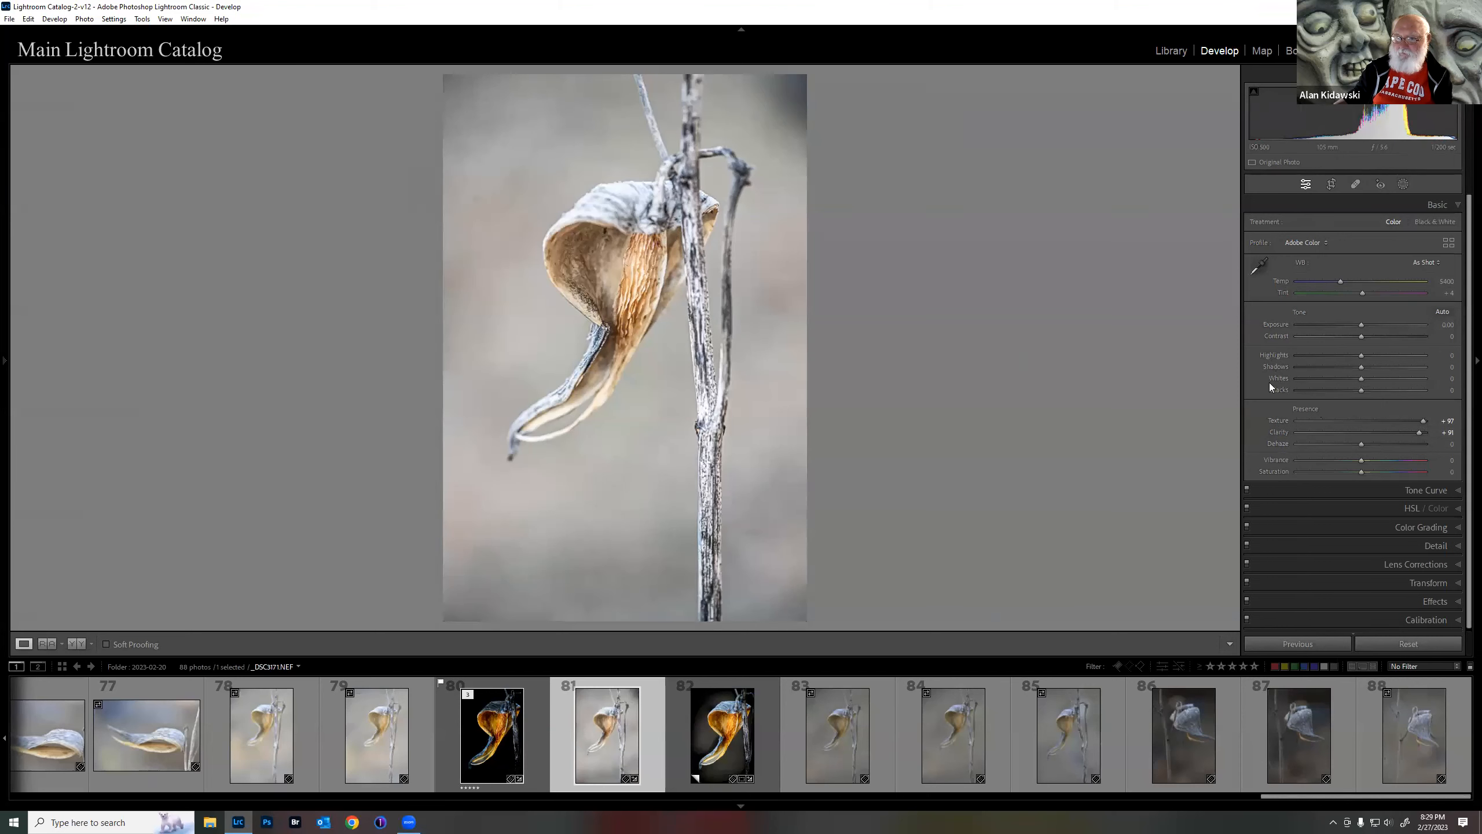
pyautogui.doubleClick(1311, 407)
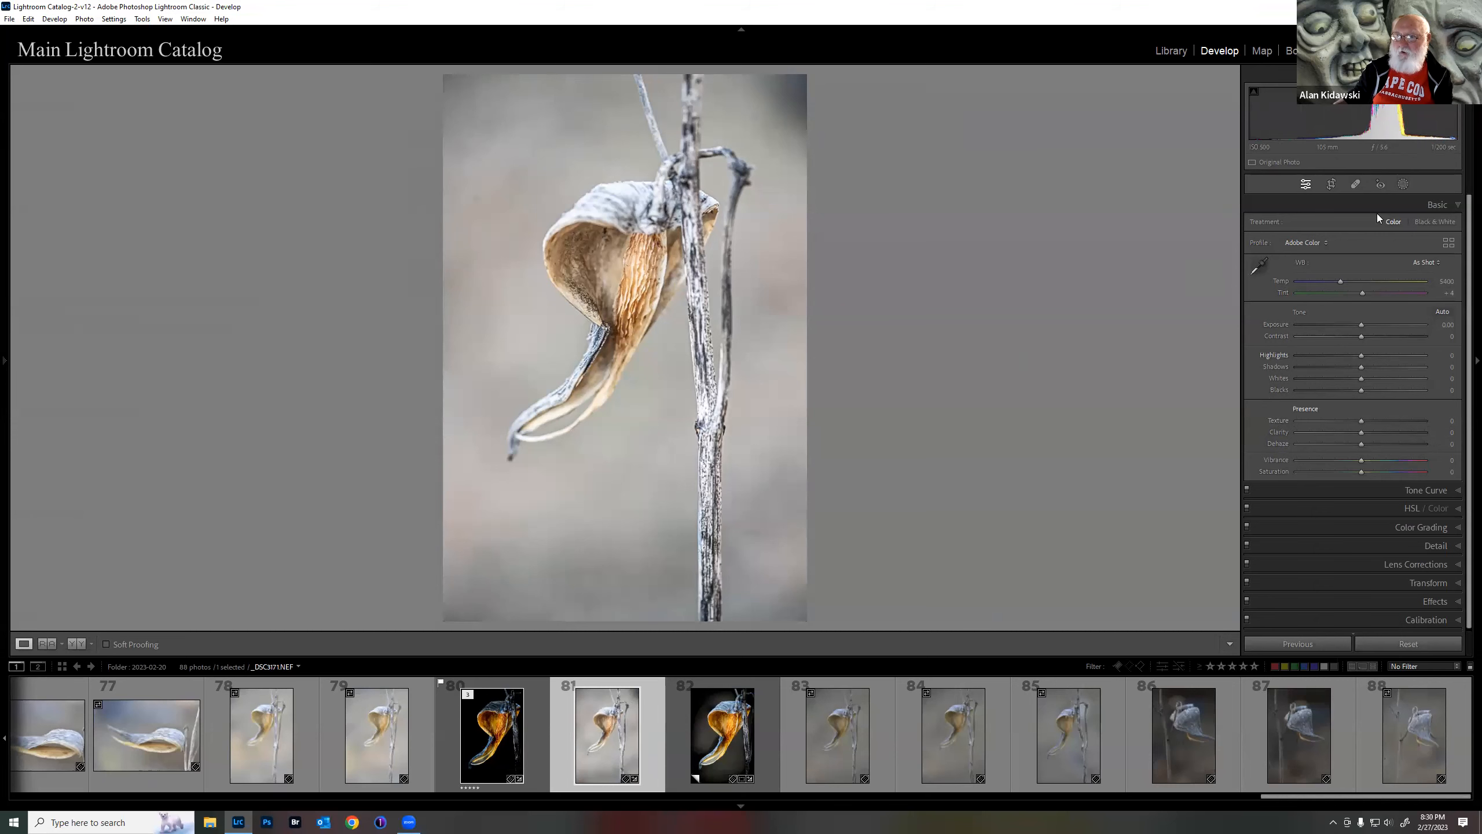
# Step: Mask the seed pod and stem with Select Subject, and set the mask's Texture to 53 and Clarity to 100
pyautogui.click(1404, 186)
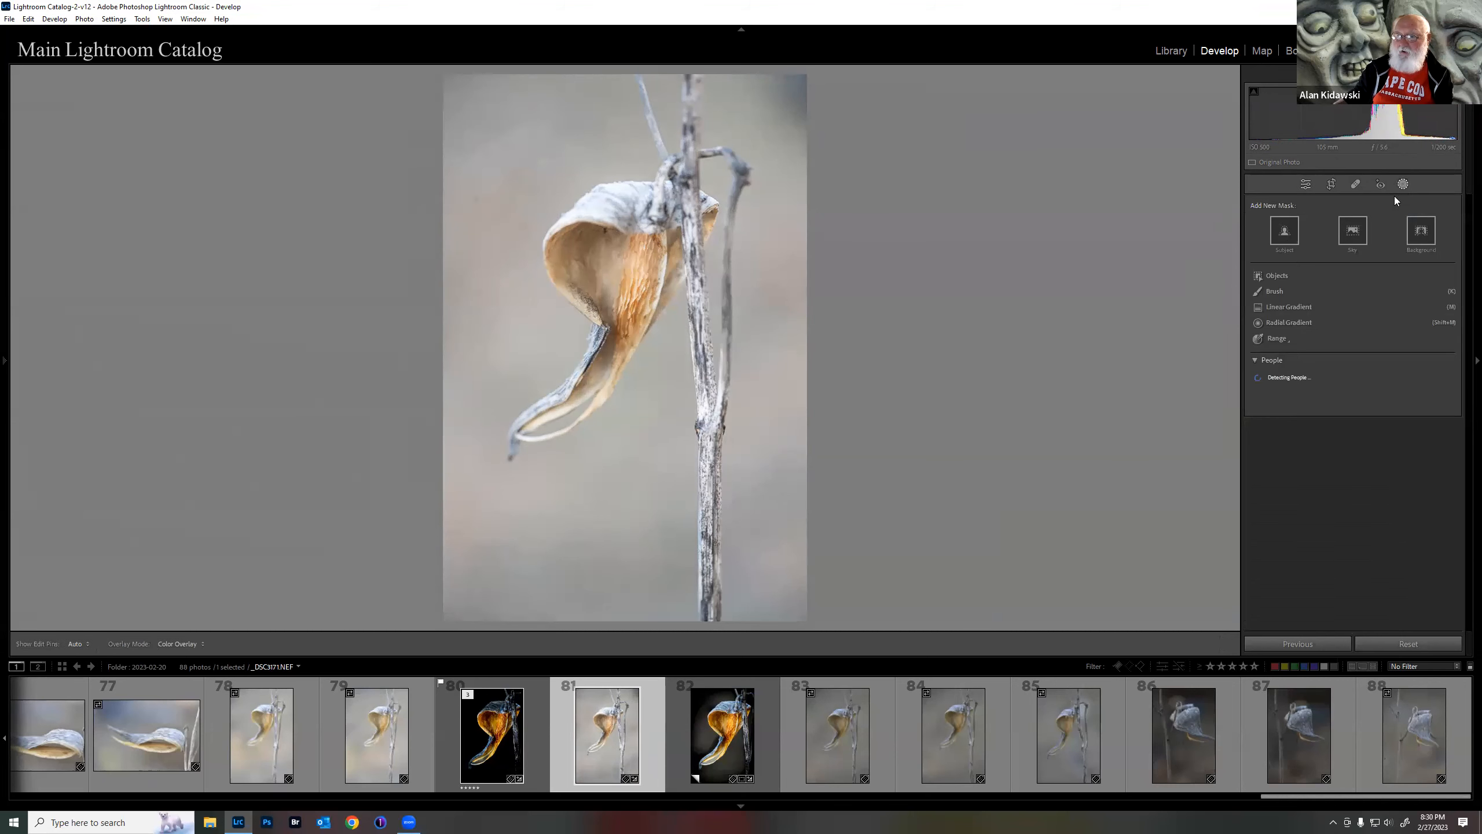
pyautogui.click(1283, 233)
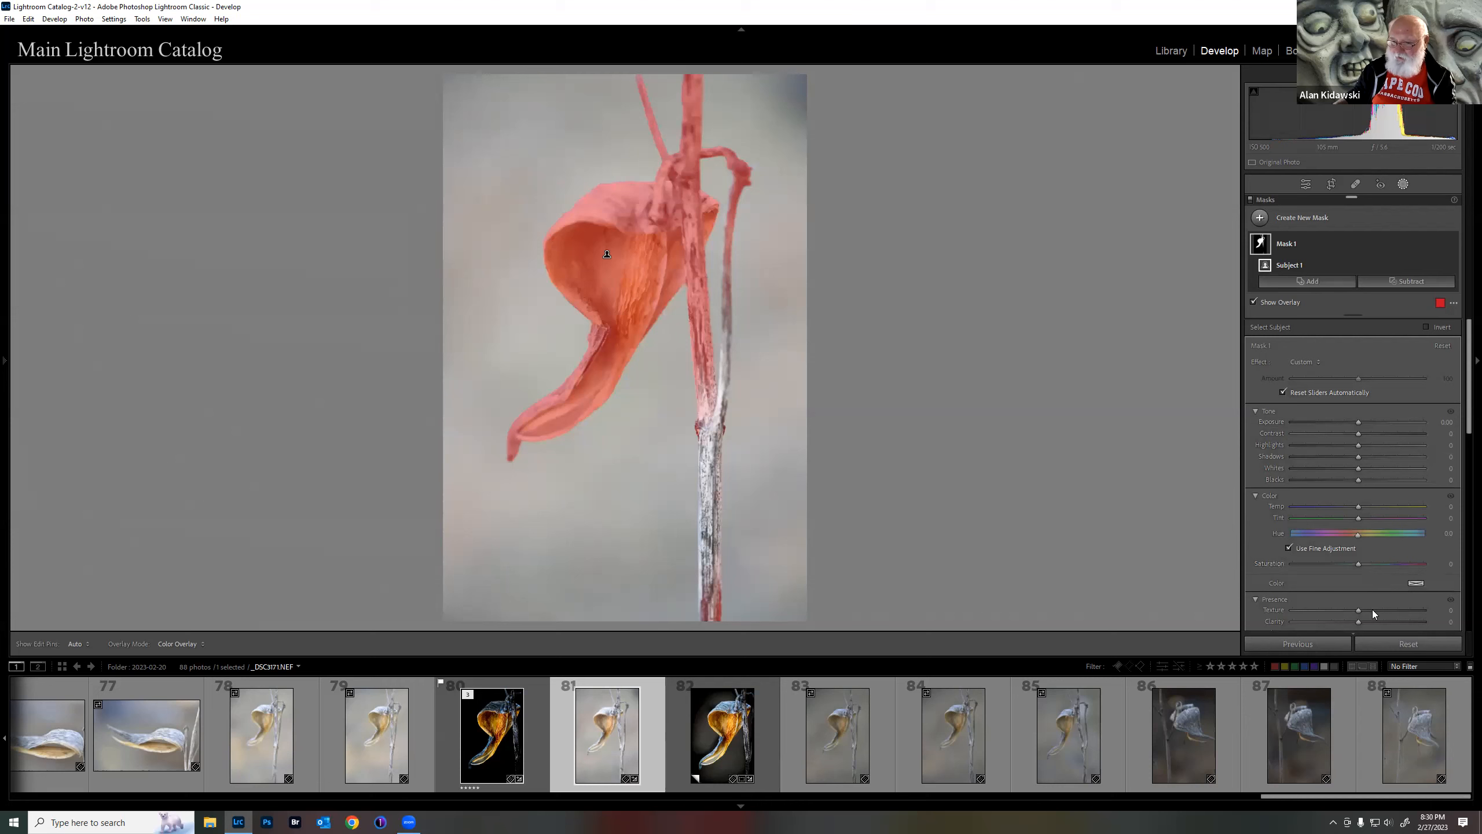
pyautogui.moveTo(1360, 610); pyautogui.dragTo(1393, 610)
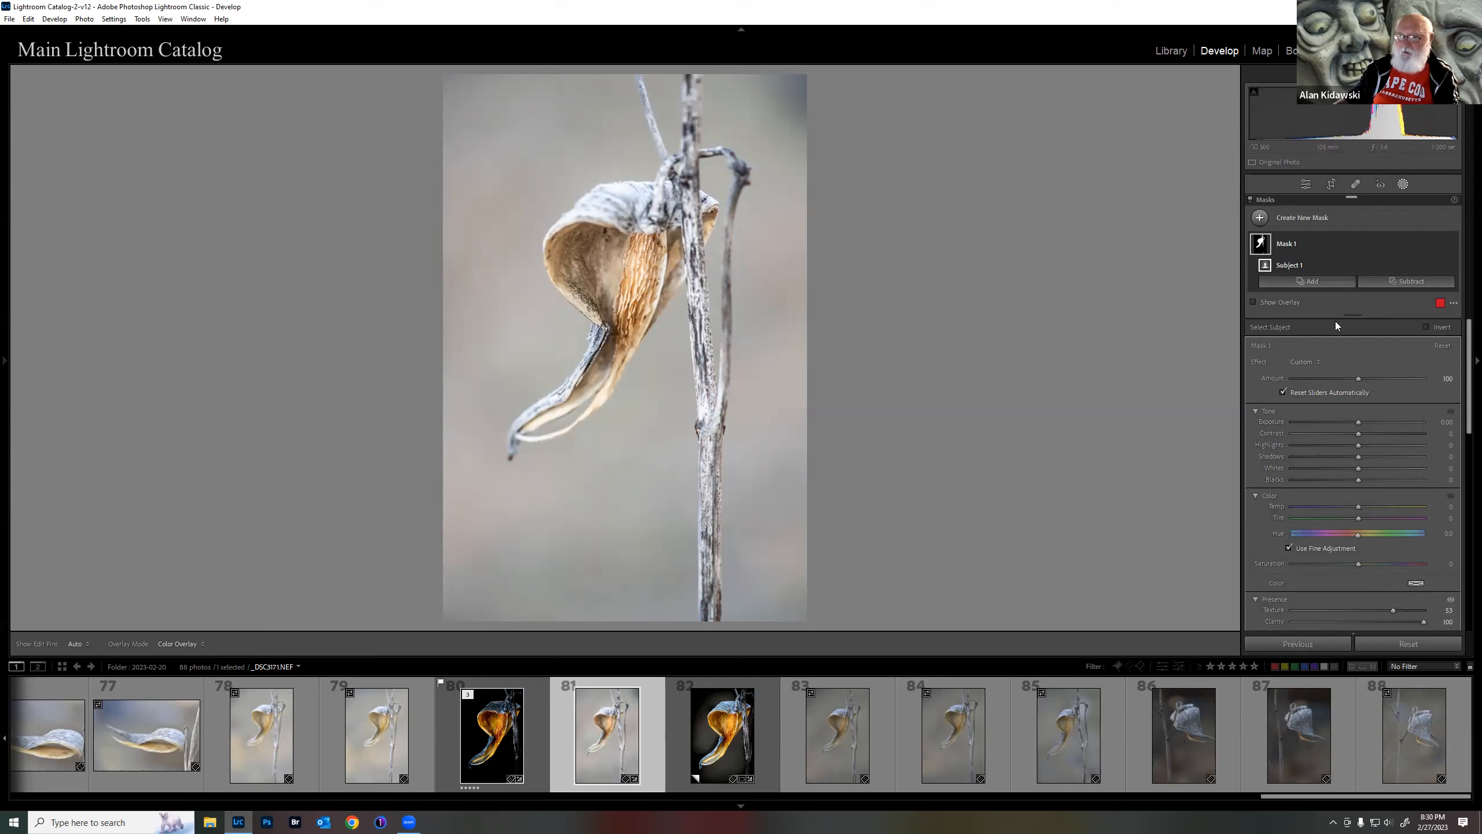
# Step: Try darkening the whole seed pod photo with Blacks −82, Whites −41 and Highlights −19
pyautogui.click(1307, 186)
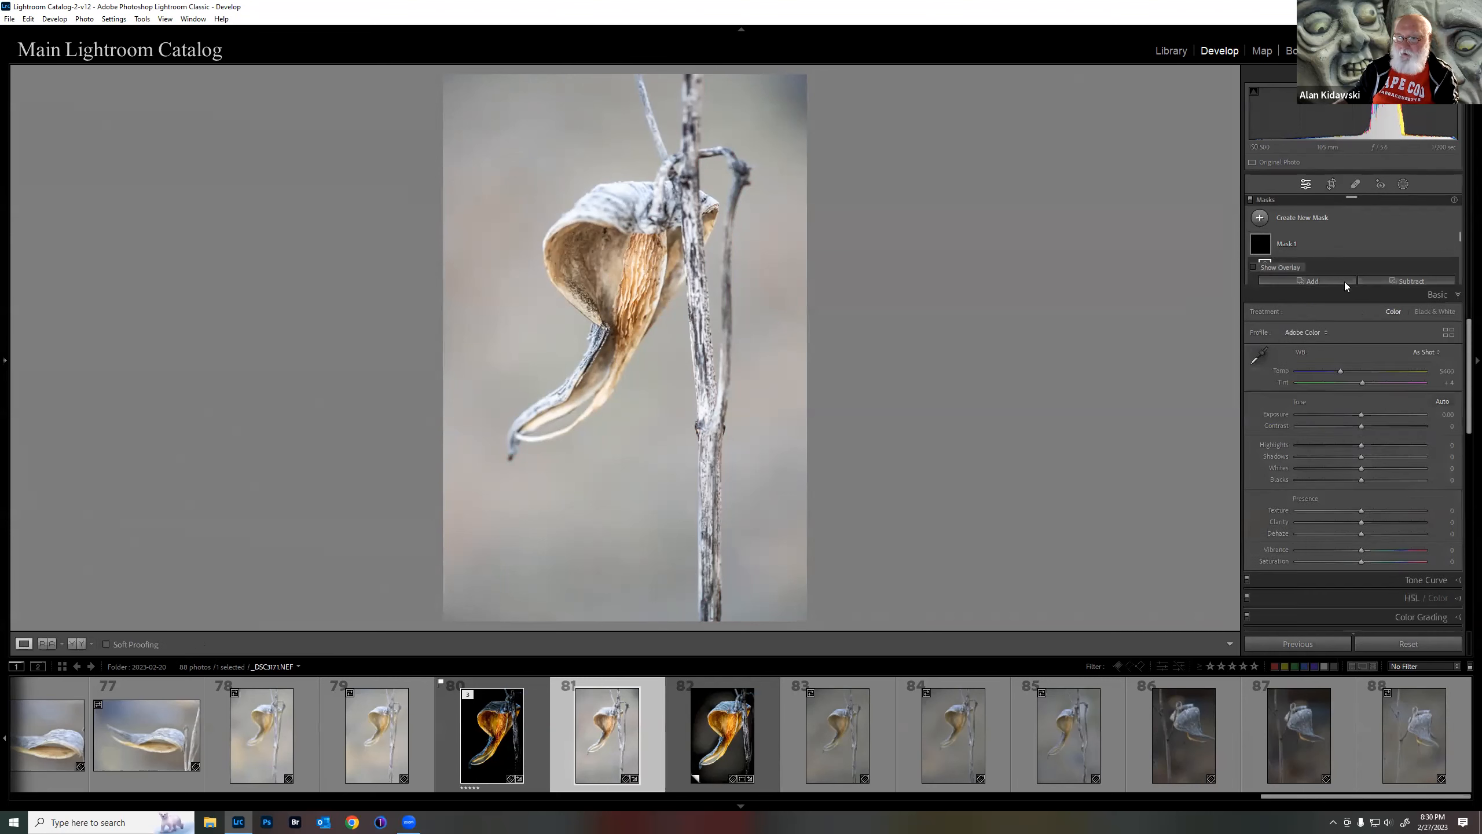
pyautogui.moveTo(1366, 390); pyautogui.dragTo(1308, 403)
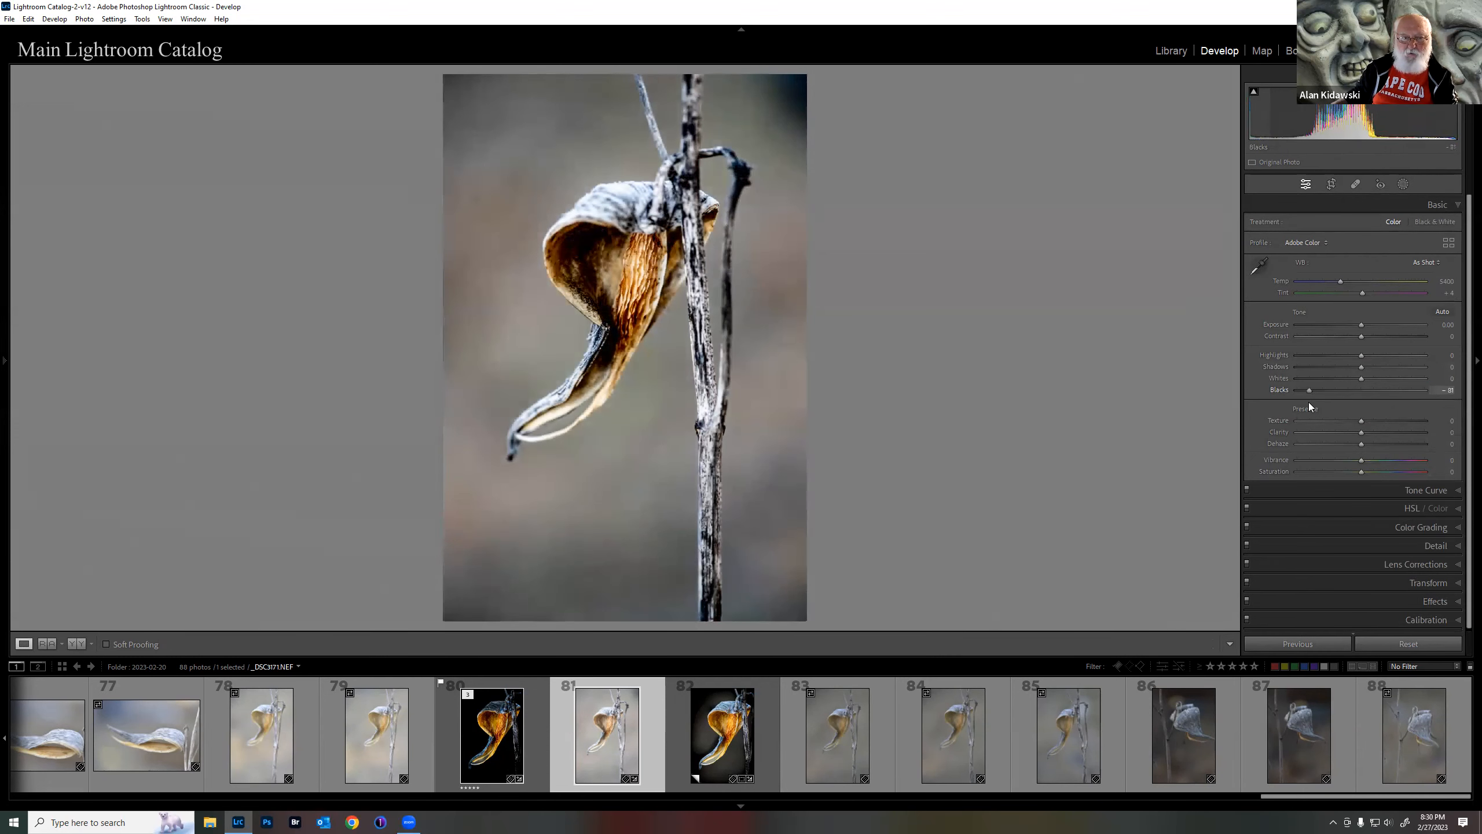
pyautogui.moveTo(1358, 379)
pyautogui.mouseDown()
pyautogui.moveTo(1331, 380)
pyautogui.moveTo(1351, 359)
pyautogui.mouseUp()
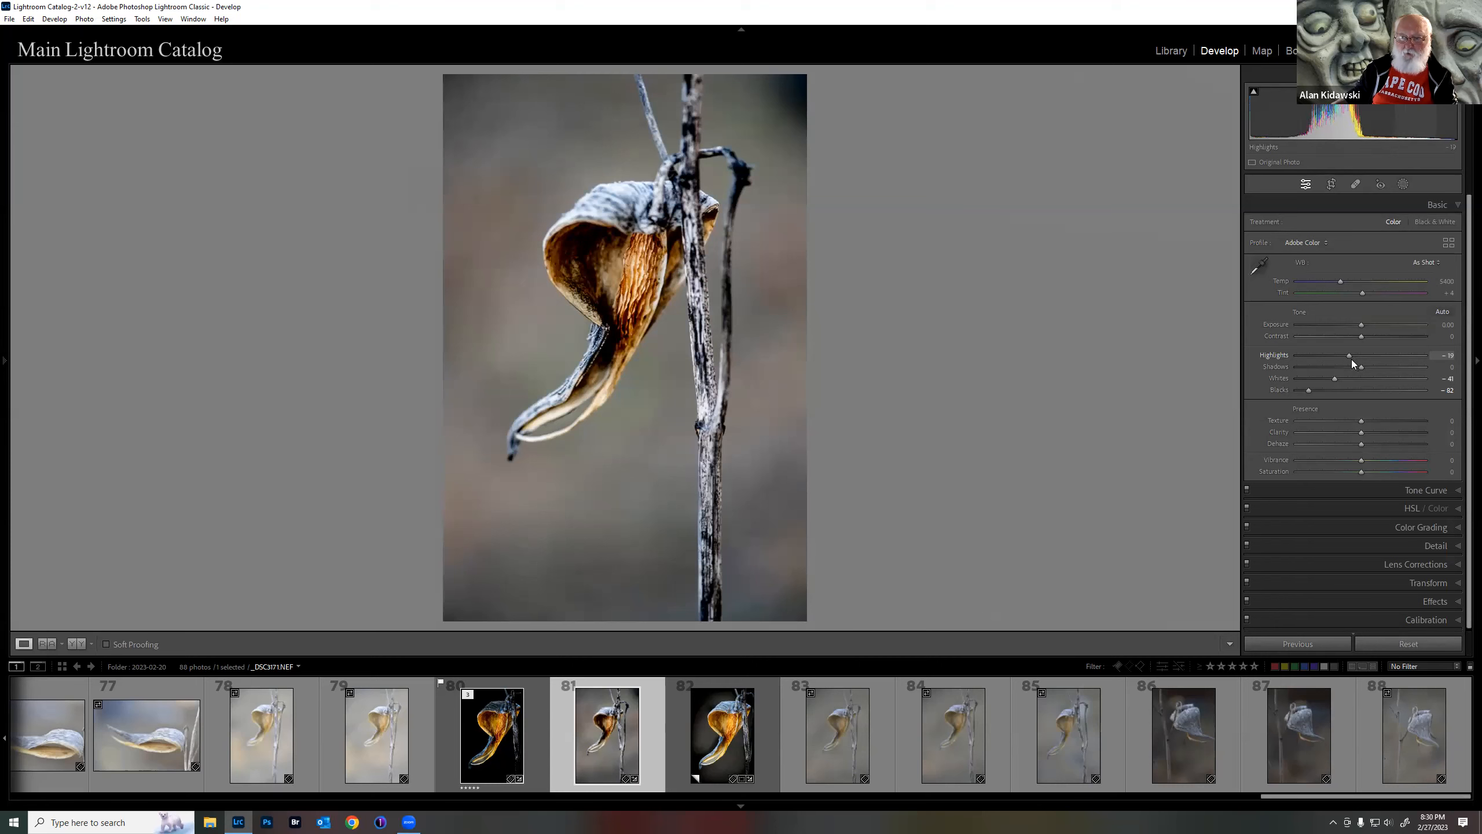
# Step: Compare the photo with its finished black-background edit, inspecting the pod up close, and return to the Library grid
pyautogui.click(512, 758)
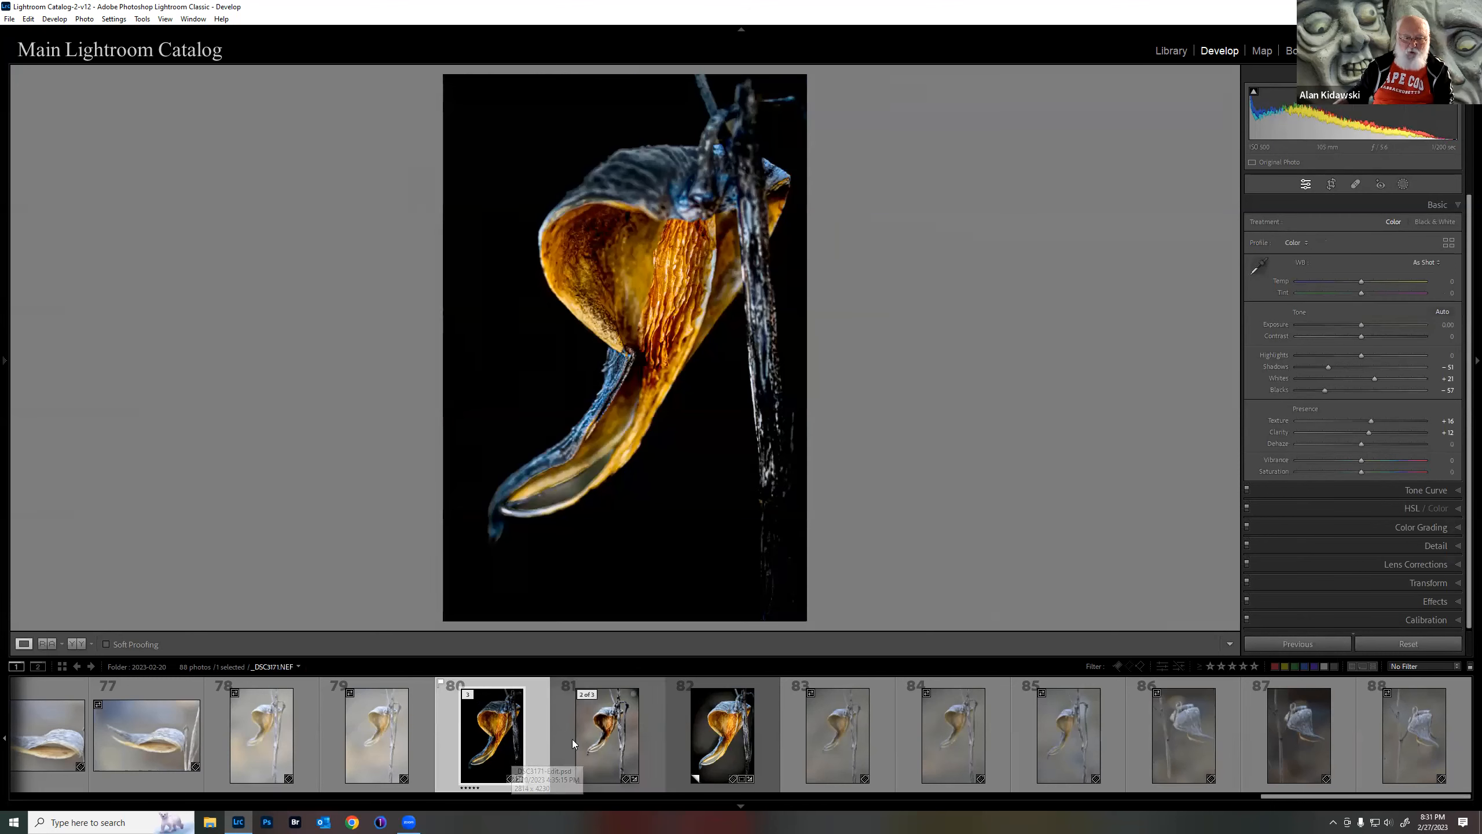
pyautogui.click(588, 727)
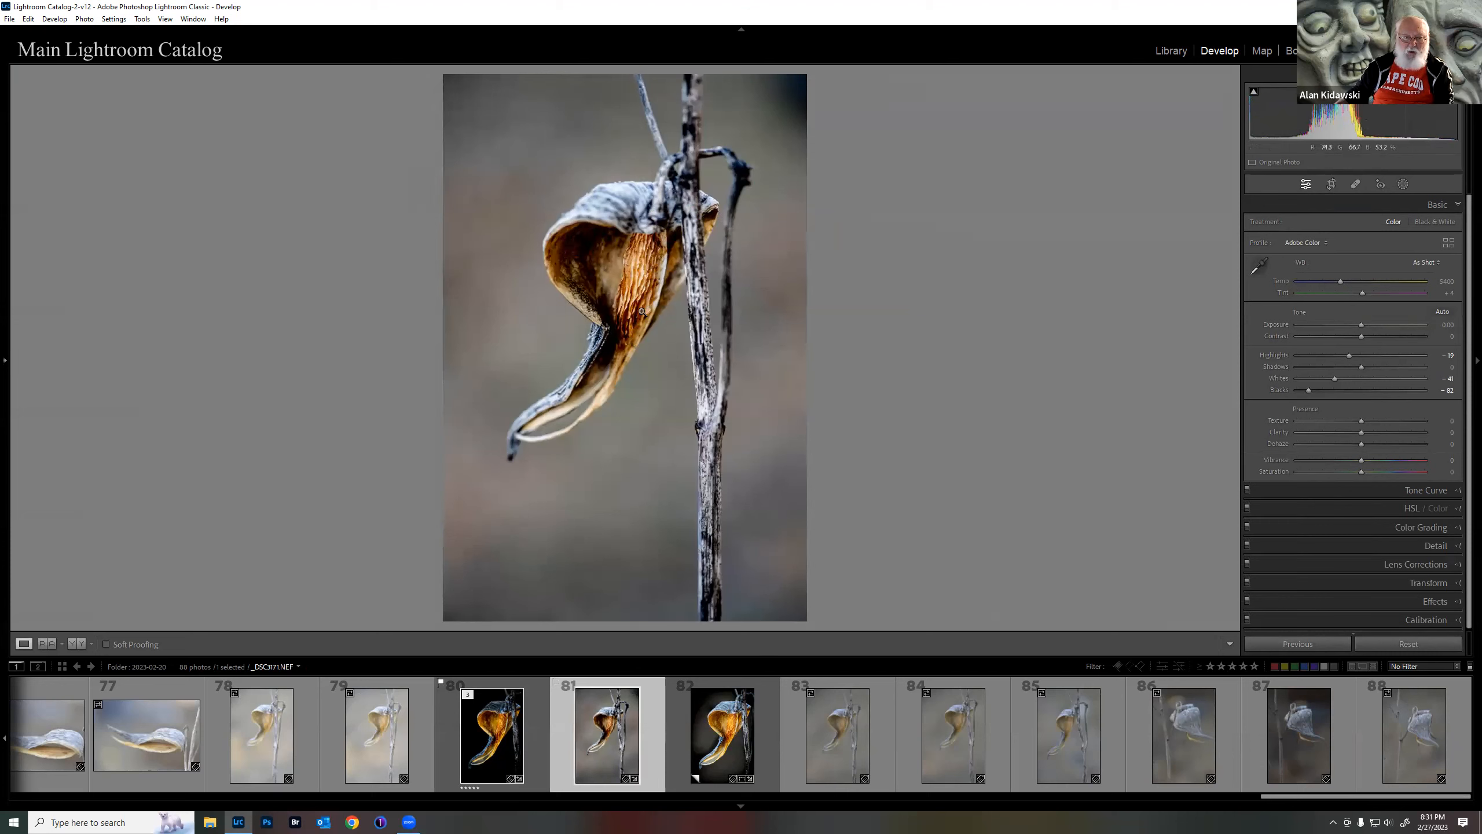
pyautogui.click(631, 276)
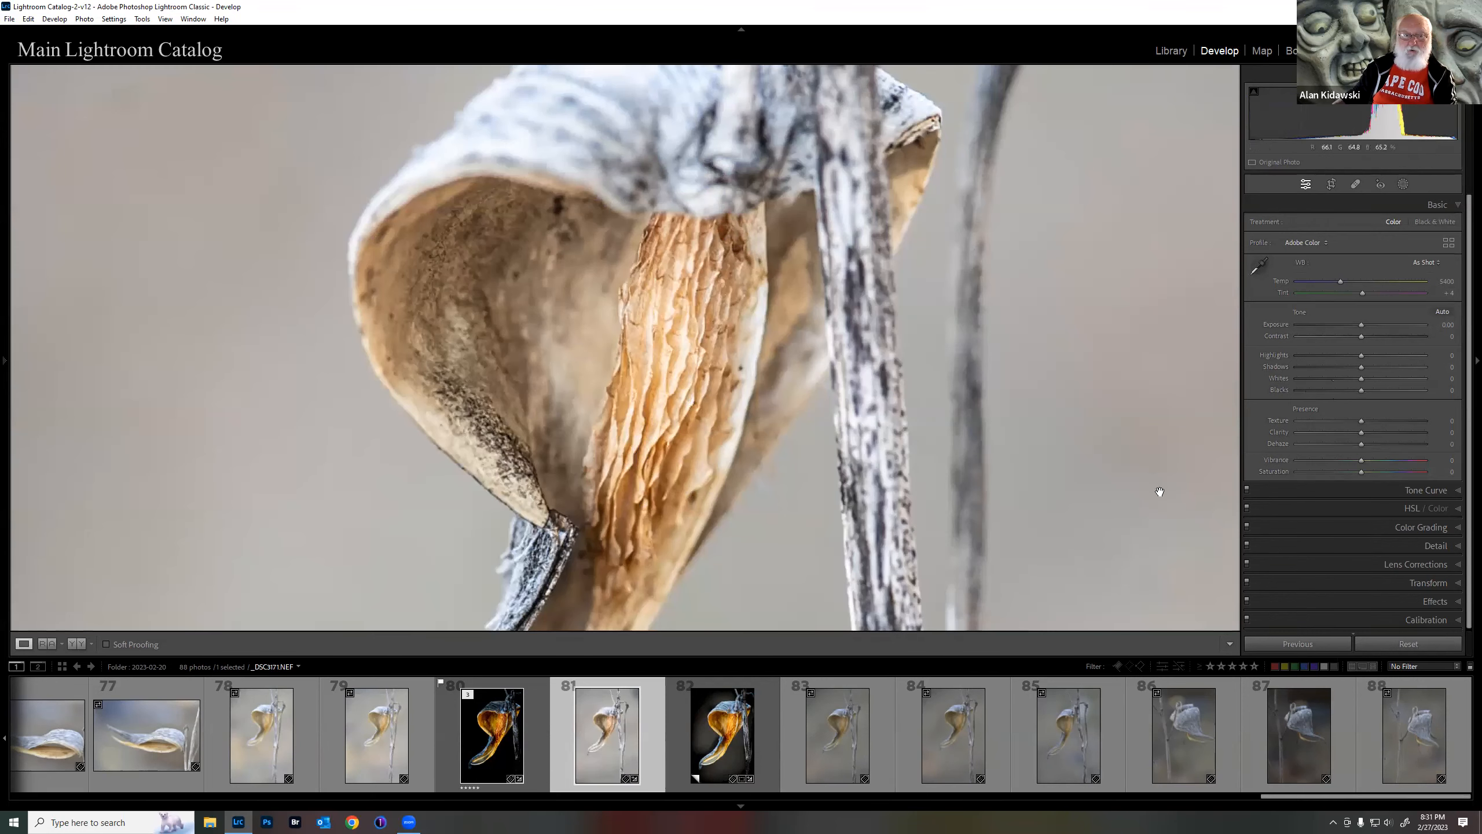
pyautogui.click(1170, 52)
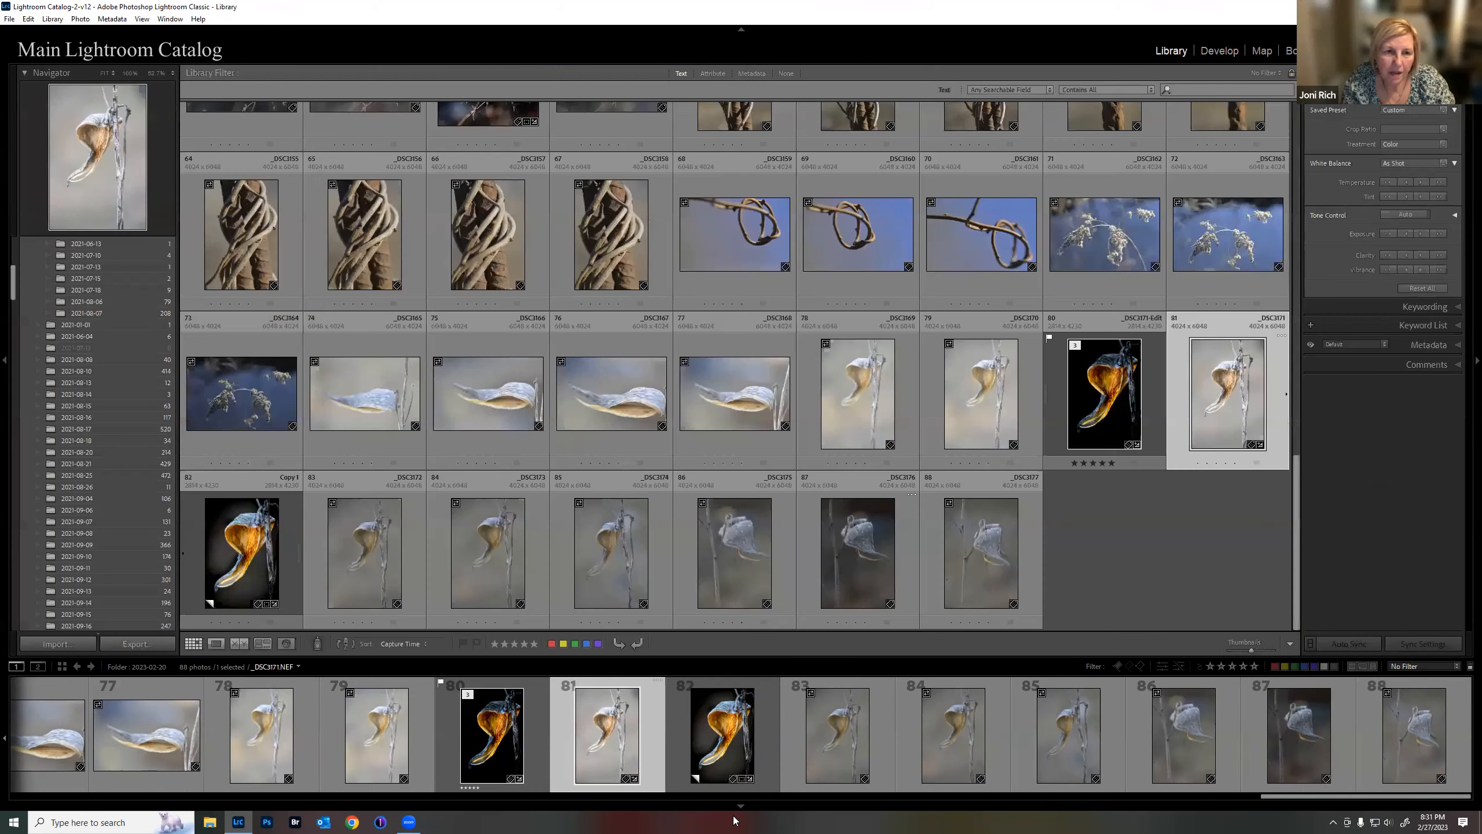
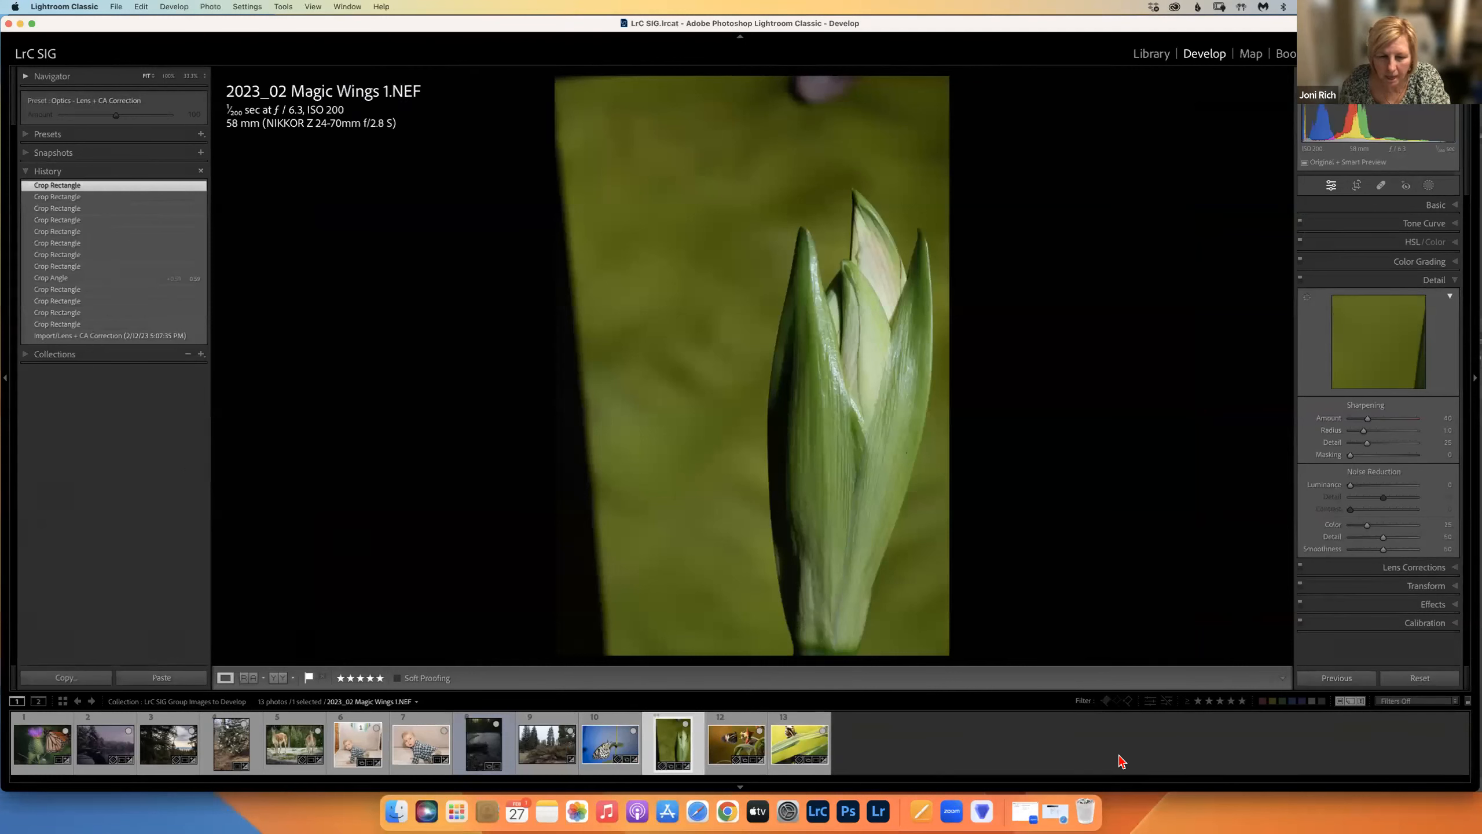
# Step: Revert the flower bud photo to its import state and crop it around the bud, excluding the hand and the backdrop's edges
pyautogui.click(124, 337)
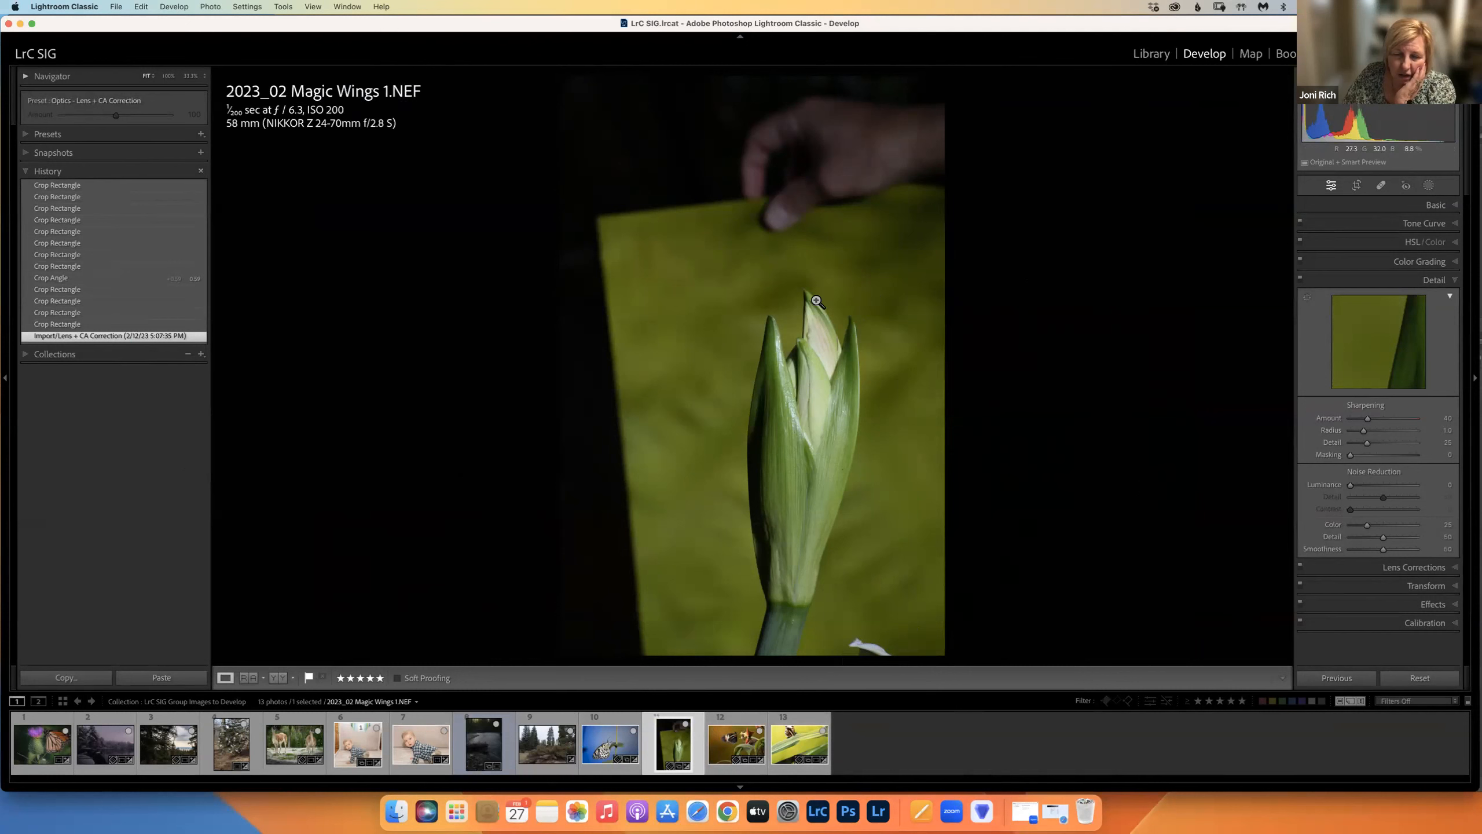
pyautogui.click(1357, 185)
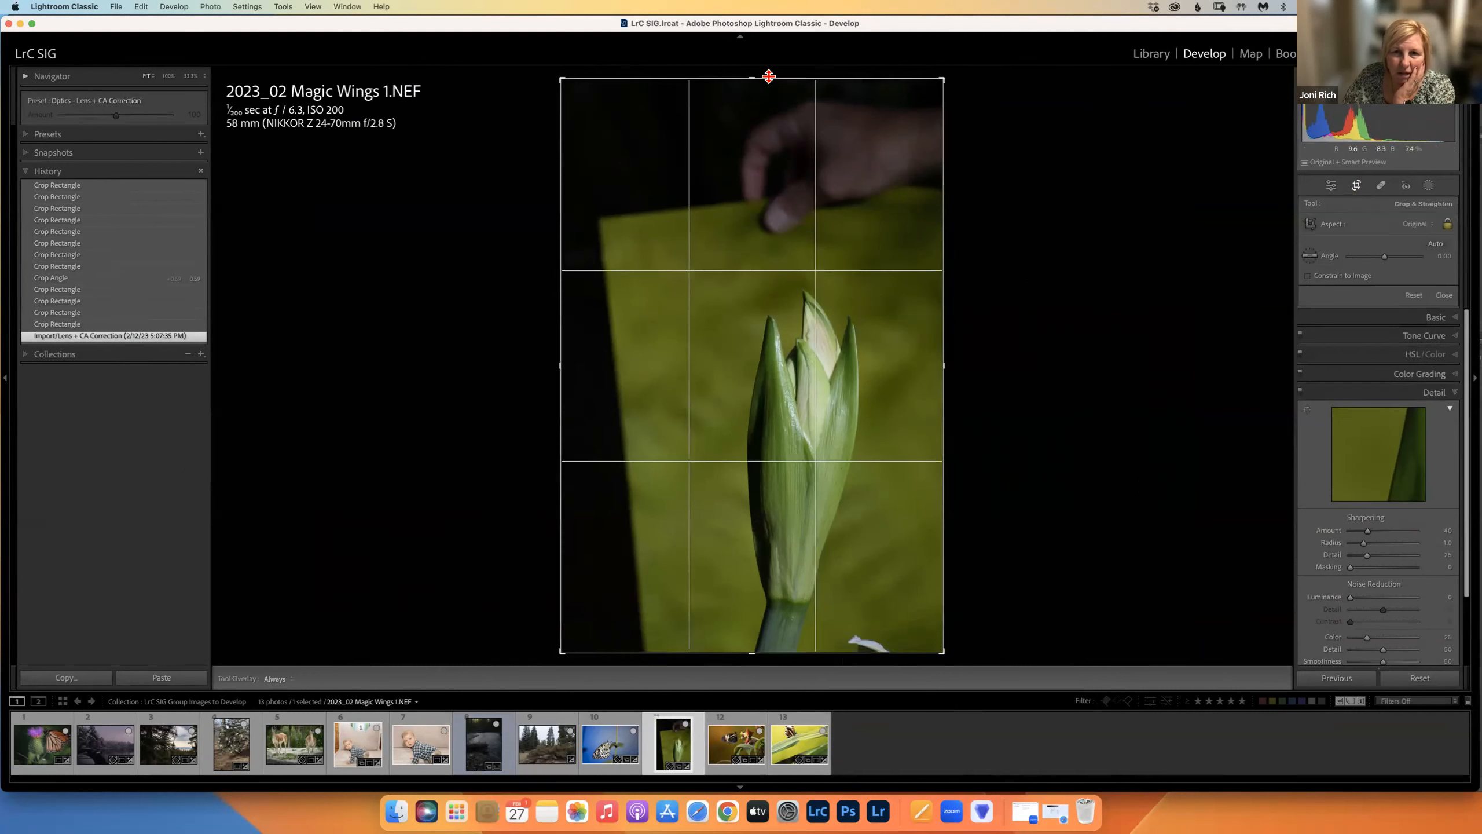
pyautogui.moveTo(752, 78); pyautogui.dragTo(727, 193)
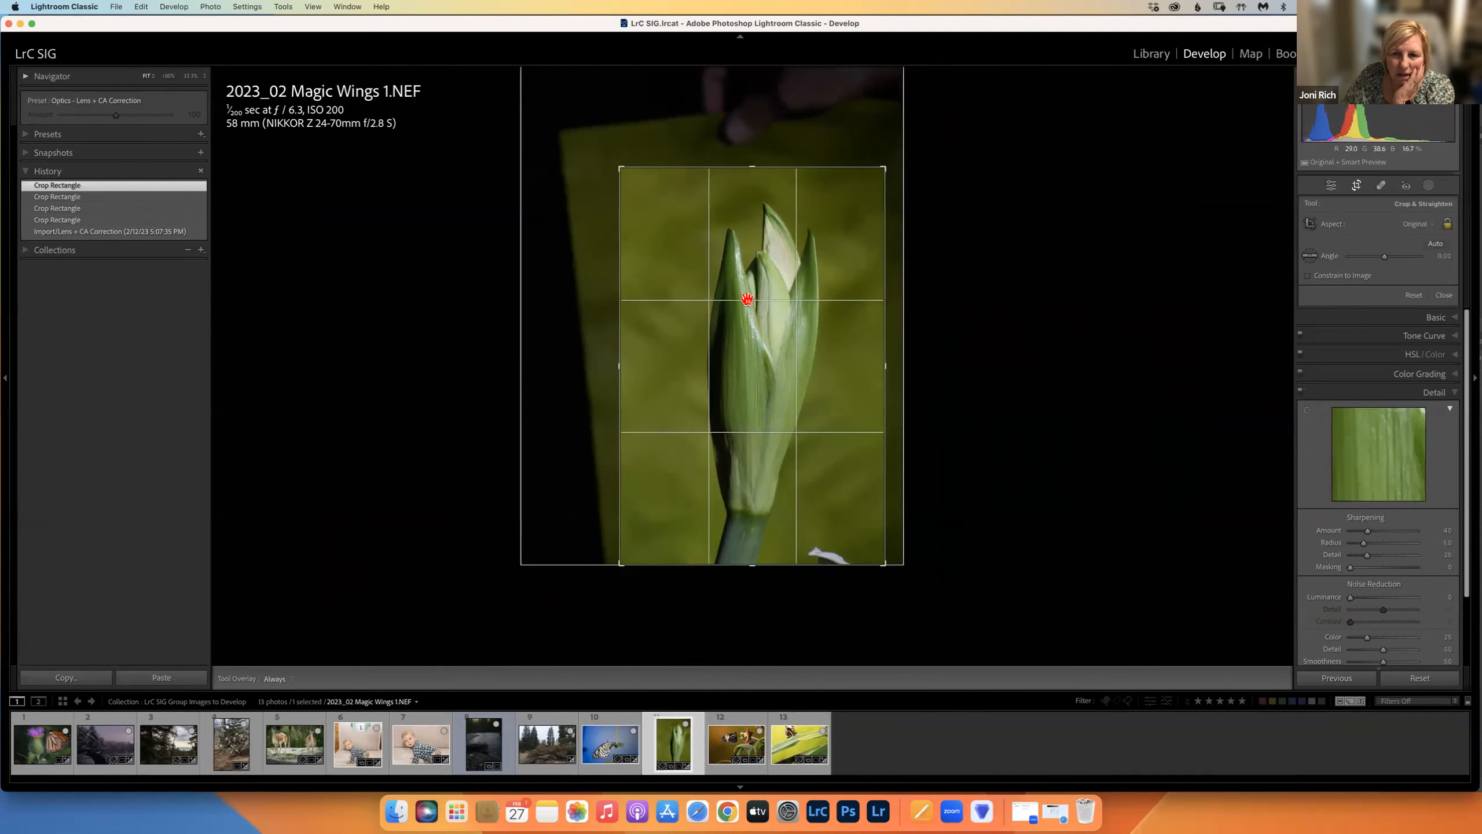
pyautogui.moveTo(754, 563)
pyautogui.mouseDown()
pyautogui.moveTo(755, 546)
pyautogui.moveTo(755, 569)
pyautogui.mouseUp()
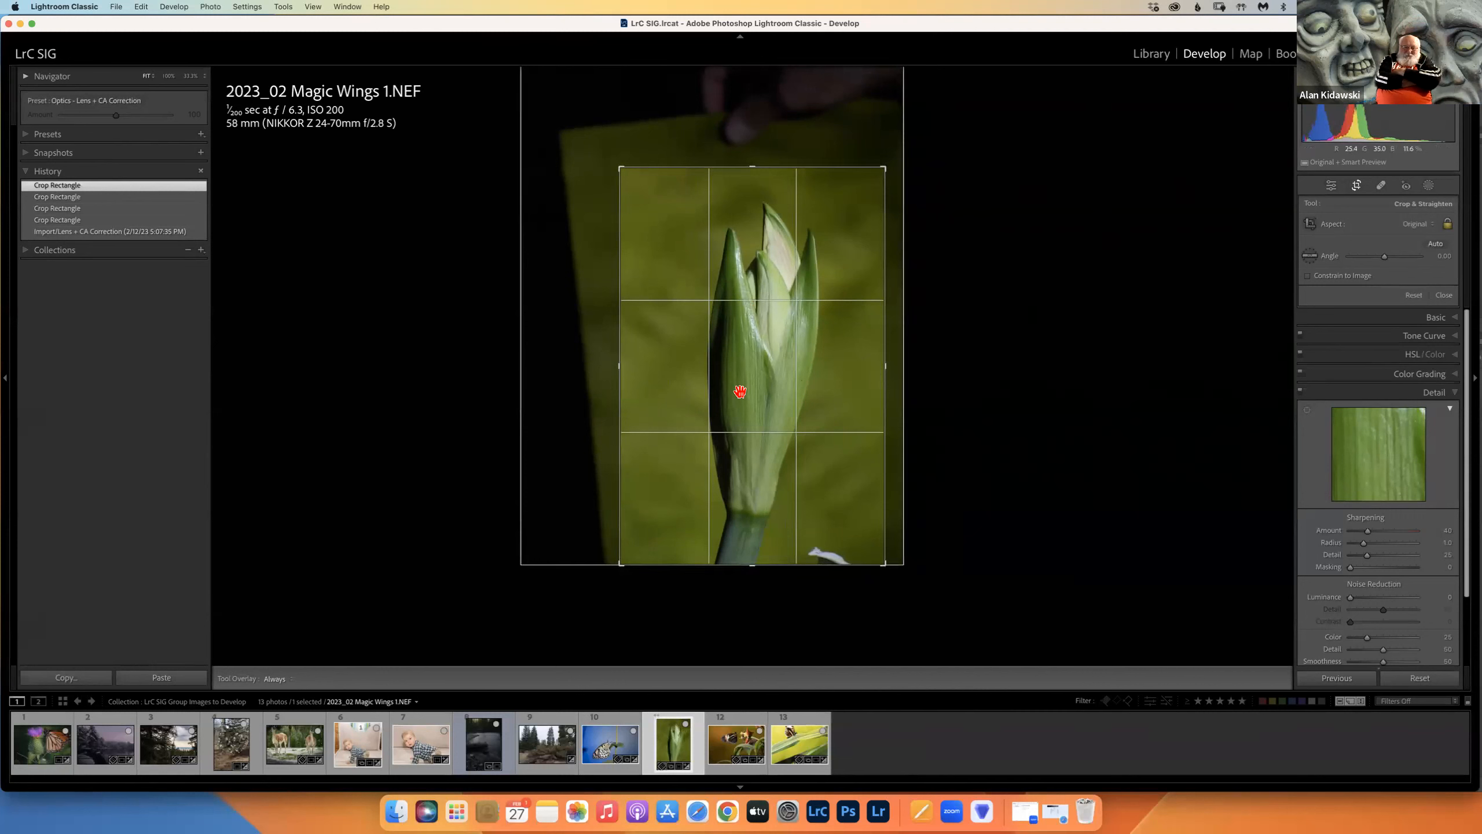
pyautogui.click(1331, 187)
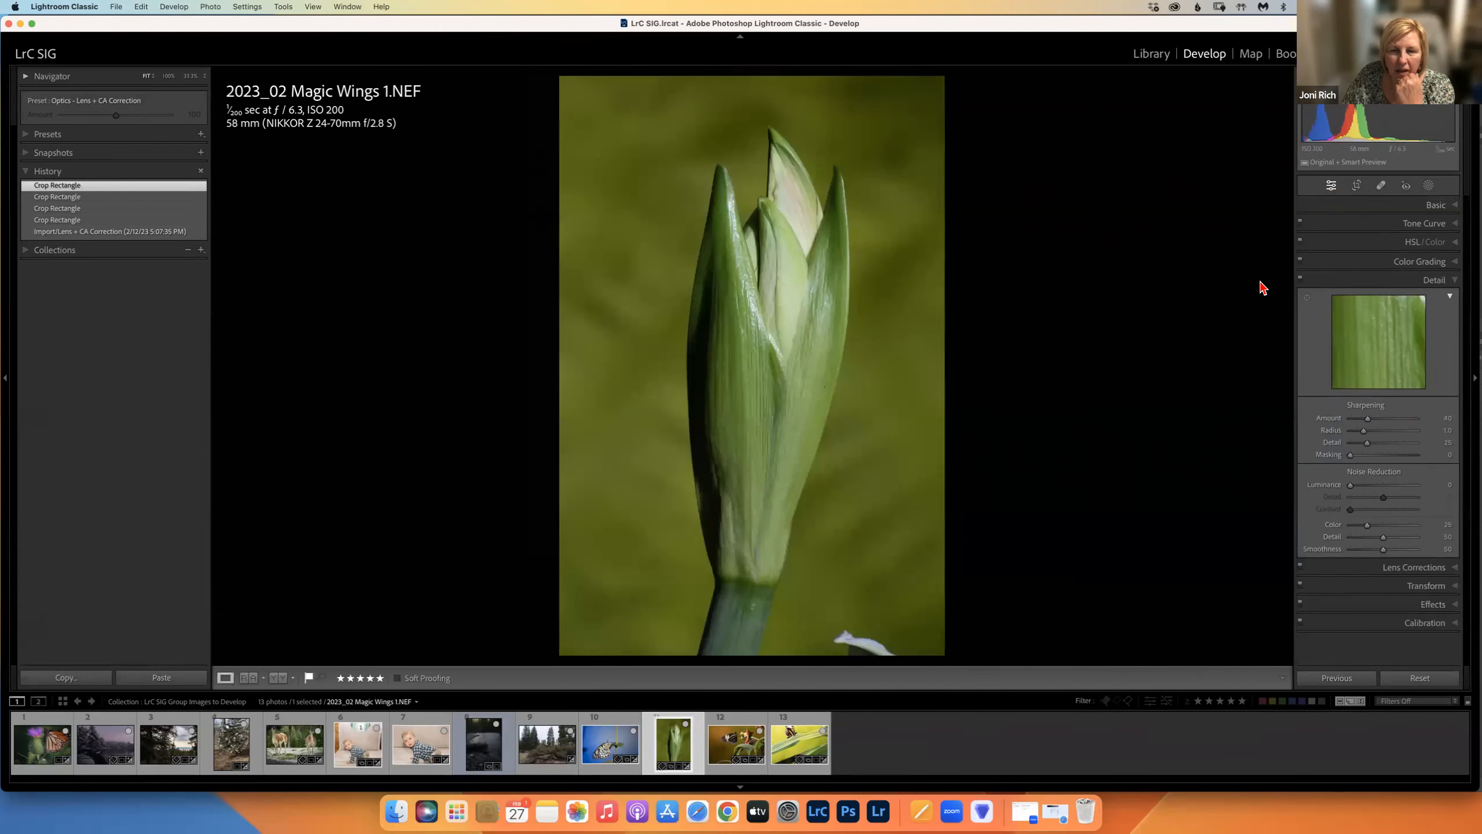
# Step: Show the Basic adjustments and look over the healing and crop options for the cropped bud photo
pyautogui.click(1387, 206)
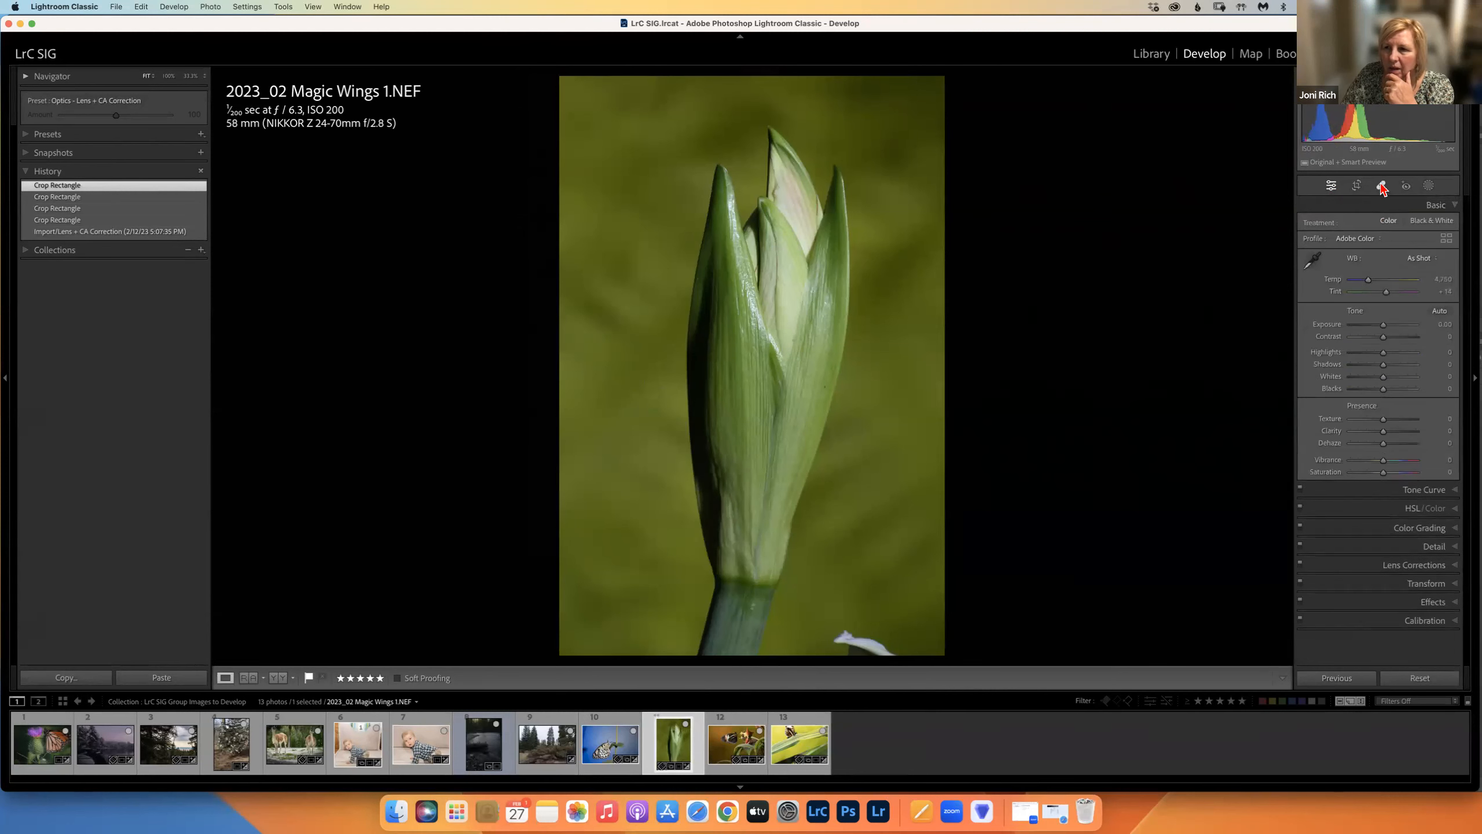
pyautogui.click(1381, 187)
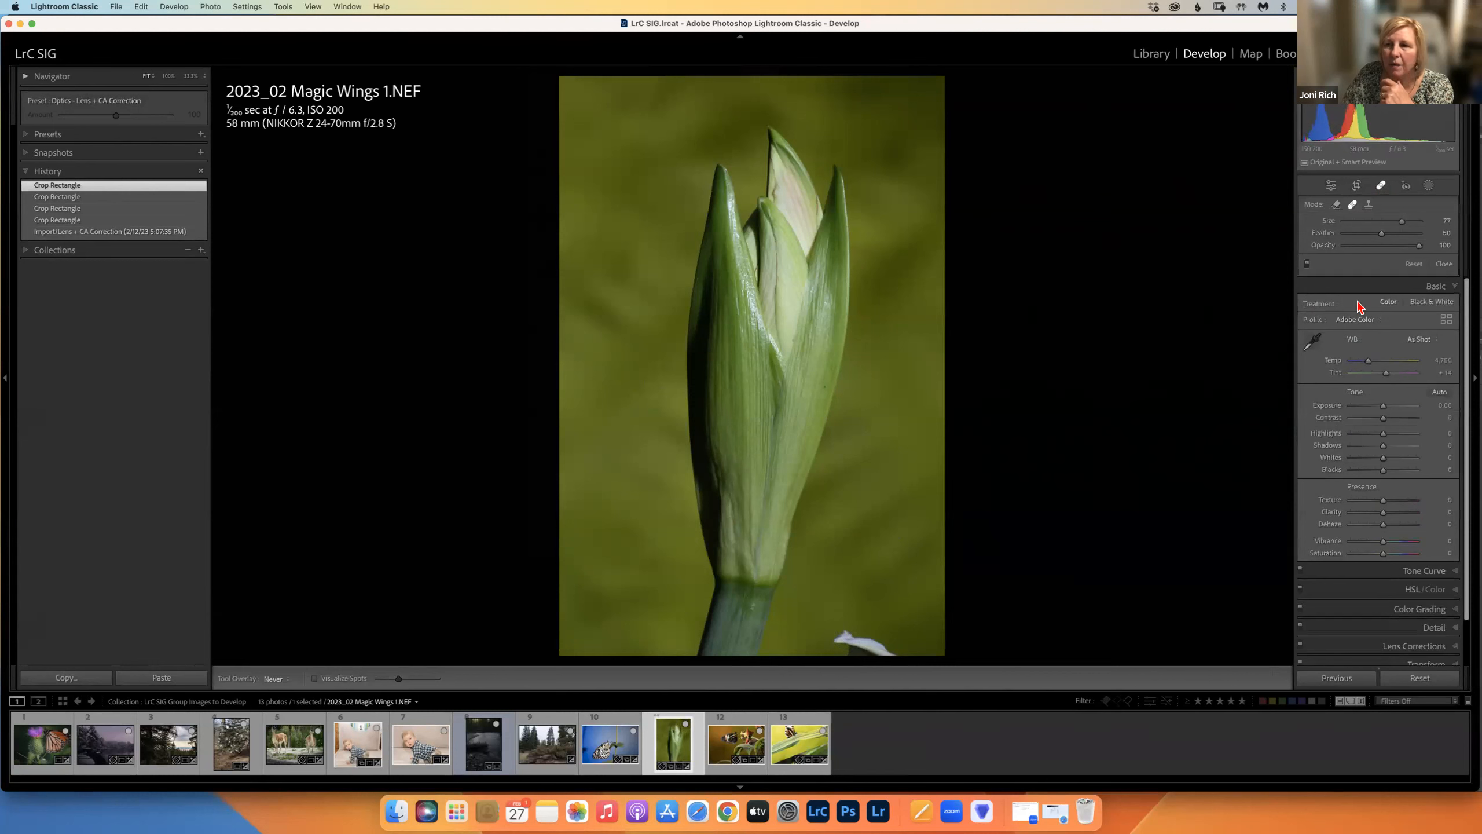
pyautogui.click(1331, 187)
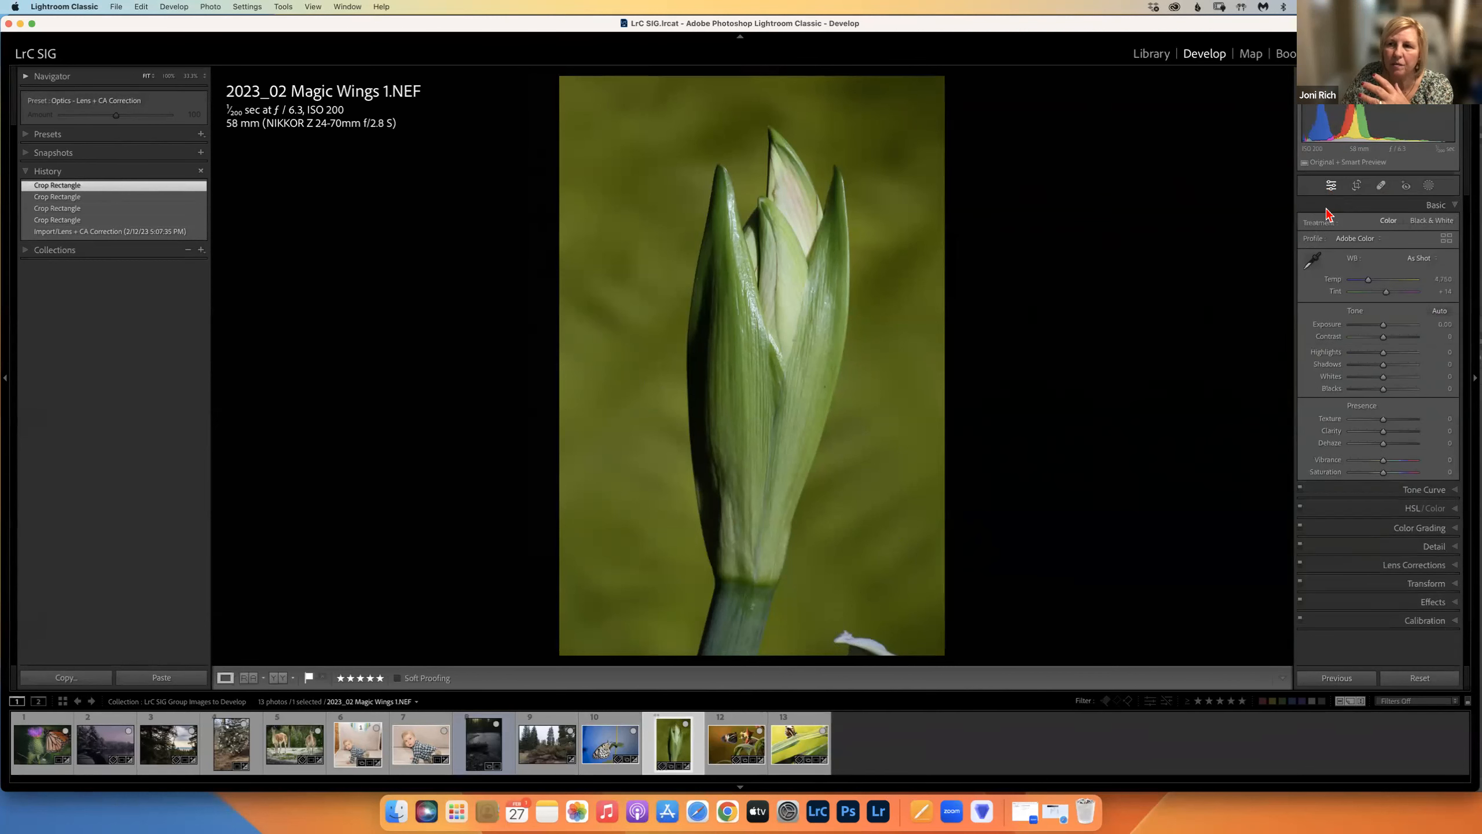
pyautogui.click(1358, 187)
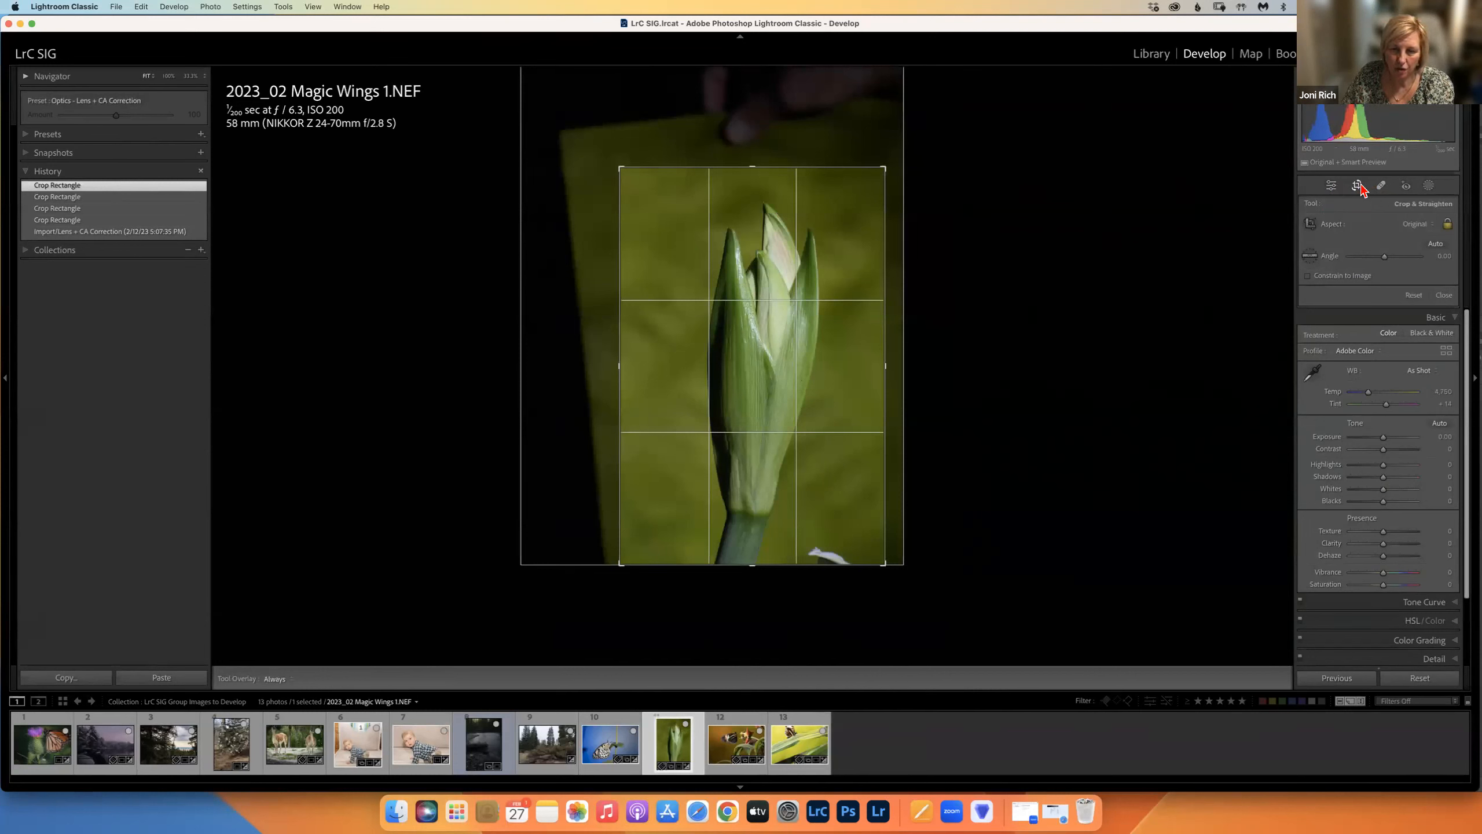
pyautogui.click(1331, 187)
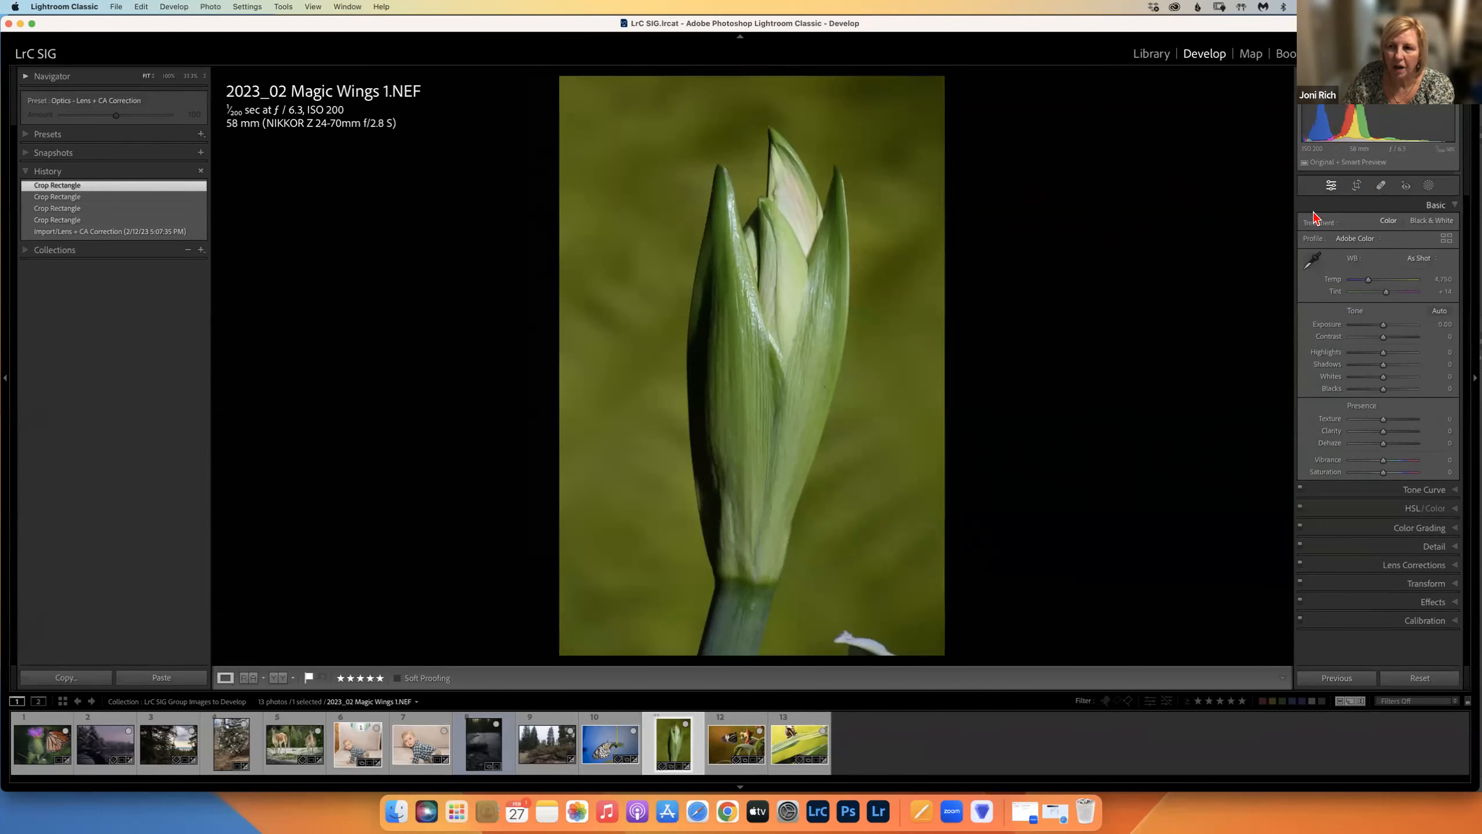
# Step: Remove the white petal beside the stem at the bud photo's lower edge with healing strokes, trying Clone before returning to Heal mode
pyautogui.click(1380, 186)
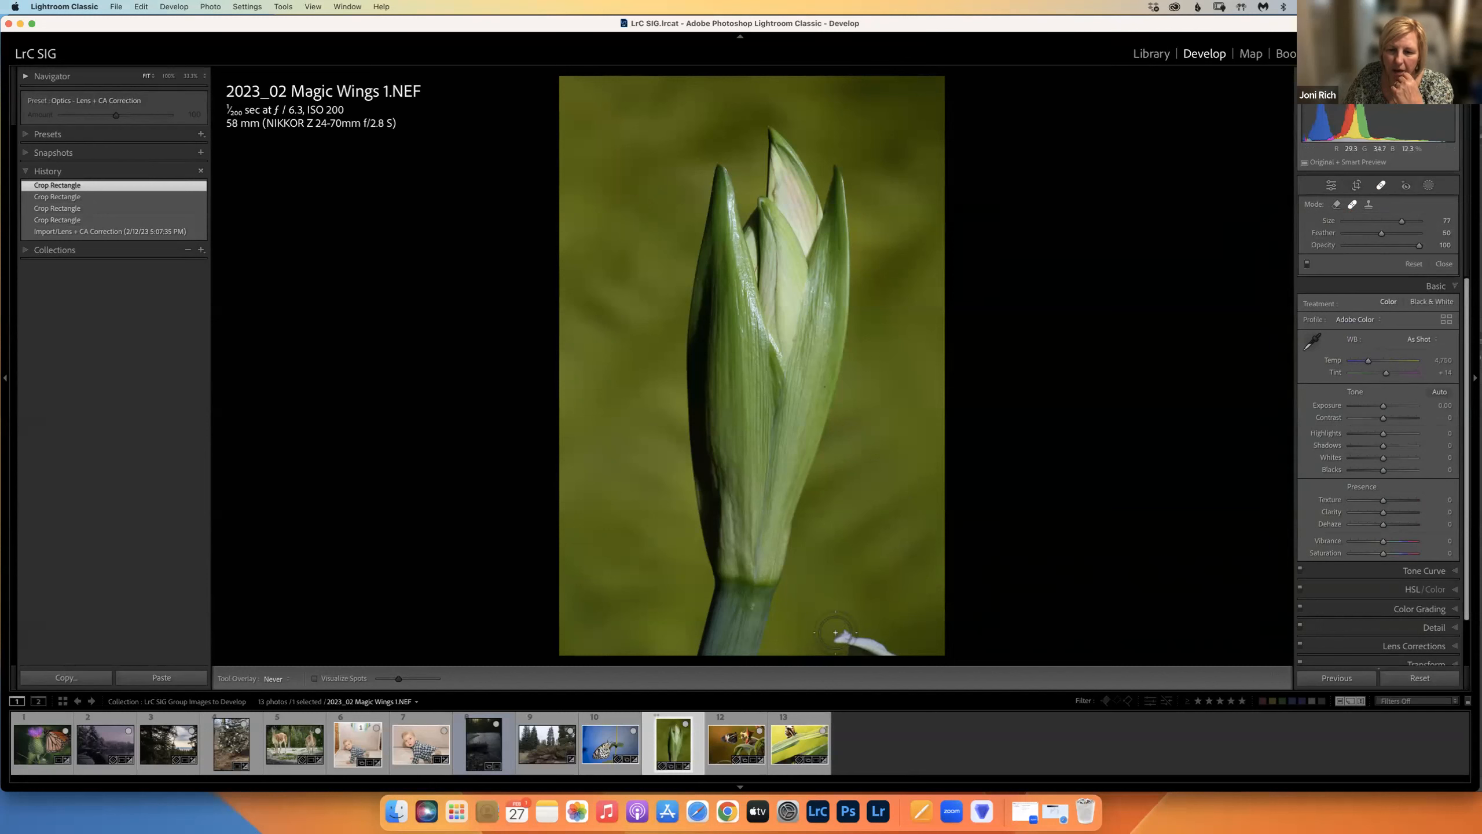
pyautogui.moveTo(843, 640); pyautogui.dragTo(898, 650)
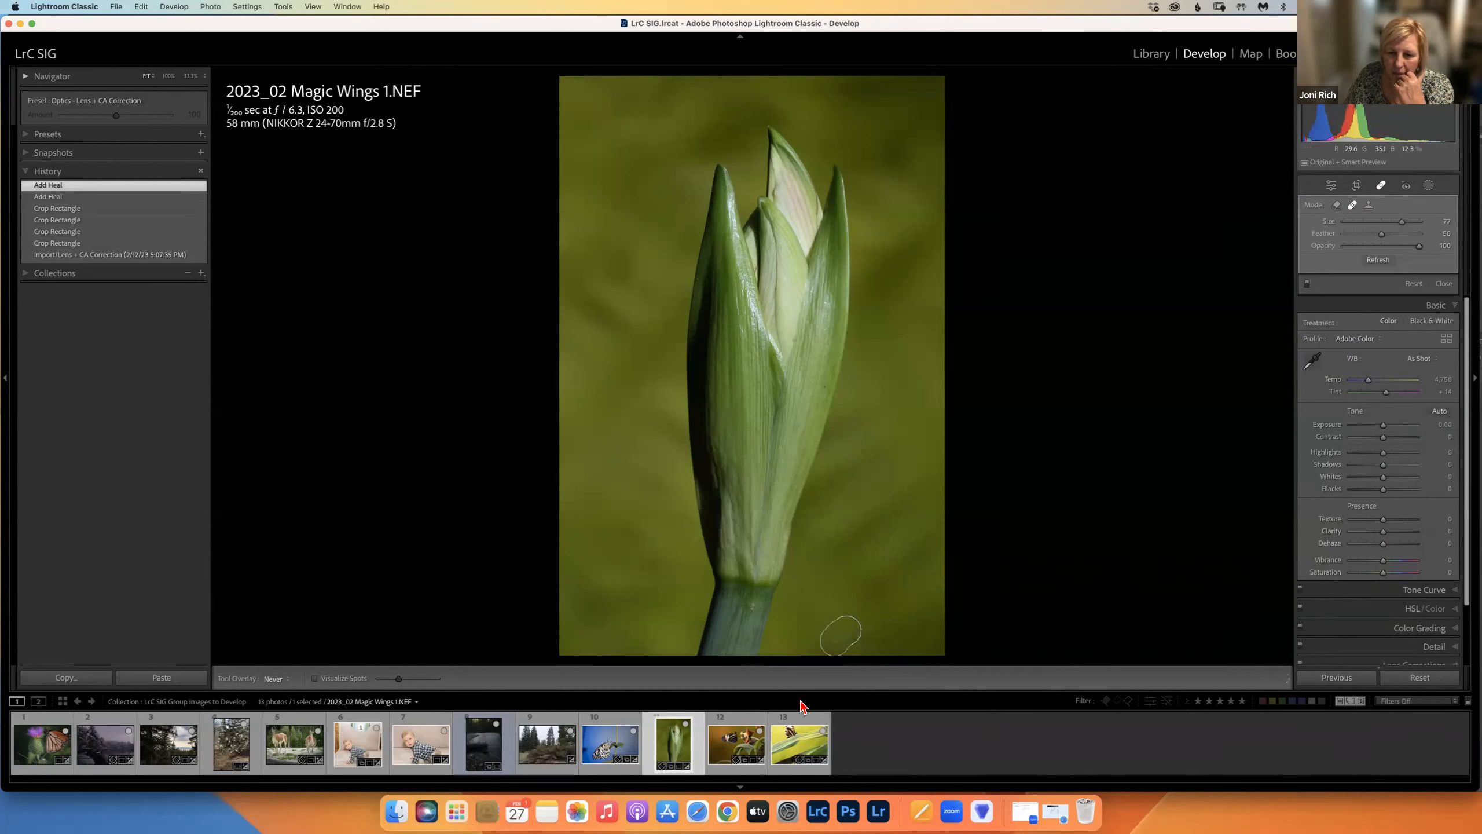
pyautogui.click(832, 645)
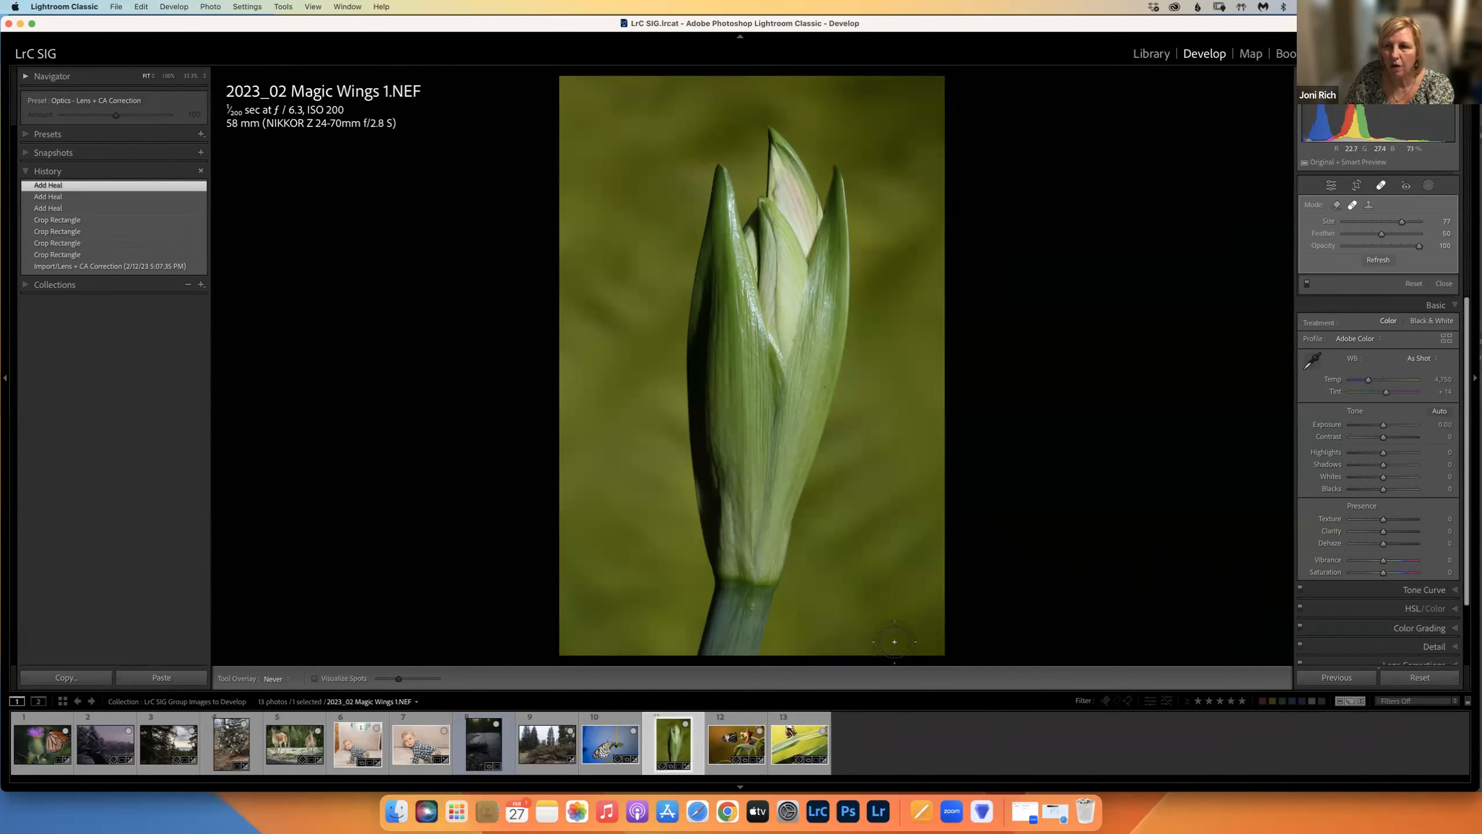
pyautogui.click(1368, 206)
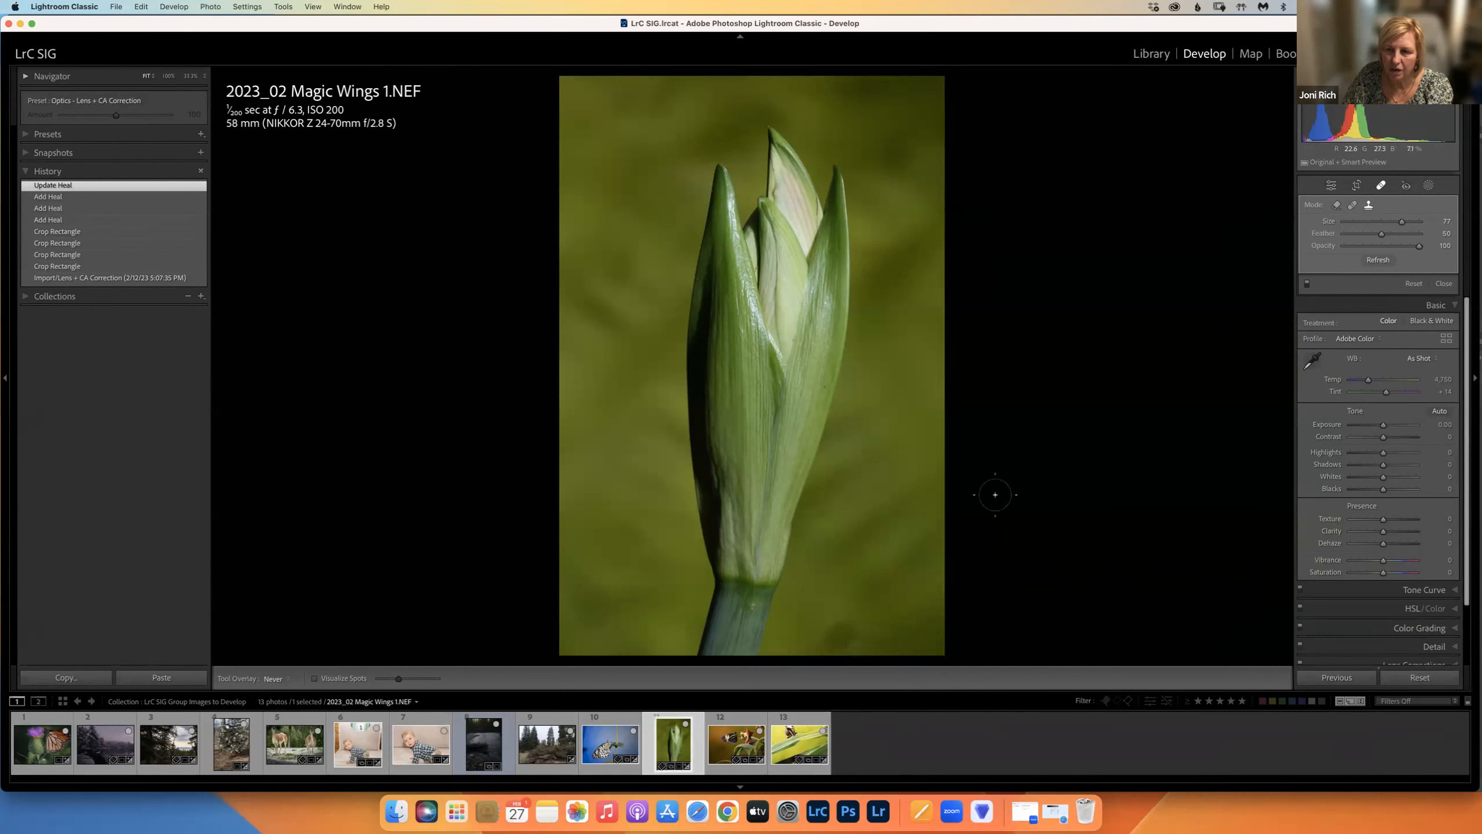
pyautogui.click(1352, 207)
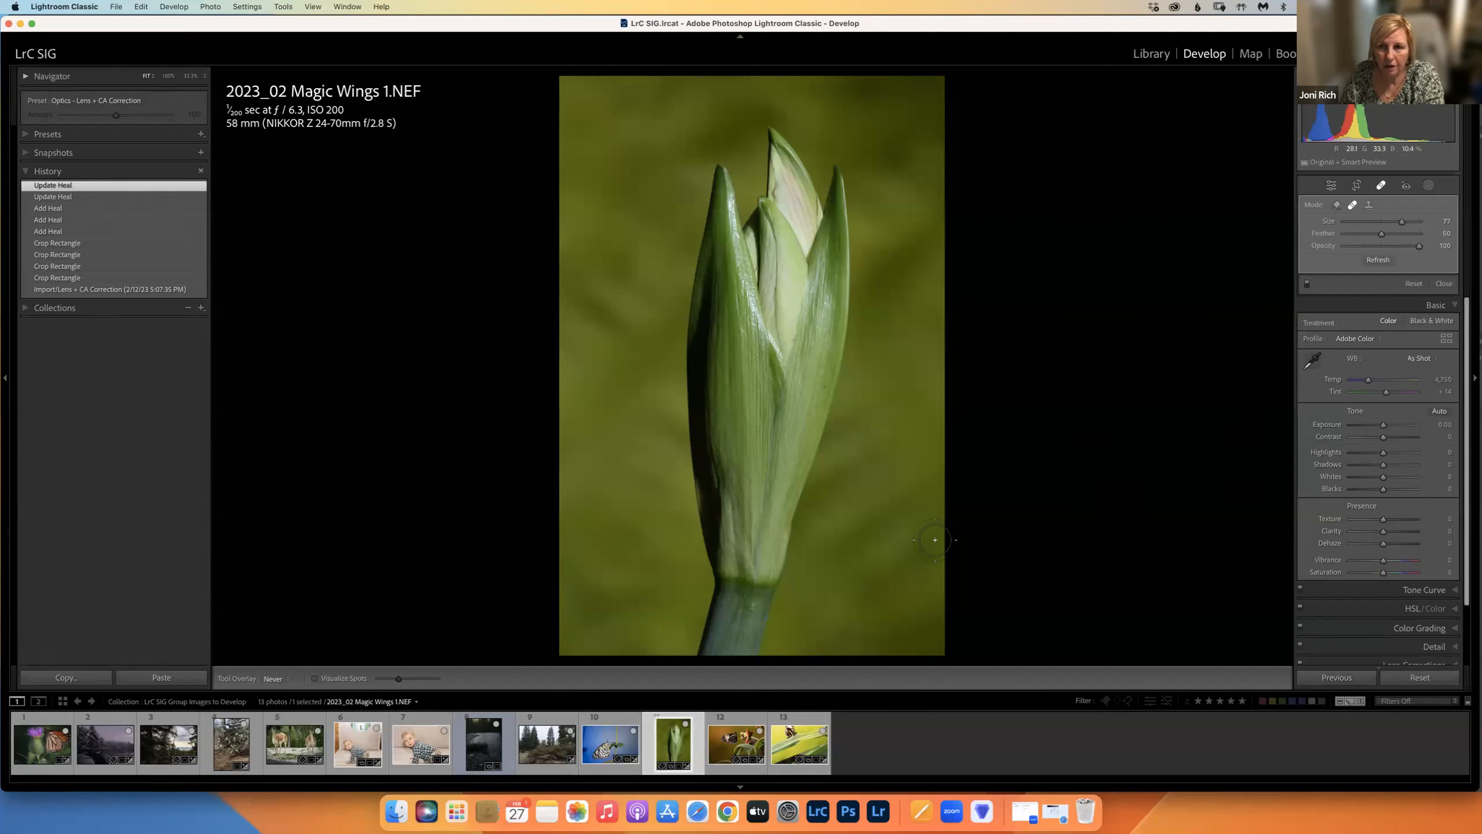
pyautogui.click(1331, 186)
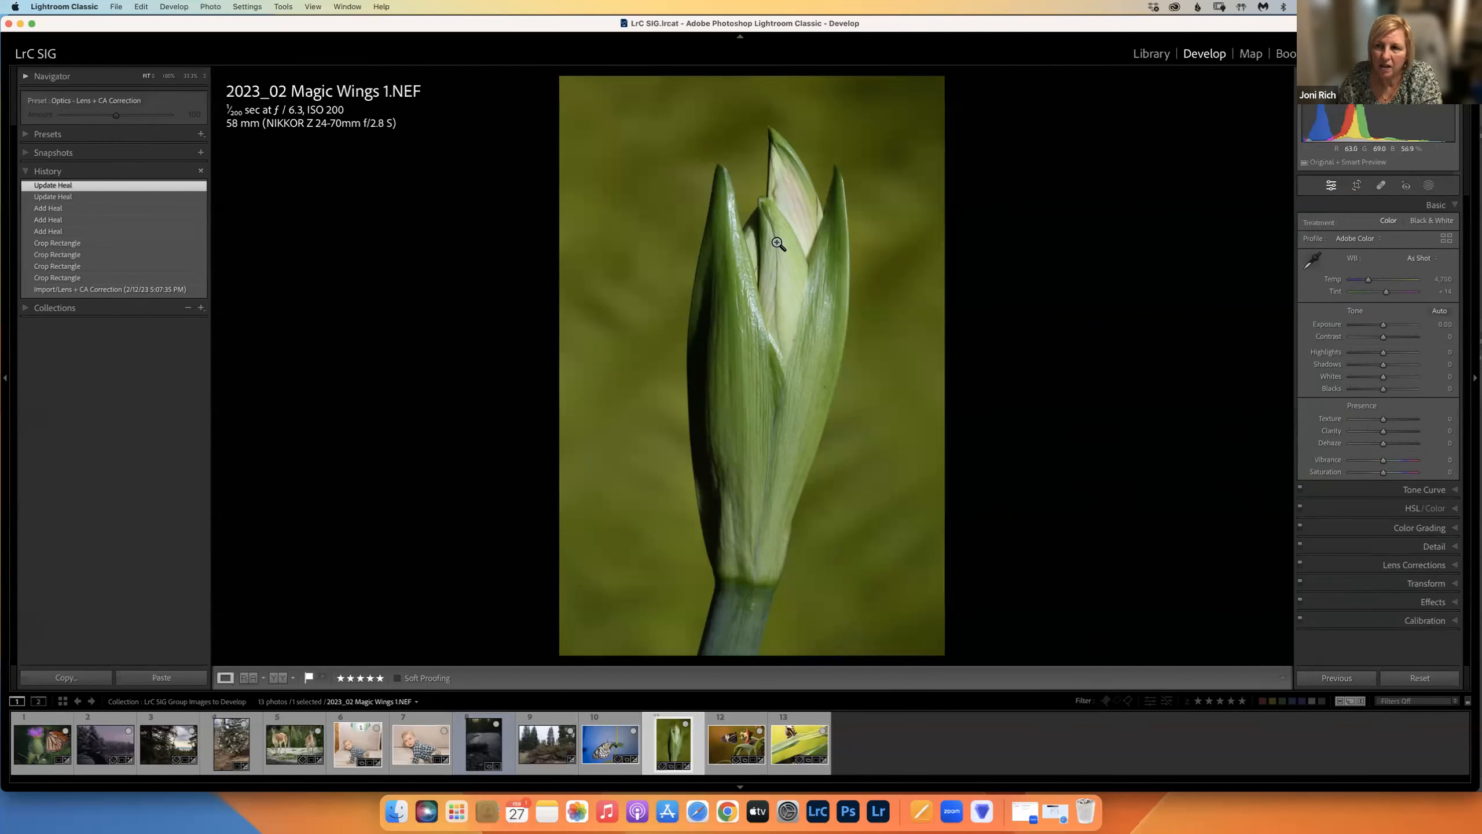
# Step: Set the bud photo's Highlights to −46 and Shadows to +53
pyautogui.click(1370, 352)
pyautogui.moveTo(1370, 352)
pyautogui.mouseDown()
pyautogui.moveTo(1344, 358)
pyautogui.moveTo(1423, 368)
pyautogui.moveTo(1370, 357)
pyautogui.mouseUp()
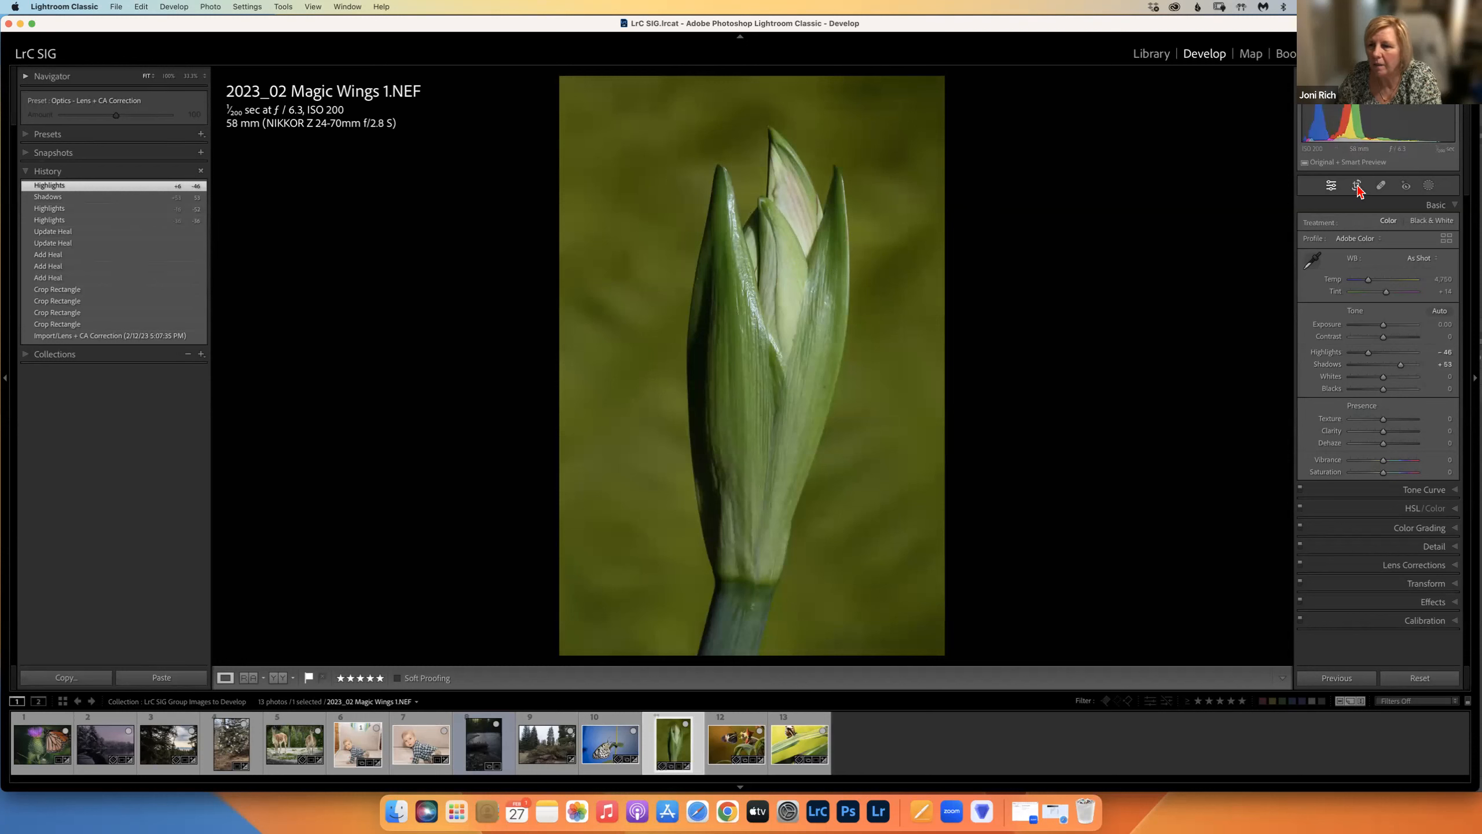
# Step: Create a Select Subject mask on the bud photo and invert it to cover the background
pyautogui.click(1428, 185)
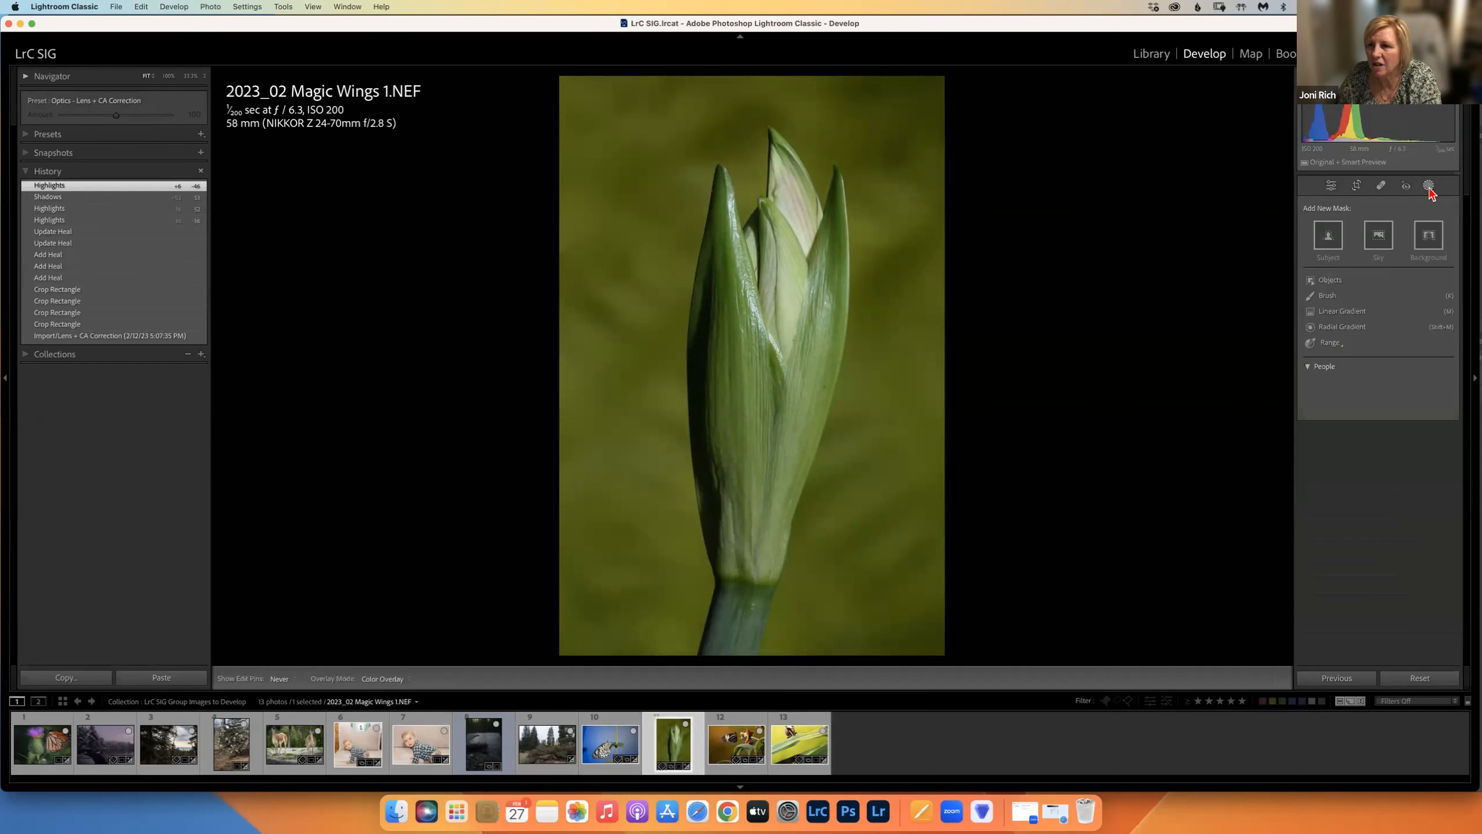
pyautogui.click(1328, 235)
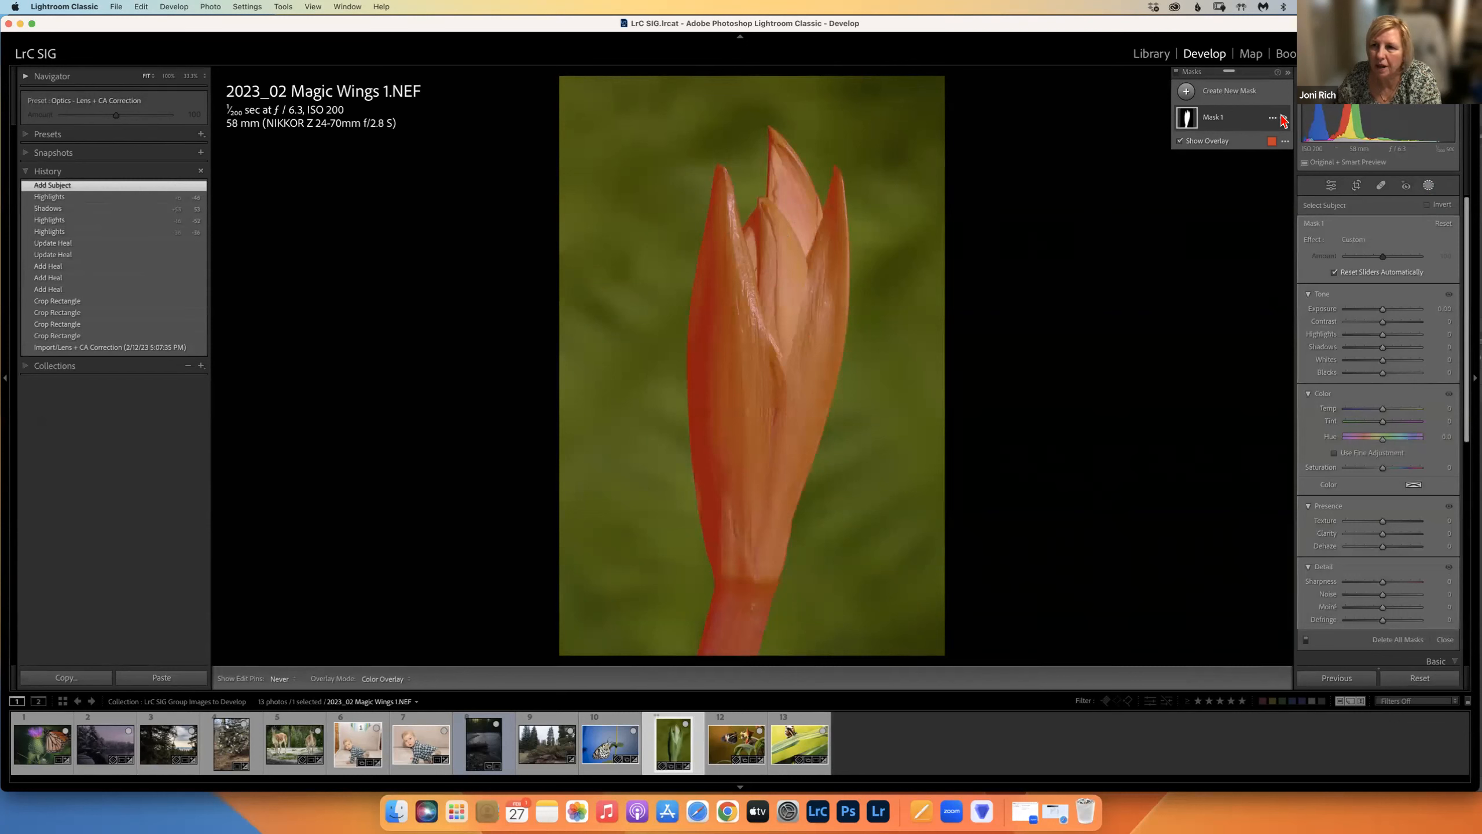
pyautogui.click(1282, 118)
pyautogui.click(1272, 118)
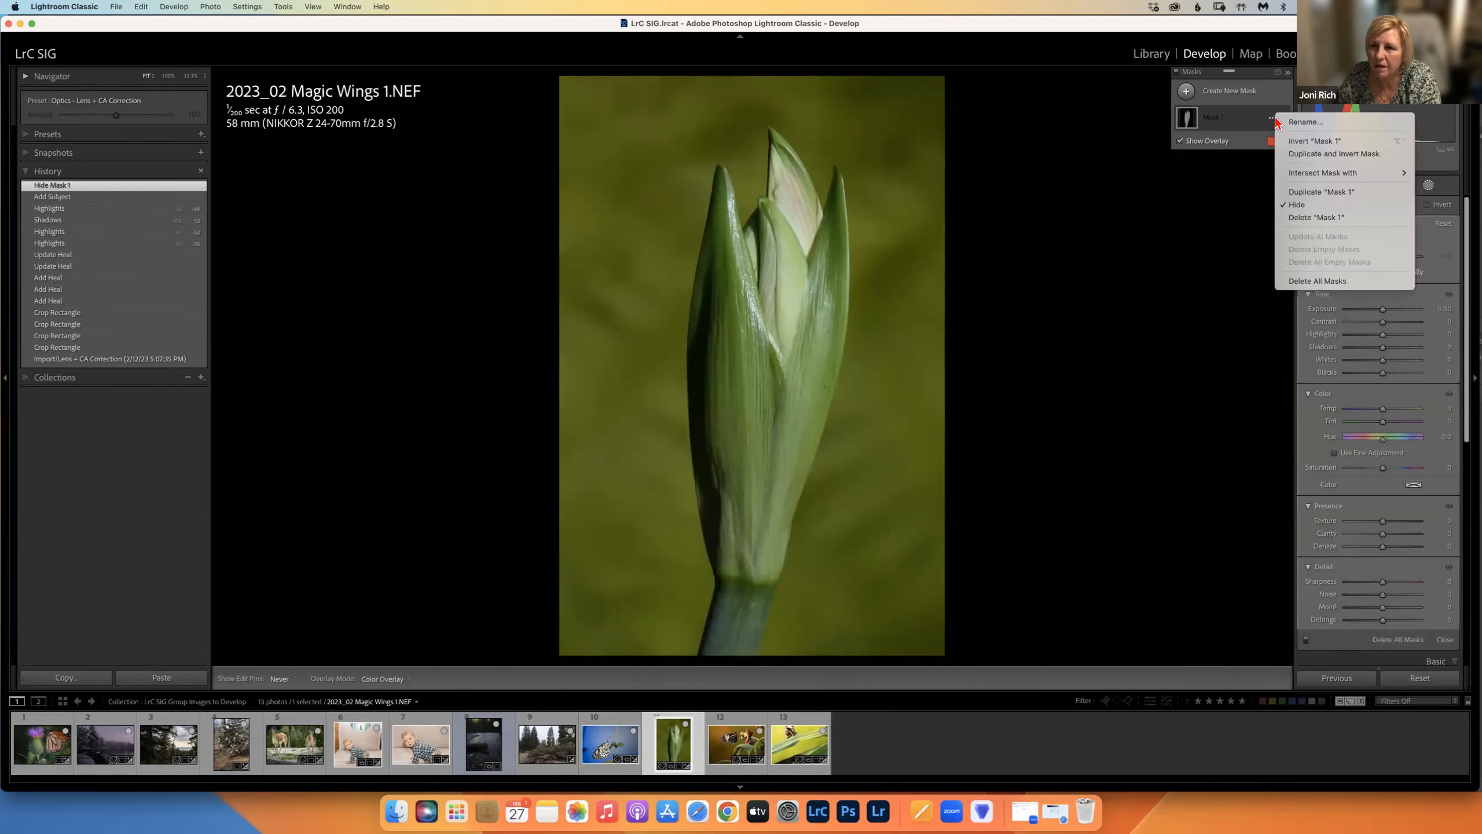
pyautogui.click(1267, 119)
pyautogui.click(1282, 118)
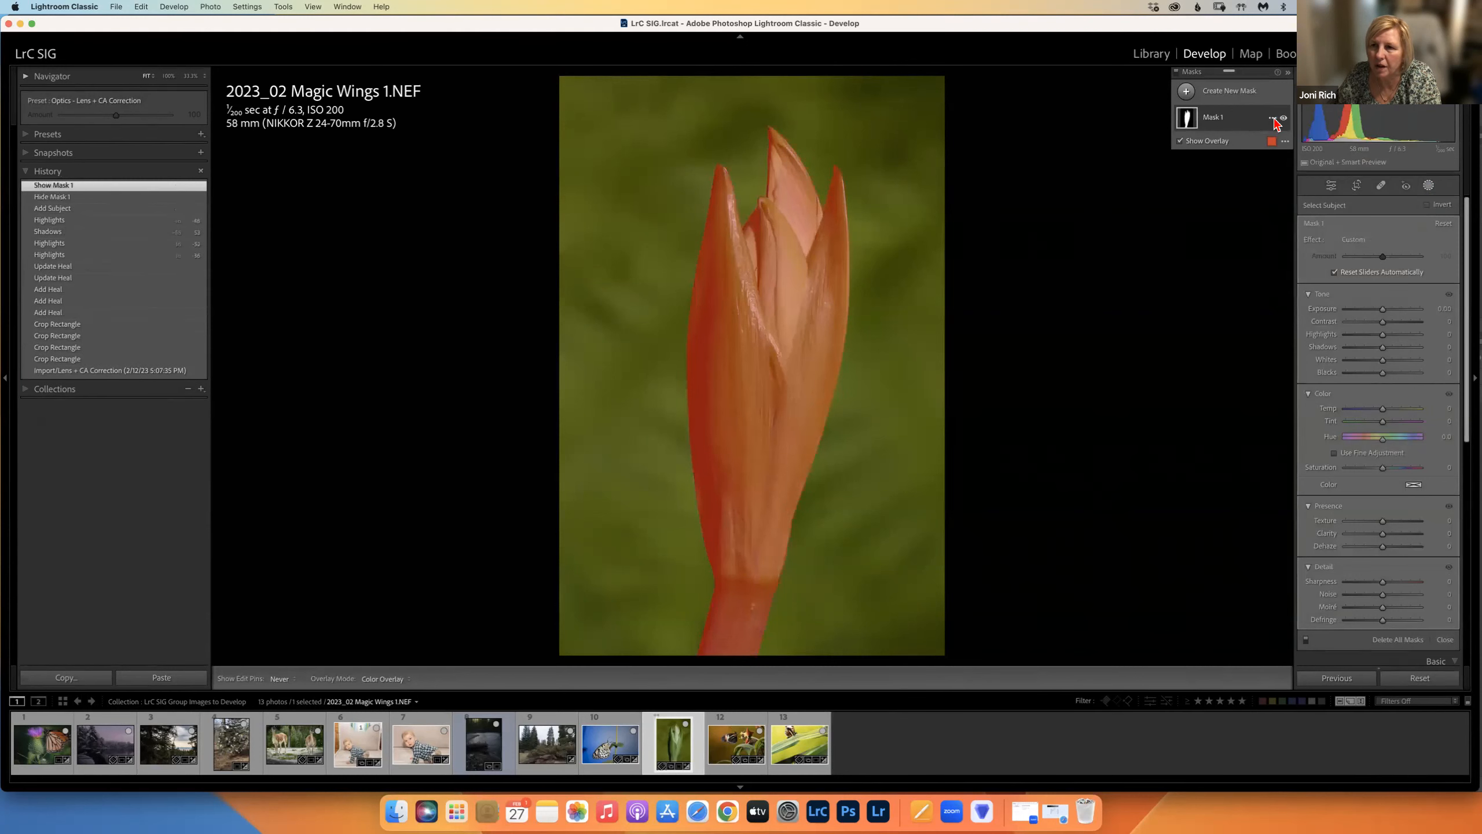
pyautogui.click(1272, 119)
pyautogui.click(1288, 143)
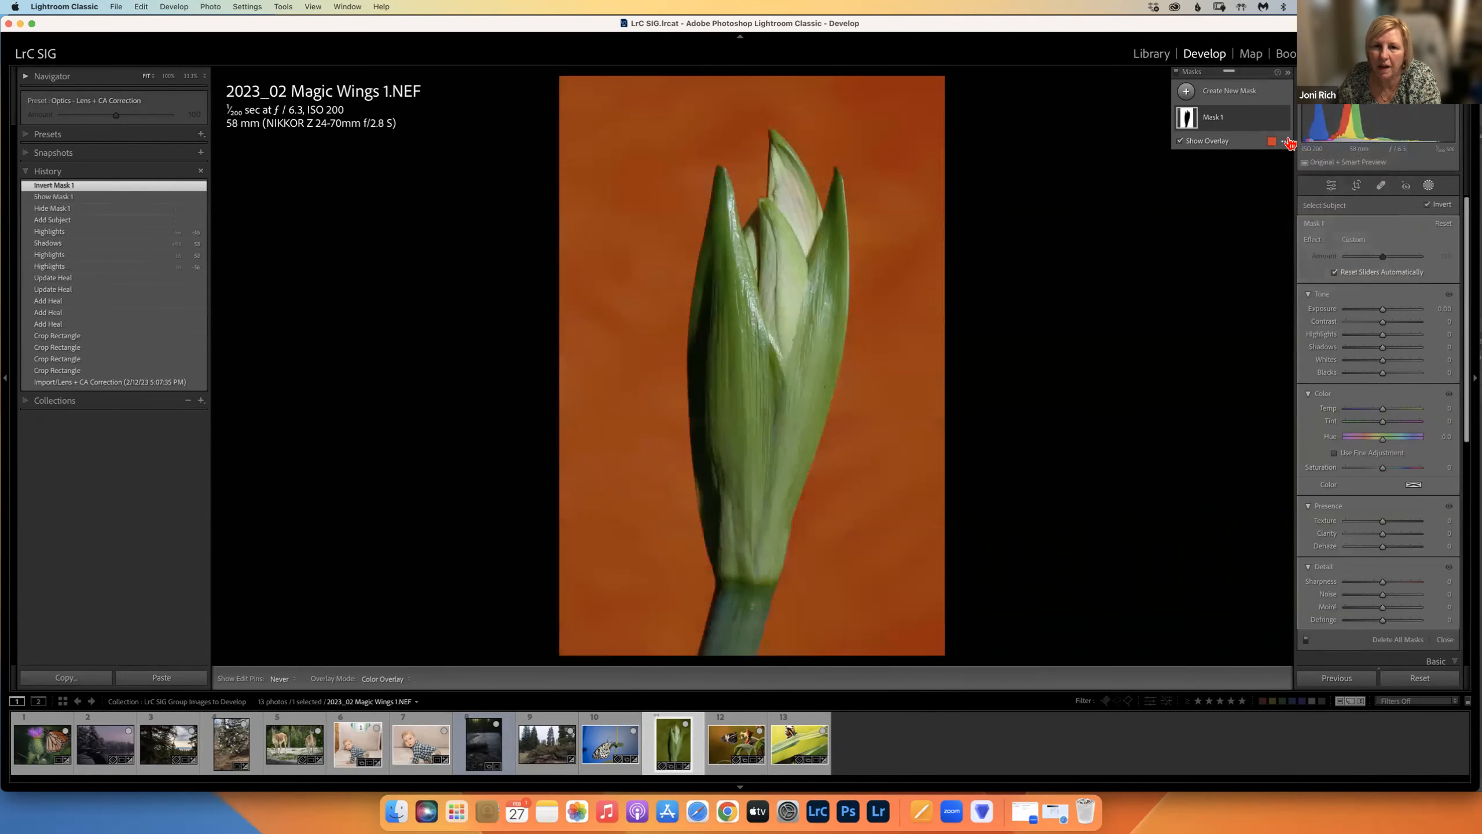
# Step: Hide the mask overlay and set the background mask's Exposure to −0.28 and Clarity to −40
pyautogui.click(1181, 142)
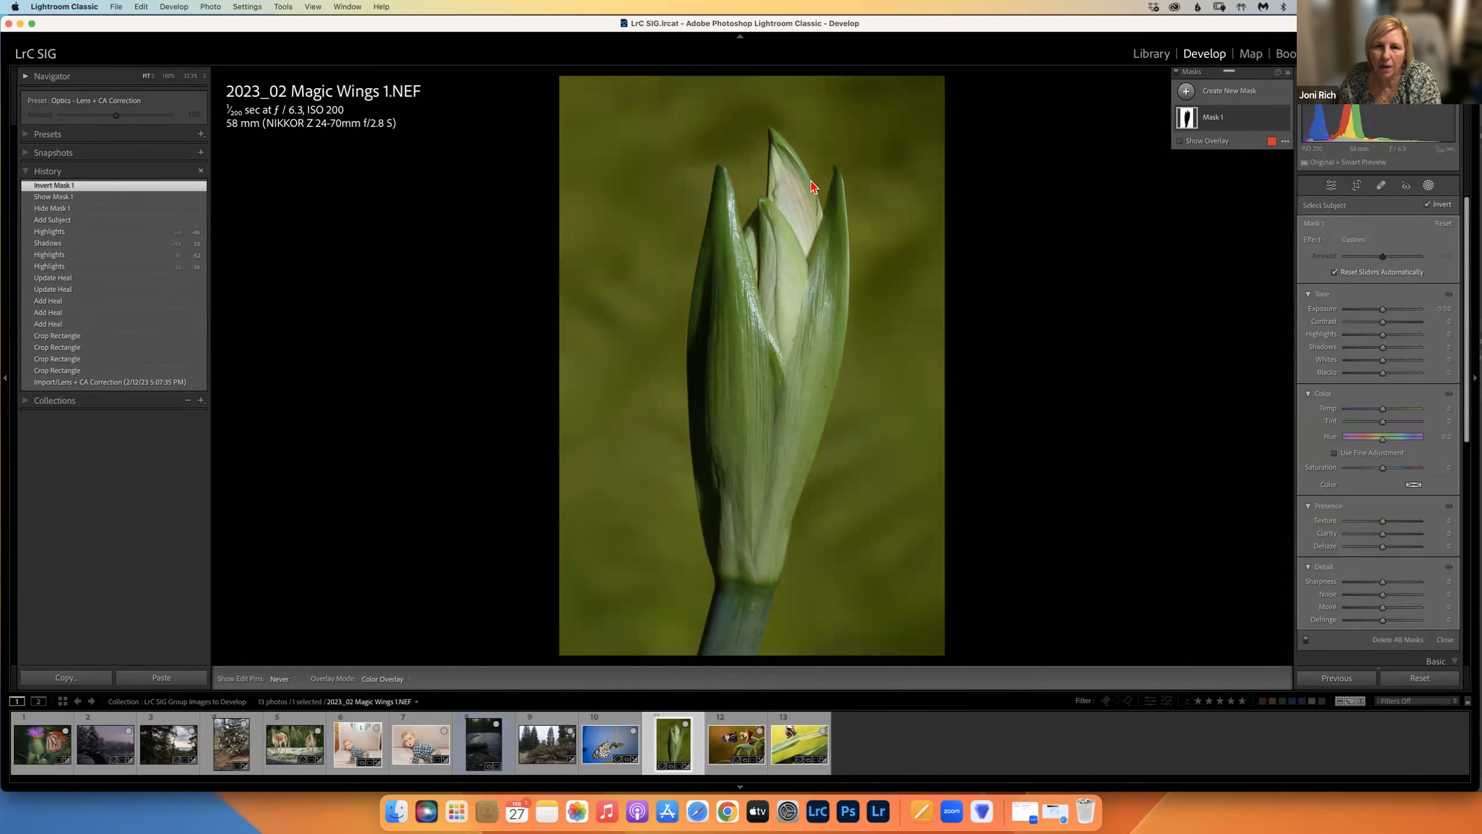
pyautogui.moveTo(1386, 315); pyautogui.dragTo(1382, 315)
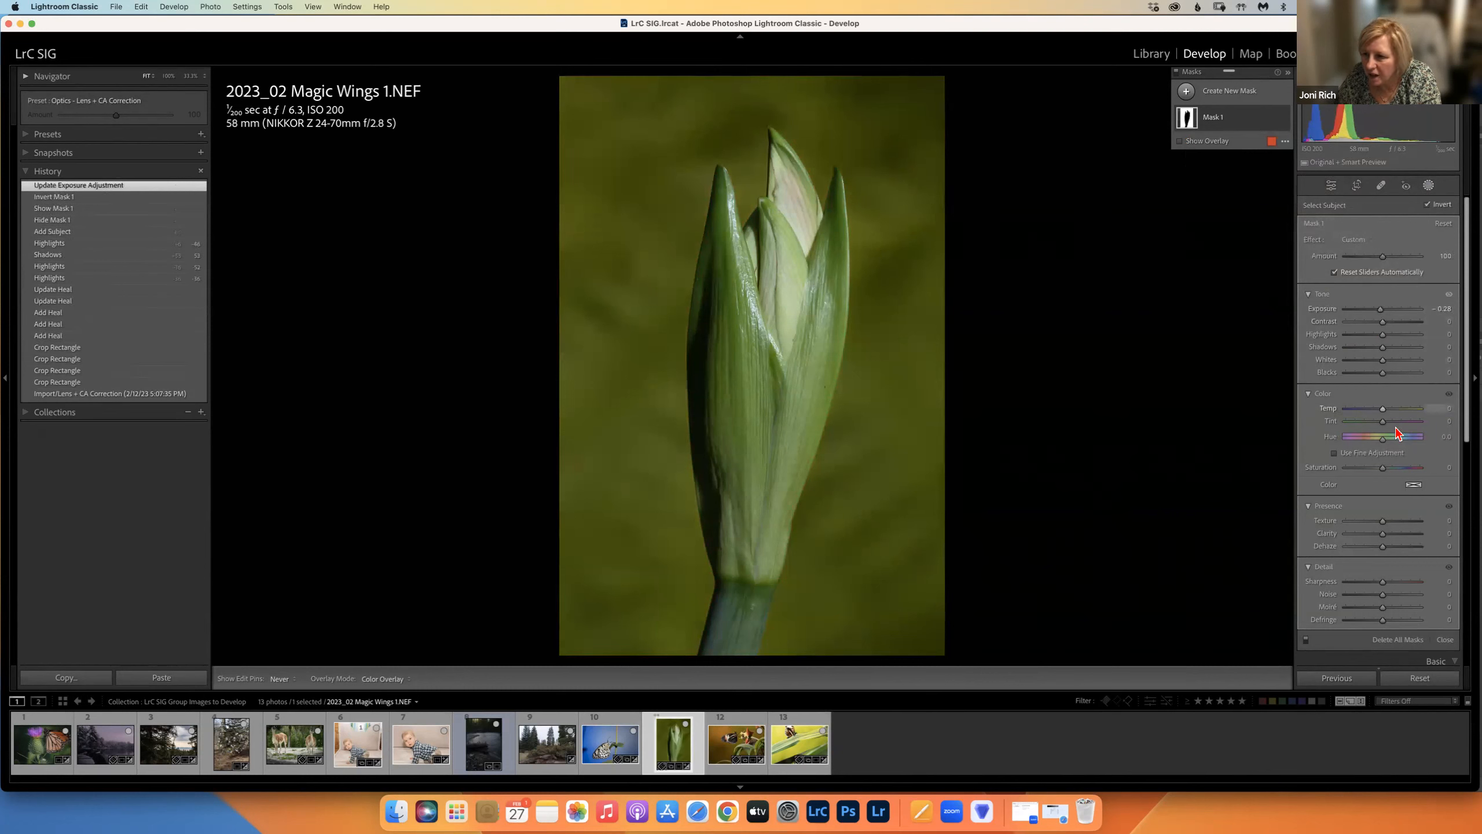
pyautogui.moveTo(1383, 535); pyautogui.dragTo(1373, 540)
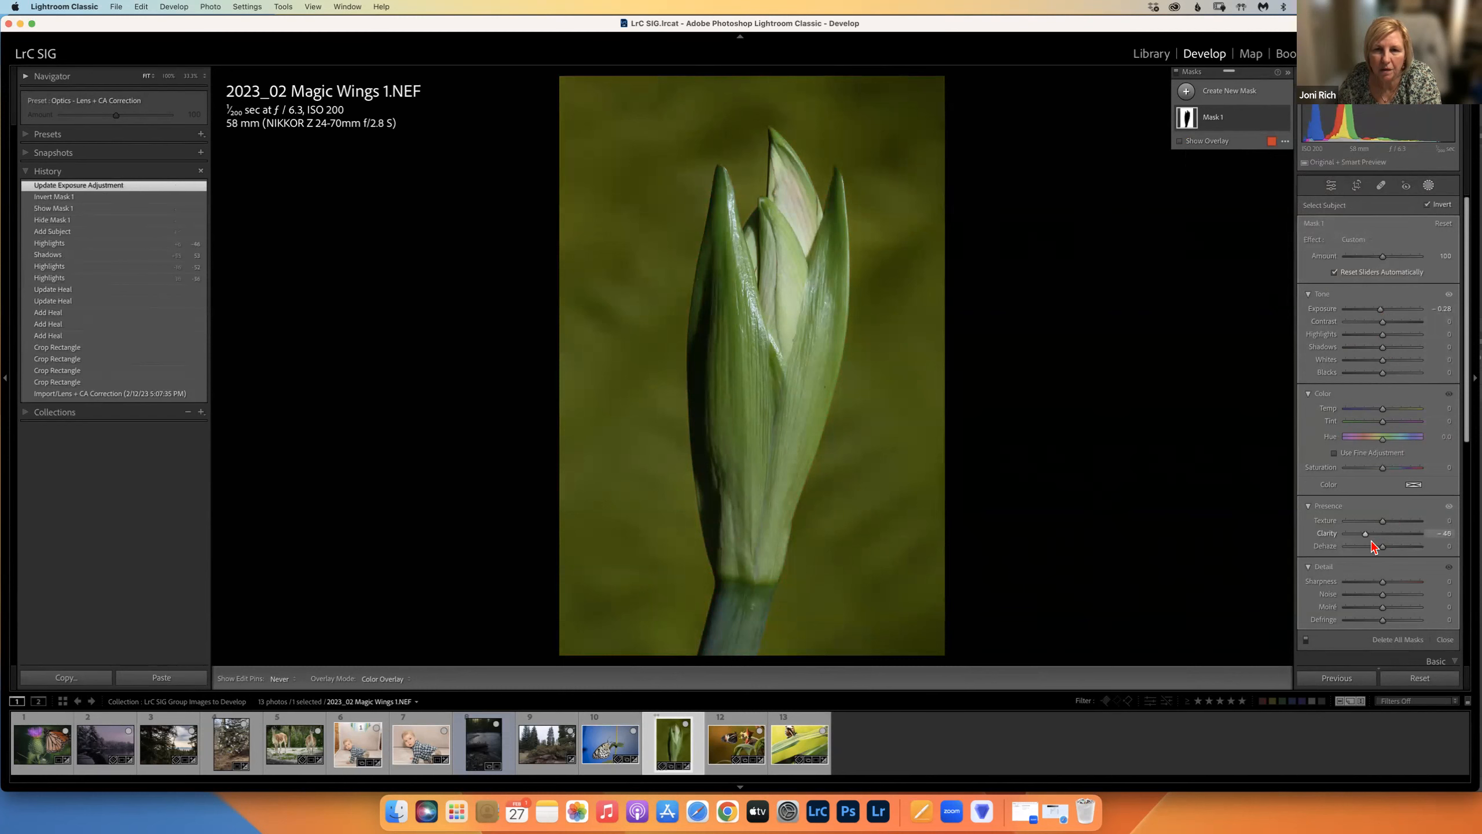
pyautogui.moveTo(1370, 546); pyautogui.dragTo(1377, 550)
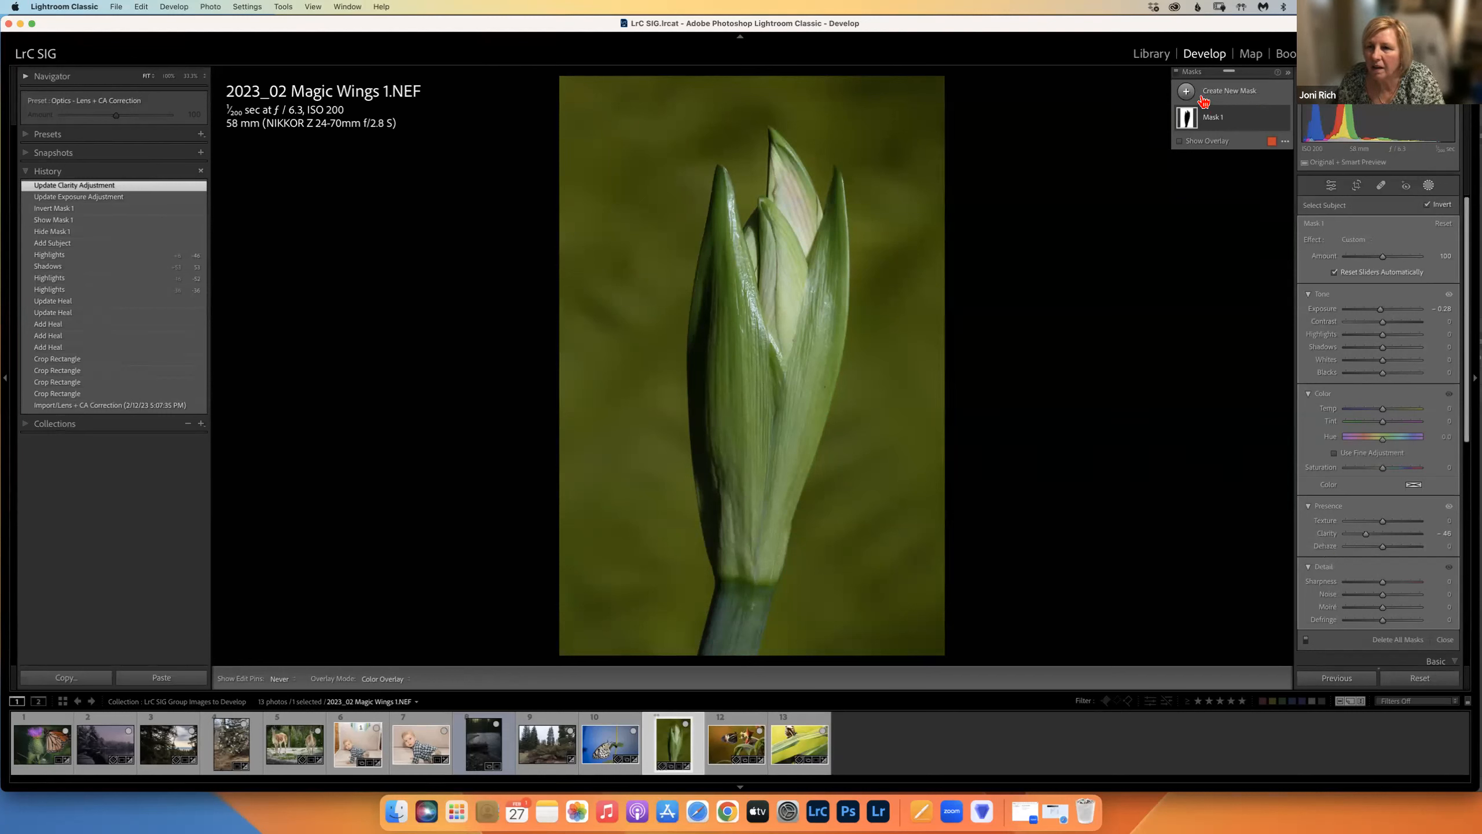
# Step: Heal small blemishes on the bud's right leaf, its centre and the stem with a smaller Heal brush
pyautogui.click(1331, 186)
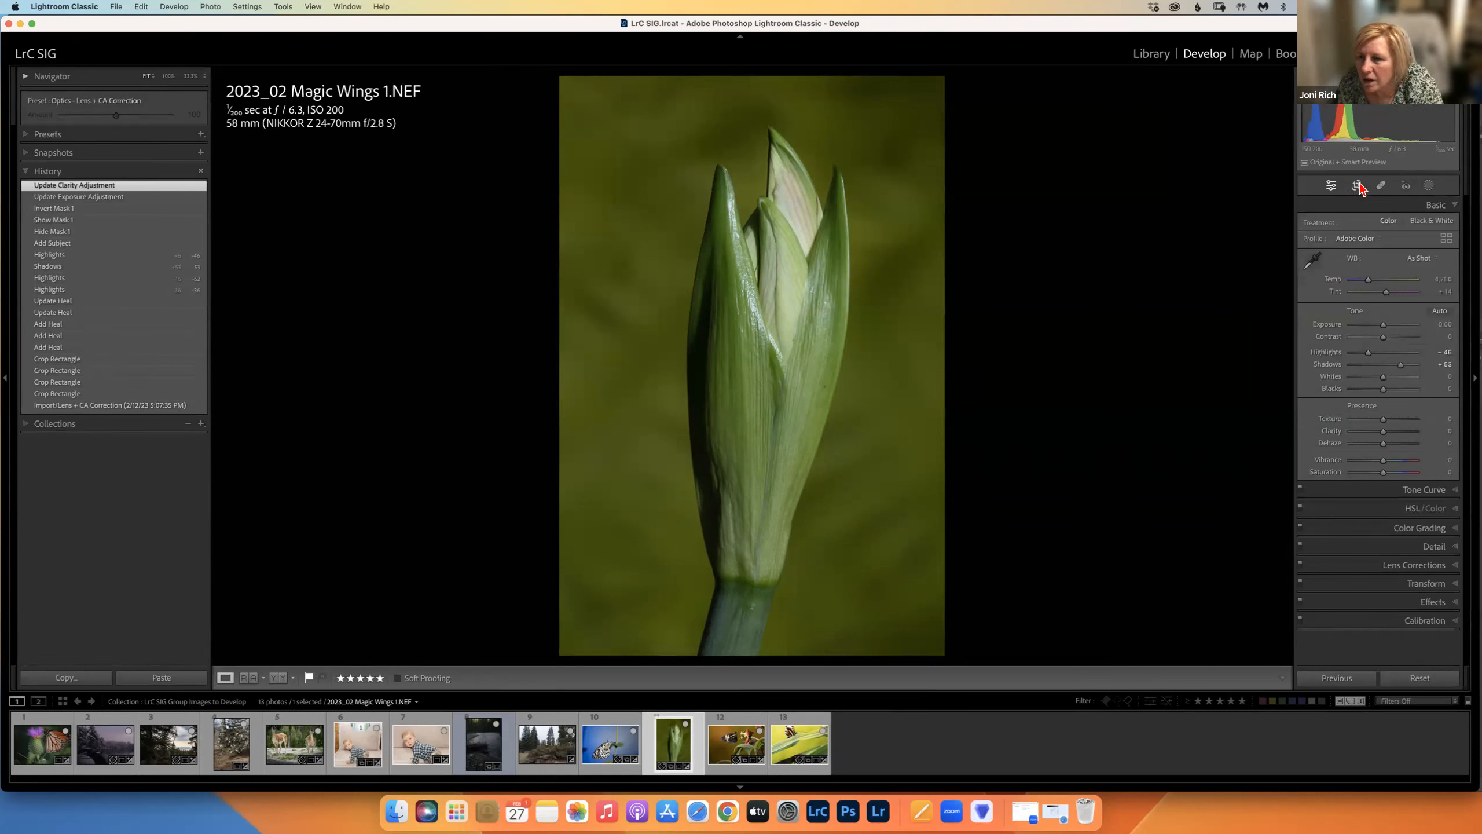
pyautogui.click(1381, 185)
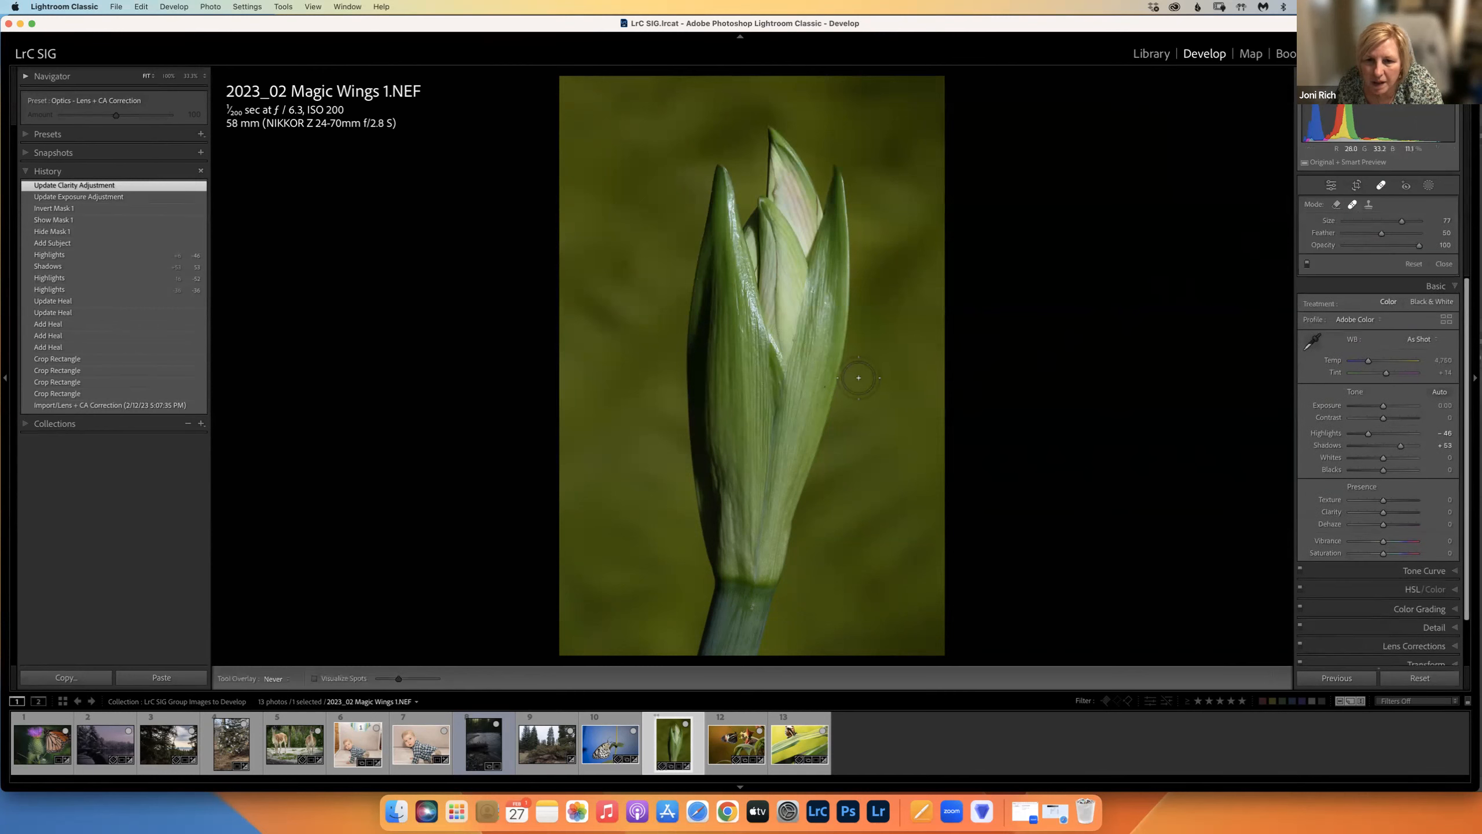
pyautogui.scroll(-2, 817, 390)
pyautogui.scroll(-10, 819, 391)
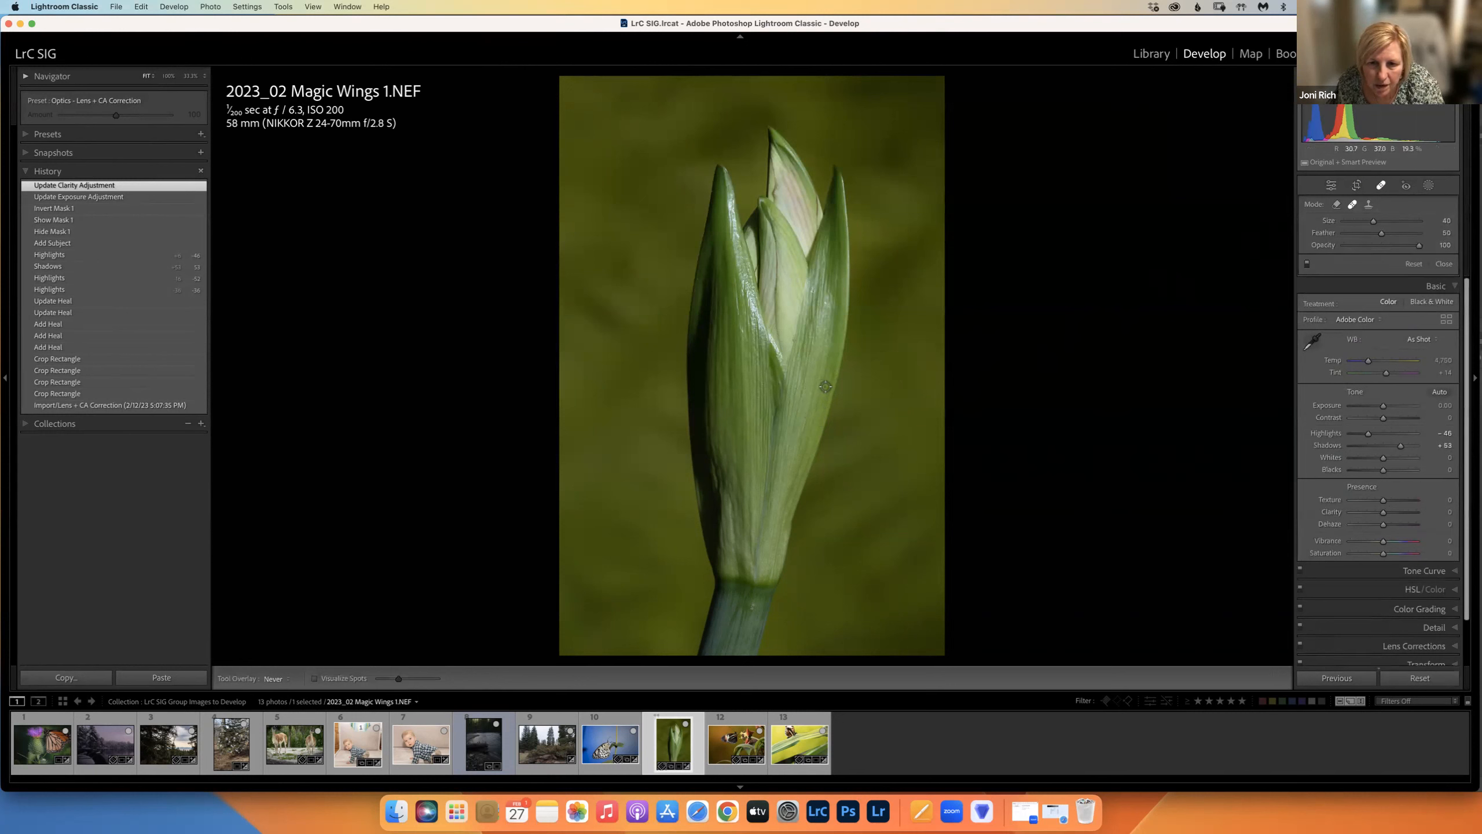
pyautogui.click(825, 388)
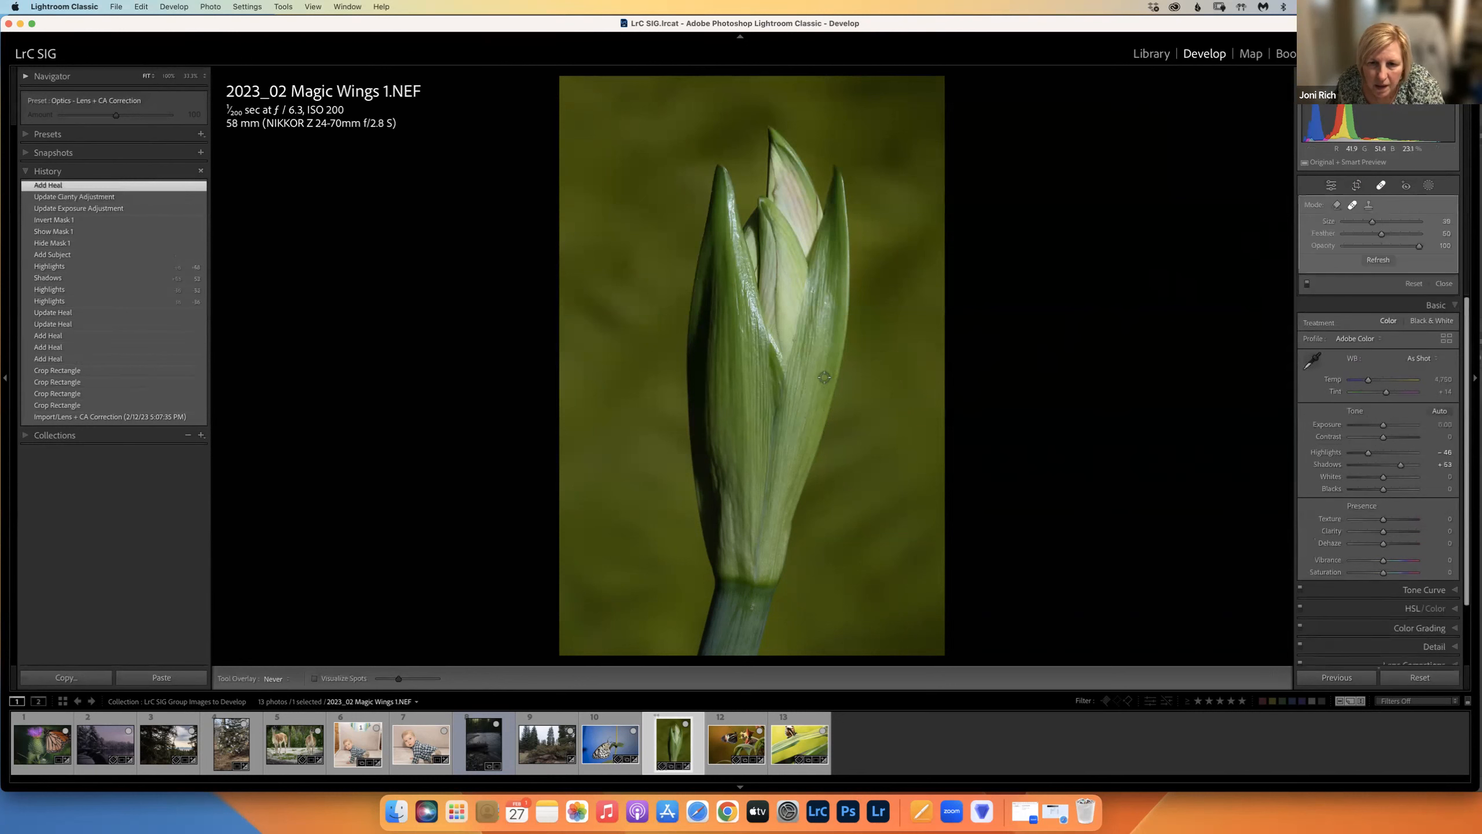
pyautogui.click(792, 341)
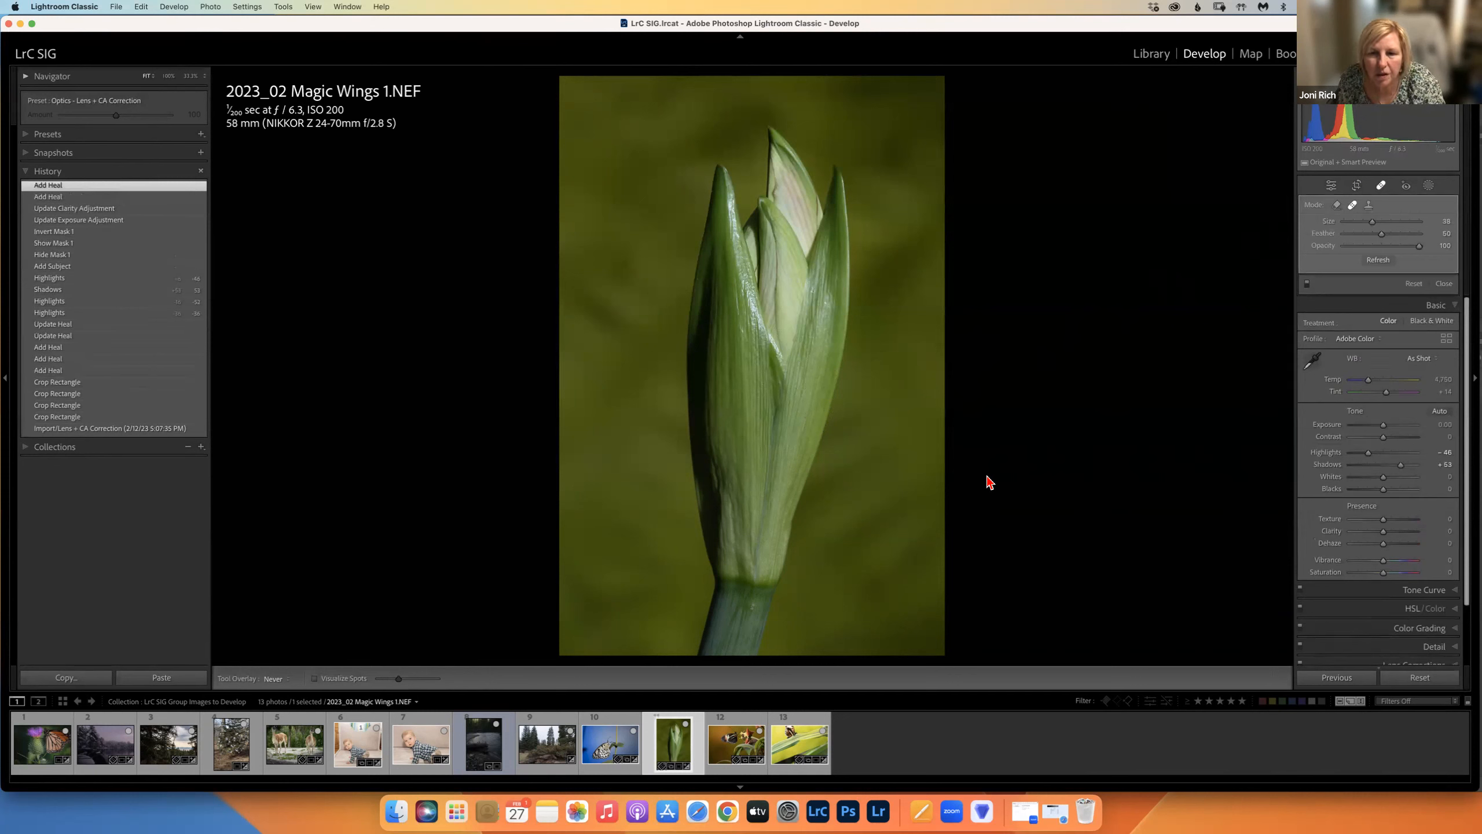
pyautogui.click(752, 606)
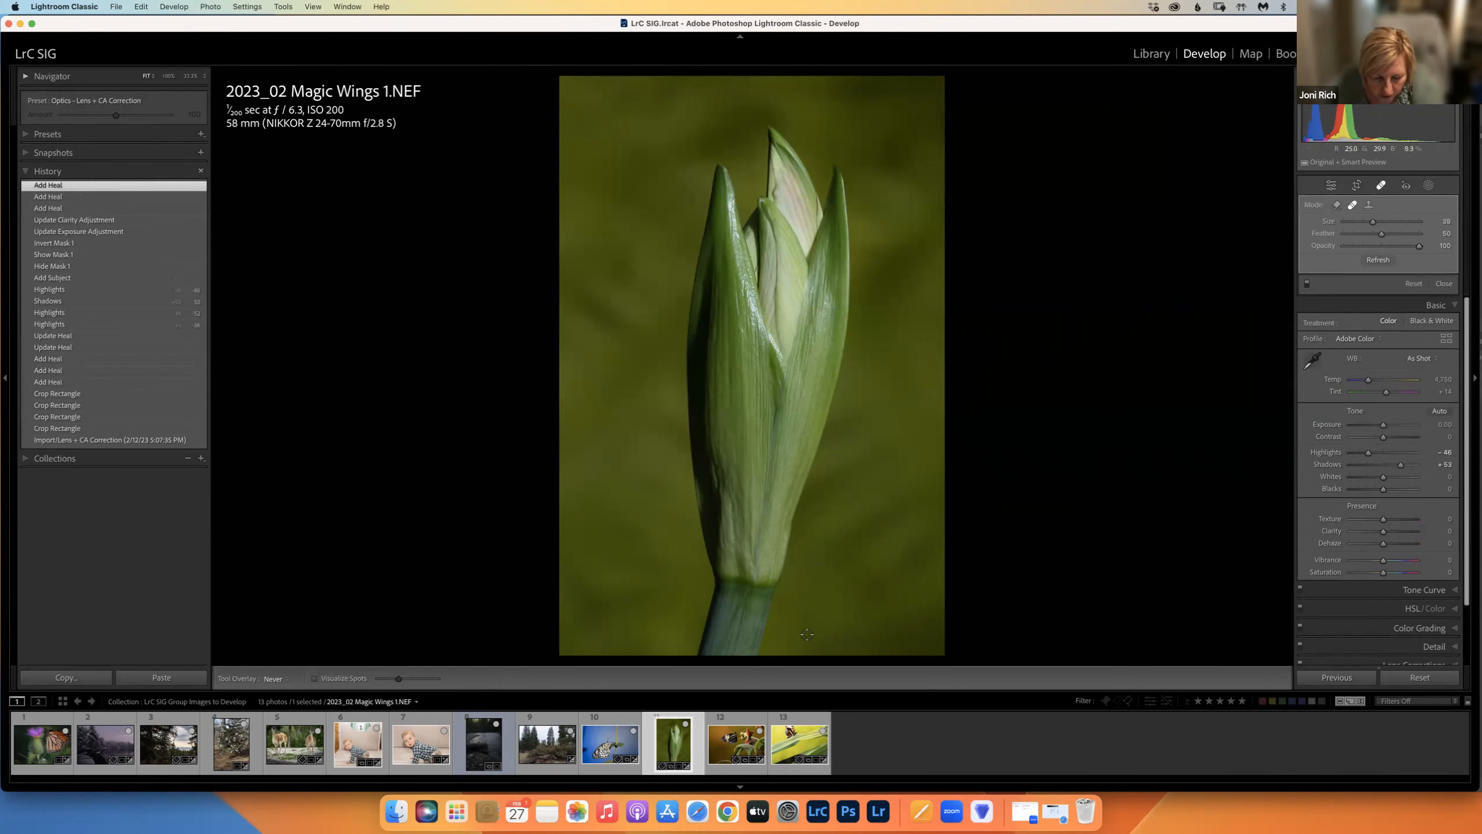
pyautogui.scroll(1, 819, 623)
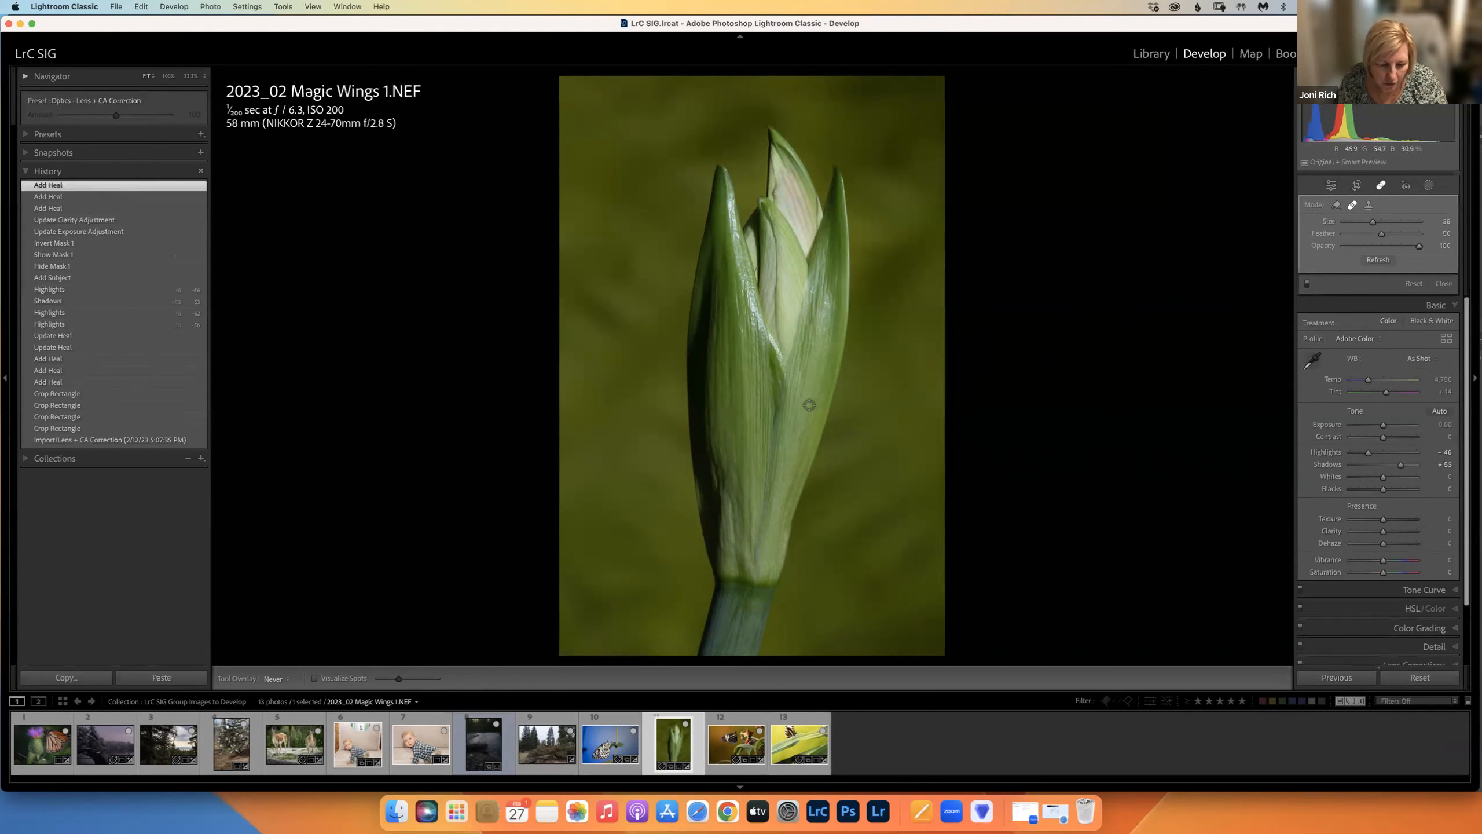
# Step: Toggle the healing spot markers on the bud photo to examine where repairs were made
pyautogui.press('h')
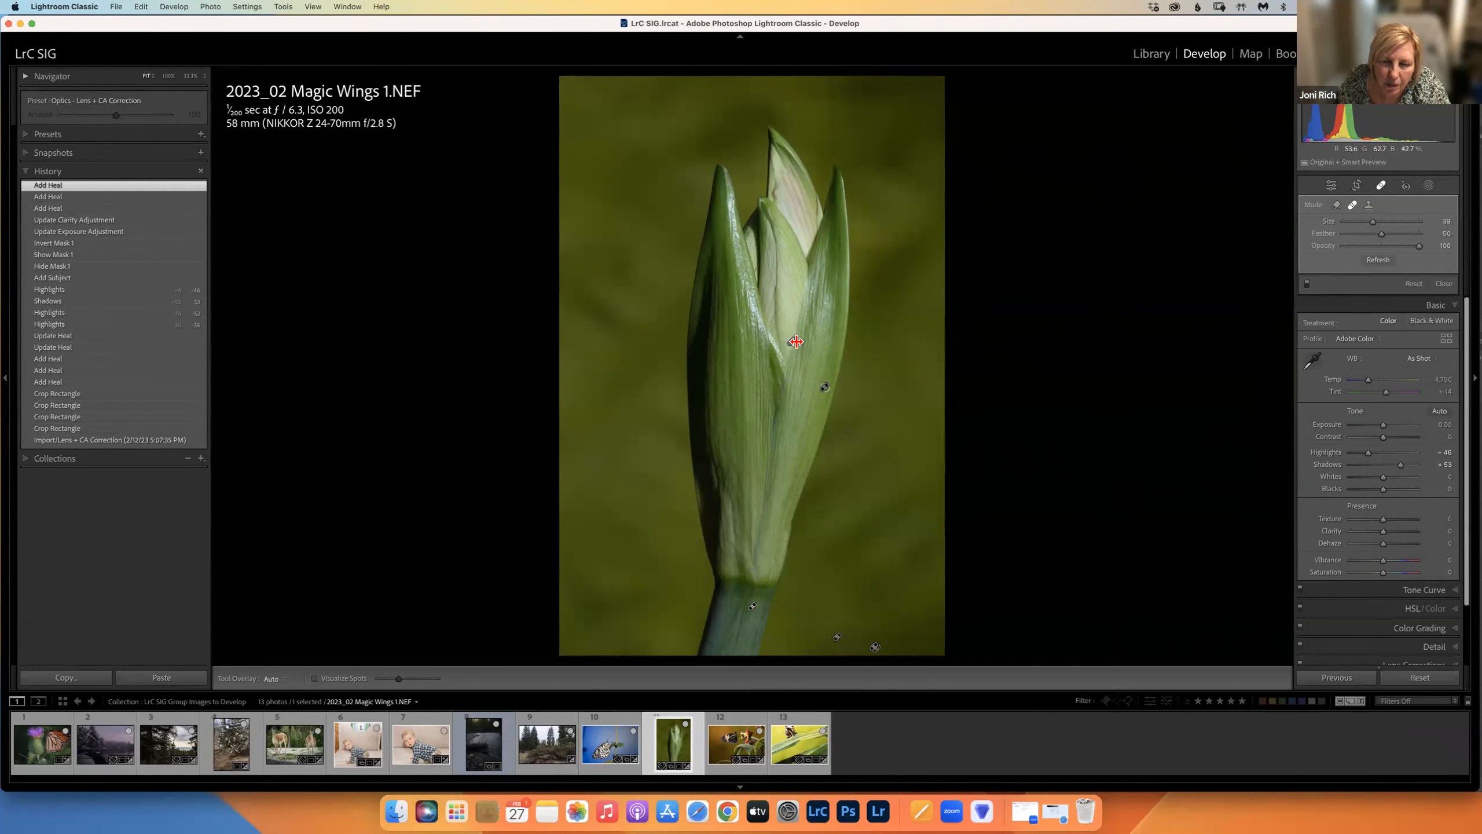
pyautogui.press('h')
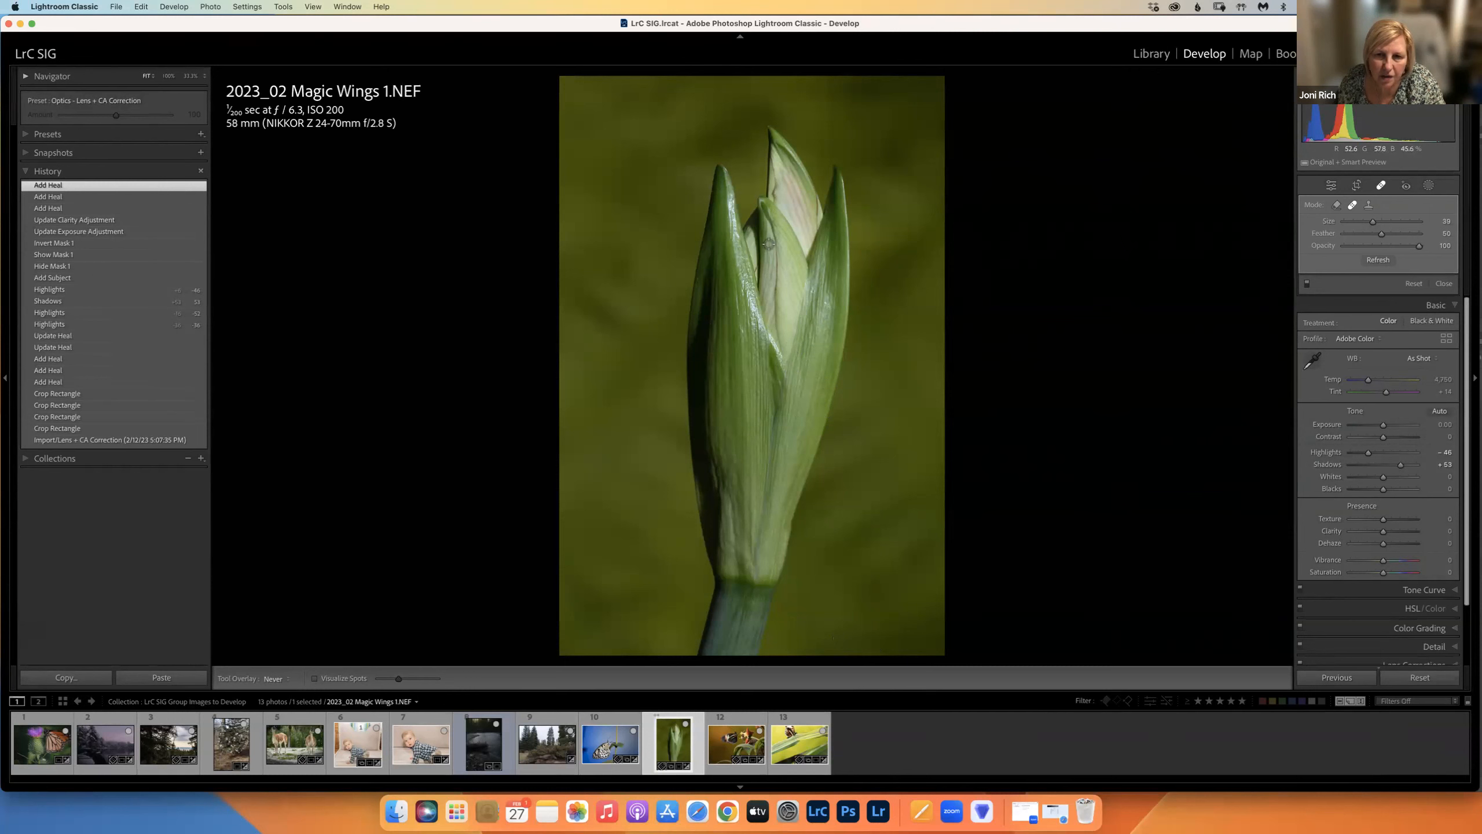
pyautogui.rightClick(1362, 305)
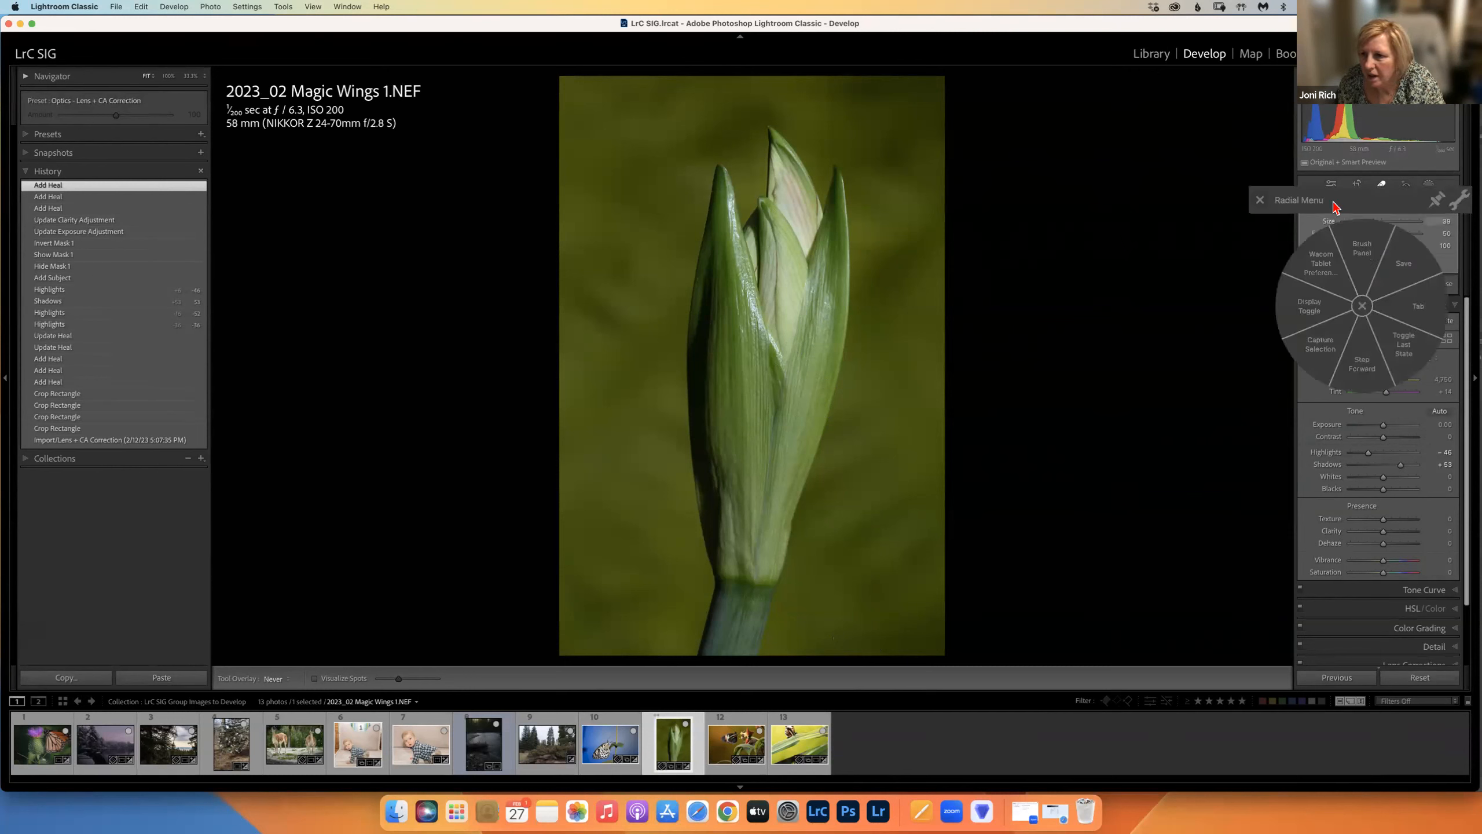
pyautogui.click(1362, 307)
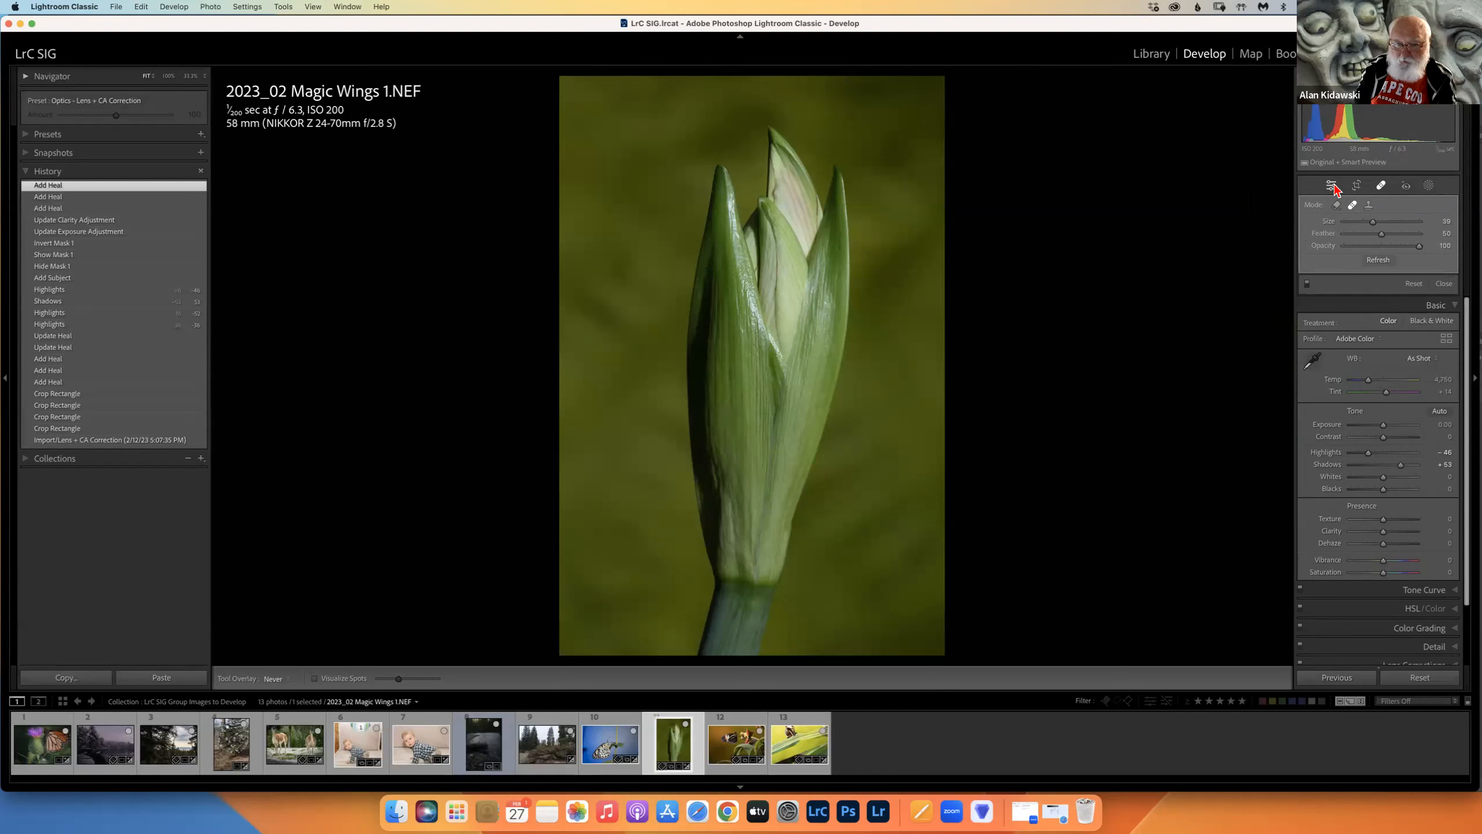
pyautogui.press('h')
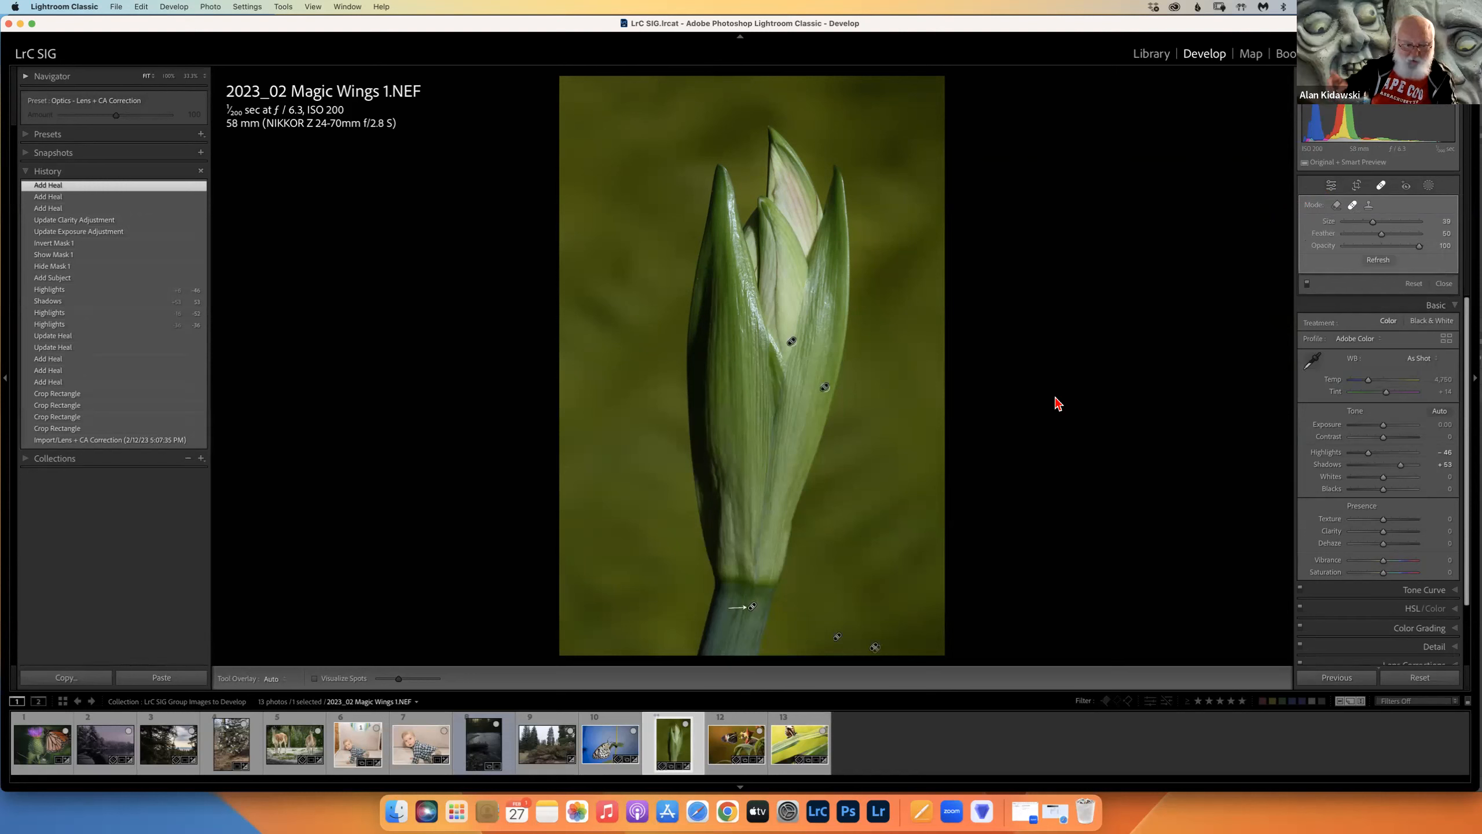
pyautogui.click(826, 386)
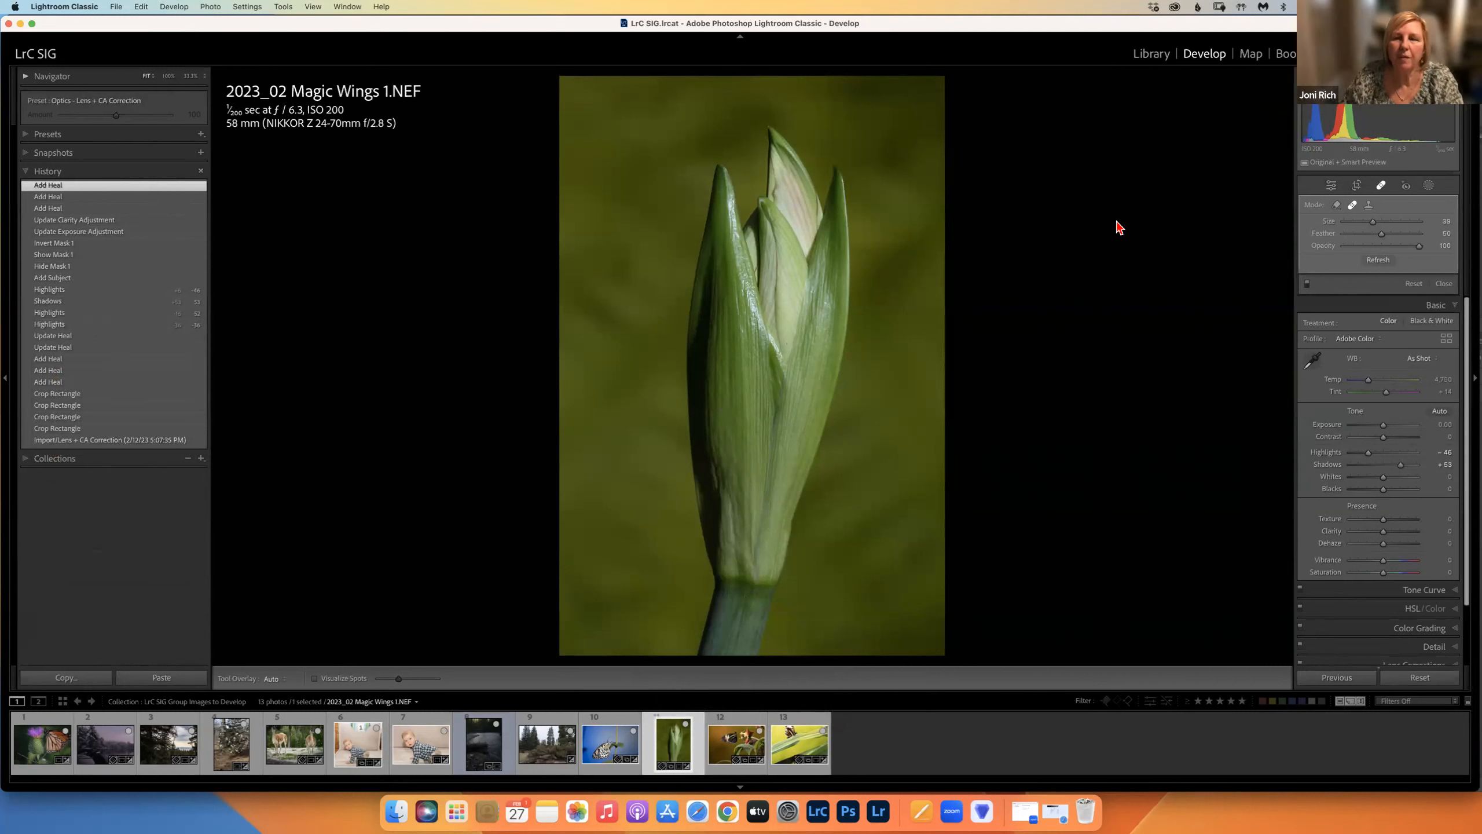
# Step: Hide the healing spot markers, heal another blemish on the bud's right leaf, and return to the Basic adjustments
pyautogui.press('h')
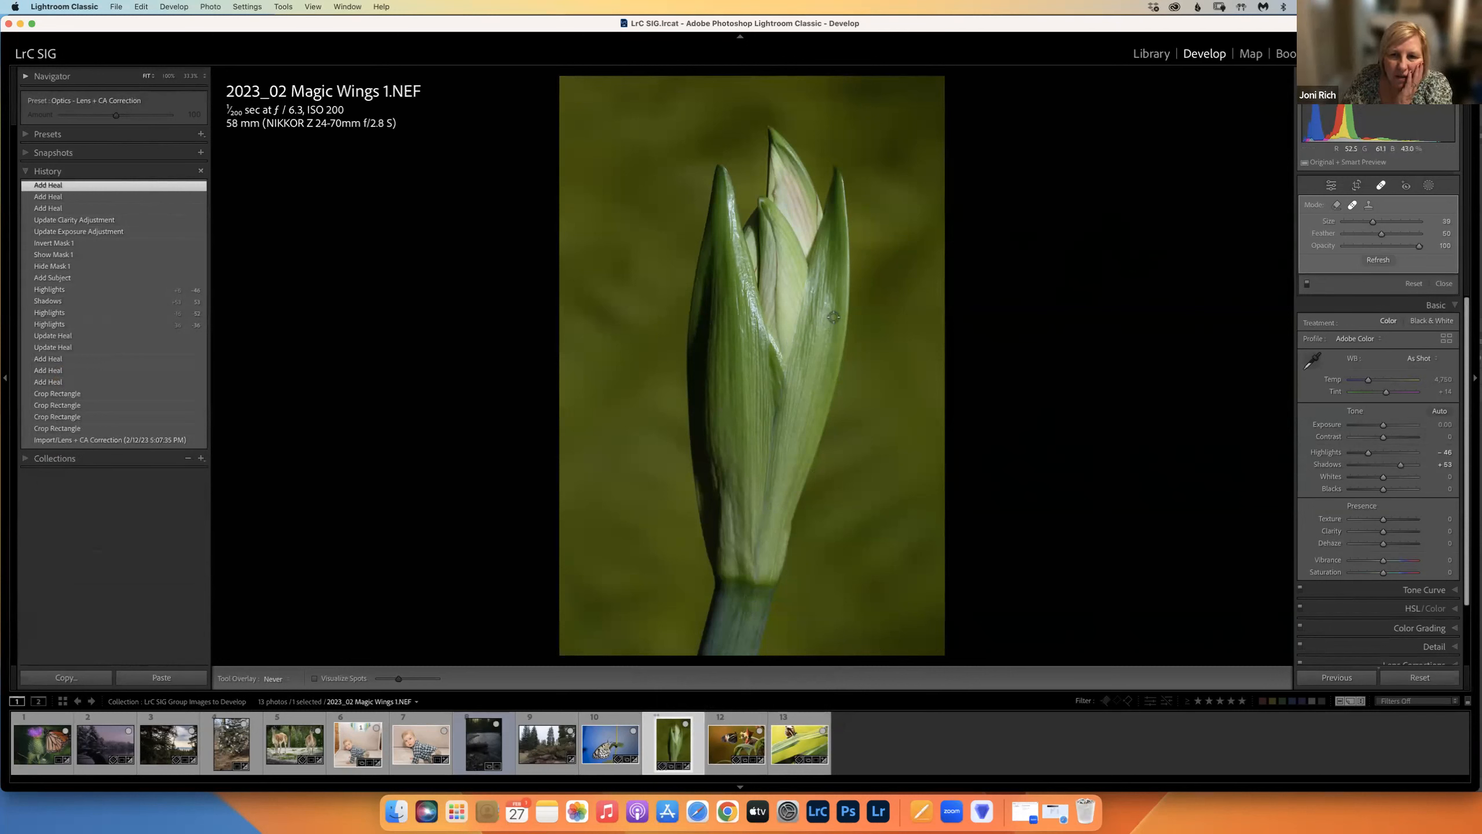
pyautogui.click(819, 328)
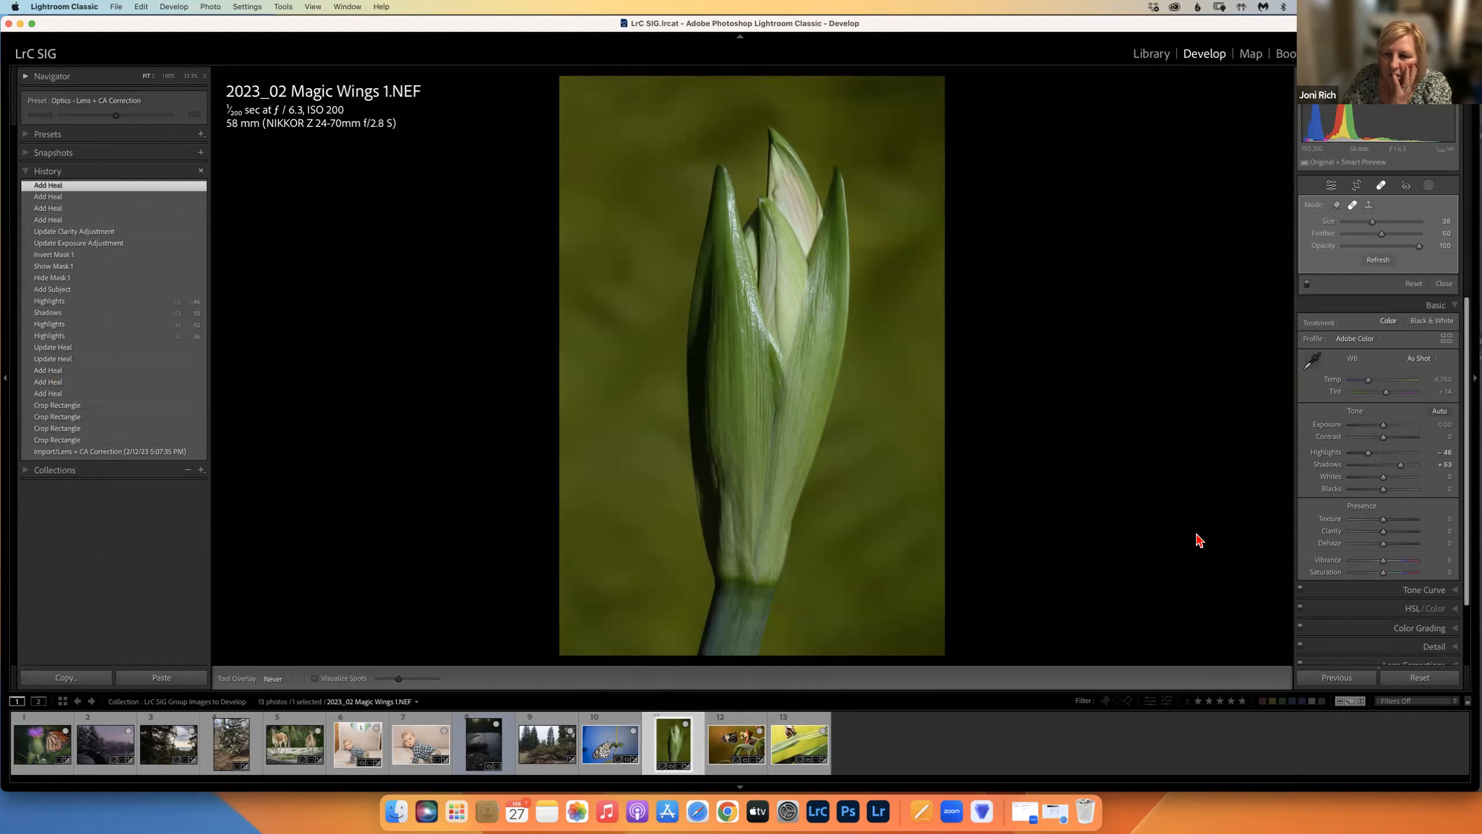
pyautogui.click(1332, 187)
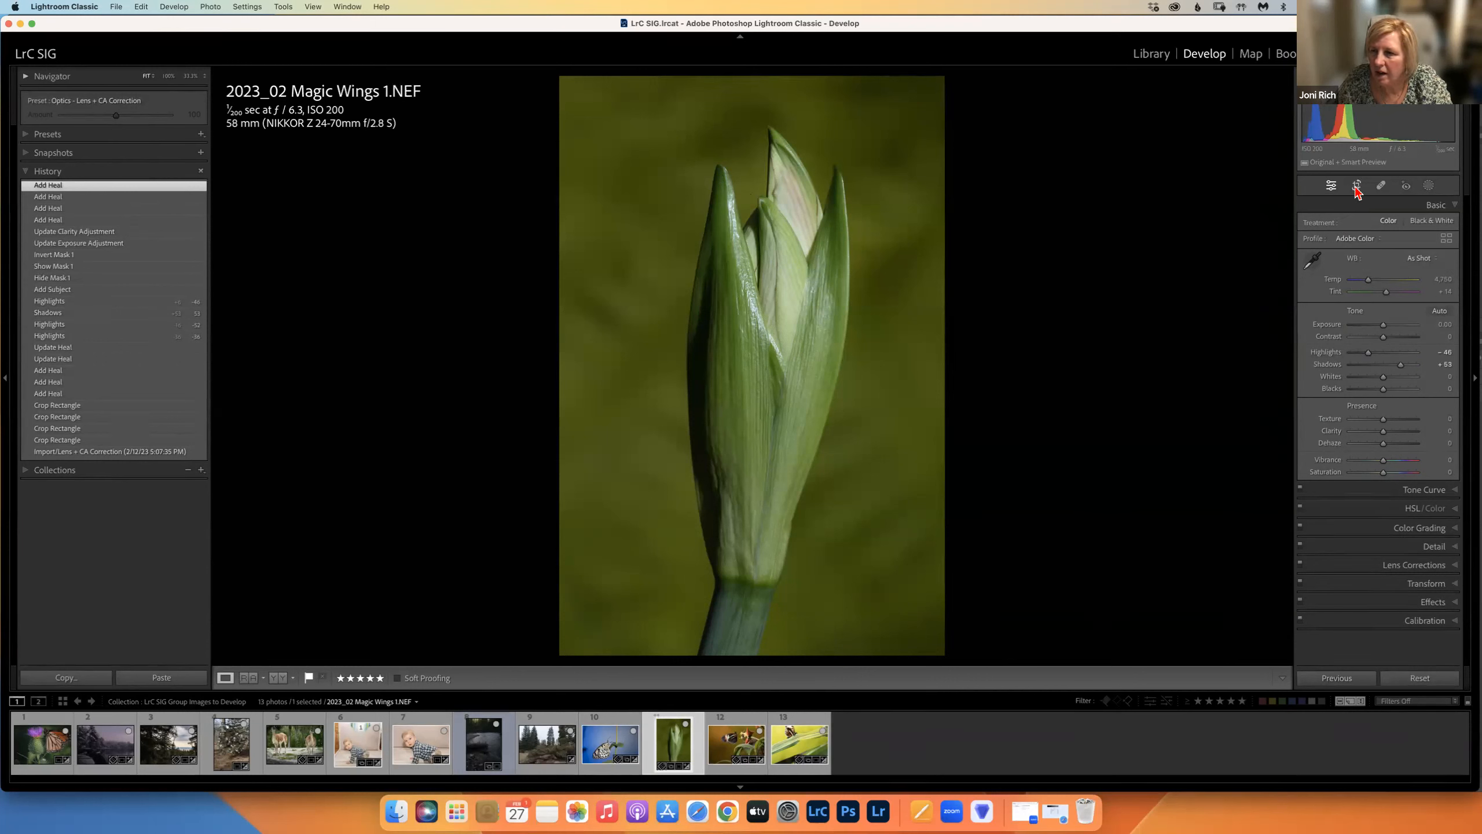
# Step: Add a new brush mask with brush size 2.0 and paint along the shiny inner edge of the left leaf
pyautogui.click(1429, 188)
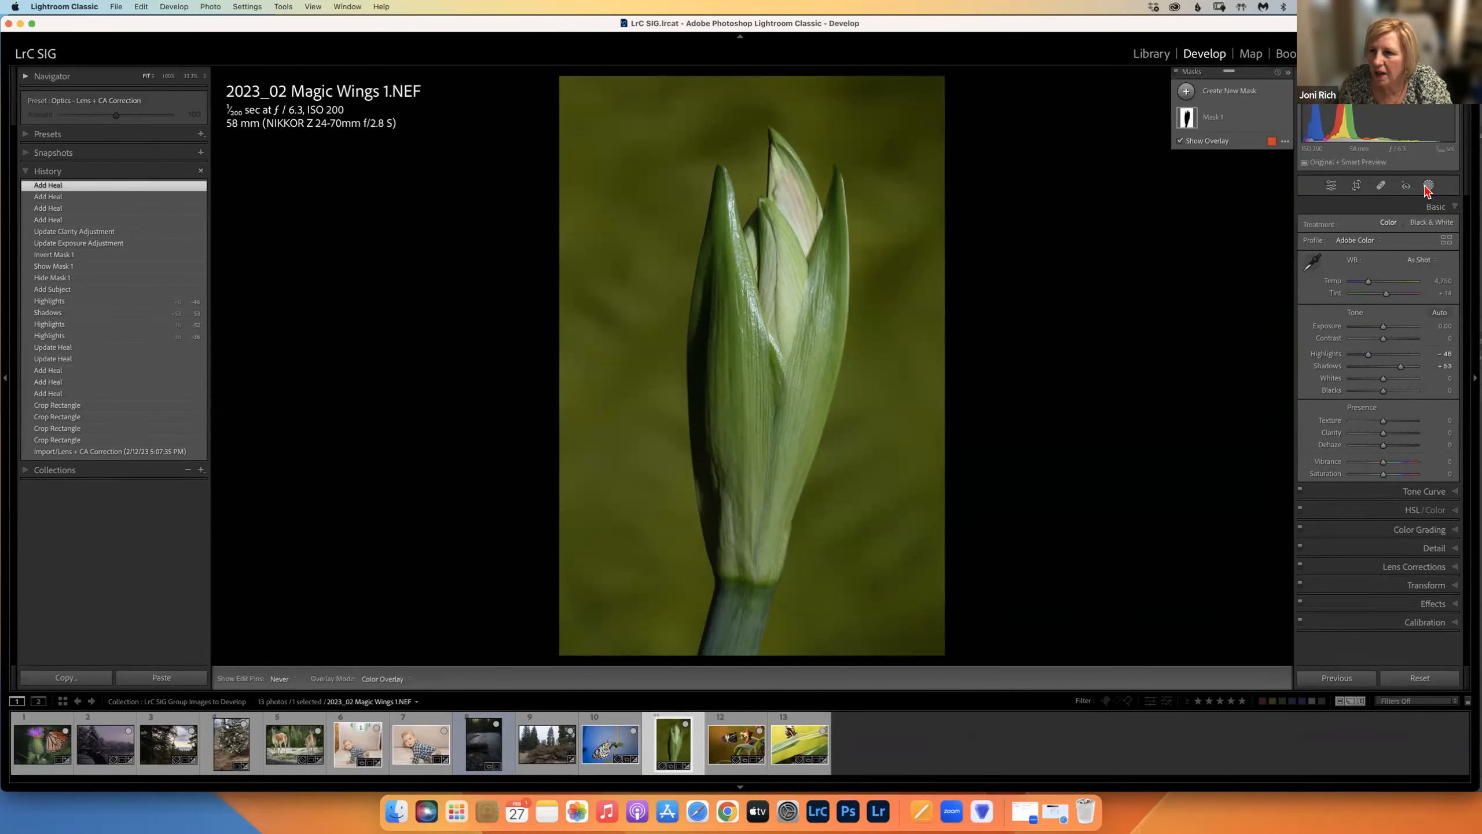
pyautogui.click(1186, 92)
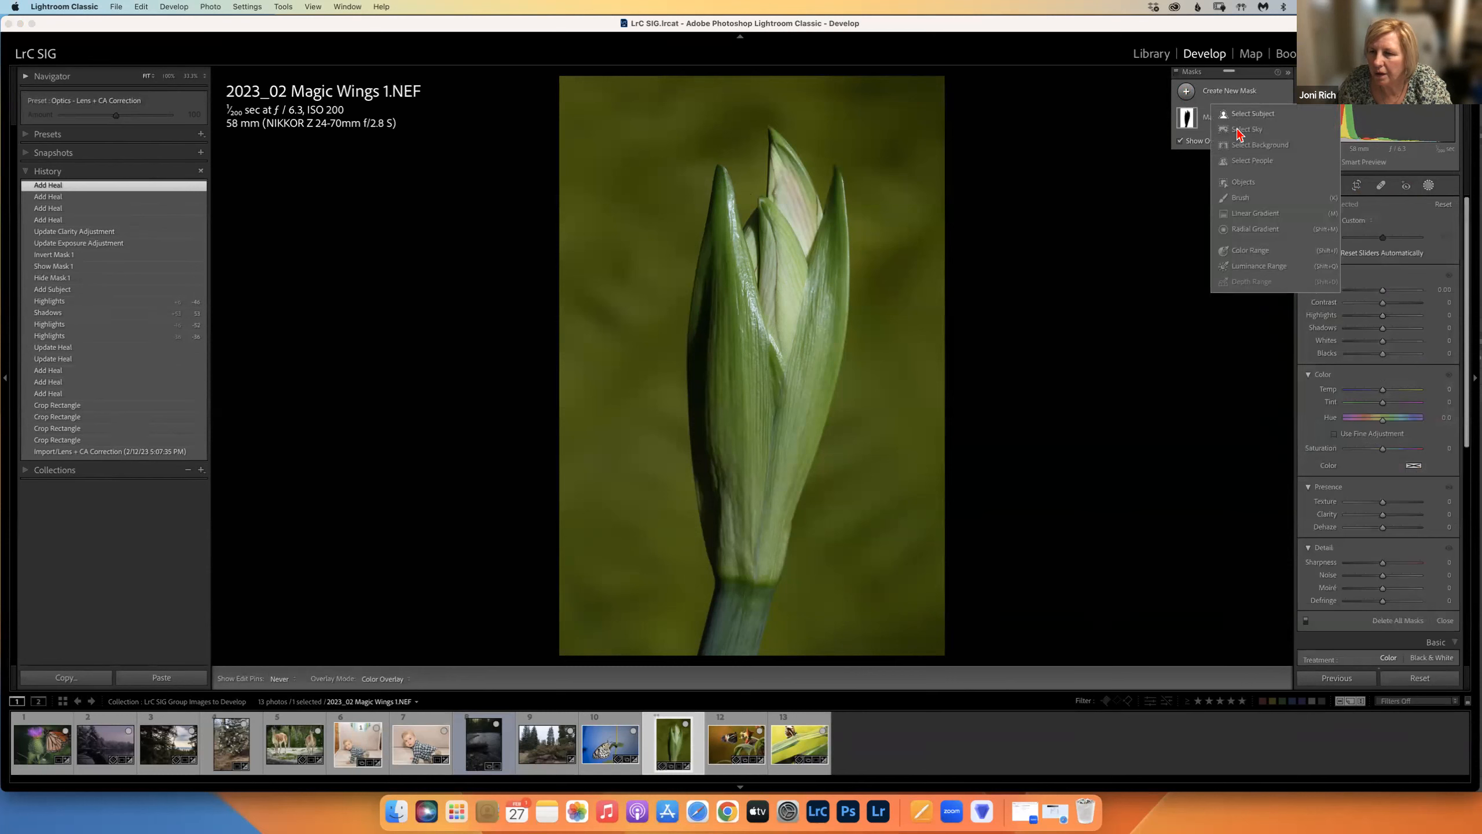
pyautogui.click(1241, 198)
pyautogui.scroll(-5, 733, 221)
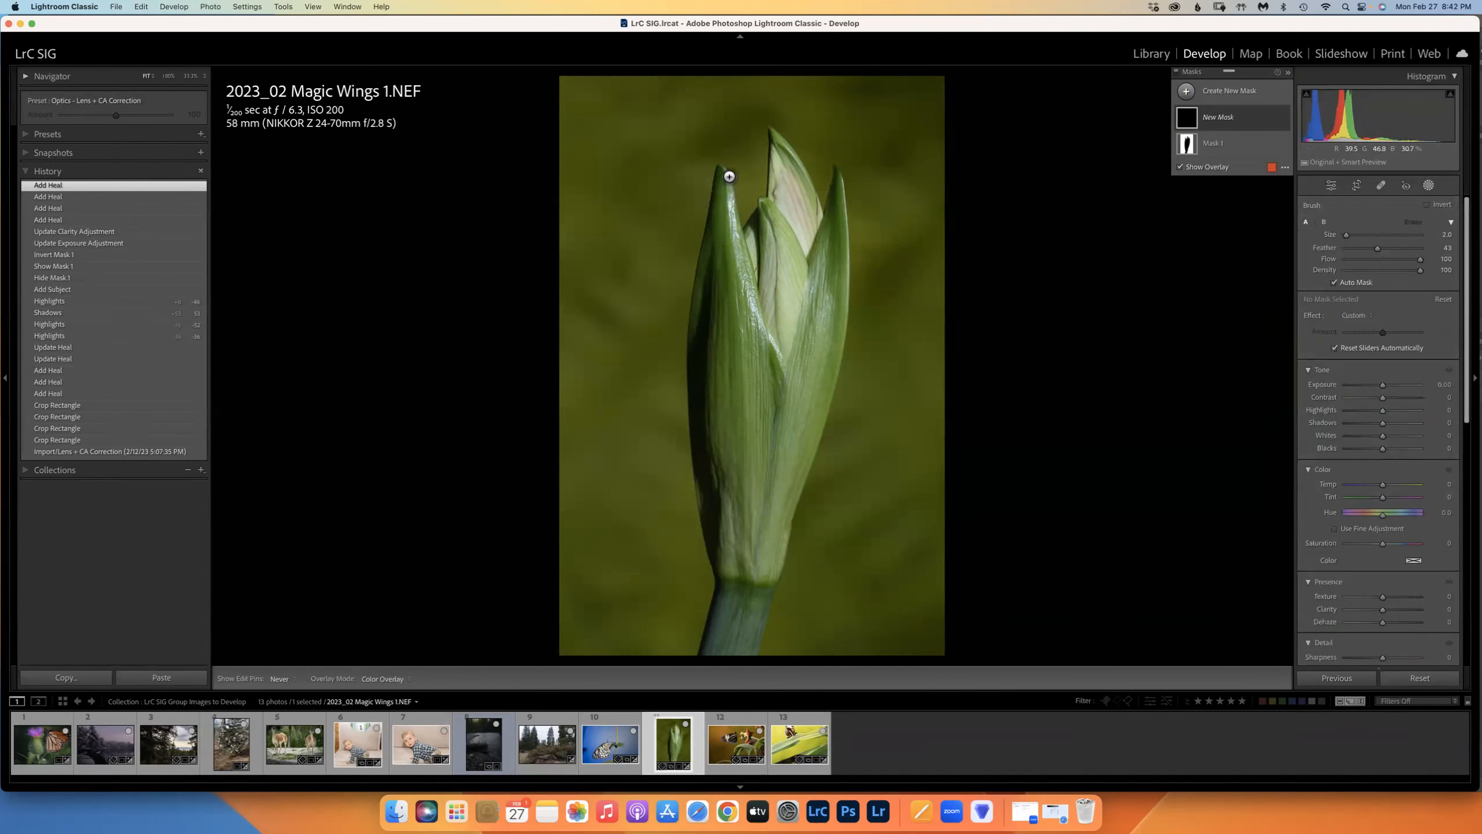
pyautogui.moveTo(729, 186)
pyautogui.mouseDown()
pyautogui.moveTo(786, 368)
pyautogui.moveTo(749, 320)
pyautogui.moveTo(745, 301)
pyautogui.moveTo(768, 335)
pyautogui.moveTo(738, 285)
pyautogui.moveTo(724, 183)
pyautogui.moveTo(745, 298)
pyautogui.moveTo(777, 355)
pyautogui.moveTo(753, 330)
pyautogui.mouseUp()
# Step: Try extending the brush mask over the right leaf's highlights and the leaf tips, and undo those strokes
pyautogui.moveTo(816, 280); pyautogui.dragTo(814, 310)
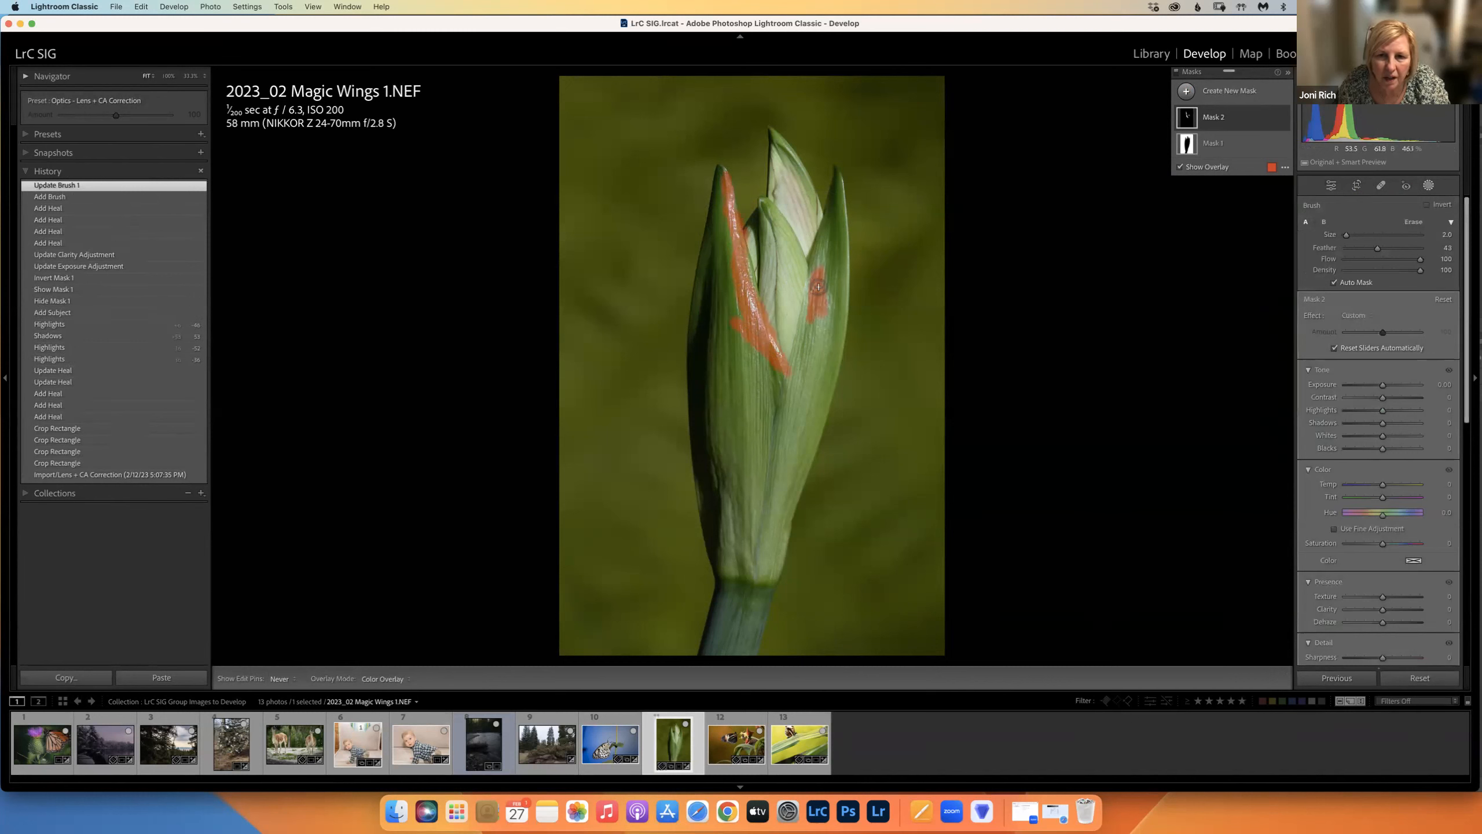
pyautogui.moveTo(846, 217)
pyautogui.mouseDown()
pyautogui.moveTo(848, 274)
pyautogui.moveTo(838, 163)
pyautogui.mouseUp()
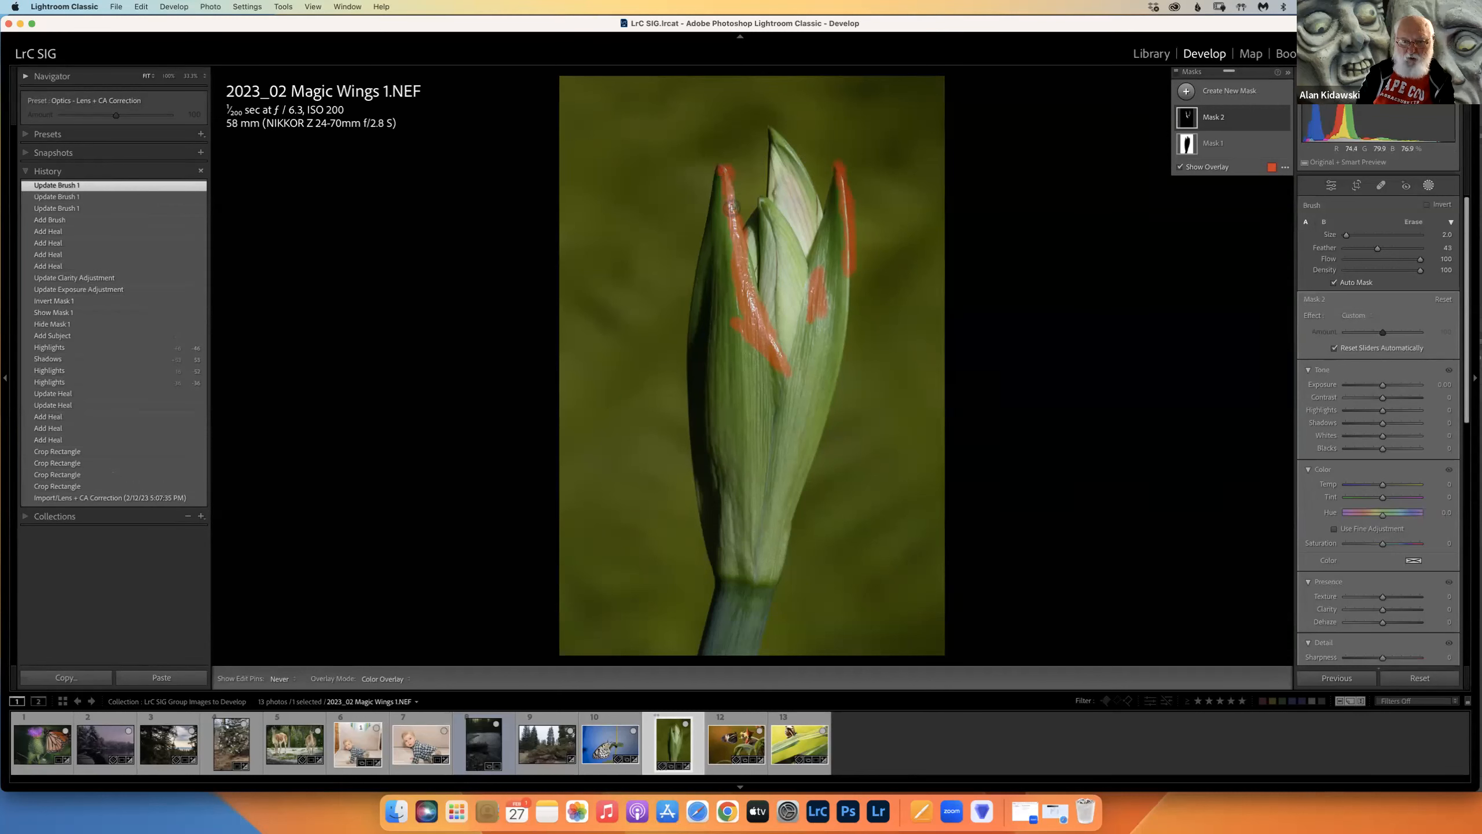
pyautogui.press('super+z')
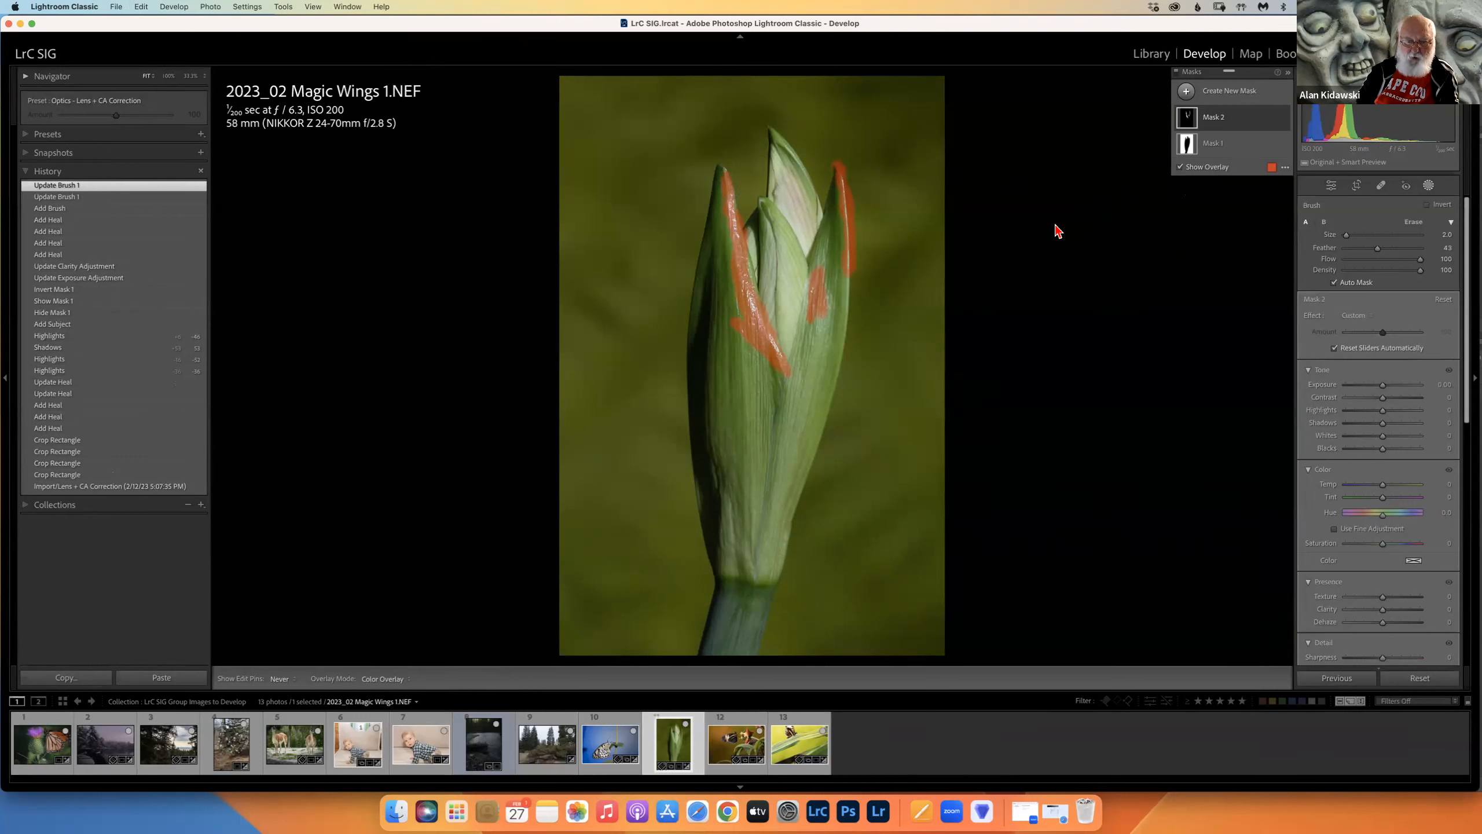
pyautogui.press('super+z')
pyautogui.press('super+z')
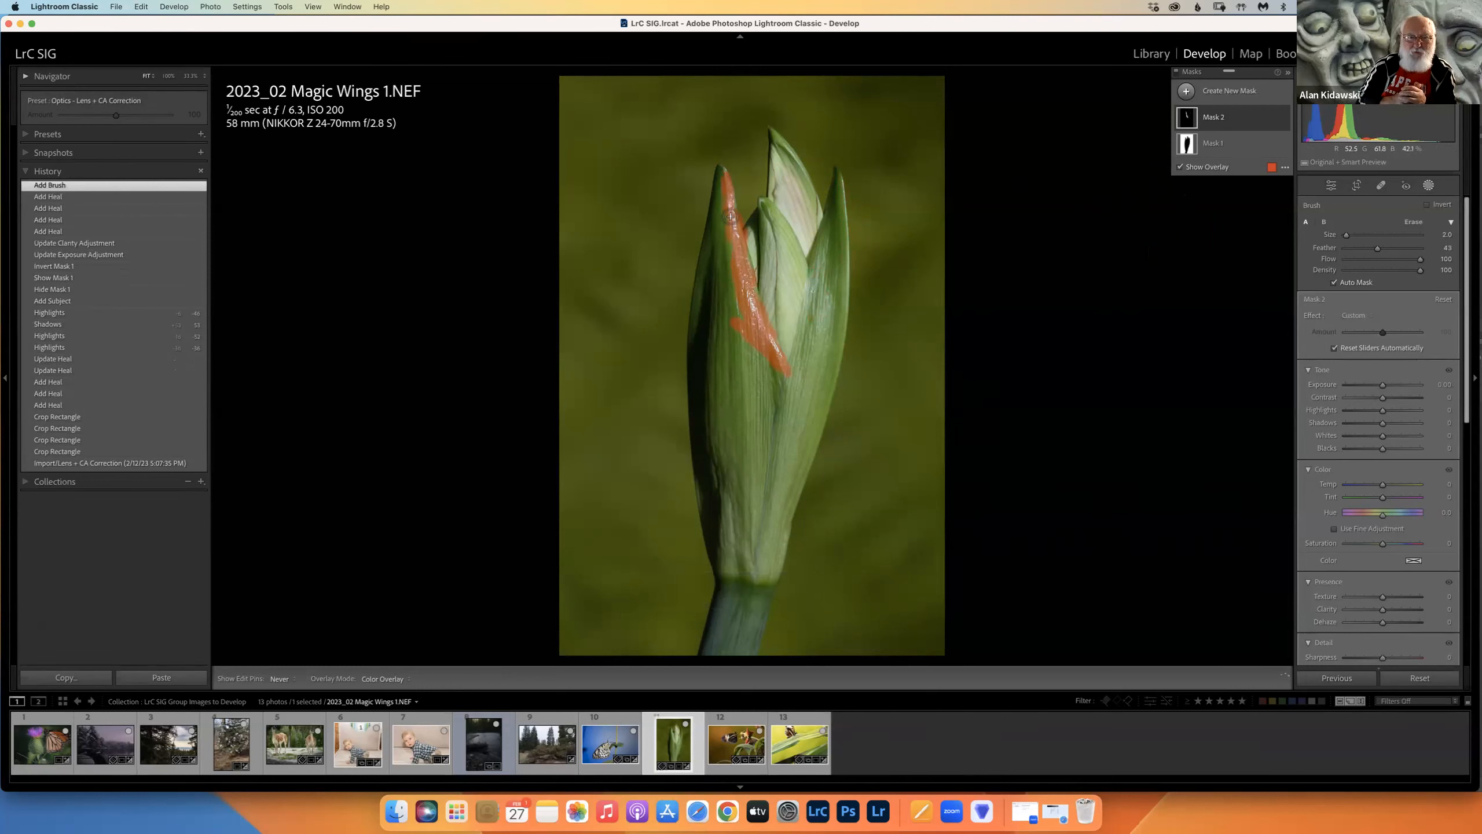
# Step: Paint over the left leaf's shiny edge again and erase the brush mask's spill onto the leaf beside it
pyautogui.moveTo(727, 204); pyautogui.dragTo(753, 318)
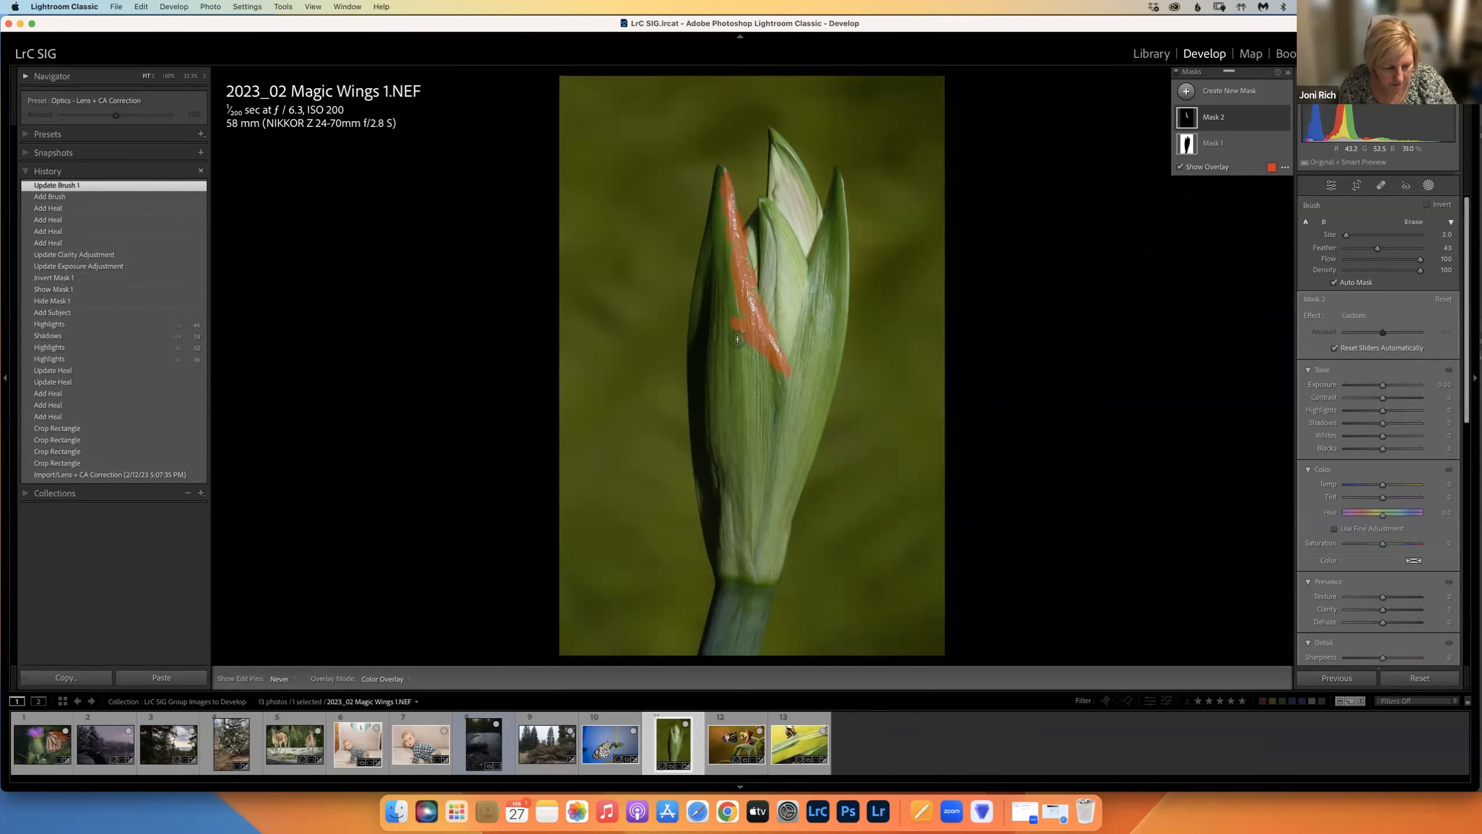
pyautogui.press('alt')
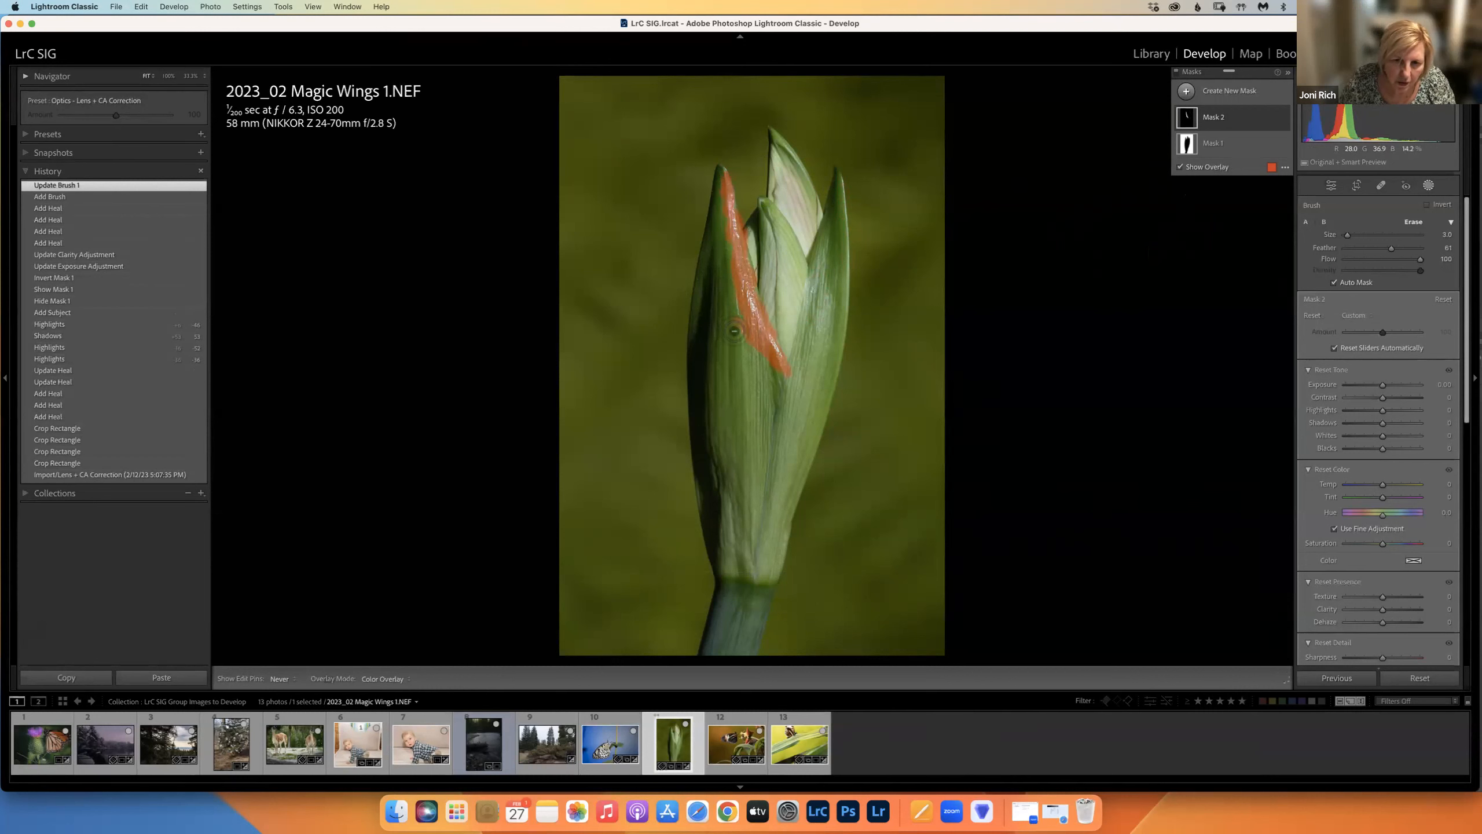
pyautogui.keyDown('alt'); pyautogui.click(741, 330); pyautogui.keyUp('alt')
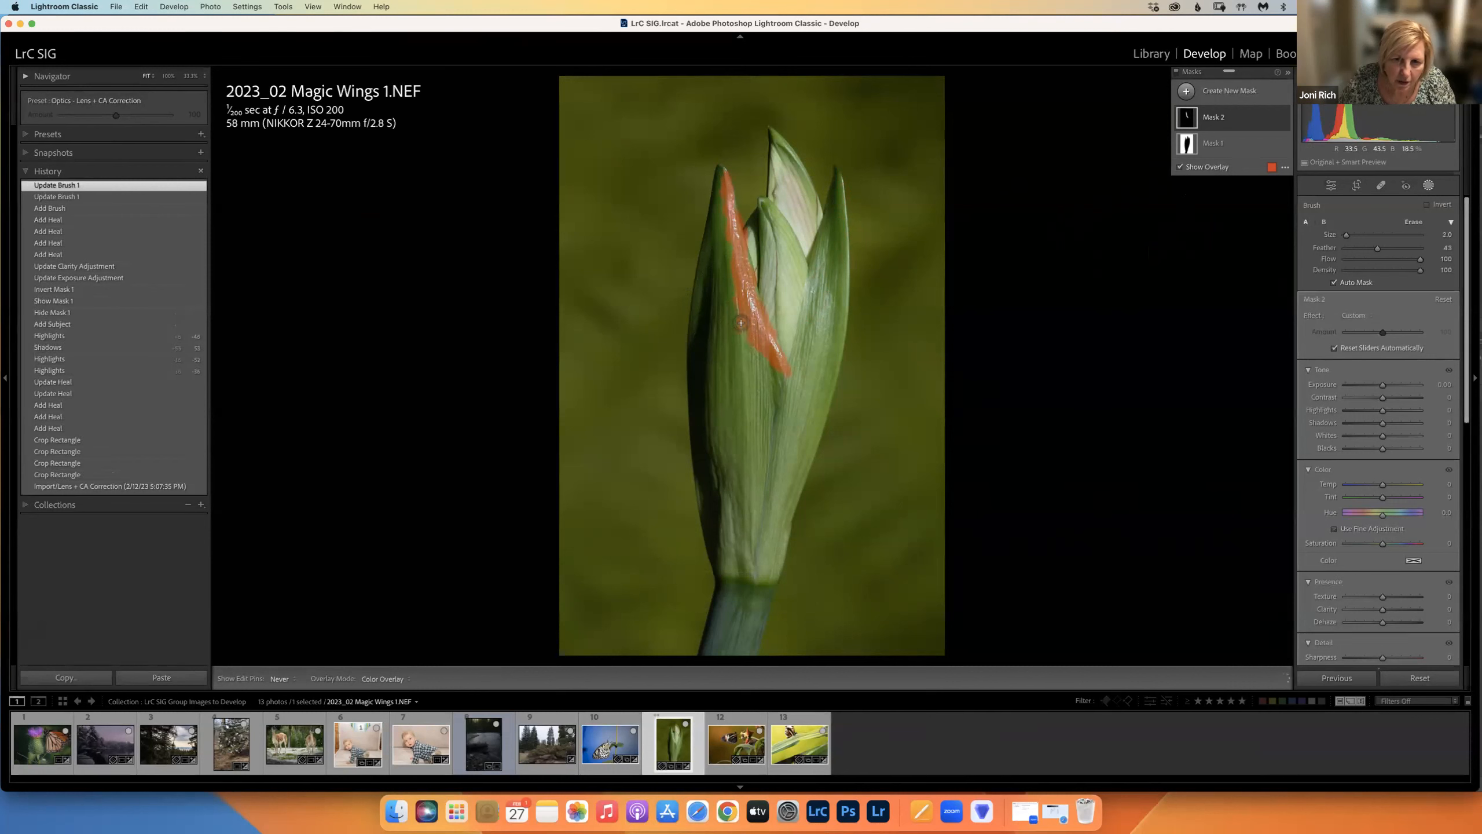
# Step: Hide the mask overlay, set the left leaf mask's Highlights to -30 and adjust its Exposure, and raise the brush Feather to 61
pyautogui.click(1180, 167)
pyautogui.moveTo(1382, 410)
pyautogui.mouseDown()
pyautogui.moveTo(1365, 419)
pyautogui.moveTo(1386, 394)
pyautogui.mouseUp()
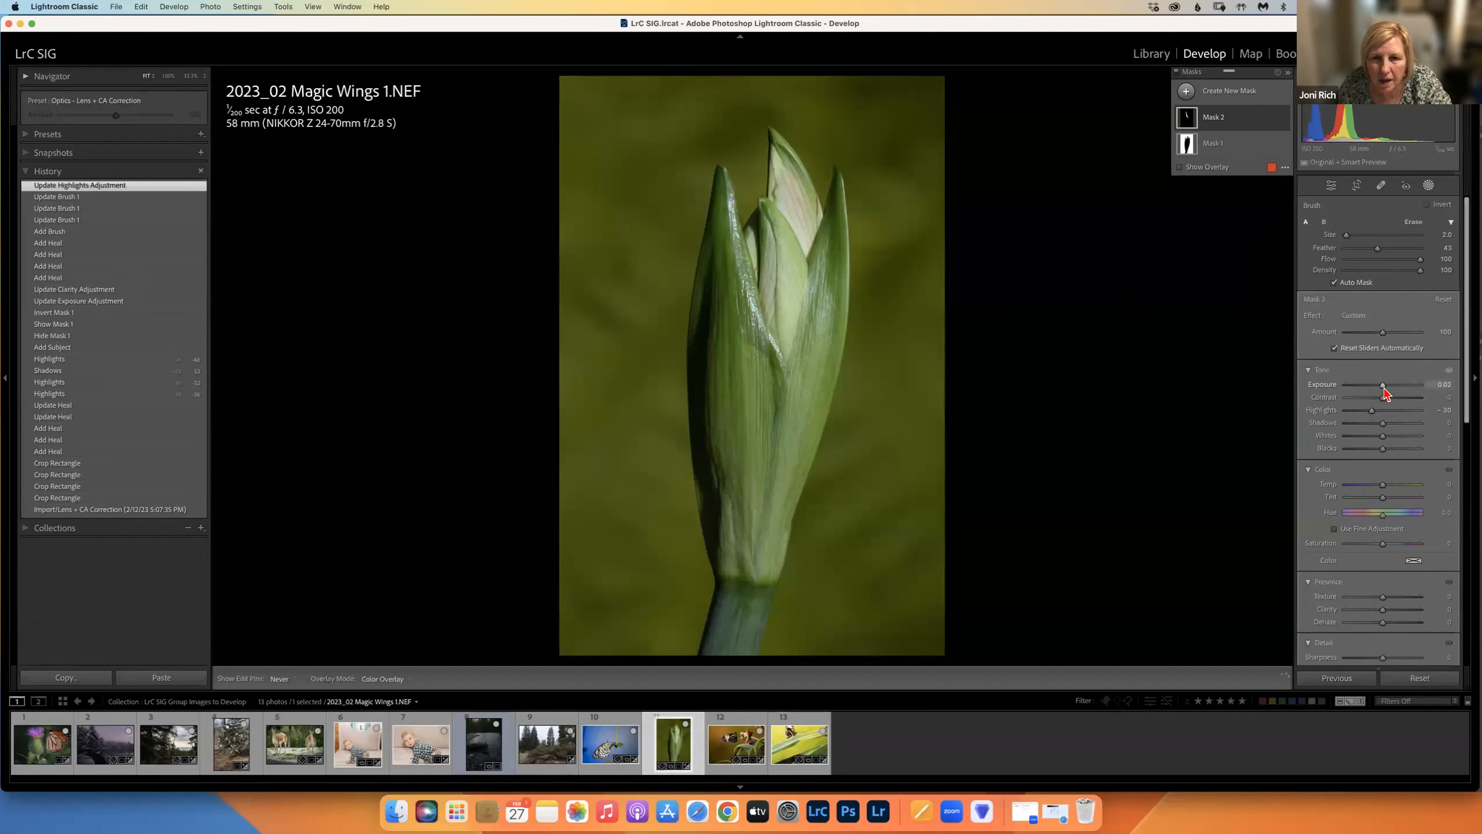
pyautogui.moveTo(1389, 393); pyautogui.dragTo(1390, 390)
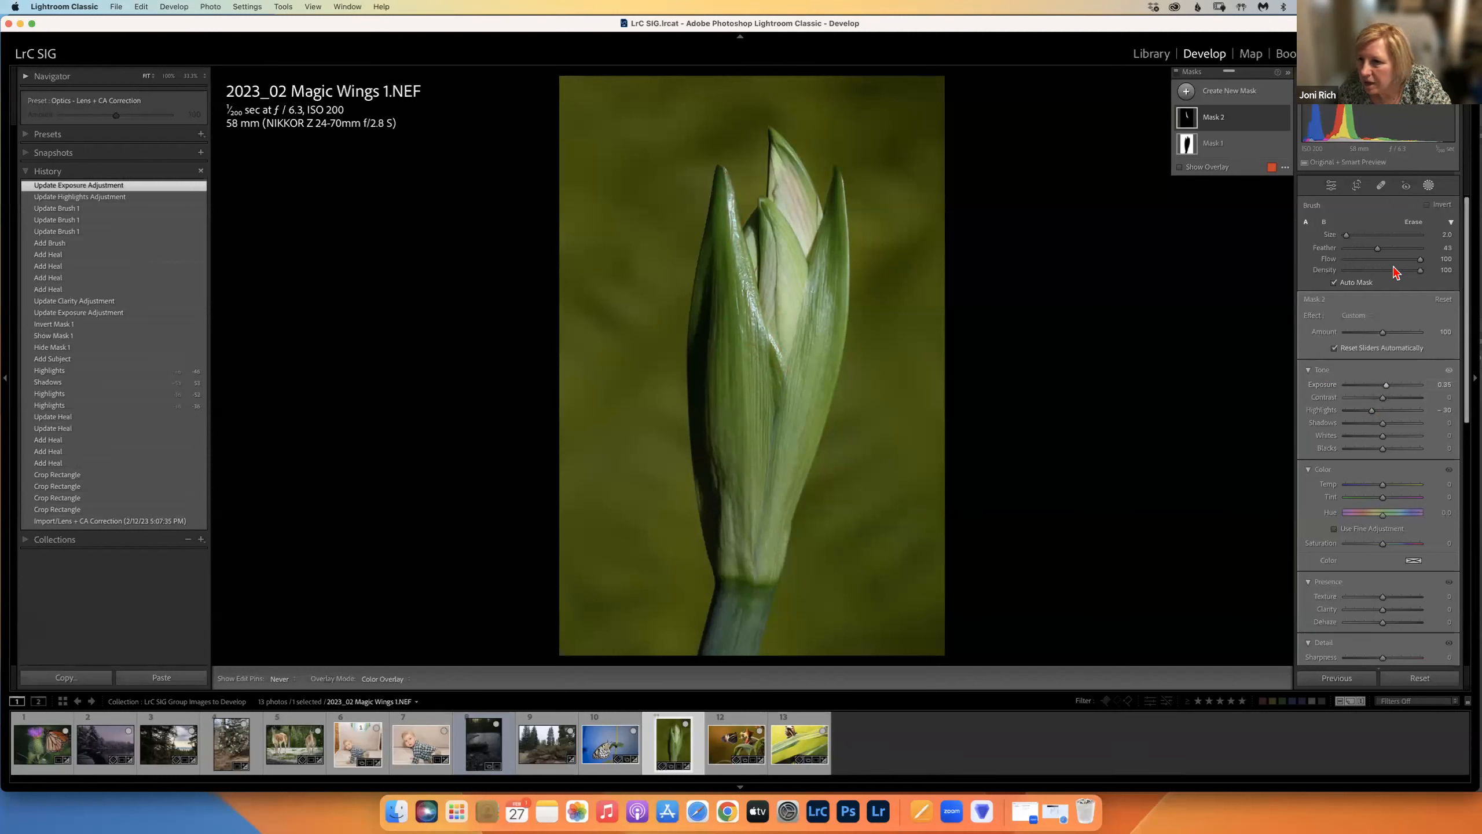
pyautogui.moveTo(1378, 249); pyautogui.dragTo(1394, 250)
pyautogui.moveTo(1388, 386); pyautogui.dragTo(1387, 396)
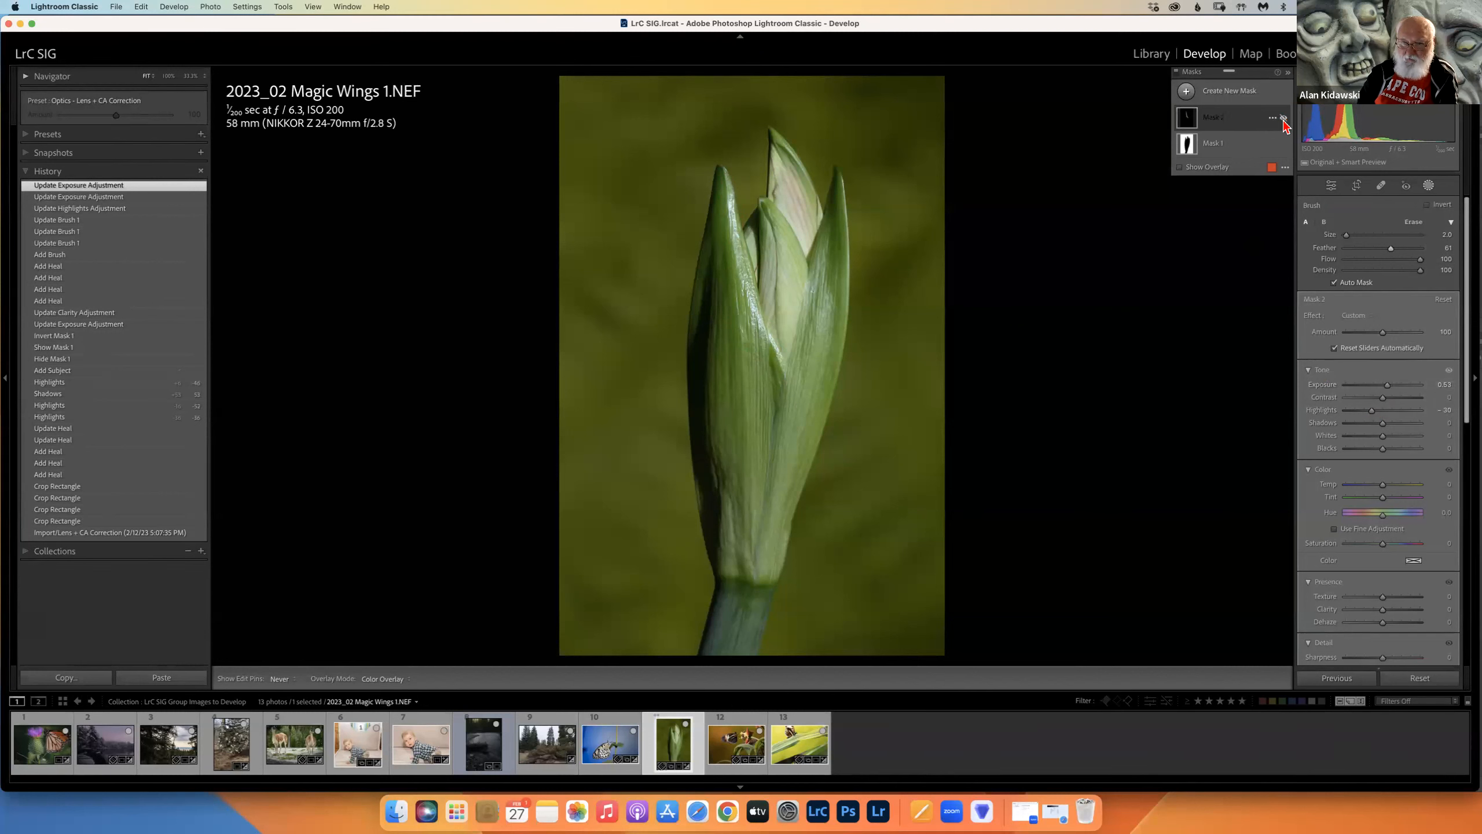
# Step: Compare the bud with and without the left leaf's brush mask by hiding and showing Mask 2 repeatedly
pyautogui.click(1283, 119)
pyautogui.click(1284, 120)
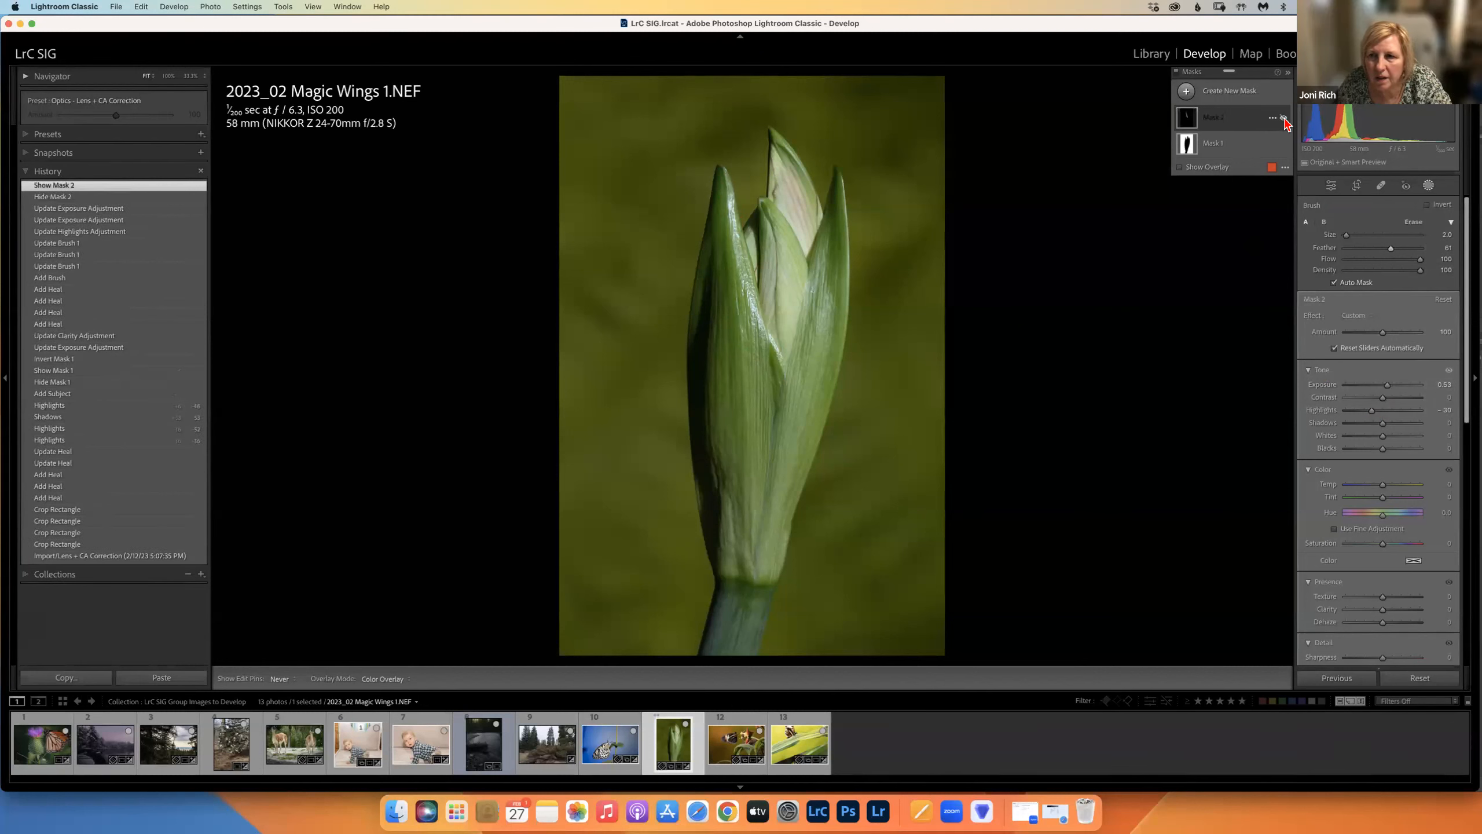
pyautogui.click(1284, 120)
pyautogui.click(1283, 120)
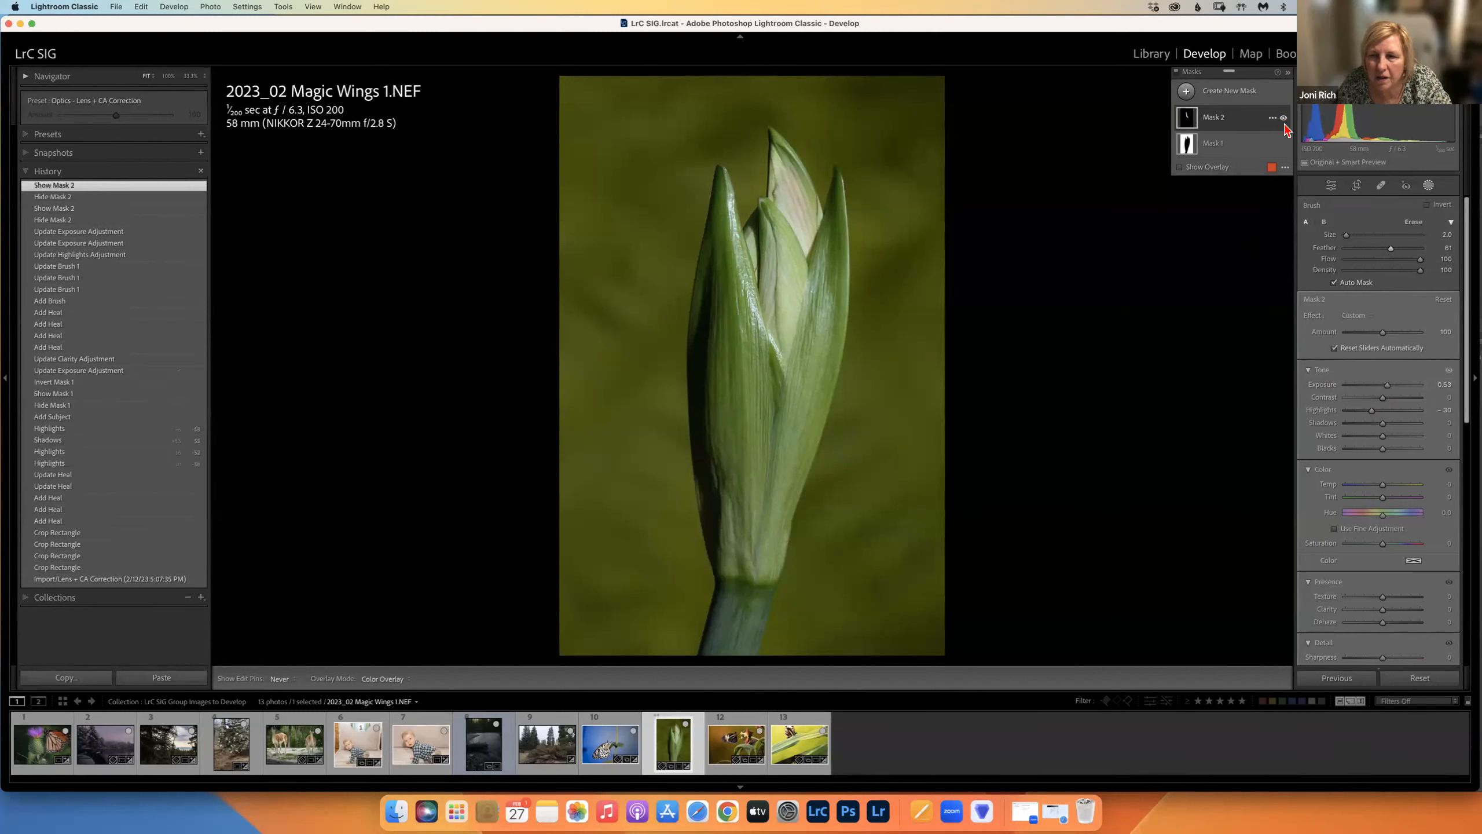
pyautogui.click(1283, 120)
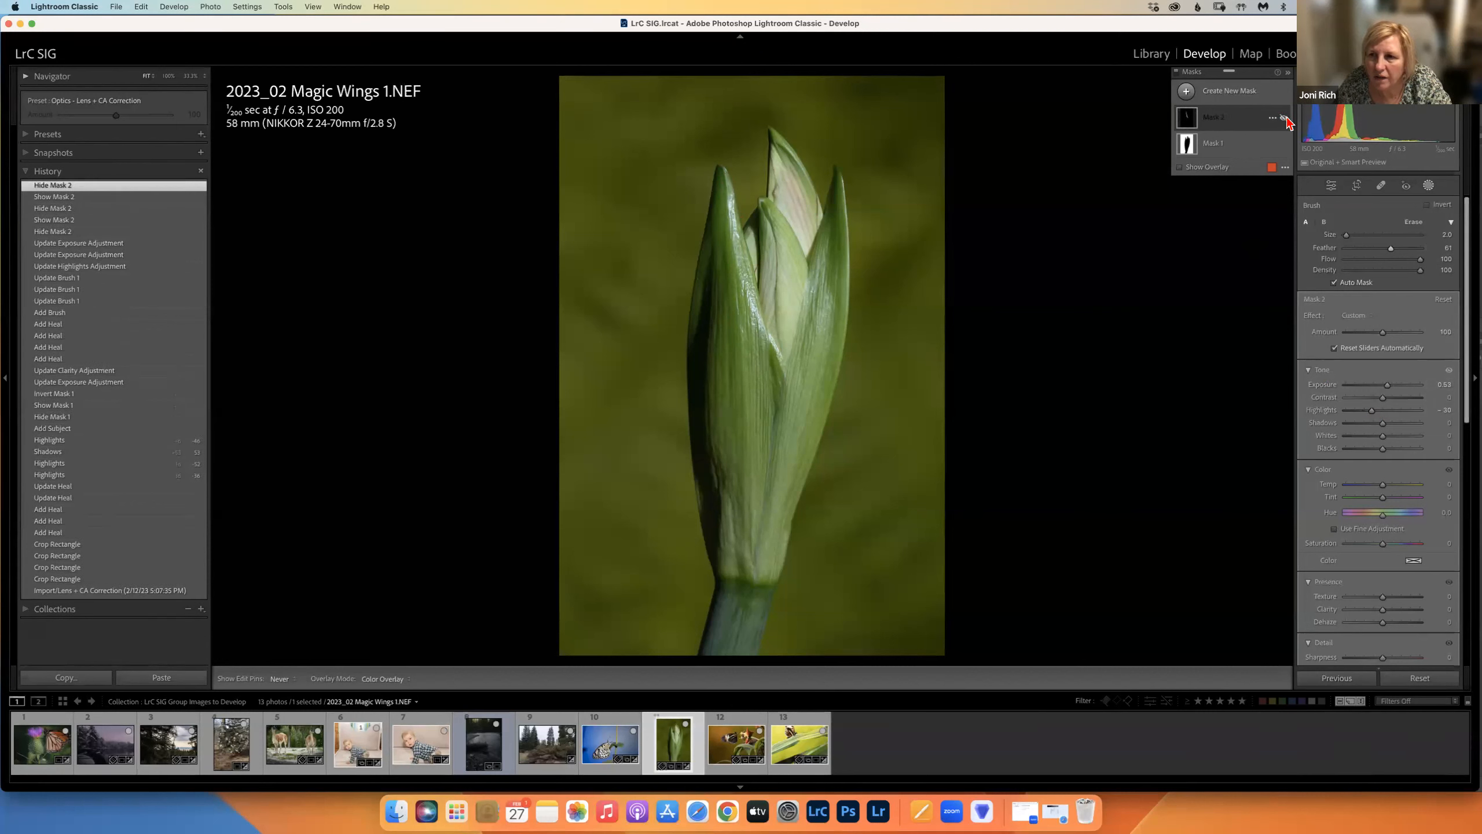
pyautogui.click(1283, 120)
pyautogui.click(1284, 119)
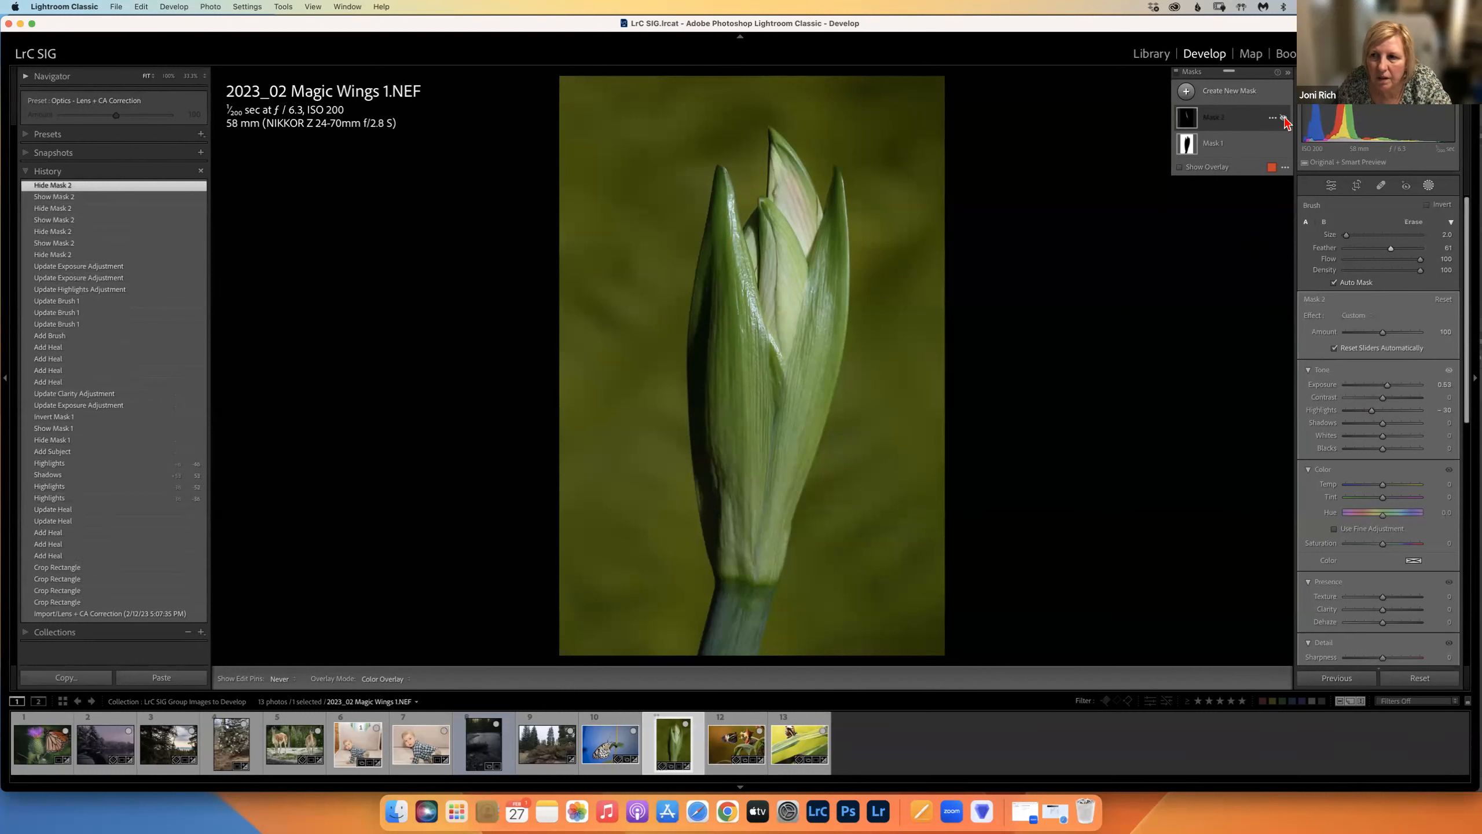
pyautogui.click(1283, 120)
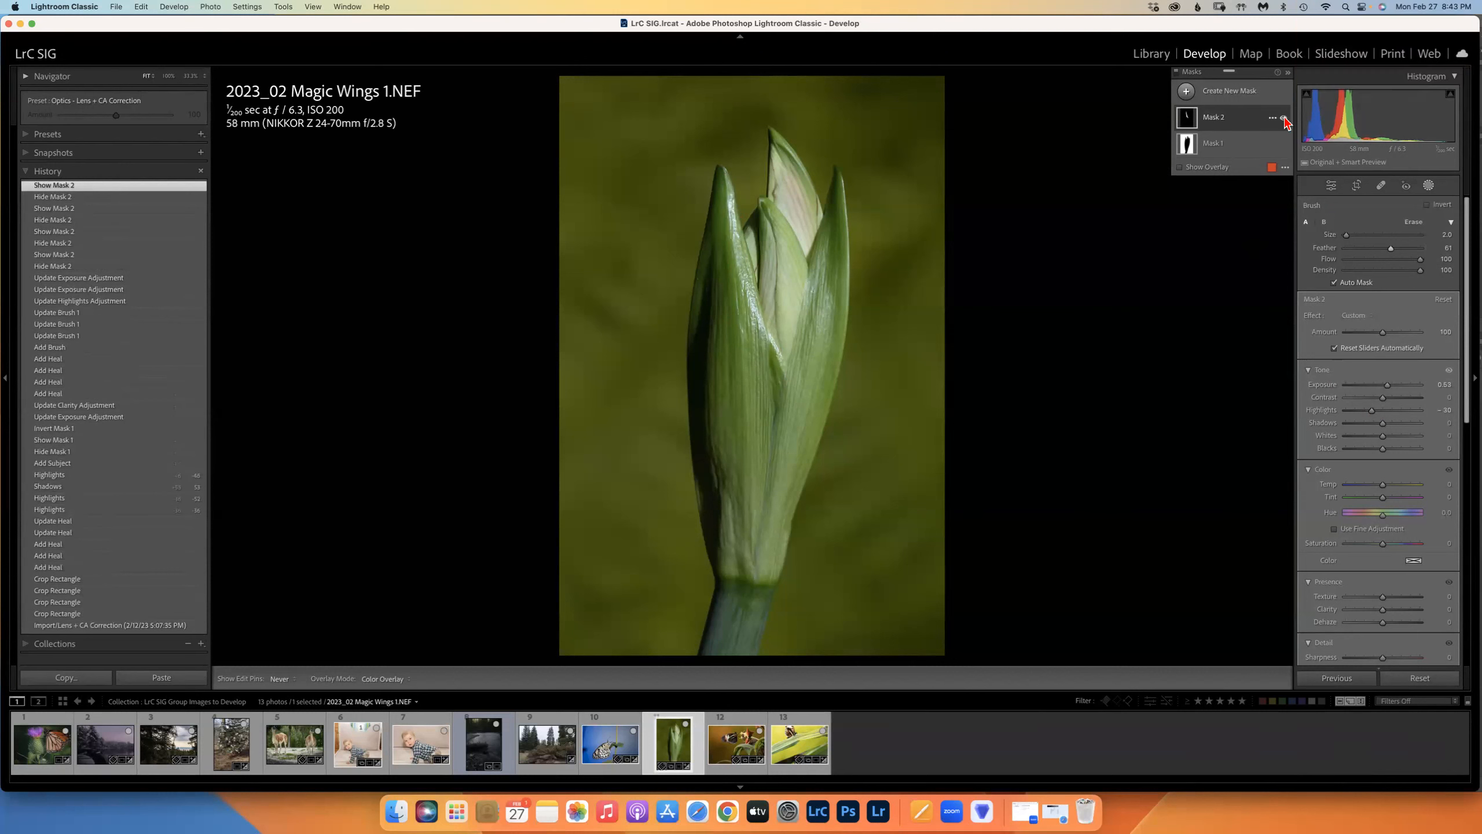
pyautogui.click(1284, 118)
pyautogui.click(1283, 119)
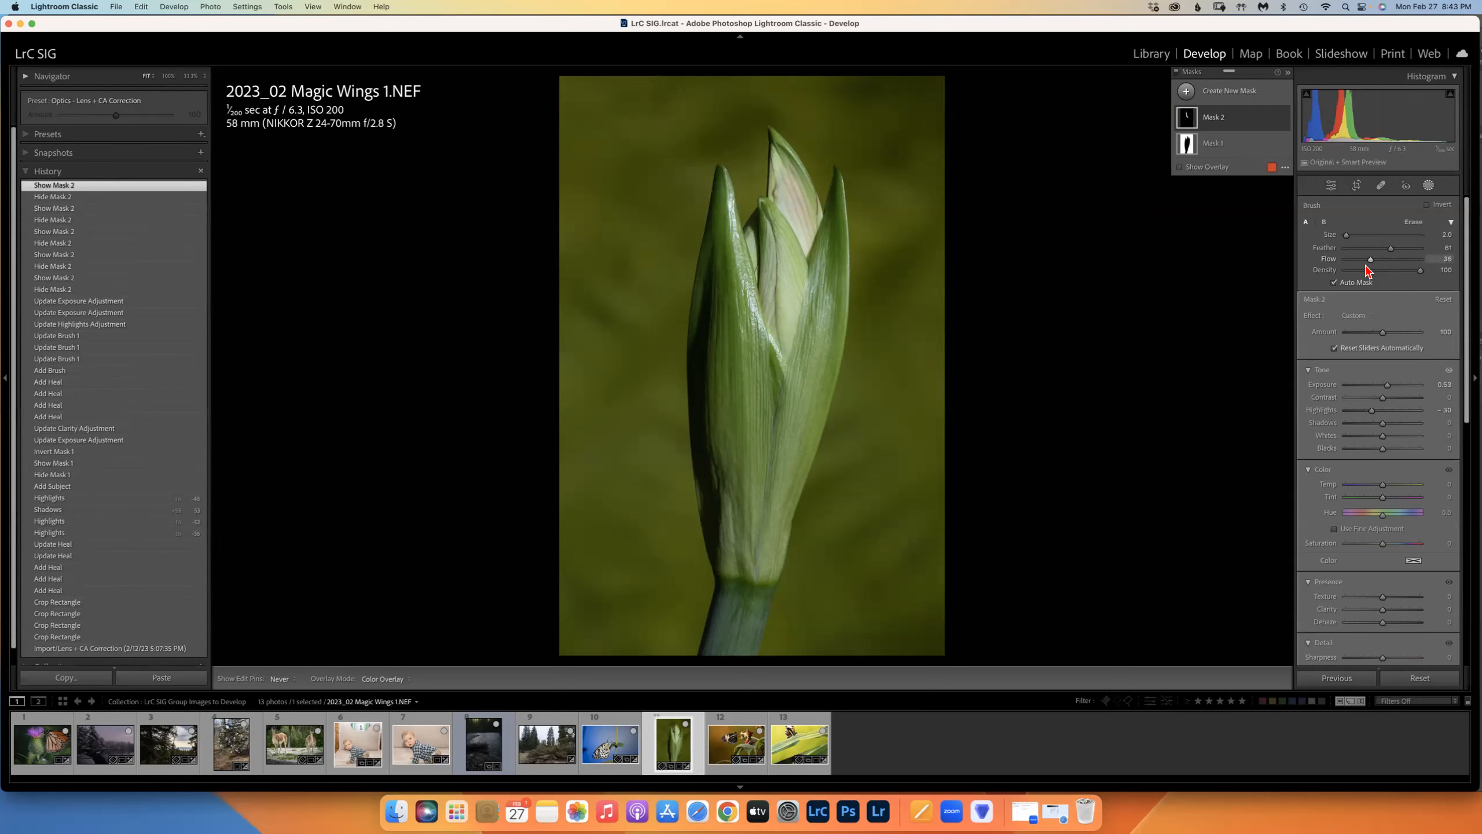
# Step: Lower the brush Flow to 23 and dab over the left leaf's shiny edge and tip
pyautogui.moveTo(1357, 267); pyautogui.dragTo(1361, 267)
pyautogui.moveTo(751, 291); pyautogui.dragTo(754, 298)
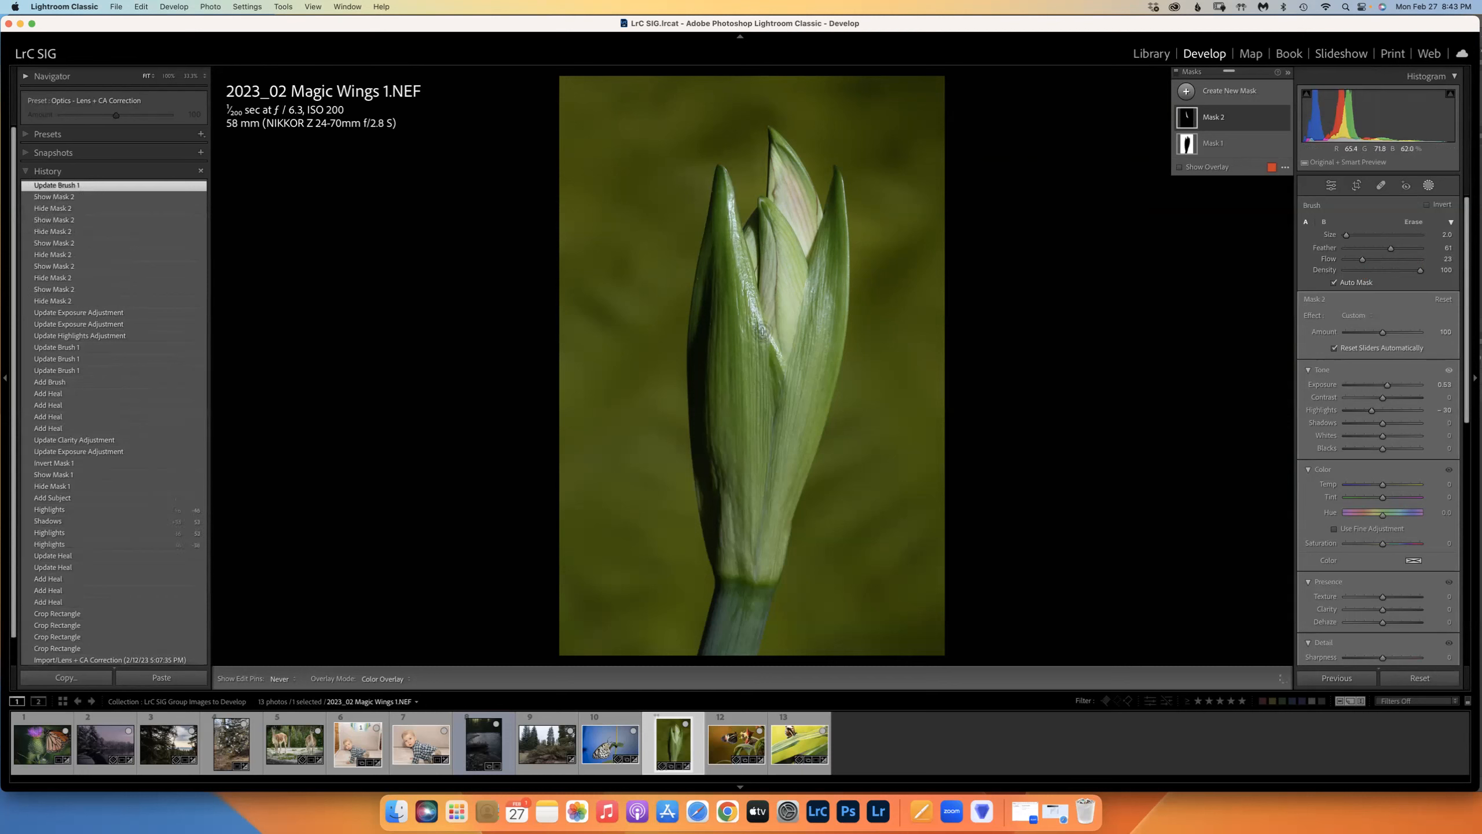
pyautogui.click(722, 193)
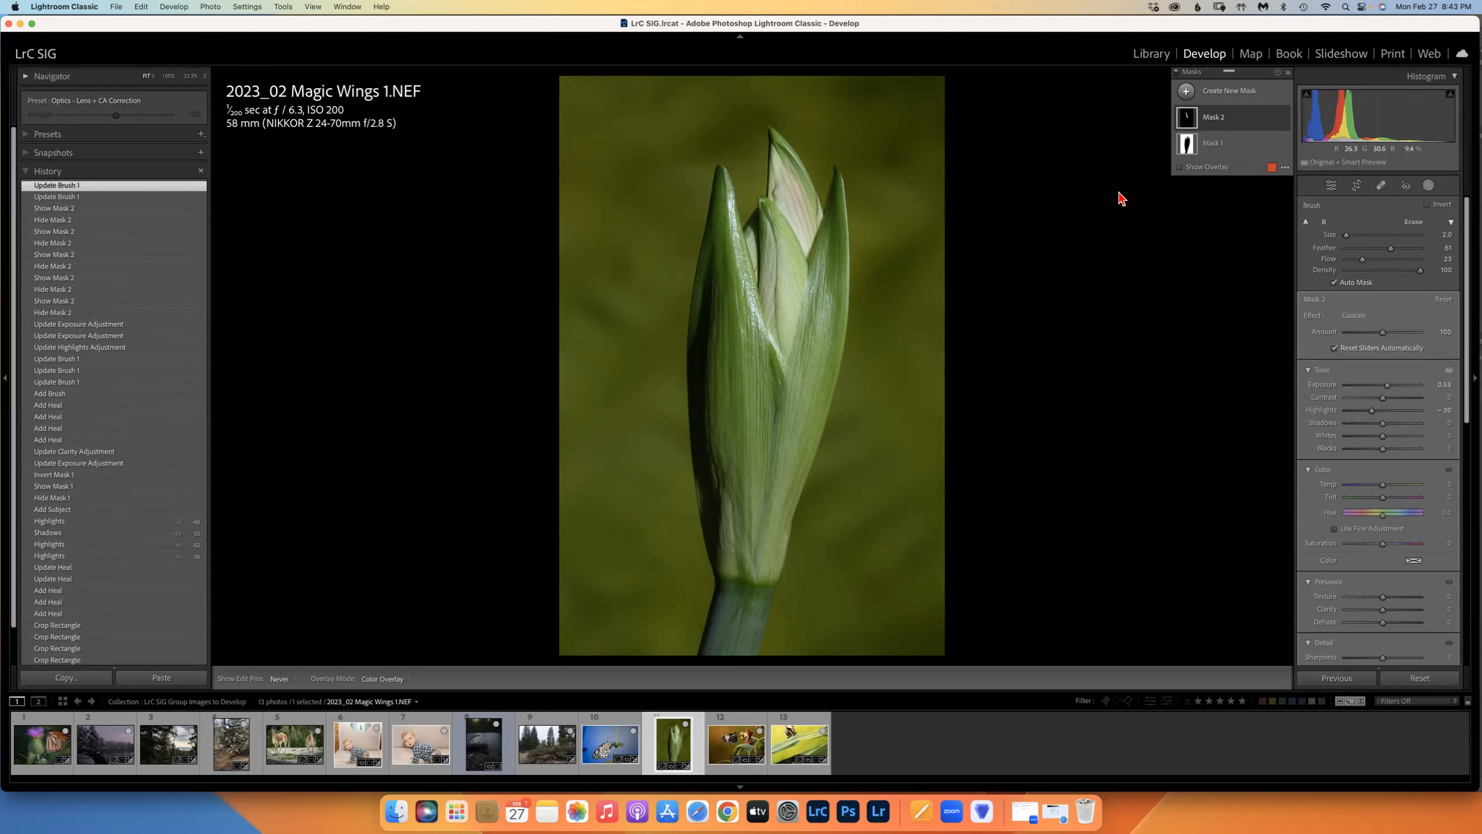
# Step: Hide Mask 2 to judge its effect on the left leaf, and delete that mask
pyautogui.click(1283, 119)
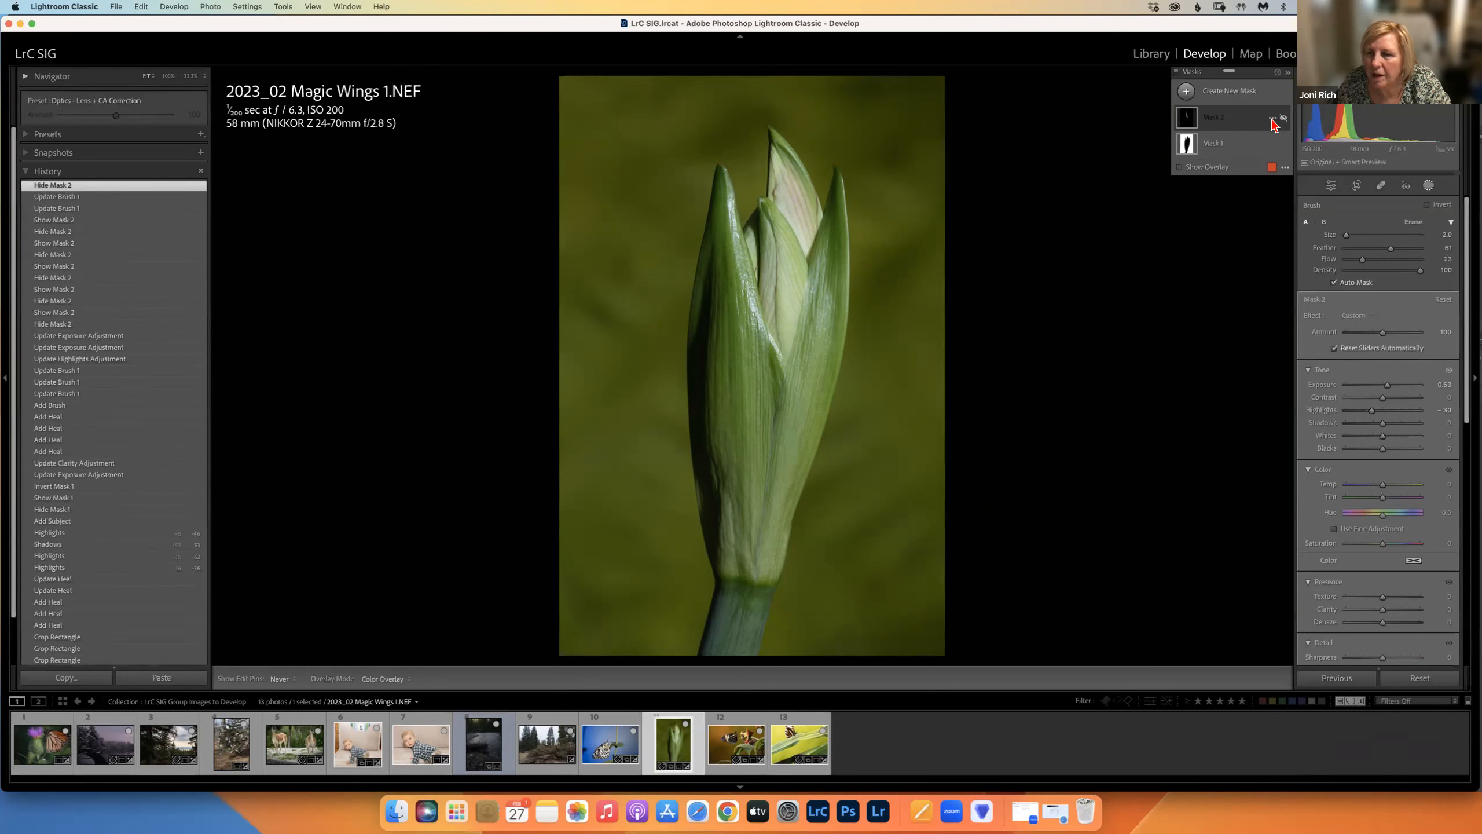
pyautogui.click(1272, 119)
pyautogui.click(1301, 223)
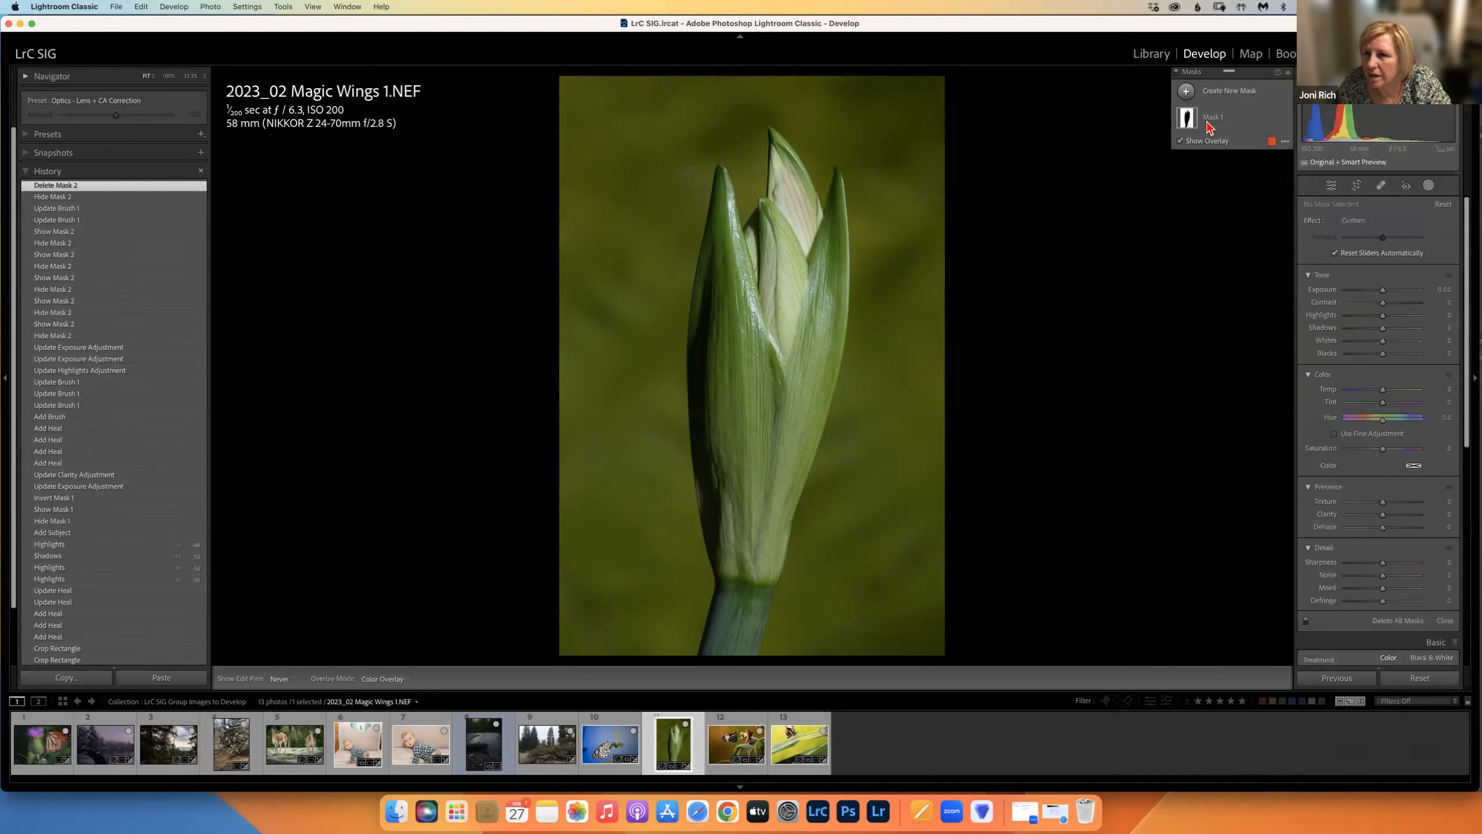
# Step: Try a new brush mask near the left leaf's tip, raise the brush Flow to 100, and undo the mask's strokes
pyautogui.click(1186, 93)
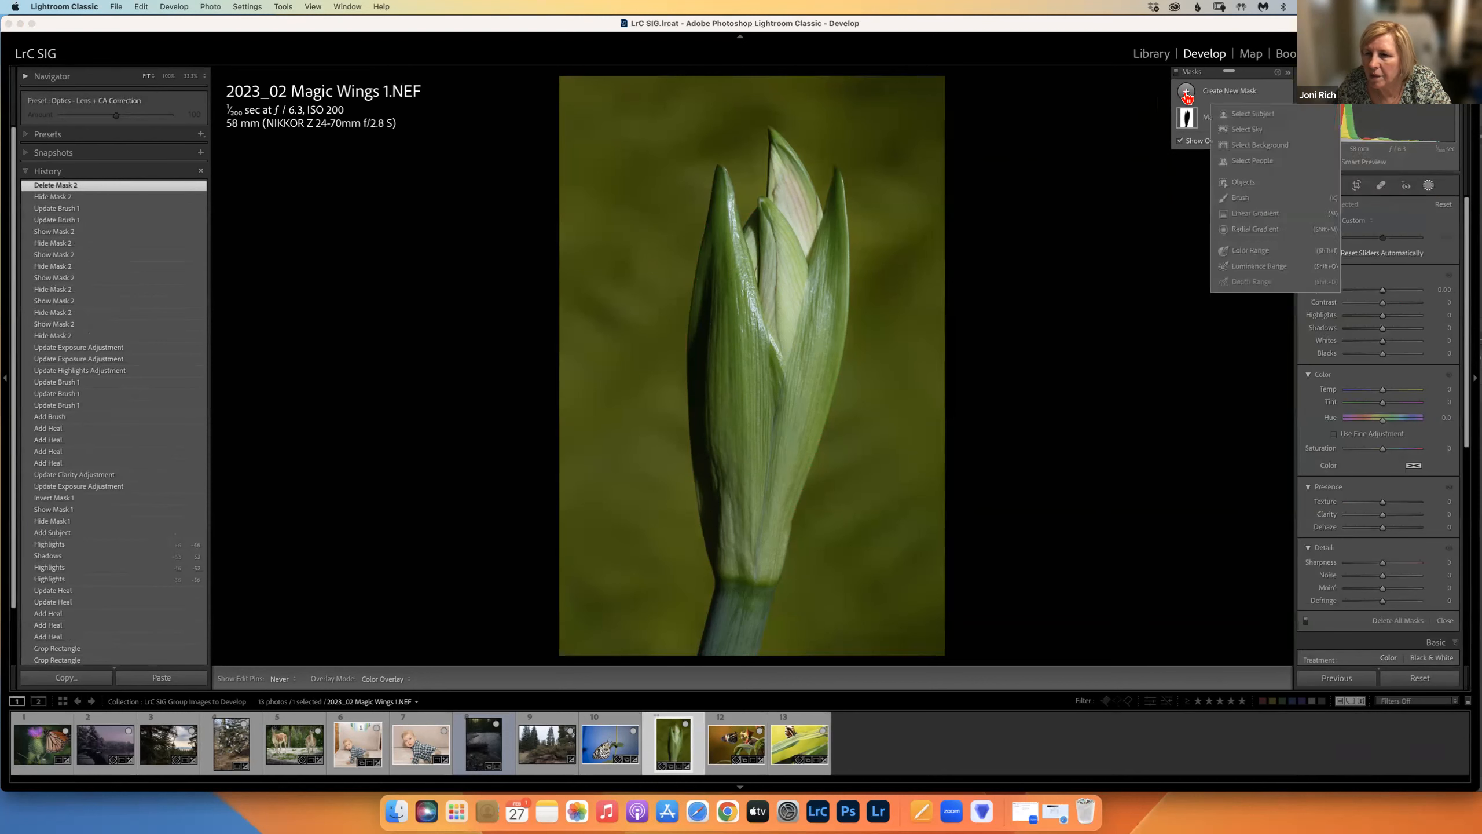
pyautogui.click(1241, 199)
pyautogui.moveTo(727, 186)
pyautogui.mouseDown()
pyautogui.moveTo(746, 275)
pyautogui.moveTo(719, 178)
pyautogui.moveTo(741, 256)
pyautogui.moveTo(729, 197)
pyautogui.moveTo(732, 235)
pyautogui.mouseUp()
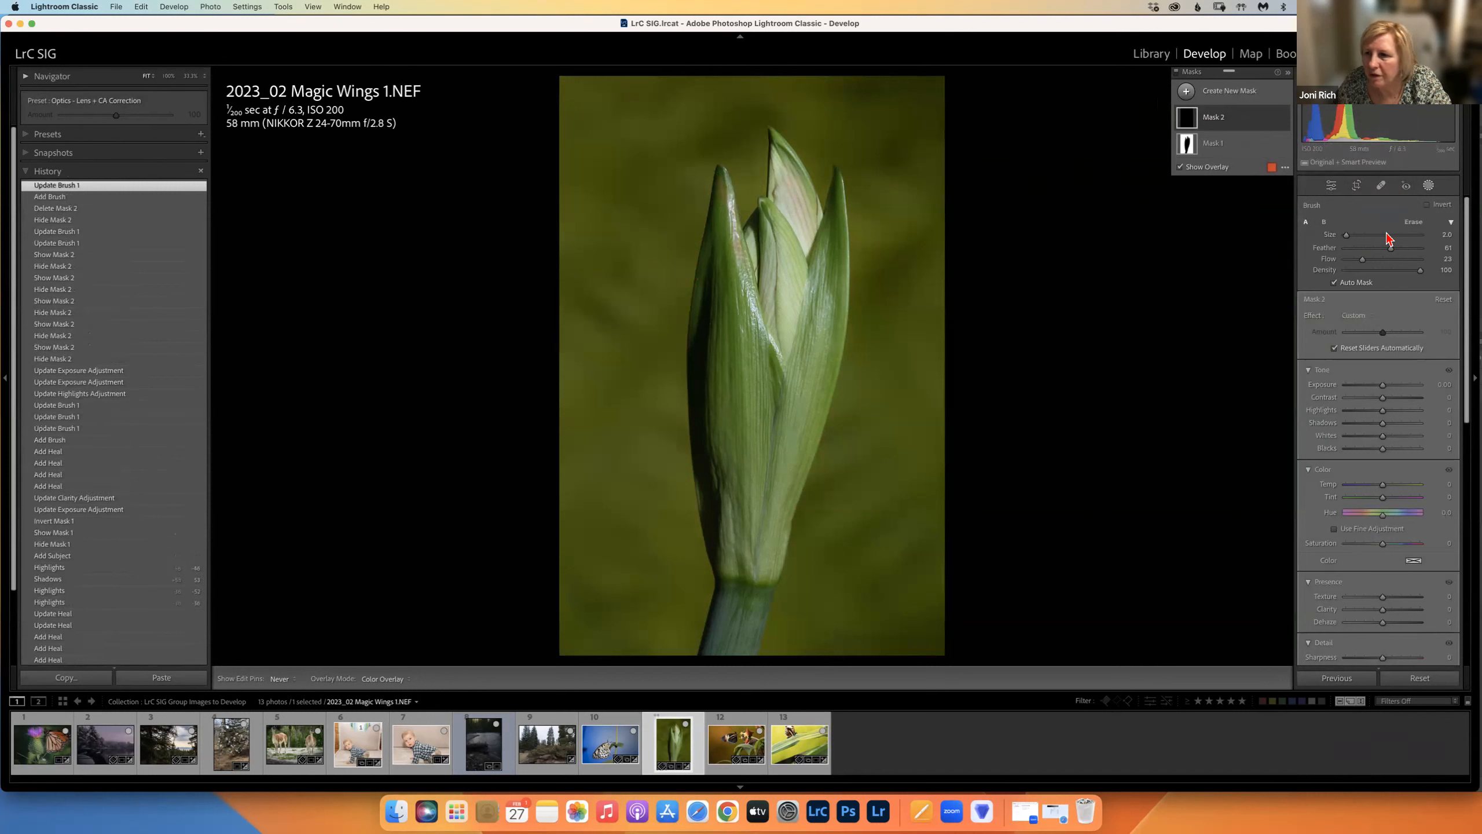
pyautogui.moveTo(1429, 261); pyautogui.dragTo(1436, 261)
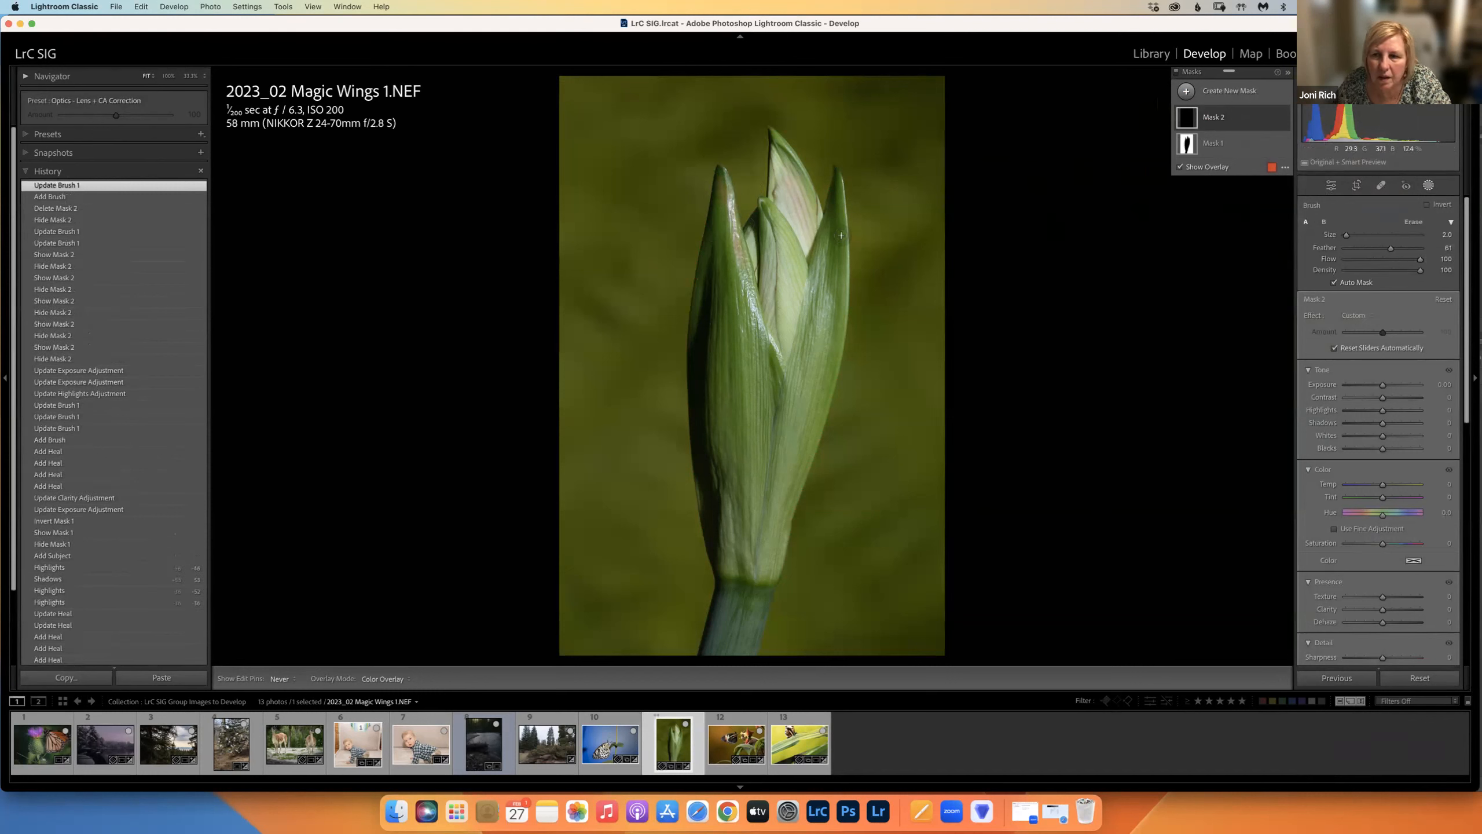
pyautogui.press('super+z')
pyautogui.press('super+z')
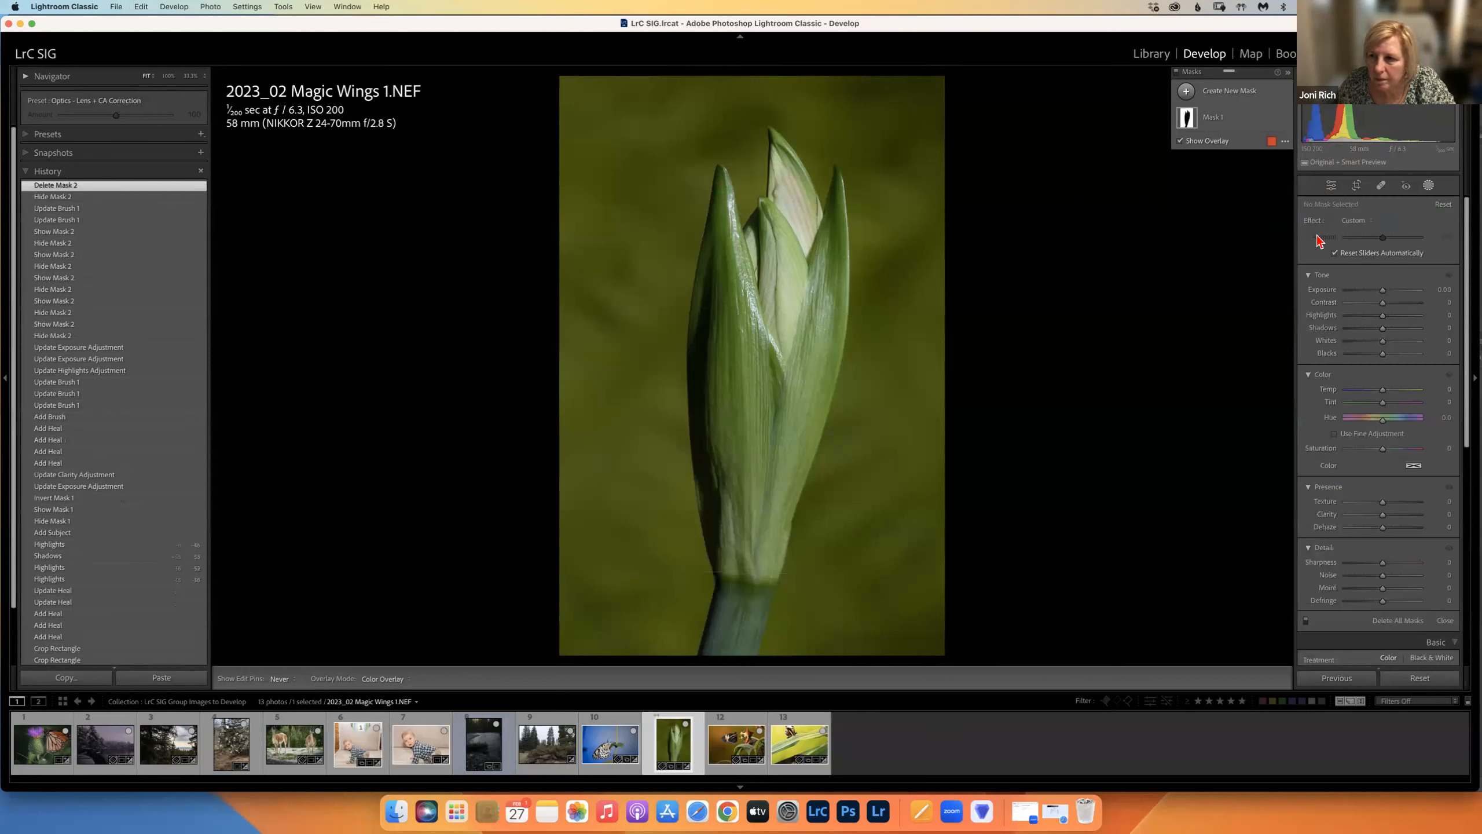
# Step: Add a new brush mask along the left leaf's shiny inner edge, and set the brush Flow to 23 and Density to 71
pyautogui.click(1187, 91)
pyautogui.click(1244, 202)
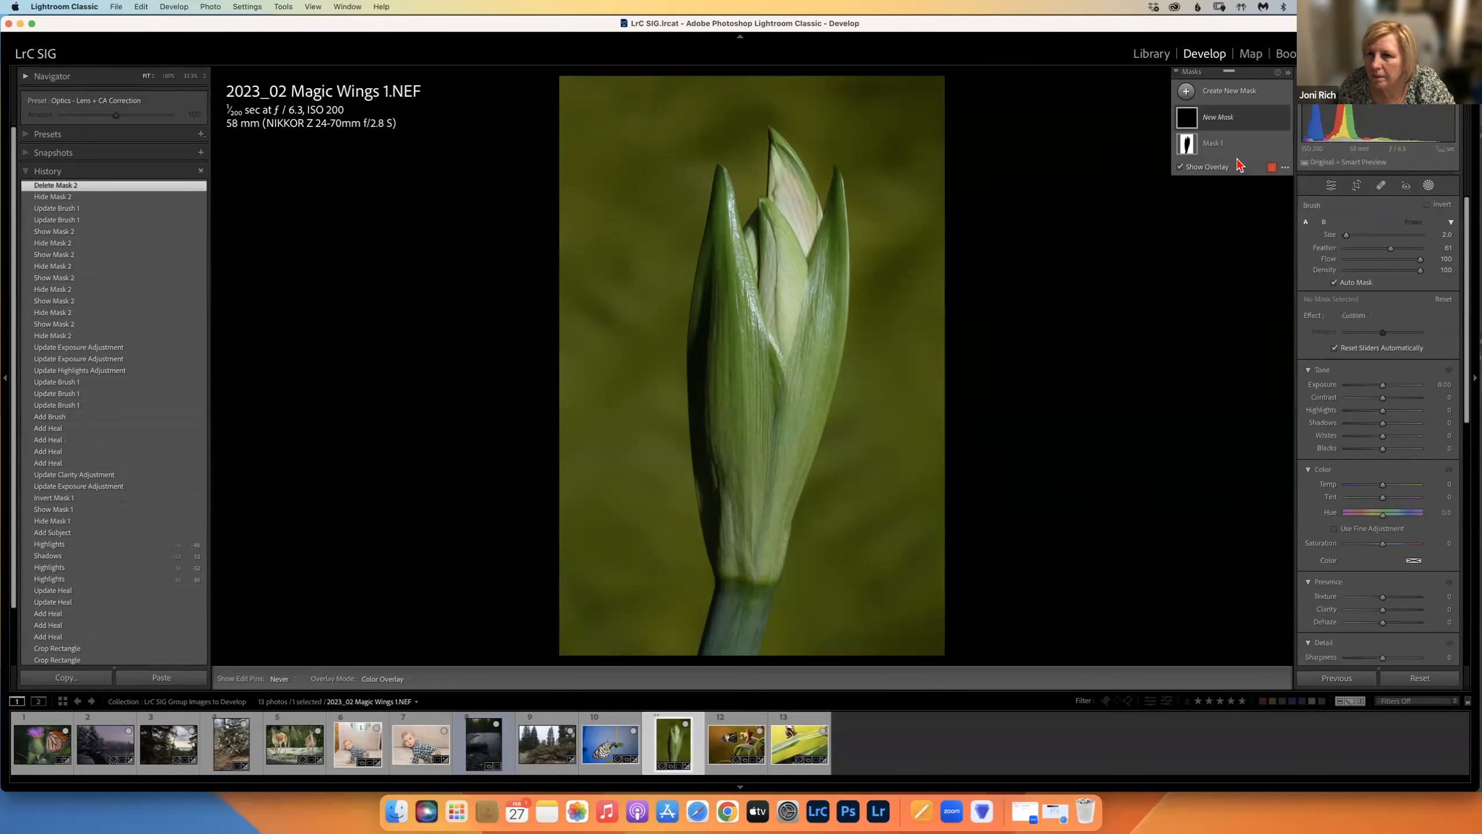
pyautogui.moveTo(731, 196)
pyautogui.mouseDown()
pyautogui.moveTo(779, 349)
pyautogui.moveTo(731, 174)
pyautogui.moveTo(763, 322)
pyautogui.moveTo(735, 270)
pyautogui.moveTo(722, 170)
pyautogui.moveTo(790, 365)
pyautogui.mouseUp()
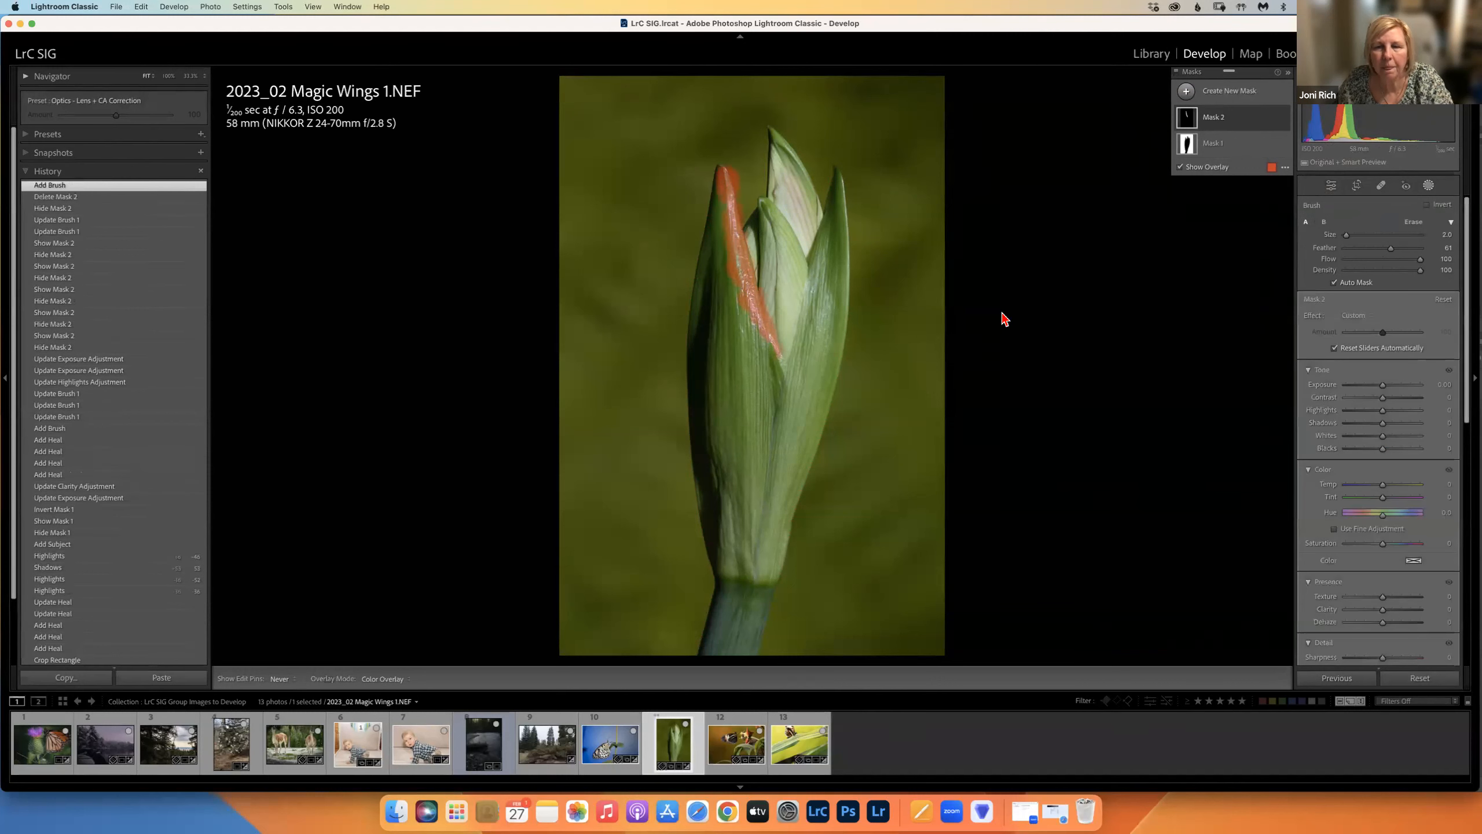
pyautogui.moveTo(1420, 261)
pyautogui.mouseDown()
pyautogui.moveTo(1378, 285)
pyautogui.moveTo(1401, 280)
pyautogui.mouseUp()
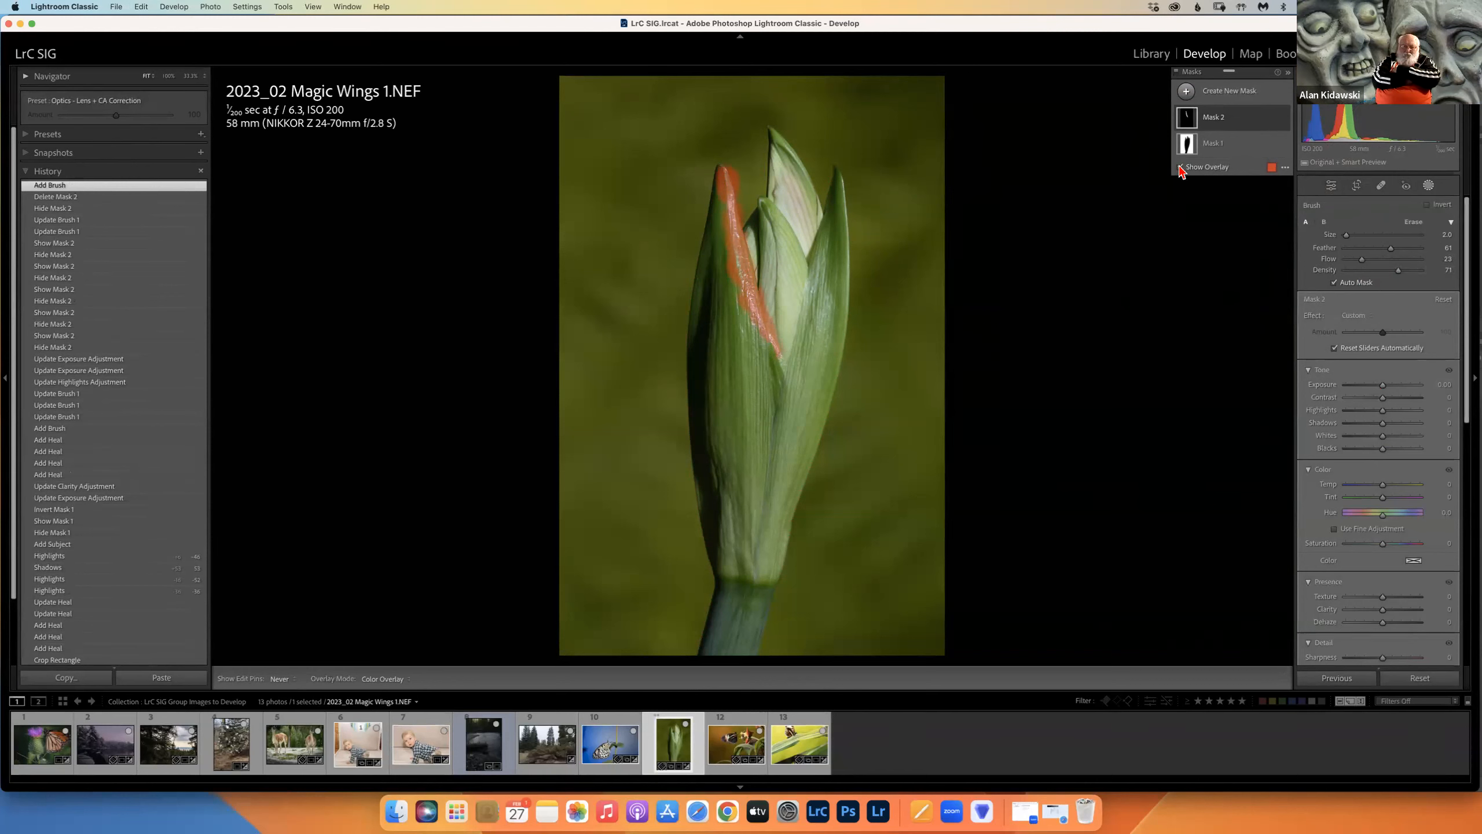
# Step: Try the mask without overlay at Highlights -47 and brush Feather 72, Flow 30 and Density 54, and delete Mask 2
pyautogui.click(1179, 168)
pyautogui.moveTo(1383, 412); pyautogui.dragTo(1375, 417)
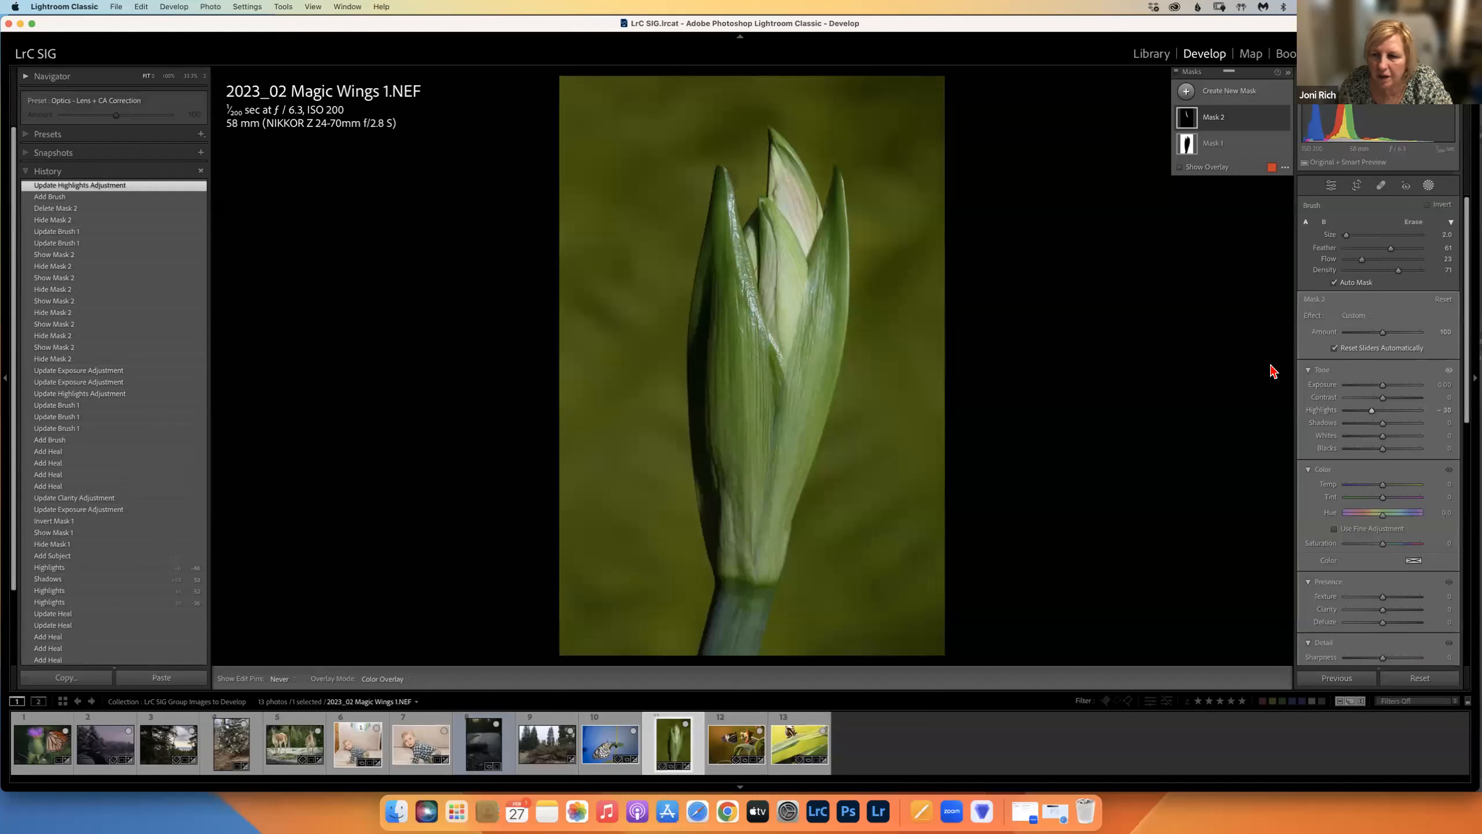
pyautogui.moveTo(1367, 418); pyautogui.dragTo(1382, 389)
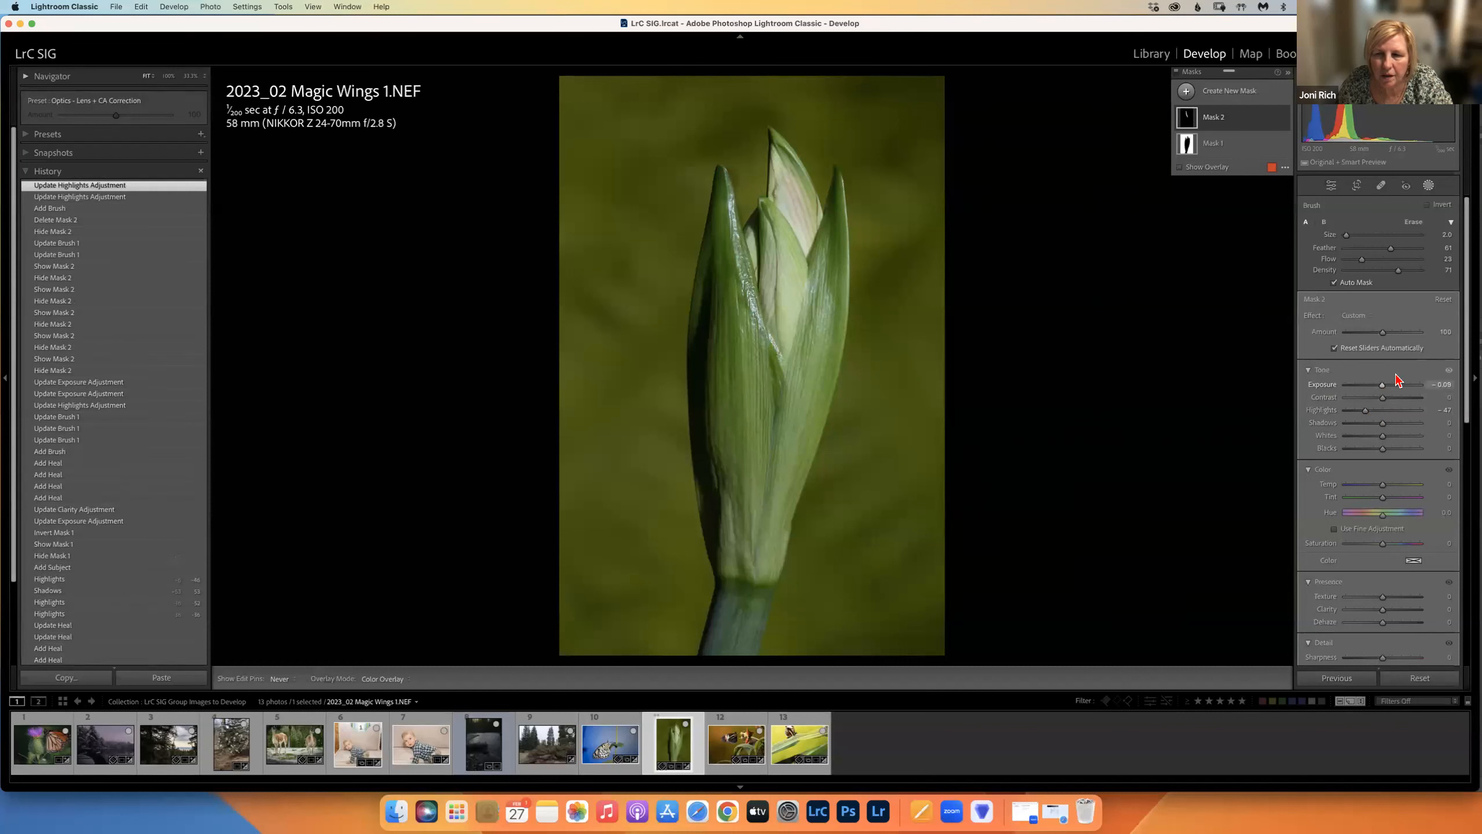
pyautogui.moveTo(1391, 249)
pyautogui.mouseDown()
pyautogui.moveTo(1405, 256)
pyautogui.moveTo(1394, 271)
pyautogui.moveTo(1358, 261)
pyautogui.moveTo(1404, 260)
pyautogui.moveTo(1367, 262)
pyautogui.mouseUp()
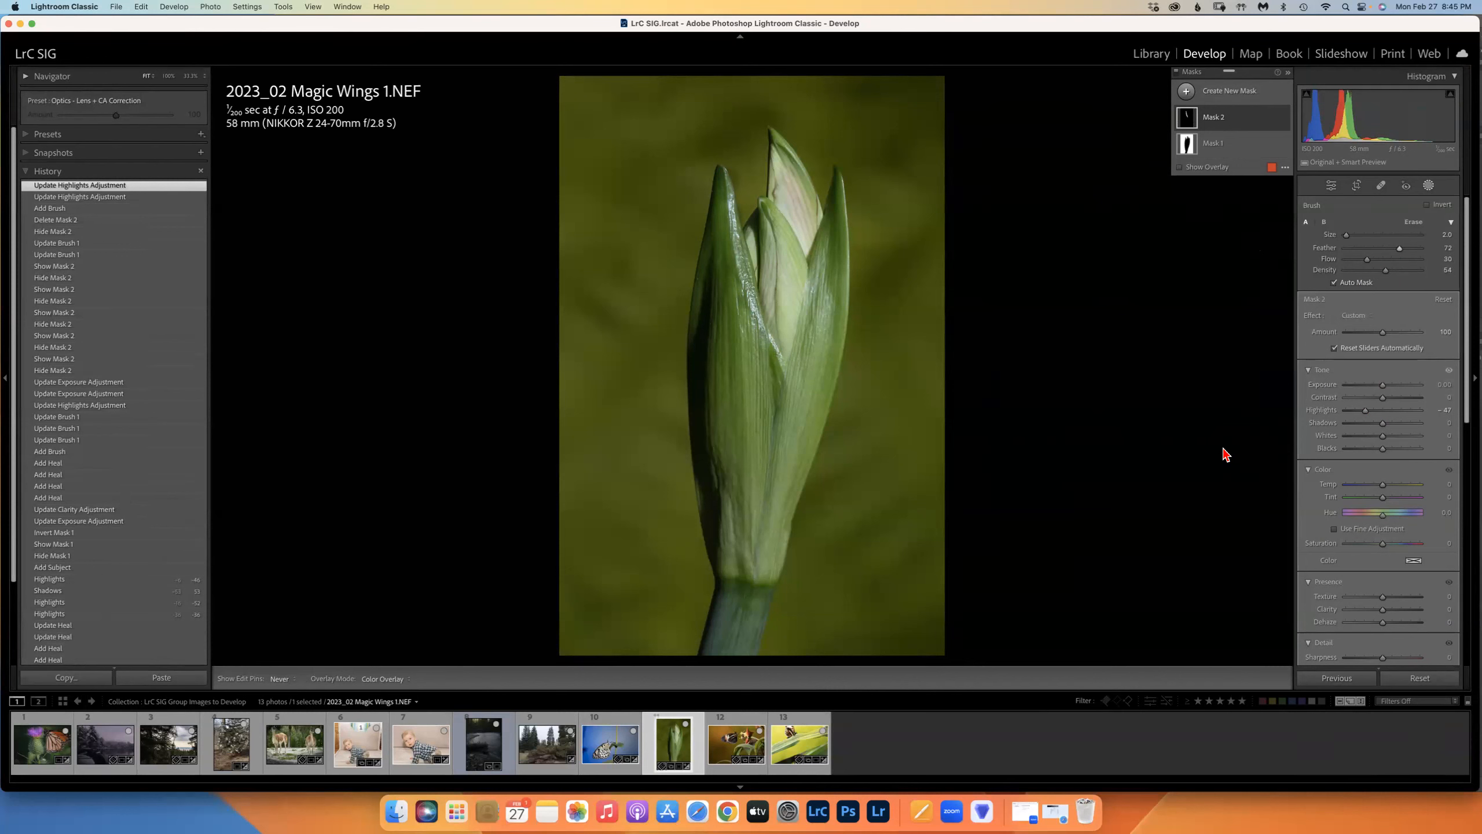
pyautogui.click(1271, 117)
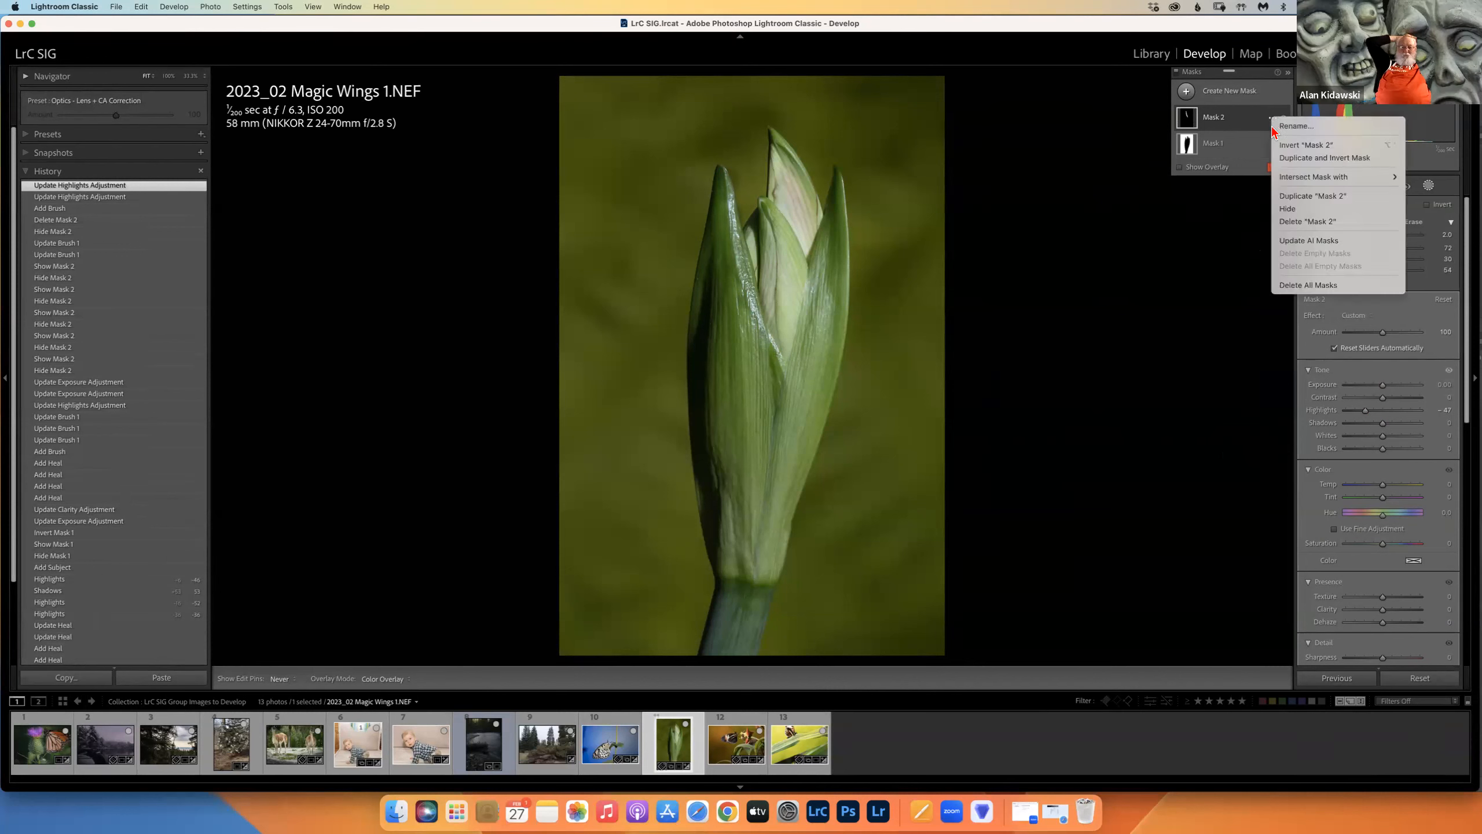
pyautogui.click(1289, 221)
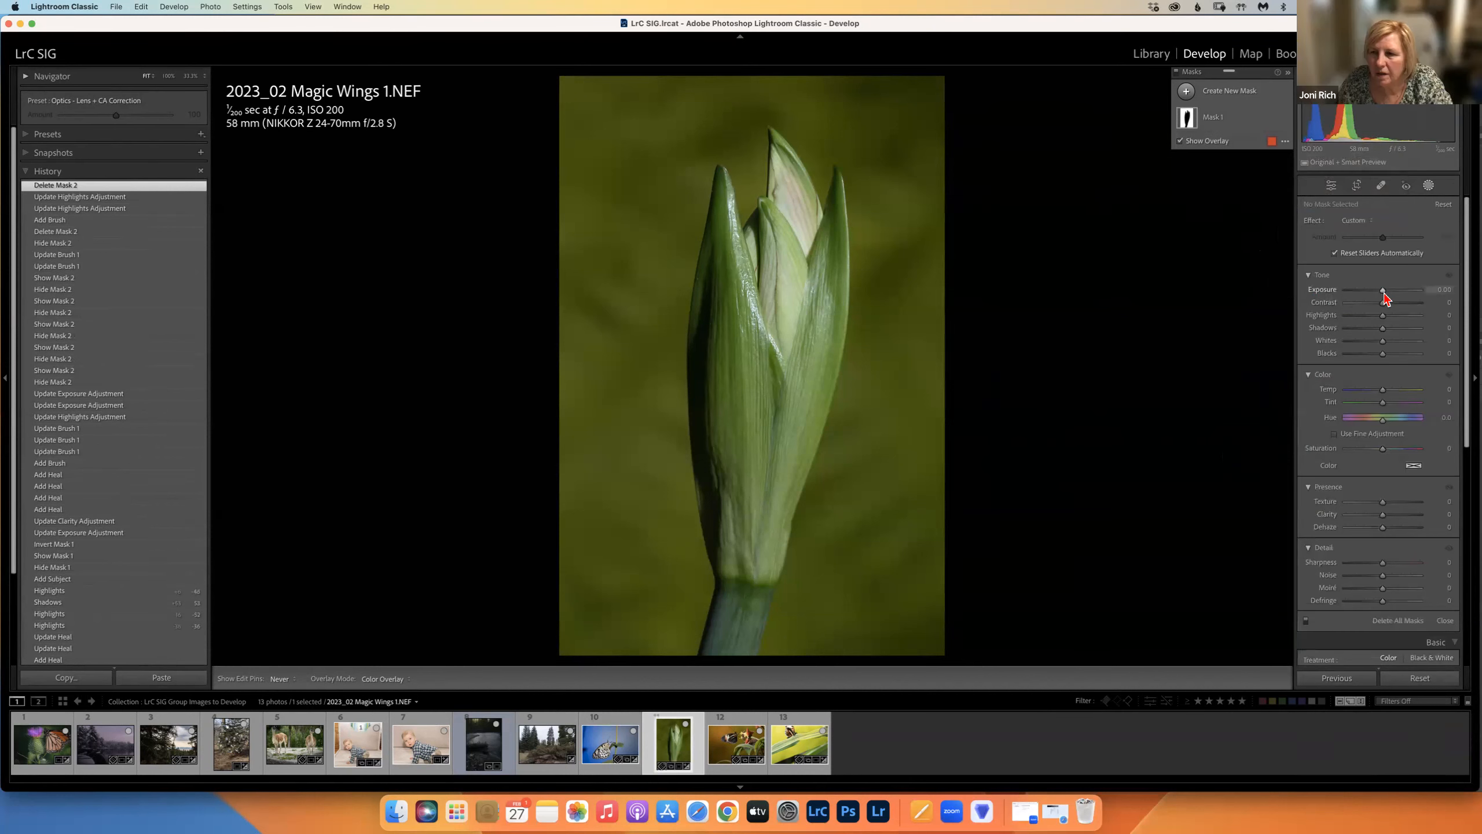
# Step: Create a new brush mask with Feather 50, Flow 52, Density 50, Highlights -47 and Exposure -0.42
pyautogui.click(1185, 92)
pyautogui.click(1243, 200)
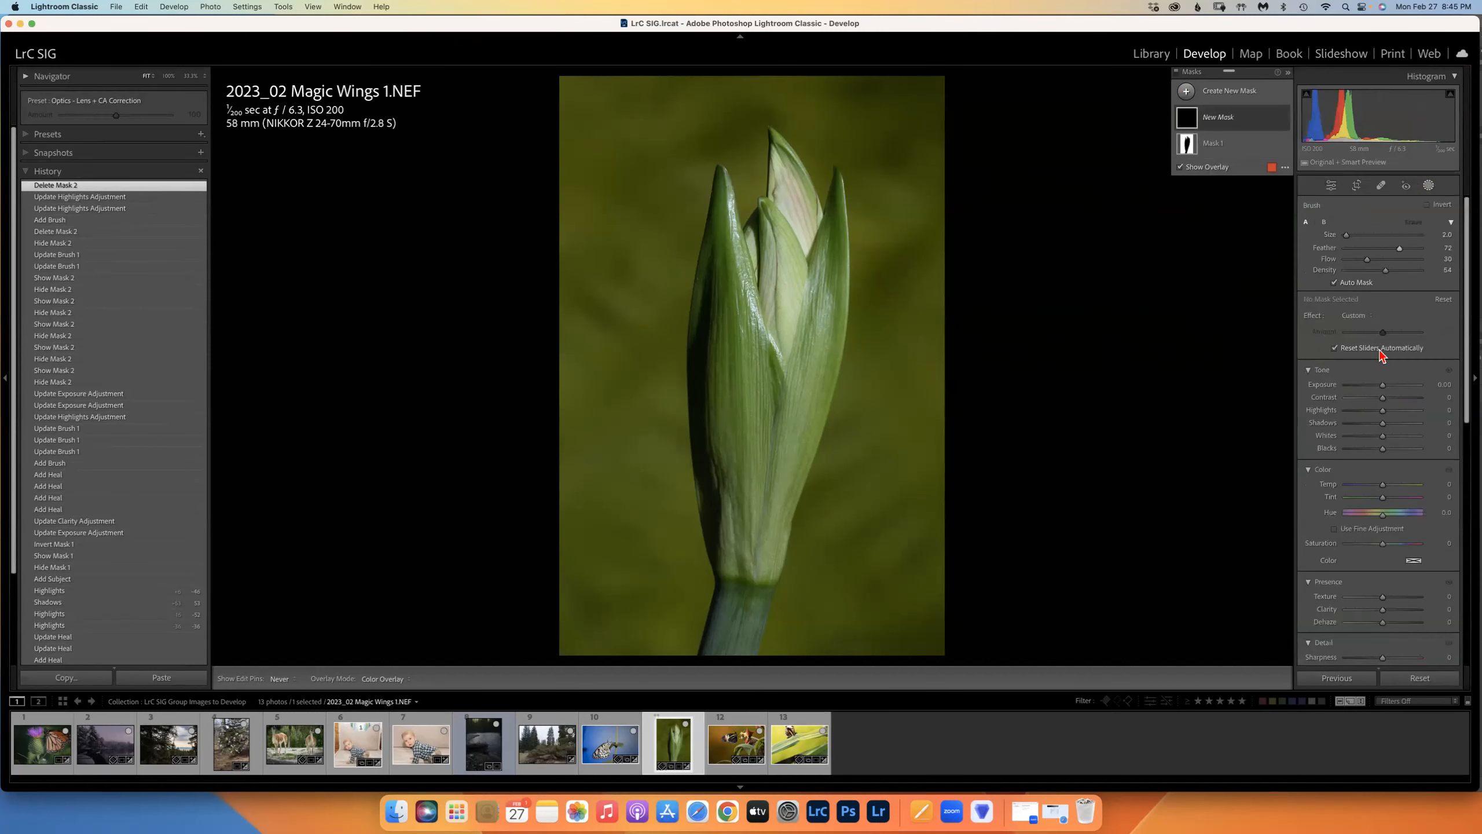
pyautogui.moveTo(1373, 415); pyautogui.dragTo(1374, 412)
pyautogui.moveTo(1367, 259); pyautogui.dragTo(1366, 259)
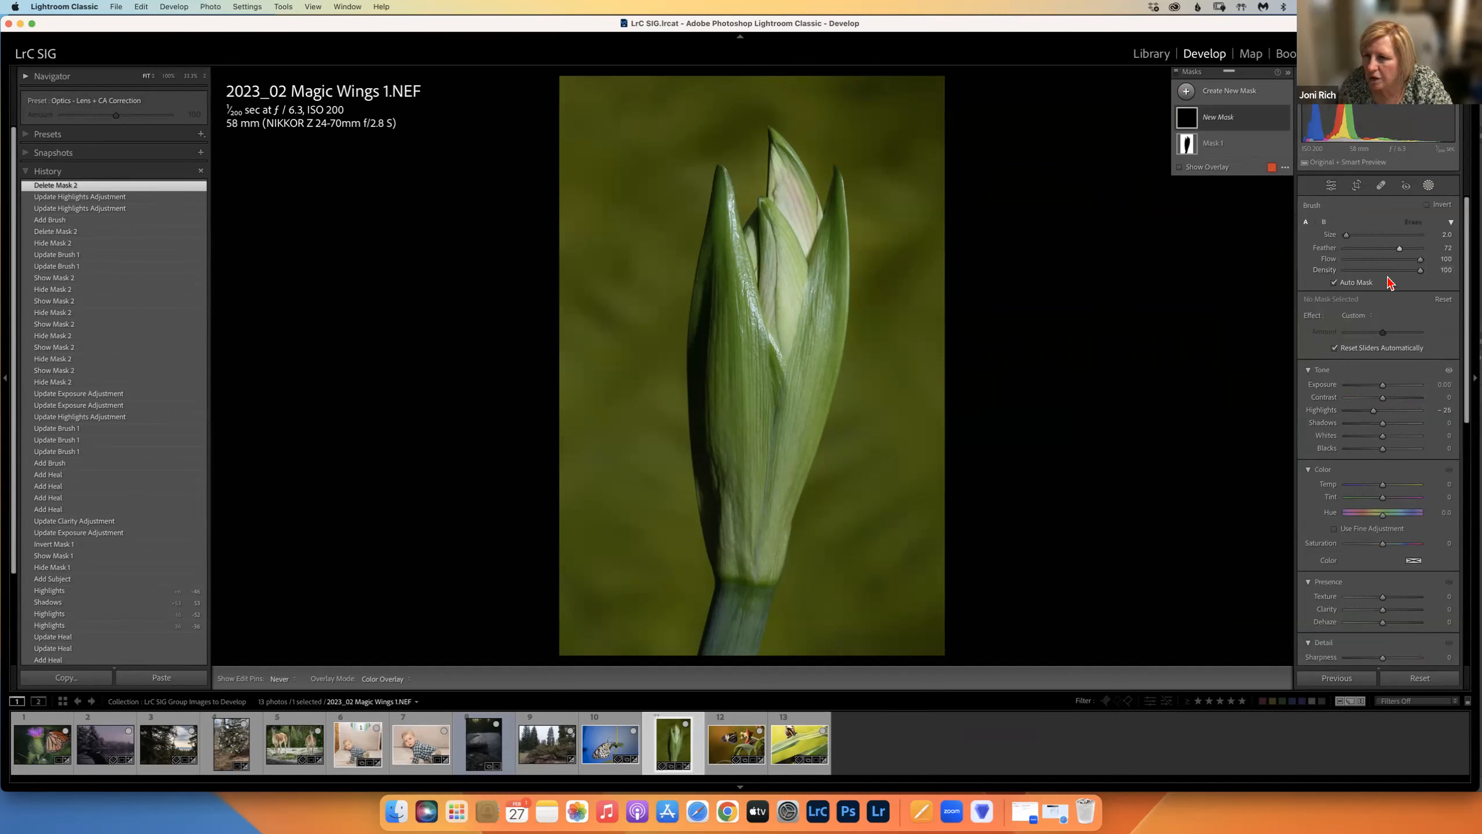
pyautogui.moveTo(1399, 249); pyautogui.dragTo(1380, 252)
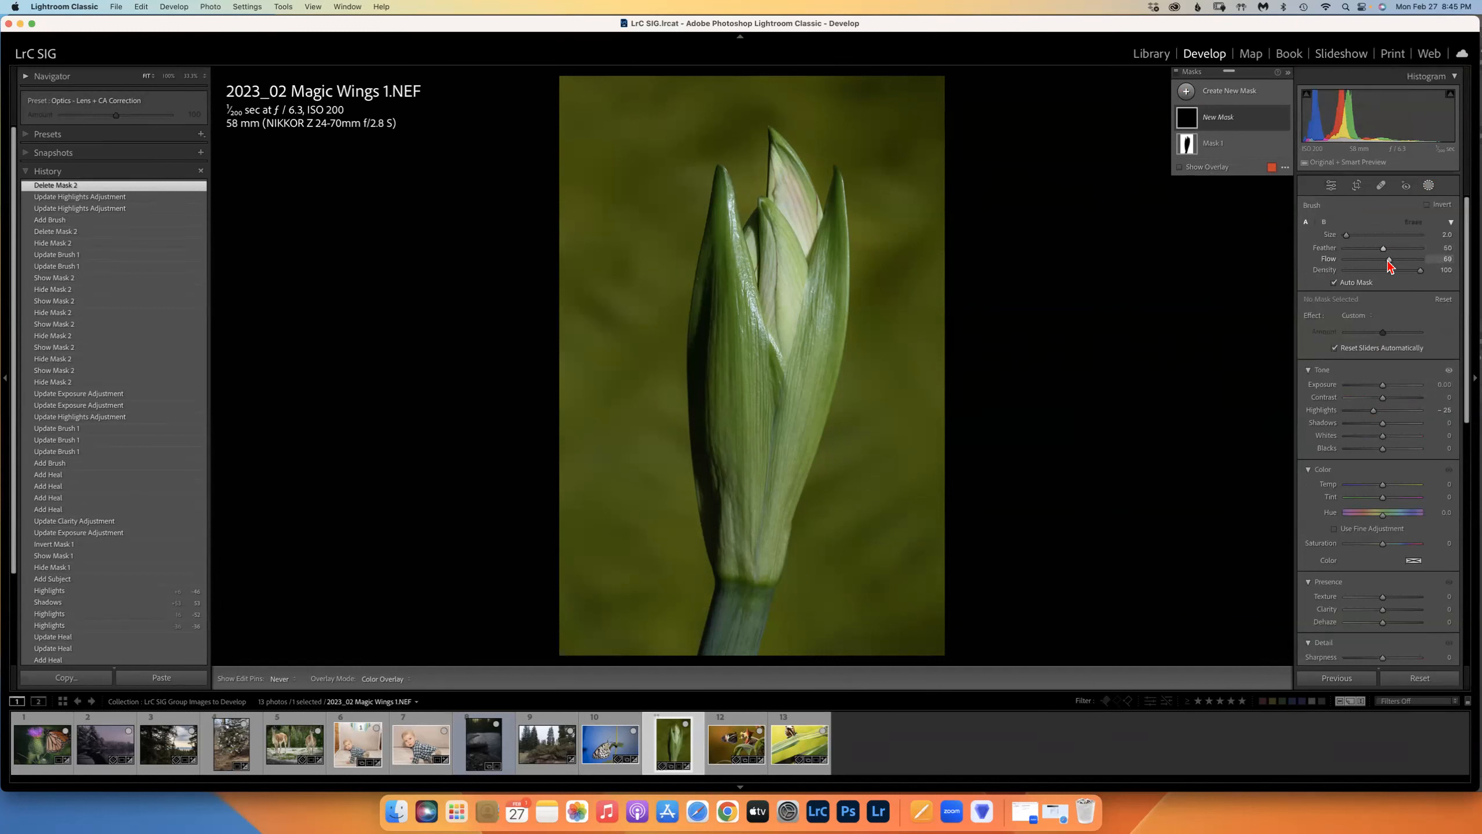
pyautogui.moveTo(1422, 274); pyautogui.dragTo(1384, 273)
pyautogui.moveTo(1363, 414); pyautogui.dragTo(1377, 385)
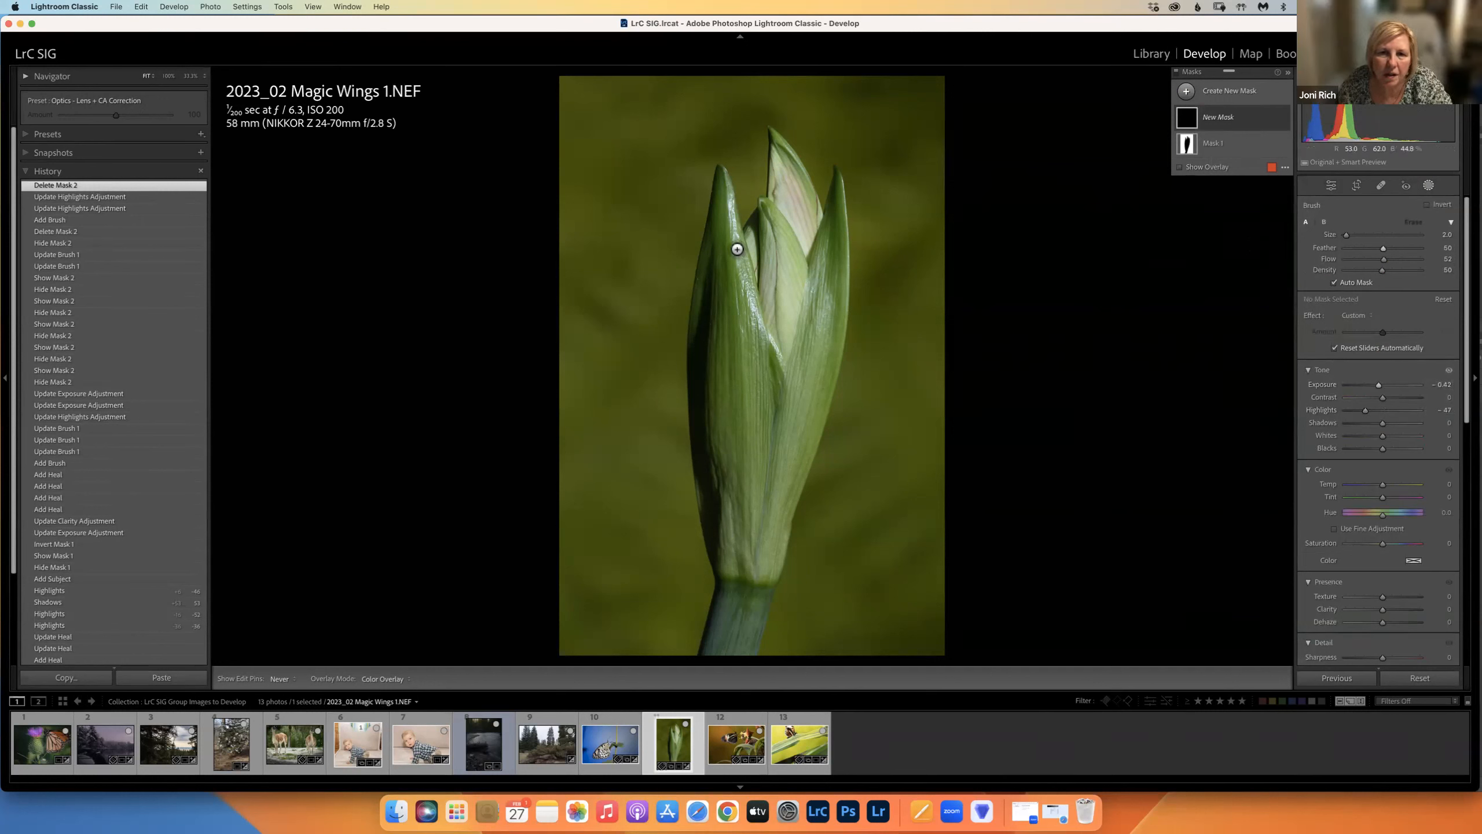
# Step: Brush in short strokes over the left leaf's shiny inner edge, and toggle Mask 2 to compare the result
pyautogui.moveTo(740, 256)
pyautogui.mouseDown()
pyautogui.moveTo(758, 317)
pyautogui.moveTo(729, 209)
pyautogui.moveTo(761, 325)
pyautogui.moveTo(728, 205)
pyautogui.mouseUp()
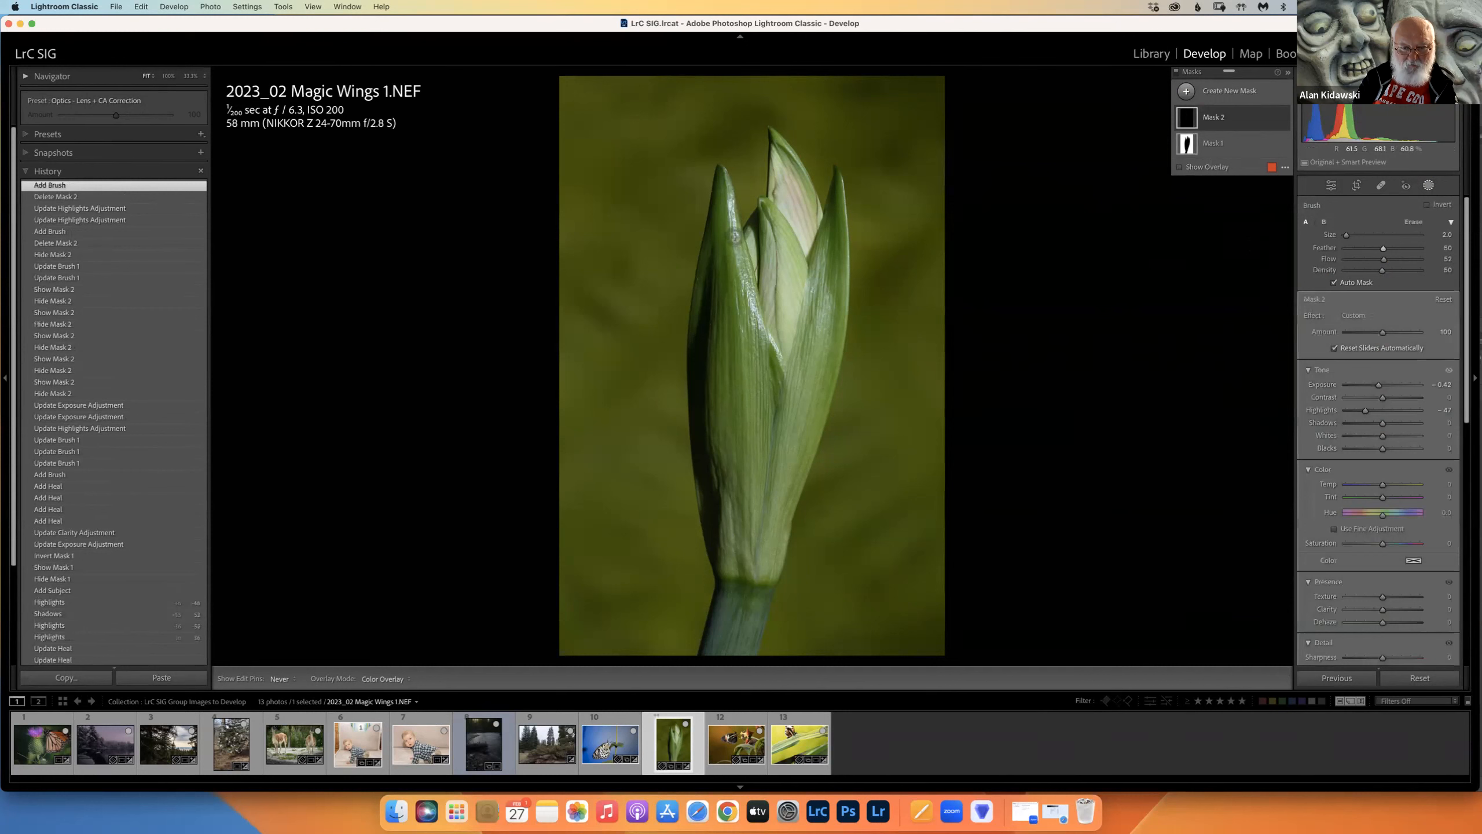
pyautogui.moveTo(748, 274)
pyautogui.mouseDown()
pyautogui.moveTo(728, 194)
pyautogui.moveTo(769, 342)
pyautogui.moveTo(728, 189)
pyautogui.moveTo(765, 330)
pyautogui.mouseUp()
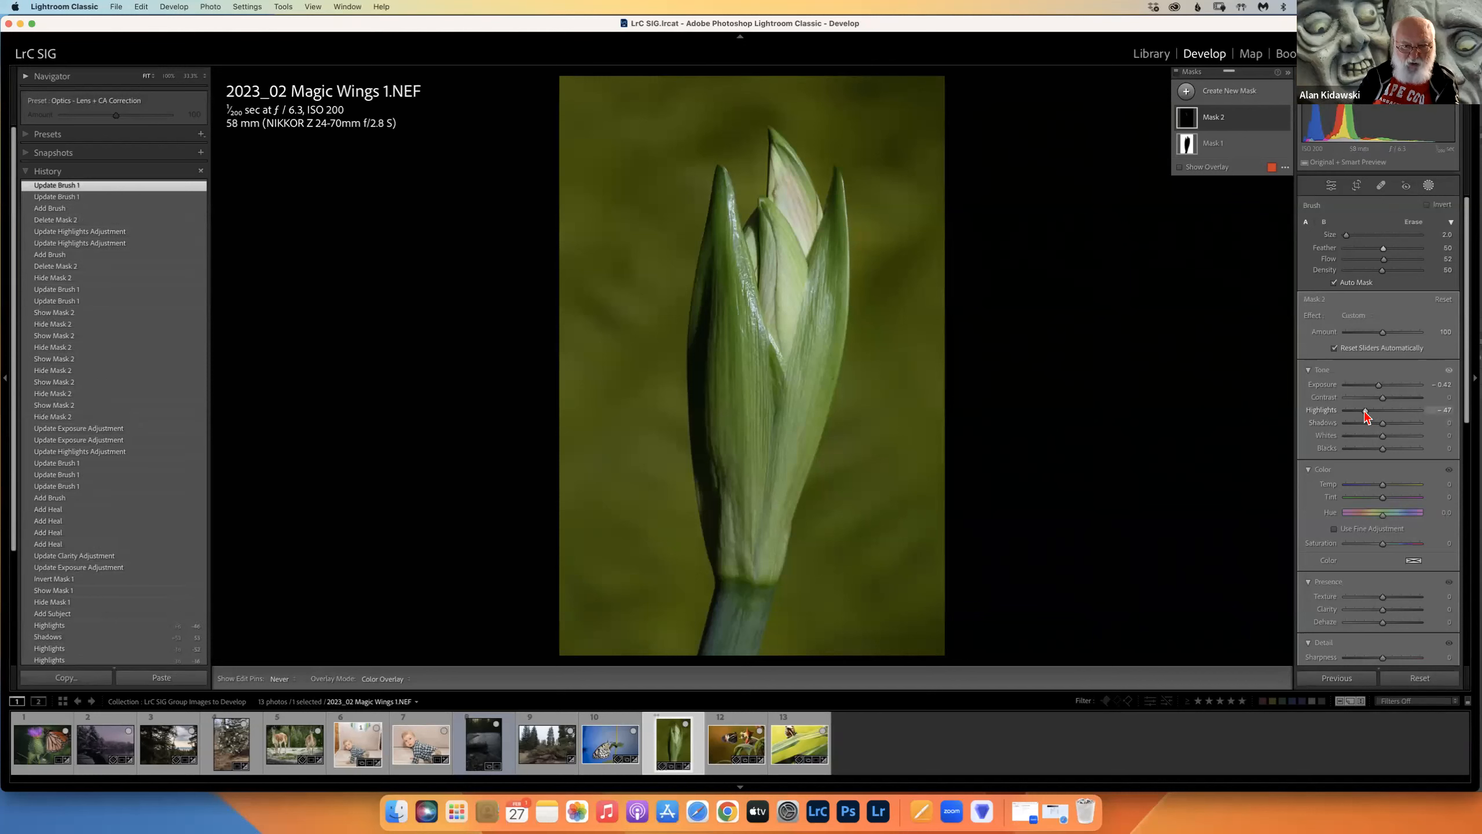
pyautogui.moveTo(729, 248)
pyautogui.mouseDown()
pyautogui.moveTo(735, 195)
pyautogui.moveTo(735, 238)
pyautogui.moveTo(727, 190)
pyautogui.moveTo(734, 245)
pyautogui.moveTo(730, 198)
pyautogui.moveTo(728, 234)
pyautogui.mouseUp()
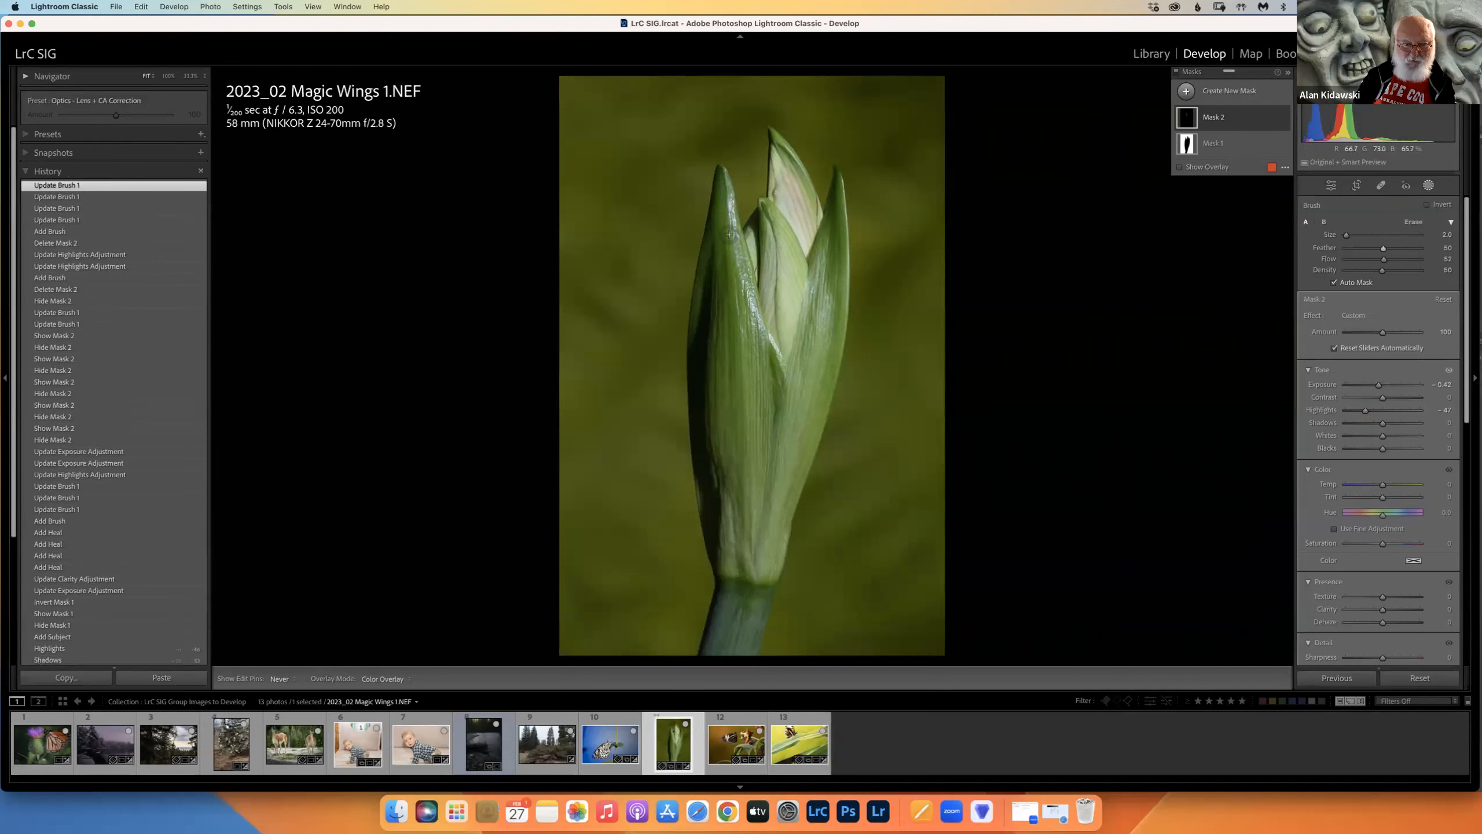
pyautogui.moveTo(782, 366); pyautogui.dragTo(769, 351)
pyautogui.click(758, 201)
pyautogui.click(1285, 118)
pyautogui.click(1285, 118)
pyautogui.click(1285, 118)
pyautogui.click(1285, 118)
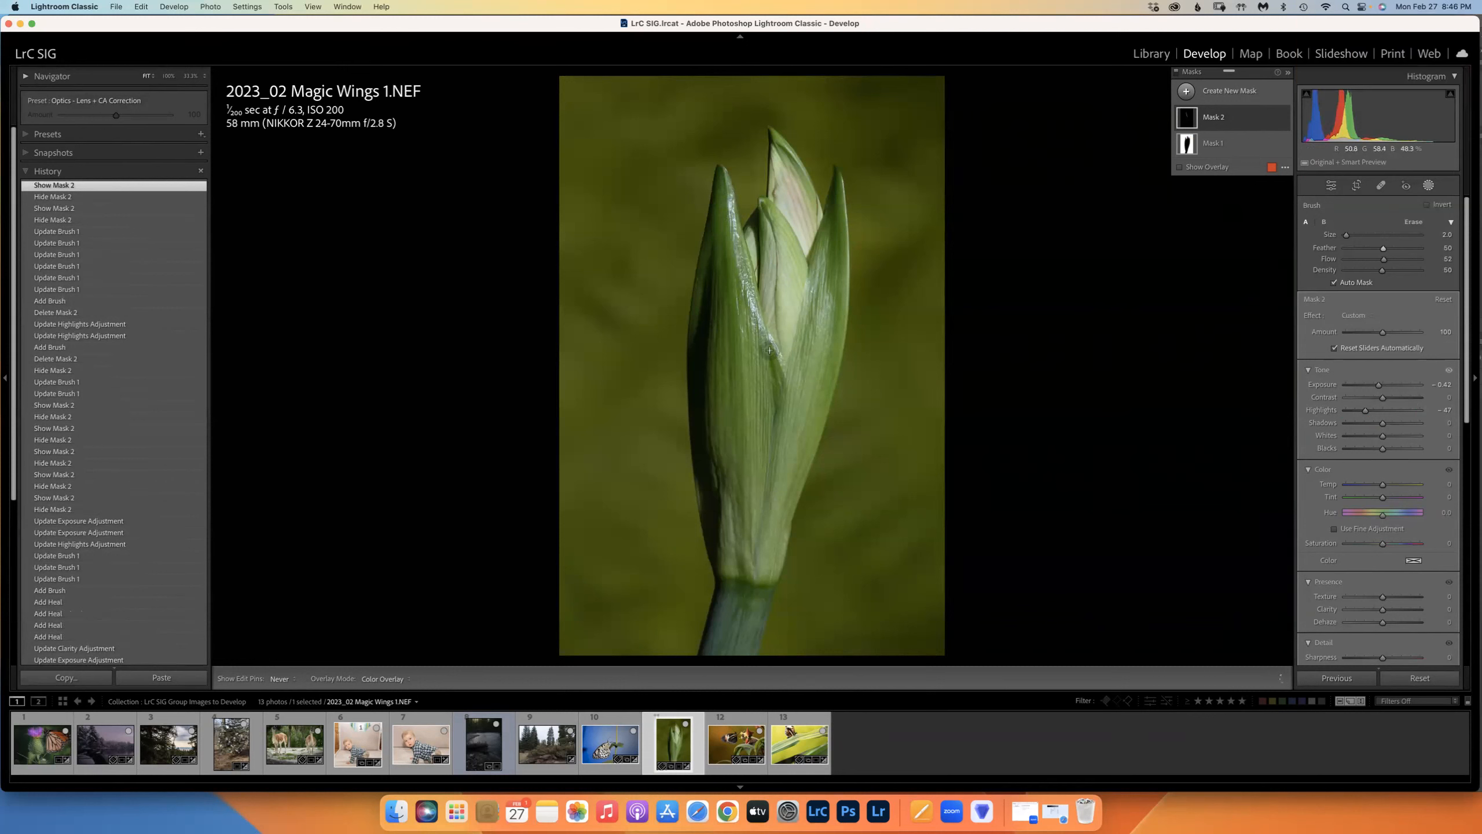
# Step: Paint another stroke along the lower part of the left leaf's shiny edge and lower the mask's Highlights to -74
pyautogui.moveTo(763, 334); pyautogui.dragTo(739, 298)
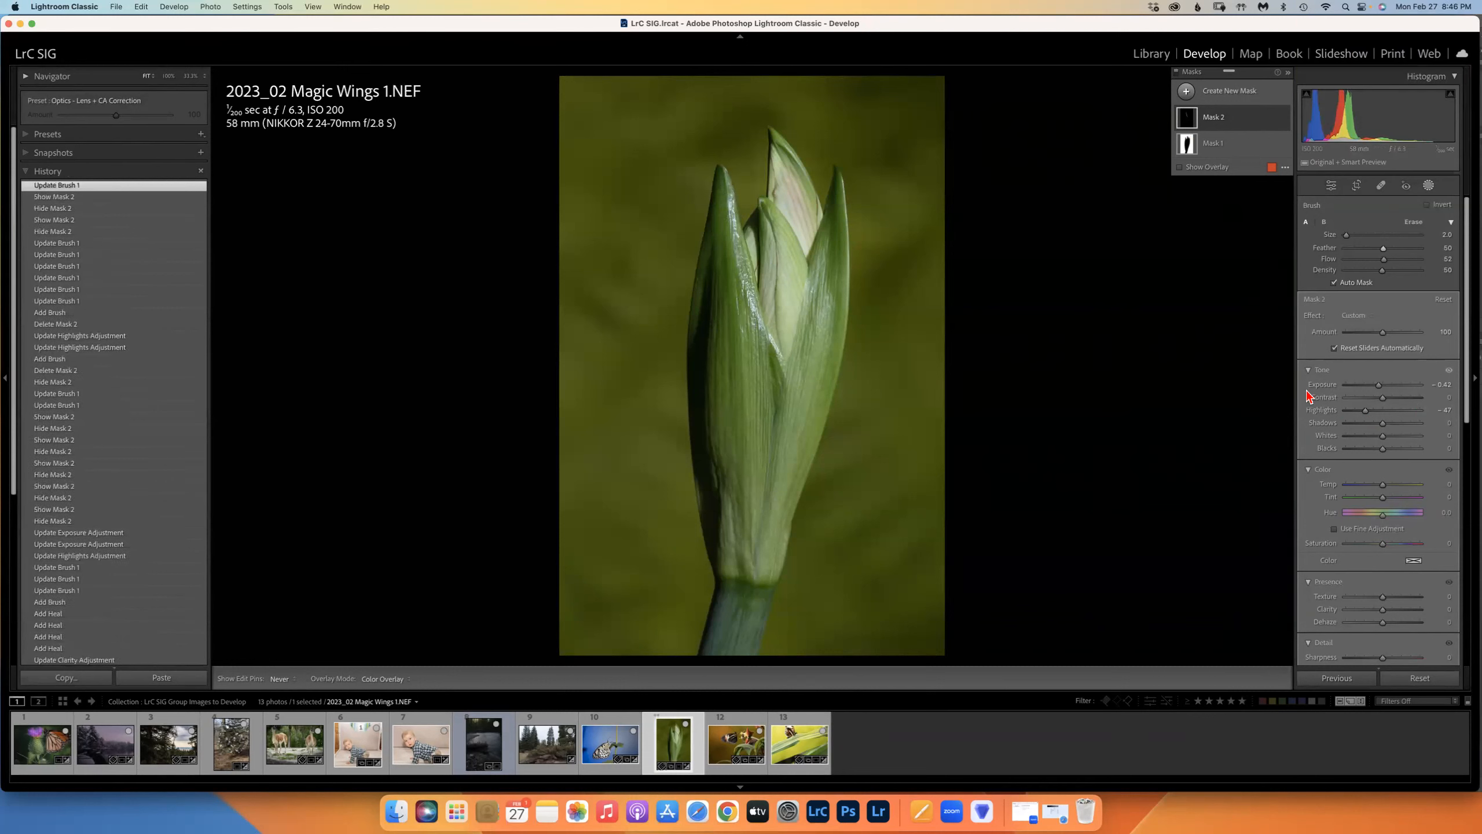
pyautogui.moveTo(1363, 410); pyautogui.dragTo(1355, 411)
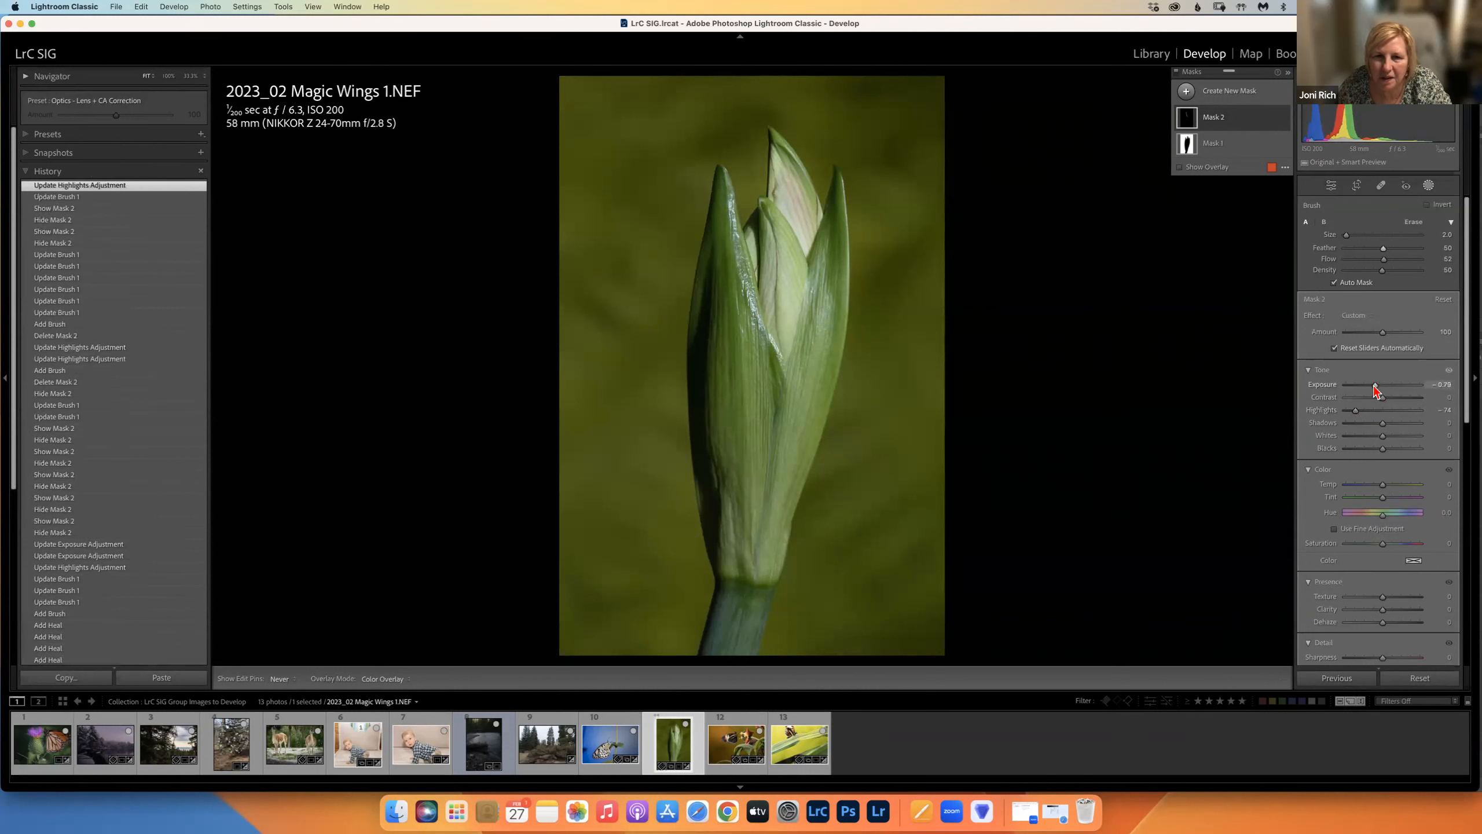
# Step: Lower Mask 2's Exposure to -0.87, brush a short stroke at the lower end of the left leaf's shiny edge, and compare with the mask hidden
pyautogui.moveTo(1375, 387); pyautogui.dragTo(1377, 387)
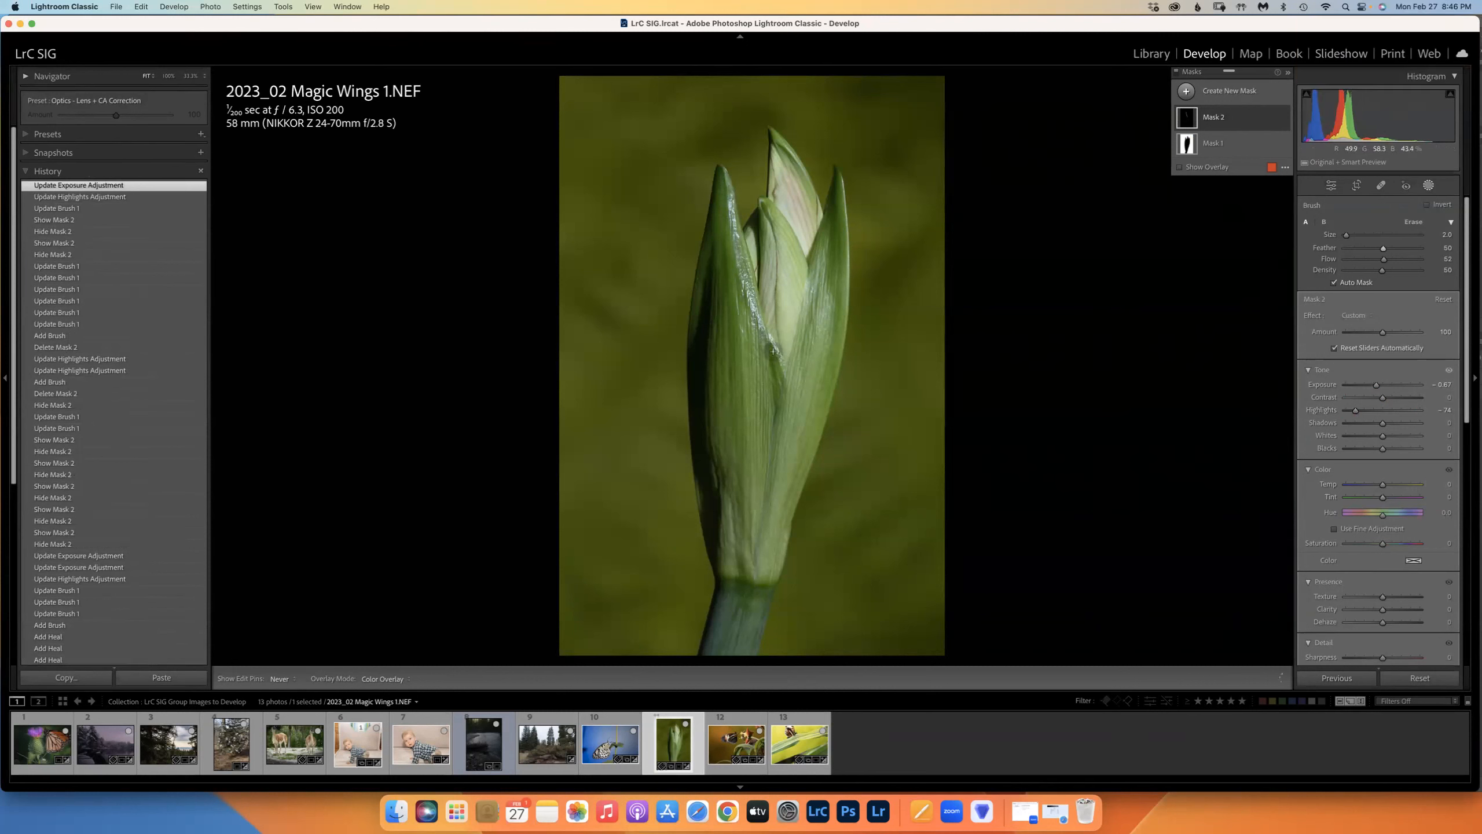
pyautogui.moveTo(771, 345)
pyautogui.mouseDown()
pyautogui.moveTo(764, 333)
pyautogui.moveTo(773, 352)
pyautogui.mouseUp()
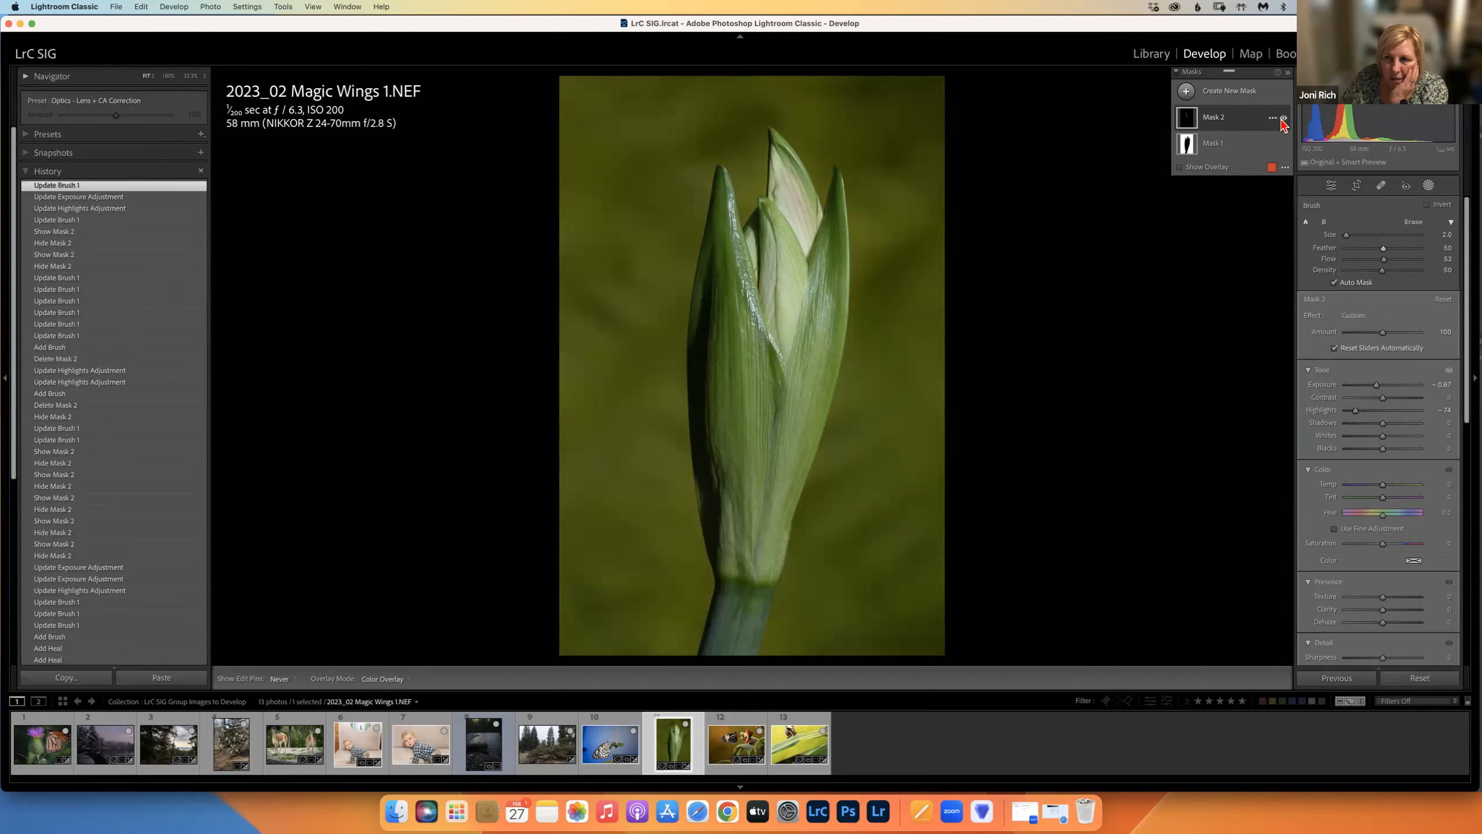
pyautogui.click(1283, 119)
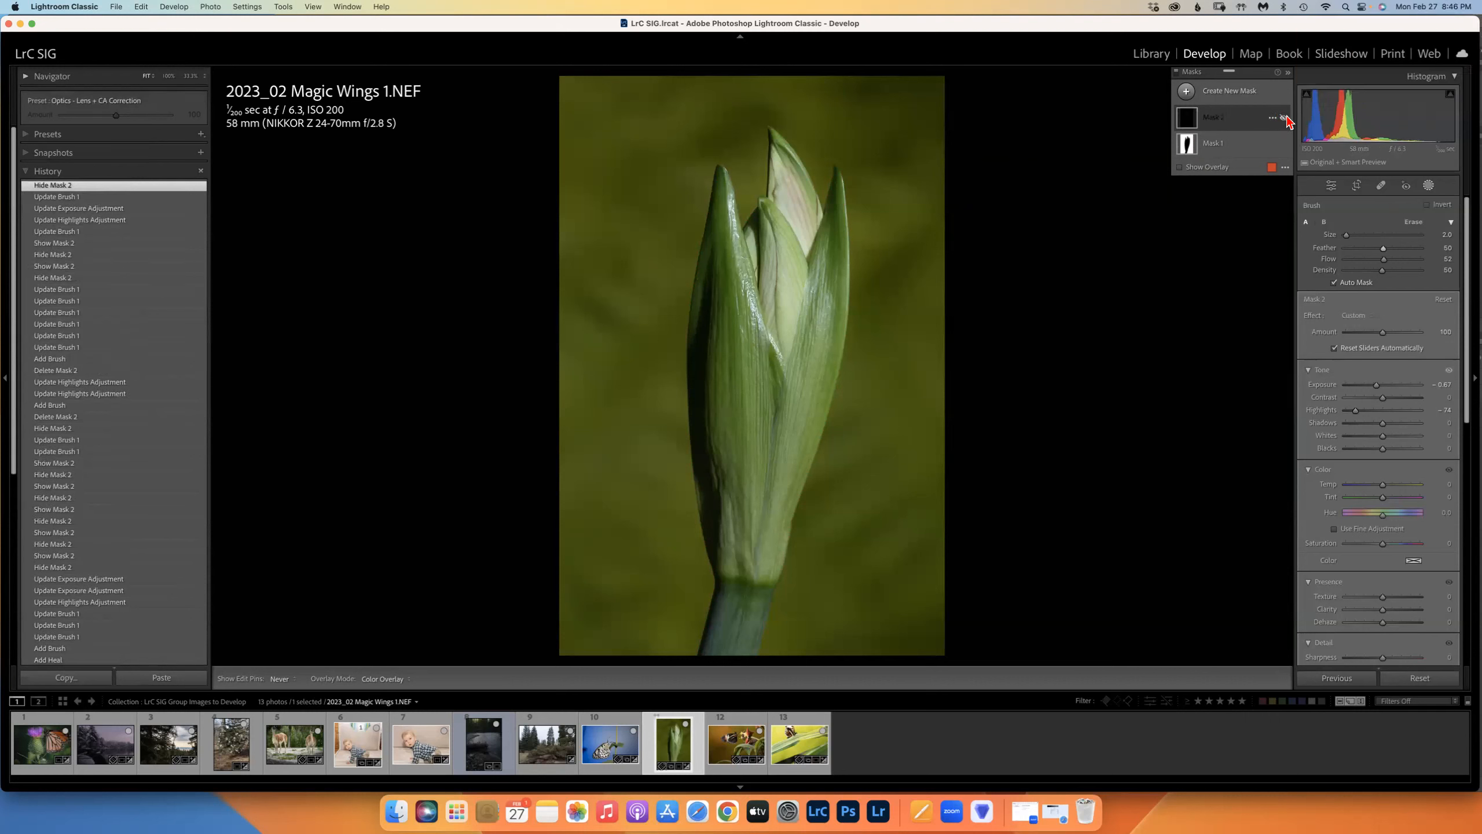
pyautogui.click(1283, 118)
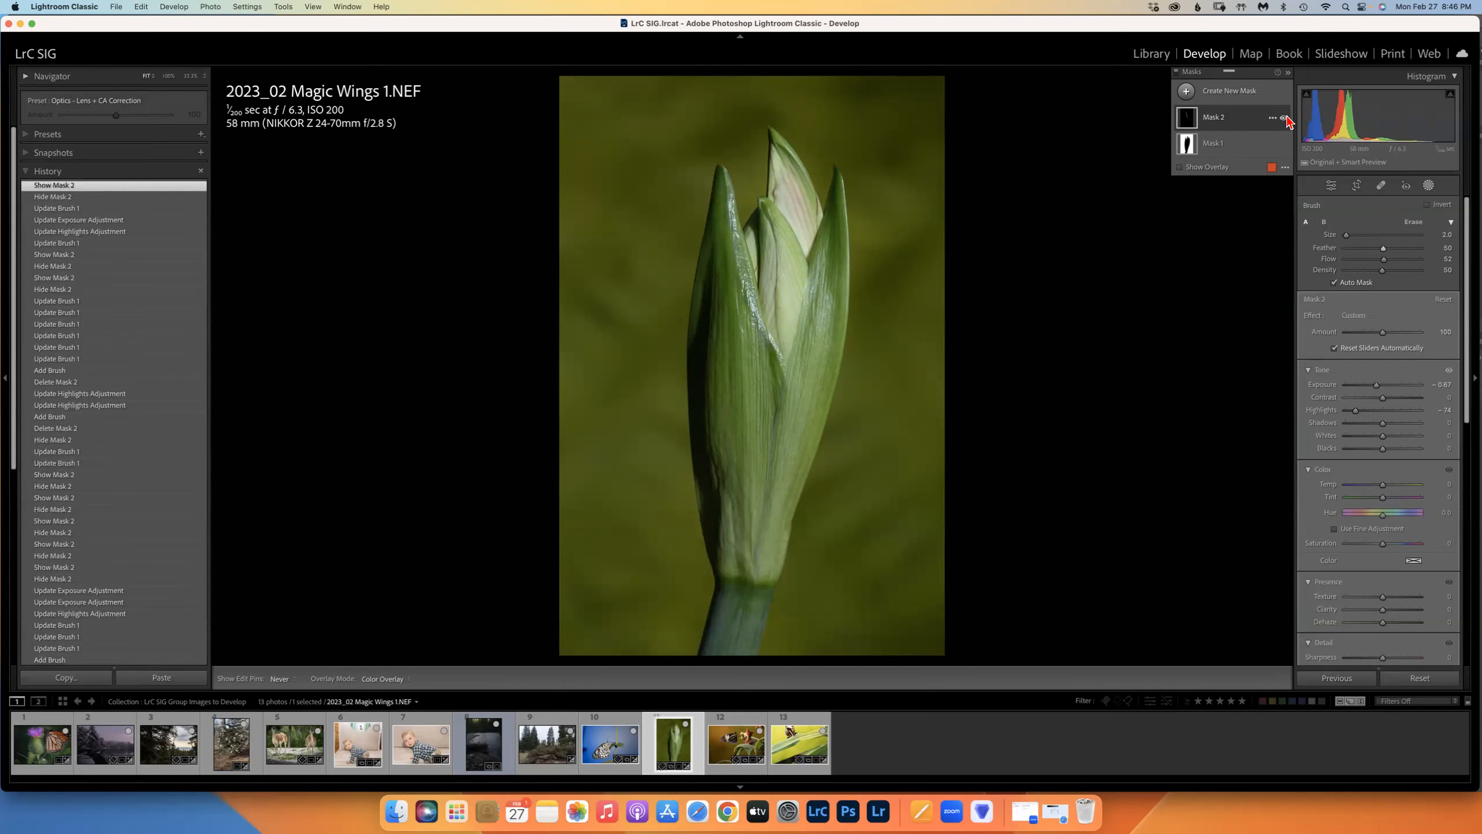
# Step: Create a new brush mask along the right leaf's shiny inner edge and lower its Highlights to -40
pyautogui.click(1187, 91)
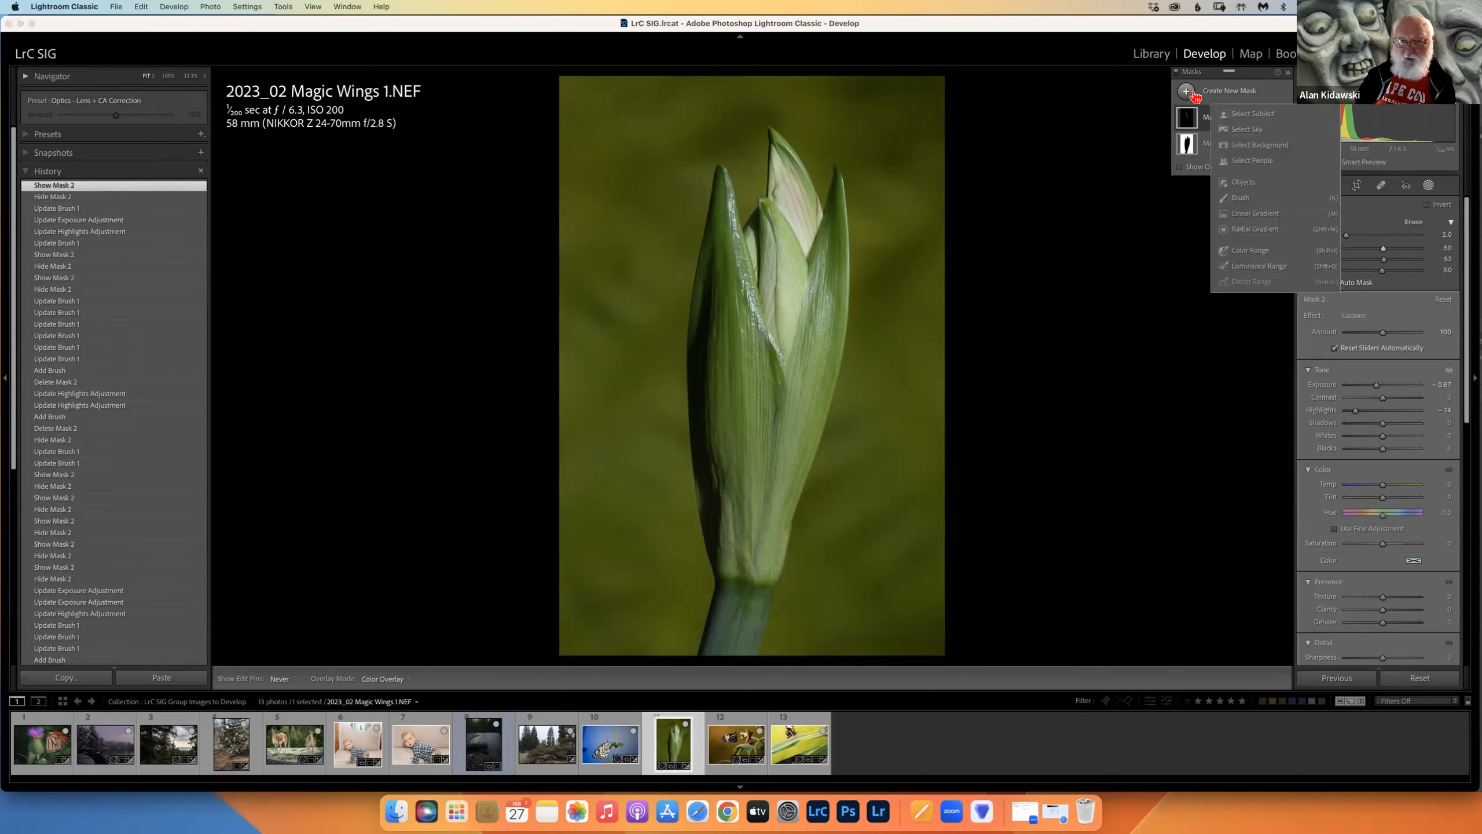
pyautogui.click(1241, 198)
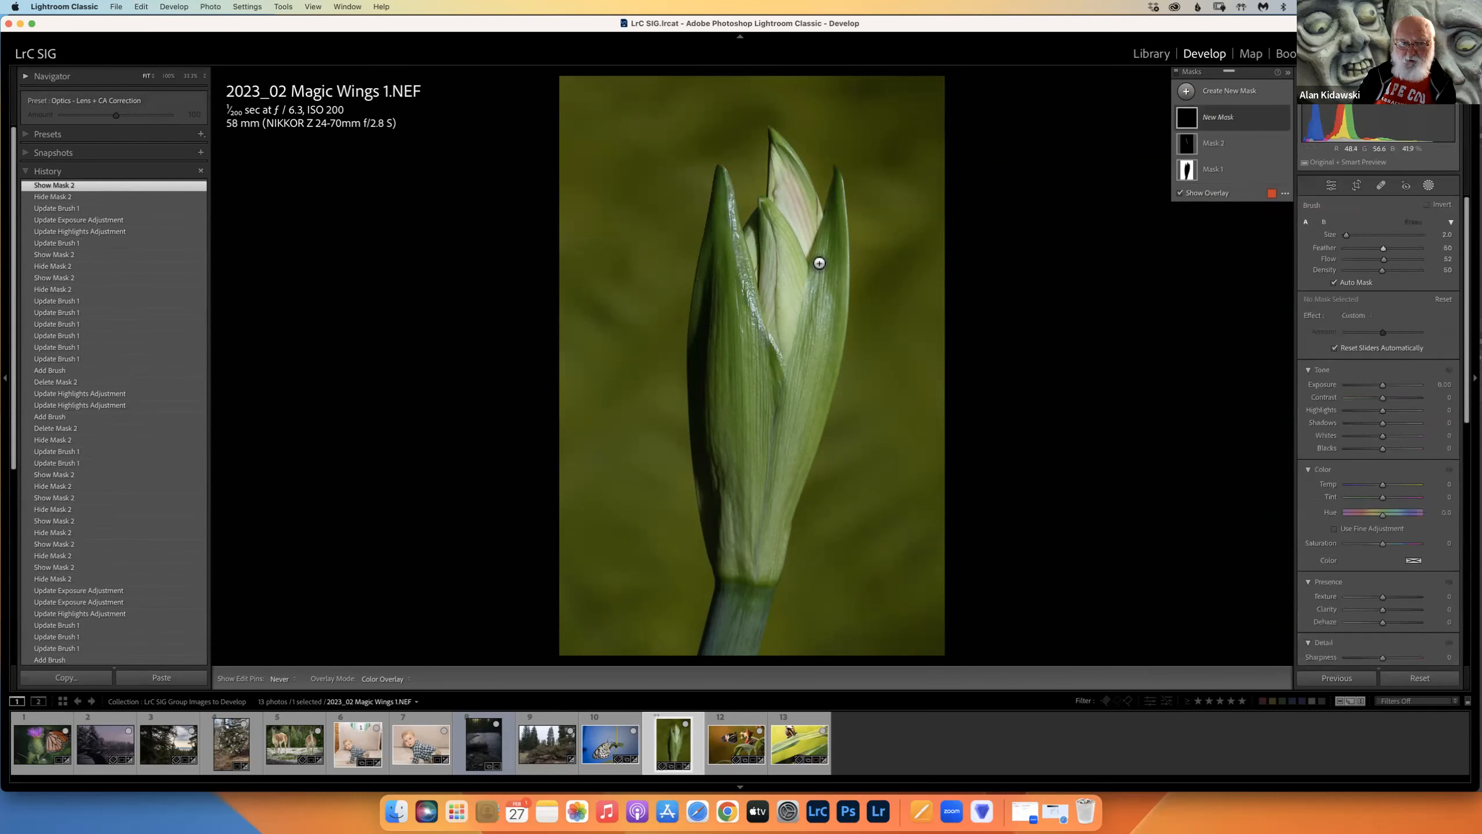
pyautogui.moveTo(808, 319)
pyautogui.mouseDown()
pyautogui.moveTo(820, 257)
pyautogui.moveTo(820, 330)
pyautogui.moveTo(810, 293)
pyautogui.moveTo(806, 334)
pyautogui.moveTo(827, 295)
pyautogui.moveTo(827, 313)
pyautogui.moveTo(813, 275)
pyautogui.moveTo(805, 328)
pyautogui.mouseUp()
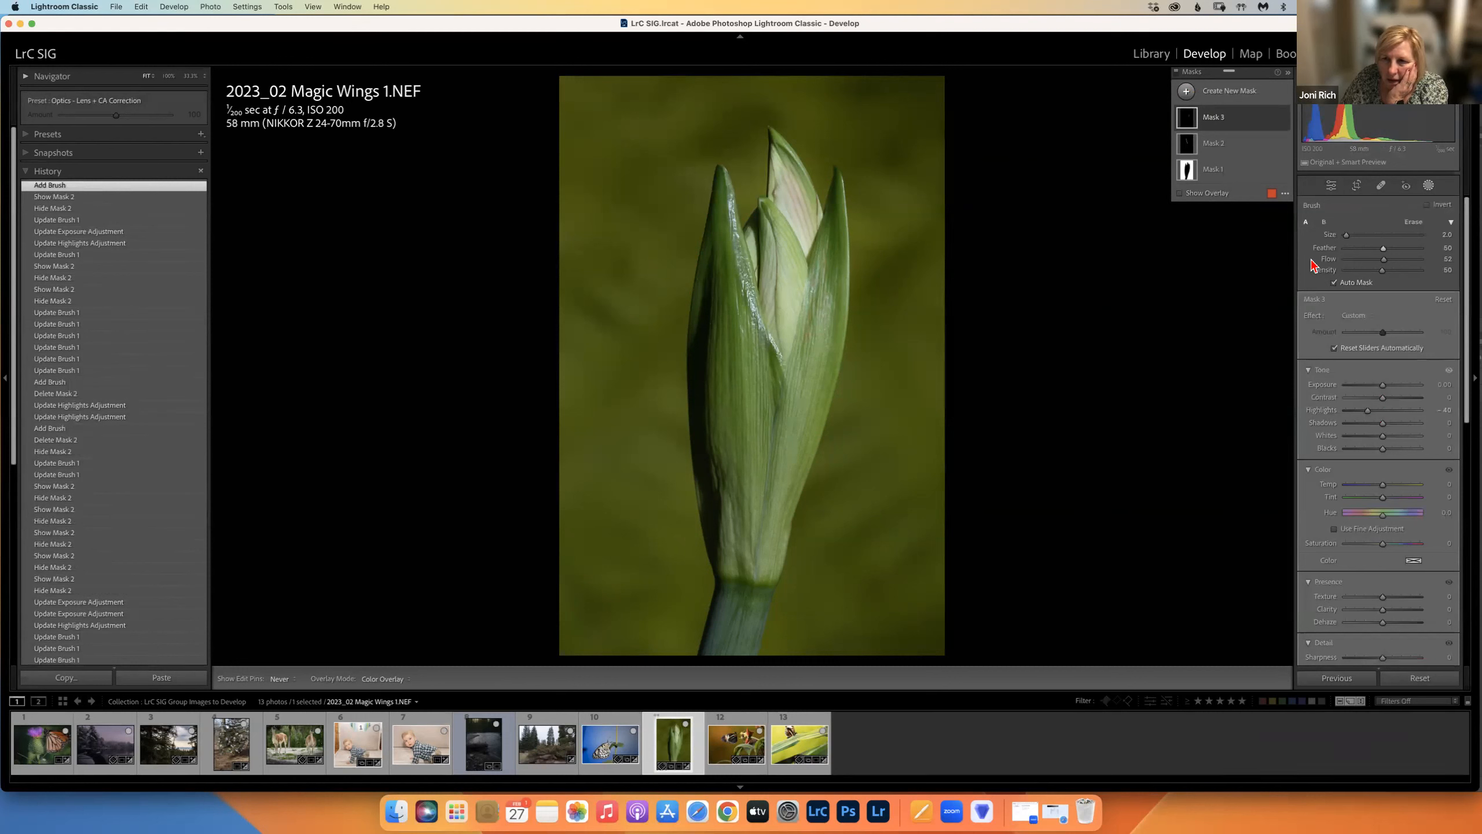
# Step: Try a subject mask with a rectangular object selection around the bud subtracted from it, and delete Mask 4
pyautogui.click(1186, 91)
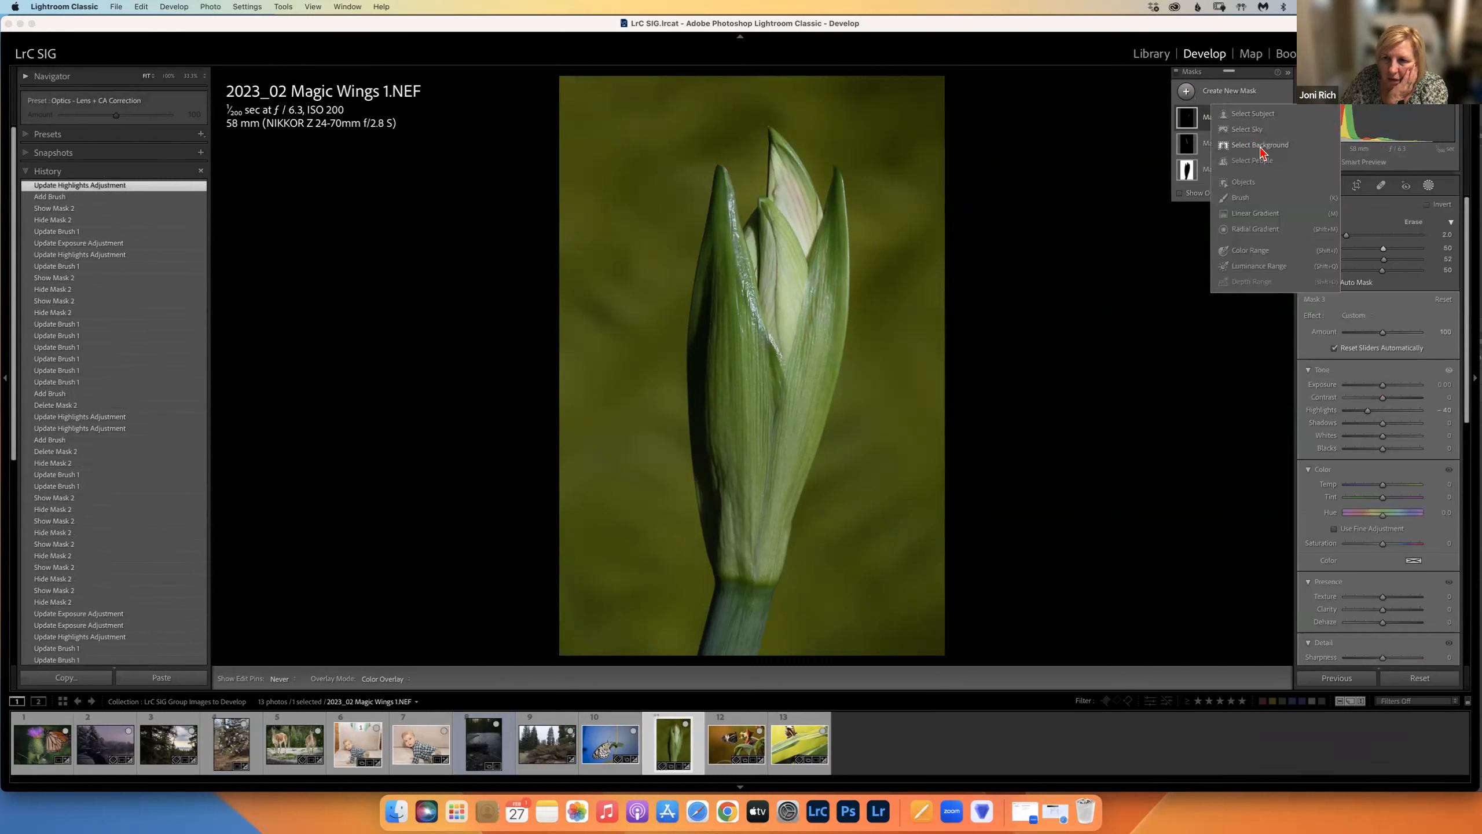
pyautogui.click(1245, 116)
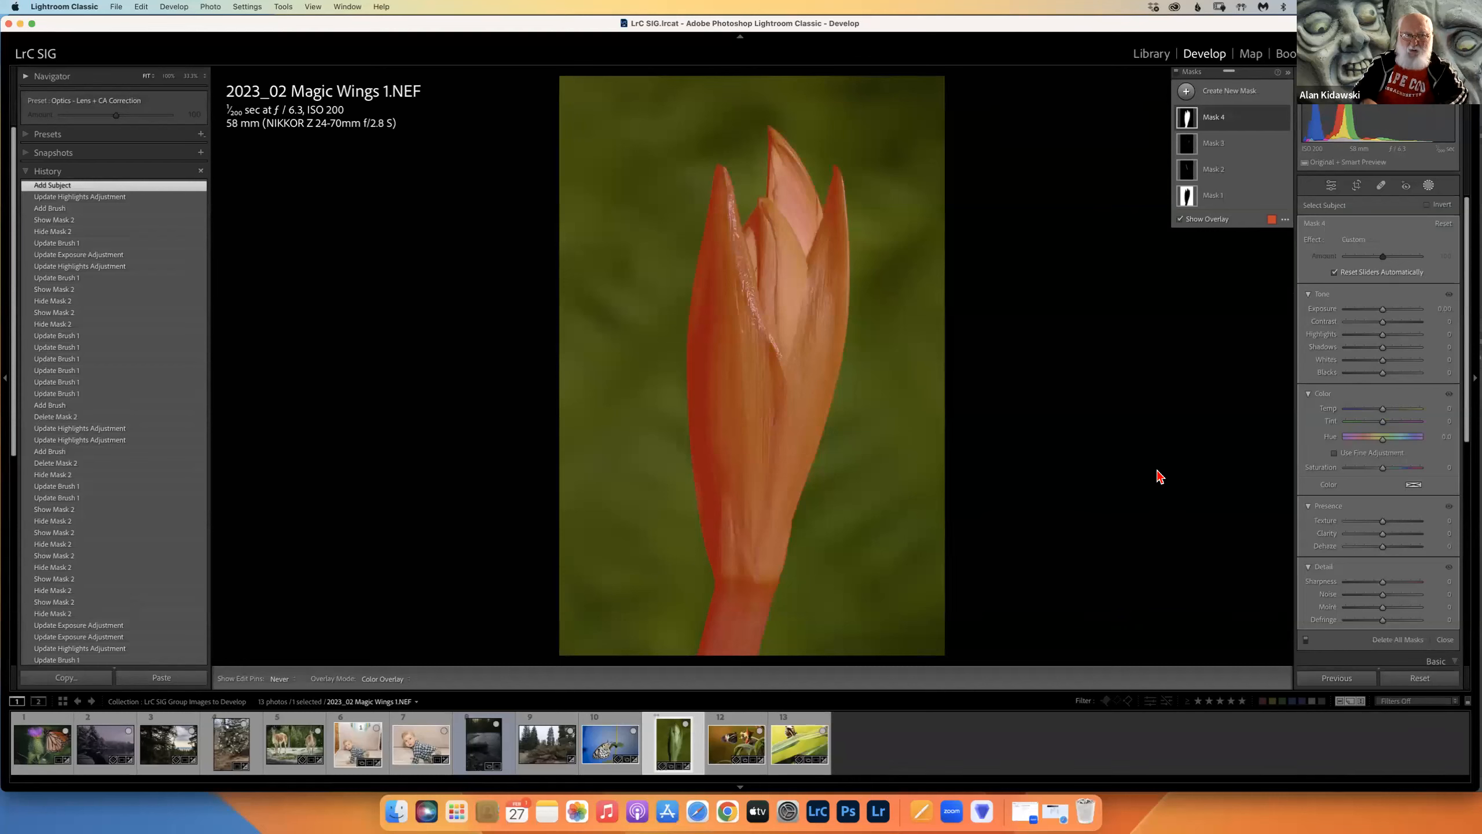
pyautogui.click(1223, 119)
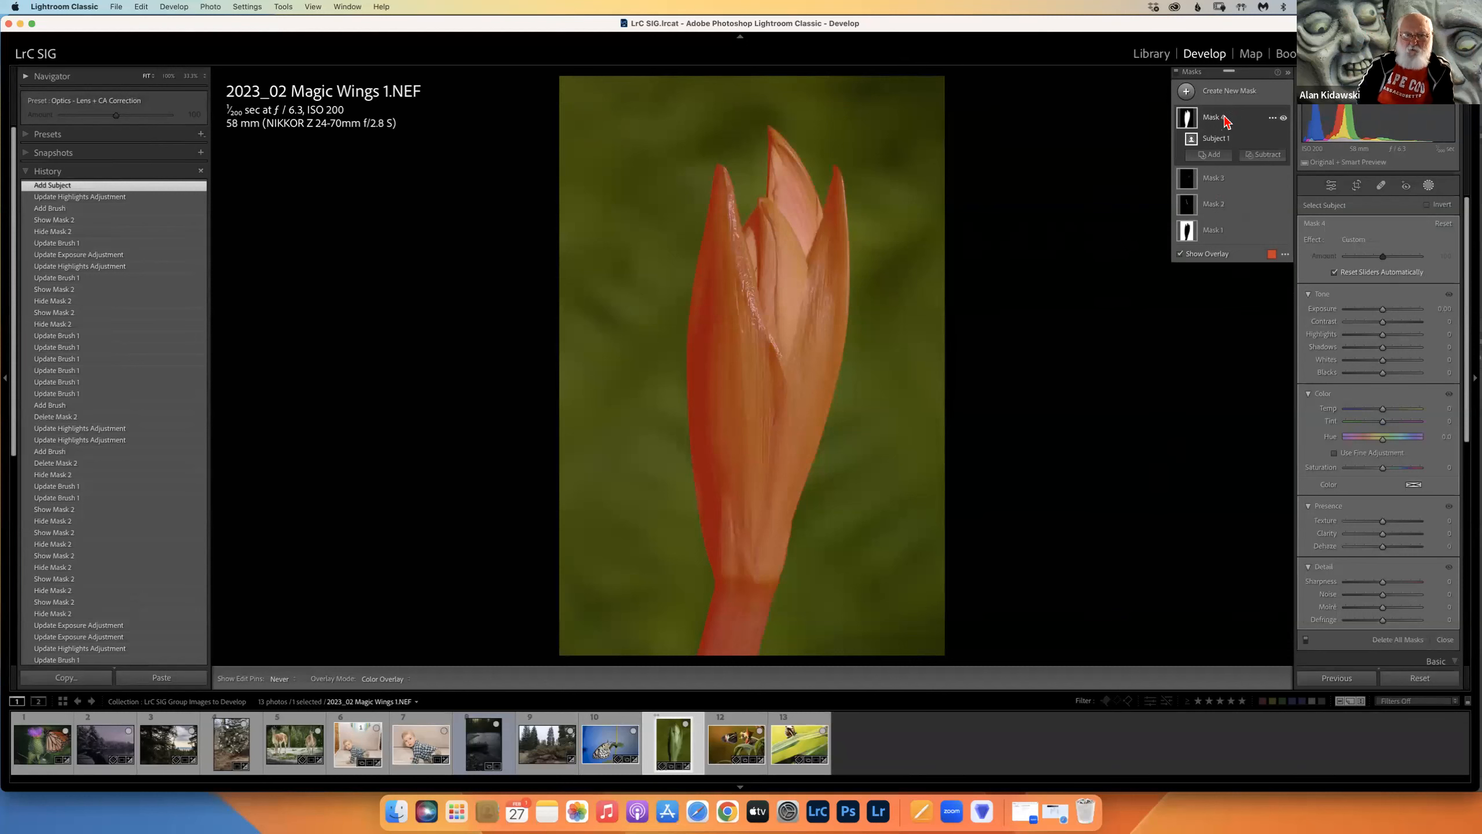
pyautogui.click(1262, 155)
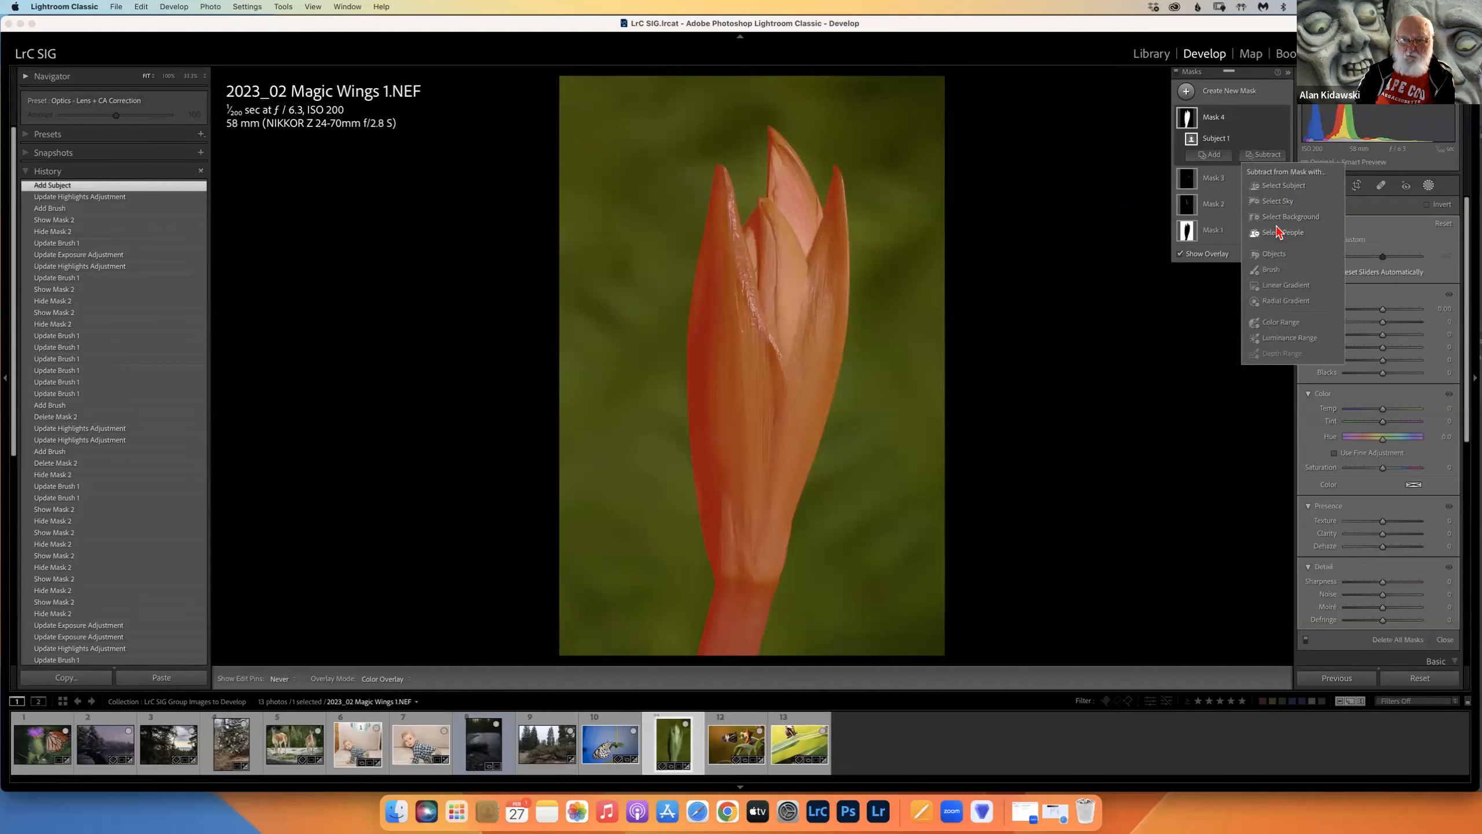
pyautogui.click(1270, 255)
pyautogui.click(1345, 224)
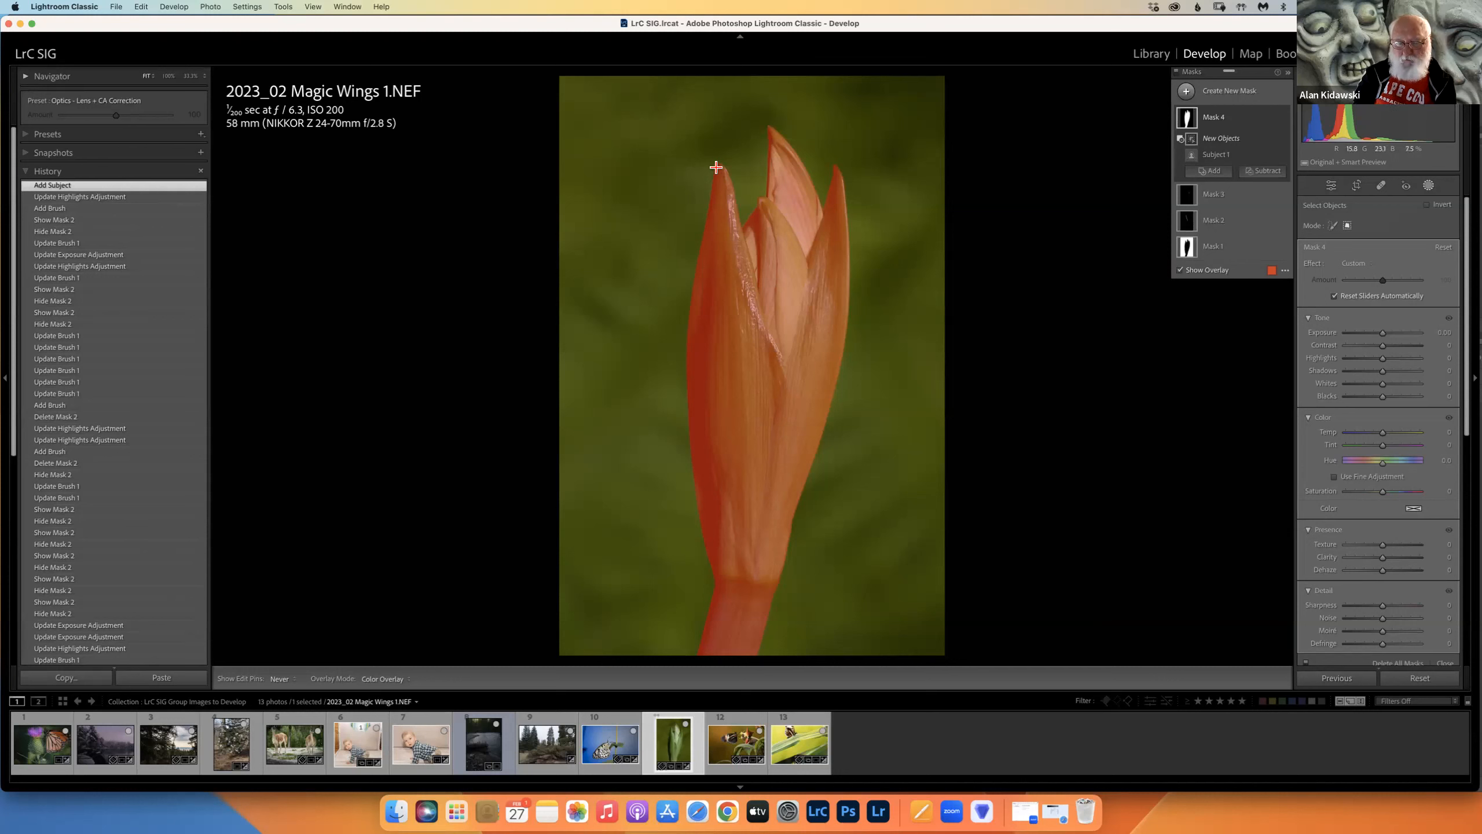
pyautogui.moveTo(715, 165); pyautogui.dragTo(854, 646)
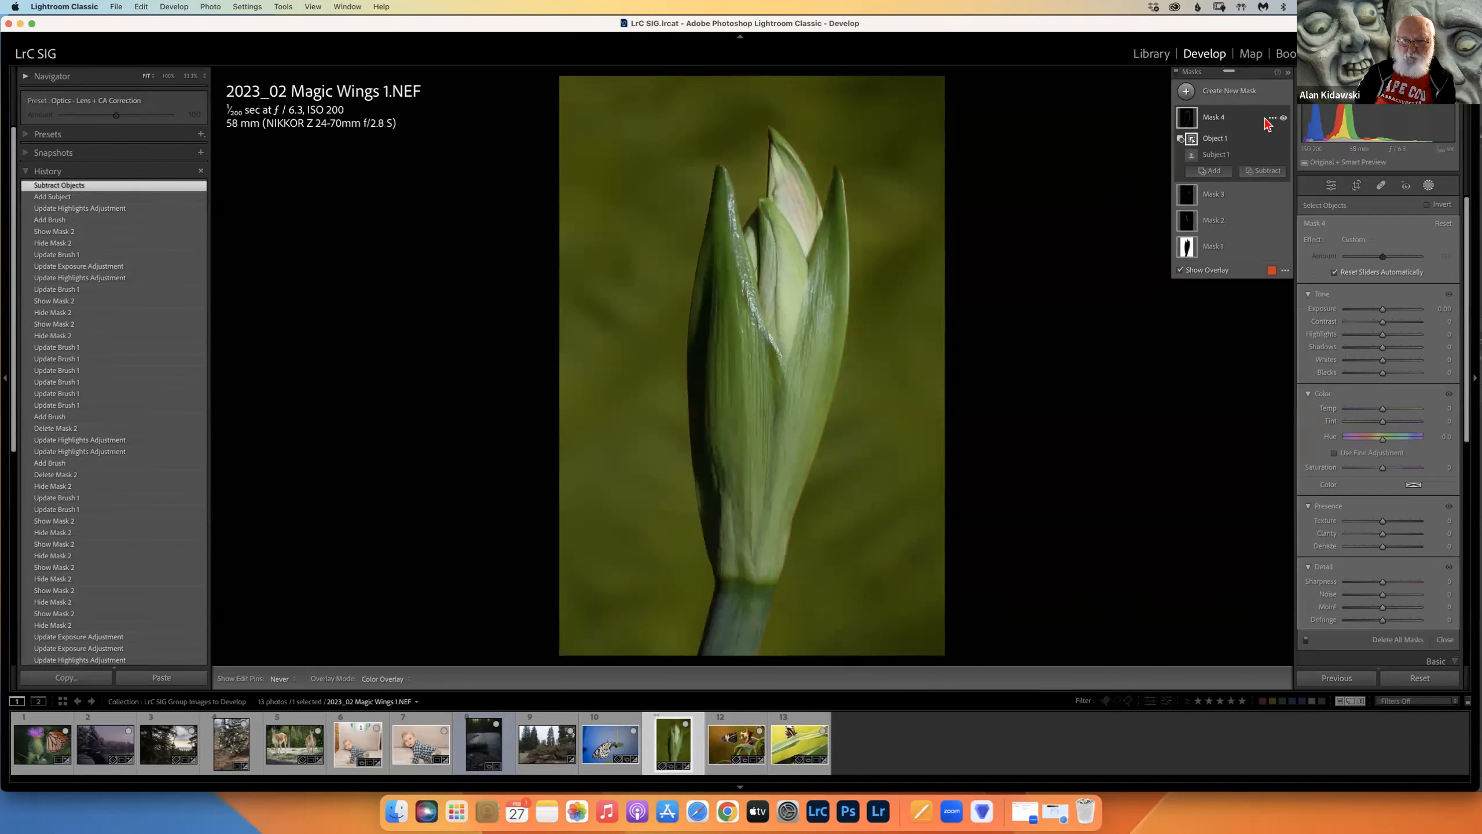
pyautogui.click(1273, 119)
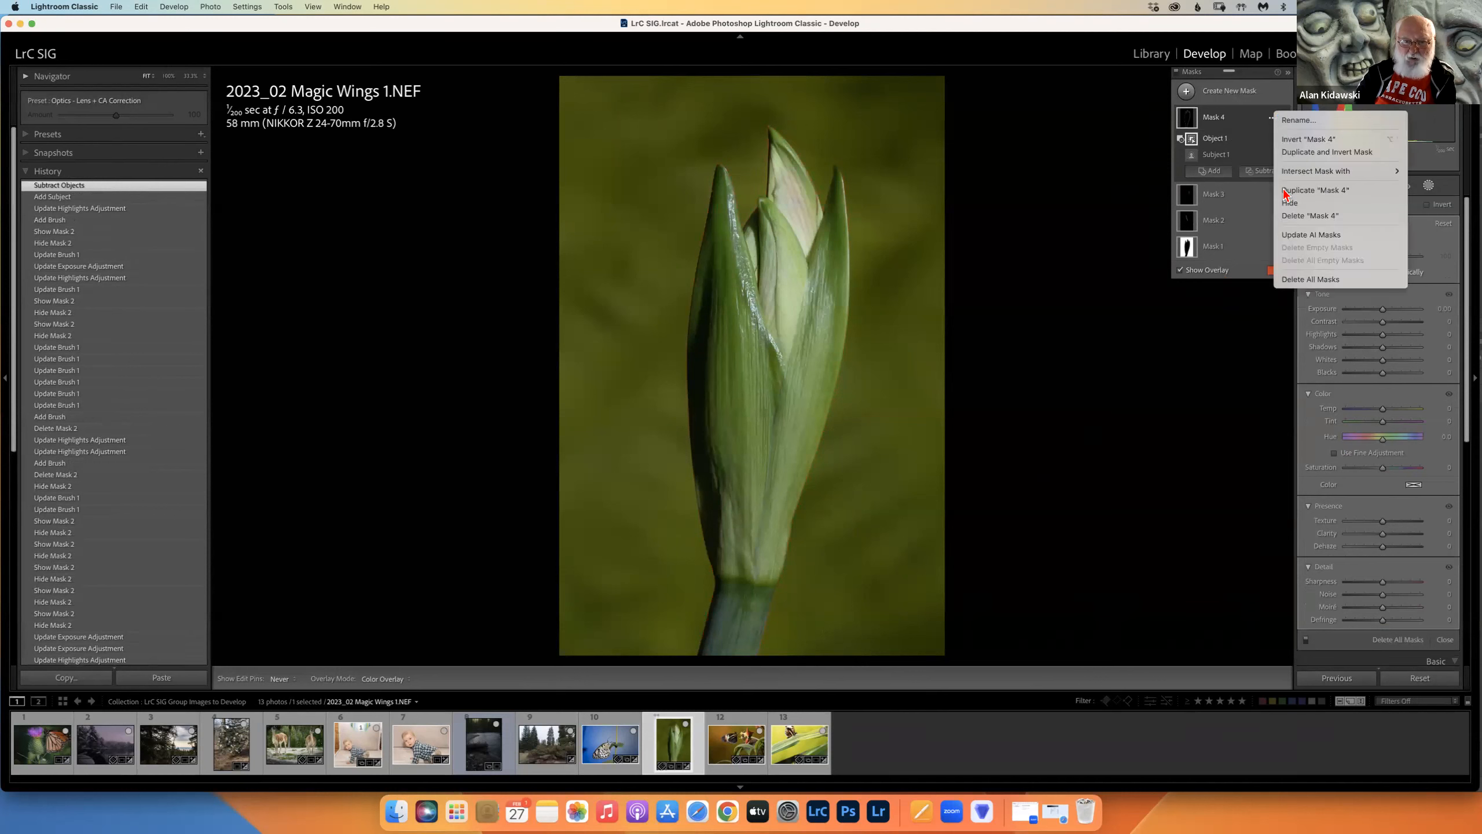
pyautogui.click(1291, 216)
# Step: Create an object mask from a rectangle around the pale inner petals at the top of the bud
pyautogui.click(1186, 91)
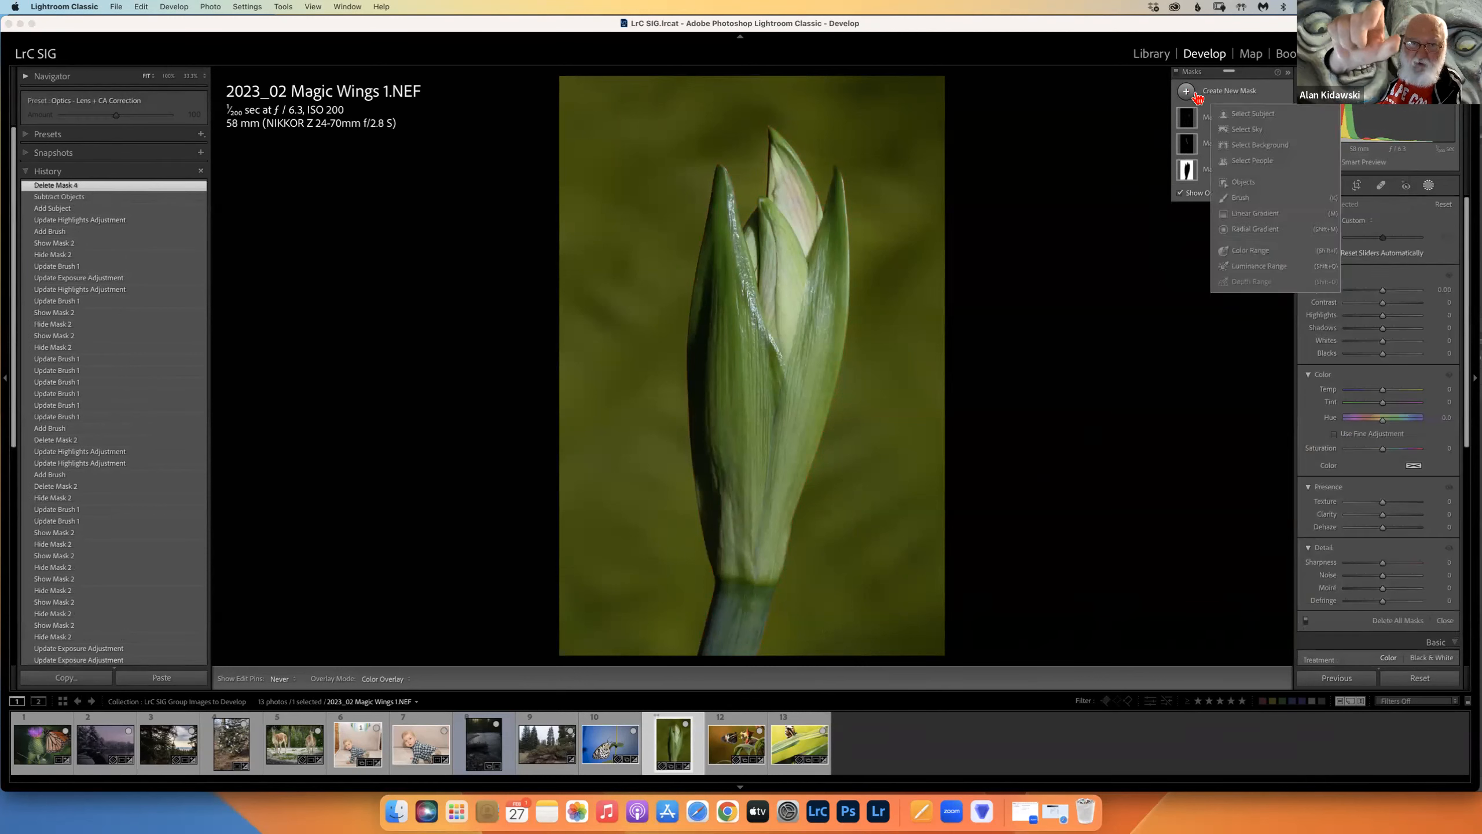
pyautogui.click(1243, 186)
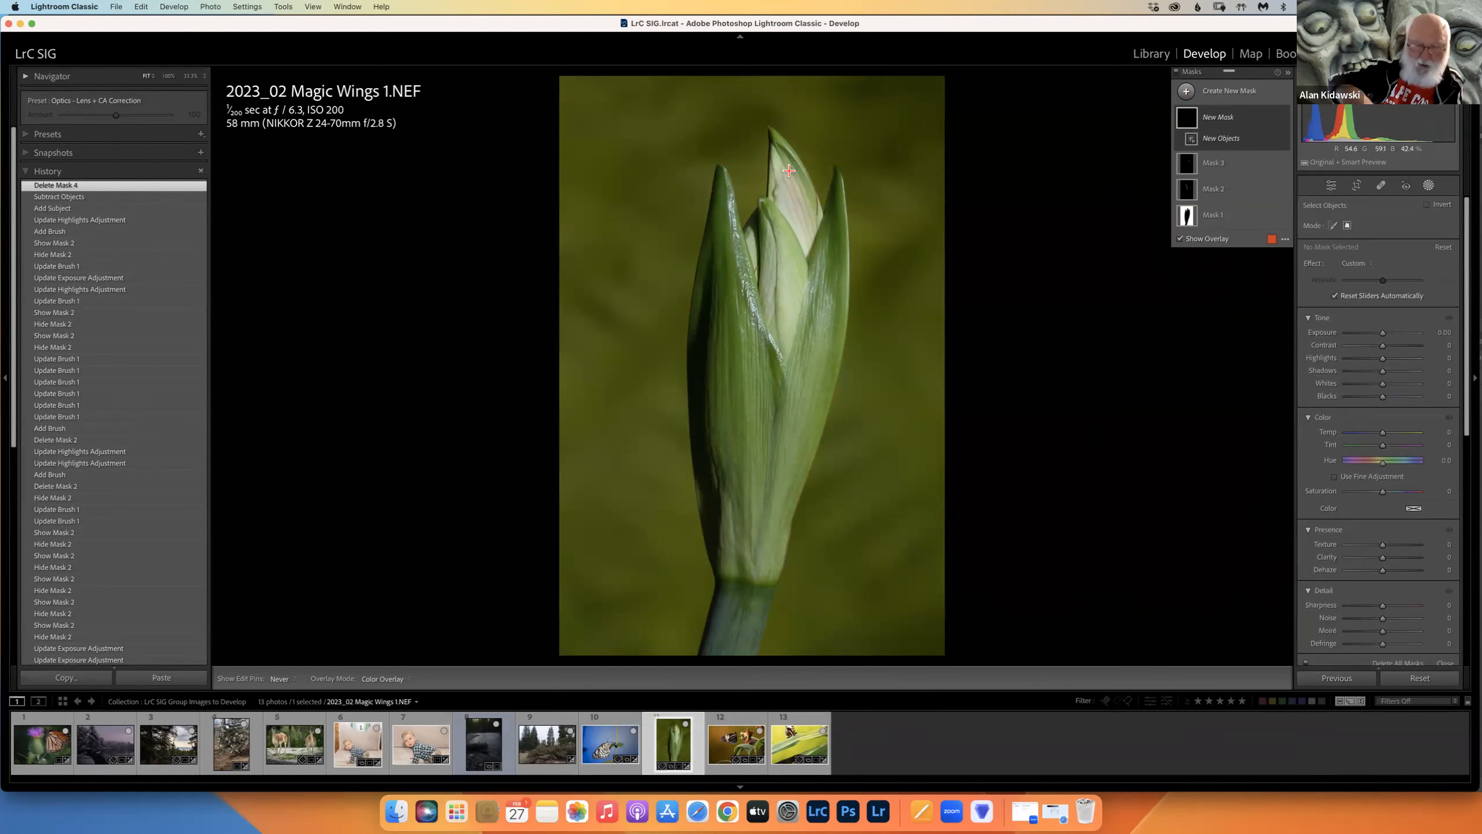
pyautogui.moveTo(755, 125); pyautogui.dragTo(799, 320)
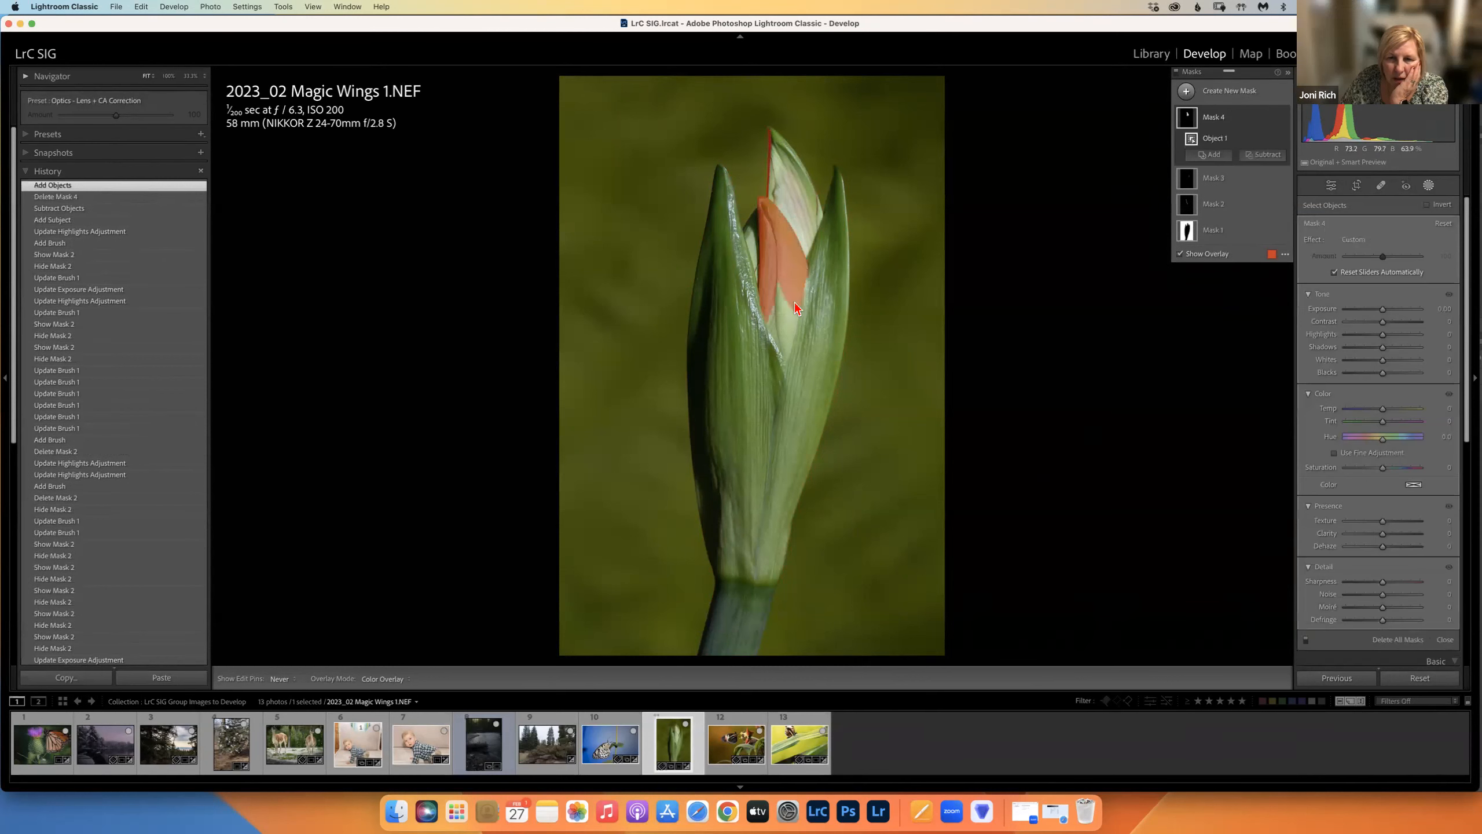
# Step: Add a brush with Flow and Density at 100 to Mask 4 and paint over the rest of the topmost pale petal
pyautogui.click(1209, 154)
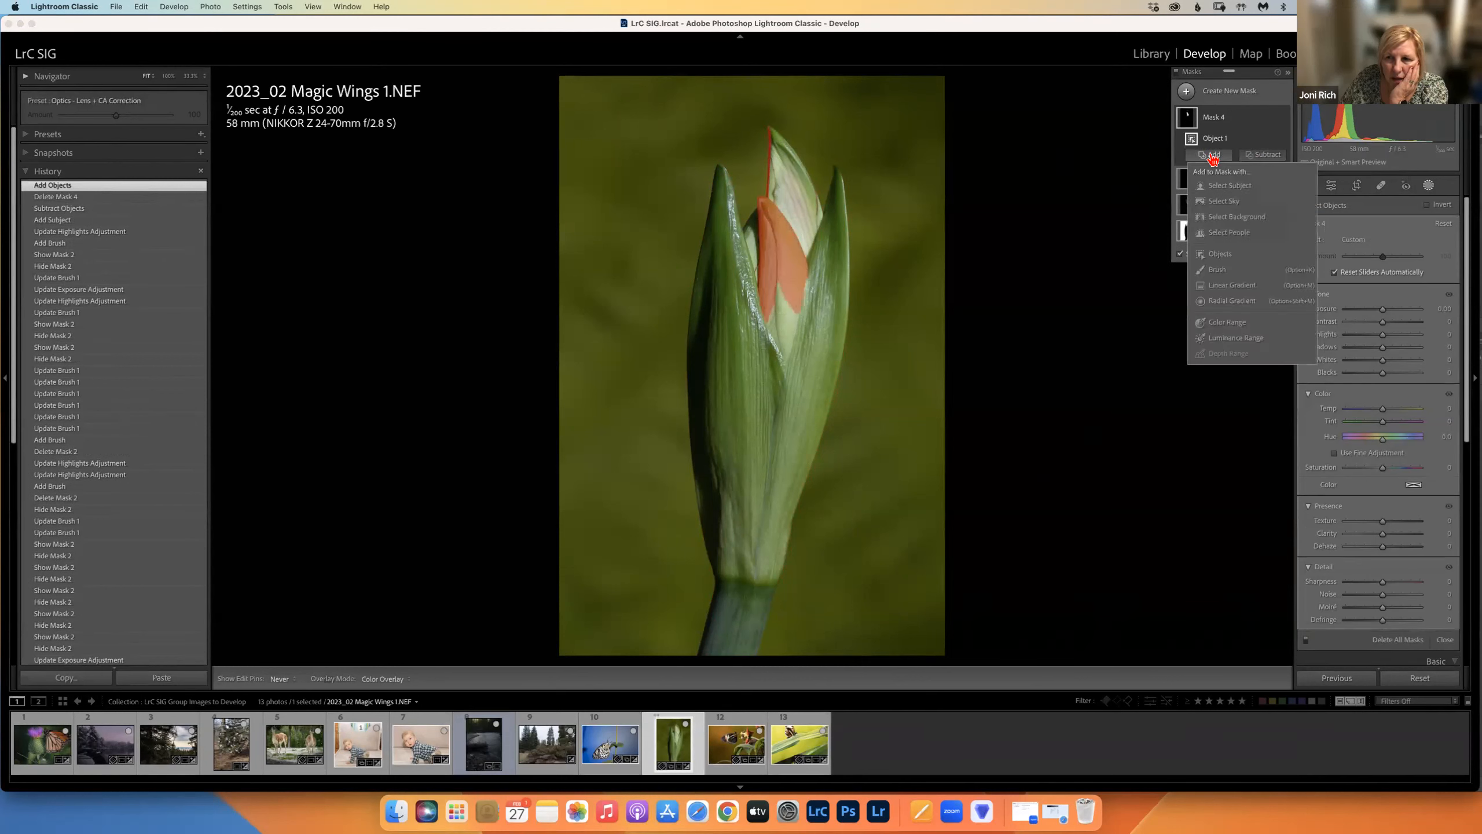
pyautogui.click(1218, 270)
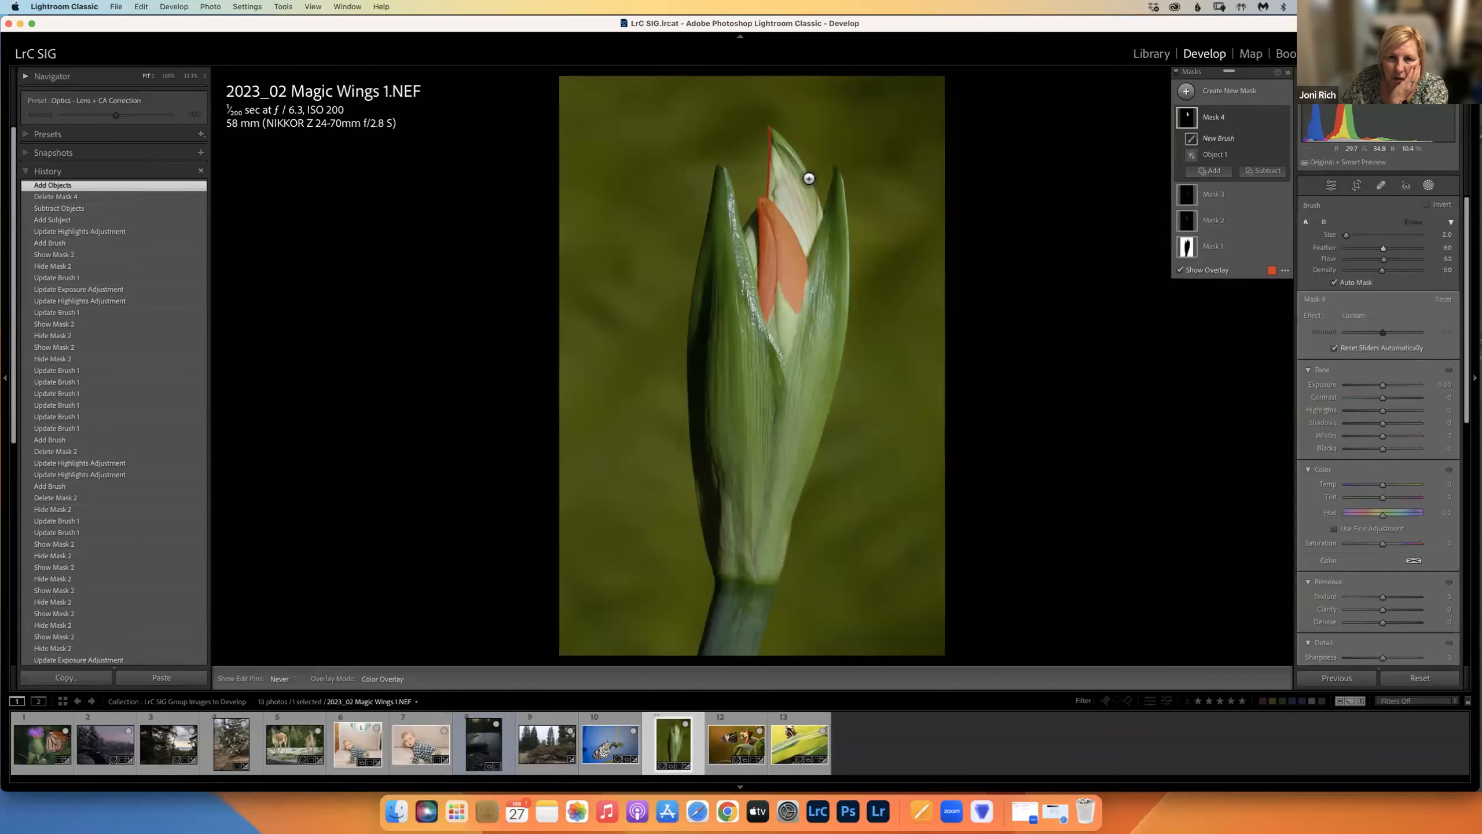
pyautogui.click(786, 167)
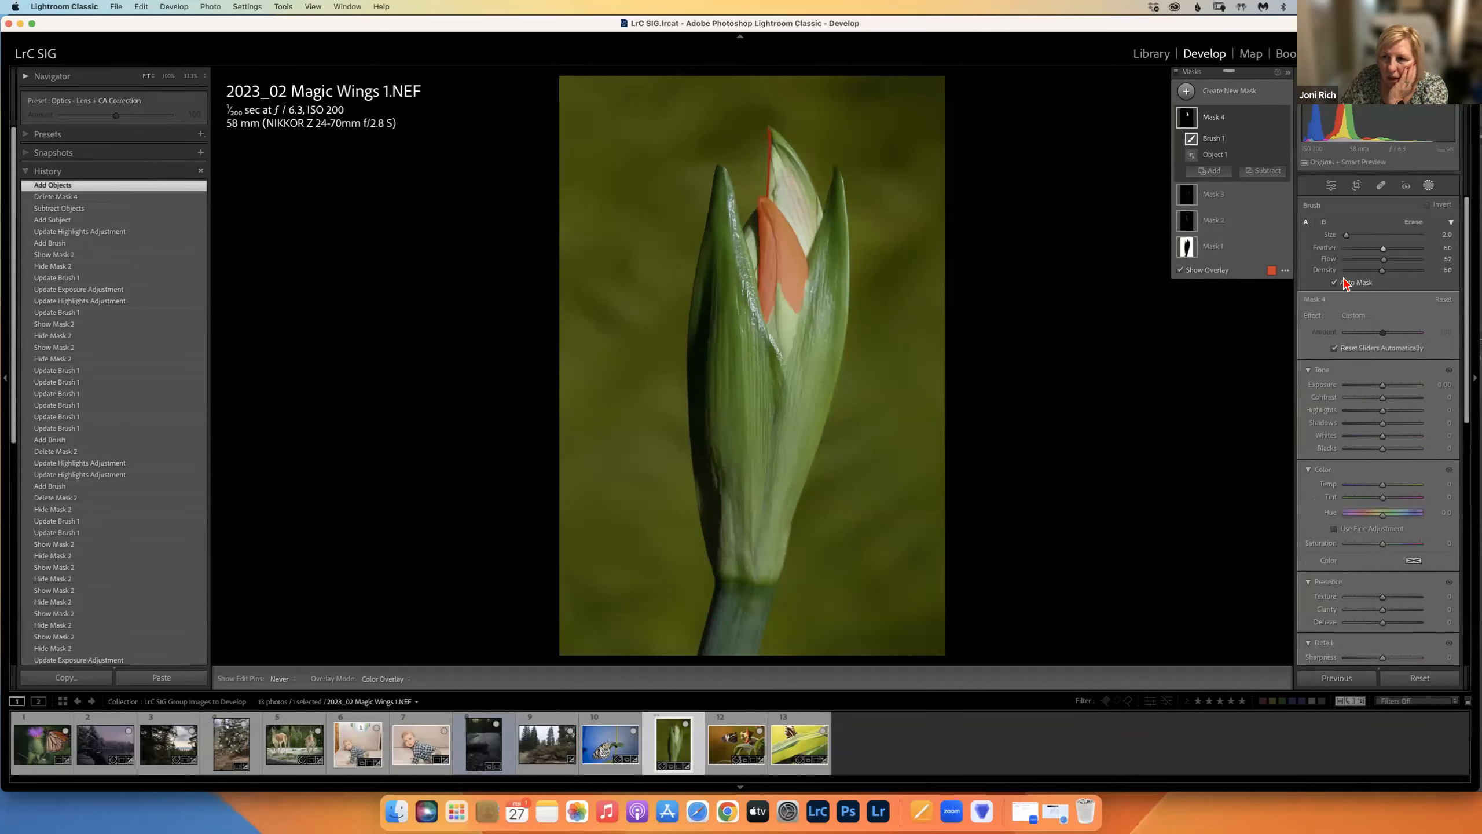
pyautogui.moveTo(1381, 270); pyautogui.dragTo(1421, 271)
pyautogui.moveTo(794, 188); pyautogui.dragTo(801, 211)
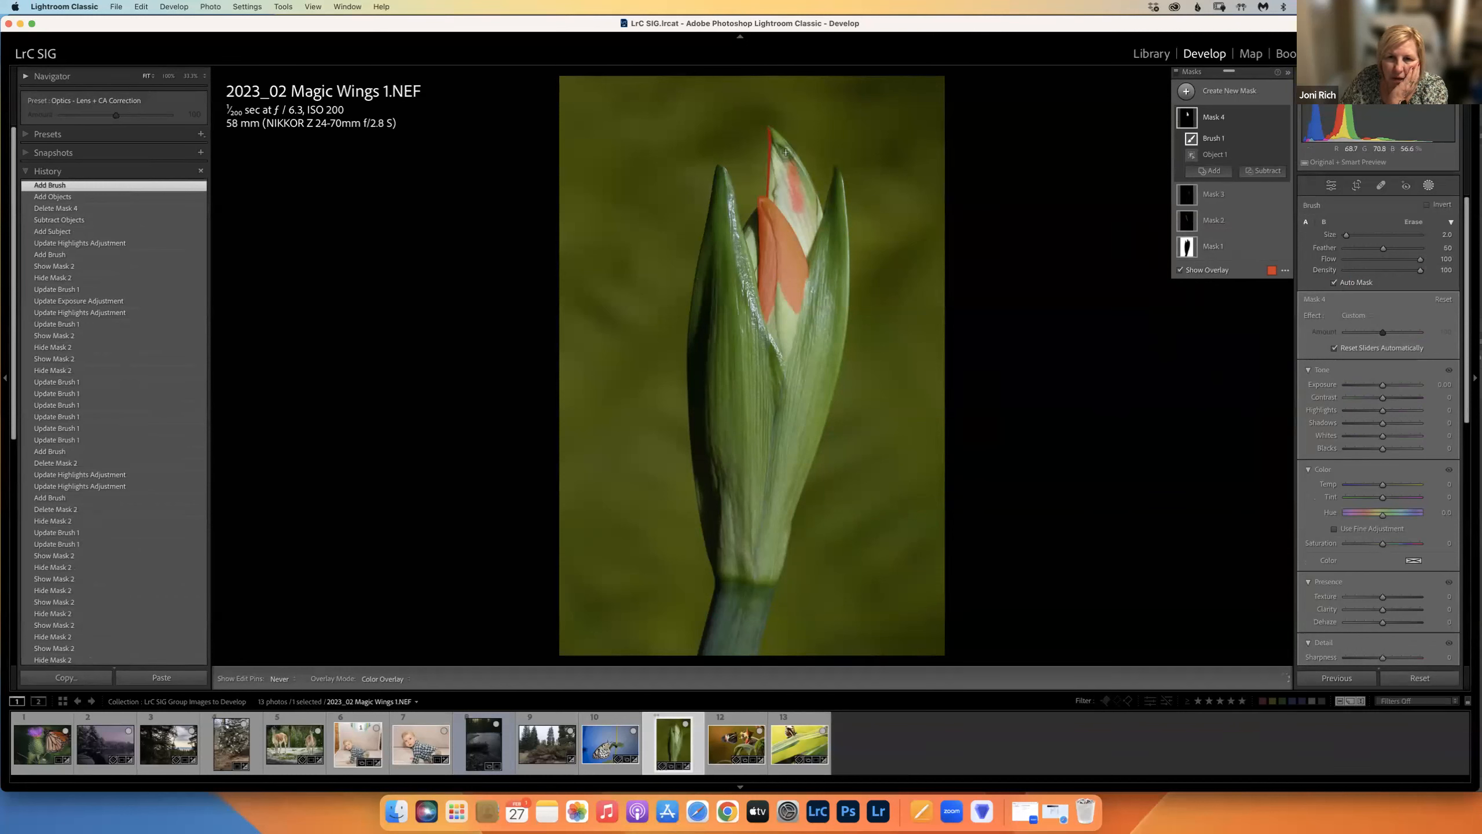
pyautogui.moveTo(775, 137)
pyautogui.mouseDown()
pyautogui.moveTo(813, 225)
pyautogui.moveTo(809, 198)
pyautogui.moveTo(806, 249)
pyautogui.moveTo(771, 180)
pyautogui.moveTo(773, 127)
pyautogui.moveTo(821, 216)
pyautogui.moveTo(787, 149)
pyautogui.moveTo(805, 198)
pyautogui.moveTo(792, 208)
pyautogui.moveTo(781, 191)
pyautogui.moveTo(807, 221)
pyautogui.moveTo(805, 250)
pyautogui.moveTo(815, 223)
pyautogui.moveTo(789, 266)
pyautogui.moveTo(812, 212)
pyautogui.mouseUp()
pyautogui.click(805, 202)
# Step: Raise the inner petal mask's Texture and Clarity to 100, check its overlay, and leave masking
pyautogui.moveTo(1383, 604)
pyautogui.mouseDown()
pyautogui.moveTo(1407, 618)
pyautogui.moveTo(1413, 604)
pyautogui.moveTo(1394, 623)
pyautogui.mouseUp()
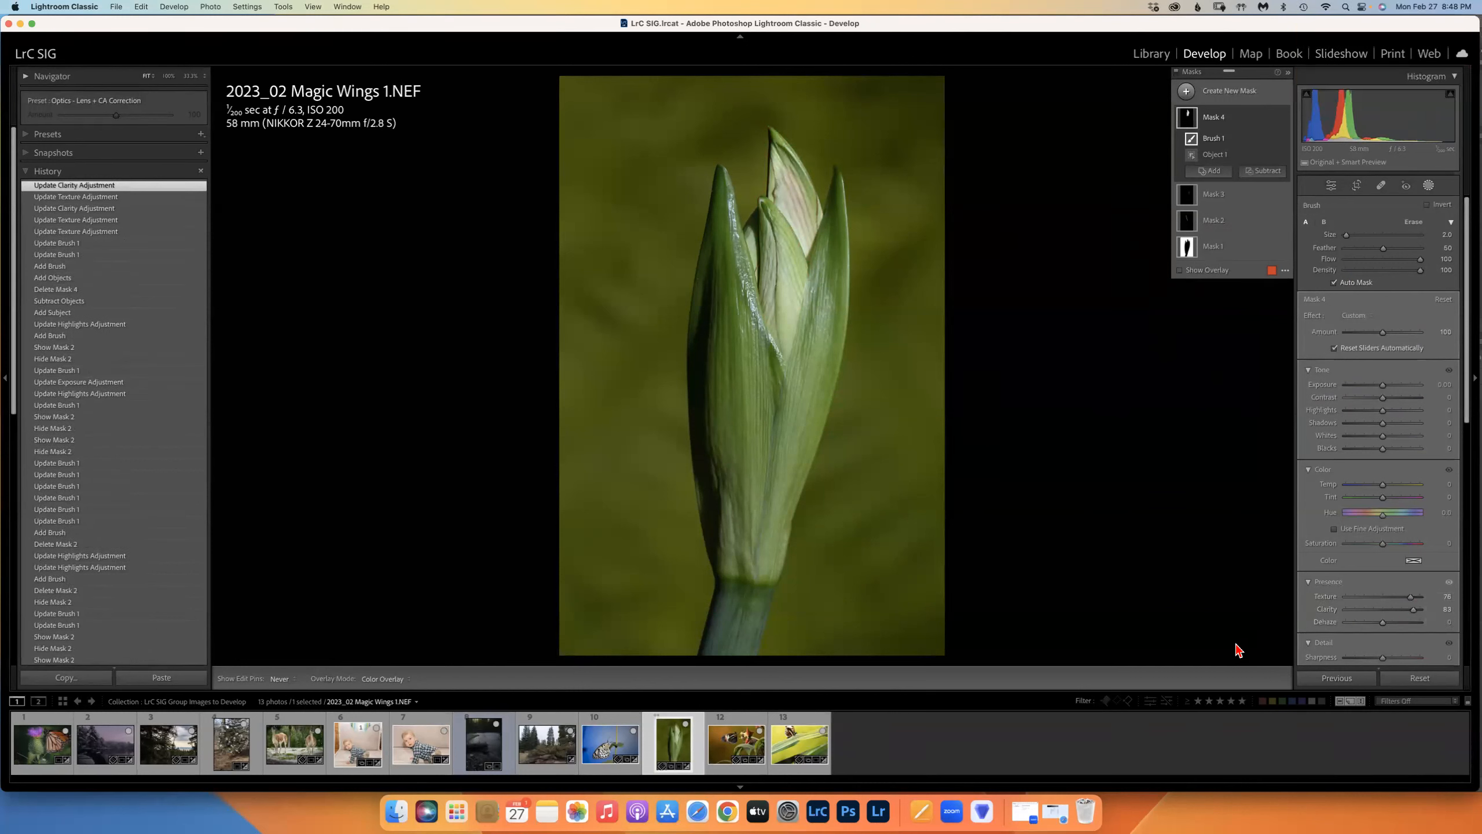
pyautogui.moveTo(1411, 598); pyautogui.dragTo(1419, 607)
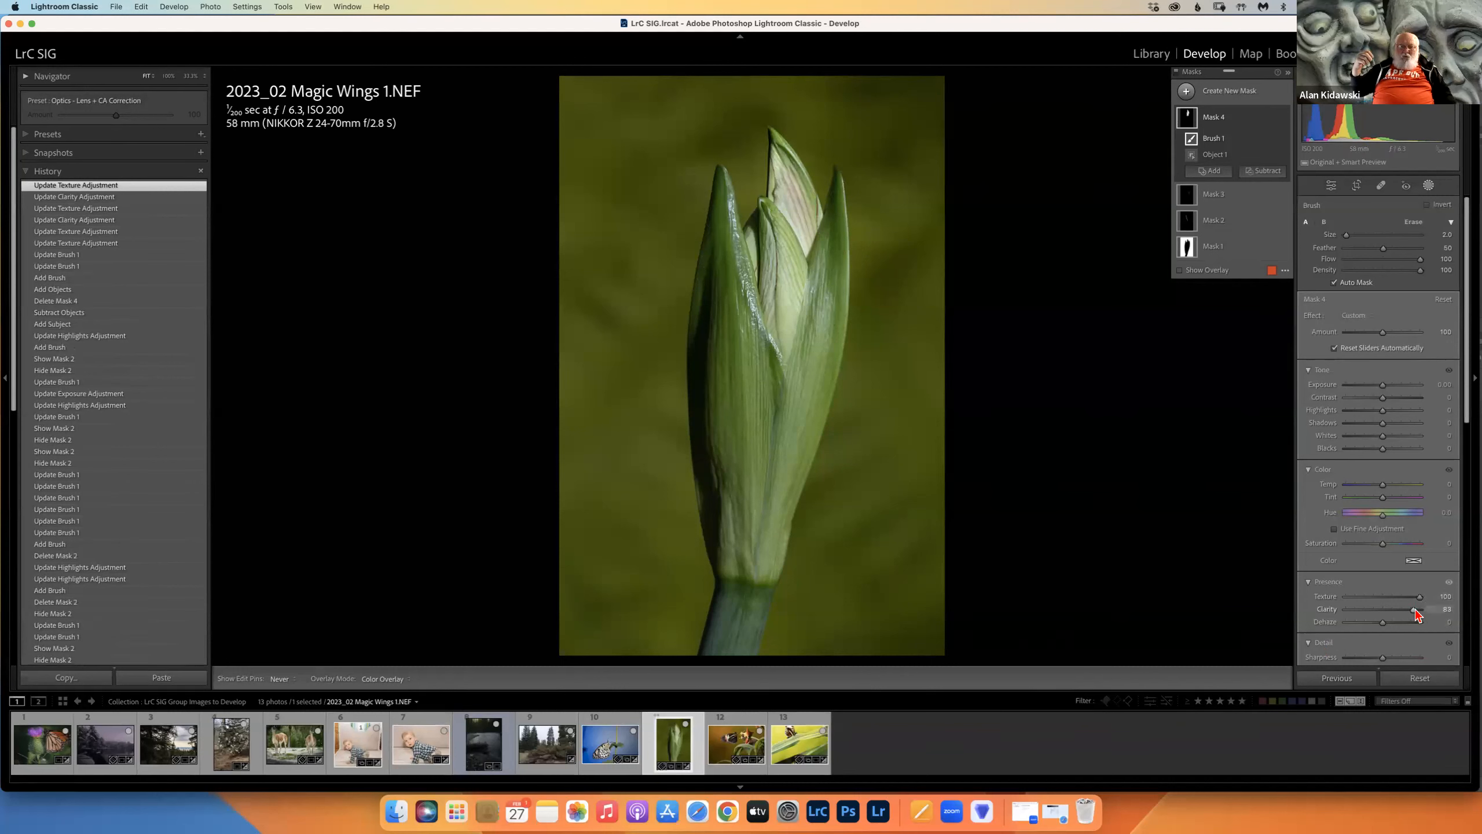
pyautogui.moveTo(1420, 613); pyautogui.dragTo(1422, 614)
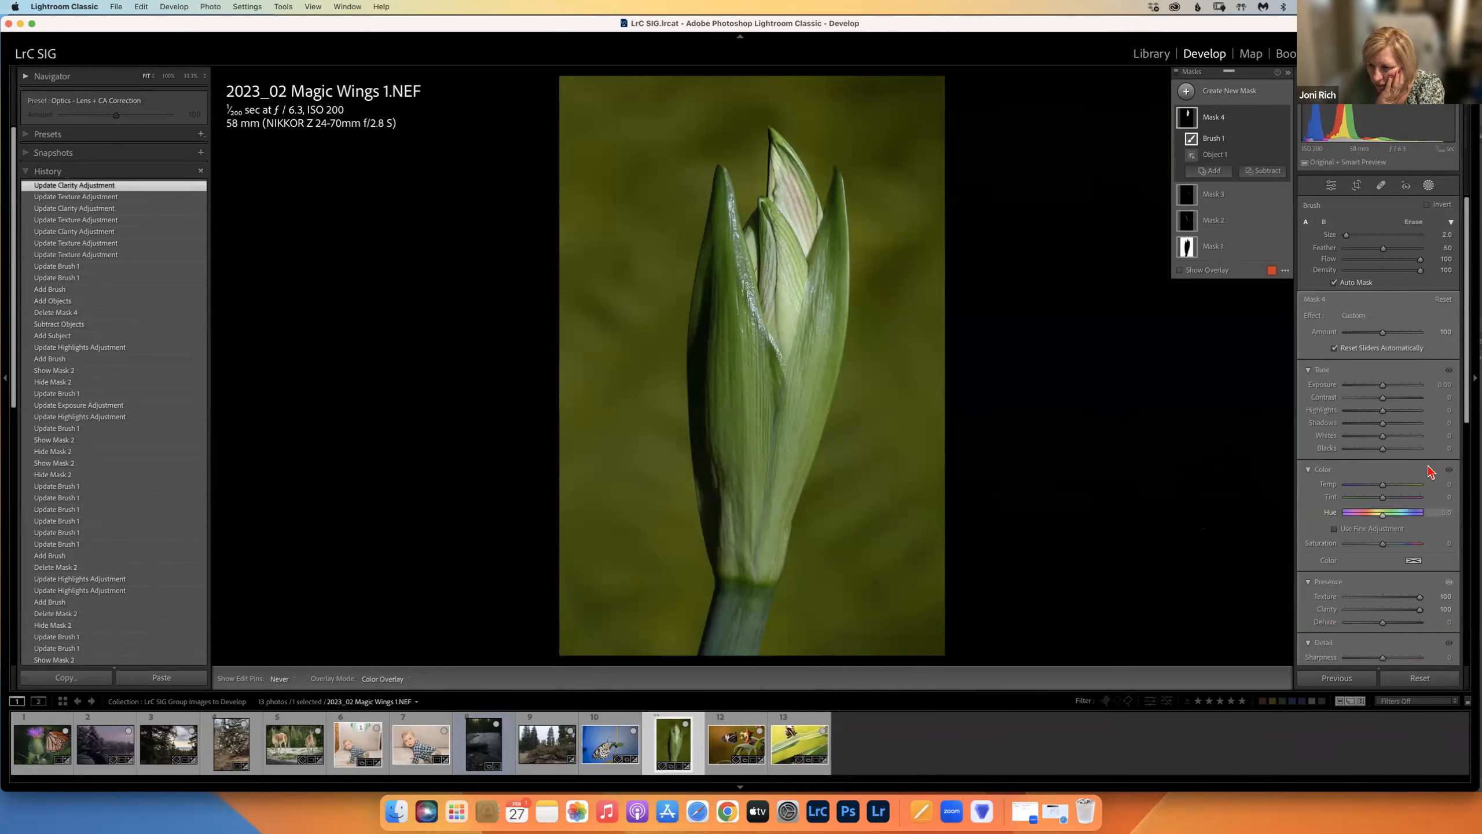
pyautogui.moveTo(1465, 418); pyautogui.dragTo(1463, 463)
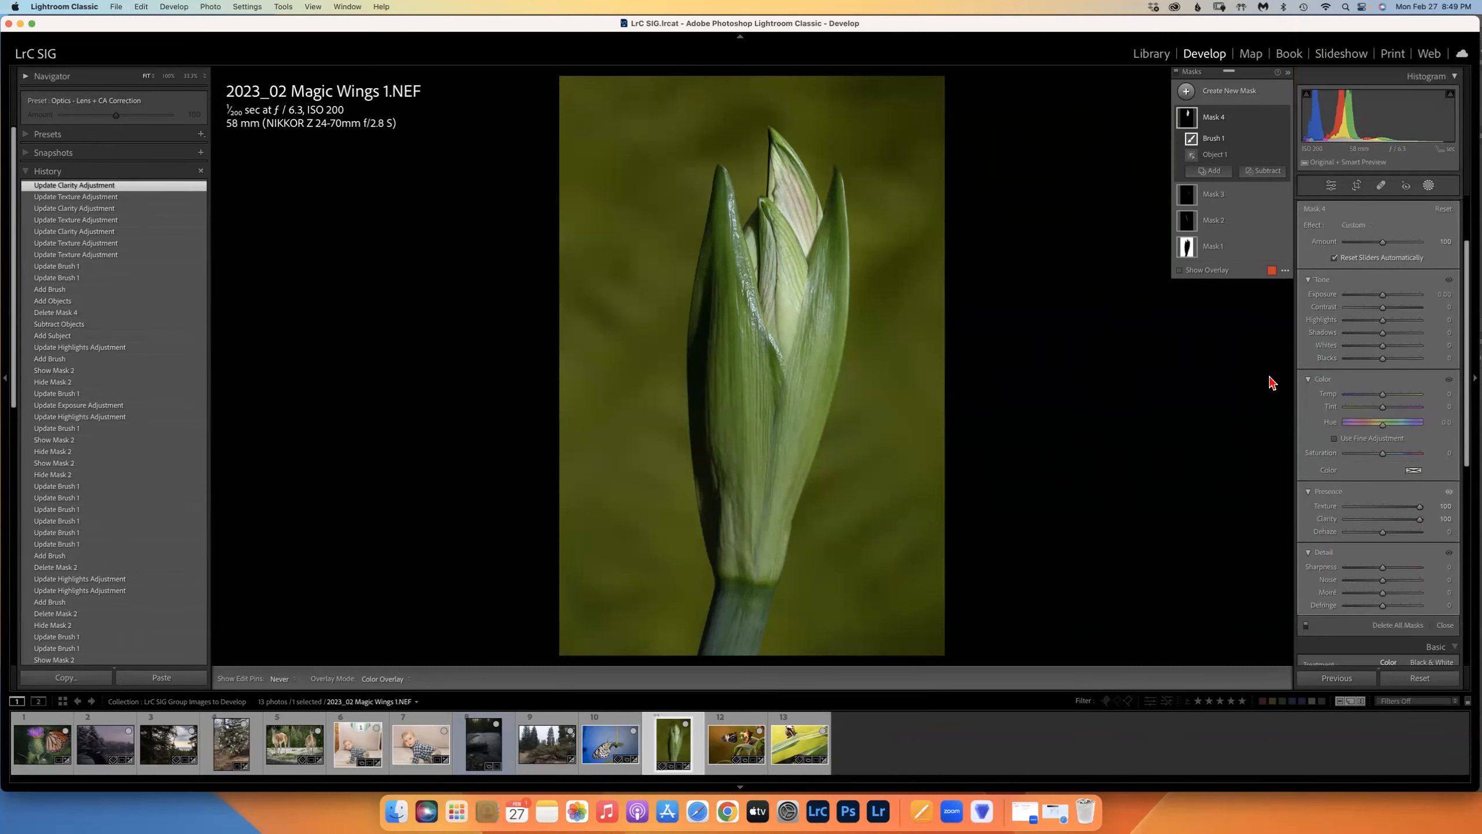
pyautogui.moveTo(1185, 116)
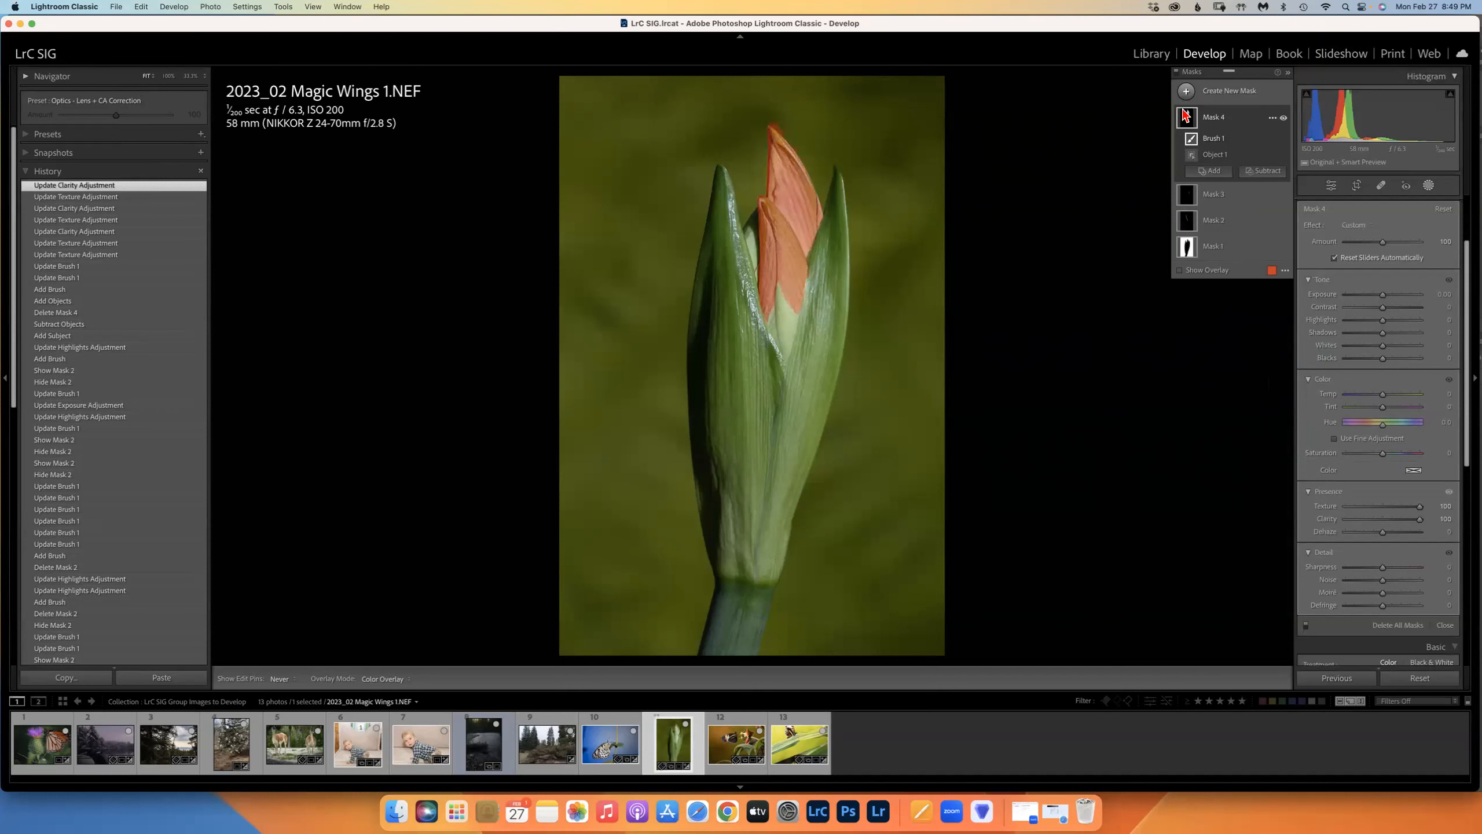
pyautogui.click(1331, 192)
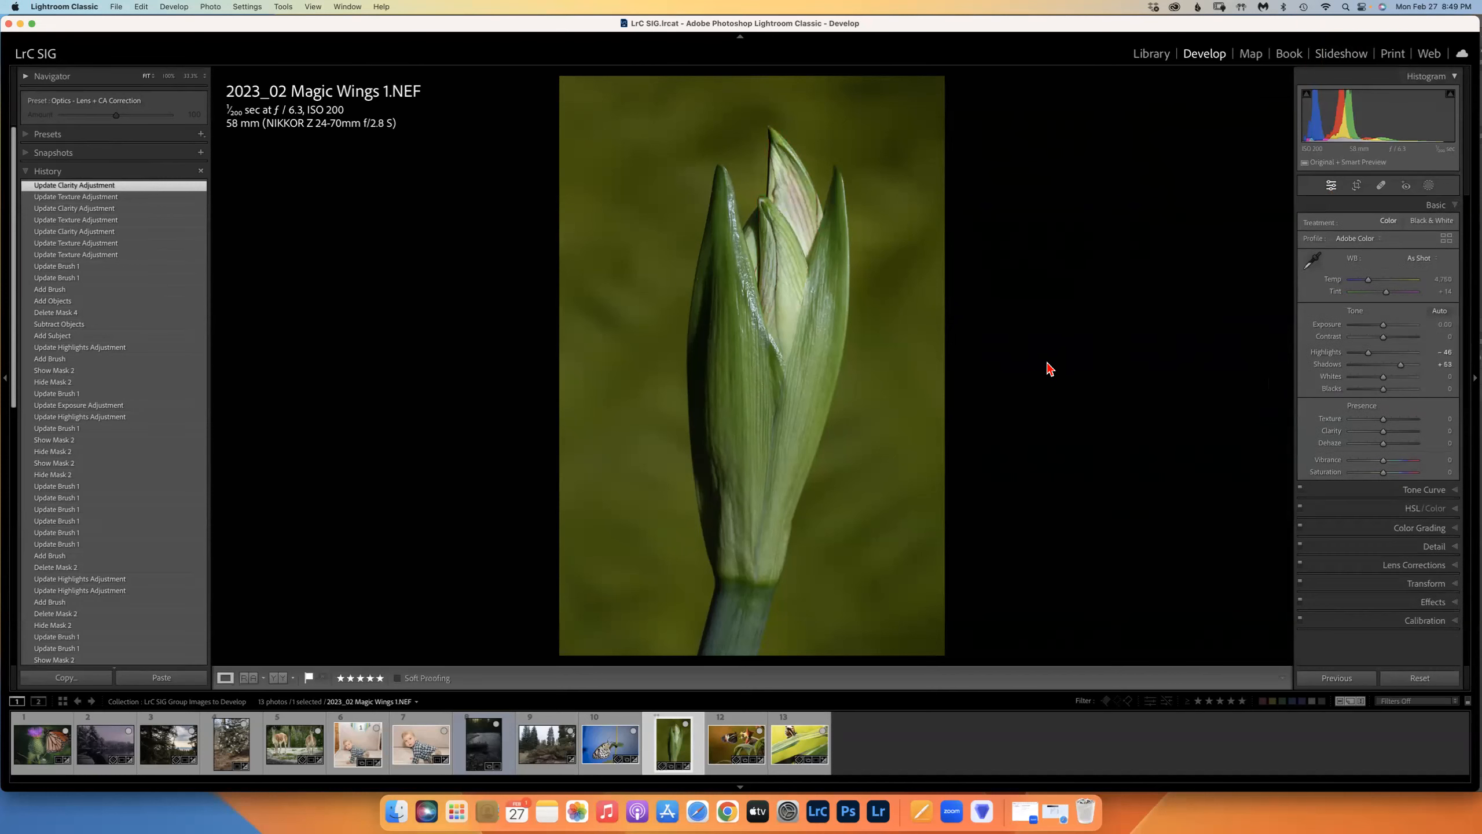
# Step: Enhance the bud photo with Super Resolution into a stacked DNG and switch the info overlay to show pixel dimensions
pyautogui.click(209, 7)
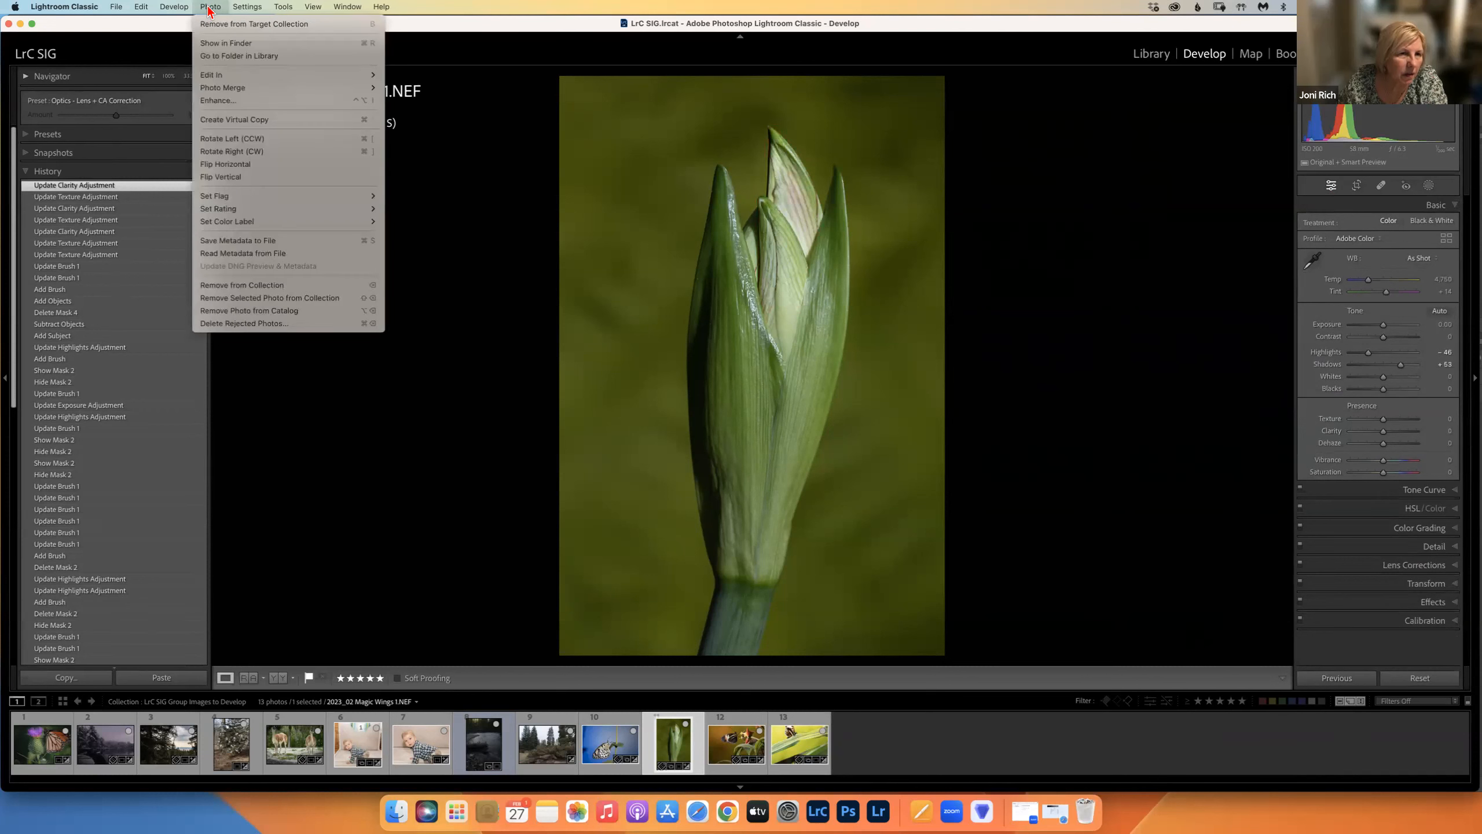
pyautogui.click(212, 101)
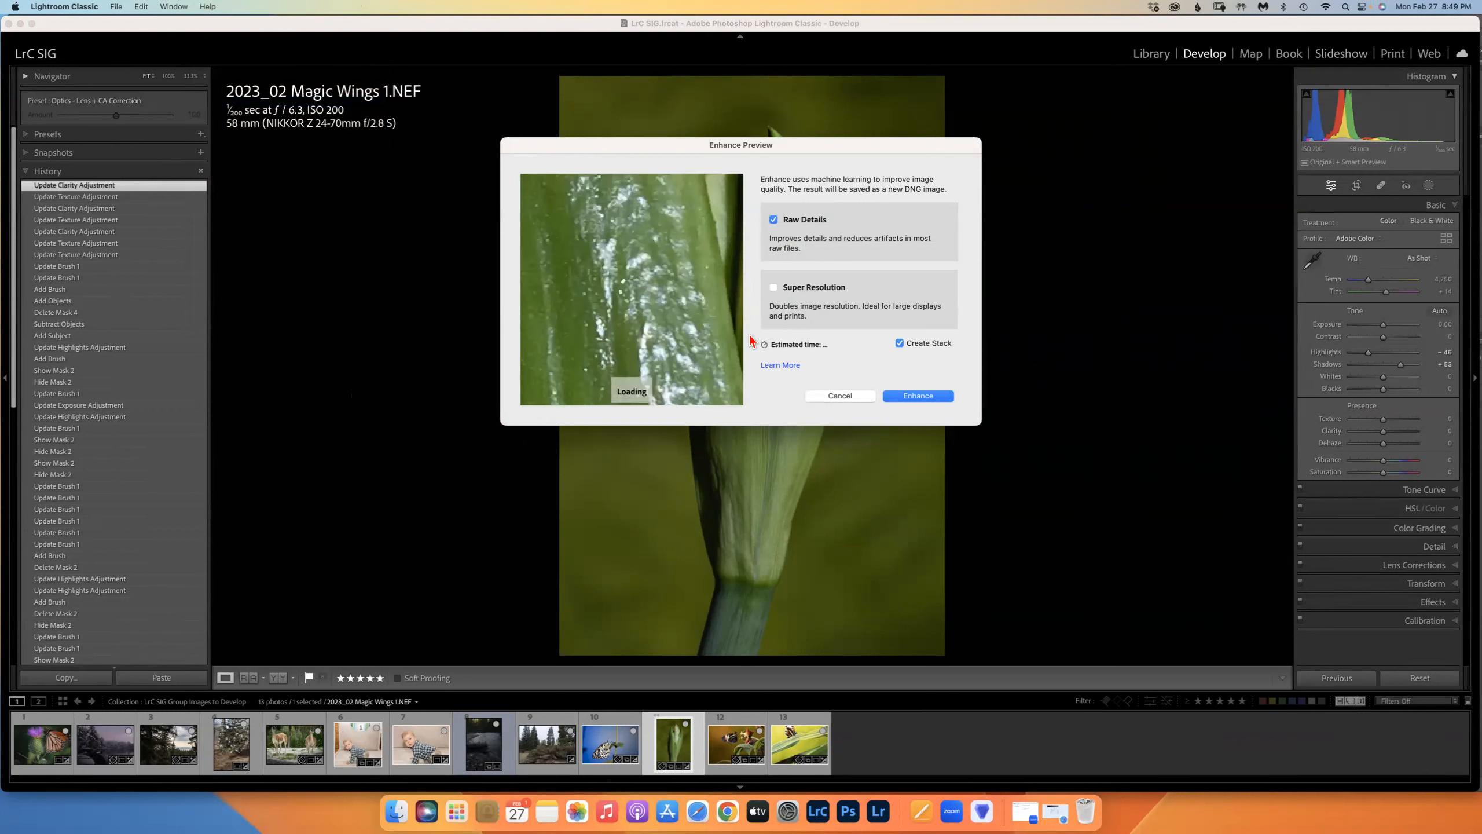
pyautogui.click(773, 287)
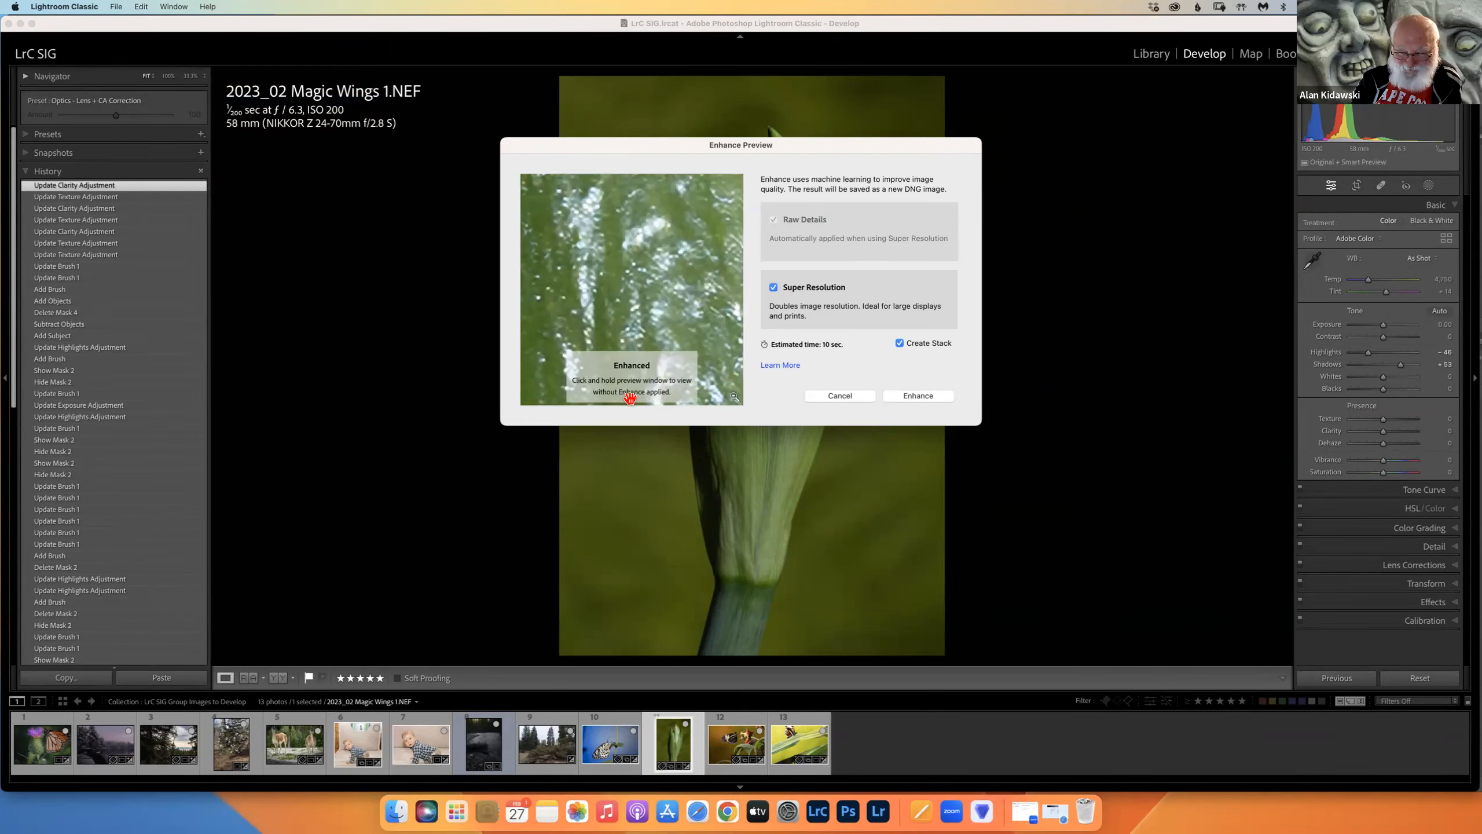
pyautogui.click(914, 396)
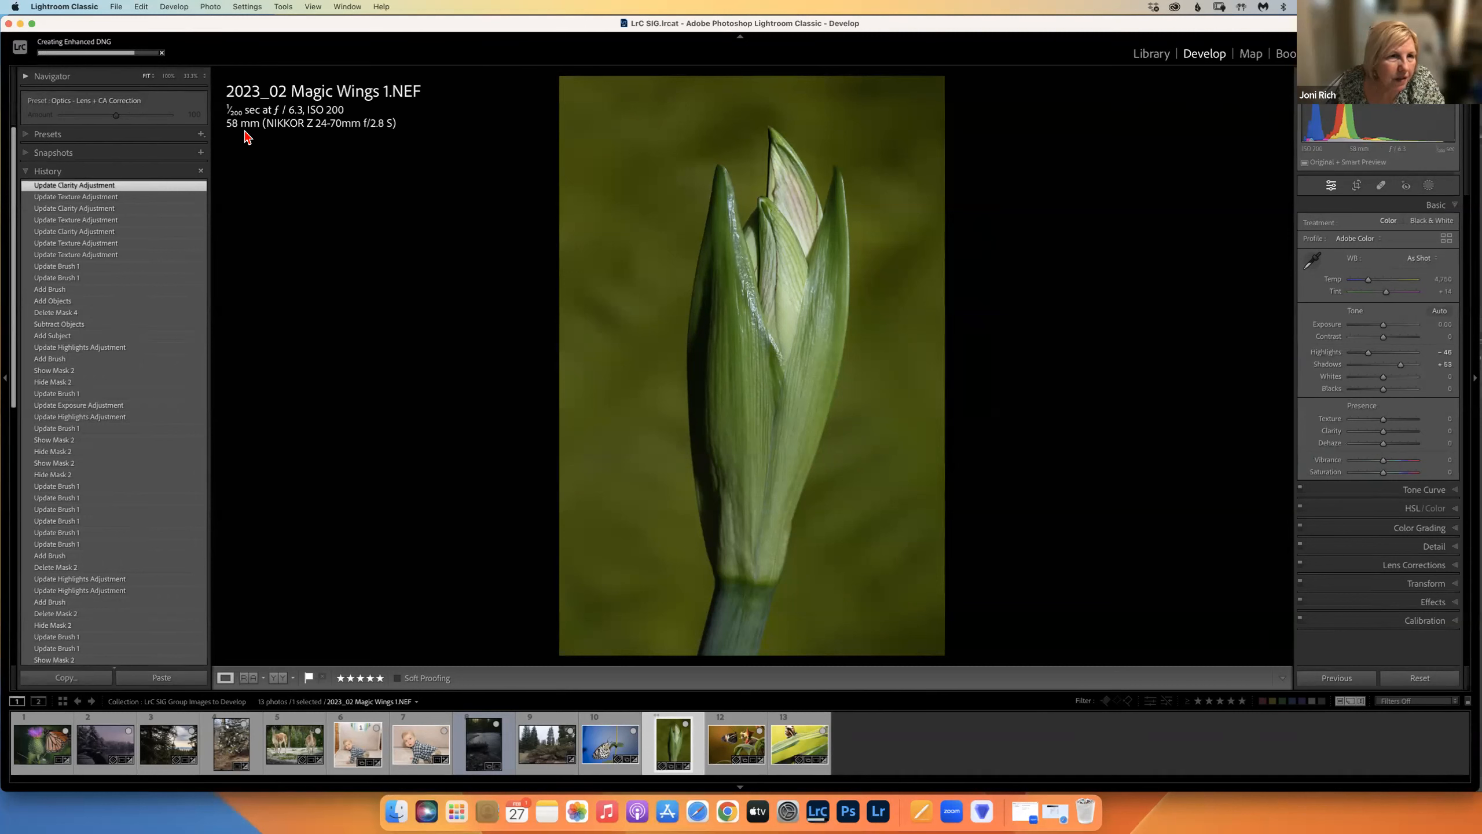
pyautogui.press('i')
pyautogui.press('i')
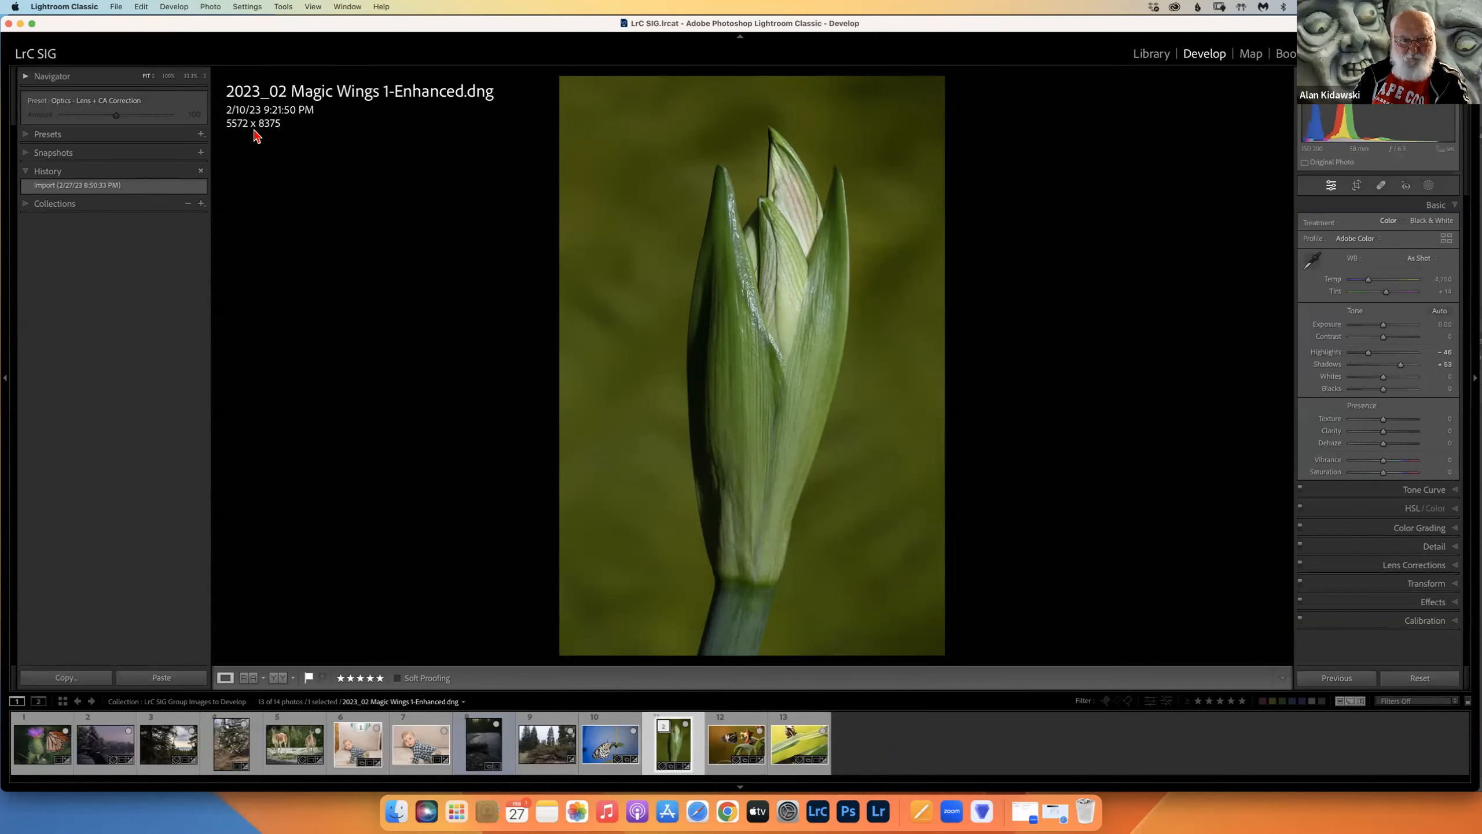
# Step: Unstack the enhanced bud DNG from its original and compare its pixel dimensions with those of the NEF
pyautogui.rightClick(677, 741)
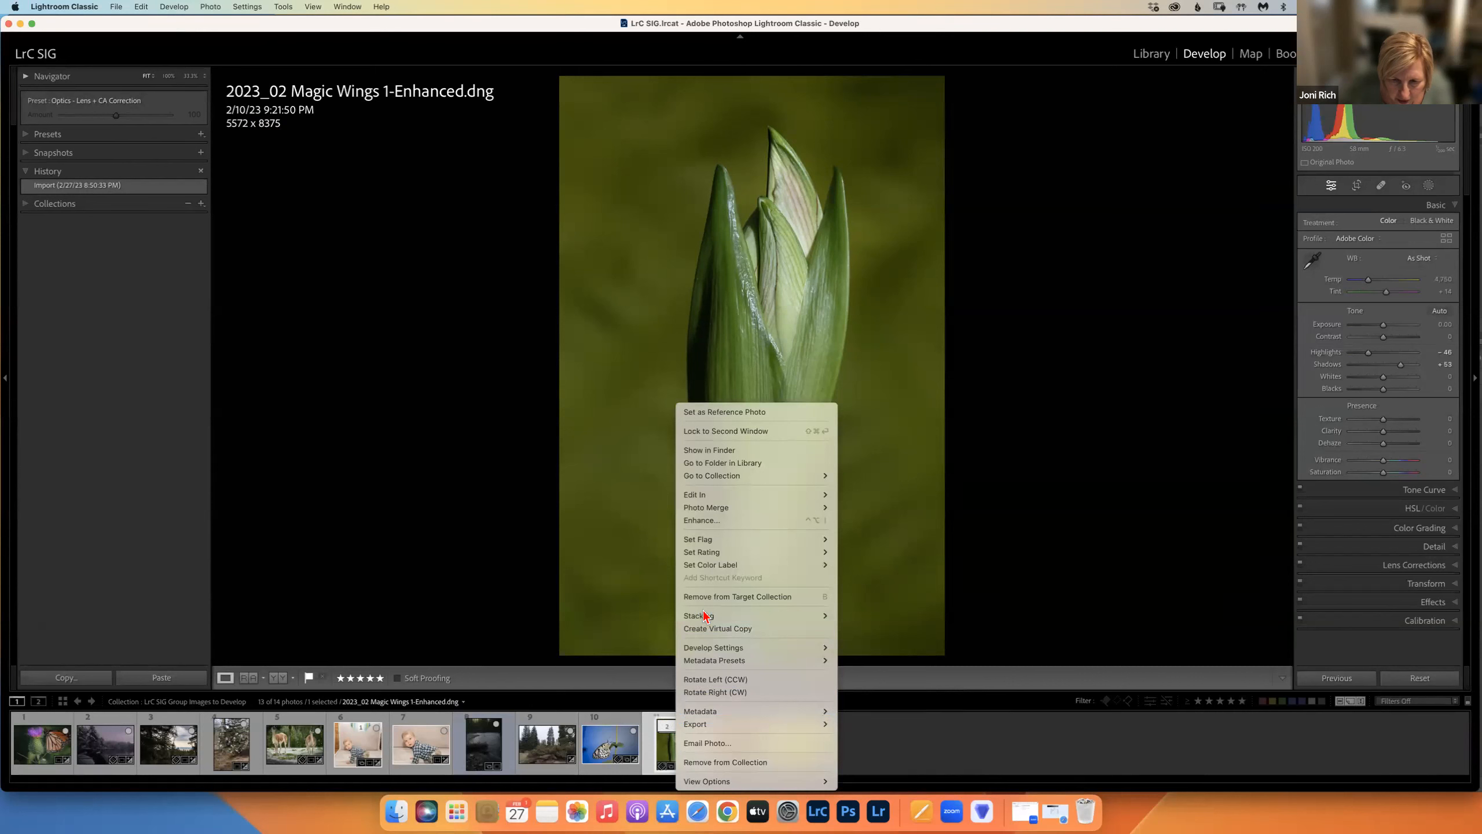
pyautogui.moveTo(761, 616)
pyautogui.click(873, 618)
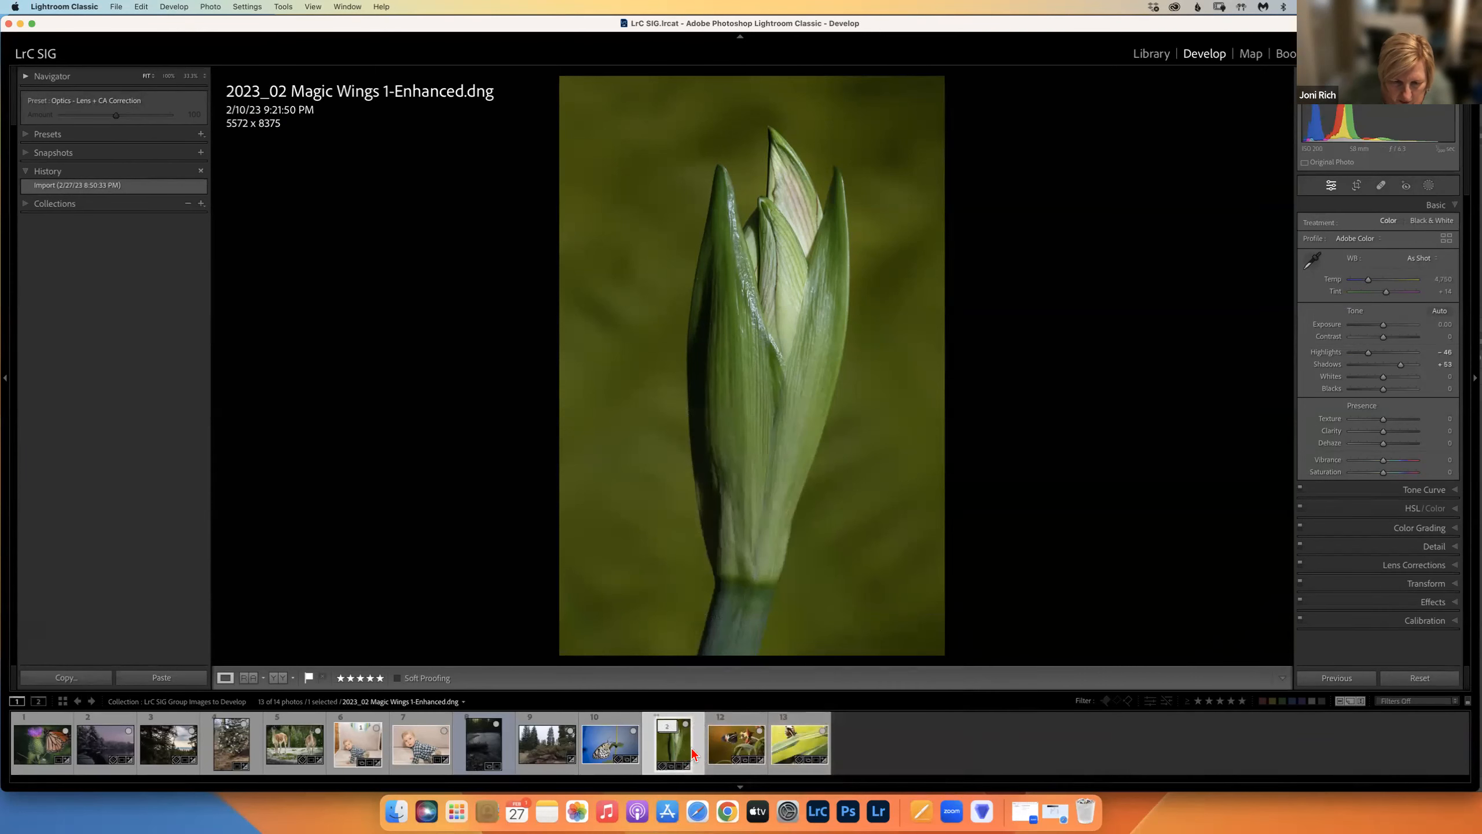
pyautogui.rightClick(665, 735)
pyautogui.moveTo(713, 619)
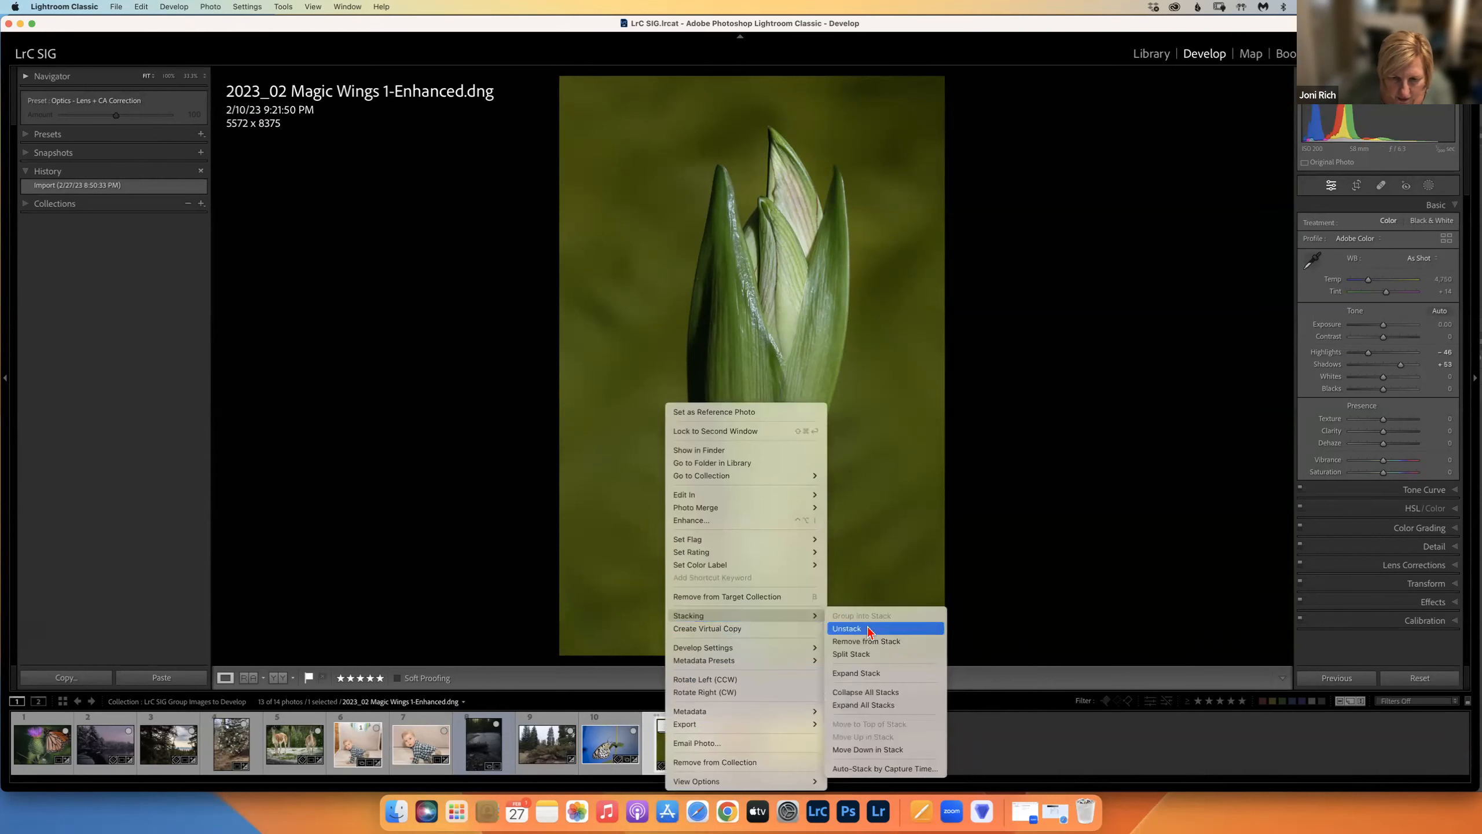
pyautogui.click(856, 629)
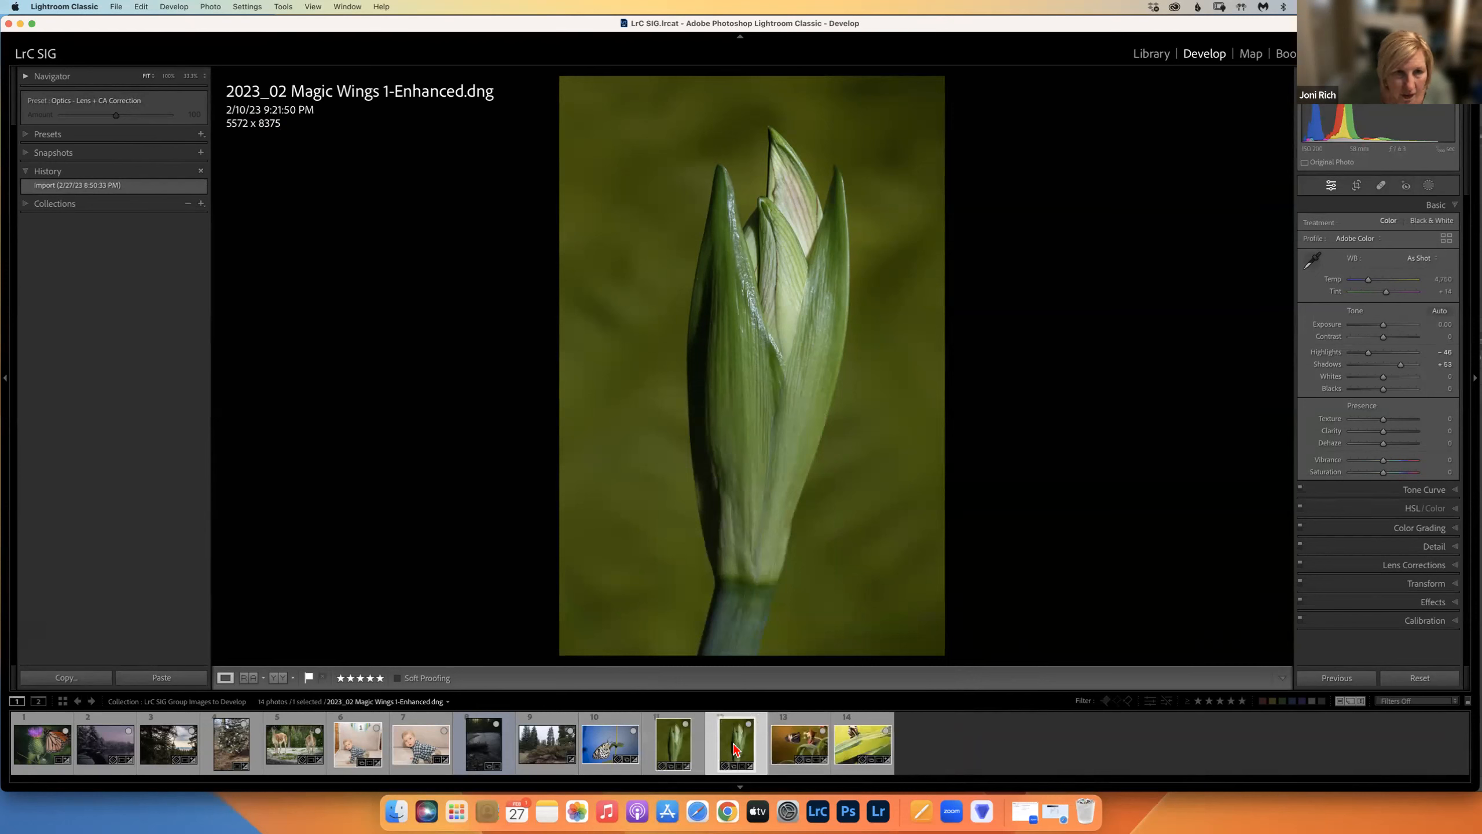
pyautogui.click(677, 748)
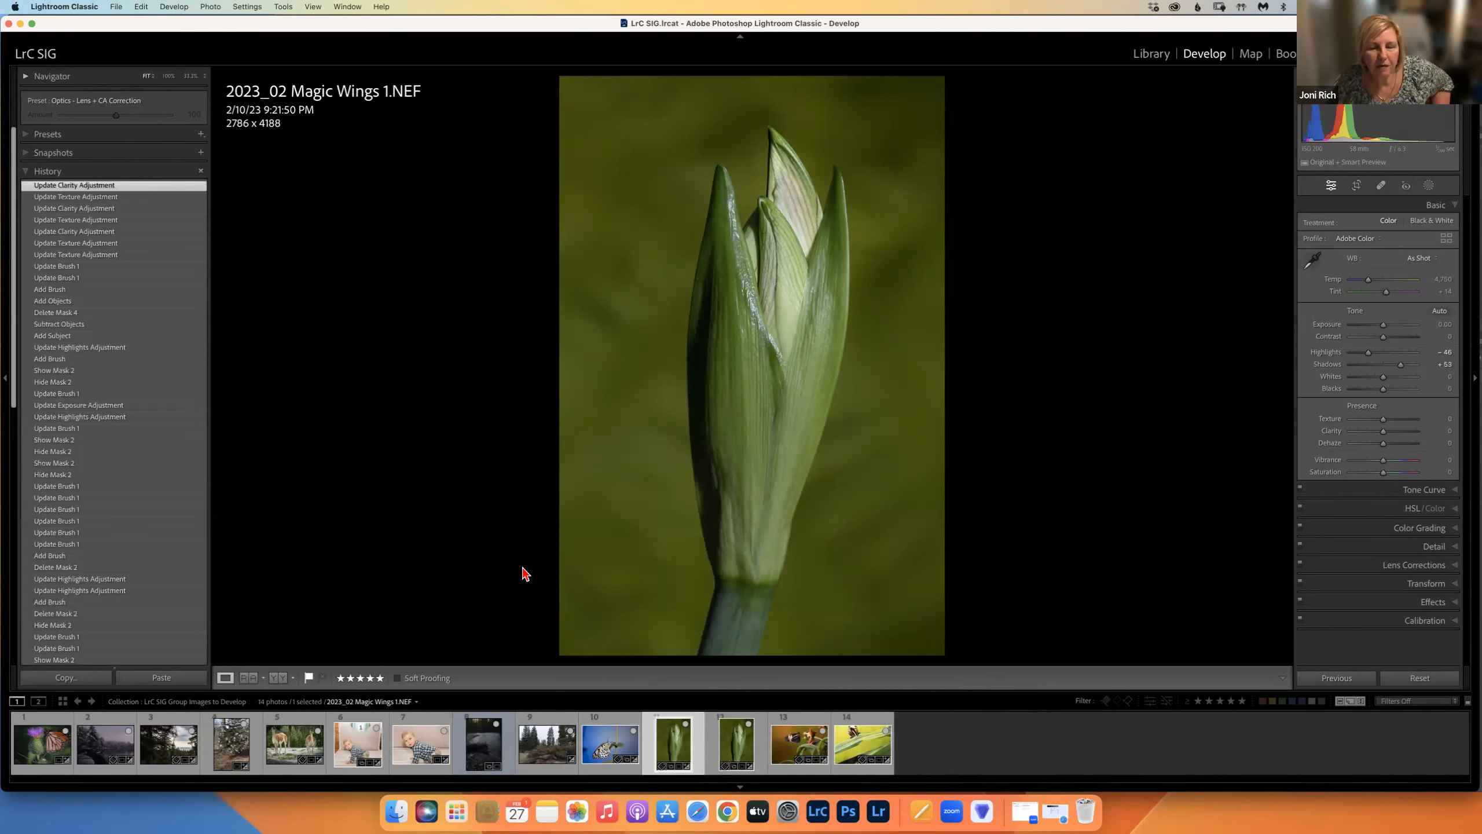
pyautogui.click(740, 755)
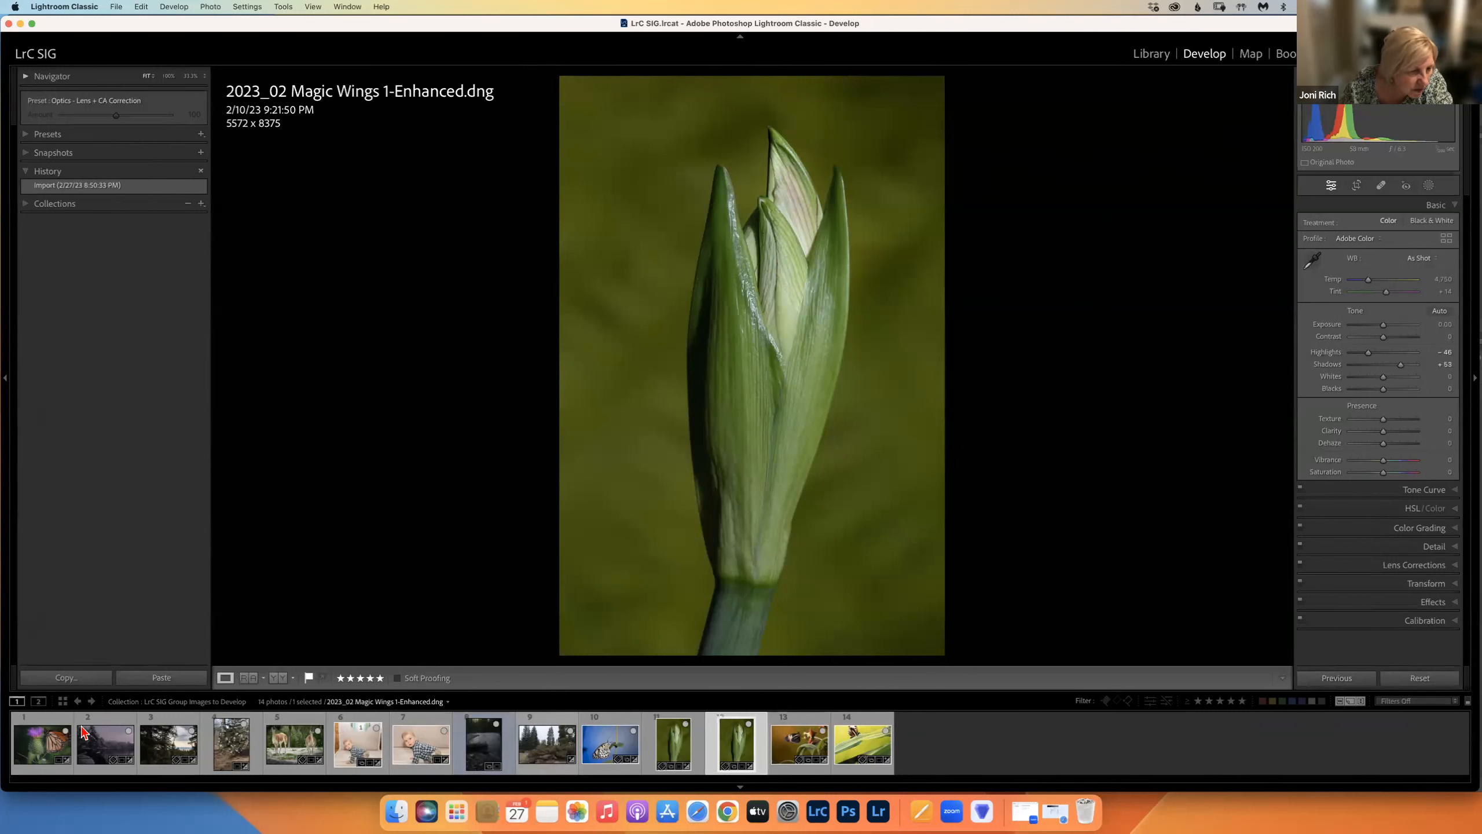
# Step: Check the monarch-on-thistle photo's original look and dimensions at its import history state, and return to its latest crop state
pyautogui.click(48, 756)
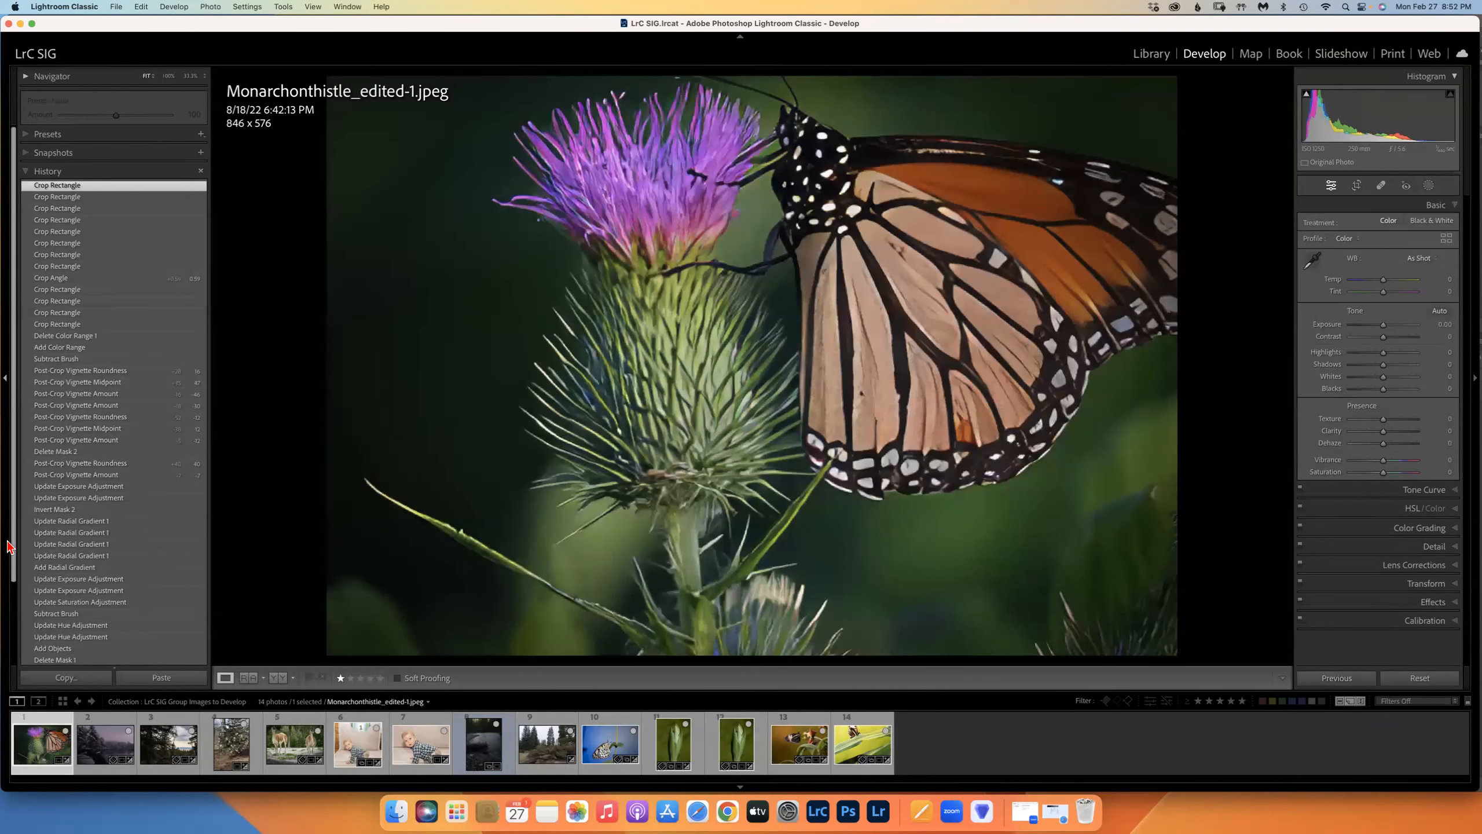
pyautogui.scroll(-3, 9, 584)
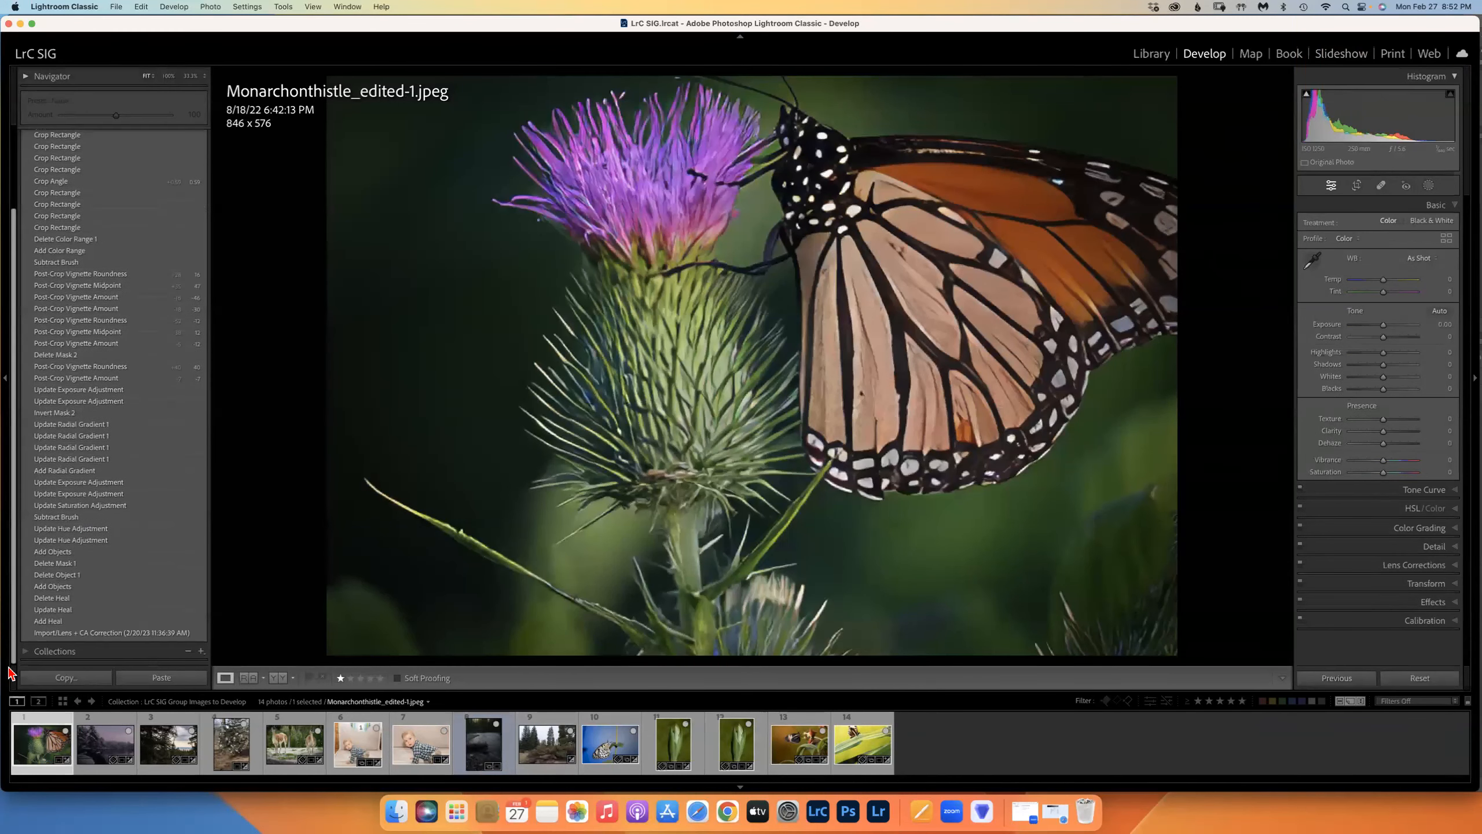
pyautogui.click(54, 633)
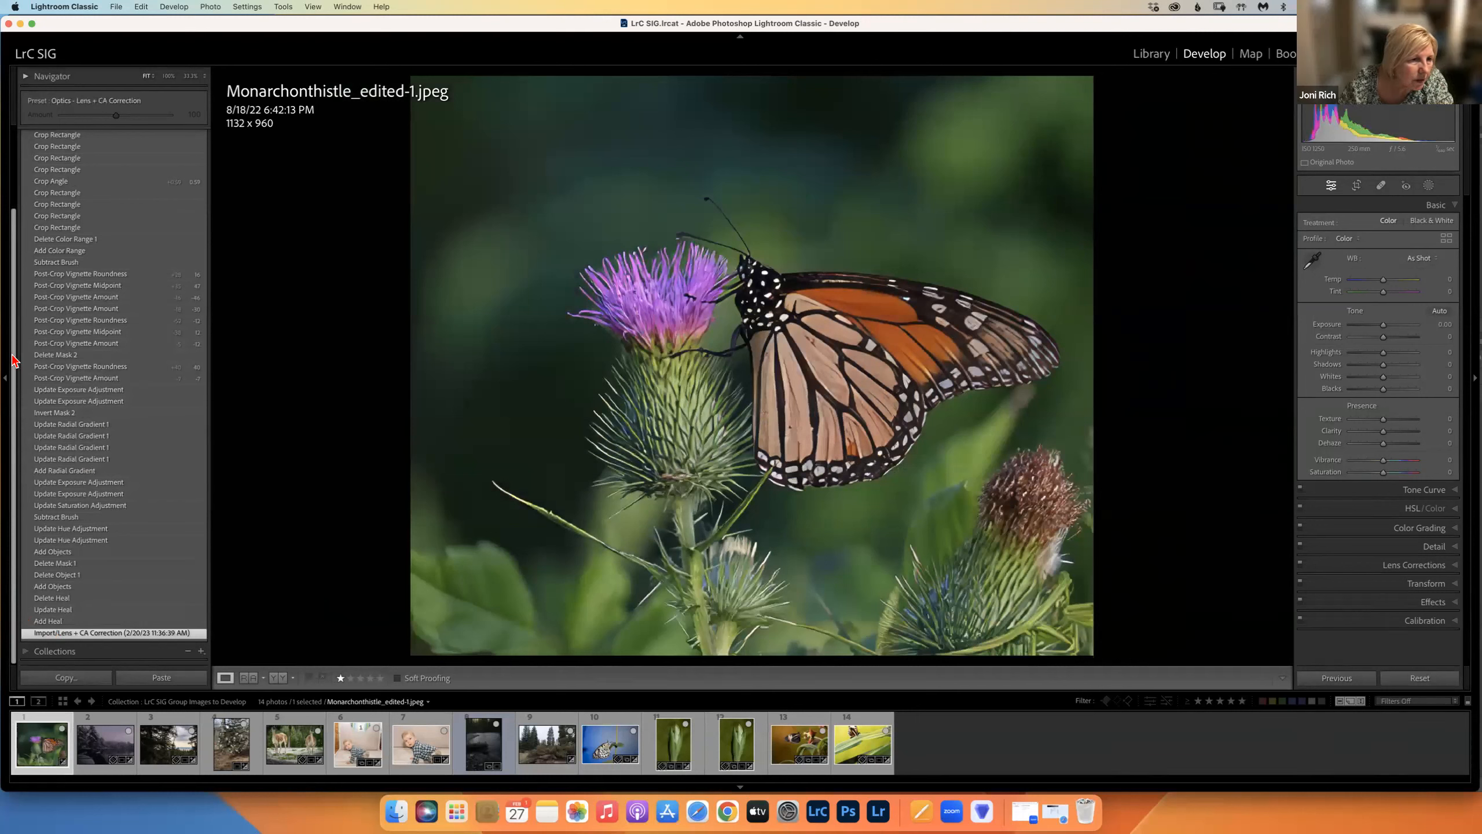
pyautogui.moveTo(14, 356); pyautogui.dragTo(10, 257)
pyautogui.click(47, 186)
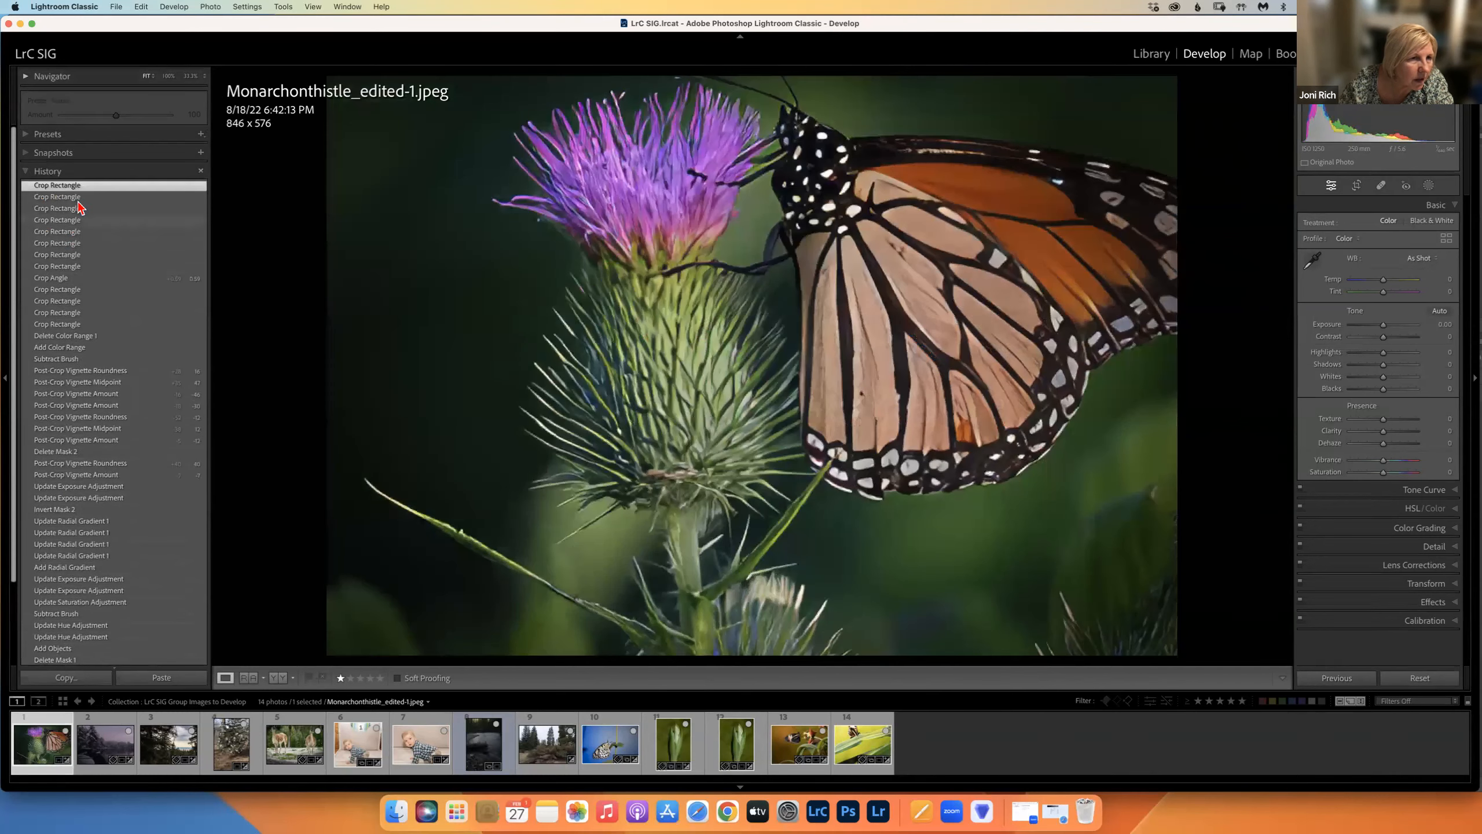
# Step: Look into the LrC SIG Develop Module 2 collection, return to the monarch photo in the group collection, and view it at 100% in Develop
pyautogui.click(1150, 53)
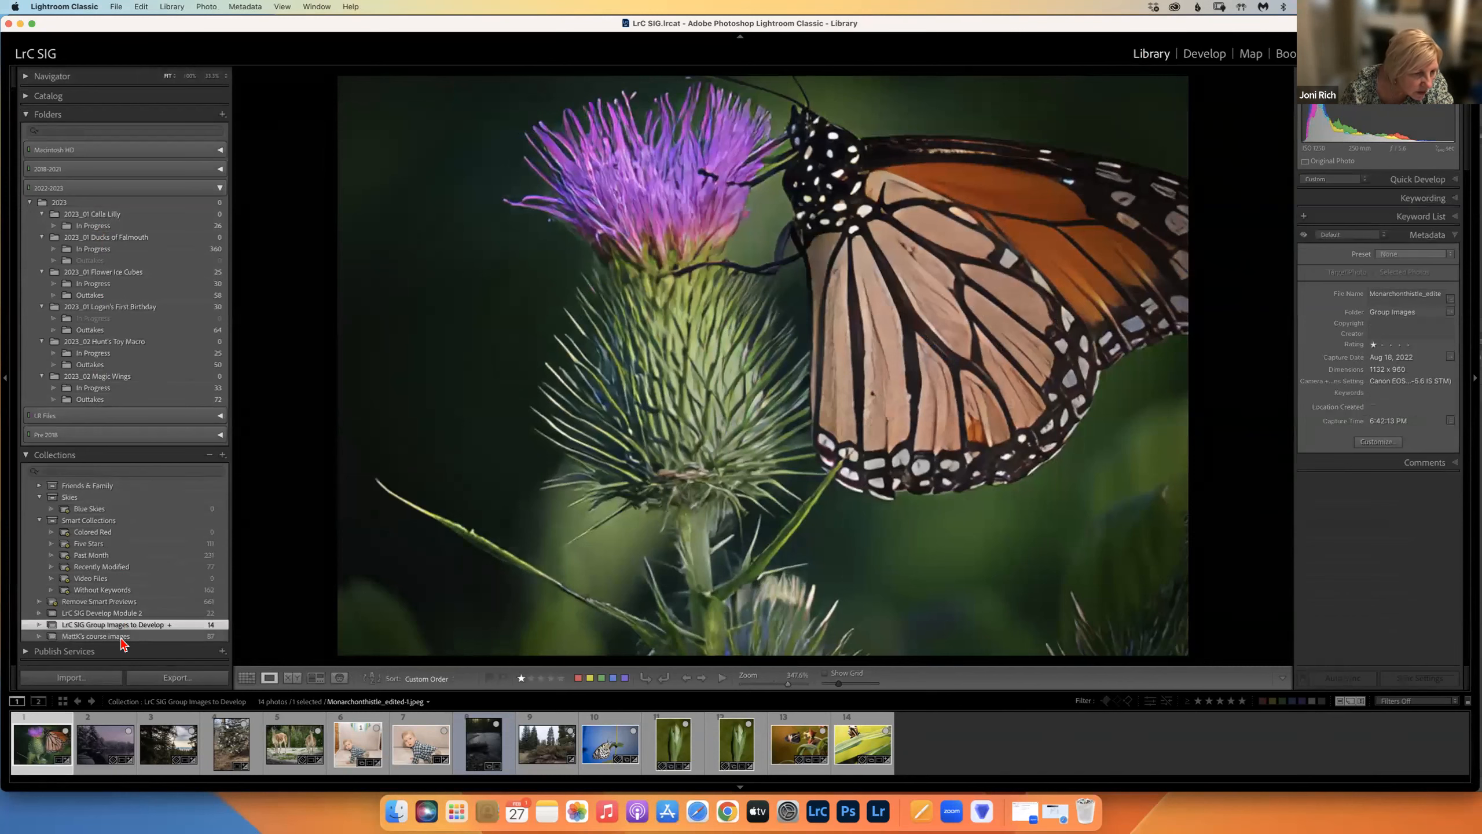
pyautogui.click(123, 615)
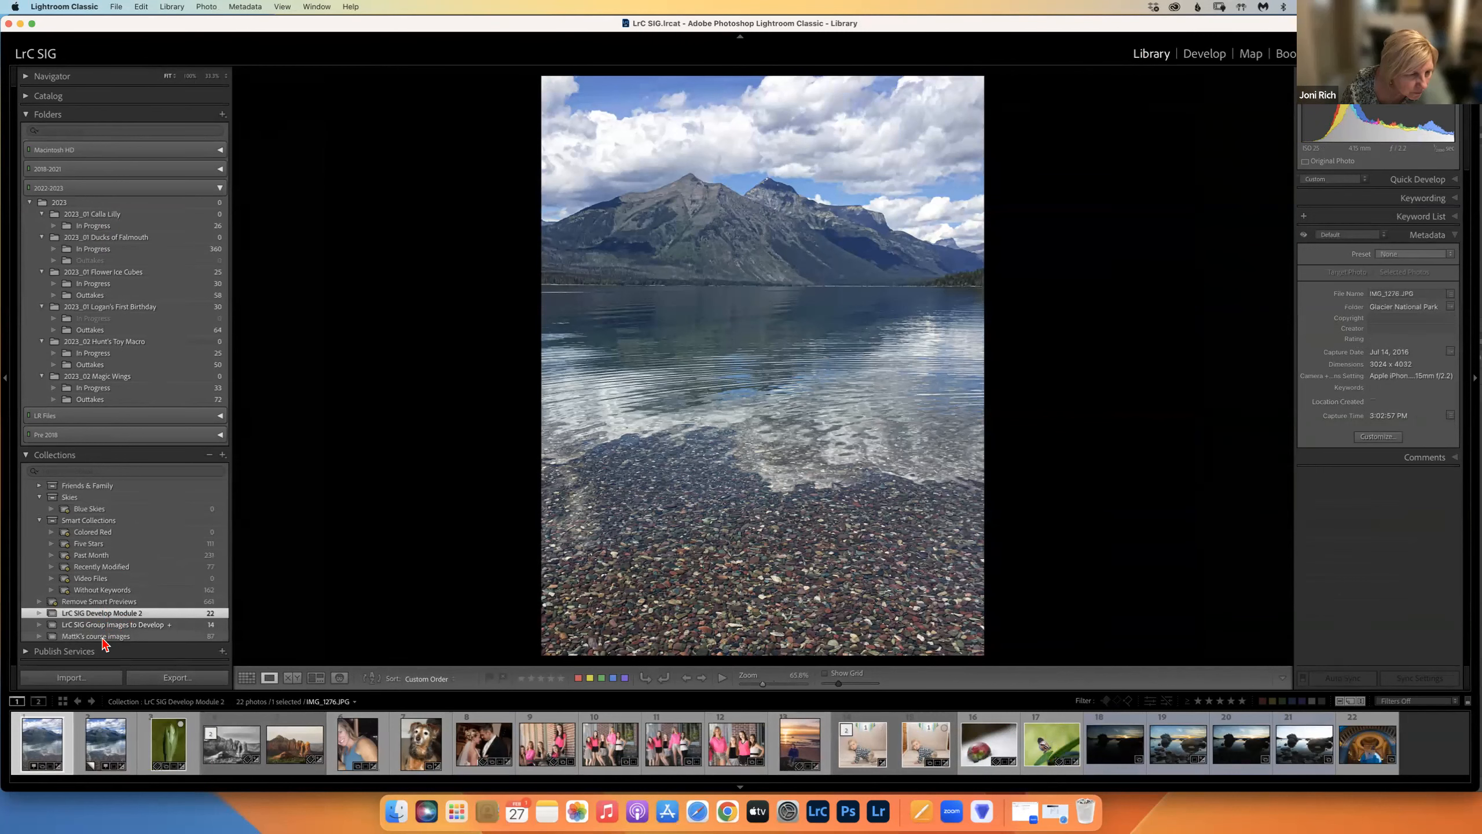
pyautogui.click(114, 625)
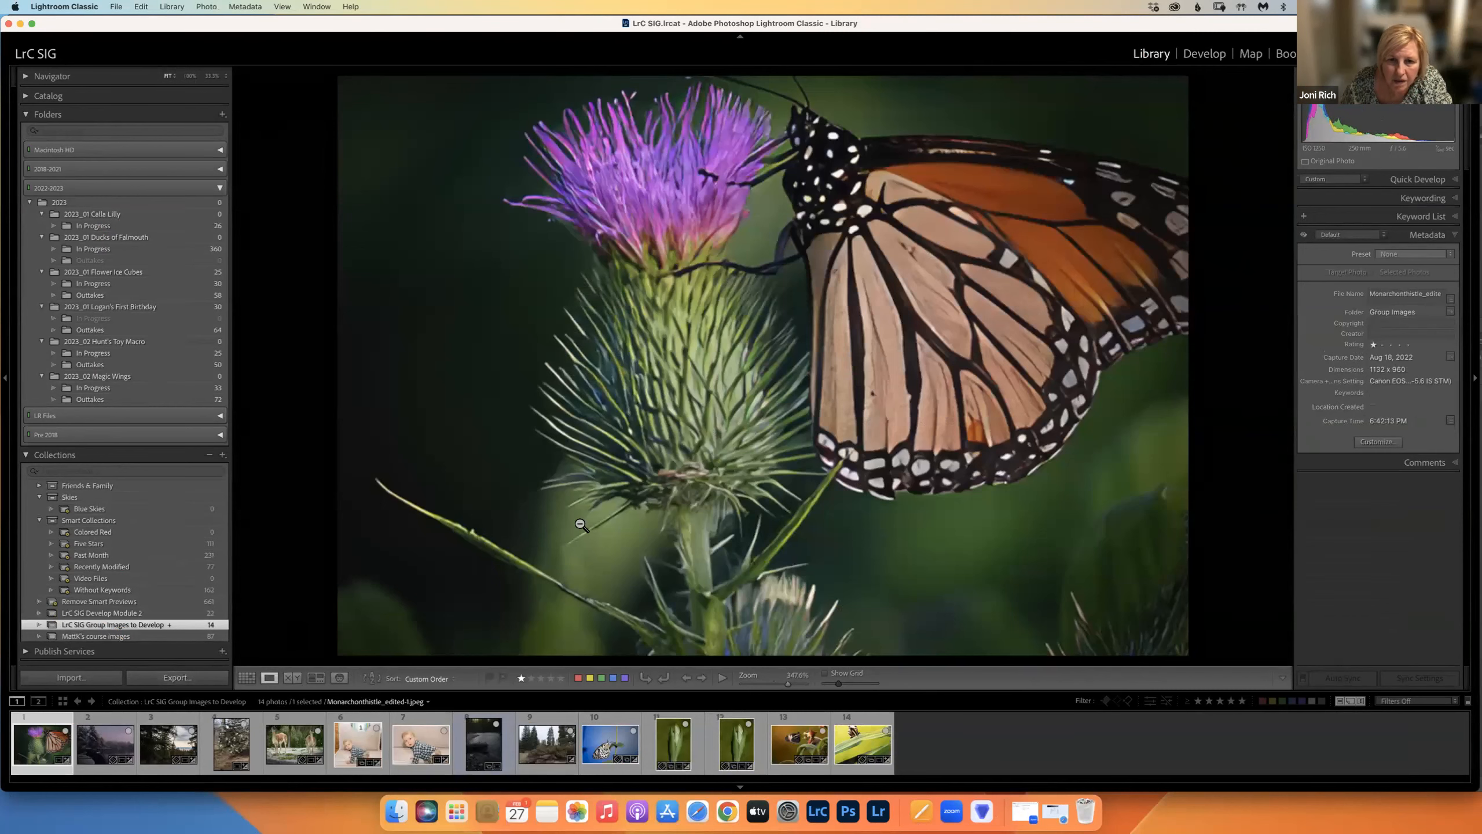
pyautogui.click(607, 514)
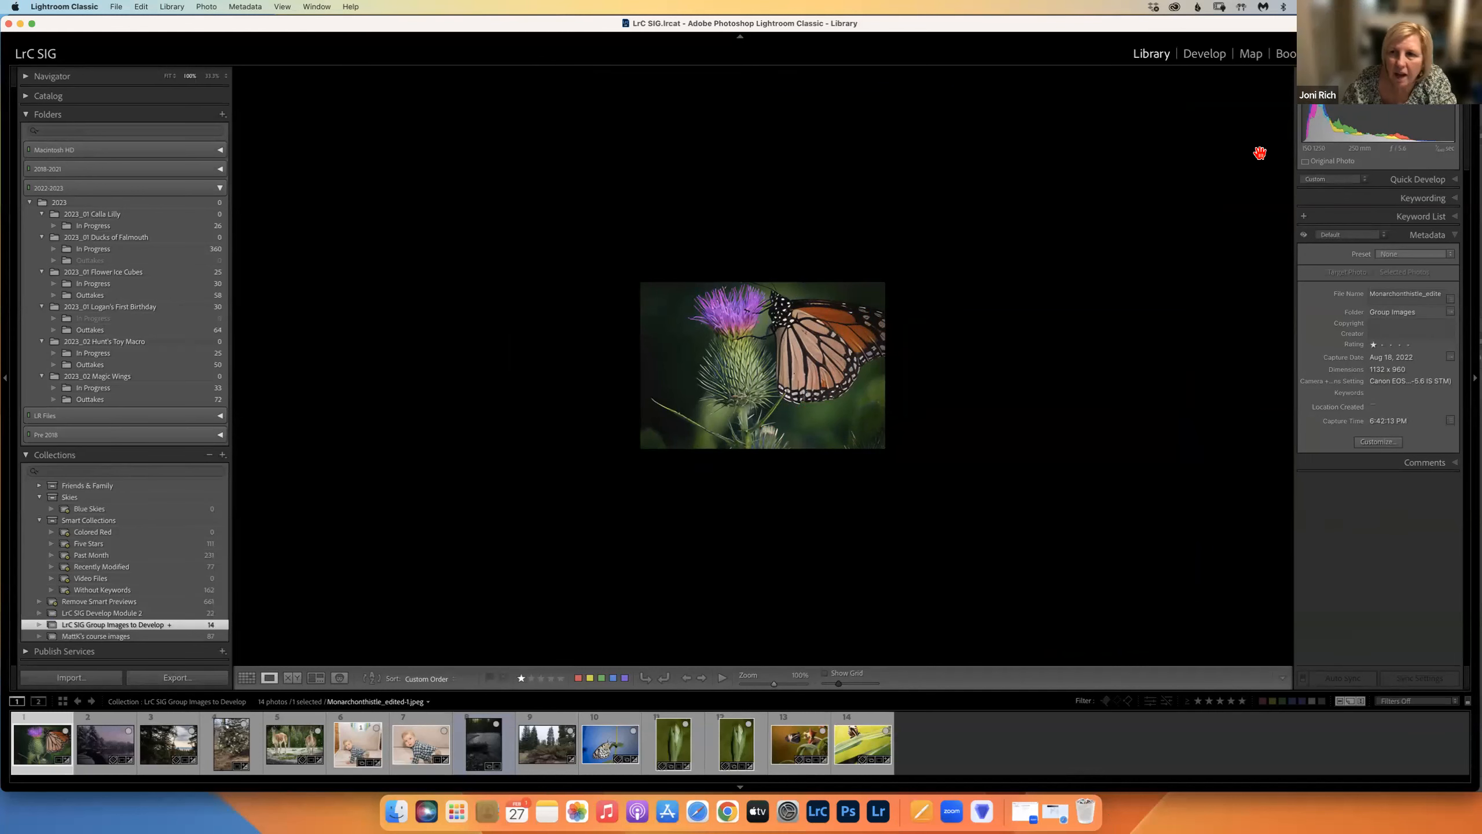
pyautogui.click(1202, 58)
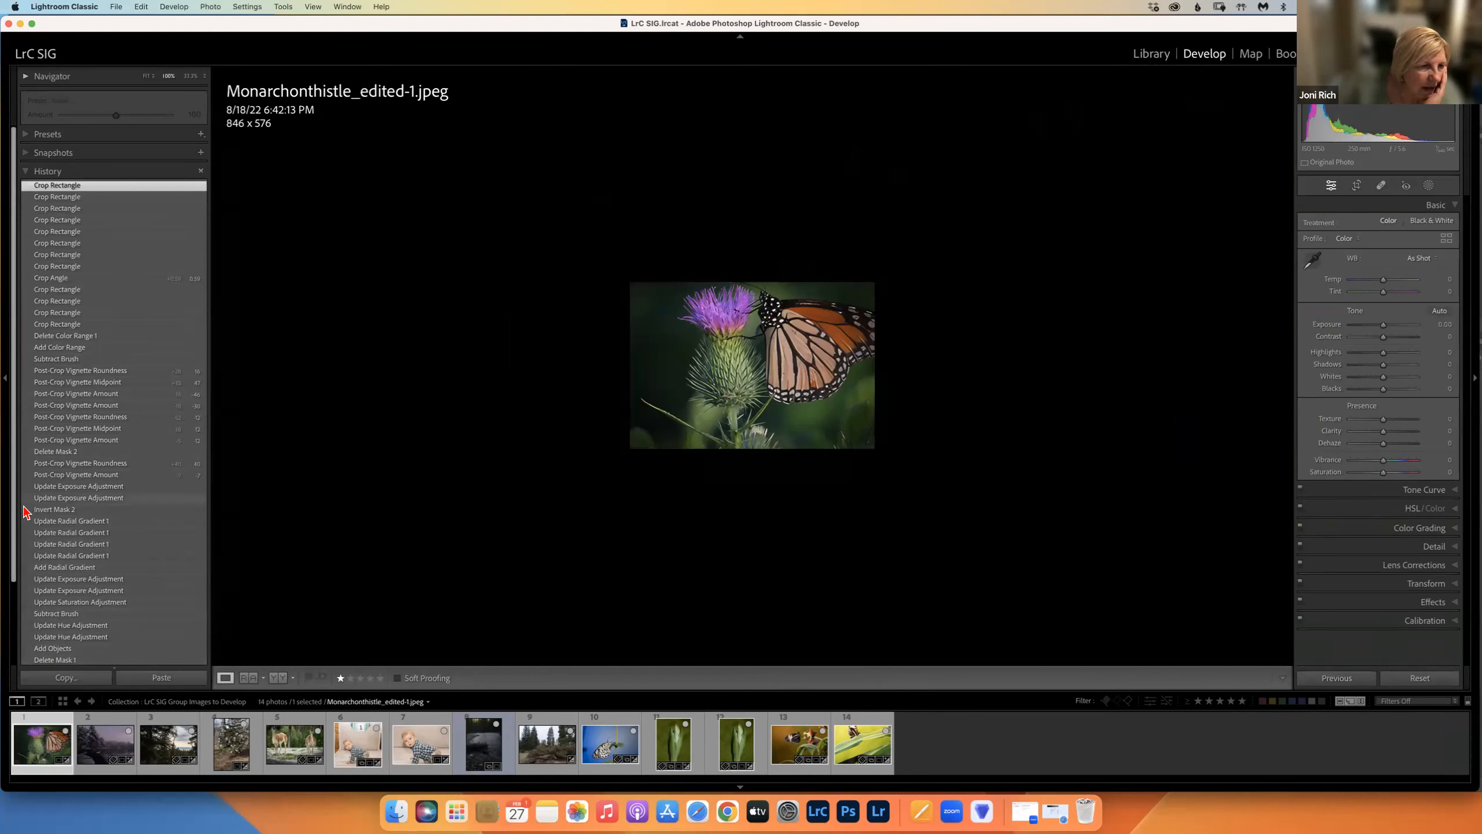
# Step: Compare the monarch photo's import state with its latest crop state at 100%, checking the pixel dimensions of each
pyautogui.moveTo(15, 508); pyautogui.dragTo(4, 663)
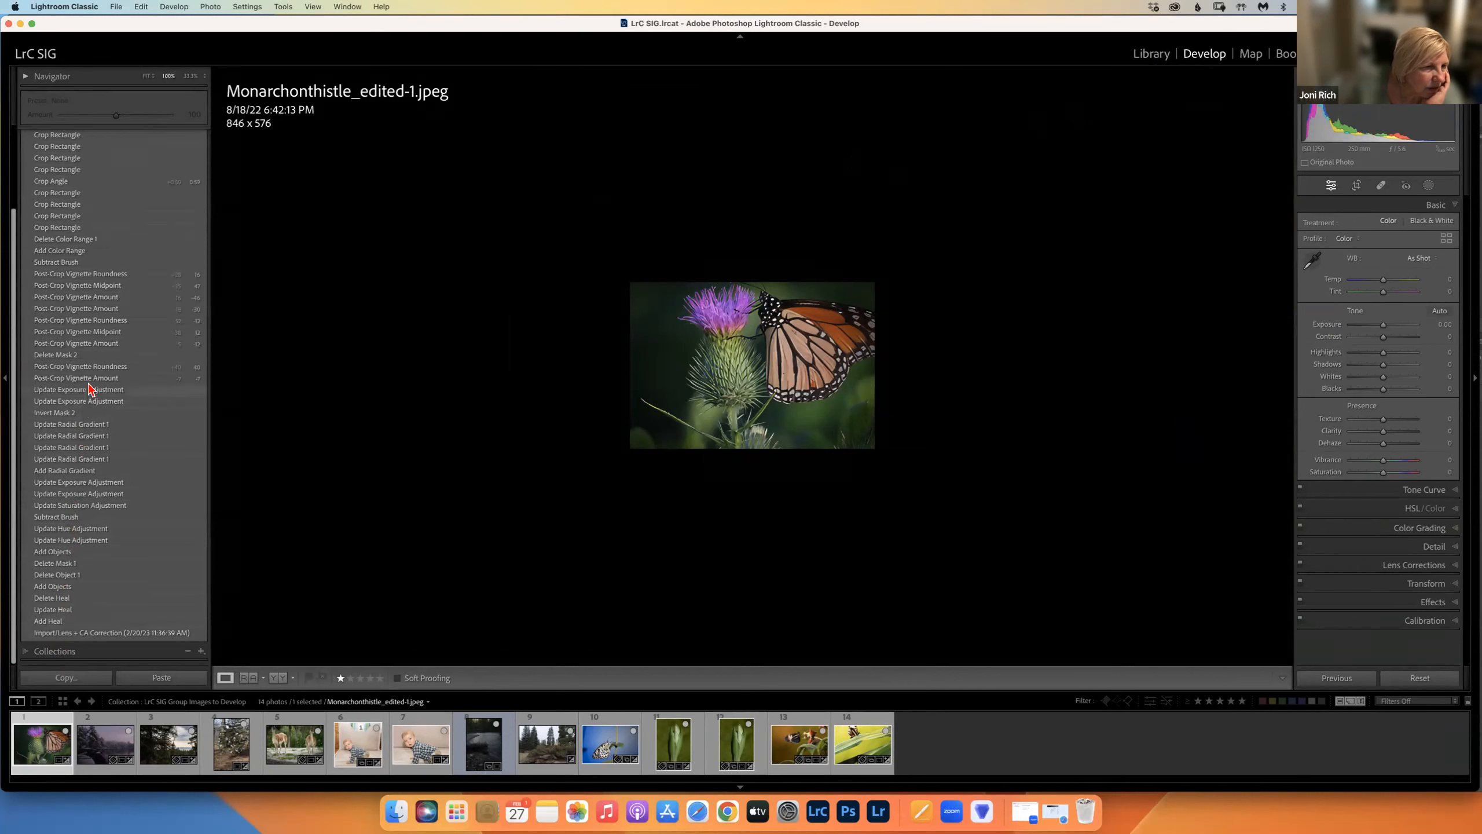
pyautogui.moveTo(16, 354); pyautogui.dragTo(3, 442)
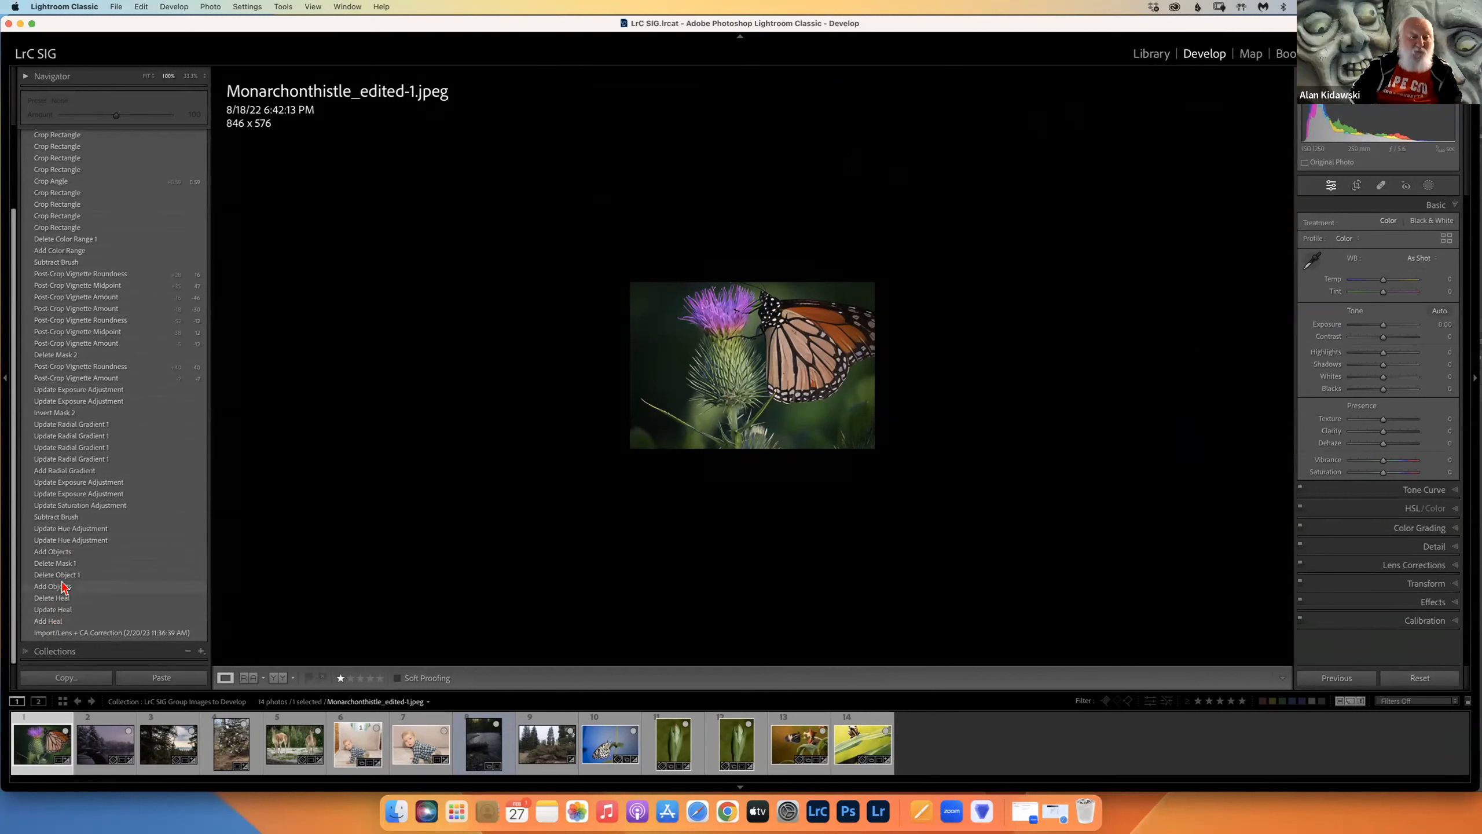
pyautogui.click(61, 633)
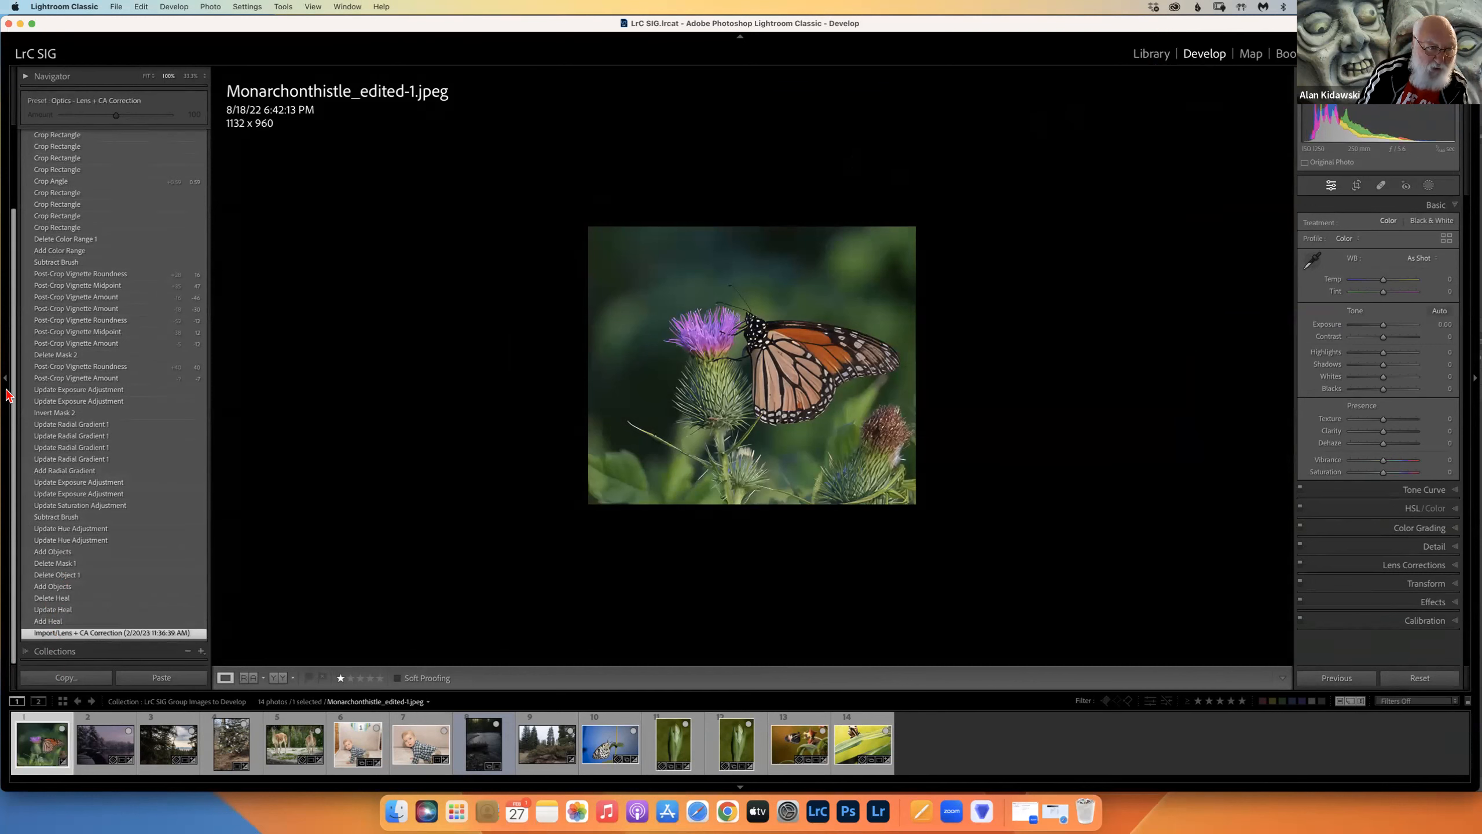
pyautogui.moveTo(7, 380); pyautogui.dragTo(6, 242)
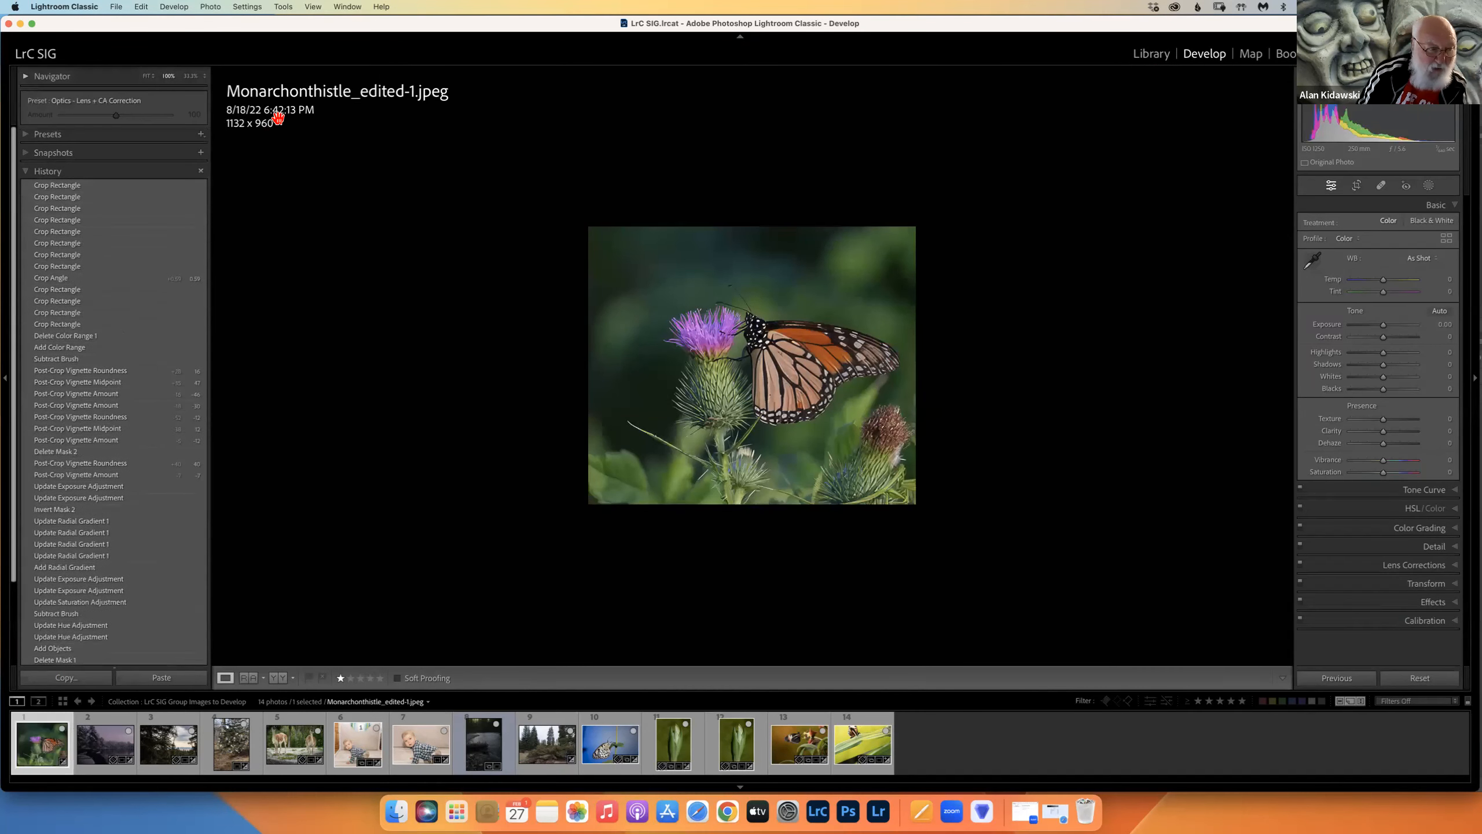
pyautogui.click(113, 186)
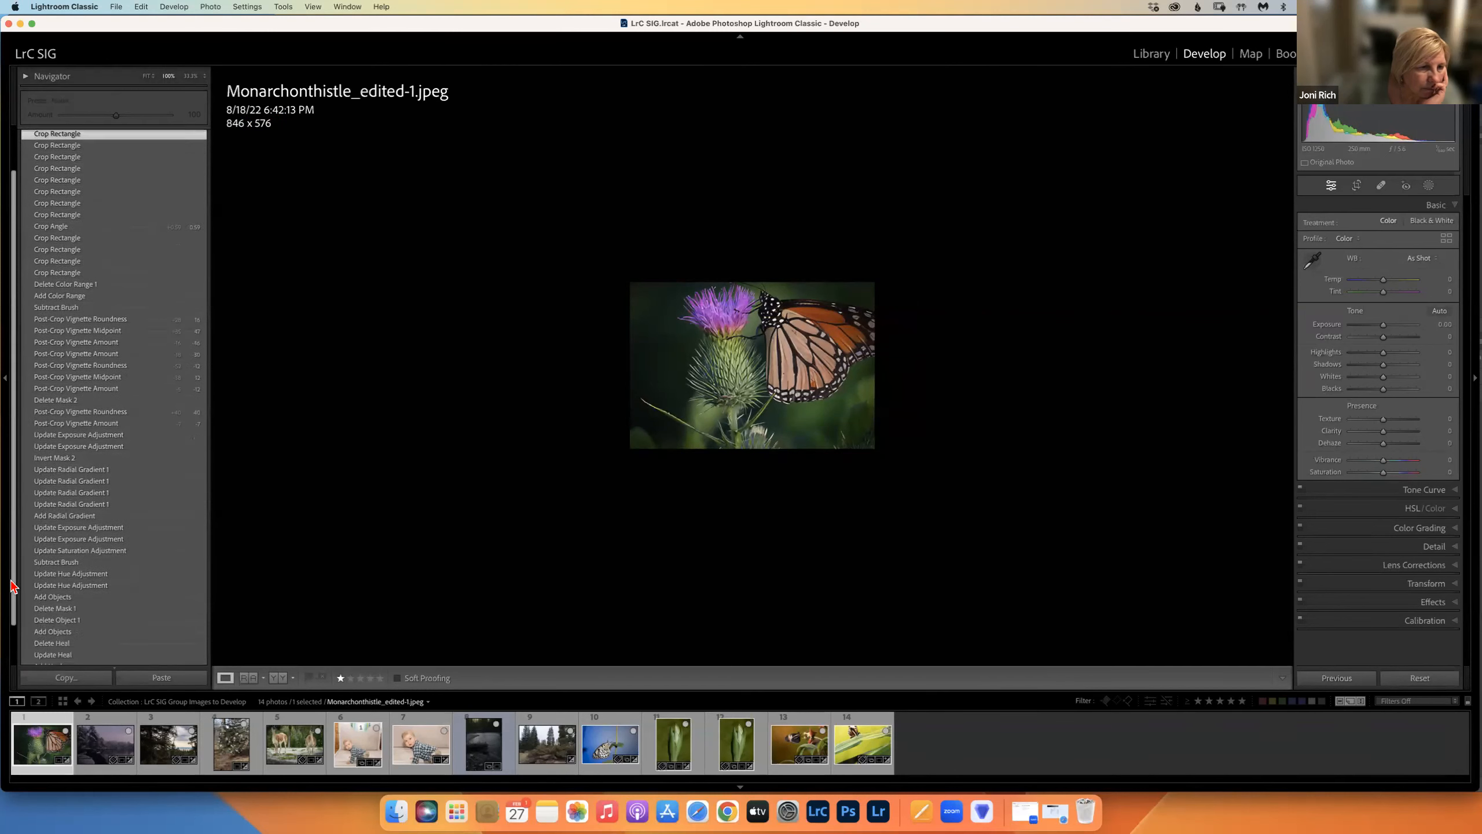
pyautogui.moveTo(10, 313); pyautogui.dragTo(18, 318)
pyautogui.scroll(-1, 18, 341)
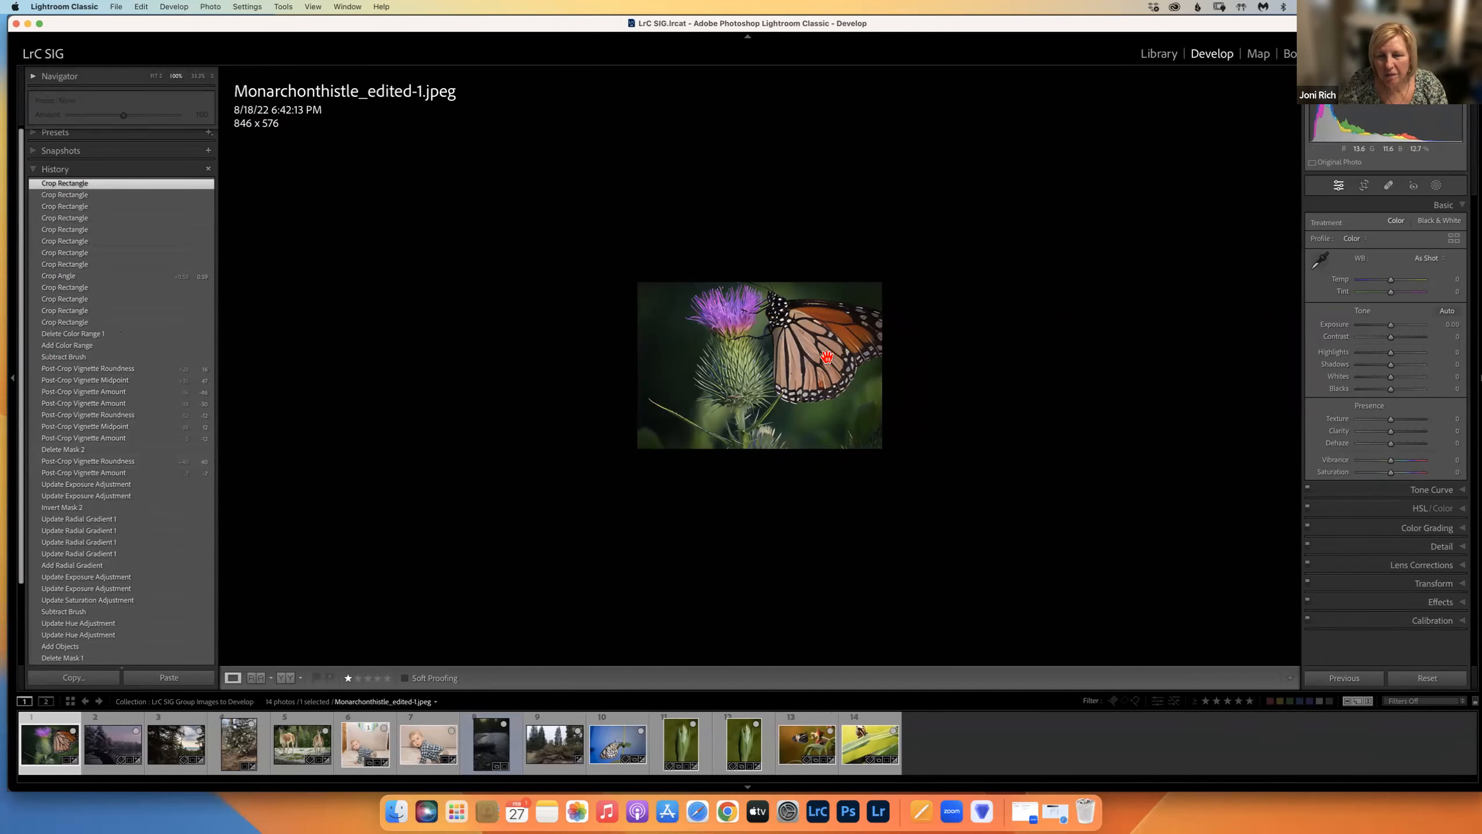
# Step: Enlarge the mouse pointer in the macOS Accessibility display settings and close System Settings, returning to Lightroom Classic
pyautogui.moveTo(320, 18); pyautogui.dragTo(296, 16)
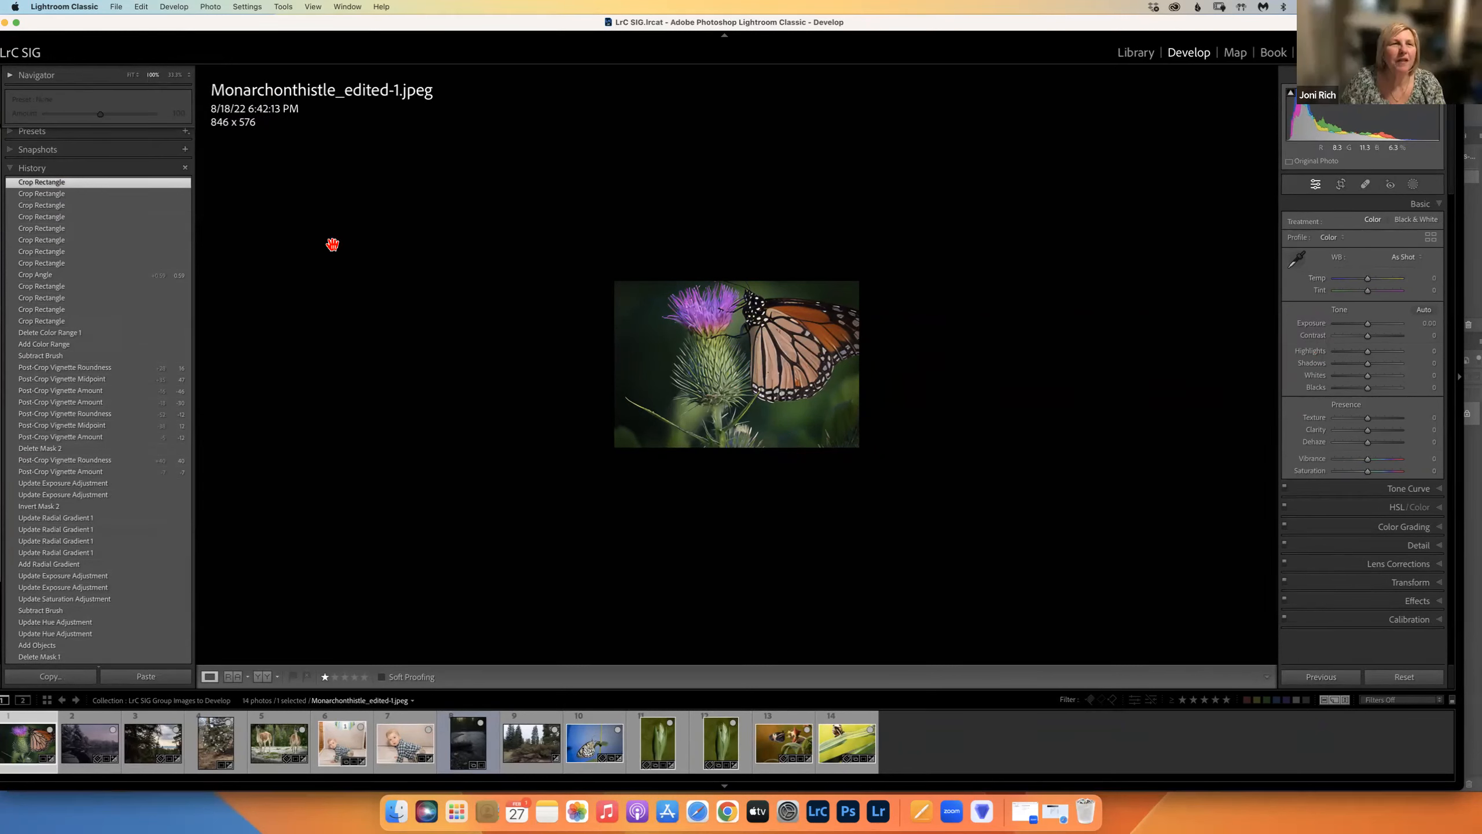
pyautogui.click(15, 6)
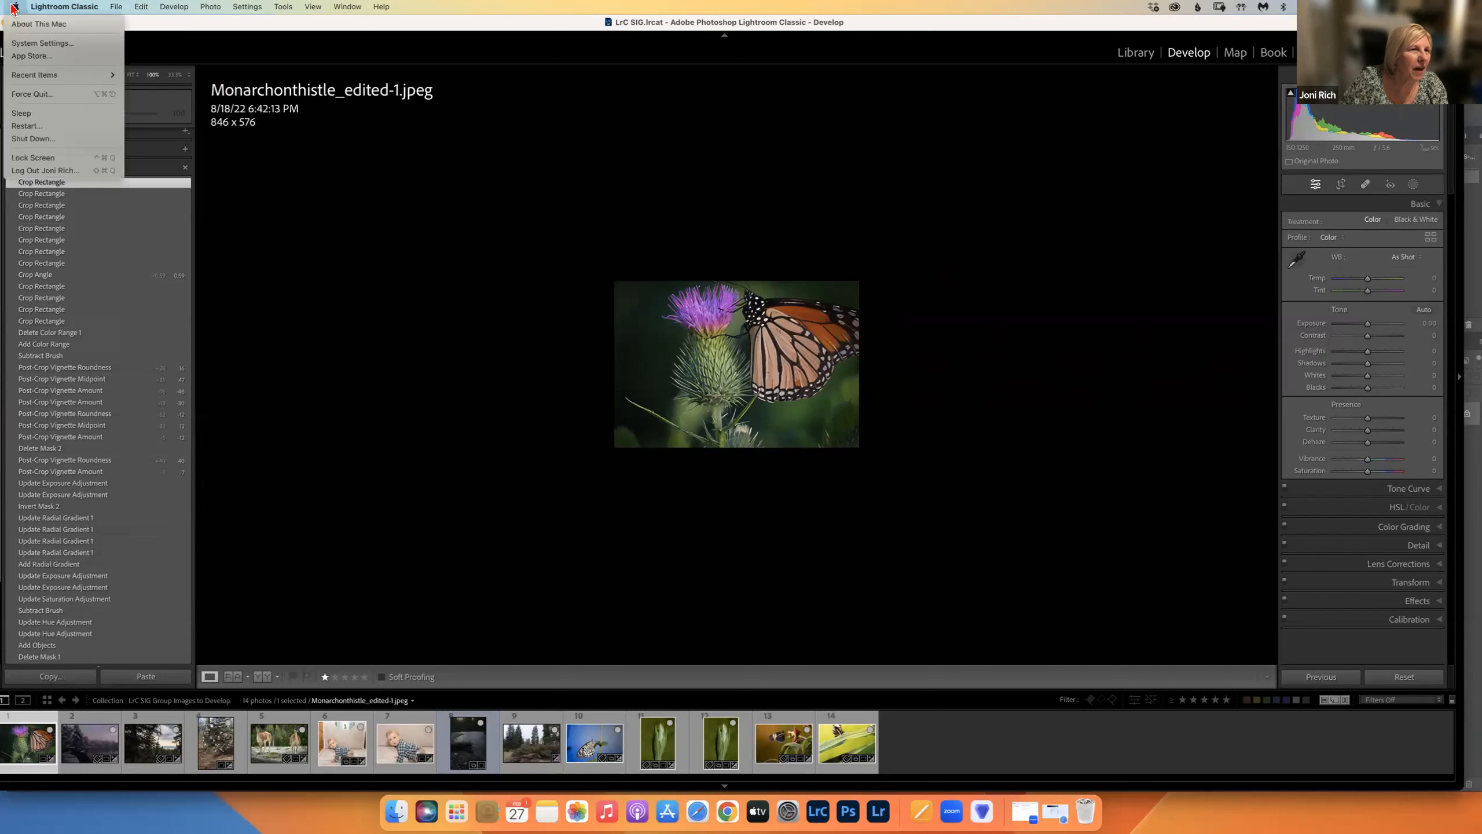
pyautogui.click(25, 43)
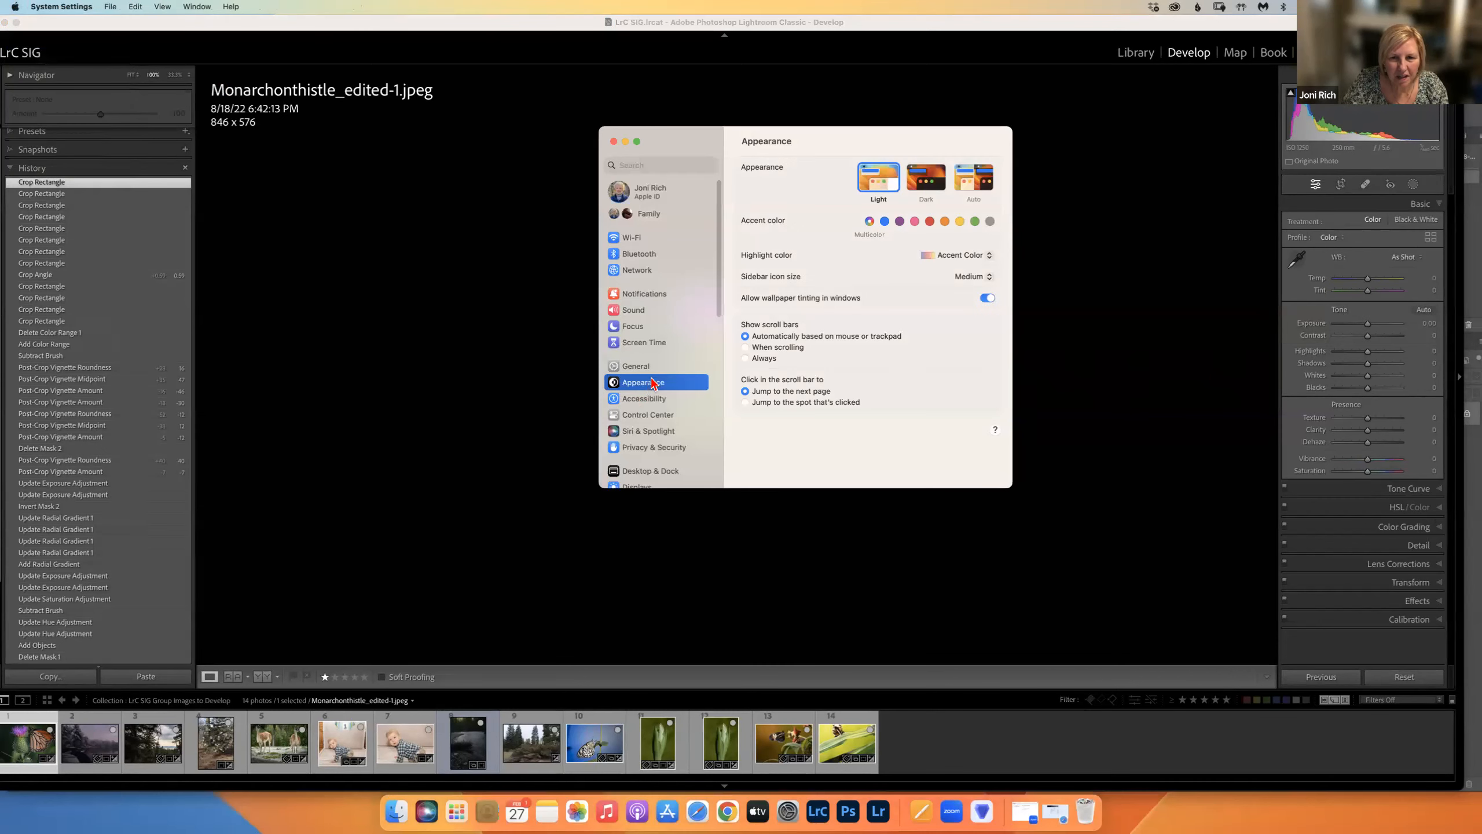
pyautogui.scroll(-5, 662, 351)
pyautogui.click(644, 259)
pyautogui.click(867, 239)
pyautogui.moveTo(1007, 331); pyautogui.dragTo(1007, 445)
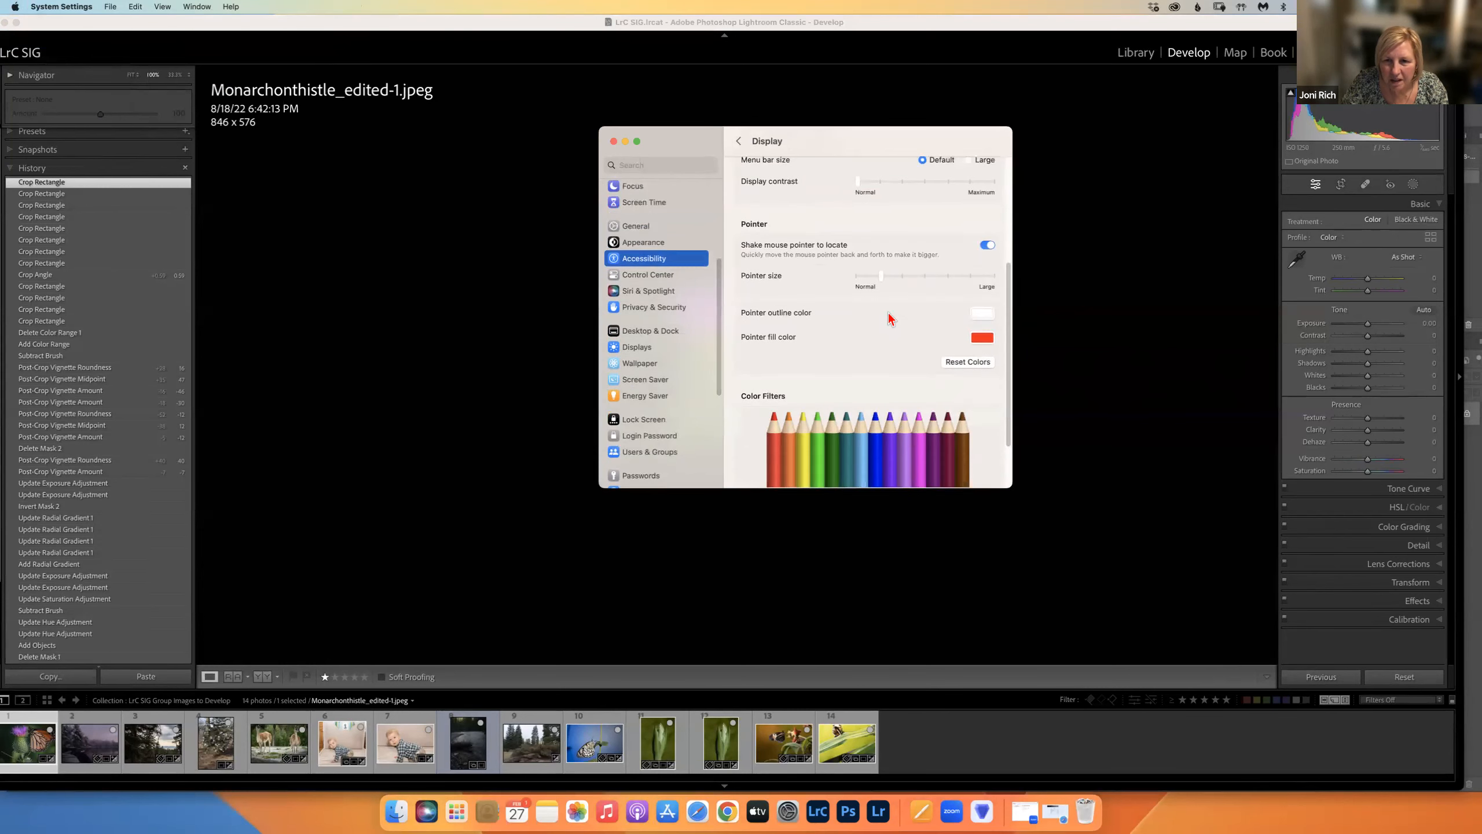
pyautogui.moveTo(881, 275); pyautogui.dragTo(928, 280)
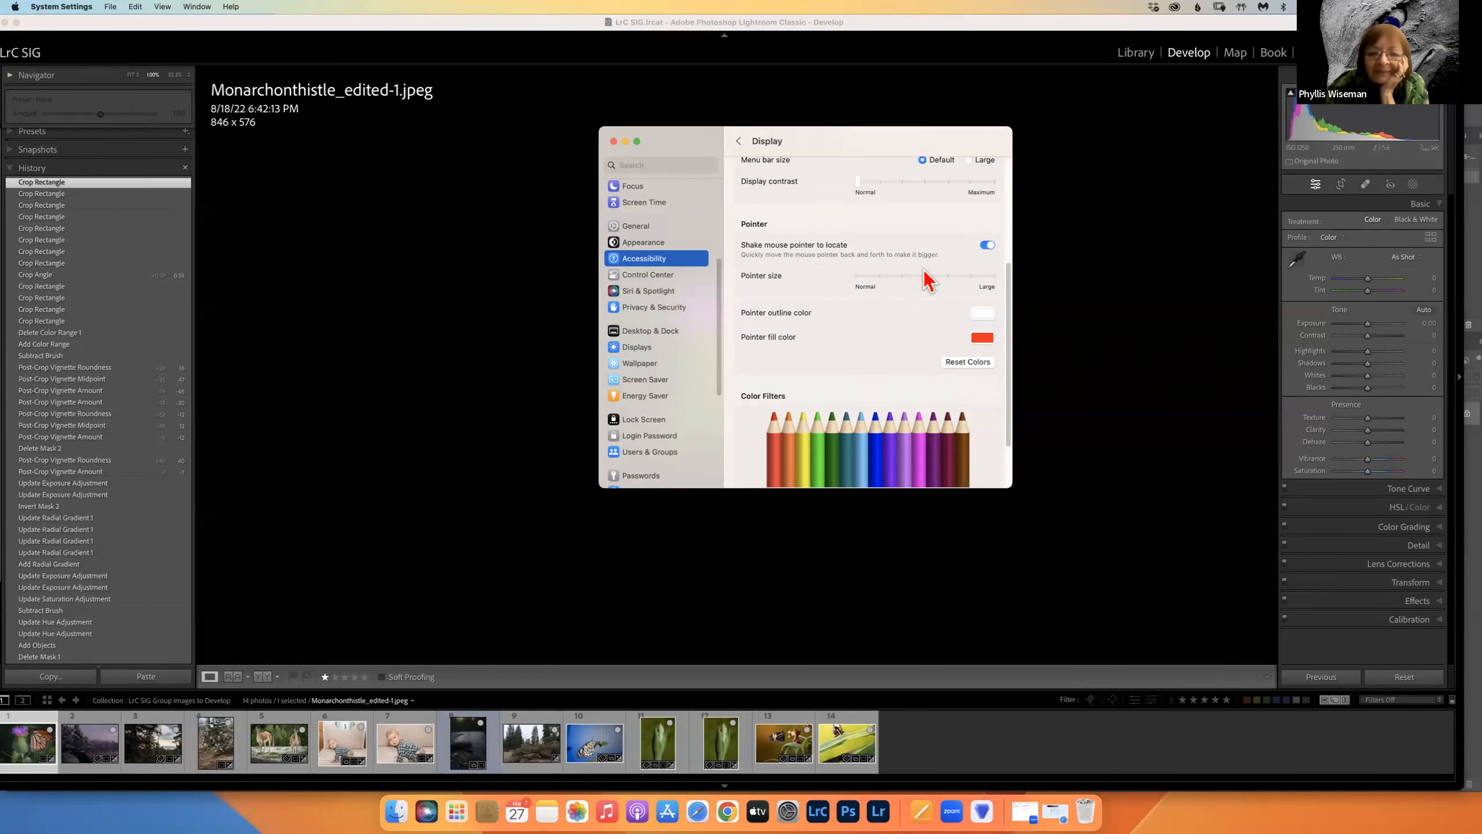
pyautogui.click(612, 142)
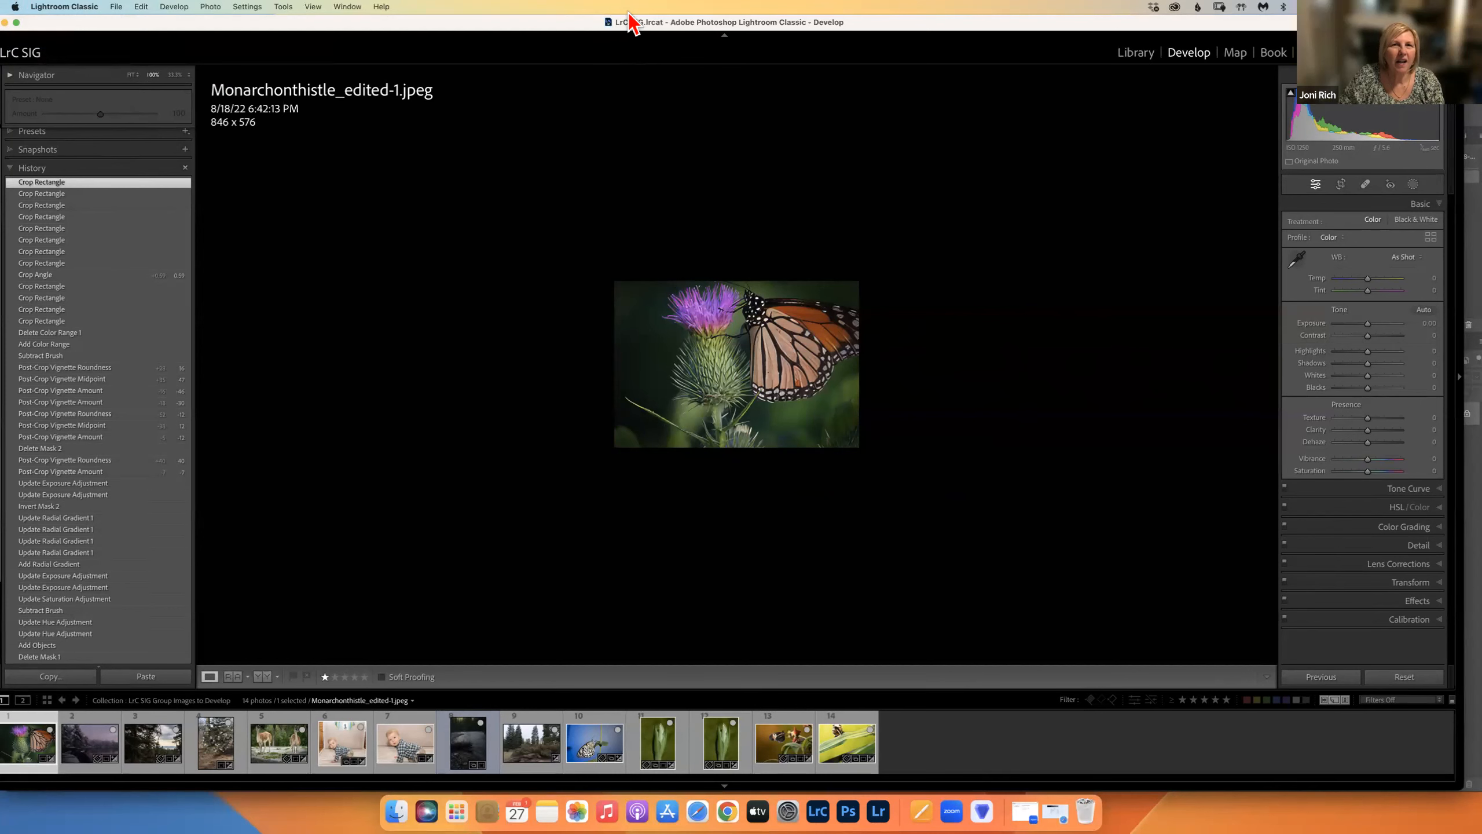
pyautogui.moveTo(582, 21); pyautogui.dragTo(597, 21)
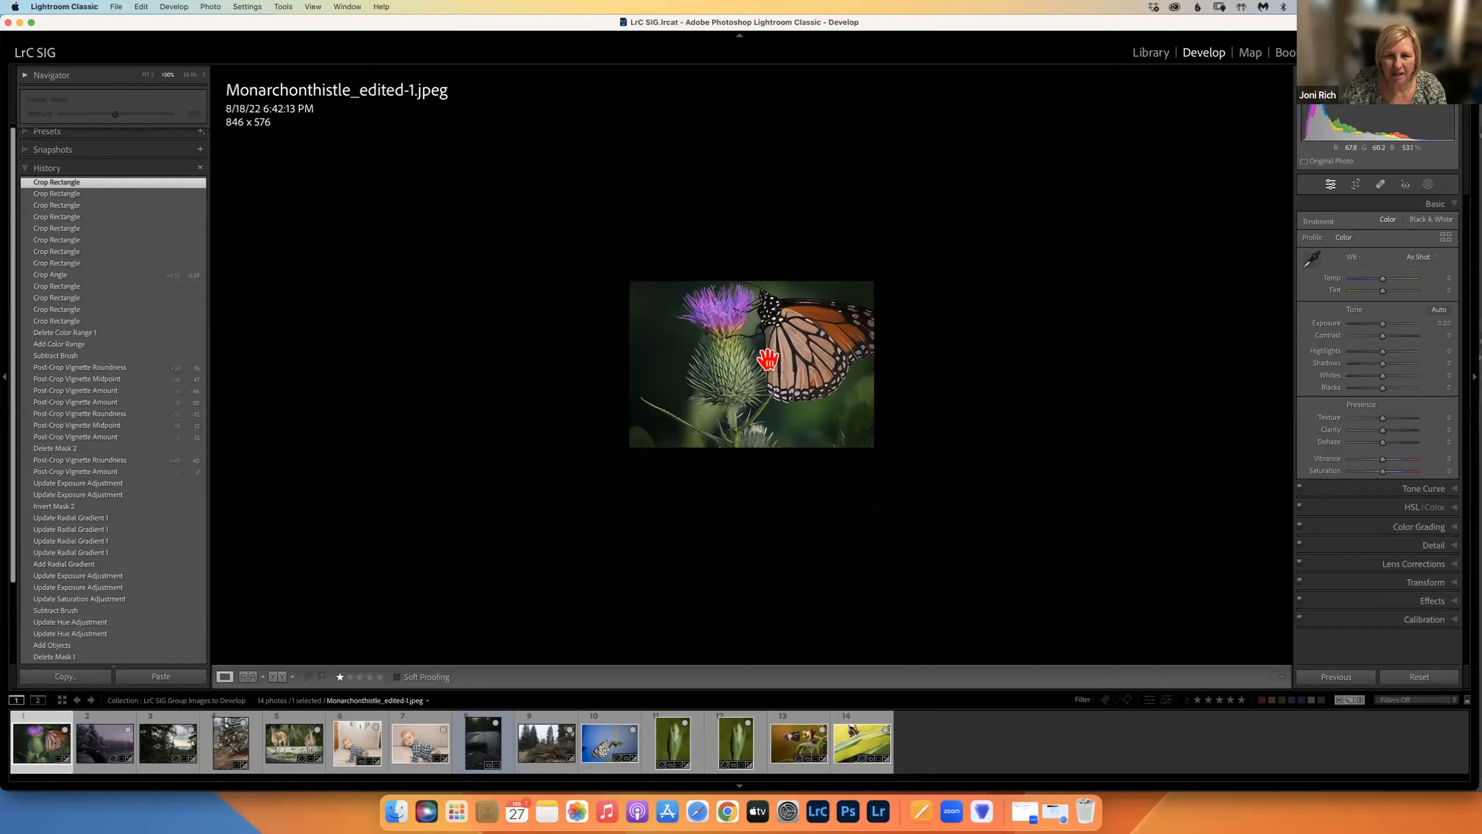
# Step: Open the macOS Accessibility display settings and show the options for pointer size and pointer colors
pyautogui.click(15, 7)
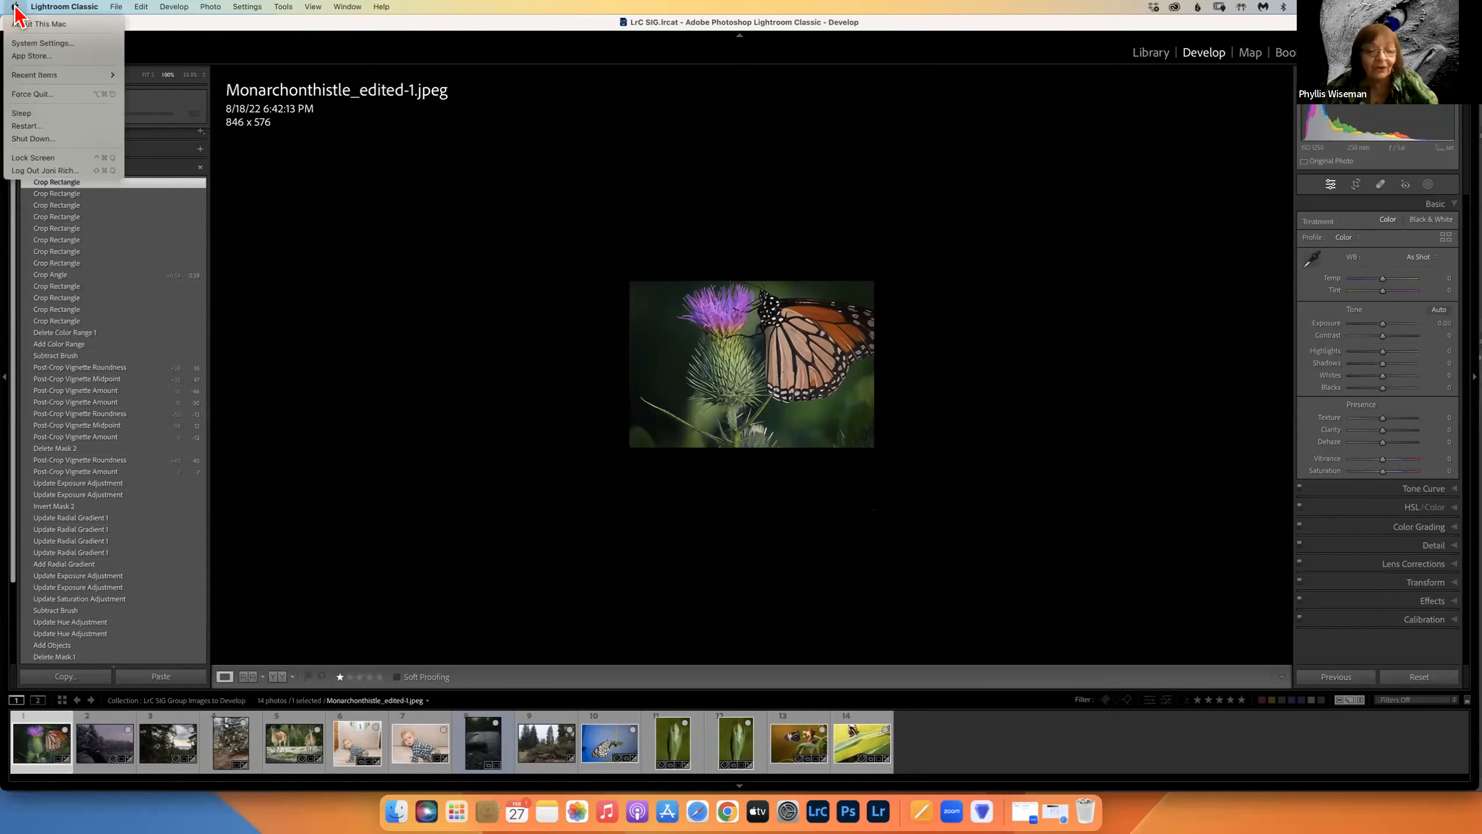
pyautogui.click(23, 47)
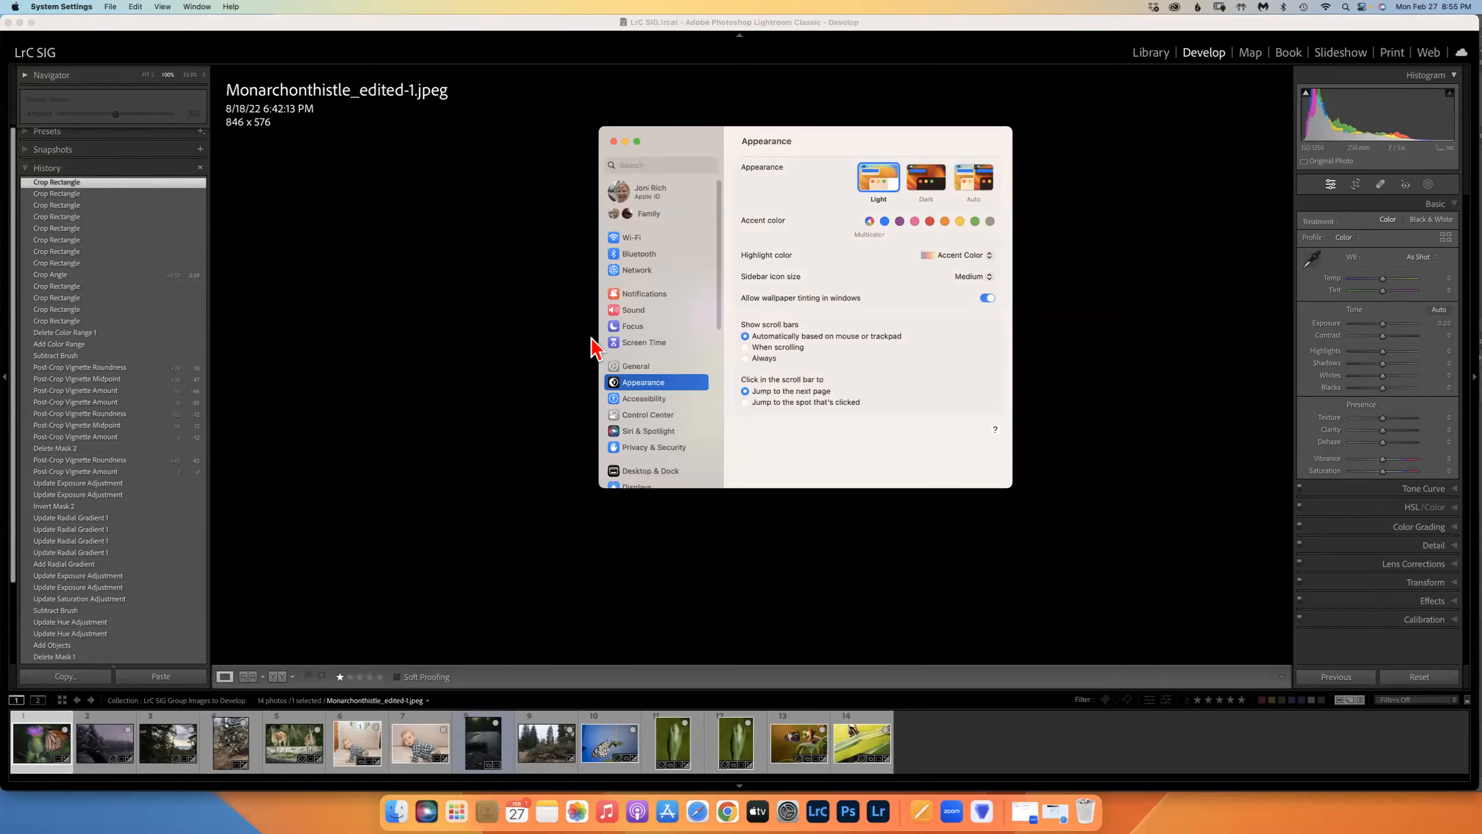
pyautogui.click(645, 398)
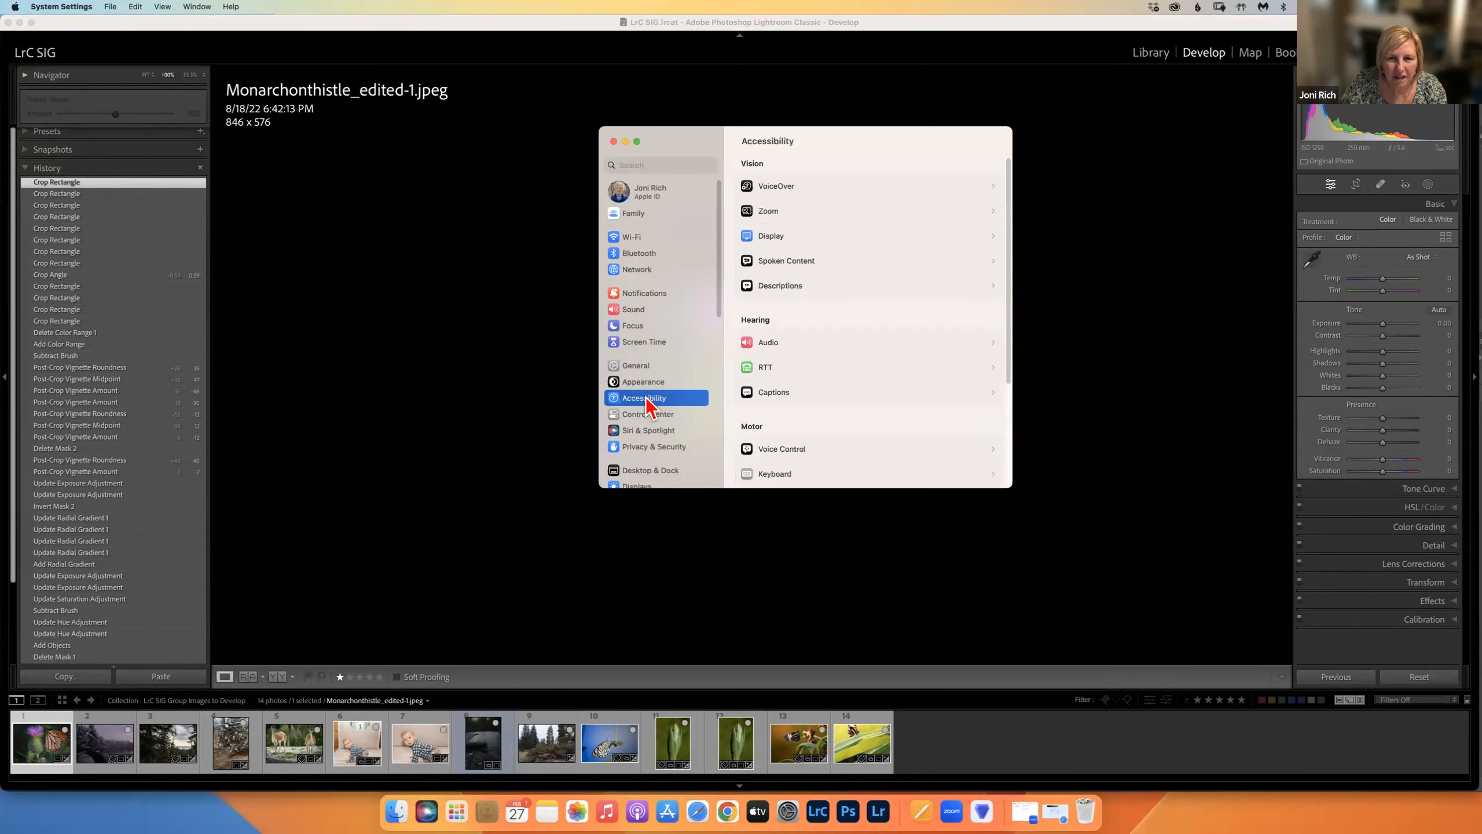
pyautogui.click(751, 239)
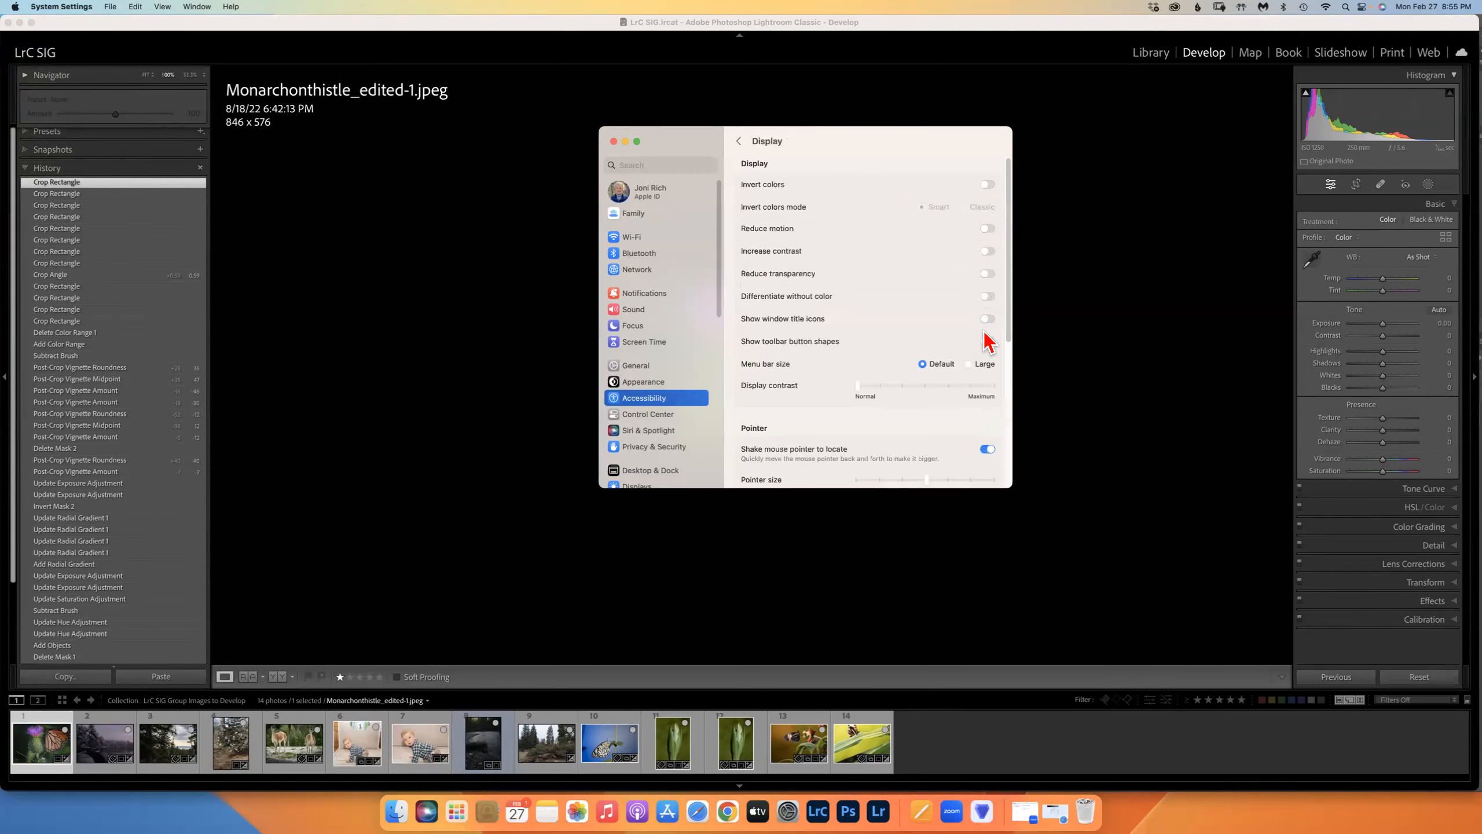
pyautogui.moveTo(1007, 327); pyautogui.dragTo(994, 418)
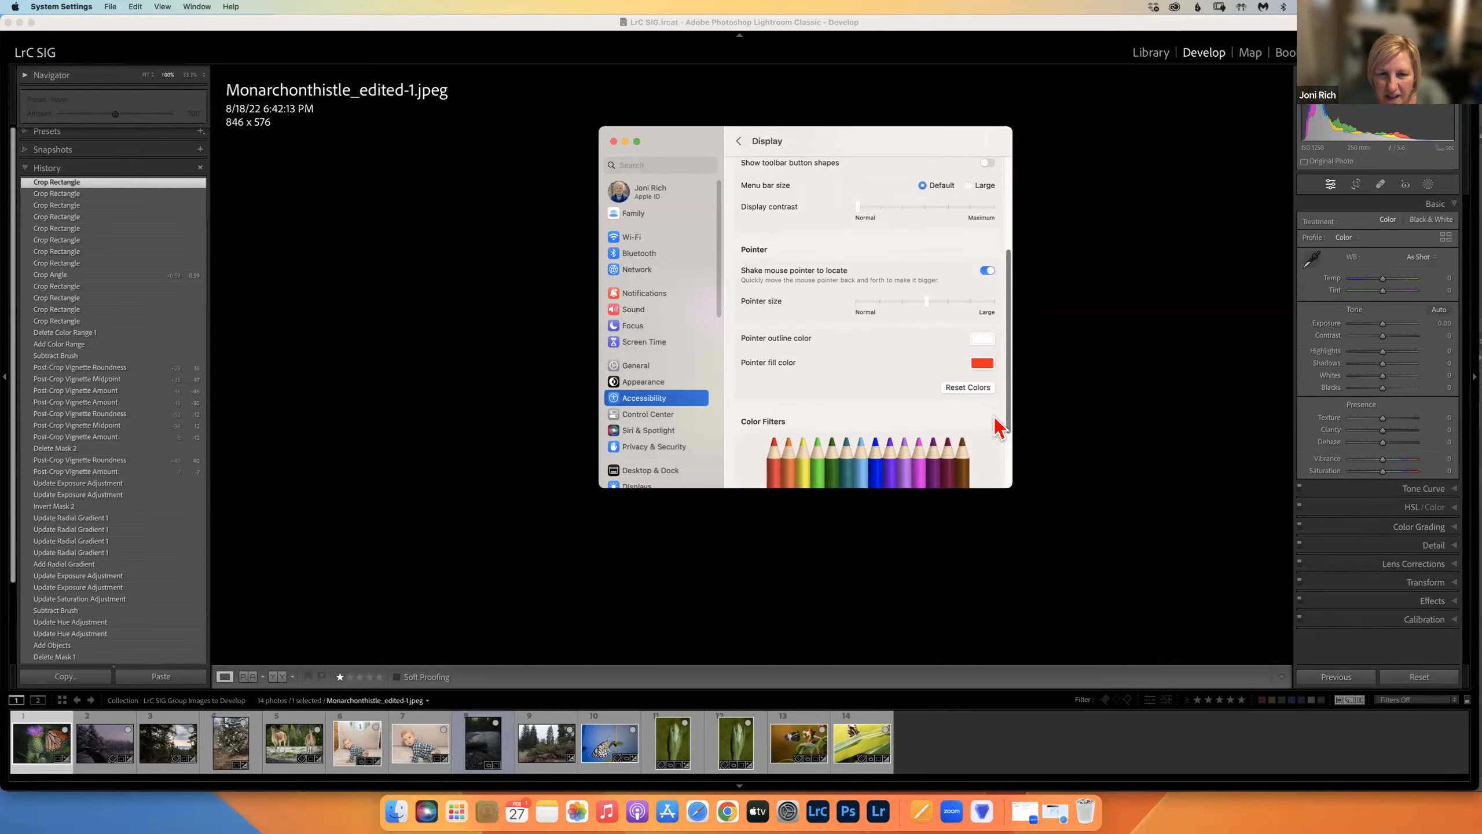
# Step: Look at the Appearance and General settings, return to the Accessibility display settings, and slightly reduce the mouse pointer size
pyautogui.click(647, 383)
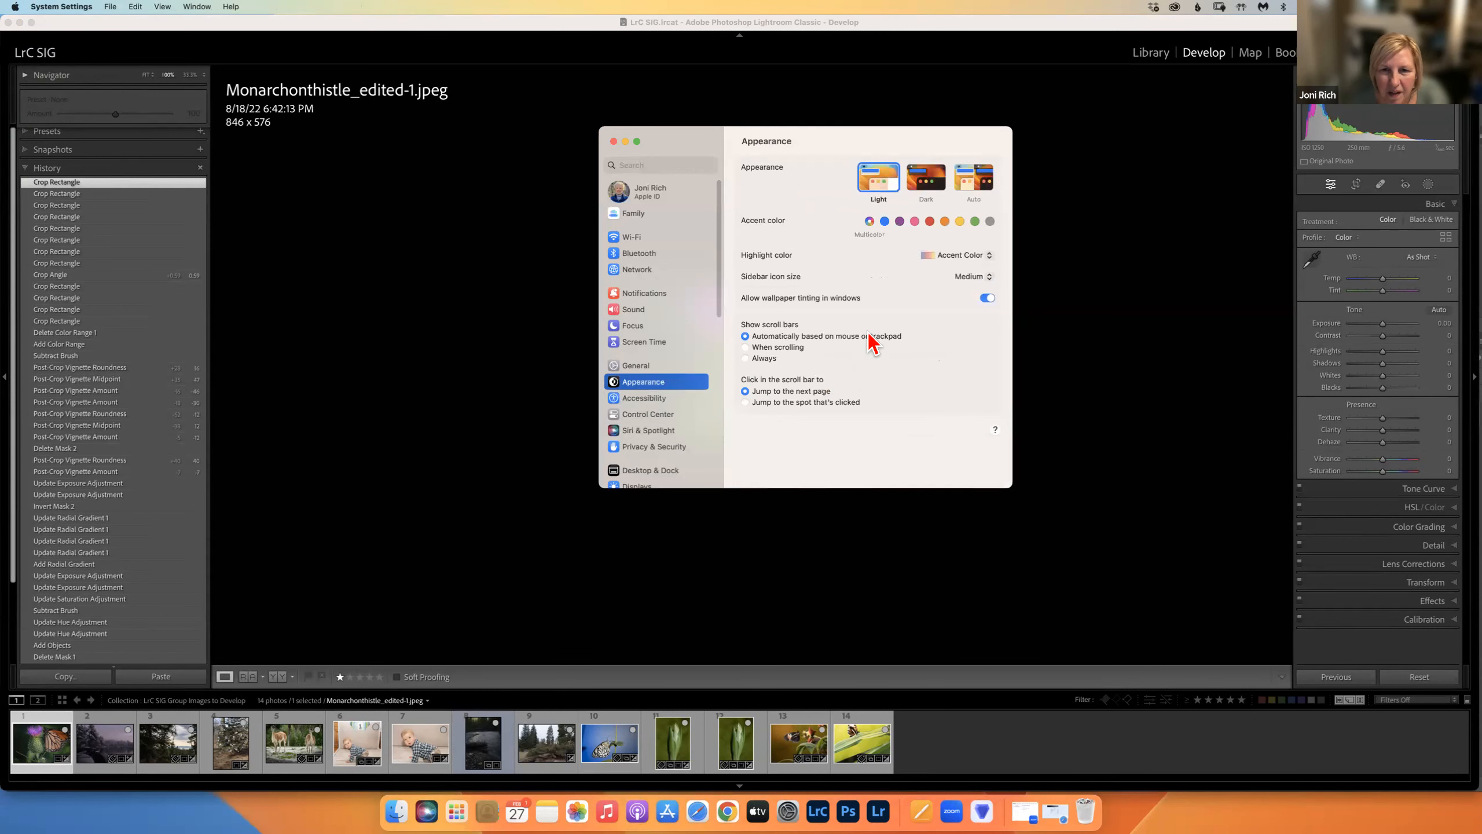
pyautogui.click(629, 366)
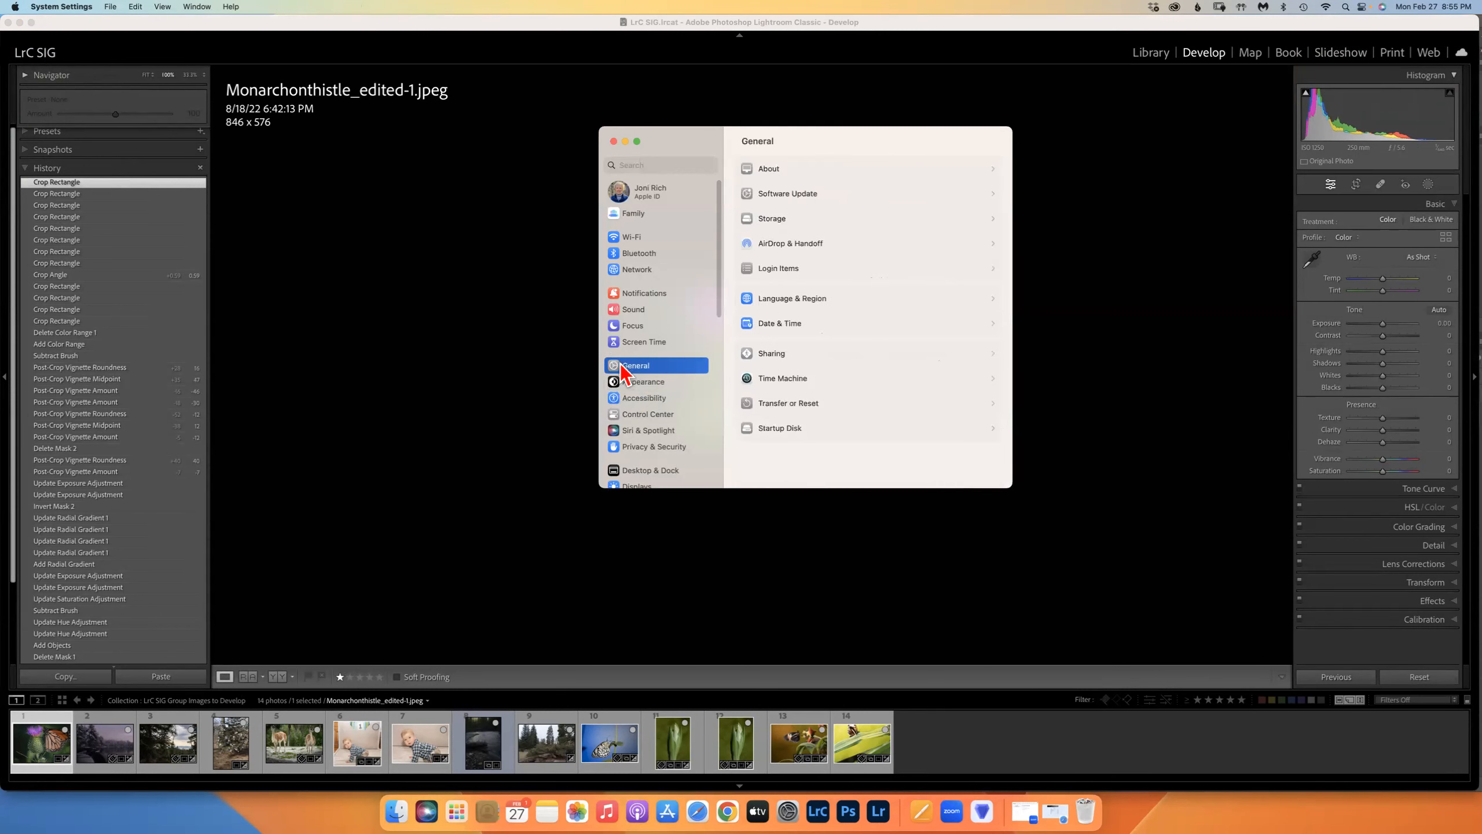
pyautogui.click(636, 397)
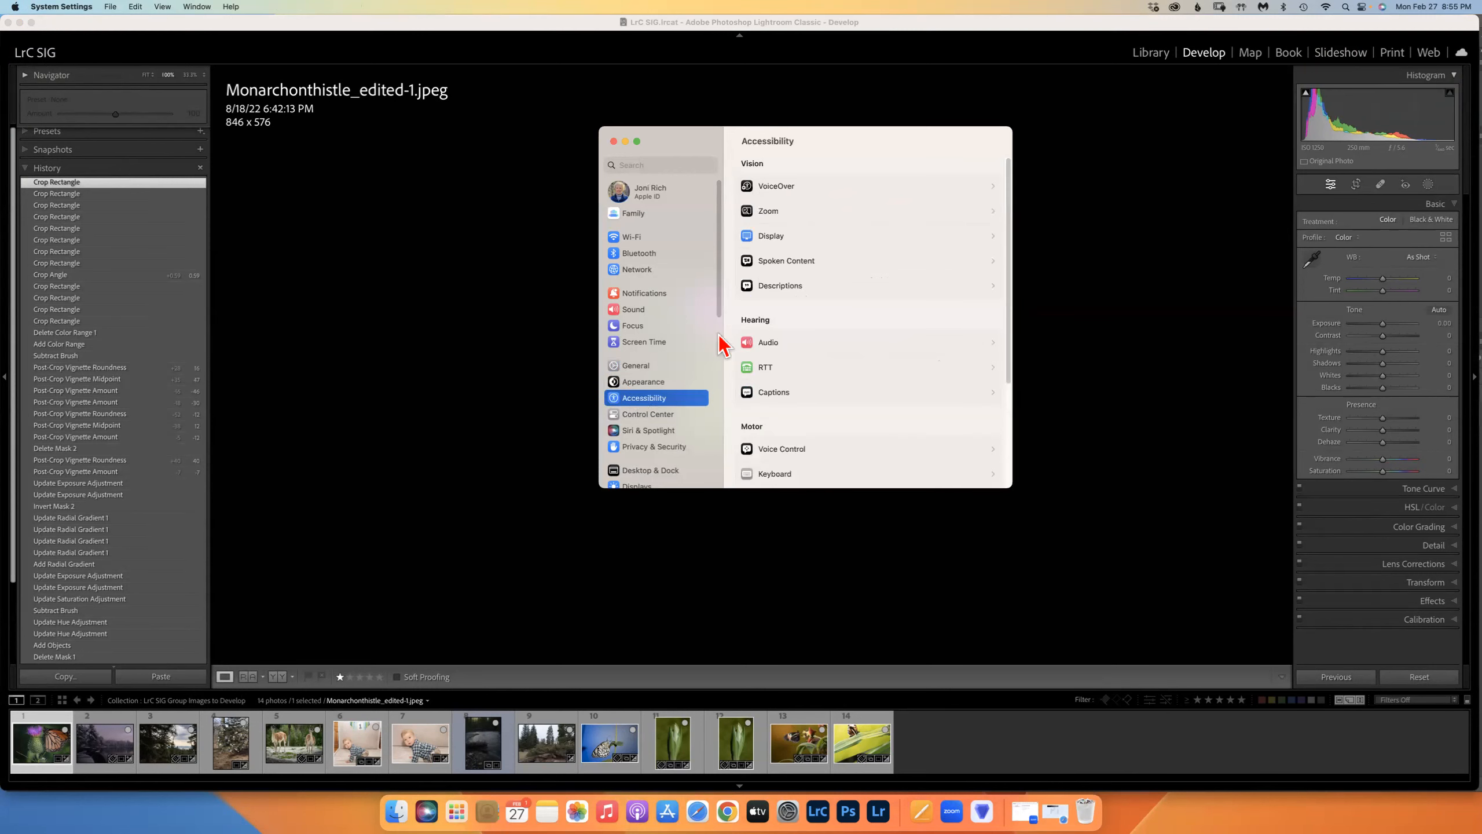
pyautogui.click(760, 236)
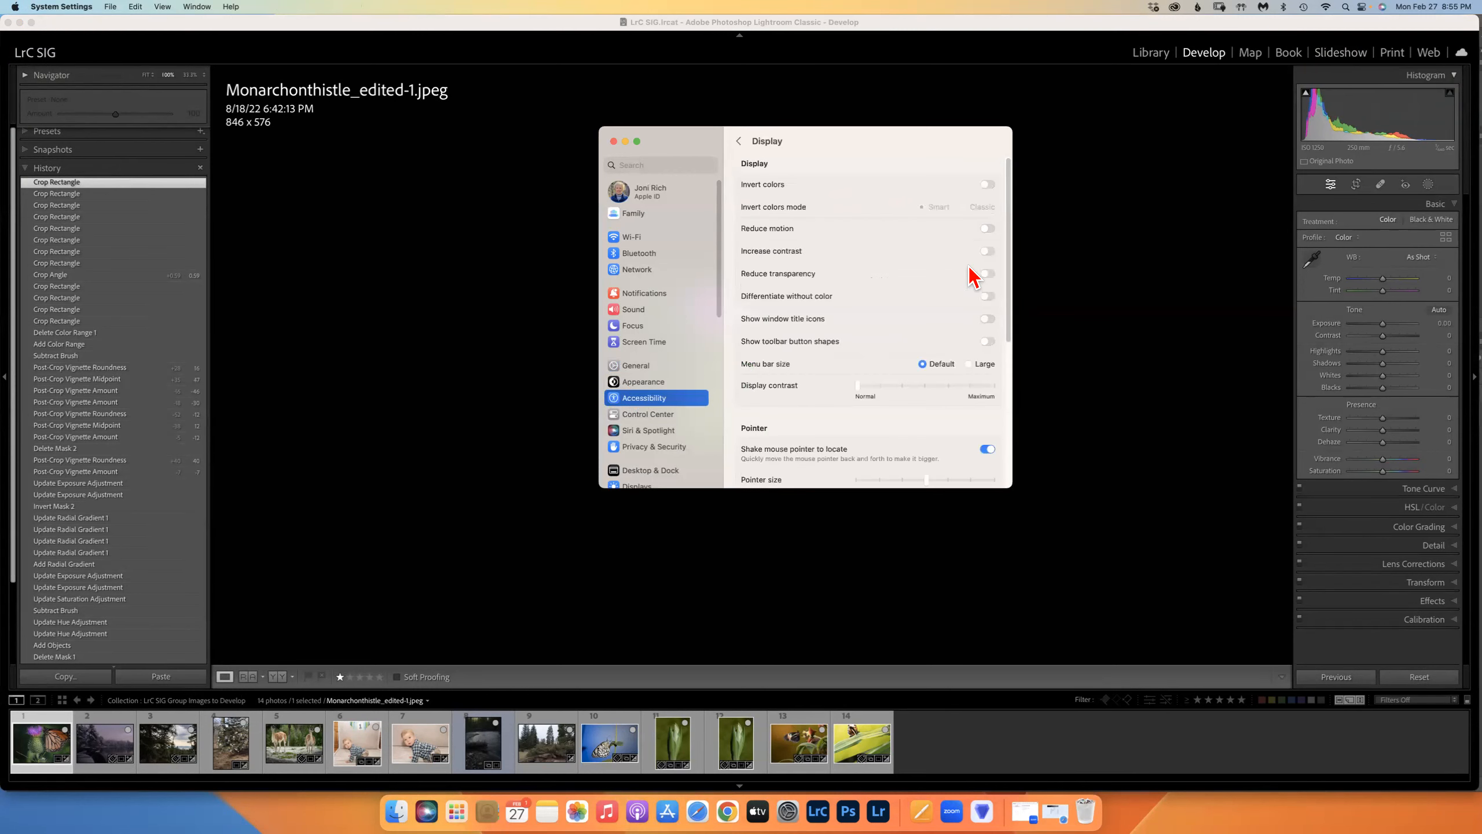
pyautogui.scroll(-1, 1007, 266)
pyautogui.scroll(-5, 1007, 266)
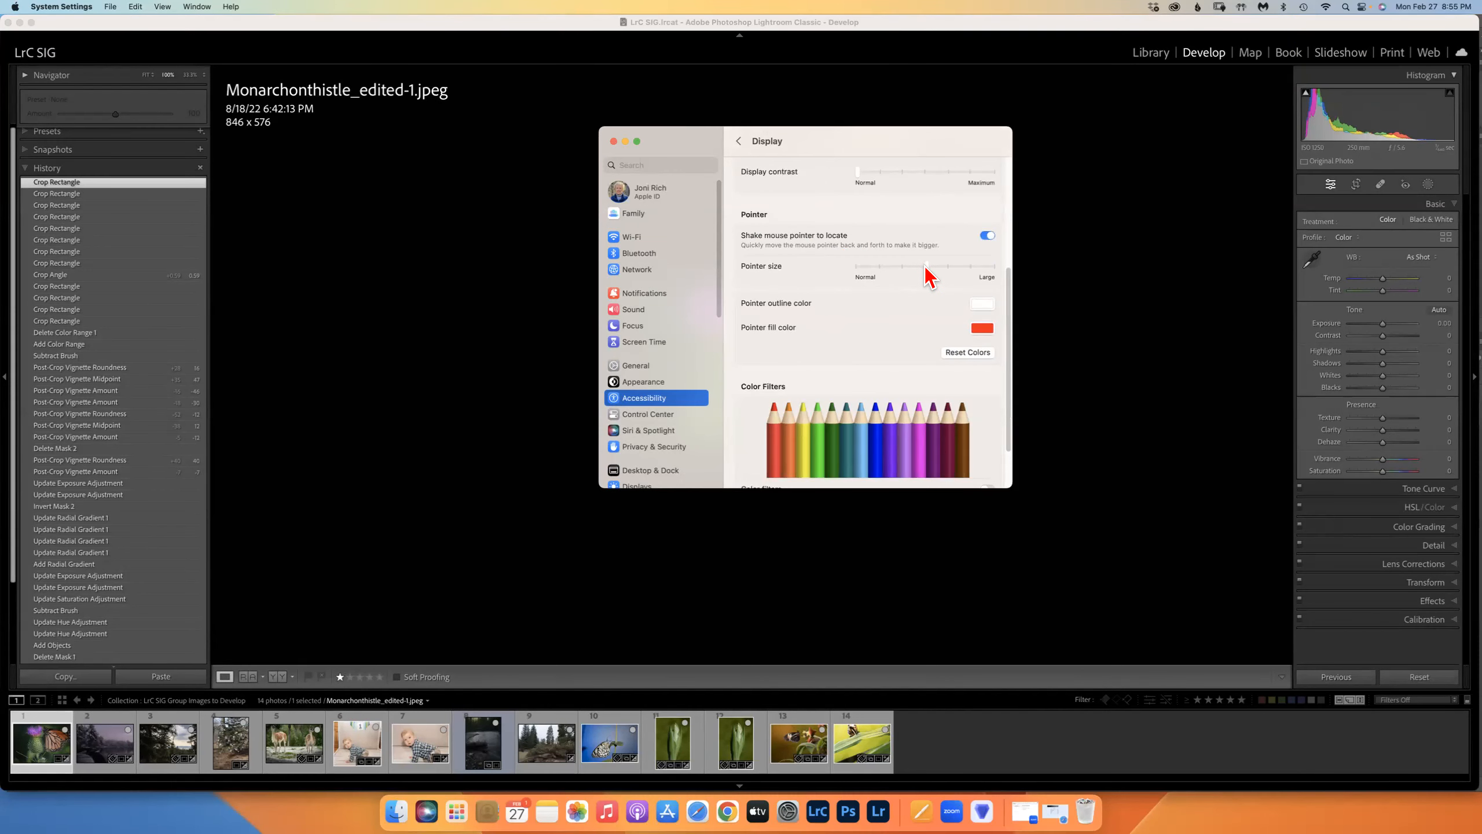
pyautogui.moveTo(926, 265); pyautogui.dragTo(904, 267)
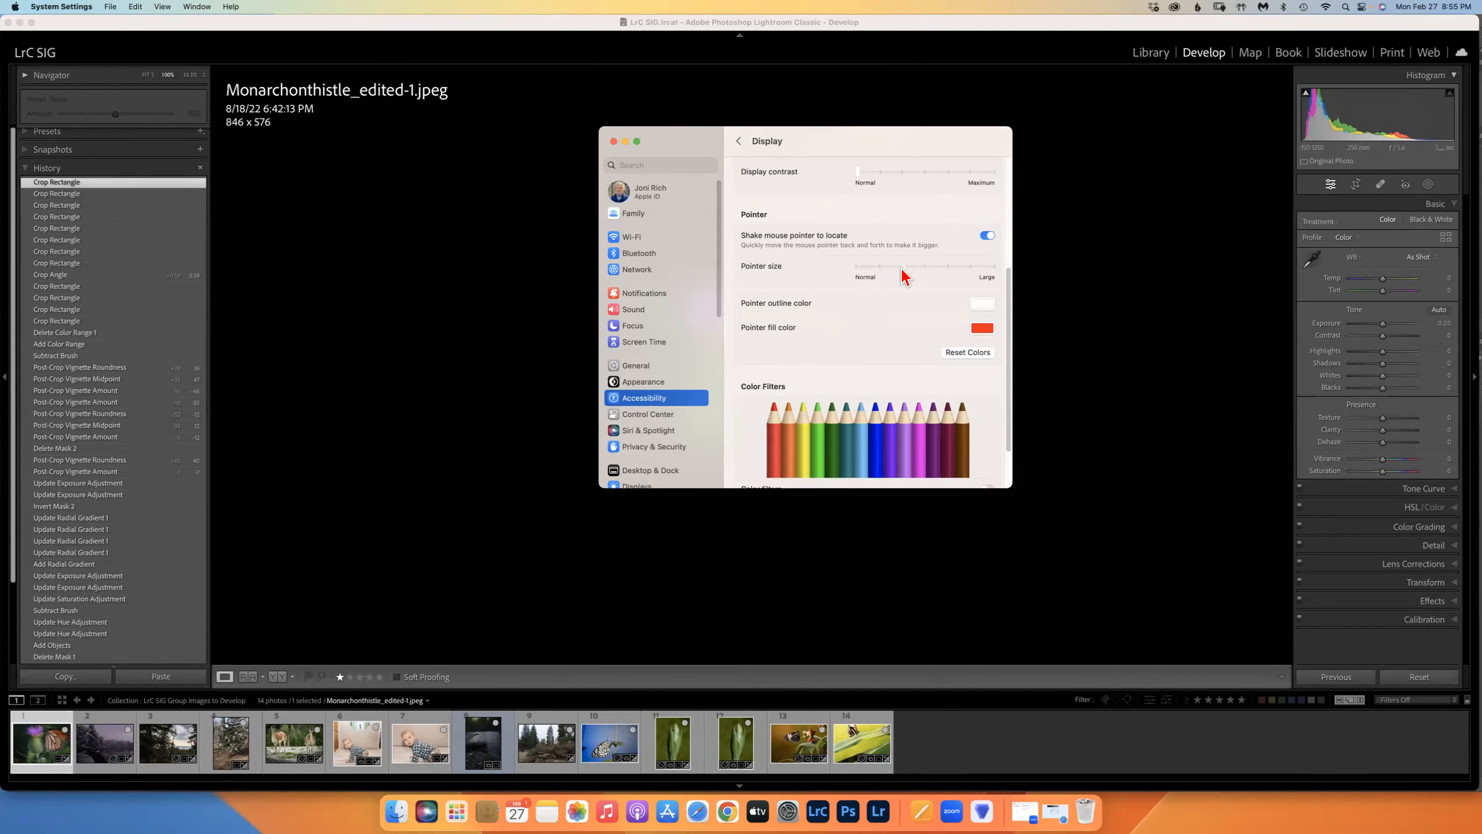
# Step: Close System Settings and view the monarch-on-thistle photo in Lightroom Classic's Library module
pyautogui.click(613, 142)
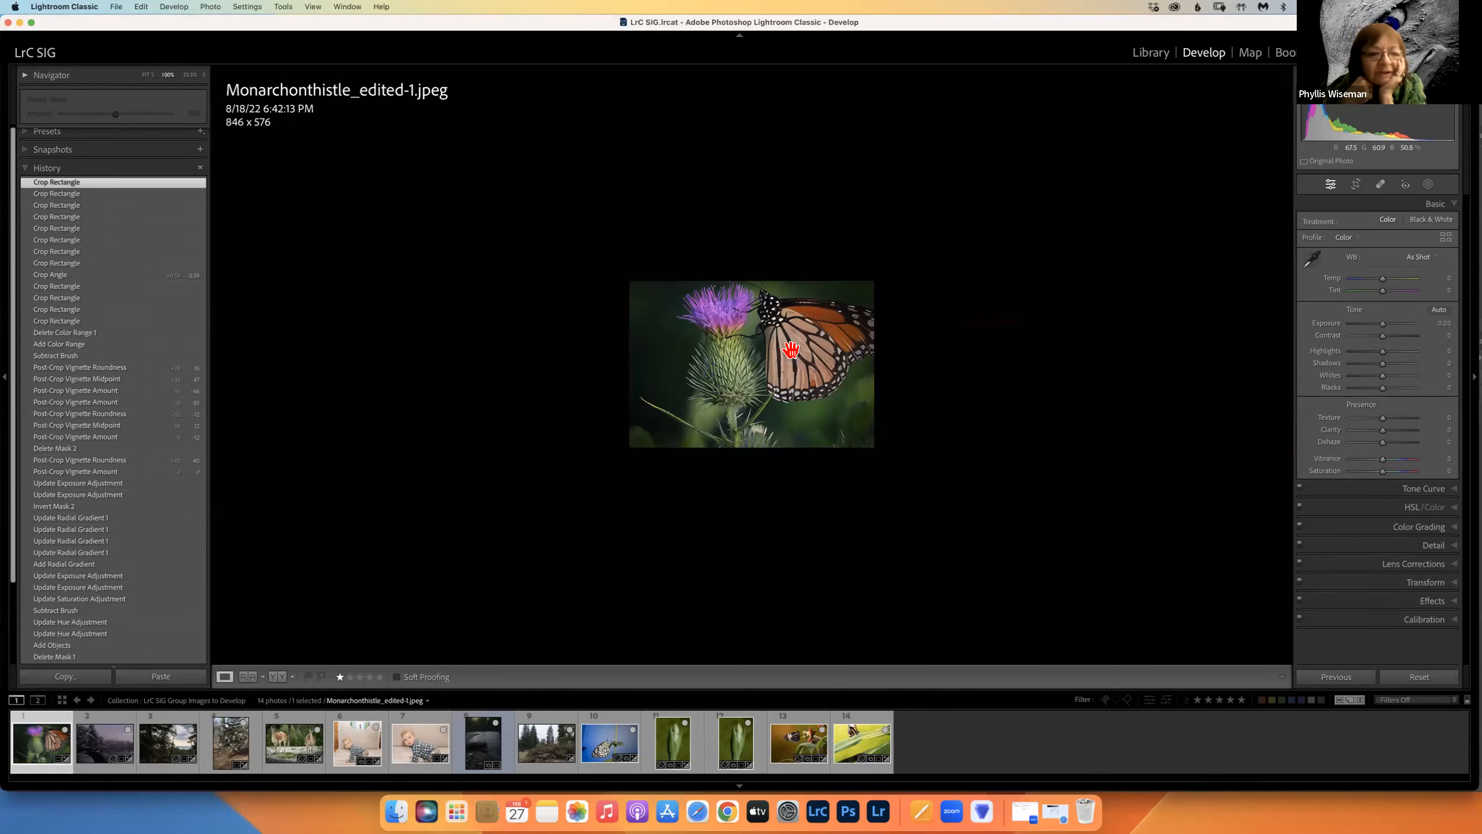
pyautogui.click(1151, 55)
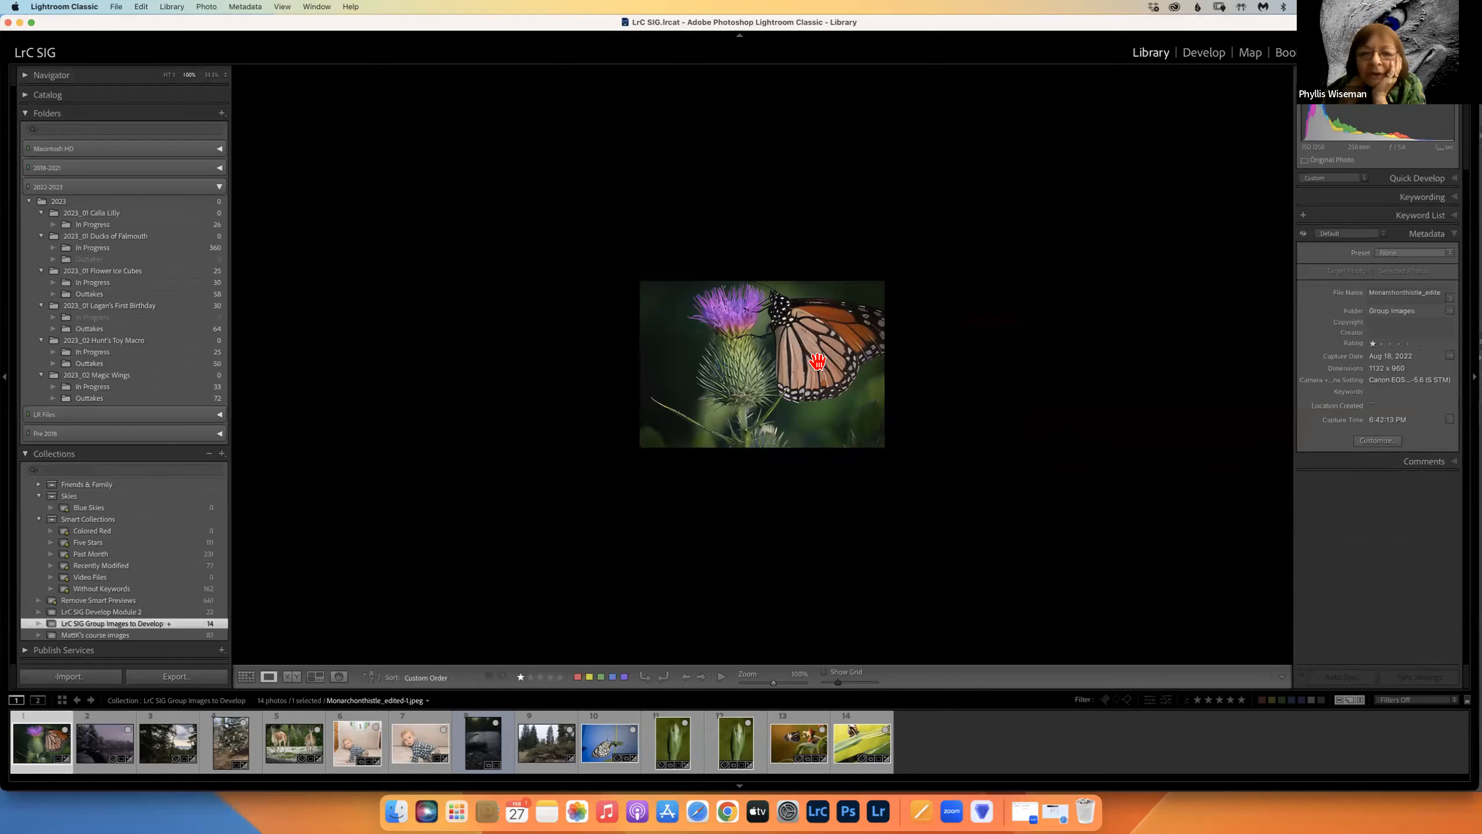